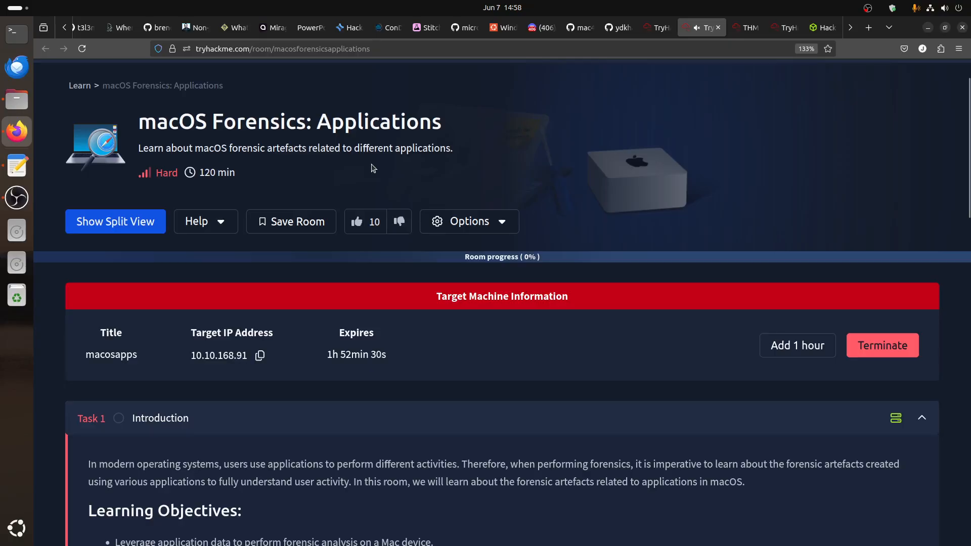
Review the macOS Forensics: Applications room's introduction, task list and prerequisites, checking the related room tabs
{"action": "scroll", "coordinate": [372, 168], "scroll_direction": "down", "scroll_amount": 5}
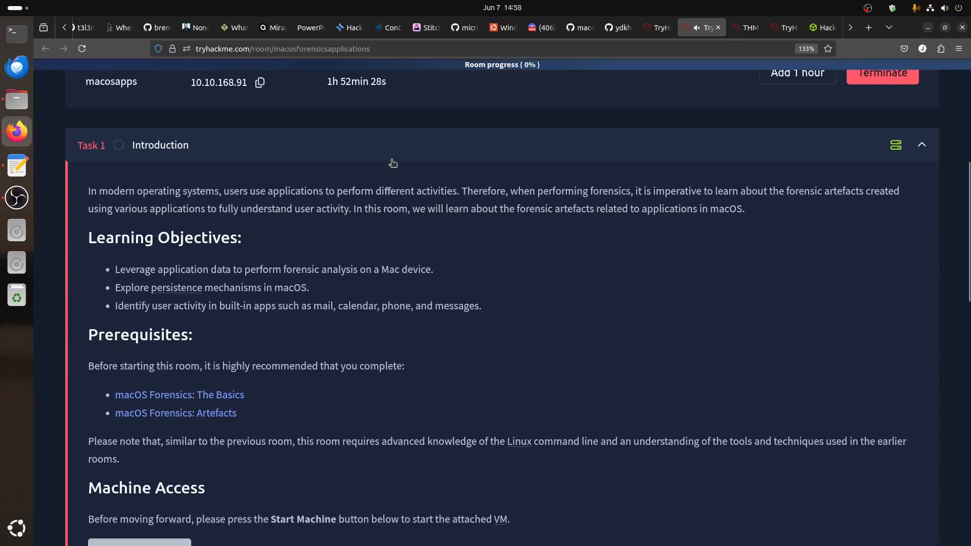
{"action": "left_click", "coordinate": [786, 30]}
{"action": "scroll", "coordinate": [769, 232], "scroll_direction": "up", "scroll_amount": 20}
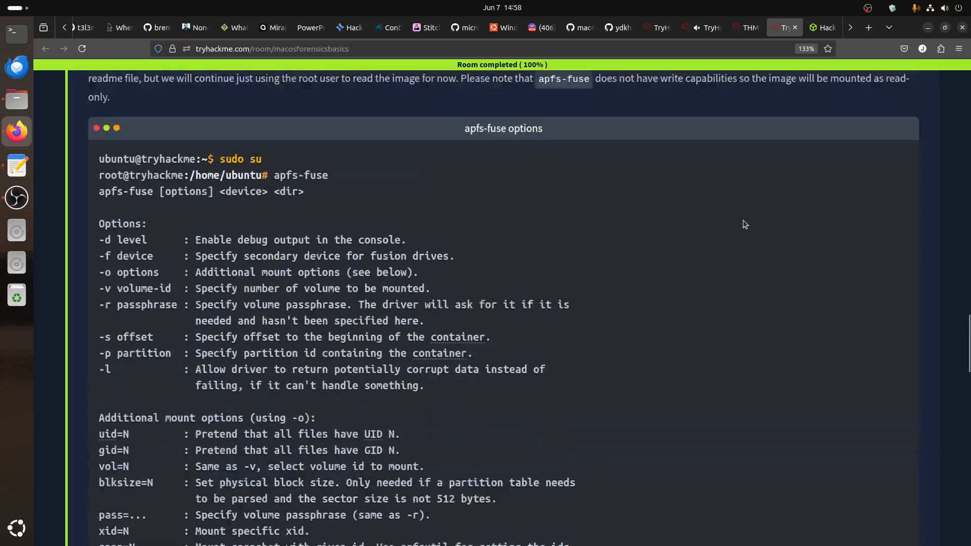
{"action": "scroll", "coordinate": [495, 258], "scroll_direction": "down", "scroll_amount": 20}
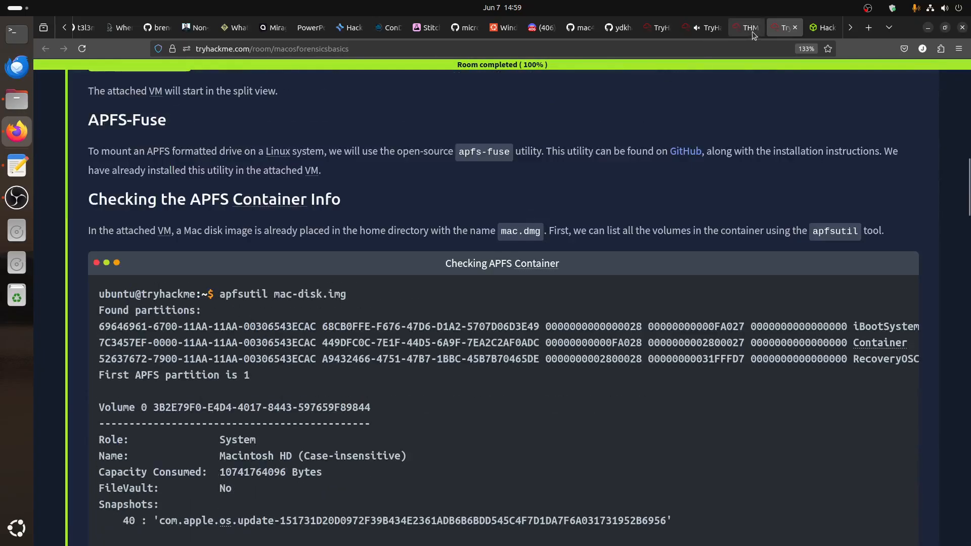
{"action": "left_click", "coordinate": [748, 31]}
{"action": "left_click", "coordinate": [711, 29]}
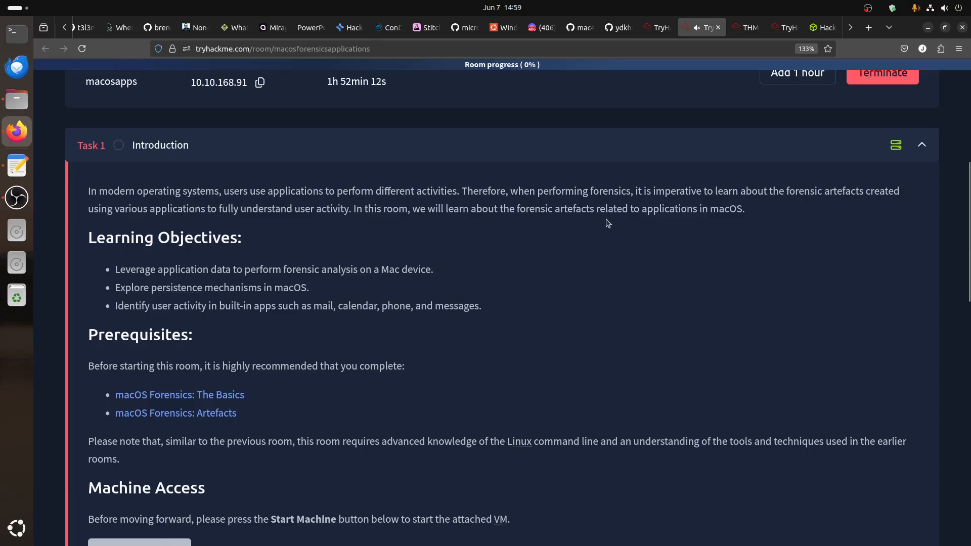
{"action": "left_click_drag", "start_coordinate": [969, 288], "coordinate": [947, 270]}
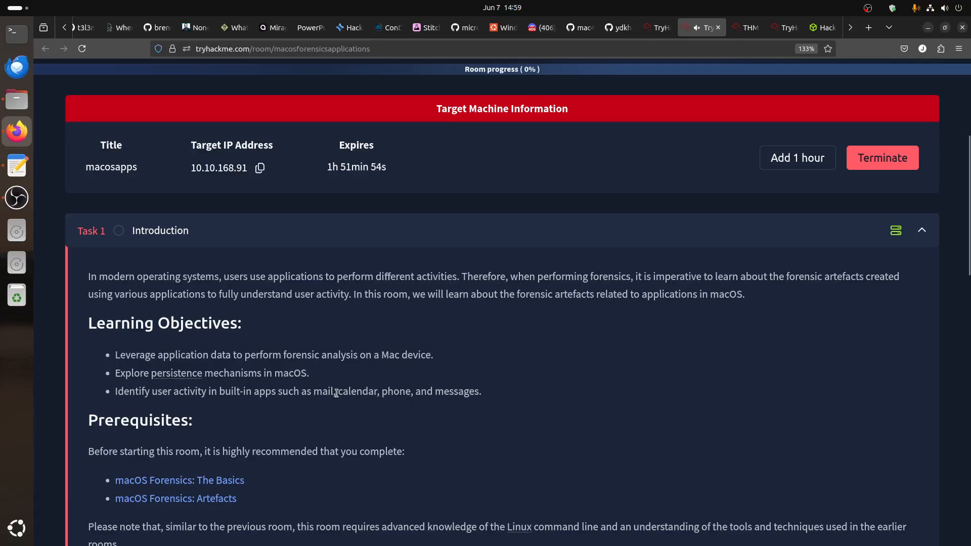
{"action": "scroll", "coordinate": [400, 440], "scroll_direction": "down", "scroll_amount": 10}
{"action": "scroll", "coordinate": [418, 423], "scroll_direction": "down", "scroll_amount": 5}
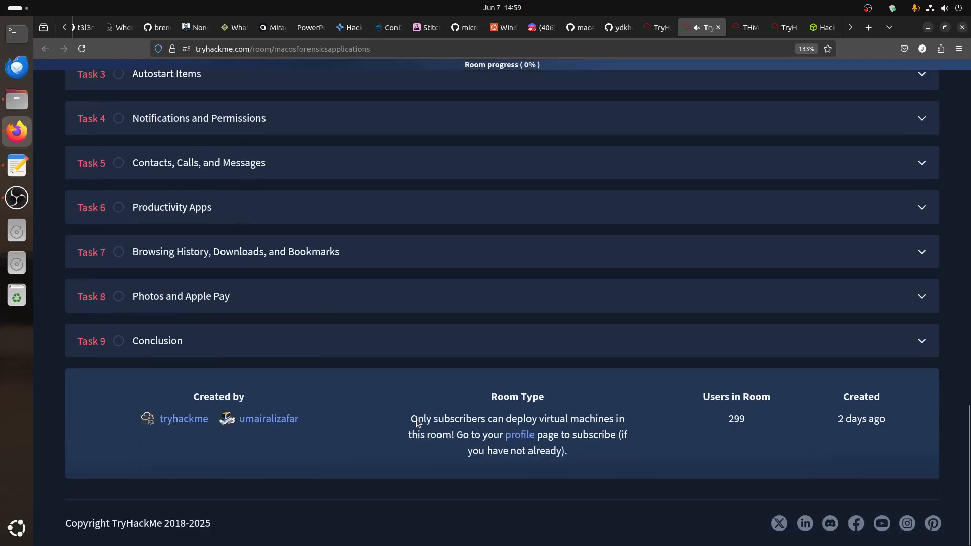
{"action": "scroll", "coordinate": [427, 346], "scroll_direction": "up", "scroll_amount": 12}
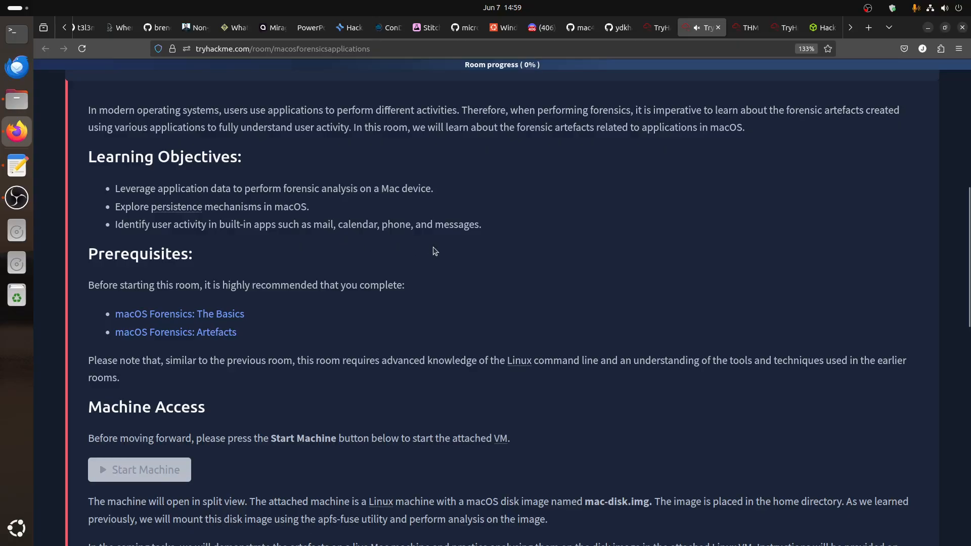
{"action": "left_click_drag", "start_coordinate": [286, 296], "coordinate": [302, 334]}
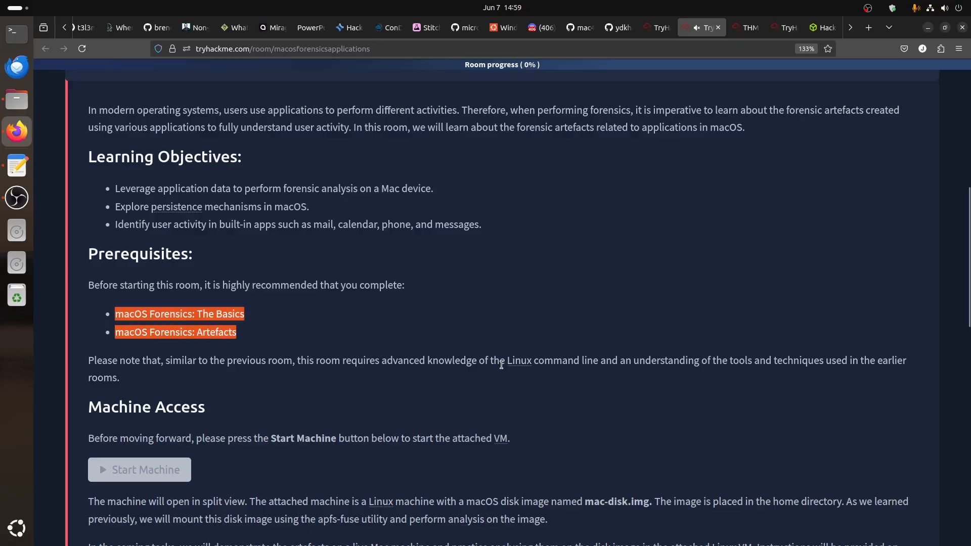
Review the apfs-fuse instructions for mounting the Data volume in Task 8 of the macOS Forensics: The Basics room
{"action": "left_click", "coordinate": [784, 28]}
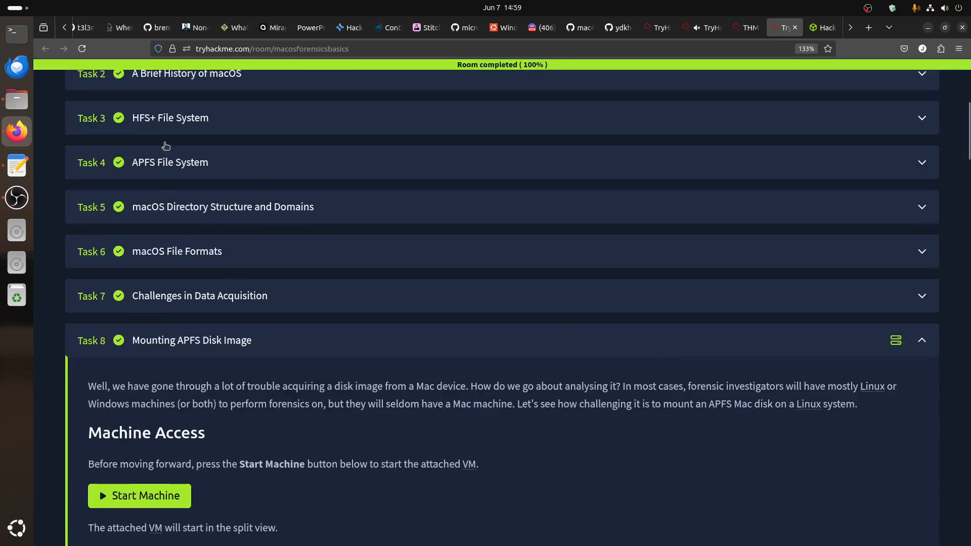
{"action": "scroll", "coordinate": [527, 340], "scroll_direction": "down", "scroll_amount": 5}
{"action": "scroll", "coordinate": [526, 341], "scroll_direction": "down", "scroll_amount": 18}
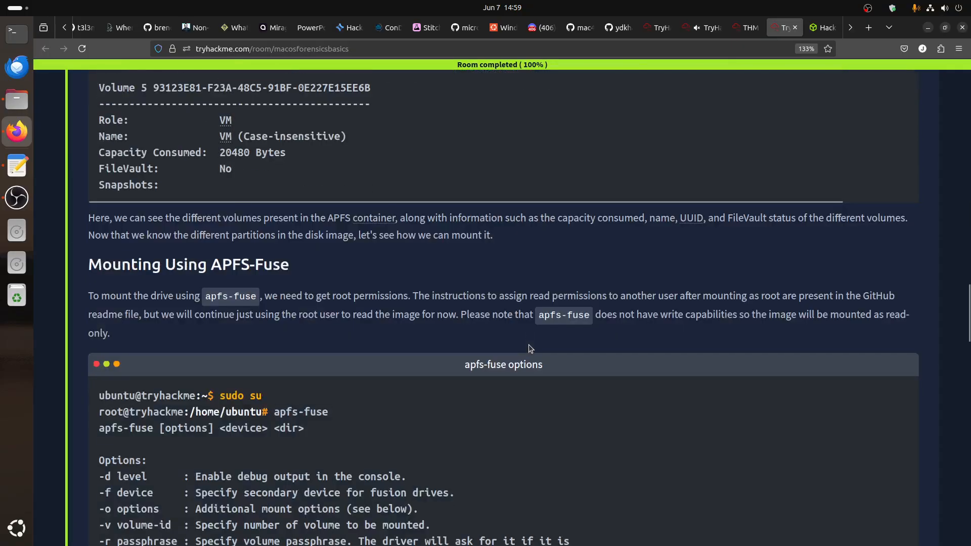
{"action": "scroll", "coordinate": [529, 349], "scroll_direction": "down", "scroll_amount": 10}
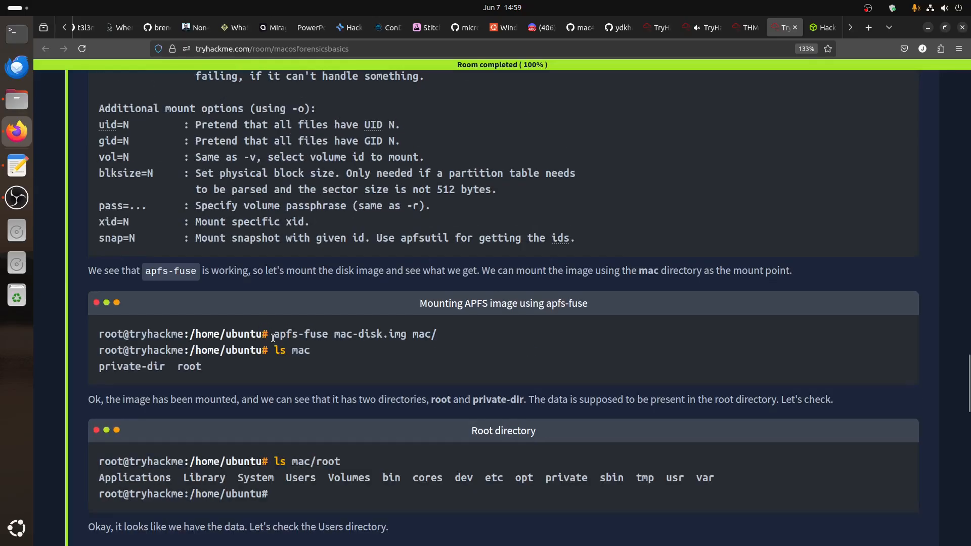
{"action": "left_click_drag", "start_coordinate": [273, 338], "coordinate": [328, 344]}
{"action": "scroll", "coordinate": [554, 383], "scroll_direction": "down", "scroll_amount": 6}
{"action": "left_click_drag", "start_coordinate": [360, 420], "coordinate": [309, 420]}
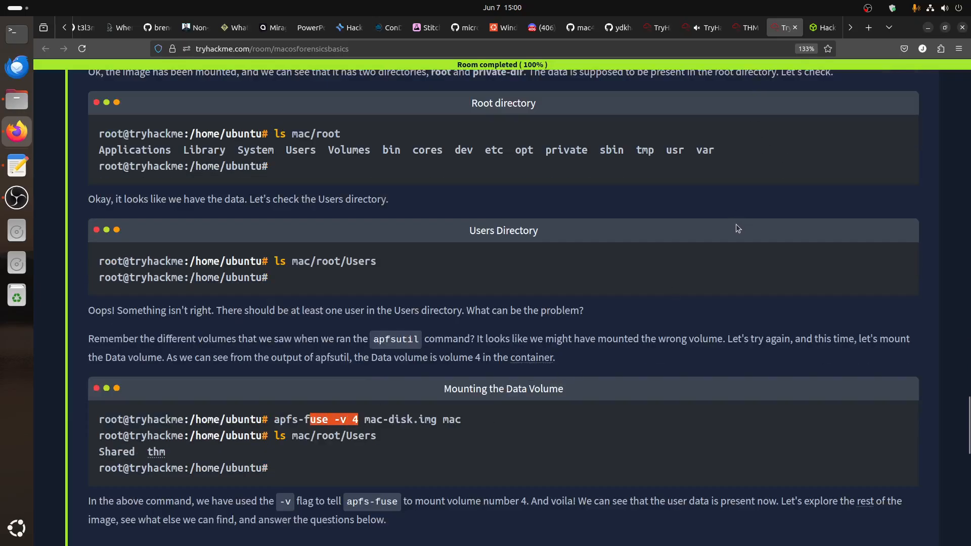
{"action": "left_click", "coordinate": [744, 31]}
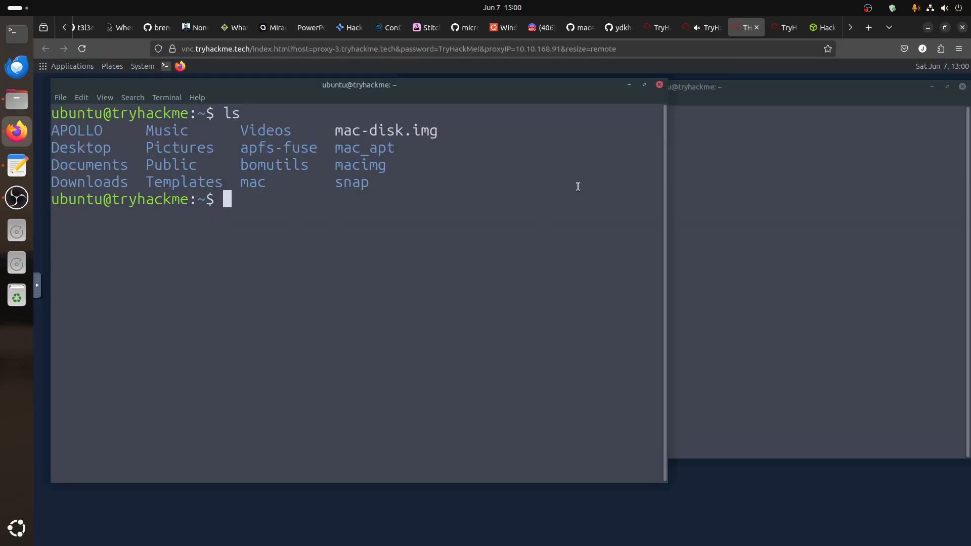
Mark Task 1 of the macOS Forensics: Applications room complete and open Task 2, Common Application Information
{"action": "left_click", "coordinate": [709, 29]}
{"action": "scroll", "coordinate": [548, 383], "scroll_direction": "down", "scroll_amount": 5}
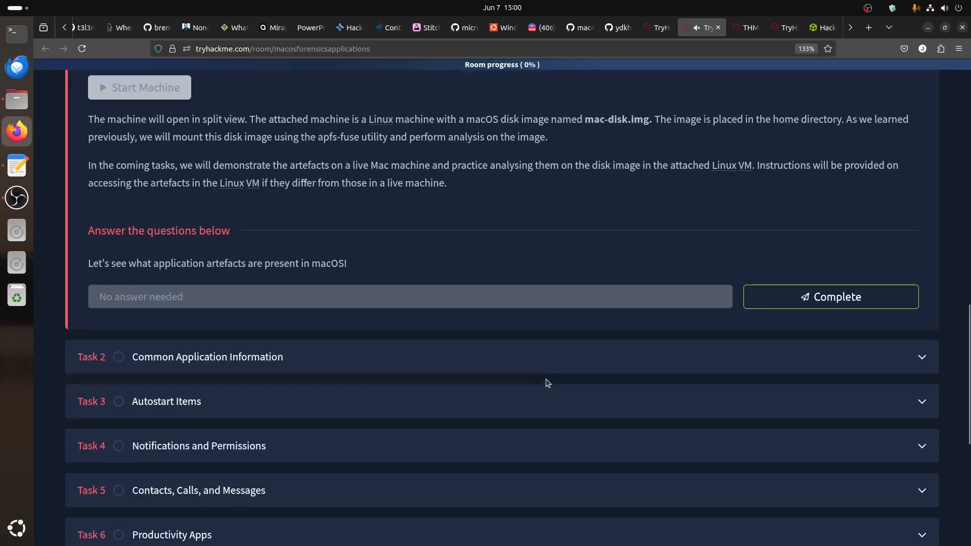
{"action": "left_click", "coordinate": [793, 297]}
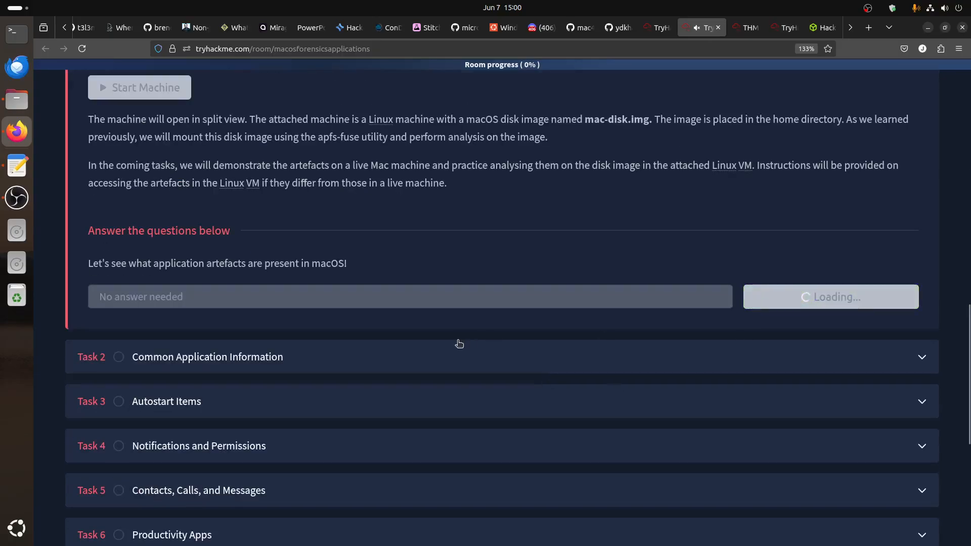
{"action": "left_click", "coordinate": [311, 365]}
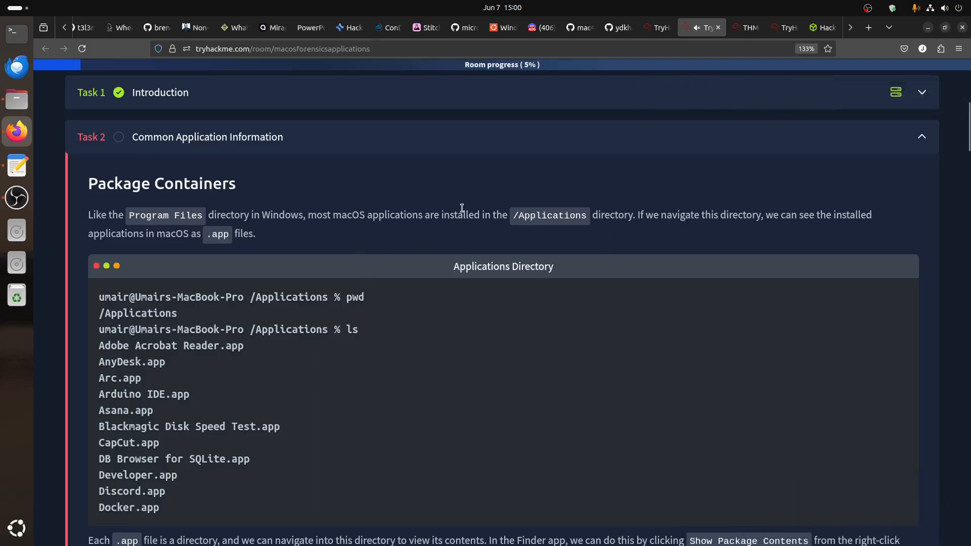
Switch to the virtual machine's terminal and start a root shell with sudo su
{"action": "key", "text": "ctrl+Tab"}
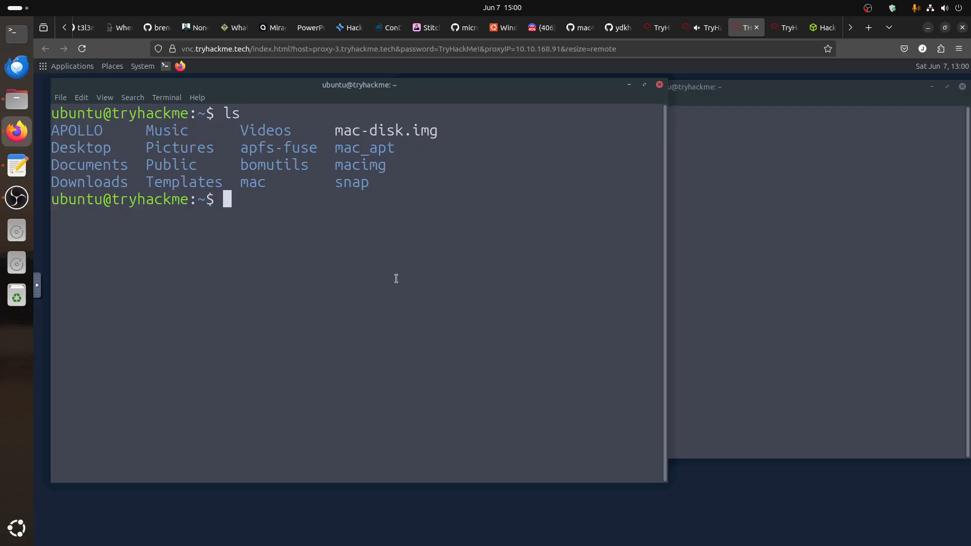
{"action": "type", "text": "sudo su"}
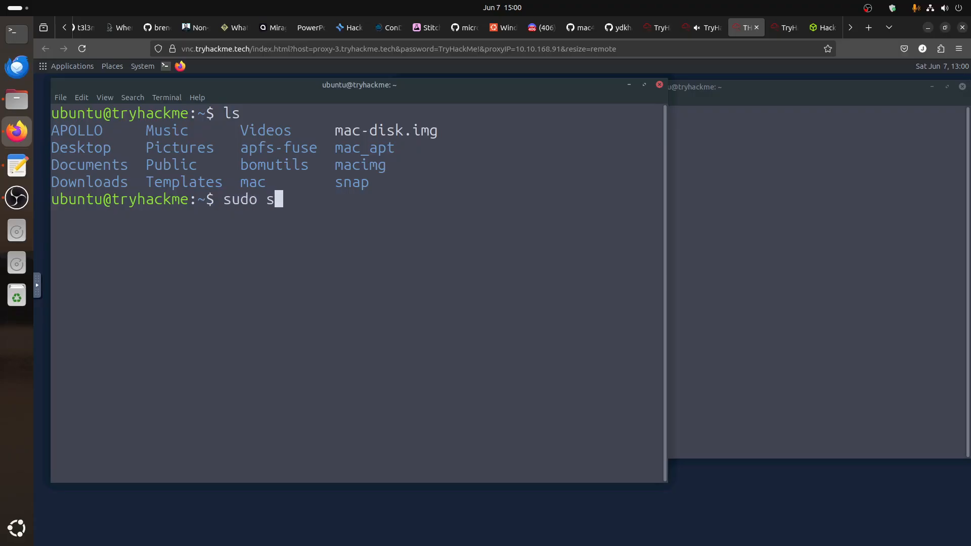
{"action": "key", "text": "Return"}
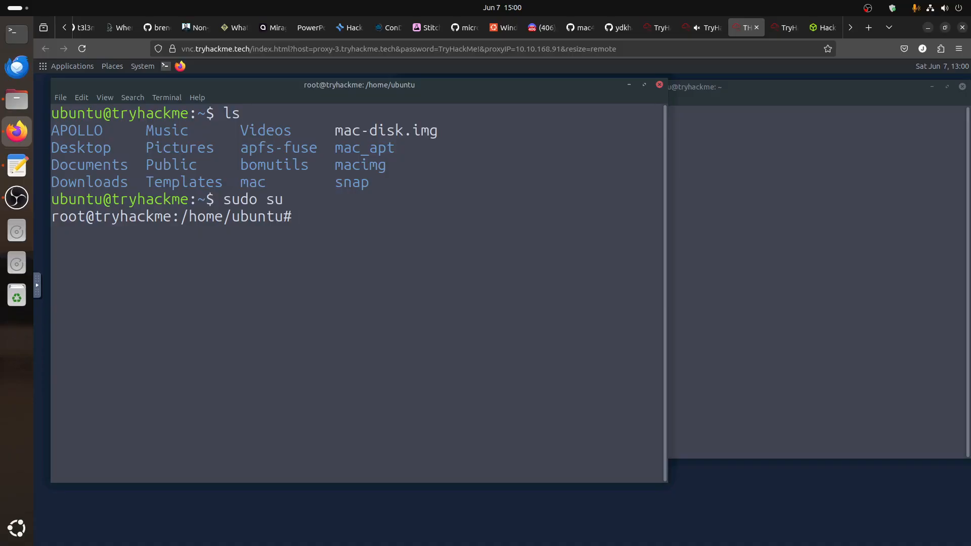
Check the reference mount command and enter apfs-fuse -v 4 mac-disk.img mac in the root terminal without running it
{"action": "left_click", "coordinate": [774, 32]}
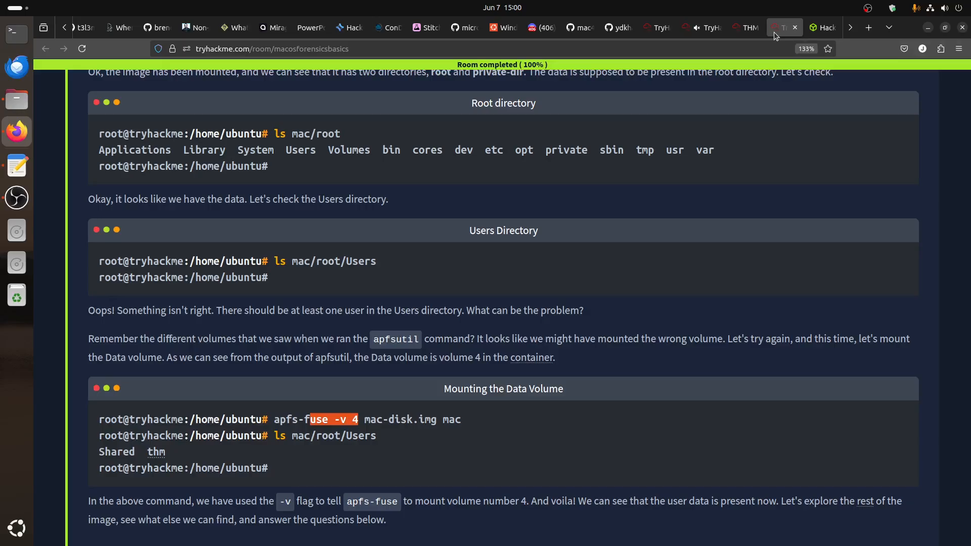
{"action": "left_click", "coordinate": [593, 510]}
{"action": "left_click", "coordinate": [744, 28]}
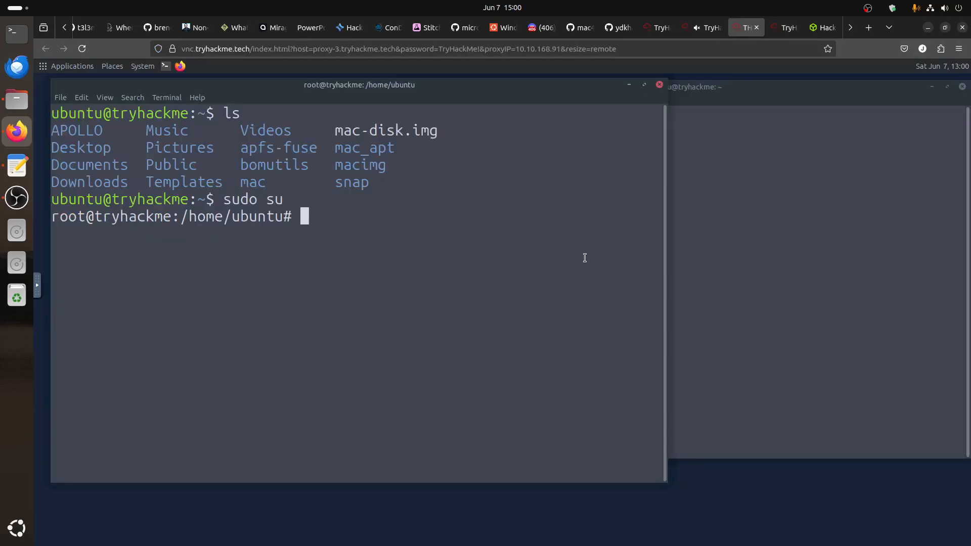
{"action": "type", "text": "apfs-f"}
{"action": "key", "text": "Tab"}
{"action": "type", "text": "-v "}
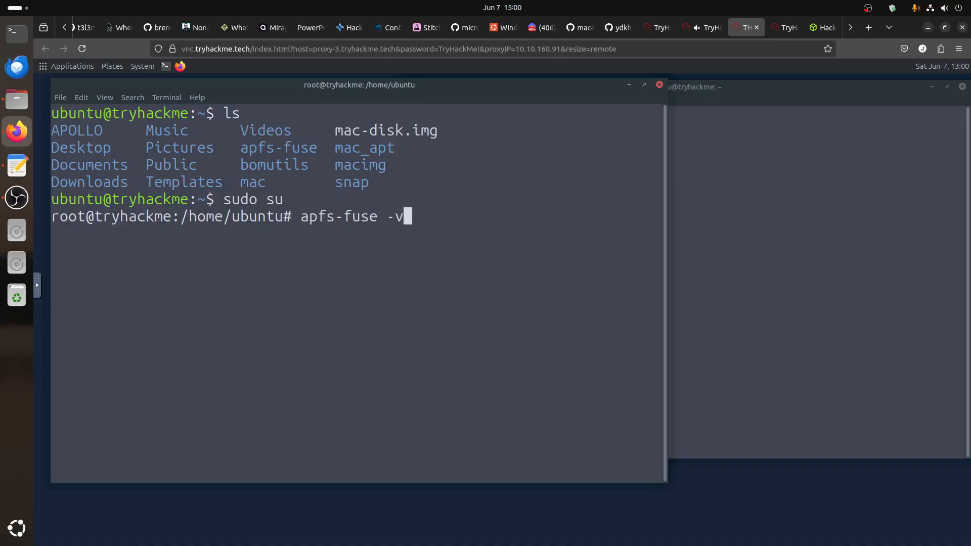
{"action": "type", "text": "4 mac"}
{"action": "key", "text": "Tab"}
{"action": "key", "text": "Tab"}
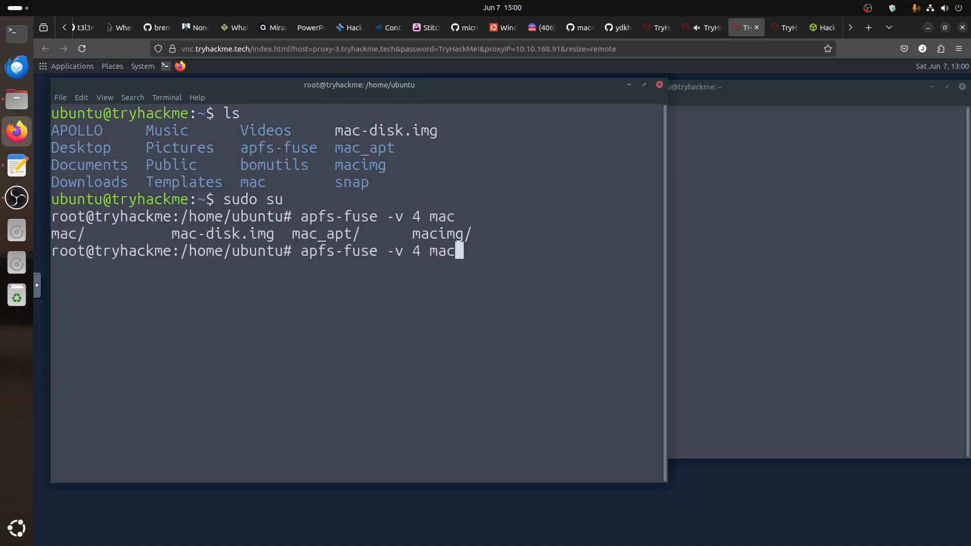
{"action": "type", "text": "-d"}
{"action": "key", "text": "Tab"}
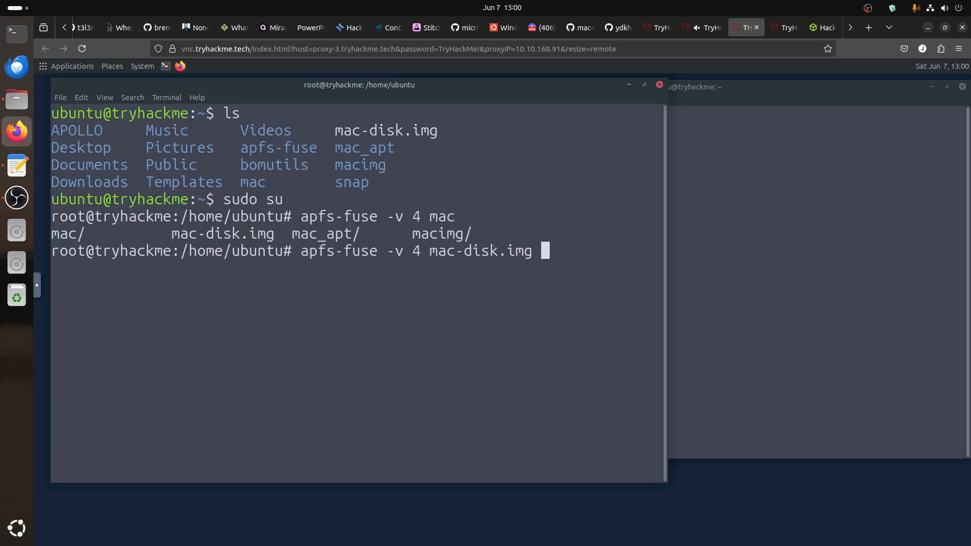
{"action": "type", "text": "mac"}
List /home/ubuntu/mac in the second terminal, and run the prepared apfs-fuse mount command in the root terminal
{"action": "left_click", "coordinate": [704, 270]}
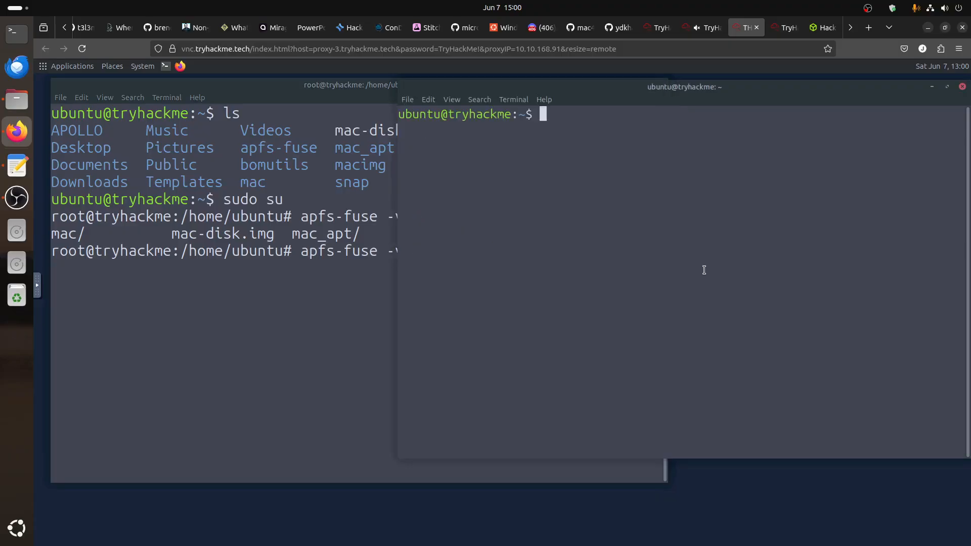
{"action": "type", "text": "ls /home/ubuntu/mac"}
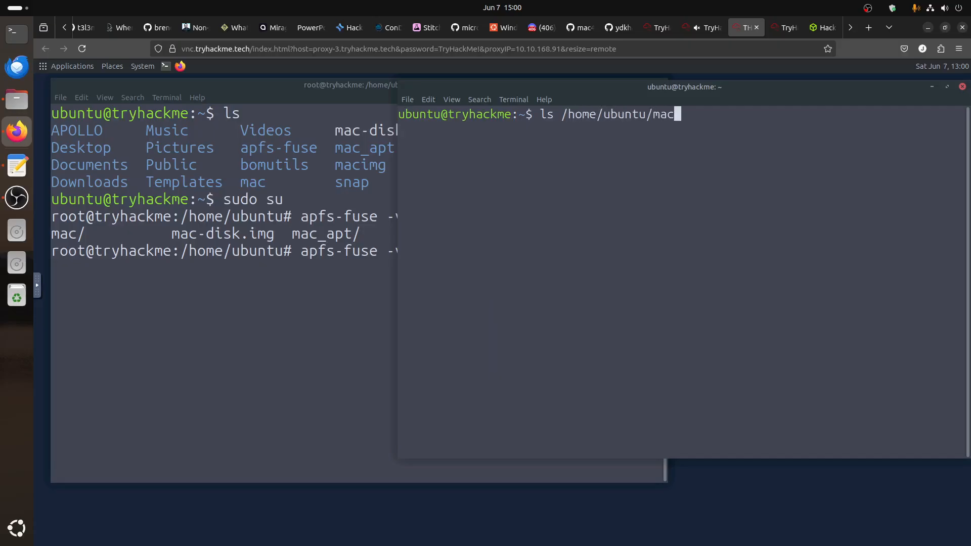
{"action": "key", "text": "Return"}
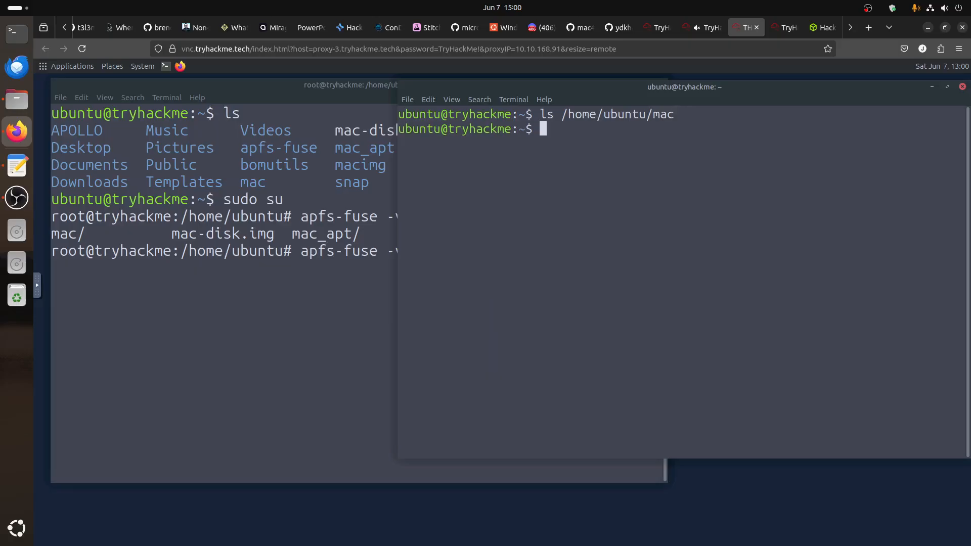
{"action": "left_click", "coordinate": [280, 292]}
{"action": "key", "text": "Return"}
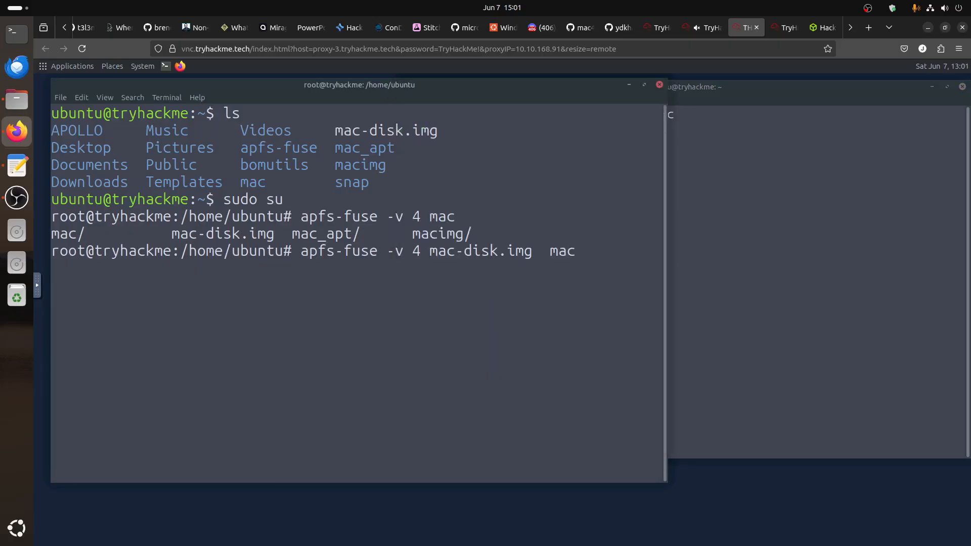
Change into the mac mount directory and list its contents
{"action": "type", "text": "cd ma"}
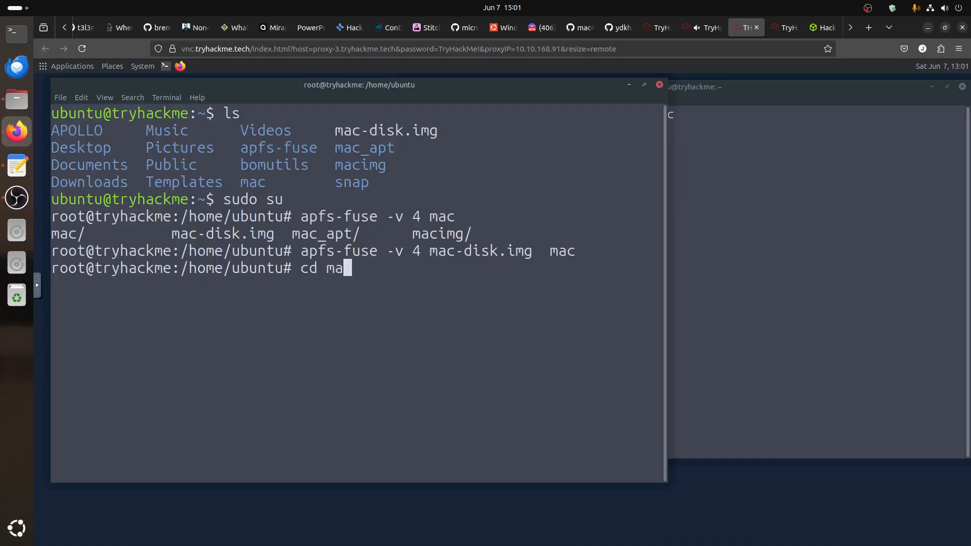
{"action": "key", "text": "Return"}
{"action": "type", "text": "ls"}
{"action": "key", "text": "Return"}
{"action": "type", "text": "cd mac"}
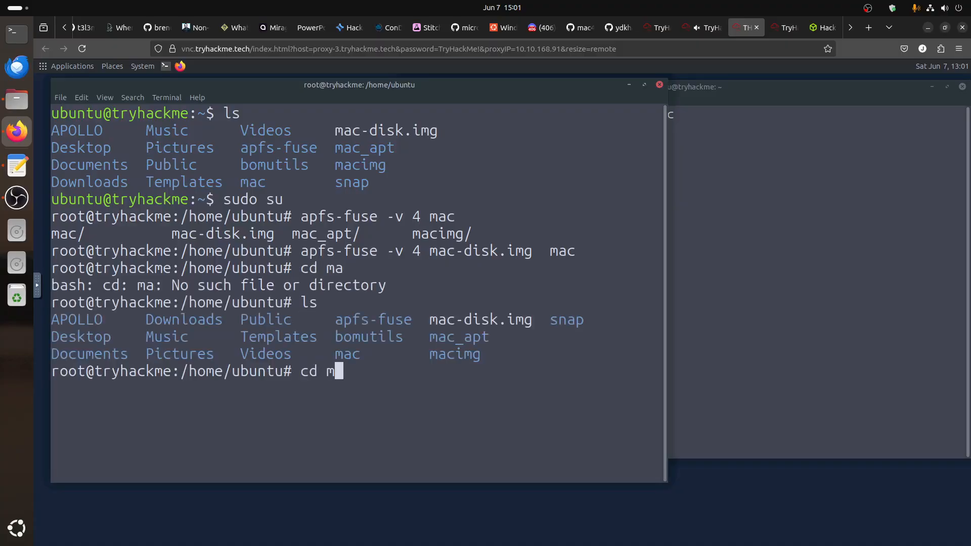
{"action": "key", "text": "Return"}
{"action": "type", "text": "ls"}
{"action": "key", "text": "Return"}
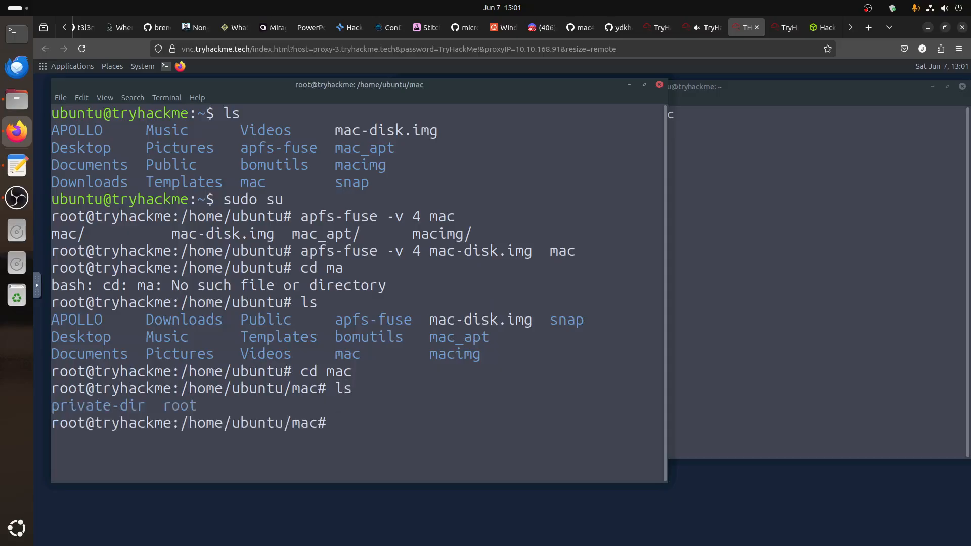
Change into the mounted image's root directory and list its contents
{"action": "type", "text": "cd root"}
{"action": "key", "text": "Return"}
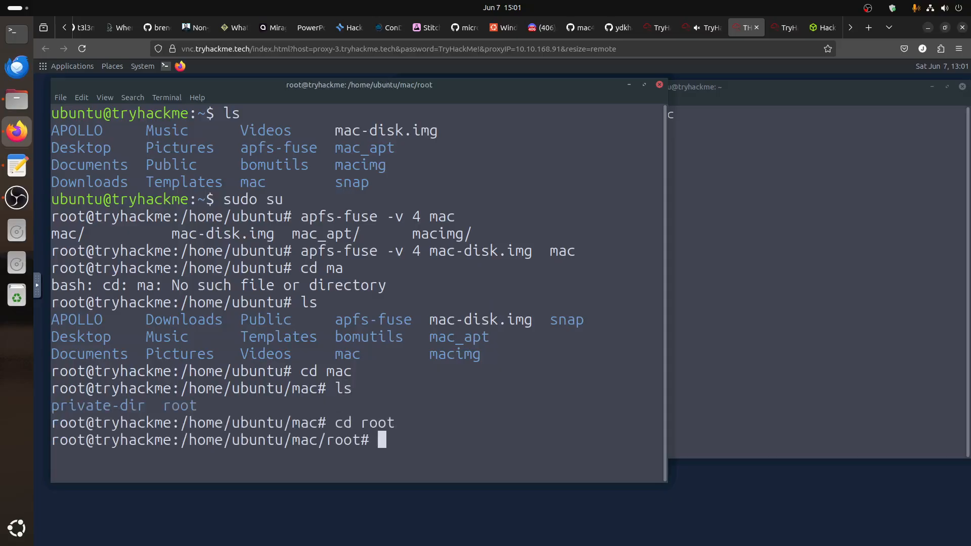
{"action": "type", "text": "ls"}
{"action": "key", "text": "Return"}
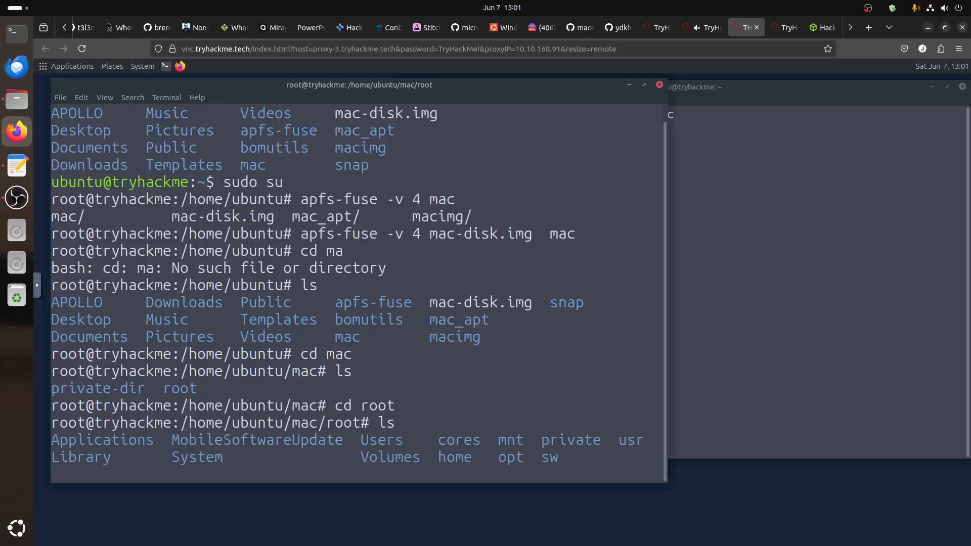
Clear the terminal and list the mounted root directory again
{"action": "type", "text": "clear"}
{"action": "key", "text": "Return"}
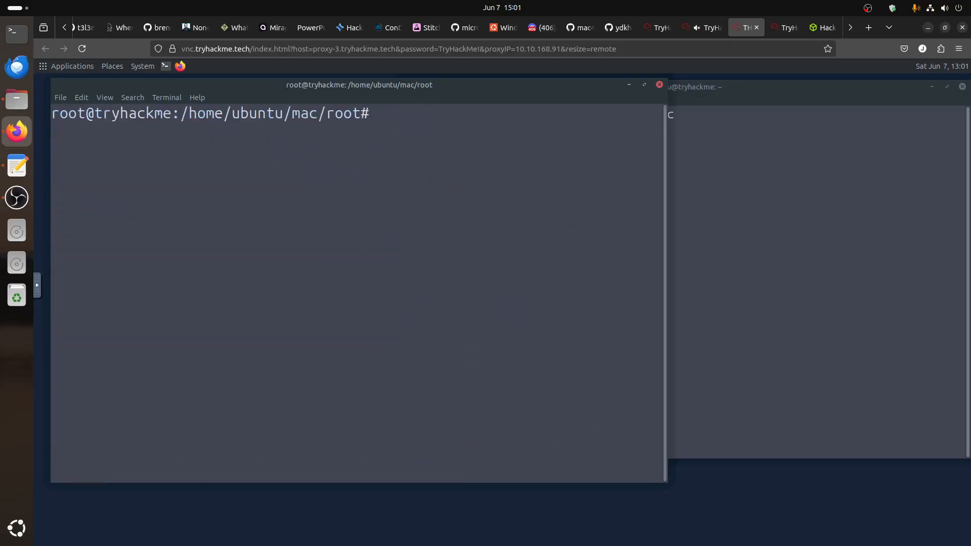
{"action": "type", "text": "ls"}
{"action": "key", "text": "Return"}
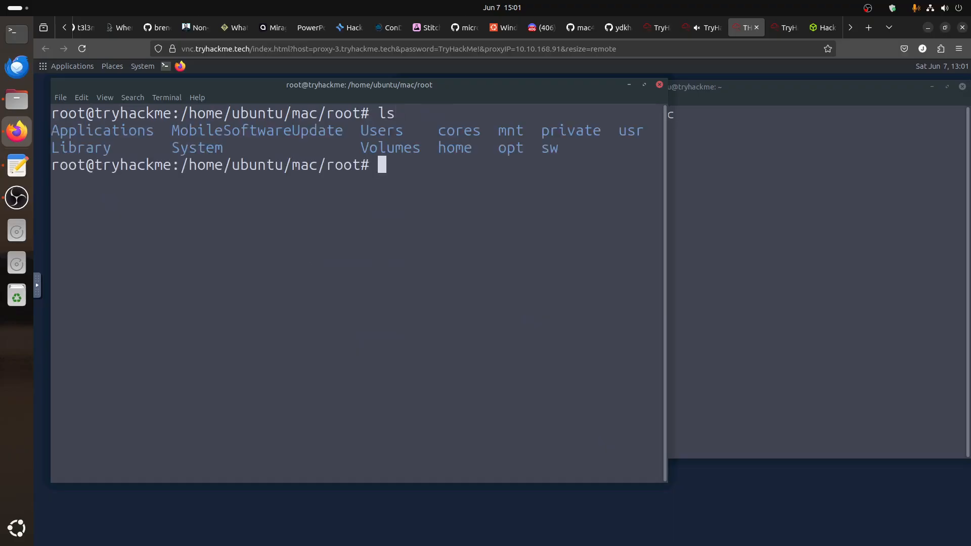
List the contents of the Applications directory in the mounted image's root
{"action": "type", "text": "ls Ap"}
{"action": "key", "text": "Tab"}
{"action": "key", "text": "Return"}
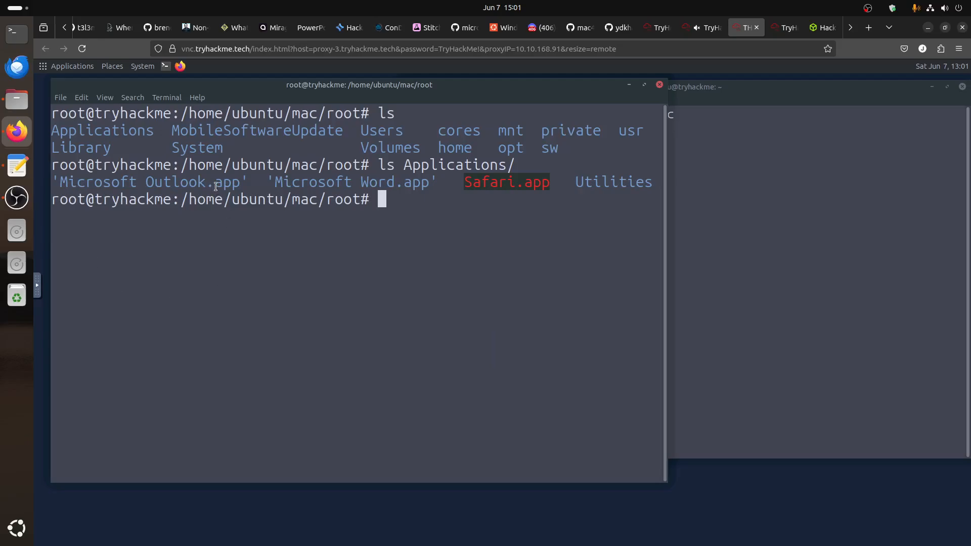
{"action": "left_click_drag", "start_coordinate": [215, 183], "coordinate": [232, 183]}
List the contents of the Microsoft Outlook.app package in the Applications directory
{"action": "type", "text": "ls Ap"}
{"action": "key", "text": "Tab"}
{"action": "type", "text": "M"}
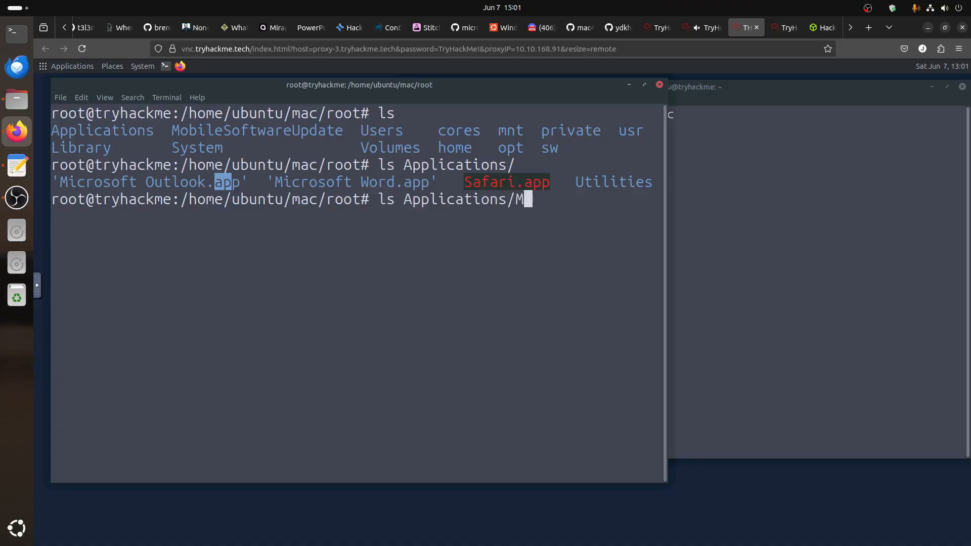
{"action": "key", "text": "Tab"}
{"action": "type", "text": "O"}
{"action": "key", "text": "Tab"}
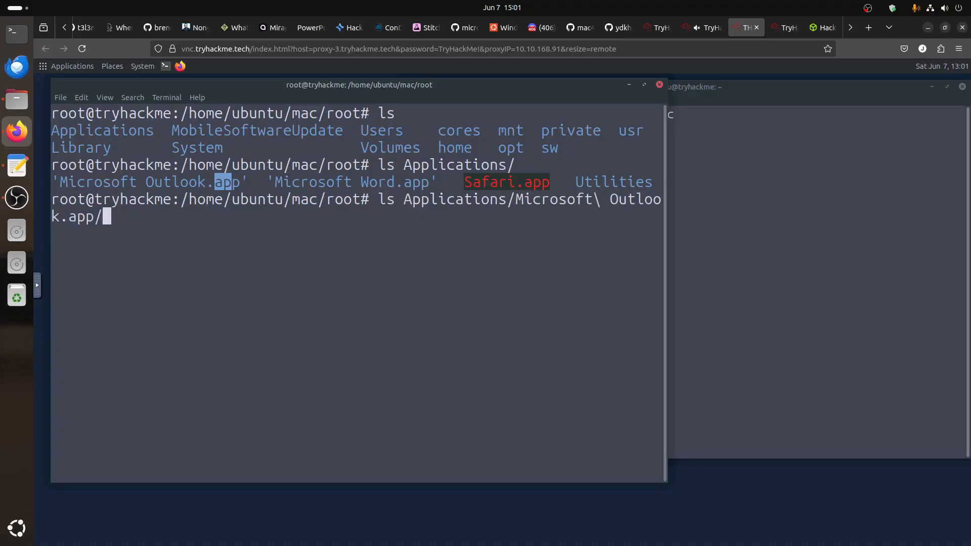
{"action": "key", "text": "Return"}
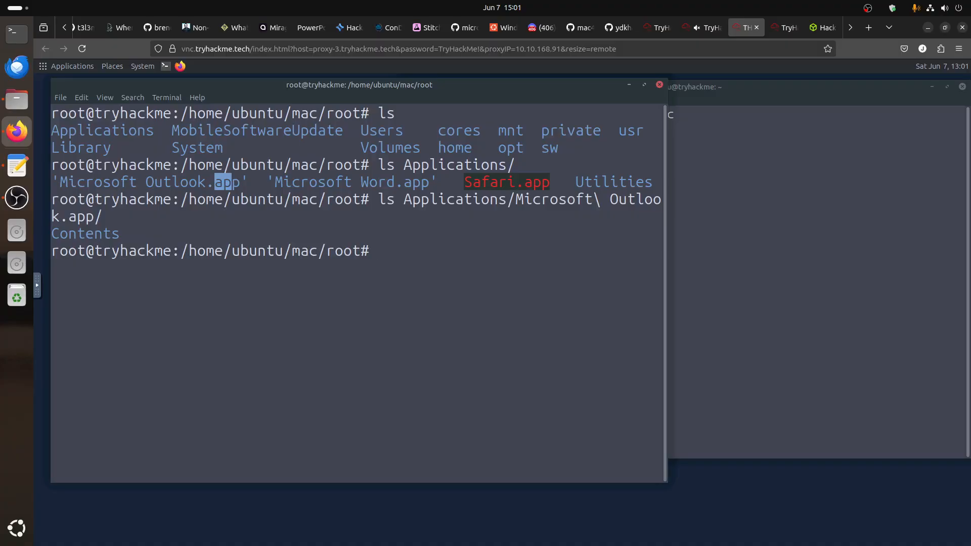
List the Contents directory inside Microsoft Outlook.app and highlight the Info.plist entry
{"action": "key", "text": "Up"}
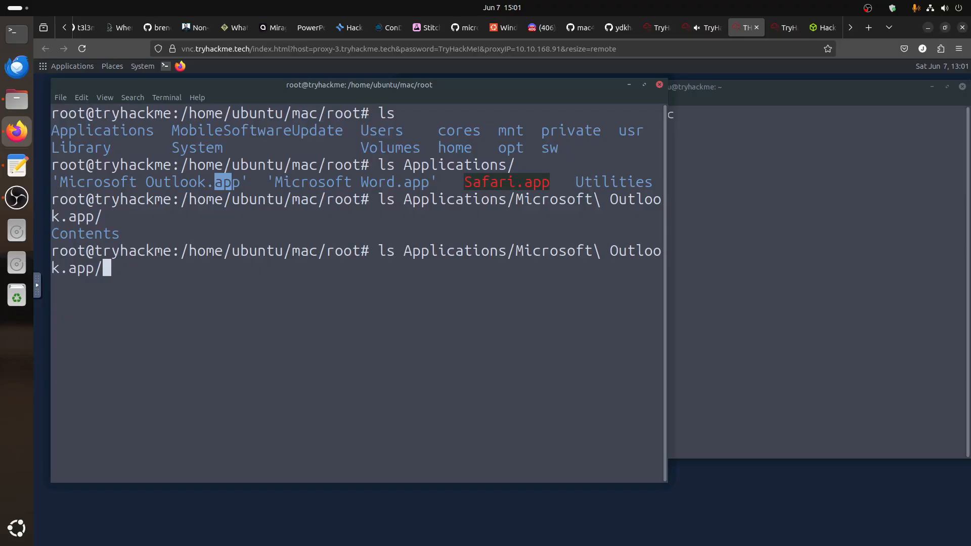
{"action": "key", "text": "Tab"}
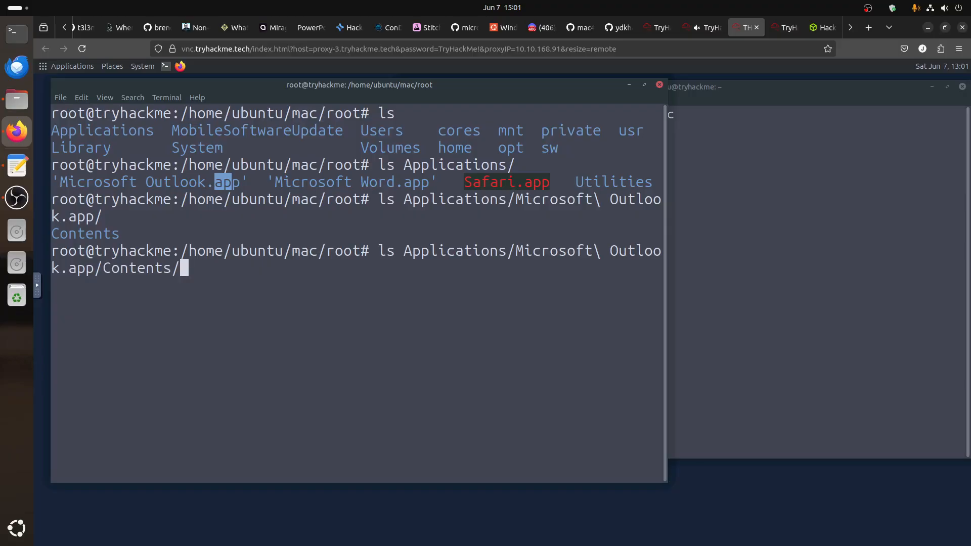
{"action": "key", "text": "Return"}
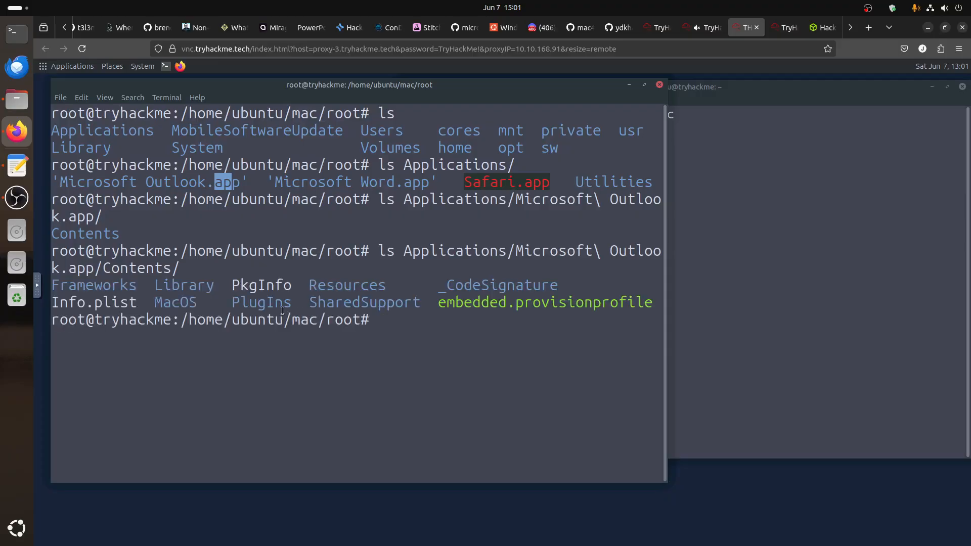
{"action": "left_click_drag", "start_coordinate": [60, 303], "coordinate": [128, 302]}
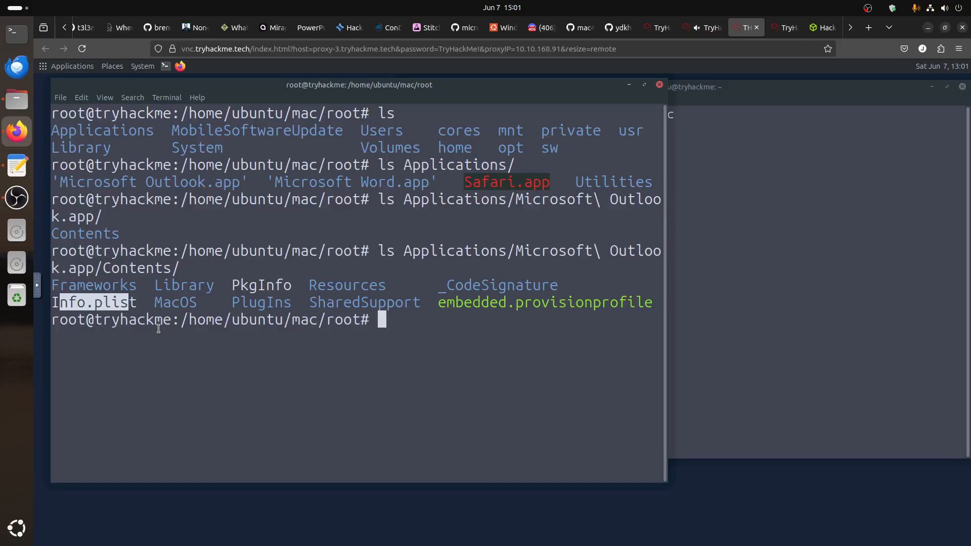
Print Microsoft Outlook's Contents/Info.plist in readable form with plistutil -p
{"action": "key", "text": "Up"}
{"action": "key", "text": "Home"}
{"action": "key", "text": "Delete"}
{"action": "key", "text": "Delete"}
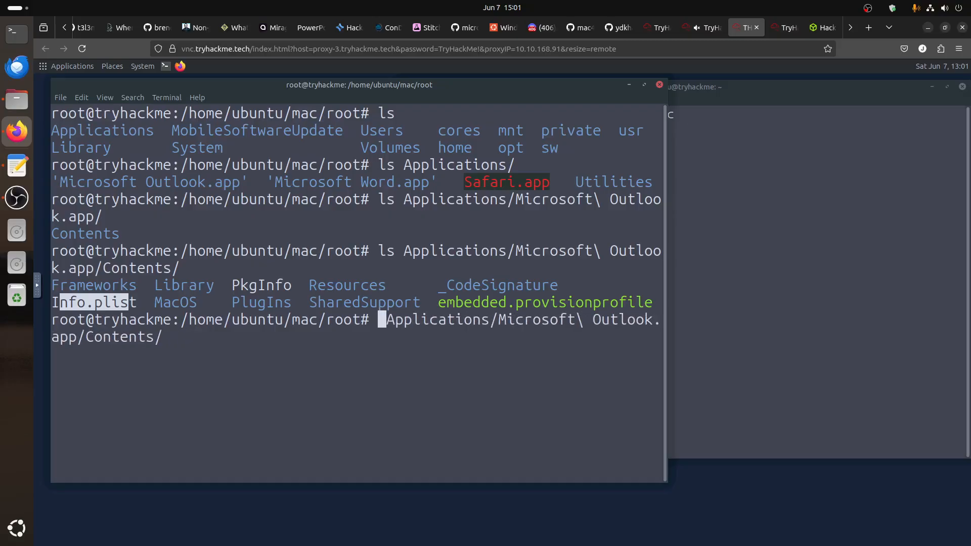
{"action": "type", "text": "plistutil "}
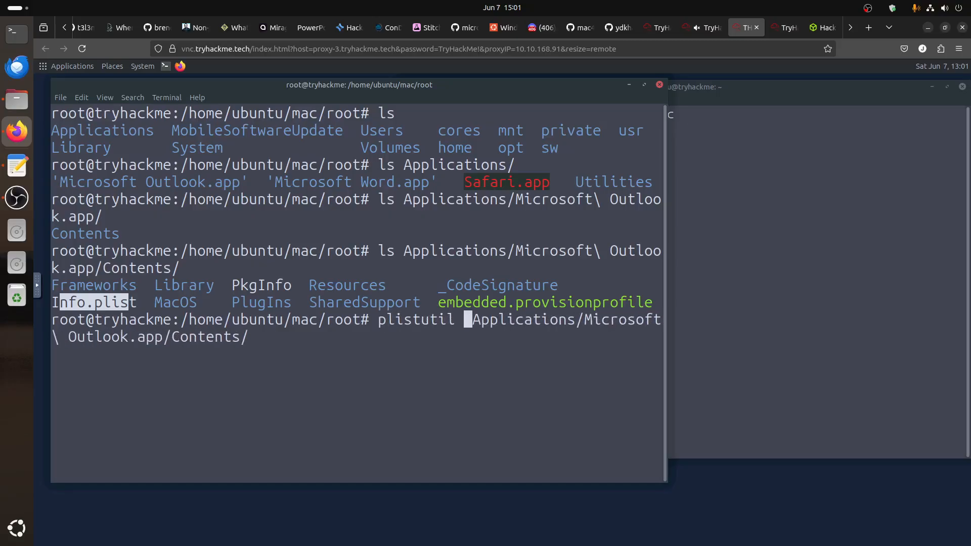
{"action": "type", "text": "-p"}
{"action": "key", "text": "End"}
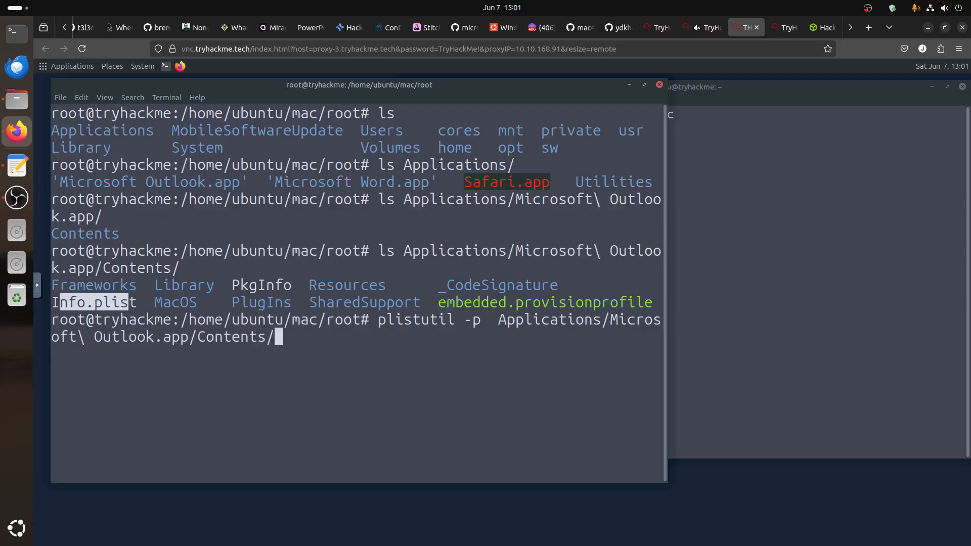
{"action": "type", "text": "I"}
{"action": "key", "text": "Tab"}
{"action": "key", "text": "Return"}
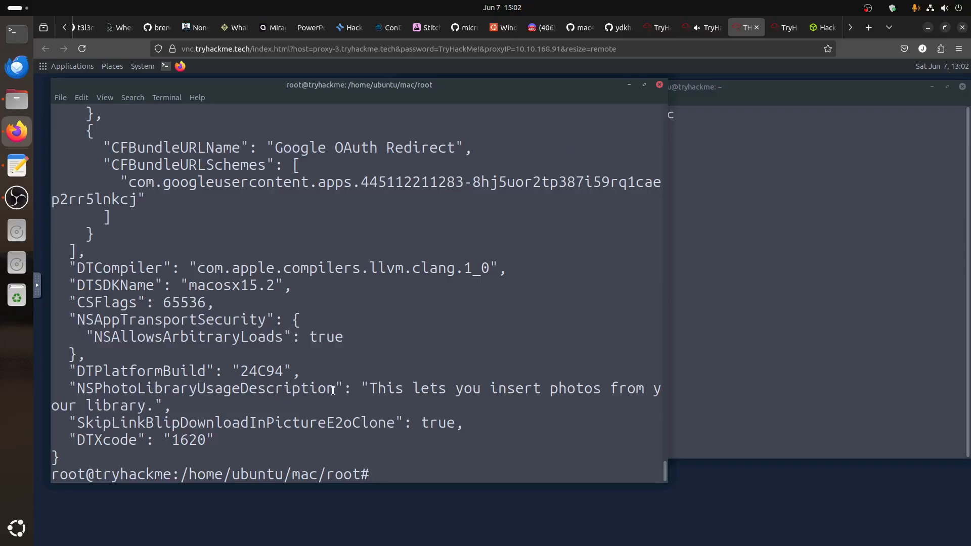
Examine the printed Outlook Info.plist for its bundle details, such as version, icon file, URL types and usage descriptions
{"action": "scroll", "coordinate": [333, 391], "scroll_direction": "up", "scroll_amount": 8}
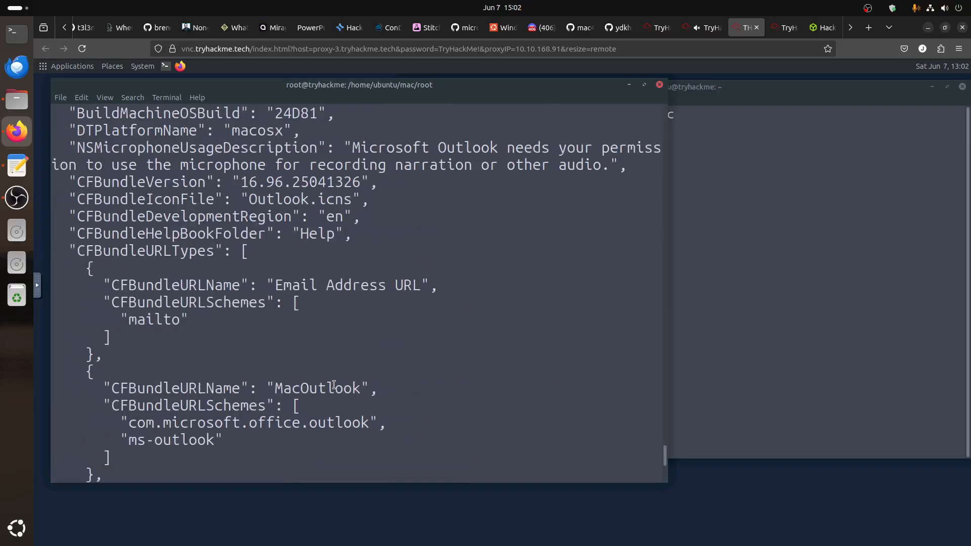
{"action": "scroll", "coordinate": [333, 385], "scroll_direction": "up", "scroll_amount": 5}
{"action": "scroll", "coordinate": [333, 385], "scroll_direction": "down", "scroll_amount": 7}
{"action": "left_click_drag", "start_coordinate": [341, 198], "coordinate": [283, 199]}
{"action": "scroll", "coordinate": [344, 277], "scroll_direction": "up", "scroll_amount": 4}
{"action": "scroll", "coordinate": [344, 277], "scroll_direction": "up", "scroll_amount": 5}
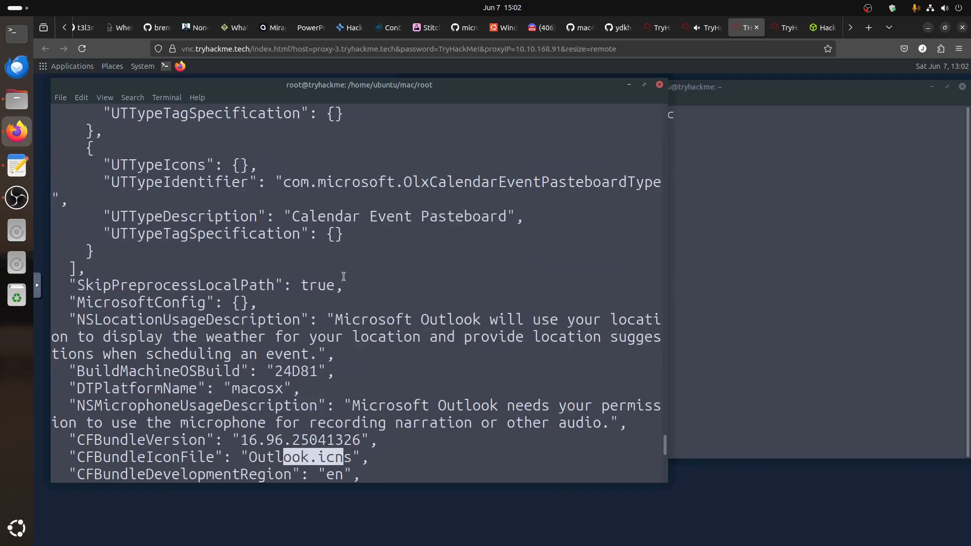
{"action": "scroll", "coordinate": [343, 276], "scroll_direction": "down", "scroll_amount": 1}
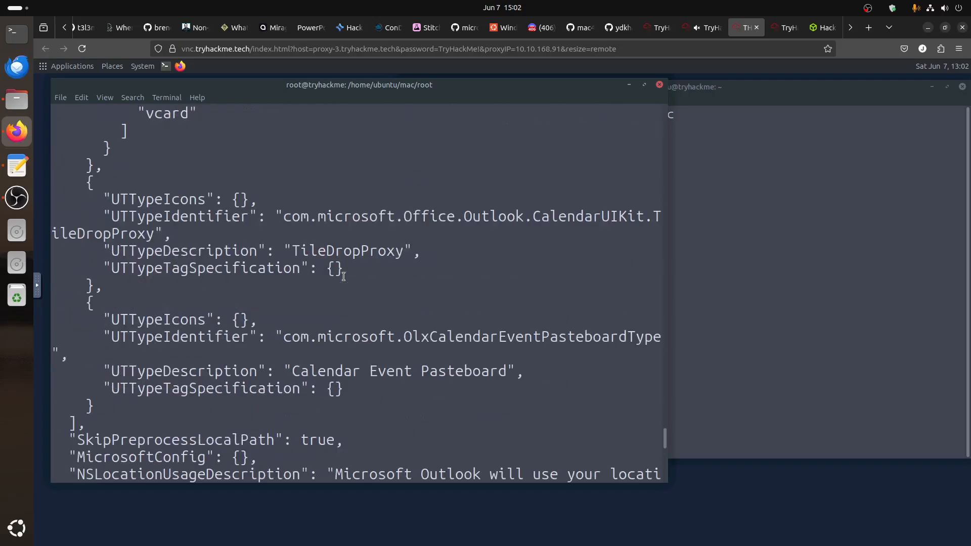
Return to the prompt and list the mounted image's root directory
{"action": "key", "text": "Return"}
{"action": "type", "text": "ls"}
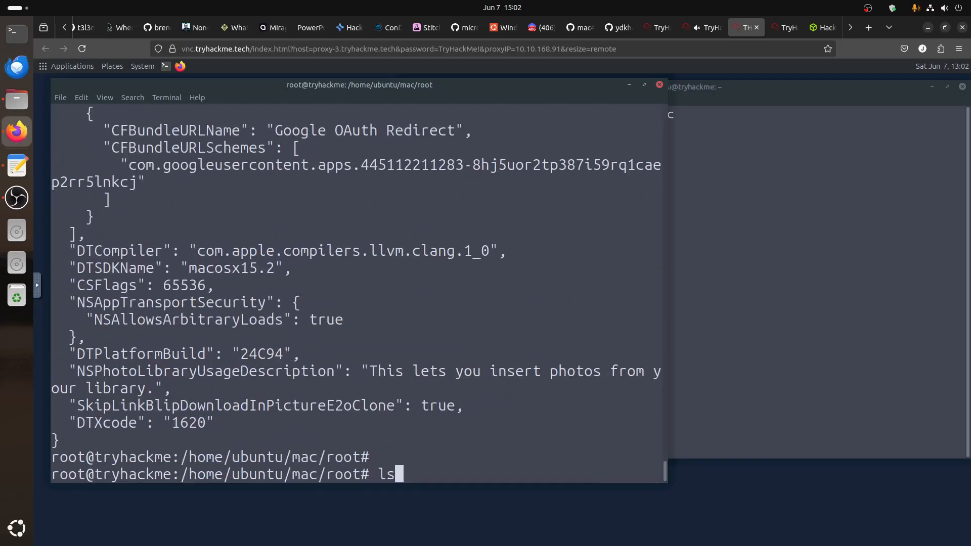
{"action": "key", "text": "Return"}
Rework the previous plistutil command into ls and list Microsoft Outlook.app's Contents directory again
{"action": "type", "text": "ls"}
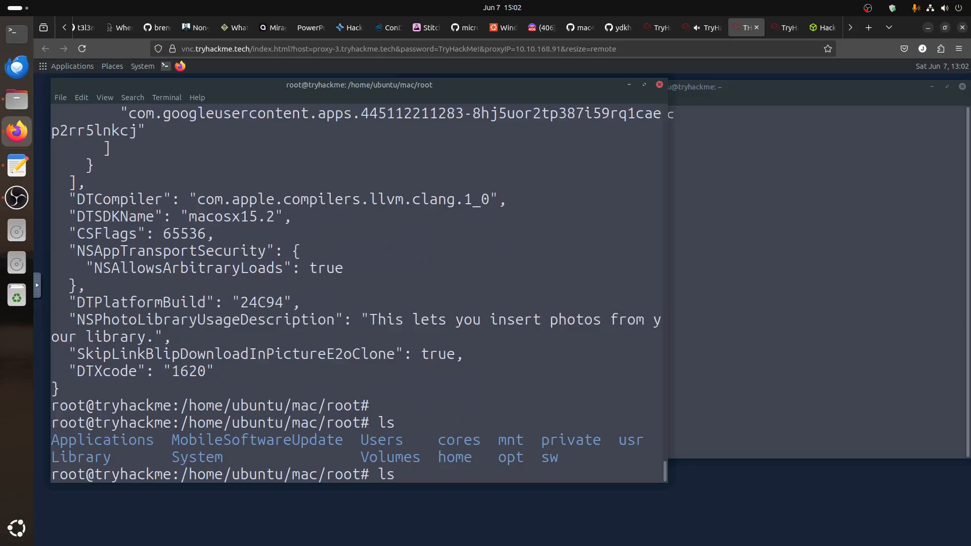
{"action": "key", "text": "Up"}
{"action": "key", "text": "Up"}
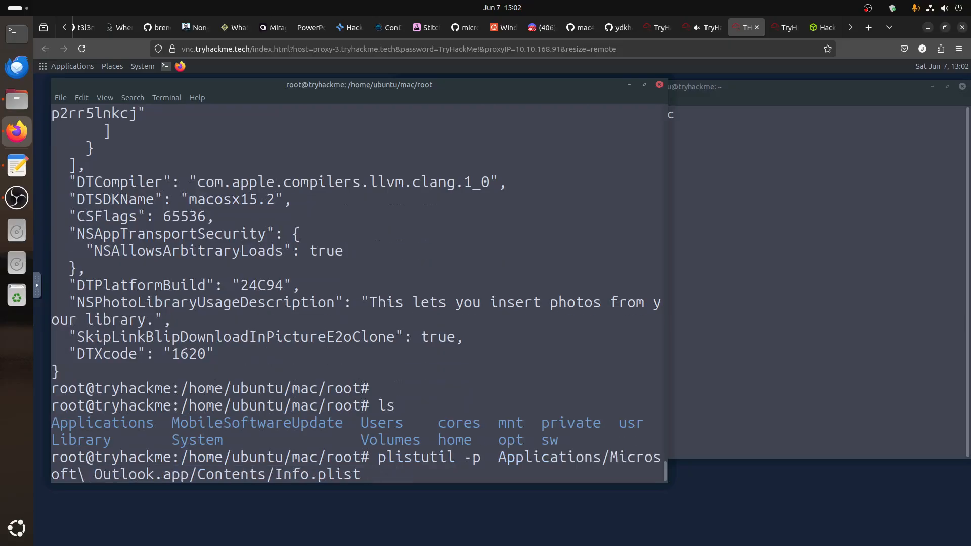
{"action": "key", "text": "Home"}
{"action": "key", "text": "Delete"}
{"action": "key", "text": "Delete"}
{"action": "key", "text": "Delete"}
{"action": "key", "text": "Delete"}
{"action": "key", "text": "Delete"}
{"action": "key", "text": "Delete"}
{"action": "key", "text": "Delete"}
{"action": "key", "text": "Delete"}
{"action": "key", "text": "Delete"}
{"action": "key", "text": "Delete"}
{"action": "key", "text": "Delete"}
{"action": "key", "text": "Delete"}
{"action": "key", "text": "Delete"}
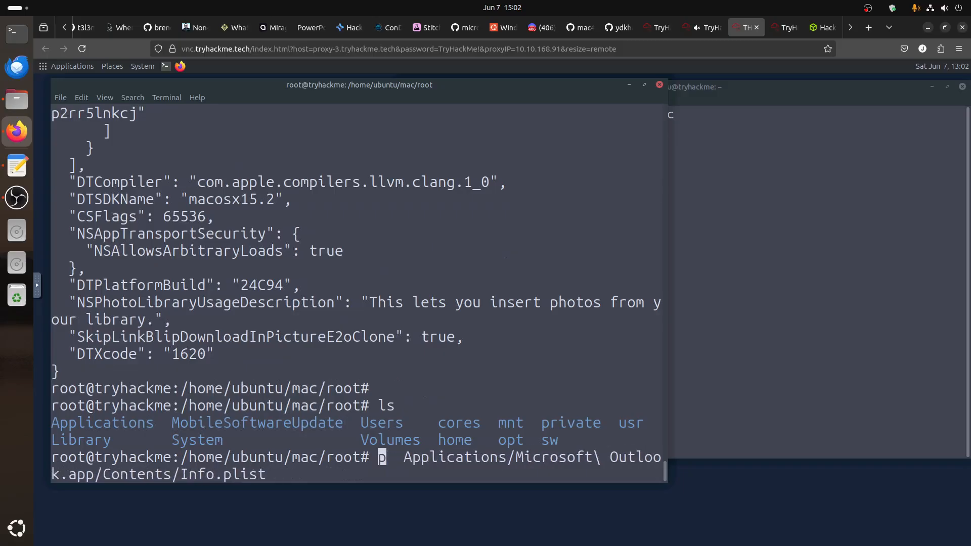
{"action": "type", "text": "ls"}
{"action": "key", "text": "End"}
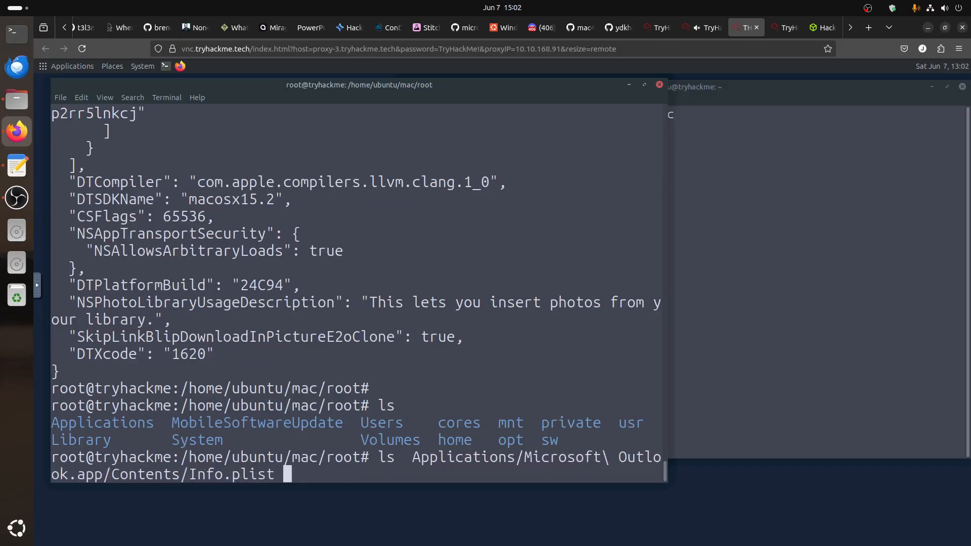
{"action": "key", "text": "BackSpace"}
{"action": "key", "text": "BackSpace"}
{"action": "key", "text": "BackSpace"}
{"action": "key", "text": "BackSpace"}
{"action": "key", "text": "BackSpace"}
{"action": "key", "text": "BackSpace"}
{"action": "key", "text": "BackSpace"}
{"action": "key", "text": "BackSpace"}
{"action": "key", "text": "BackSpace"}
{"action": "key", "text": "BackSpace"}
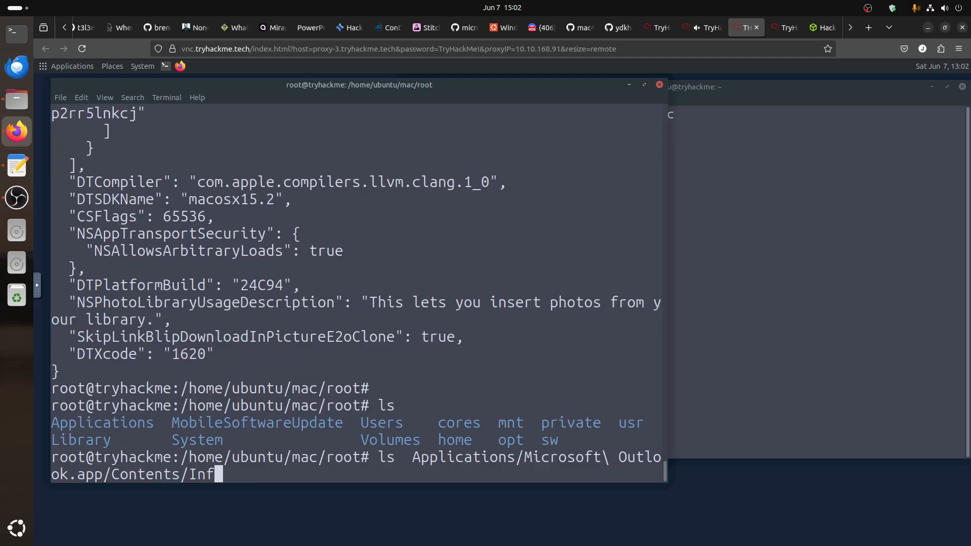
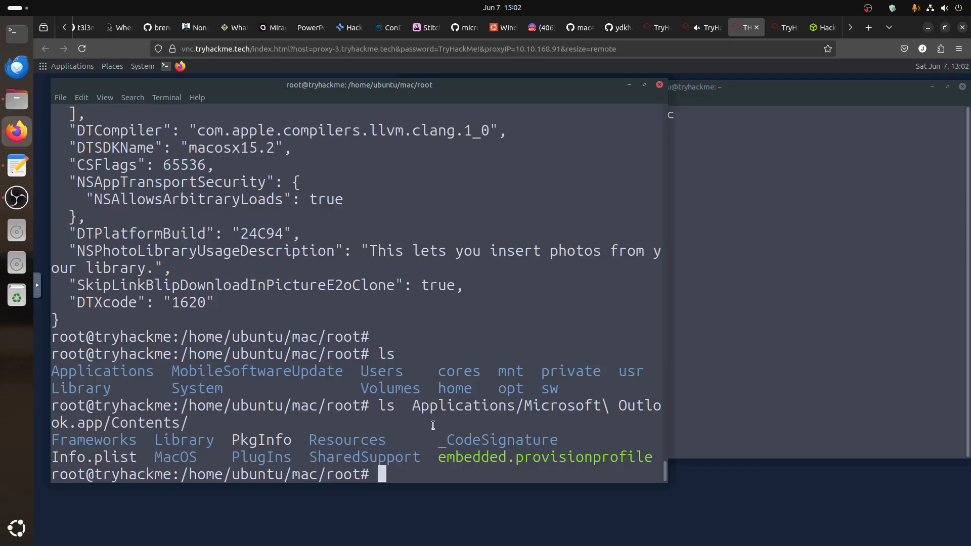
List the MacOS directory inside Outlook's Contents and highlight the Microsoft Outlook executable
{"action": "key", "text": "Up"}
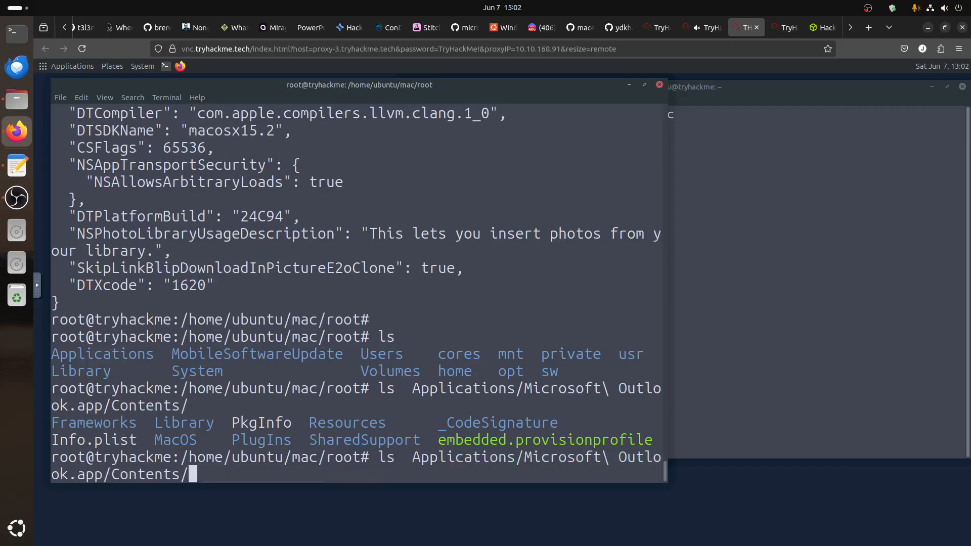
{"action": "type", "text": "M"}
{"action": "key", "text": "Tab"}
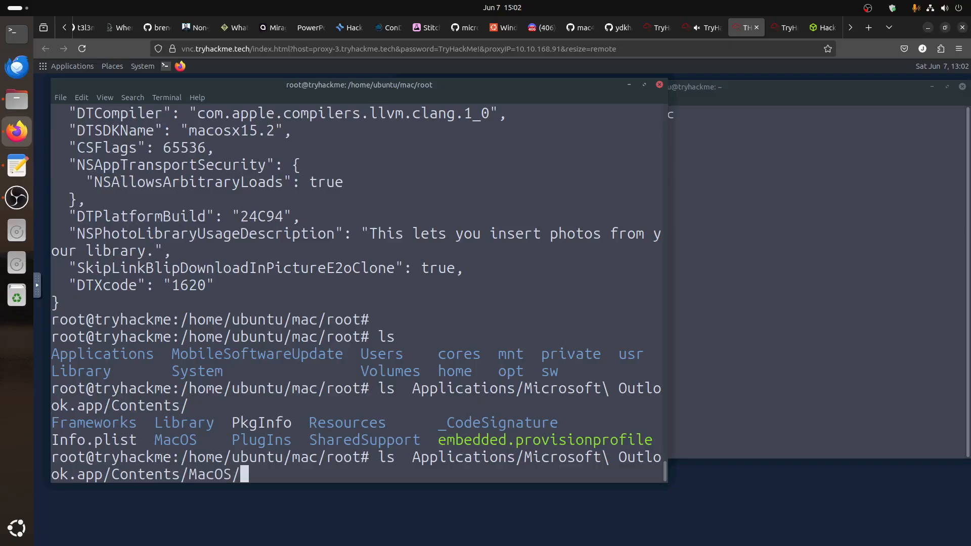
{"action": "key", "text": "Return"}
{"action": "left_click_drag", "start_coordinate": [205, 456], "coordinate": [58, 453]}
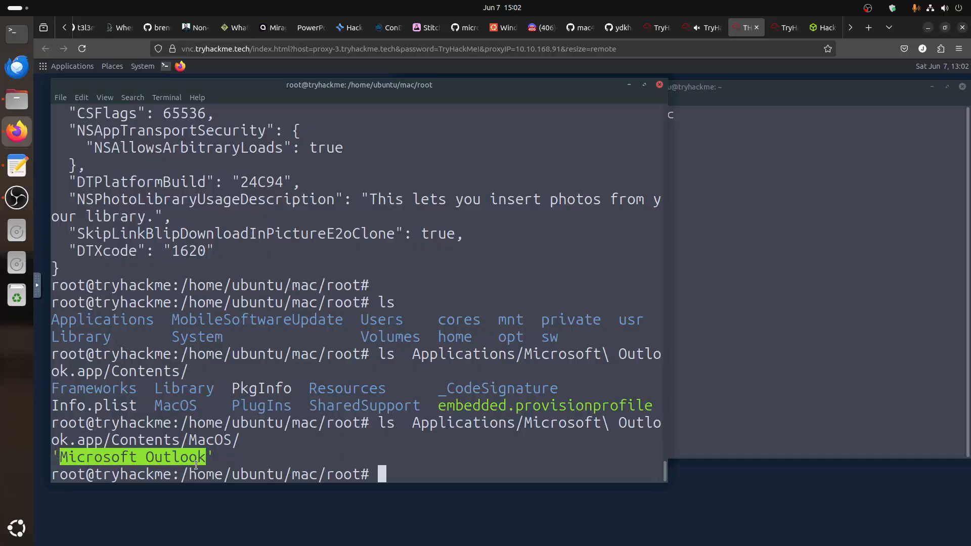
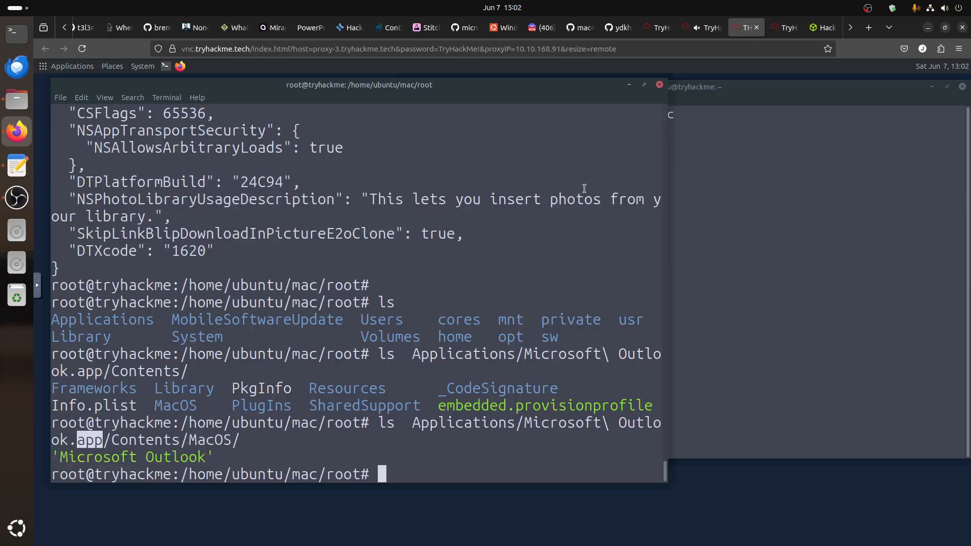
Switch to the TryHackMe room page and read Task 2's Package Containers section down to the contents of .app files
{"action": "left_click", "coordinate": [703, 27]}
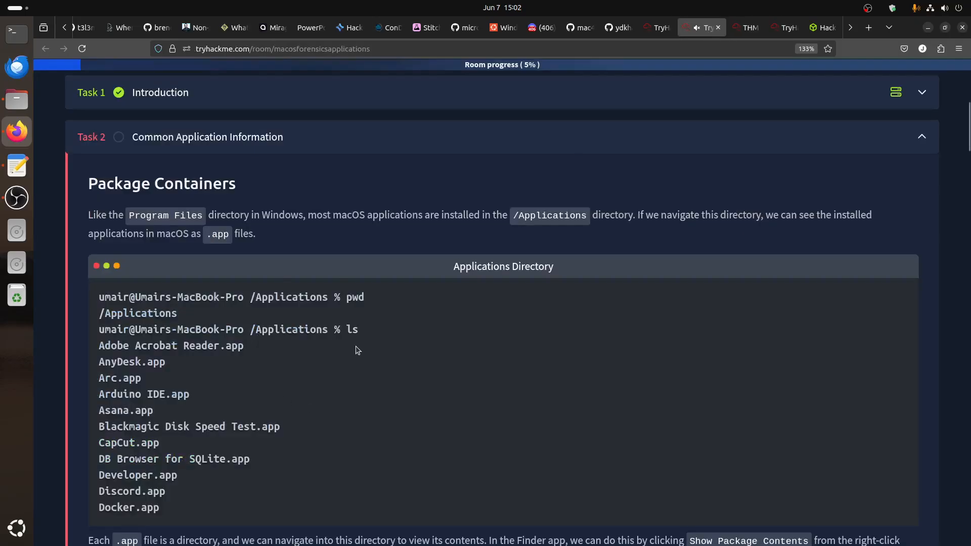
{"action": "scroll", "coordinate": [375, 345], "scroll_direction": "down", "scroll_amount": 3}
{"action": "left_click_drag", "start_coordinate": [171, 233], "coordinate": [266, 396]}
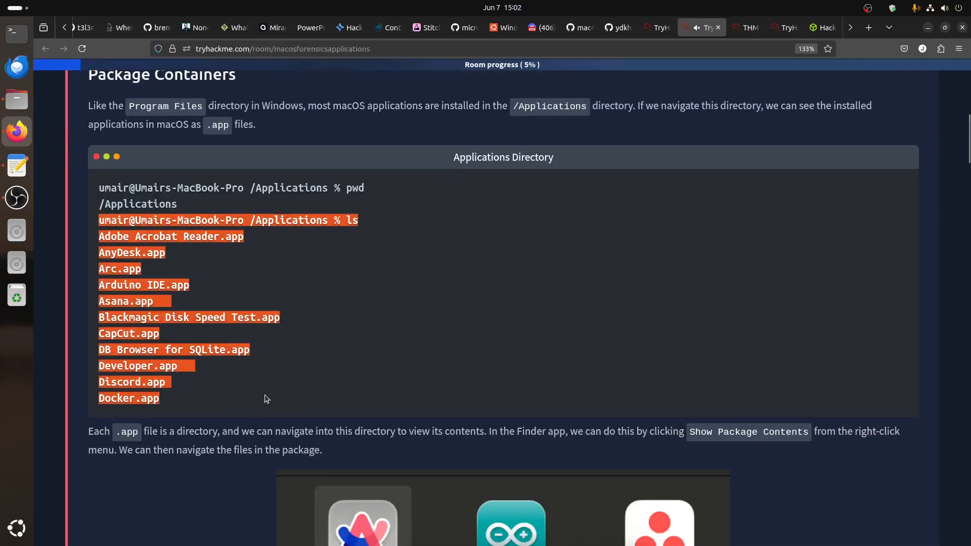
{"action": "scroll", "coordinate": [475, 387], "scroll_direction": "down", "scroll_amount": 10}
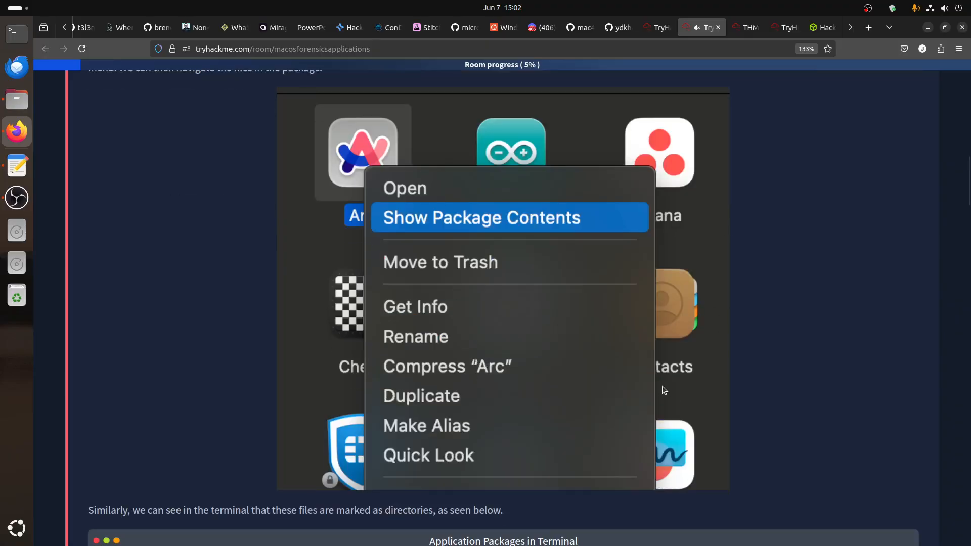
{"action": "scroll", "coordinate": [662, 386], "scroll_direction": "down", "scroll_amount": 7}
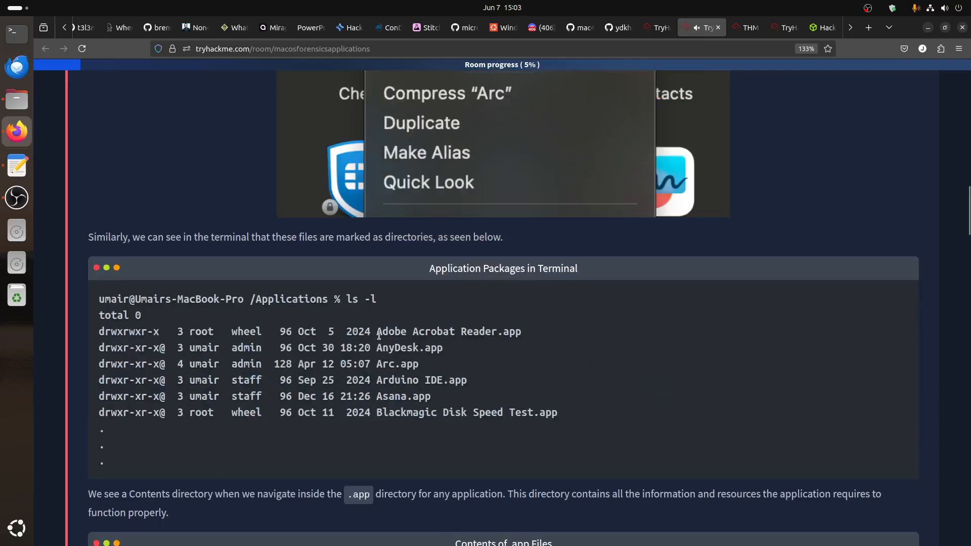
{"action": "scroll", "coordinate": [418, 426], "scroll_direction": "down", "scroll_amount": 5}
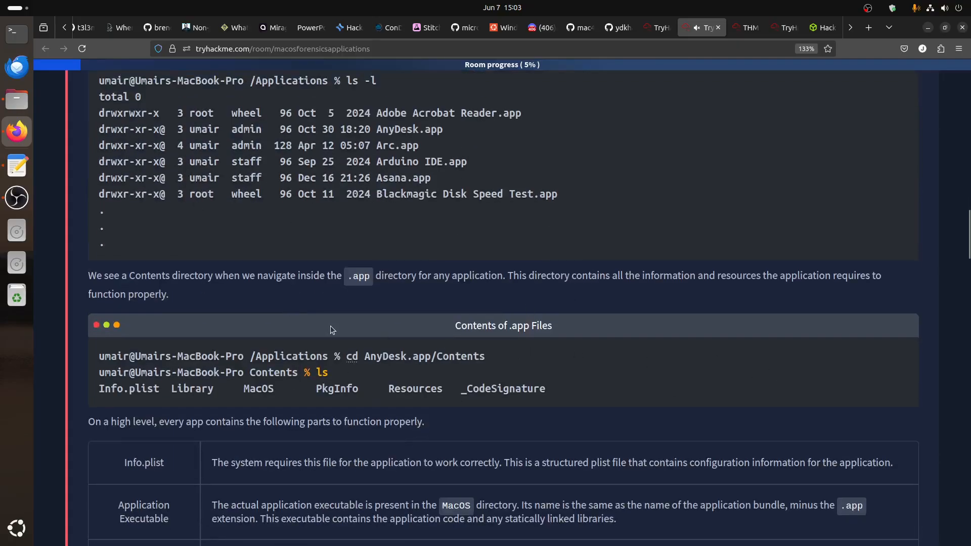
{"action": "scroll", "coordinate": [330, 326], "scroll_direction": "down", "scroll_amount": 1}
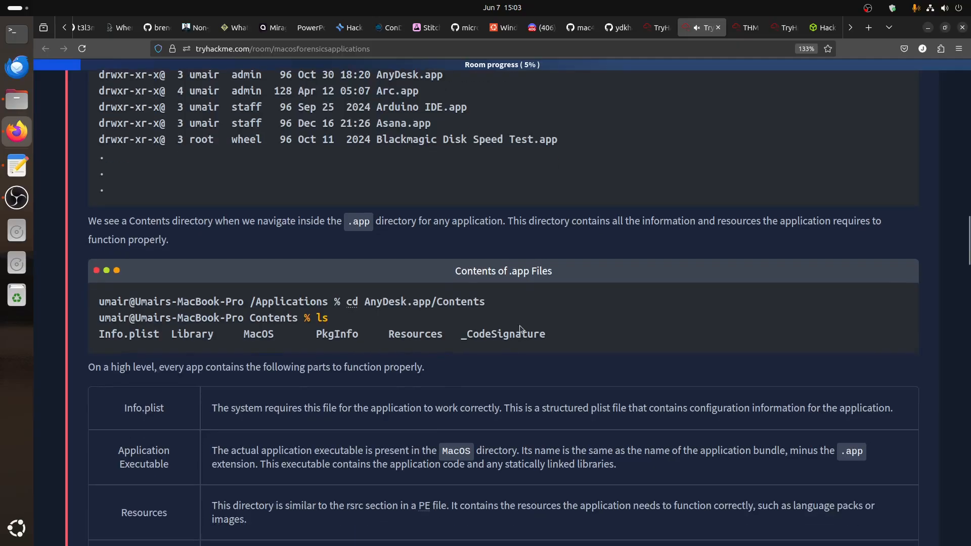
Read the room's listing of .app contents and its table of app components, and return to the virtual machine's terminal
{"action": "left_click_drag", "start_coordinate": [346, 332], "coordinate": [262, 324]}
{"action": "left_click", "coordinate": [218, 337]}
{"action": "scroll", "coordinate": [423, 387], "scroll_direction": "up", "scroll_amount": 1}
{"action": "scroll", "coordinate": [423, 387], "scroll_direction": "down", "scroll_amount": 3}
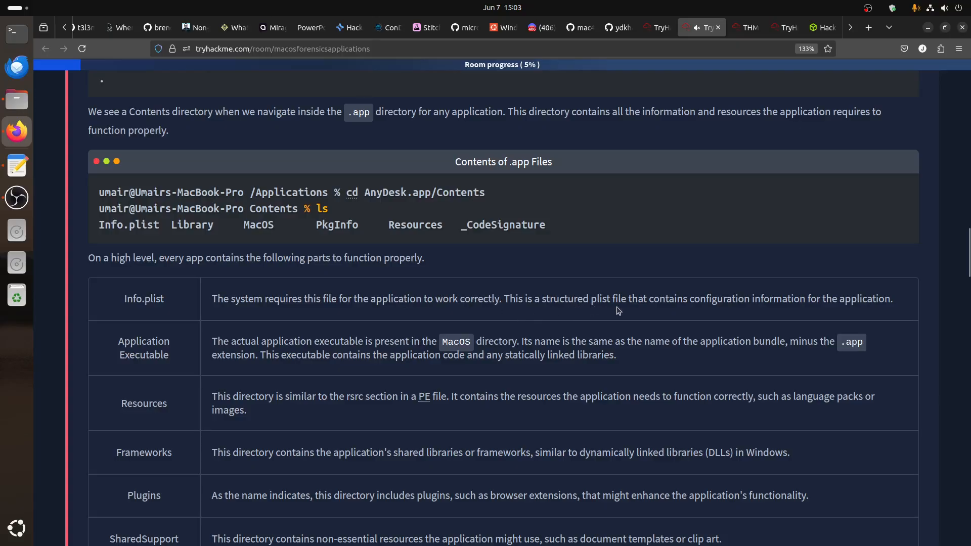
{"action": "left_click_drag", "start_coordinate": [712, 302], "coordinate": [946, 317]}
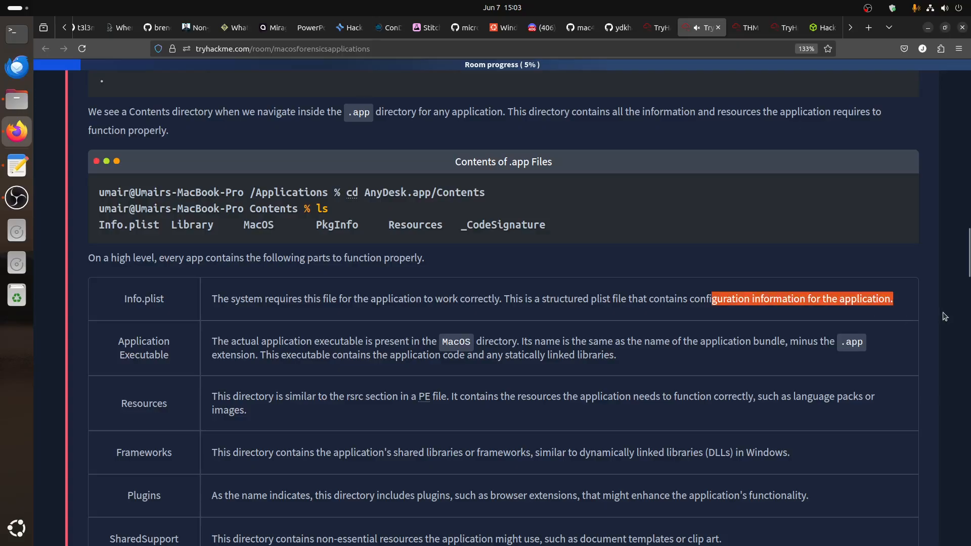
{"action": "scroll", "coordinate": [372, 363], "scroll_direction": "down", "scroll_amount": 3}
{"action": "left_click_drag", "start_coordinate": [168, 191], "coordinate": [130, 172]}
{"action": "left_click", "coordinate": [748, 28]}
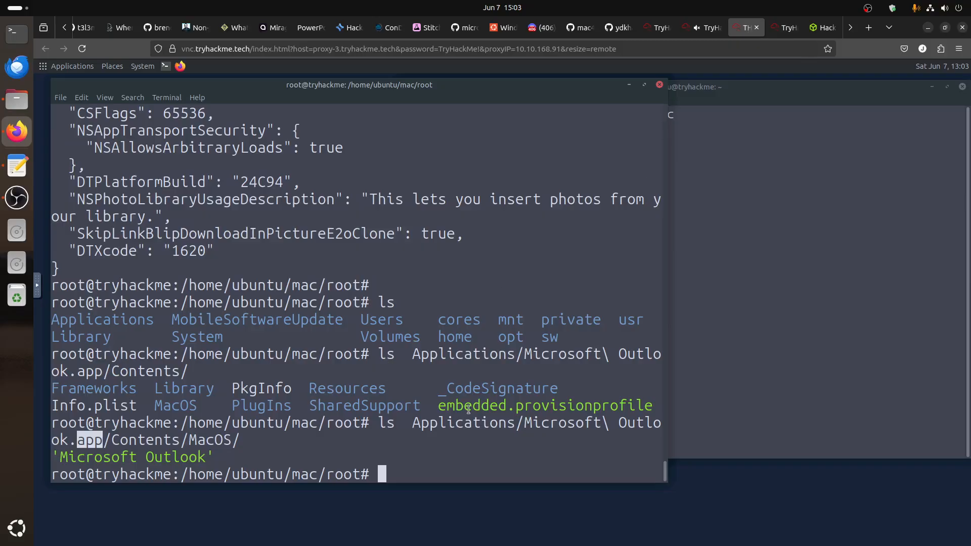
Highlight the Microsoft Outlook executable listing, then read the room's app components table and the Application Install History section
{"action": "left_click_drag", "start_coordinate": [56, 445], "coordinate": [215, 458]}
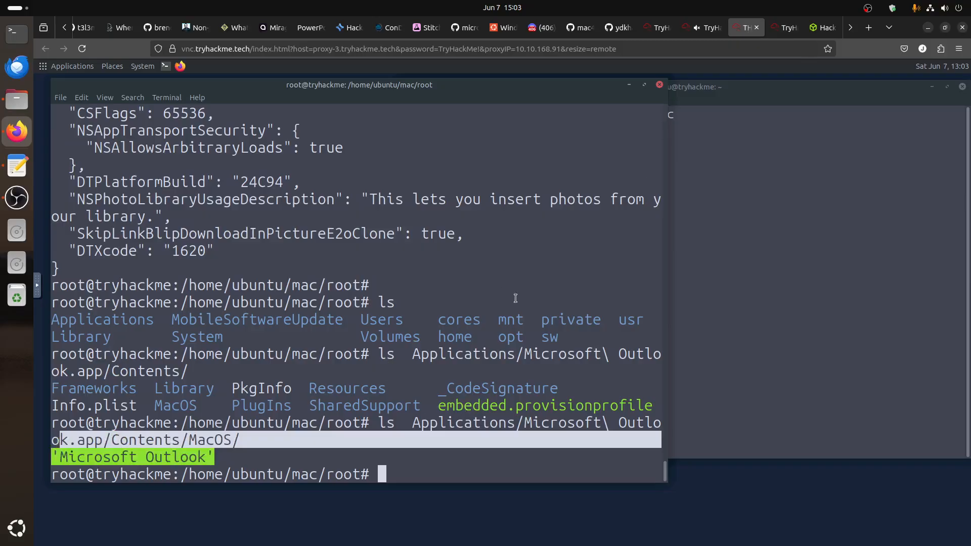
{"action": "left_click", "coordinate": [705, 28]}
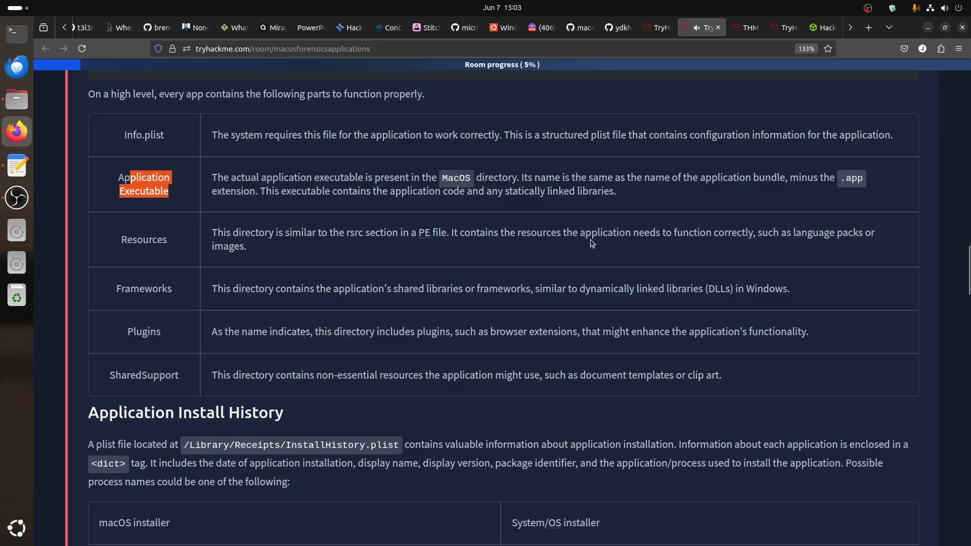
{"action": "left_click", "coordinate": [191, 292]}
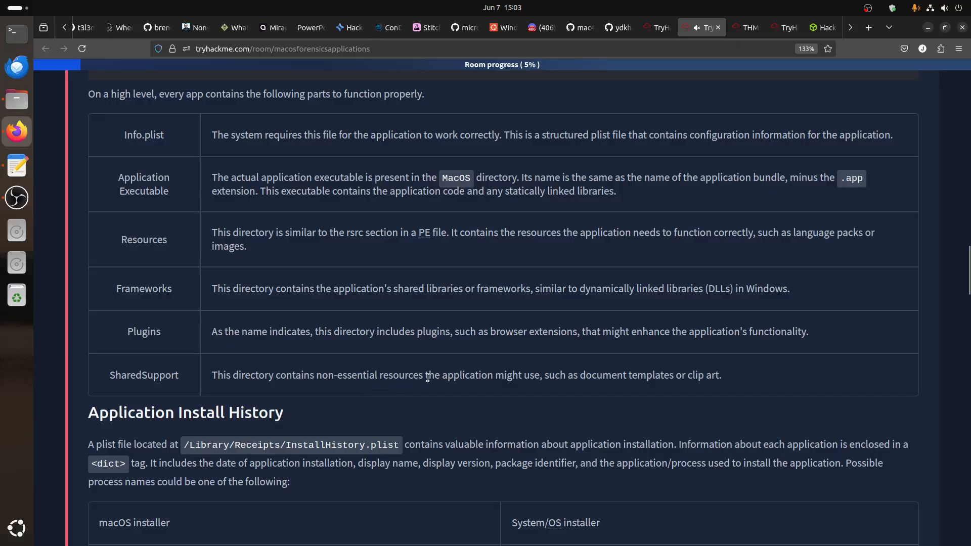
{"action": "left_click_drag", "start_coordinate": [148, 121], "coordinate": [246, 330]}
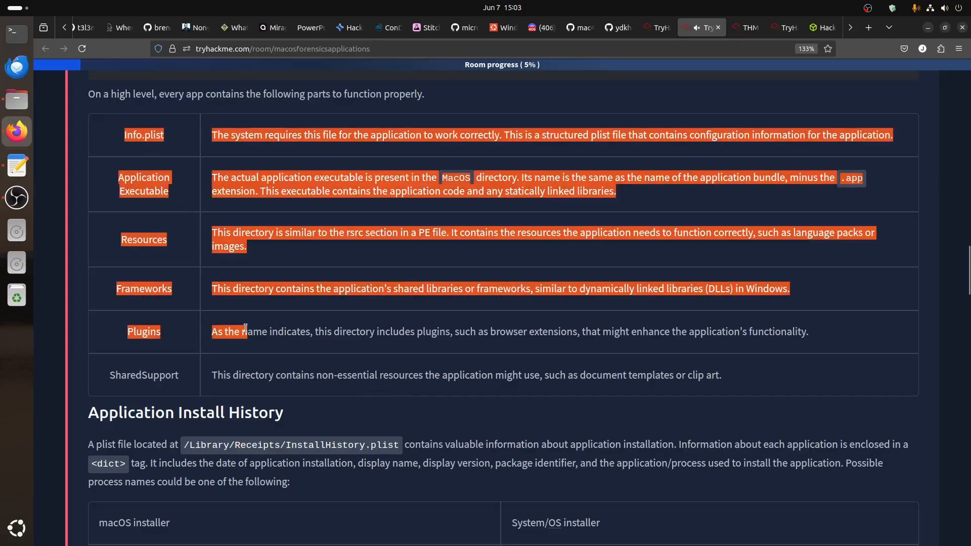
{"action": "scroll", "coordinate": [246, 329], "scroll_direction": "down", "scroll_amount": 4}
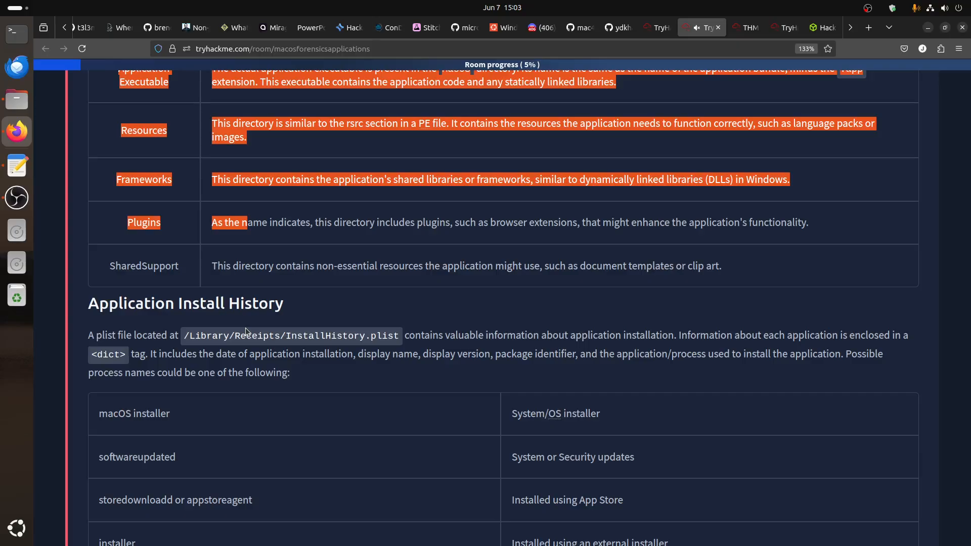
{"action": "scroll", "coordinate": [460, 319], "scroll_direction": "down", "scroll_amount": 4}
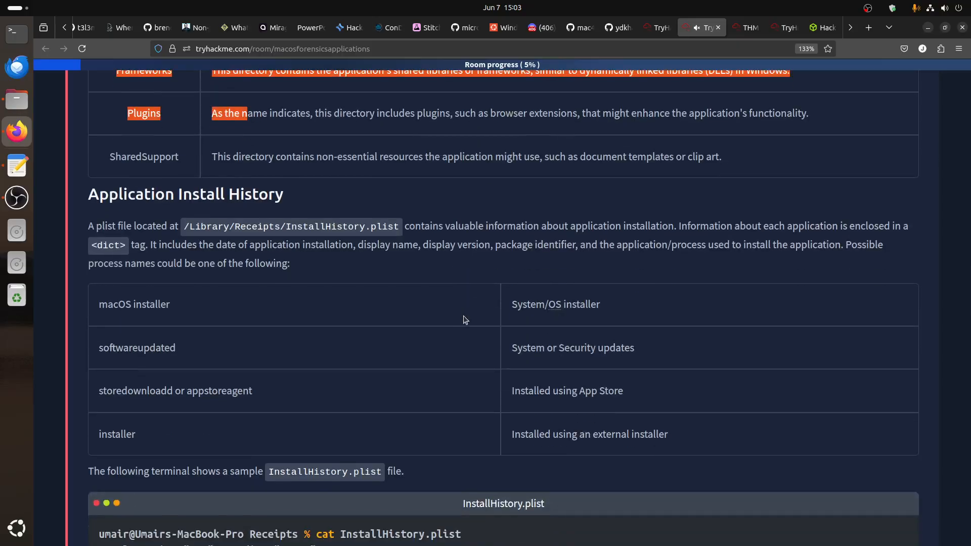
{"action": "left_click", "coordinate": [195, 232]}
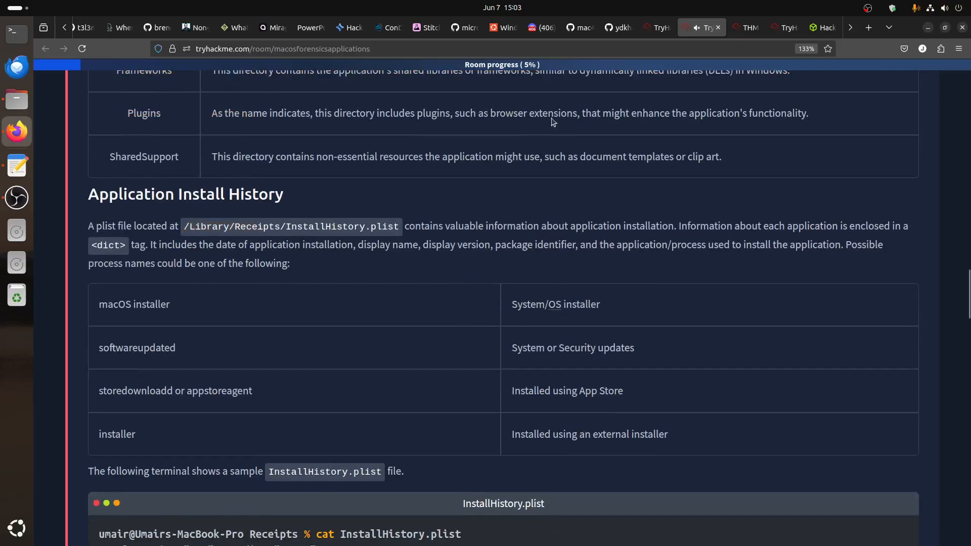
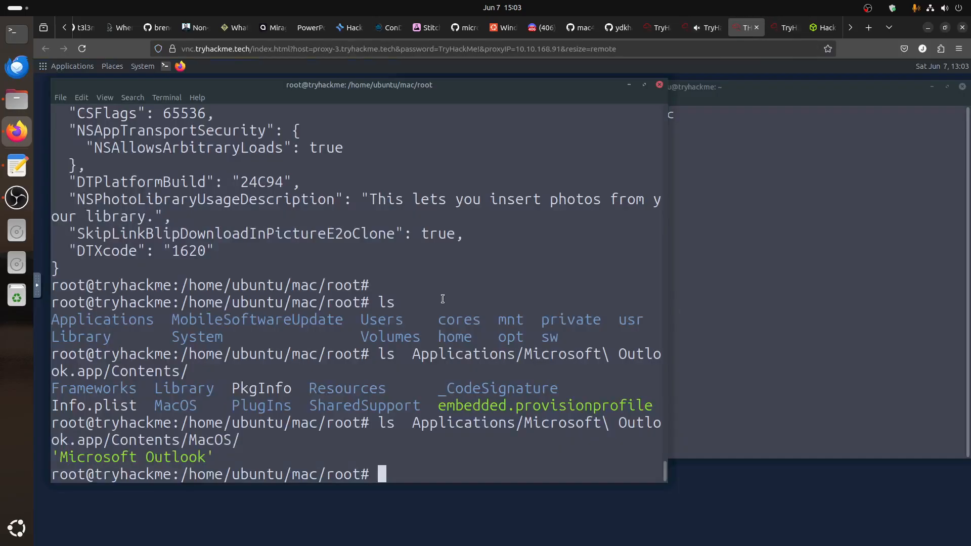
Enter an ls command for Library/Receipts/InstallHistory.plist in the terminal, checking the path against the room's instructions
{"action": "type", "text": "ls Library/"}
{"action": "left_click", "coordinate": [713, 27]}
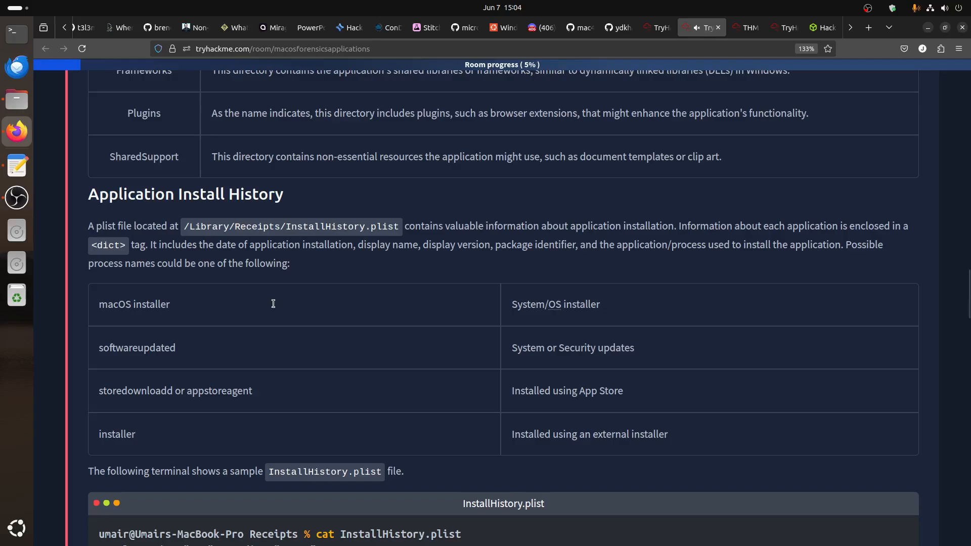
{"action": "left_click", "coordinate": [744, 28]}
{"action": "type", "text": "Re"}
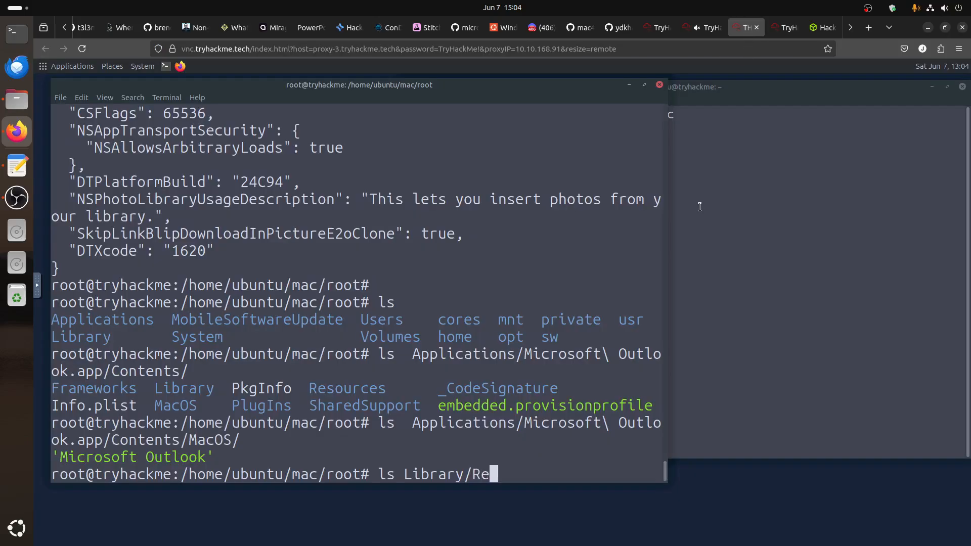
{"action": "key", "text": "Tab"}
{"action": "type", "text": "H"}
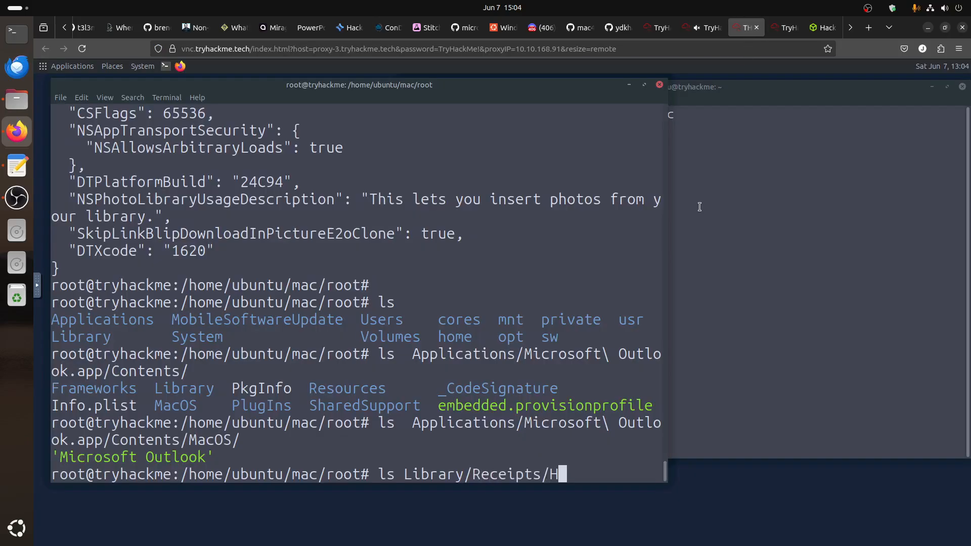
{"action": "key", "text": "BackSpace"}
{"action": "left_click", "coordinate": [713, 35]}
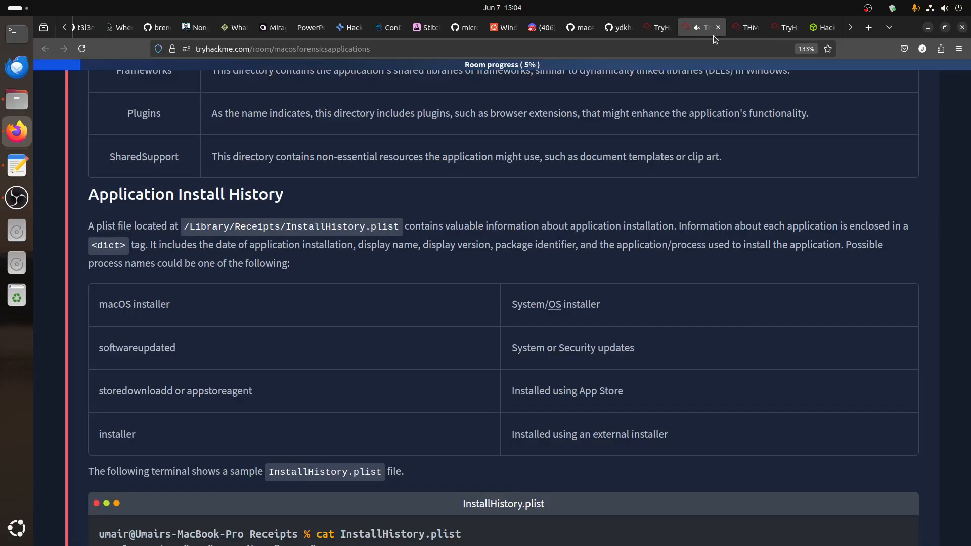
{"action": "left_click", "coordinate": [744, 31]}
{"action": "type", "text": "In"}
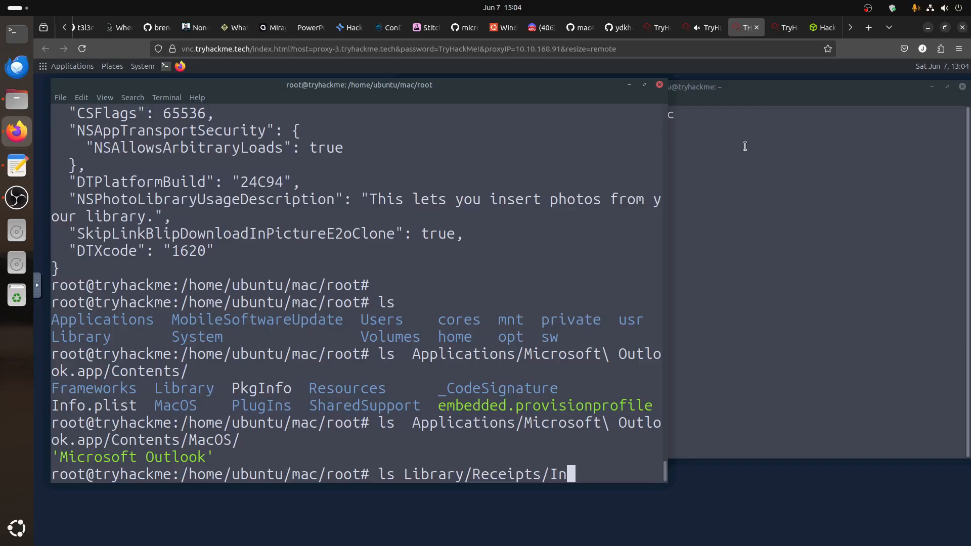
{"action": "key", "text": "Tab"}
{"action": "type", "text": "sw"}
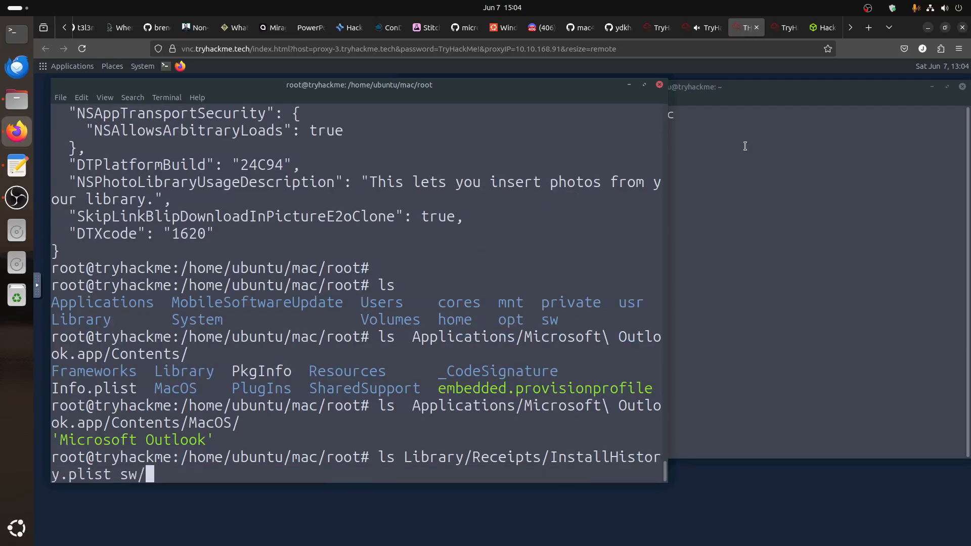
Remove the stray sw/ argument, replace ls with plistutil -p, and print Library/Receipts/InstallHistory.plist
{"action": "key", "text": "BackSpace"}
{"action": "key", "text": "BackSpace"}
{"action": "key", "text": "Home"}
{"action": "key", "text": "Delete"}
{"action": "key", "text": "Delete"}
{"action": "key", "text": "Delete"}
{"action": "type", "text": "plist"}
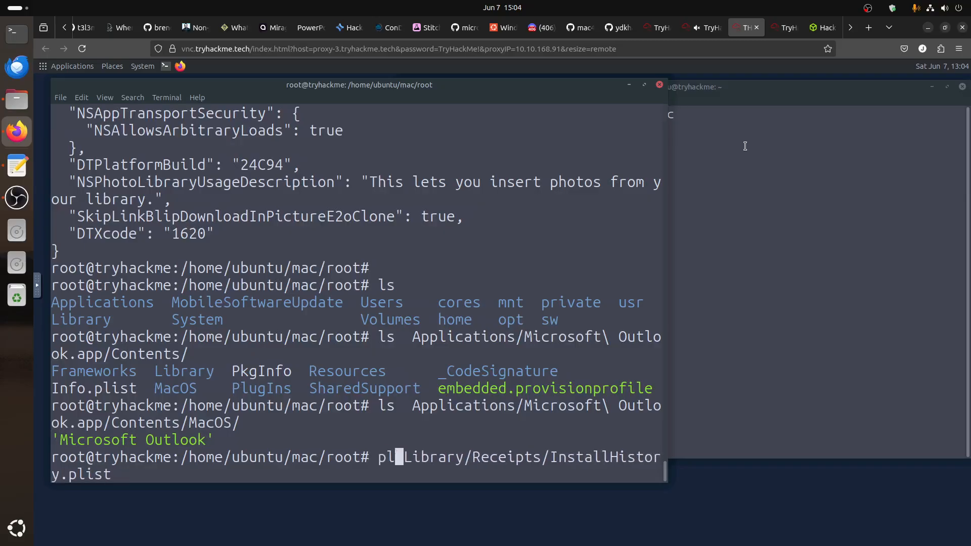
{"action": "type", "text": "util -p"}
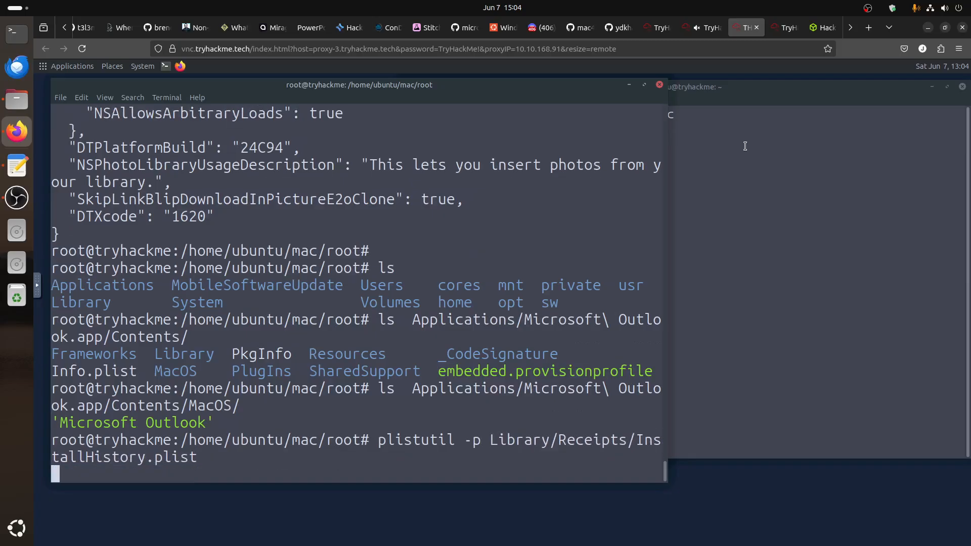
{"action": "key", "text": "Return"}
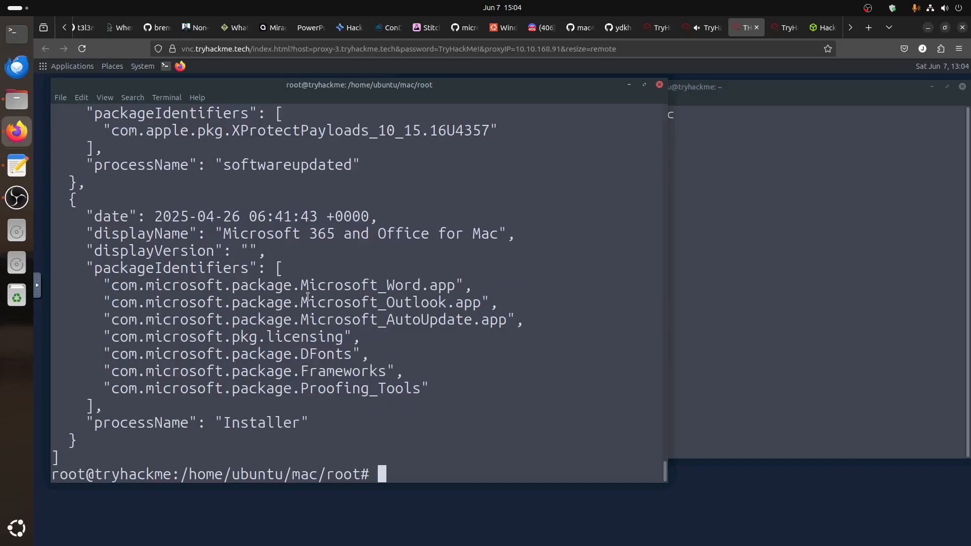
Widen the terminal window slightly, open a second terminal tab in it, and enlarge the text by three zoom levels
{"action": "left_click_drag", "start_coordinate": [476, 90], "coordinate": [473, 86]}
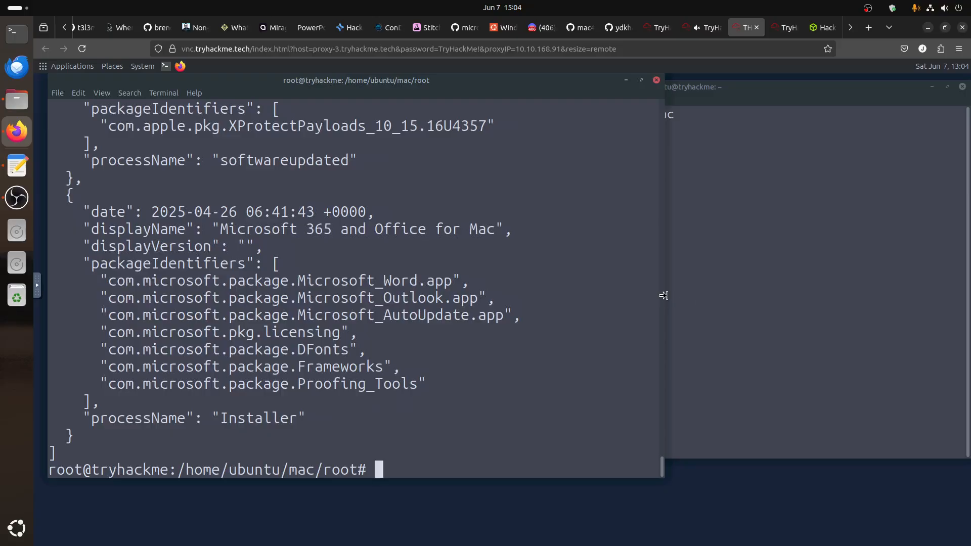
{"action": "left_click_drag", "start_coordinate": [665, 296], "coordinate": [682, 296]}
{"action": "left_click", "coordinate": [56, 94]}
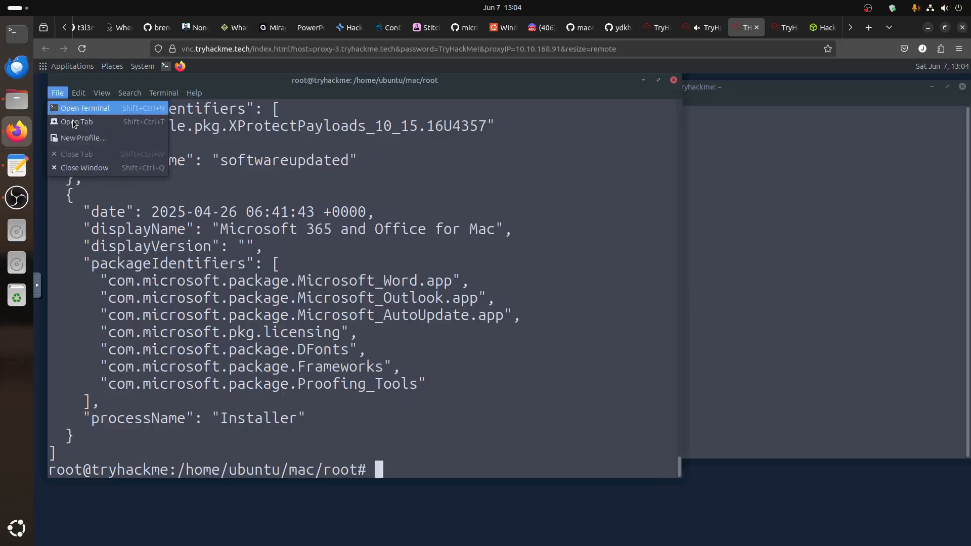
{"action": "left_click", "coordinate": [79, 121]}
{"action": "left_click", "coordinate": [101, 93]}
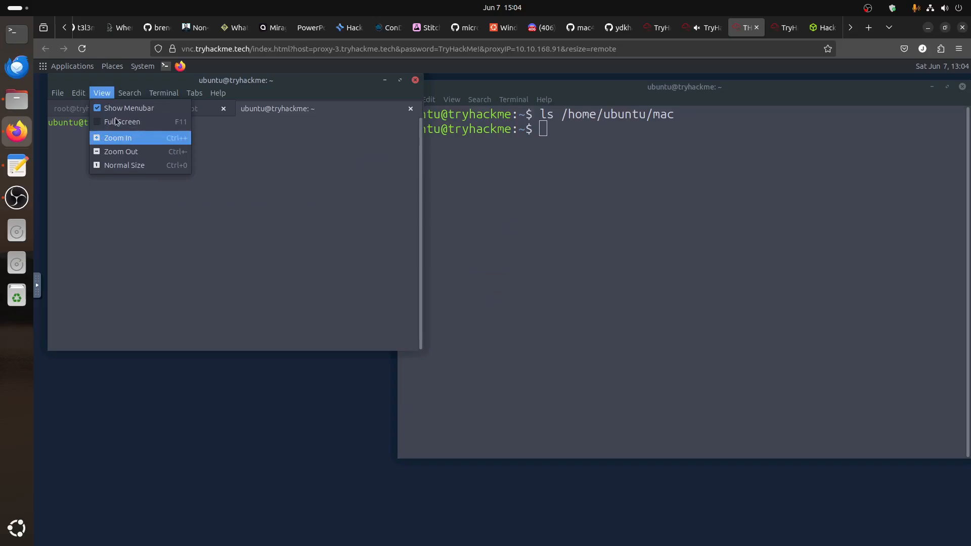
{"action": "left_click", "coordinate": [123, 138]}
{"action": "left_click", "coordinate": [102, 93]}
{"action": "left_click", "coordinate": [118, 138]}
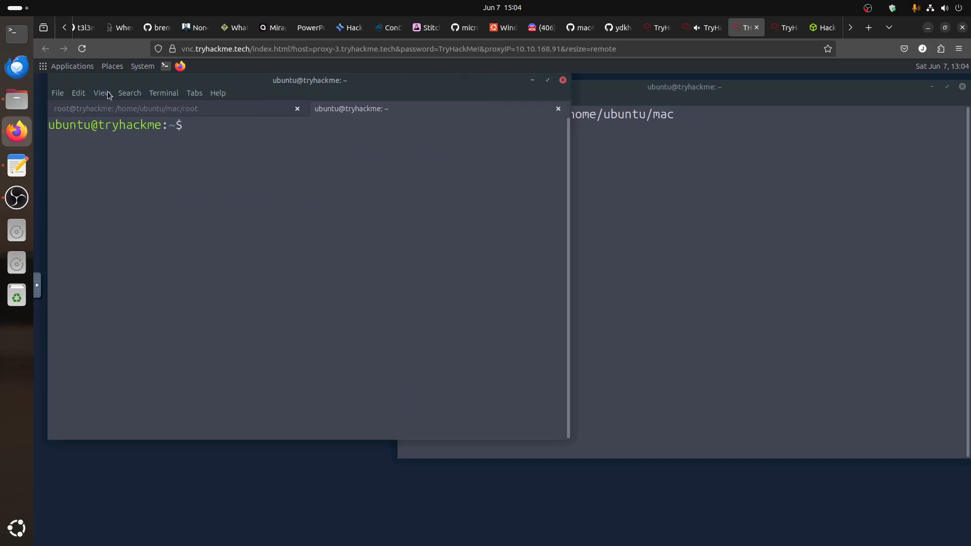
{"action": "left_click", "coordinate": [102, 93]}
{"action": "left_click", "coordinate": [118, 138]}
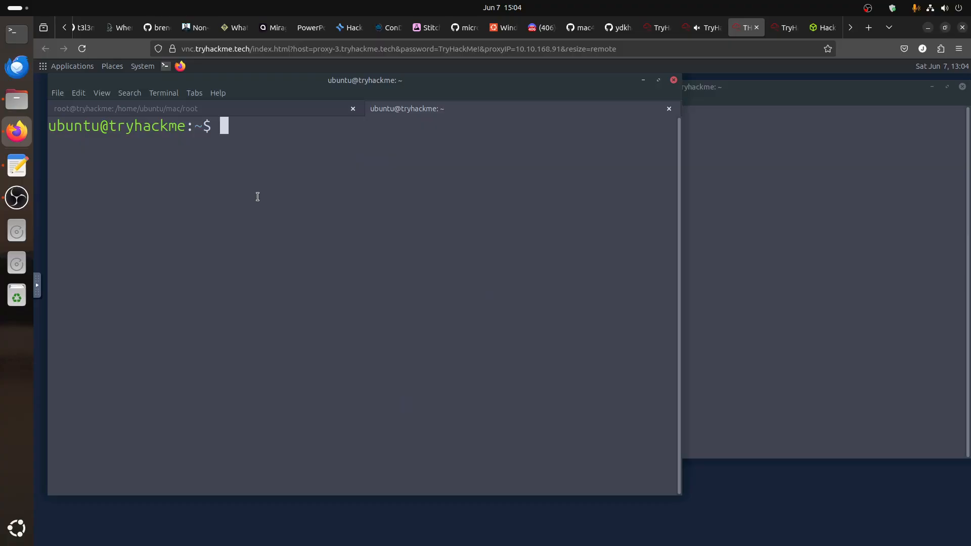
Switch to the root user with sudo su in the new terminal tab, change to mac/root, and list its contents
{"action": "type", "text": "sudo su"}
{"action": "key", "text": "Return"}
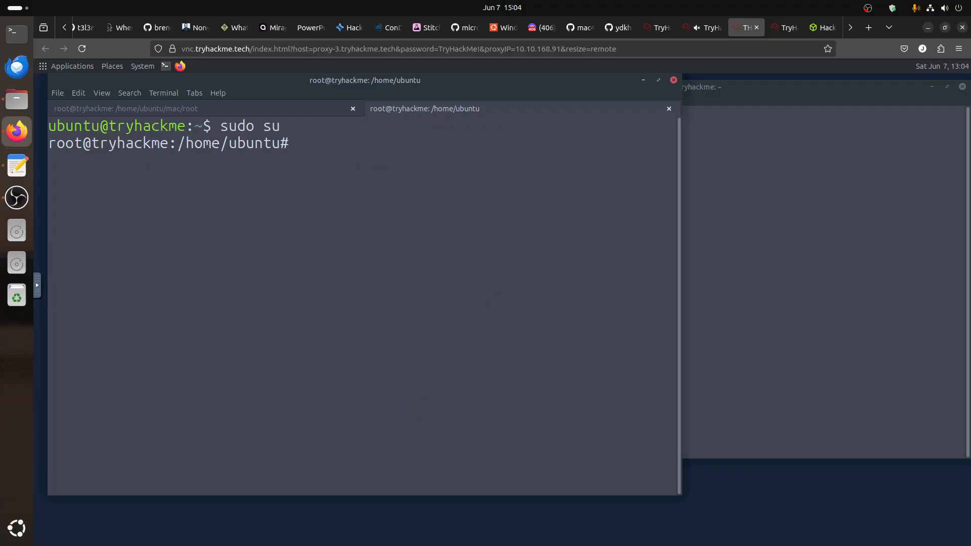
{"action": "type", "text": "cd mac/root"}
{"action": "key", "text": "Return"}
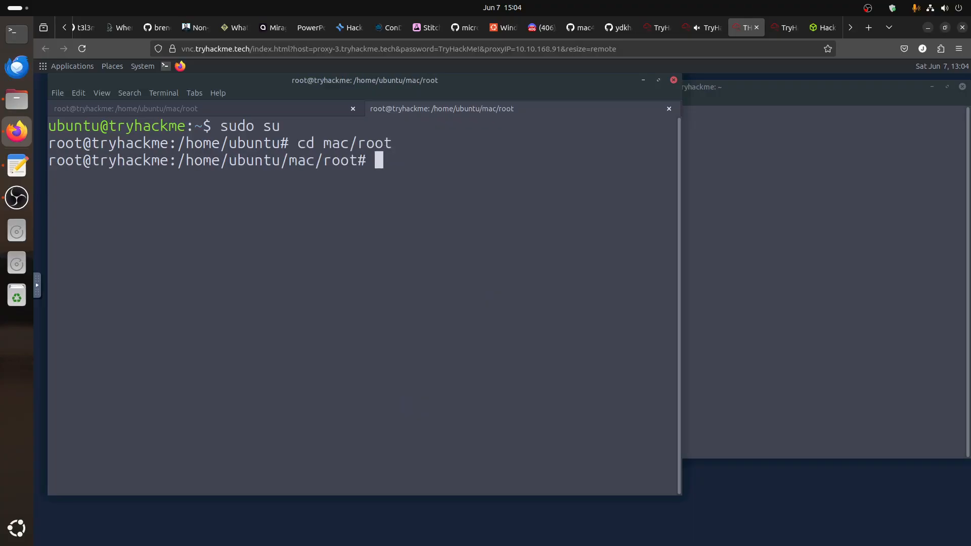
{"action": "type", "text": "ls"}
{"action": "key", "text": "Return"}
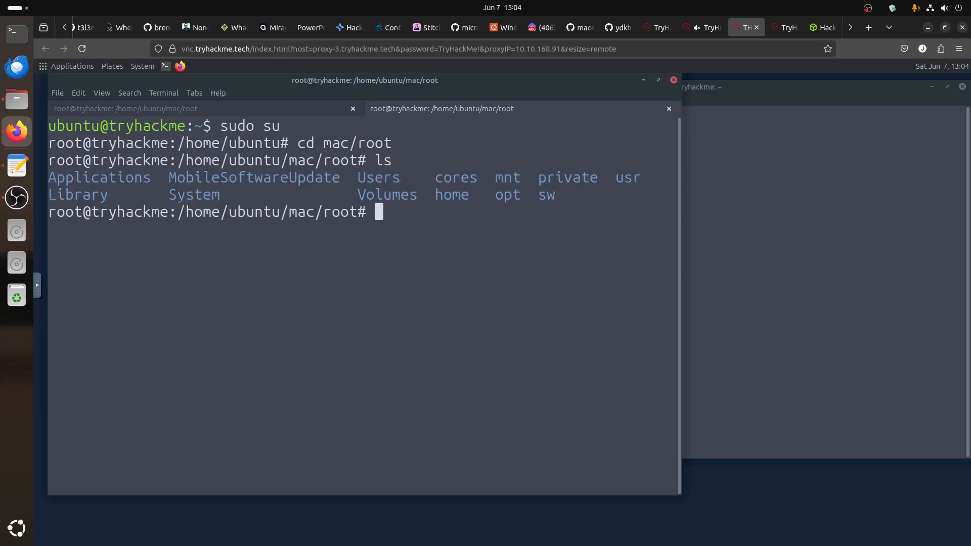
Return to the terminal tab with the install history output and highlight the Microsoft 365 and Office for Mac display name
{"action": "left_click", "coordinate": [152, 99]}
{"action": "left_click", "coordinate": [97, 111]}
{"action": "left_click", "coordinate": [96, 110]}
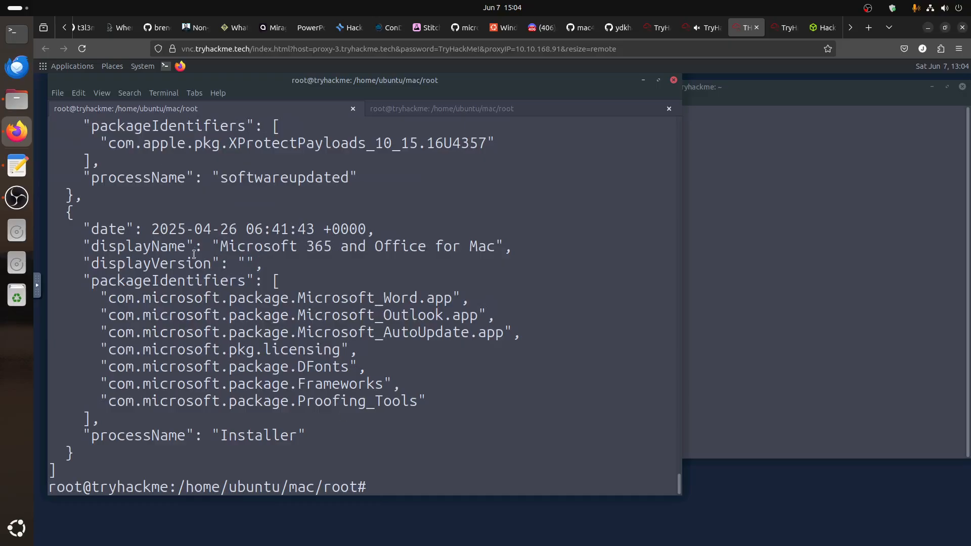
{"action": "left_click_drag", "start_coordinate": [237, 248], "coordinate": [443, 248]}
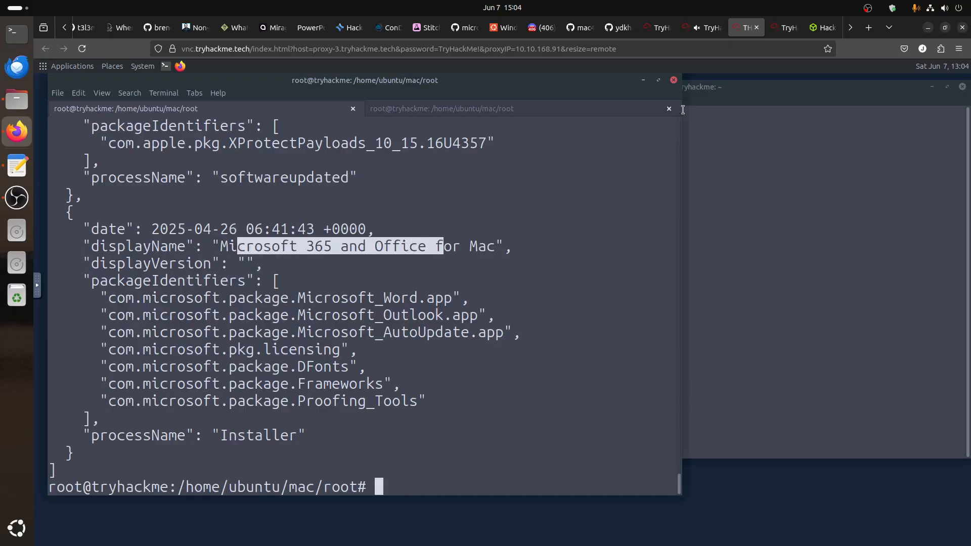
Read the room's sample InstallHistory.plist and highlight the /private/var/db/receipts/<app-name>.plist location for installer details
{"action": "left_click", "coordinate": [706, 31]}
{"action": "left_click_drag", "start_coordinate": [388, 227], "coordinate": [213, 224]}
{"action": "scroll", "coordinate": [423, 307], "scroll_direction": "down", "scroll_amount": 2}
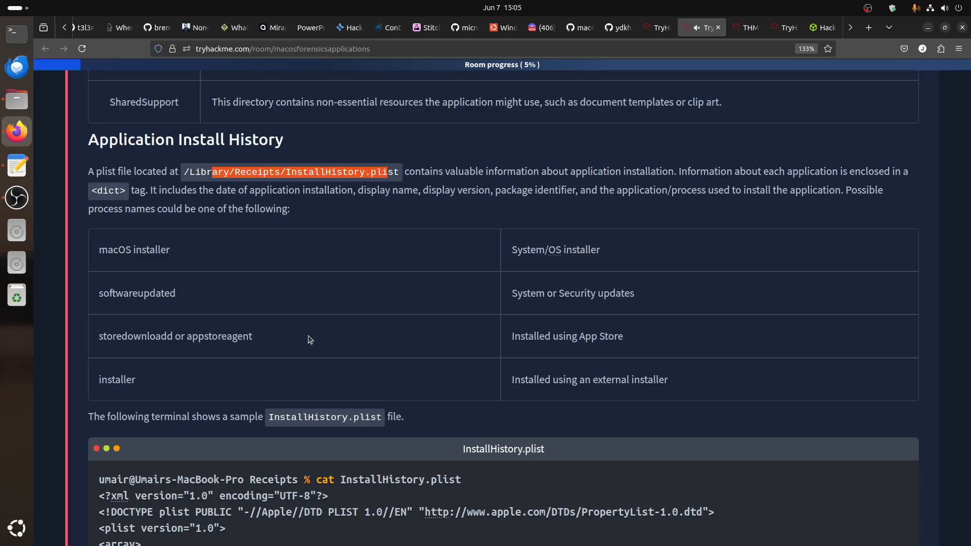
{"action": "scroll", "coordinate": [310, 337], "scroll_direction": "down", "scroll_amount": 10}
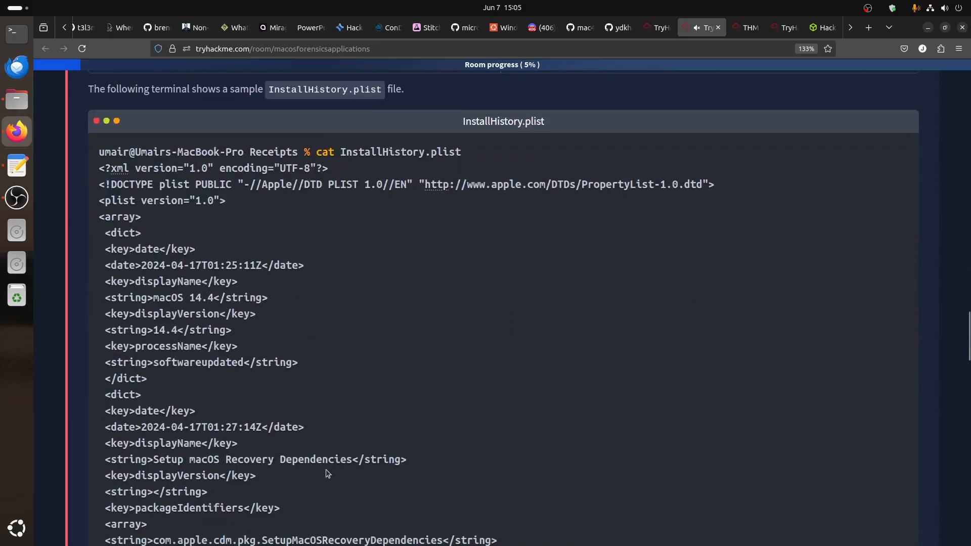
{"action": "scroll", "coordinate": [325, 471], "scroll_direction": "down", "scroll_amount": 6}
{"action": "scroll", "coordinate": [331, 444], "scroll_direction": "down", "scroll_amount": 10}
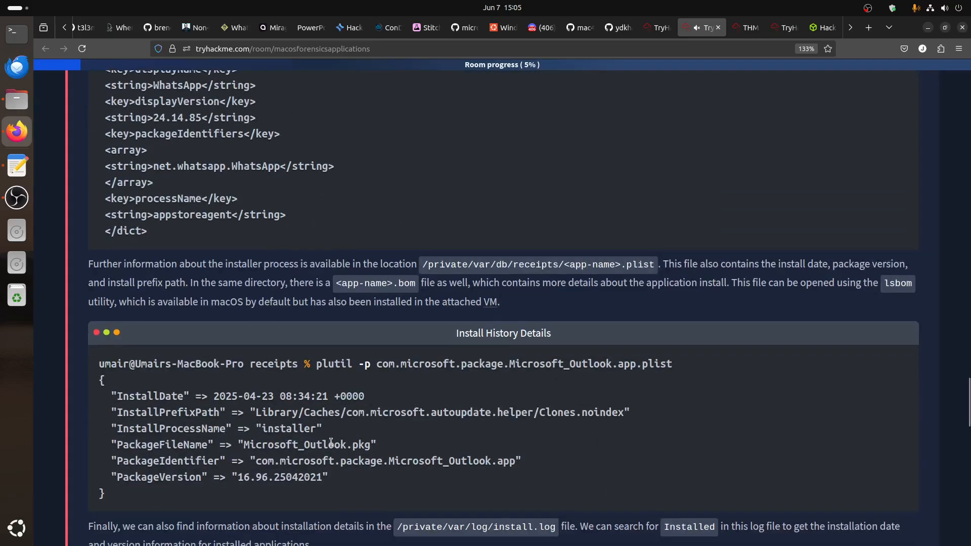
{"action": "left_click_drag", "start_coordinate": [426, 264], "coordinate": [683, 264]}
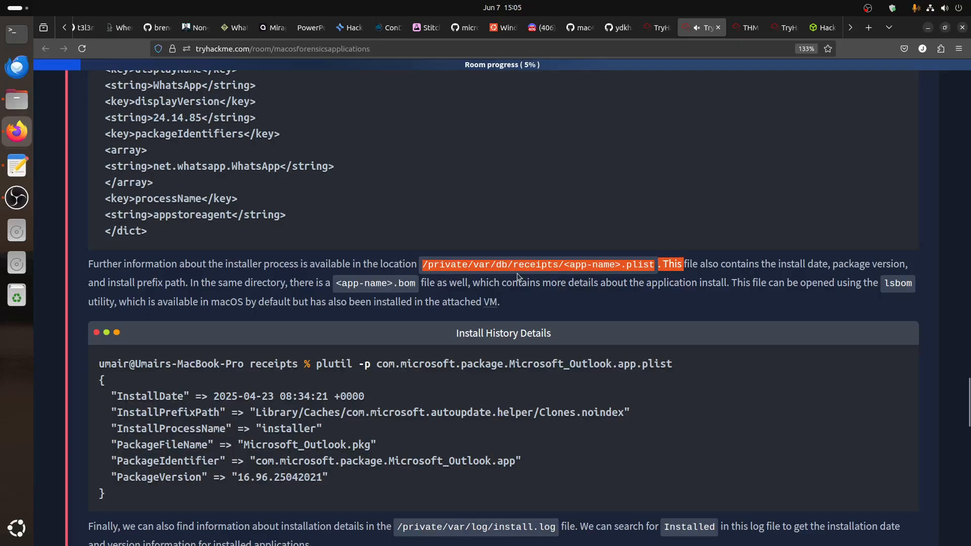
In the second terminal tab, begin an ls command with the path private/var/db/receipts/ from the mounted image
{"action": "key", "text": "ctrl+Tab"}
{"action": "left_click", "coordinate": [480, 344]}
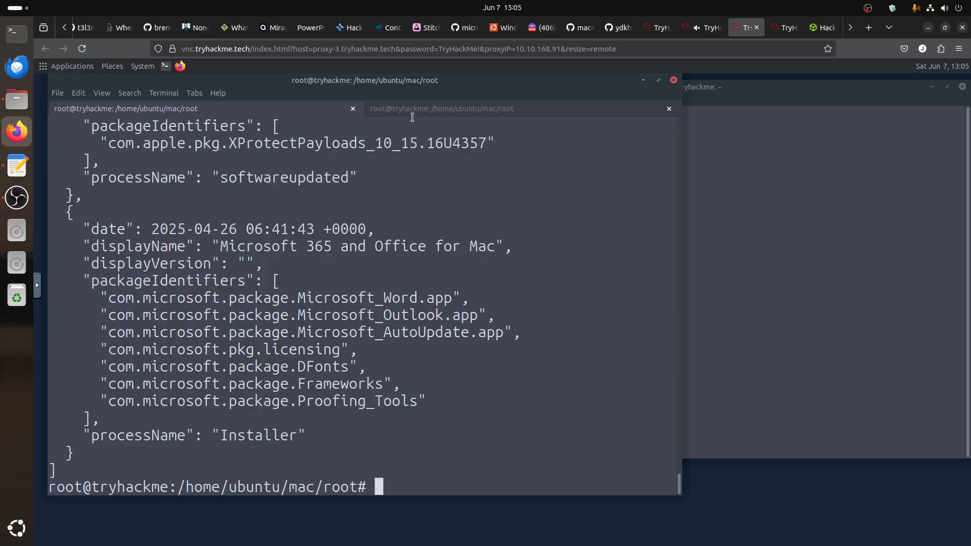
{"action": "left_click", "coordinate": [412, 116]}
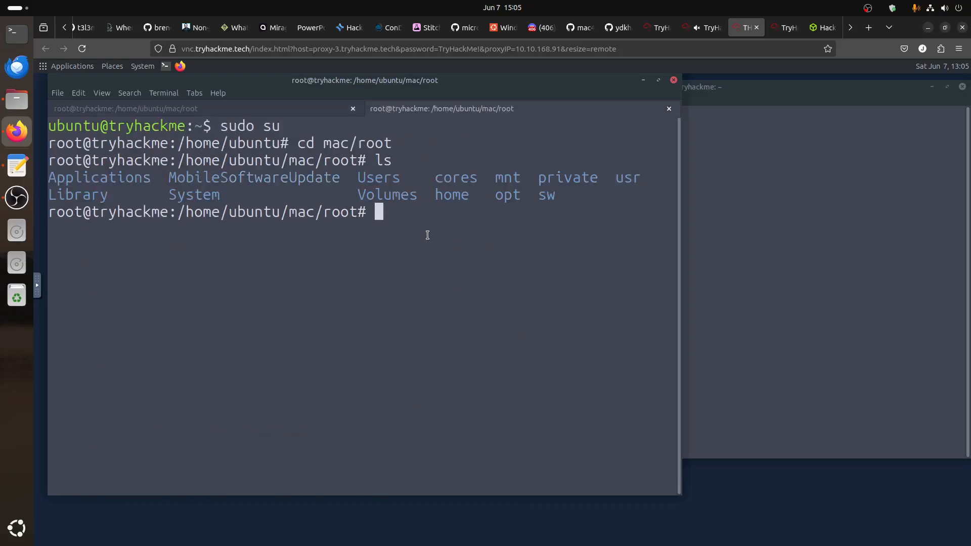
{"action": "type", "text": "ls pri"}
{"action": "key", "text": "Tab"}
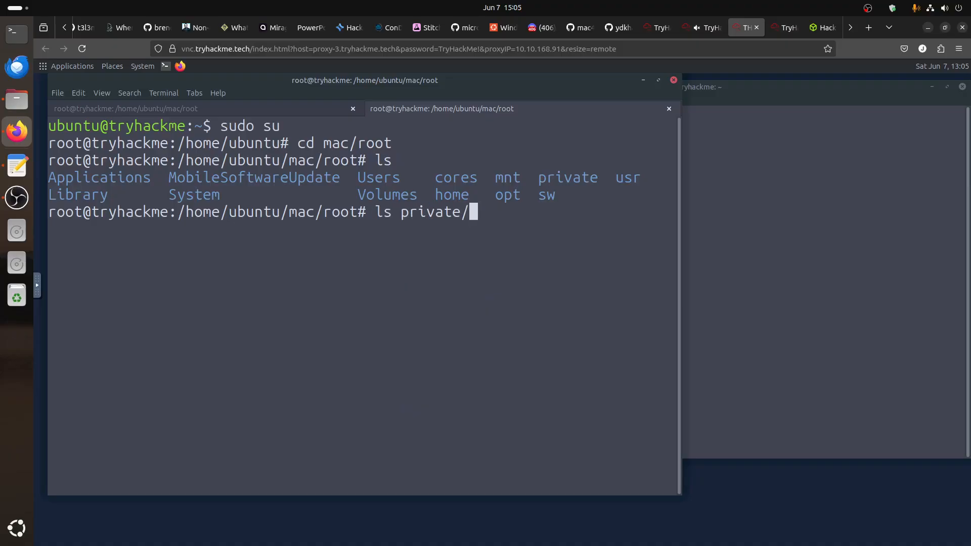
{"action": "left_click", "coordinate": [706, 29]}
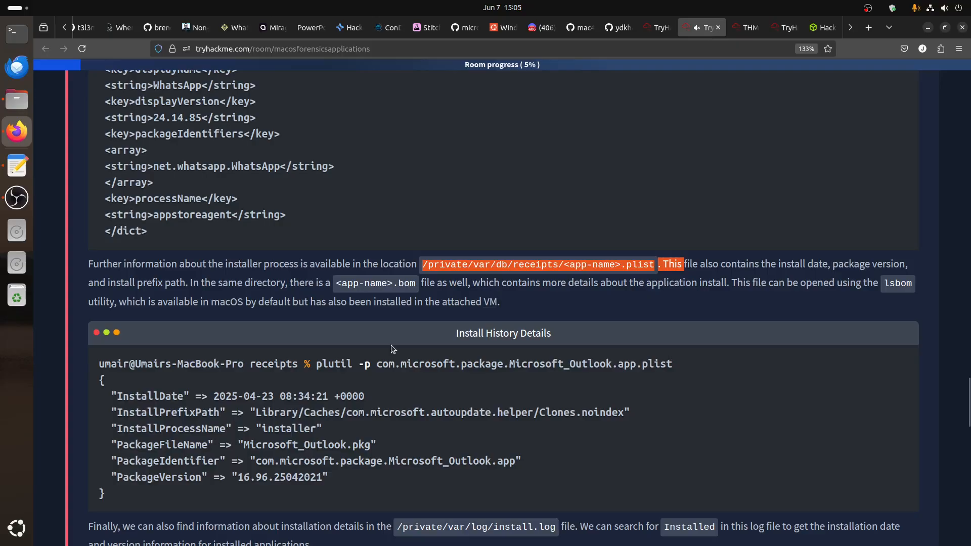
{"action": "left_click", "coordinate": [742, 30]}
{"action": "type", "text": "vate/va"}
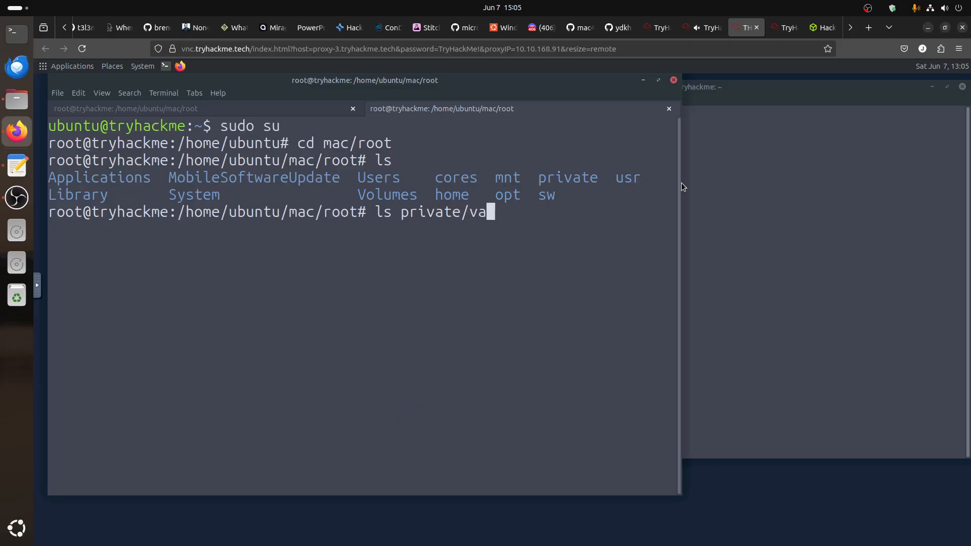
{"action": "type", "text": "r/db/rec"}
{"action": "key", "text": "Tab"}
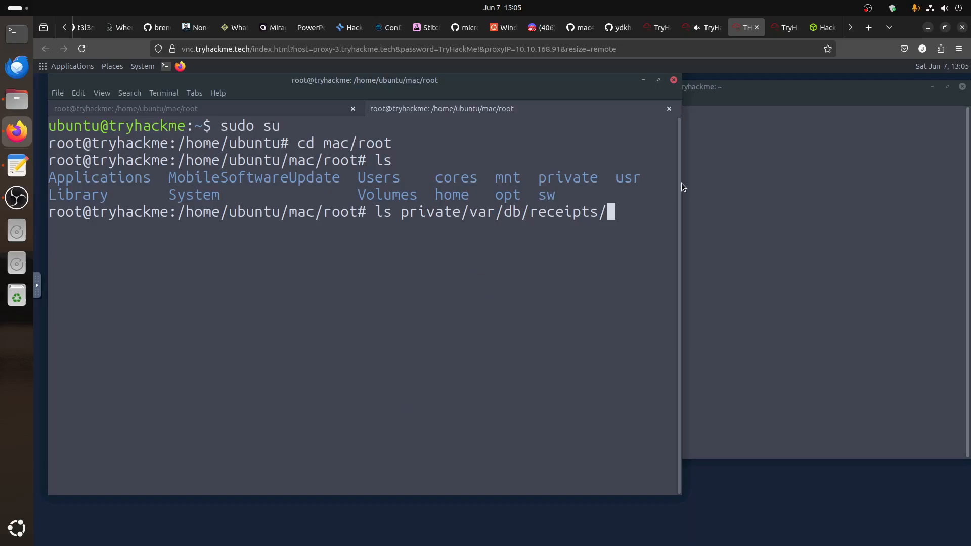
Extend the receipts path to com.microsoft.package. and list the matching Microsoft receipt files through path completion
{"action": "type", "text": "com.microsoft.p"}
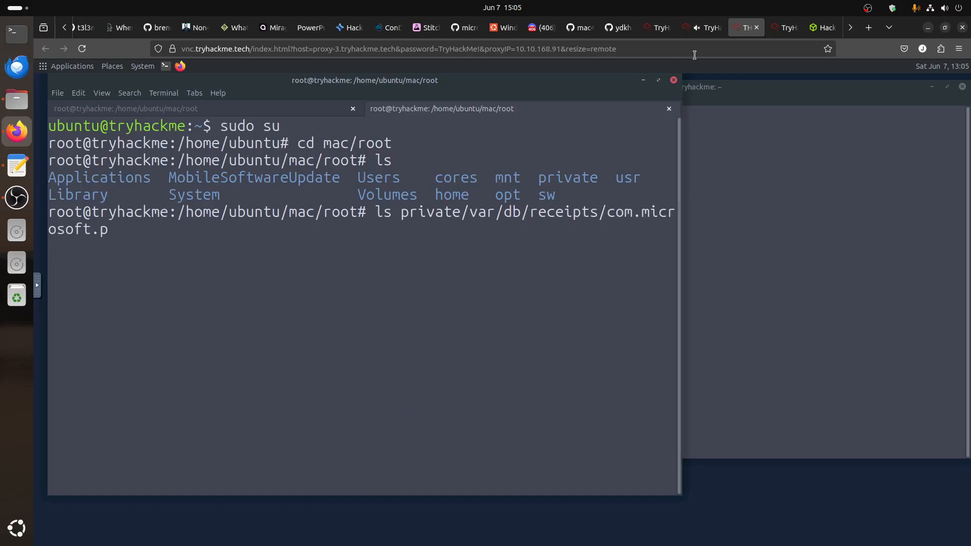
{"action": "left_click", "coordinate": [706, 34]}
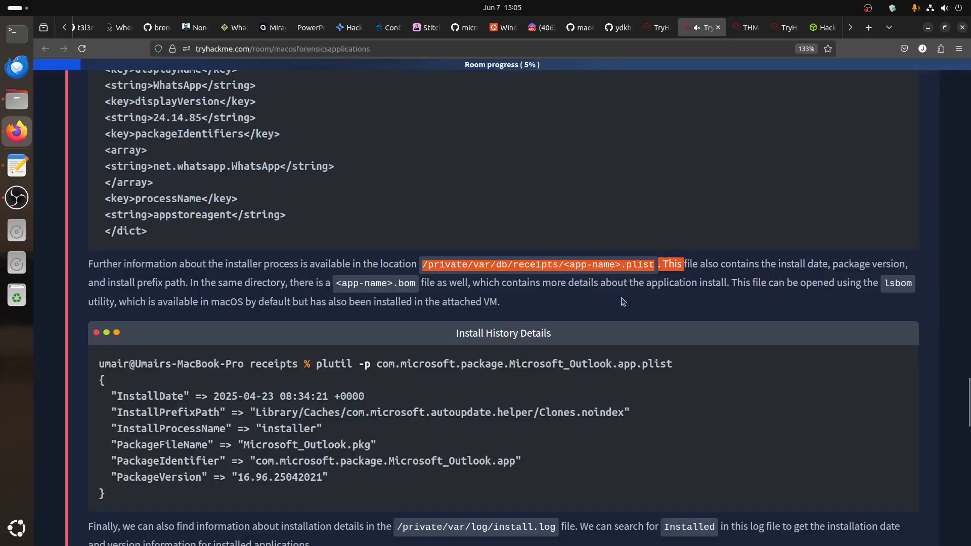
{"action": "left_click", "coordinate": [540, 268]}
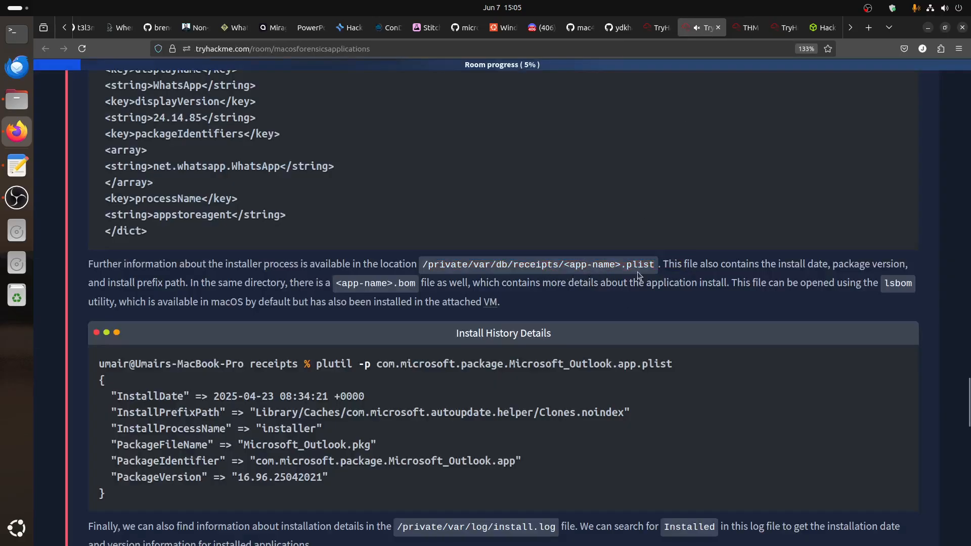
{"action": "left_click", "coordinate": [746, 27]}
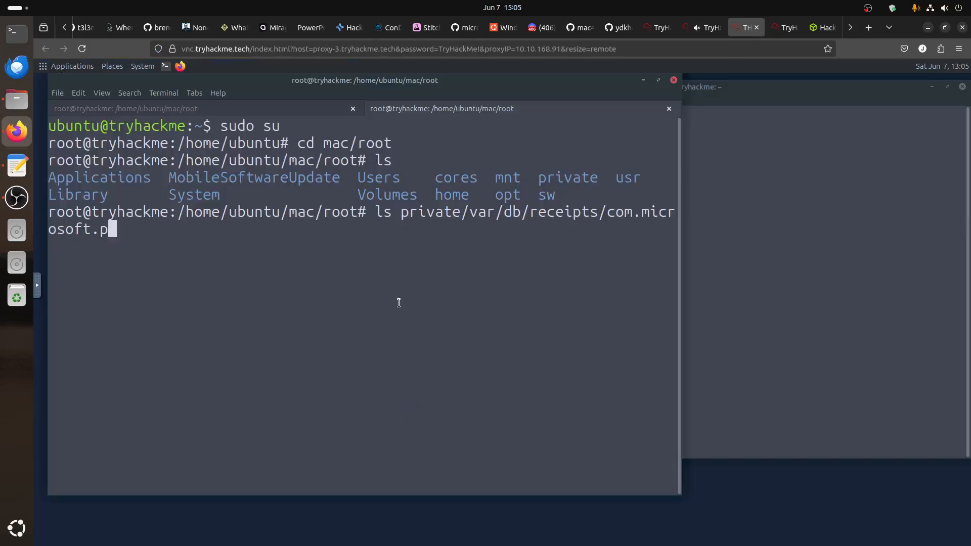
{"action": "key", "text": "Tab"}
{"action": "key", "text": "Tab"}
{"action": "key", "text": "Tab"}
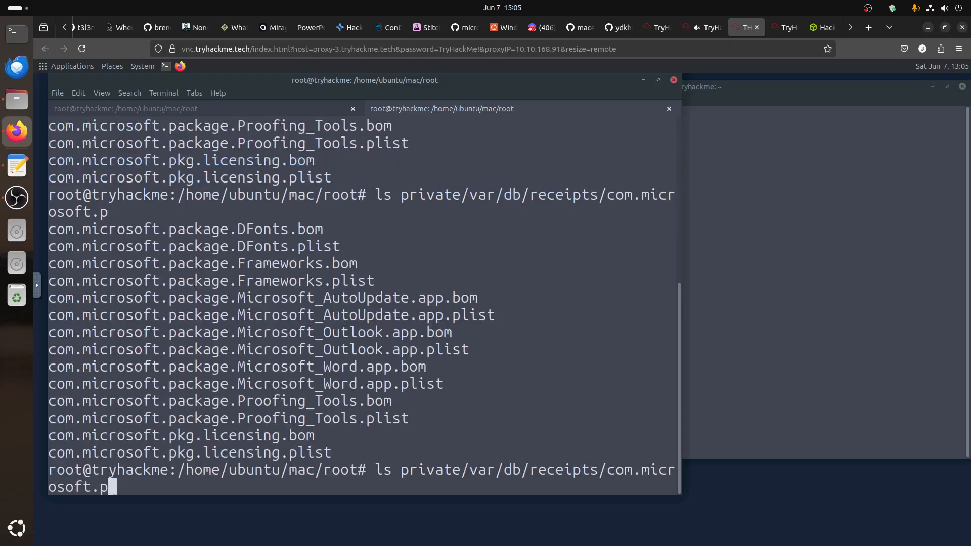
{"action": "type", "text": "p"}
{"action": "key", "text": "BackSpace"}
{"action": "type", "text": "a"}
{"action": "key", "text": "Tab"}
{"action": "key", "text": "Tab"}
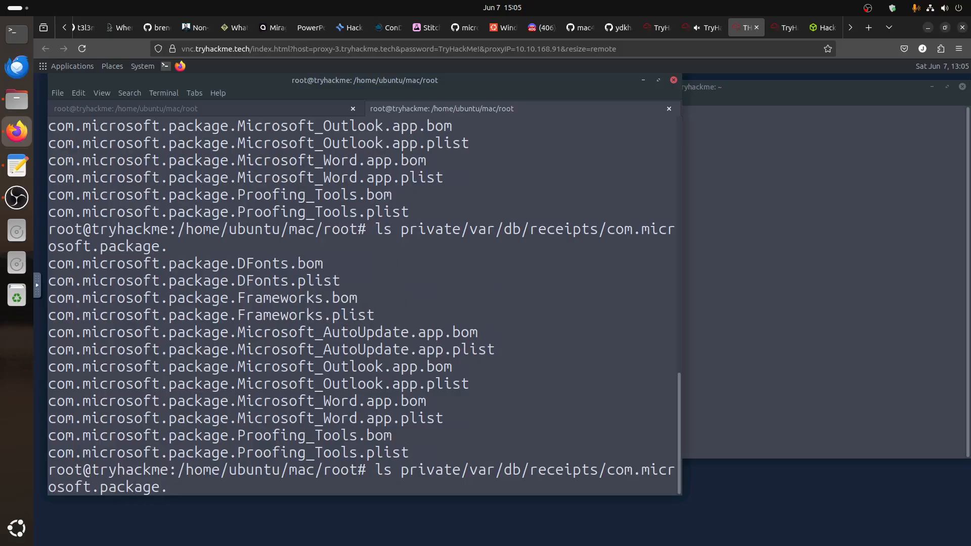
Complete the receipt path so it points to com.microsoft.package.Microsoft_Word.app.plist
{"action": "type", "text": "W"}
{"action": "key", "text": "BackSpace"}
{"action": "type", "text": "W"}
{"action": "type", "text": "r"}
{"action": "key", "text": "BackSpace"}
{"action": "key", "text": "BackSpace"}
{"action": "type", "text": "_WQ"}
{"action": "key", "text": "BackSpace"}
{"action": "key", "text": "BackSpace"}
{"action": "key", "text": "BackSpace"}
{"action": "key", "text": "BackSpace"}
{"action": "type", "text": "_"}
{"action": "key", "text": "BackSpace"}
{"action": "type", "text": ".M"}
{"action": "key", "text": "Tab"}
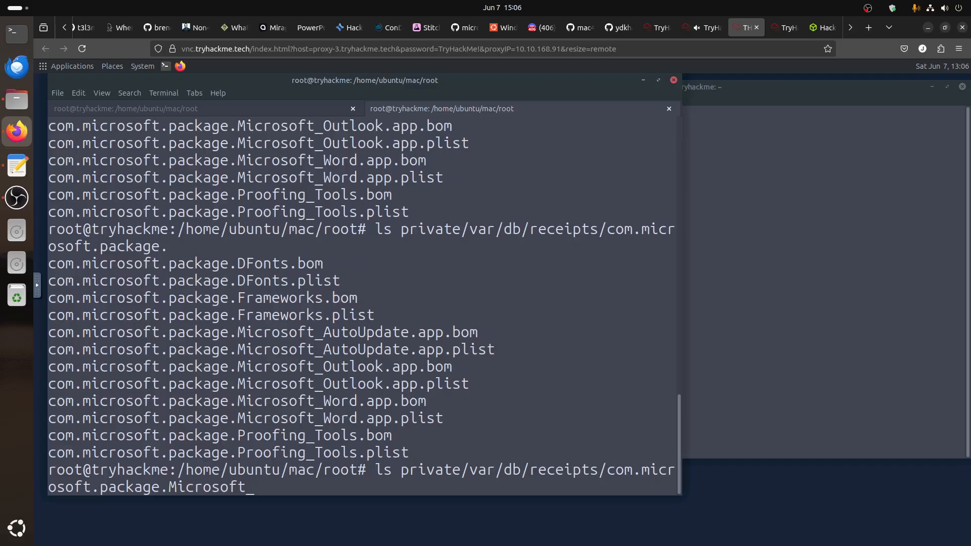
{"action": "type", "text": "W"}
{"action": "key", "text": "Tab"}
{"action": "type", "text": "pl"}
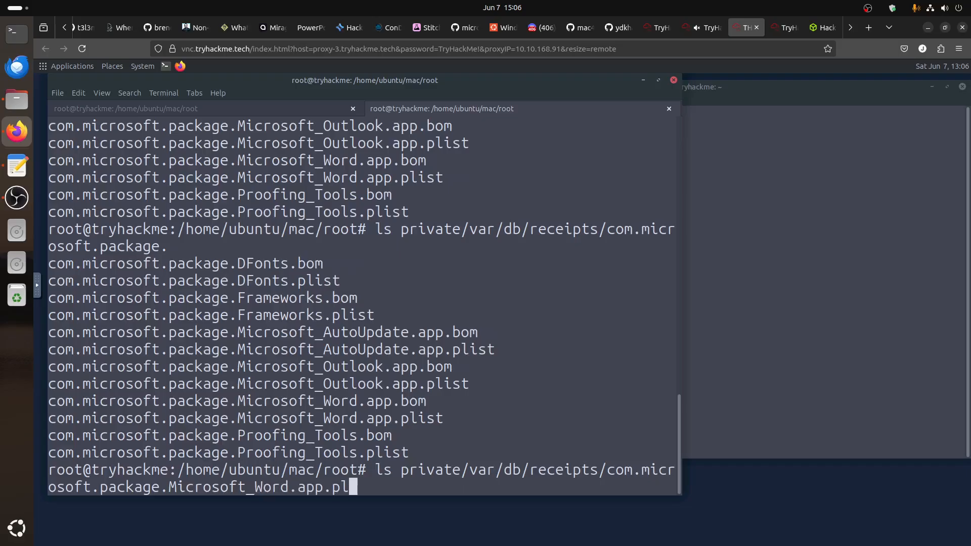
{"action": "key", "text": "Tab"}
Replace ls with plistutil in the command and try to read the Microsoft Word receipt plist without any option
{"action": "key", "text": "Home"}
{"action": "key", "text": "Delete"}
{"action": "key", "text": "Delete"}
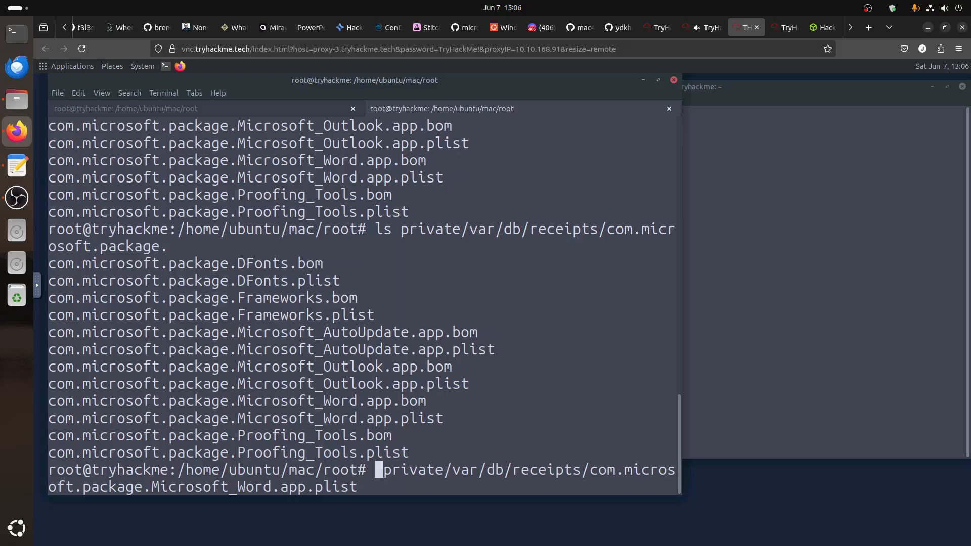
{"action": "type", "text": "pl"}
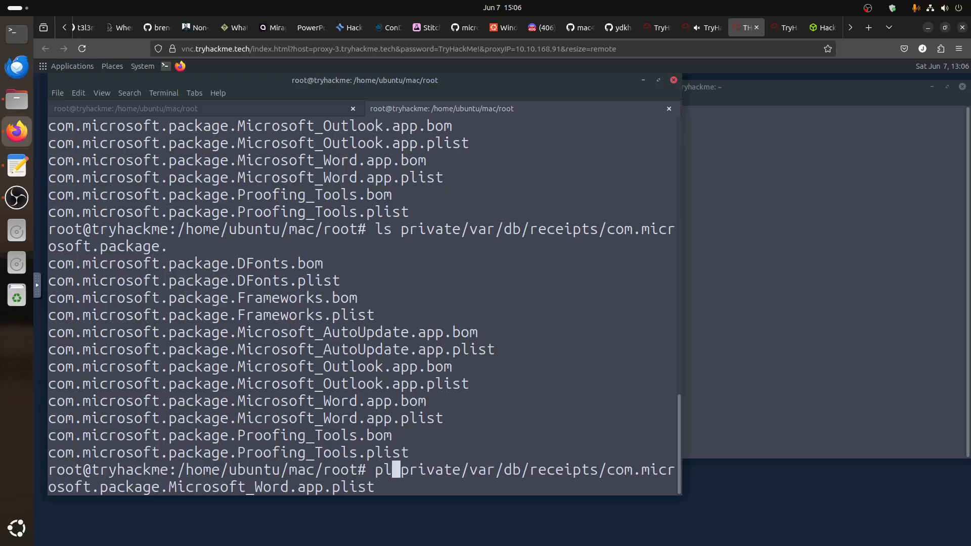
{"action": "key", "text": "BackSpace"}
{"action": "key", "text": "BackSpace"}
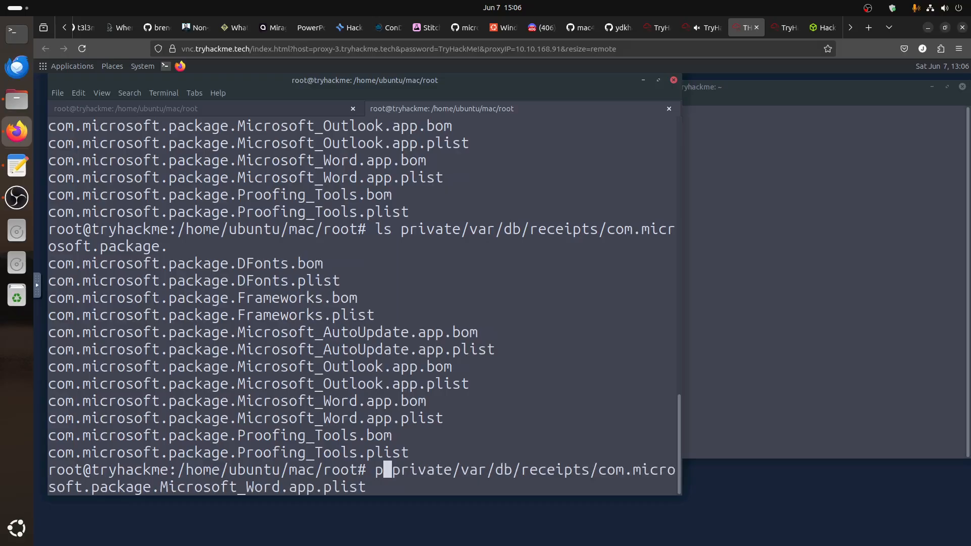
{"action": "type", "text": "plistutil"}
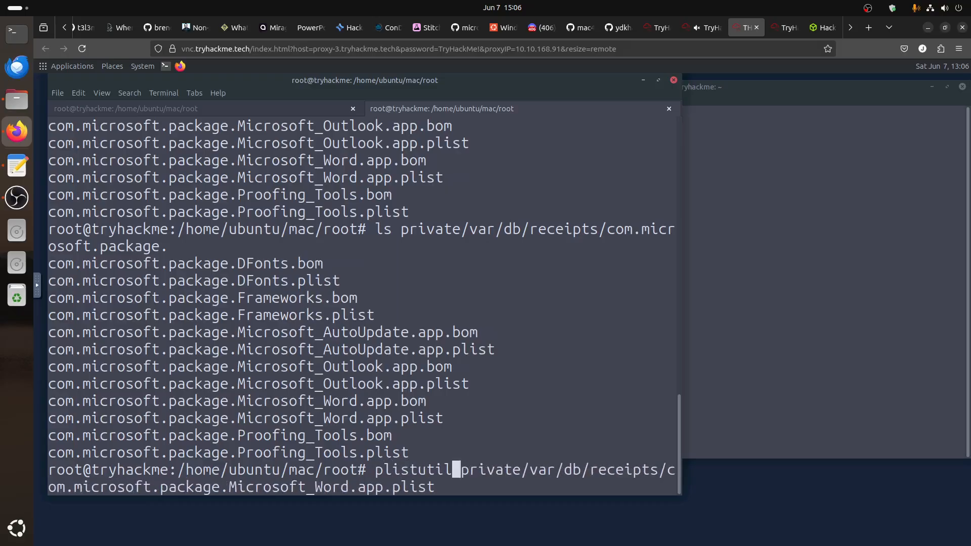
{"action": "key", "text": "Return"}
Rerun plistutil on the Microsoft Word receipt with the -p option to print its contents
{"action": "key", "text": "Up"}
{"action": "key", "text": "Home"}
{"action": "key", "text": "ctrl+Right"}
{"action": "type", "text": "-p"}
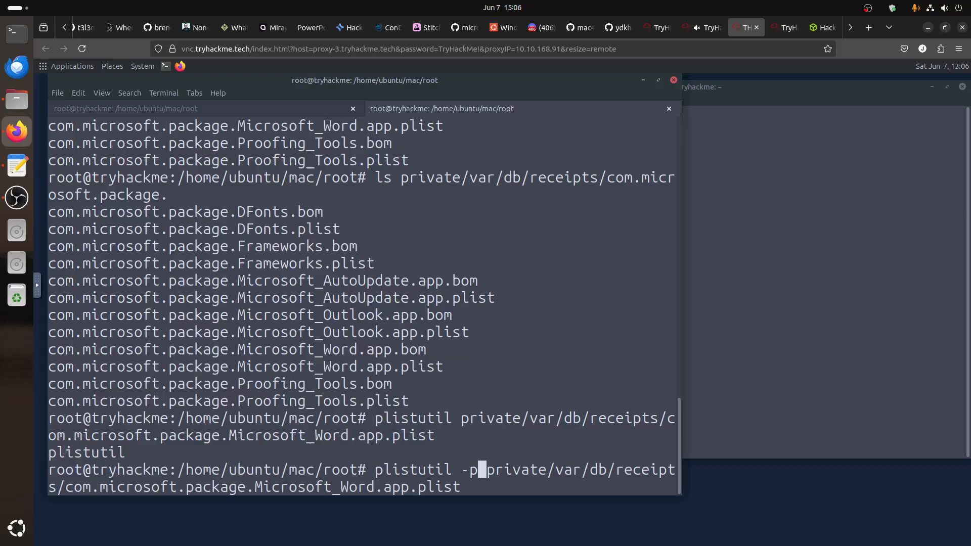
{"action": "key", "text": "Return"}
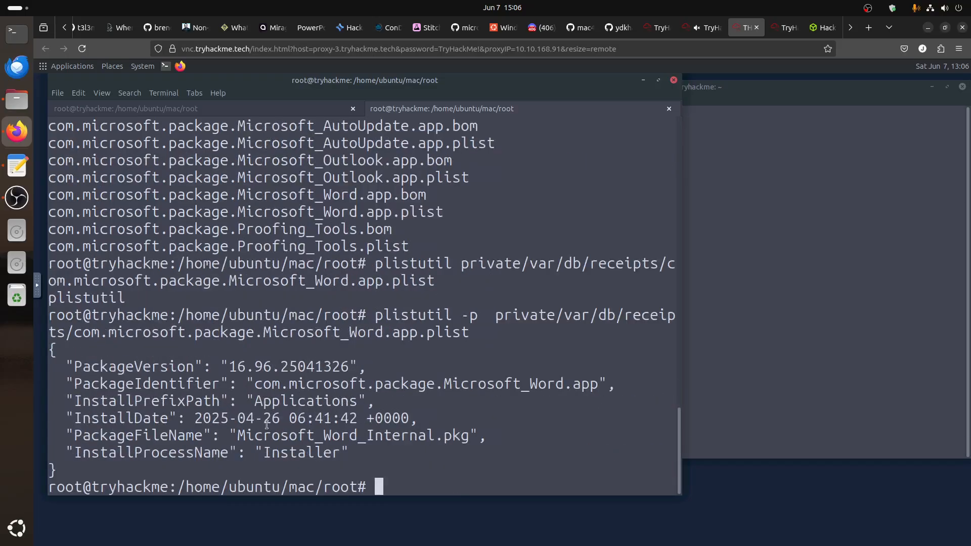
Highlight the install date, package file name and install process lines, and compare the receipt with the install history output in the first terminal tab
{"action": "left_click_drag", "start_coordinate": [341, 454], "coordinate": [236, 418]}
{"action": "left_click", "coordinate": [454, 449]}
{"action": "left_click", "coordinate": [303, 409]}
{"action": "left_click", "coordinate": [255, 108]}
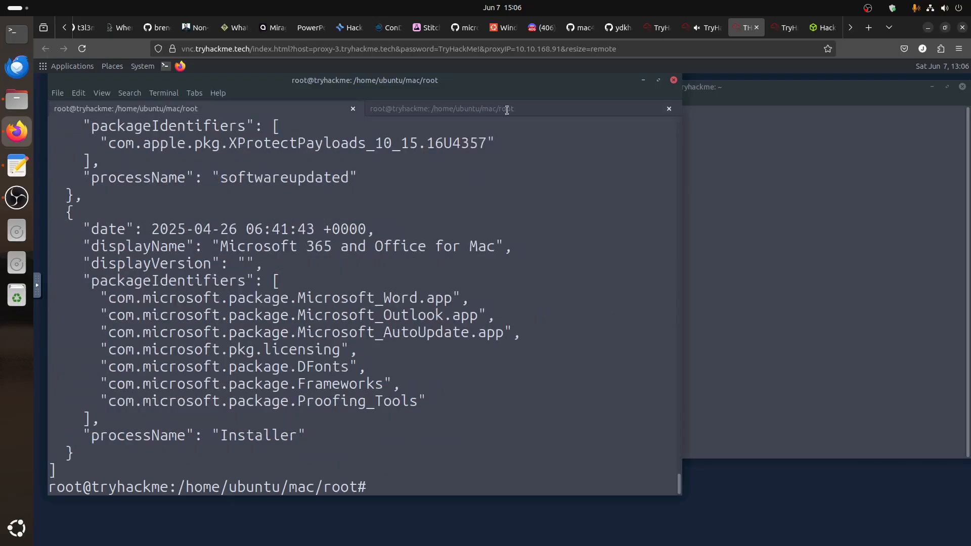
{"action": "left_click", "coordinate": [442, 109]}
Open a third terminal tab and enlarge the text by three zoom levels
{"action": "left_click", "coordinate": [61, 94]}
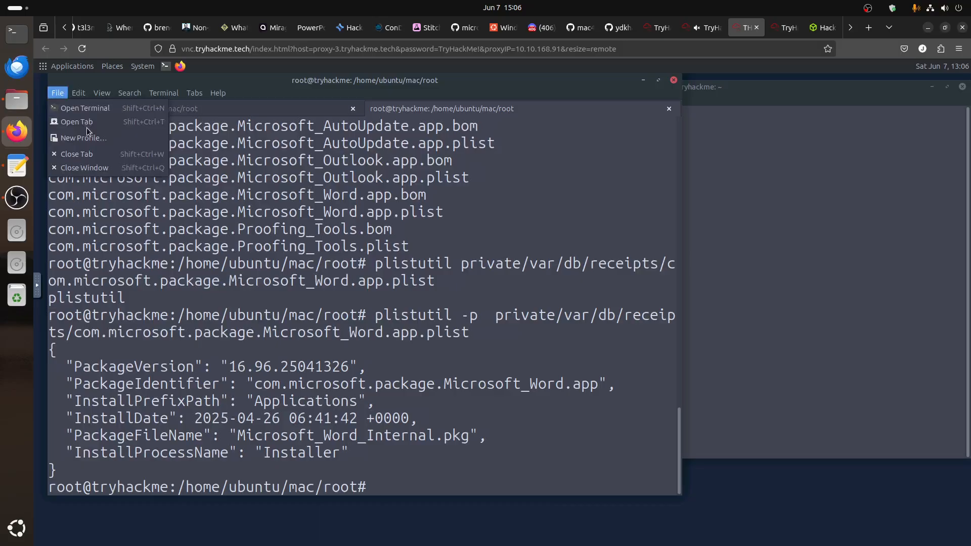
{"action": "left_click", "coordinate": [87, 126]}
{"action": "left_click", "coordinate": [102, 93]}
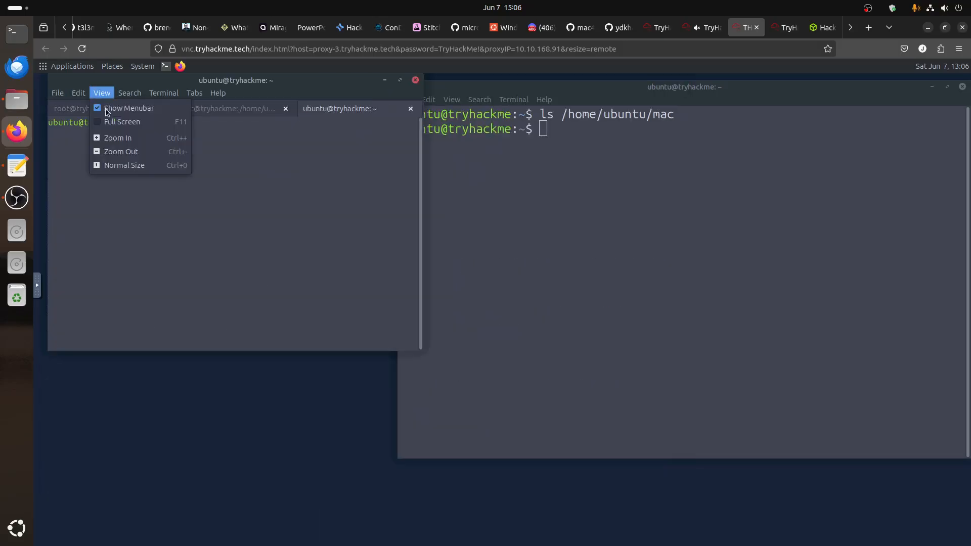
{"action": "left_click", "coordinate": [128, 137]}
{"action": "left_click", "coordinate": [107, 95]}
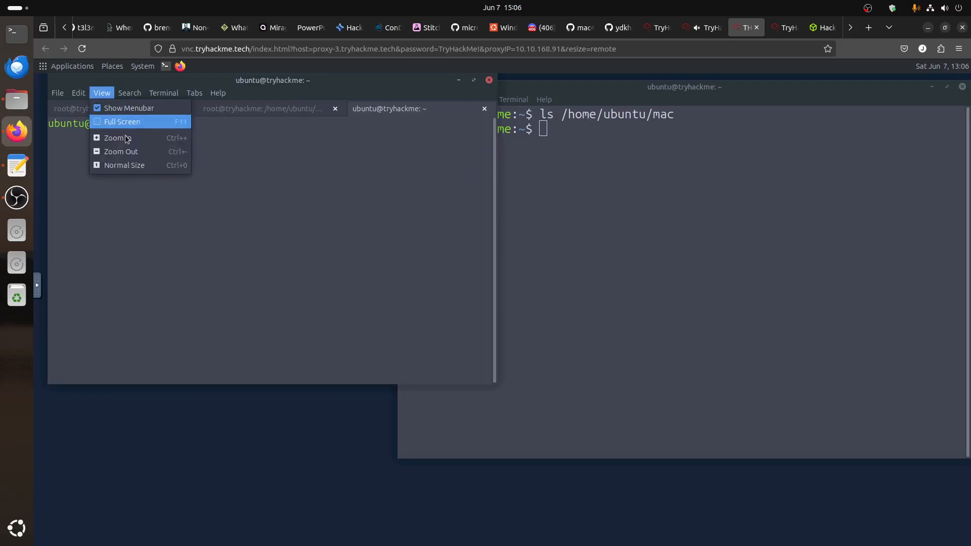
{"action": "left_click", "coordinate": [128, 138]}
{"action": "left_click", "coordinate": [98, 93]}
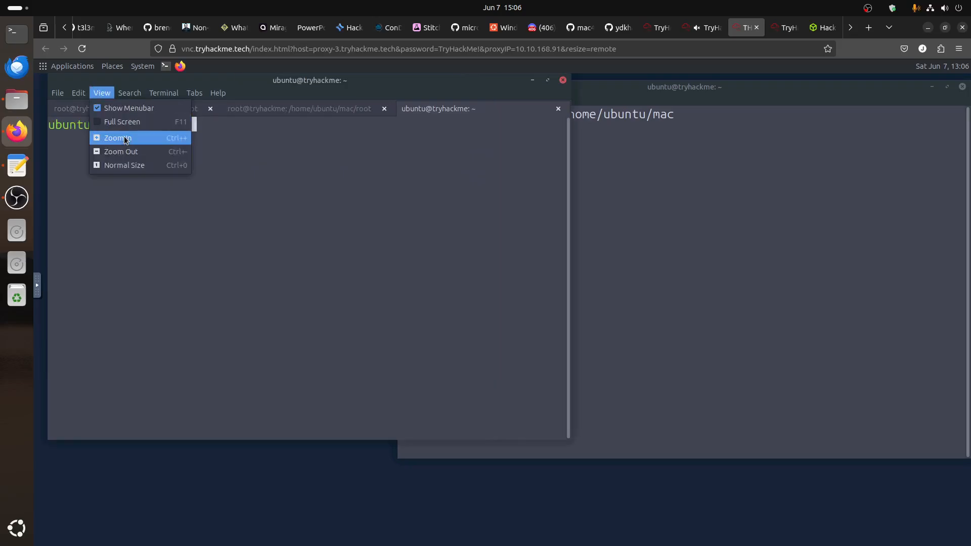
{"action": "left_click", "coordinate": [126, 139]}
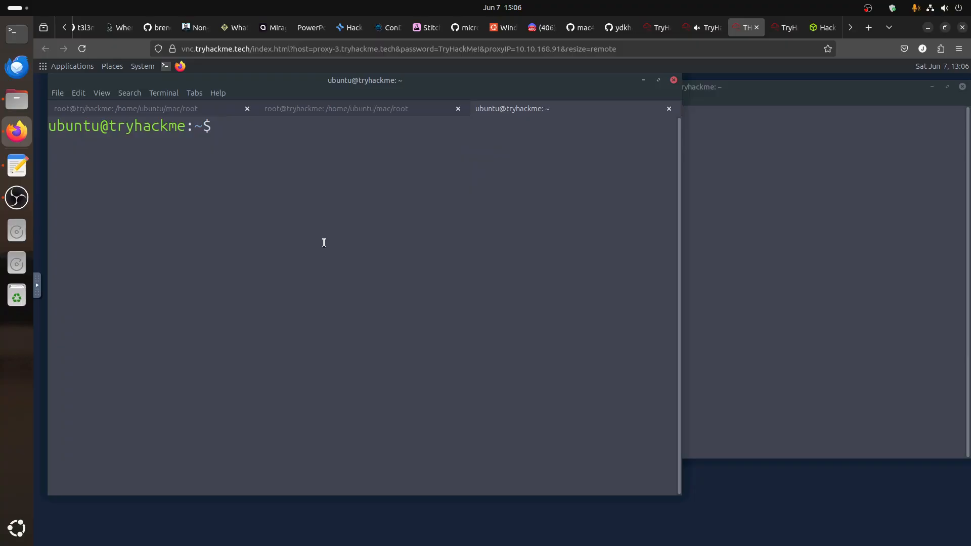
Switch to the root user with sudo su in the new terminal tab and change to mac/root
{"action": "type", "text": "sudo su"}
{"action": "key", "text": "Return"}
{"action": "type", "text": "cd"}
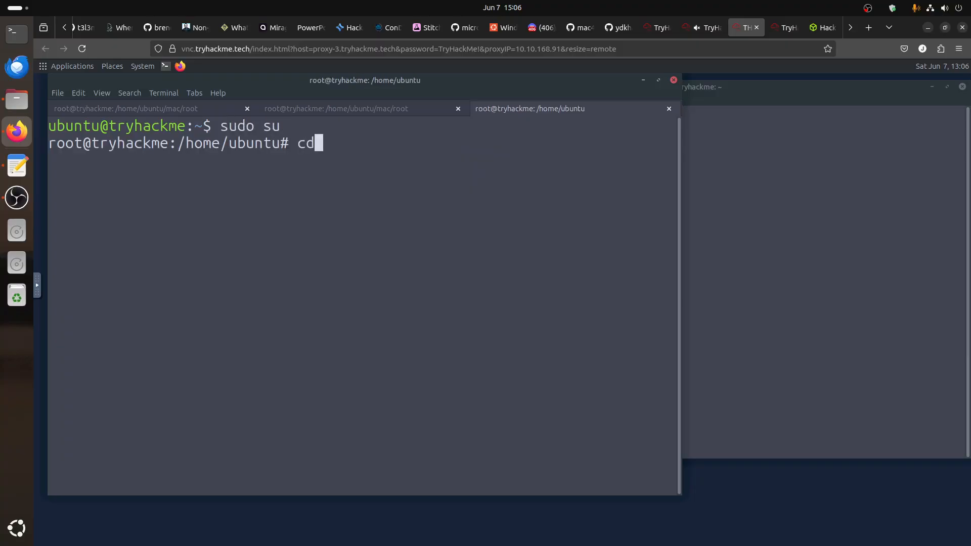
{"action": "type", "text": " mac/root"}
{"action": "key", "text": "Return"}
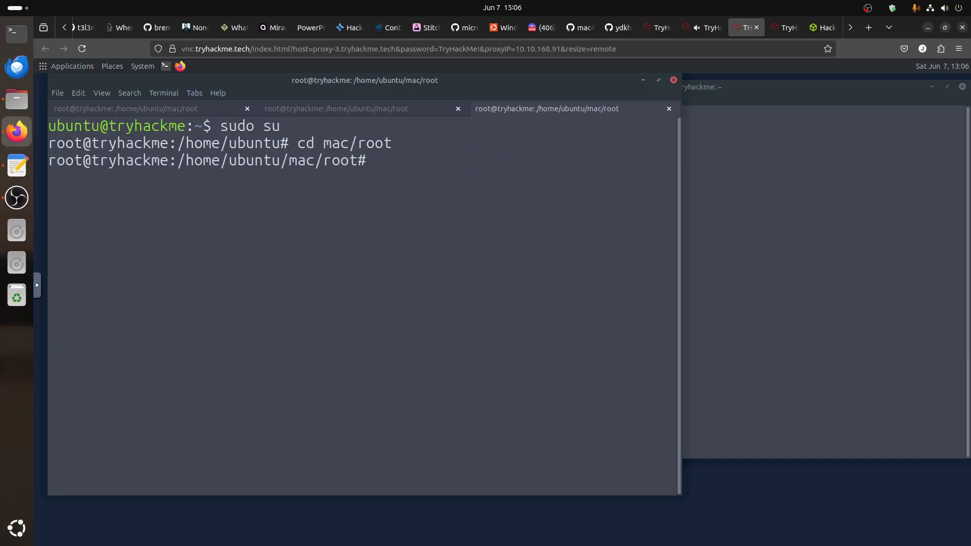
Read the room's Install Log section and highlight the /var/log/install.log path in the sample cat and grep command
{"action": "left_click", "coordinate": [705, 27]}
{"action": "scroll", "coordinate": [349, 339], "scroll_direction": "down", "scroll_amount": 3}
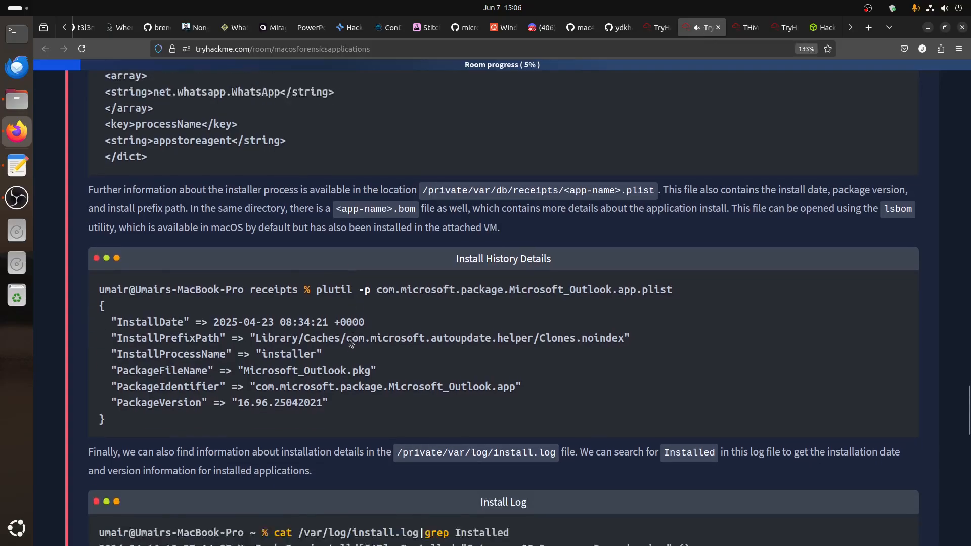
{"action": "scroll", "coordinate": [356, 344], "scroll_direction": "down", "scroll_amount": 2}
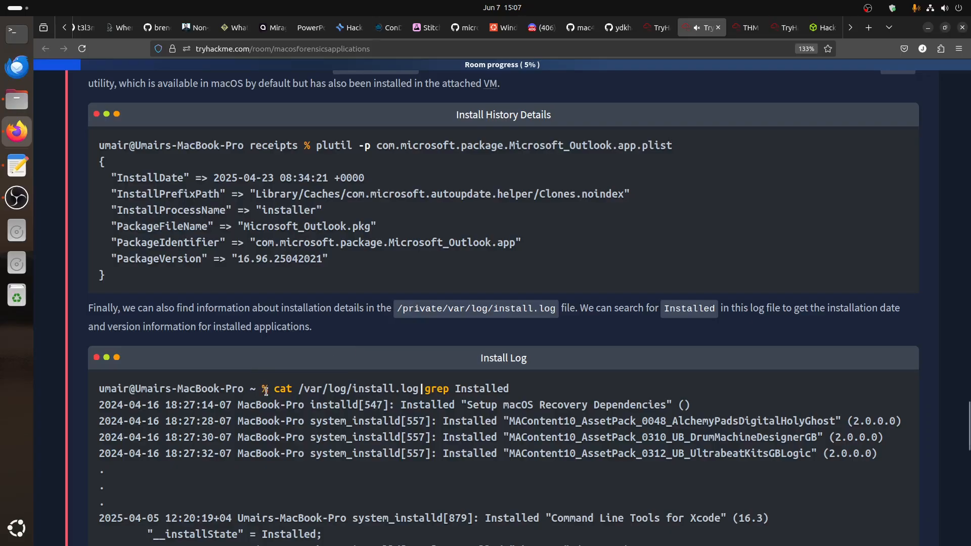
{"action": "left_click_drag", "start_coordinate": [266, 388], "coordinate": [305, 390]}
{"action": "left_click_drag", "start_coordinate": [419, 388], "coordinate": [293, 386]}
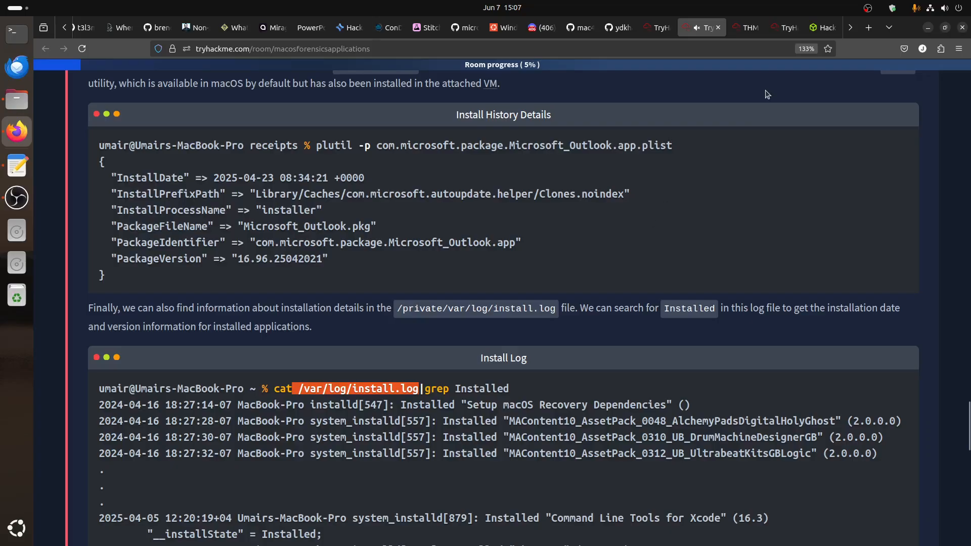
In the third terminal tab, search private/var/log/install.log for "installed" with a case-insensitive grep
{"action": "left_click", "coordinate": [746, 27]}
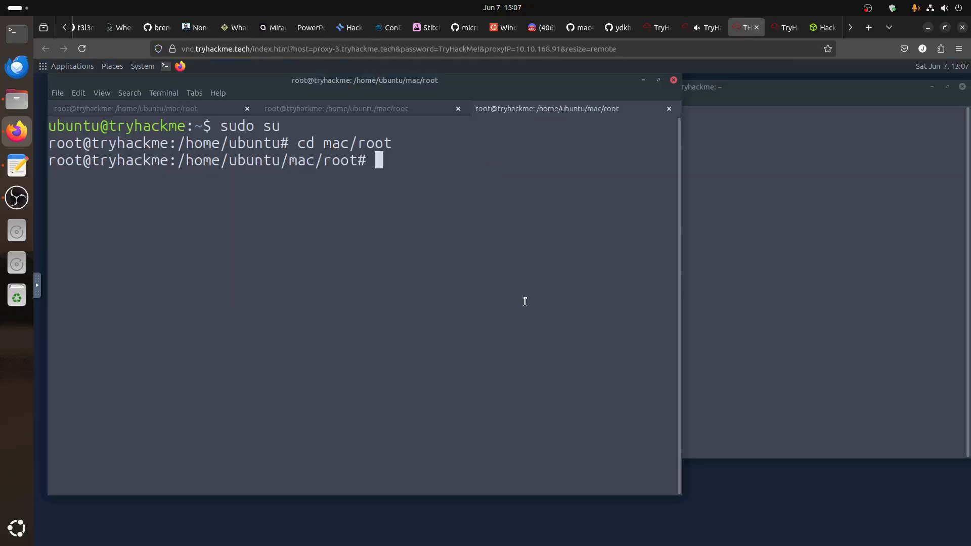
{"action": "type", "text": "gredp"}
{"action": "key", "text": "BackSpace"}
{"action": "key", "text": "BackSpace"}
{"action": "type", "text": "p "}
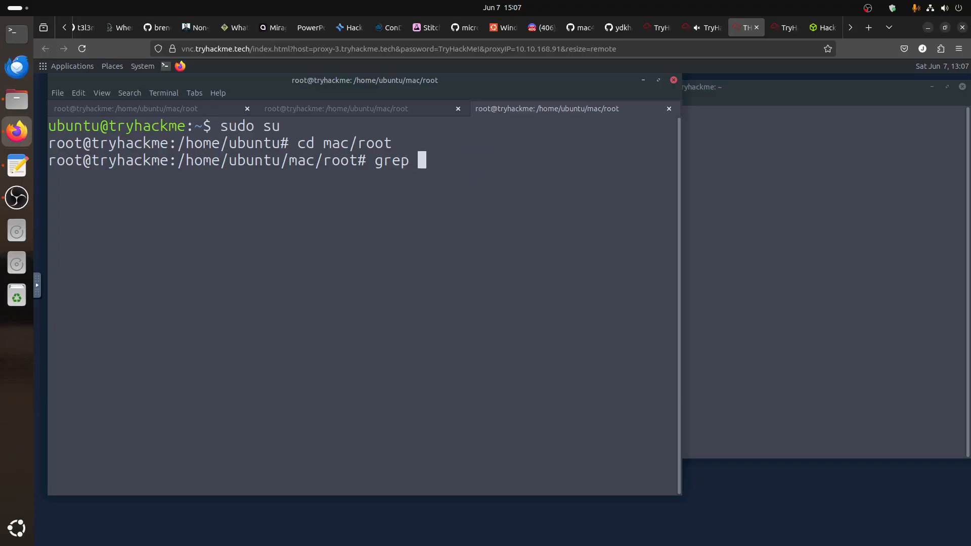
{"action": "type", "text": "-i pr"}
{"action": "key", "text": "Tab"}
{"action": "type", "text": "var/lo"}
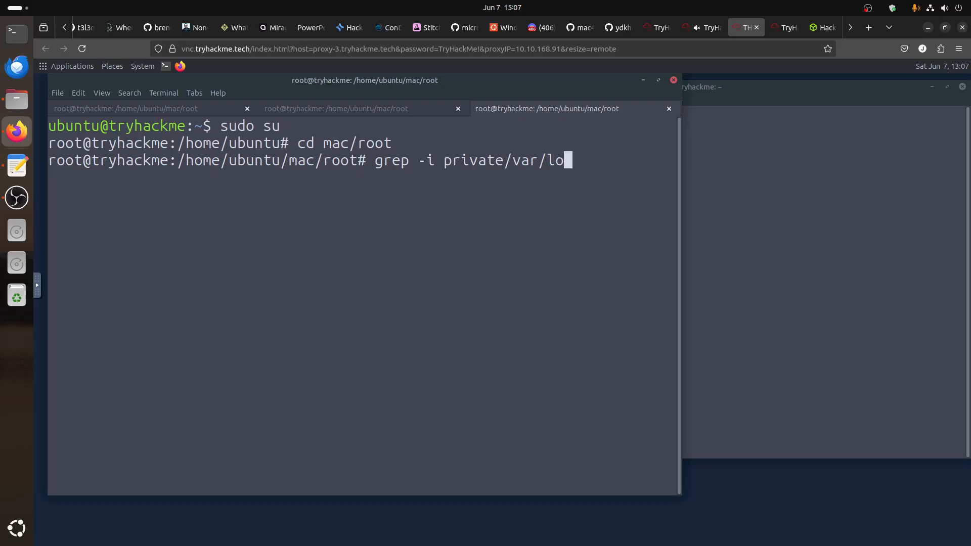
{"action": "type", "text": "g/in"}
{"action": "key", "text": "Tab"}
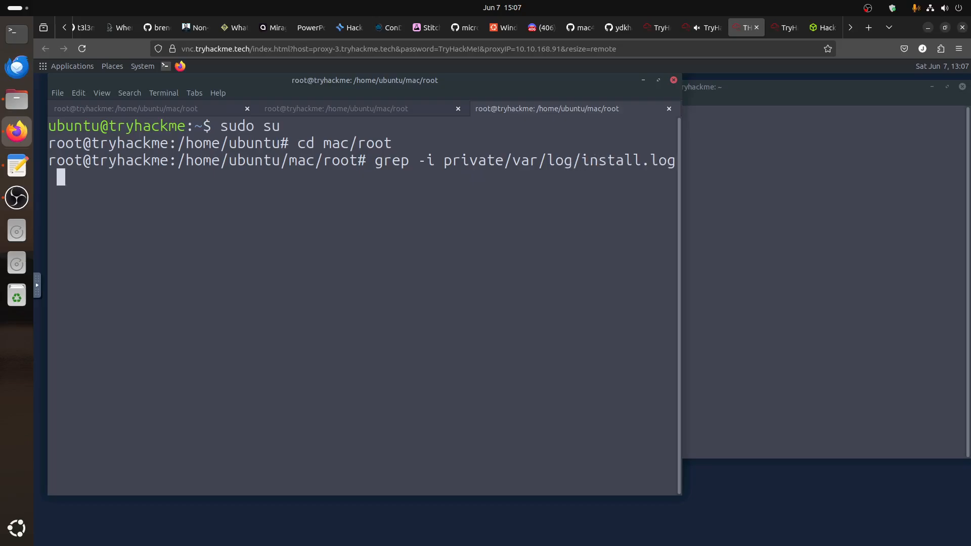
{"action": "key", "text": "Left"}
{"action": "key", "text": "Left"}
{"action": "key", "text": "Left"}
{"action": "key", "text": "Left"}
{"action": "key", "text": "Left"}
{"action": "key", "text": "Left"}
{"action": "key", "text": "Left"}
{"action": "key", "text": "Left"}
{"action": "key", "text": "Left"}
{"action": "key", "text": "Left"}
{"action": "key", "text": "Left"}
{"action": "key", "text": "Left"}
{"action": "key", "text": "Left"}
{"action": "key", "text": "Left"}
{"action": "key", "text": "Left"}
{"action": "key", "text": "Left"}
{"action": "key", "text": "Left"}
{"action": "key", "text": "Left"}
{"action": "key", "text": "Left"}
{"action": "key", "text": "Left"}
{"action": "key", "text": "Right"}
{"action": "key", "text": "Right"}
{"action": "key", "text": "Right"}
{"action": "key", "text": "Right"}
{"action": "type", "text": "inis"}
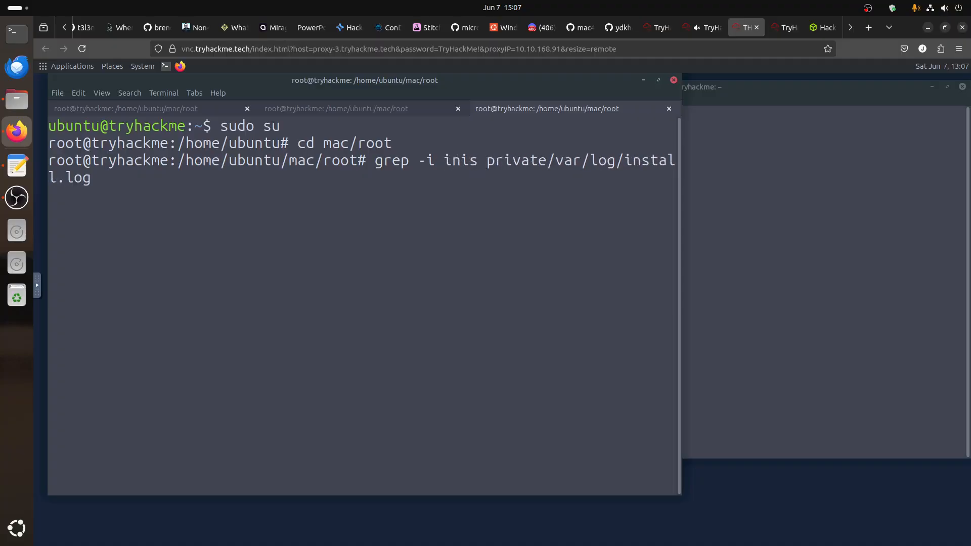
{"action": "key", "text": "BackSpace"}
{"action": "key", "text": "BackSpace"}
{"action": "type", "text": "stalled"}
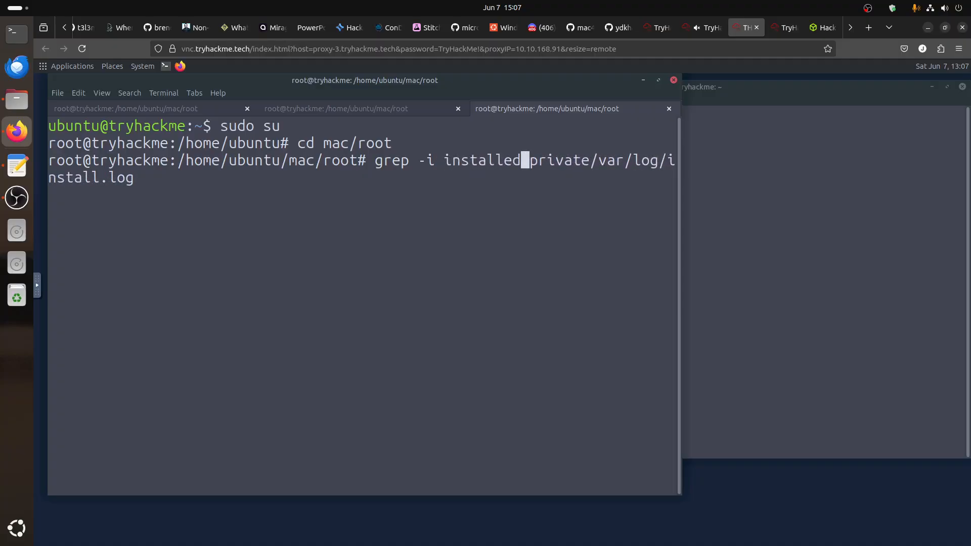
{"action": "key", "text": "Return"}
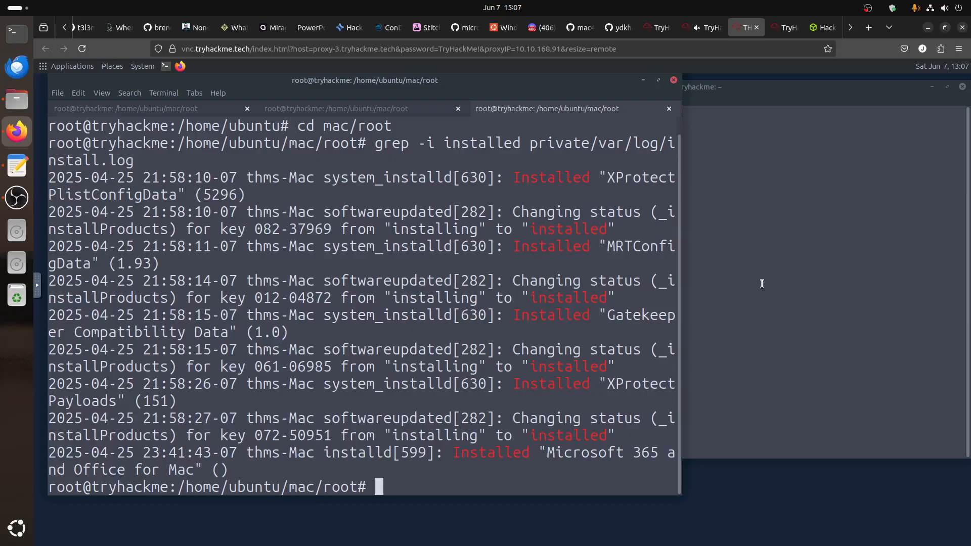
Read the room's question about the Microsoft 365 and Office install time, and highlight the matching display name and date in the install history output
{"action": "left_click", "coordinate": [708, 28]}
{"action": "scroll", "coordinate": [550, 349], "scroll_direction": "down", "scroll_amount": 8}
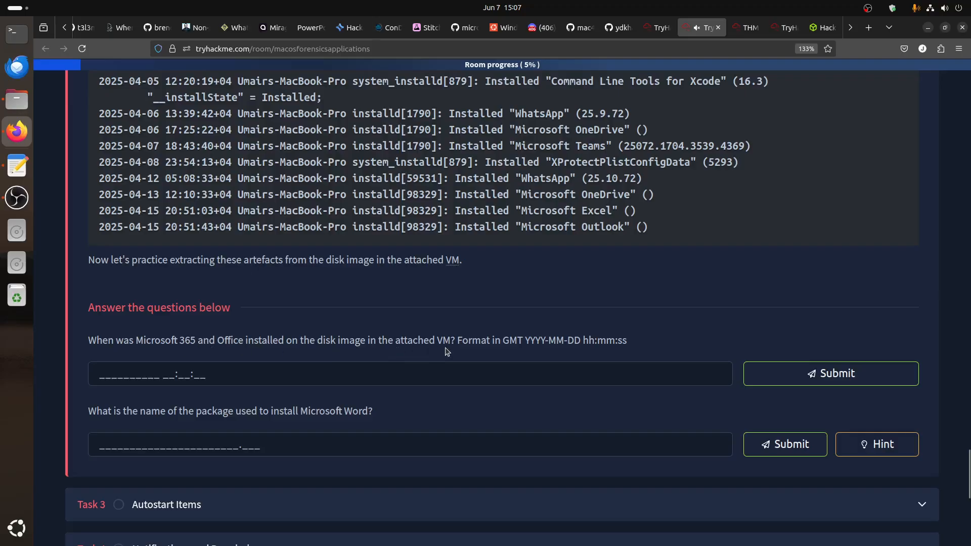
{"action": "left_click", "coordinate": [747, 28]}
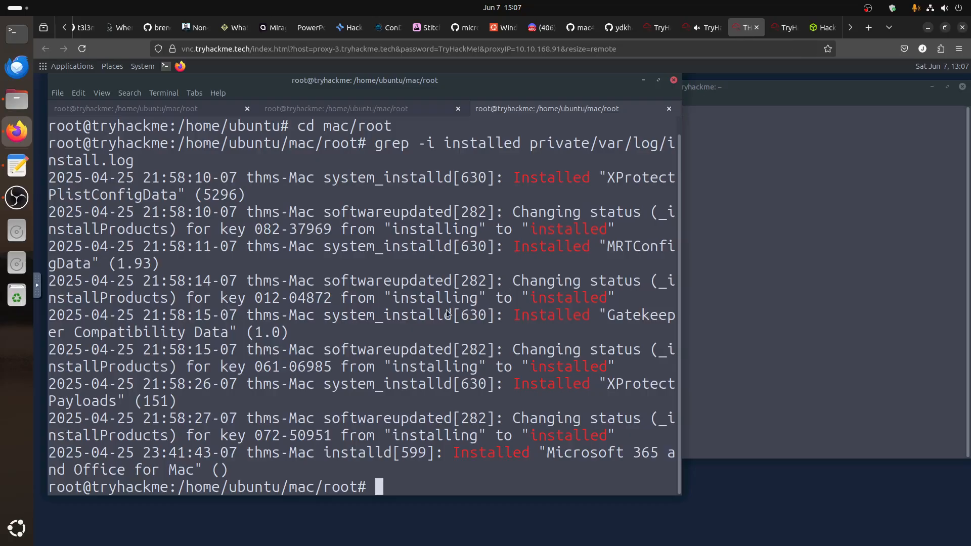
{"action": "left_click", "coordinate": [188, 110]}
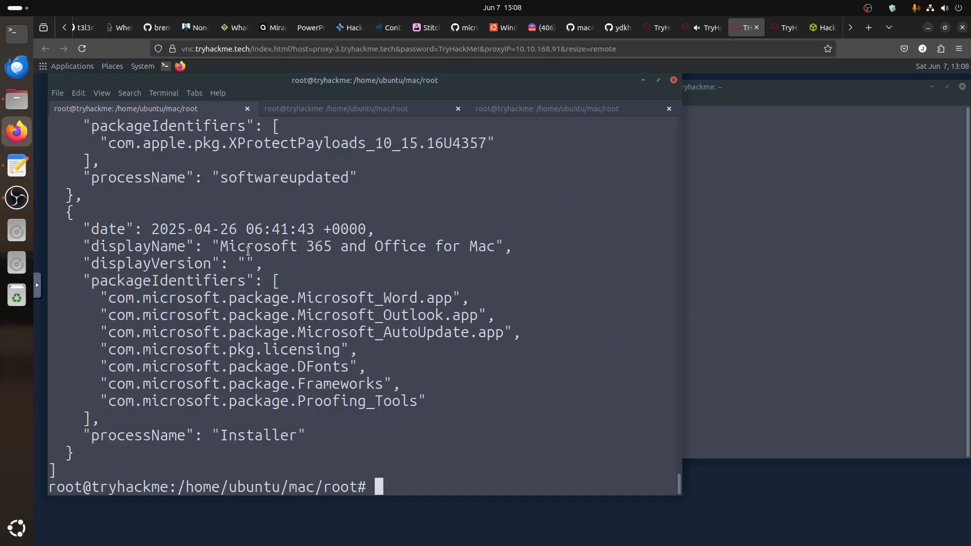
{"action": "left_click_drag", "start_coordinate": [221, 247], "coordinate": [481, 247]}
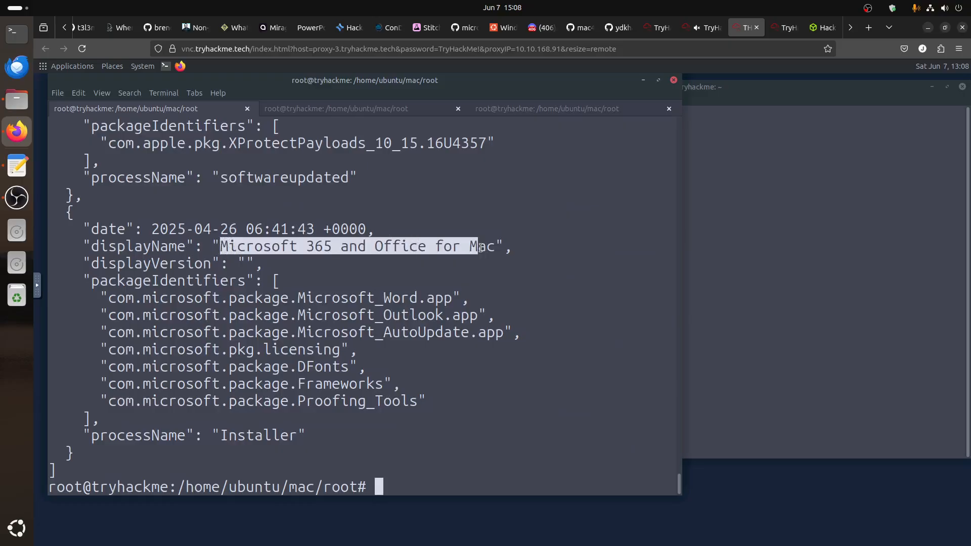
{"action": "left_click", "coordinate": [481, 248]}
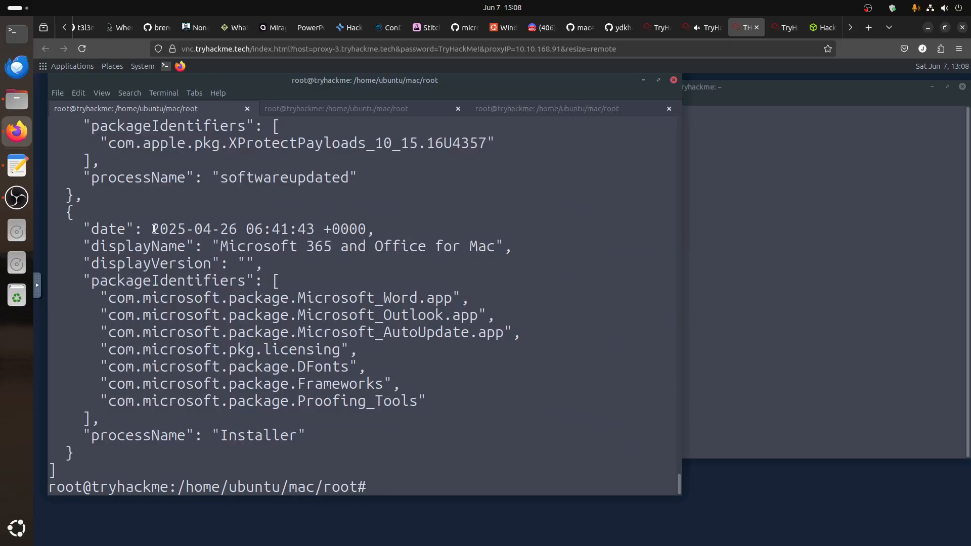
{"action": "left_click_drag", "start_coordinate": [153, 229], "coordinate": [314, 230]}
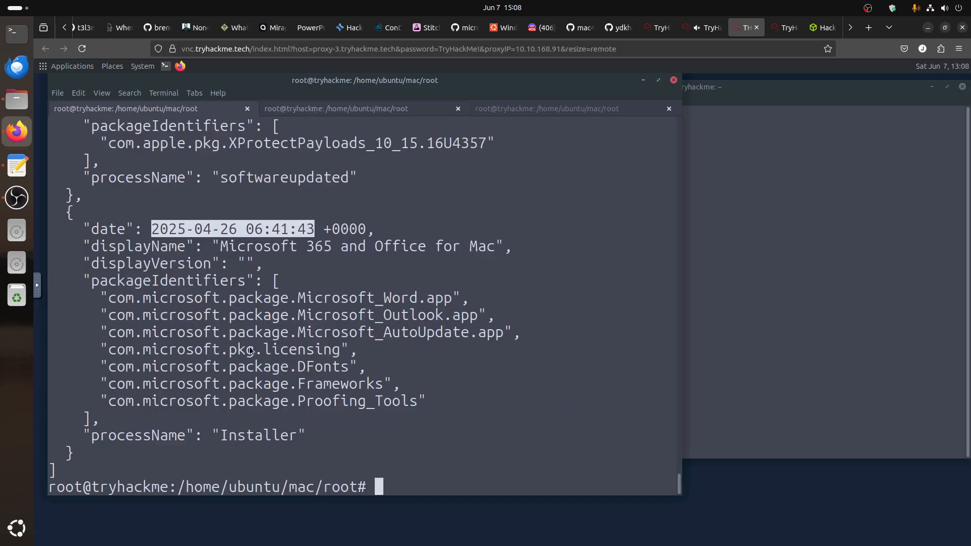
Highlight the install date in the Microsoft Word receipt and compare it with the highlighted date and time in the install history output
{"action": "key", "text": "ctrl+Page_Down"}
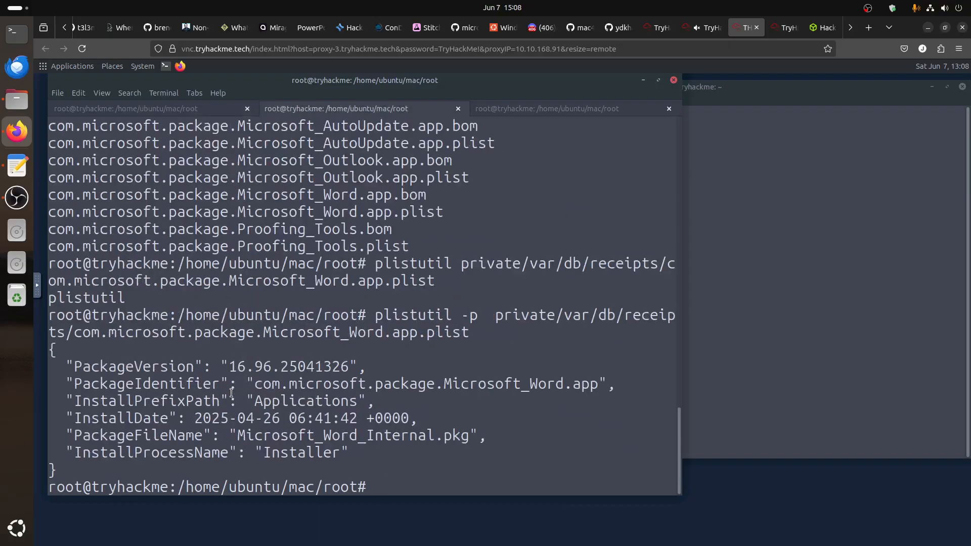
{"action": "left_click_drag", "start_coordinate": [194, 418], "coordinate": [357, 418]}
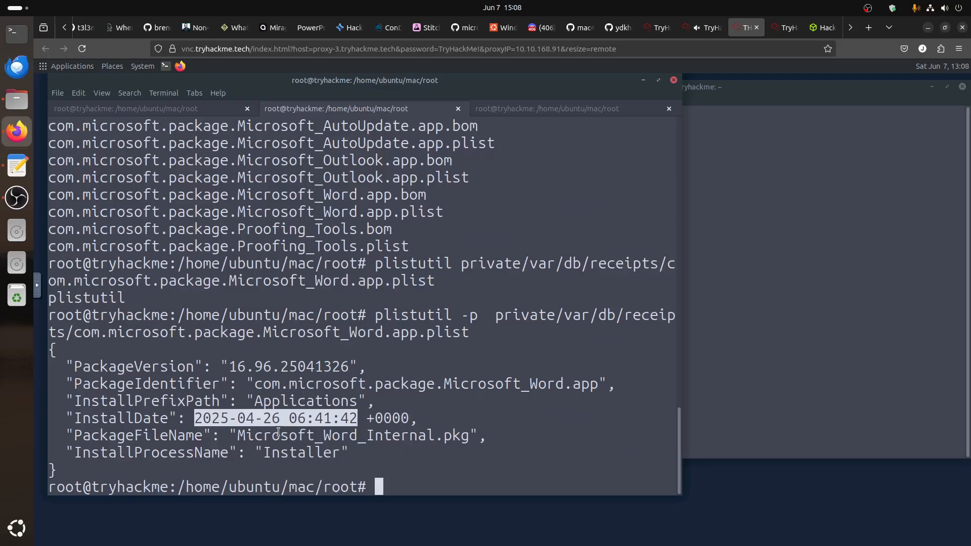
{"action": "left_click", "coordinate": [205, 110]}
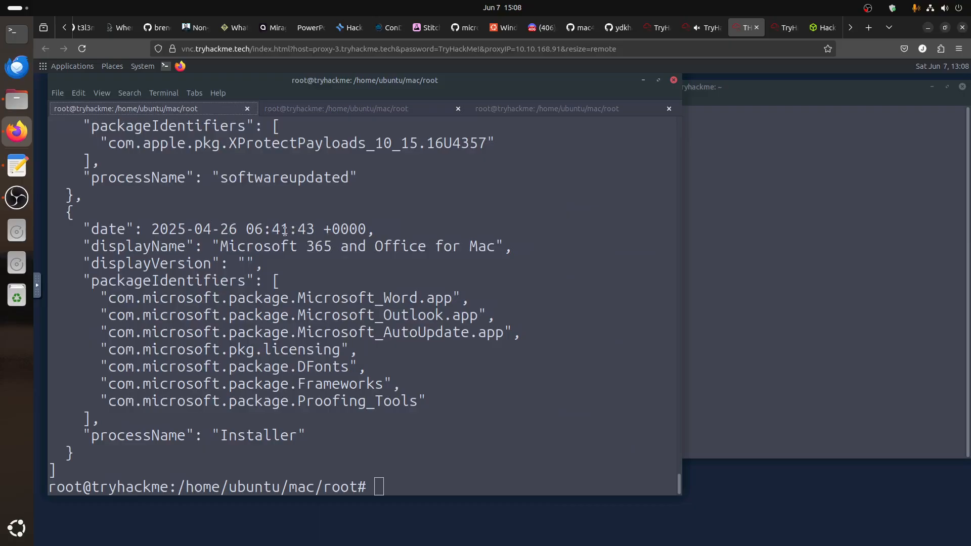
{"action": "left_click", "coordinate": [348, 106]}
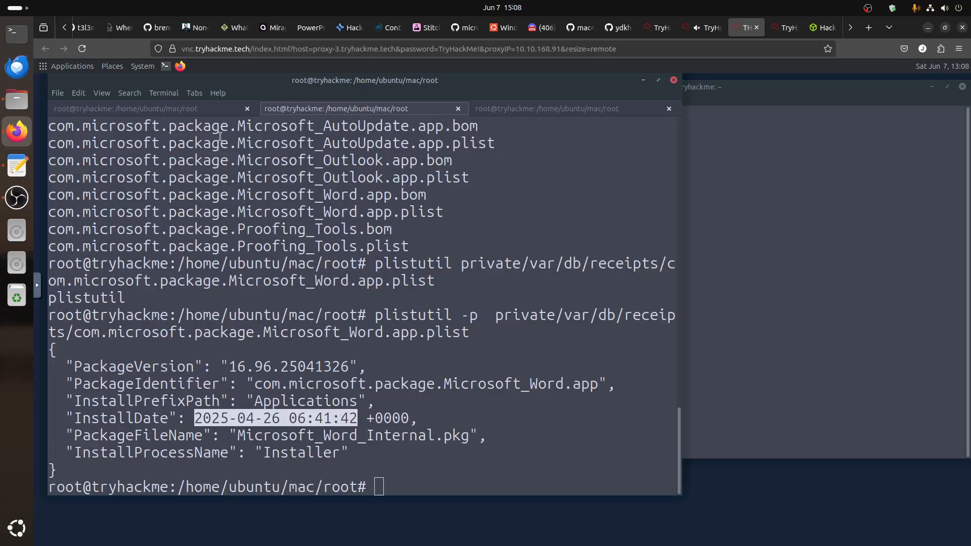
{"action": "left_click", "coordinate": [209, 109]}
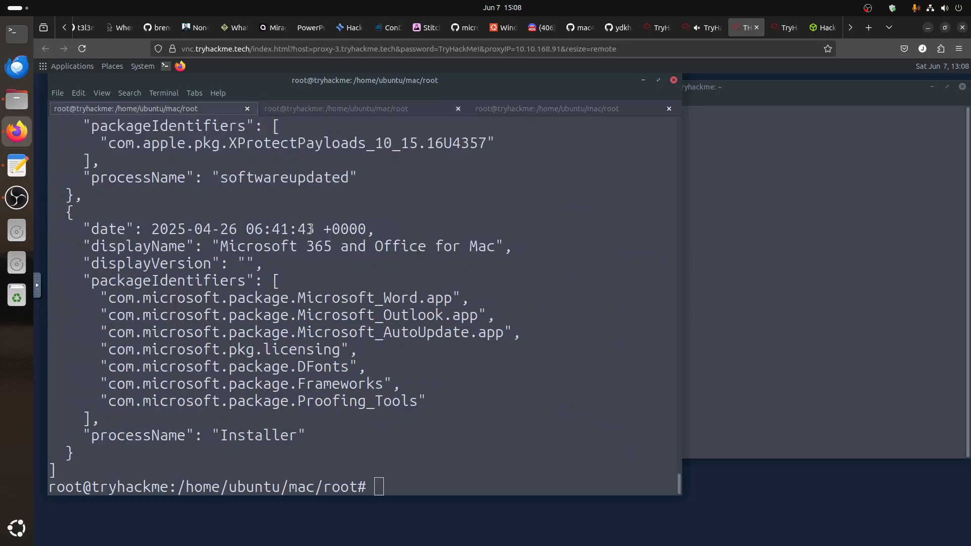
{"action": "left_click_drag", "start_coordinate": [314, 228], "coordinate": [155, 232]}
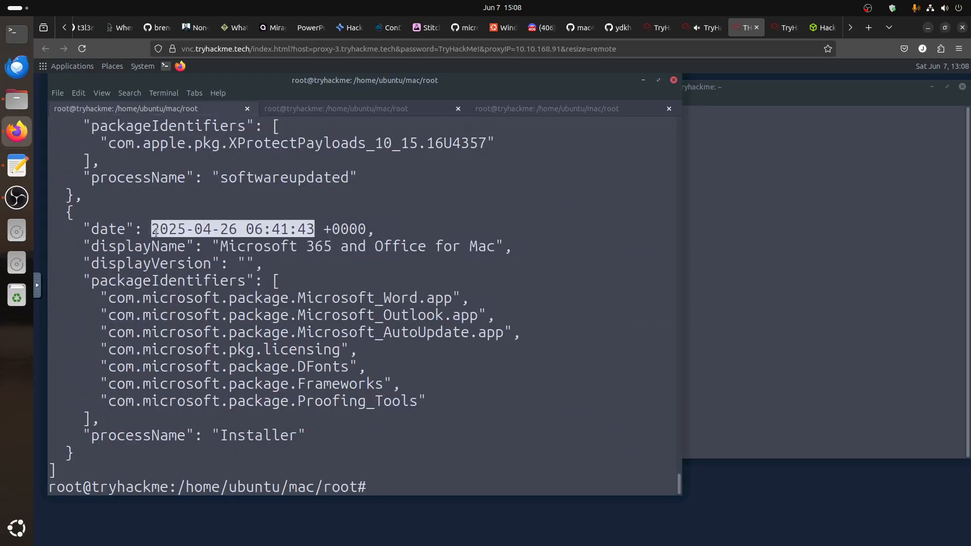
Highlight the Microsoft 365 entry's timestamp in the install log results and compare it with the receipt and the seconds of the install history date
{"action": "left_click", "coordinate": [505, 109]}
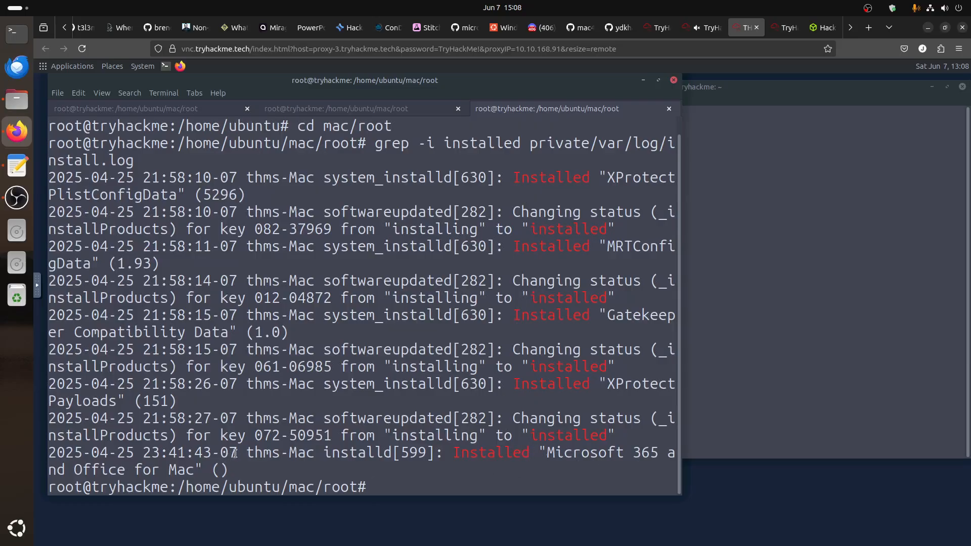
{"action": "left_click_drag", "start_coordinate": [236, 453], "coordinate": [45, 454]}
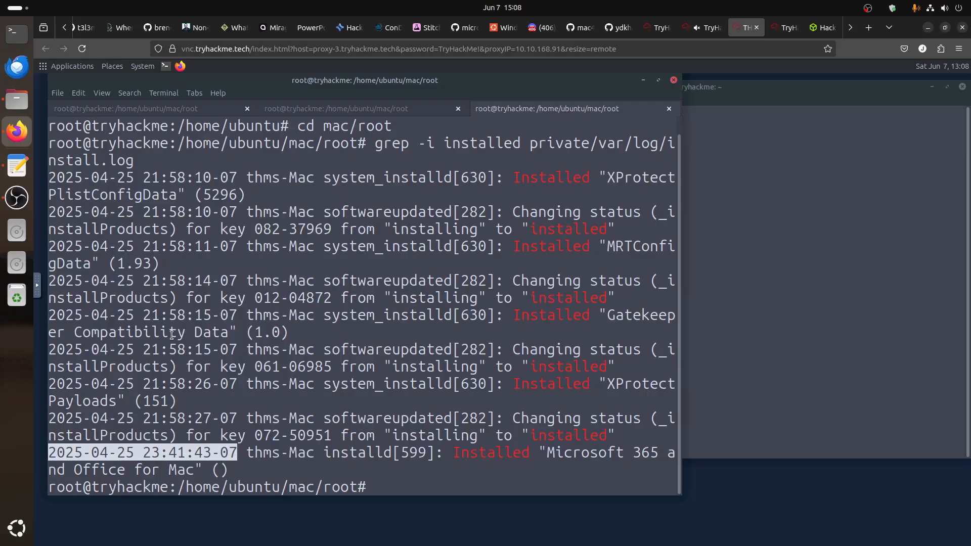
{"action": "left_click", "coordinate": [310, 111]}
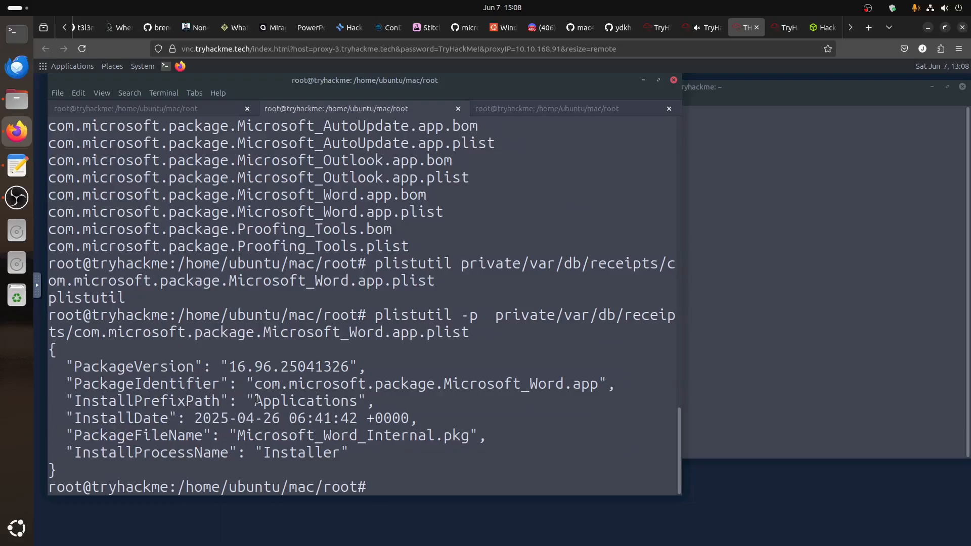
{"action": "left_click", "coordinate": [203, 110]}
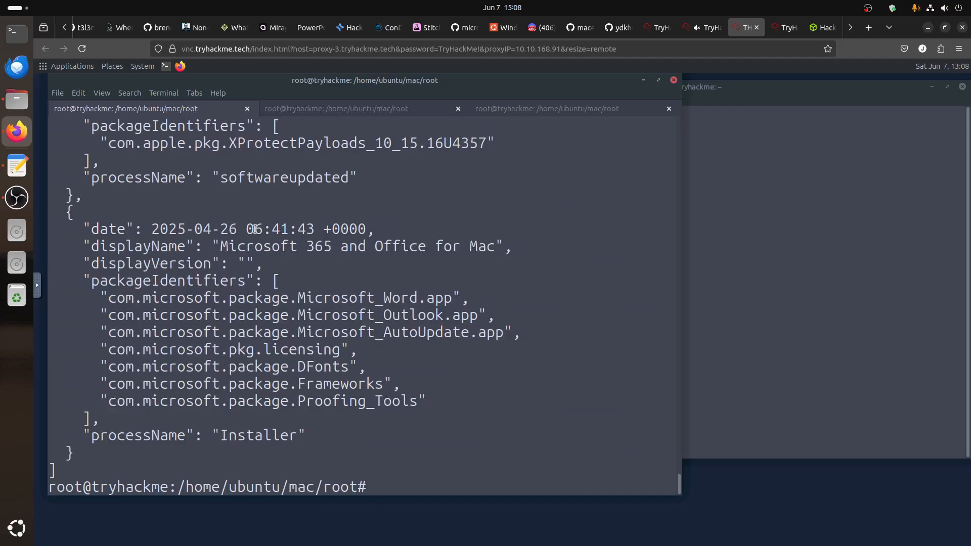
{"action": "left_click_drag", "start_coordinate": [315, 229], "coordinate": [289, 229]}
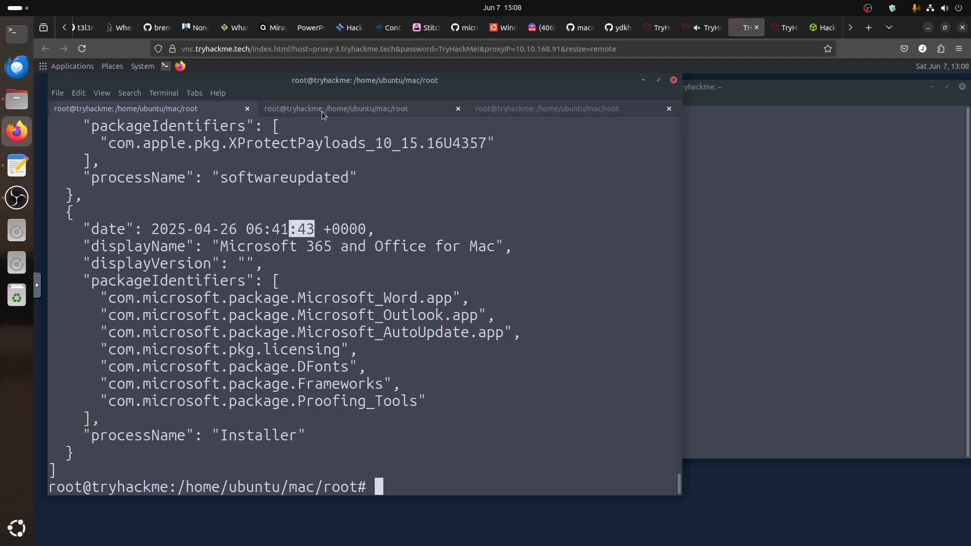
{"action": "left_click", "coordinate": [321, 110]}
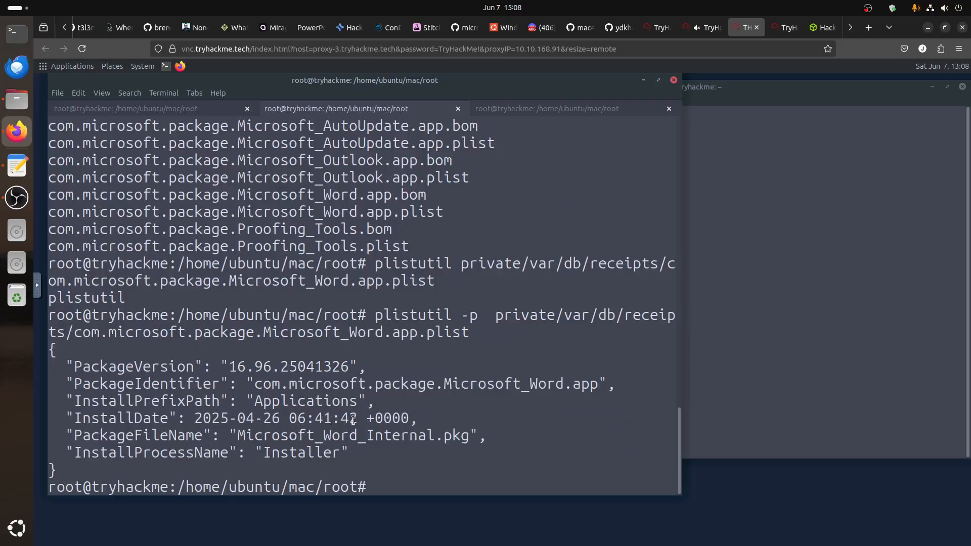
Highlight the time zone offsets in the Microsoft 365 log entry, the install history date and the Word receipt's install date
{"action": "left_click", "coordinate": [525, 109]}
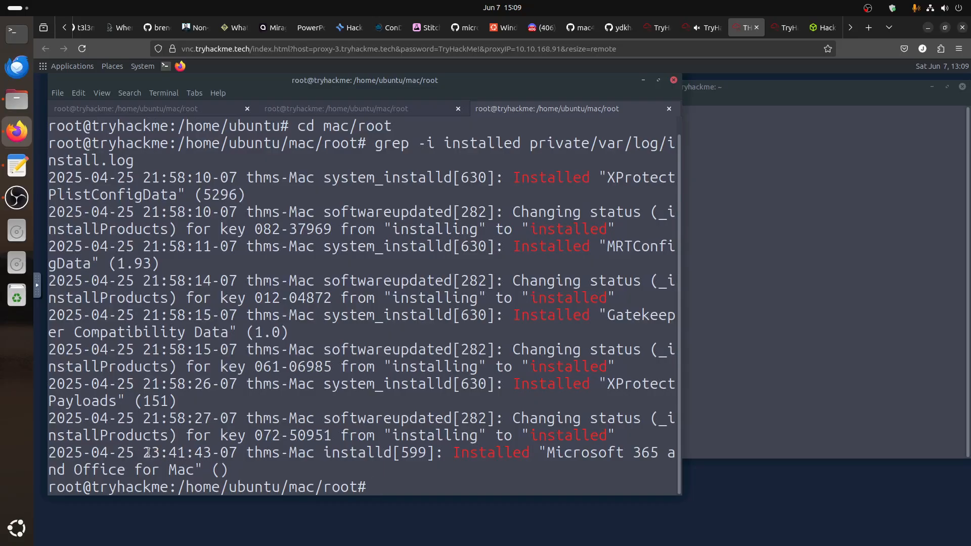
{"action": "left_click_drag", "start_coordinate": [147, 453], "coordinate": [146, 453]}
{"action": "left_click_drag", "start_coordinate": [211, 453], "coordinate": [238, 452]}
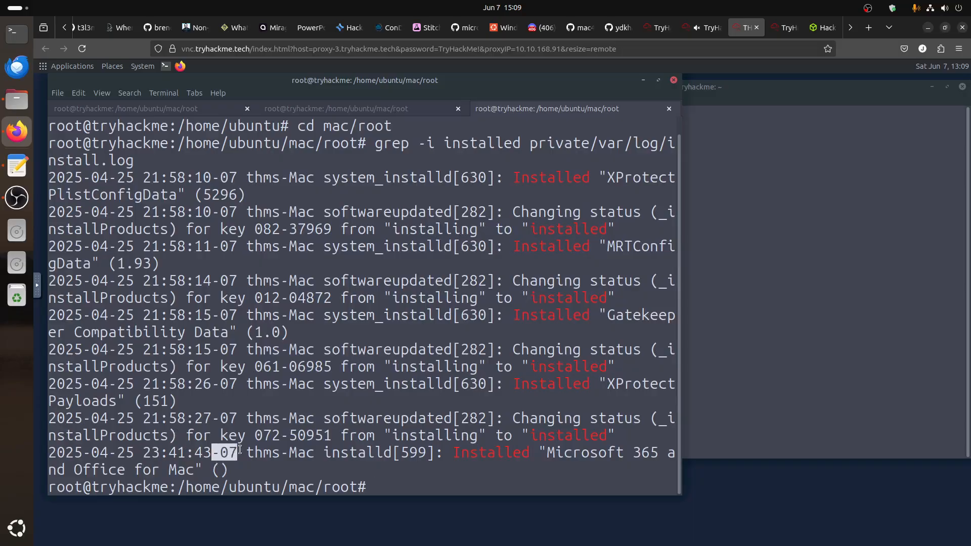
{"action": "left_click", "coordinate": [205, 108]}
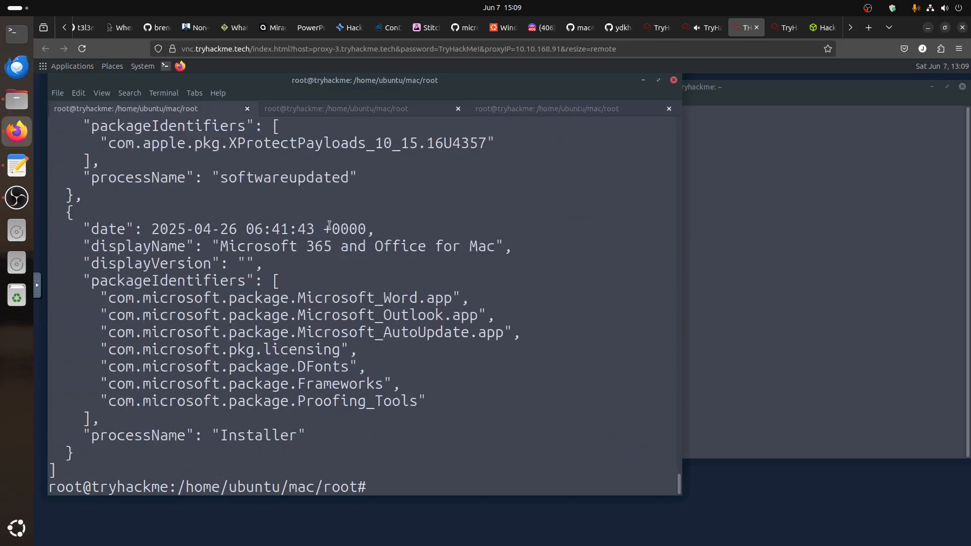
{"action": "left_click_drag", "start_coordinate": [324, 229], "coordinate": [368, 228]}
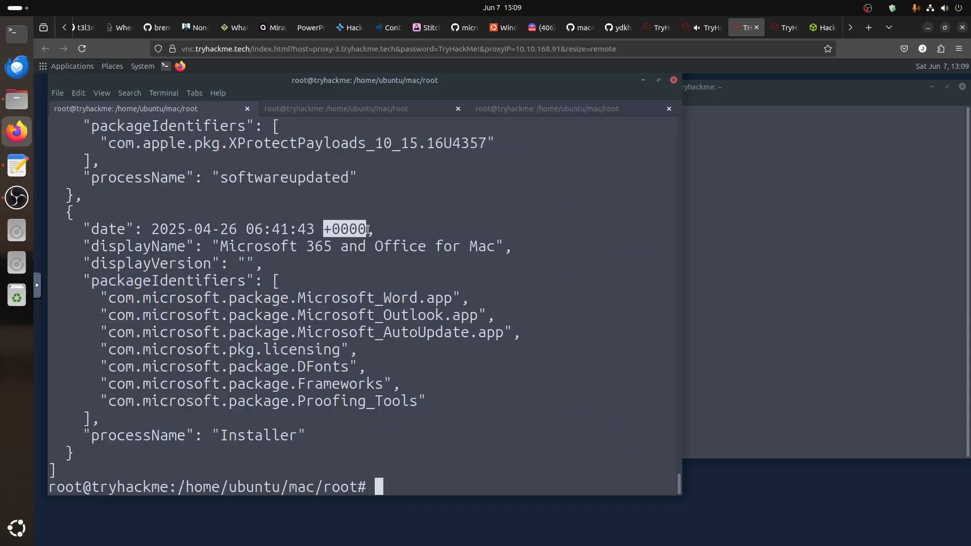
{"action": "left_click", "coordinate": [333, 108]}
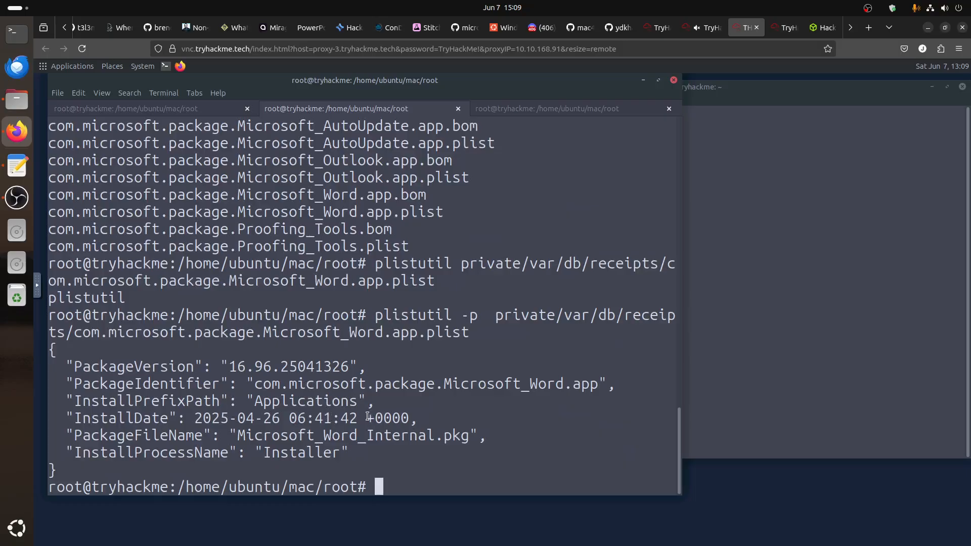
{"action": "double_click", "coordinate": [405, 418]}
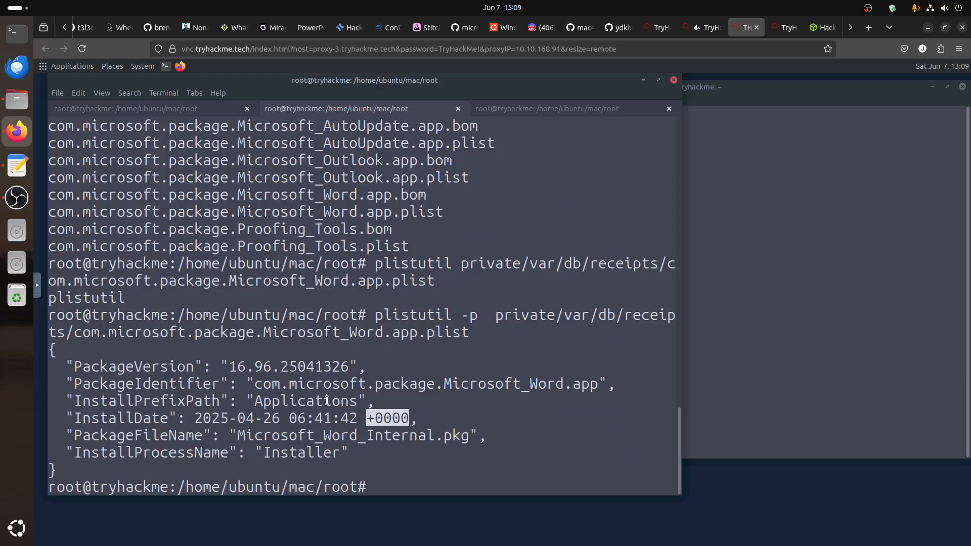
Recheck the time zone offset of the Microsoft 365 log entry, and return through the Word receipt to the install history output
{"action": "key", "text": "ctrl+Page_Down"}
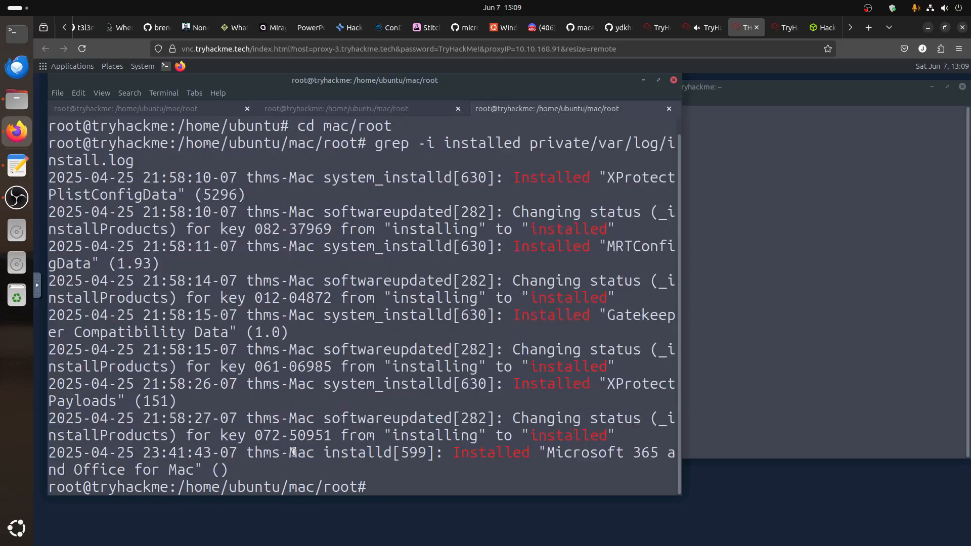
{"action": "double_click", "coordinate": [236, 451]}
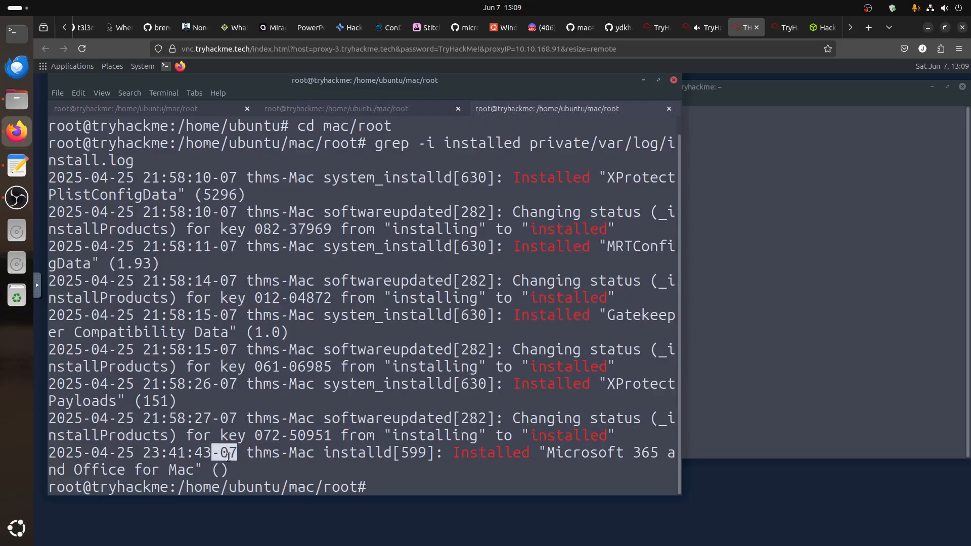
{"action": "left_click", "coordinate": [156, 455]}
{"action": "key", "text": "ctrl+Page_Up"}
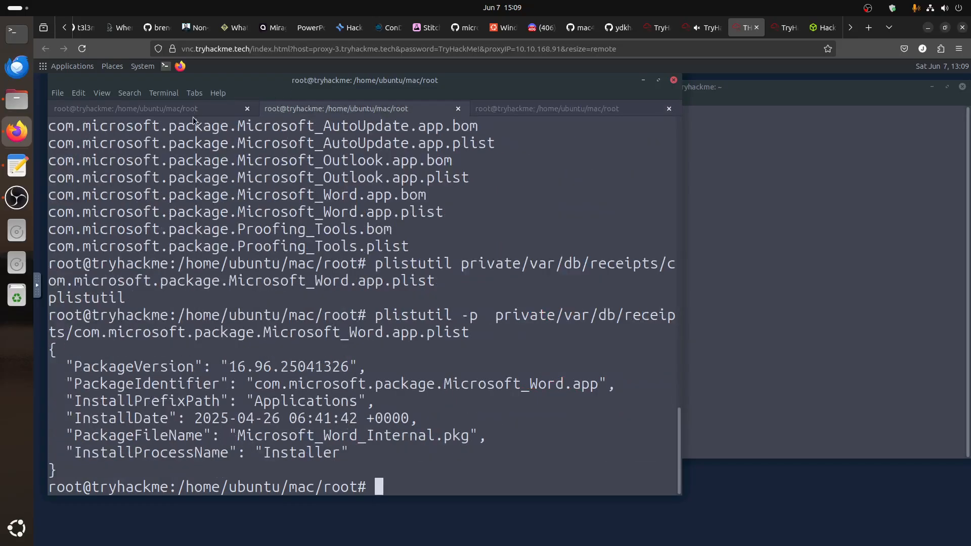
{"action": "left_click", "coordinate": [178, 109]}
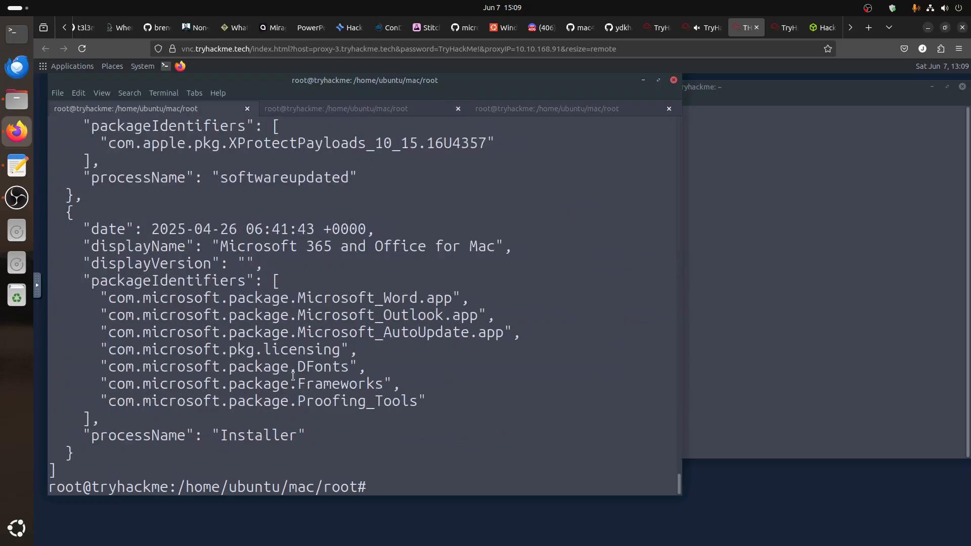
Copy the install date and time, without the time zone offset, from the Microsoft Word receipt
{"action": "left_click", "coordinate": [363, 109]}
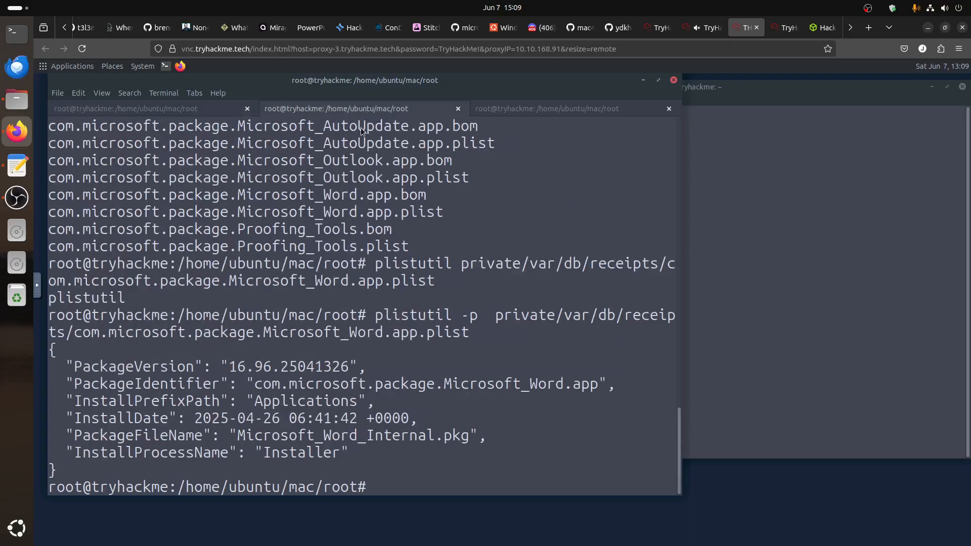
{"action": "left_click_drag", "start_coordinate": [357, 418], "coordinate": [196, 418]}
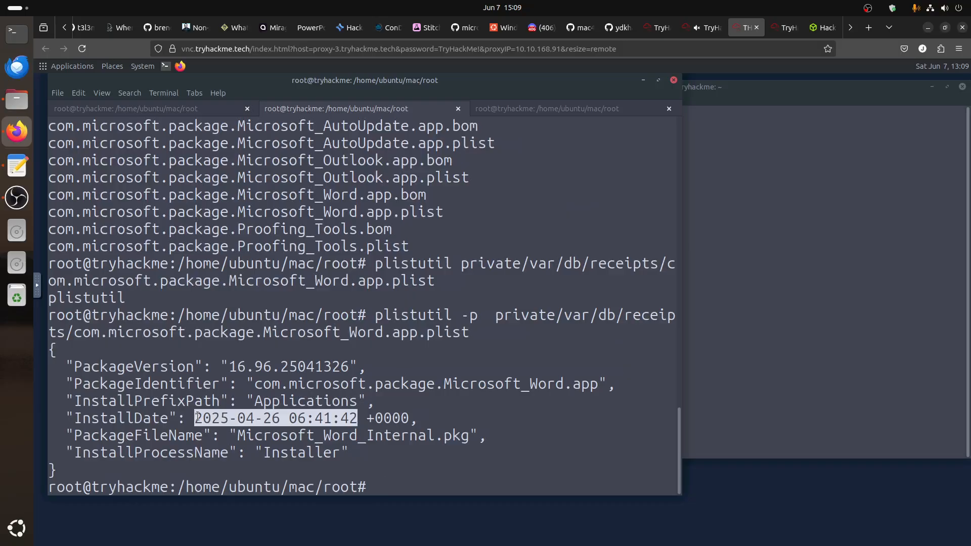
{"action": "right_click", "coordinate": [197, 419]}
{"action": "left_click", "coordinate": [233, 472]}
{"action": "left_click", "coordinate": [708, 33]}
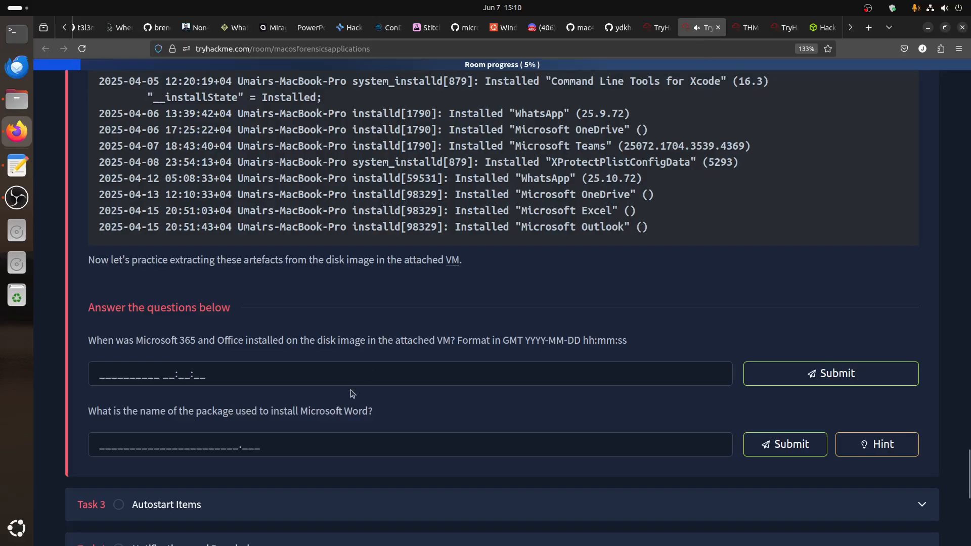
{"action": "left_click", "coordinate": [282, 374]}
{"action": "key", "text": "ctrl+v"}
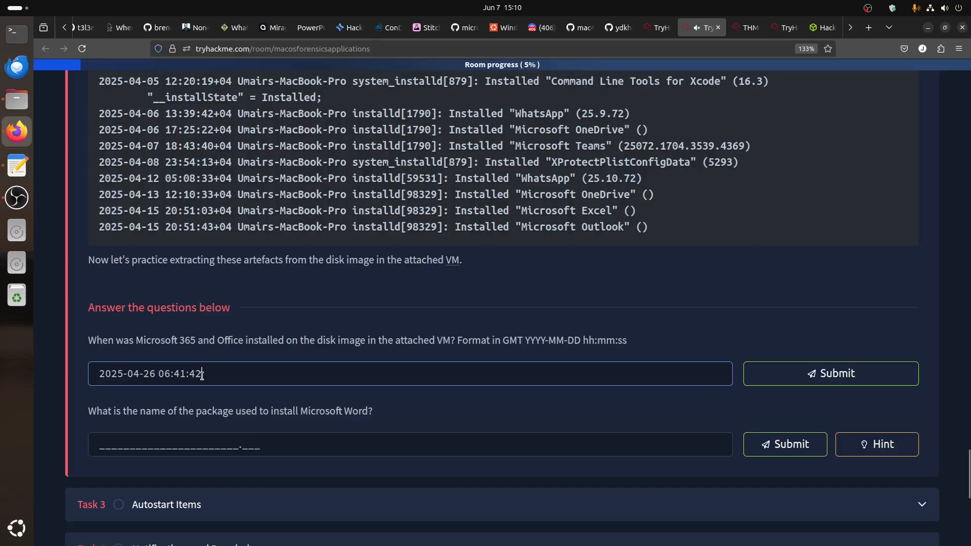
{"action": "key", "text": "BackSpace"}
{"action": "type", "text": "3"}
{"action": "key", "text": "BackSpace"}
{"action": "type", "text": "2"}
{"action": "left_click", "coordinate": [781, 372]}
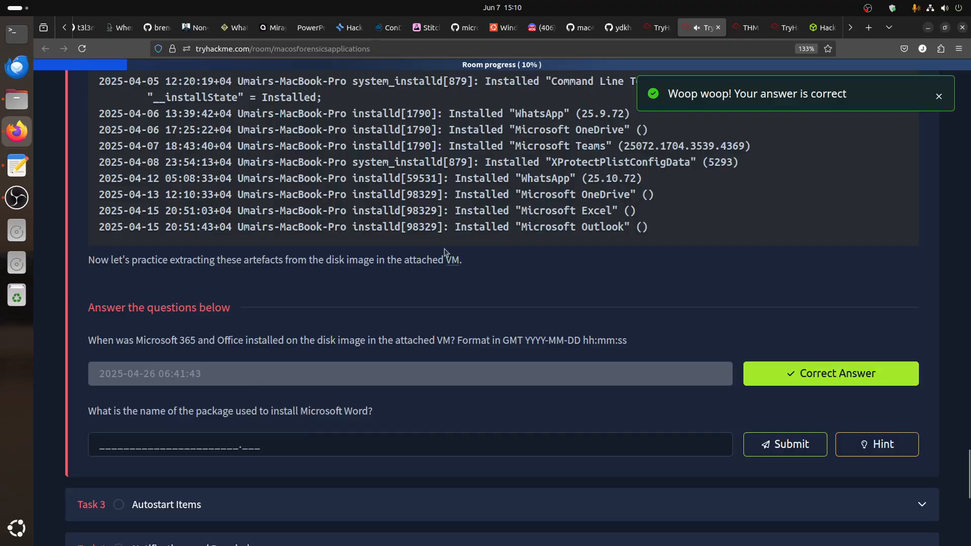
Highlight the Microsoft 365 entry's date and time in the install history output, and compare it with the install log results
{"action": "key", "text": "ctrl+Tab"}
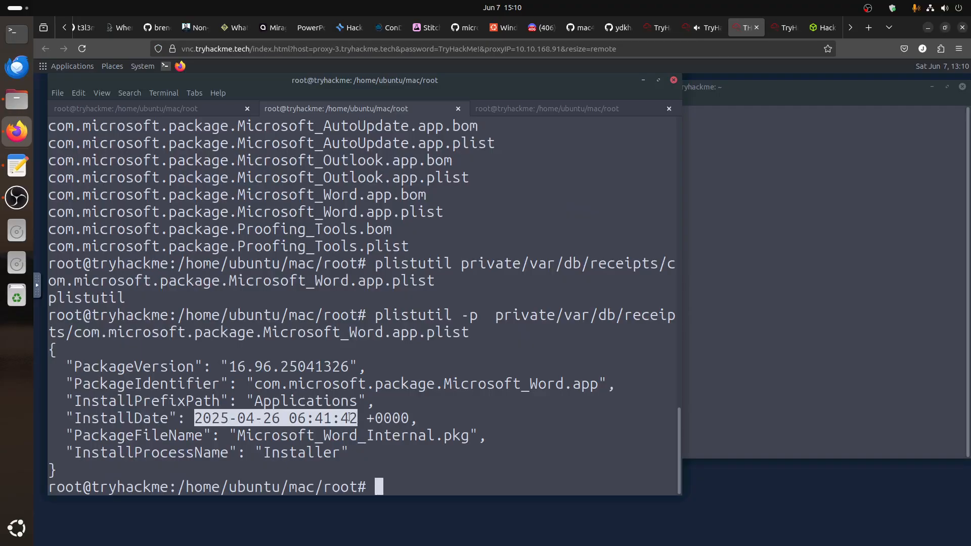
{"action": "left_click", "coordinate": [205, 113]}
{"action": "left_click_drag", "start_coordinate": [315, 229], "coordinate": [151, 228]}
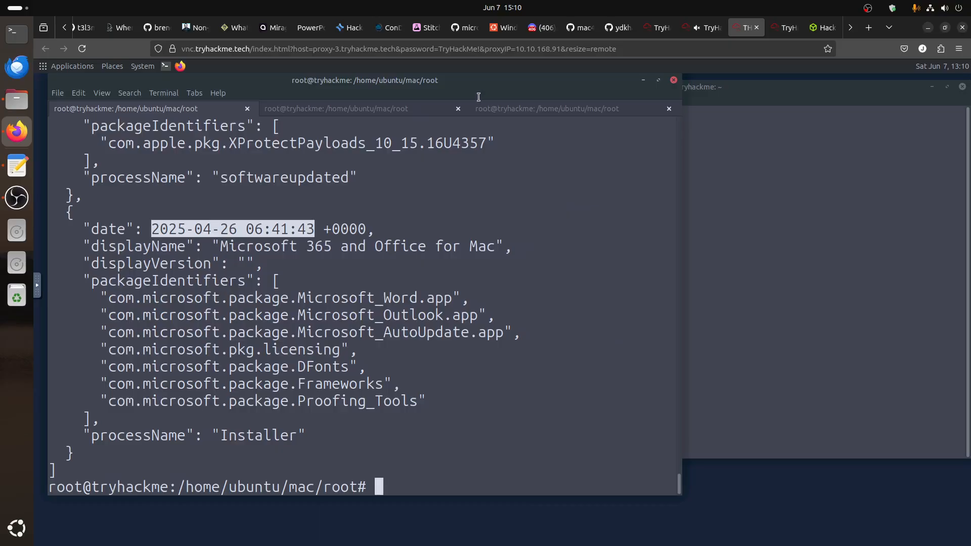
{"action": "left_click", "coordinate": [592, 106]}
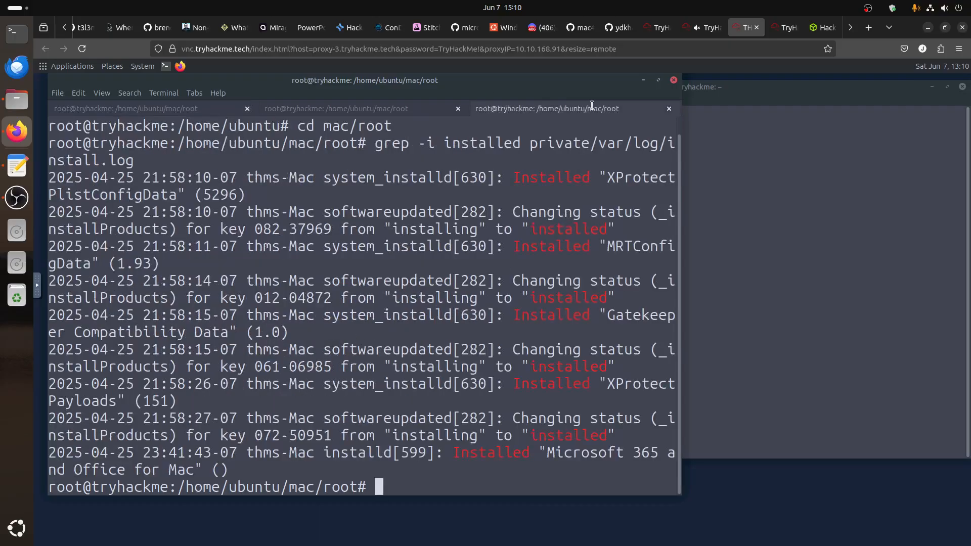
Check the question on the Word installation package, and copy the package file name from the Microsoft Word receipt
{"action": "left_click", "coordinate": [705, 29]}
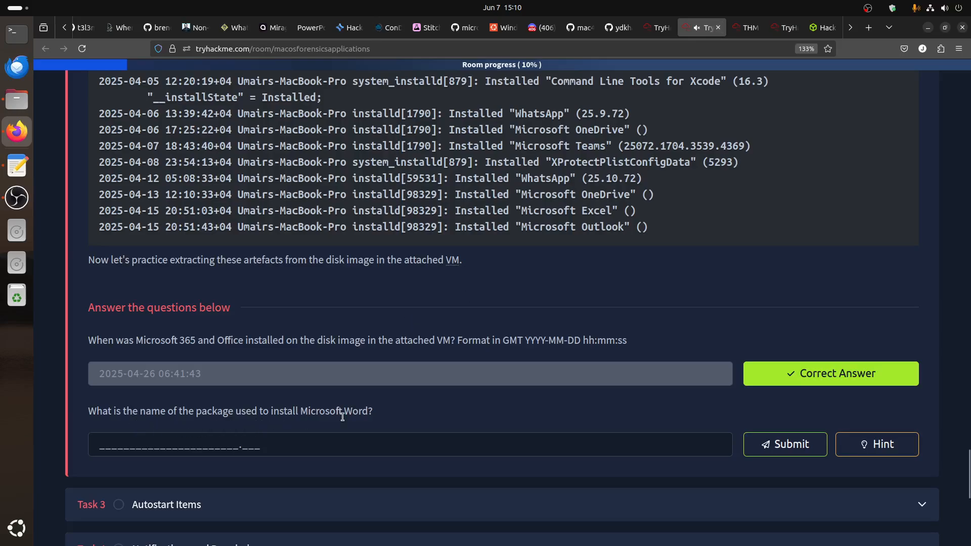
{"action": "left_click", "coordinate": [736, 33]}
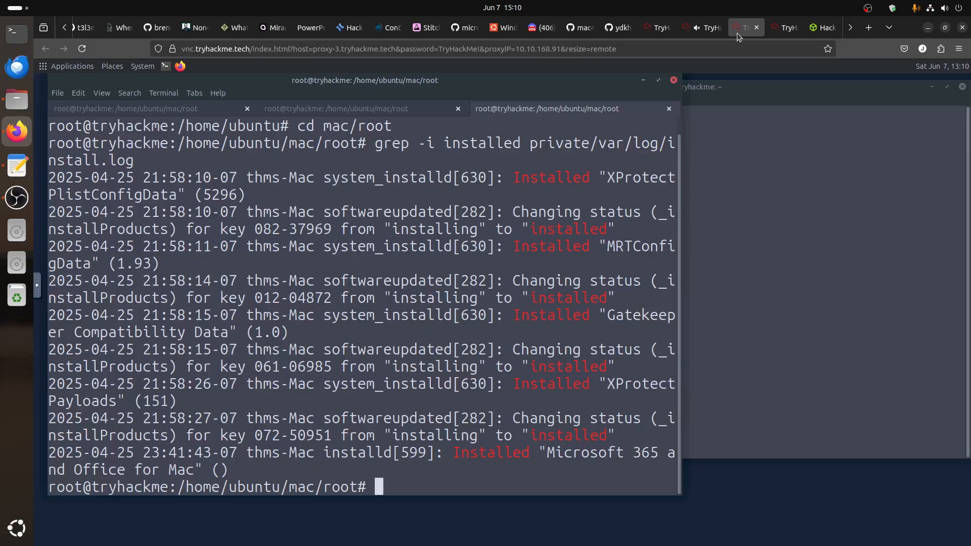
{"action": "left_click", "coordinate": [388, 113]}
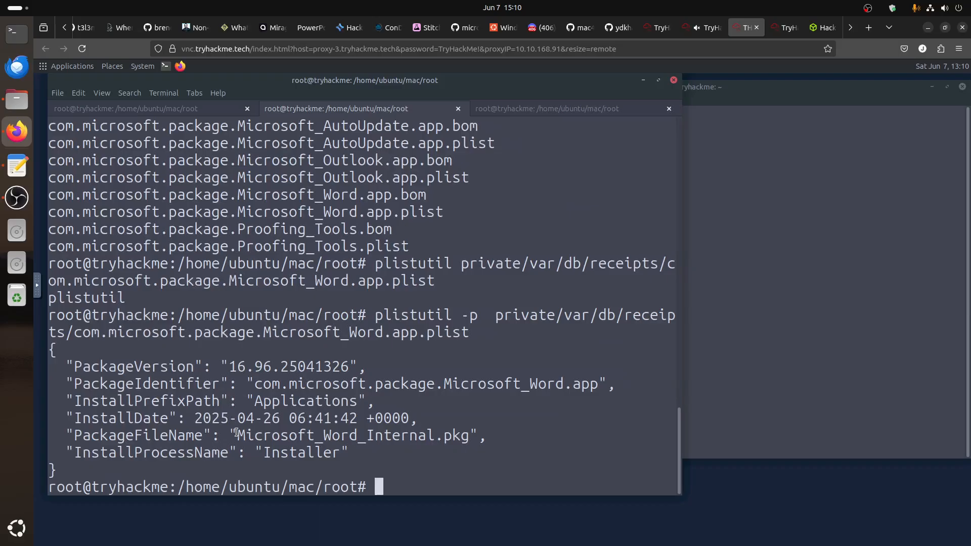
{"action": "left_click_drag", "start_coordinate": [238, 435], "coordinate": [466, 437]}
{"action": "right_click", "coordinate": [466, 437]}
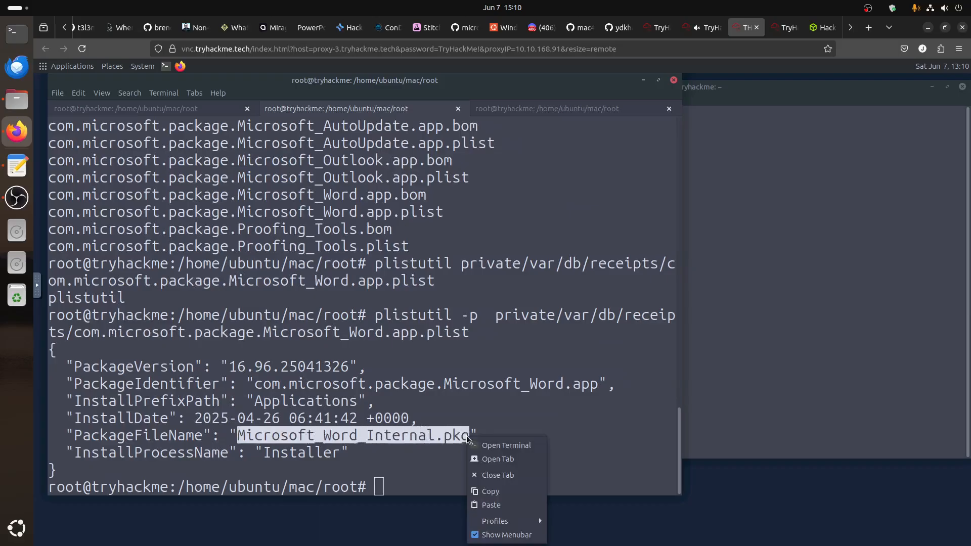
{"action": "left_click", "coordinate": [499, 492]}
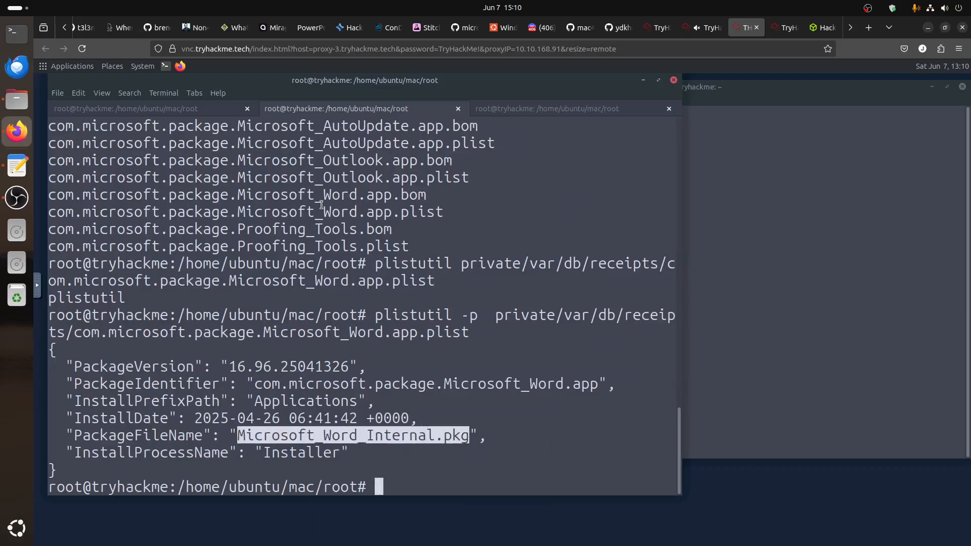
Submit the copied Microsoft_Word_Internal.pkg as the name of the package used to install Microsoft Word
{"action": "left_click", "coordinate": [202, 111]}
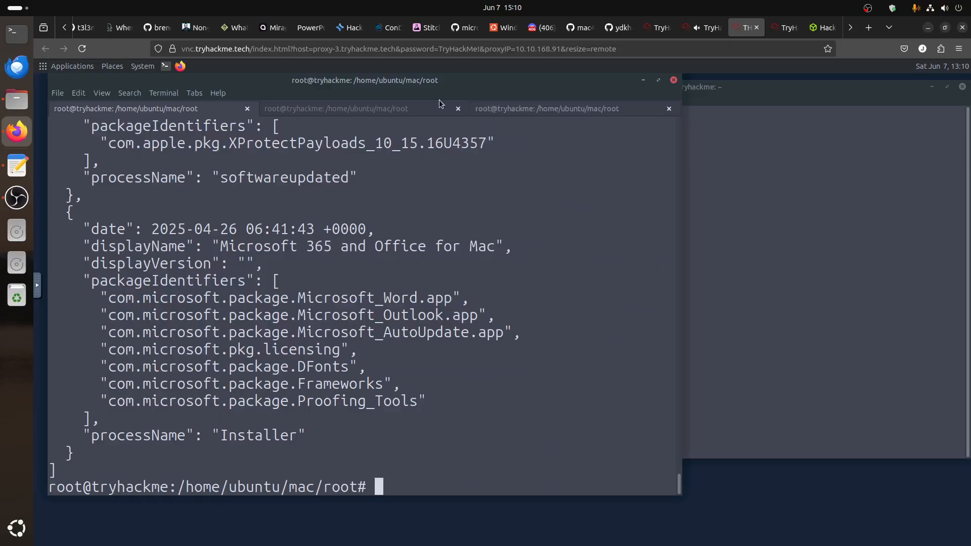
{"action": "left_click", "coordinate": [703, 27]}
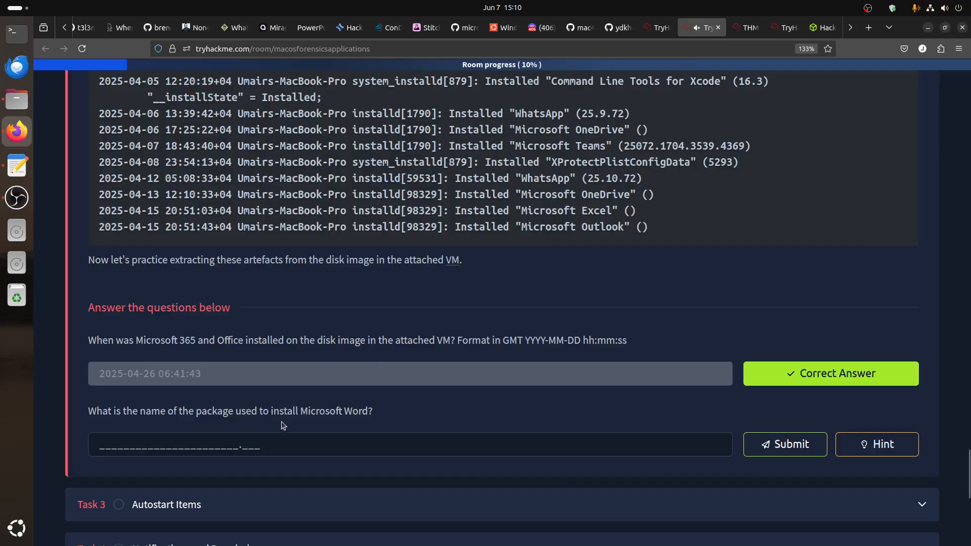
{"action": "left_click", "coordinate": [281, 445]}
{"action": "key", "text": "ctrl+v"}
{"action": "left_click", "coordinate": [788, 445]}
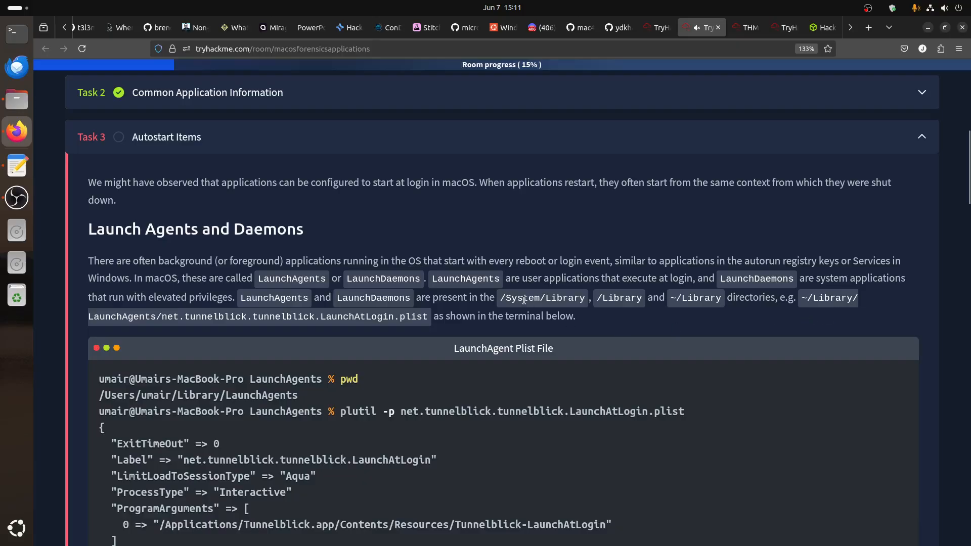
Return to the VM terminal and list the top-level directories of the mounted macOS disk image
{"action": "left_click", "coordinate": [746, 27]}
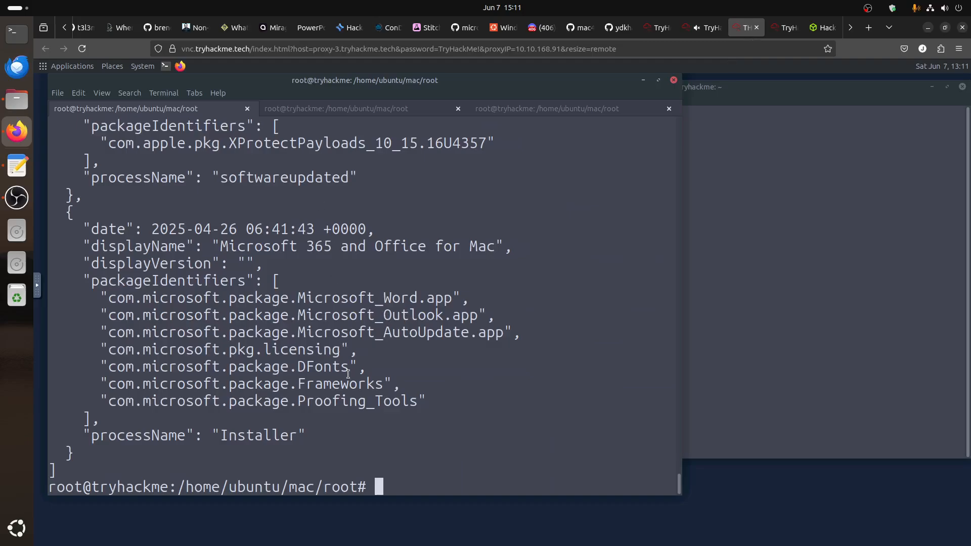
{"action": "type", "text": "ls"}
{"action": "key", "text": "Return"}
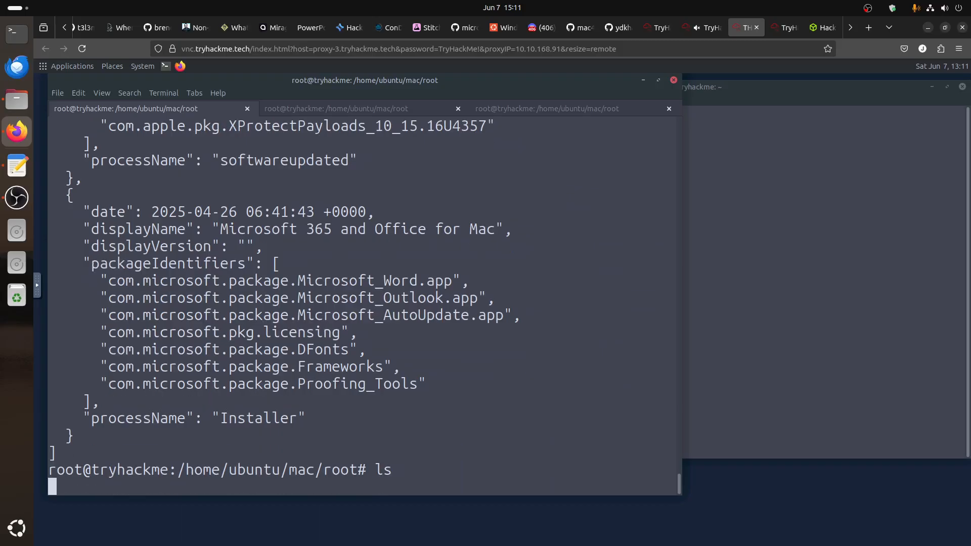
Show the subdirectories available under System/Library using path completion on an ls command
{"action": "type", "text": "ls Sy"}
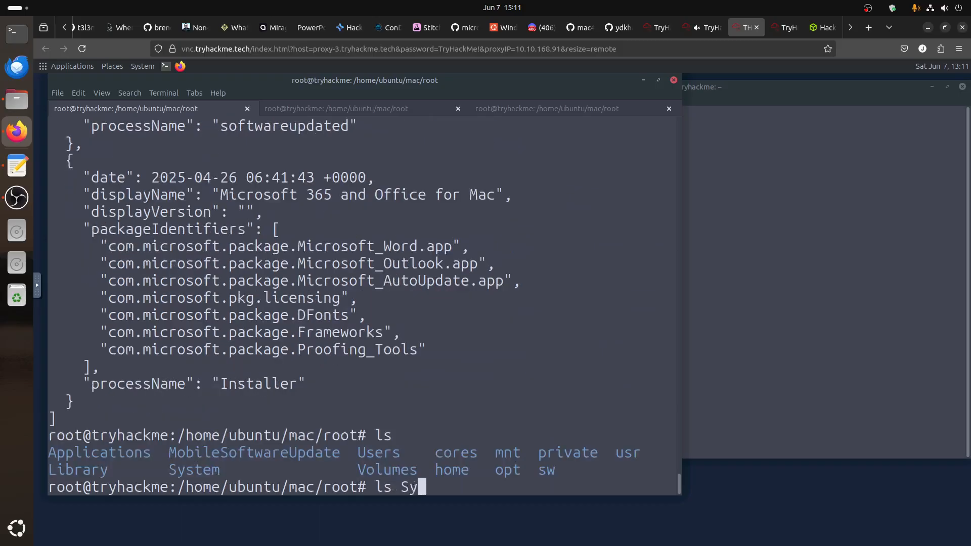
{"action": "key", "text": "Tab"}
{"action": "type", "text": "Li"}
{"action": "key", "text": "Tab"}
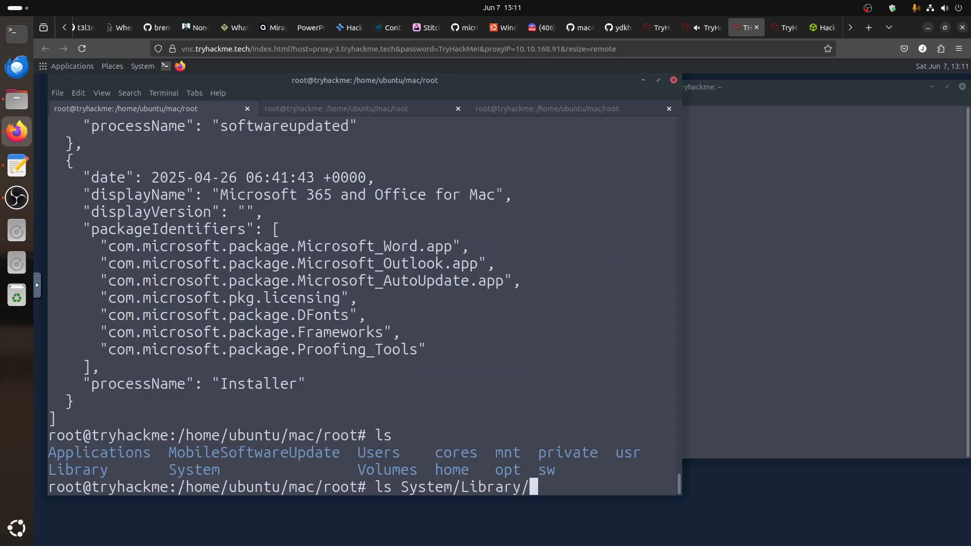
{"action": "key", "text": "Tab"}
{"action": "key", "text": "Tab"}
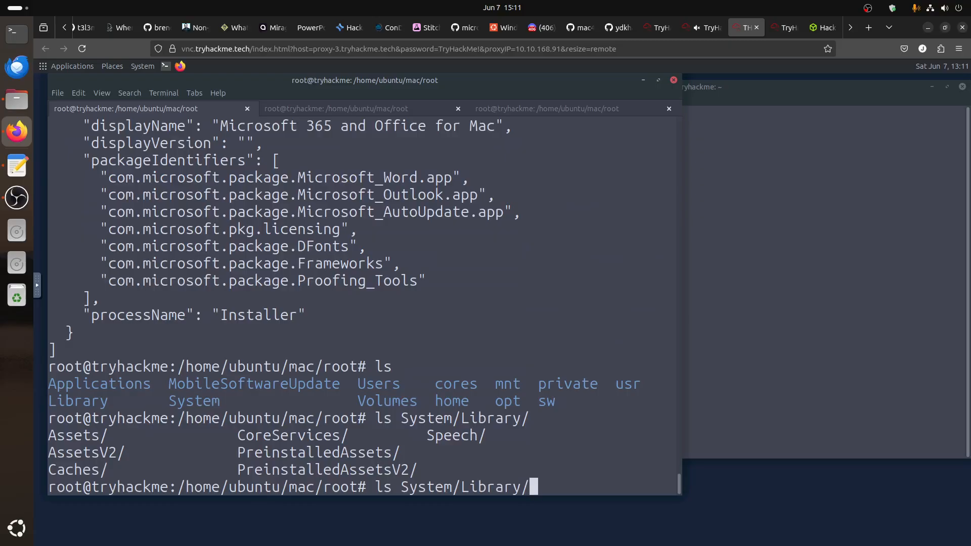
Recheck the launch item directories named in the Autostart Items task, and clear the System/Library path from the ls command
{"action": "left_click", "coordinate": [711, 29]}
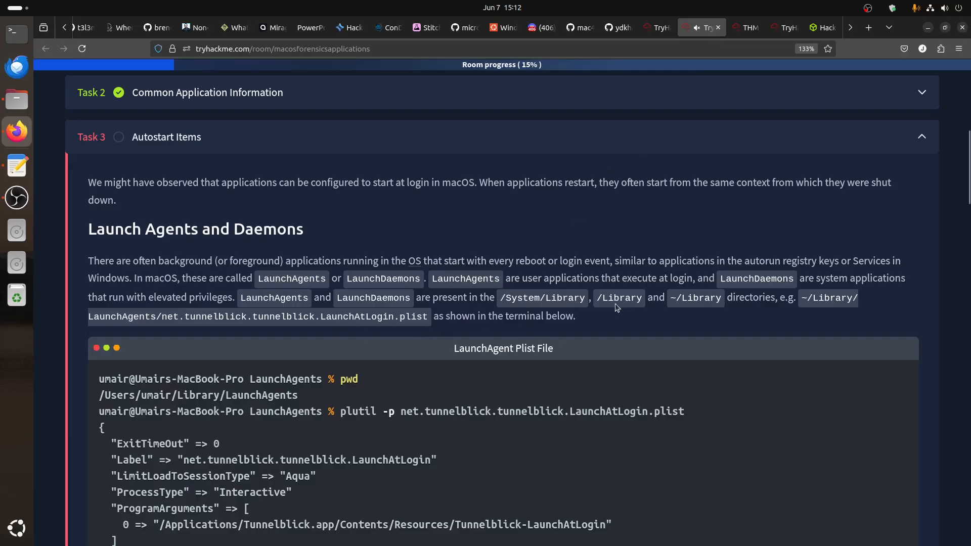
{"action": "left_click", "coordinate": [748, 28]}
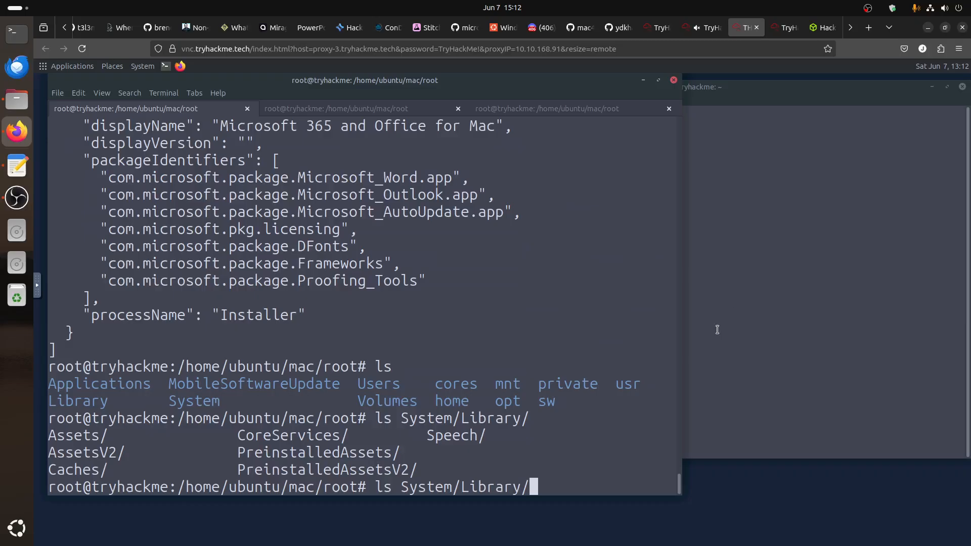
{"action": "key", "text": "BackSpace"}
{"action": "key", "text": "BackSpace"}
{"action": "key", "text": "BackSpace"}
{"action": "key", "text": "BackSpace"}
{"action": "key", "text": "BackSpace"}
{"action": "key", "text": "BackSpace"}
{"action": "key", "text": "BackSpace"}
{"action": "key", "text": "BackSpace"}
{"action": "key", "text": "BackSpace"}
{"action": "key", "text": "BackSpace"}
{"action": "key", "text": "BackSpace"}
{"action": "key", "text": "BackSpace"}
{"action": "key", "text": "BackSpace"}
{"action": "key", "text": "BackSpace"}
{"action": "key", "text": "BackSpace"}
{"action": "key", "text": "BackSpace"}
{"action": "key", "text": "BackSpace"}
{"action": "key", "text": "BackSpace"}
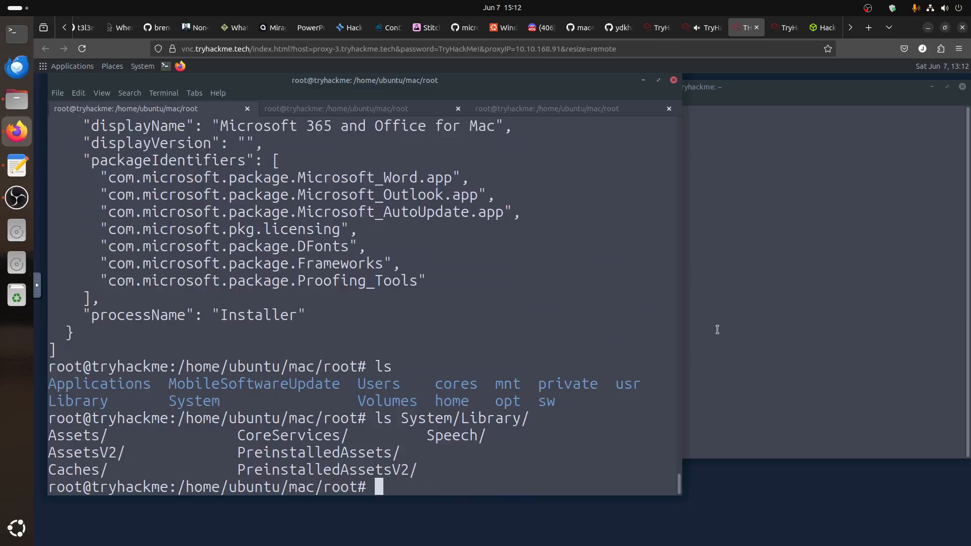
Look up the Library subdirectories starting with L, and list the contents of Library/LaunchDaemons
{"action": "type", "text": "LI"}
{"action": "key", "text": "BackSpace"}
{"action": "type", "text": "i"}
{"action": "key", "text": "Tab"}
{"action": "type", "text": "L"}
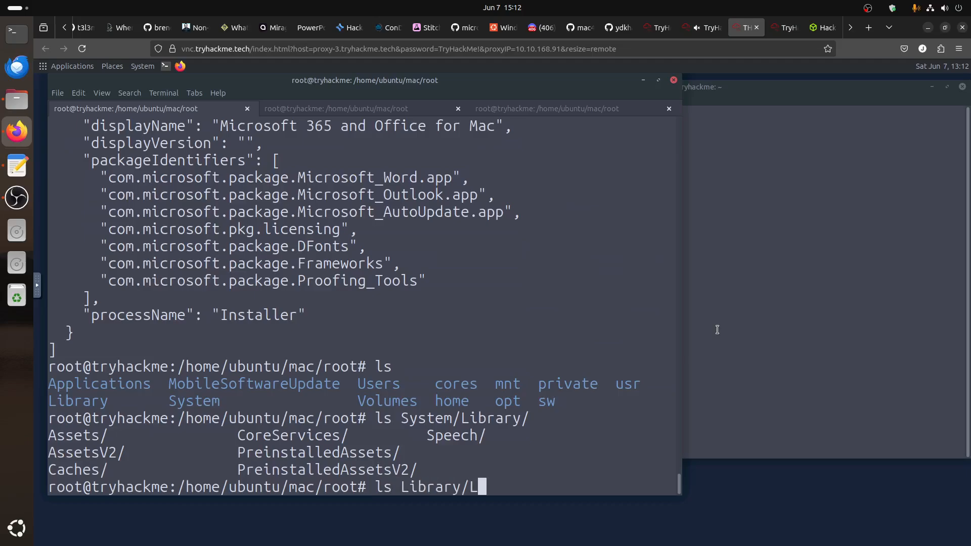
{"action": "key", "text": "Tab"}
{"action": "key", "text": "Tab"}
{"action": "key", "text": "Tab"}
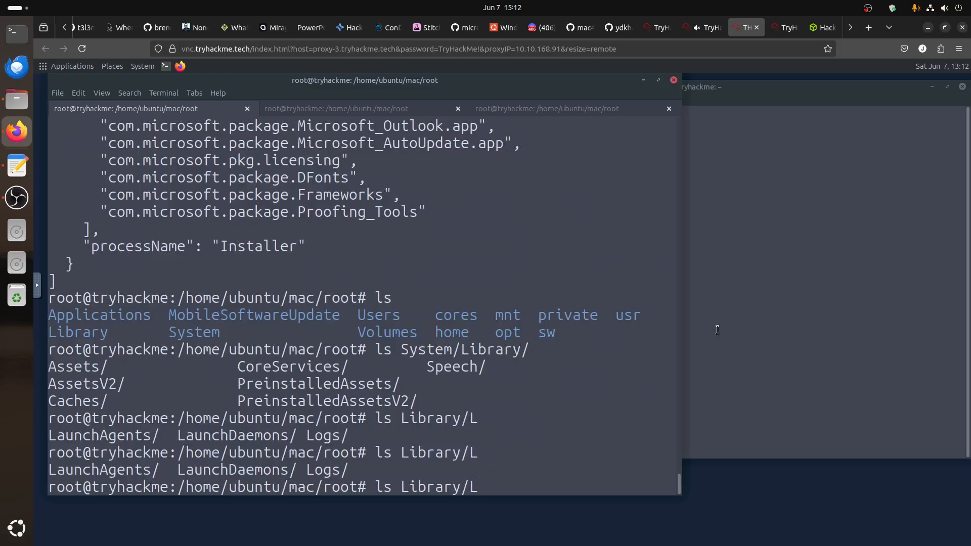
{"action": "type", "text": "aunchD"}
{"action": "key", "text": "Tab"}
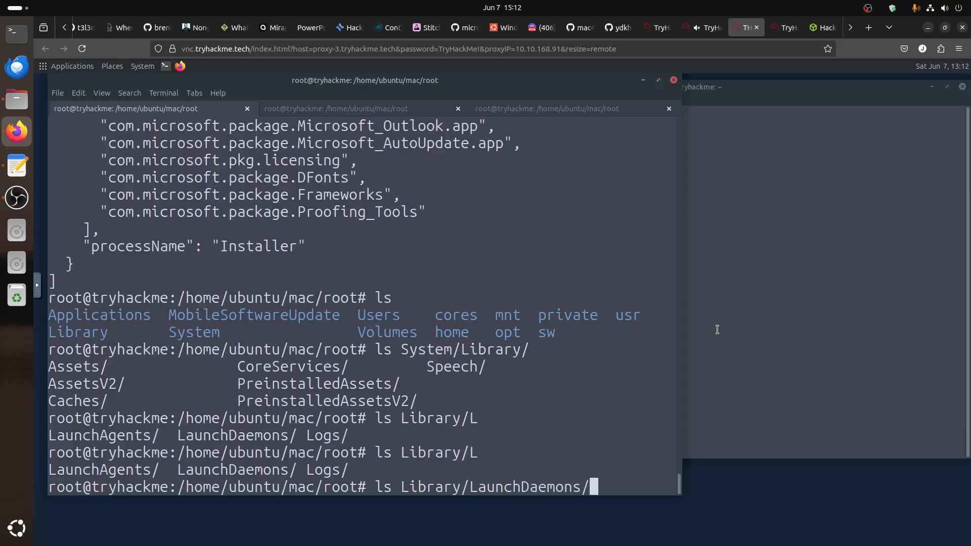
{"action": "key", "text": "Return"}
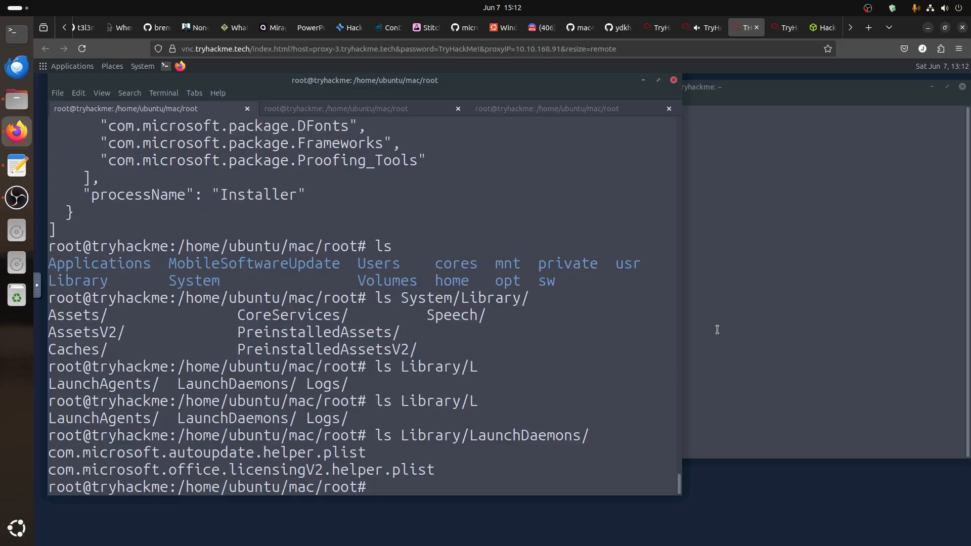
Reuse the previous ls command to list the contents of Library/LaunchAgents
{"action": "key", "text": "Up"}
{"action": "key", "text": "BackSpace"}
{"action": "key", "text": "BackSpace"}
{"action": "key", "text": "BackSpace"}
{"action": "key", "text": "BackSpace"}
{"action": "key", "text": "BackSpace"}
{"action": "key", "text": "BackSpace"}
{"action": "key", "text": "BackSpace"}
{"action": "key", "text": "BackSpace"}
{"action": "key", "text": "BackSpace"}
{"action": "key", "text": "BackSpace"}
{"action": "key", "text": "BackSpace"}
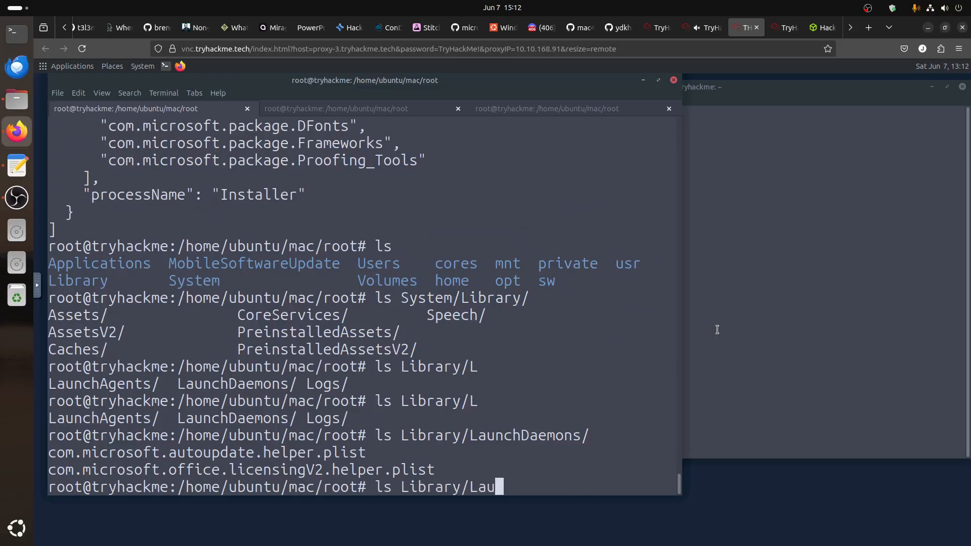
{"action": "type", "text": "nch"}
{"action": "type", "text": "A"}
{"action": "key", "text": "Tab"}
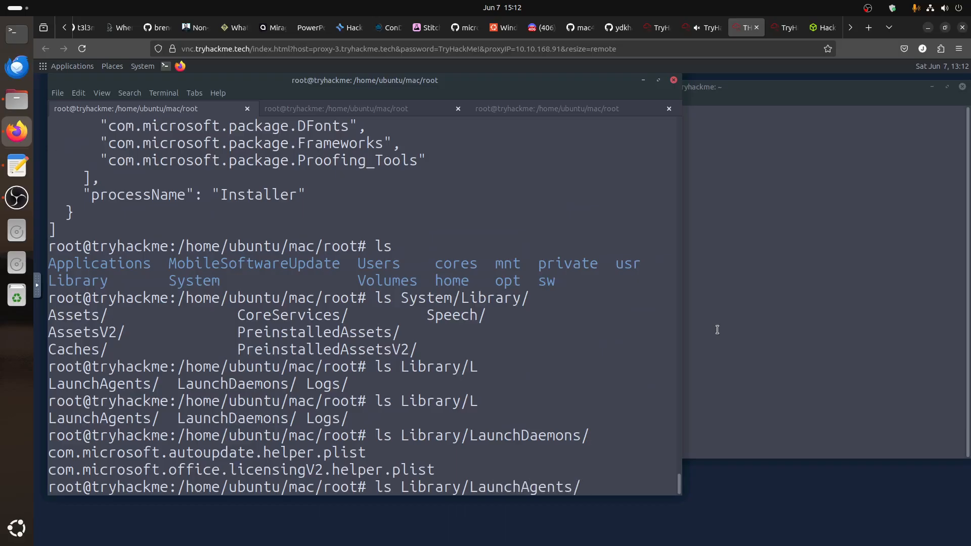
{"action": "key", "text": "Return"}
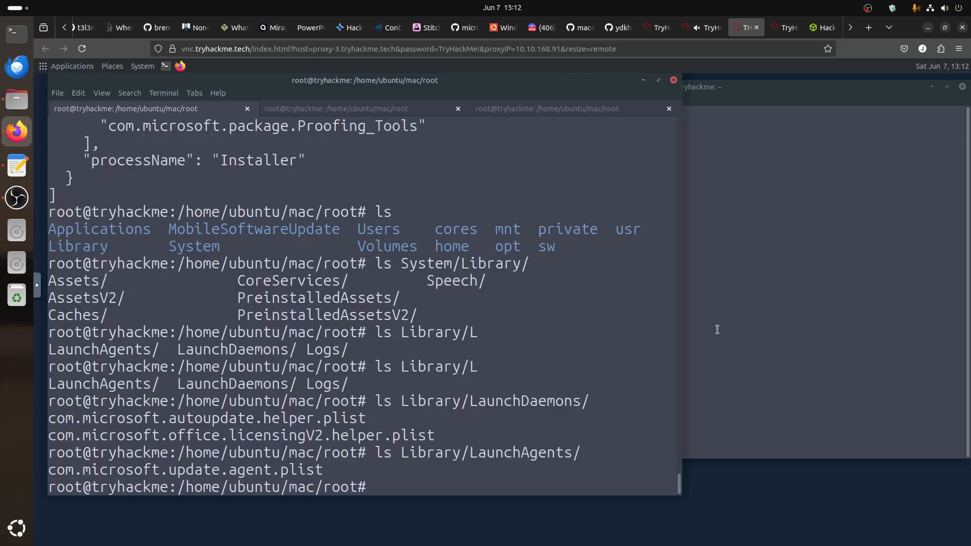
Check the ~/Library location in the Autostart Items text, and return to the VM terminal
{"action": "left_click", "coordinate": [698, 28]}
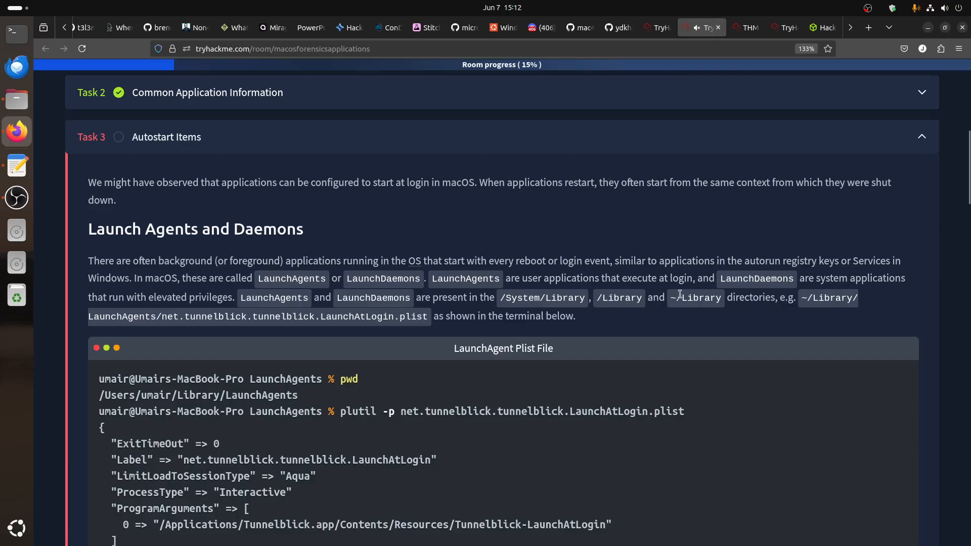
{"action": "mouse_move", "coordinate": [659, 297]}
{"action": "left_mouse_down"}
{"action": "mouse_move", "coordinate": [725, 306]}
{"action": "mouse_move", "coordinate": [669, 298]}
{"action": "left_mouse_up"}
{"action": "left_click", "coordinate": [753, 31]}
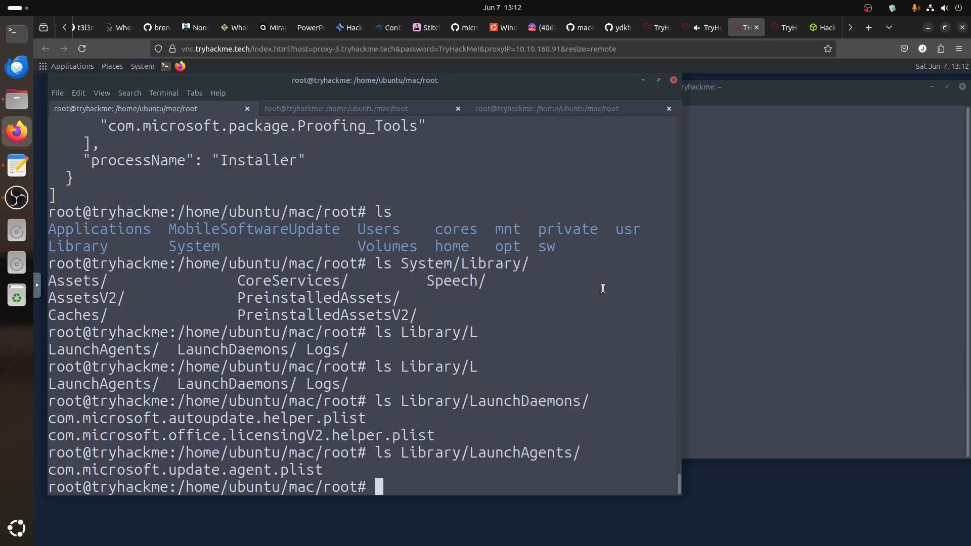
Look up the subdirectories starting with L in the non-shared user's Library folder under Users
{"action": "type", "text": "ls U"}
{"action": "key", "text": "Tab"}
{"action": "key", "text": "Tab"}
{"action": "key", "text": "Tab"}
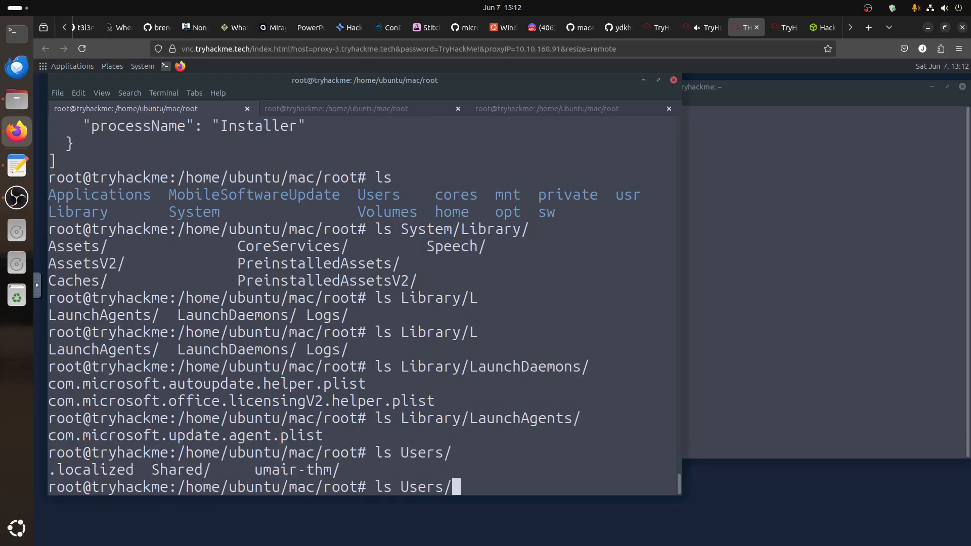
{"action": "type", "text": "u"}
{"action": "key", "text": "Tab"}
{"action": "type", "text": "L"}
{"action": "key", "text": "Tab"}
{"action": "type", "text": "L"}
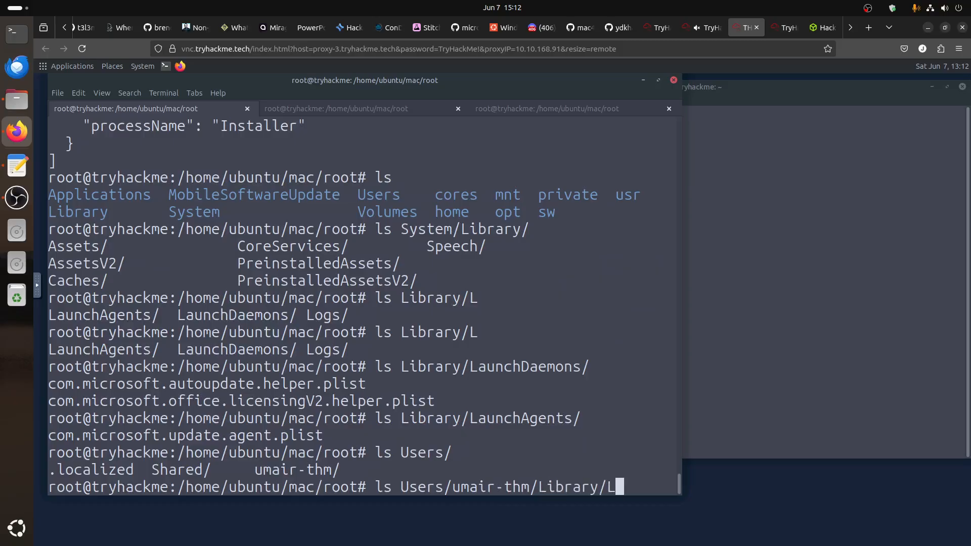
{"action": "key", "text": "Tab"}
{"action": "key", "text": "Tab"}
{"action": "key", "text": "Tab"}
{"action": "key", "text": "Tab"}
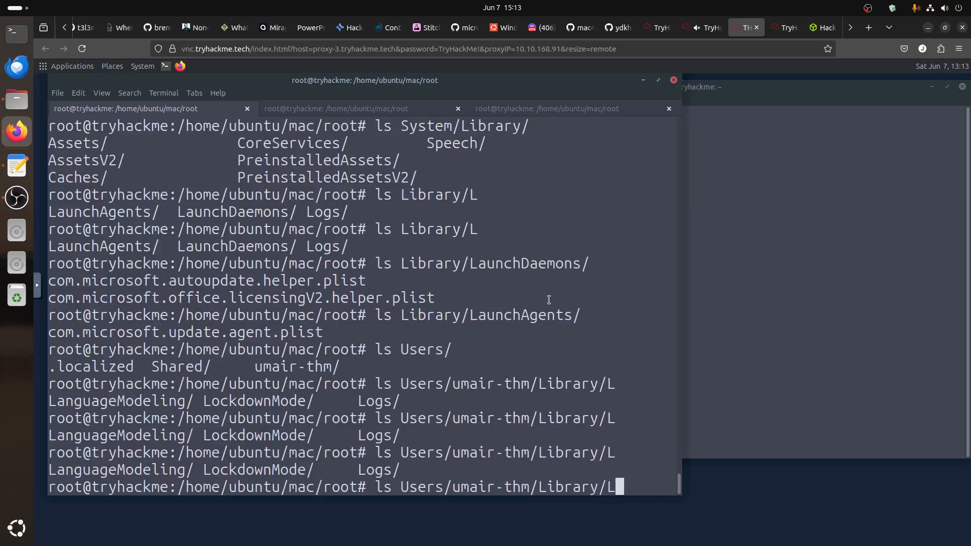
Check the user-level LaunchAgents example path and its plist output in the Autostart Items task
{"action": "left_click", "coordinate": [709, 29]}
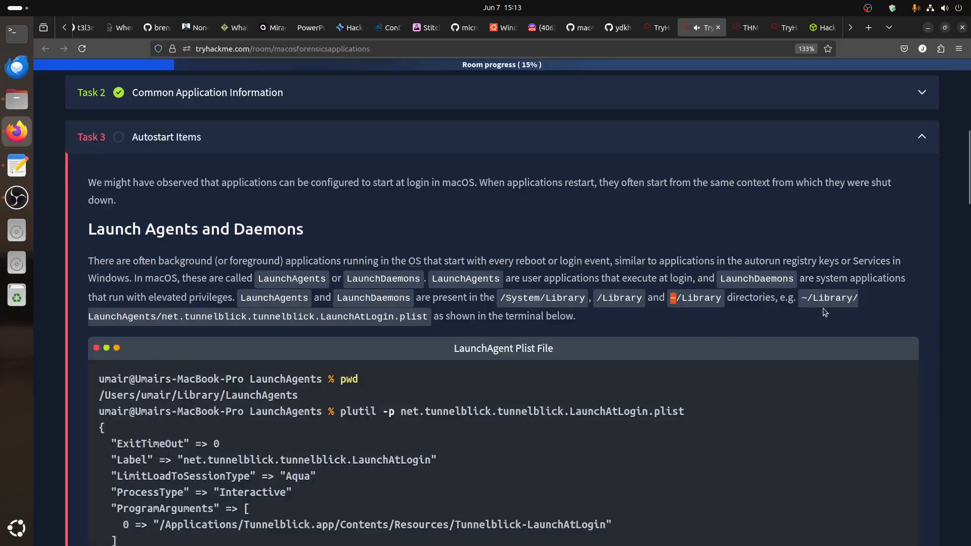
{"action": "left_click_drag", "start_coordinate": [100, 318], "coordinate": [296, 332]}
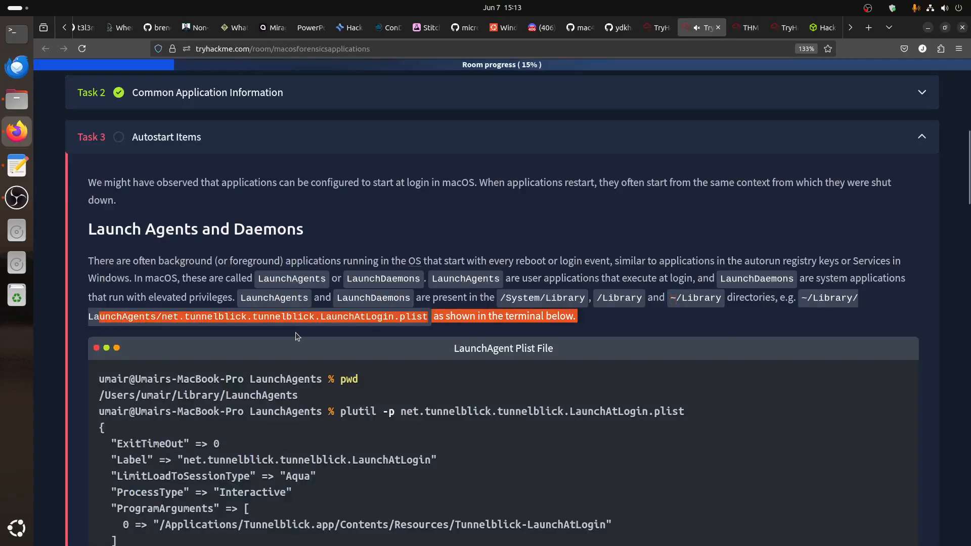
{"action": "left_click", "coordinate": [330, 323]}
{"action": "scroll", "coordinate": [332, 323], "scroll_direction": "down", "scroll_amount": 5}
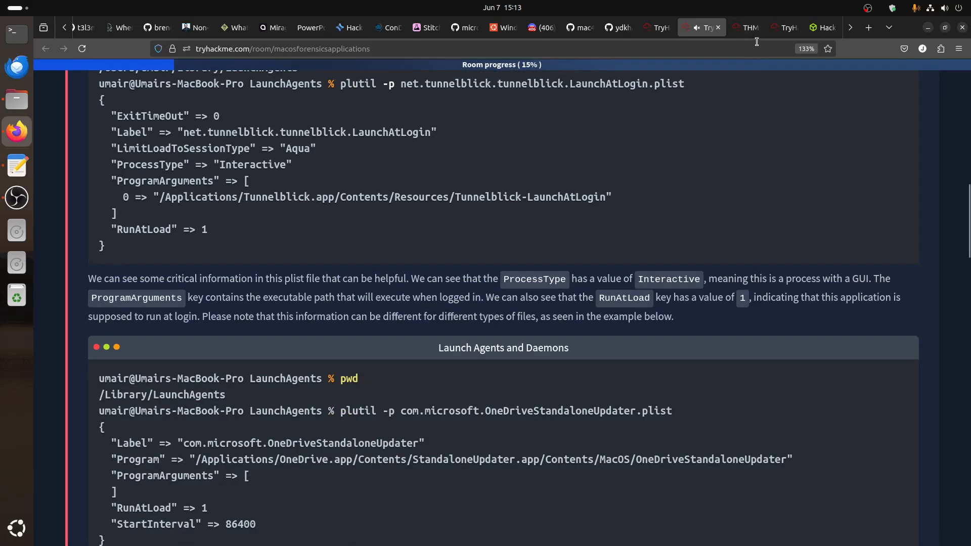
Return to the VM terminal and discard the unfinished ls command for the user's Library folder
{"action": "left_click", "coordinate": [748, 28]}
{"action": "key", "text": "BackSpace"}
{"action": "key", "text": "BackSpace"}
{"action": "key", "text": "BackSpace"}
{"action": "key", "text": "BackSpace"}
{"action": "key", "text": "BackSpace"}
{"action": "key", "text": "BackSpace"}
{"action": "key", "text": "BackSpace"}
{"action": "key", "text": "BackSpace"}
{"action": "key", "text": "BackSpace"}
{"action": "key", "text": "BackSpace"}
{"action": "key", "text": "BackSpace"}
{"action": "key", "text": "BackSpace"}
{"action": "key", "text": "BackSpace"}
{"action": "key", "text": "BackSpace"}
{"action": "key", "text": "BackSpace"}
{"action": "key", "text": "BackSpace"}
{"action": "key", "text": "BackSpace"}
{"action": "key", "text": "BackSpace"}
{"action": "key", "text": "BackSpace"}
{"action": "key", "text": "BackSpace"}
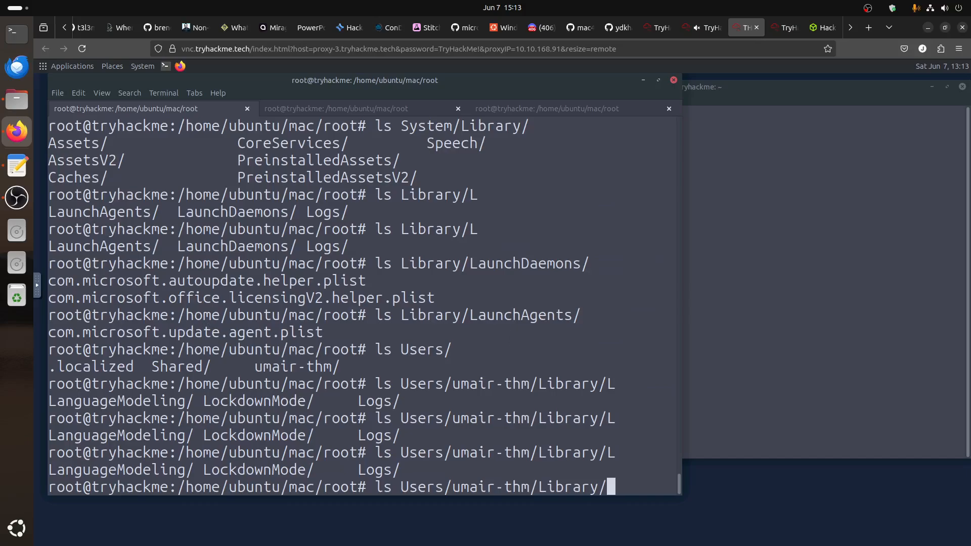
{"action": "key", "text": "BackSpace"}
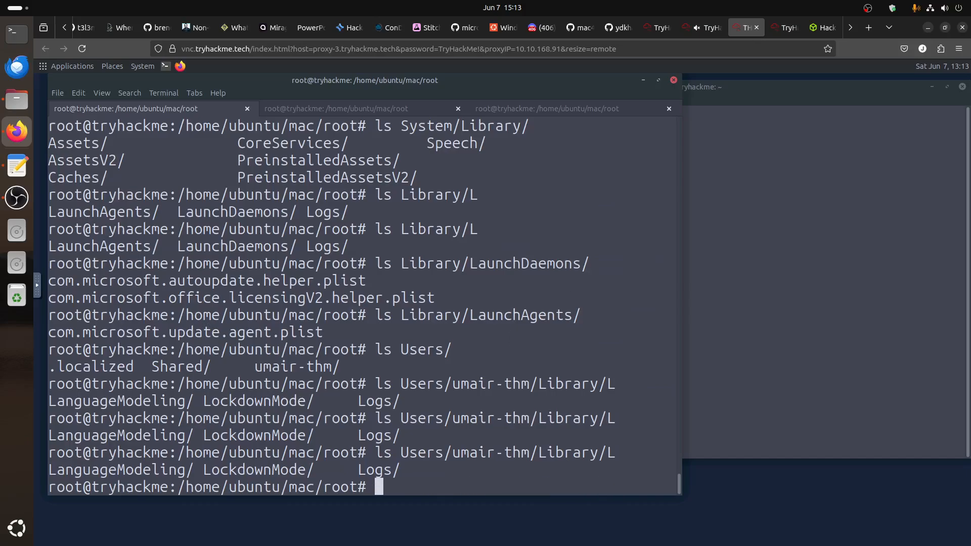
Clear the terminal screen and begin a plistutil -p command
{"action": "type", "text": "clear"}
{"action": "key", "text": "Return"}
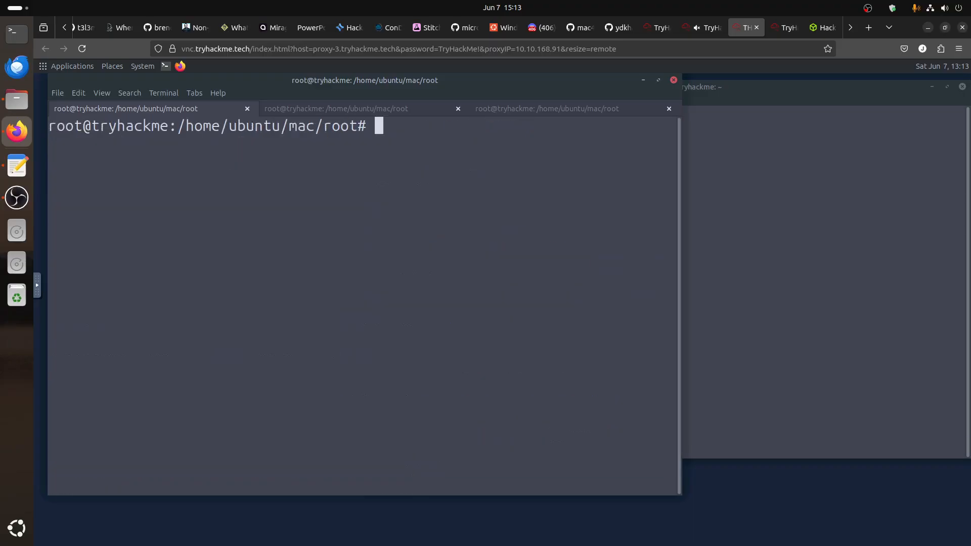
{"action": "type", "text": "pli"}
{"action": "key", "text": "Tab"}
{"action": "type", "text": "-p "}
{"action": "type", "text": "S"}
{"action": "key", "text": "Tab"}
{"action": "type", "text": "L"}
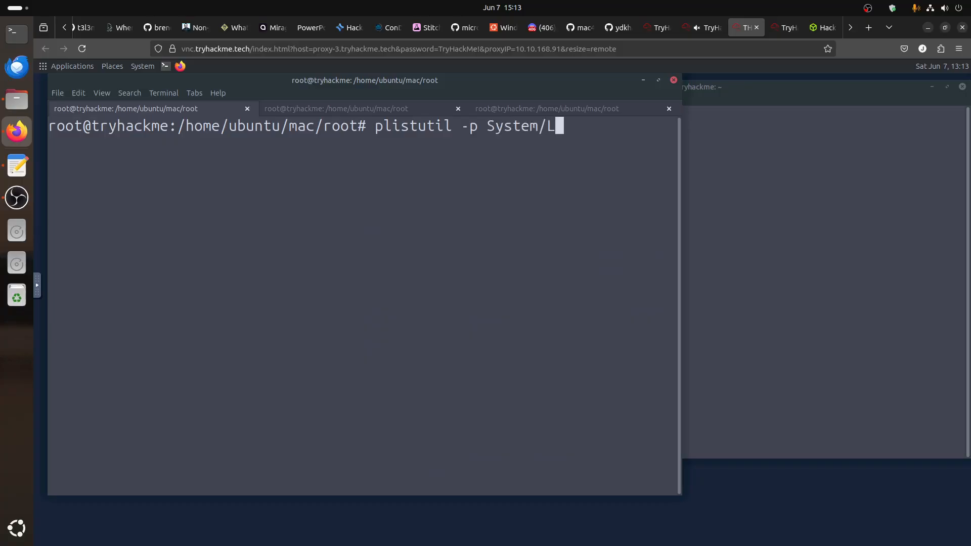
{"action": "key", "text": "Tab"}
{"action": "type", "text": "Lau"}
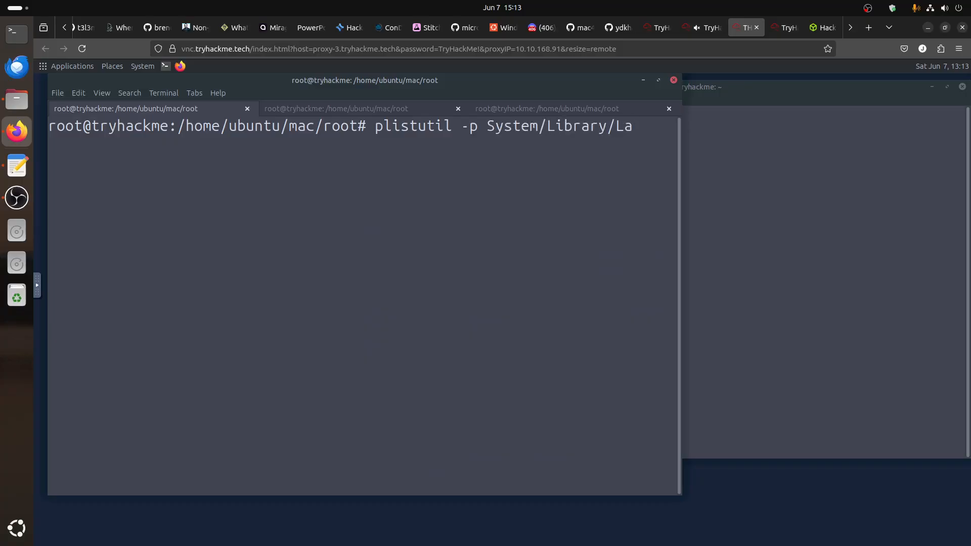
{"action": "key", "text": "BackSpace"}
{"action": "key", "text": "BackSpace"}
{"action": "key", "text": "BackSpace"}
{"action": "key", "text": "BackSpace"}
{"action": "key", "text": "BackSpace"}
{"action": "key", "text": "BackSpace"}
{"action": "key", "text": "BackSpace"}
{"action": "key", "text": "BackSpace"}
{"action": "key", "text": "BackSpace"}
{"action": "key", "text": "BackSpace"}
{"action": "key", "text": "BackSpace"}
{"action": "key", "text": "BackSpace"}
{"action": "key", "text": "BackSpace"}
{"action": "key", "text": "BackSpace"}
{"action": "key", "text": "BackSpace"}
{"action": "key", "text": "BackSpace"}
{"action": "key", "text": "BackSpace"}
{"action": "key", "text": "BackSpace"}
{"action": "key", "text": "BackSpace"}
Print the contents of Library/LaunchAgents/com.microsoft.update.agent.plist with plistutil -p
{"action": "type", "text": "Li"}
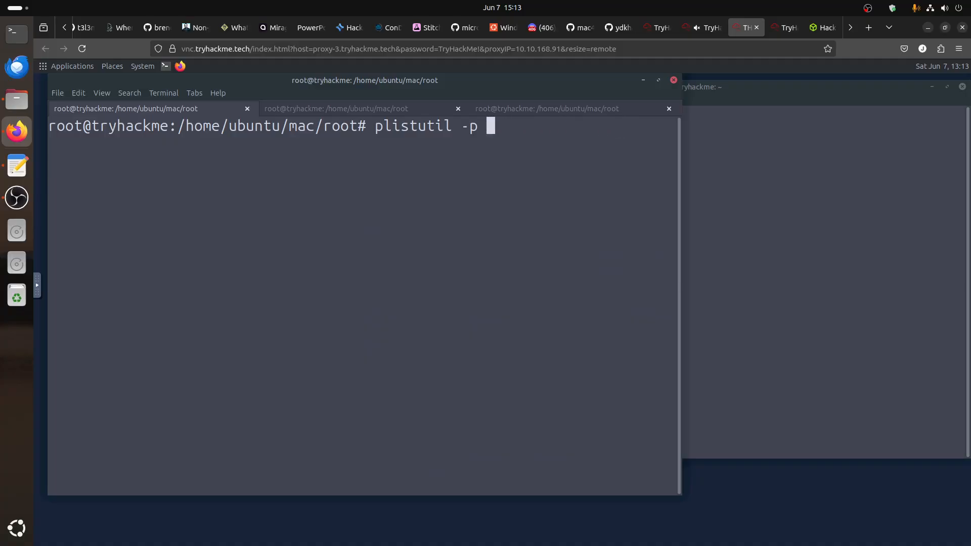
{"action": "key", "text": "Tab"}
{"action": "type", "text": "Launch"}
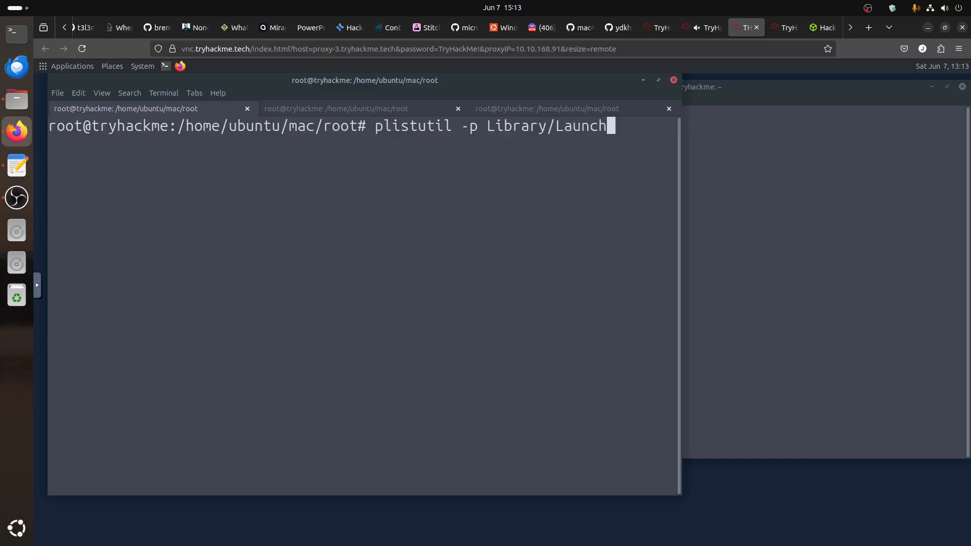
{"action": "key", "text": "Tab"}
{"action": "key", "text": "Tab"}
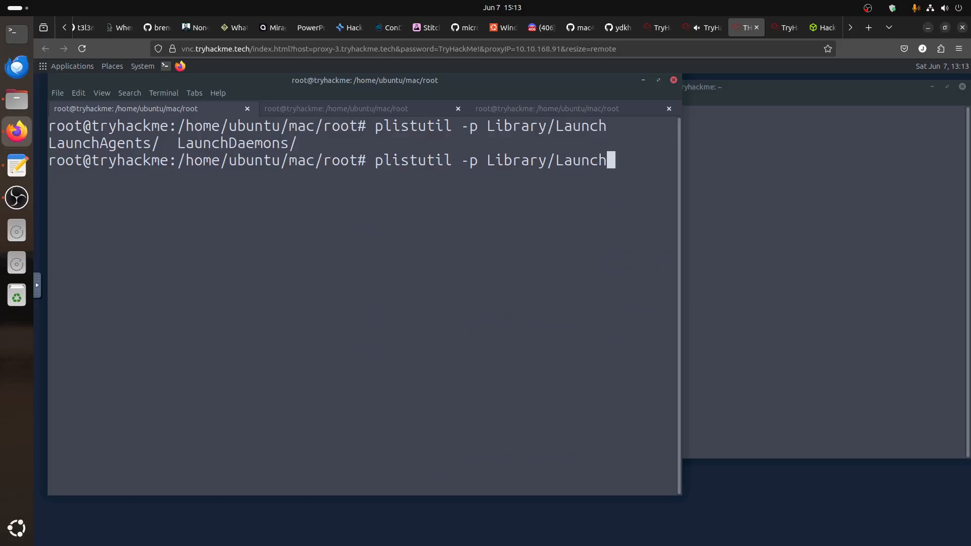
{"action": "type", "text": "A"}
{"action": "key", "text": "Tab"}
{"action": "key", "text": "Tab"}
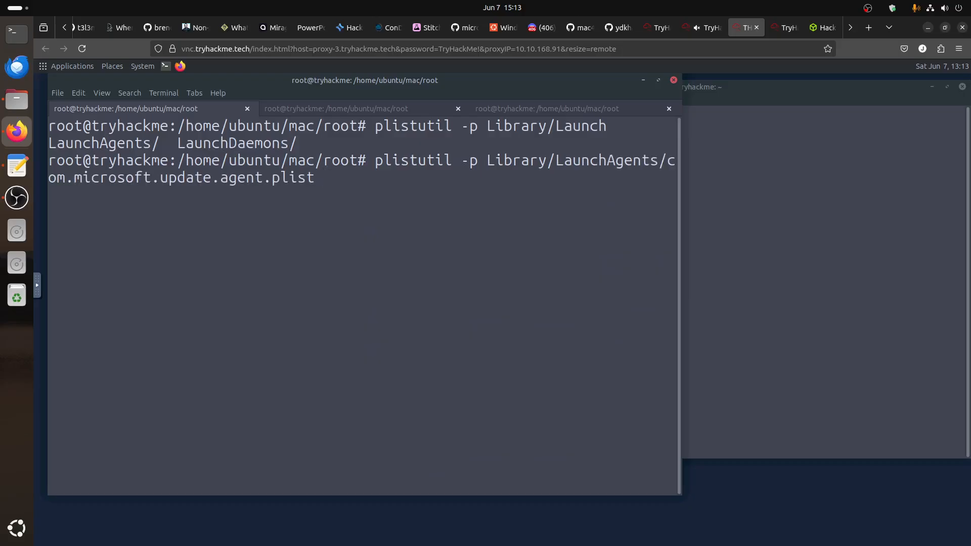
{"action": "key", "text": "Return"}
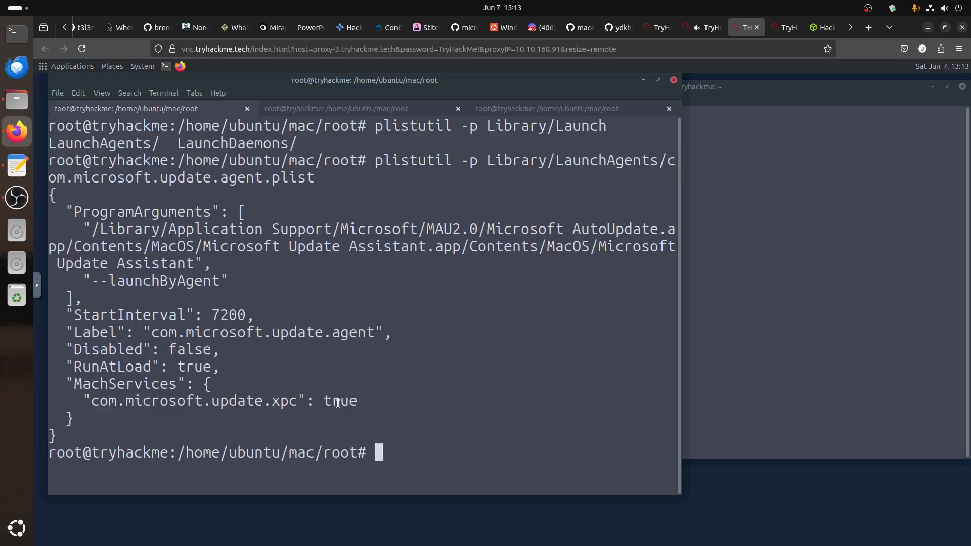
Reuse the plistutil -p command to print Library/LaunchDaemons/com.microsoft.autoupdate.helper.plist
{"action": "key", "text": "Up"}
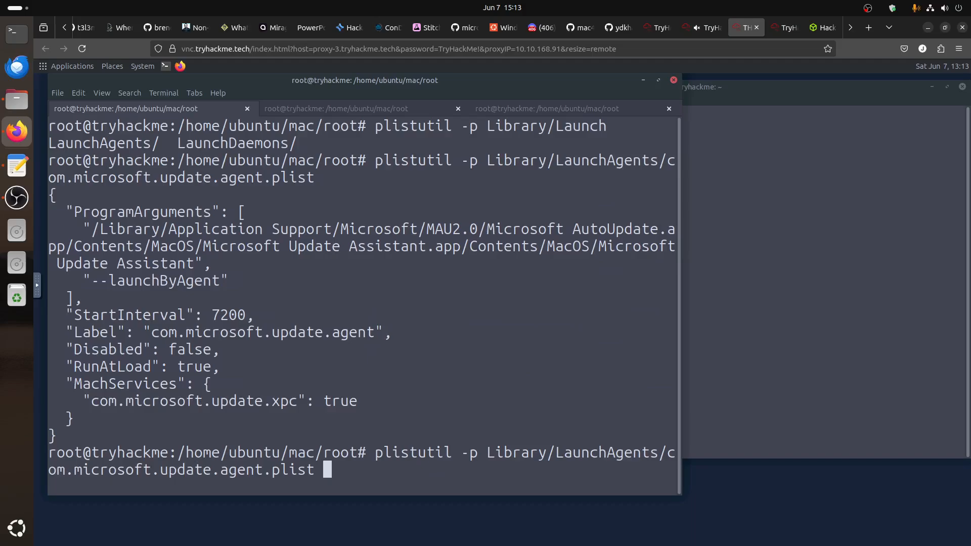
{"action": "key", "text": "BackSpace"}
{"action": "key", "text": "BackSpace"}
{"action": "key", "text": "BackSpace"}
{"action": "key", "text": "BackSpace"}
{"action": "key", "text": "BackSpace"}
{"action": "key", "text": "BackSpace"}
{"action": "key", "text": "BackSpace"}
{"action": "key", "text": "BackSpace"}
{"action": "key", "text": "BackSpace"}
{"action": "key", "text": "BackSpace"}
{"action": "key", "text": "BackSpace"}
{"action": "key", "text": "BackSpace"}
{"action": "key", "text": "BackSpace"}
{"action": "key", "text": "BackSpace"}
{"action": "key", "text": "BackSpace"}
{"action": "key", "text": "BackSpace"}
{"action": "key", "text": "BackSpace"}
{"action": "key", "text": "BackSpace"}
{"action": "key", "text": "BackSpace"}
{"action": "key", "text": "BackSpace"}
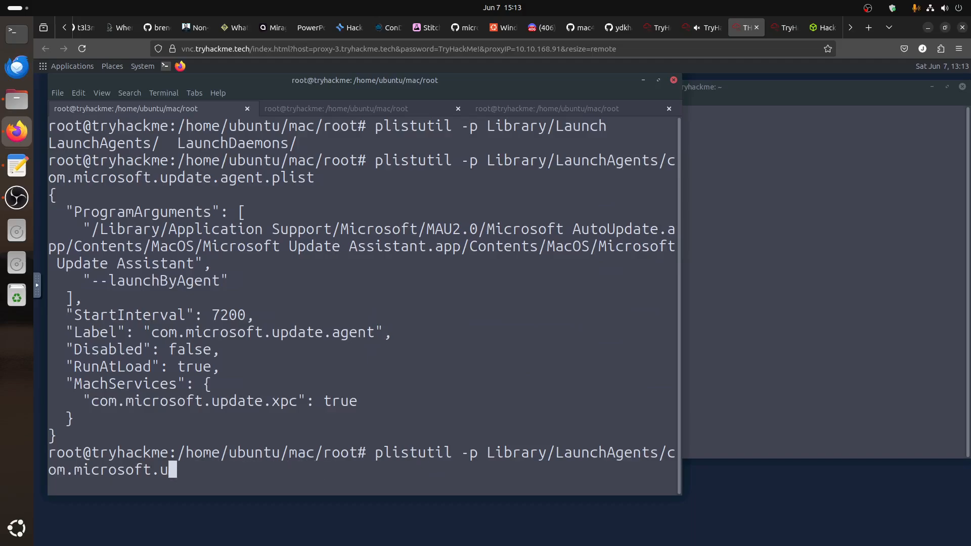
{"action": "key", "text": "BackSpace"}
{"action": "key", "text": "BackSpace"}
{"action": "key", "text": "BackSpace"}
{"action": "key", "text": "BackSpace"}
{"action": "key", "text": "BackSpace"}
{"action": "key", "text": "BackSpace"}
{"action": "key", "text": "BackSpace"}
{"action": "key", "text": "BackSpace"}
{"action": "key", "text": "BackSpace"}
{"action": "key", "text": "BackSpace"}
{"action": "key", "text": "BackSpace"}
{"action": "key", "text": "BackSpace"}
{"action": "key", "text": "BackSpace"}
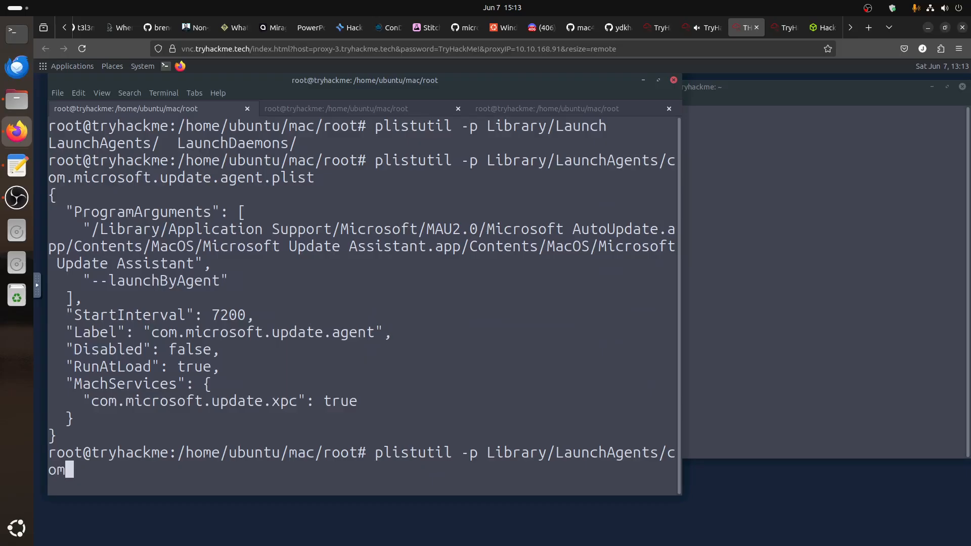
{"action": "key", "text": "BackSpace"}
{"action": "key", "text": "BackSpace"}
{"action": "key", "text": "BackSpace"}
{"action": "key", "text": "BackSpace"}
{"action": "key", "text": "BackSpace"}
{"action": "key", "text": "BackSpace"}
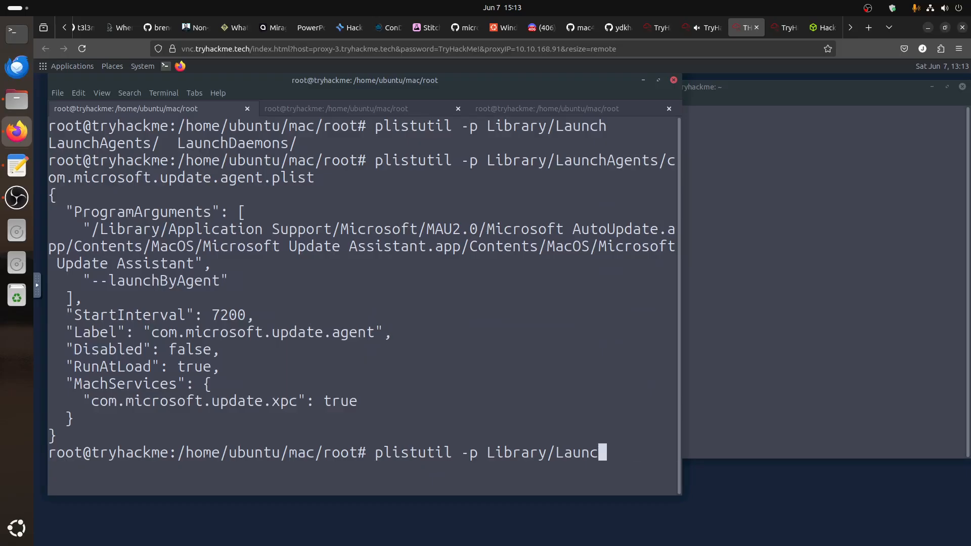
{"action": "type", "text": "D"}
{"action": "key", "text": "Tab"}
{"action": "key", "text": "Tab"}
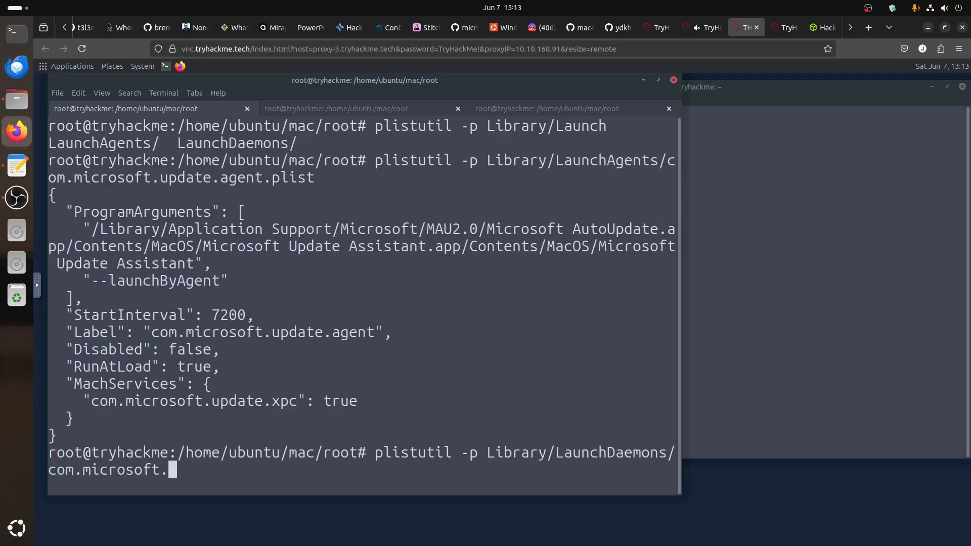
{"action": "key", "text": "Tab"}
{"action": "key", "text": "Tab"}
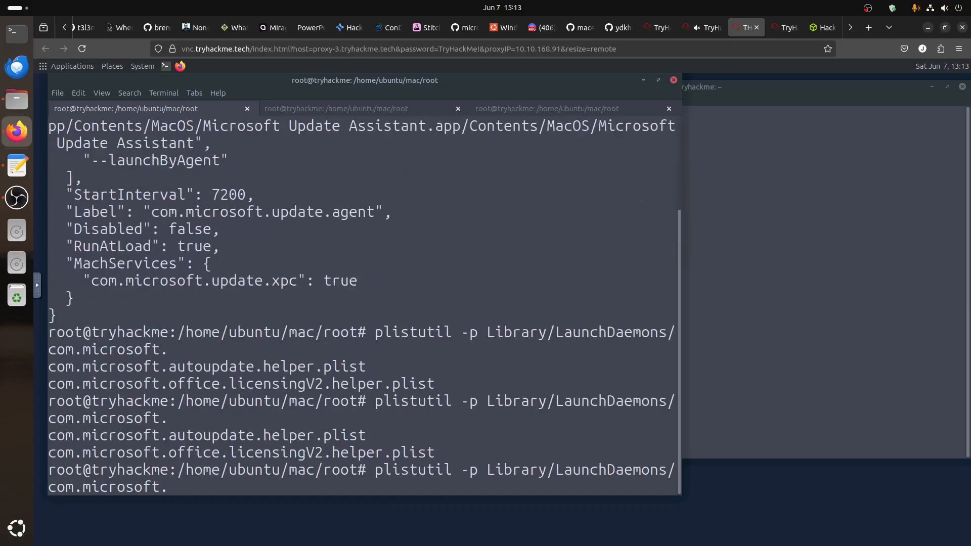
{"action": "type", "text": "au"}
{"action": "key", "text": "Tab"}
{"action": "key", "text": "Return"}
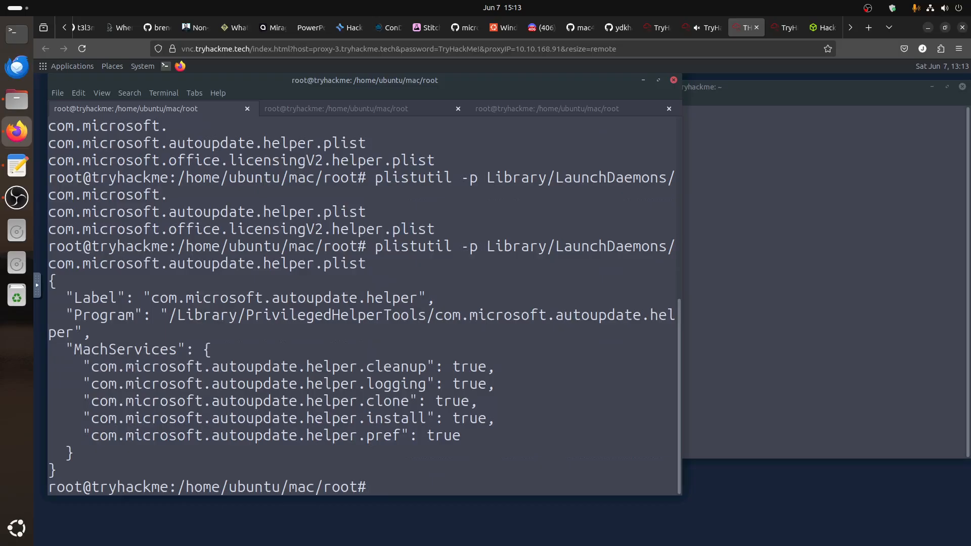
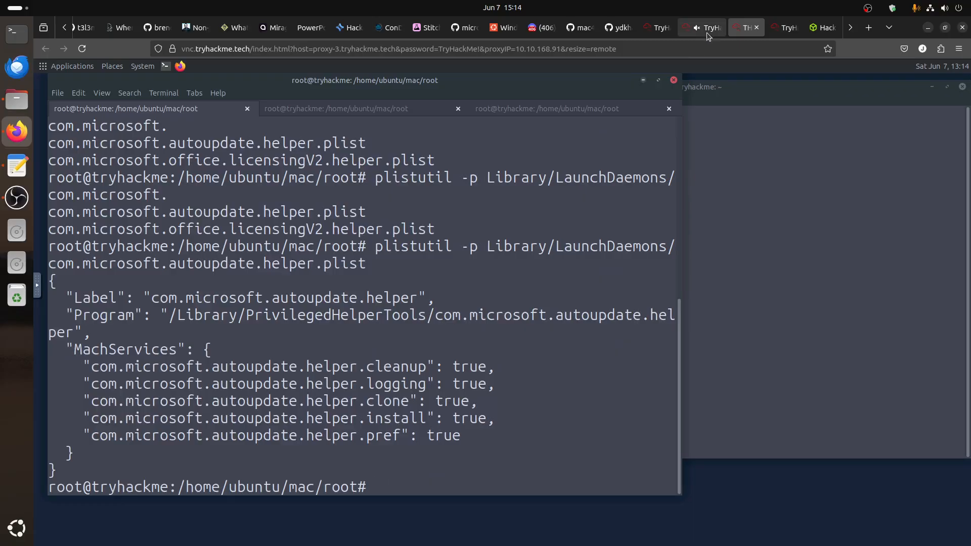
Read the room's explanation of the ProcessType, ProgramArguments and RunAtLoad keys, and skim the plist examples
{"action": "left_click", "coordinate": [702, 27]}
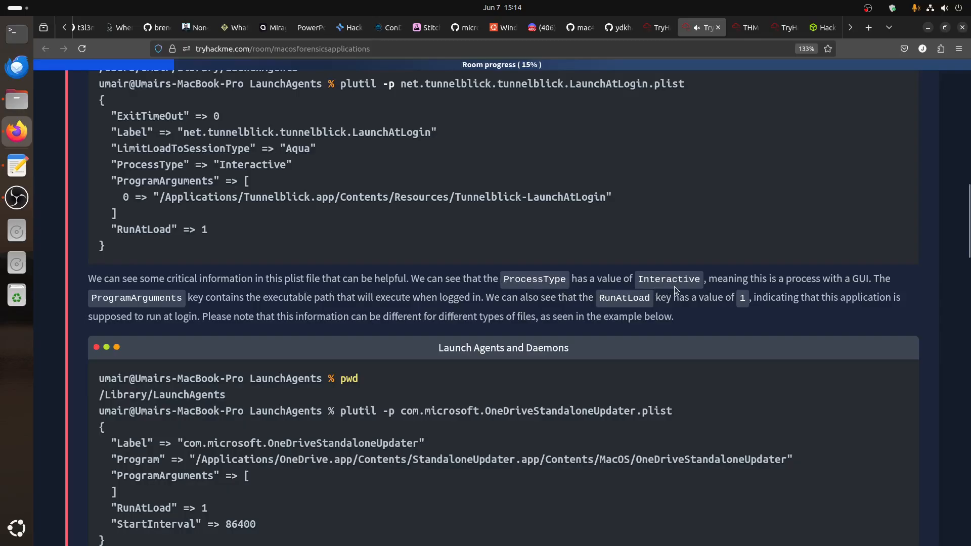
{"action": "left_click_drag", "start_coordinate": [701, 282], "coordinate": [597, 279]}
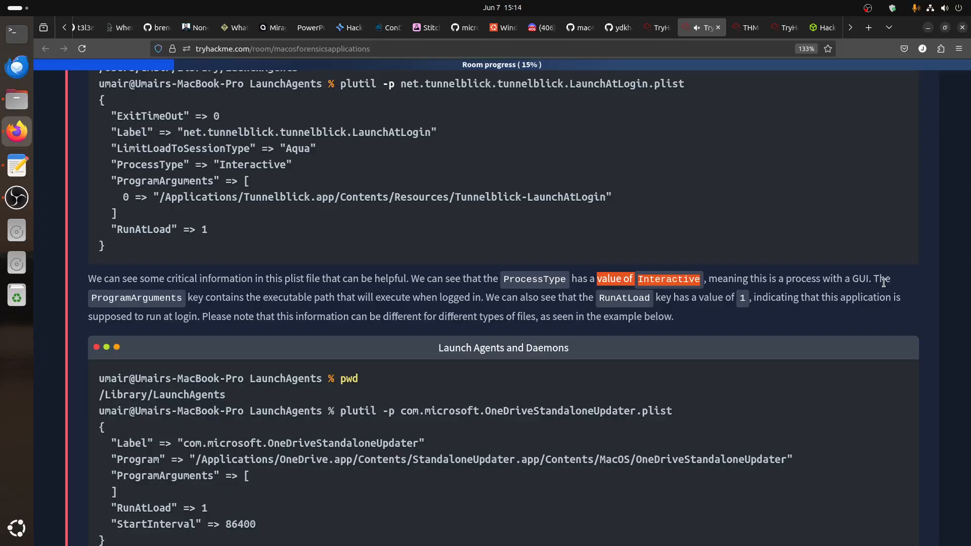
{"action": "scroll", "coordinate": [866, 291], "scroll_direction": "down", "scroll_amount": 3}
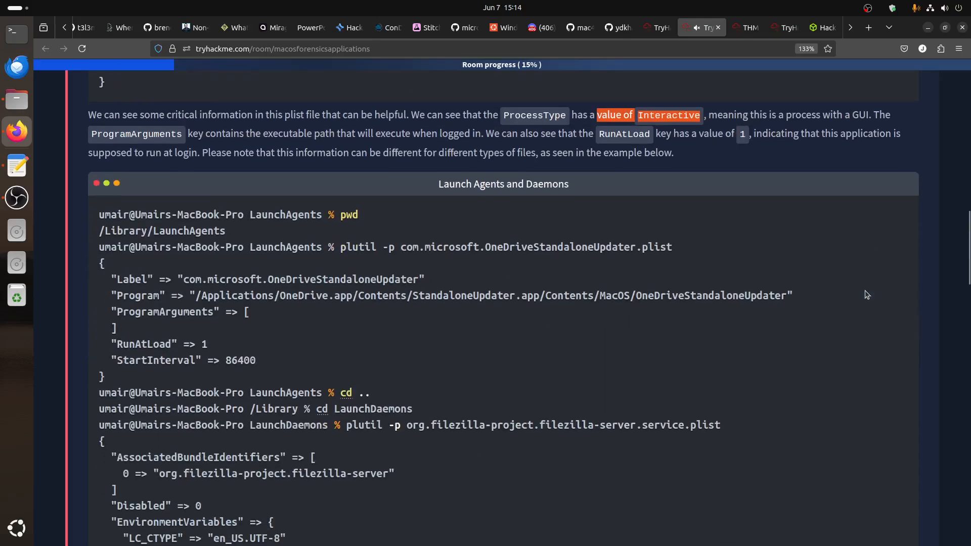
{"action": "scroll", "coordinate": [862, 281], "scroll_direction": "down", "scroll_amount": 5}
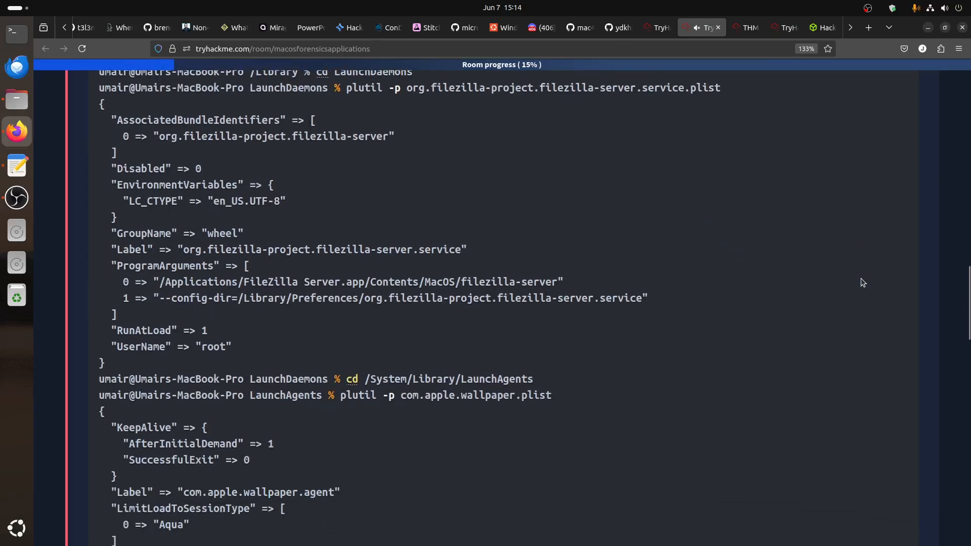
{"action": "scroll", "coordinate": [860, 283], "scroll_direction": "up", "scroll_amount": 6}
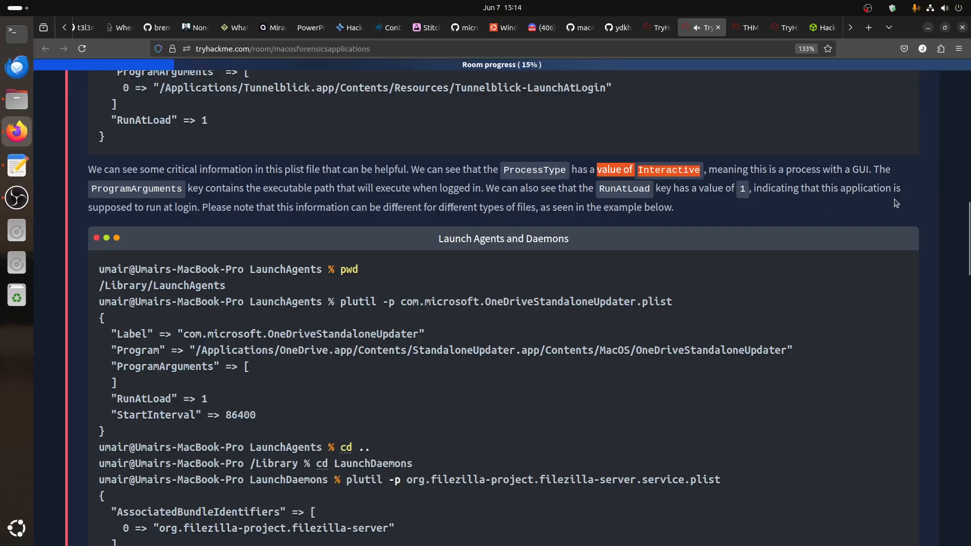
{"action": "left_click_drag", "start_coordinate": [201, 208], "coordinate": [132, 207]}
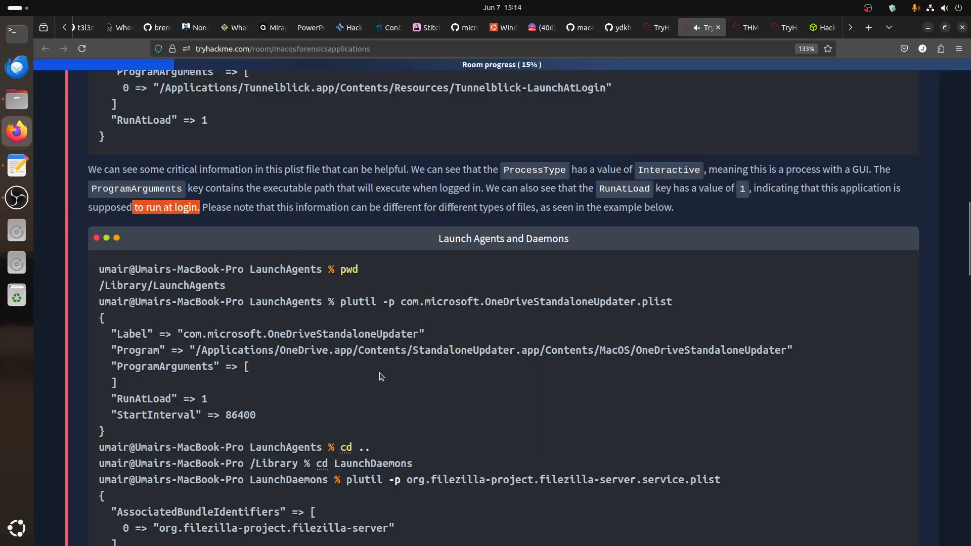
Read the Saved Application State section for the savedState directories, and return to the VM terminal
{"action": "scroll", "coordinate": [381, 377], "scroll_direction": "down", "scroll_amount": 5}
{"action": "scroll", "coordinate": [410, 350], "scroll_direction": "down", "scroll_amount": 7}
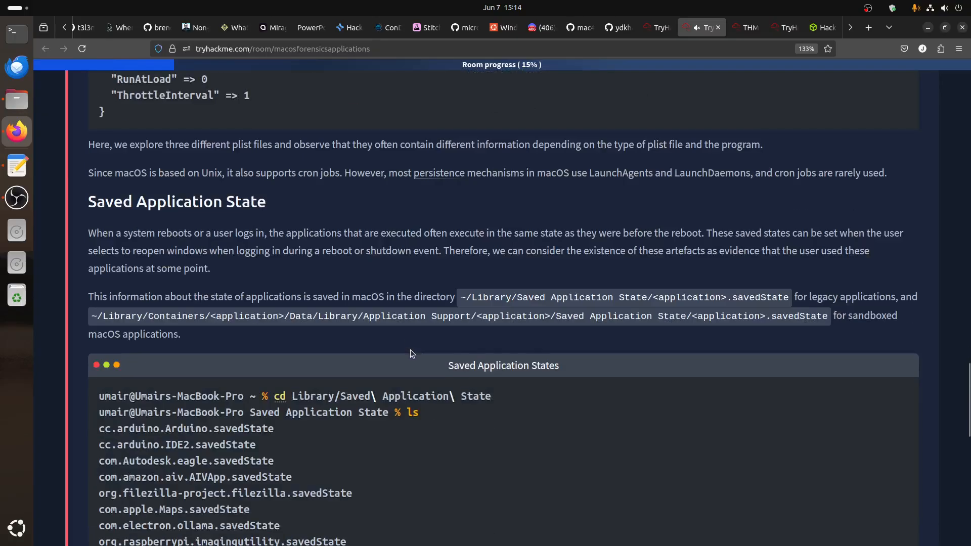
{"action": "scroll", "coordinate": [411, 348], "scroll_direction": "up", "scroll_amount": 2}
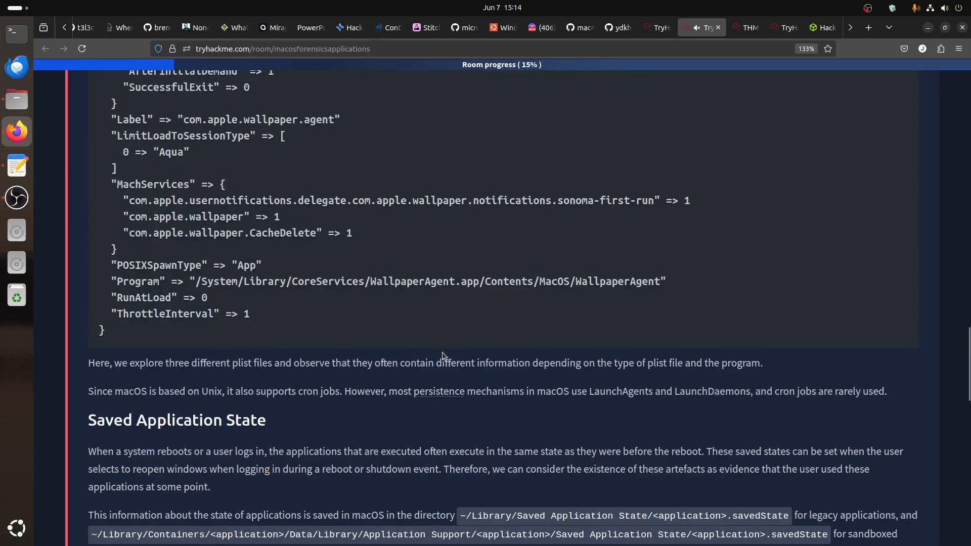
{"action": "scroll", "coordinate": [442, 352], "scroll_direction": "down", "scroll_amount": 1}
{"action": "scroll", "coordinate": [458, 410], "scroll_direction": "down", "scroll_amount": 10}
{"action": "scroll", "coordinate": [323, 407], "scroll_direction": "up", "scroll_amount": 12}
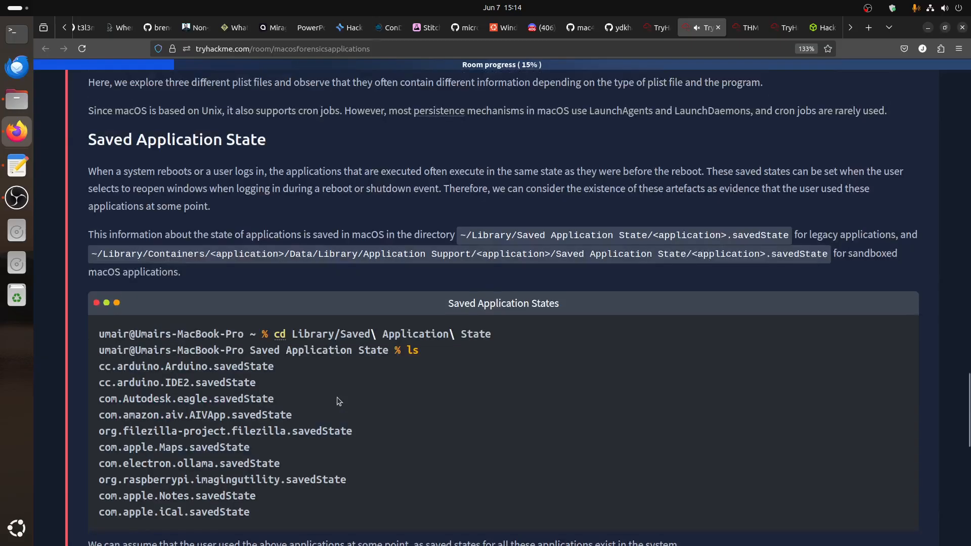
{"action": "scroll", "coordinate": [336, 396], "scroll_direction": "down", "scroll_amount": 3}
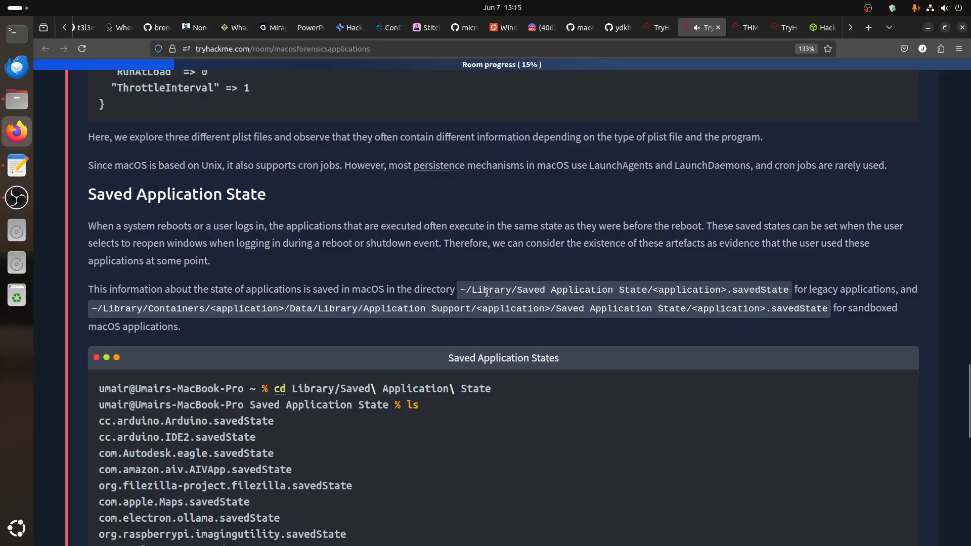
{"action": "left_click", "coordinate": [746, 27]}
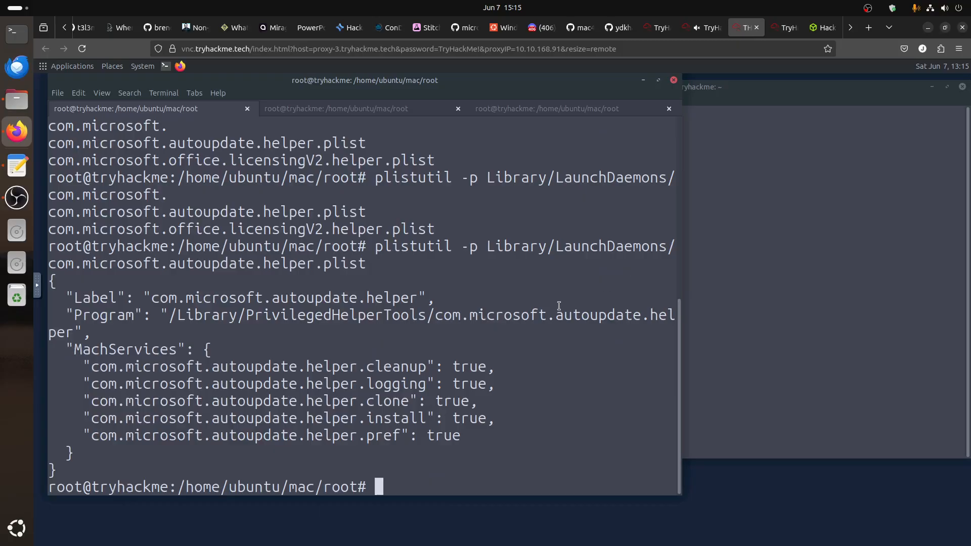
Begin an ls command on the user's Library folder, aimed at the Saved Application State directory
{"action": "type", "text": "ls Us"}
{"action": "key", "text": "Tab"}
{"action": "type", "text": "U"}
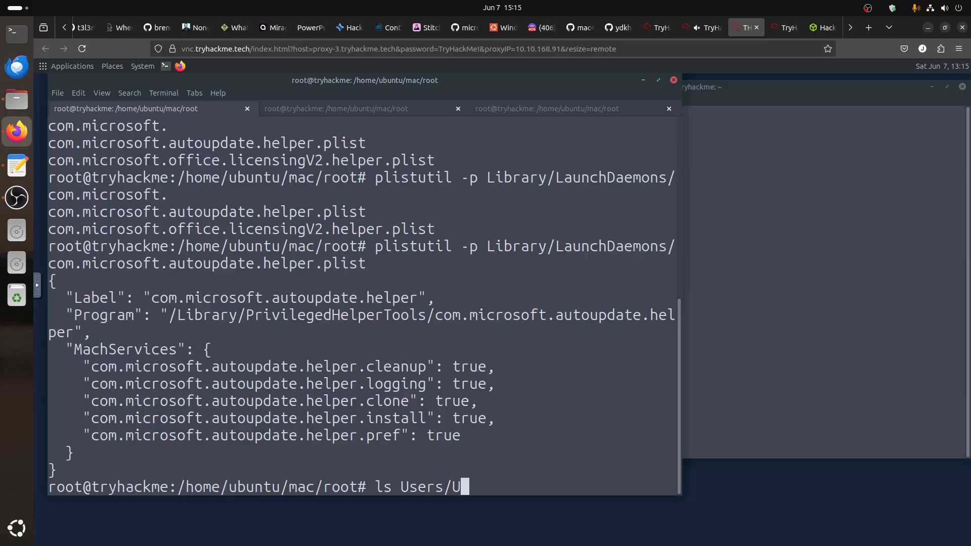
{"action": "key", "text": "Tab"}
{"action": "type", "text": "L"}
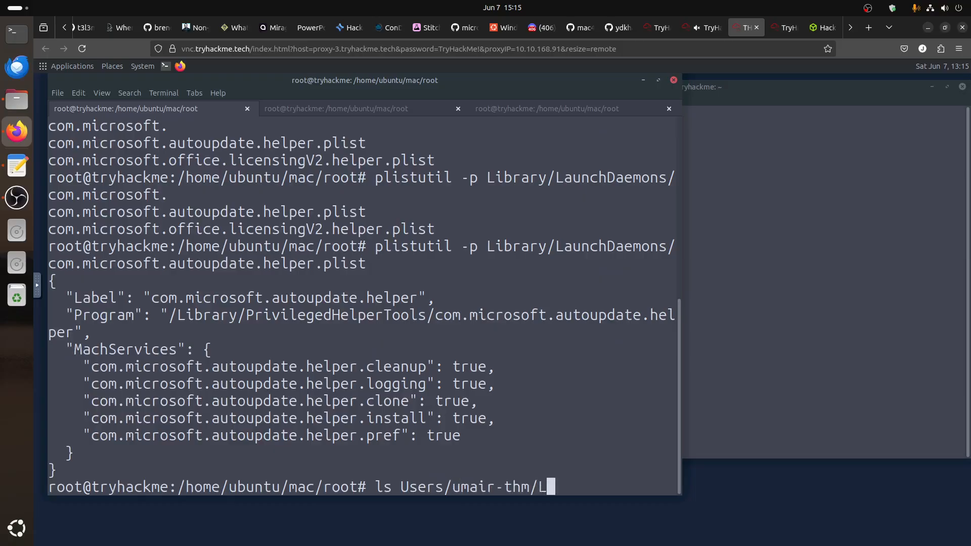
{"action": "key", "text": "Tab"}
{"action": "type", "text": "Sav"}
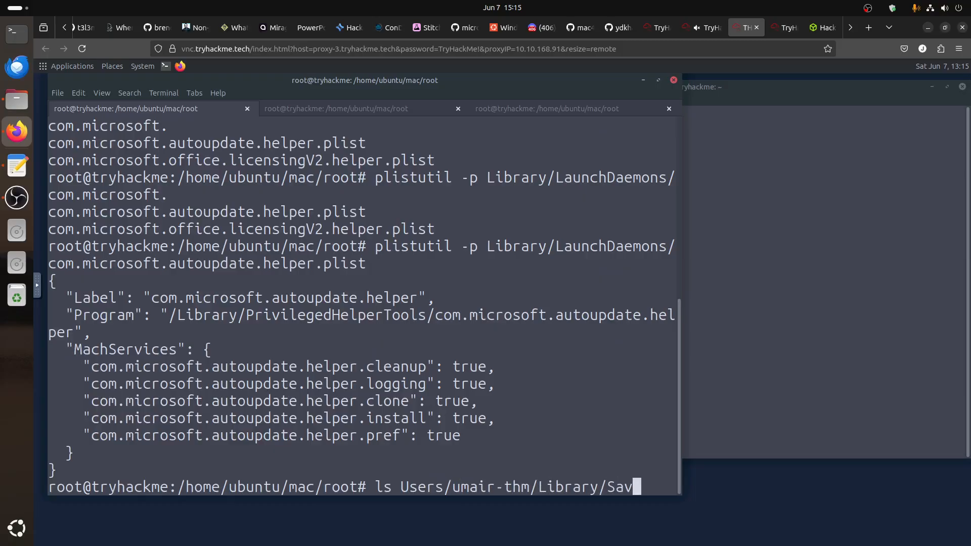
Check the room's savedState paths, and retarget the ls command to the user's Library/Containers/ directory
{"action": "left_click", "coordinate": [710, 29]}
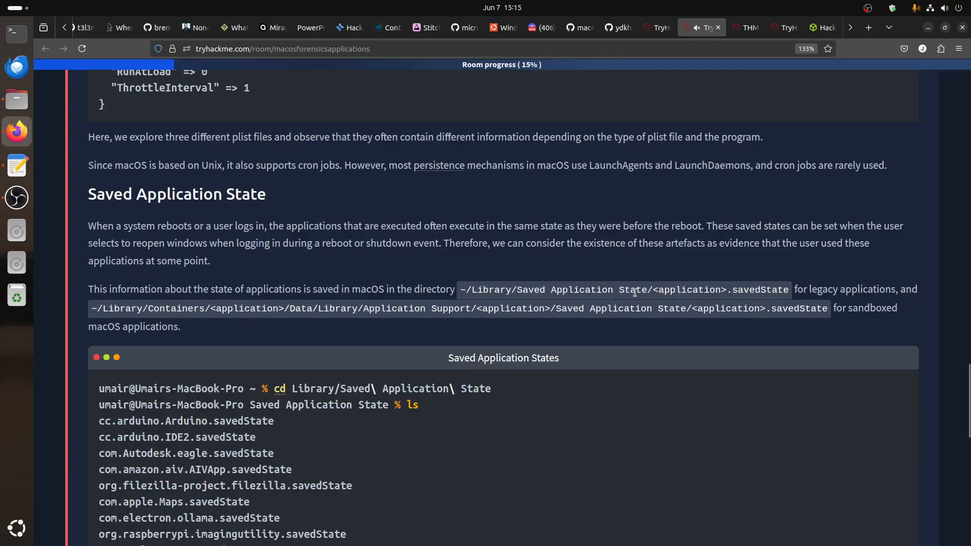
{"action": "left_click_drag", "start_coordinate": [525, 293], "coordinate": [586, 293]}
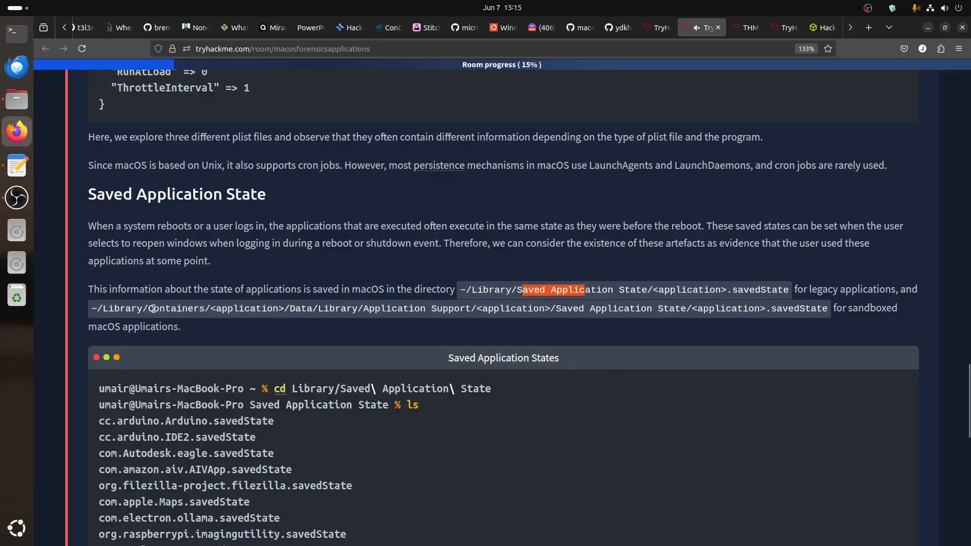
{"action": "left_click", "coordinate": [166, 319]}
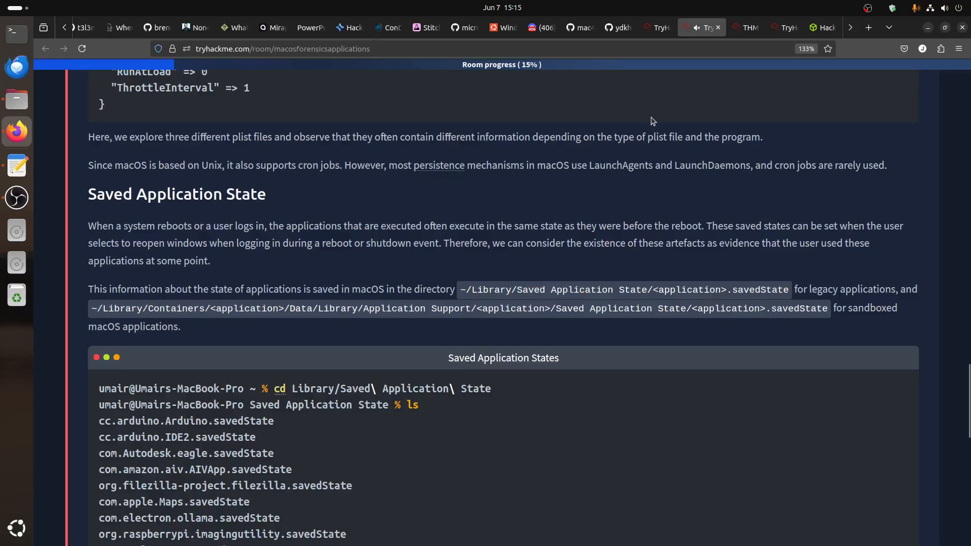
{"action": "left_click", "coordinate": [746, 27]}
{"action": "key", "text": "BackSpace"}
{"action": "key", "text": "BackSpace"}
{"action": "key", "text": "BackSpace"}
{"action": "key", "text": "BackSpace"}
{"action": "key", "text": "BackSpace"}
{"action": "key", "text": "BackSpace"}
{"action": "key", "text": "BackSpace"}
{"action": "key", "text": "BackSpace"}
{"action": "key", "text": "BackSpace"}
{"action": "key", "text": "BackSpace"}
{"action": "key", "text": "BackSpace"}
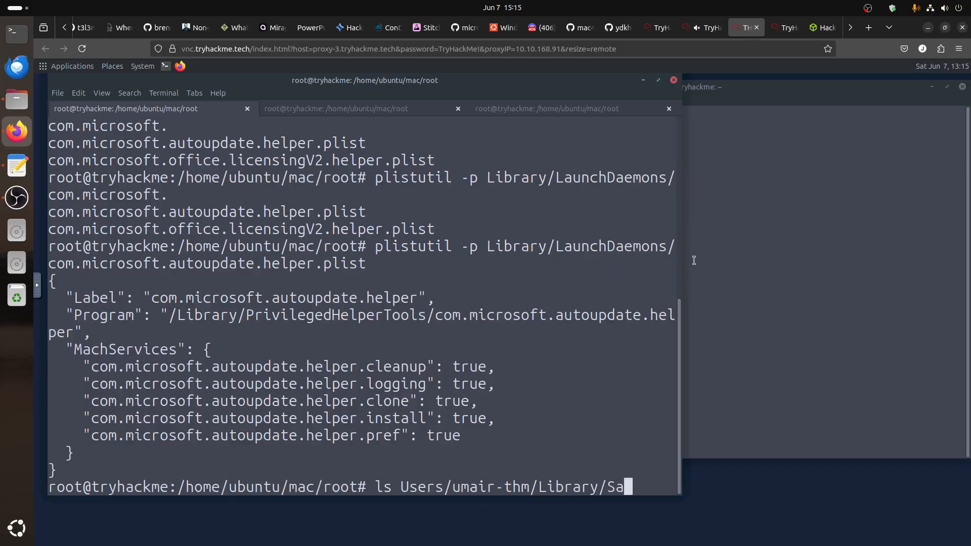
{"action": "type", "text": "L"}
{"action": "key", "text": "Tab"}
{"action": "type", "text": "Containers/"}
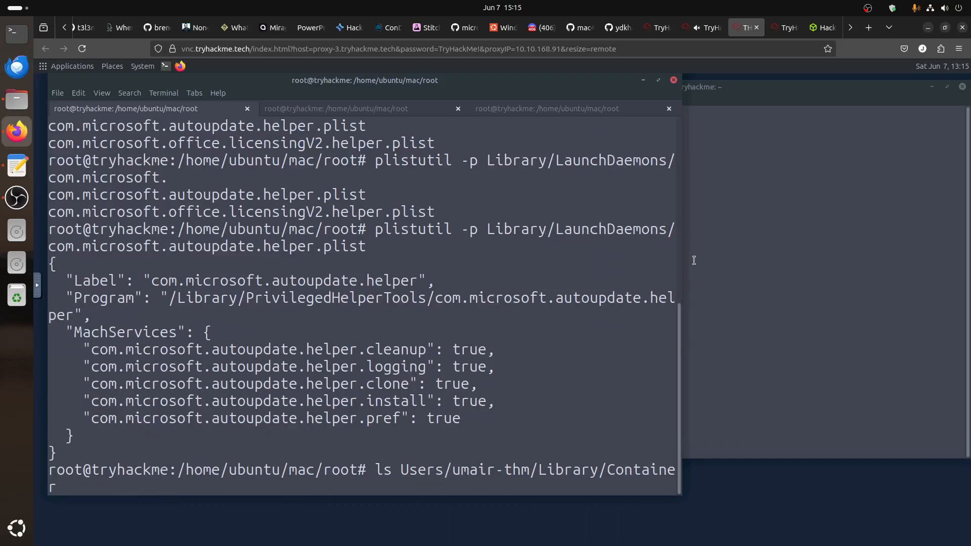
Recheck the room's container path, and look for container names beginning with com. and com.apple. without displaying the full lists
{"action": "left_click", "coordinate": [702, 27]}
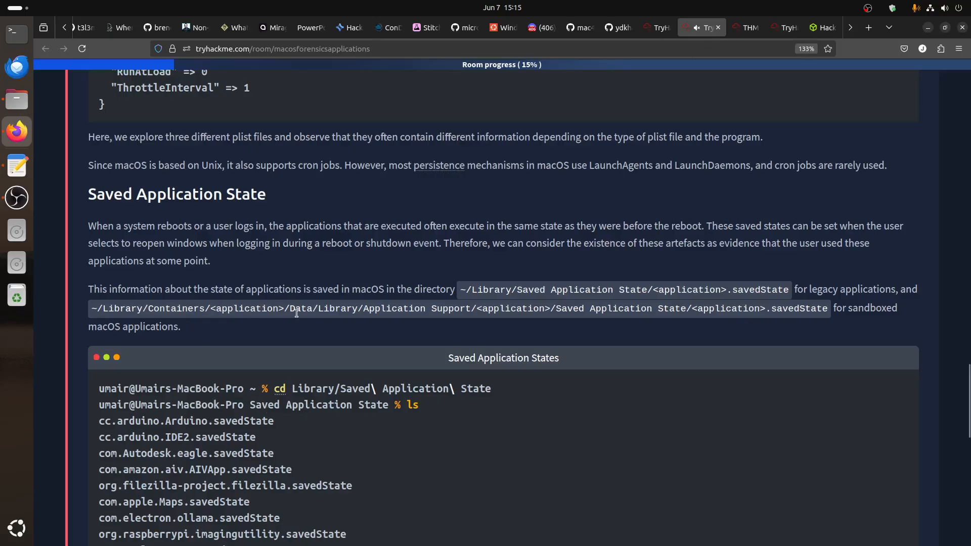
{"action": "left_click", "coordinate": [745, 27]}
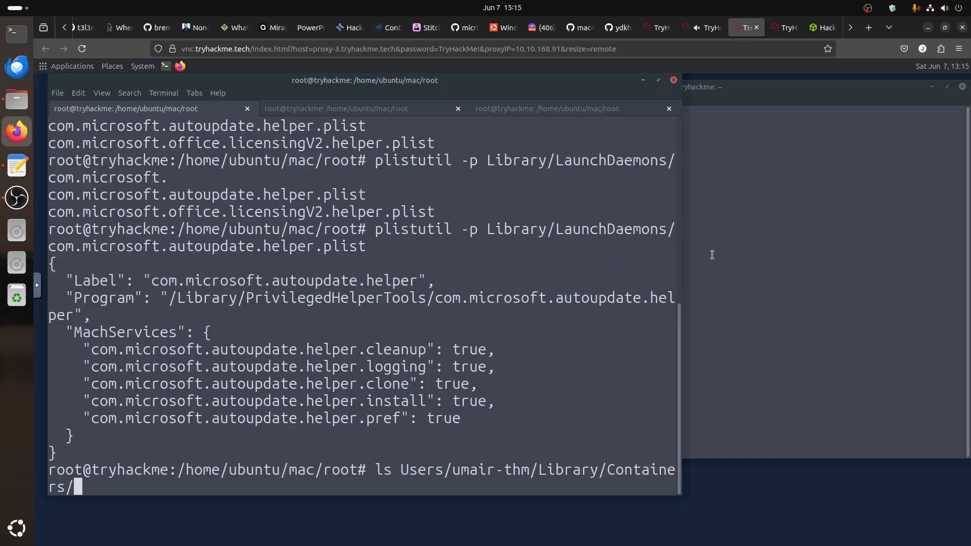
{"action": "type", "text": "com."}
{"action": "key", "text": "Tab"}
{"action": "key", "text": "Tab"}
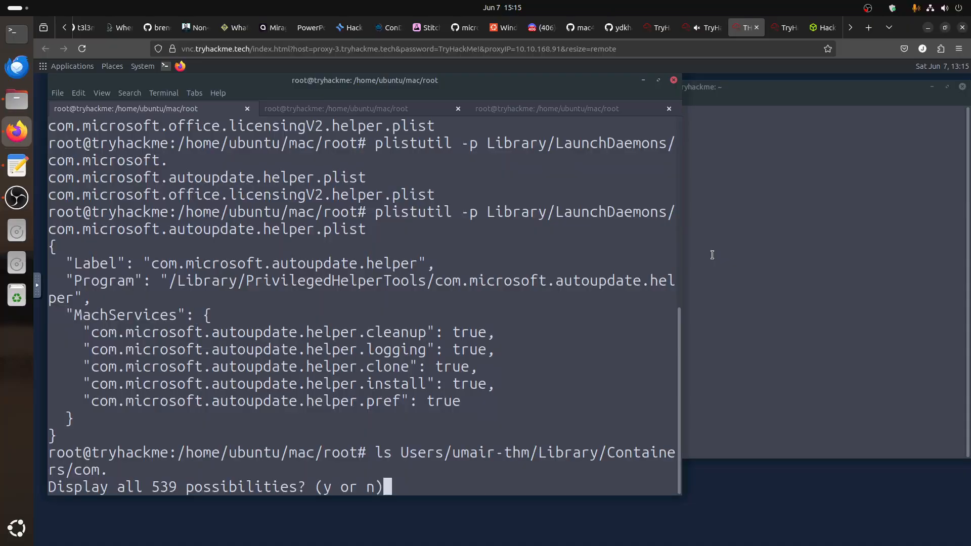
{"action": "type", "text": "napple."}
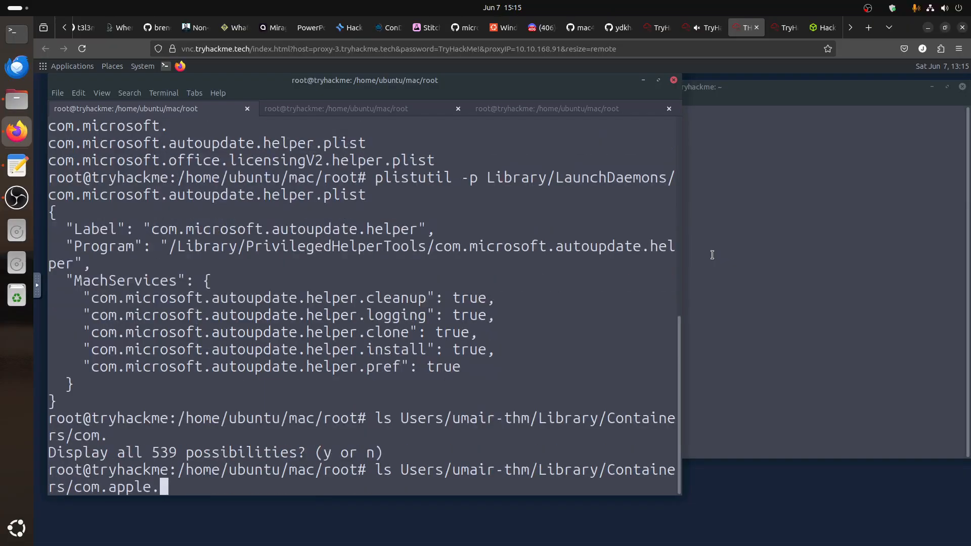
{"action": "key", "text": "Tab"}
{"action": "key", "text": "Tab"}
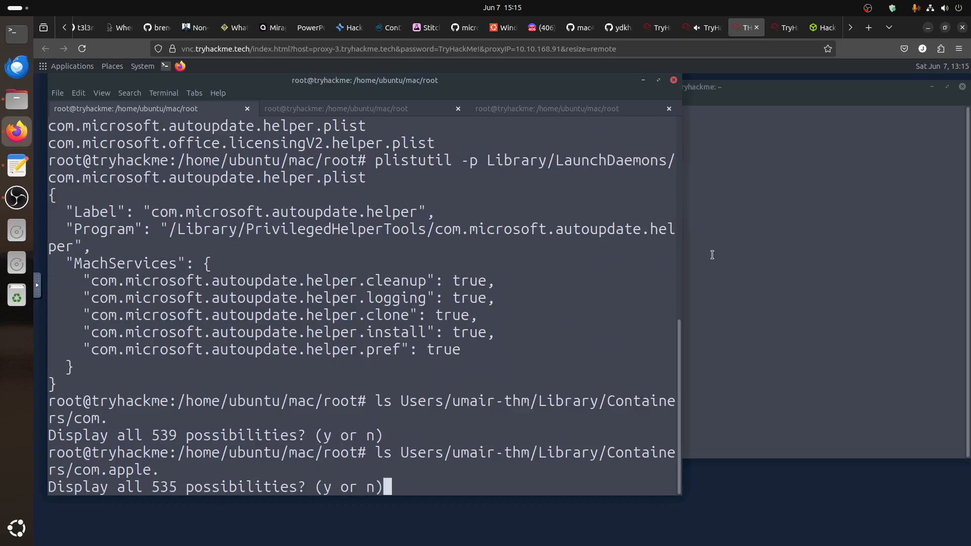
Look up the container names beginning with com.apple.w and com.apple.o as ls completions
{"action": "type", "text": "nw"}
{"action": "key", "text": "Tab"}
{"action": "key", "text": "Tab"}
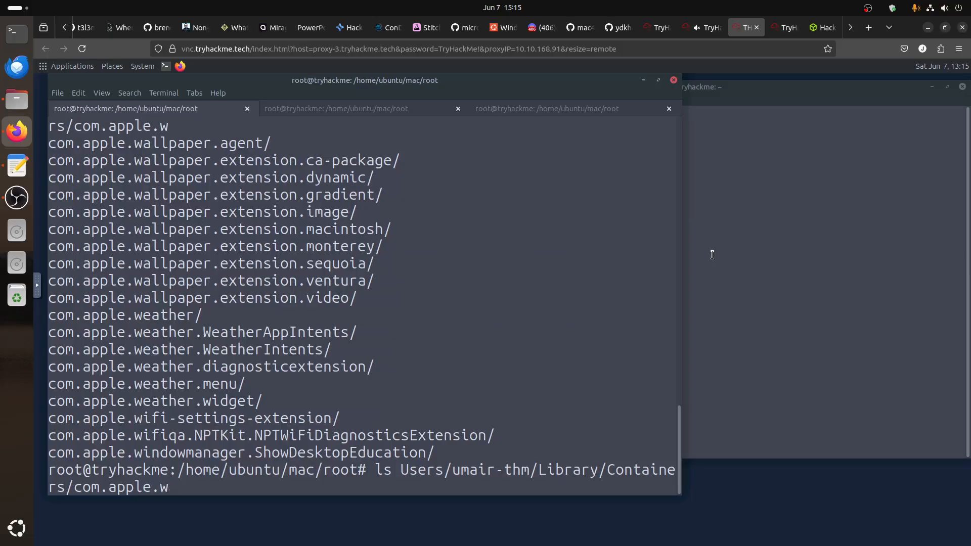
{"action": "key", "text": "BackSpace"}
{"action": "type", "text": "o"}
{"action": "key", "text": "Tab"}
{"action": "key", "text": "Tab"}
{"action": "key", "text": "Tab"}
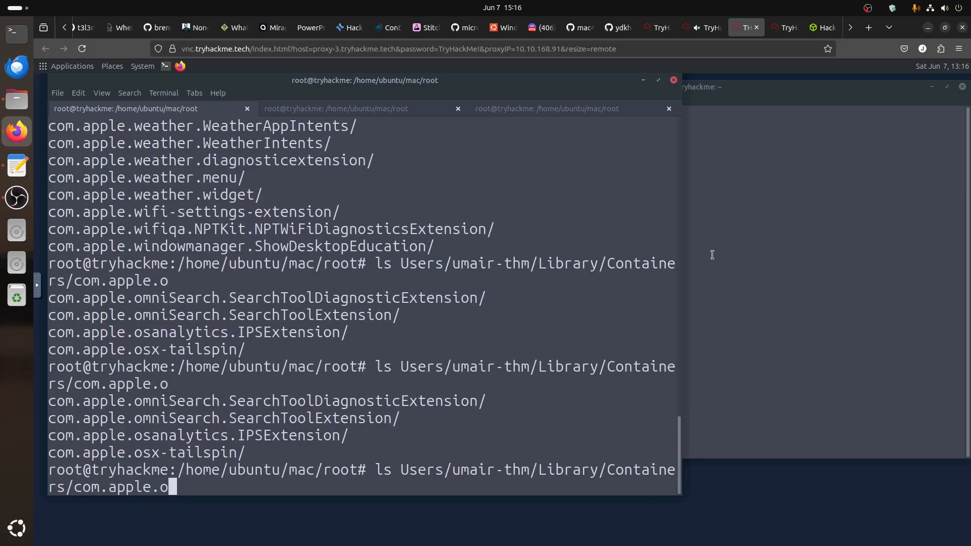
Check the room's example savedState names, and look up the containers beginning with com.apple.N
{"action": "left_click", "coordinate": [702, 27]}
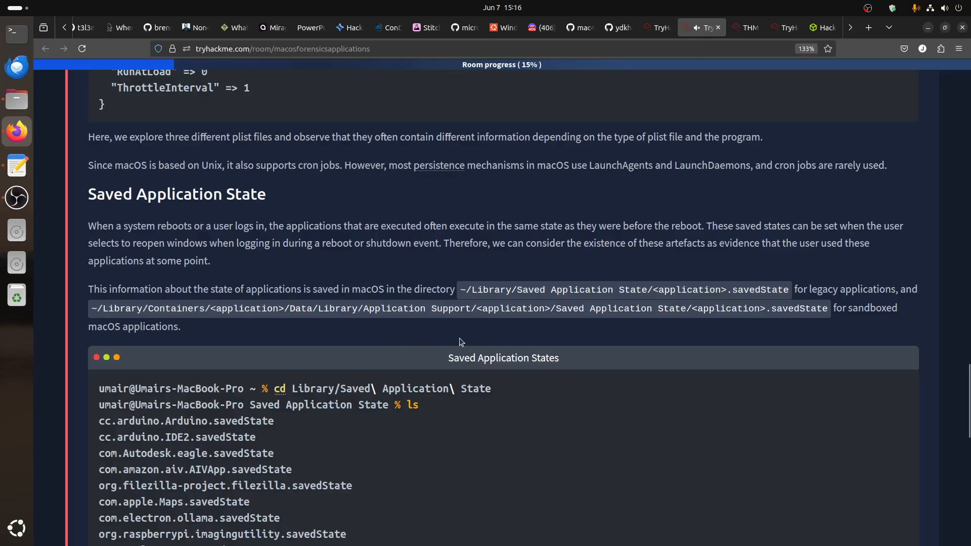
{"action": "scroll", "coordinate": [636, 377], "scroll_direction": "down", "scroll_amount": 3}
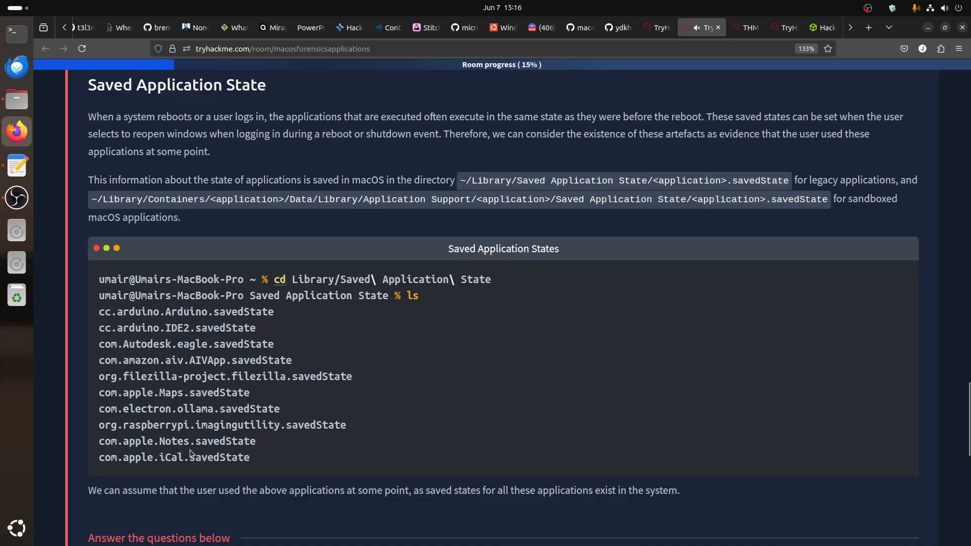
{"action": "left_click", "coordinate": [746, 27]}
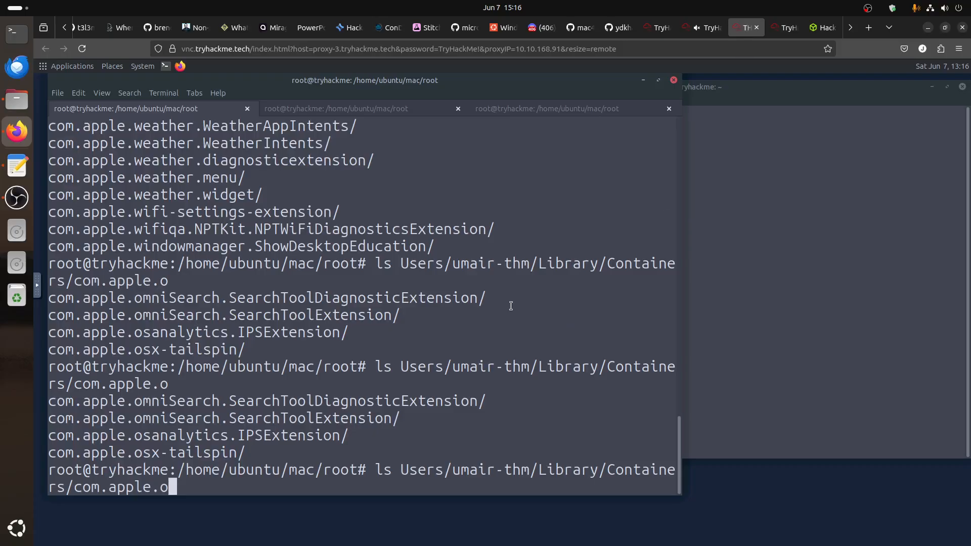
{"action": "key", "text": "BackSpace"}
{"action": "type", "text": "N"}
{"action": "key", "text": "Tab"}
{"action": "key", "text": "Tab"}
List the contents of the com.apple.Notes.WidgetExtension container
{"action": "key", "text": "BackSpace"}
{"action": "type", "text": "n"}
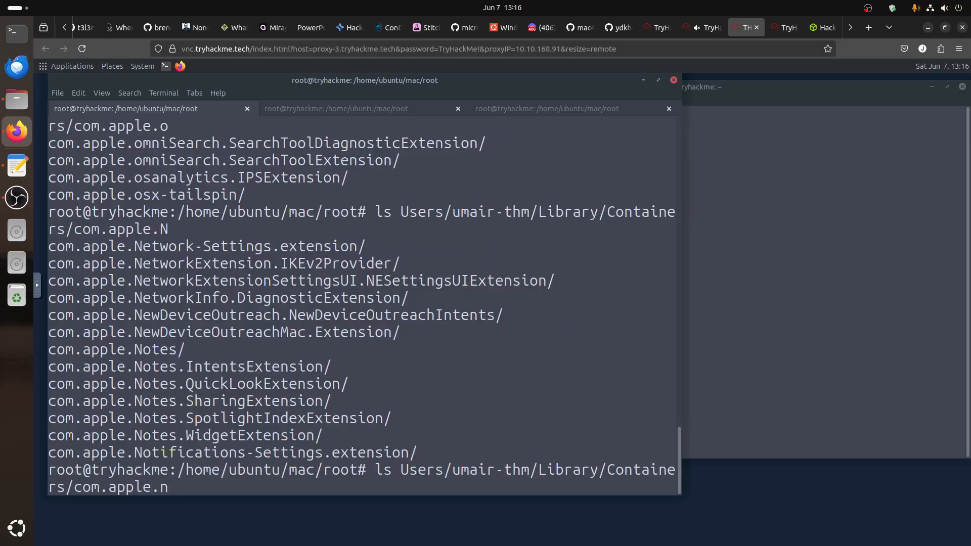
{"action": "key", "text": "BackSpace"}
{"action": "type", "text": "Notes.W"}
{"action": "key", "text": "Tab"}
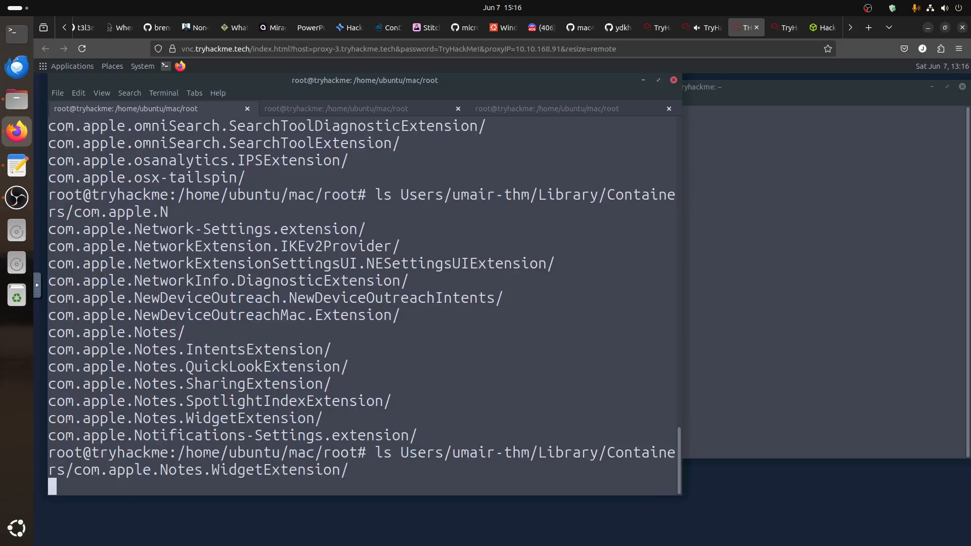
{"action": "key", "text": "Return"}
List the Data folder inside the com.apple.Notes.WidgetExtension container
{"action": "key", "text": "Up"}
{"action": "type", "text": "D"}
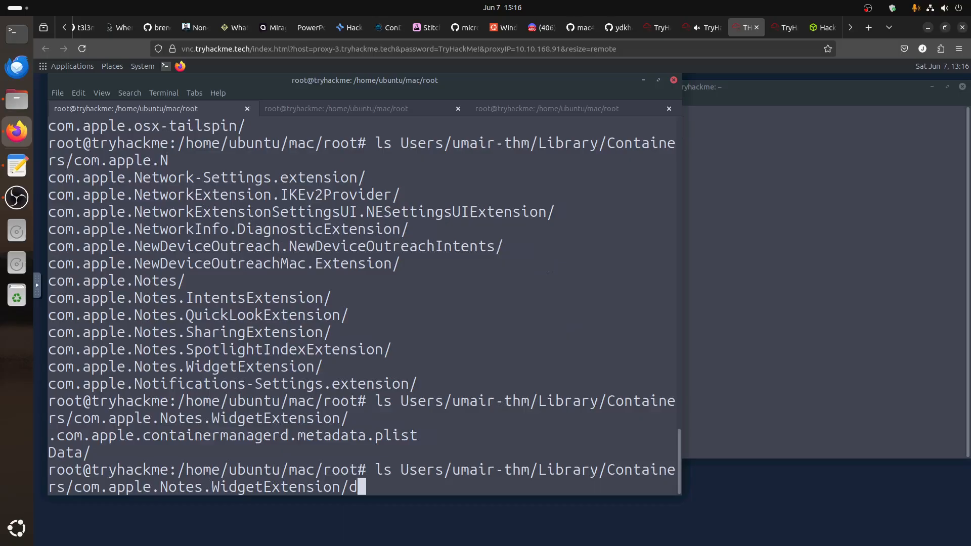
{"action": "key", "text": "Tab"}
{"action": "key", "text": "Return"}
{"action": "key", "text": "Up"}
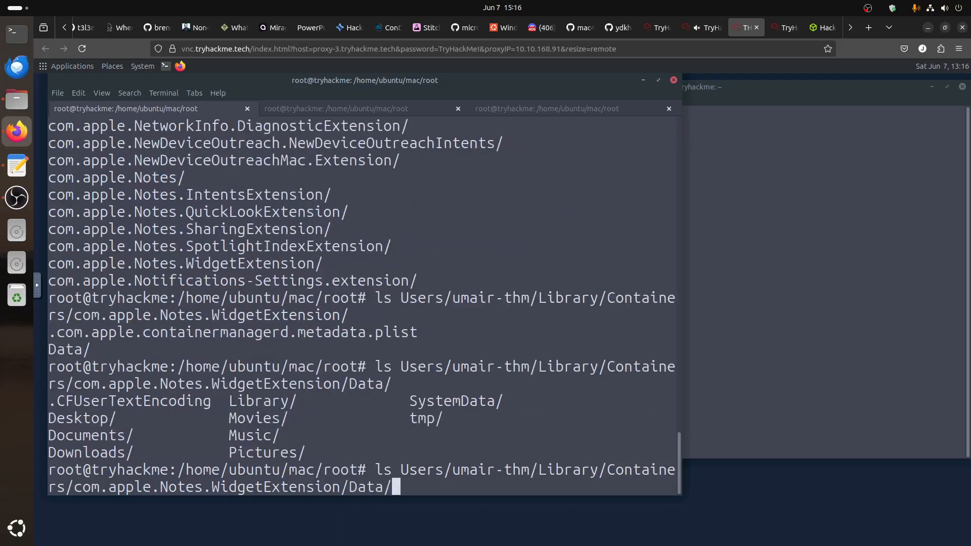
{"action": "key", "text": "Return"}
{"action": "key", "text": "Up"}
{"action": "key", "text": "Return"}
Recheck the room's sandboxed savedState path, and list Data/Library/ in the com.apple.Notes.WidgetExtension container
{"action": "key", "text": "Up"}
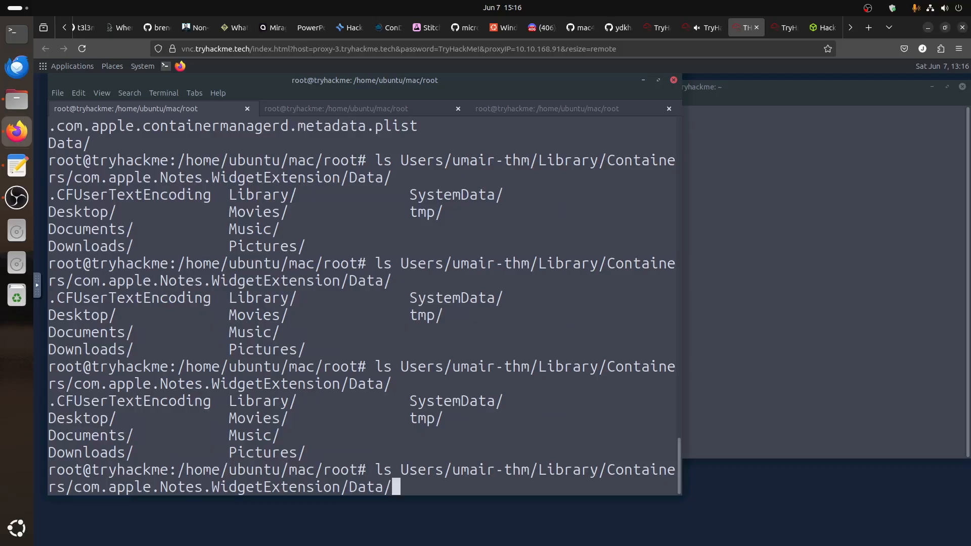
{"action": "left_click", "coordinate": [715, 32]}
{"action": "scroll", "coordinate": [226, 474], "scroll_direction": "down", "scroll_amount": 1}
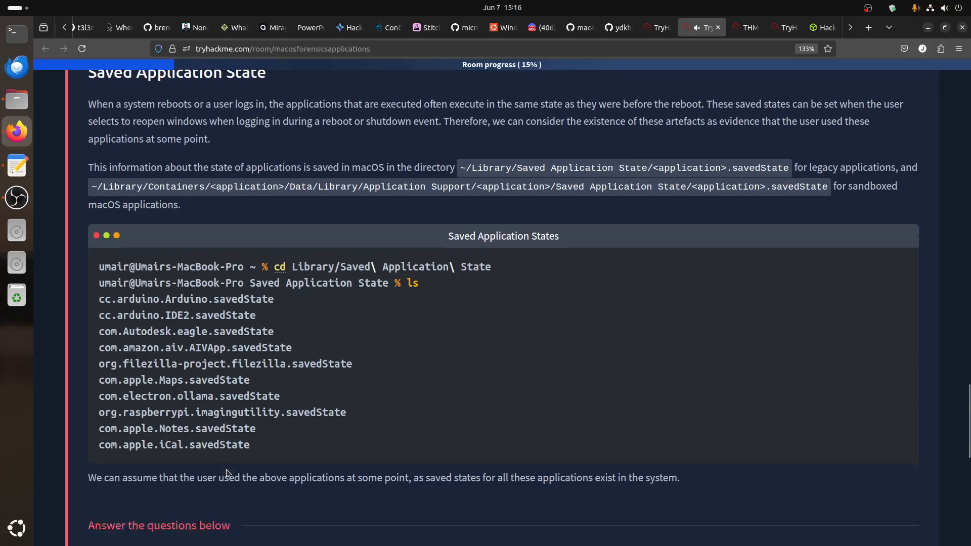
{"action": "scroll", "coordinate": [226, 470], "scroll_direction": "down", "scroll_amount": 2}
{"action": "scroll", "coordinate": [440, 397], "scroll_direction": "up", "scroll_amount": 5}
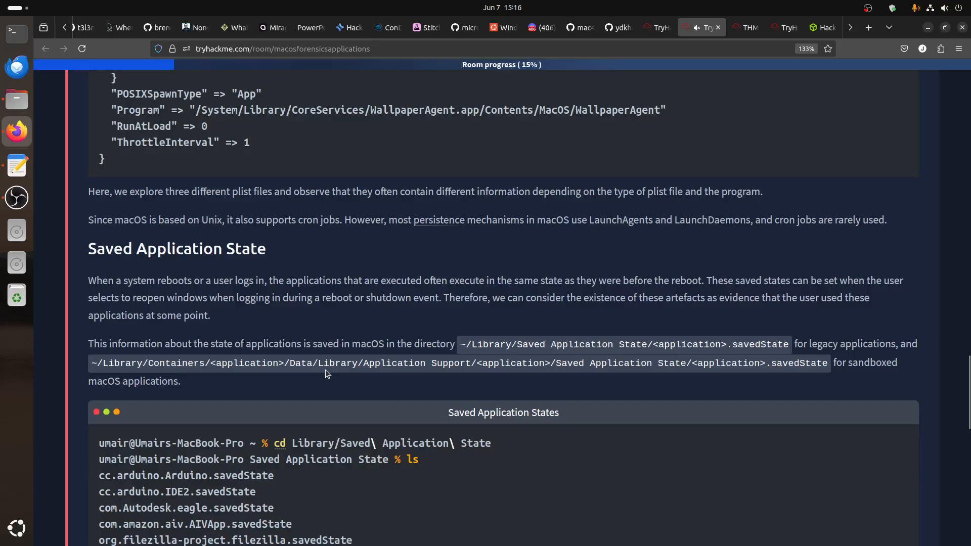
{"action": "left_click", "coordinate": [743, 32]}
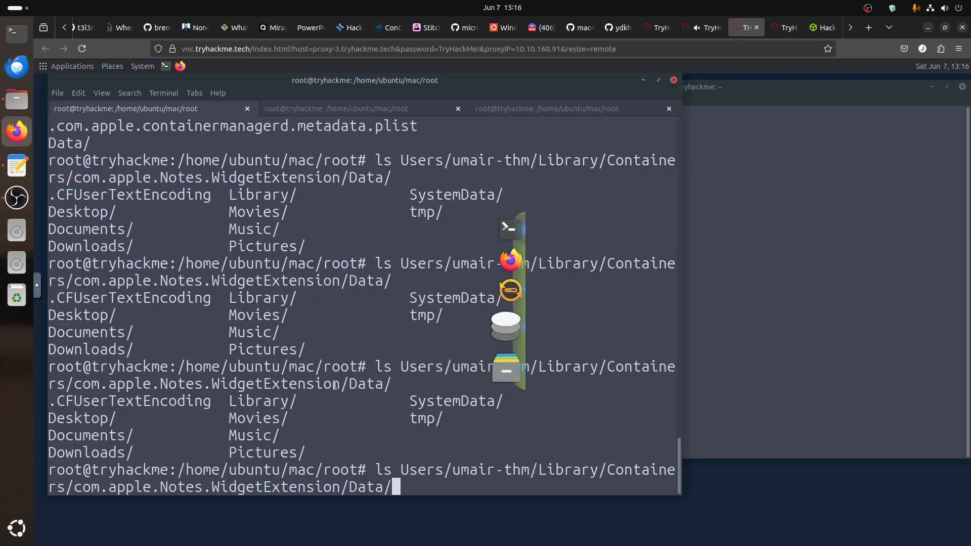
{"action": "type", "text": "Li"}
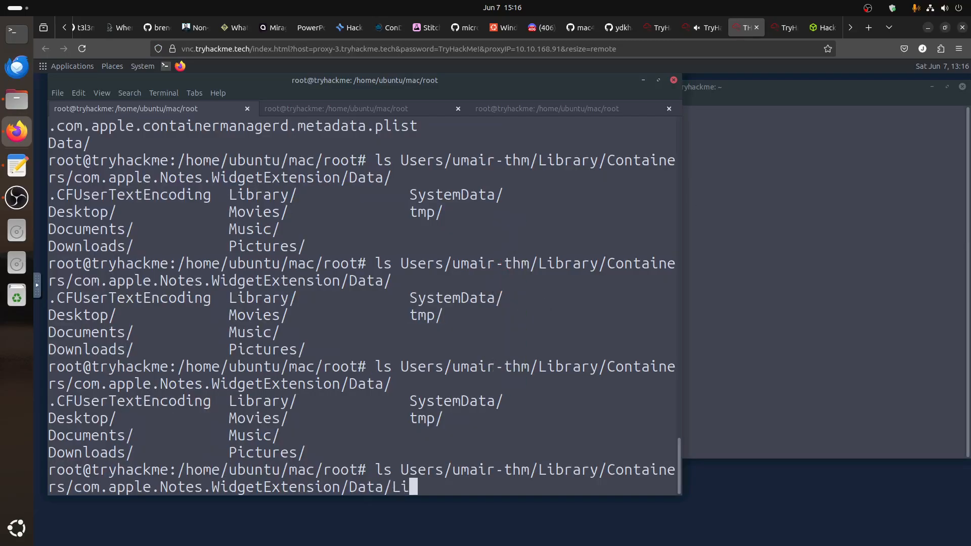
{"action": "key", "text": "Tab"}
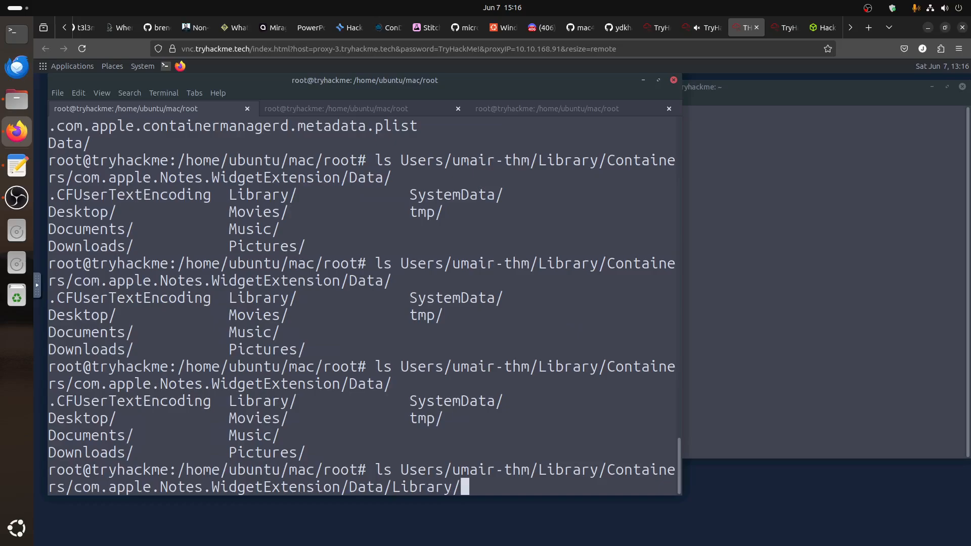
{"action": "key", "text": "Return"}
List the Application Support folder under the Notes widget container's Data/Library, checking the path against the room text
{"action": "key", "text": "Up"}
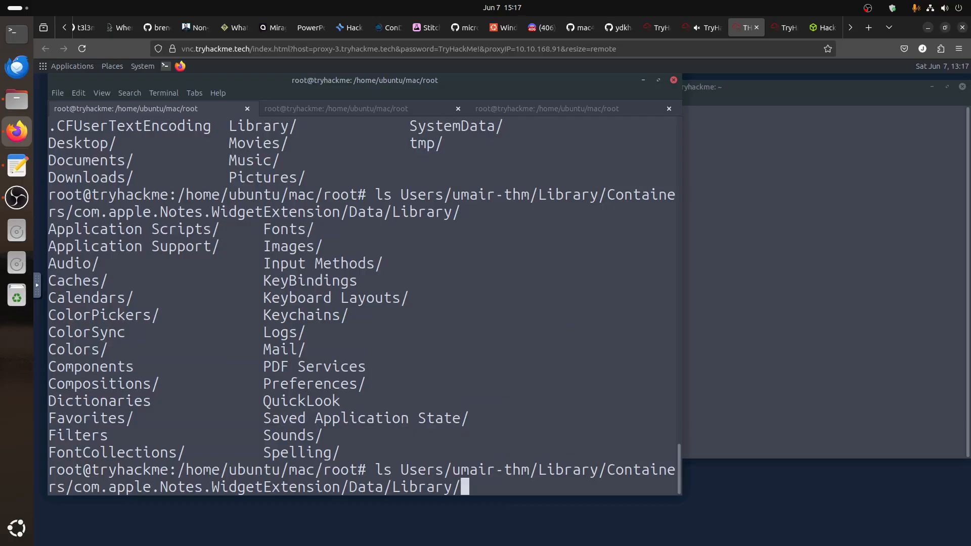
{"action": "type", "text": "A"}
{"action": "key", "text": "Tab"}
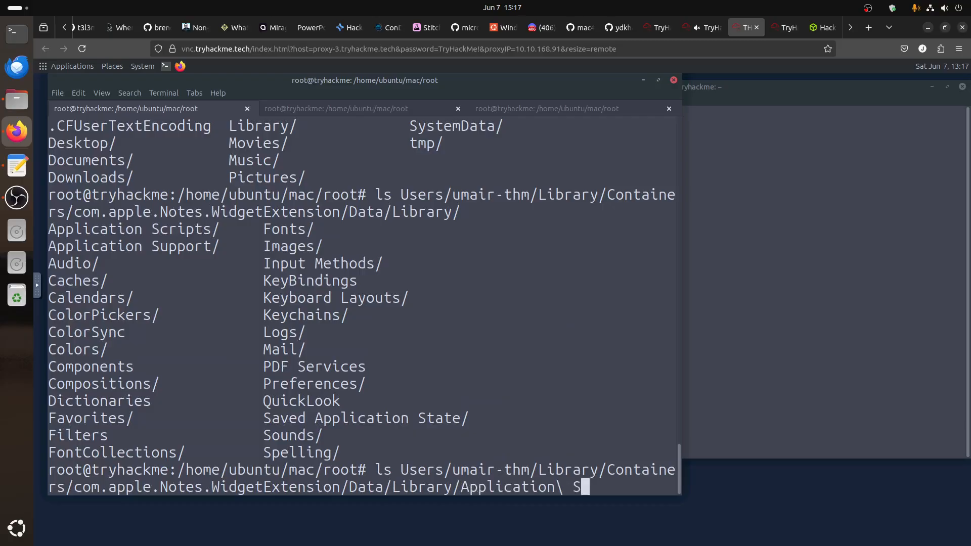
{"action": "left_click", "coordinate": [711, 34]}
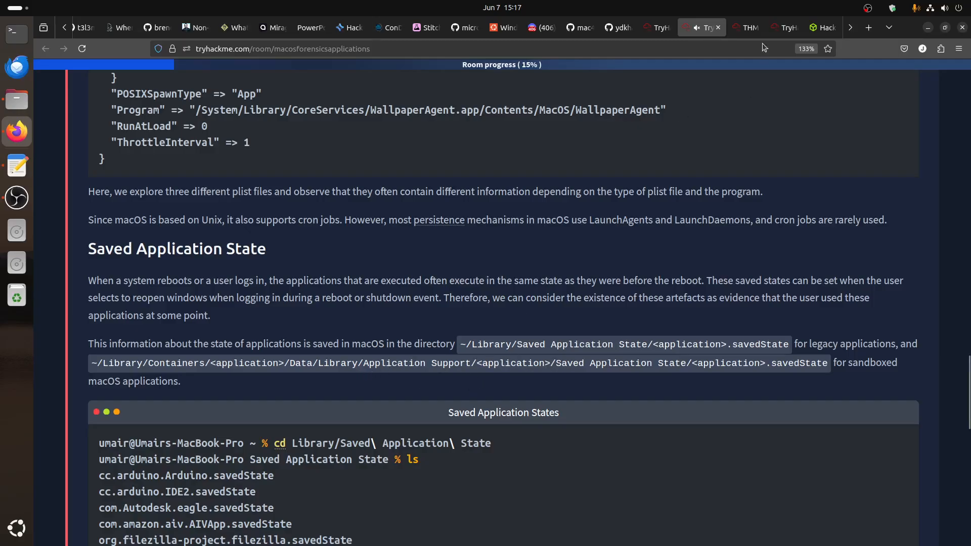
{"action": "left_click", "coordinate": [747, 28]}
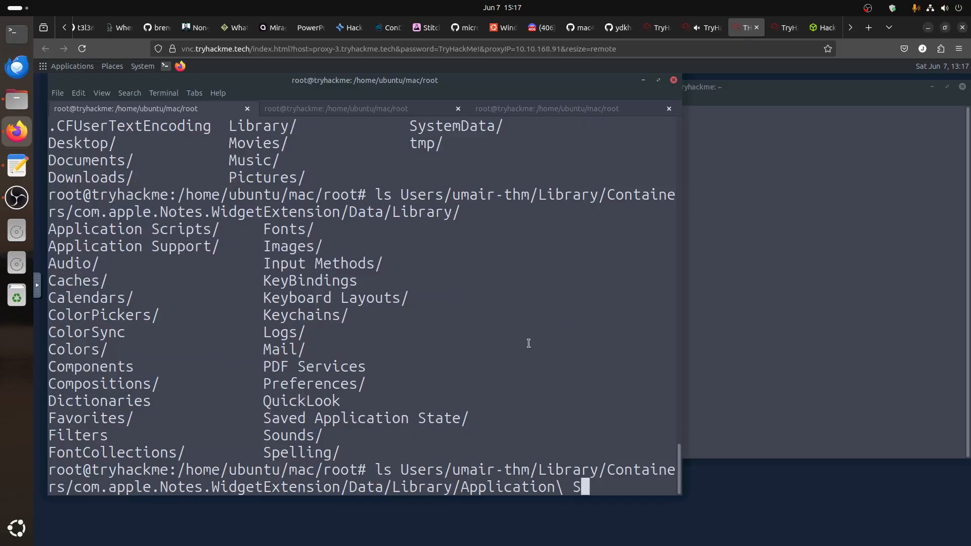
{"action": "key", "text": "Tab"}
{"action": "key", "text": "Return"}
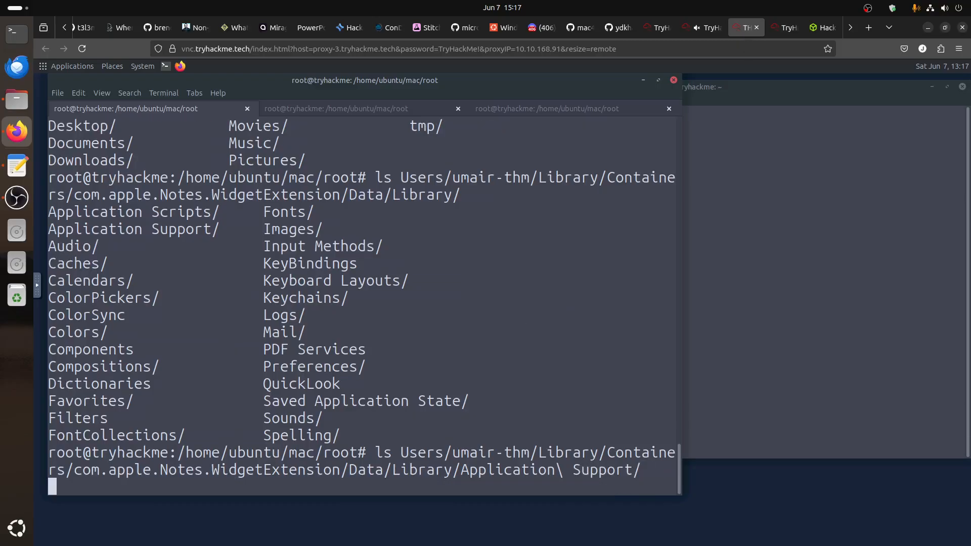
List the contents of the AddressBook folder under Application Support in the Notes widget container
{"action": "key", "text": "Up"}
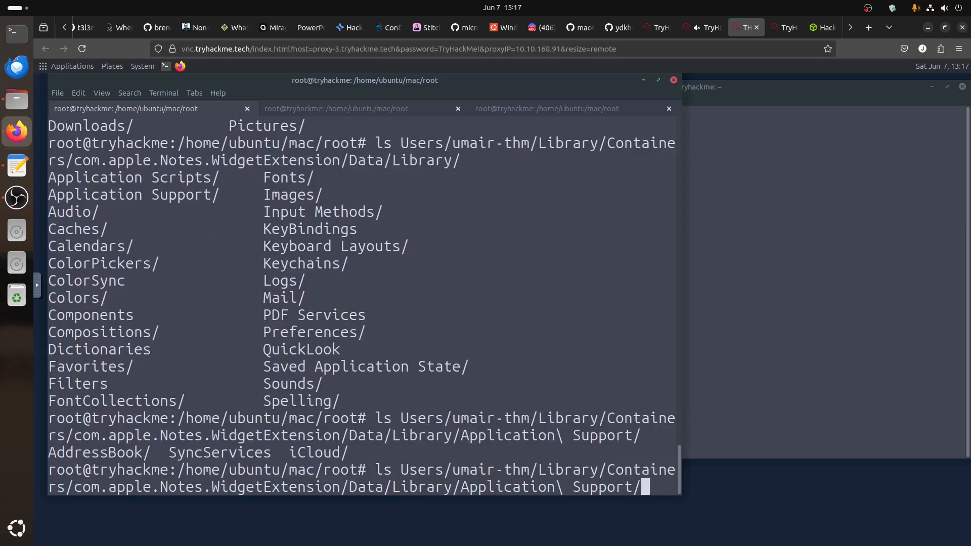
{"action": "type", "text": "AD"}
{"action": "key", "text": "BackSpace"}
{"action": "type", "text": "d"}
{"action": "key", "text": "Tab"}
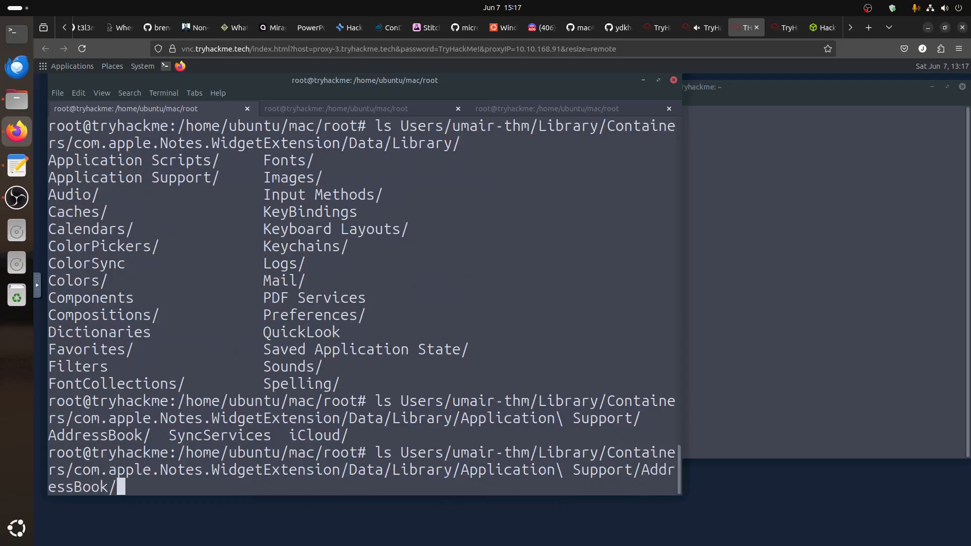
{"action": "key", "text": "Tab"}
{"action": "key", "text": "Tab"}
{"action": "key", "text": "Tab"}
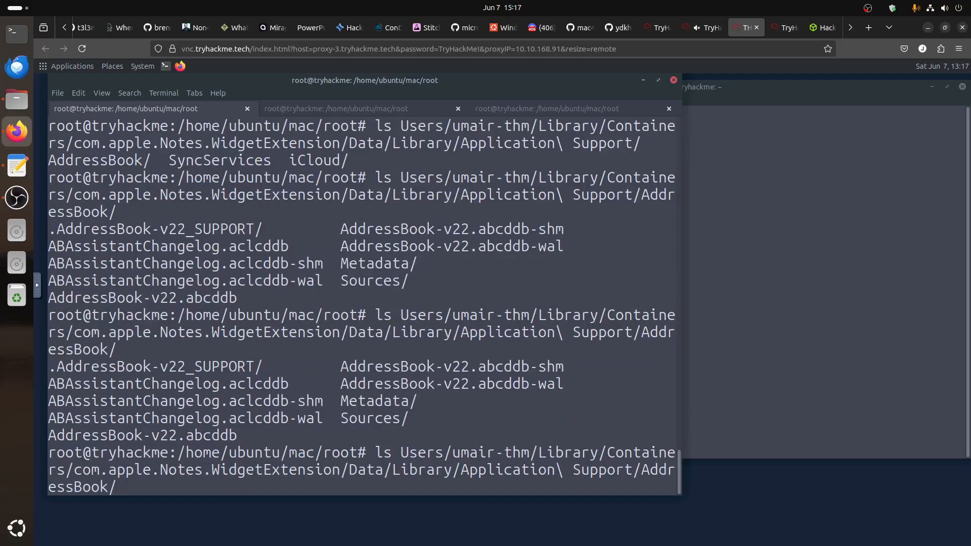
Recheck the room's sandboxed savedState path, and list the Sources folder inside AddressBook
{"action": "left_click", "coordinate": [705, 28]}
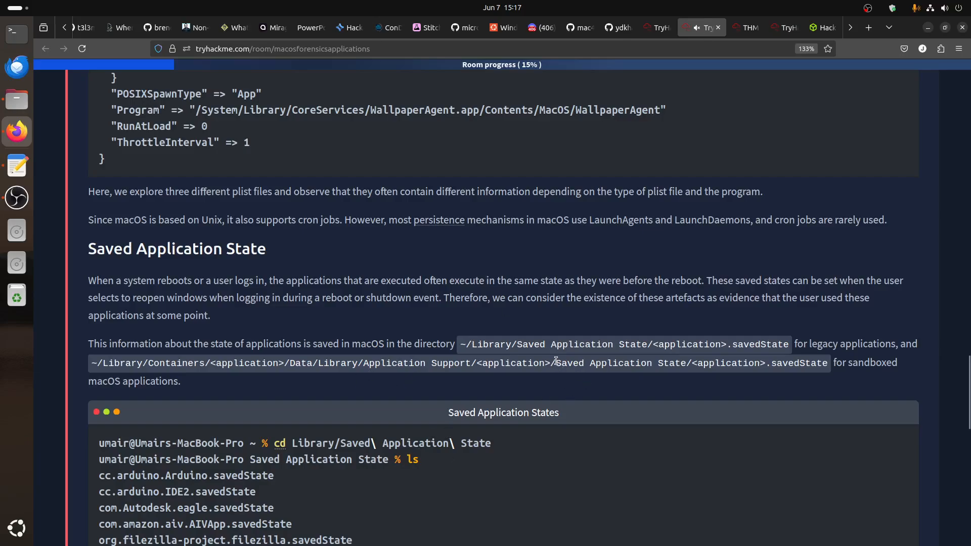
{"action": "left_click", "coordinate": [742, 28]}
{"action": "type", "text": "Sources/"}
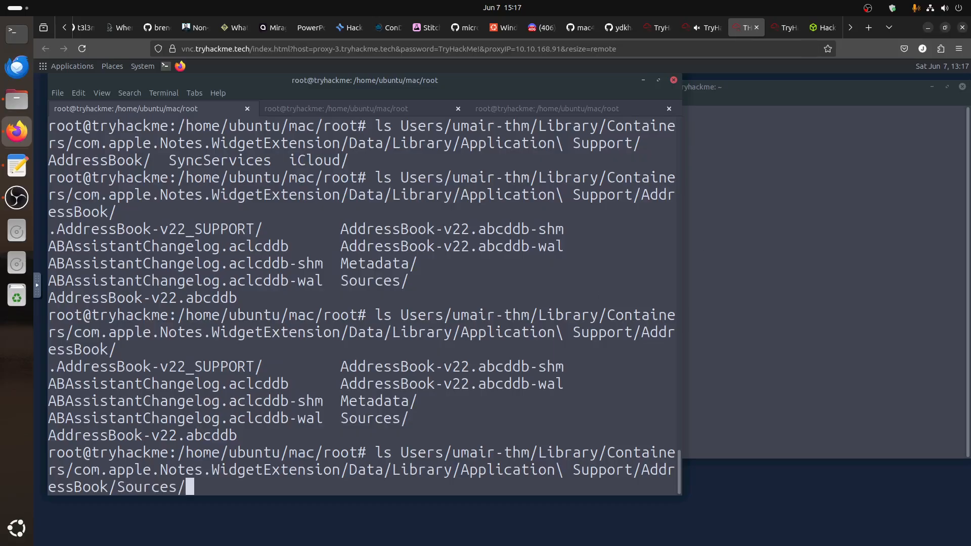
{"action": "key", "text": "Return"}
{"action": "key", "text": "Up"}
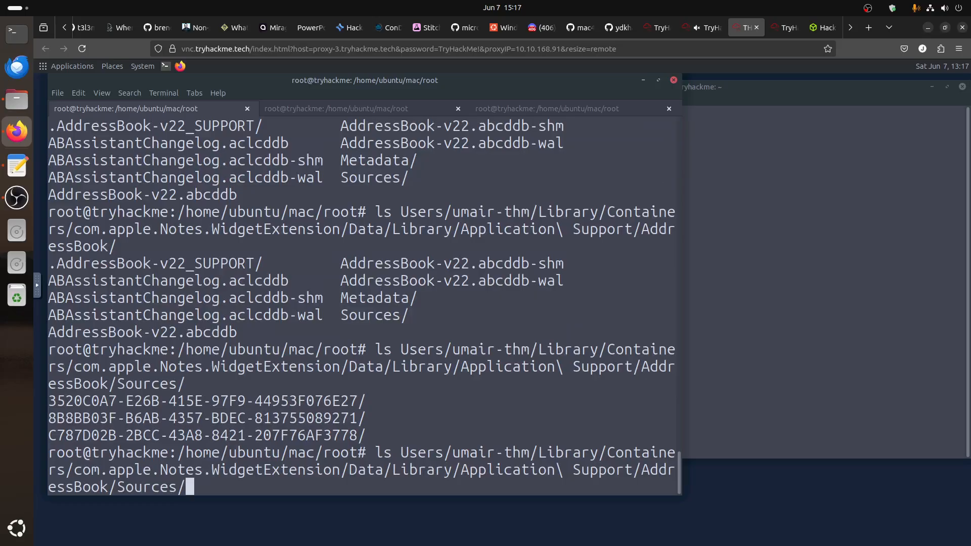
{"action": "key", "text": "BackSpace"}
{"action": "key", "text": "BackSpace"}
{"action": "key", "text": "BackSpace"}
{"action": "key", "text": "BackSpace"}
{"action": "key", "text": "BackSpace"}
{"action": "key", "text": "BackSpace"}
{"action": "key", "text": "BackSpace"}
{"action": "key", "text": "BackSpace"}
{"action": "key", "text": "BackSpace"}
{"action": "key", "text": "BackSpace"}
{"action": "key", "text": "BackSpace"}
{"action": "key", "text": "BackSpace"}
{"action": "key", "text": "BackSpace"}
{"action": "key", "text": "BackSpace"}
{"action": "key", "text": "BackSpace"}
{"action": "key", "text": "BackSpace"}
{"action": "key", "text": "BackSpace"}
{"action": "key", "text": "BackSpace"}
{"action": "key", "text": "BackSpace"}
{"action": "key", "text": "BackSpace"}
{"action": "key", "text": "BackSpace"}
{"action": "key", "text": "BackSpace"}
{"action": "key", "text": "BackSpace"}
{"action": "key", "text": "BackSpace"}
{"action": "key", "text": "BackSpace"}
{"action": "key", "text": "BackSpace"}
{"action": "key", "text": "BackSpace"}
{"action": "key", "text": "BackSpace"}
{"action": "key", "text": "BackSpace"}
{"action": "key", "text": "BackSpace"}
{"action": "key", "text": "BackSpace"}
{"action": "key", "text": "BackSpace"}
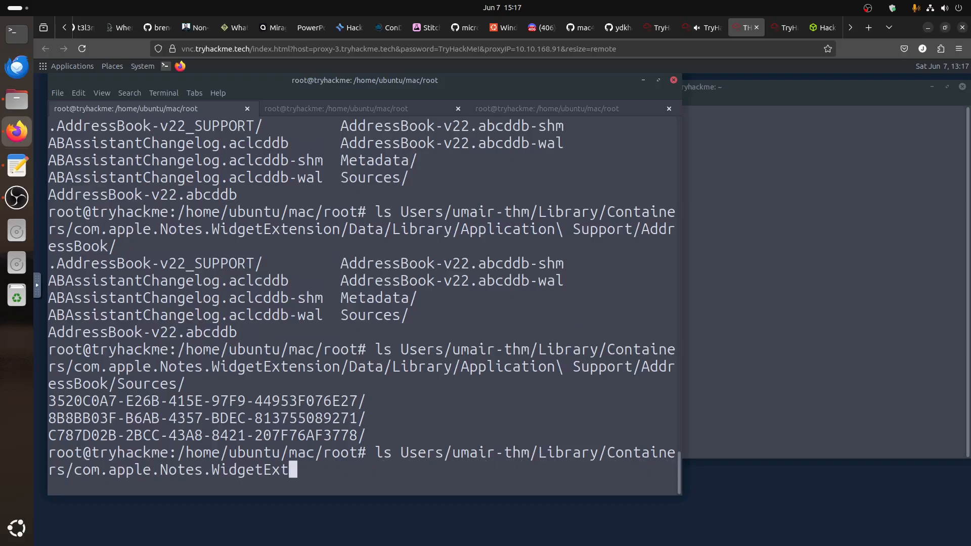
{"action": "key", "text": "BackSpace"}
{"action": "key", "text": "BackSpace"}
{"action": "key", "text": "BackSpace"}
{"action": "key", "text": "BackSpace"}
{"action": "key", "text": "BackSpace"}
{"action": "key", "text": "BackSpace"}
{"action": "key", "text": "BackSpace"}
{"action": "key", "text": "BackSpace"}
{"action": "key", "text": "BackSpace"}
{"action": "key", "text": "BackSpace"}
{"action": "key", "text": "BackSpace"}
{"action": "key", "text": "BackSpace"}
{"action": "key", "text": "BackSpace"}
{"action": "key", "text": "BackSpace"}
{"action": "key", "text": "BackSpace"}
{"action": "key", "text": "BackSpace"}
{"action": "key", "text": "BackSpace"}
{"action": "key", "text": "BackSpace"}
{"action": "key", "text": "BackSpace"}
{"action": "key", "text": "BackSpace"}
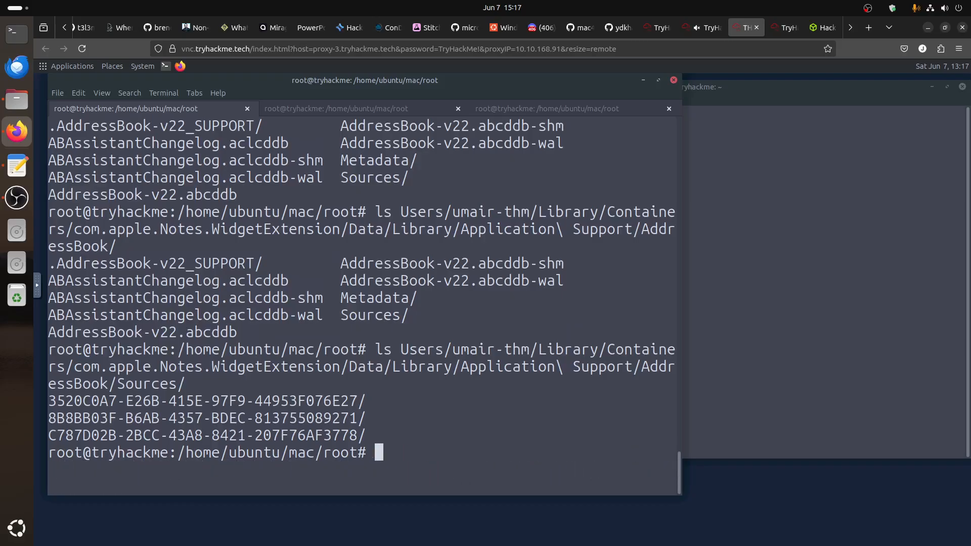
Reread the room's Saved Application State section, the Microsoft update agent question, and the Launch Agents and Daemons directories
{"action": "left_click", "coordinate": [705, 28]}
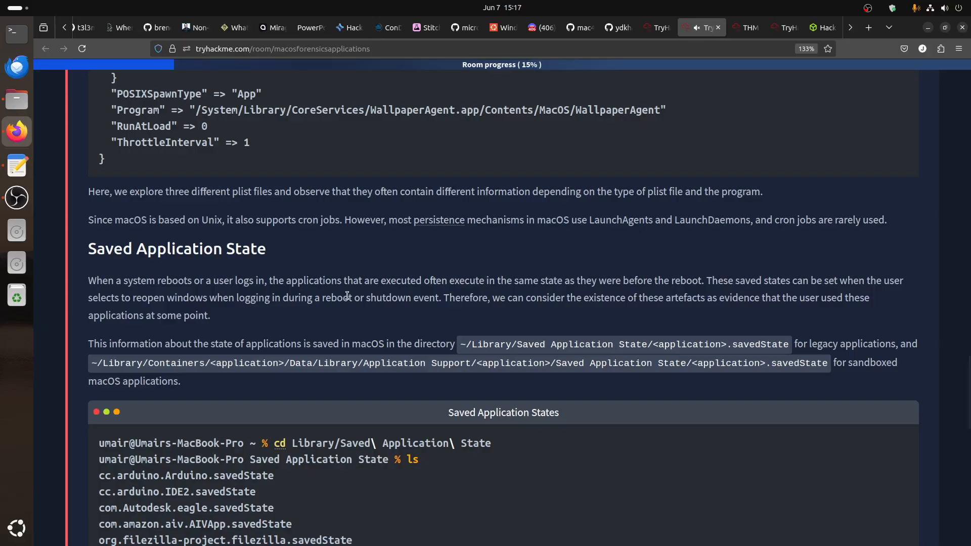
{"action": "scroll", "coordinate": [419, 462], "scroll_direction": "down", "scroll_amount": 4}
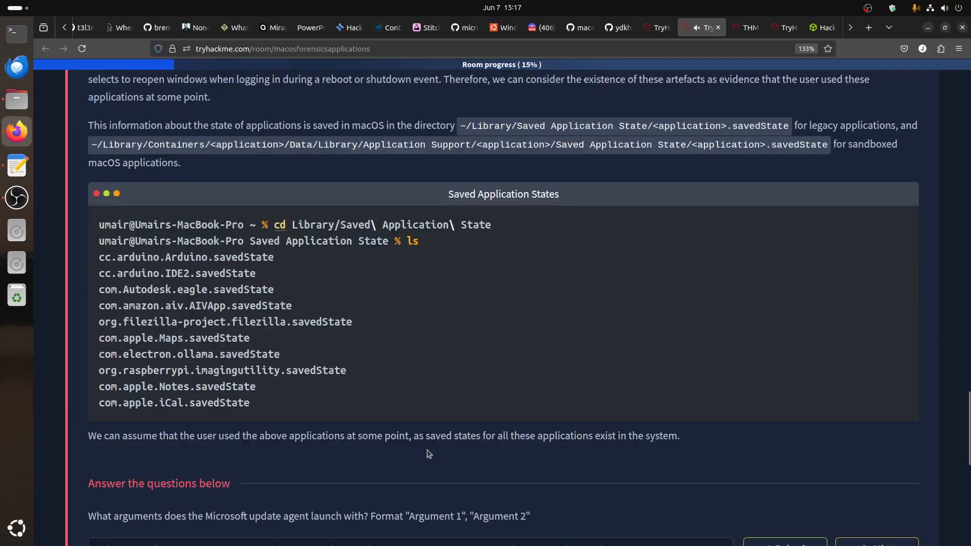
{"action": "scroll", "coordinate": [431, 449], "scroll_direction": "up", "scroll_amount": 4}
{"action": "left_click_drag", "start_coordinate": [375, 219], "coordinate": [381, 396]}
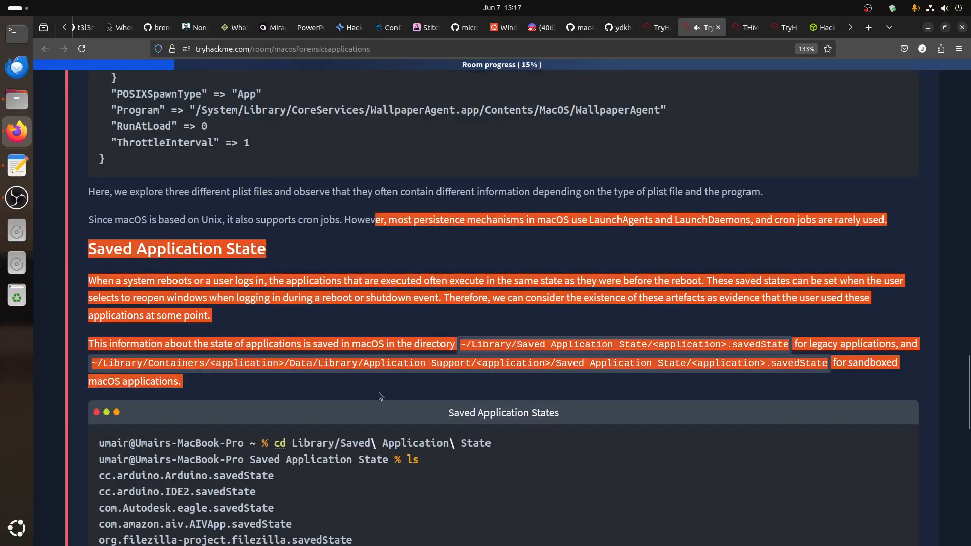
{"action": "left_click", "coordinate": [382, 395]}
{"action": "scroll", "coordinate": [382, 391], "scroll_direction": "down", "scroll_amount": 7}
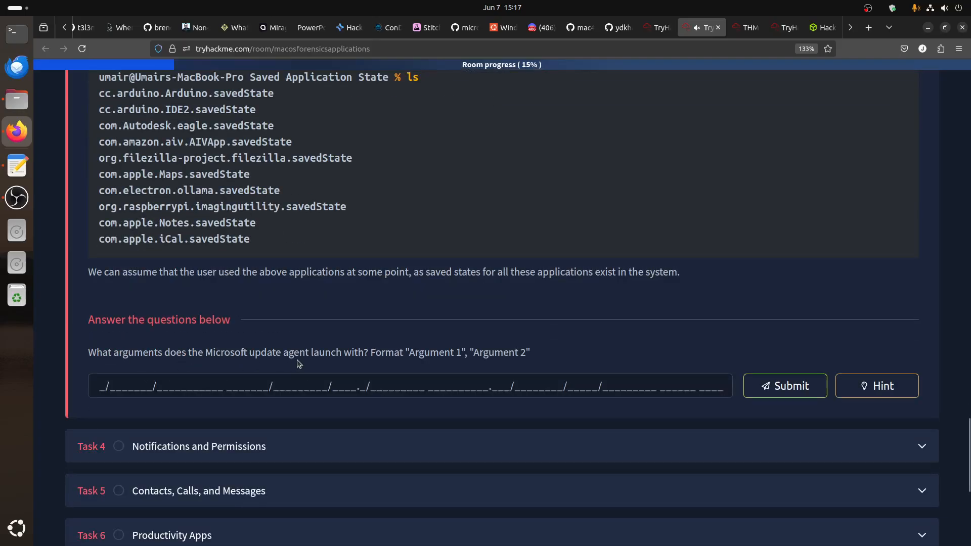
{"action": "scroll", "coordinate": [377, 351], "scroll_direction": "up", "scroll_amount": 15}
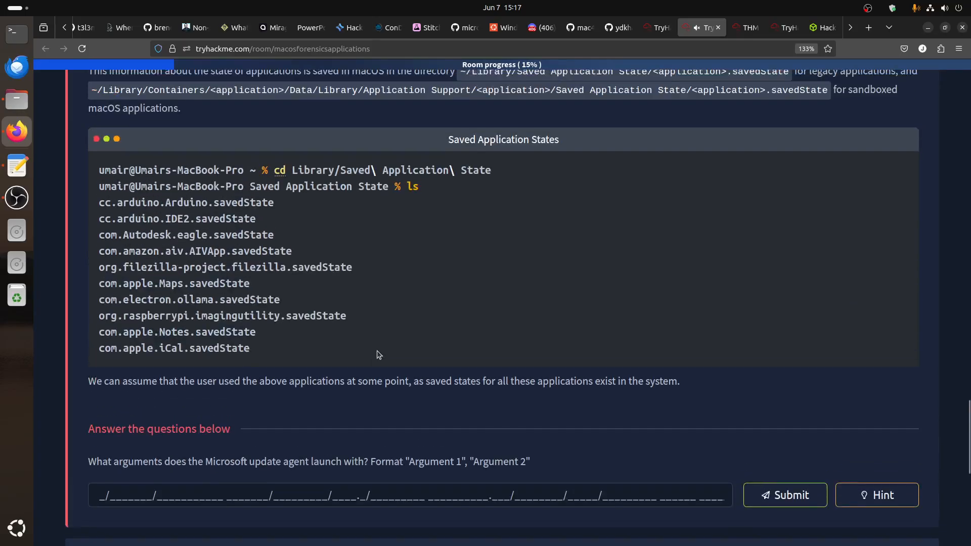
{"action": "scroll", "coordinate": [331, 350], "scroll_direction": "up", "scroll_amount": 10}
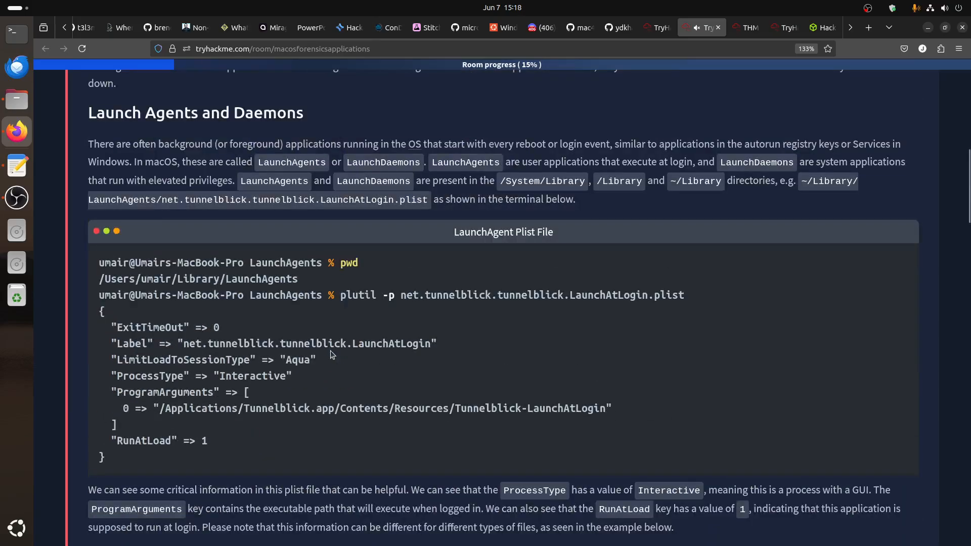
{"action": "left_click", "coordinate": [747, 28]}
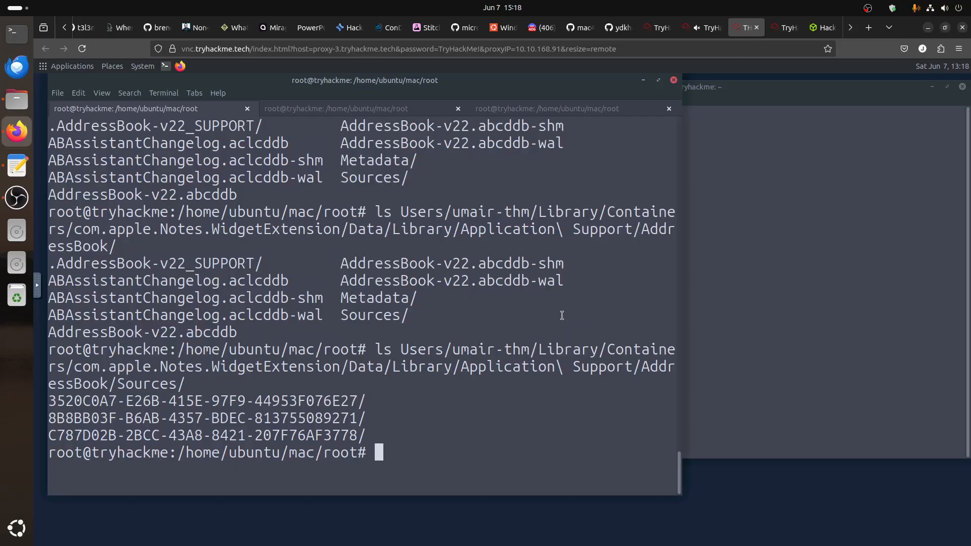
{"action": "left_click", "coordinate": [714, 30]}
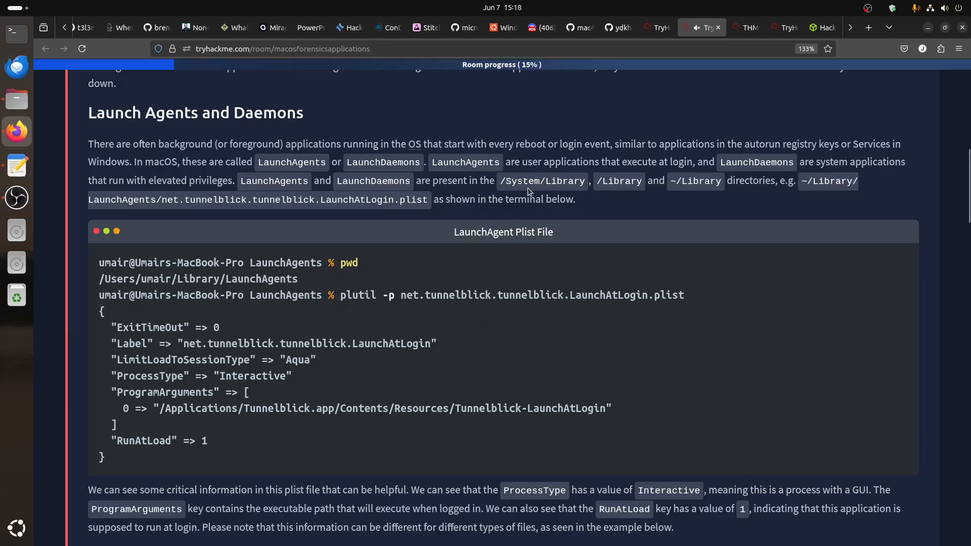
Print Library/LaunchAgents/com.microsoft.update.agent.plist with plistutil -p, checking the LaunchAgents path against the room text
{"action": "left_click", "coordinate": [743, 31]}
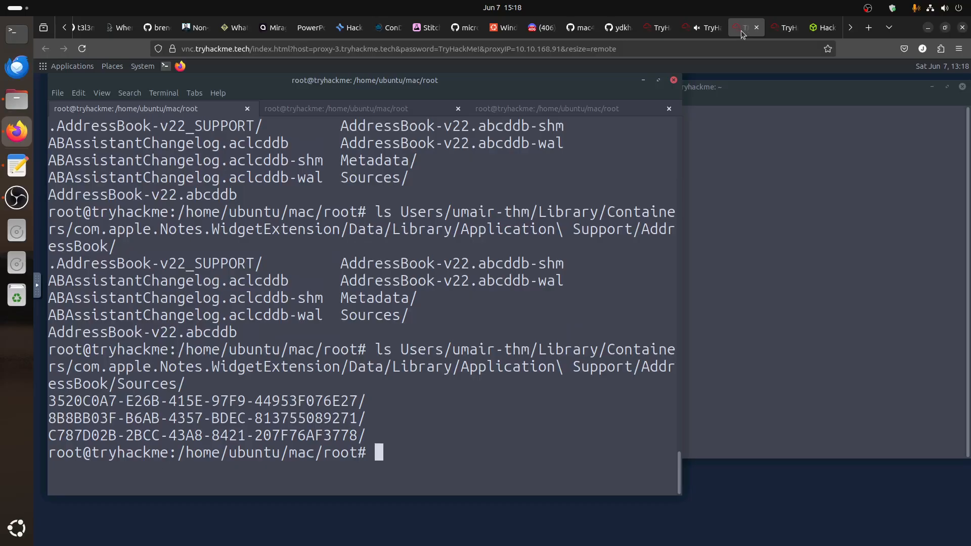
{"action": "type", "text": "plistutil -p"}
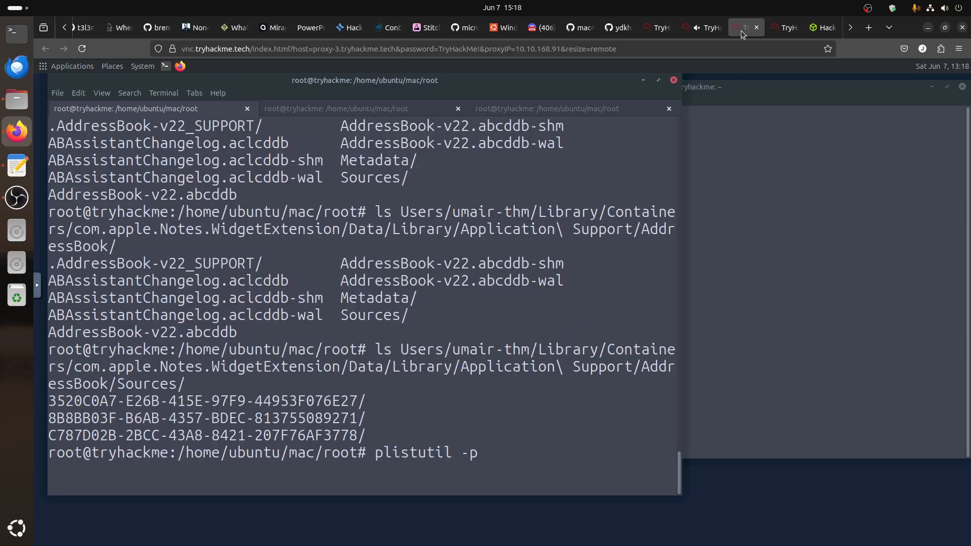
{"action": "type", "text": " Li"}
{"action": "key", "text": "Tab"}
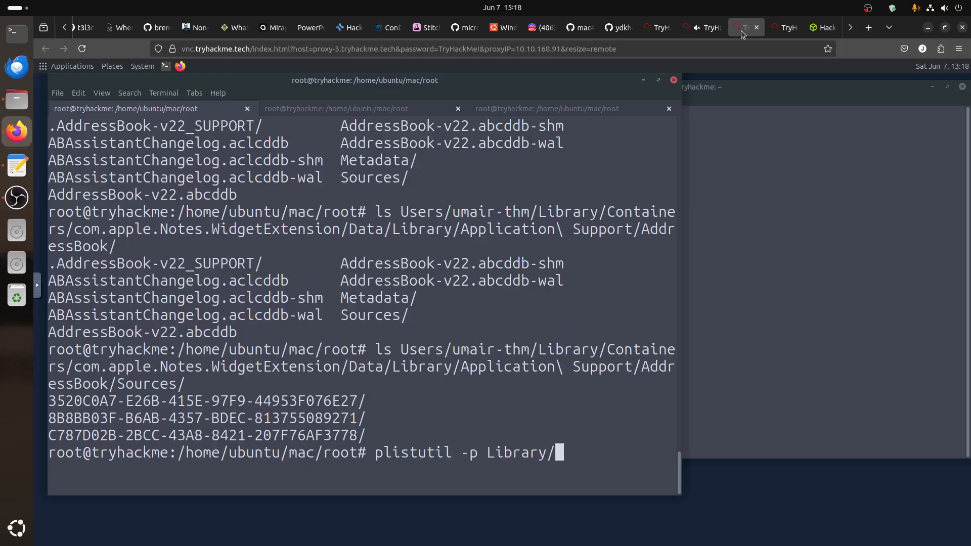
{"action": "left_click", "coordinate": [705, 27]}
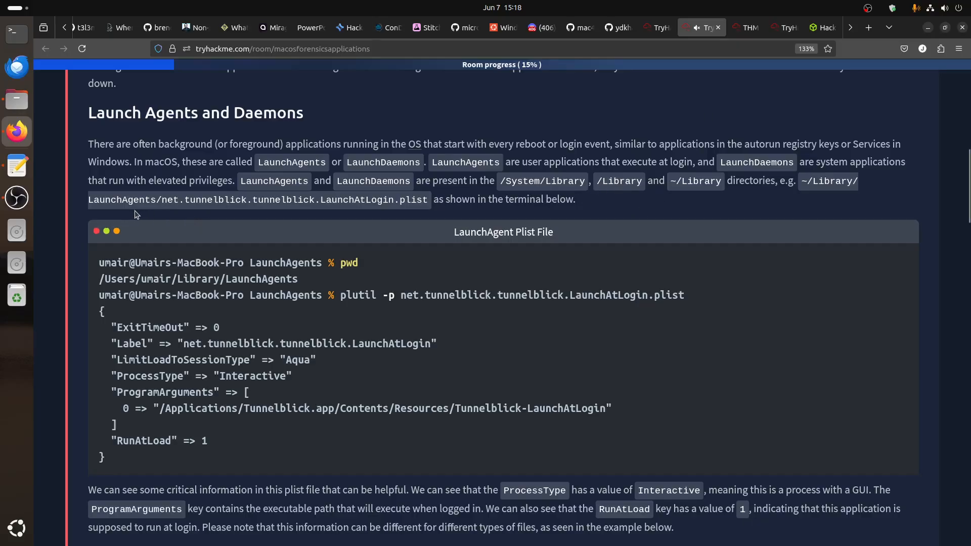
{"action": "left_click", "coordinate": [746, 28]}
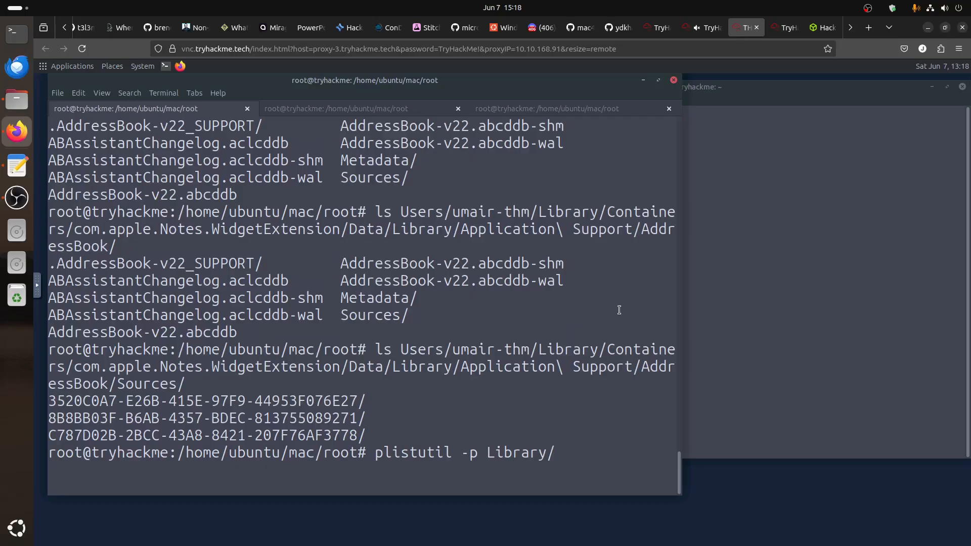
{"action": "type", "text": "Launch"}
{"action": "key", "text": "Tab"}
{"action": "key", "text": "Tab"}
{"action": "type", "text": "A"}
{"action": "key", "text": "Tab"}
{"action": "key", "text": "Tab"}
{"action": "key", "text": "Tab"}
{"action": "key", "text": "Tab"}
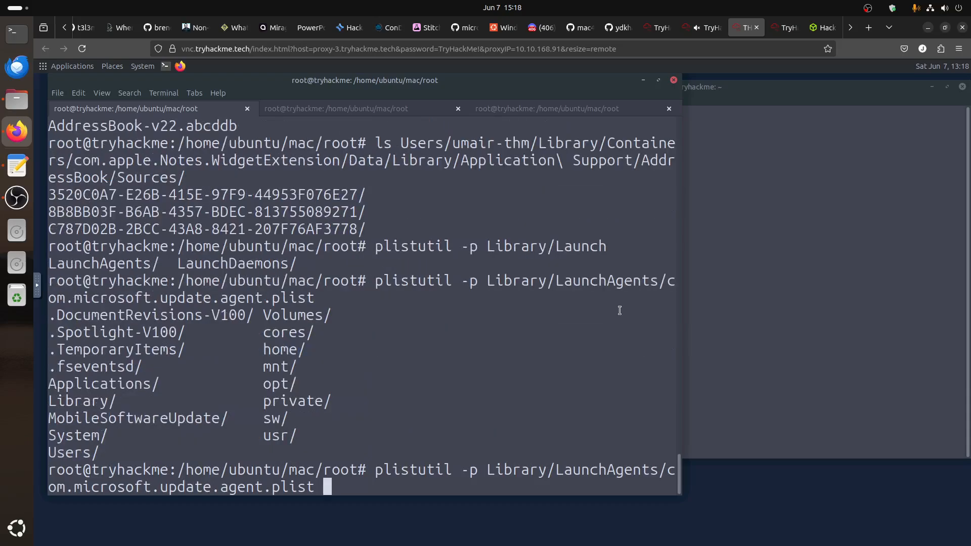
{"action": "key", "text": "Return"}
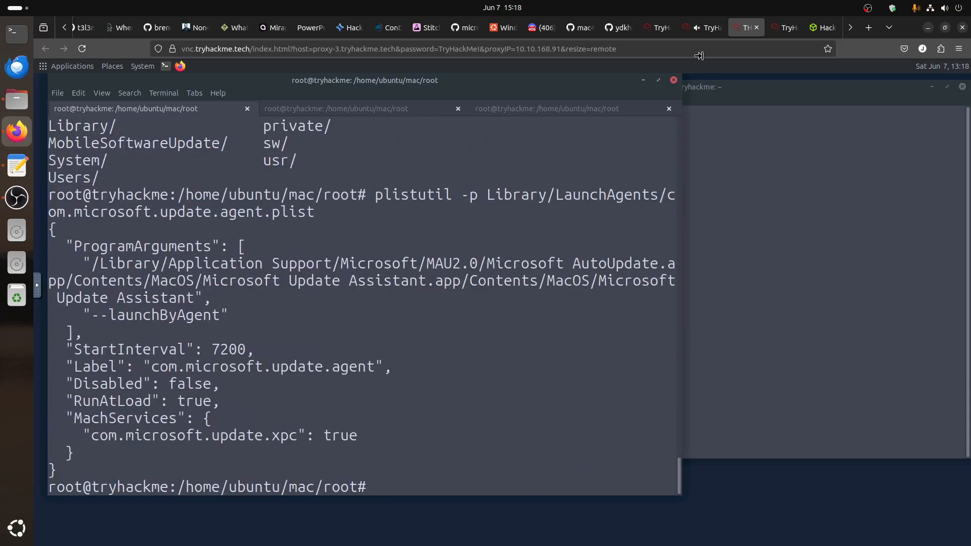
Check the answer format of the Microsoft update agent question, and copy both ProgramArguments strings from the plist output
{"action": "left_click", "coordinate": [707, 31]}
{"action": "scroll", "coordinate": [433, 451], "scroll_direction": "down", "scroll_amount": 20}
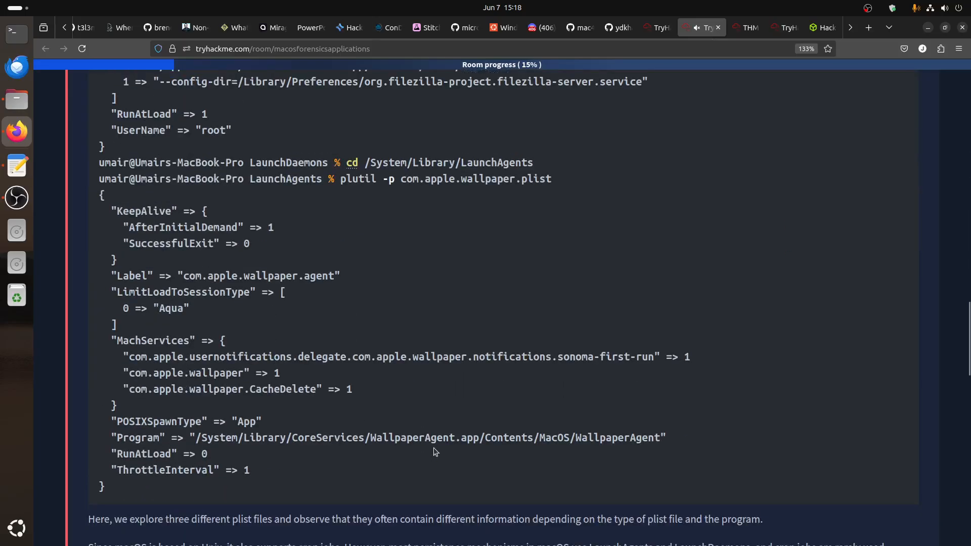
{"action": "scroll", "coordinate": [434, 455], "scroll_direction": "down", "scroll_amount": 8}
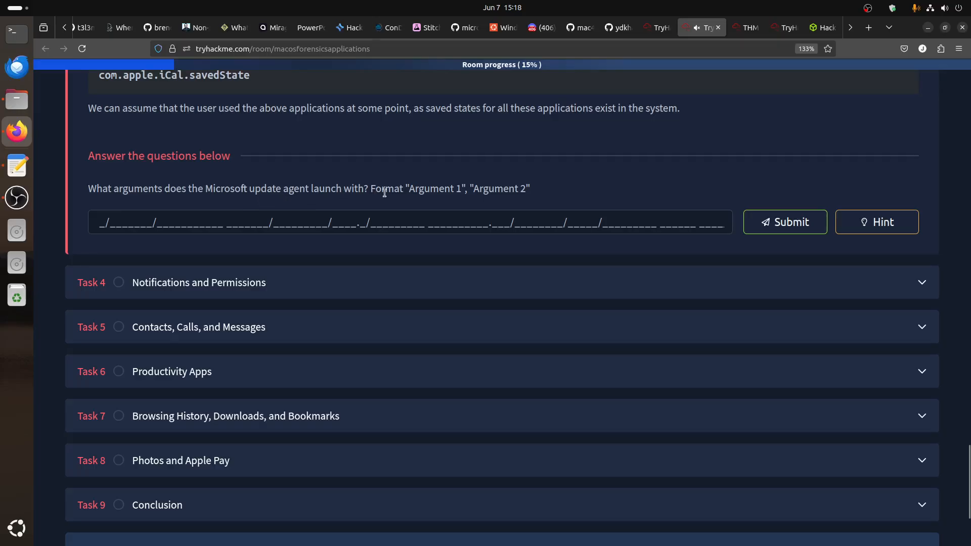
{"action": "left_click", "coordinate": [746, 27]}
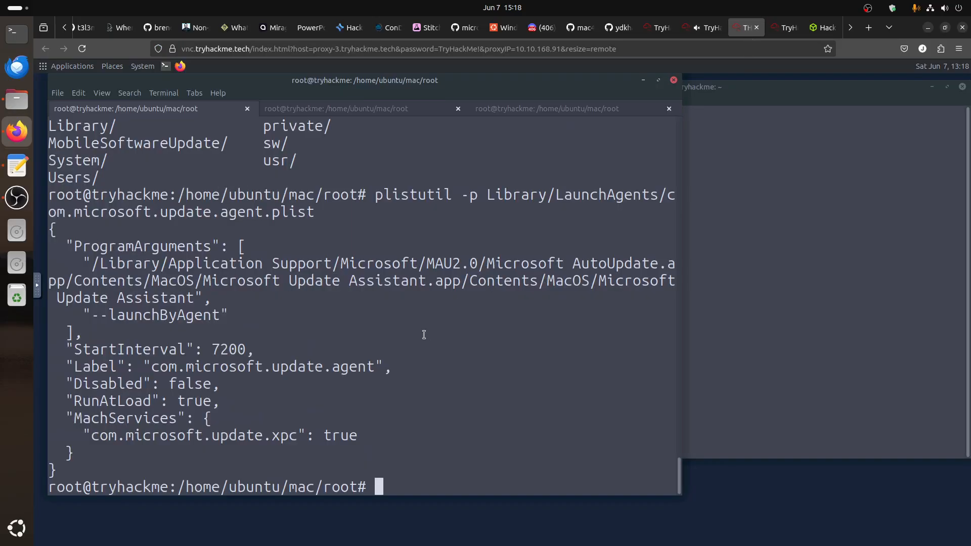
{"action": "scroll", "coordinate": [425, 334], "scroll_direction": "up", "scroll_amount": 10}
{"action": "scroll", "coordinate": [430, 337], "scroll_direction": "down", "scroll_amount": 10}
{"action": "left_click_drag", "start_coordinate": [87, 263], "coordinate": [229, 313]}
{"action": "right_click", "coordinate": [230, 313]}
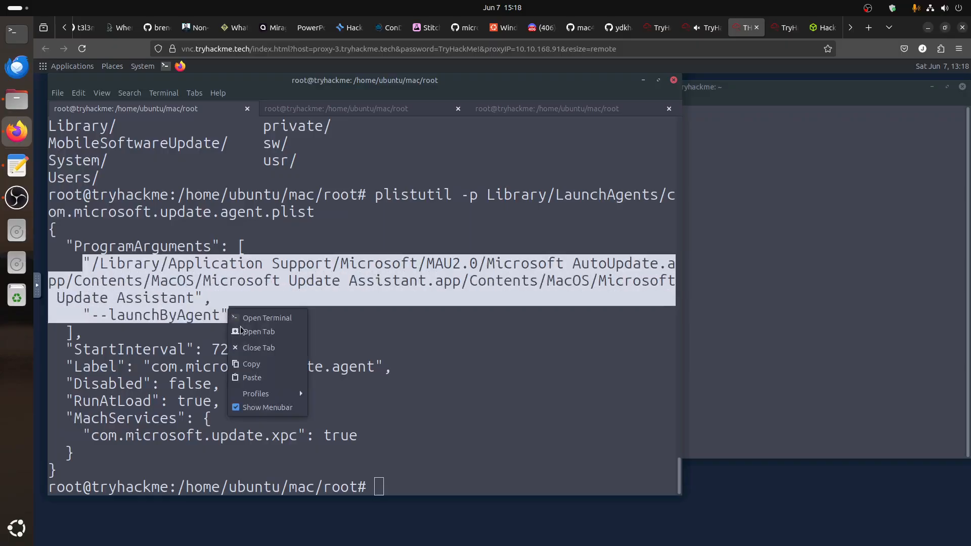
{"action": "left_click", "coordinate": [264, 364]}
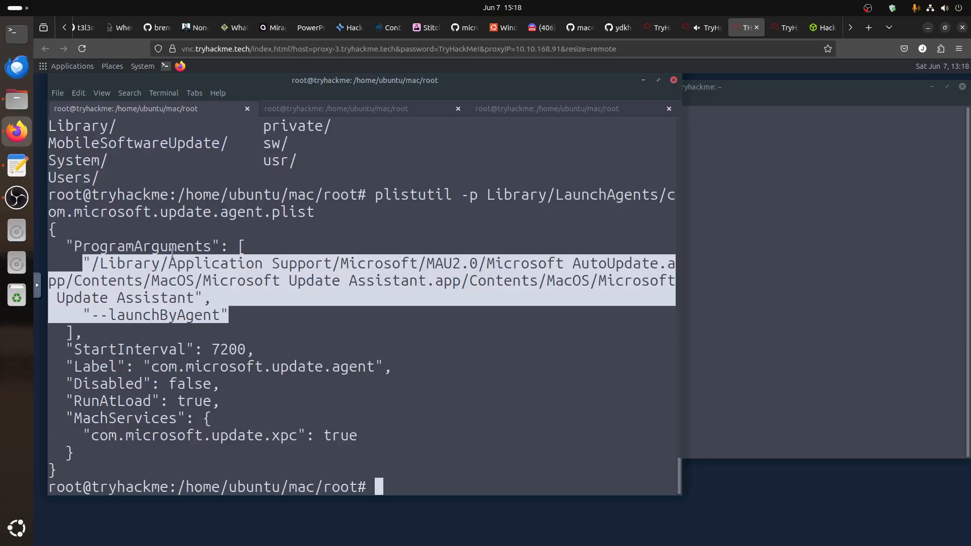
Paste the copied Microsoft Update Assistant path and "--launchByAgent" as the Autostart Items answer, and submit it
{"action": "left_click", "coordinate": [710, 30]}
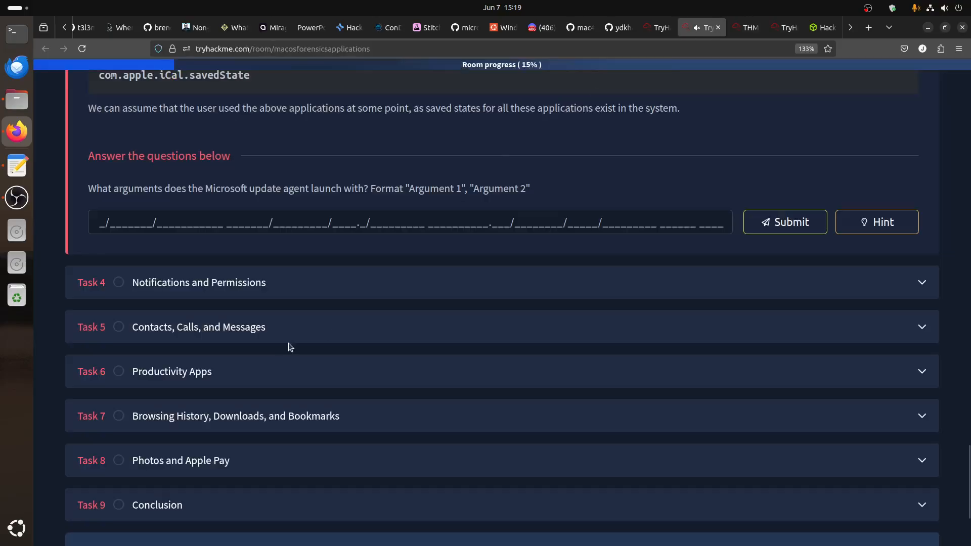
{"action": "left_click", "coordinate": [279, 226]}
{"action": "key", "text": "ctrl+v"}
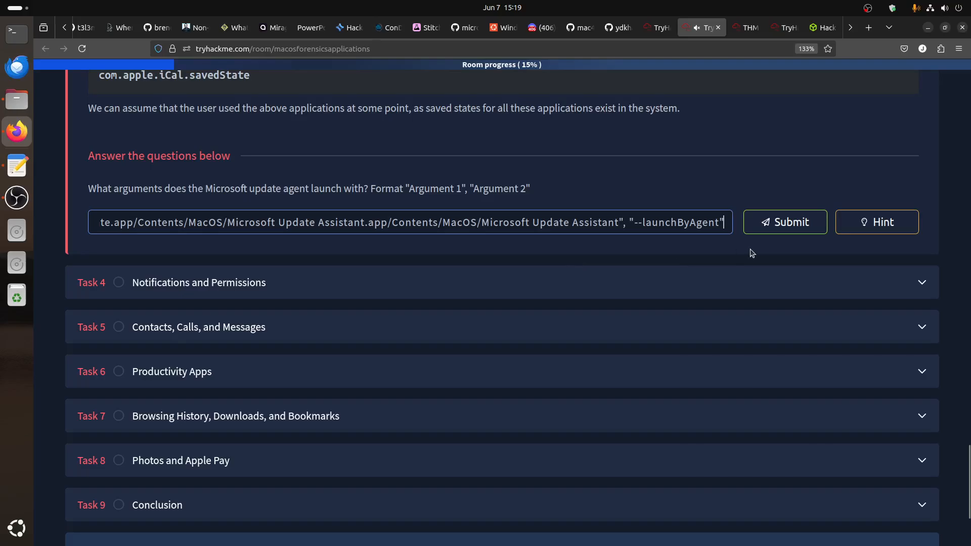
{"action": "left_click", "coordinate": [761, 230]}
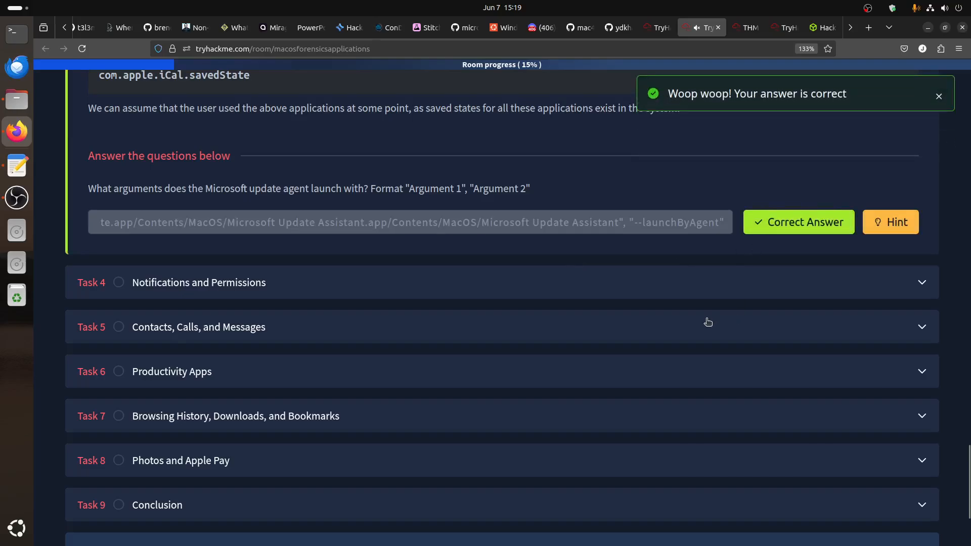
Open Task 4, Notifications and Permissions, read the notifications database path and APOLLO module name, and return to the terminal
{"action": "left_click", "coordinate": [429, 288]}
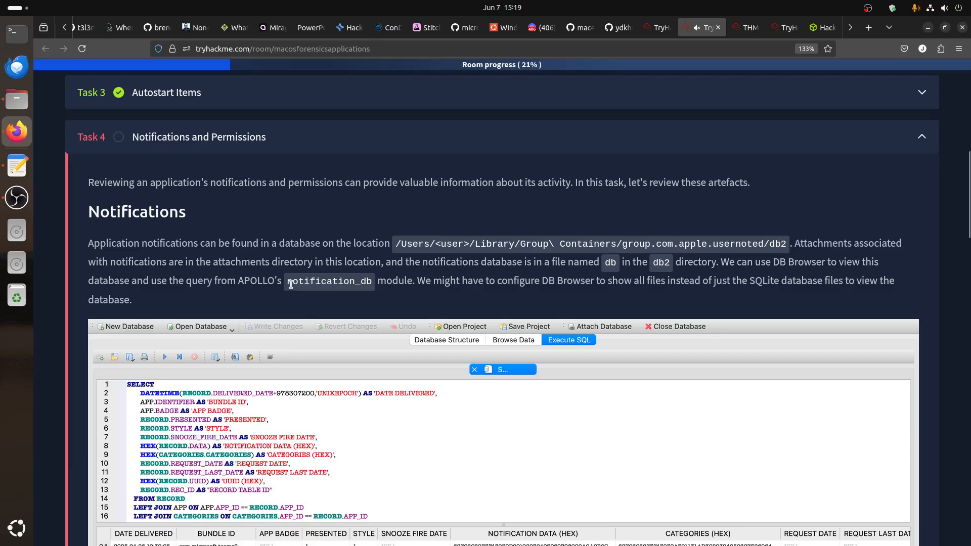
{"action": "left_click_drag", "start_coordinate": [290, 285], "coordinate": [397, 294]}
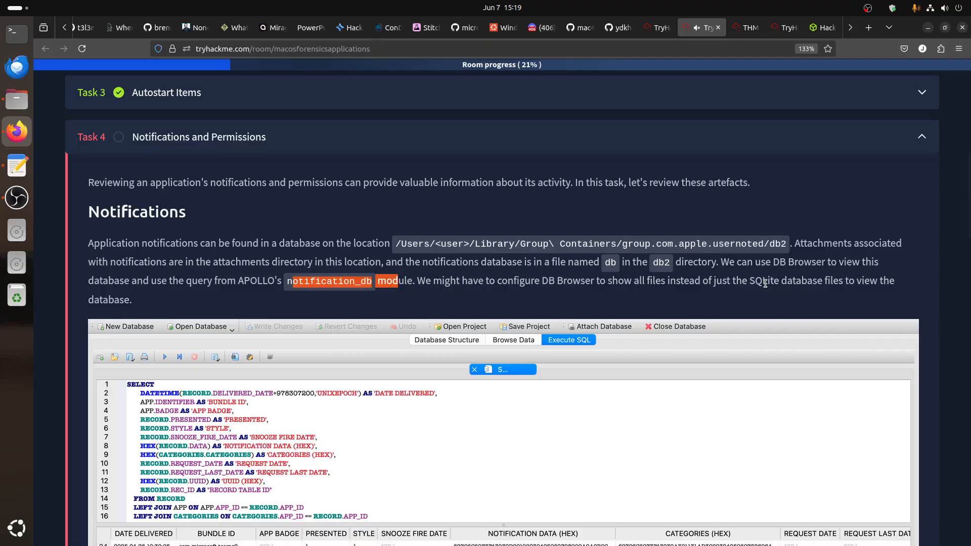
{"action": "left_click", "coordinate": [455, 246]}
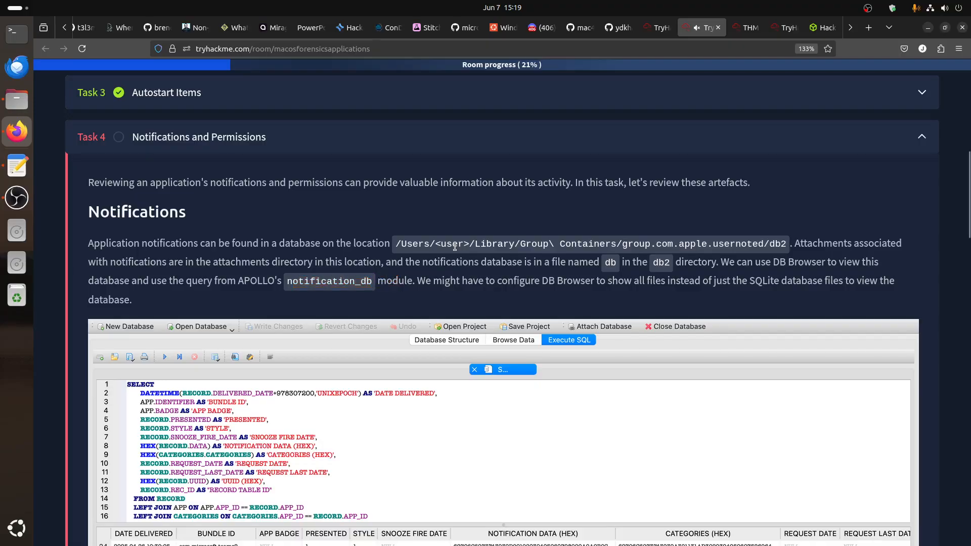
{"action": "left_click", "coordinate": [745, 27]}
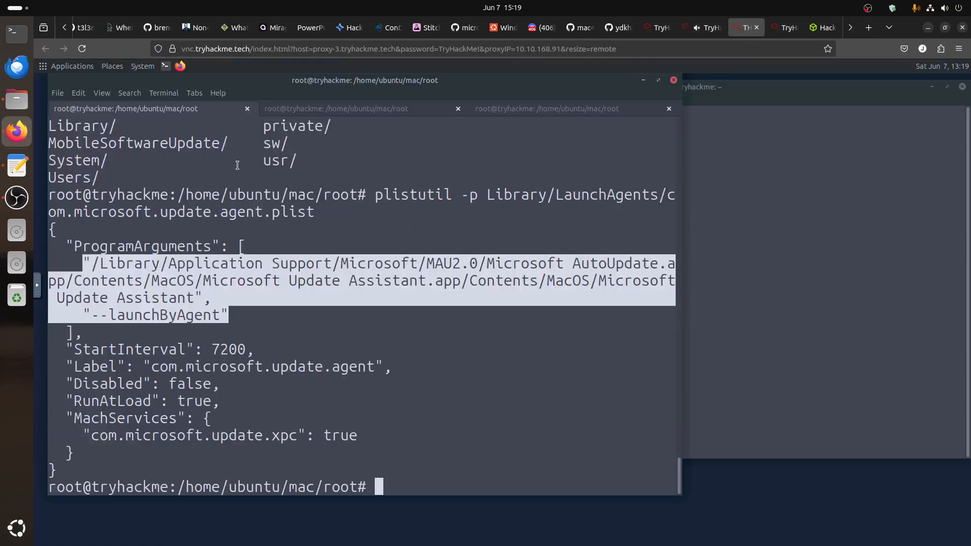
In the second terminal session, change into the THM user's home folder under Users and clear the screen
{"action": "left_click", "coordinate": [326, 464]}
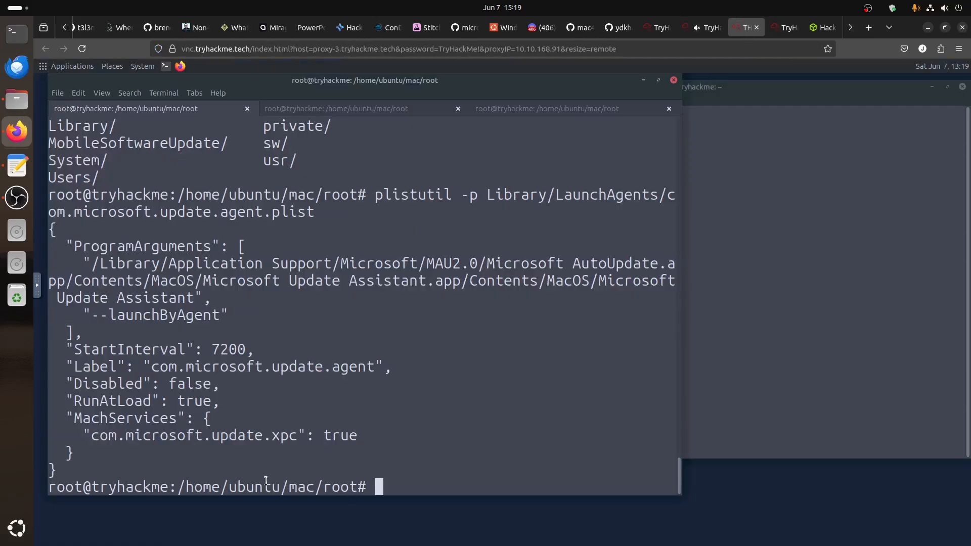
{"action": "left_click_drag", "start_coordinate": [349, 485], "coordinate": [240, 480]}
{"action": "left_click", "coordinate": [310, 109]}
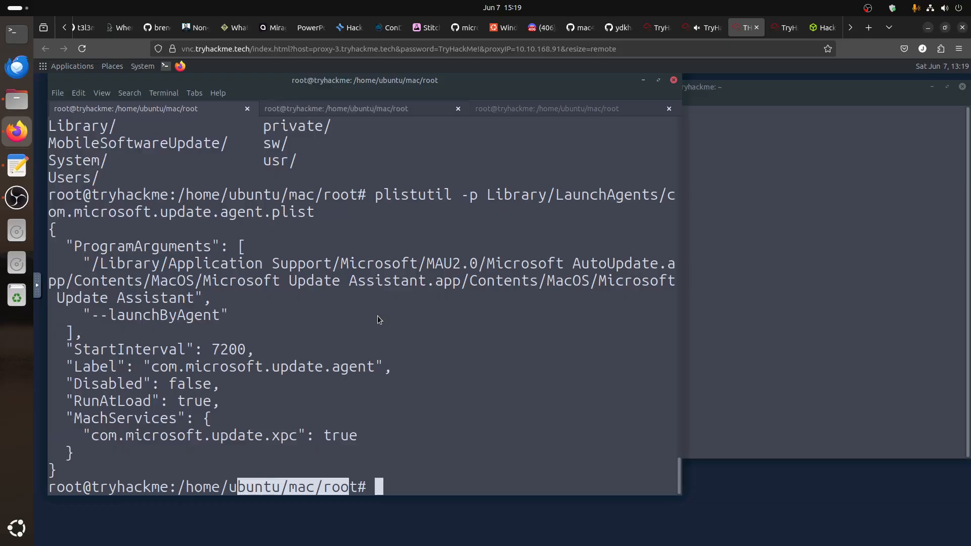
{"action": "type", "text": "cd Us"}
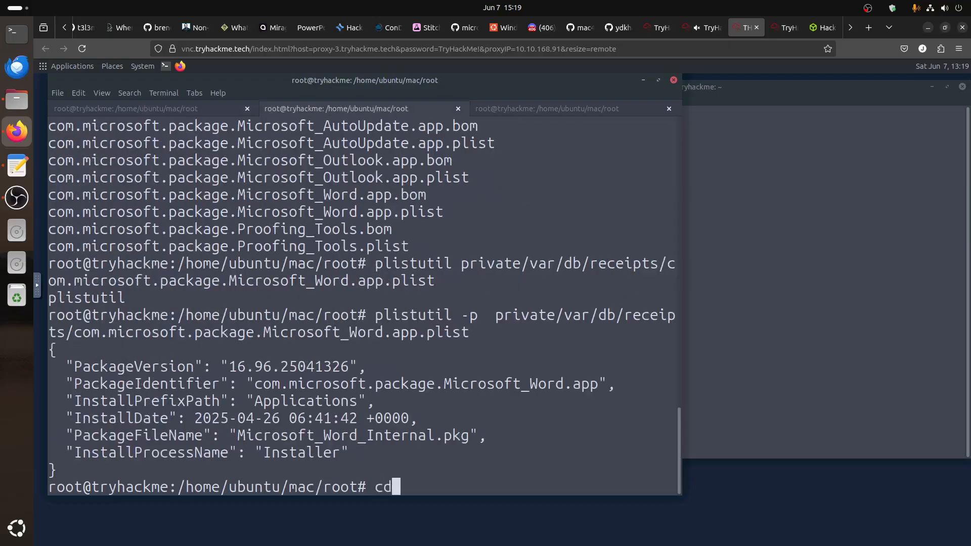
{"action": "key", "text": "Tab"}
{"action": "type", "text": "u"}
{"action": "key", "text": "Tab"}
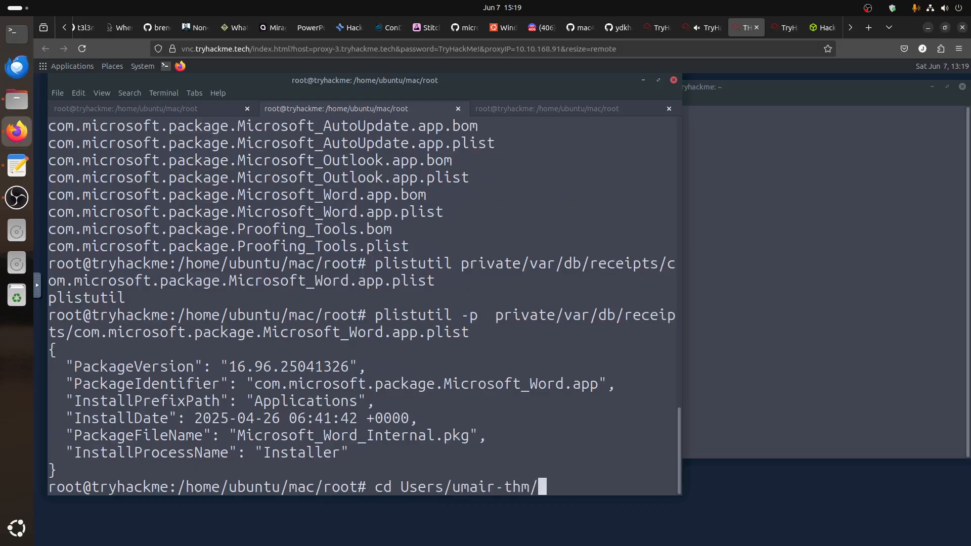
{"action": "key", "text": "Return"}
{"action": "type", "text": "clear"}
{"action": "key", "text": "Return"}
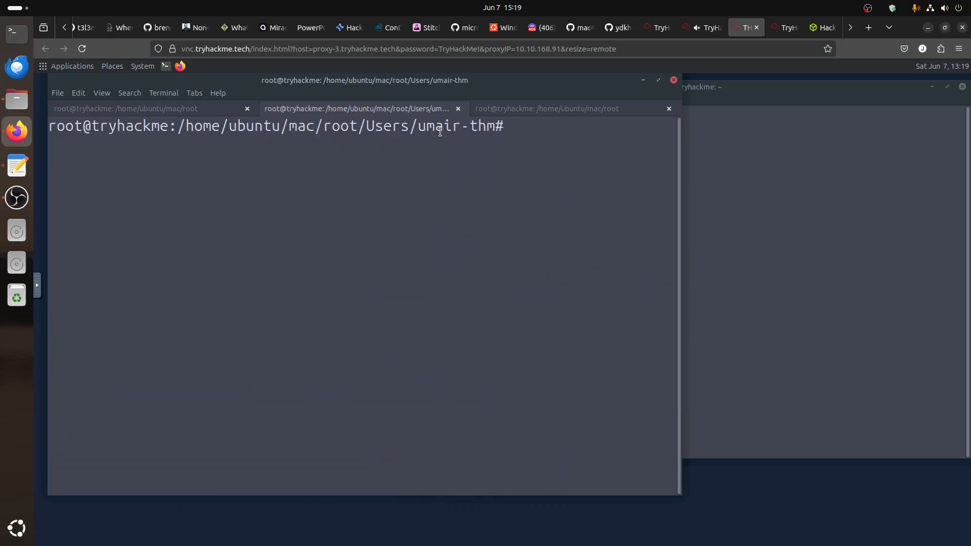
Check the notifications database path in Task 4, and begin an ls command for Library/Group\ Containers/ in the user's home folder
{"action": "left_click", "coordinate": [708, 28]}
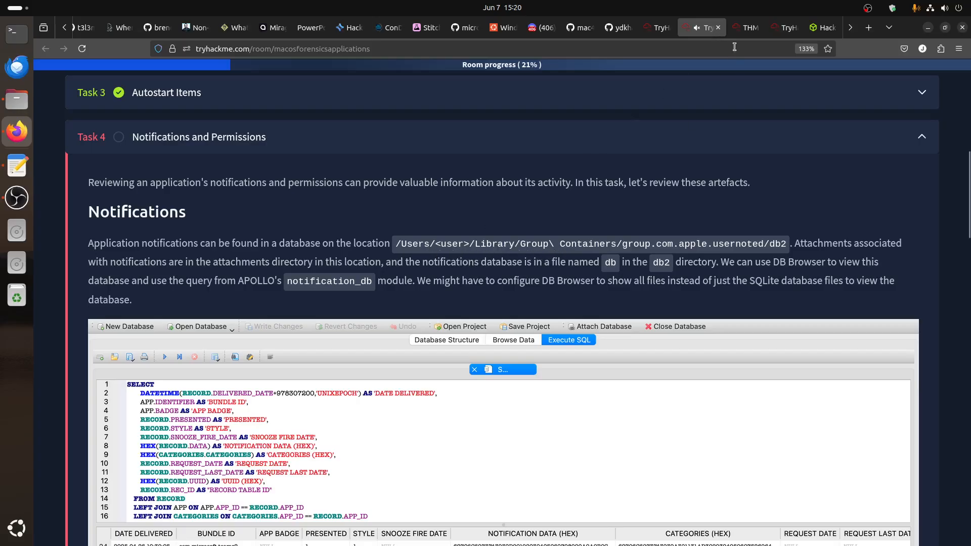
{"action": "left_click", "coordinate": [745, 27]}
{"action": "type", "text": "l"}
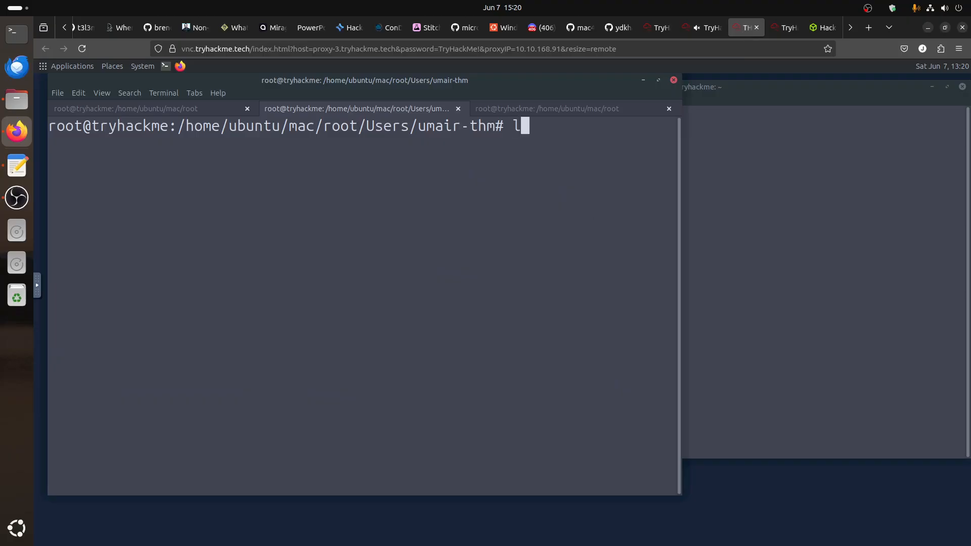
{"action": "type", "text": "s gr"}
{"action": "key", "text": "BackSpace"}
{"action": "key", "text": "BackSpace"}
{"action": "type", "text": "L"}
{"action": "key", "text": "Tab"}
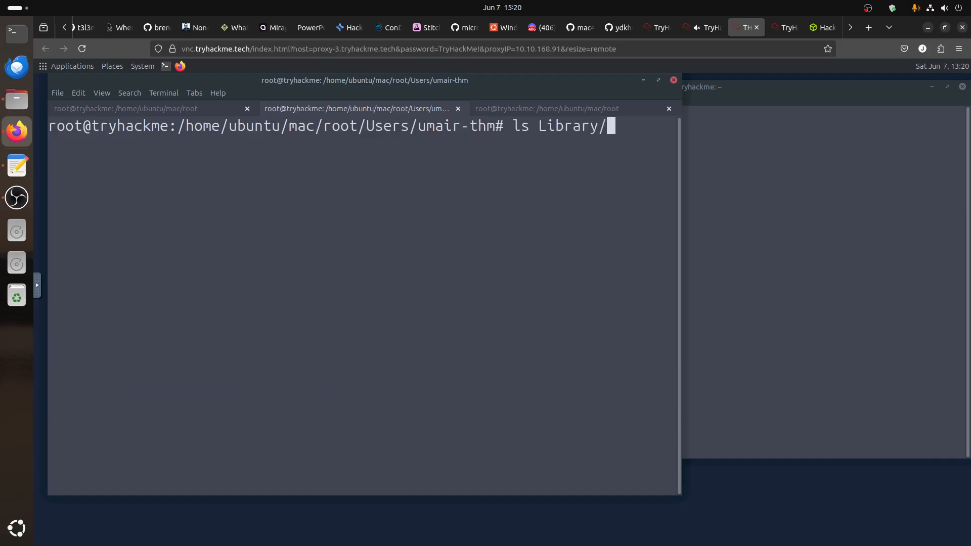
{"action": "type", "text": "G"}
{"action": "key", "text": "Tab"}
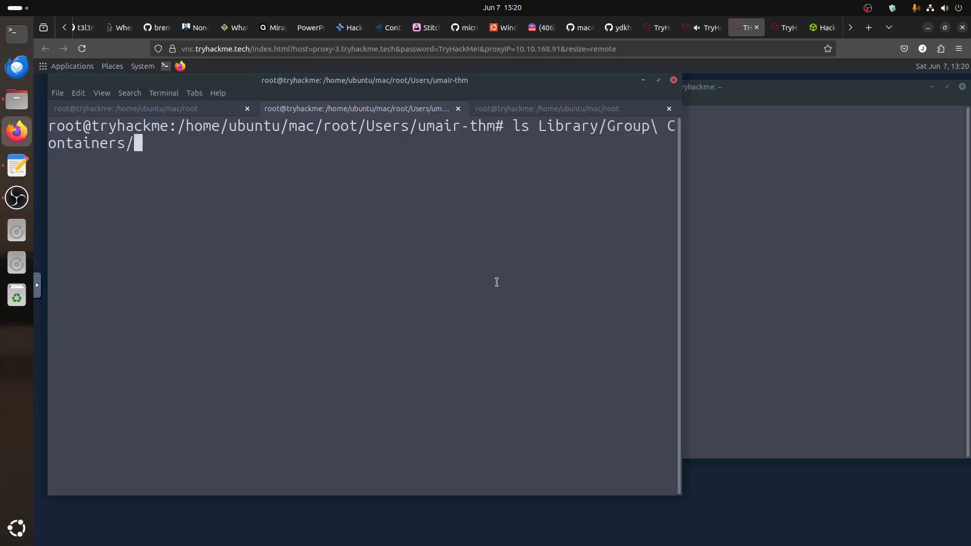
Verify the container name in the room text and list the contents of Library/Group\ Containers/group.com.apple.usernoted/
{"action": "type", "text": "group."}
{"action": "left_click", "coordinate": [705, 34]}
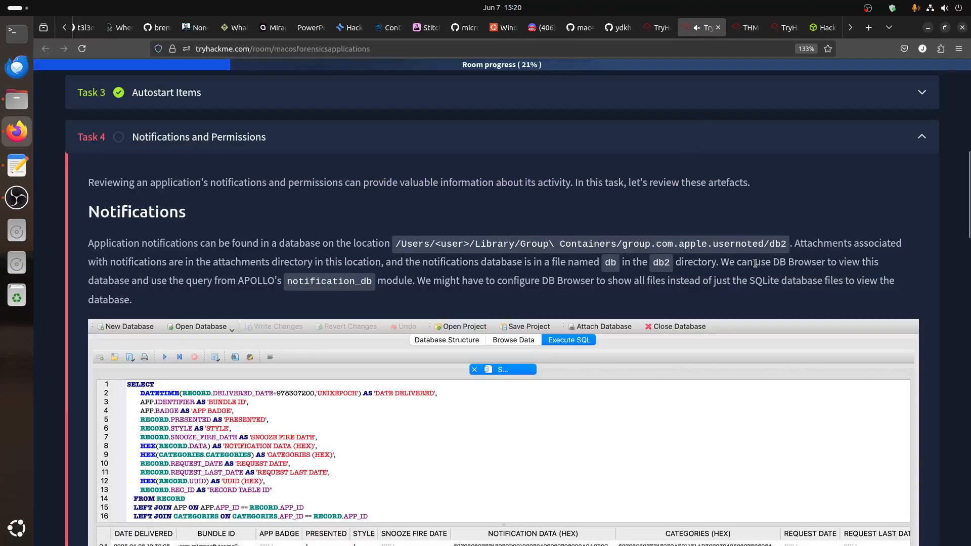
{"action": "left_click", "coordinate": [751, 35]}
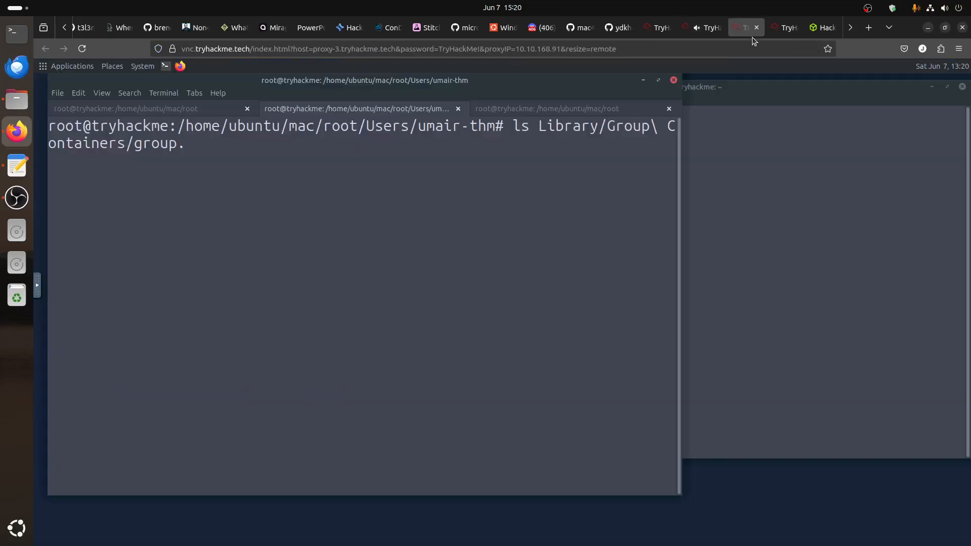
{"action": "type", "text": "com.apple."}
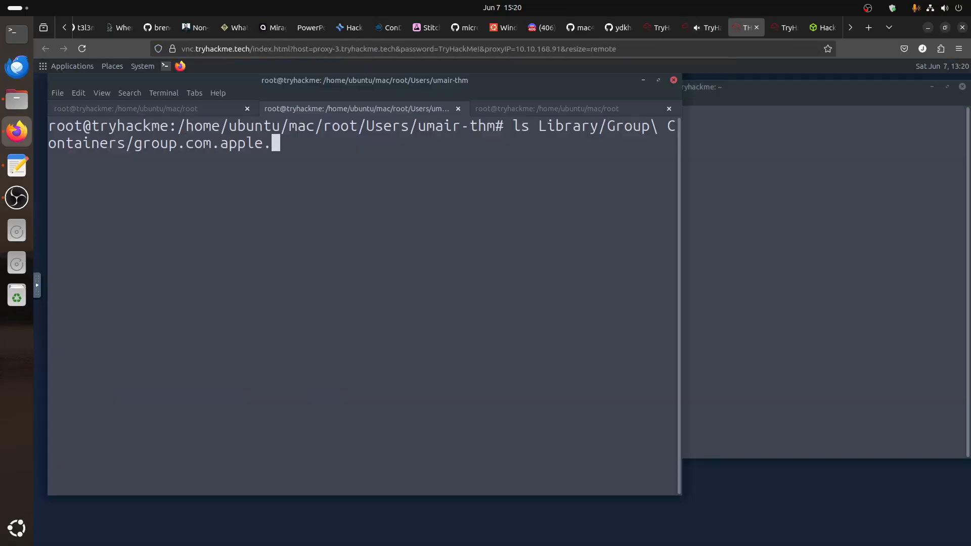
{"action": "type", "text": "us"}
{"action": "key", "text": "Tab"}
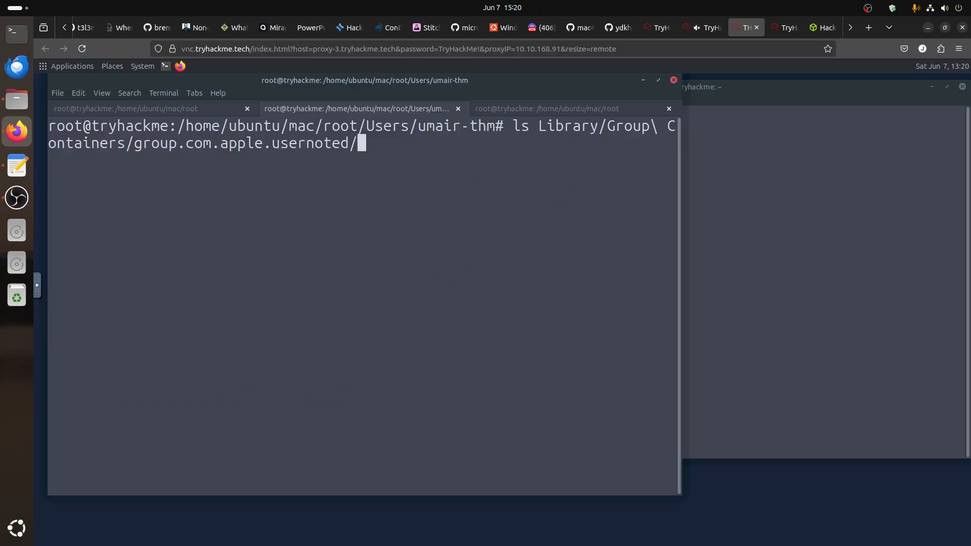
{"action": "key", "text": "Return"}
List the attachments folder inside group.com.apple.usernoted
{"action": "key", "text": "Up"}
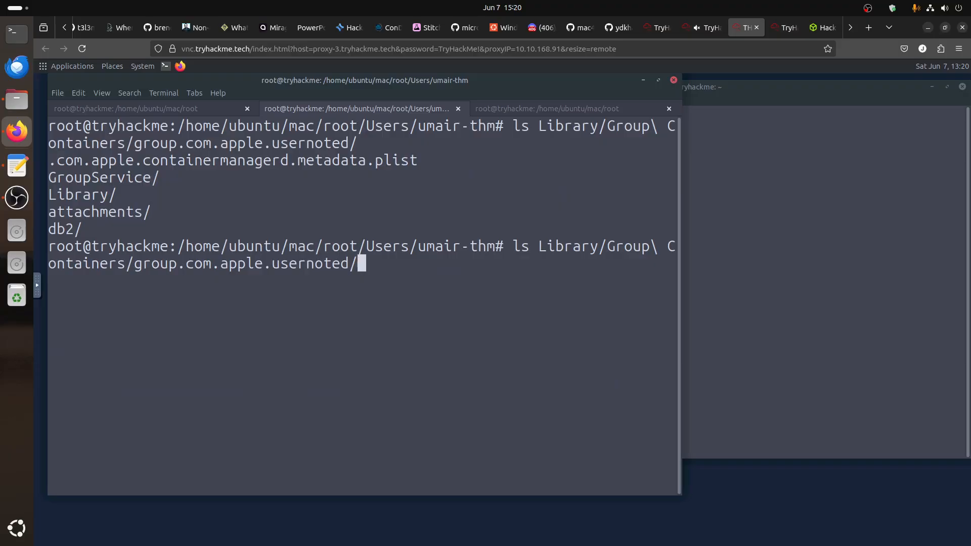
{"action": "type", "text": "at"}
{"action": "key", "text": "Tab"}
{"action": "key", "text": "Return"}
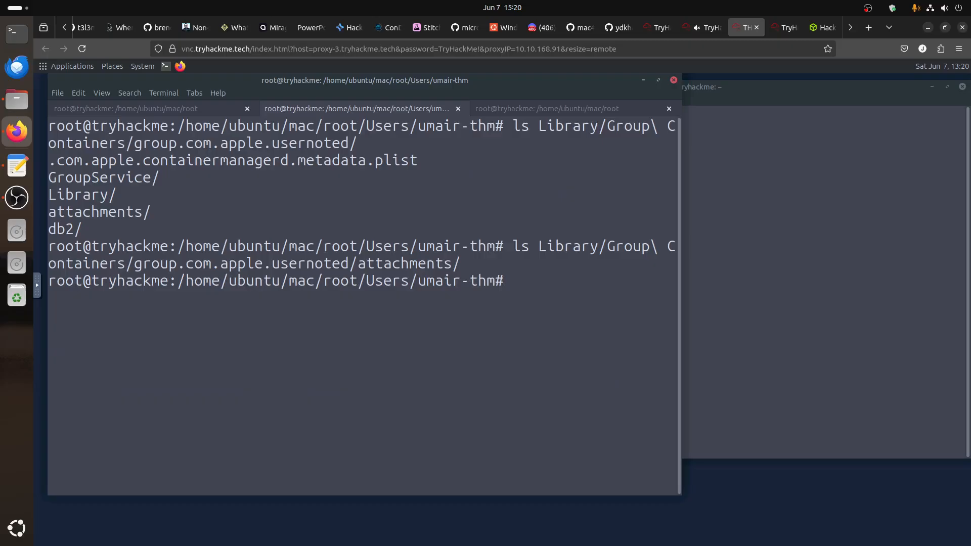
Change the ls path from attachments to db2/db and show the matching database file names
{"action": "key", "text": "Up"}
{"action": "key", "text": "BackSpace"}
{"action": "key", "text": "BackSpace"}
{"action": "key", "text": "BackSpace"}
{"action": "key", "text": "BackSpace"}
{"action": "key", "text": "BackSpace"}
{"action": "key", "text": "BackSpace"}
{"action": "key", "text": "BackSpace"}
{"action": "key", "text": "BackSpace"}
{"action": "key", "text": "BackSpace"}
{"action": "key", "text": "BackSpace"}
{"action": "key", "text": "BackSpace"}
{"action": "key", "text": "BackSpace"}
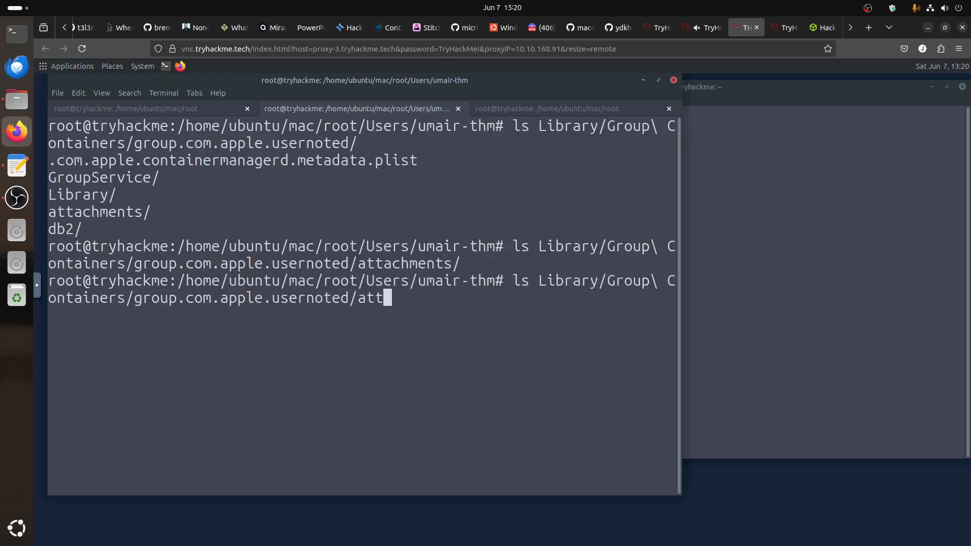
{"action": "type", "text": "d"}
{"action": "key", "text": "Tab"}
{"action": "type", "text": "db"}
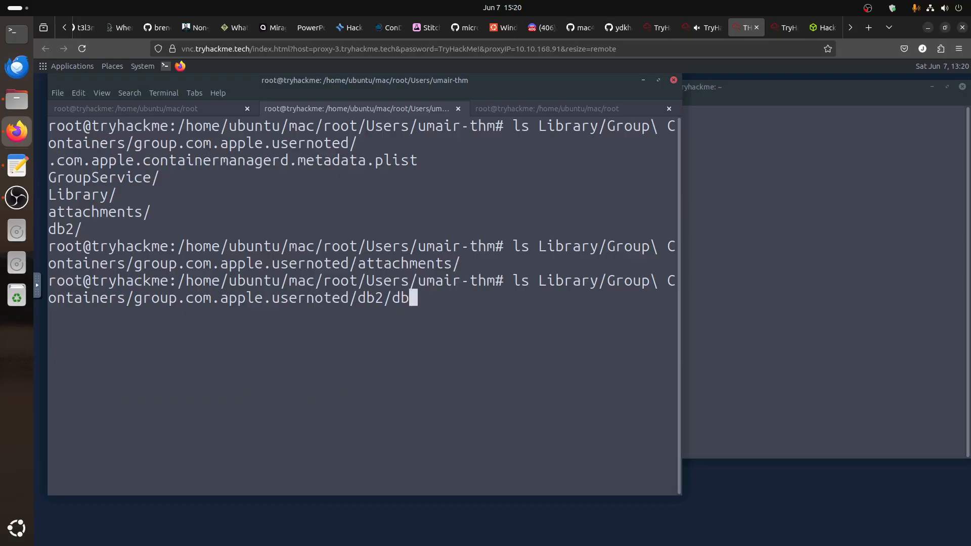
{"action": "key", "text": "Tab"}
{"action": "key", "text": "Tab"}
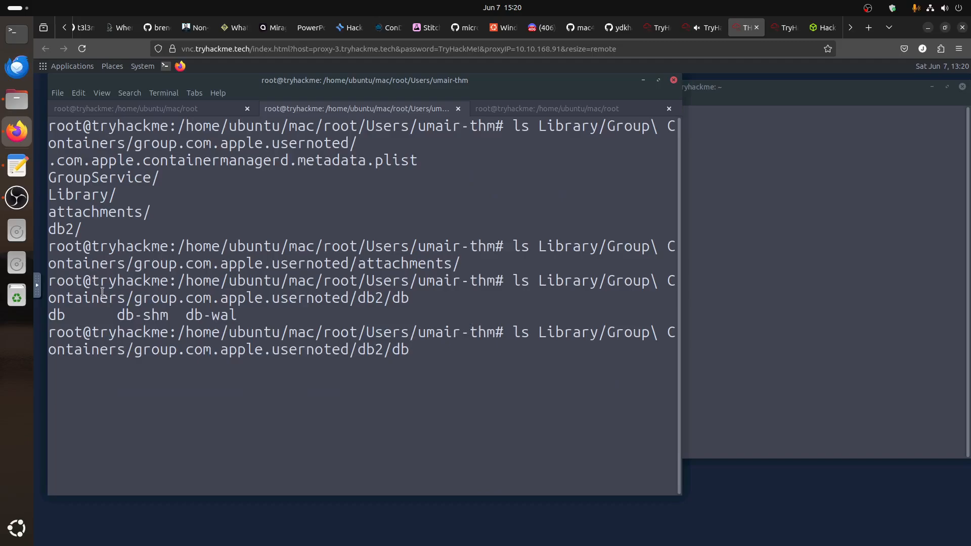
Examine the db-shm and db-wal file names, and minimize the spare ubuntu terminal window
{"action": "left_click_drag", "start_coordinate": [144, 319], "coordinate": [174, 319]}
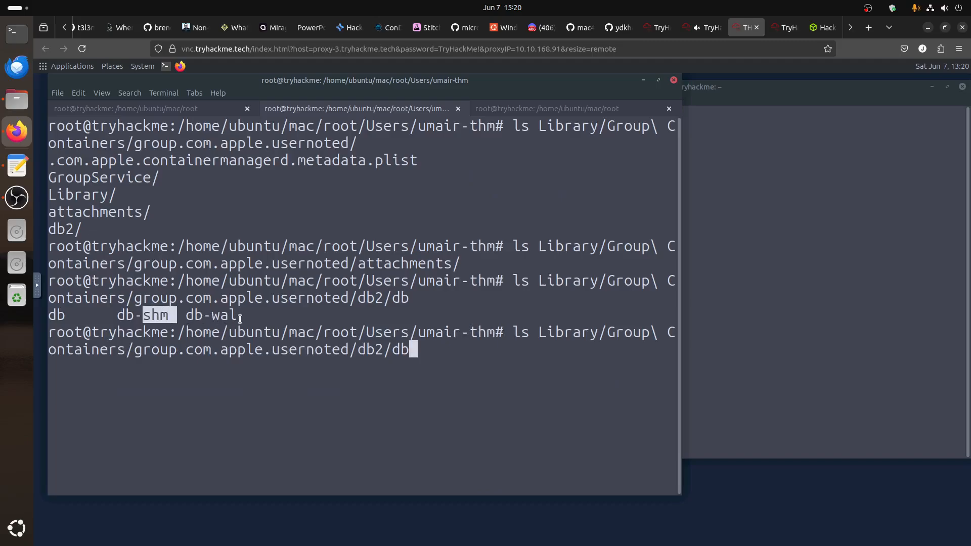
{"action": "left_click_drag", "start_coordinate": [237, 319], "coordinate": [212, 320]}
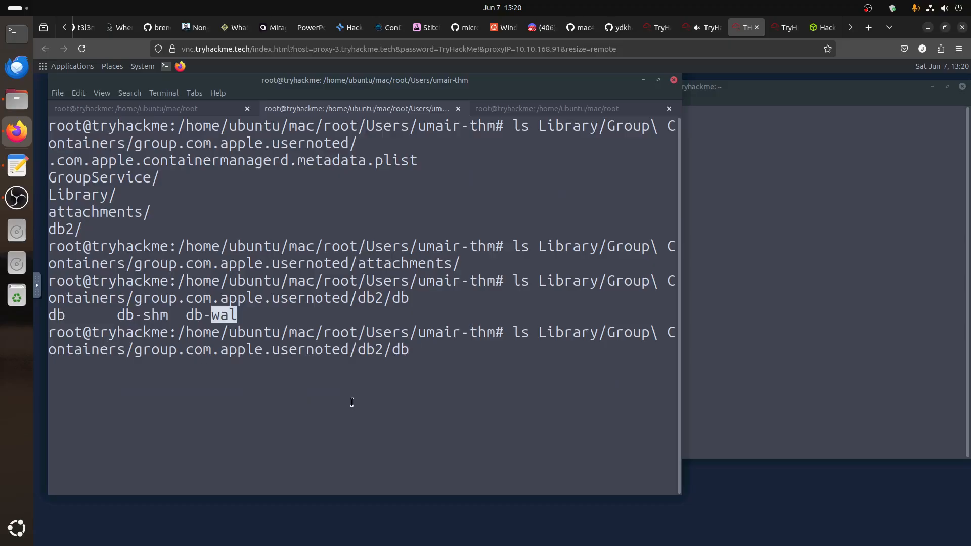
{"action": "left_click", "coordinate": [776, 329]}
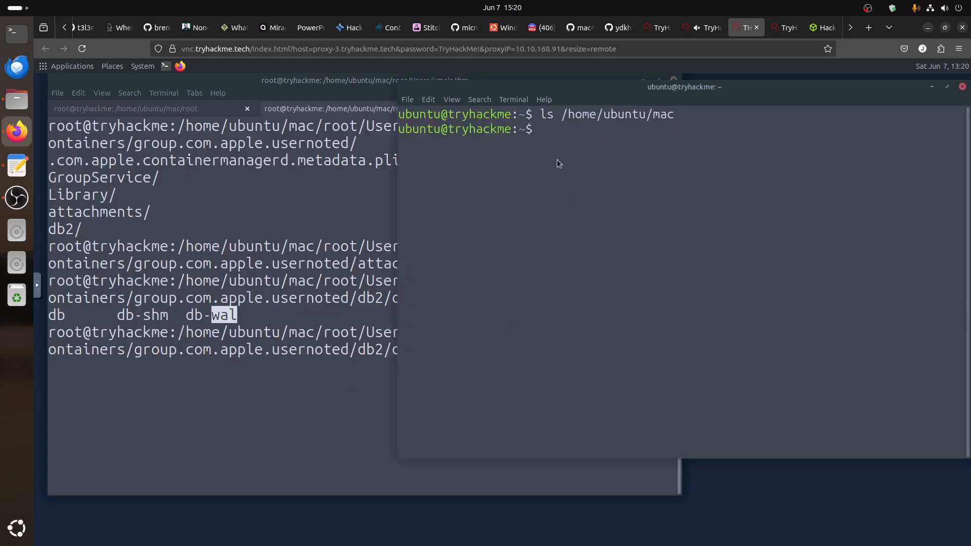
{"action": "left_click", "coordinate": [932, 87]}
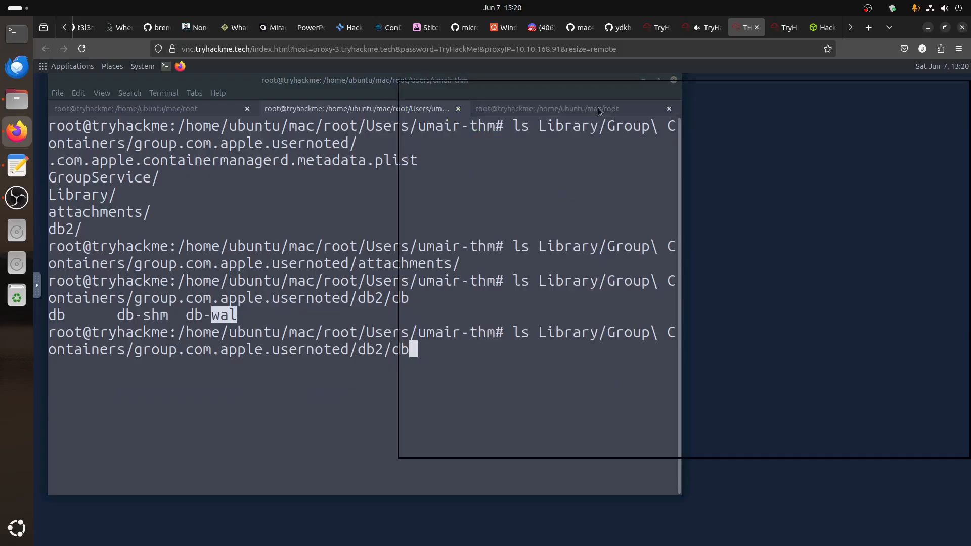
Create a folder named sql in the ubuntu home directory using the file manager
{"action": "left_click", "coordinate": [642, 81]}
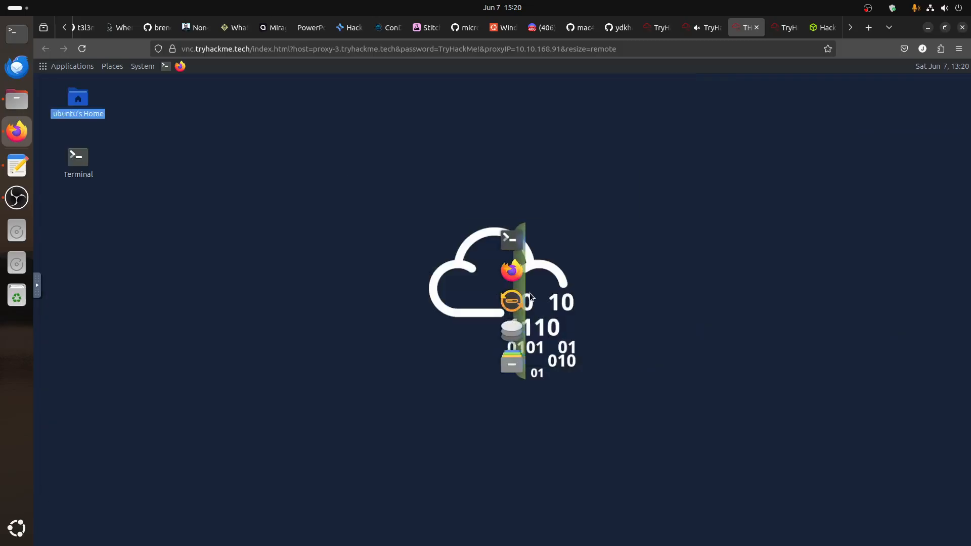
{"action": "left_click", "coordinate": [510, 364]}
{"action": "right_click", "coordinate": [371, 301]}
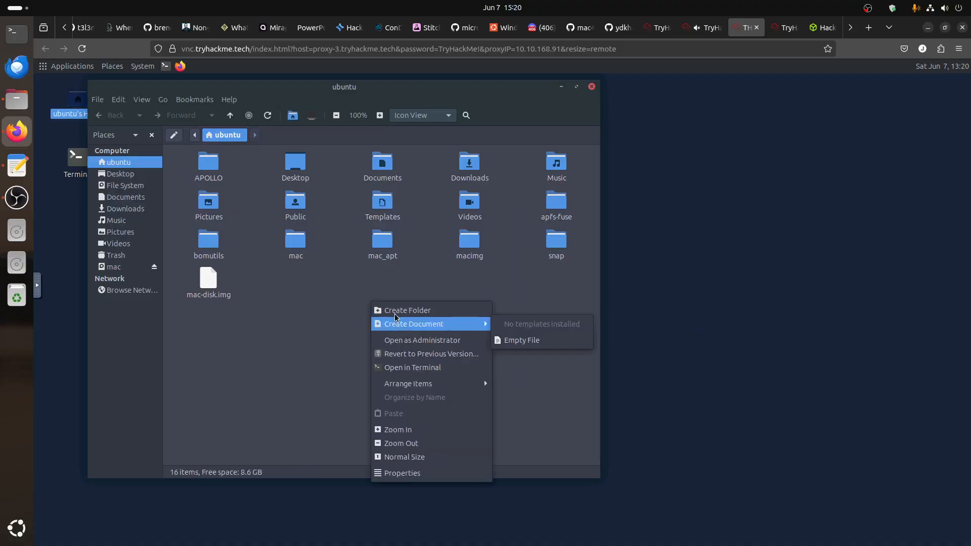
{"action": "left_click", "coordinate": [396, 311]}
{"action": "type", "text": "sql"}
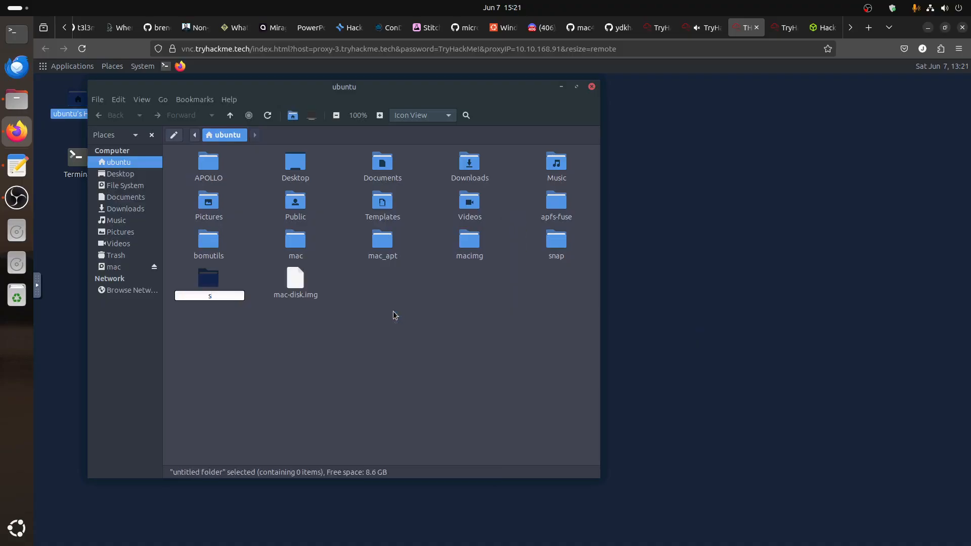
{"action": "key", "text": "Return"}
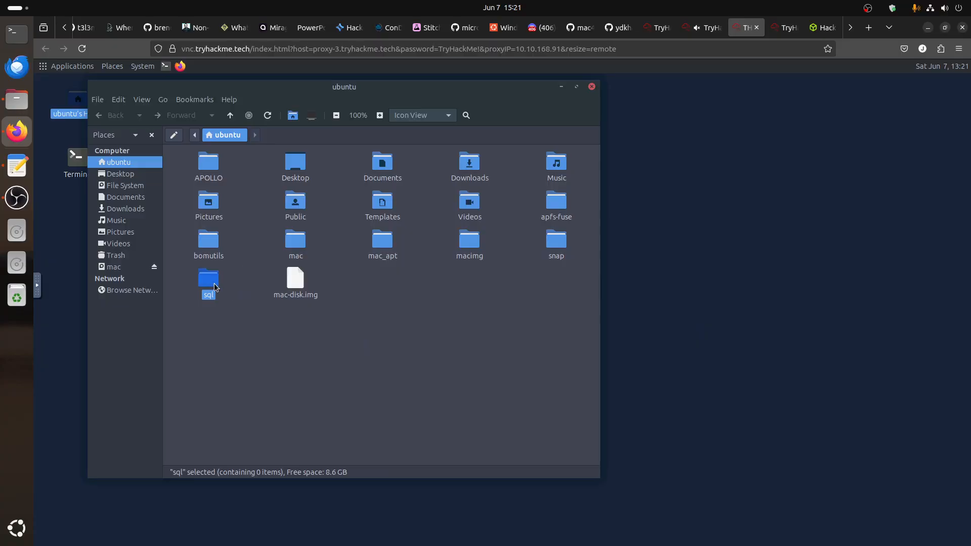
Create a folder named notifications inside the sql folder
{"action": "double_click", "coordinate": [214, 283]}
{"action": "left_click", "coordinate": [703, 28]}
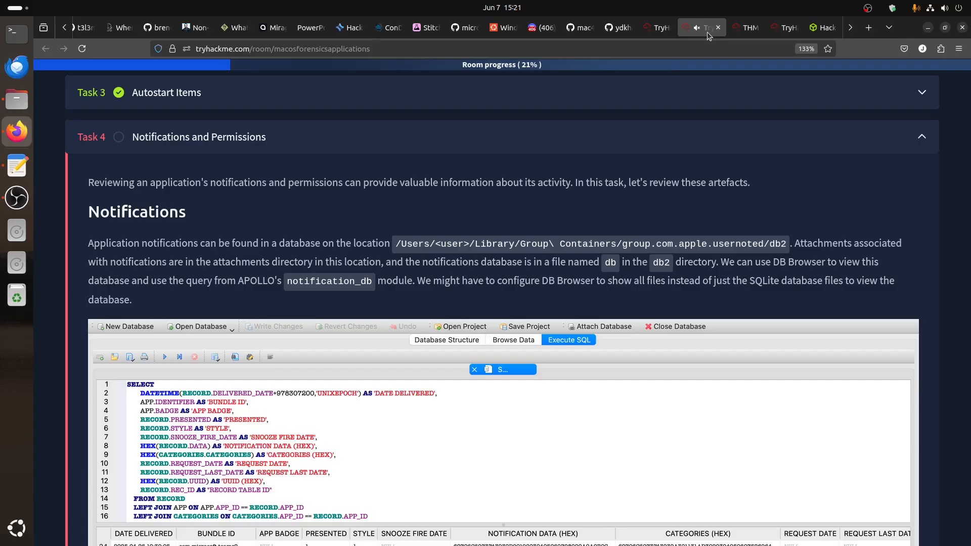
{"action": "left_click", "coordinate": [746, 27]}
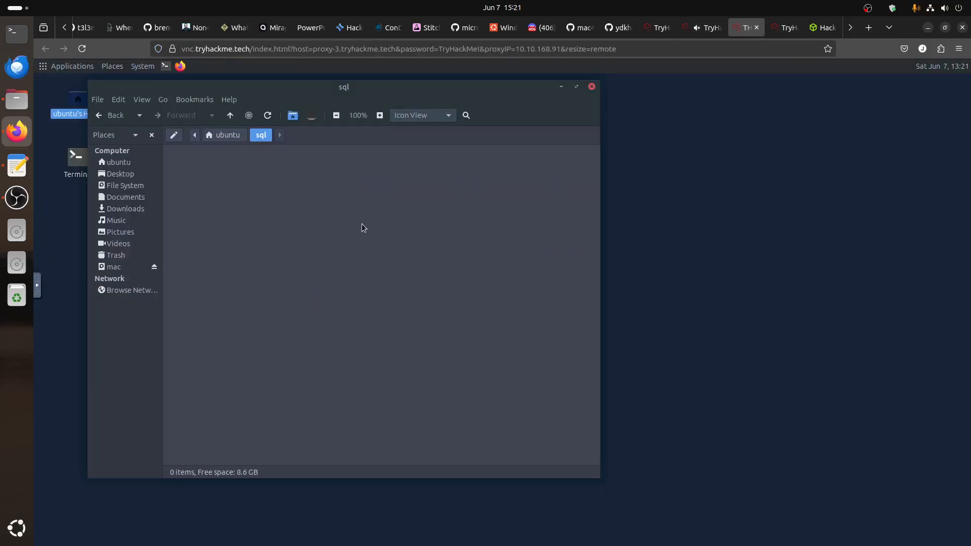
{"action": "right_click", "coordinate": [348, 277]}
{"action": "left_click", "coordinate": [357, 255]}
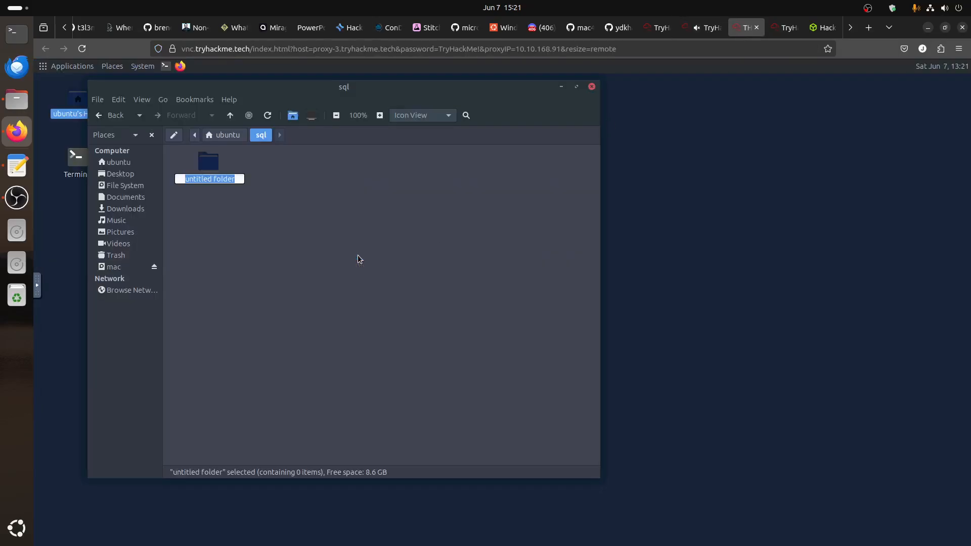
{"action": "type", "text": "notifications"}
{"action": "key", "text": "Return"}
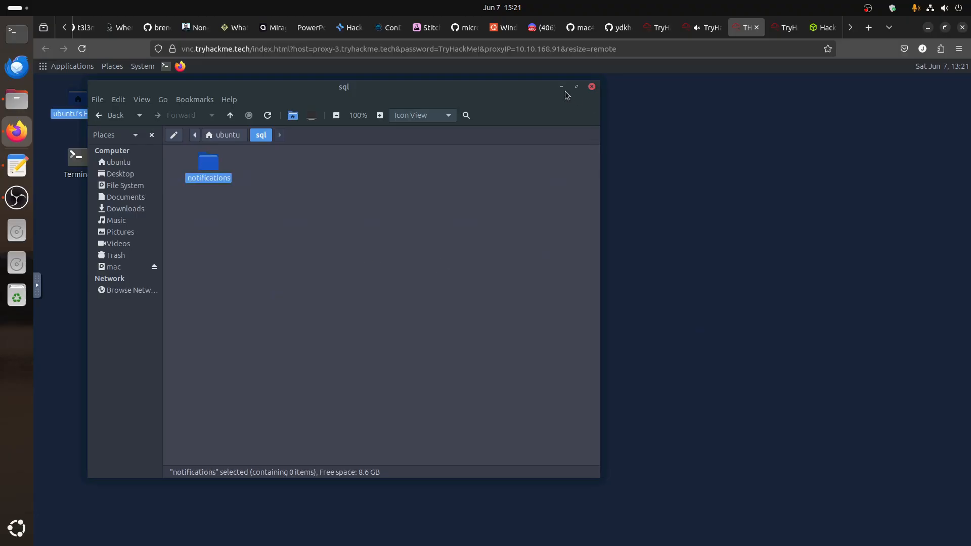
In the root terminal, copy Library/Group\ Containers/group.com.apple.usernoted/db2/db* to /home/ubuntu/sql/notifications/ with cp
{"action": "key", "text": "alt+Tab"}
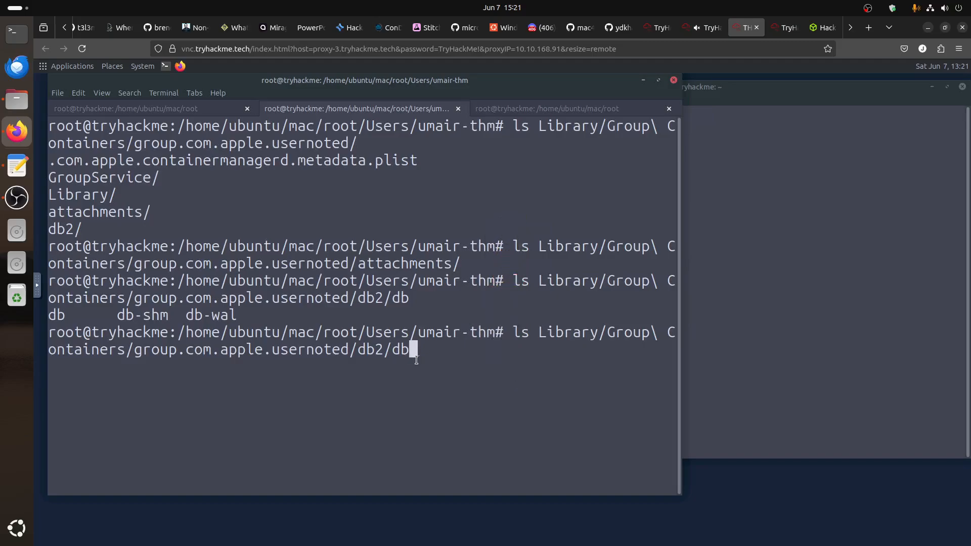
{"action": "type", "text": "*"}
{"action": "key", "text": "Home"}
{"action": "key", "text": "Delete"}
{"action": "key", "text": "Delete"}
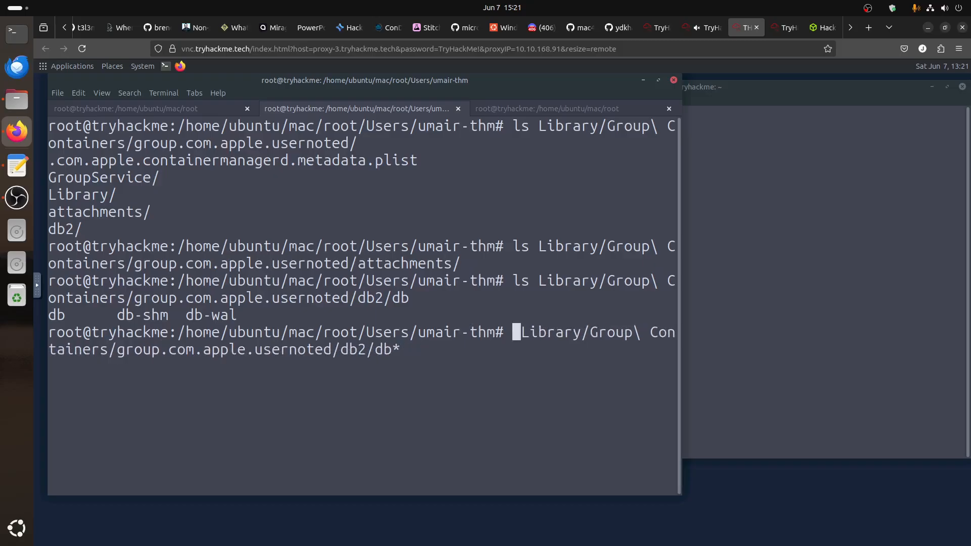
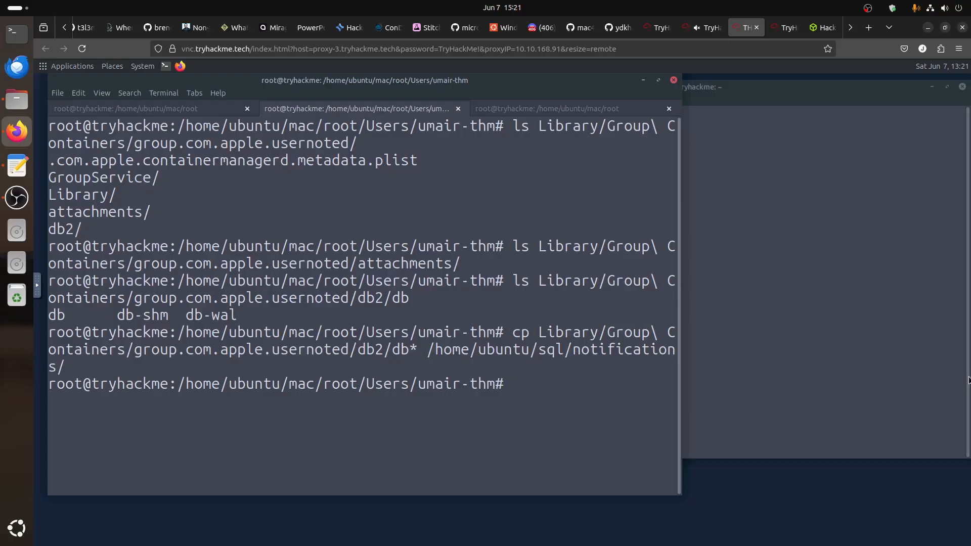
Minimize the terminal windows and launch DB Browser for SQLite
{"action": "left_click", "coordinate": [694, 307]}
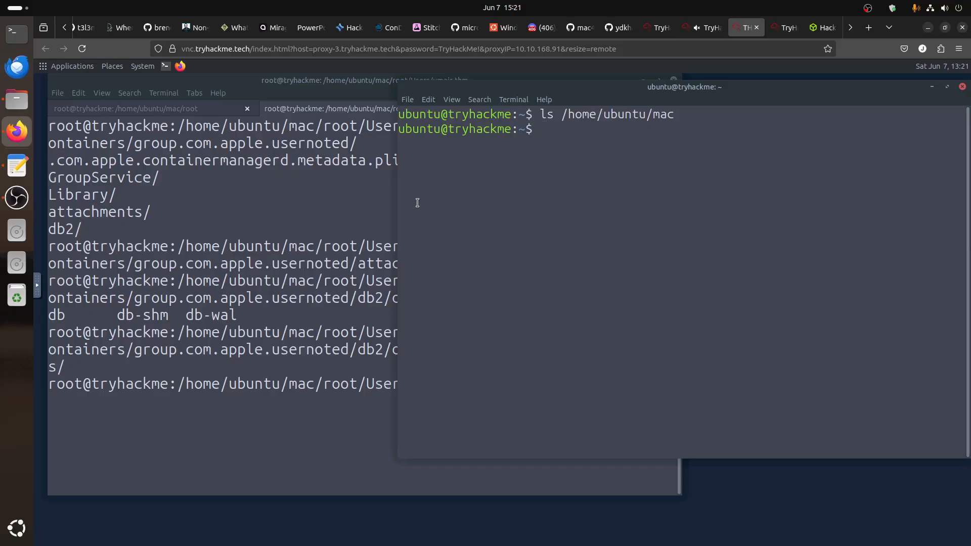
{"action": "left_click", "coordinate": [930, 87]}
{"action": "left_click", "coordinate": [644, 80]}
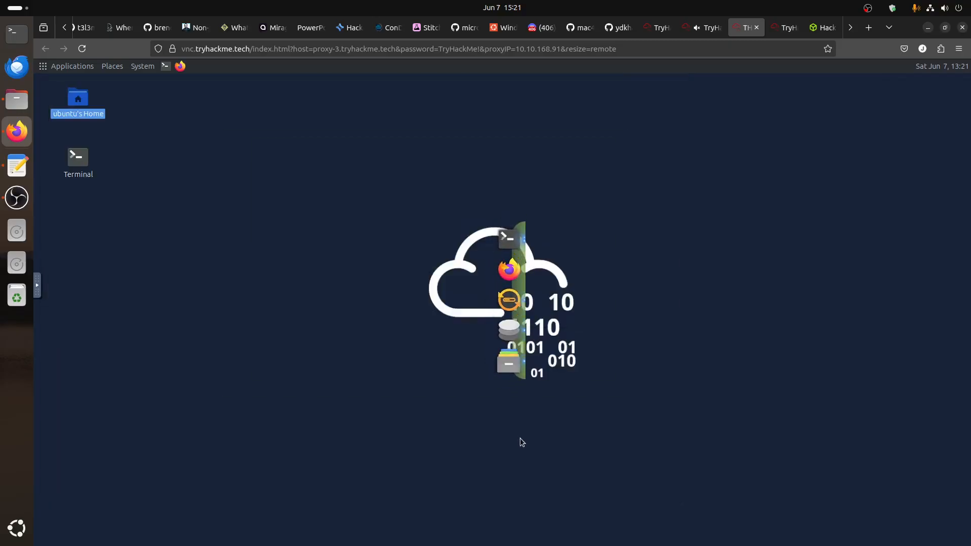
{"action": "left_click", "coordinate": [501, 335]}
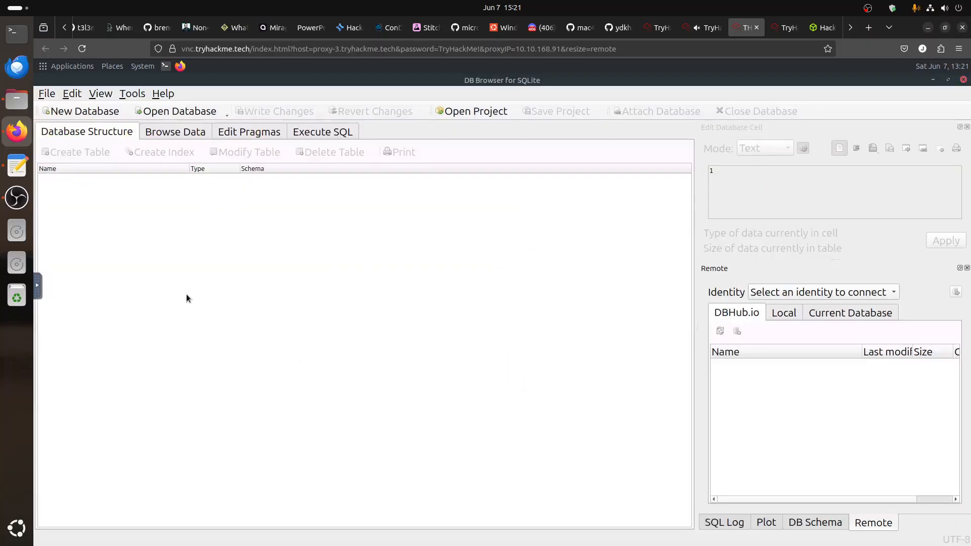
{"action": "left_click", "coordinate": [76, 67]}
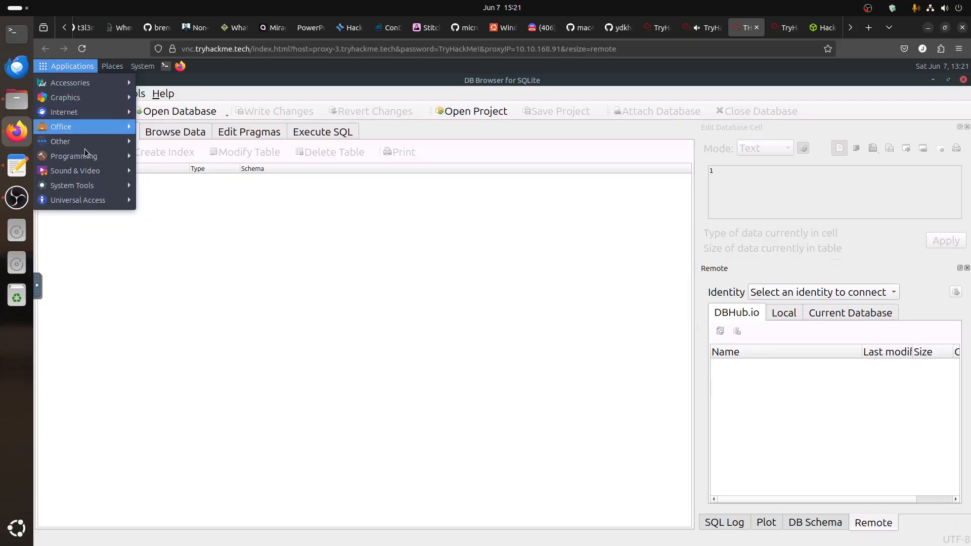
{"action": "mouse_move", "coordinate": [84, 164]}
{"action": "left_click", "coordinate": [260, 283]}
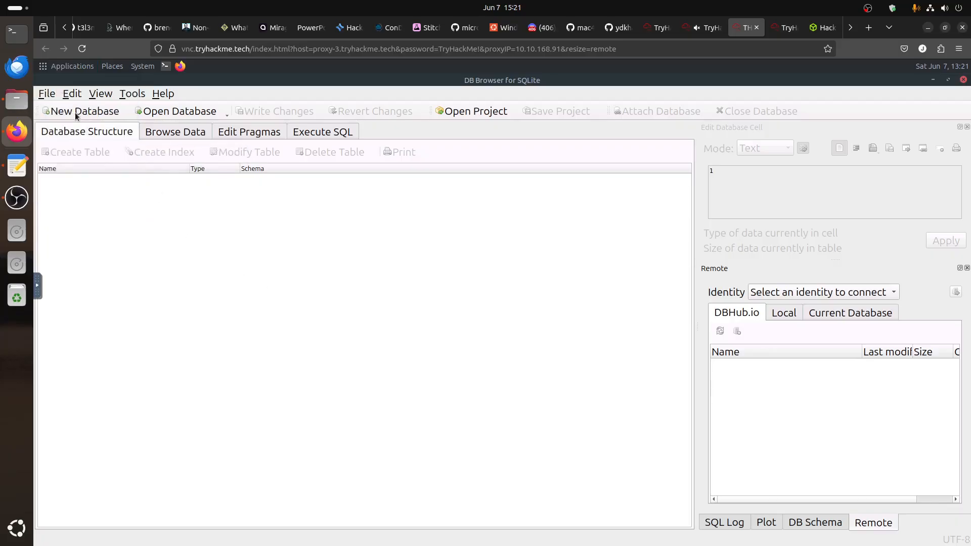
Open the db file from sql/notifications as a database, showing all file types in the file chooser
{"action": "left_click", "coordinate": [47, 93]}
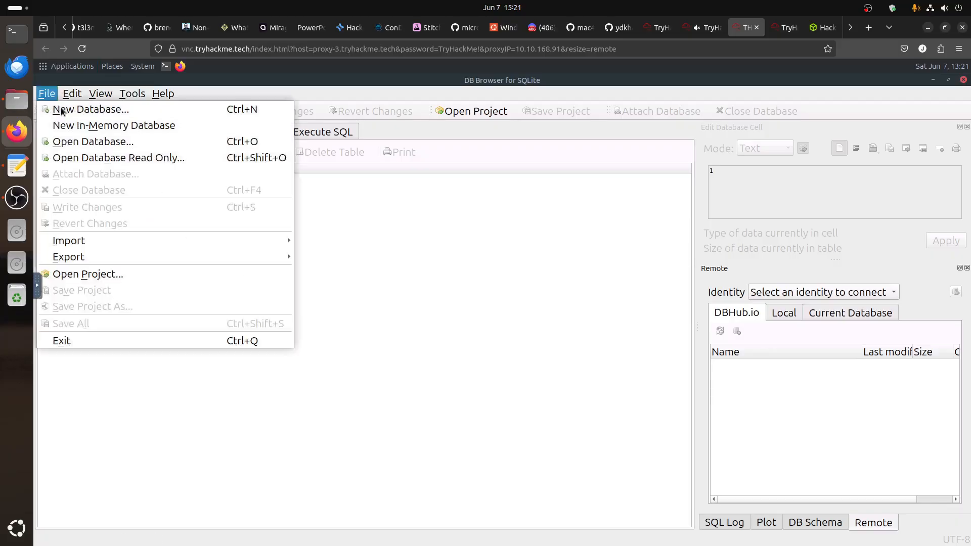
{"action": "left_click", "coordinate": [84, 141]}
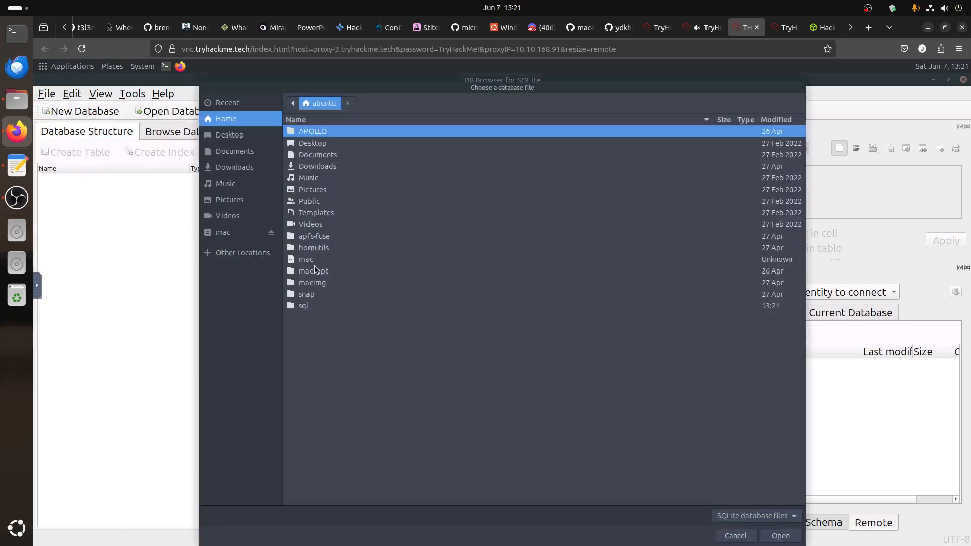
{"action": "double_click", "coordinate": [309, 307]}
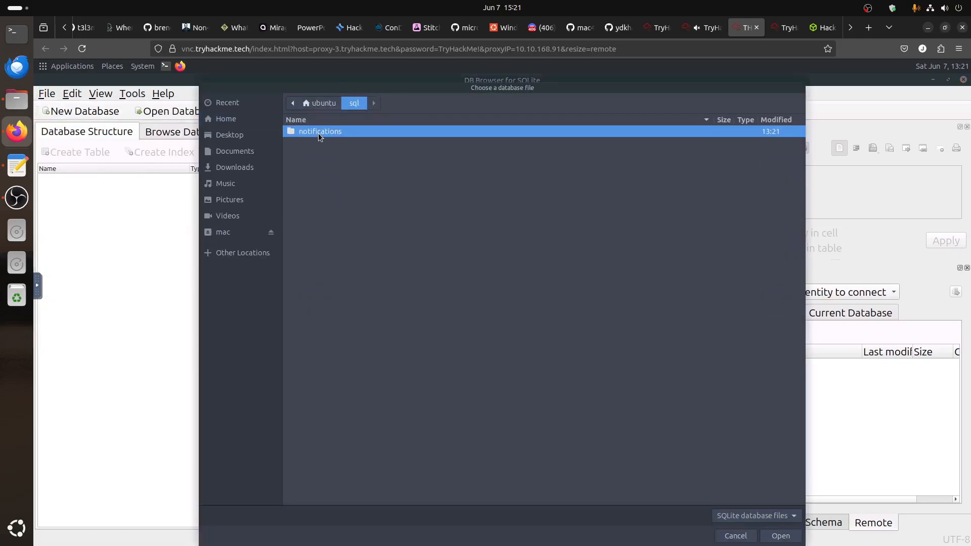
{"action": "double_click", "coordinate": [319, 132]}
{"action": "left_click", "coordinate": [734, 516]}
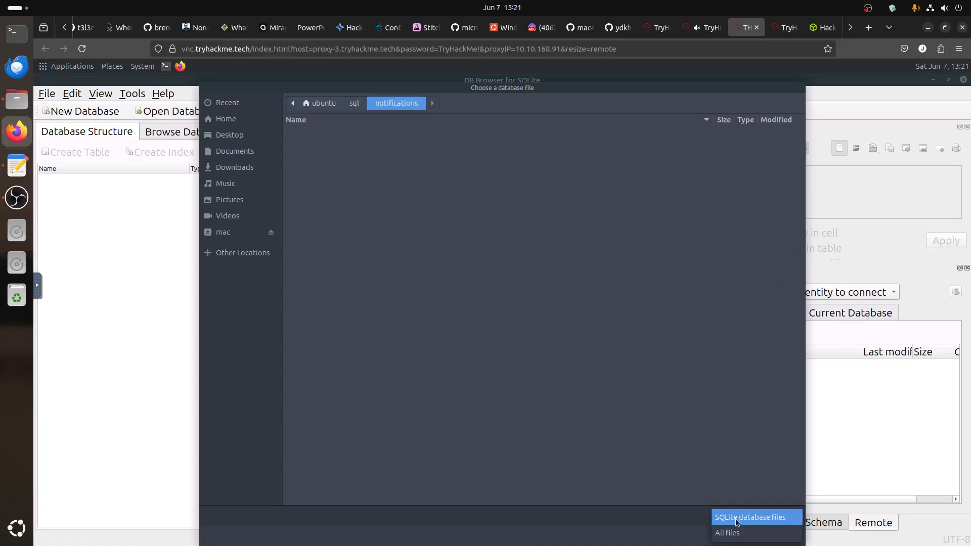
{"action": "left_click", "coordinate": [732, 531]}
{"action": "double_click", "coordinate": [302, 131]}
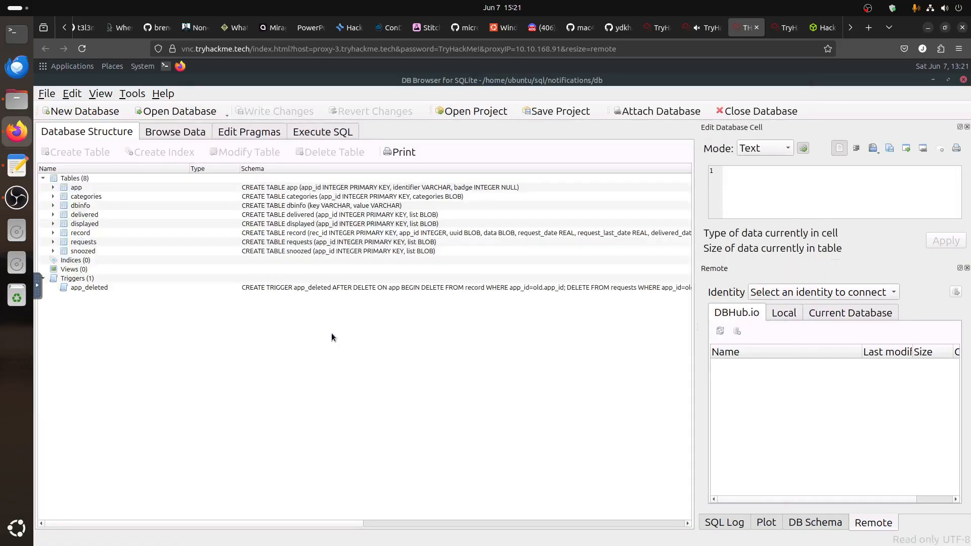
Browse the data of the app, categories and record tables, ending on the app table
{"action": "left_click", "coordinate": [181, 131]}
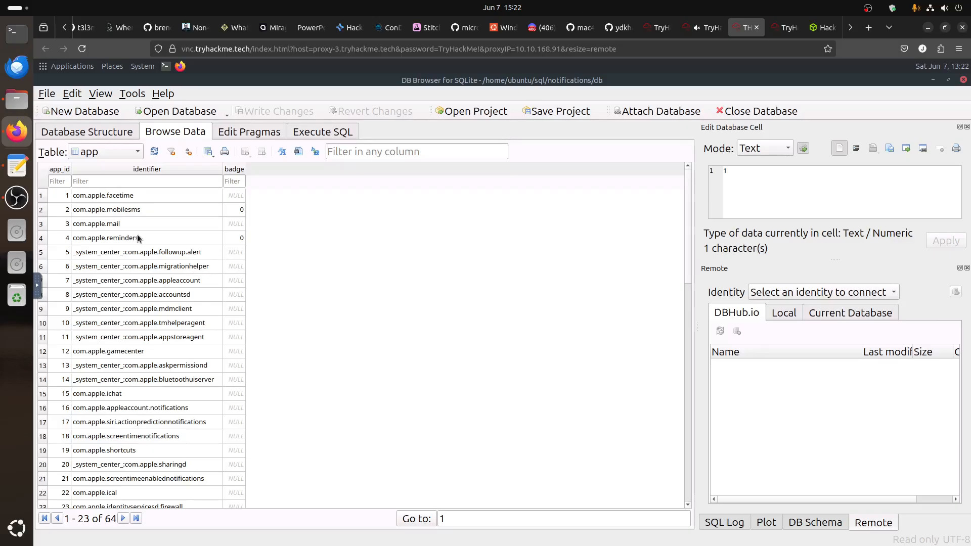
{"action": "left_click", "coordinate": [98, 152]}
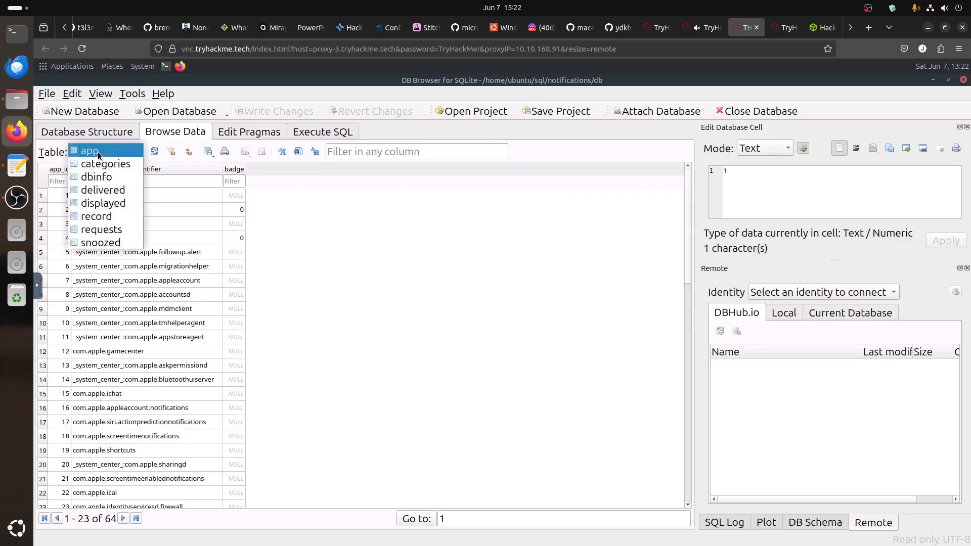
{"action": "left_click", "coordinate": [100, 152]}
{"action": "scroll", "coordinate": [101, 152], "scroll_direction": "down", "scroll_amount": 1}
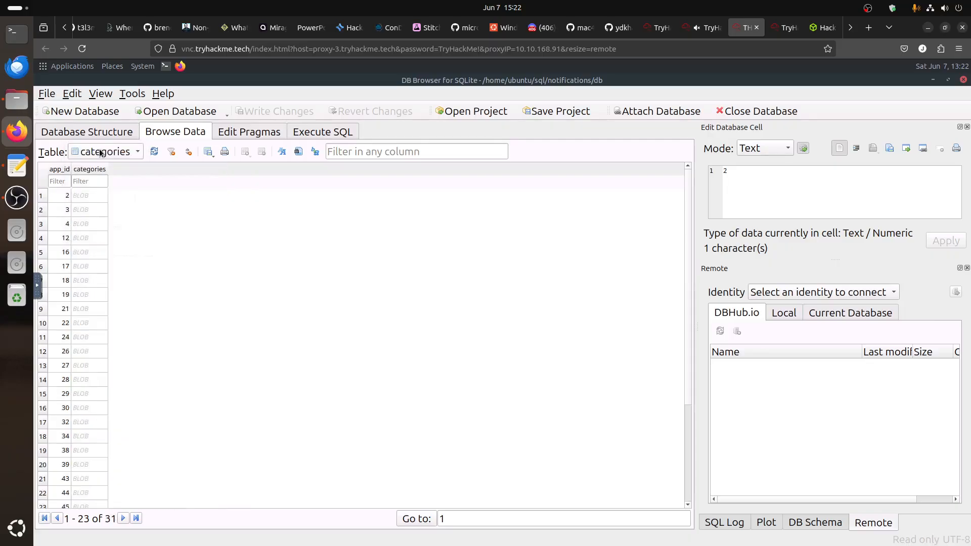
{"action": "left_click", "coordinate": [101, 152]}
{"action": "left_click", "coordinate": [106, 201]}
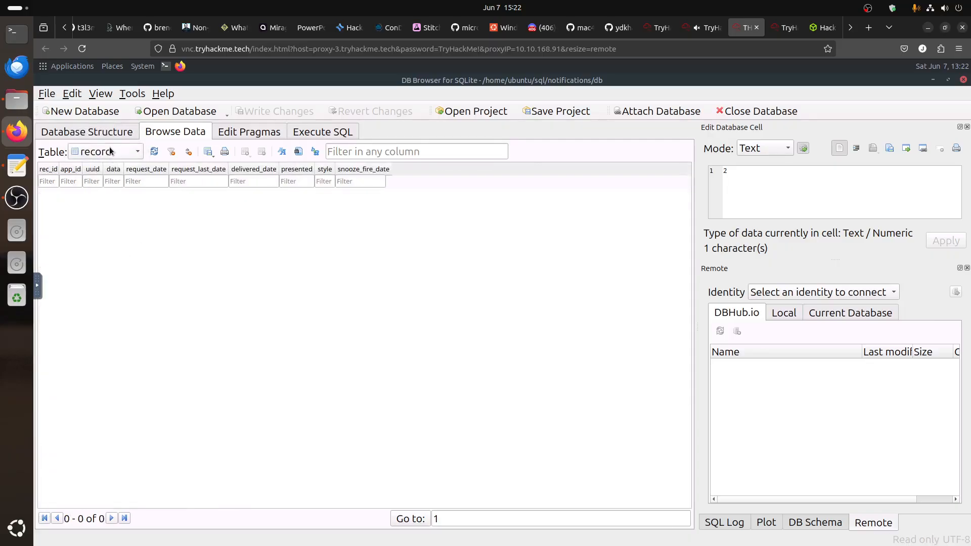
{"action": "left_click", "coordinate": [112, 152]}
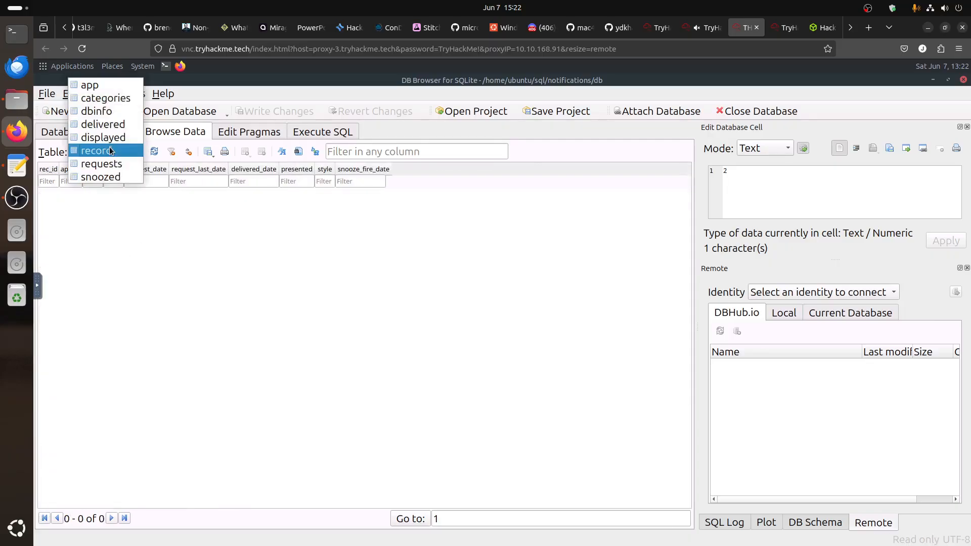
{"action": "left_click", "coordinate": [111, 87]}
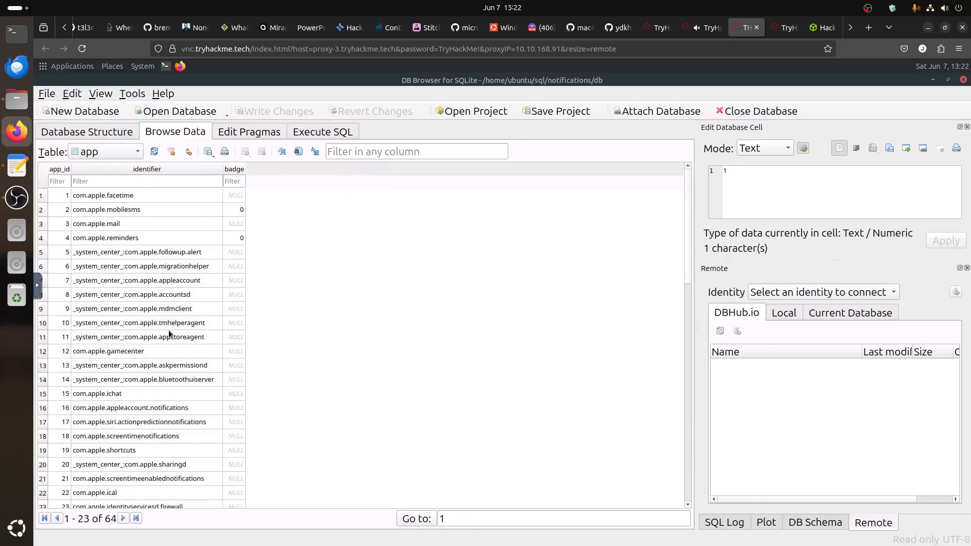
Check the Notifications task instructions for the APOLLO module that supplies the query
{"action": "left_click", "coordinate": [705, 28]}
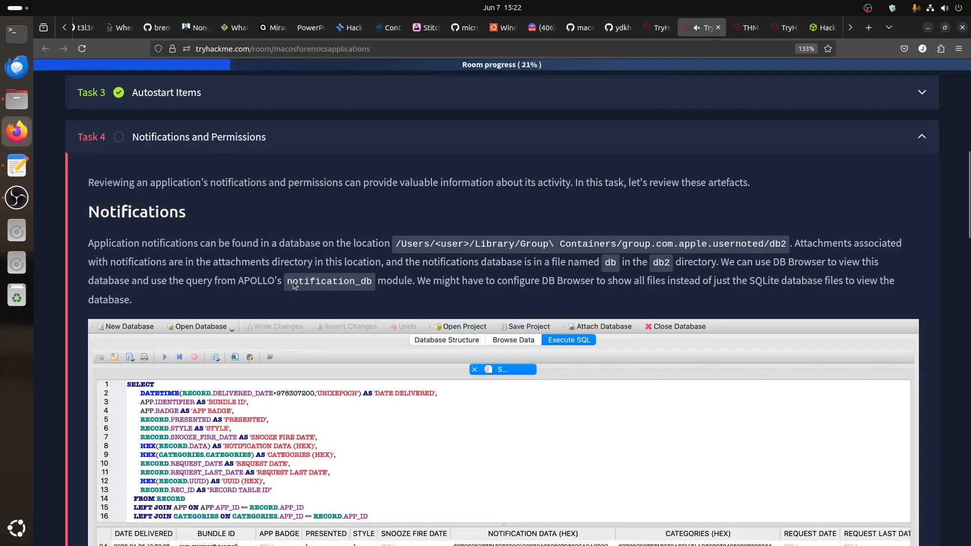
{"action": "left_click", "coordinate": [747, 28]}
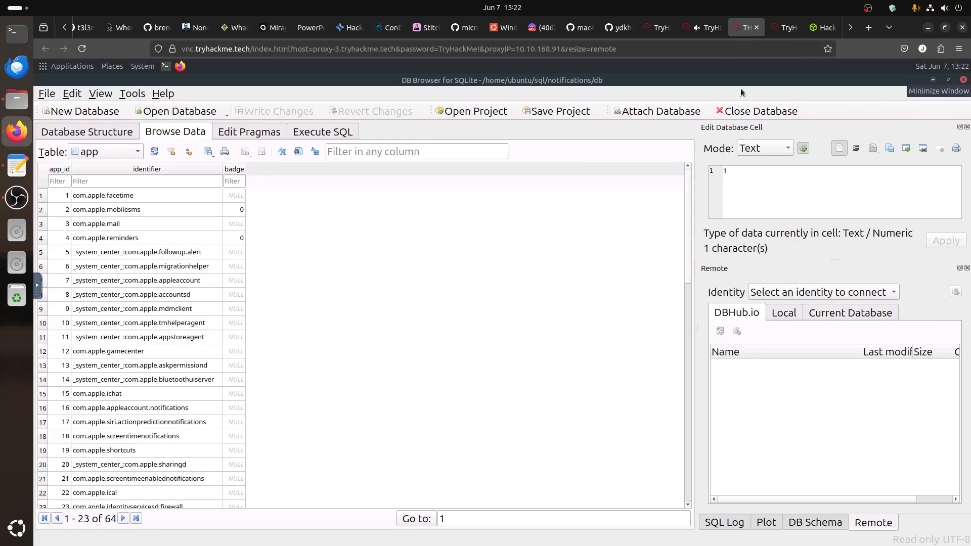
Bring the existing ubuntu terminal forward, closing the extra terminal opened on the way, and list the home directory with ls
{"action": "left_click", "coordinate": [166, 67]}
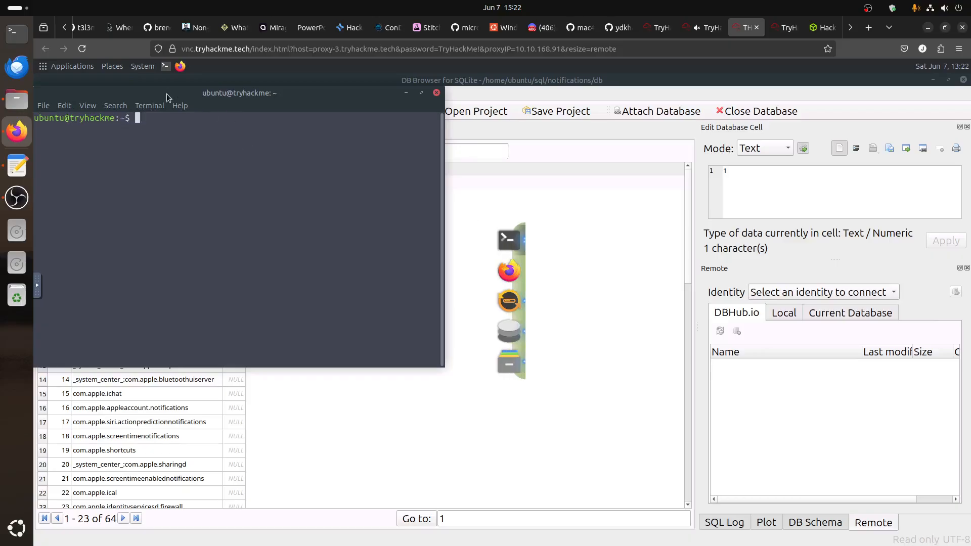
{"action": "left_click", "coordinate": [407, 95]}
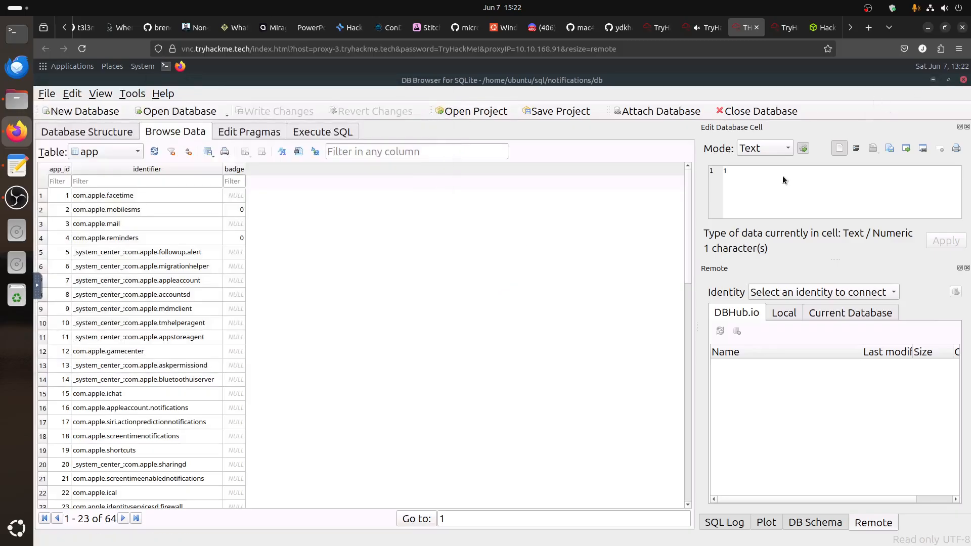
{"action": "left_click", "coordinate": [933, 80]}
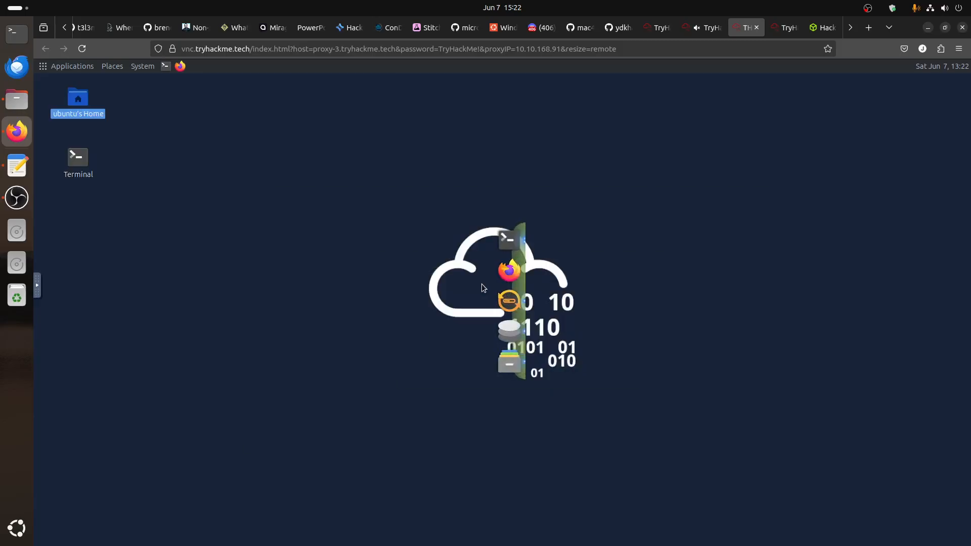
{"action": "left_click", "coordinate": [505, 246]}
{"action": "left_click", "coordinate": [774, 209]}
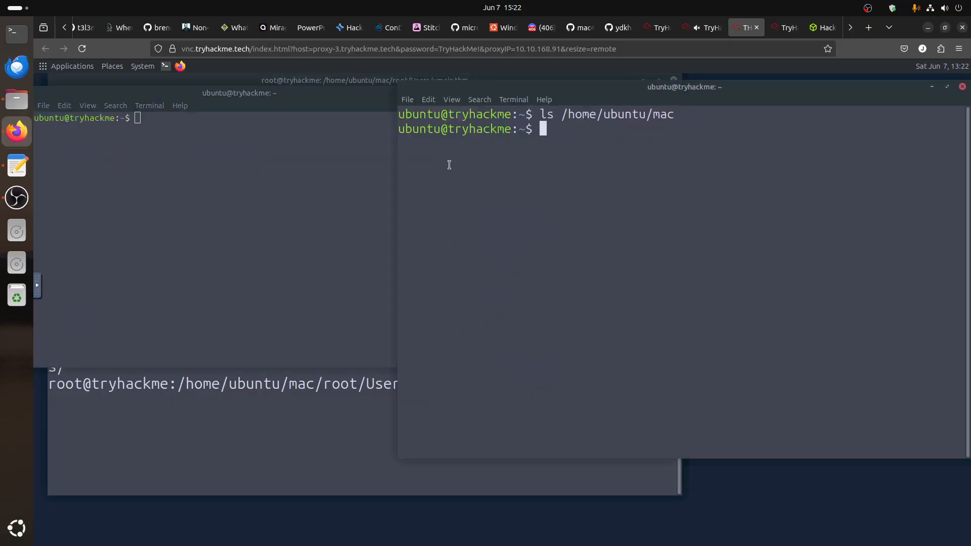
{"action": "left_click", "coordinate": [376, 153]}
{"action": "left_click", "coordinate": [437, 94]}
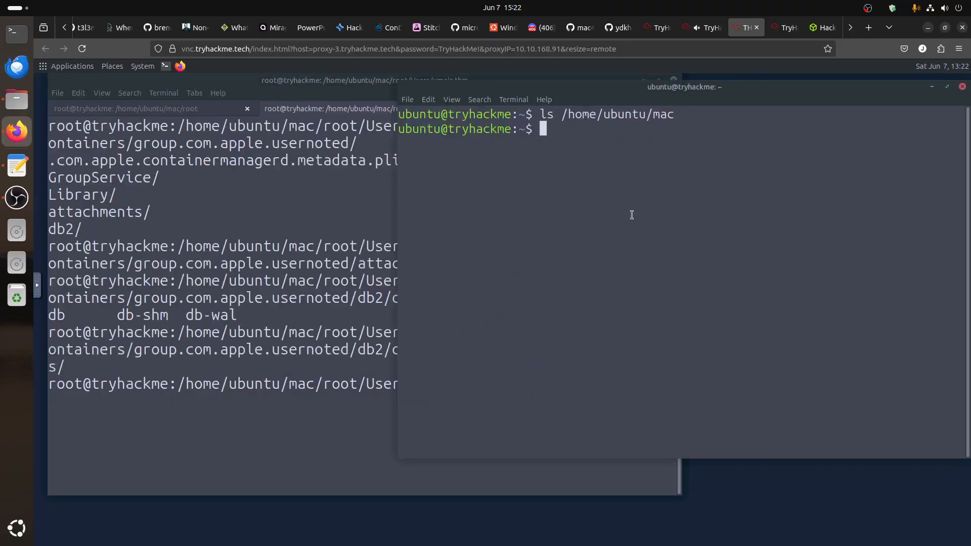
{"action": "type", "text": "ls"}
{"action": "key", "text": "Return"}
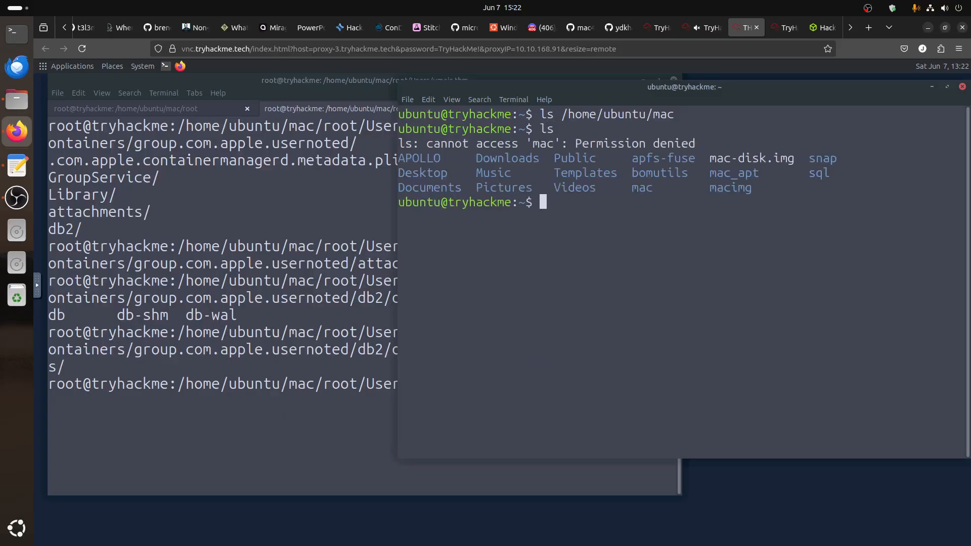
Change into the APOLLO directory in the terminal and list its contents with ls
{"action": "type", "text": "cd Ap"}
{"action": "key", "text": "BackSpace"}
{"action": "type", "text": "P"}
{"action": "key", "text": "Tab"}
{"action": "key", "text": "Return"}
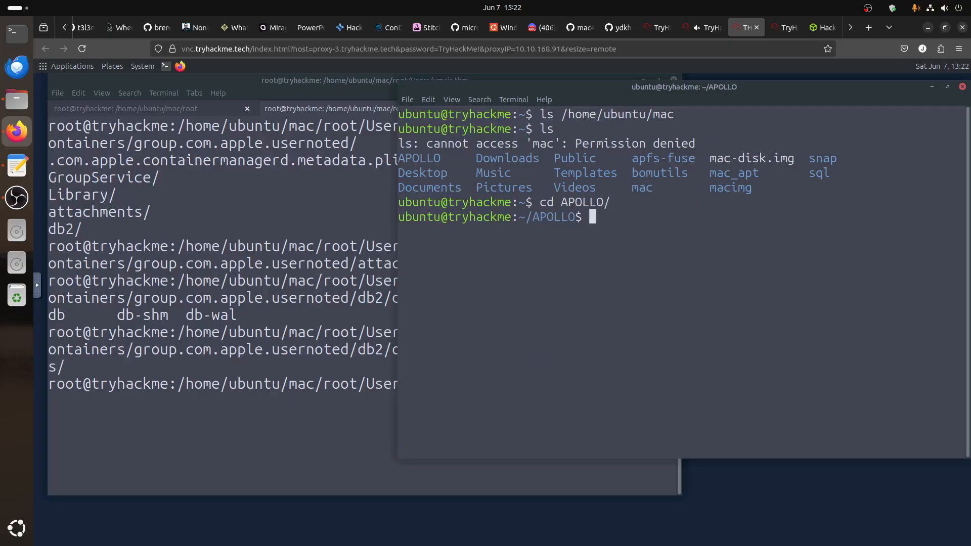
{"action": "type", "text": "ls"}
{"action": "key", "text": "Return"}
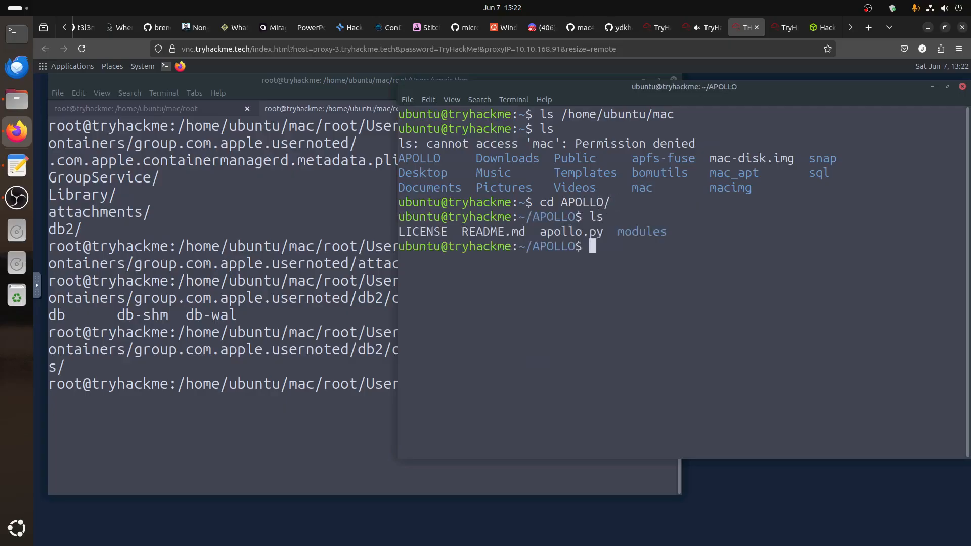
Print the notification_db module from APOLLO's modules folder in the terminal with cat
{"action": "type", "text": "cat mo"}
{"action": "key", "text": "Tab"}
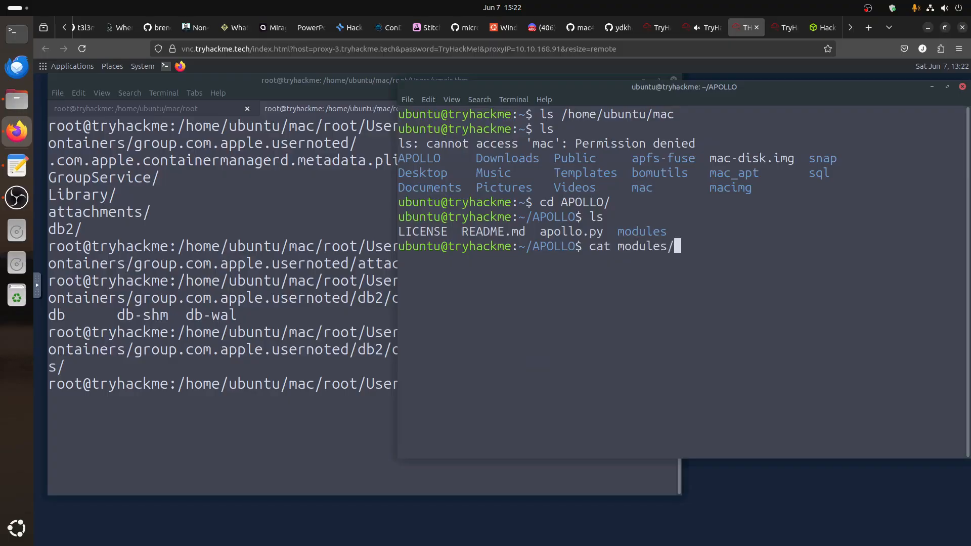
{"action": "type", "text": "n"}
{"action": "key", "text": "Tab"}
{"action": "key", "text": "Return"}
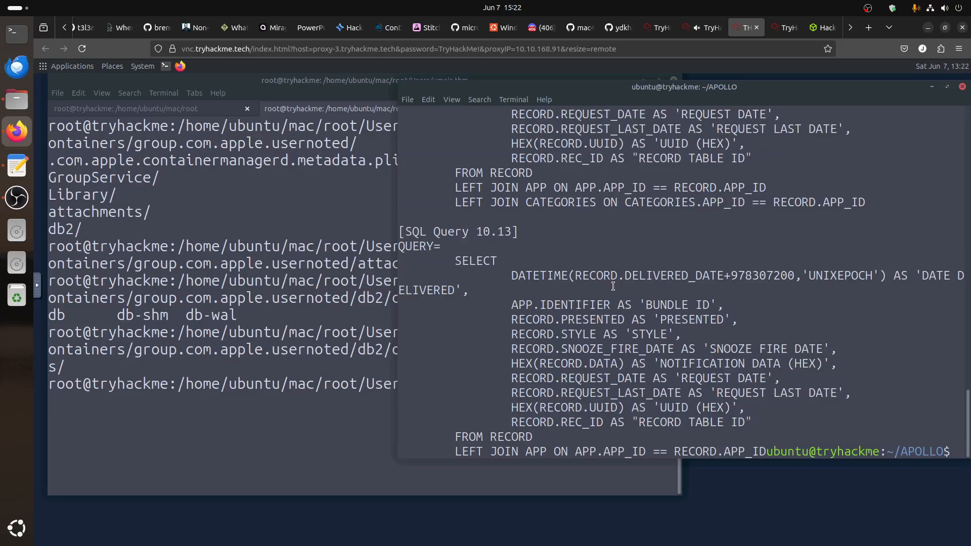
Copy the module's SQL from the SELECT of the query preceding SQL Query 10.13 through the end of the output
{"action": "scroll", "coordinate": [613, 285], "scroll_direction": "up", "scroll_amount": 3}
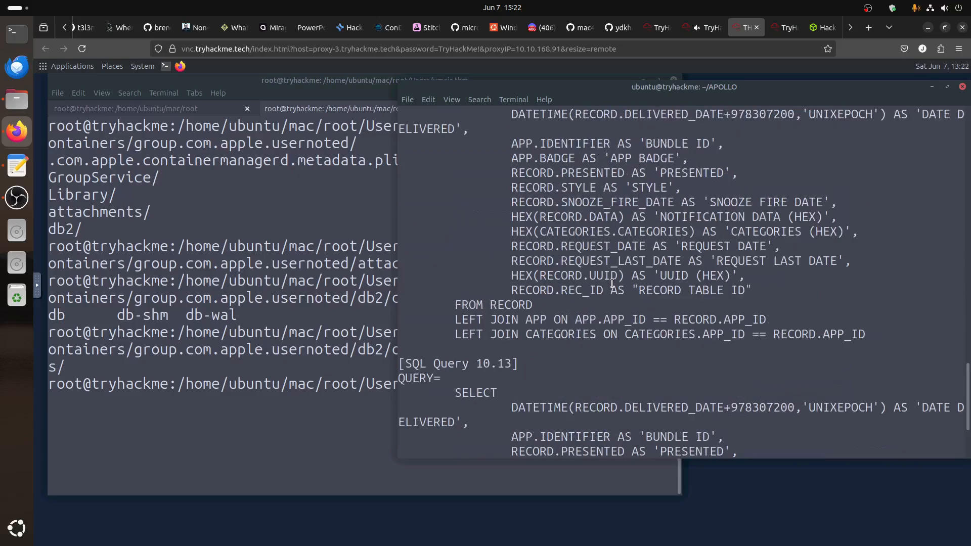
{"action": "scroll", "coordinate": [556, 263], "scroll_direction": "up", "scroll_amount": 3}
{"action": "left_click_drag", "start_coordinate": [455, 233], "coordinate": [765, 450]}
{"action": "right_click", "coordinate": [765, 447]}
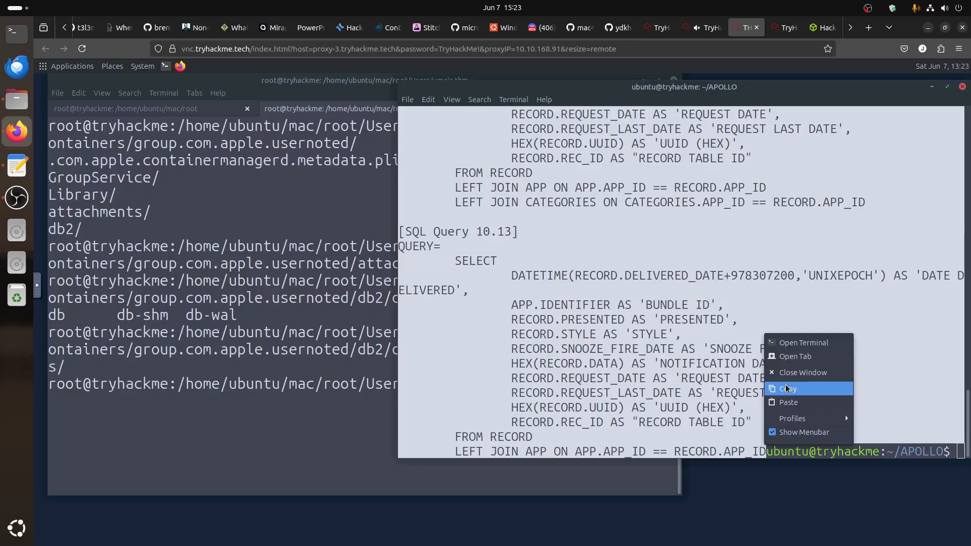
{"action": "left_click", "coordinate": [786, 389]}
Minimize both terminals, switch to DB Browser for SQLite, and execute the copied module text as SQL on the notifications database
{"action": "left_click", "coordinate": [932, 88]}
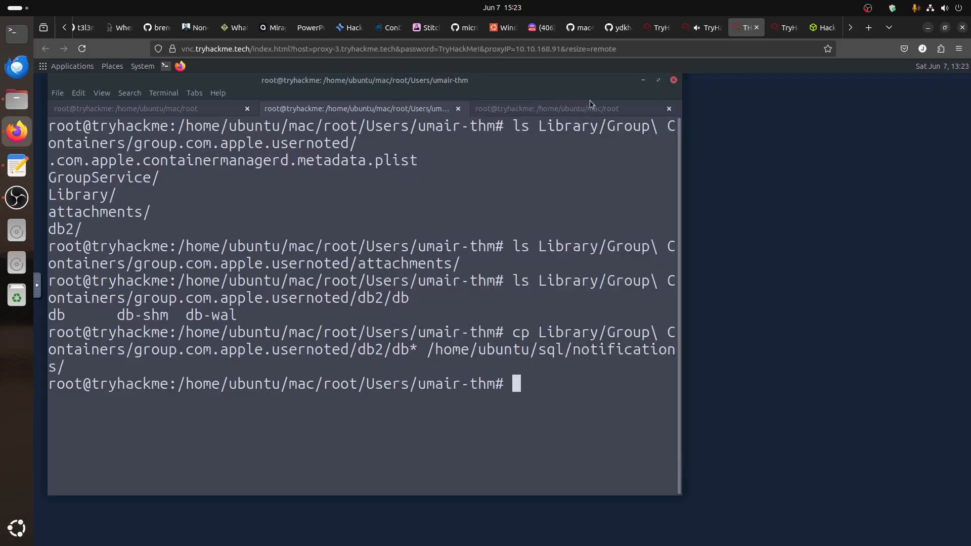
{"action": "left_click", "coordinate": [643, 80]}
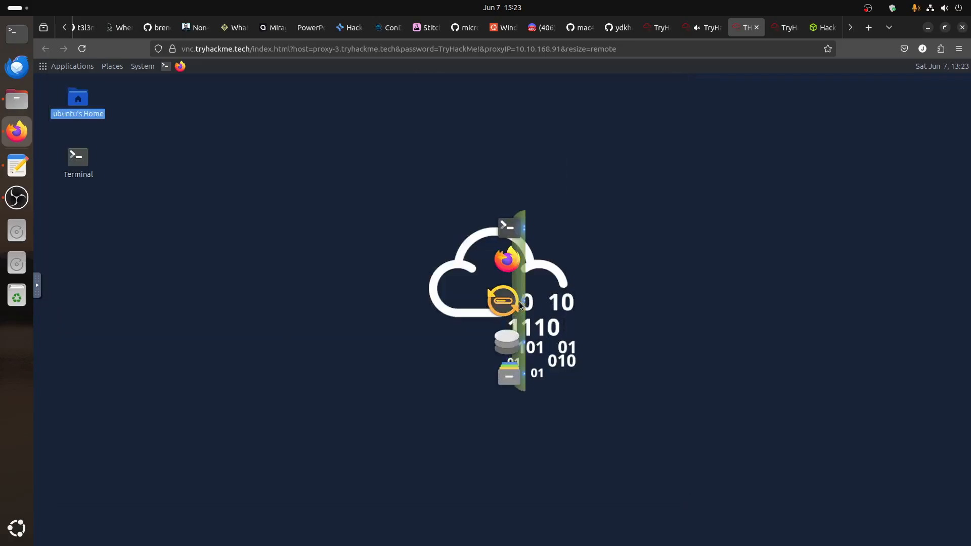
{"action": "left_click", "coordinate": [505, 329]}
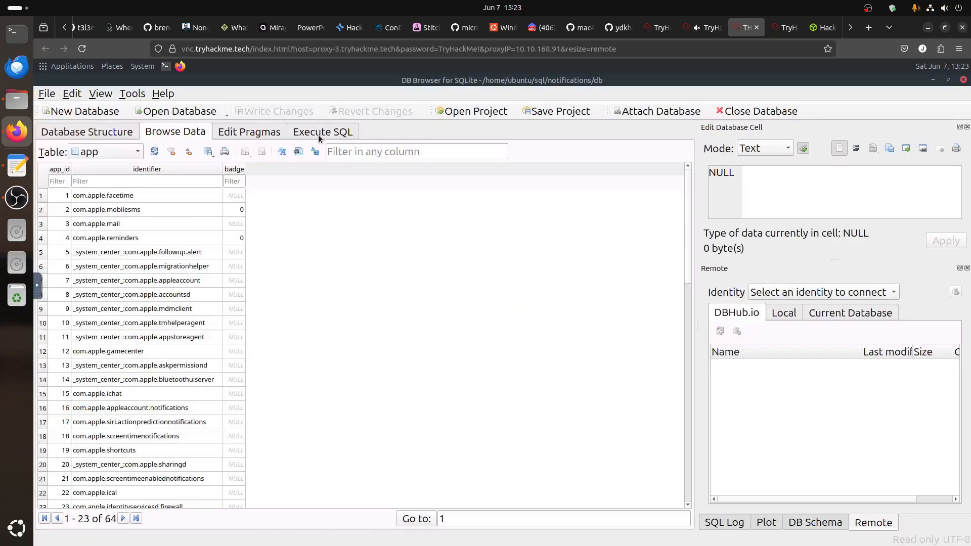
{"action": "left_click", "coordinate": [319, 134]}
{"action": "key", "text": "ctrl+v"}
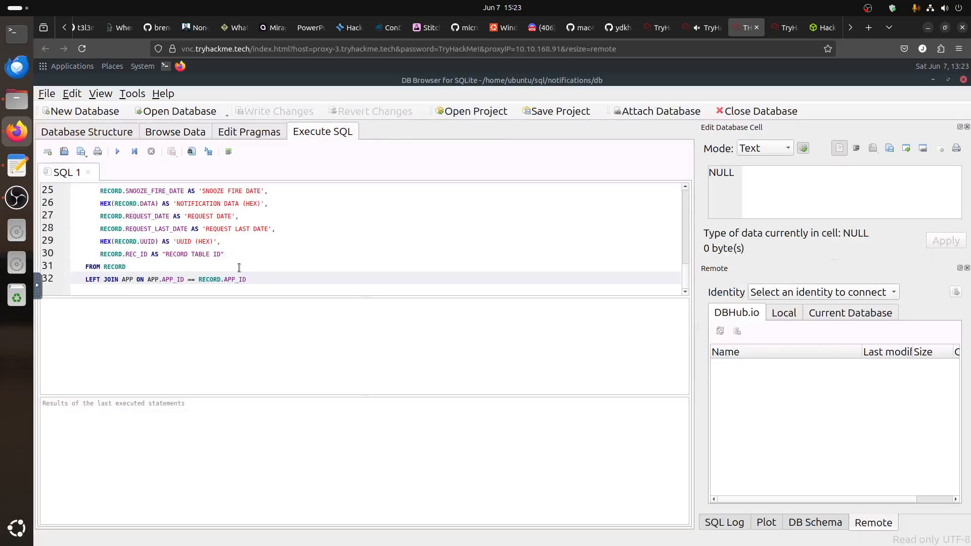
{"action": "left_click", "coordinate": [122, 154]}
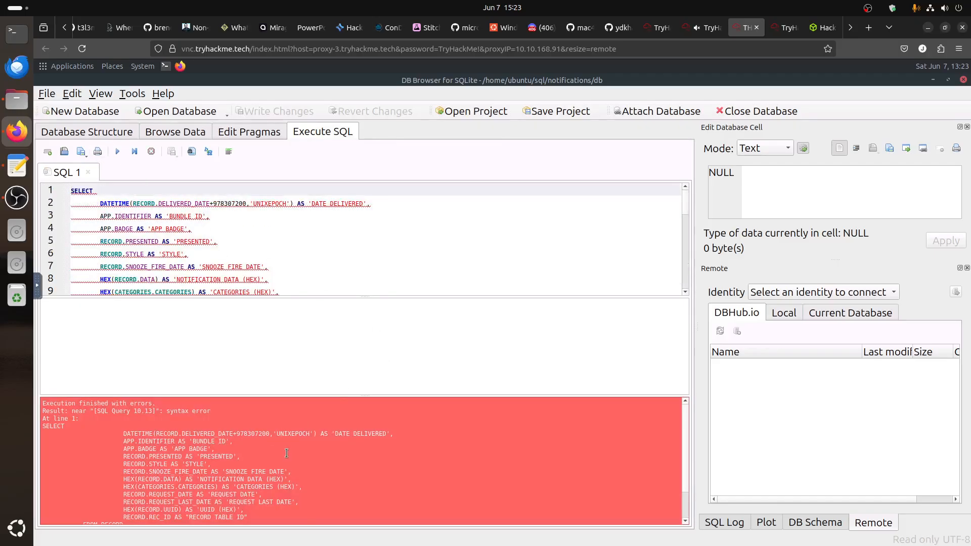
Delete everything after the first query, including the [SQL Query 10.13] section, and execute the remaining query
{"action": "scroll", "coordinate": [287, 451], "scroll_direction": "down", "scroll_amount": 2}
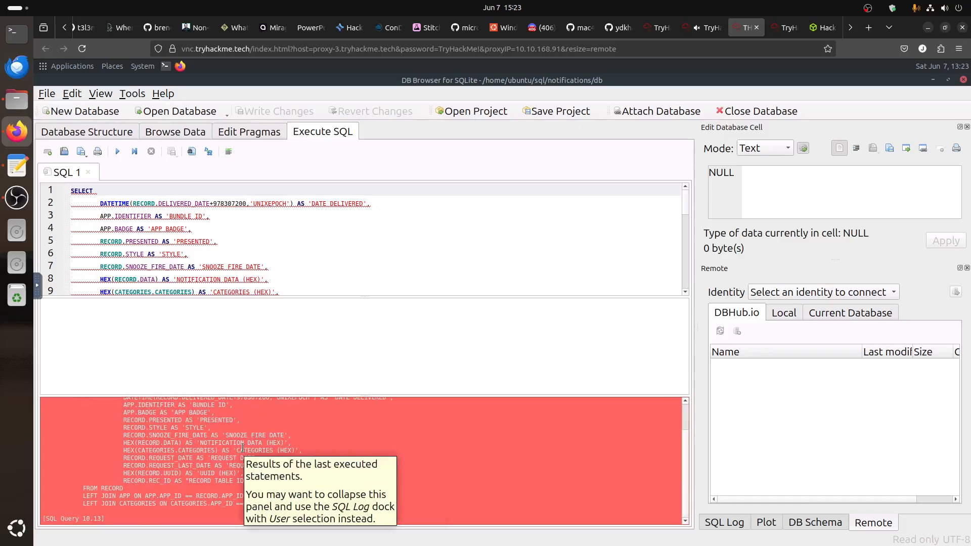
{"action": "scroll", "coordinate": [243, 448], "scroll_direction": "up", "scroll_amount": 2}
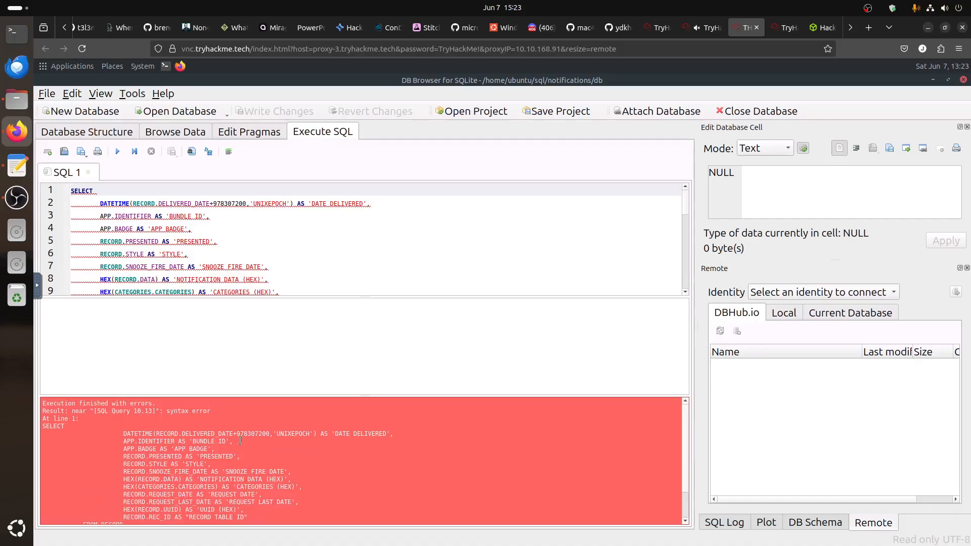
{"action": "scroll", "coordinate": [230, 255], "scroll_direction": "down", "scroll_amount": 3}
{"action": "scroll", "coordinate": [230, 255], "scroll_direction": "up", "scroll_amount": 1}
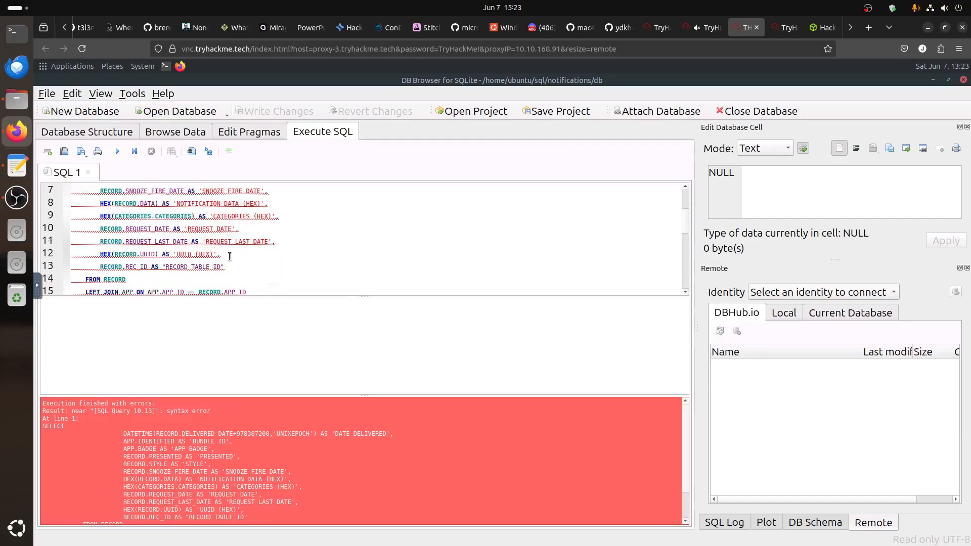
{"action": "scroll", "coordinate": [229, 255], "scroll_direction": "down", "scroll_amount": 6}
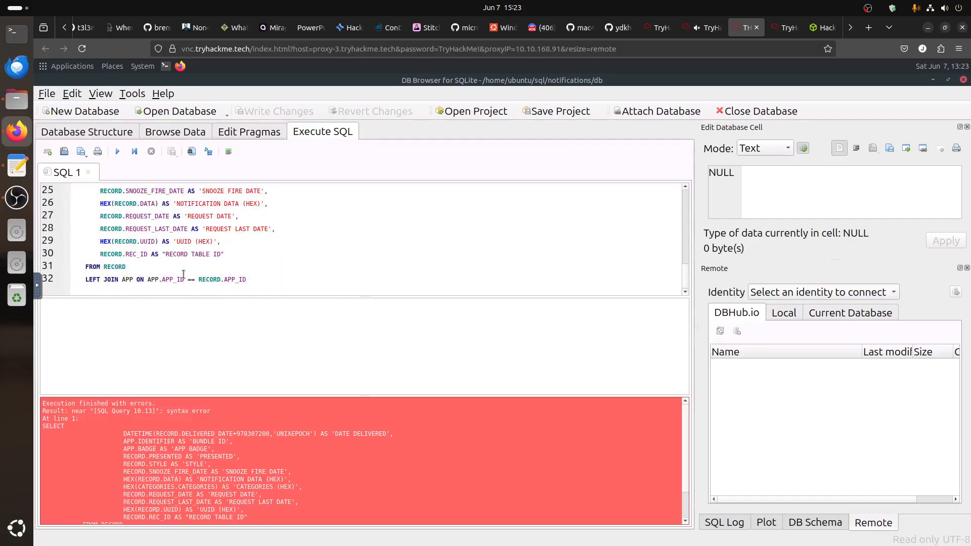
{"action": "scroll", "coordinate": [184, 275], "scroll_direction": "up", "scroll_amount": 8}
{"action": "scroll", "coordinate": [184, 274], "scroll_direction": "down", "scroll_amount": 8}
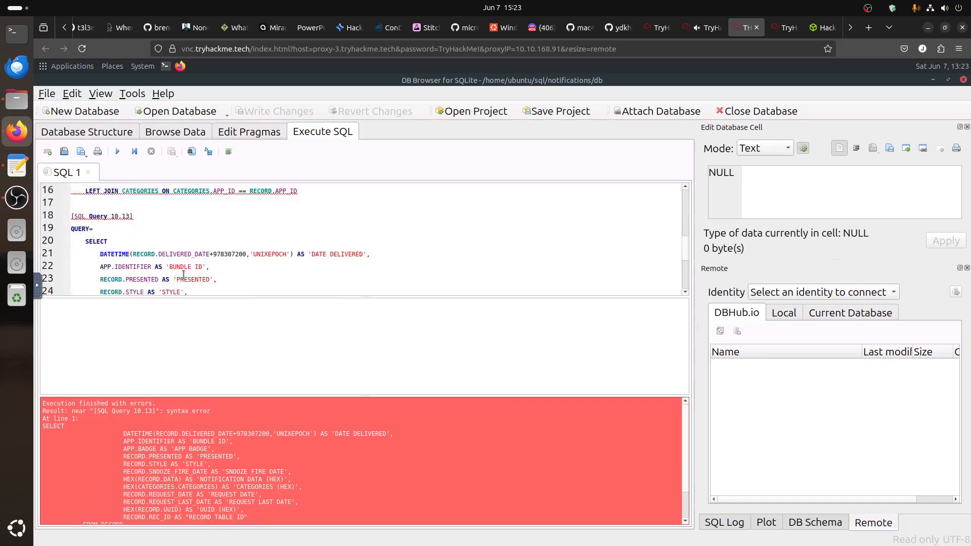
{"action": "scroll", "coordinate": [183, 275], "scroll_direction": "up", "scroll_amount": 5}
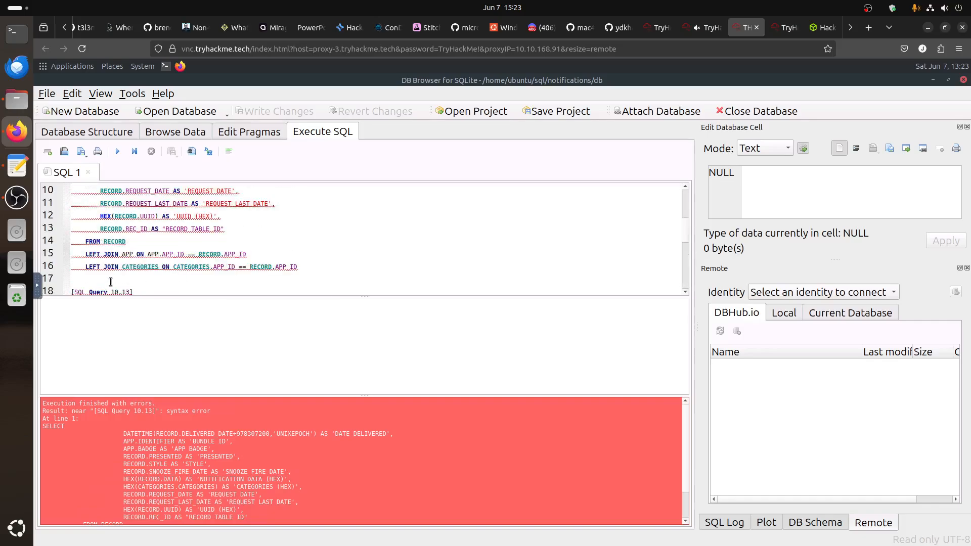
{"action": "left_click_drag", "start_coordinate": [111, 281], "coordinate": [127, 373]}
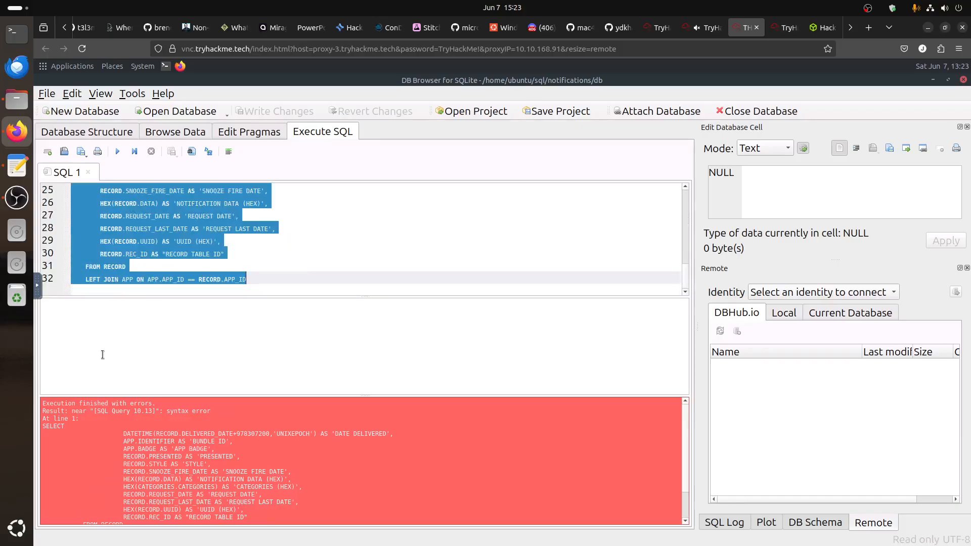
{"action": "key", "text": "BackSpace"}
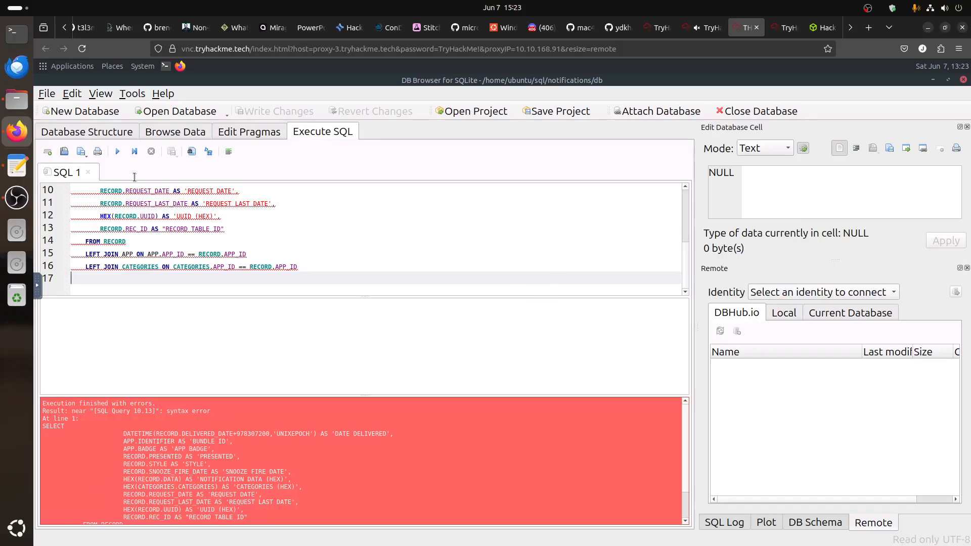
{"action": "left_click", "coordinate": [117, 151]}
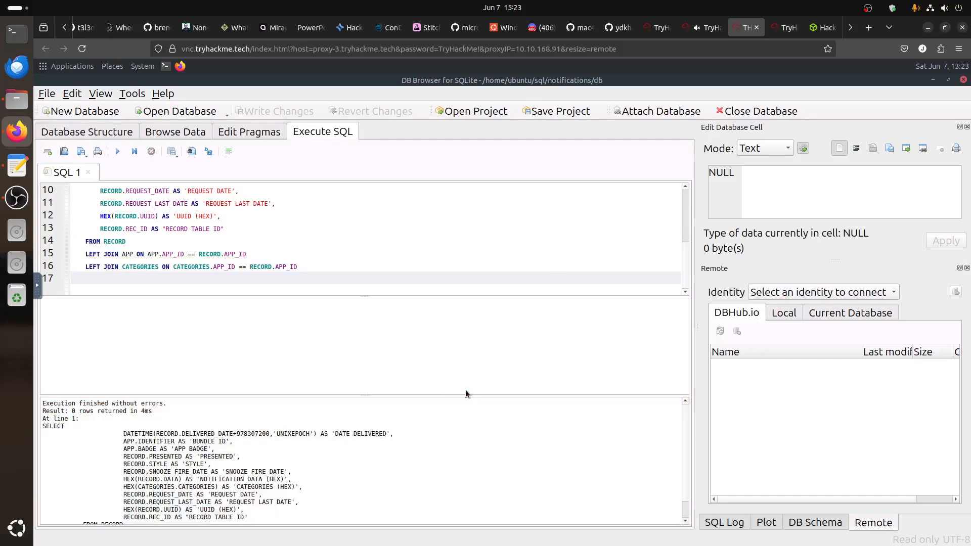
Replace the editor's content with the copied module text, remove the first query and the [SQL Query 10.13] header, and execute the rest
{"action": "left_click", "coordinate": [334, 245]}
{"action": "key", "text": "ctrl+a"}
{"action": "key", "text": "ctrl+v"}
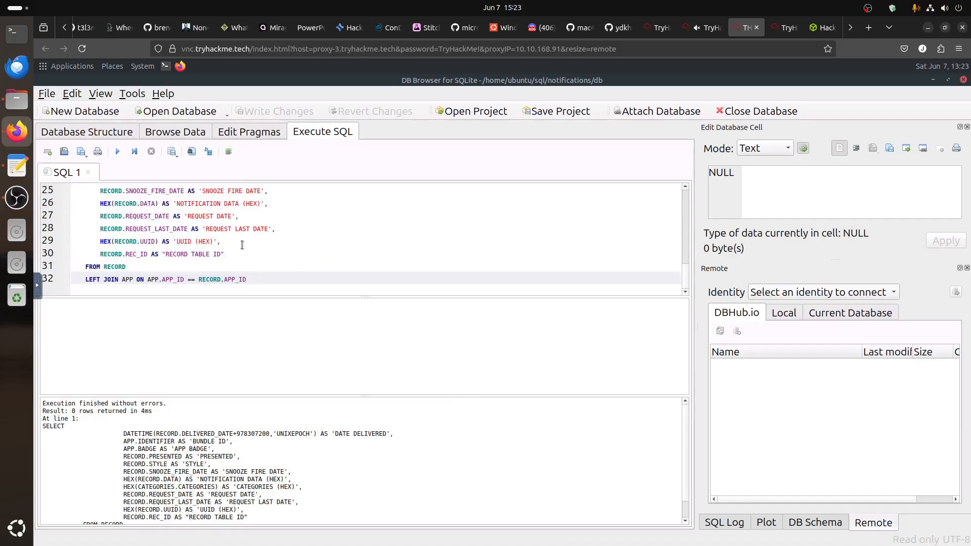
{"action": "scroll", "coordinate": [242, 245], "scroll_direction": "up", "scroll_amount": 3}
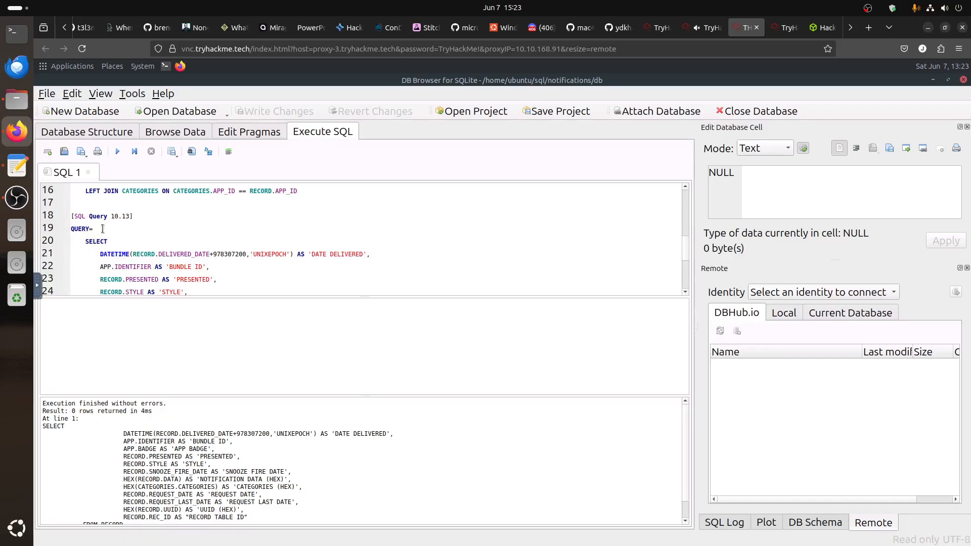
{"action": "left_click_drag", "start_coordinate": [145, 215], "coordinate": [71, 177]}
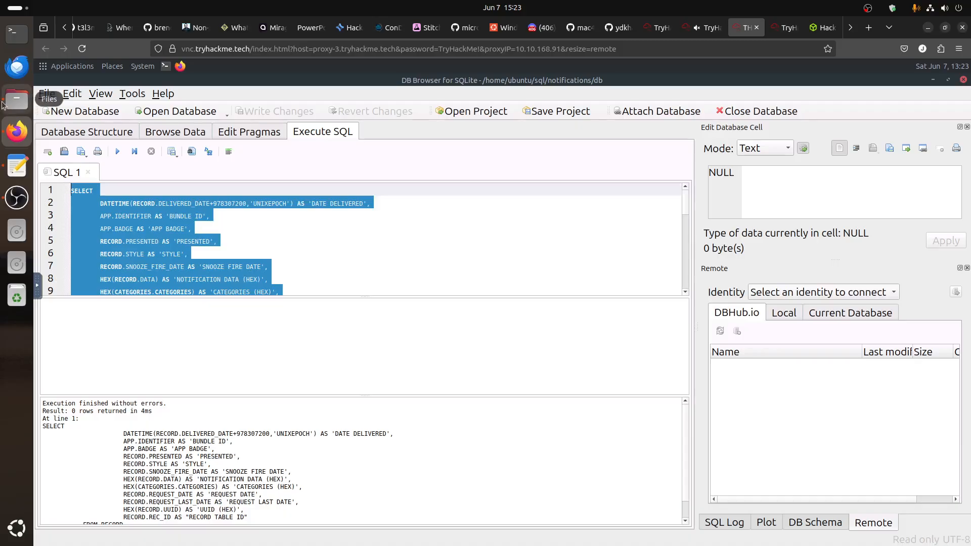
{"action": "key", "text": "ctrl+v"}
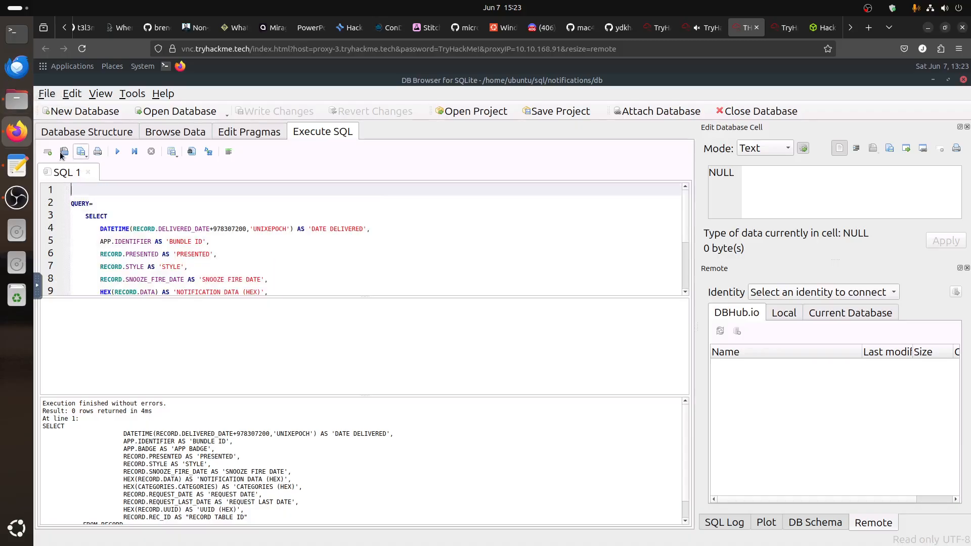
{"action": "left_click", "coordinate": [117, 152]}
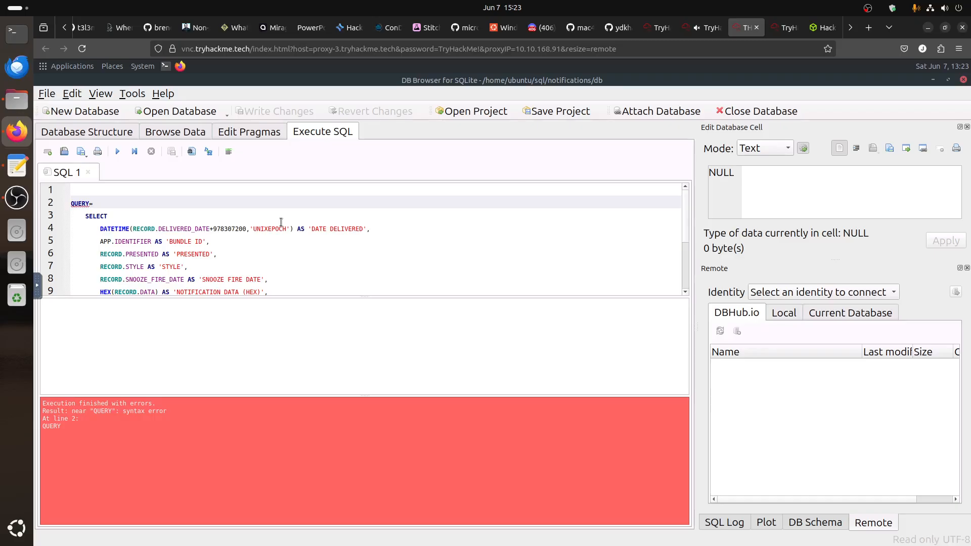
Delete the leftover QUERY= text above the SELECT statement and execute the query
{"action": "scroll", "coordinate": [297, 246], "scroll_direction": "down", "scroll_amount": 3}
{"action": "scroll", "coordinate": [115, 194], "scroll_direction": "up", "scroll_amount": 3}
{"action": "left_click_drag", "start_coordinate": [107, 201], "coordinate": [48, 188]}
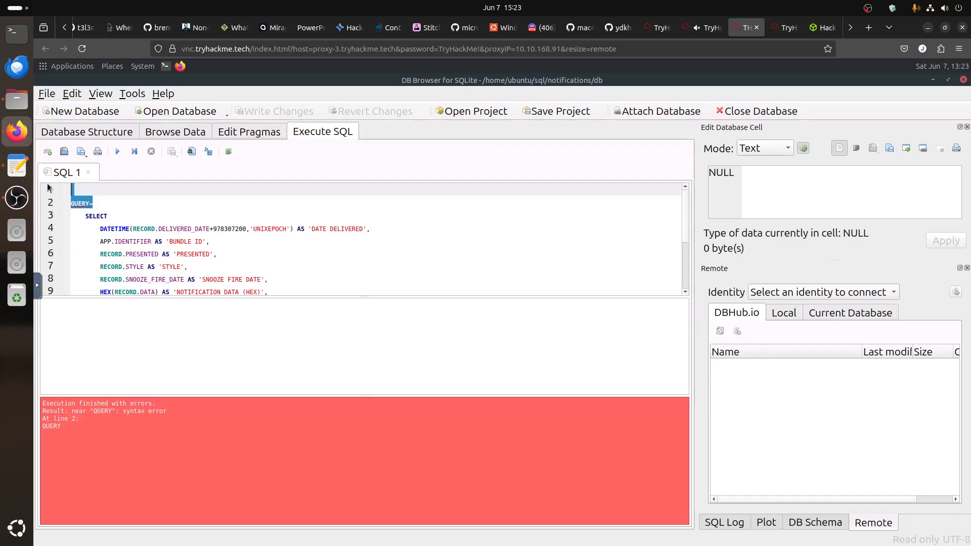
{"action": "key", "text": "Delete"}
{"action": "left_click", "coordinate": [118, 152]}
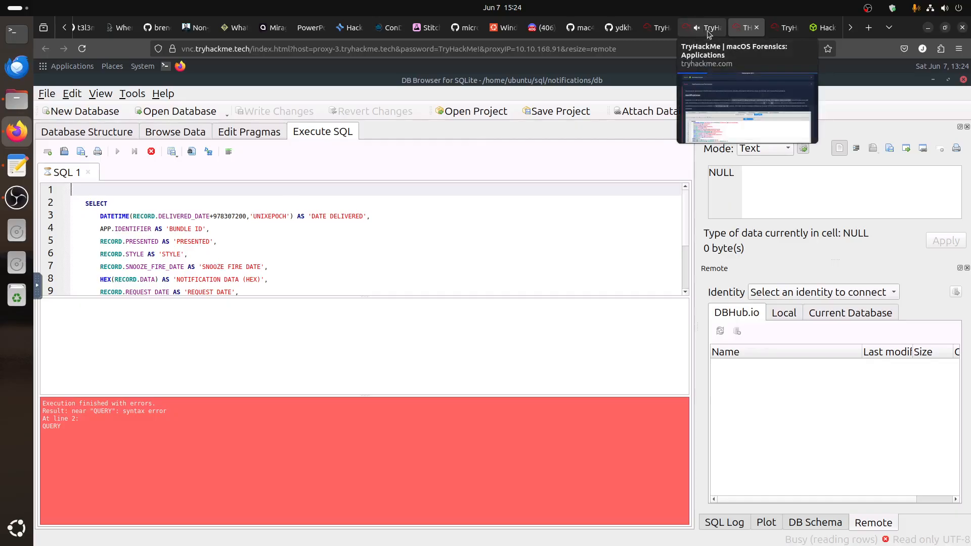
Launch DB Browser for SQLite again on the remote desktop
{"action": "left_click", "coordinate": [725, 33]}
{"action": "left_click", "coordinate": [744, 29]}
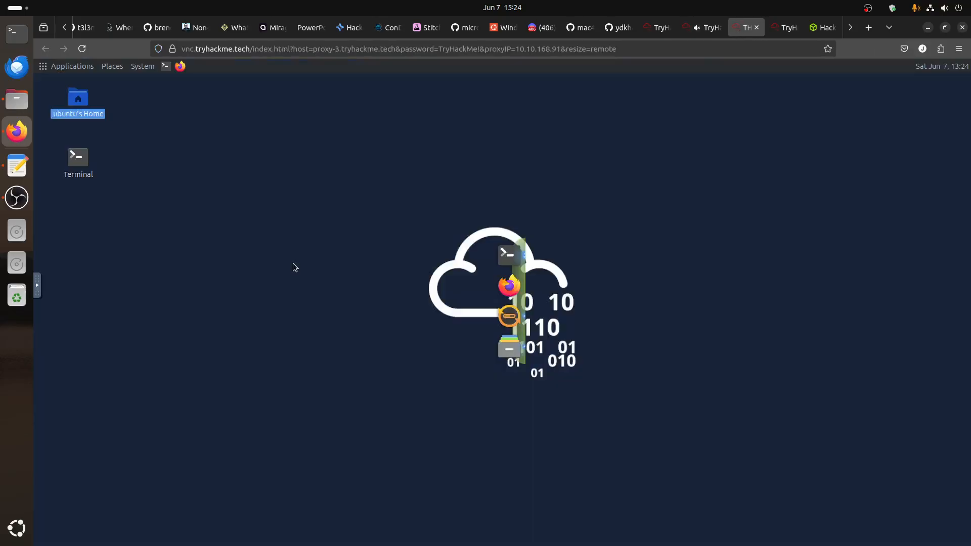
{"action": "left_click", "coordinate": [79, 70]}
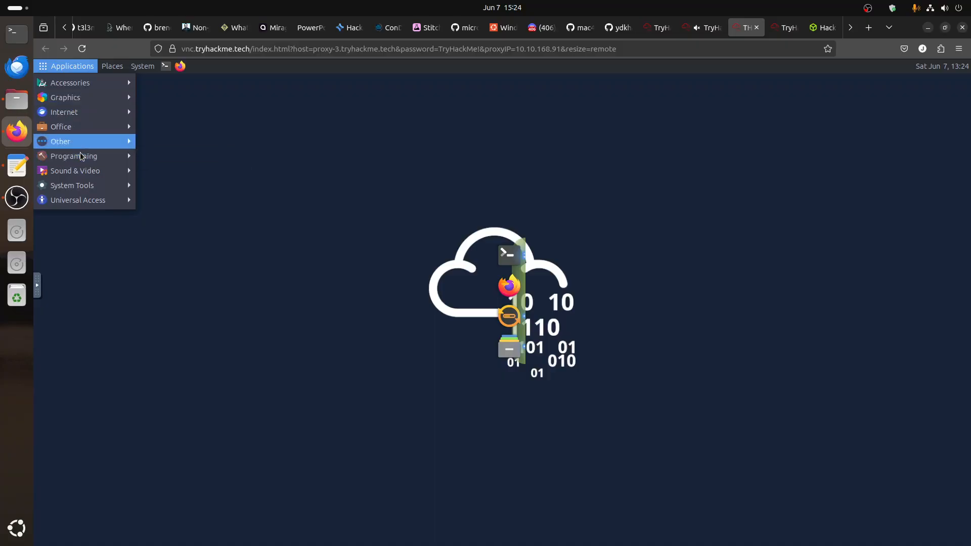
{"action": "mouse_move", "coordinate": [81, 157]}
{"action": "left_click", "coordinate": [182, 156]}
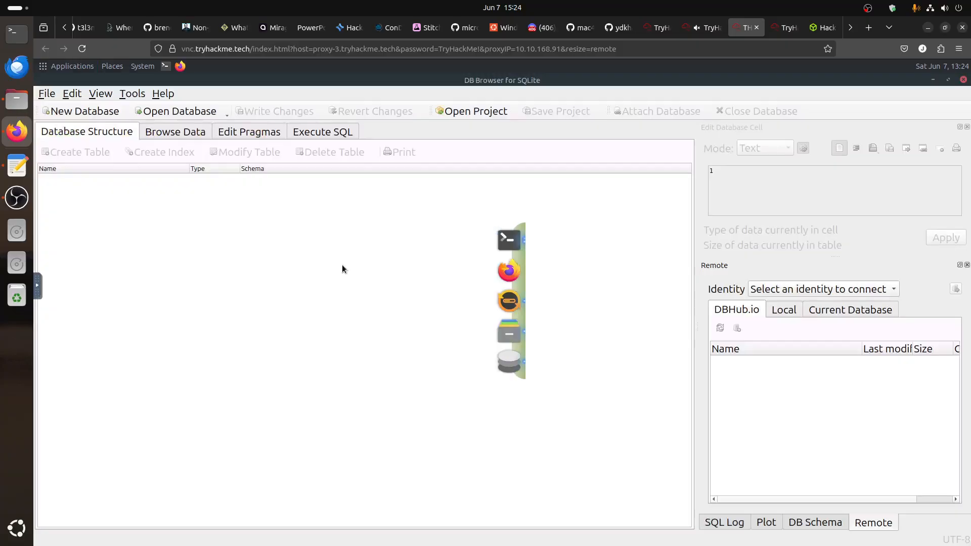
Open the db file from the sql/notifications folder as a read-only database, with the file filter set to all files
{"action": "left_click", "coordinate": [45, 94]}
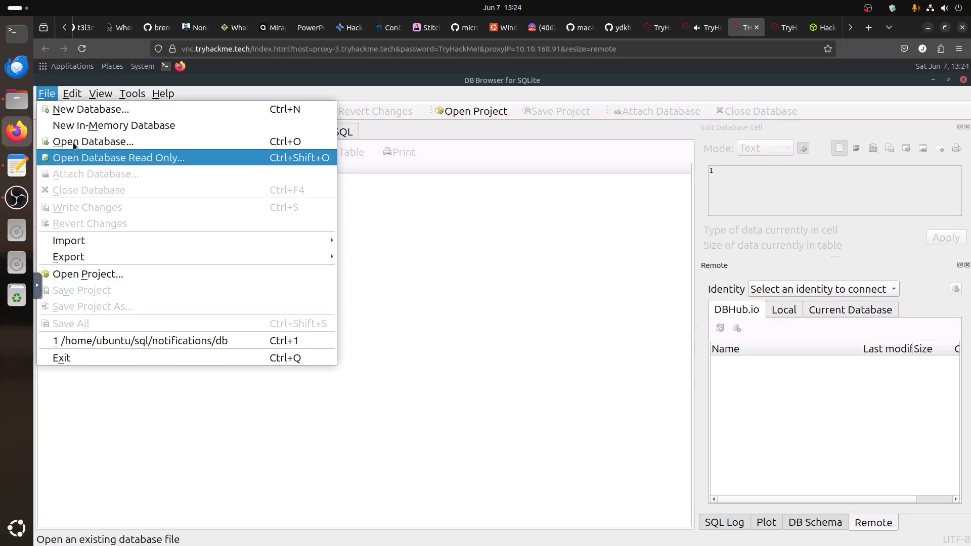
{"action": "left_click", "coordinate": [71, 160]}
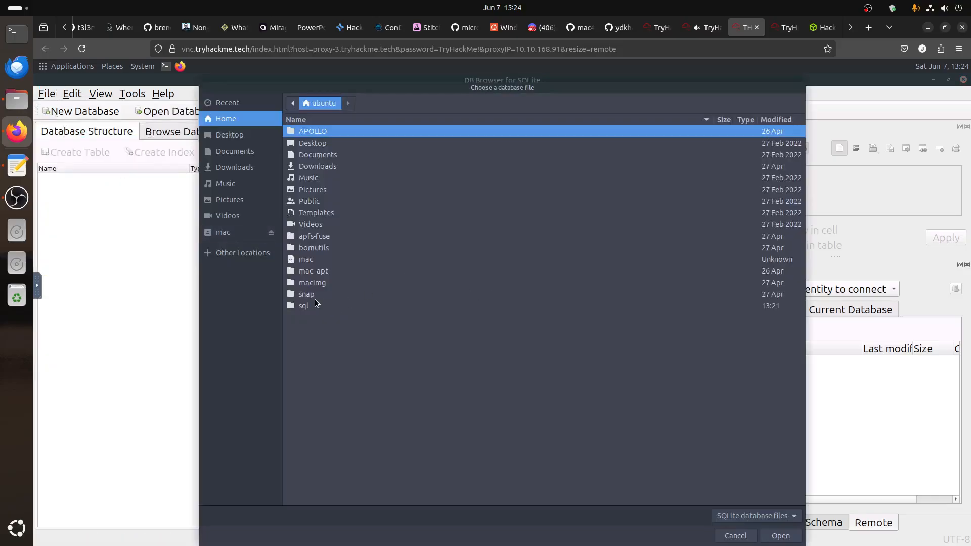
{"action": "double_click", "coordinate": [308, 307]}
{"action": "double_click", "coordinate": [326, 133]}
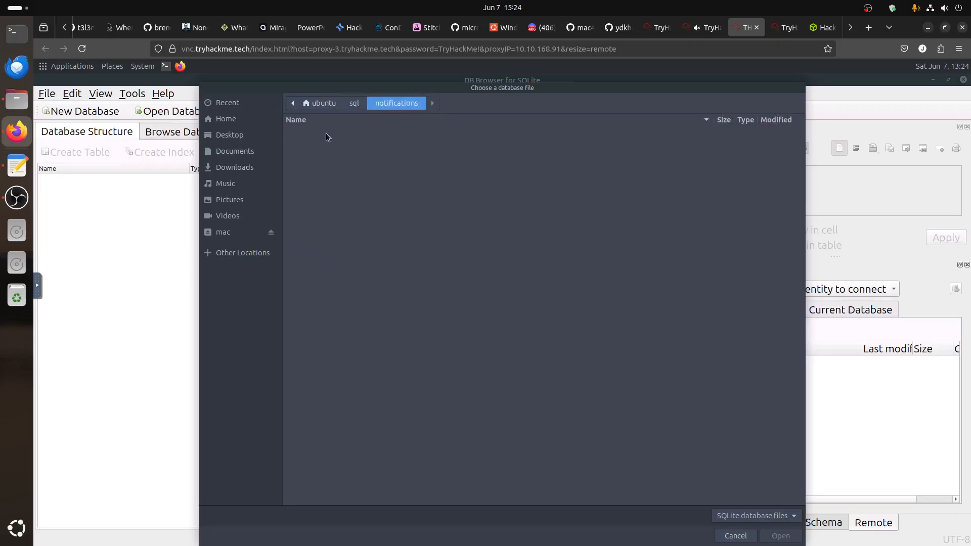
{"action": "left_click", "coordinate": [735, 518]}
{"action": "left_click", "coordinate": [731, 535]}
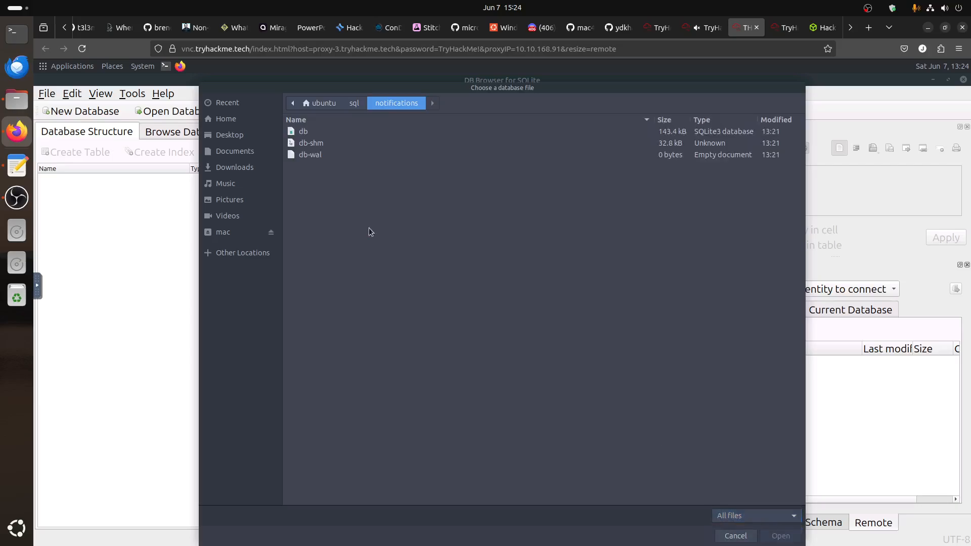
{"action": "left_click", "coordinate": [303, 131]}
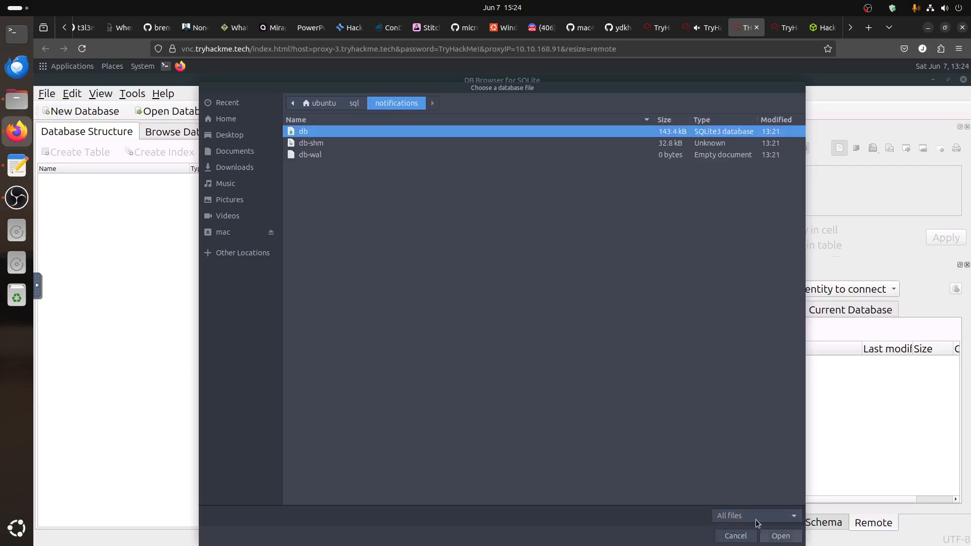
{"action": "left_click", "coordinate": [779, 536]}
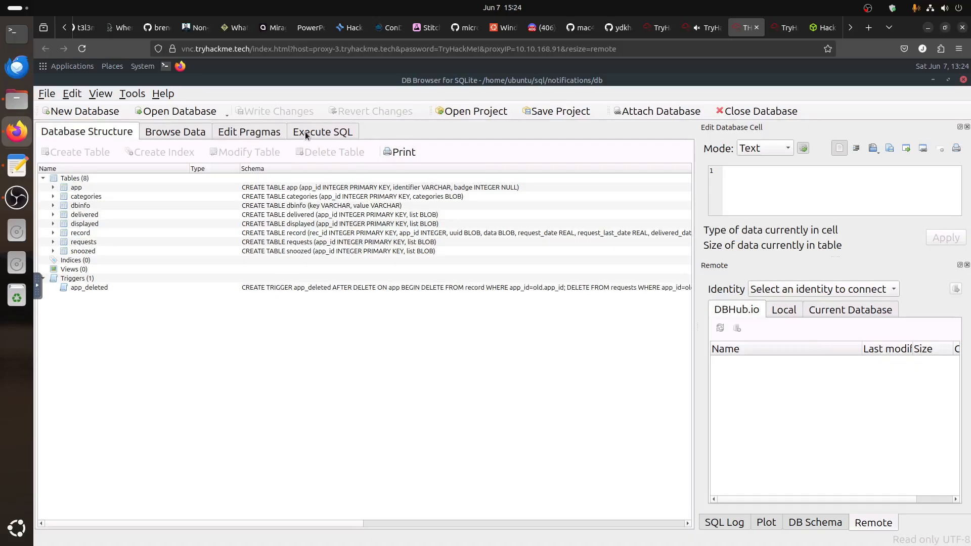
Paste the copied module text into the SQL editor and delete the first query together with the [SQL Query 10.13] header
{"action": "left_click", "coordinate": [305, 131]}
{"action": "left_click", "coordinate": [190, 225]}
{"action": "key", "text": "ctrl+v"}
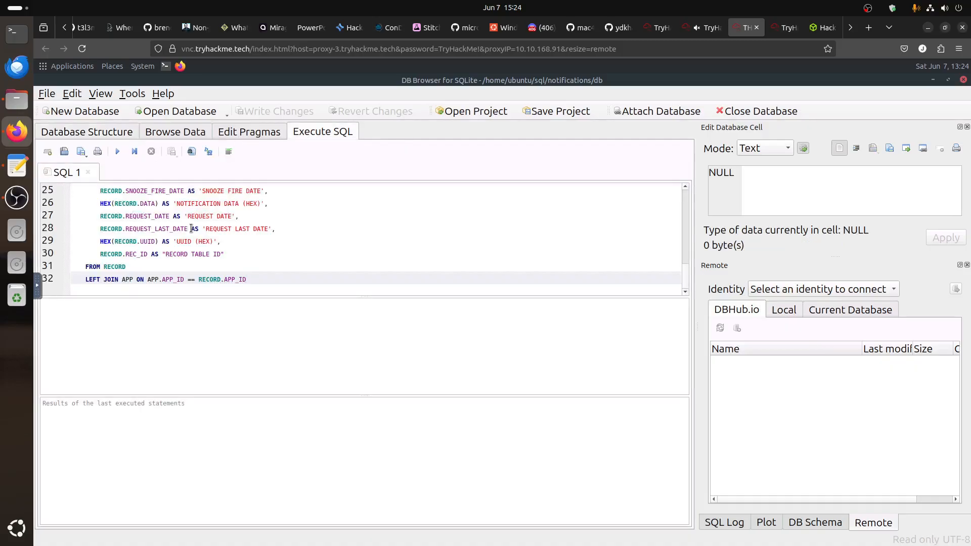
{"action": "scroll", "coordinate": [257, 268], "scroll_direction": "up", "scroll_amount": 3}
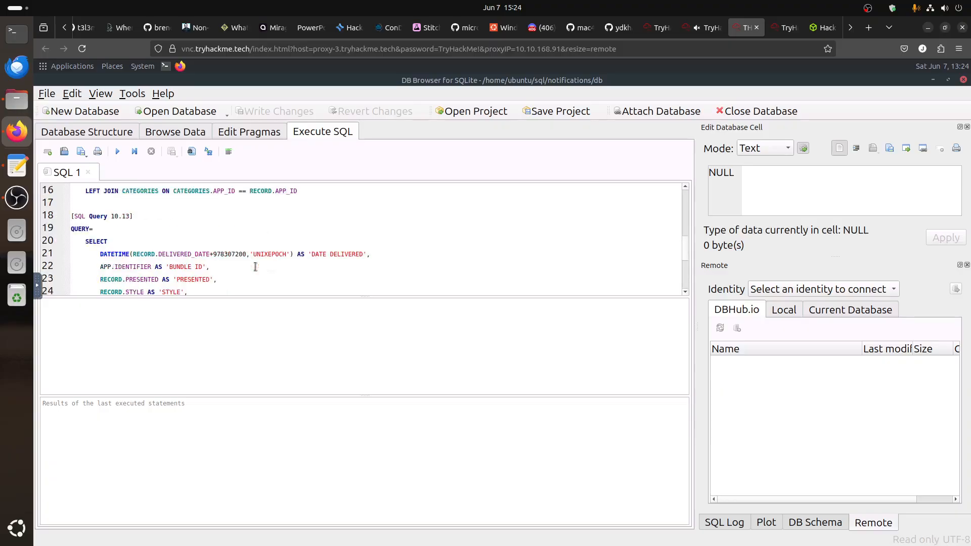
{"action": "left_click_drag", "start_coordinate": [170, 202], "coordinate": [196, 442]}
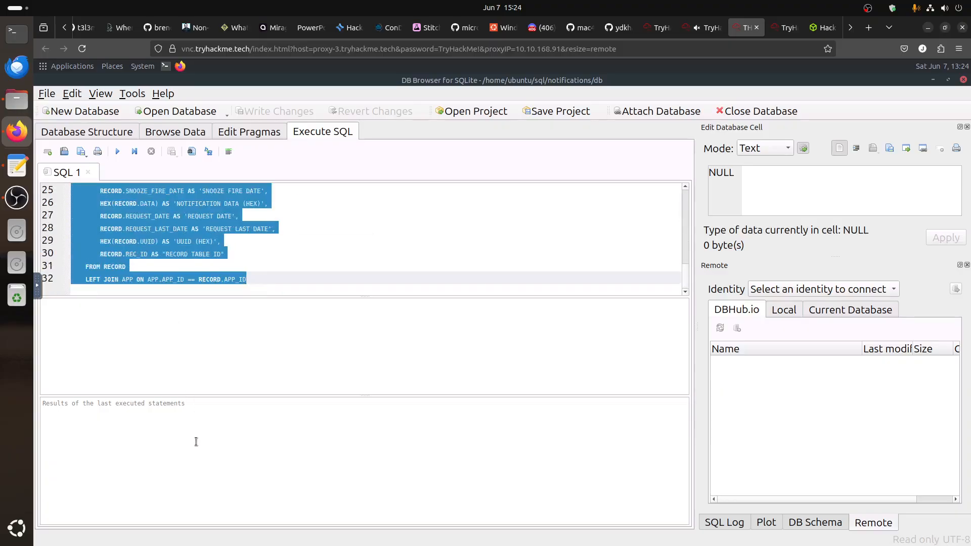
{"action": "left_click", "coordinate": [161, 241]}
{"action": "scroll", "coordinate": [115, 267], "scroll_direction": "up", "scroll_amount": 4}
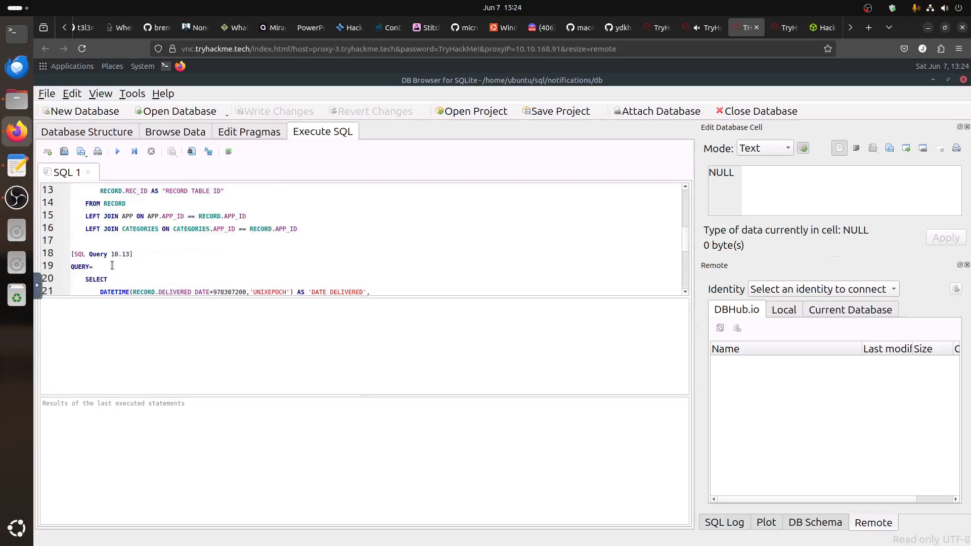
{"action": "left_click_drag", "start_coordinate": [142, 253], "coordinate": [41, 96]}
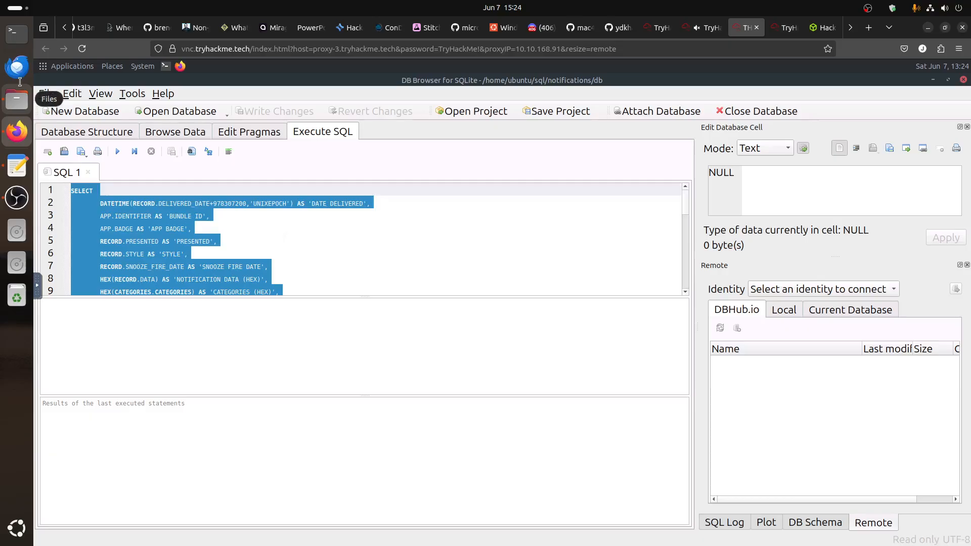
{"action": "key", "text": "ctrl+v"}
{"action": "scroll", "coordinate": [103, 197], "scroll_direction": "down", "scroll_amount": 1}
{"action": "scroll", "coordinate": [103, 197], "scroll_direction": "up", "scroll_amount": 1}
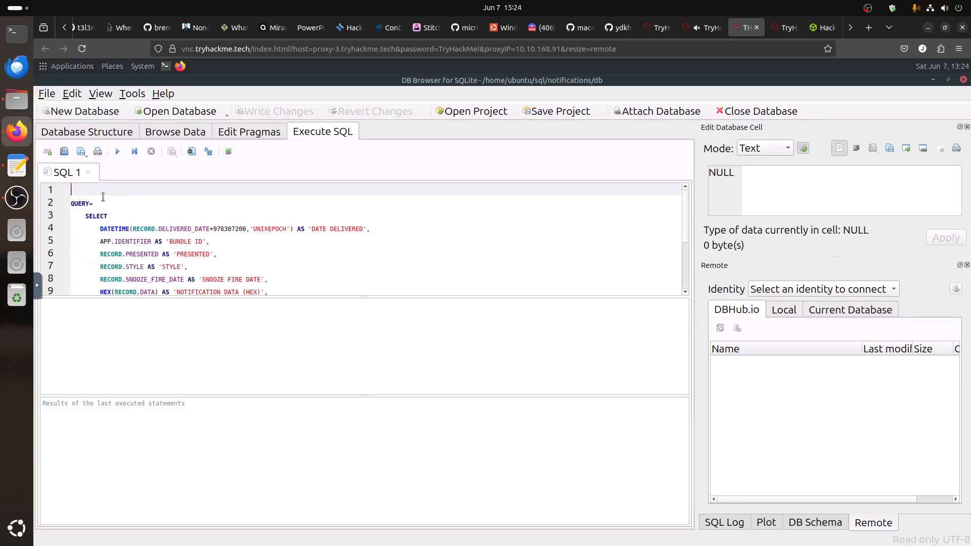
Delete the QUERY= text above the SELECT statement and execute the 10.13 query
{"action": "left_click_drag", "start_coordinate": [95, 204], "coordinate": [65, 195]}
{"action": "key", "text": "BackSpace"}
{"action": "scroll", "coordinate": [145, 225], "scroll_direction": "down", "scroll_amount": 2}
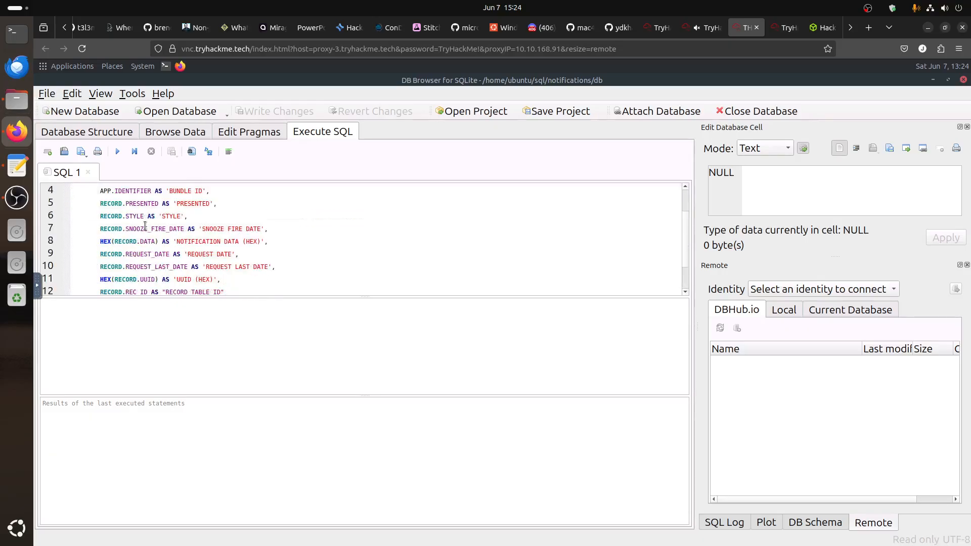
{"action": "left_click", "coordinate": [117, 152]}
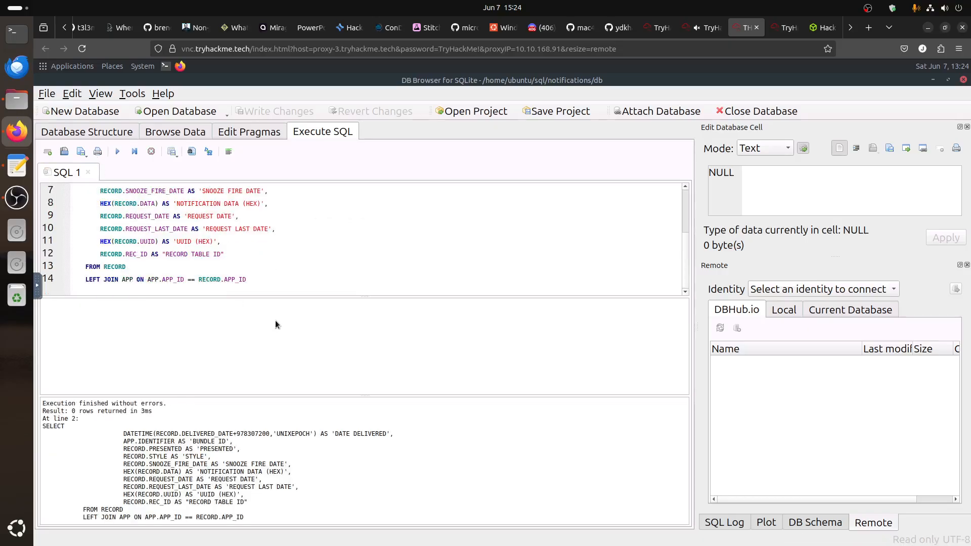
Switch to the APOLLO terminal and copy the complete SELECT statement from the [SQL Query 10.14,10.15,10.16] section, without its QUERY= prefix
{"action": "left_click", "coordinate": [934, 81]}
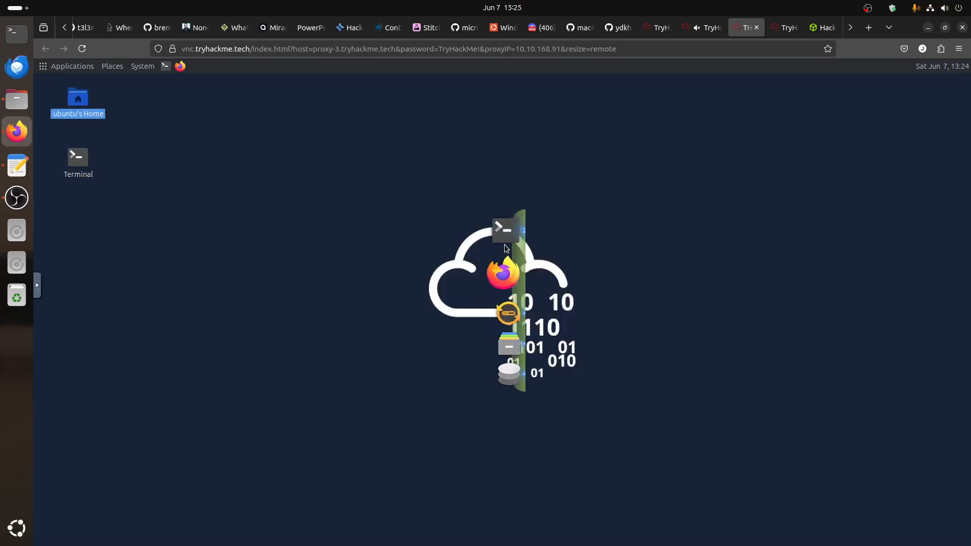
{"action": "left_click", "coordinate": [505, 242]}
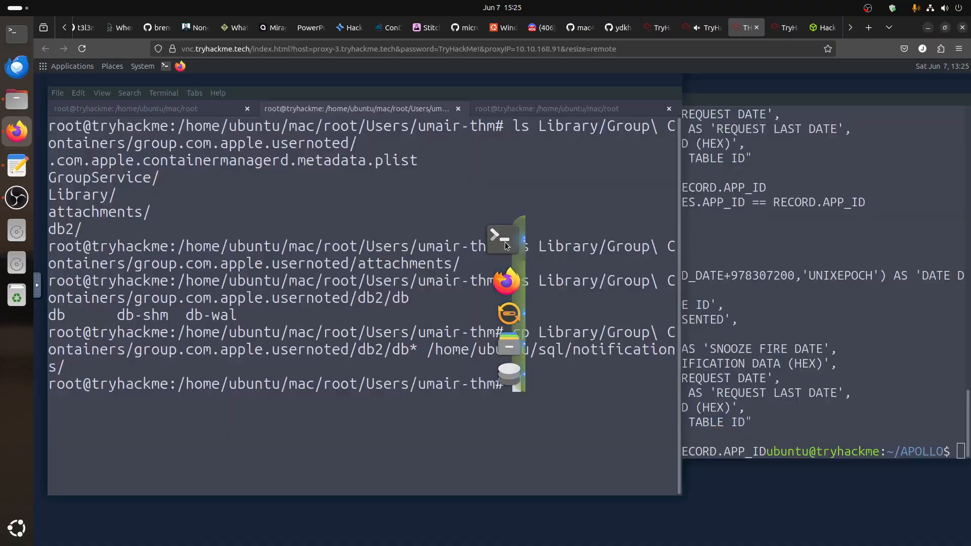
{"action": "left_click", "coordinate": [776, 302]}
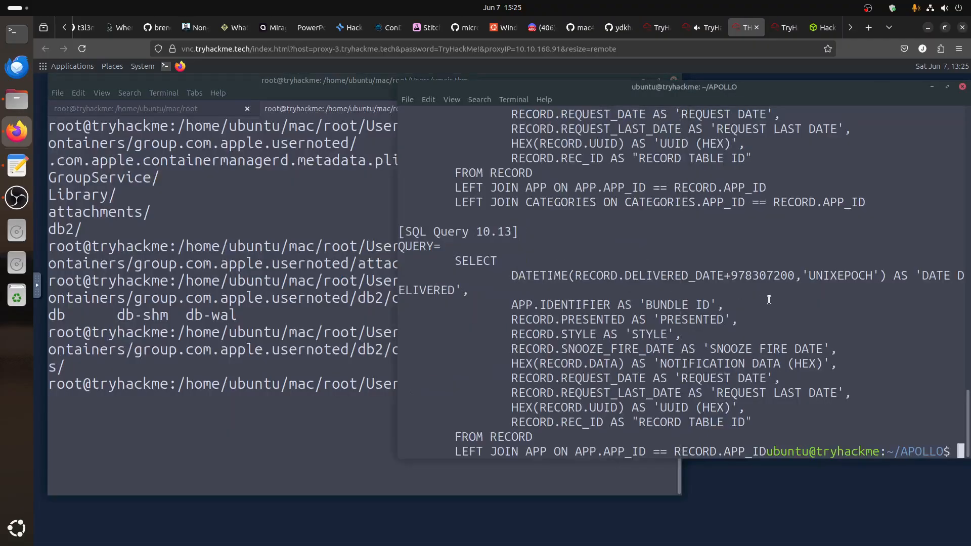
{"action": "scroll", "coordinate": [769, 300], "scroll_direction": "up", "scroll_amount": 5}
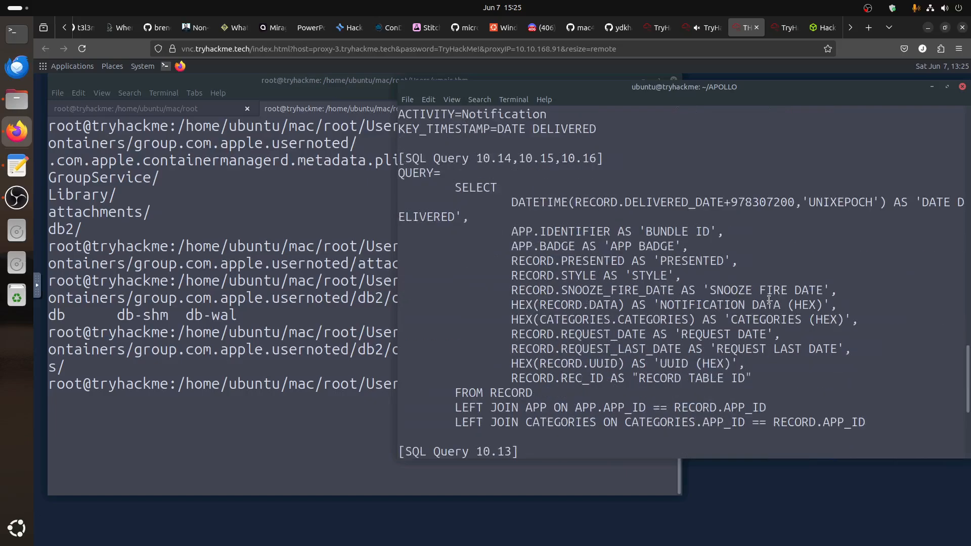
{"action": "scroll", "coordinate": [768, 300], "scroll_direction": "up", "scroll_amount": 2}
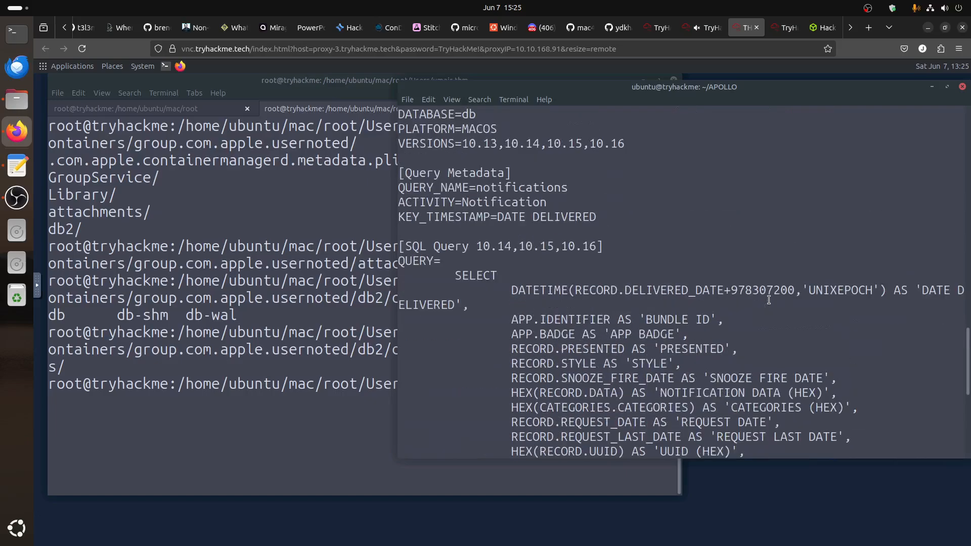
{"action": "scroll", "coordinate": [677, 336], "scroll_direction": "up", "scroll_amount": 1}
{"action": "scroll", "coordinate": [676, 336], "scroll_direction": "down", "scroll_amount": 1}
{"action": "scroll", "coordinate": [677, 336], "scroll_direction": "down", "scroll_amount": 2}
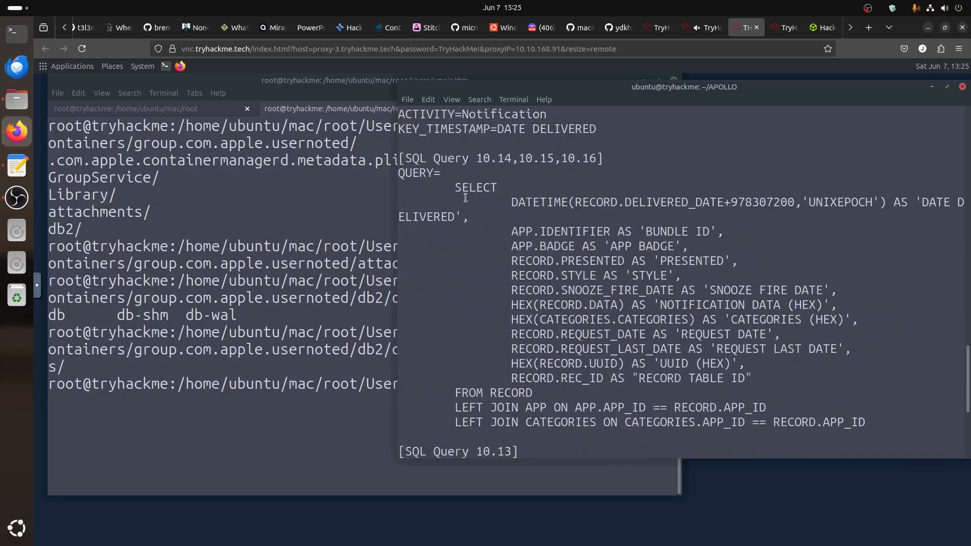
{"action": "scroll", "coordinate": [529, 261], "scroll_direction": "down", "scroll_amount": 2}
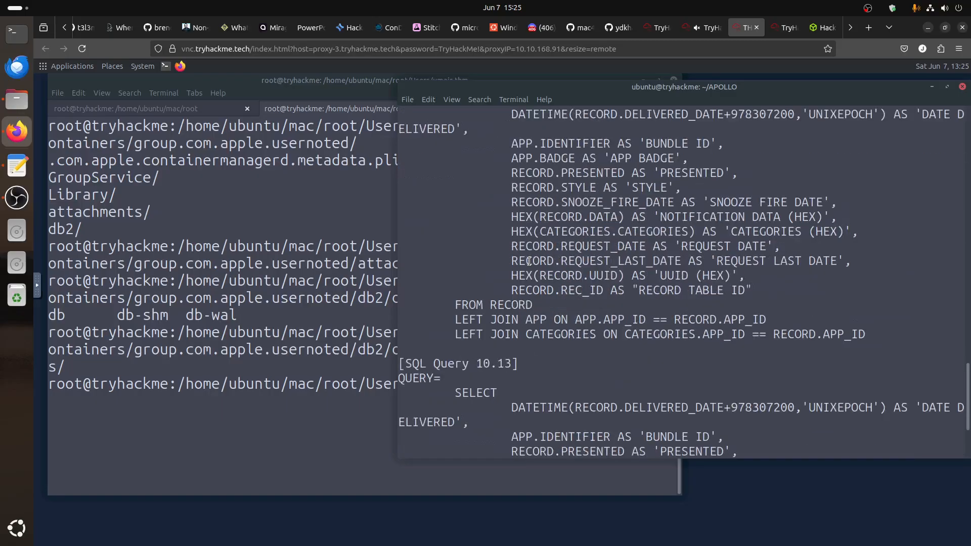
{"action": "scroll", "coordinate": [529, 261], "scroll_direction": "up", "scroll_amount": 2}
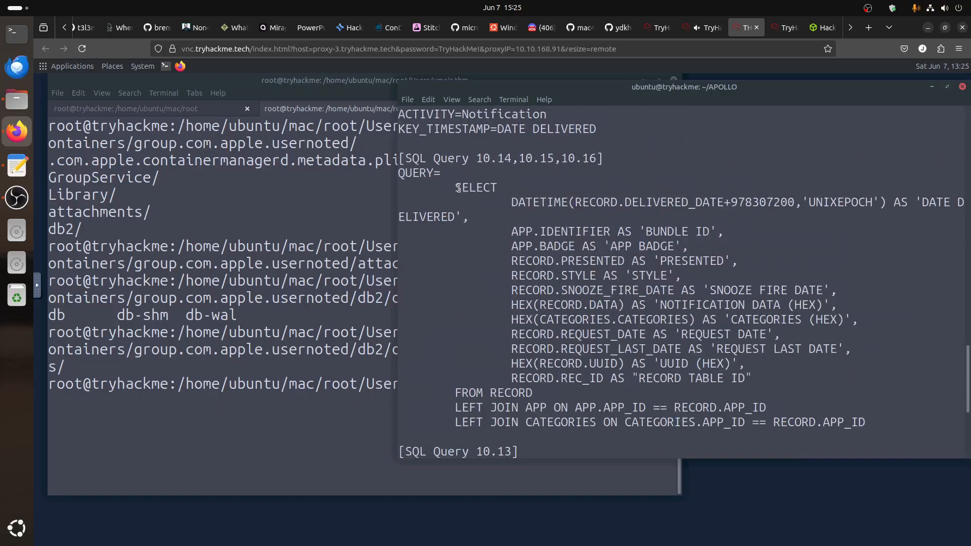
{"action": "left_click_drag", "start_coordinate": [455, 187], "coordinate": [860, 421]}
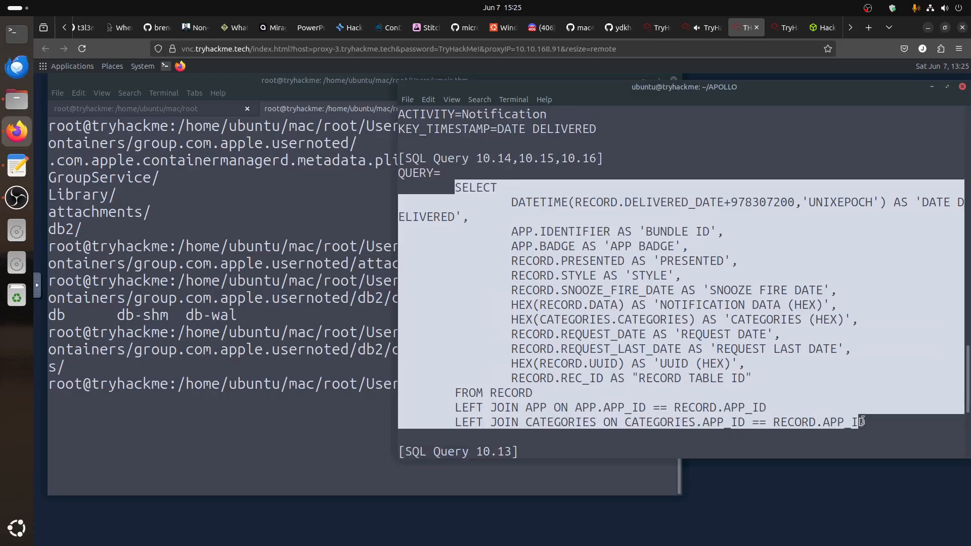
{"action": "right_click", "coordinate": [860, 421]}
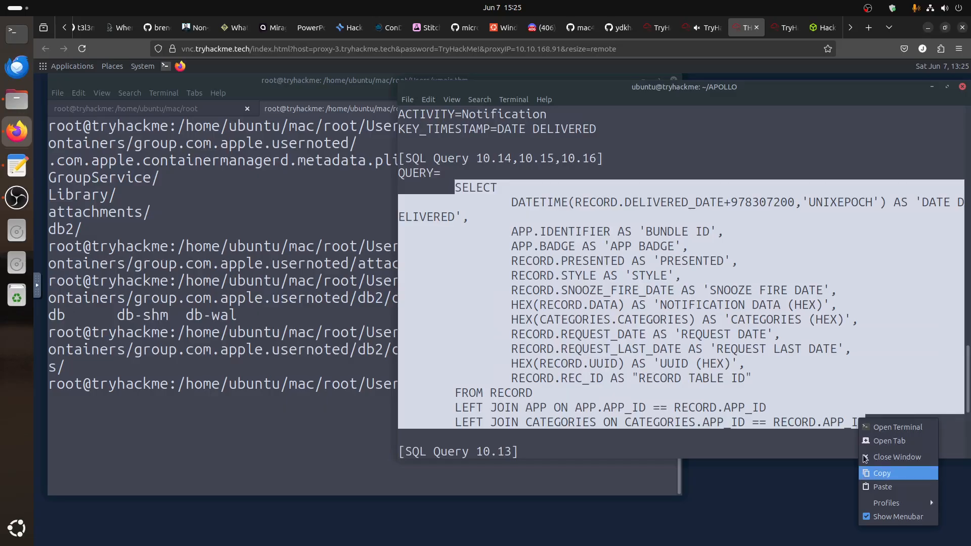
{"action": "left_click", "coordinate": [888, 474]}
Return to DB Browser for SQLite, replace the SQL editor's entire content with the copied query, and execute it
{"action": "left_click", "coordinate": [930, 88]}
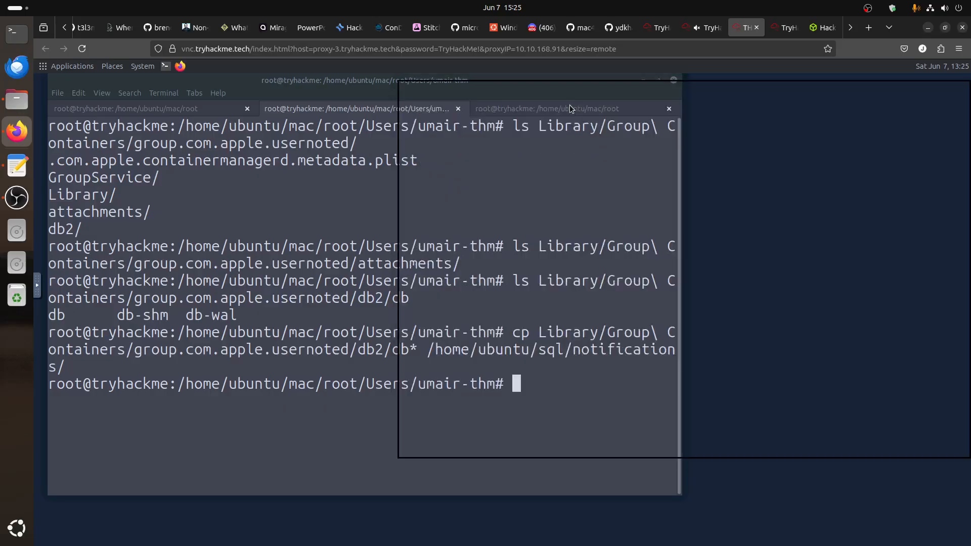
{"action": "left_click", "coordinate": [643, 81]}
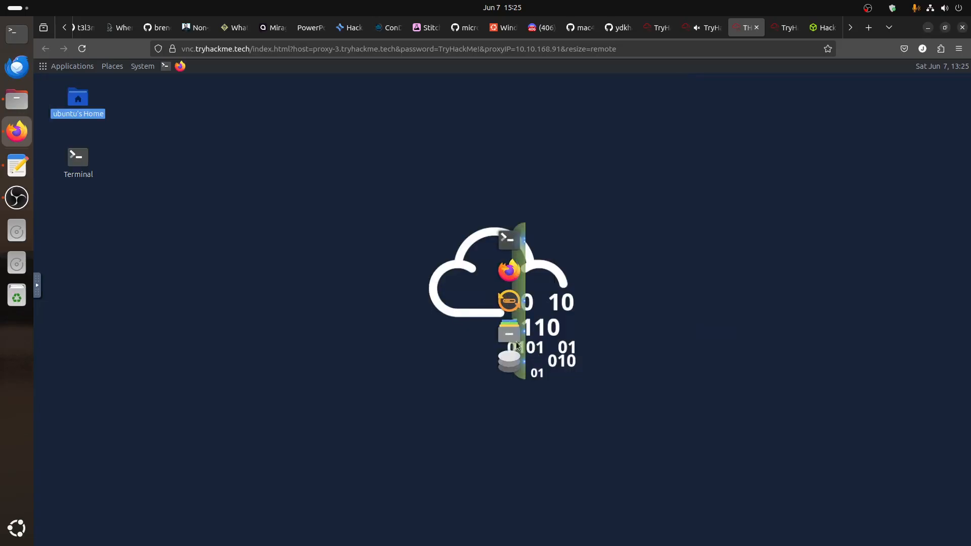
{"action": "left_click", "coordinate": [508, 362]}
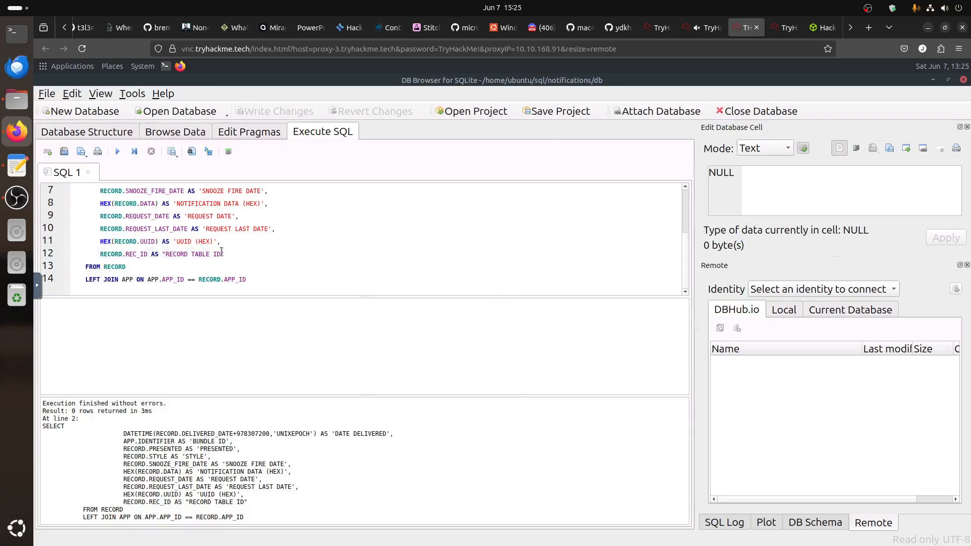
{"action": "left_click", "coordinate": [222, 251]}
{"action": "key", "text": "ctrl+a"}
{"action": "key", "text": "ctrl+v"}
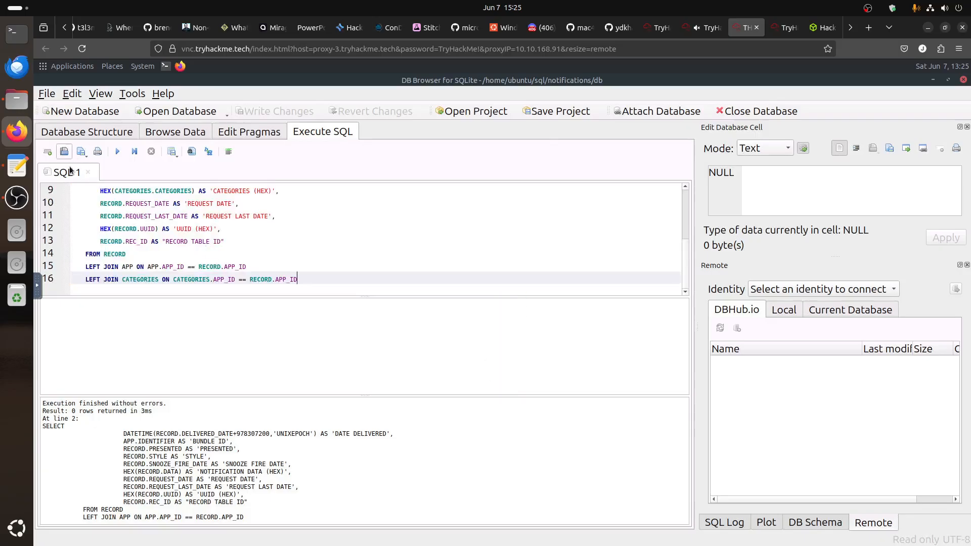
{"action": "left_click", "coordinate": [116, 152]}
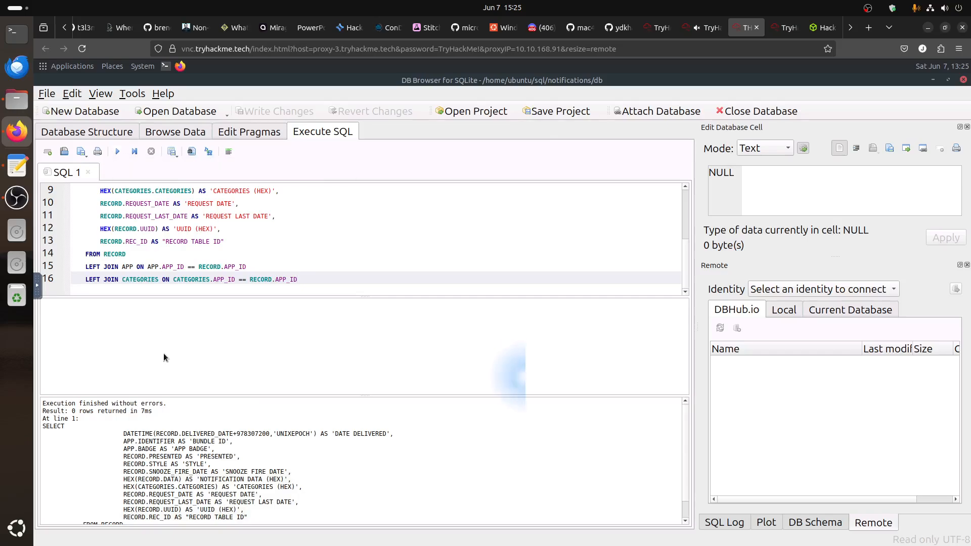
Review the example query and the question in TryHackMe's Task 4 Notifications and Permissions, and return to the remote desktop
{"action": "left_click", "coordinate": [708, 27]}
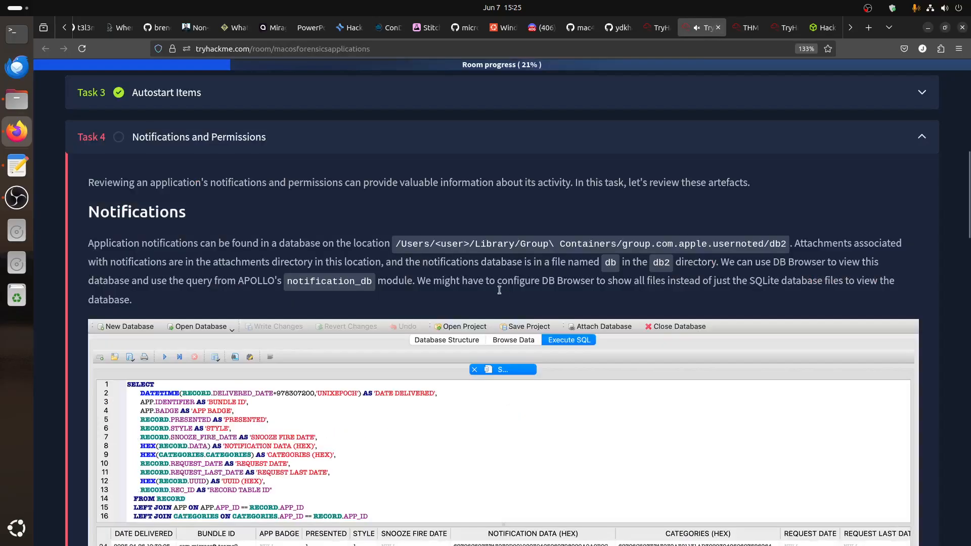
{"action": "scroll", "coordinate": [499, 290], "scroll_direction": "down", "scroll_amount": 5}
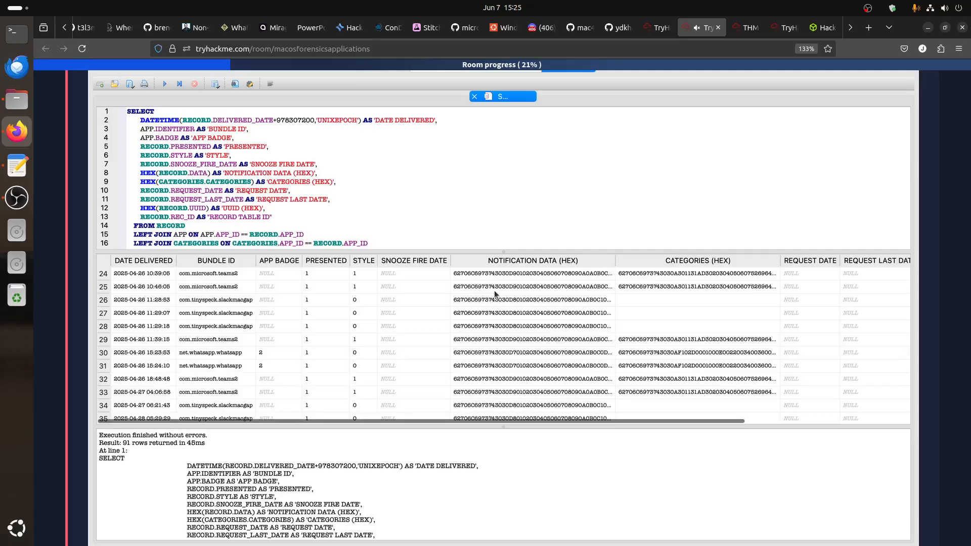
{"action": "scroll", "coordinate": [556, 243], "scroll_direction": "up", "scroll_amount": 4}
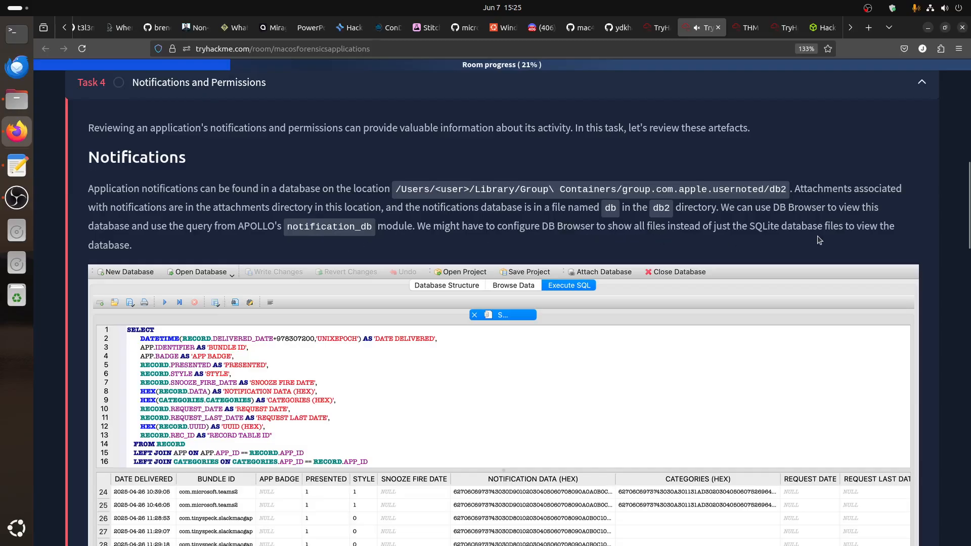
{"action": "scroll", "coordinate": [810, 241], "scroll_direction": "down", "scroll_amount": 10}
{"action": "scroll", "coordinate": [812, 244], "scroll_direction": "down", "scroll_amount": 15}
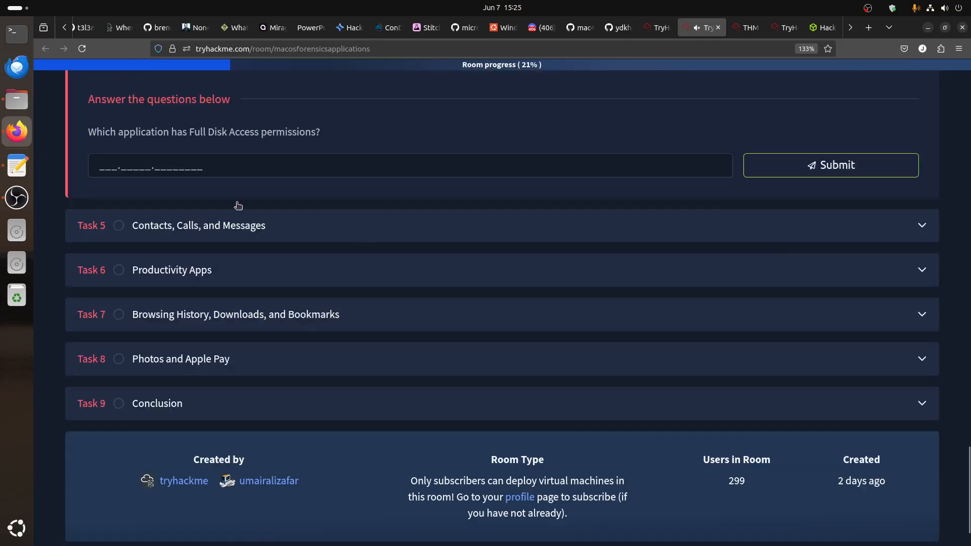
{"action": "scroll", "coordinate": [536, 326], "scroll_direction": "up", "scroll_amount": 15}
{"action": "scroll", "coordinate": [477, 300], "scroll_direction": "up", "scroll_amount": 10}
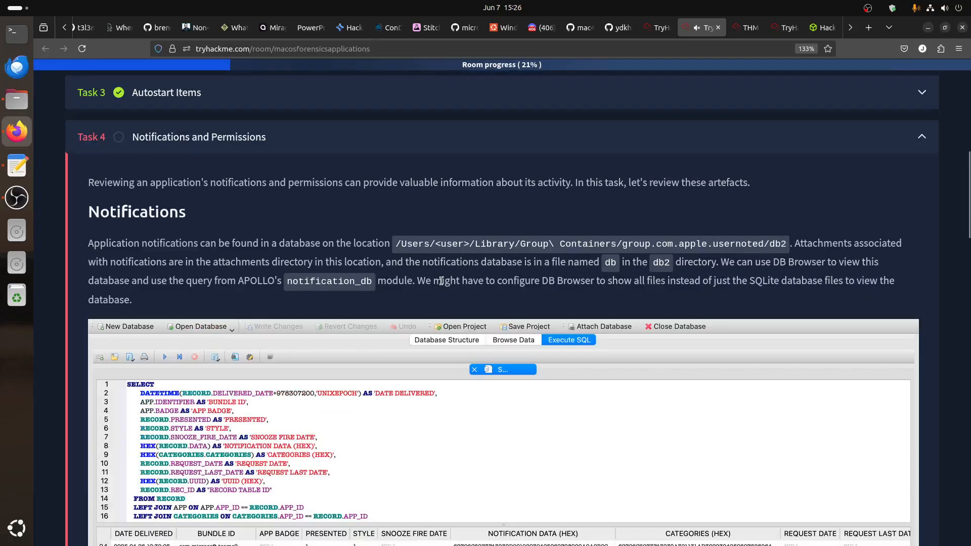
{"action": "left_click", "coordinate": [745, 29]}
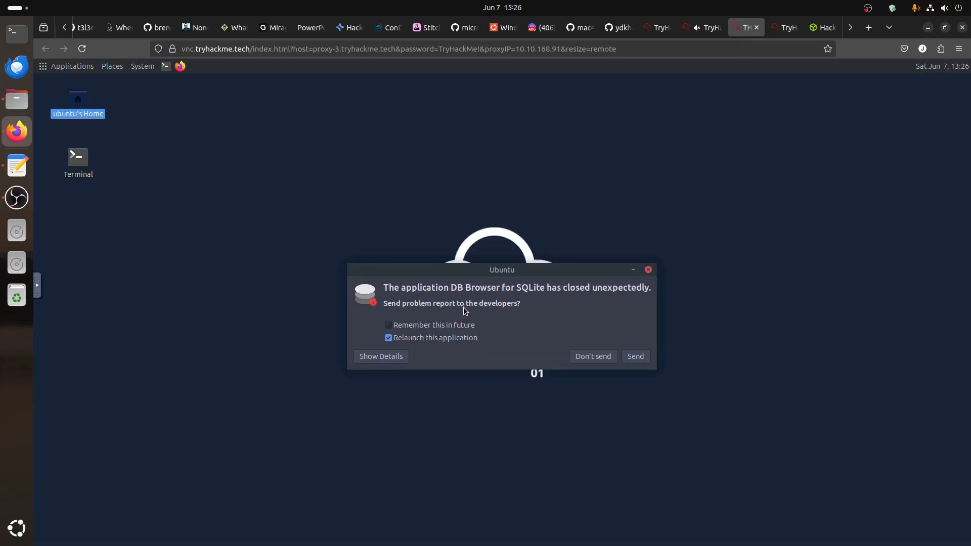
Dismiss the crash report without sending it and copy the complete SELECT statement of the [SQL Query 10.13] section from the APOLLO terminal
{"action": "left_click", "coordinate": [591, 357]}
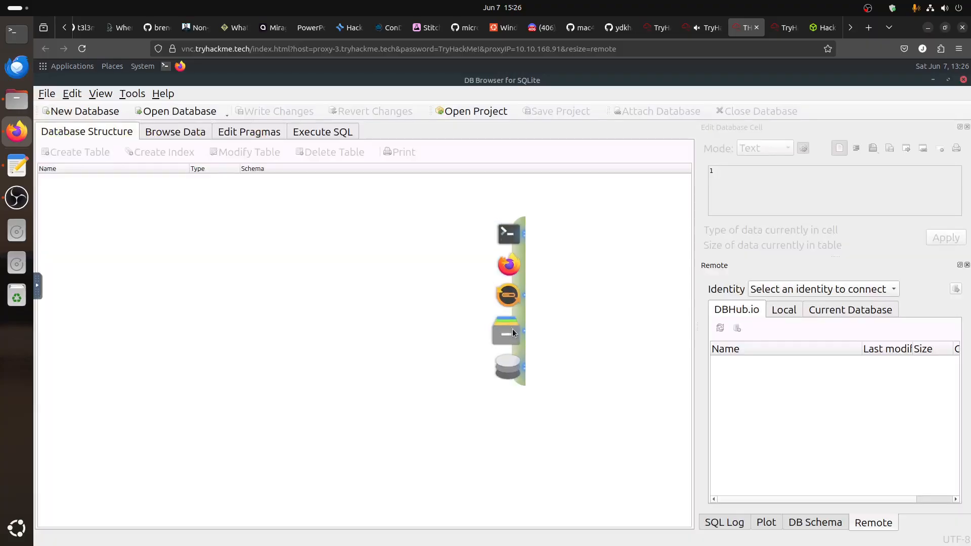
{"action": "left_click", "coordinate": [510, 236]}
{"action": "left_click", "coordinate": [781, 272]}
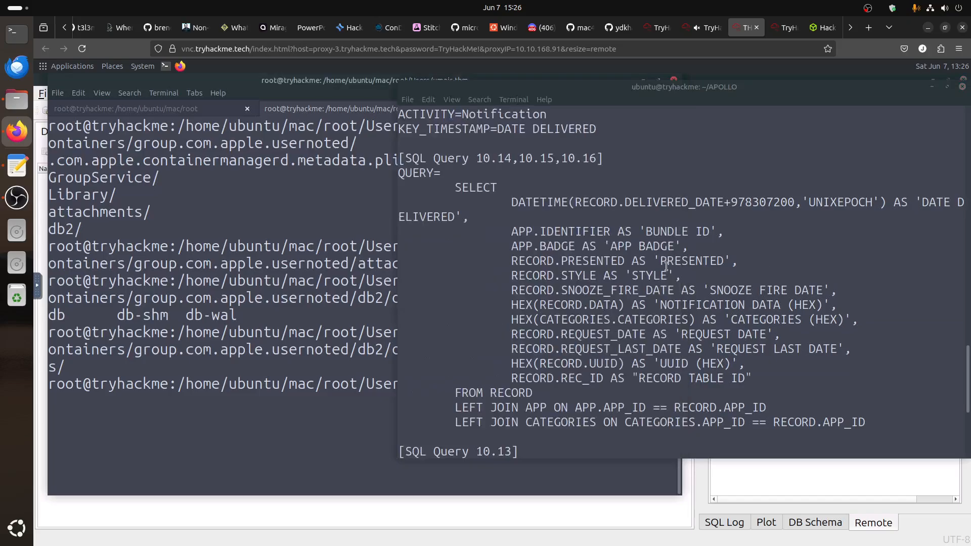
{"action": "scroll", "coordinate": [674, 274], "scroll_direction": "down", "scroll_amount": 5}
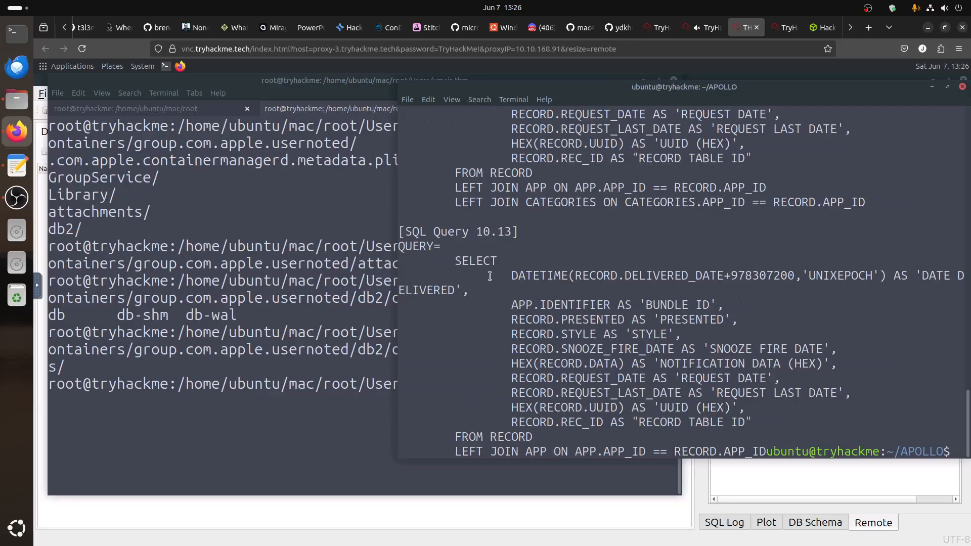
{"action": "left_click_drag", "start_coordinate": [459, 256], "coordinate": [764, 453]}
{"action": "right_click", "coordinate": [764, 453]}
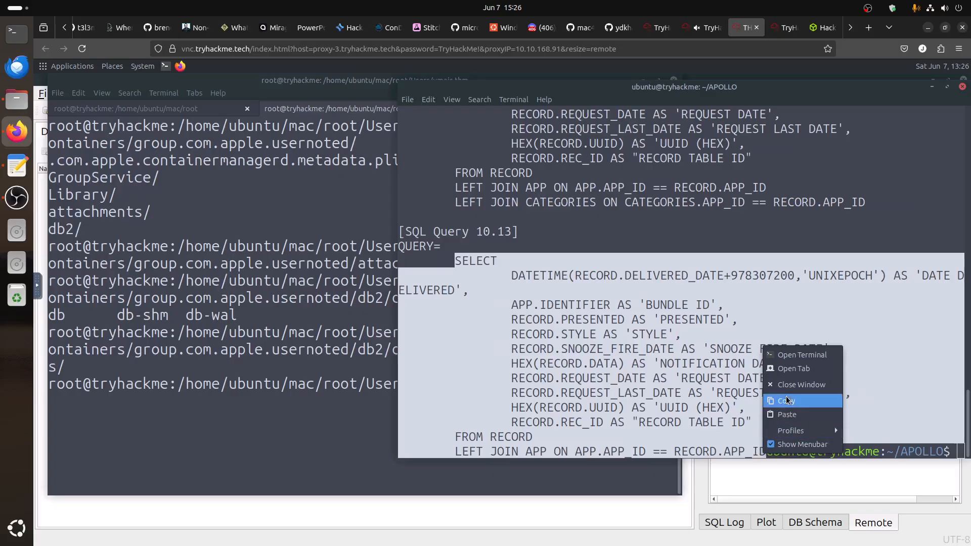
{"action": "left_click", "coordinate": [788, 402]}
Review the notifications_db.txt output up to its cat command, and reopen the recent database /home/ubuntu/sql/notifications/db in the relaunched DB Browser for SQLite
{"action": "scroll", "coordinate": [708, 354], "scroll_direction": "up", "scroll_amount": 6}
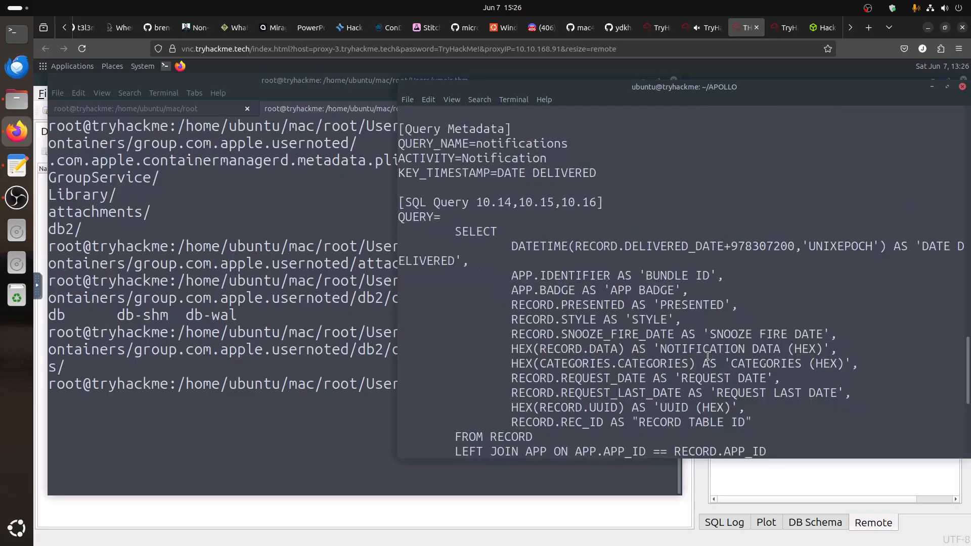
{"action": "scroll", "coordinate": [708, 355], "scroll_direction": "up", "scroll_amount": 5}
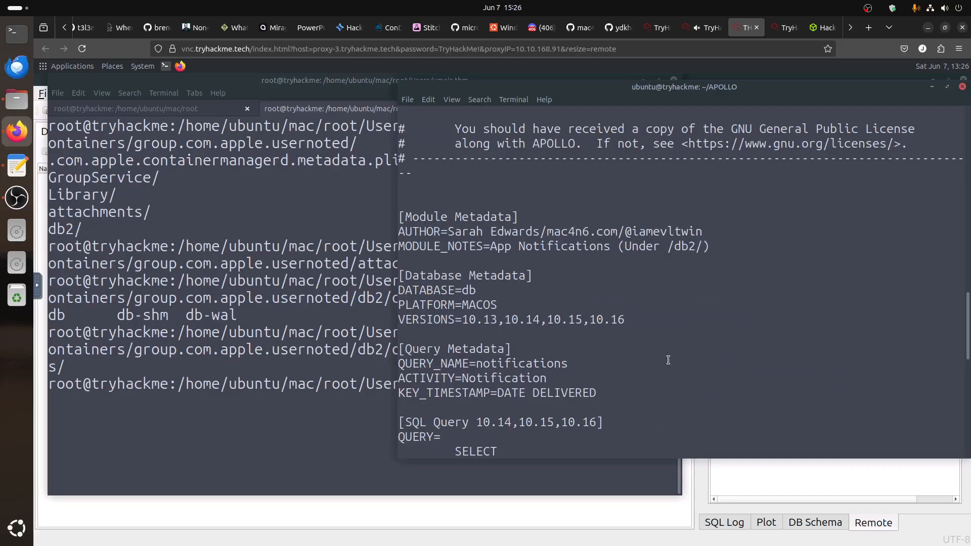
{"action": "scroll", "coordinate": [668, 360], "scroll_direction": "up", "scroll_amount": 7}
{"action": "scroll", "coordinate": [665, 360], "scroll_direction": "up", "scroll_amount": 9}
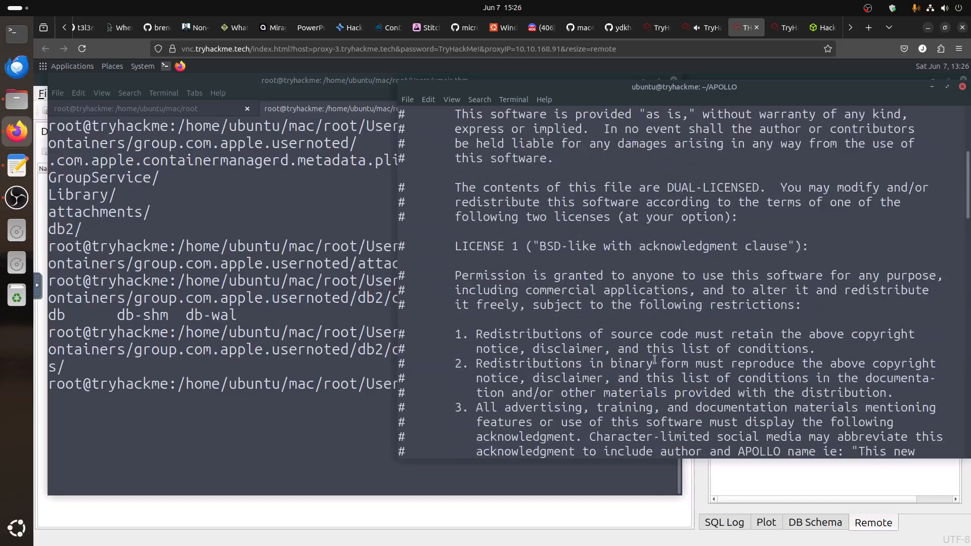
{"action": "scroll", "coordinate": [635, 358], "scroll_direction": "up", "scroll_amount": 5}
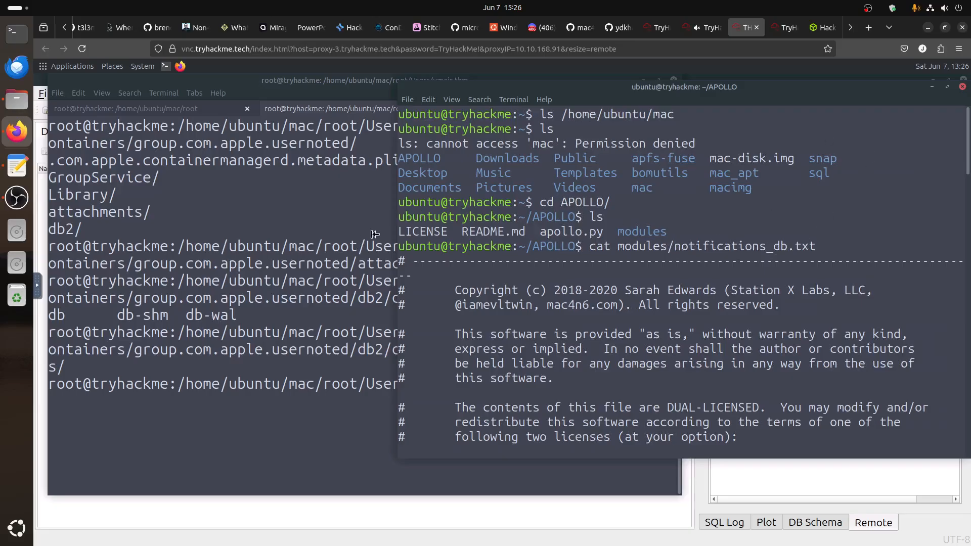
{"action": "left_click", "coordinate": [564, 520]}
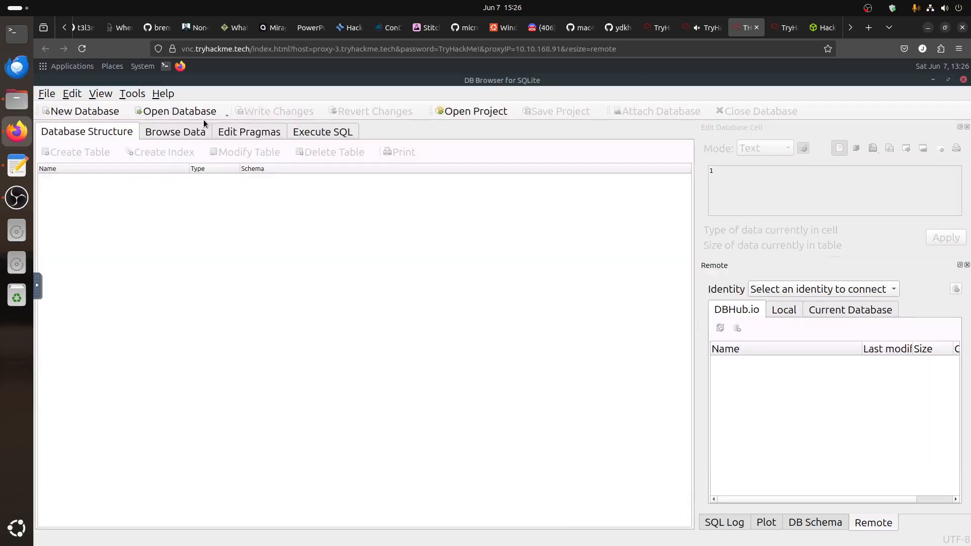
{"action": "left_click", "coordinate": [313, 131]}
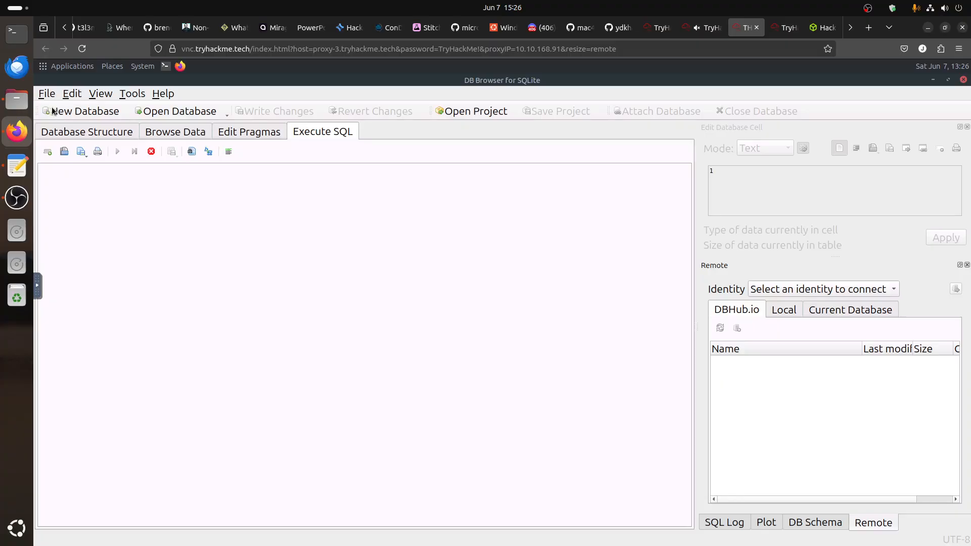
{"action": "left_click", "coordinate": [68, 132]}
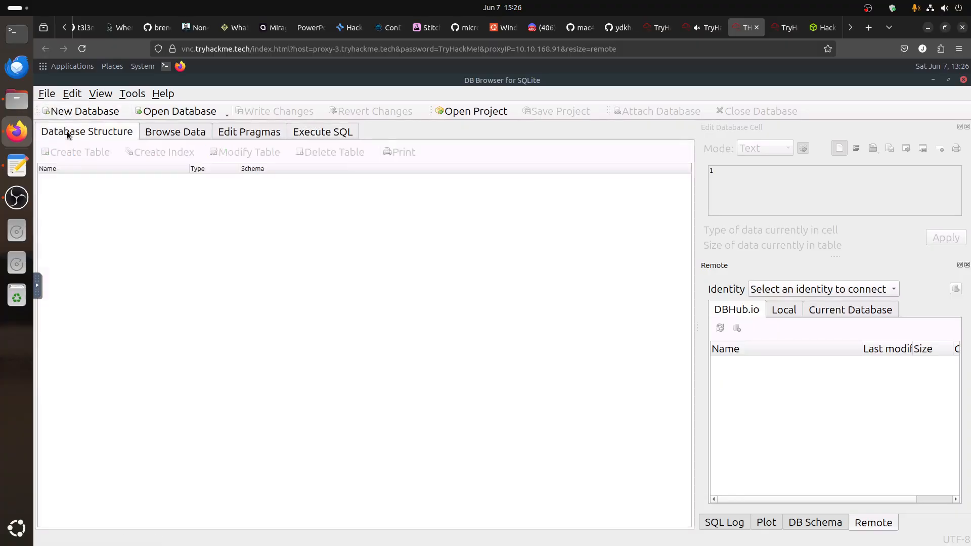
{"action": "left_click", "coordinate": [45, 95]}
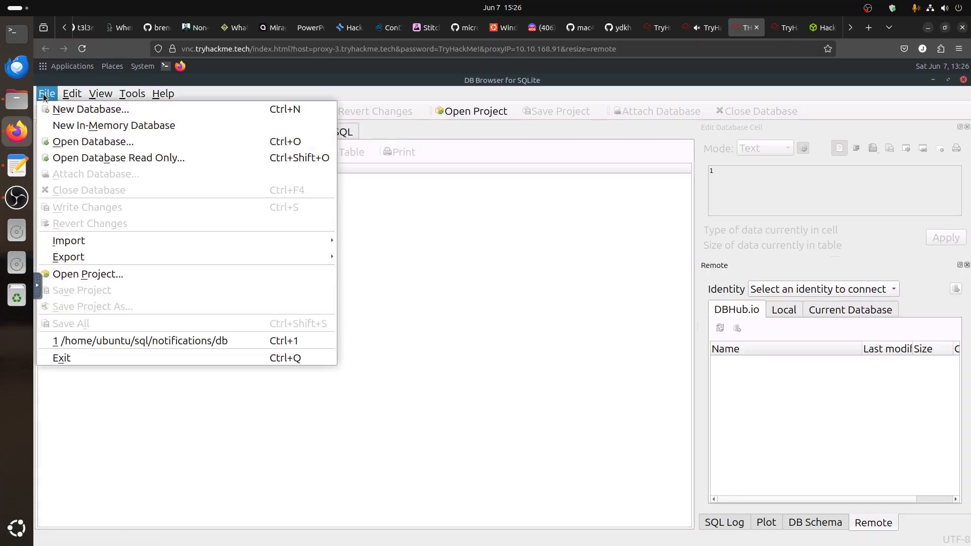
{"action": "left_click", "coordinate": [138, 342]}
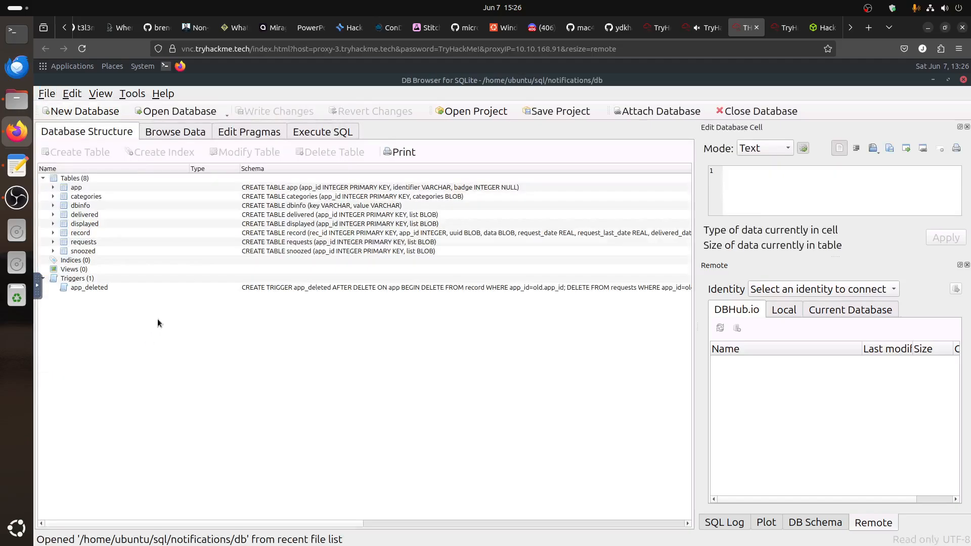
Insert the copied 10.13 query into the empty SQL editor and execute it
{"action": "left_click", "coordinate": [318, 131]}
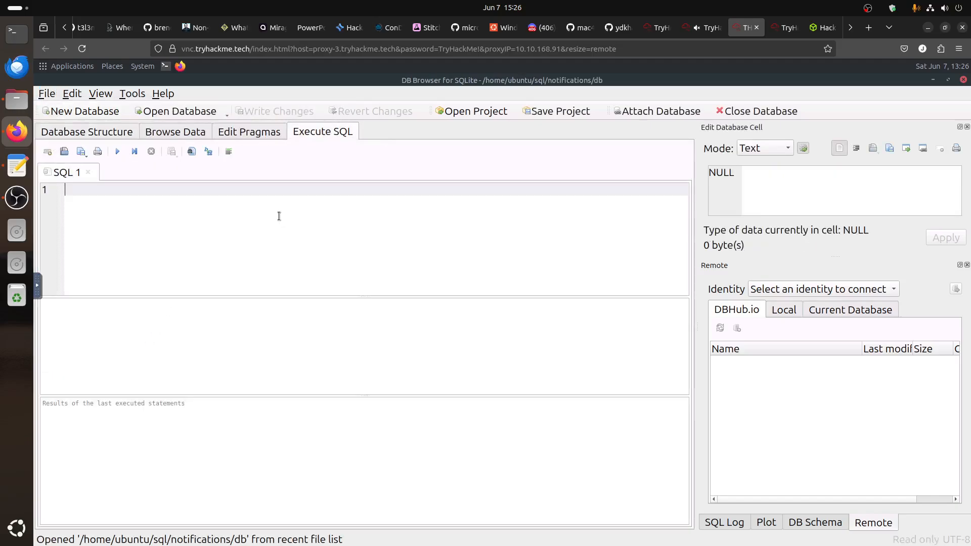
{"action": "key", "text": "ctrl+v"}
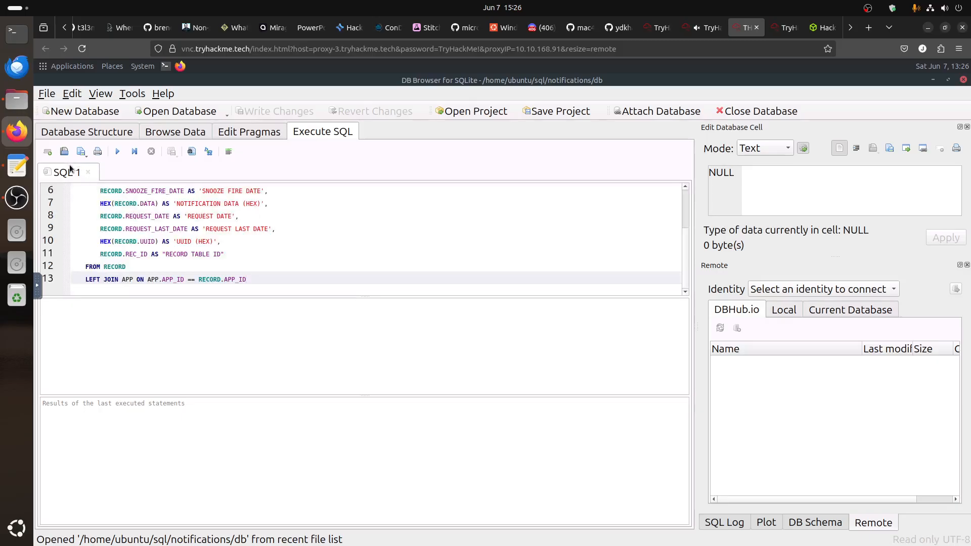
{"action": "left_click", "coordinate": [120, 154]}
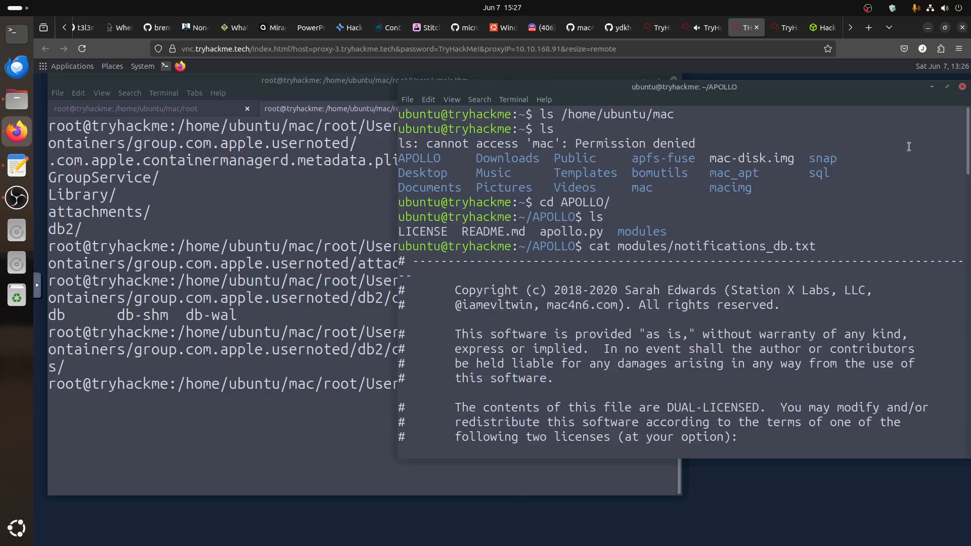
Minimise both terminal windows and close the DB Browser window holding the 10.13 query without saving its SQL changes
{"action": "left_click", "coordinate": [932, 87]}
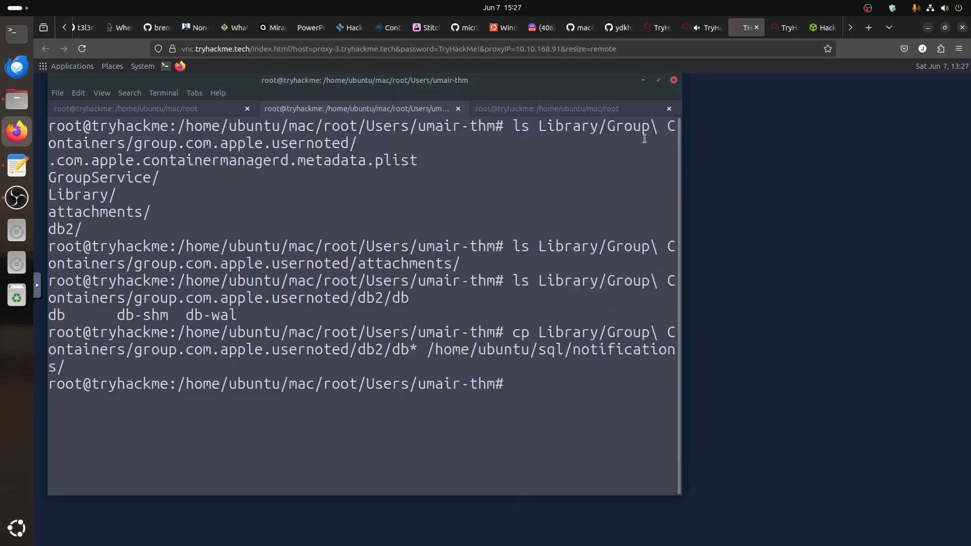
{"action": "left_click", "coordinate": [643, 82]}
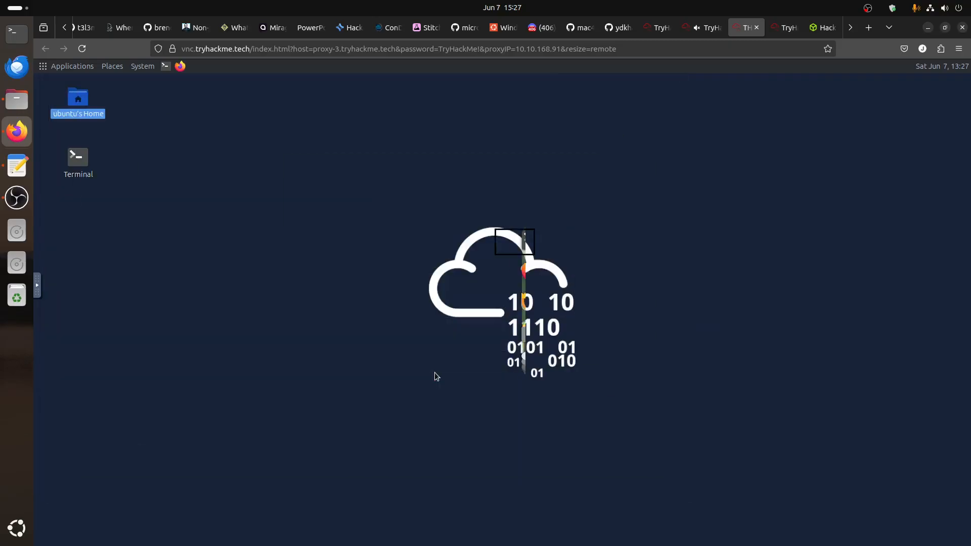
{"action": "left_click", "coordinate": [505, 363]}
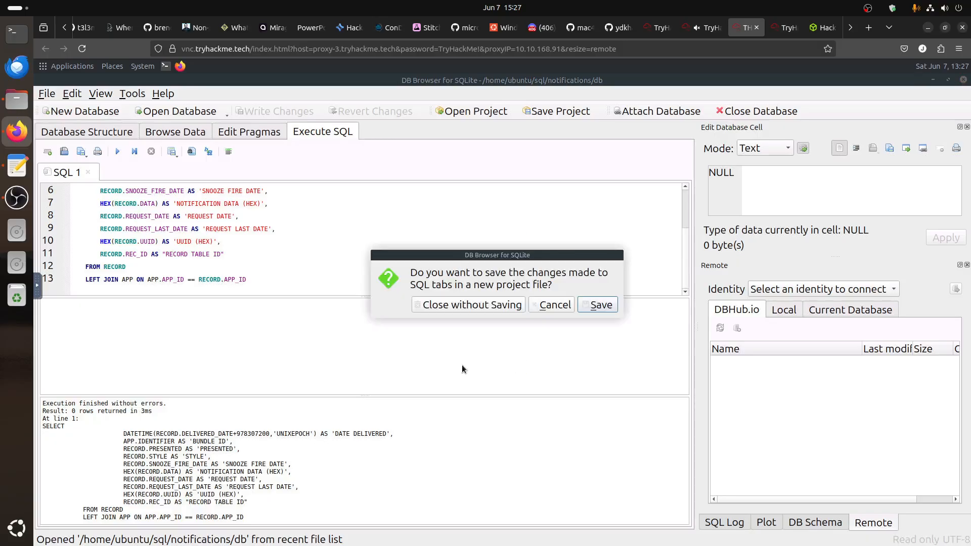
{"action": "left_click", "coordinate": [469, 305]}
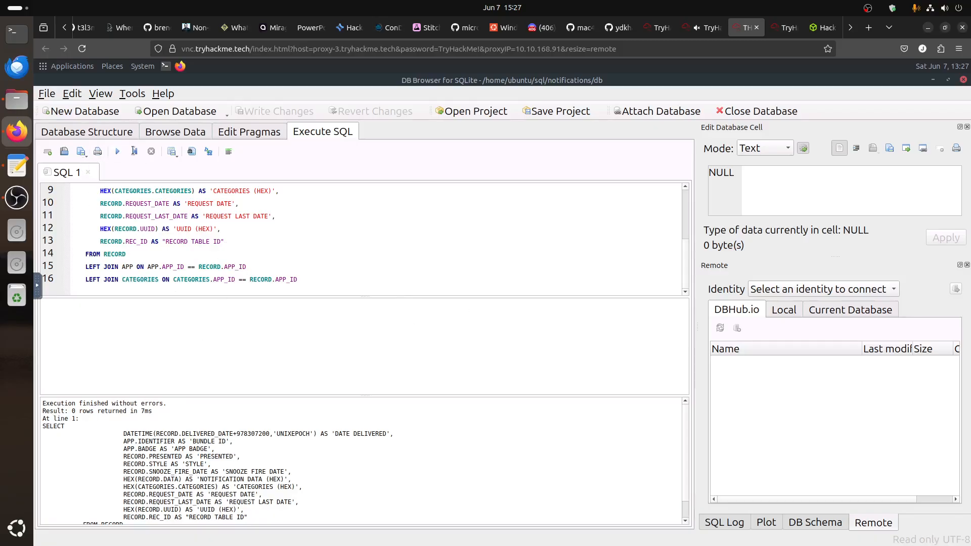
View the app table's data, examine the example query and its result in TryHackMe's Task 4 screenshot, and return to the remote desktop
{"action": "left_click", "coordinate": [165, 132]}
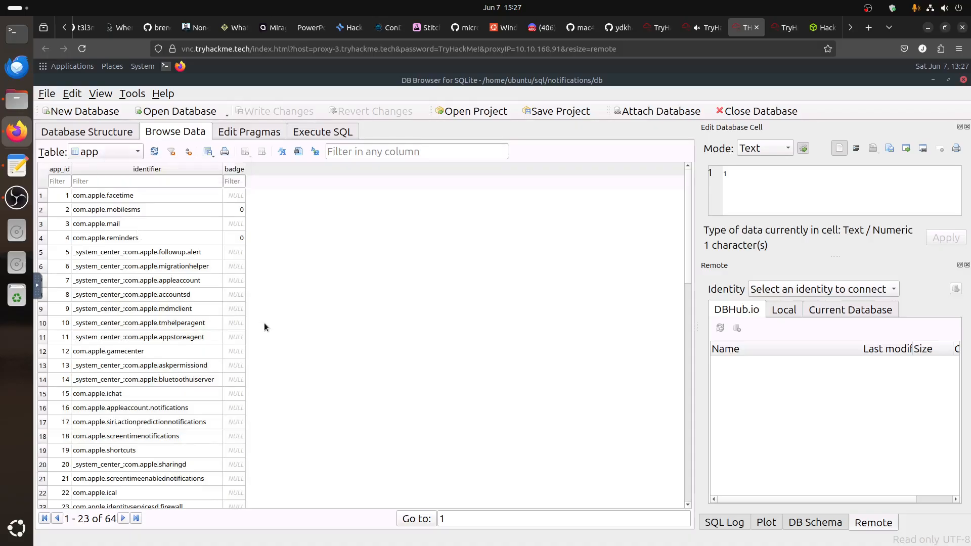
{"action": "left_click", "coordinate": [698, 29]}
{"action": "scroll", "coordinate": [431, 300], "scroll_direction": "down", "scroll_amount": 6}
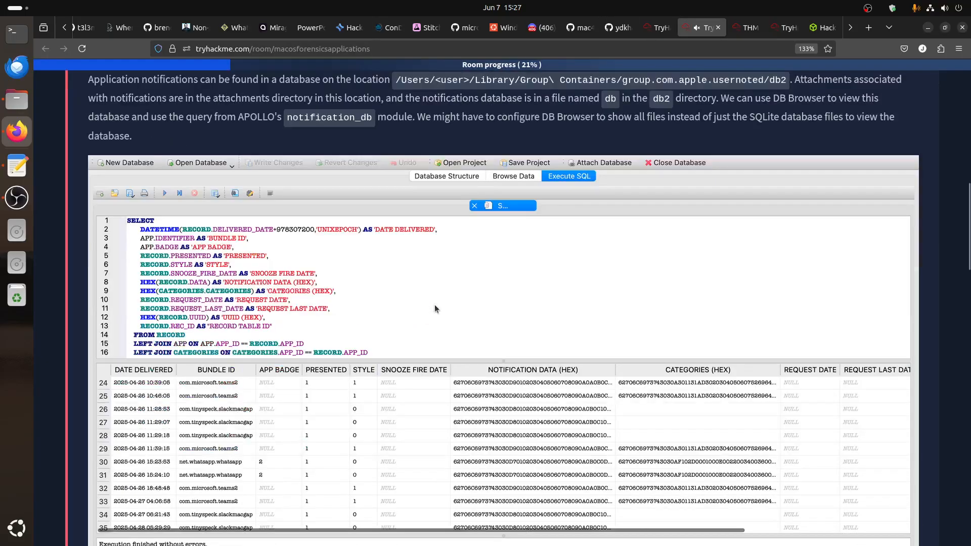
{"action": "left_click", "coordinate": [366, 413]}
{"action": "left_click_drag", "start_coordinate": [366, 414], "coordinate": [414, 279]}
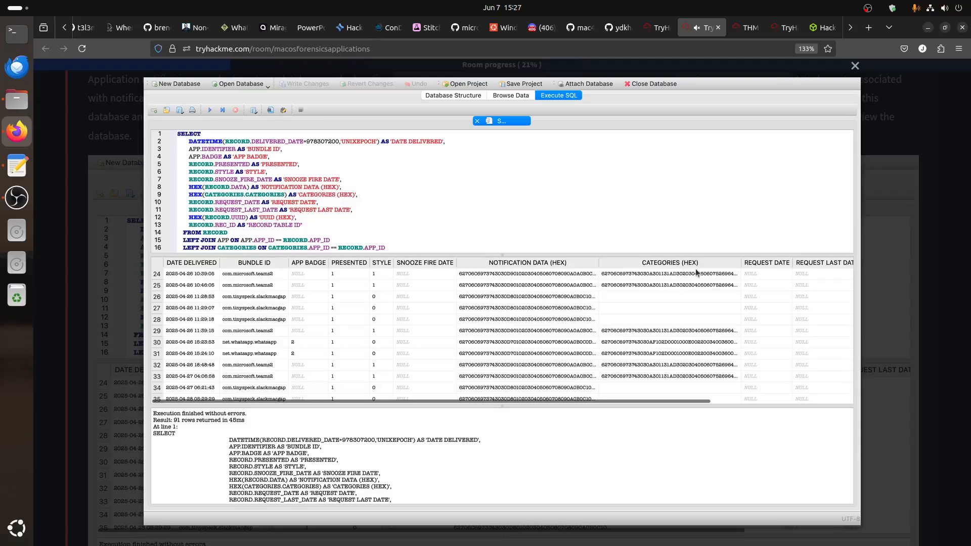
{"action": "left_click", "coordinate": [890, 166]}
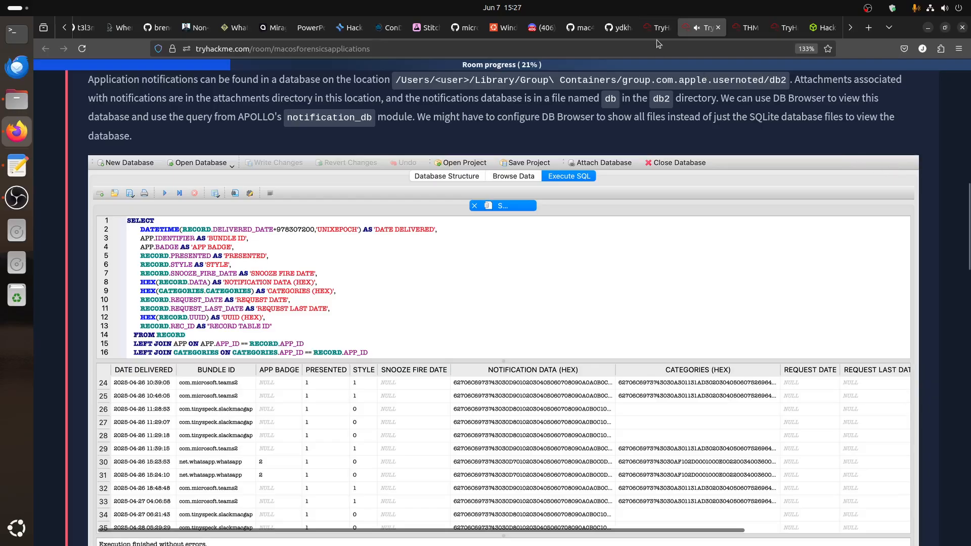
{"action": "left_click", "coordinate": [744, 27]}
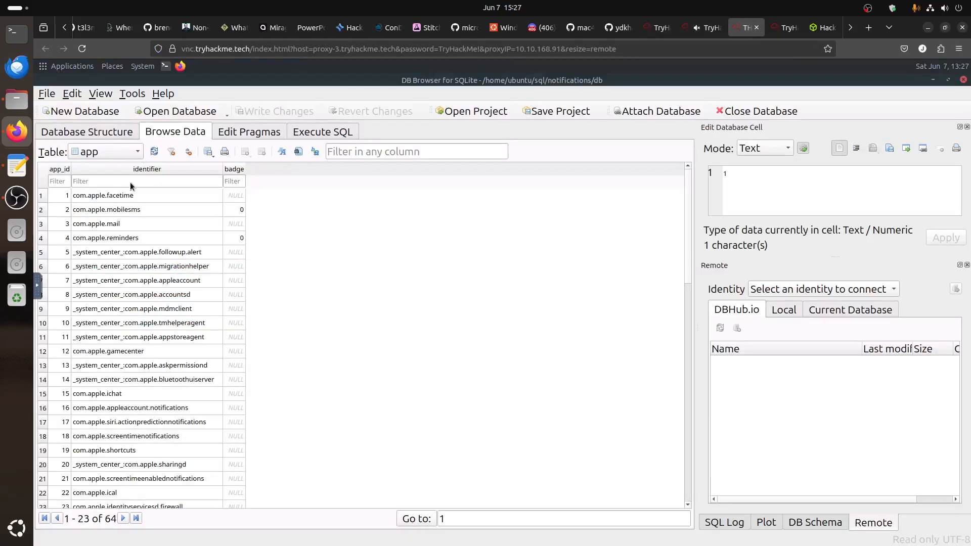
Browse the categories, delivered, requests, snoozed, displayed and dbinfo tables of the notifications database
{"action": "left_click", "coordinate": [112, 153]}
{"action": "left_click", "coordinate": [108, 165]}
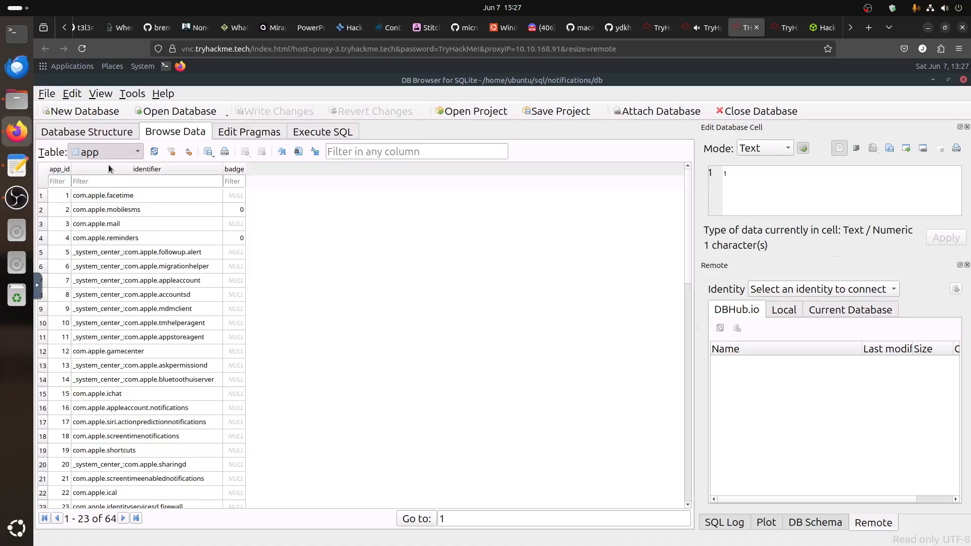
{"action": "left_click", "coordinate": [106, 153]}
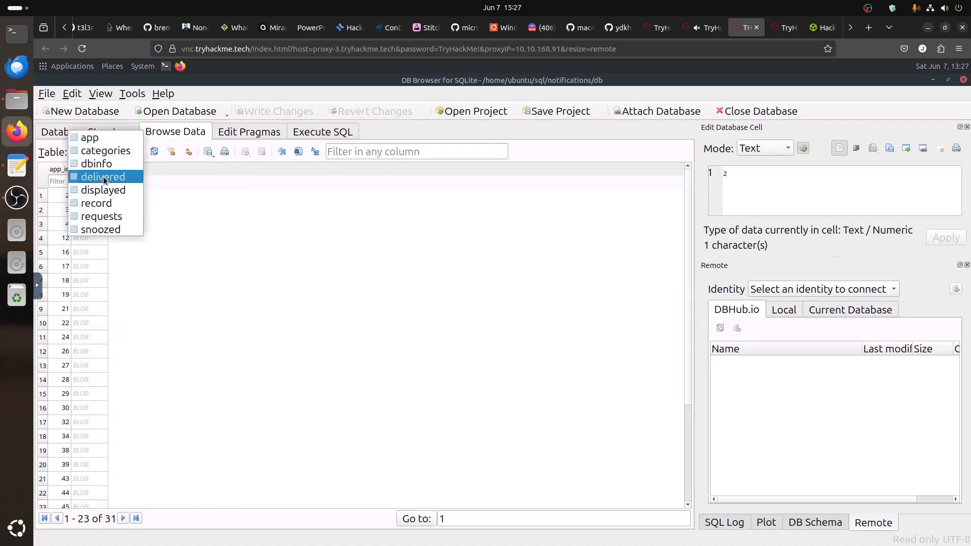
{"action": "left_click", "coordinate": [103, 176]}
{"action": "left_click", "coordinate": [98, 152]}
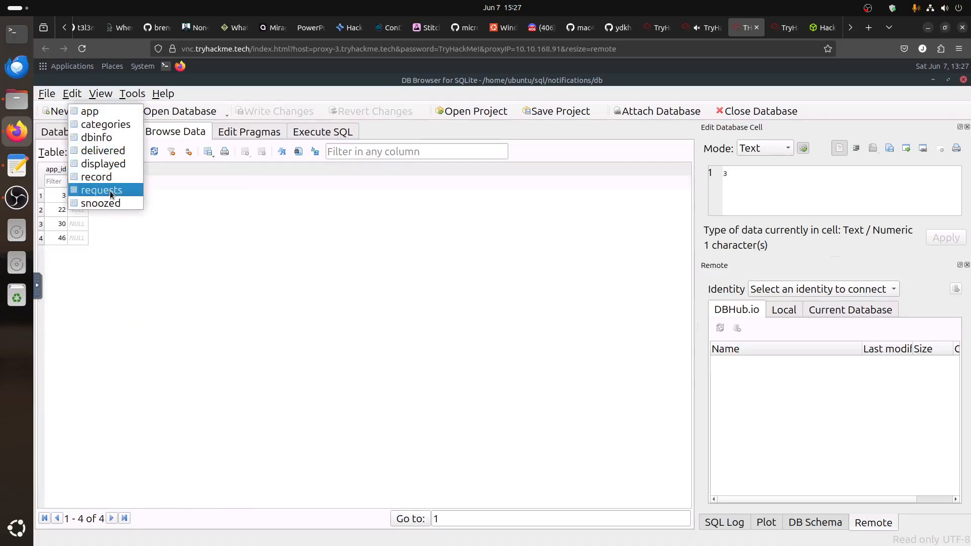
{"action": "left_click", "coordinate": [110, 189]}
{"action": "left_click", "coordinate": [103, 152]}
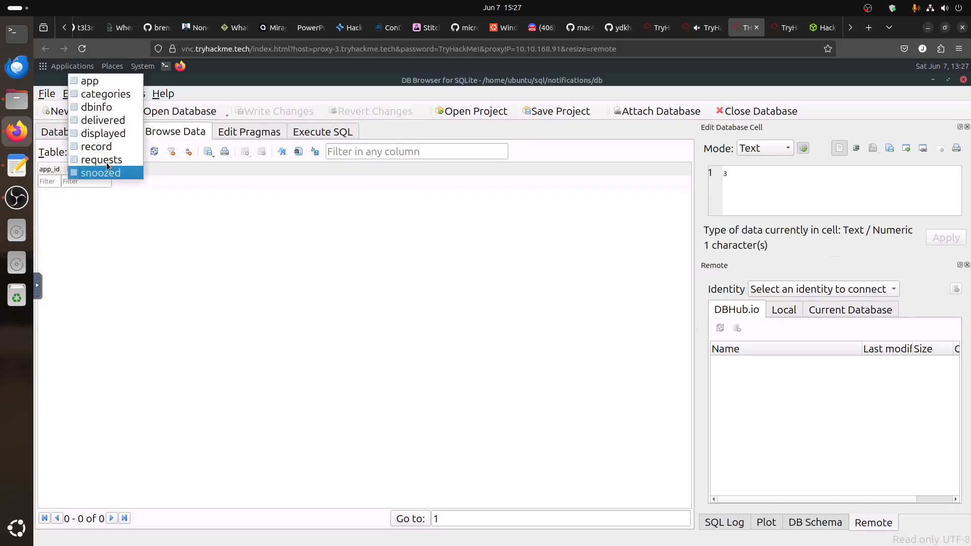
{"action": "left_click", "coordinate": [108, 173]}
{"action": "left_click", "coordinate": [113, 154]}
{"action": "left_click", "coordinate": [114, 138]}
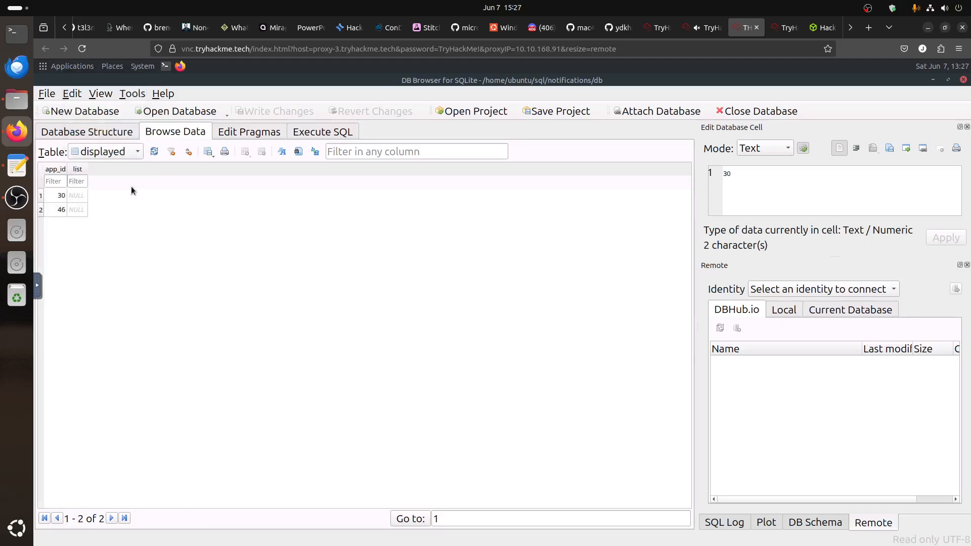
{"action": "left_click", "coordinate": [113, 150]}
{"action": "left_click", "coordinate": [113, 125]}
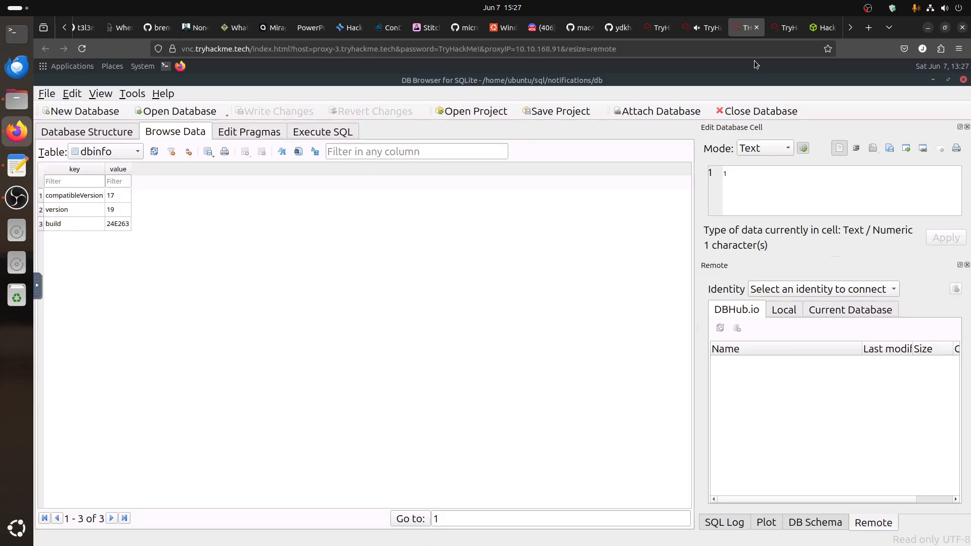
Check the notifications database's file name and db2 location in TryHackMe's Task 4, and bring up the terminals on the remote desktop
{"action": "left_click", "coordinate": [711, 28]}
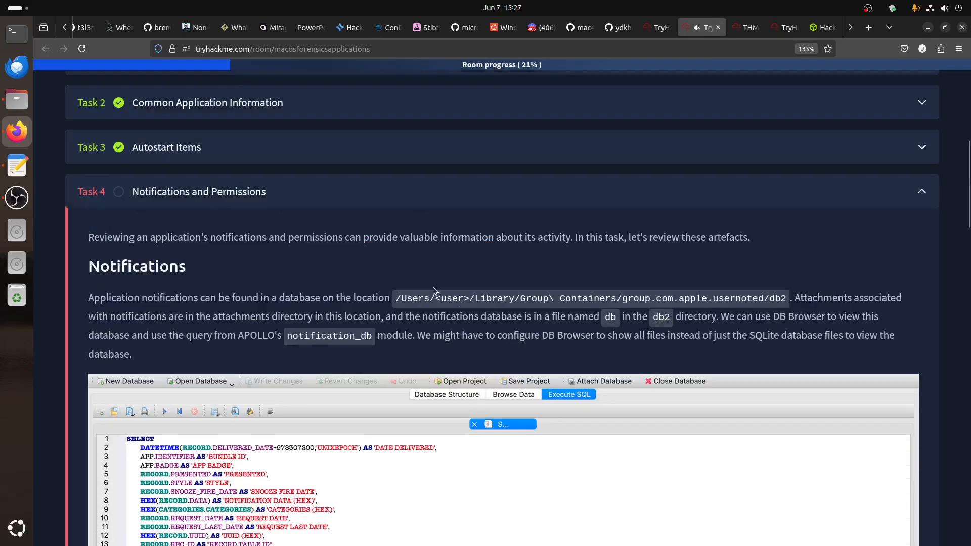
{"action": "double_click", "coordinate": [667, 317]}
{"action": "left_click_drag", "start_coordinate": [616, 326], "coordinate": [611, 326]}
{"action": "left_click", "coordinate": [748, 27]}
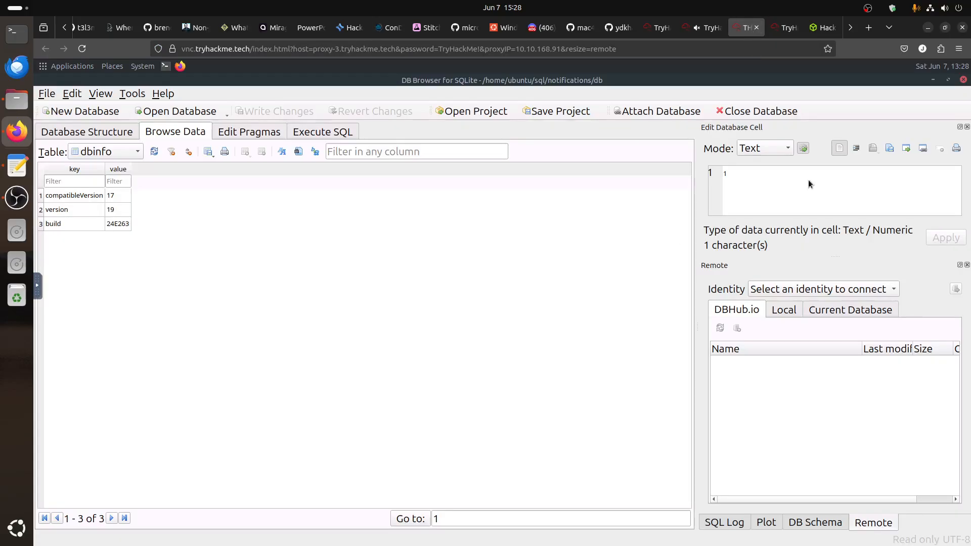
{"action": "left_click", "coordinate": [928, 80]}
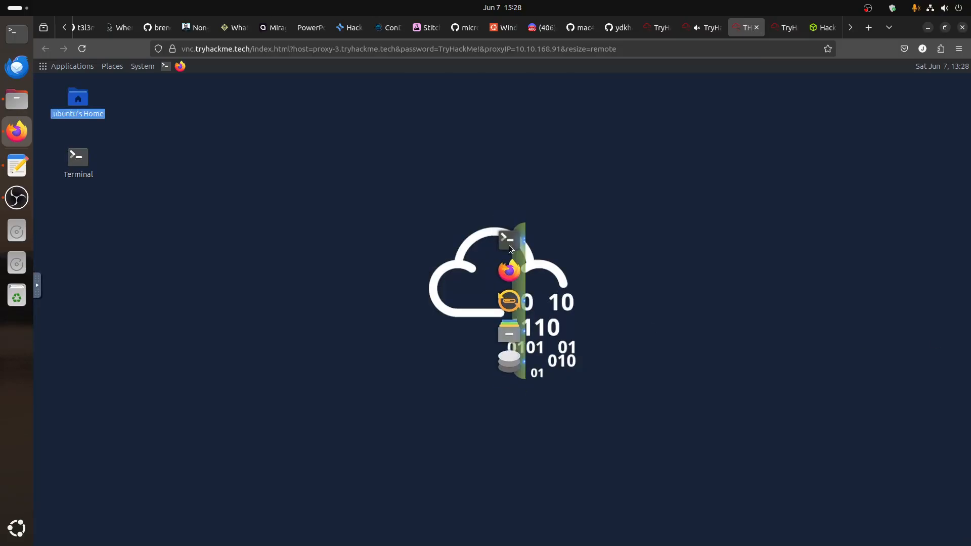
{"action": "left_click", "coordinate": [509, 245]}
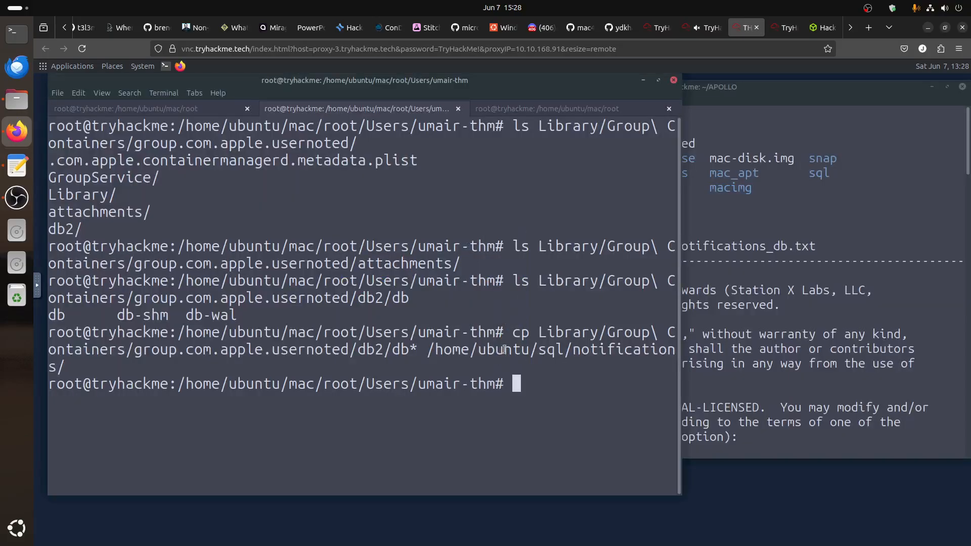
Read the TCC.db locations and the Full Disk Access question in TryHackMe's Task 4 Permissions section, and return to the remote desktop's terminal
{"action": "left_click_drag", "start_coordinate": [540, 330], "coordinate": [409, 349]}
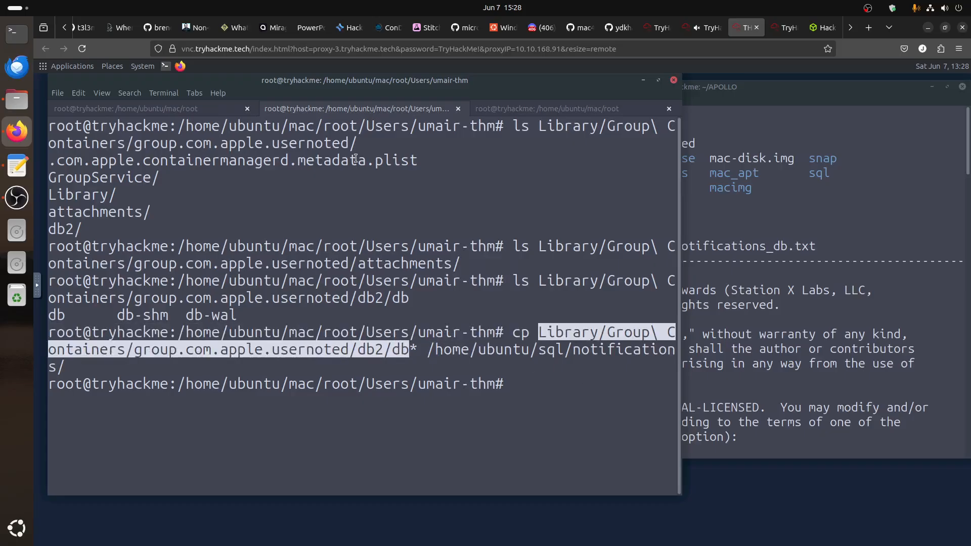
{"action": "left_click", "coordinate": [681, 27]}
{"action": "scroll", "coordinate": [458, 278], "scroll_direction": "down", "scroll_amount": 10}
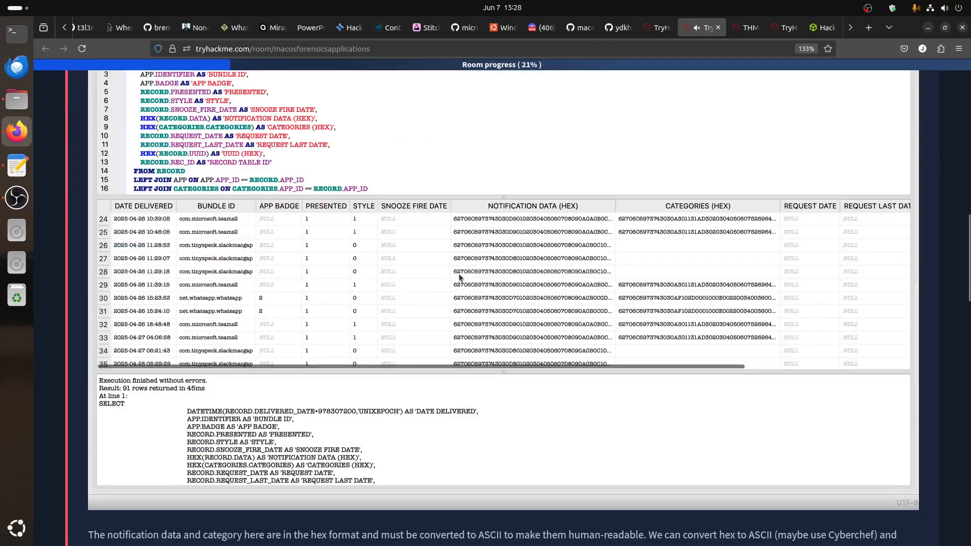
{"action": "scroll", "coordinate": [470, 331], "scroll_direction": "down", "scroll_amount": 5}
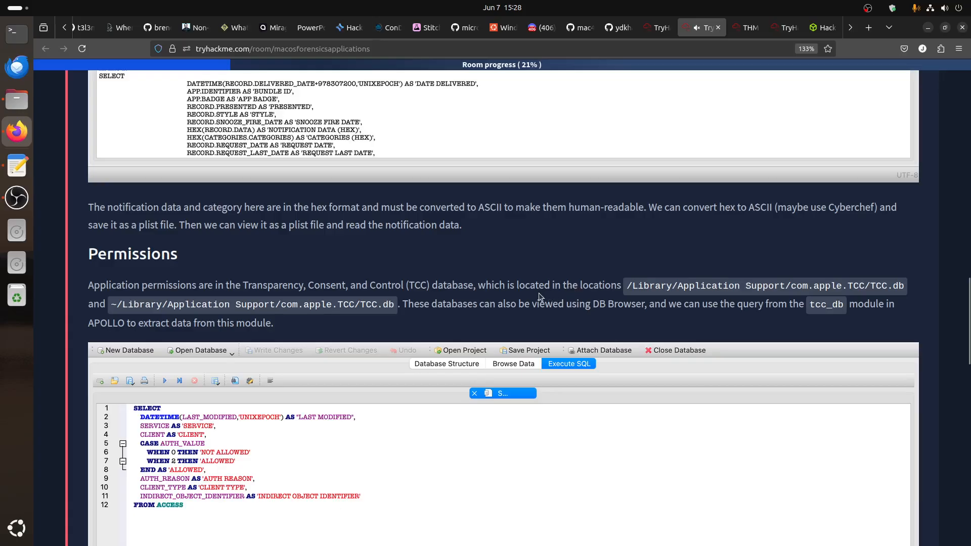
{"action": "left_click_drag", "start_coordinate": [627, 286], "coordinate": [818, 283]}
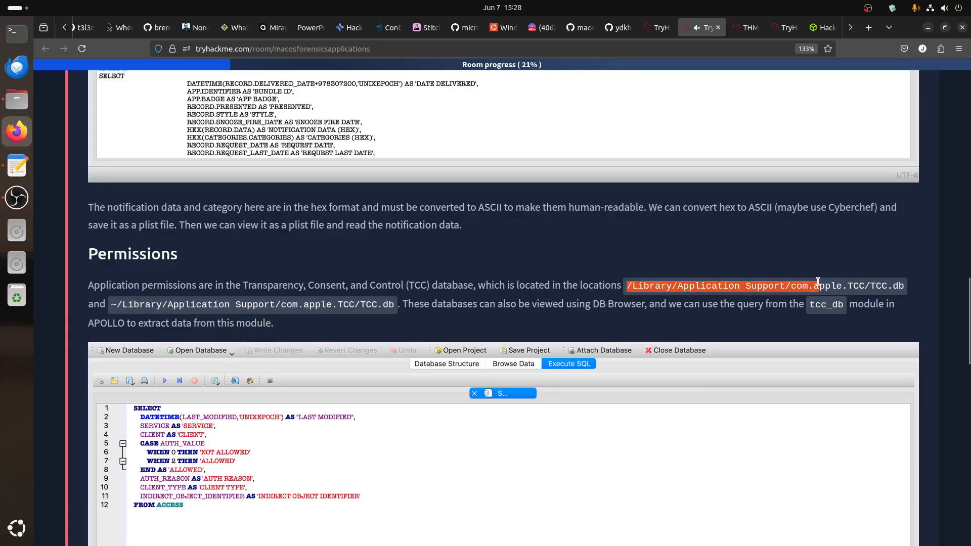
{"action": "left_click", "coordinate": [142, 314]}
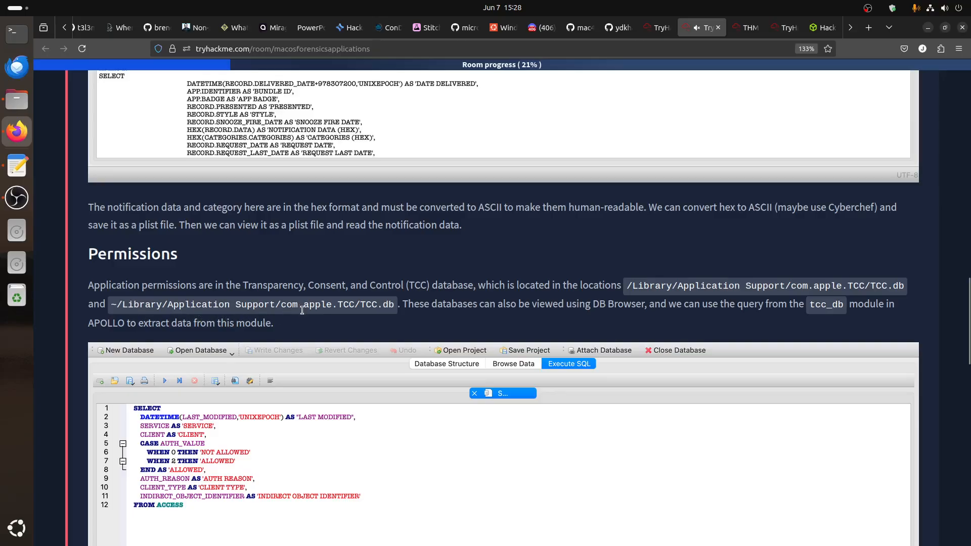
{"action": "scroll", "coordinate": [384, 307], "scroll_direction": "down", "scroll_amount": 12}
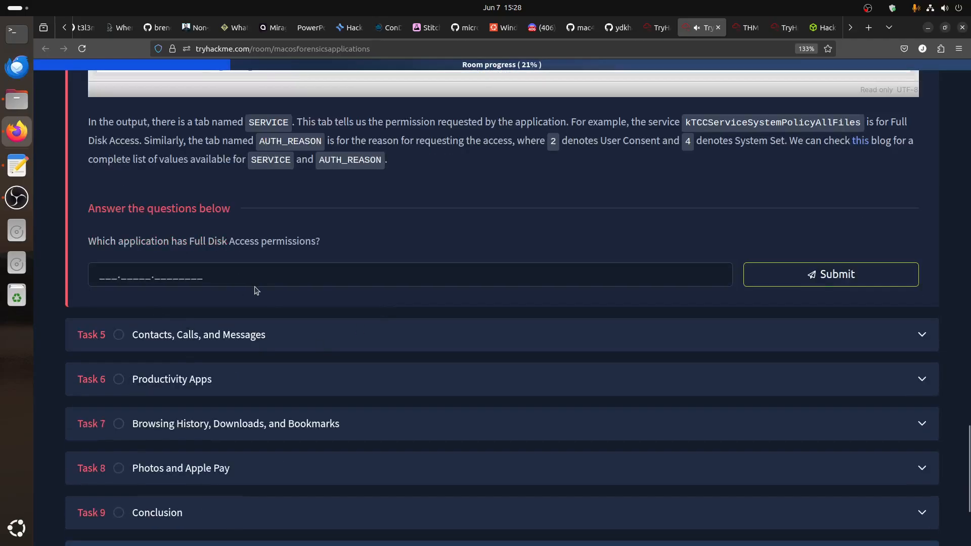
{"action": "scroll", "coordinate": [254, 289], "scroll_direction": "up", "scroll_amount": 10}
{"action": "scroll", "coordinate": [314, 336], "scroll_direction": "down", "scroll_amount": 1}
{"action": "scroll", "coordinate": [314, 336], "scroll_direction": "down", "scroll_amount": 1}
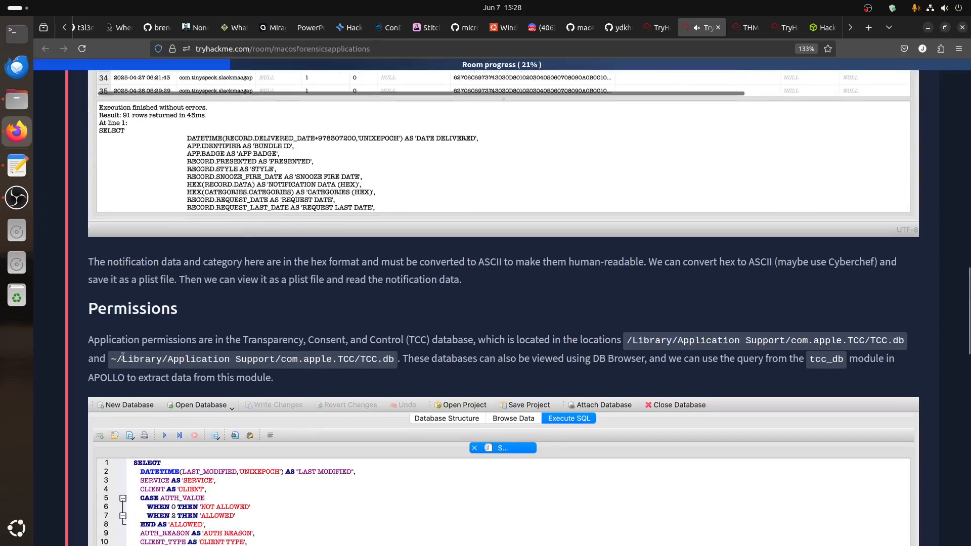
{"action": "left_click_drag", "start_coordinate": [126, 361], "coordinate": [466, 364]}
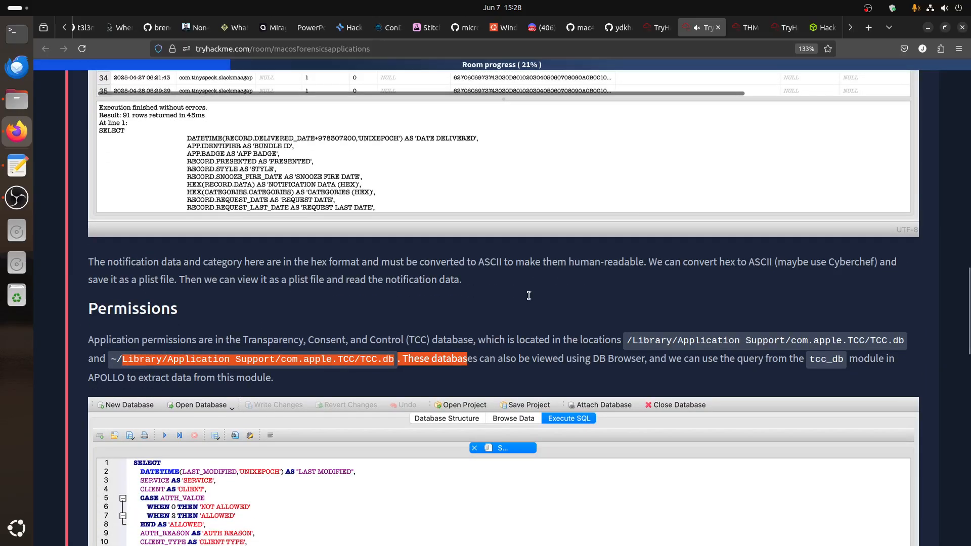
{"action": "left_click", "coordinate": [739, 31]}
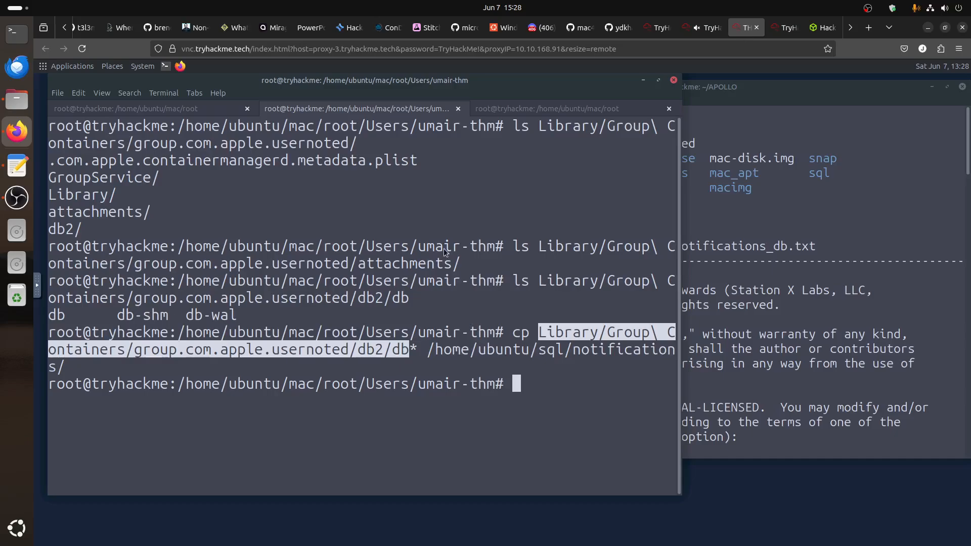
{"action": "left_click", "coordinate": [481, 406]}
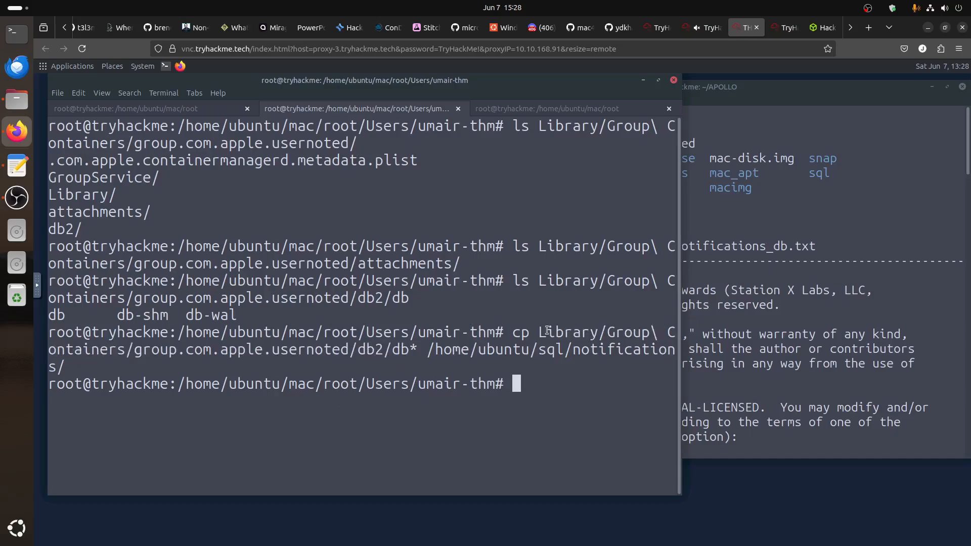
Minimise the terminals, create a folder named permissions inside the sql folder, and minimise the file manager
{"action": "left_click", "coordinate": [932, 86]}
{"action": "left_click", "coordinate": [644, 80]}
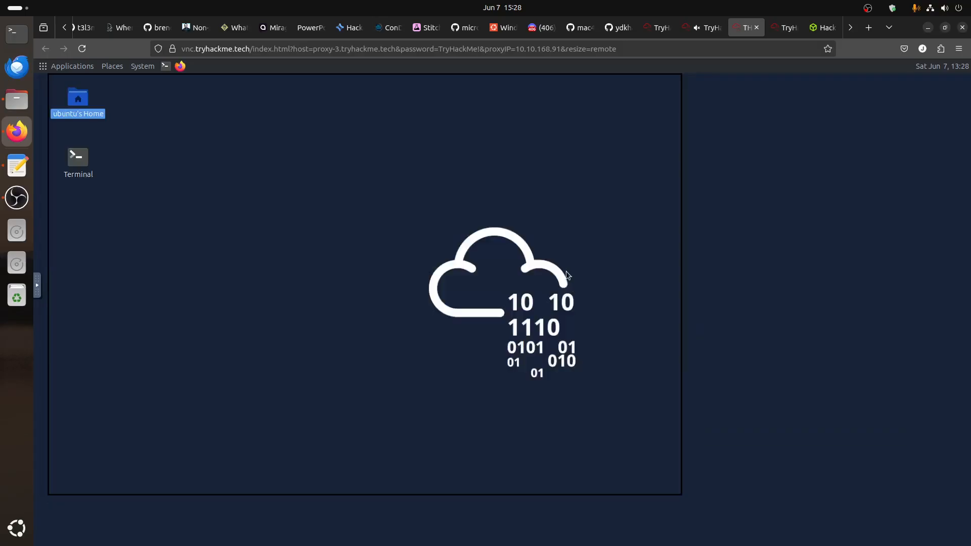
{"action": "left_click", "coordinate": [505, 336]}
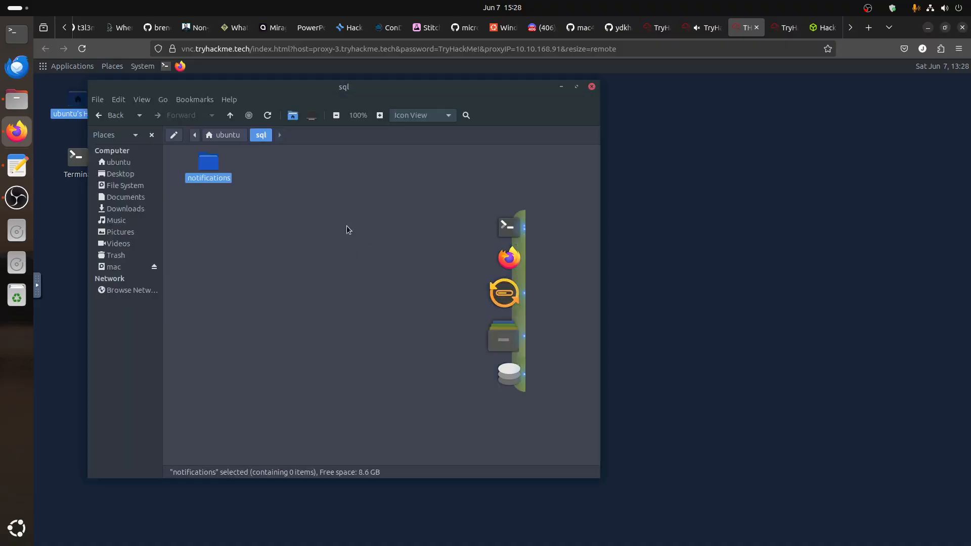
{"action": "right_click", "coordinate": [347, 225]}
{"action": "left_click", "coordinate": [361, 234]}
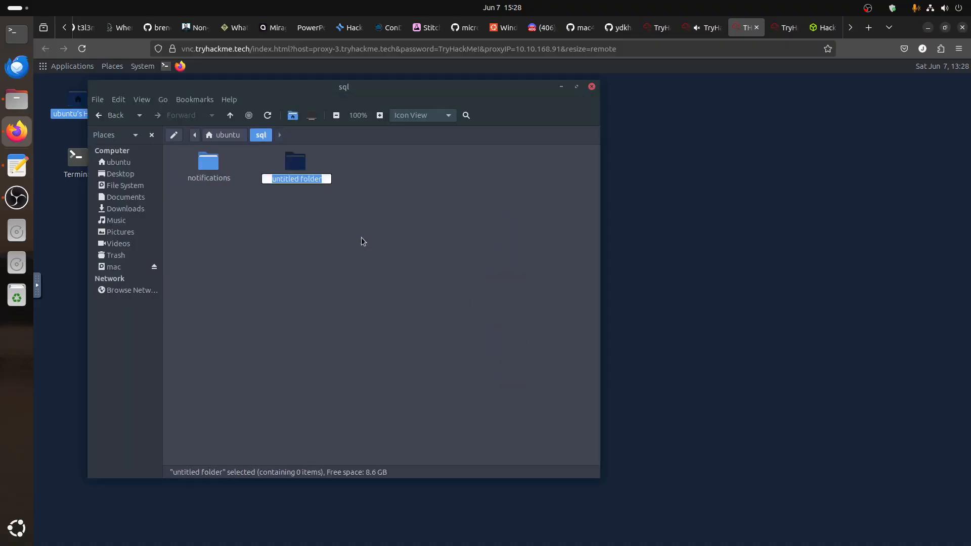
{"action": "type", "text": "permissions"}
{"action": "key", "text": "Return"}
{"action": "left_click", "coordinate": [562, 87]}
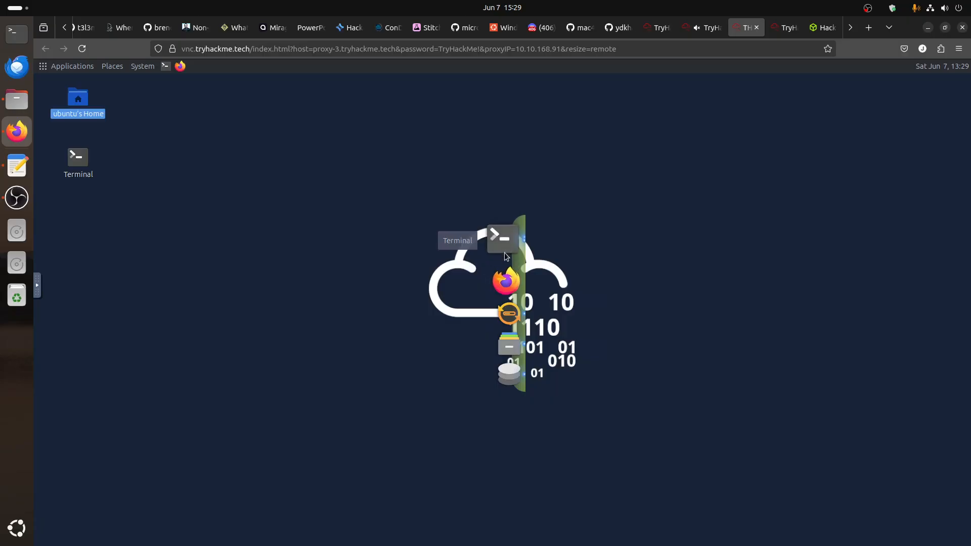
Begin a cp command in the root terminal with the source path Library/Application\ Support/, checking the path against TryHackMe's Task 4
{"action": "left_click", "coordinate": [508, 247]}
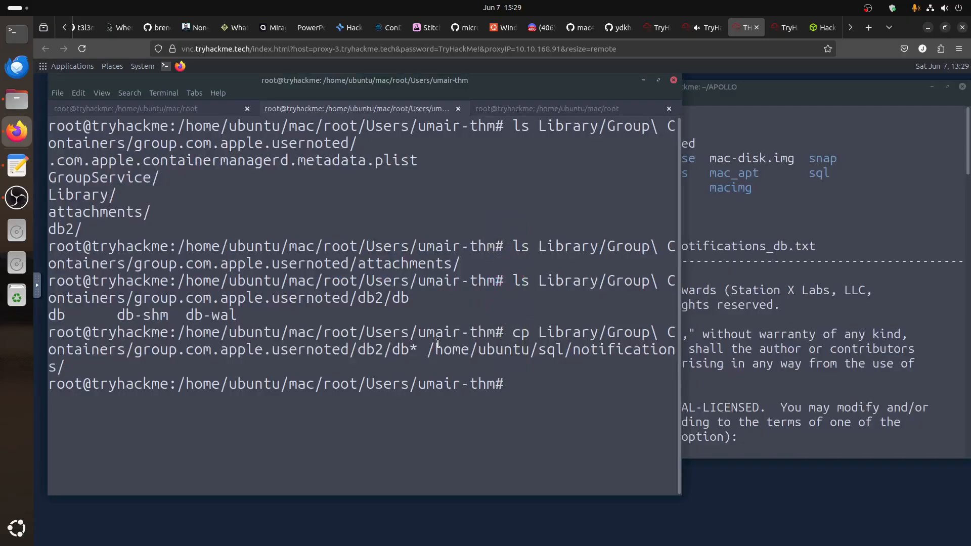
{"action": "type", "text": "cp Li"}
{"action": "key", "text": "Tab"}
{"action": "left_click", "coordinate": [712, 33]}
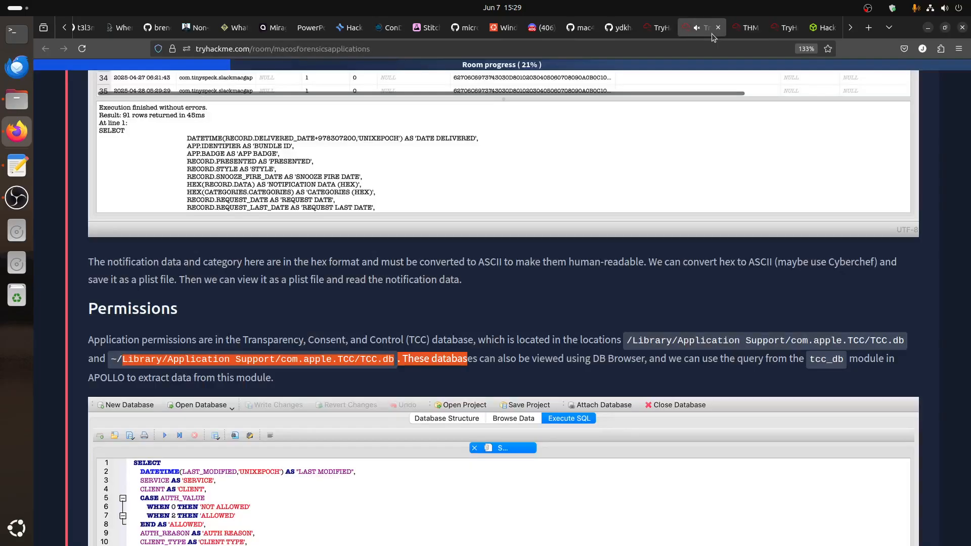
{"action": "left_click", "coordinate": [232, 371]}
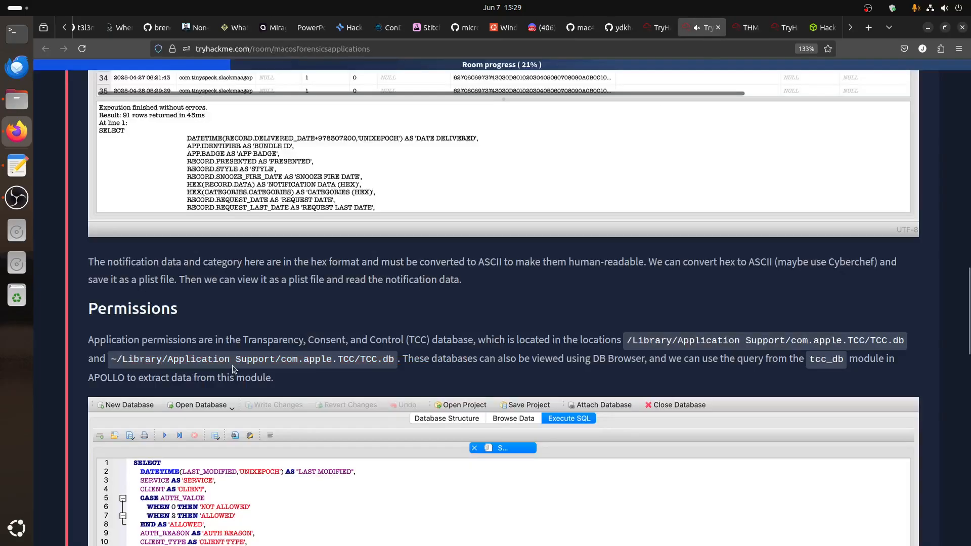
{"action": "left_click", "coordinate": [749, 30]}
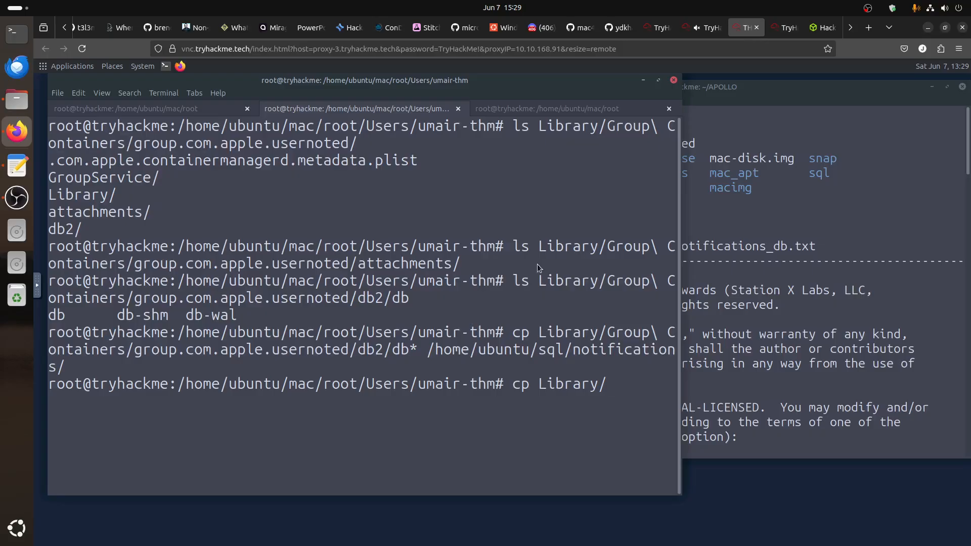
{"action": "type", "text": "Appl"}
{"action": "key", "text": "Tab"}
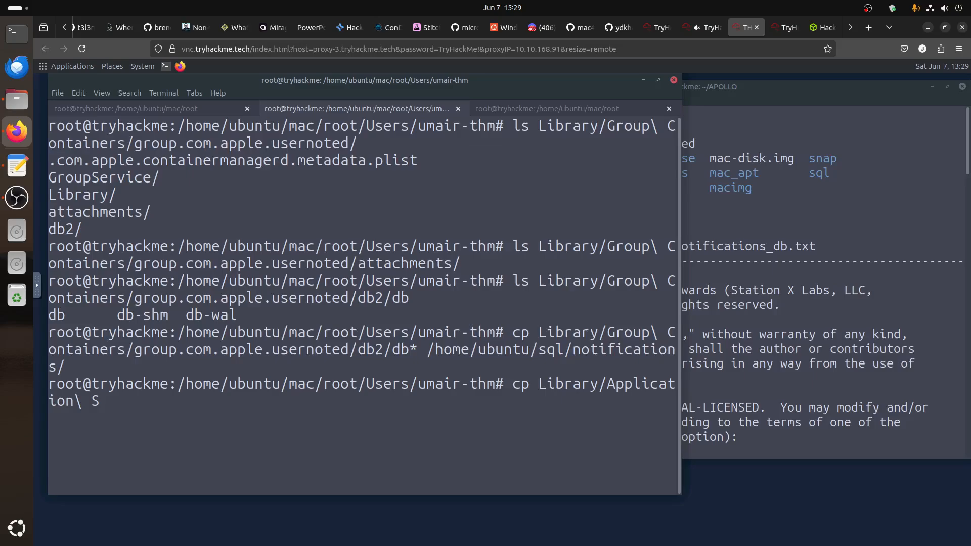
{"action": "type", "text": "S"}
{"action": "key", "text": "Tab"}
Extend the copy command's source path to com.apple.TCC/TCC.db*, verifying the folder name in TryHackMe's Task 4
{"action": "type", "text": "com"}
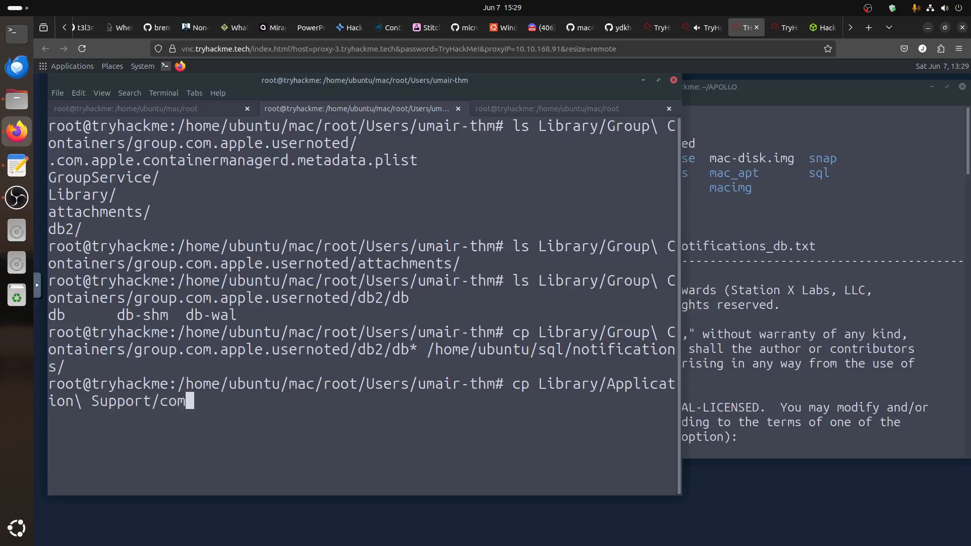
{"action": "type", "text": ".ap"}
{"action": "key", "text": "BackSpace"}
{"action": "key", "text": "BackSpace"}
{"action": "type", "text": ".ap"}
{"action": "key", "text": "Tab"}
{"action": "left_click", "coordinate": [710, 31]}
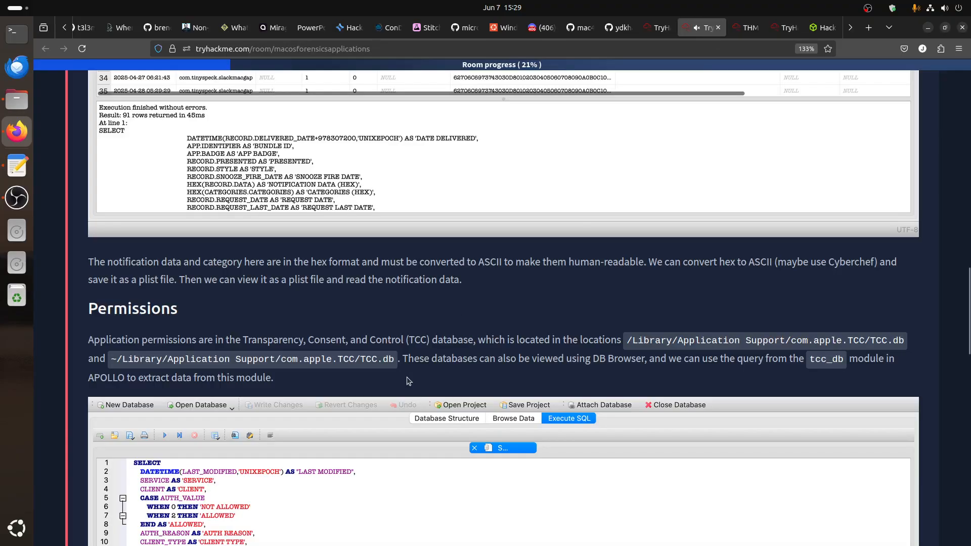
{"action": "key", "text": "ctrl+Tab"}
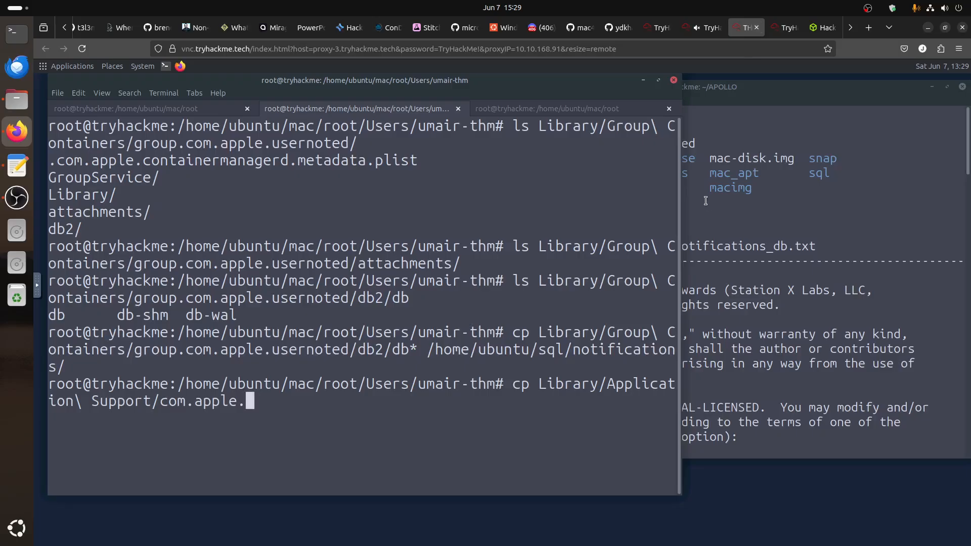
{"action": "type", "text": "tc"}
{"action": "key", "text": "BackSpace"}
{"action": "key", "text": "BackSpace"}
{"action": "type", "text": "T"}
{"action": "key", "text": "Tab"}
{"action": "key", "text": "Tab"}
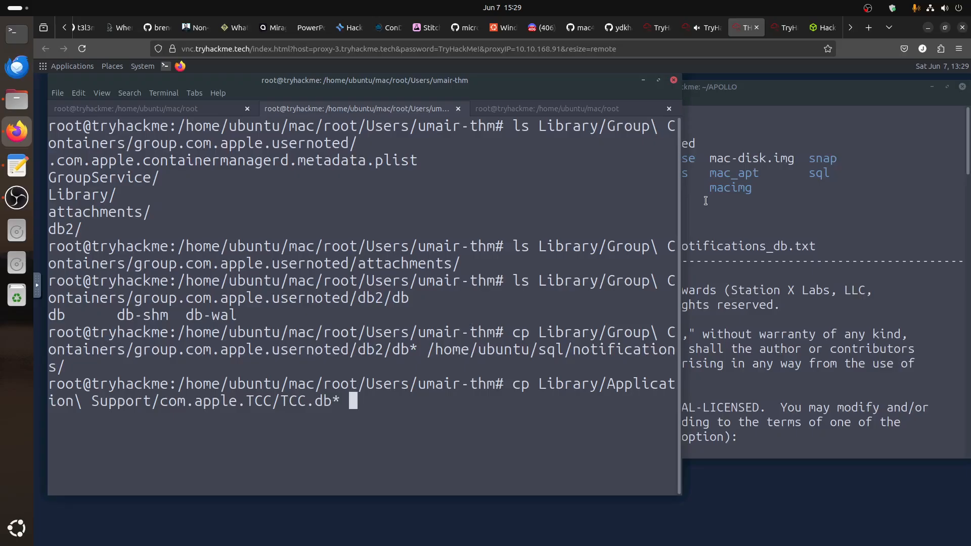
Set the copy destination to /home/ubuntu/sql/permissions/ and run the command
{"action": "type", "text": "/usr/"}
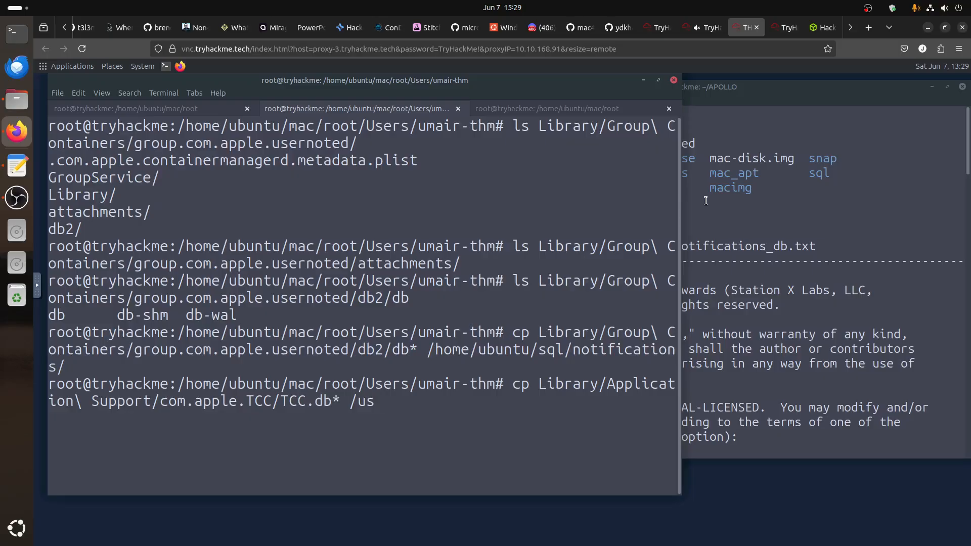
{"action": "type", "text": "e"}
{"action": "key", "text": "BackSpace"}
{"action": "key", "text": "BackSpace"}
{"action": "key", "text": "BackSpace"}
{"action": "key", "text": "BackSpace"}
{"action": "type", "text": "/home/ubuntu/"}
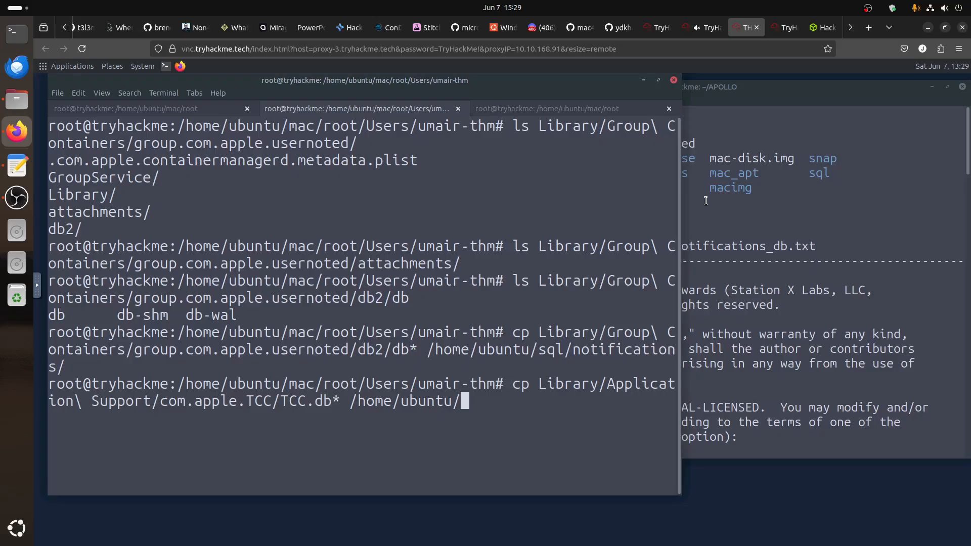
{"action": "type", "text": "sql/pe"}
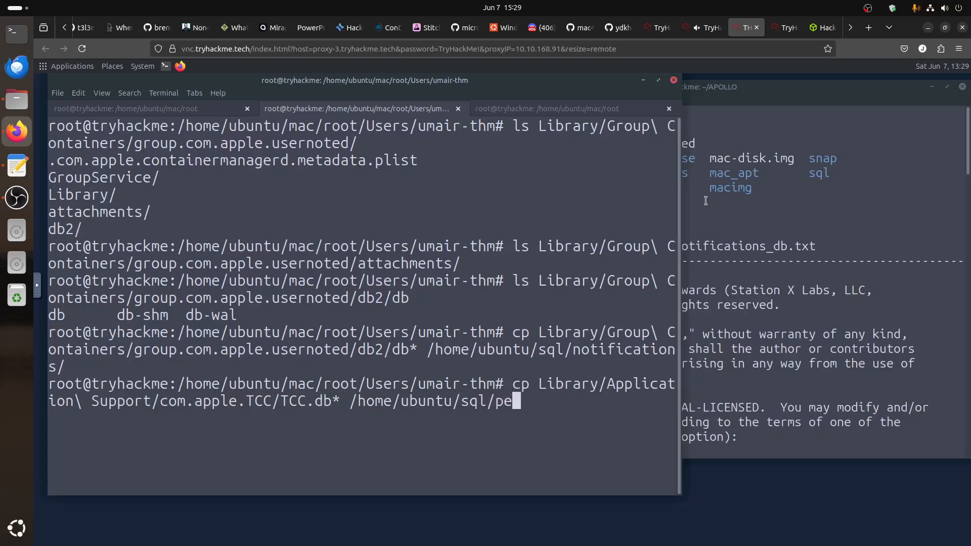
{"action": "key", "text": "Tab"}
{"action": "key", "text": "Return"}
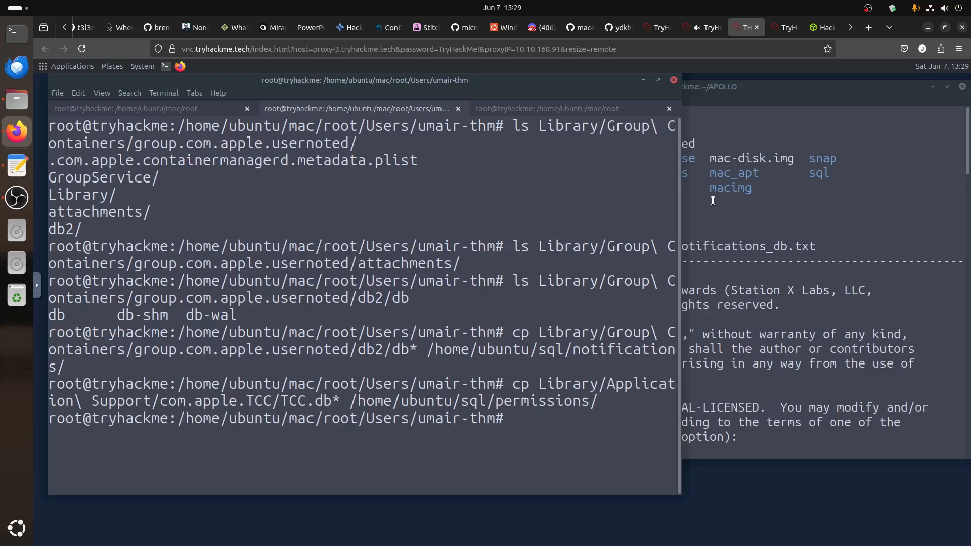
Check the APOLLO module name for permissions in TryHackMe's Task 4, and clear the APOLLO terminal on the remote desktop
{"action": "left_click", "coordinate": [708, 27]}
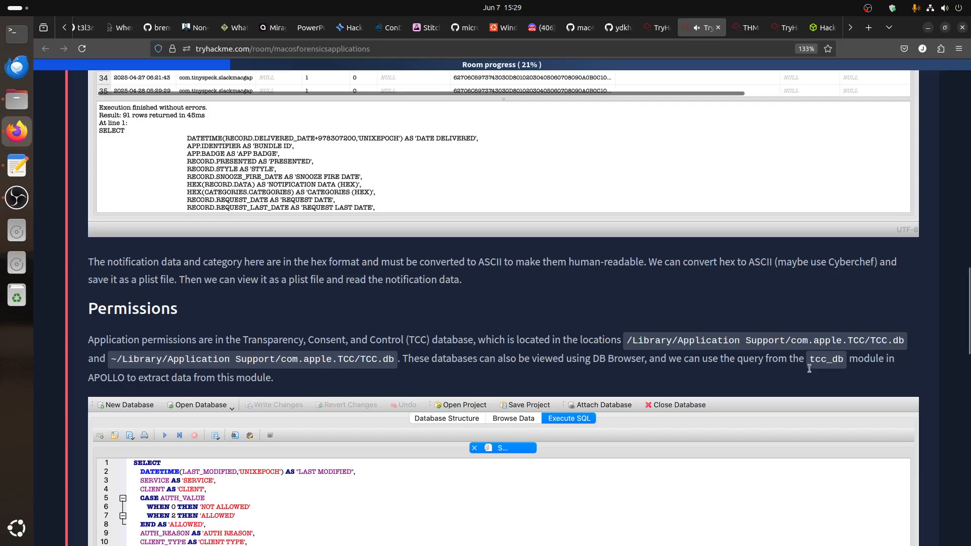
{"action": "left_click", "coordinate": [747, 28]}
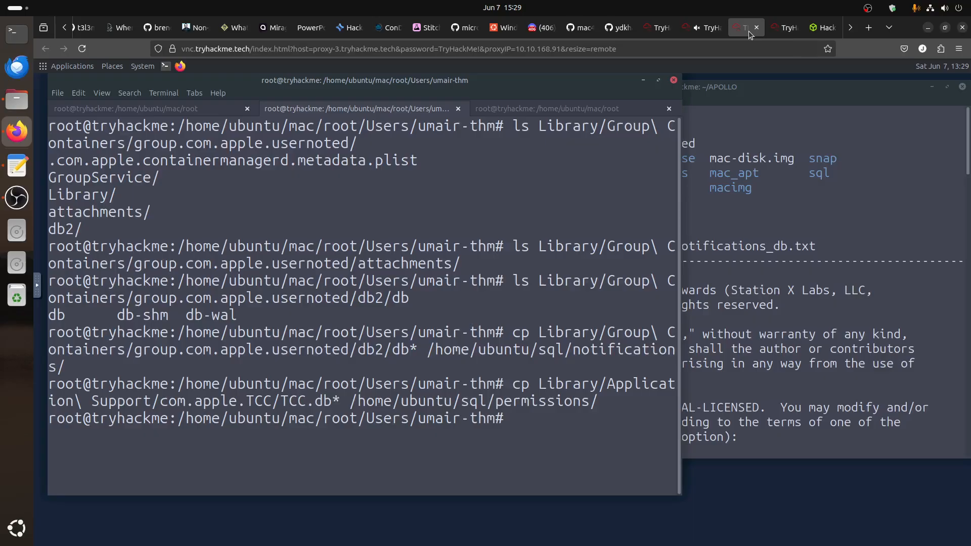
{"action": "left_click", "coordinate": [761, 253]}
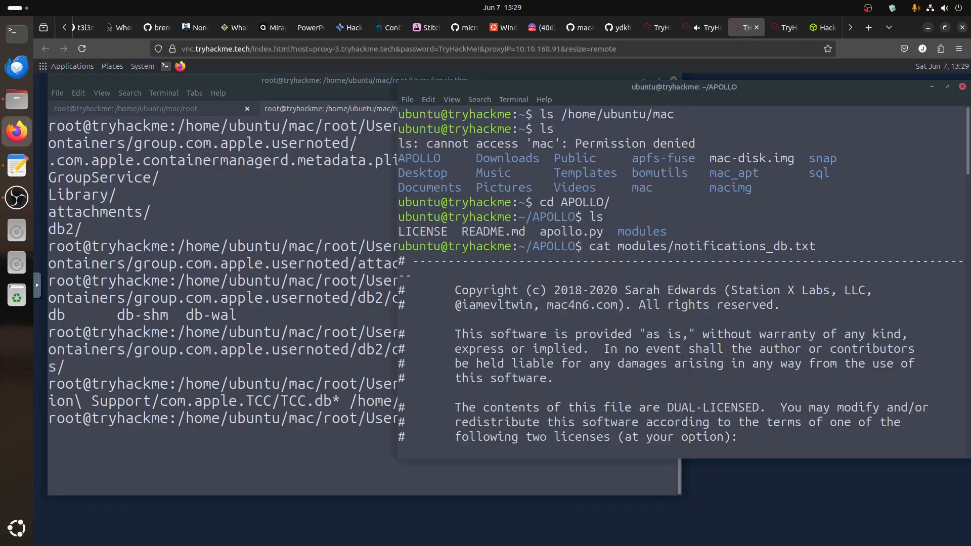
{"action": "key", "text": "Return"}
{"action": "key", "text": "Return"}
{"action": "key", "text": "Return"}
{"action": "type", "text": "clear"}
{"action": "key", "text": "Return"}
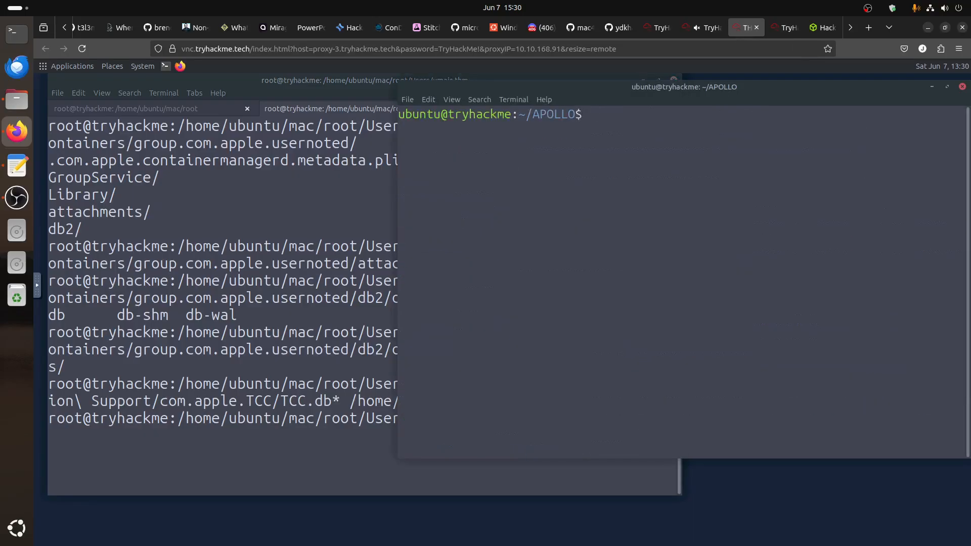
Print the contents of the tcc_db module from APOLLO's modules folder with cat
{"action": "type", "text": "cat m"}
{"action": "key", "text": "Tab"}
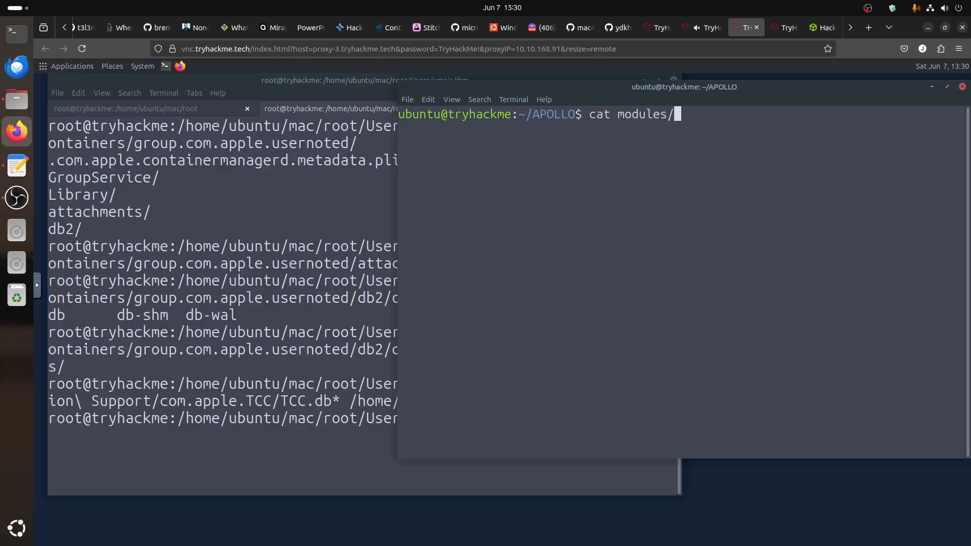
{"action": "type", "text": "t"}
{"action": "key", "text": "Tab"}
{"action": "key", "text": "Return"}
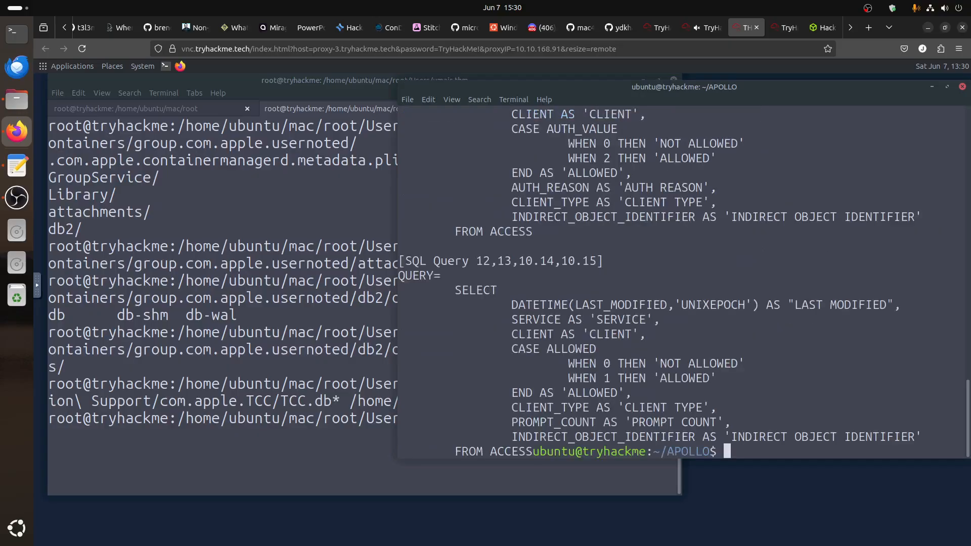
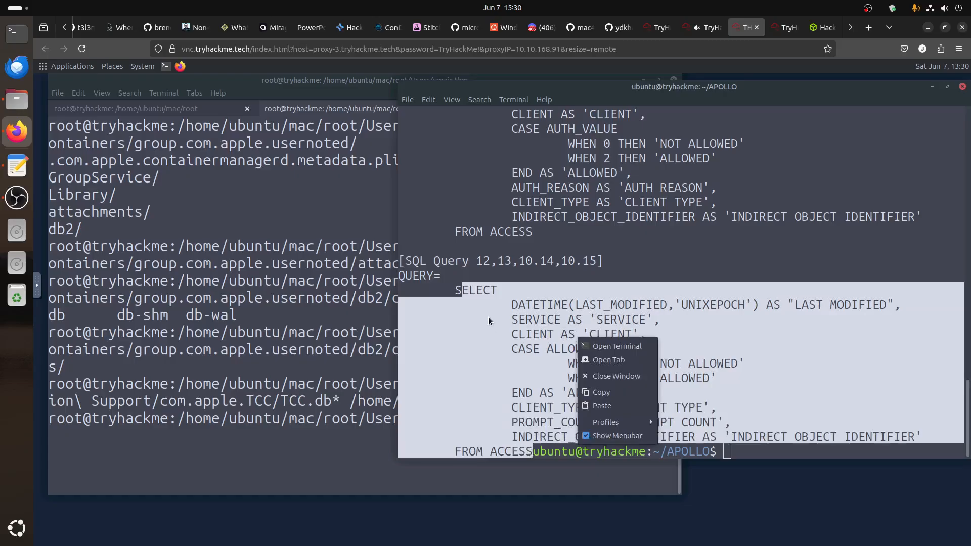
Copy the SELECT statement of the tcc_db module's "SQL Query 12,13,10.14,10.15" section and minimize both terminal windows
{"action": "left_click", "coordinate": [457, 298]}
{"action": "left_click_drag", "start_coordinate": [456, 294], "coordinate": [526, 445]}
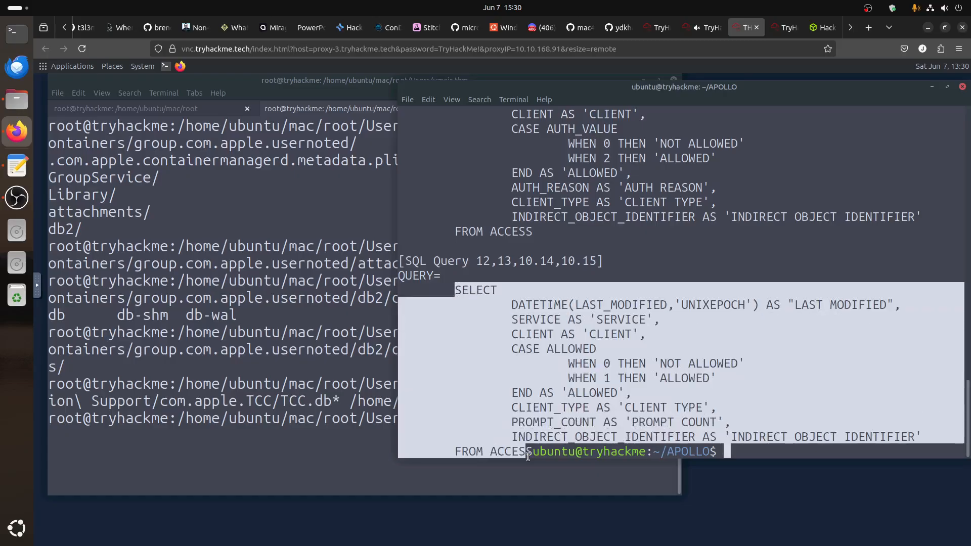
{"action": "right_click", "coordinate": [527, 447]}
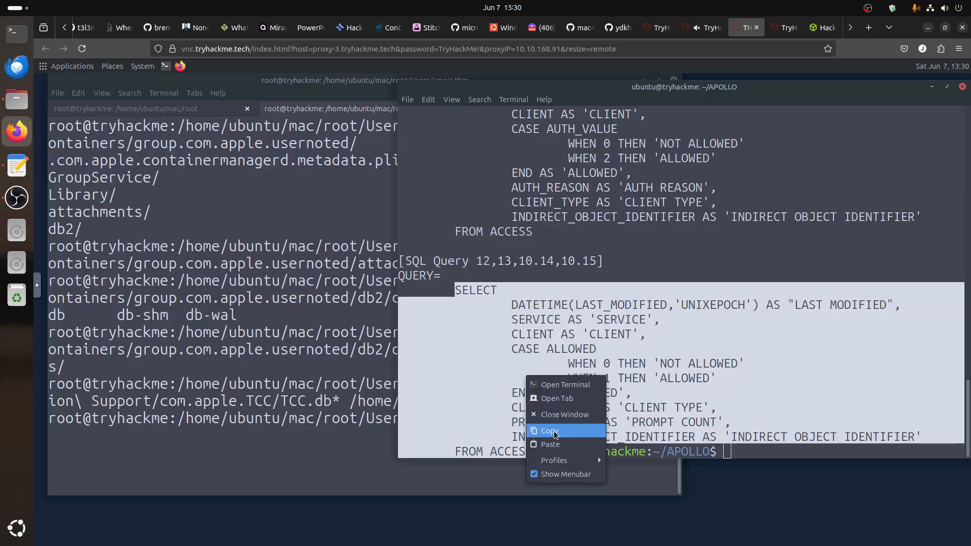
{"action": "left_click", "coordinate": [552, 432]}
{"action": "left_click", "coordinate": [932, 87]}
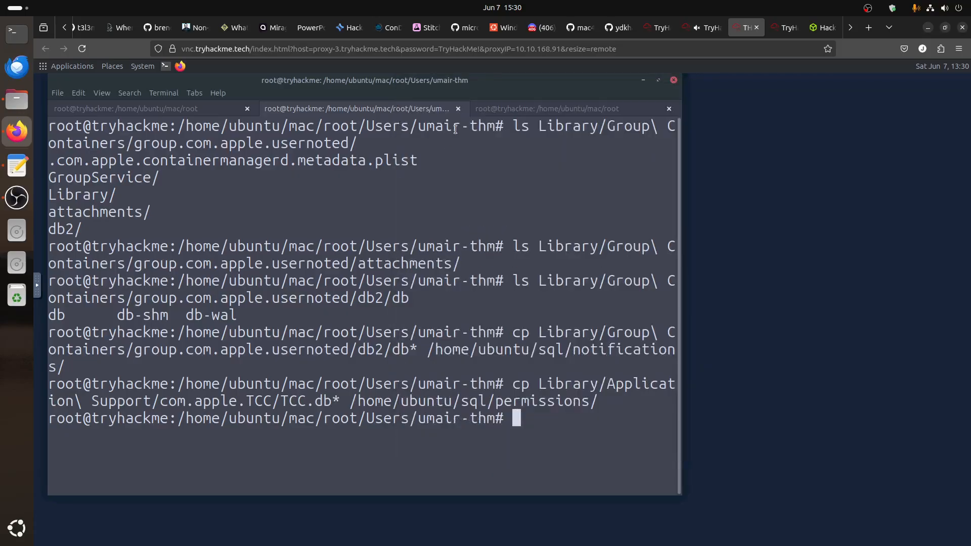
{"action": "left_click", "coordinate": [643, 81]}
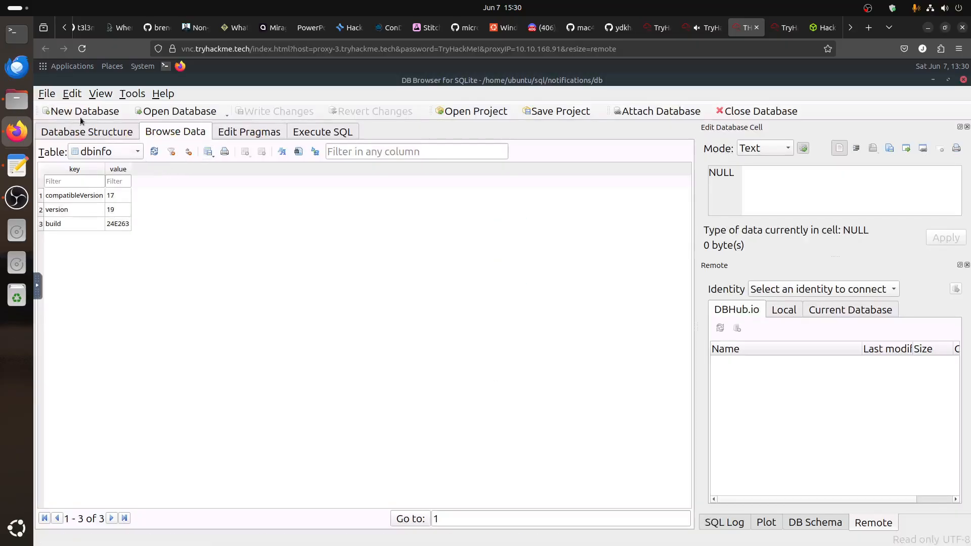
Open the database TCC.db from the sql/permissions folder in DB Browser for SQLite
{"action": "left_click", "coordinate": [47, 93]}
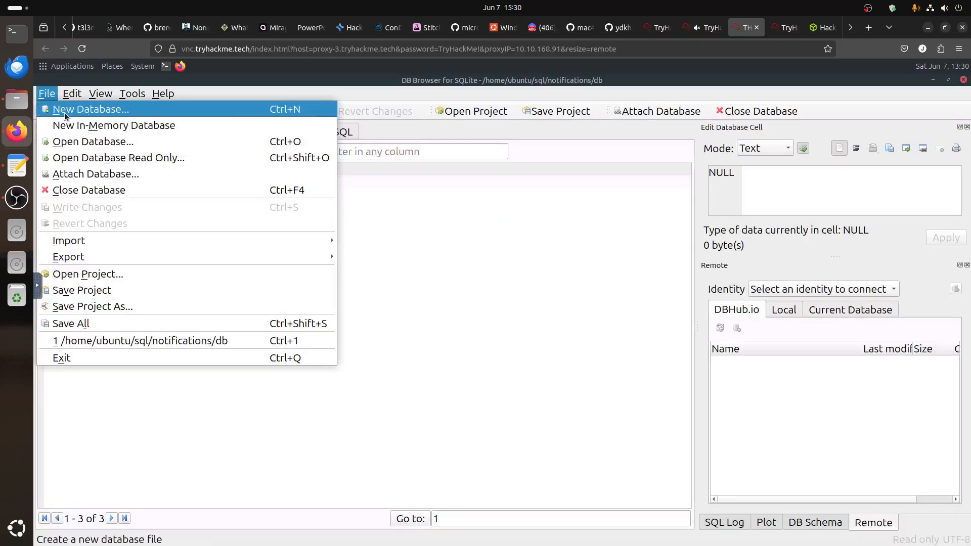
{"action": "left_click", "coordinate": [90, 142]}
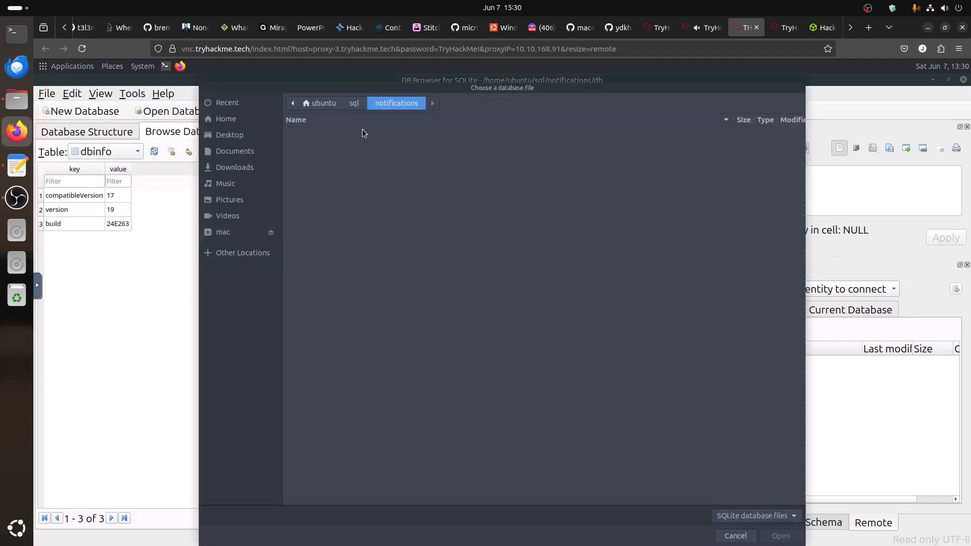
{"action": "left_click", "coordinate": [356, 105]}
{"action": "double_click", "coordinate": [311, 143]}
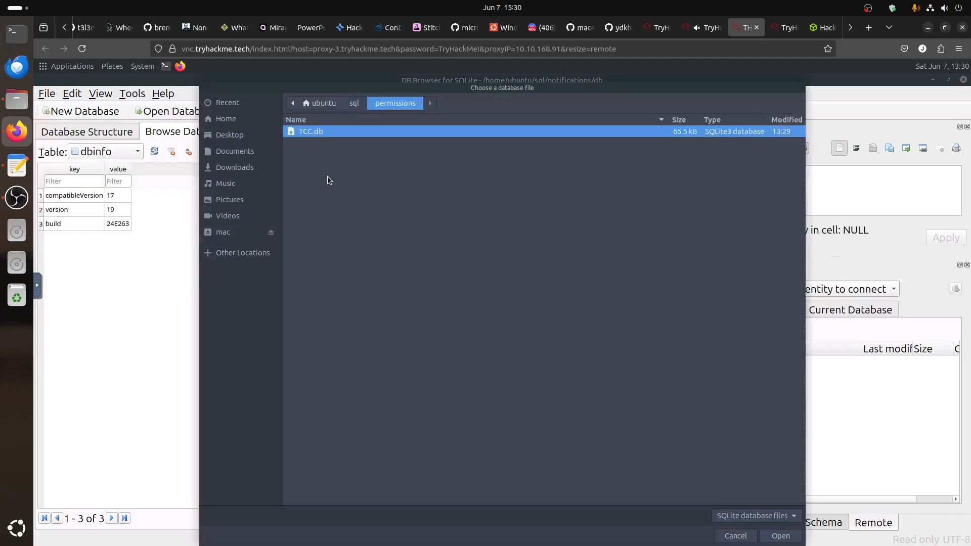
{"action": "left_click", "coordinate": [781, 535]}
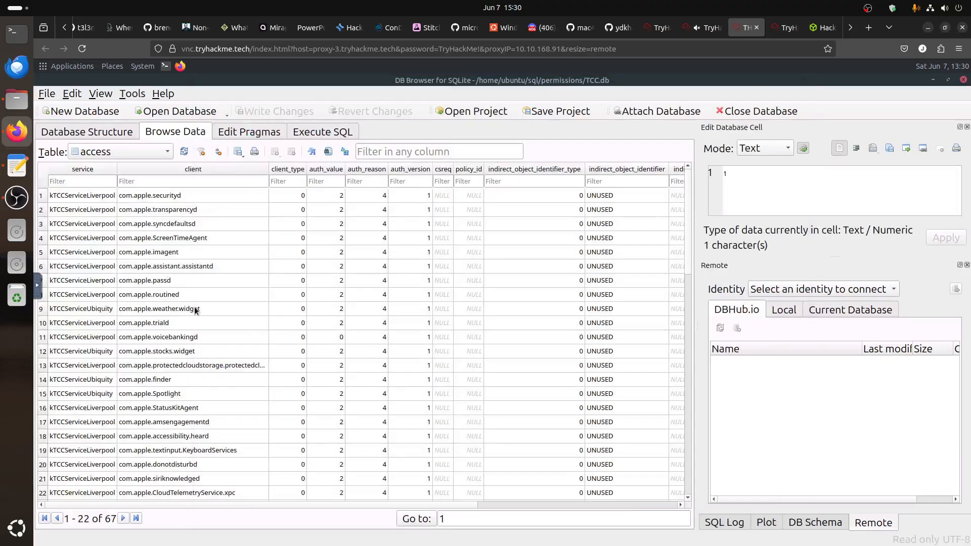
Replace the old notifications SQL with the copied CASE ALLOWED query and try to execute it on TCC.db
{"action": "left_click", "coordinate": [317, 133]}
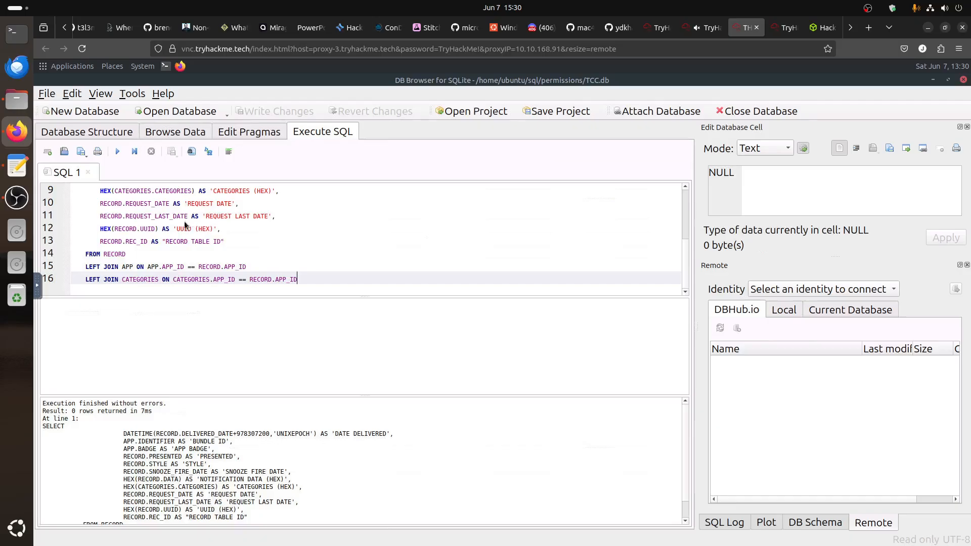
{"action": "left_click", "coordinate": [208, 231]}
{"action": "key", "text": "ctrl+a"}
{"action": "key", "text": "ctrl+v"}
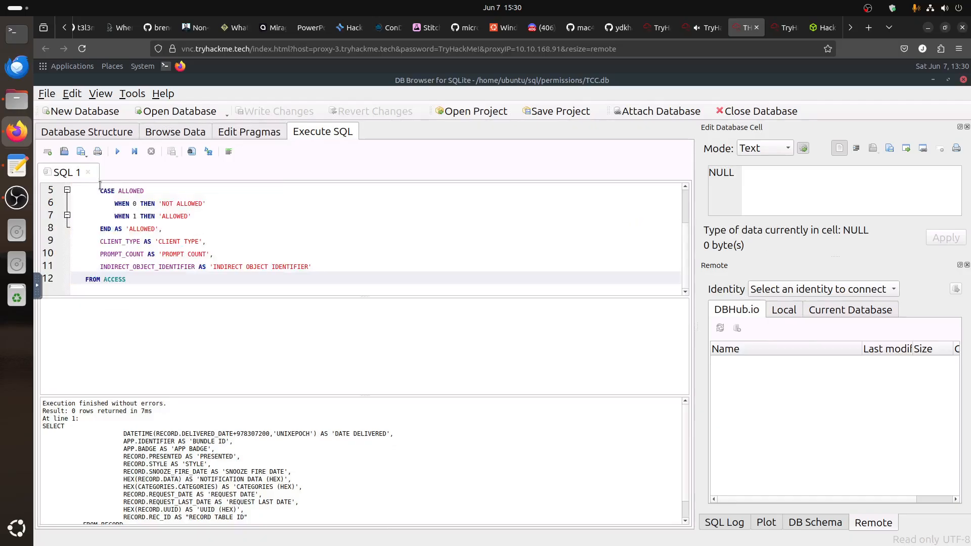
{"action": "left_click", "coordinate": [119, 152]}
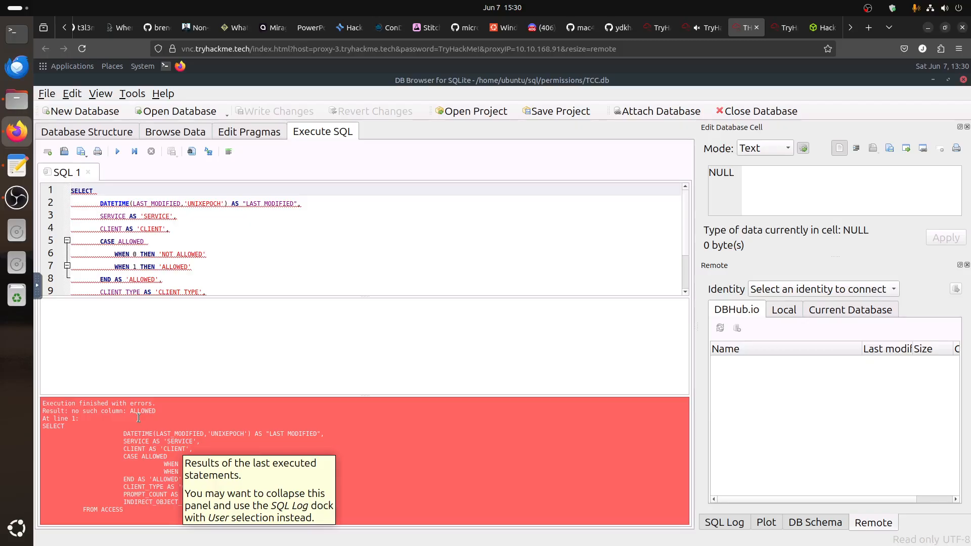
Return to the APOLLO terminal, copy the SELECT statement of the "SQL Query 14,10.16,14" section, and minimize both terminal windows
{"action": "left_click", "coordinate": [933, 80]}
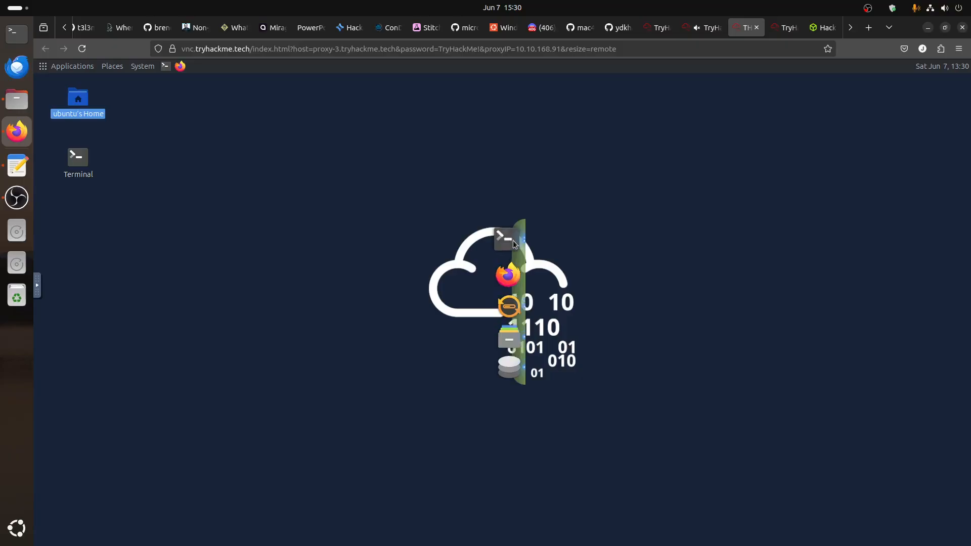
{"action": "left_click", "coordinate": [511, 240]}
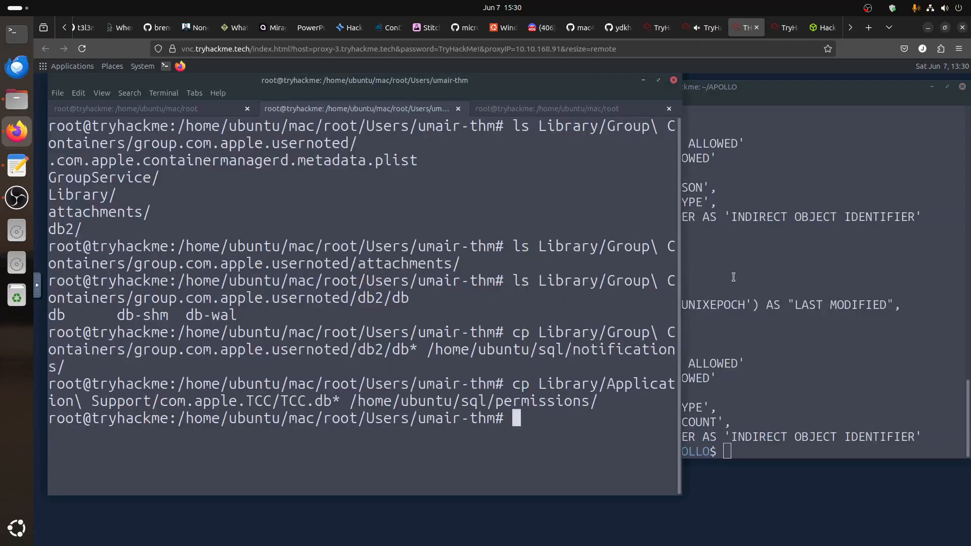
{"action": "left_click", "coordinate": [733, 277]}
{"action": "scroll", "coordinate": [700, 281], "scroll_direction": "up", "scroll_amount": 1}
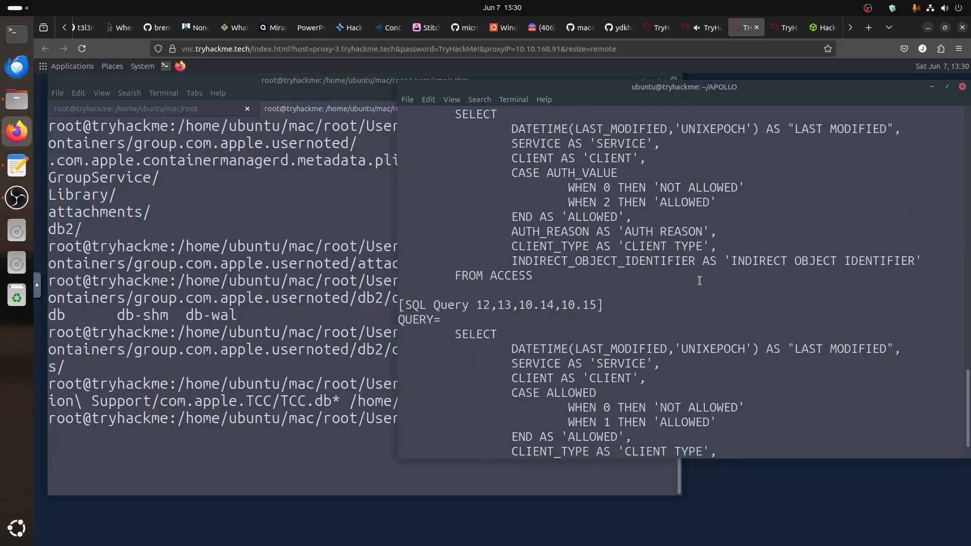
{"action": "scroll", "coordinate": [641, 247], "scroll_direction": "up", "scroll_amount": 1}
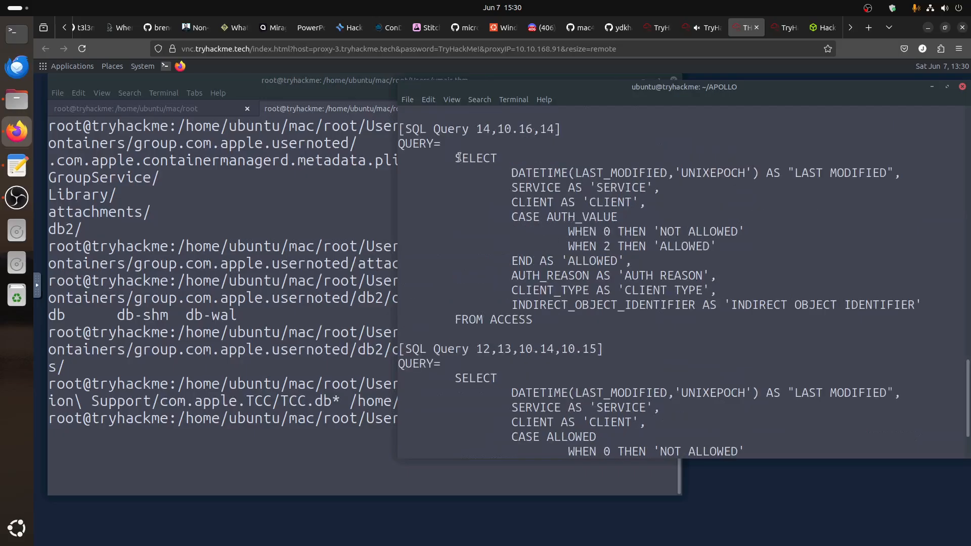
{"action": "left_click_drag", "start_coordinate": [455, 155], "coordinate": [534, 323]}
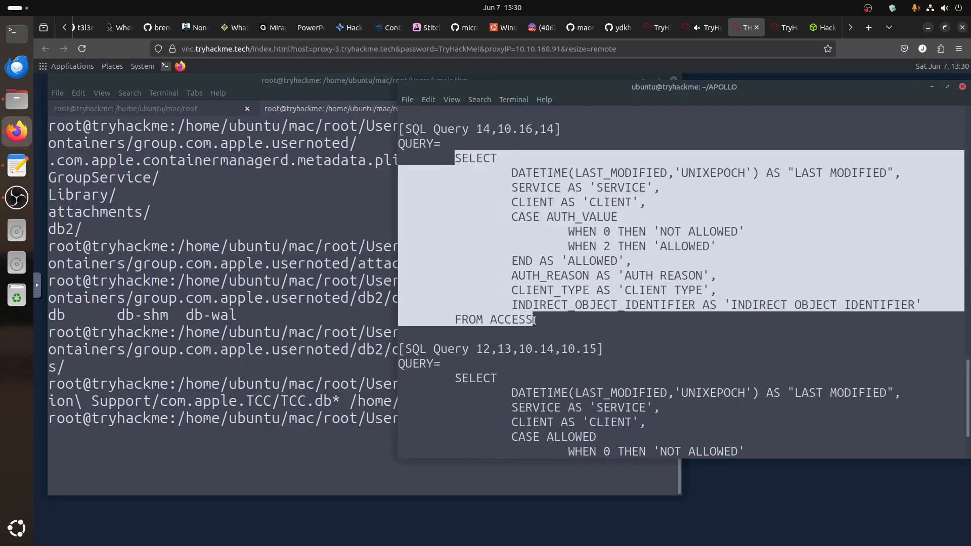
{"action": "right_click", "coordinate": [545, 298]}
{"action": "left_click", "coordinate": [569, 320]}
{"action": "left_click", "coordinate": [930, 88]}
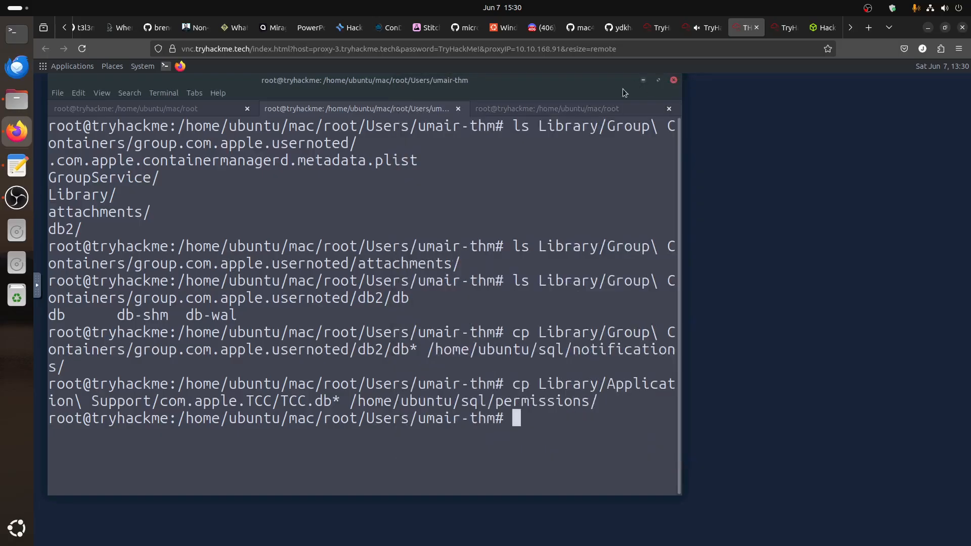
{"action": "left_click", "coordinate": [641, 80]}
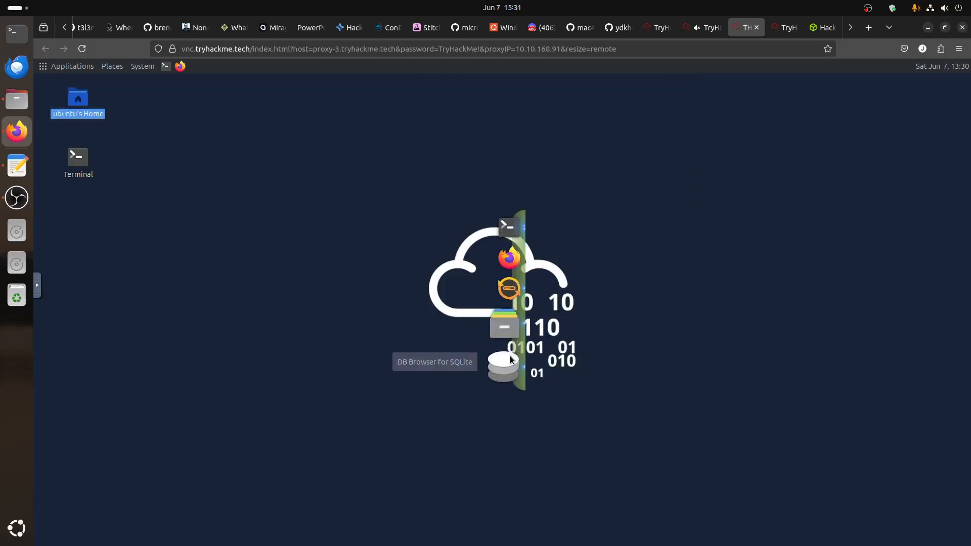
In DB Browser for SQLite, replace the failed SQL with the copied CASE AUTH_VALUE query and try to execute it
{"action": "left_click", "coordinate": [503, 360]}
{"action": "left_click", "coordinate": [221, 265]}
{"action": "key", "text": "ctrl+a"}
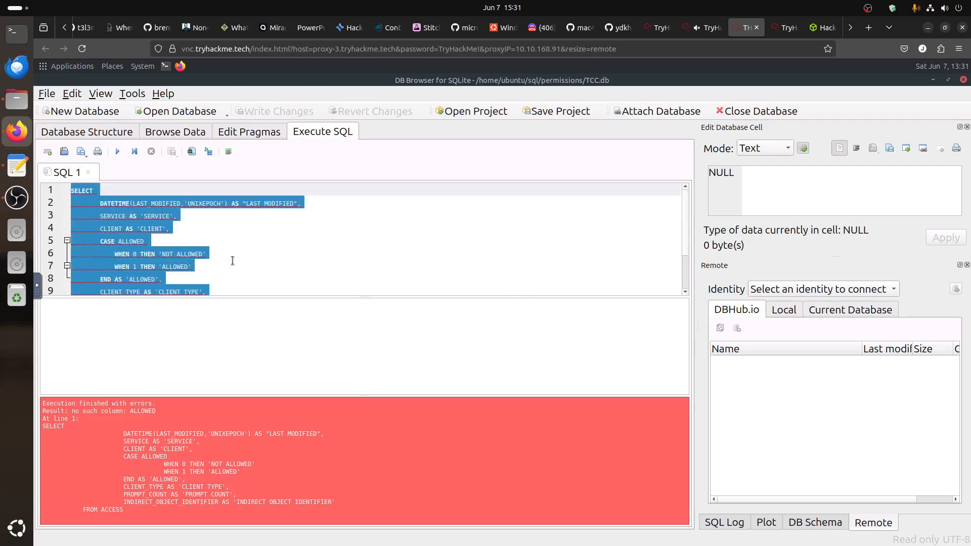
{"action": "key", "text": "ctrl+v"}
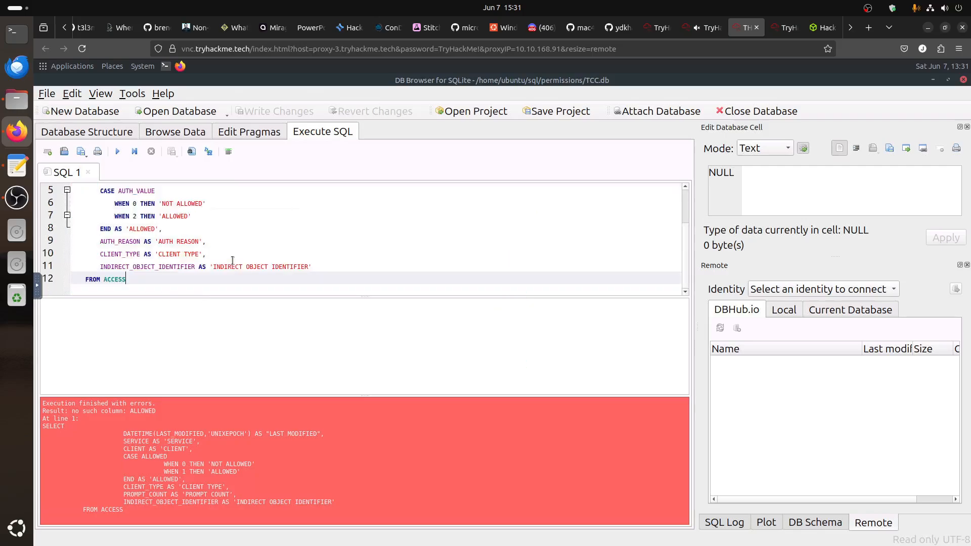
{"action": "left_click", "coordinate": [116, 153]}
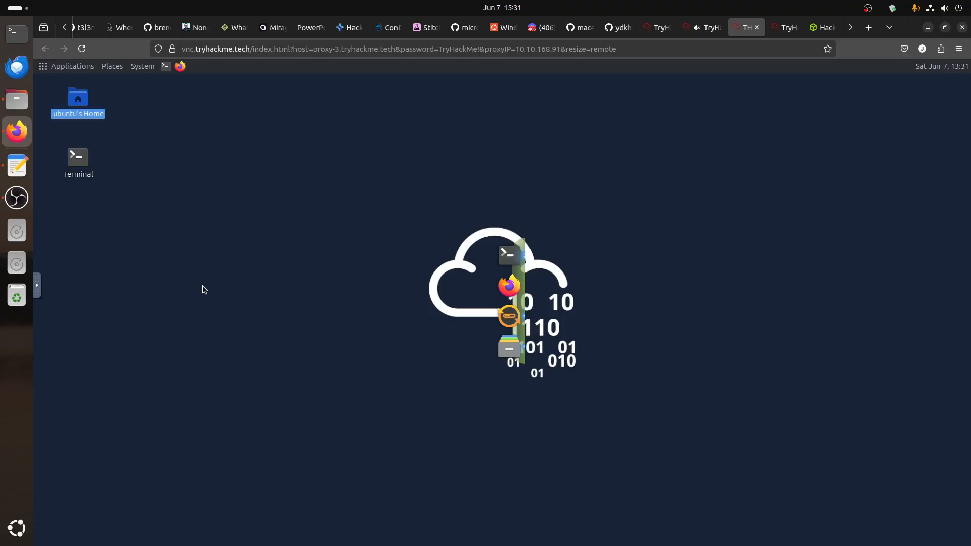
Relaunch DB Browser for SQLite and reopen the recent database /home/ubuntu/sql/permissions/TCC.db
{"action": "left_click", "coordinate": [65, 65]}
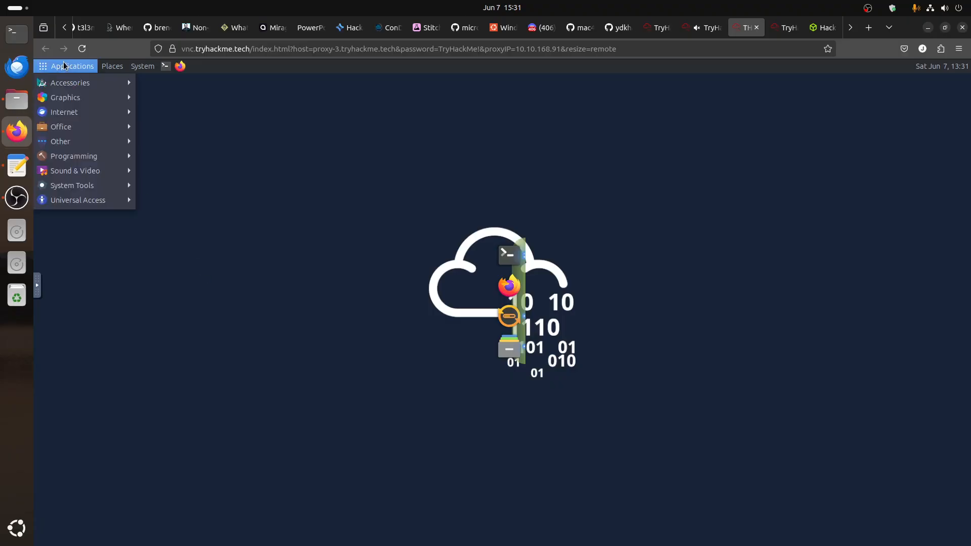
{"action": "mouse_move", "coordinate": [86, 158]}
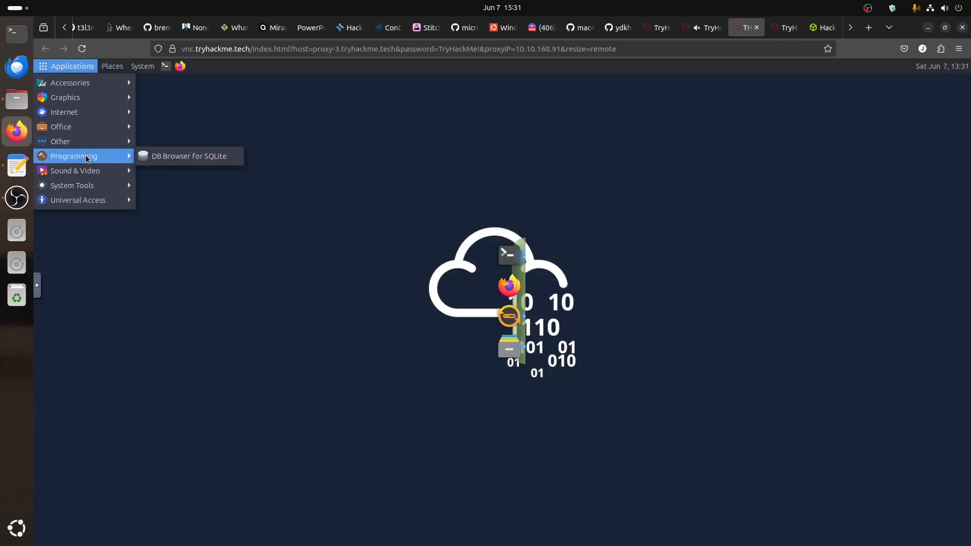
{"action": "left_click", "coordinate": [199, 159]}
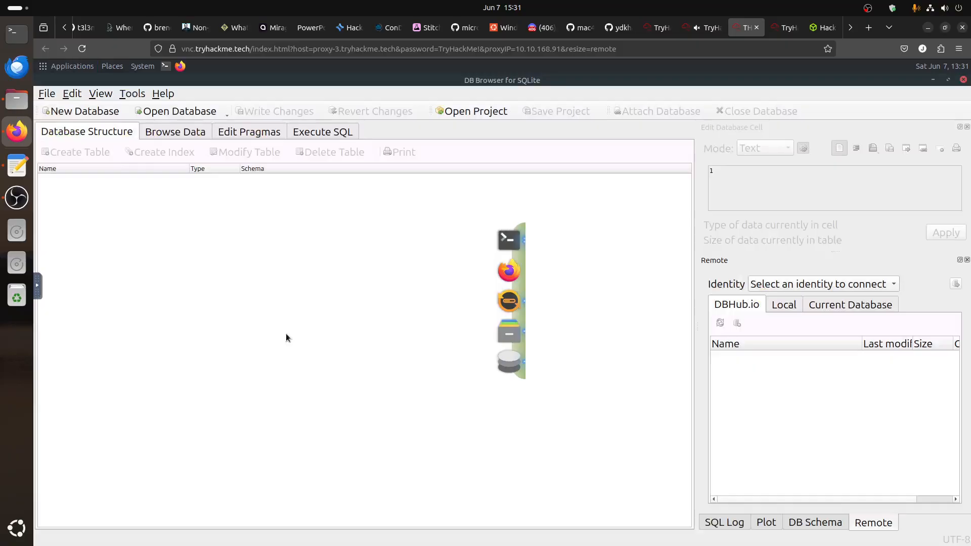
{"action": "left_click", "coordinate": [46, 94]}
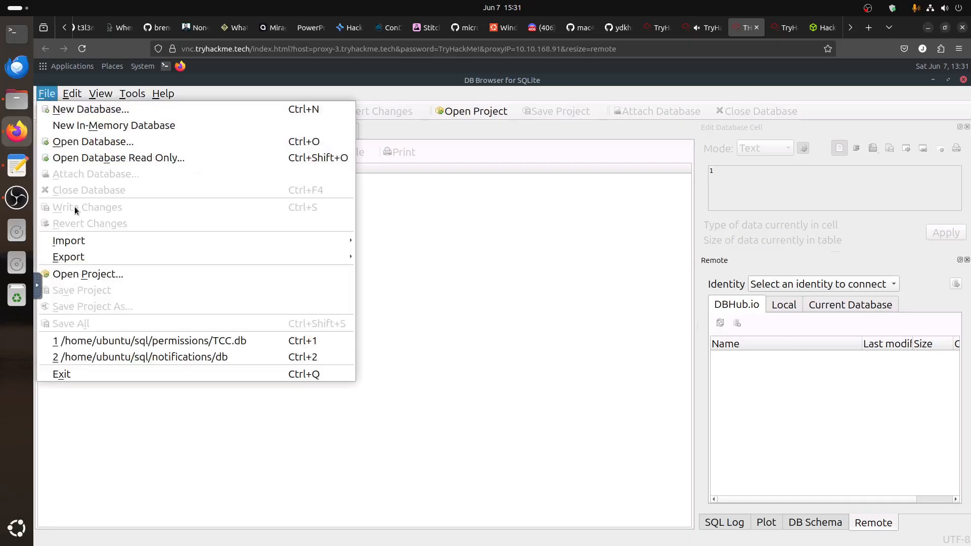
{"action": "left_click", "coordinate": [114, 341]}
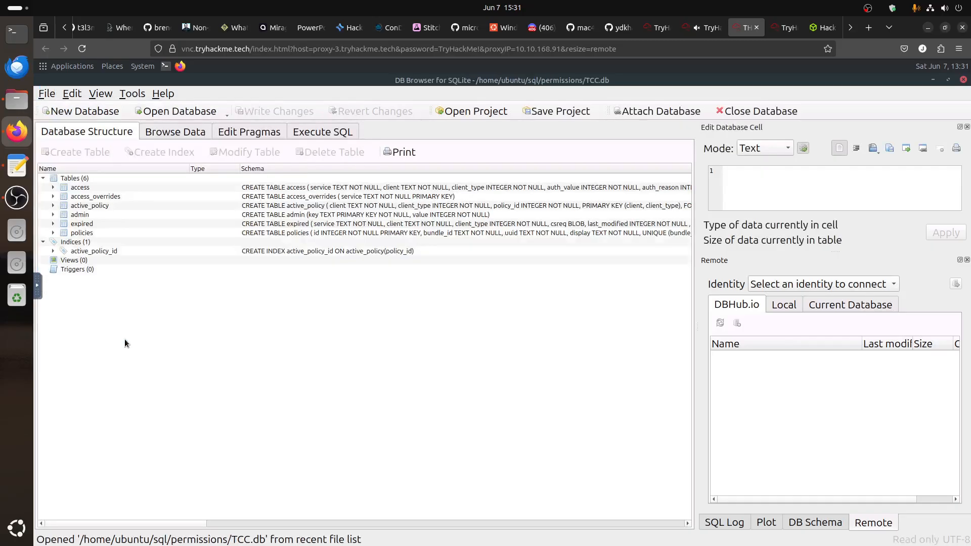
Paste the copied CASE AUTH_VALUE query into the empty SQL editor and execute it against TCC.db
{"action": "left_click", "coordinate": [324, 131]}
{"action": "key", "text": "ctrl+v"}
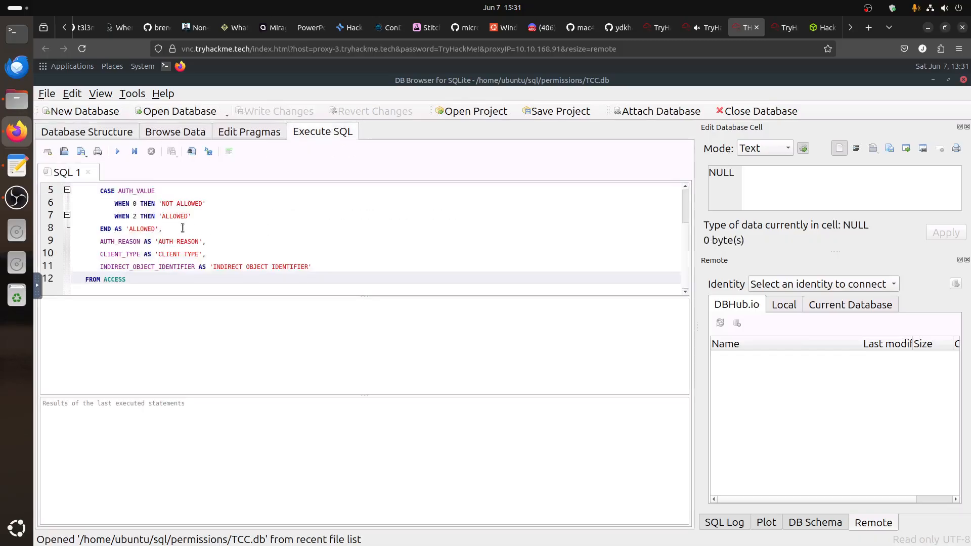
{"action": "left_click", "coordinate": [116, 151]}
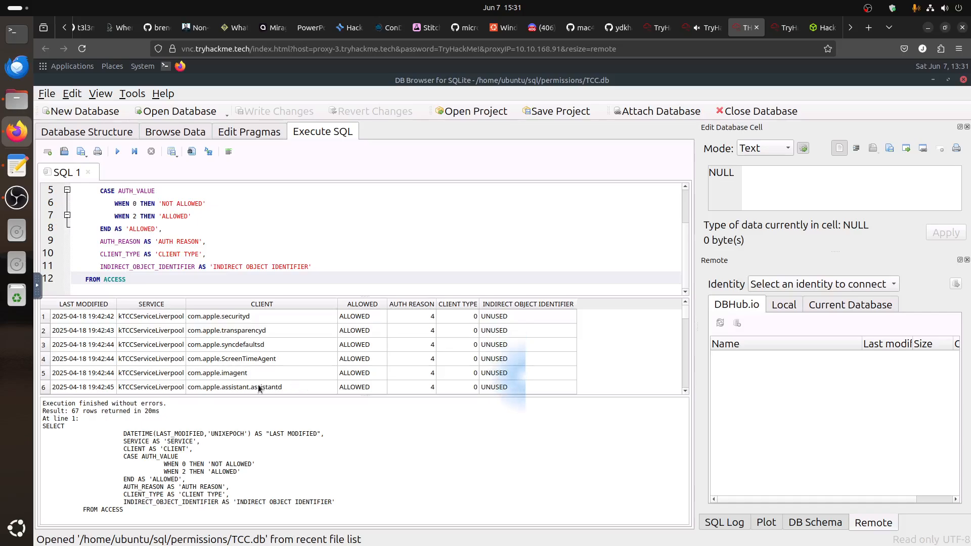
Examine the service, client, allowed and auth reason values in the query results, especially the com.microsoft.Outlook row
{"action": "scroll", "coordinate": [302, 382], "scroll_direction": "down", "scroll_amount": 1}
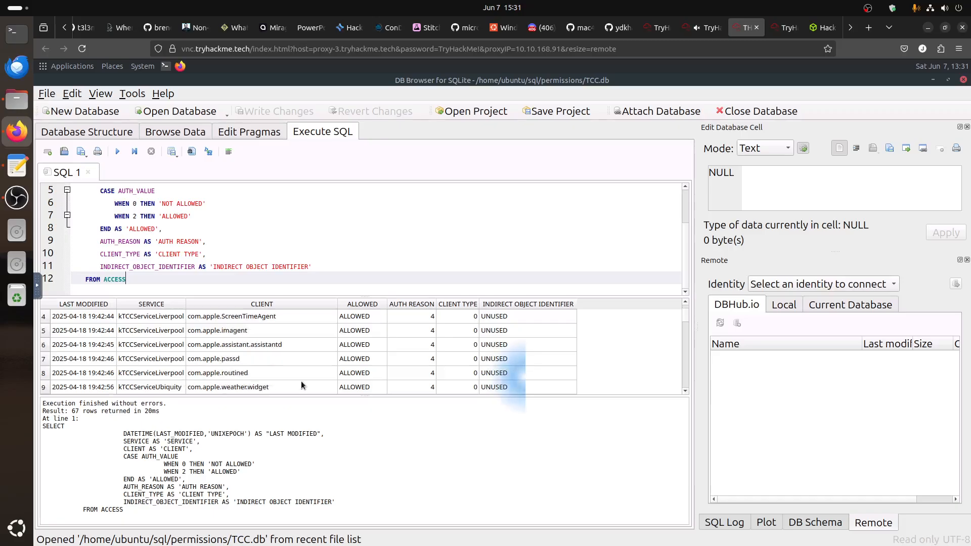
{"action": "scroll", "coordinate": [301, 382], "scroll_direction": "down", "scroll_amount": 5}
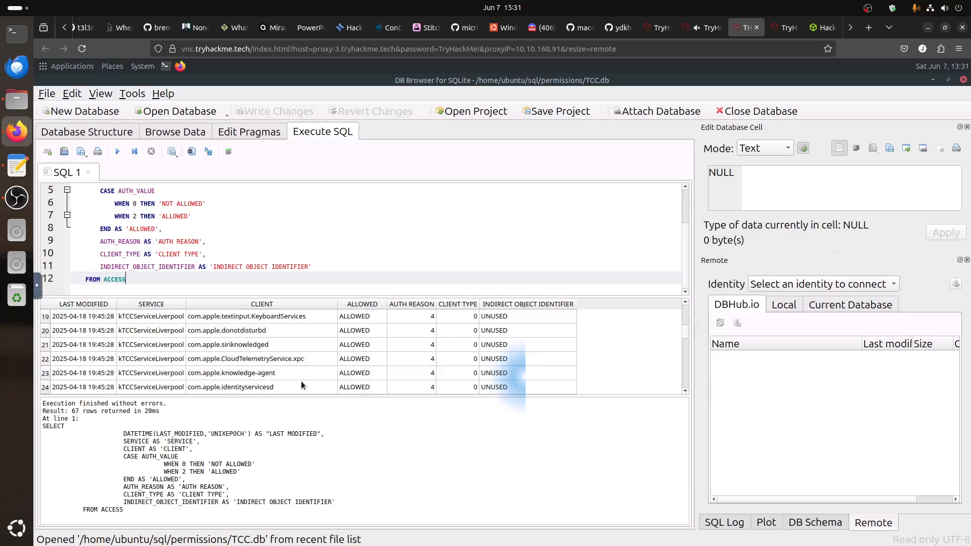
{"action": "scroll", "coordinate": [302, 385], "scroll_direction": "down", "scroll_amount": 13}
{"action": "scroll", "coordinate": [301, 382], "scroll_direction": "down", "scroll_amount": 2}
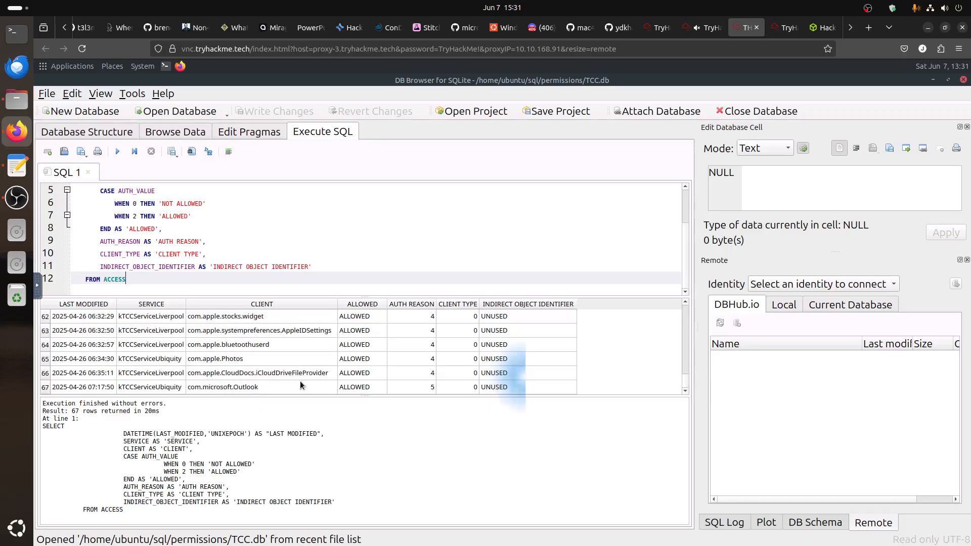
{"action": "left_click", "coordinate": [237, 389]}
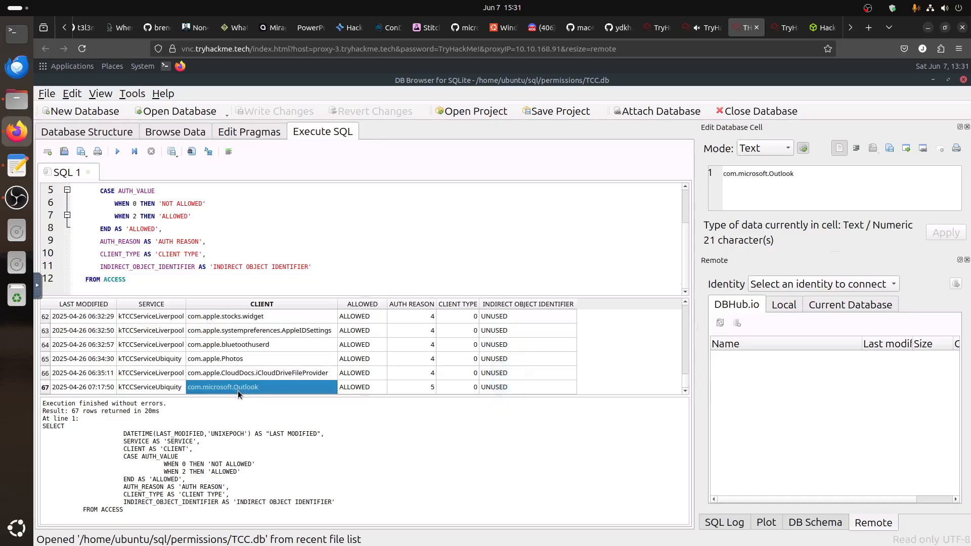
{"action": "left_click", "coordinate": [357, 387]}
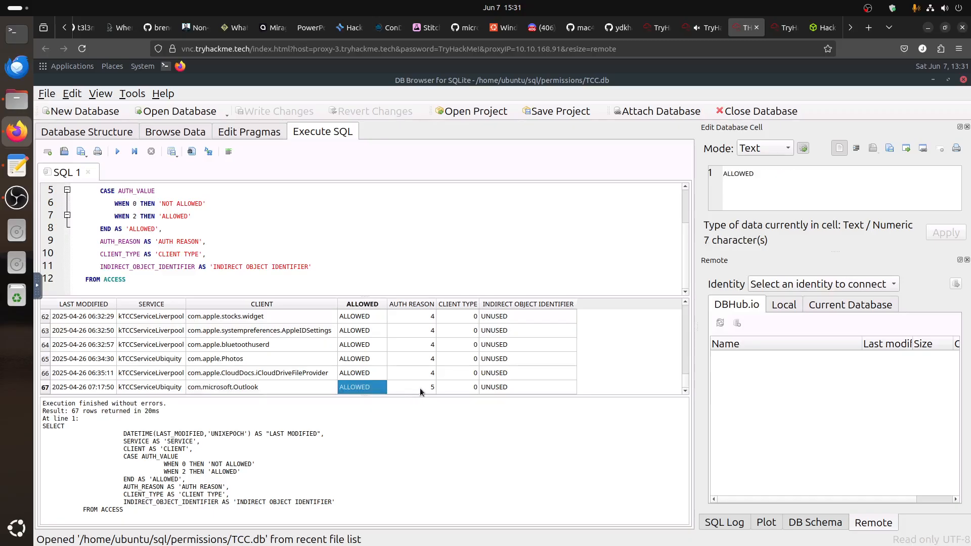
{"action": "left_click", "coordinate": [420, 388]}
{"action": "left_click", "coordinate": [427, 380]}
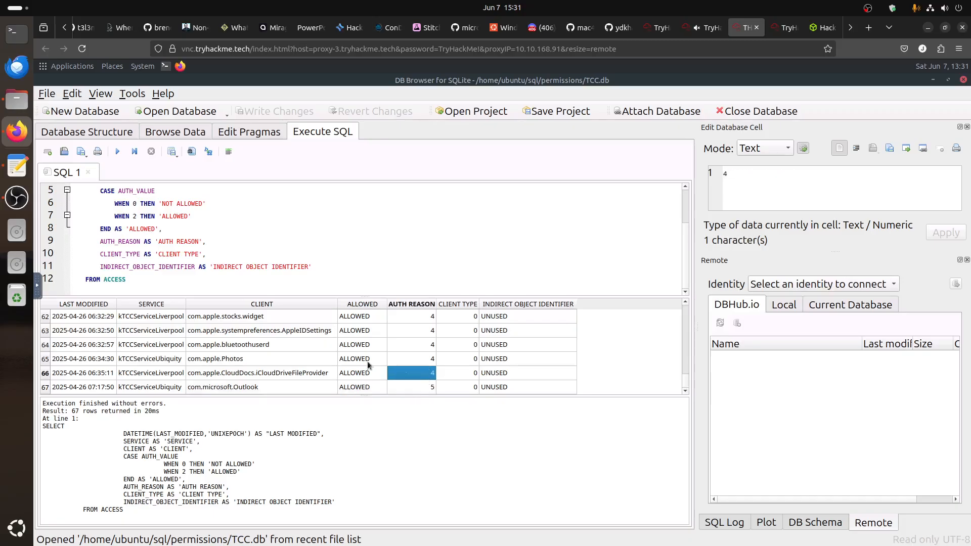
{"action": "left_click", "coordinate": [260, 360]}
{"action": "scroll", "coordinate": [263, 360], "scroll_direction": "up", "scroll_amount": 3}
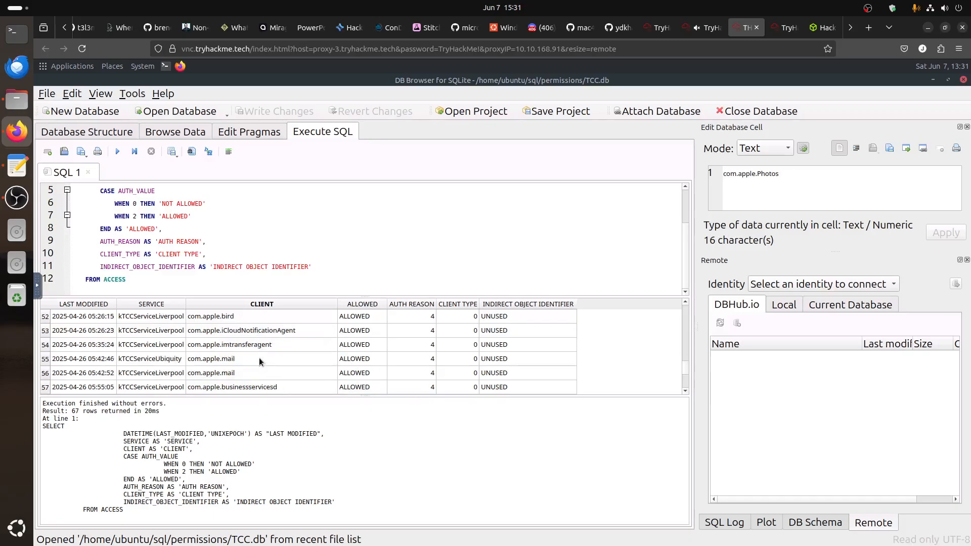
Read the TryHackMe room's Permissions section on the SERVICE and AUTH_REASON values in the TCC query output
{"action": "left_click", "coordinate": [702, 28]}
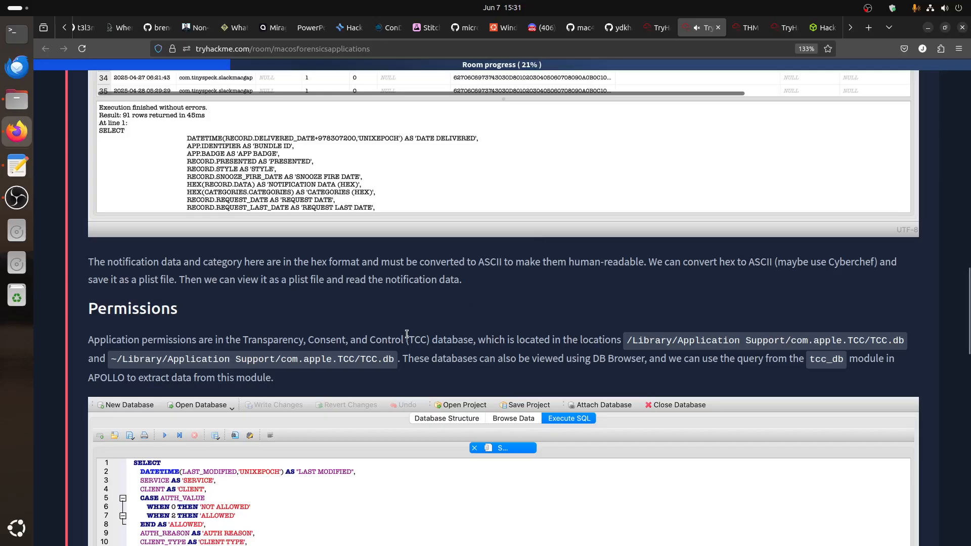
{"action": "scroll", "coordinate": [407, 334], "scroll_direction": "down", "scroll_amount": 3}
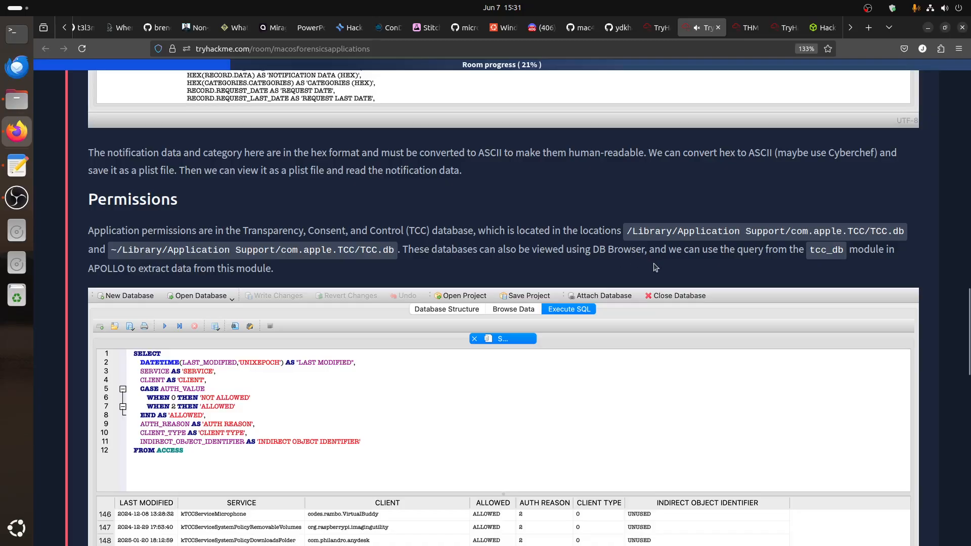
{"action": "scroll", "coordinate": [653, 274], "scroll_direction": "down", "scroll_amount": 10}
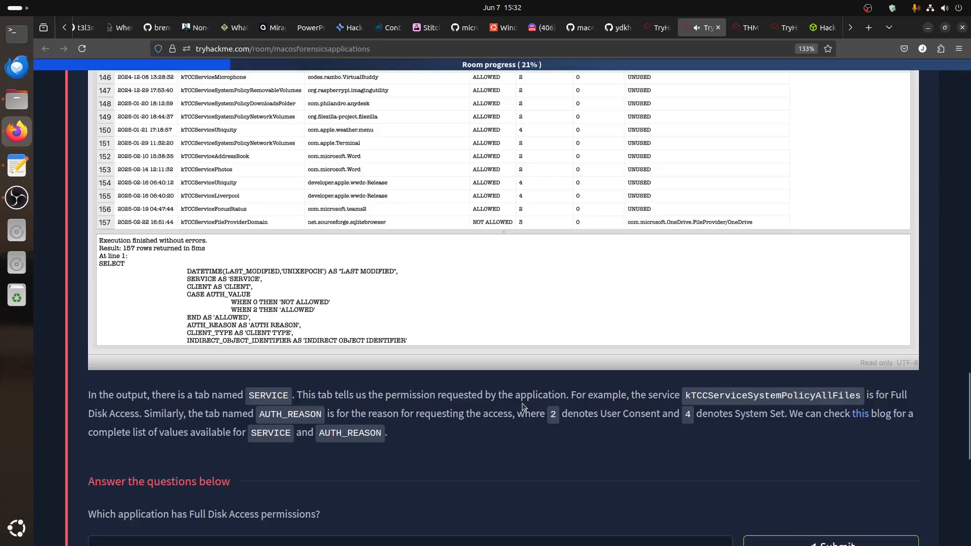
In DB Browser for SQLite, inspect the individual SERVICE values in rows 53 to 57 of the TCC.db query results
{"action": "left_click", "coordinate": [749, 28]}
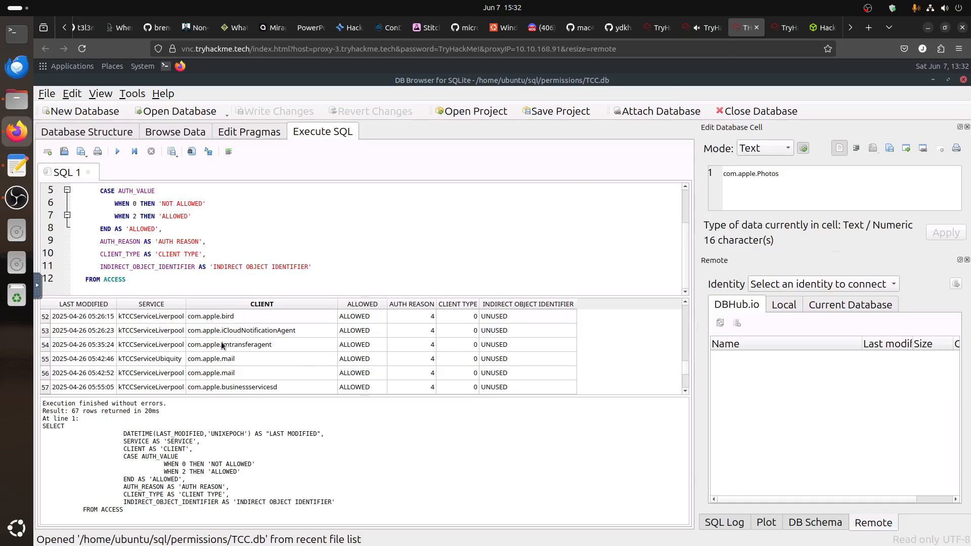
{"action": "left_click", "coordinate": [149, 333]}
{"action": "left_click", "coordinate": [154, 347]}
{"action": "left_click", "coordinate": [157, 359]}
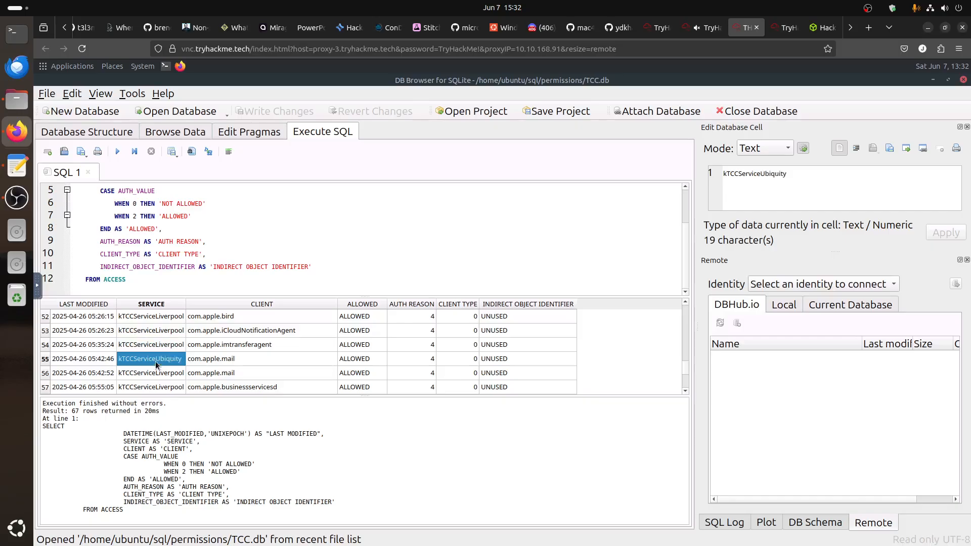
{"action": "left_click", "coordinate": [159, 376]}
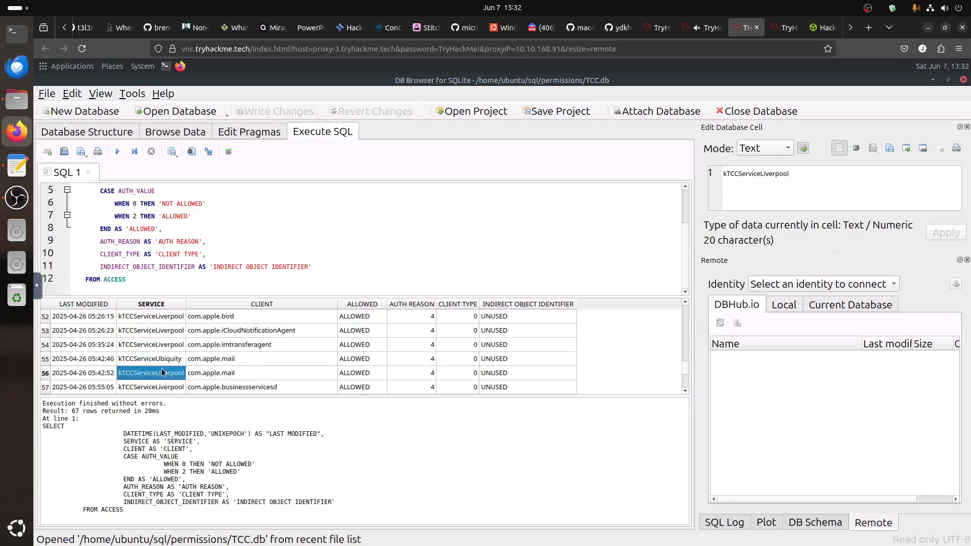
{"action": "left_click", "coordinate": [160, 358]}
{"action": "left_click", "coordinate": [159, 346]}
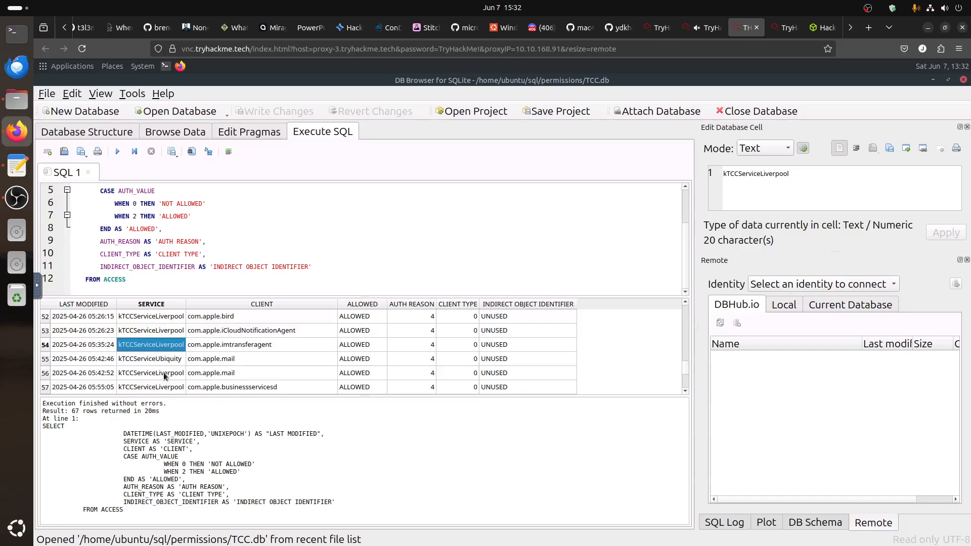
{"action": "left_click", "coordinate": [163, 378]}
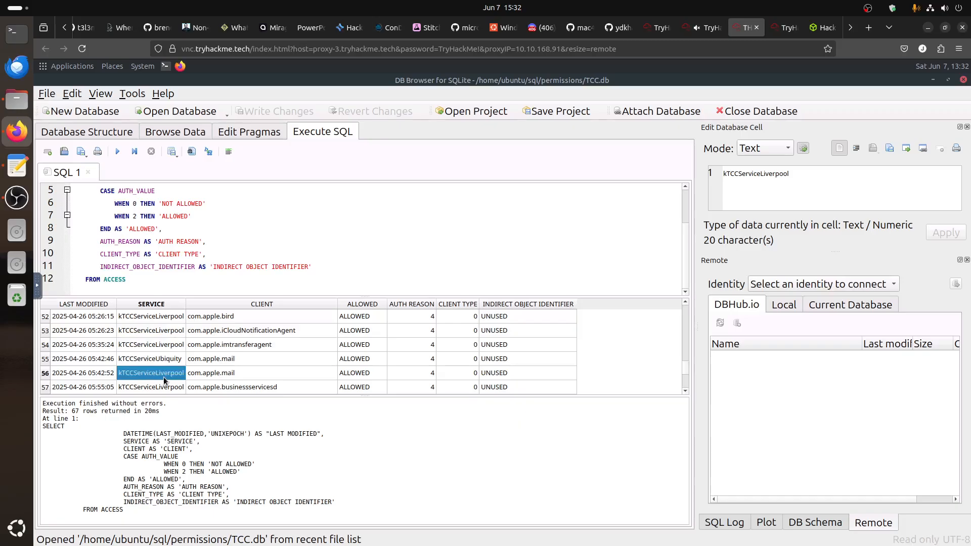
{"action": "left_click", "coordinate": [161, 388]}
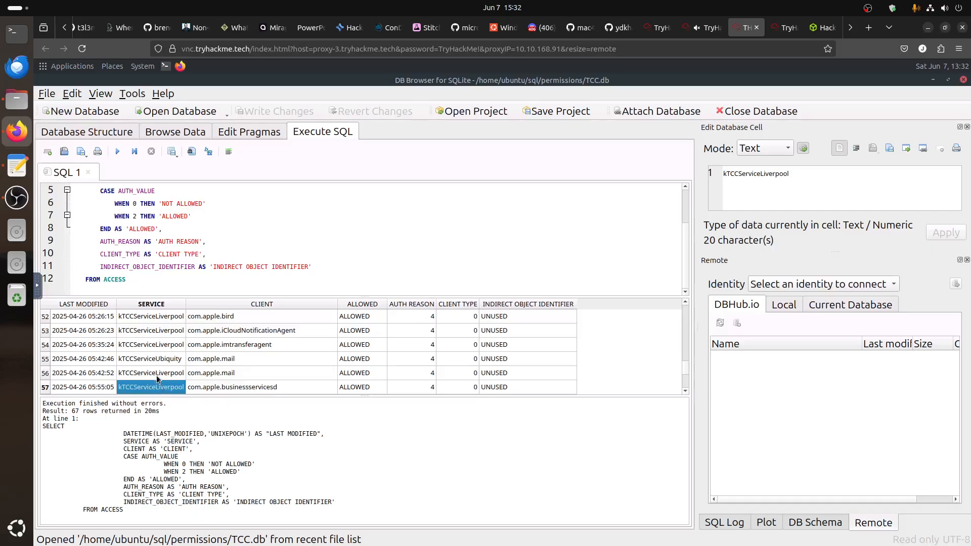
{"action": "left_click", "coordinate": [155, 371]}
{"action": "left_click", "coordinate": [152, 354]}
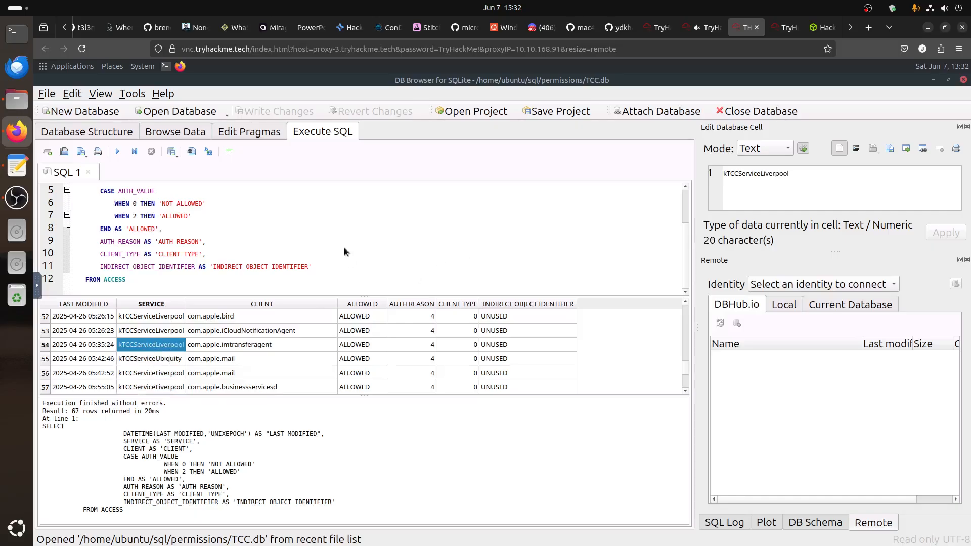
Recheck the room's Full Disk Access note and widen the SERVICE column in DB Browser's query results
{"action": "left_click", "coordinate": [703, 30]}
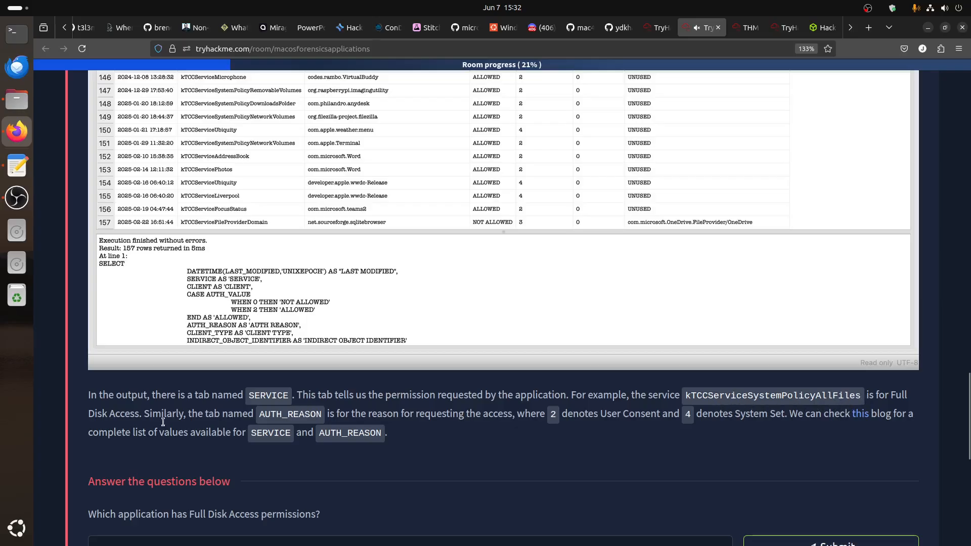
{"action": "left_click_drag", "start_coordinate": [140, 414], "coordinate": [101, 412]}
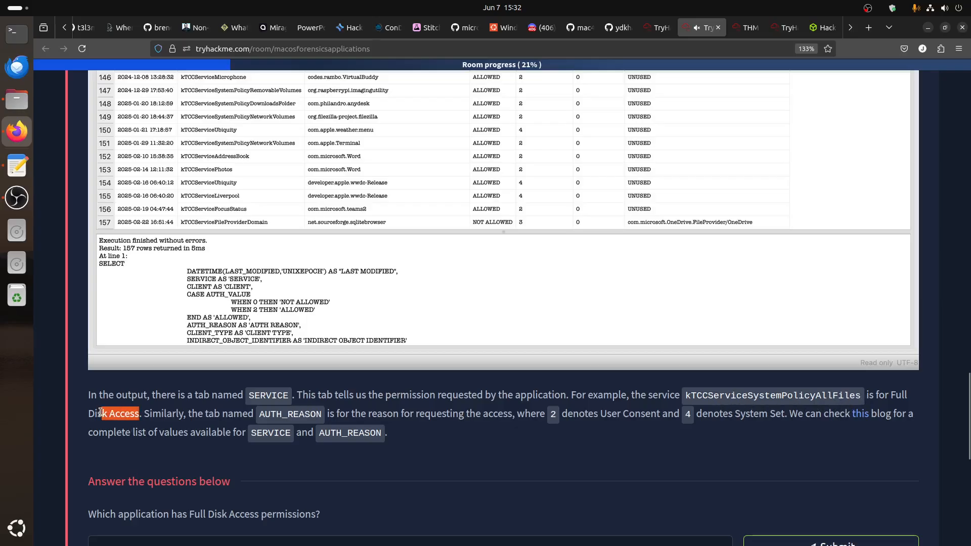
{"action": "left_click", "coordinate": [746, 27]}
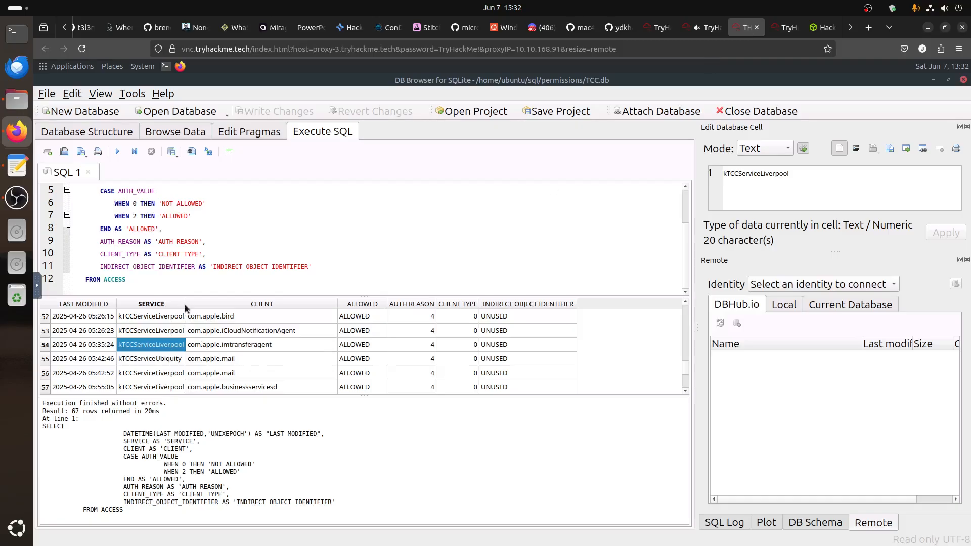
{"action": "left_click_drag", "start_coordinate": [185, 302], "coordinate": [374, 319]}
Look through all result rows from first to last, checking the SERVICE and CLIENT values for Full Disk Access
{"action": "scroll", "coordinate": [284, 345], "scroll_direction": "down", "scroll_amount": 4}
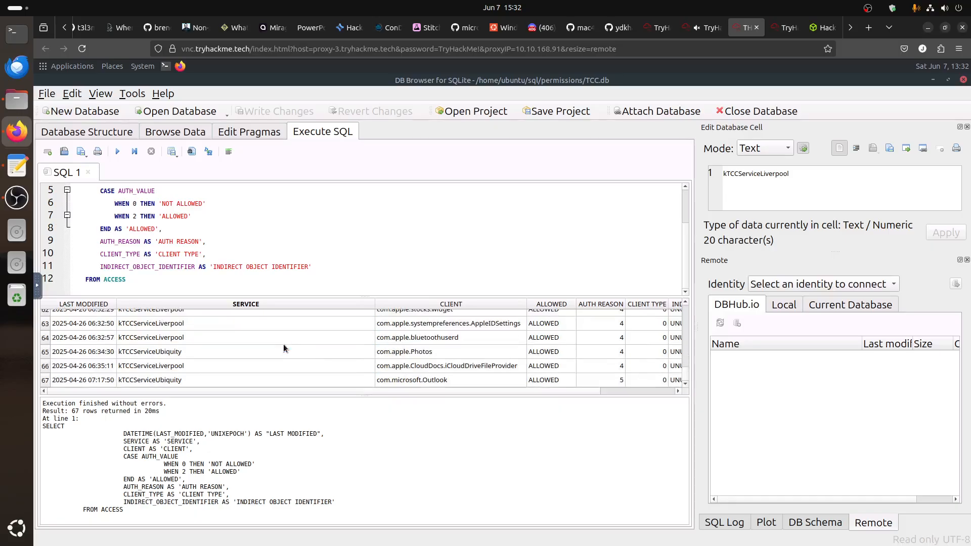
{"action": "scroll", "coordinate": [283, 344], "scroll_direction": "up", "scroll_amount": 5}
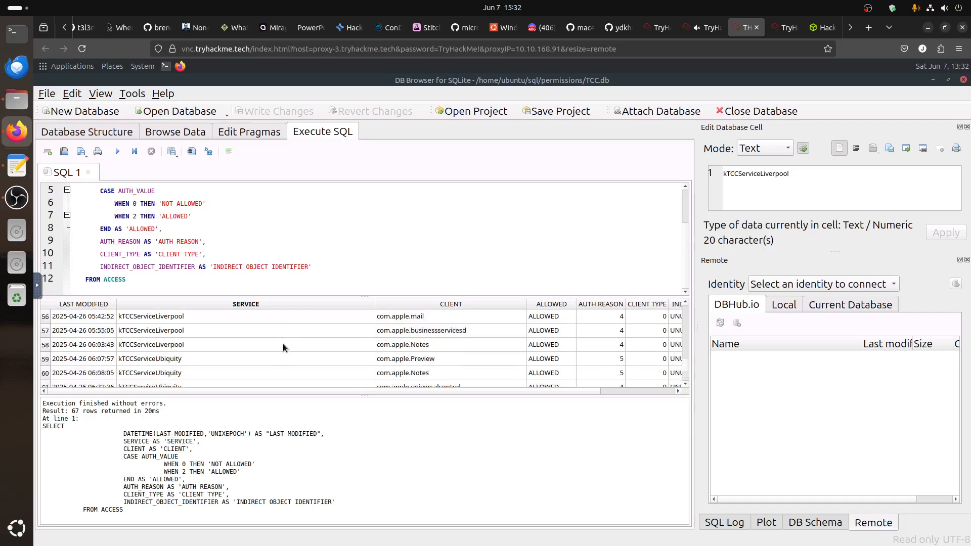
{"action": "key", "text": "Down"}
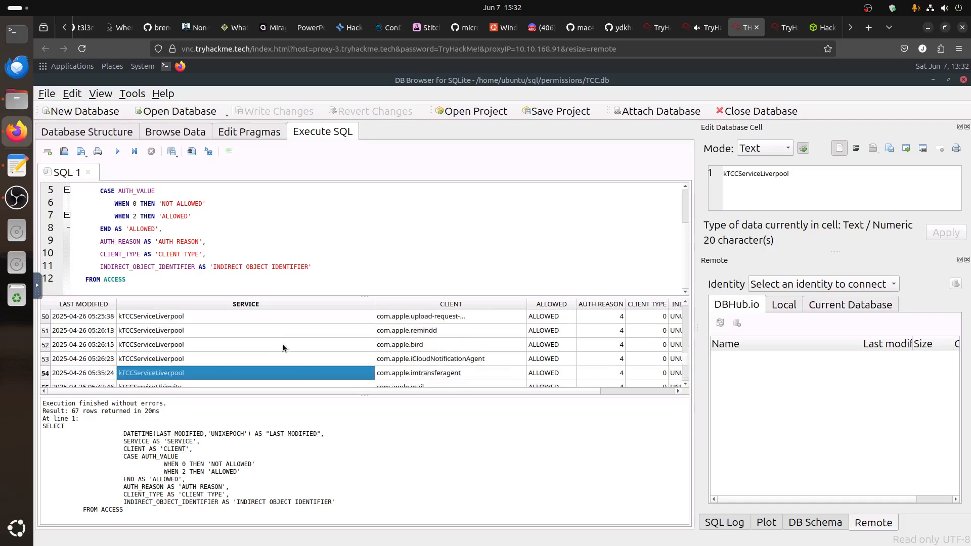
{"action": "scroll", "coordinate": [282, 344], "scroll_direction": "down", "scroll_amount": 1}
{"action": "scroll", "coordinate": [282, 344], "scroll_direction": "up", "scroll_amount": 1}
{"action": "scroll", "coordinate": [685, 358], "scroll_direction": "up", "scroll_amount": 5}
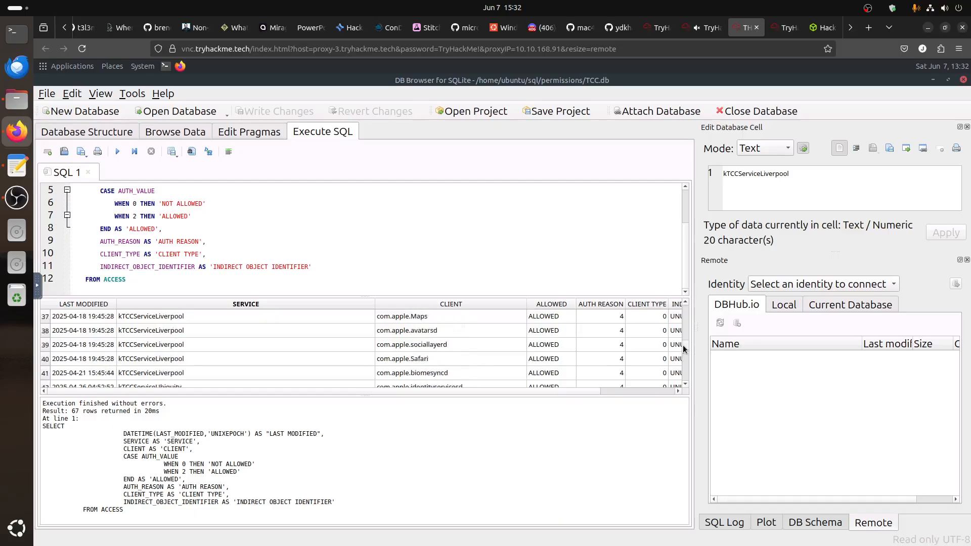
{"action": "left_click_drag", "start_coordinate": [684, 348], "coordinate": [671, 323]}
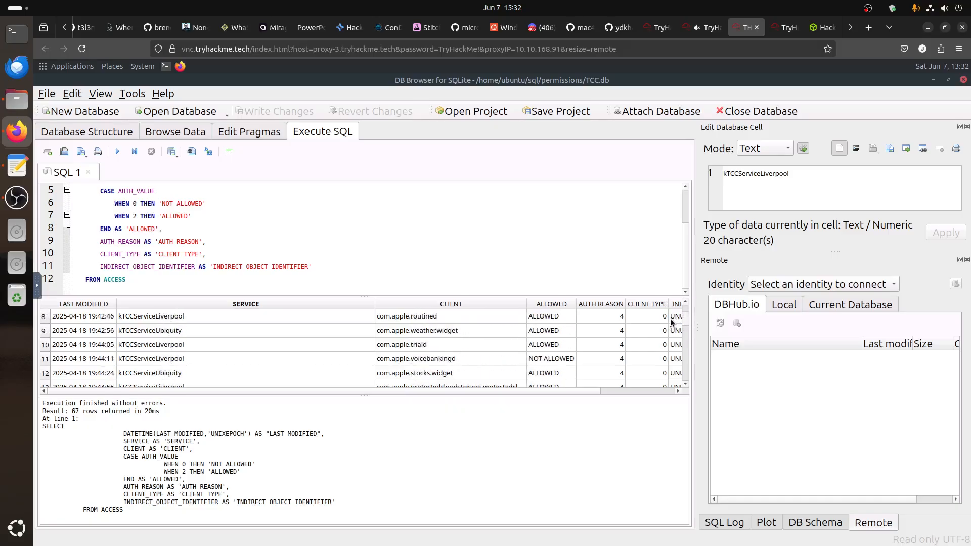
{"action": "scroll", "coordinate": [671, 322], "scroll_direction": "up", "scroll_amount": 3}
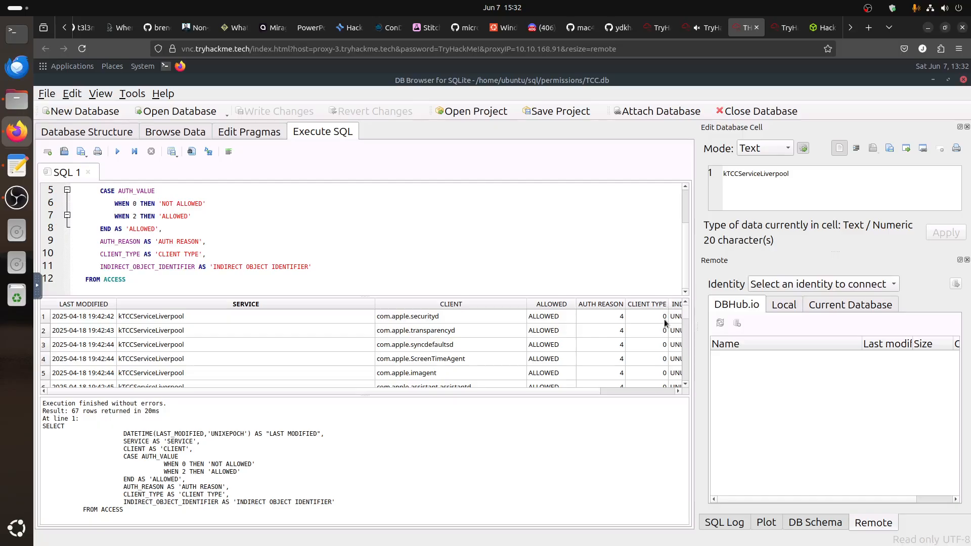
{"action": "scroll", "coordinate": [665, 323], "scroll_direction": "down", "scroll_amount": 20}
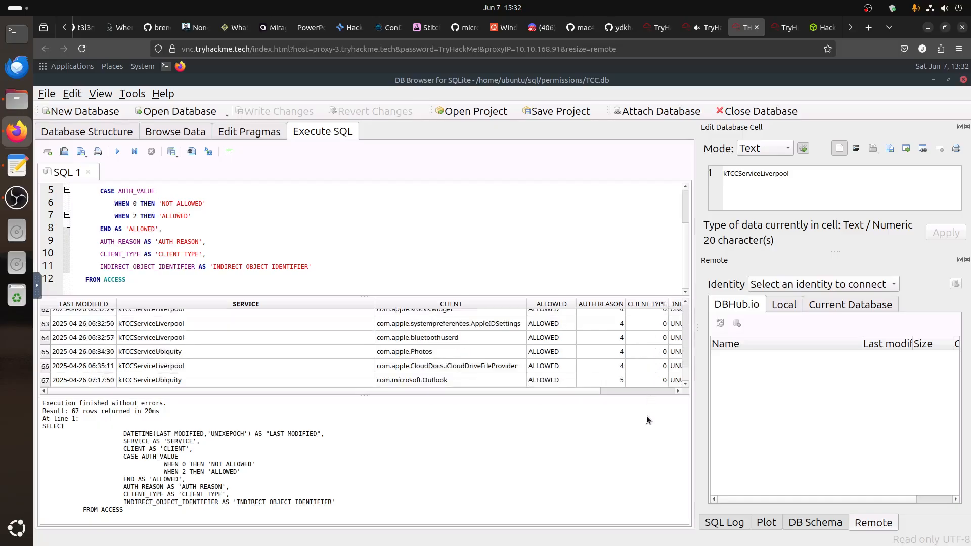
In the TryHackMe room, review the Full Disk Access question and the service name kTCCServiceSystemPolicyAllFiles
{"action": "left_click", "coordinate": [703, 27]}
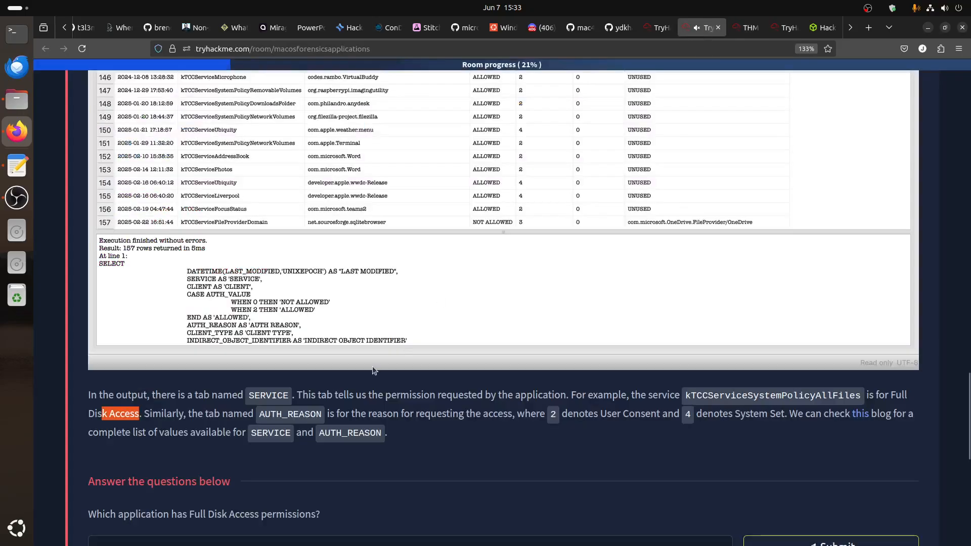
{"action": "scroll", "coordinate": [409, 402], "scroll_direction": "up", "scroll_amount": 1}
{"action": "scroll", "coordinate": [387, 400], "scroll_direction": "down", "scroll_amount": 4}
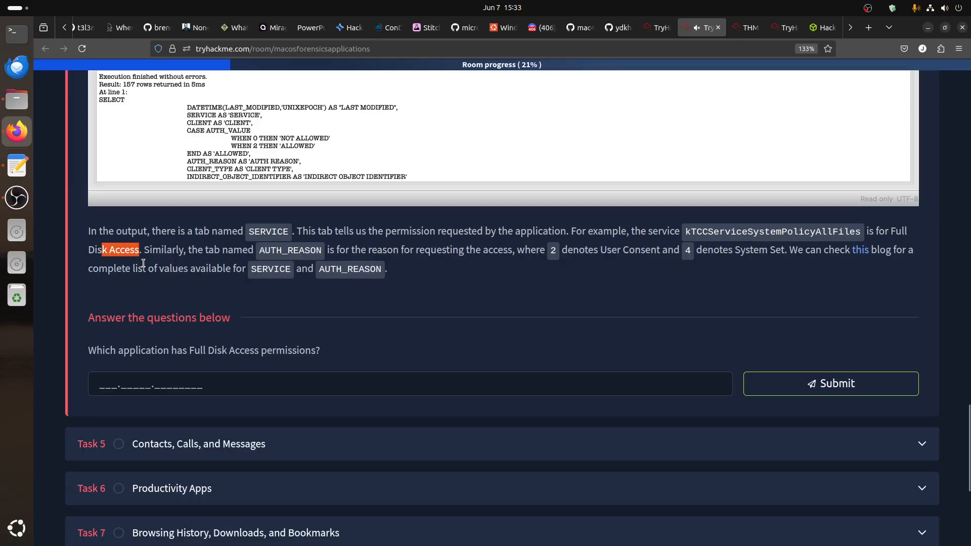
{"action": "left_click_drag", "start_coordinate": [143, 263], "coordinate": [115, 252]}
{"action": "left_click_drag", "start_coordinate": [686, 231], "coordinate": [866, 231]}
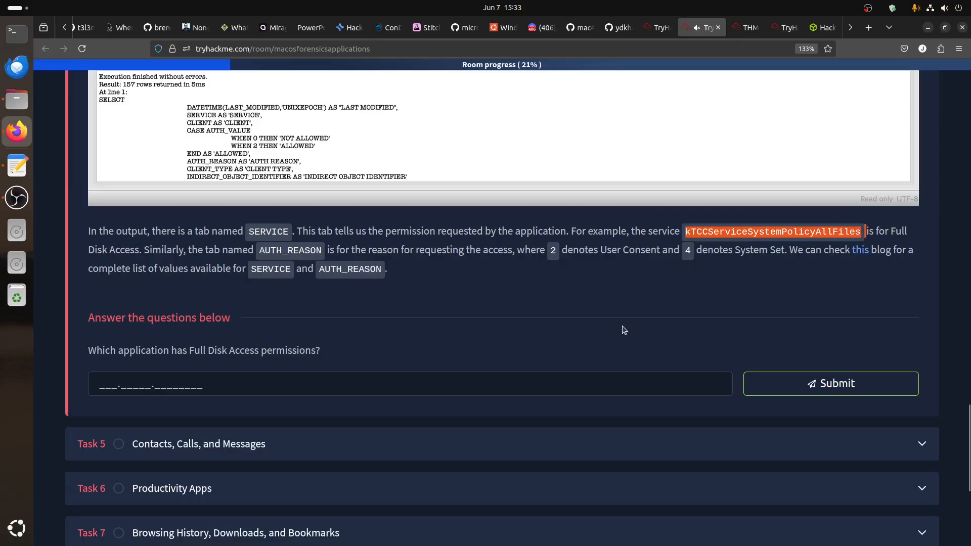
Scan the SERVICE column of DB Browser's query results for kTCCServiceSystemPolicyAllFiles
{"action": "left_click", "coordinate": [747, 27]}
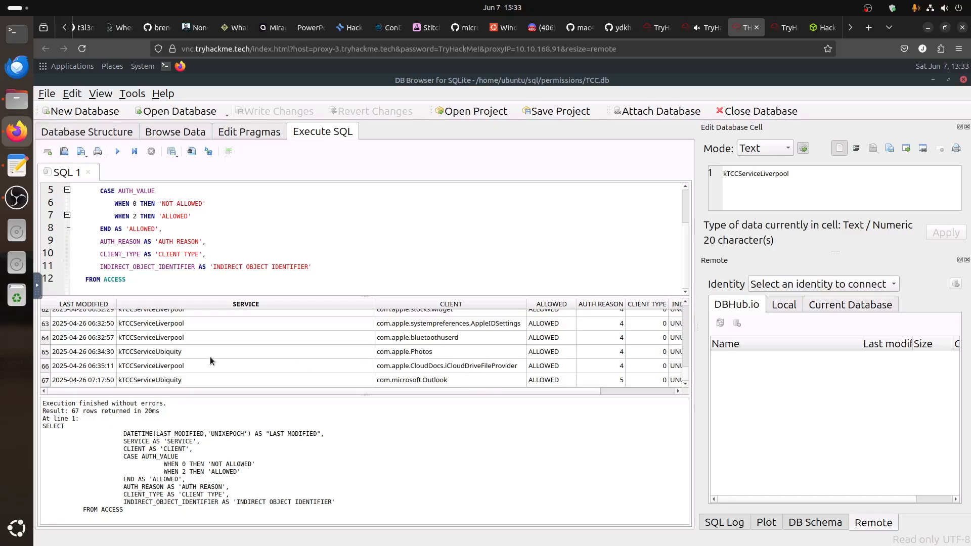
{"action": "scroll", "coordinate": [210, 357], "scroll_direction": "up", "scroll_amount": 2}
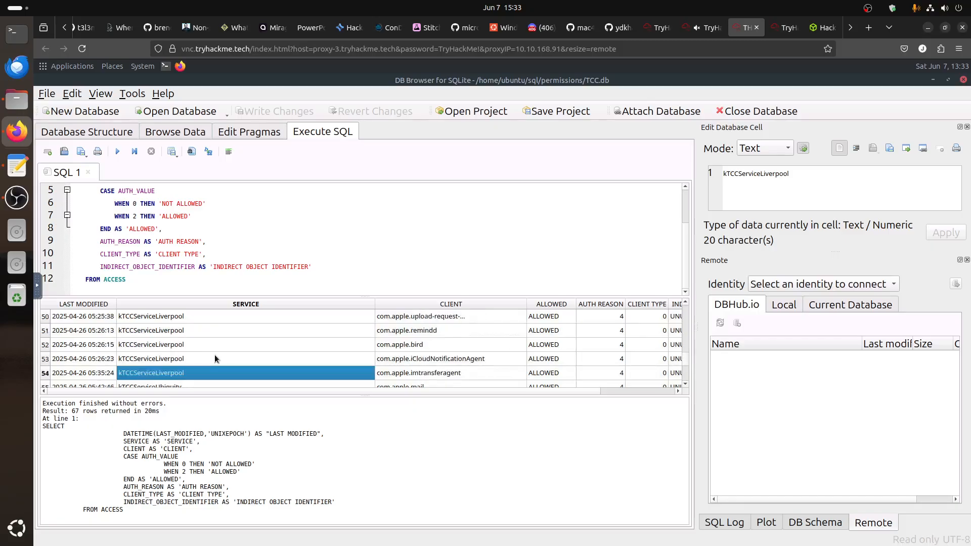
{"action": "scroll", "coordinate": [214, 355], "scroll_direction": "up", "scroll_amount": 16}
{"action": "scroll", "coordinate": [214, 356], "scroll_direction": "up", "scroll_amount": 3}
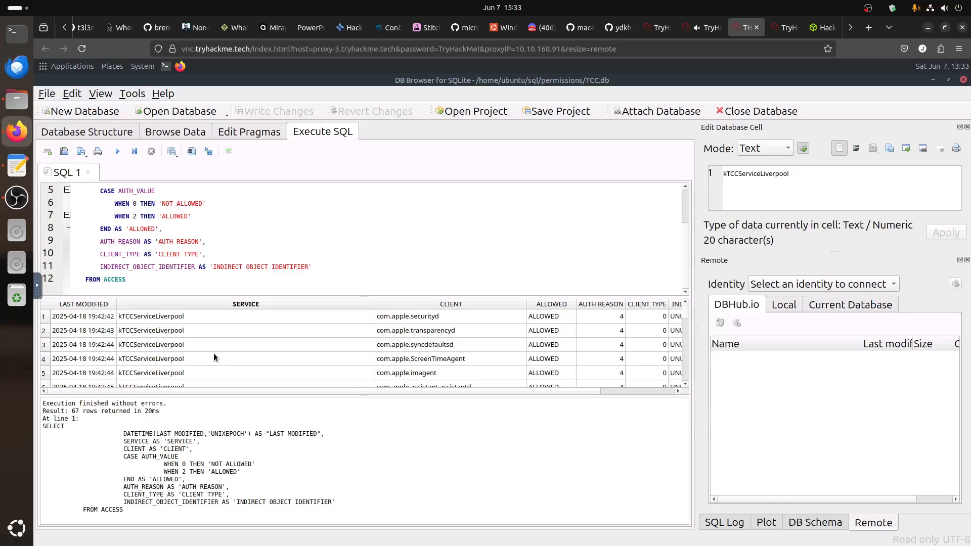
{"action": "scroll", "coordinate": [213, 357], "scroll_direction": "down", "scroll_amount": 12}
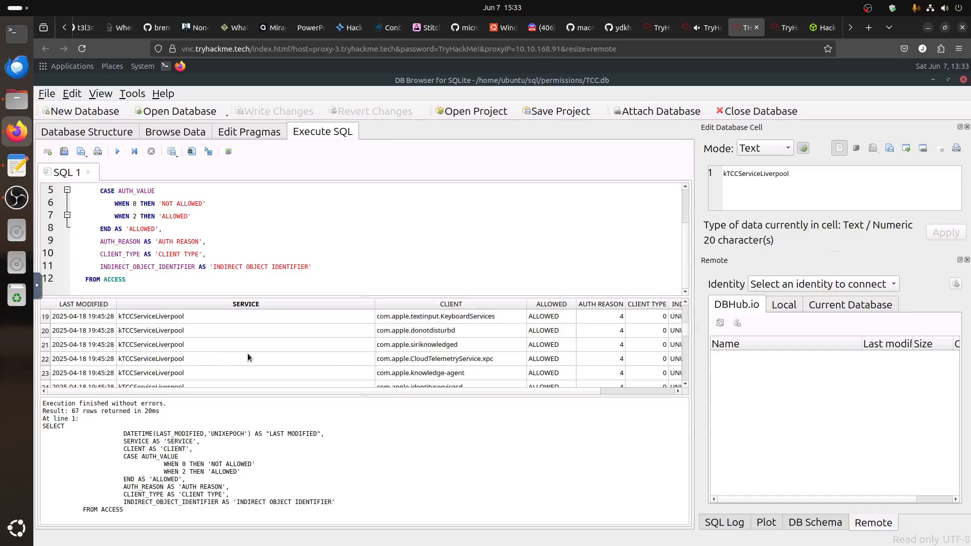
{"action": "scroll", "coordinate": [436, 363], "scroll_direction": "down", "scroll_amount": 8}
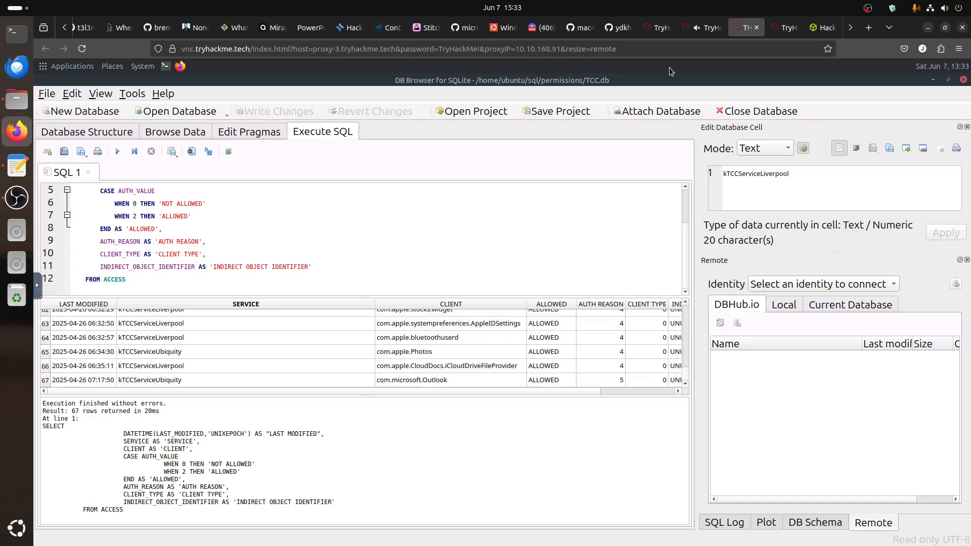
Review the system-wide and user TCC.db locations given in the room's Permissions section
{"action": "left_click", "coordinate": [708, 31]}
{"action": "scroll", "coordinate": [402, 338], "scroll_direction": "up", "scroll_amount": 10}
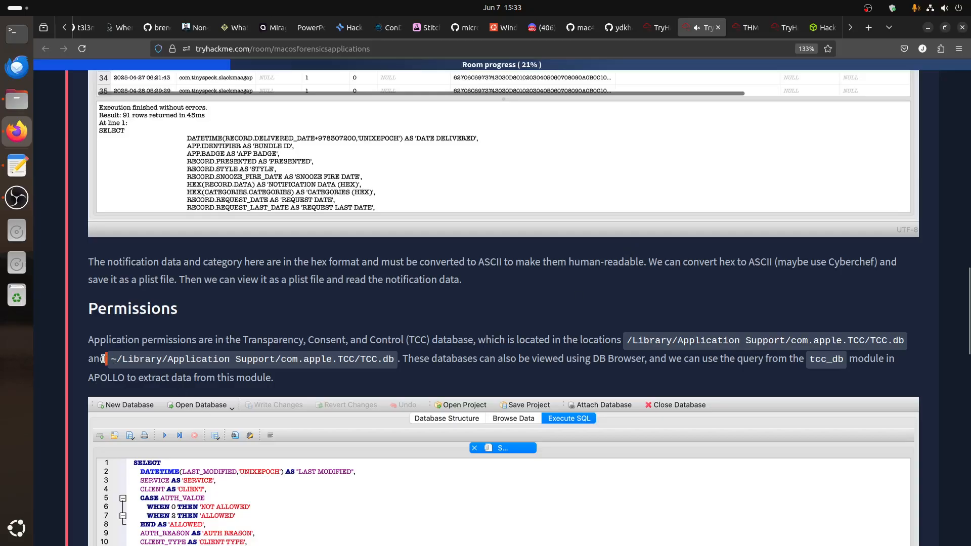
{"action": "left_click_drag", "start_coordinate": [105, 359], "coordinate": [480, 369]}
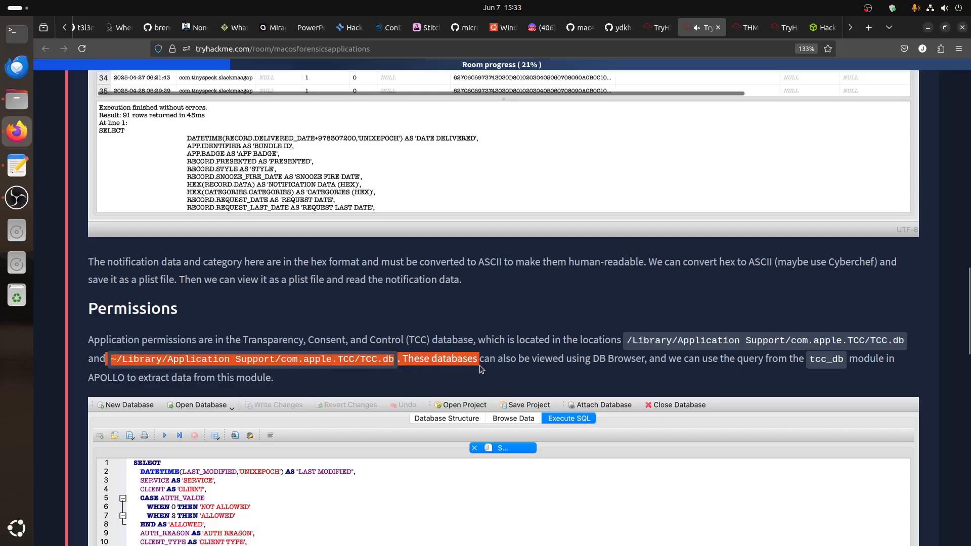
{"action": "left_click", "coordinate": [785, 349]}
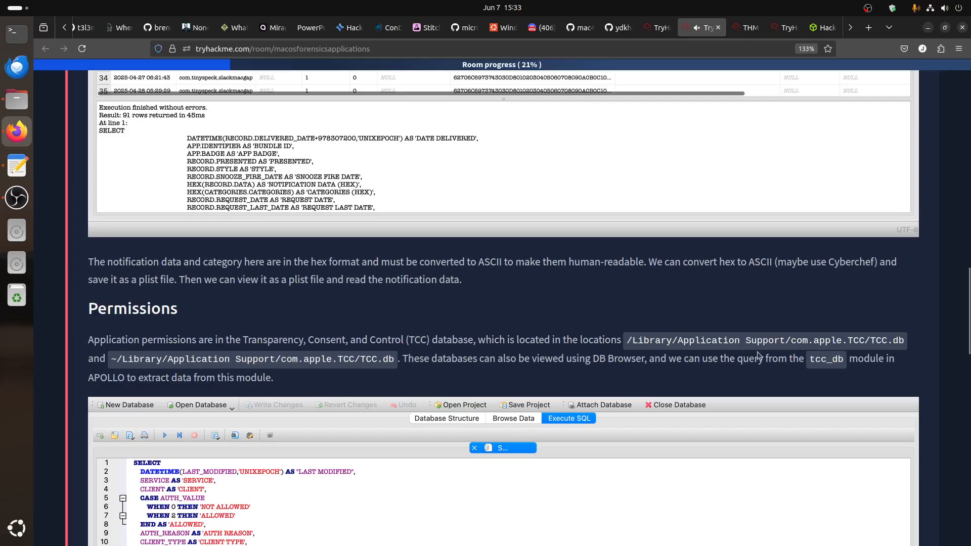
Minimize DB Browser, dismiss its crash report, and switch to the terminal session in /home/ubuntu/mac/root
{"action": "left_click", "coordinate": [742, 31]}
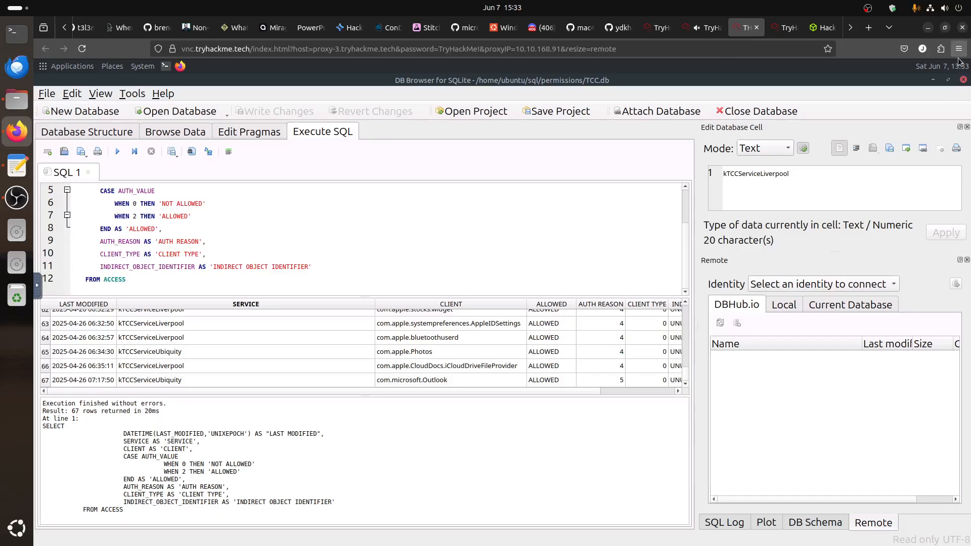
{"action": "left_click", "coordinate": [932, 81]}
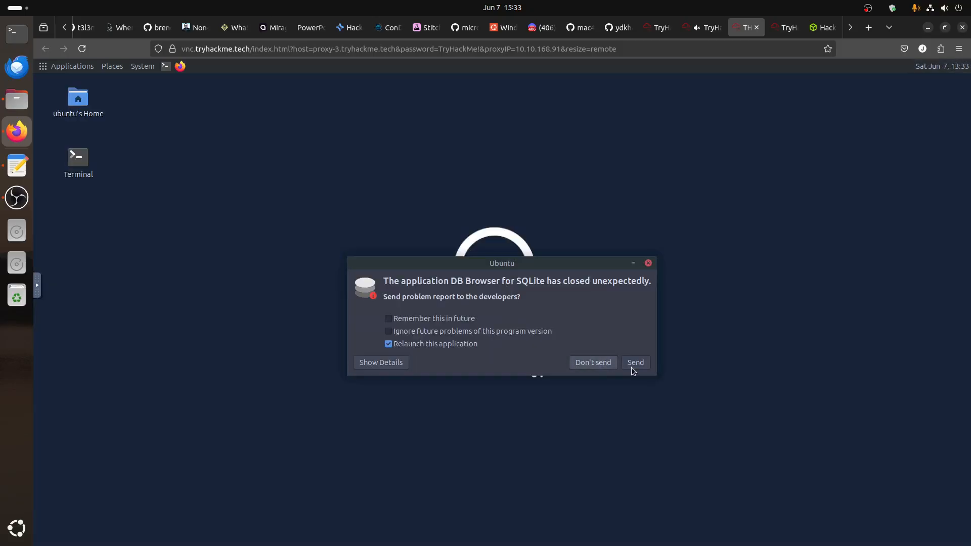
{"action": "left_click", "coordinate": [648, 263]}
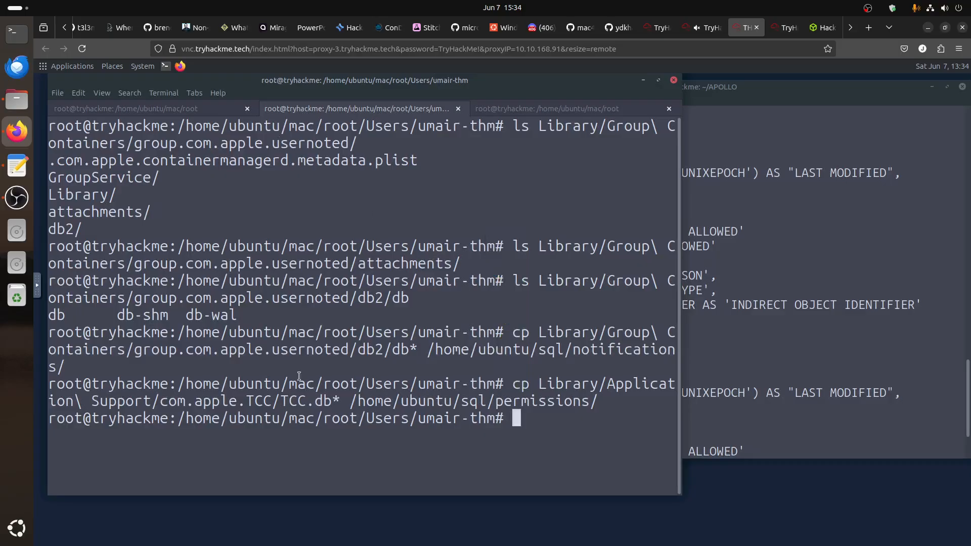
{"action": "left_click", "coordinate": [165, 107]}
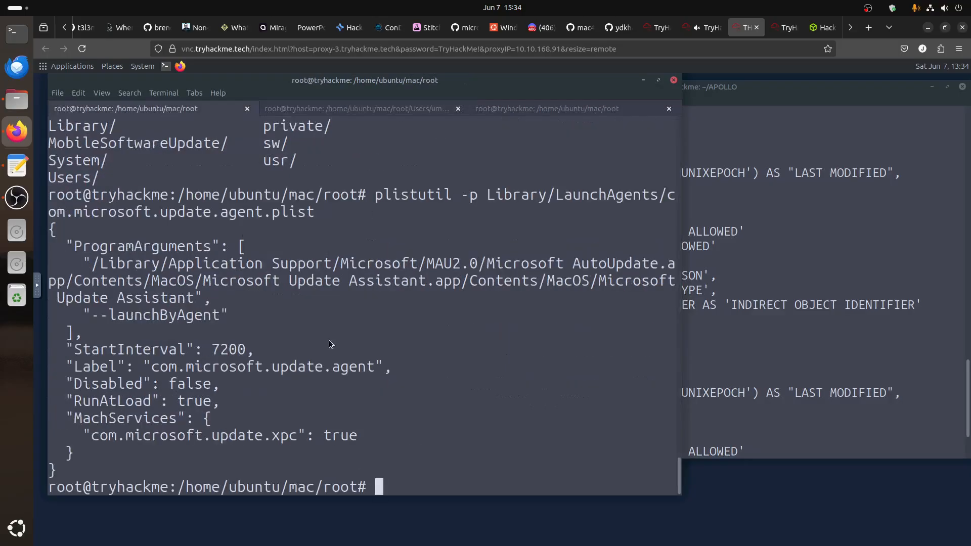
Copy the system-wide Library/Application Support/com.apple.TCC/TCC.db to /home/ubuntu/sql/permissions/TCC_system.db in the terminal
{"action": "left_click", "coordinate": [708, 27]}
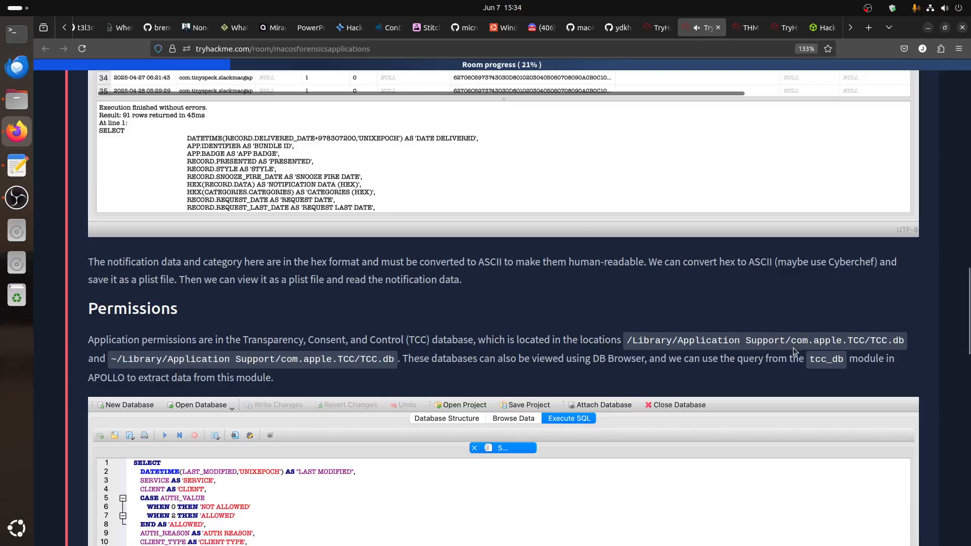
{"action": "left_click", "coordinate": [746, 27]}
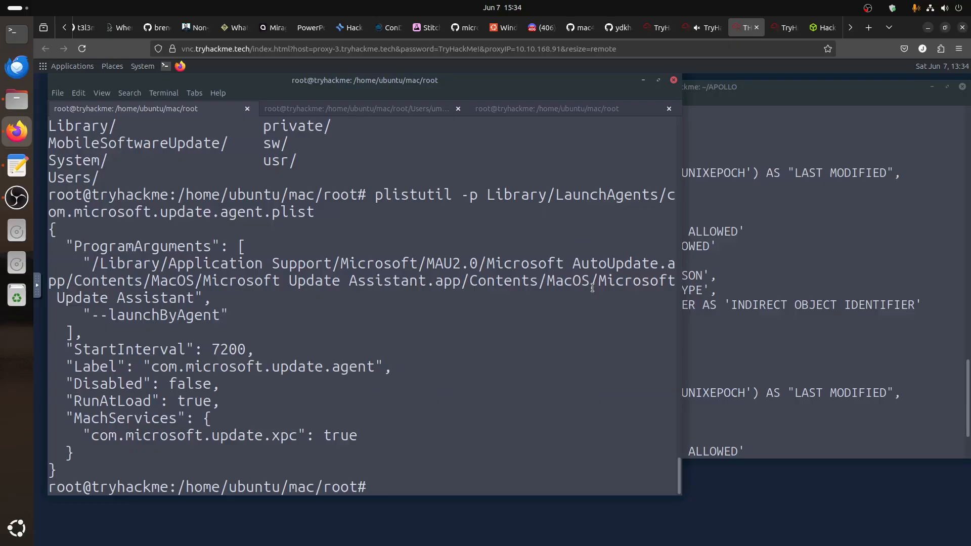
{"action": "type", "text": "cp LI"}
{"action": "key", "text": "BackSpace"}
{"action": "type", "text": "i"}
{"action": "key", "text": "Tab"}
{"action": "type", "text": "Appl"}
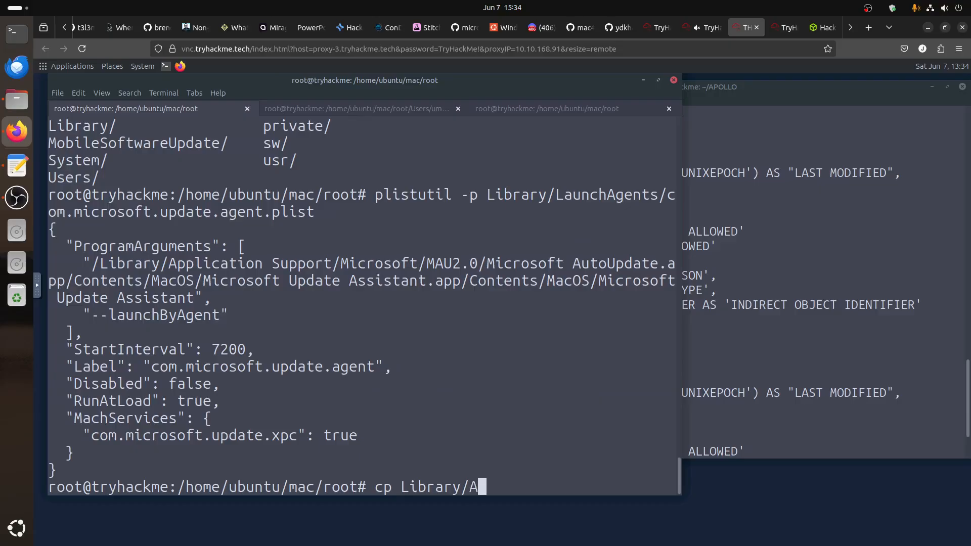
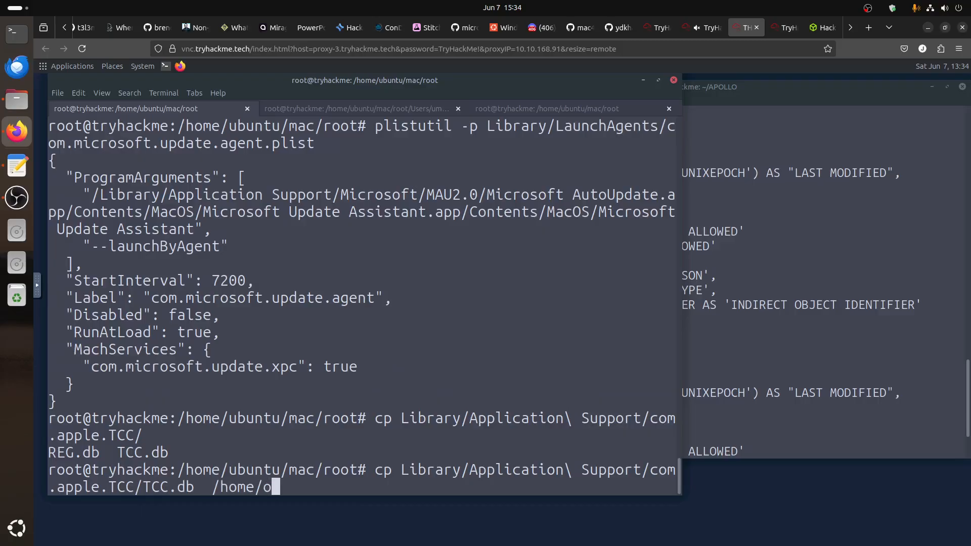
{"action": "key", "text": "BackSpace"}
{"action": "type", "text": "ubuntu/"}
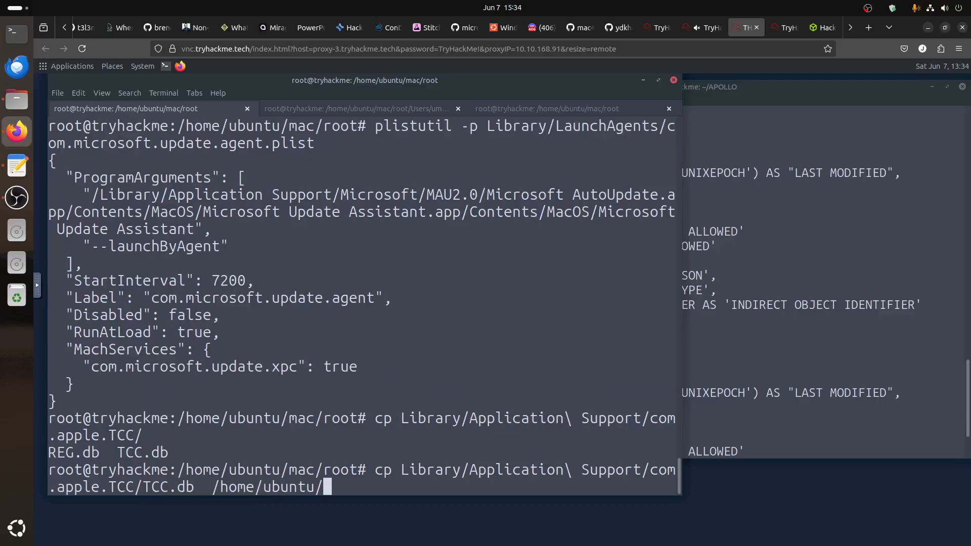
{"action": "type", "text": "sql/permissions/TCC_system.db"}
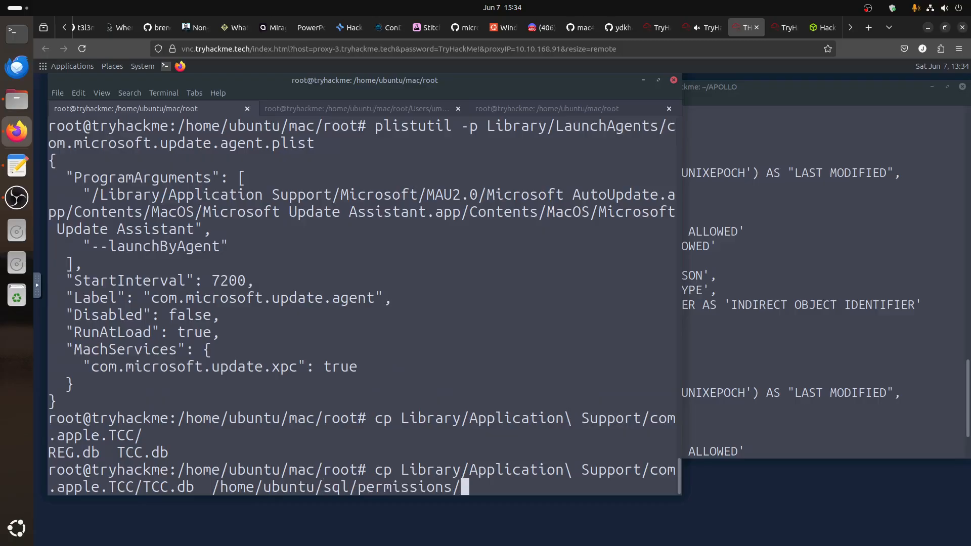
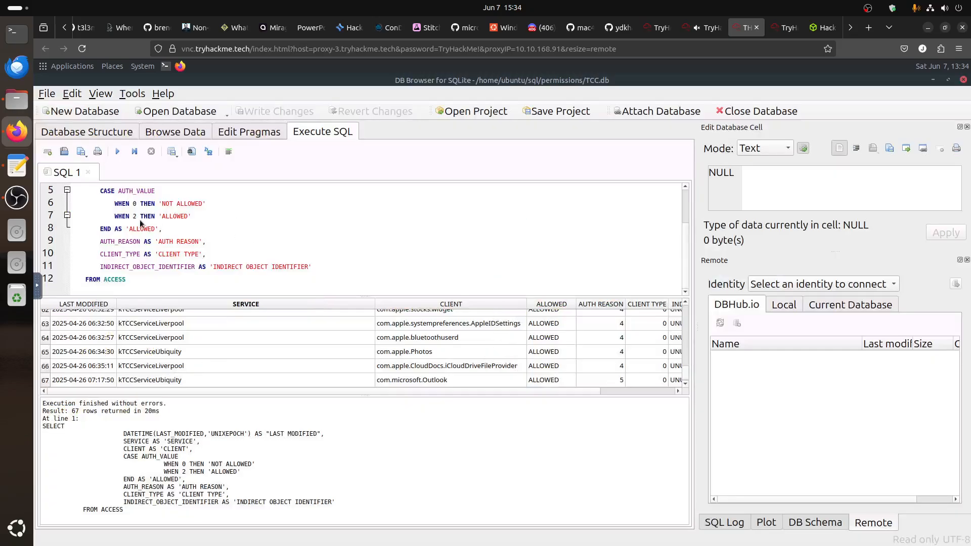
Switch to DB Browser and open TCC_system.db from the sql/permissions folder
{"action": "left_click", "coordinate": [47, 94]}
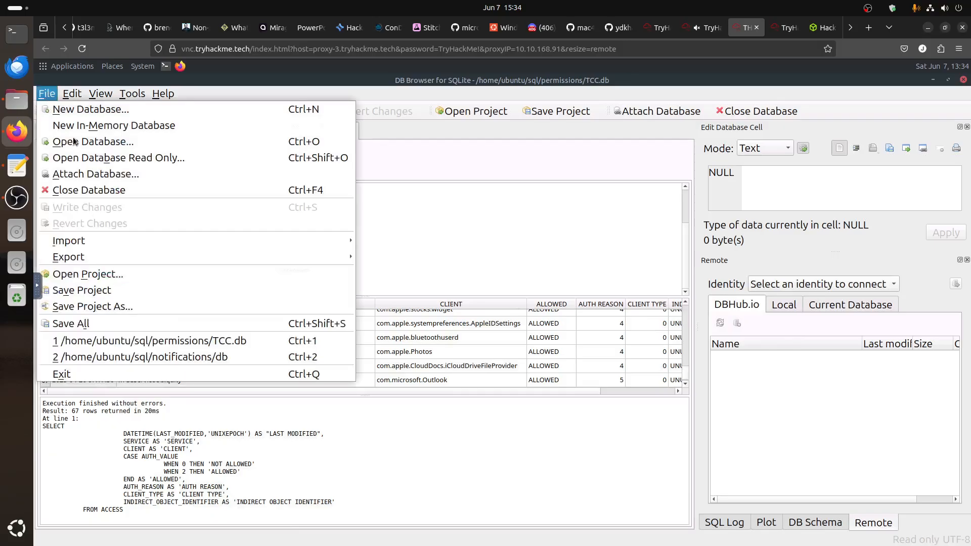
{"action": "left_click", "coordinate": [117, 141]}
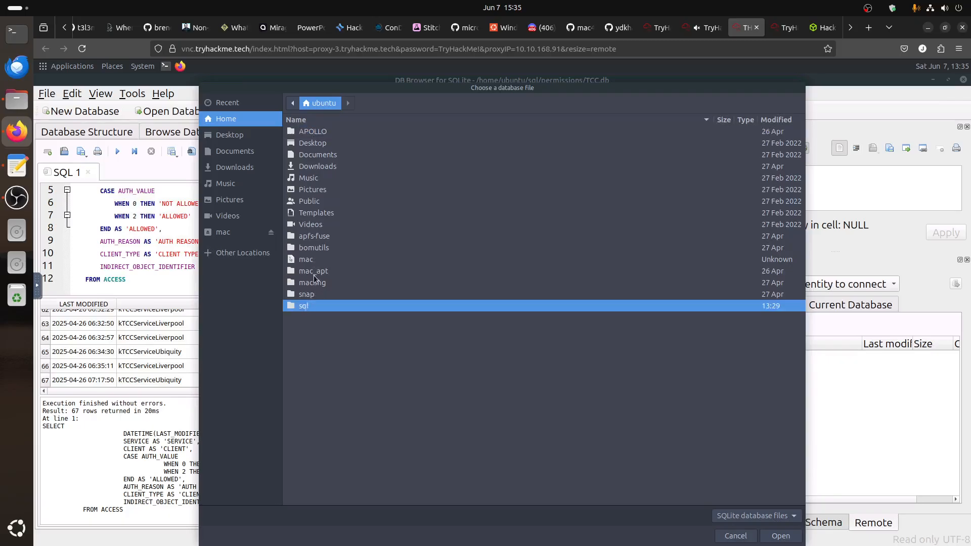
{"action": "double_click", "coordinate": [305, 308]}
{"action": "left_click", "coordinate": [321, 148]}
{"action": "double_click", "coordinate": [321, 144]}
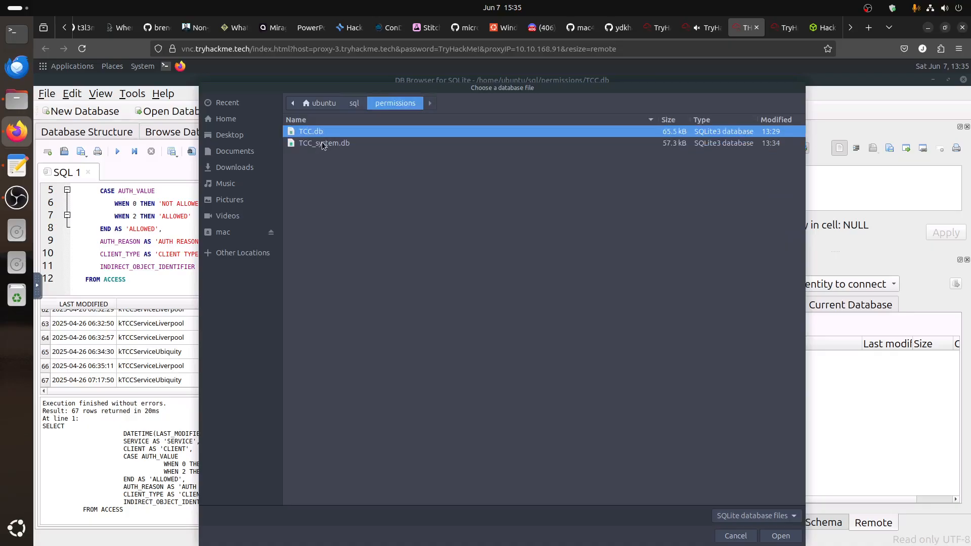
{"action": "left_click", "coordinate": [319, 144]}
{"action": "key", "text": "Return"}
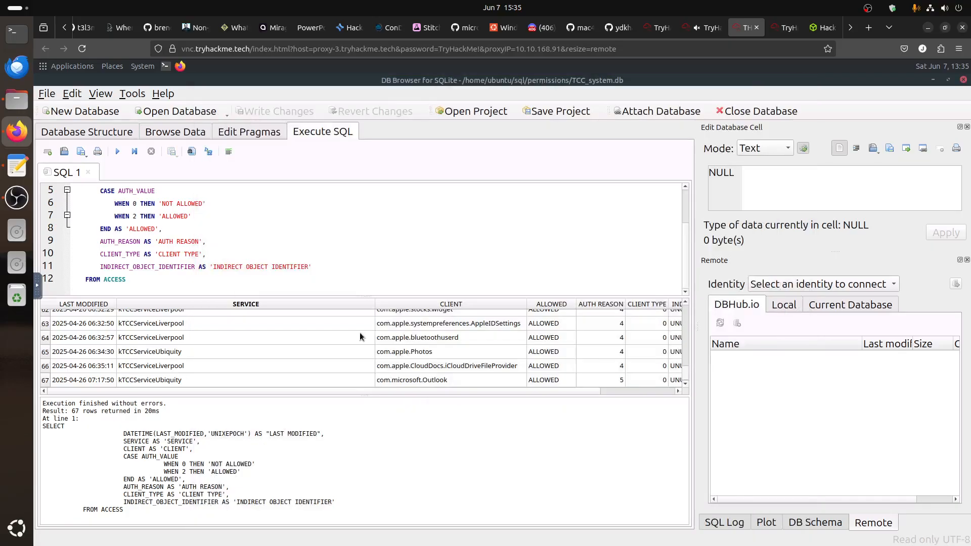
Copy the whole APOLLO TCC query into a new SQL tab and execute it on the system-wide database
{"action": "left_click", "coordinate": [144, 225]}
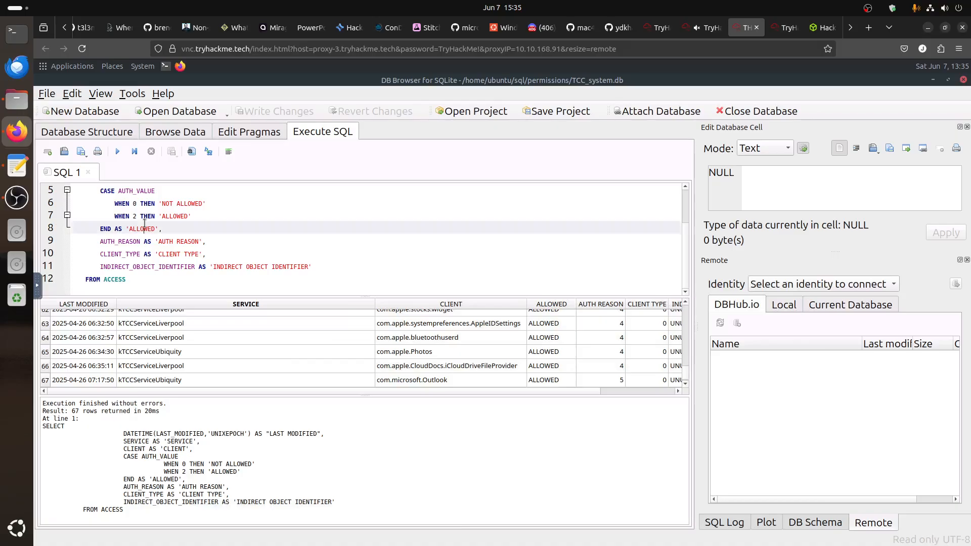
{"action": "key", "text": "ctrl+a"}
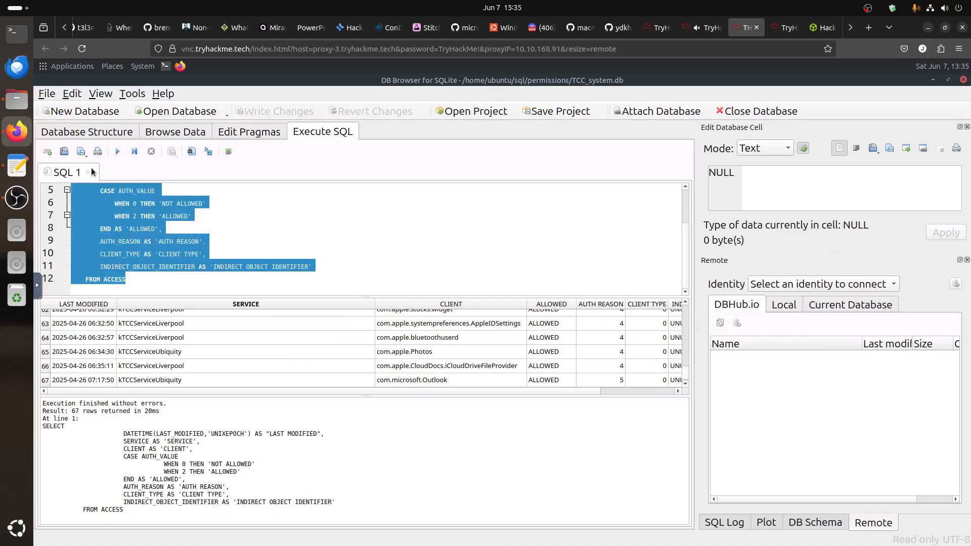
{"action": "left_click", "coordinate": [48, 152]}
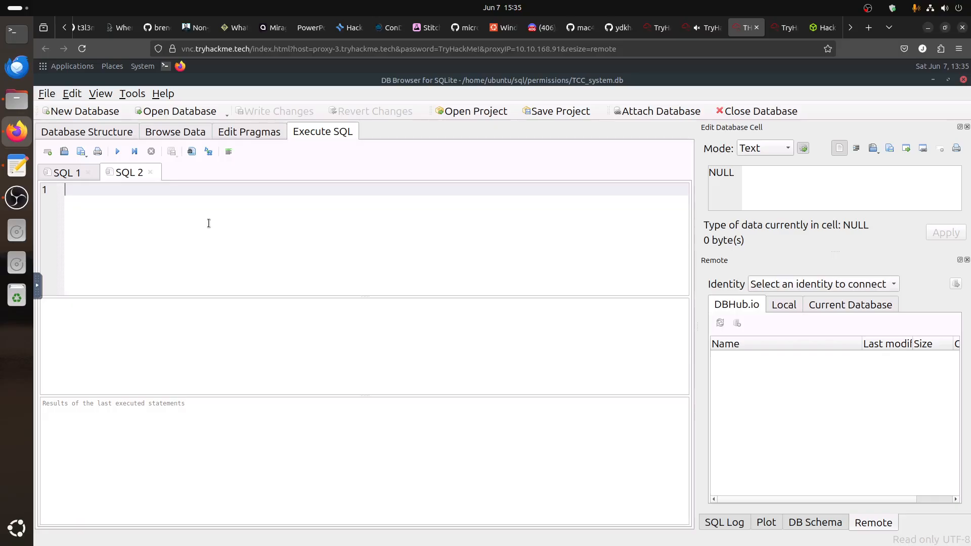
{"action": "key", "text": "ctrl+v"}
{"action": "left_click", "coordinate": [118, 152]}
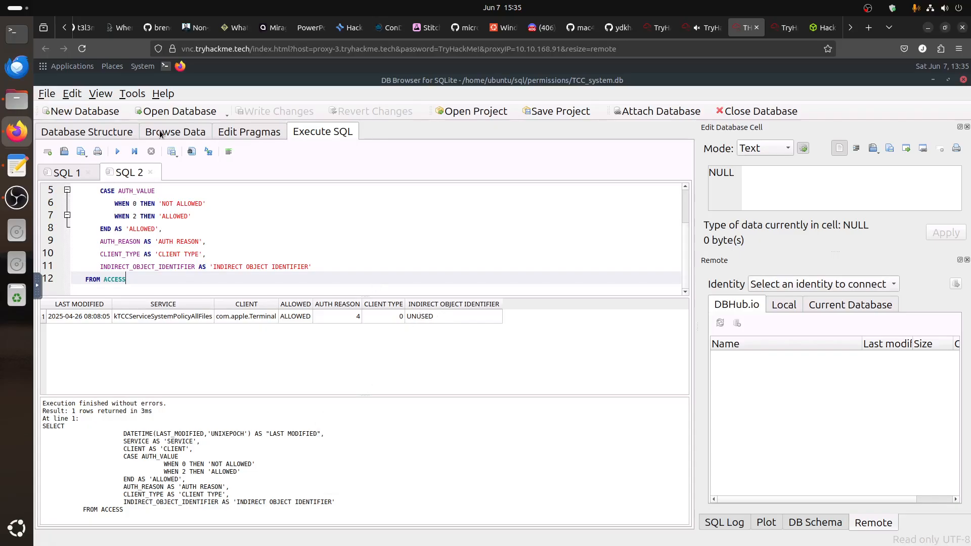
Compare the services in the SQL 1 results with the SQL 2 results, and inspect the SQL 2 row's CLIENT value
{"action": "left_click", "coordinate": [65, 172]}
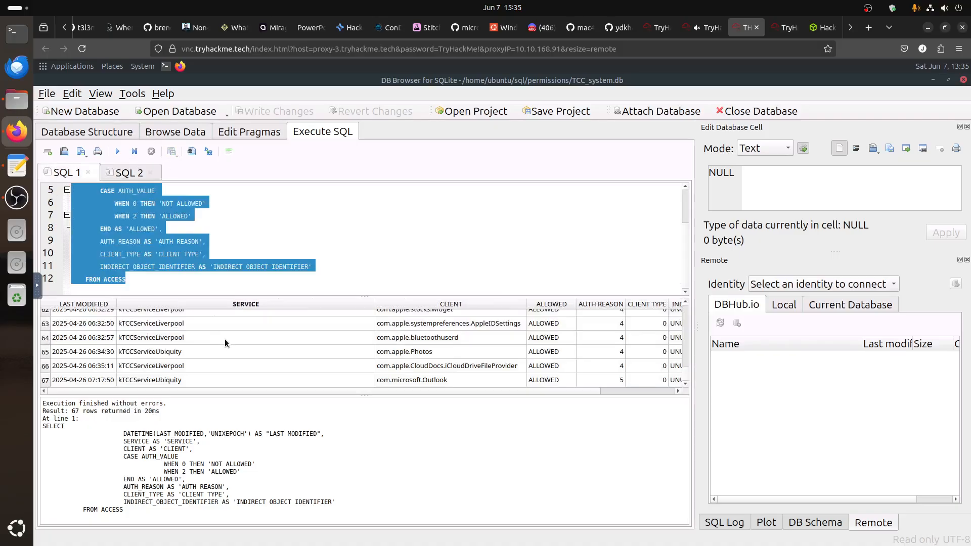
{"action": "left_click", "coordinate": [210, 365]}
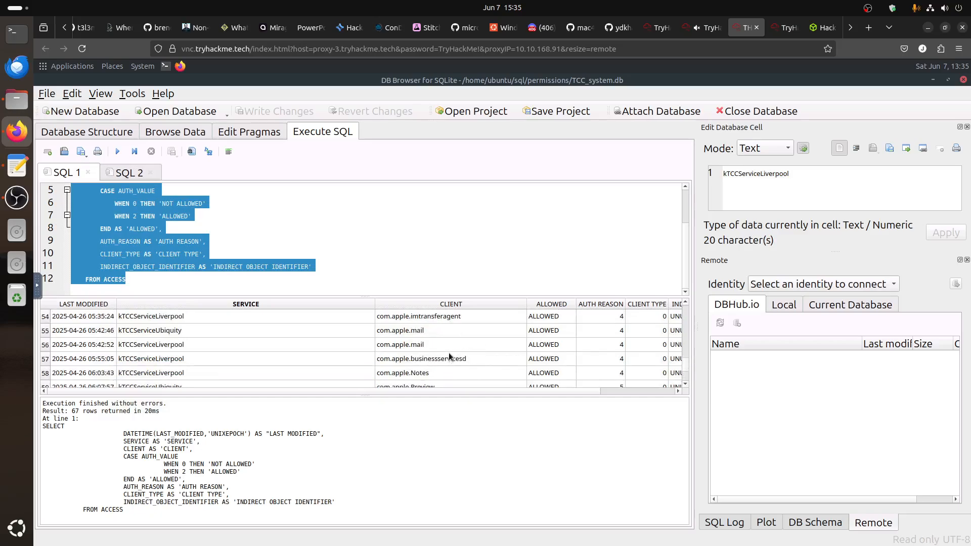
{"action": "scroll", "coordinate": [448, 353], "scroll_direction": "down", "scroll_amount": 3}
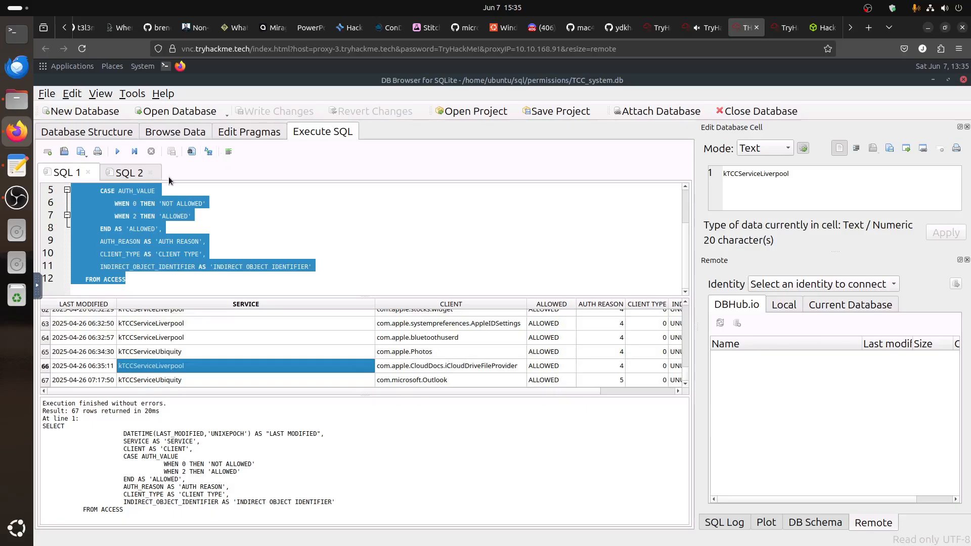
{"action": "left_click", "coordinate": [130, 173]}
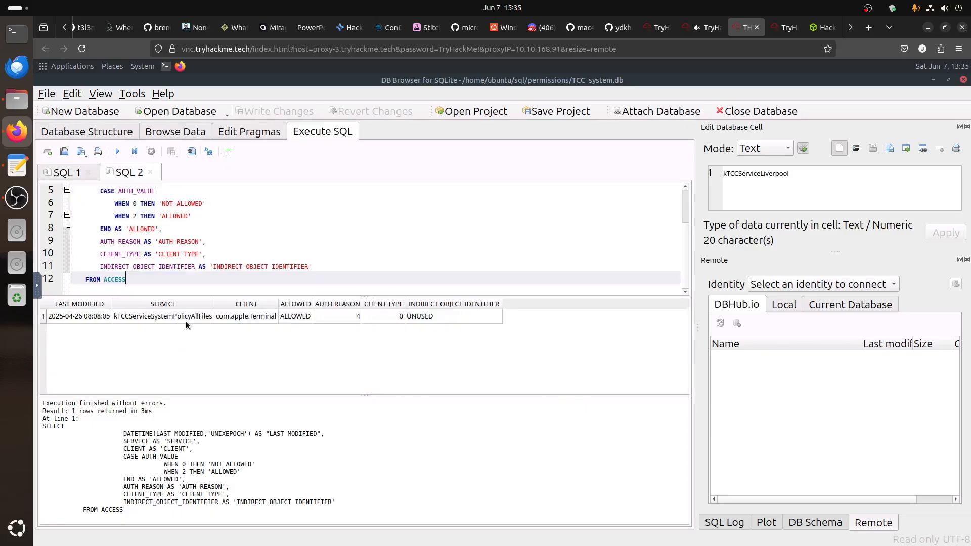
{"action": "left_click", "coordinate": [241, 317]}
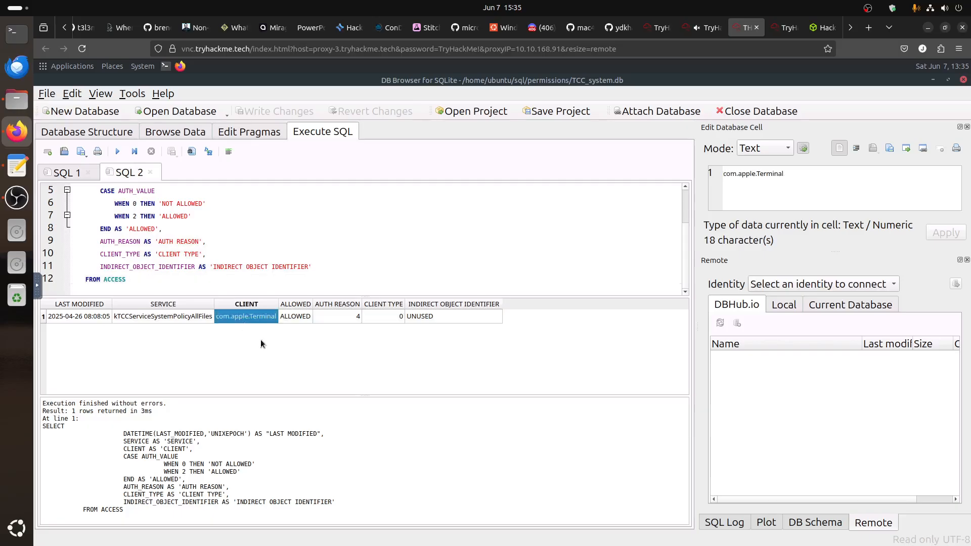
Scan the CLIENT and SERVICE columns of the SQL 1 results for the user TCC database, and return to the SQL 2 results
{"action": "left_click", "coordinate": [67, 173]}
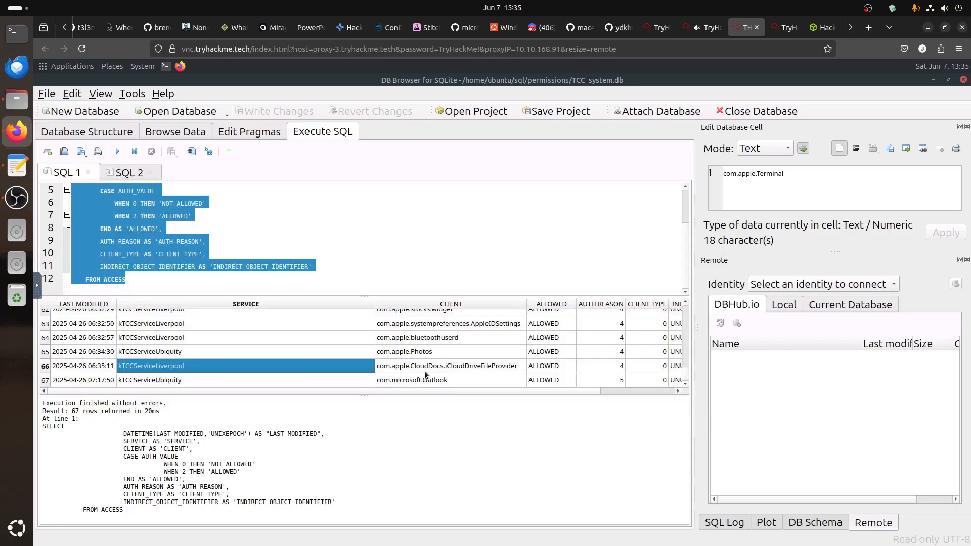
{"action": "left_click", "coordinate": [448, 304]}
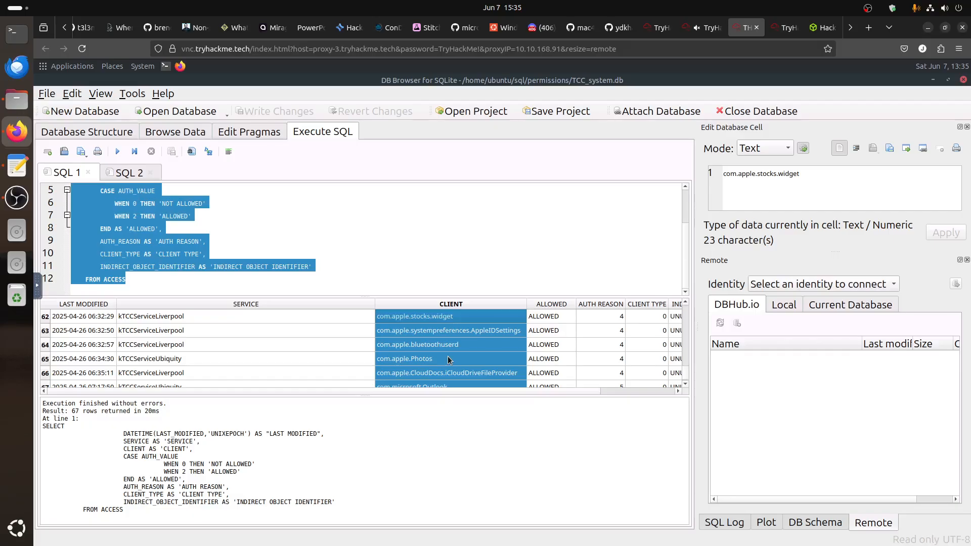
{"action": "scroll", "coordinate": [447, 356], "scroll_direction": "down", "scroll_amount": 1}
{"action": "left_click", "coordinate": [448, 356]}
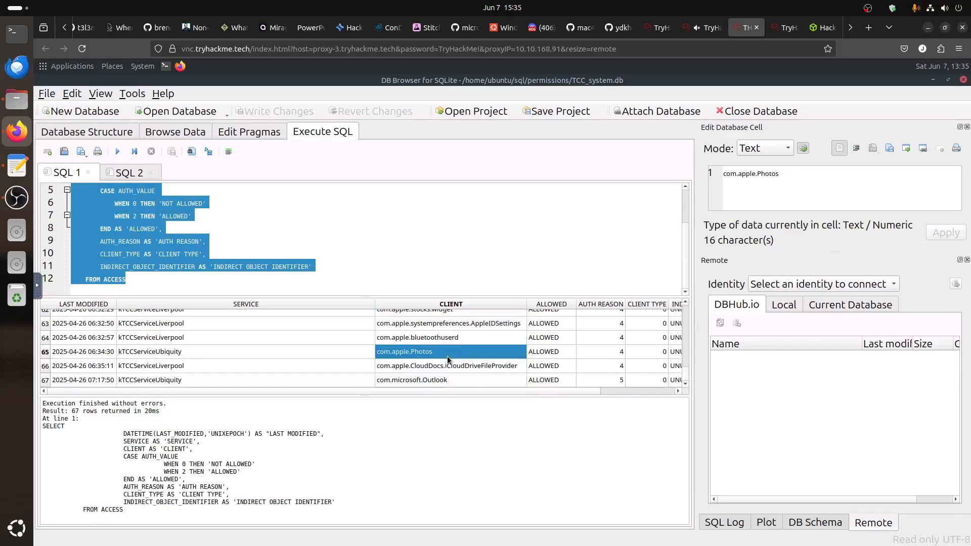
{"action": "scroll", "coordinate": [447, 357], "scroll_direction": "up", "scroll_amount": 5}
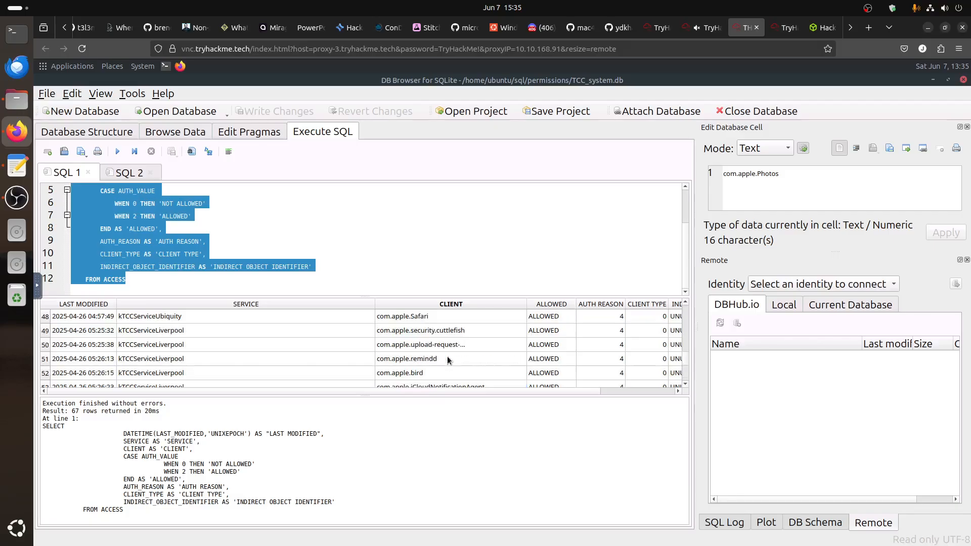
{"action": "scroll", "coordinate": [447, 360], "scroll_direction": "up", "scroll_amount": 5}
{"action": "scroll", "coordinate": [447, 359], "scroll_direction": "up", "scroll_amount": 5}
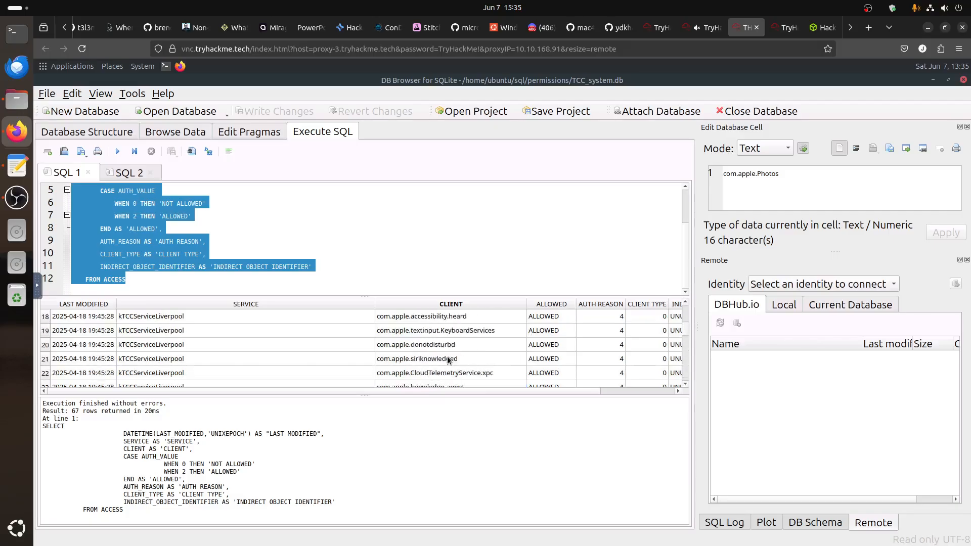
{"action": "scroll", "coordinate": [447, 360], "scroll_direction": "down", "scroll_amount": 2}
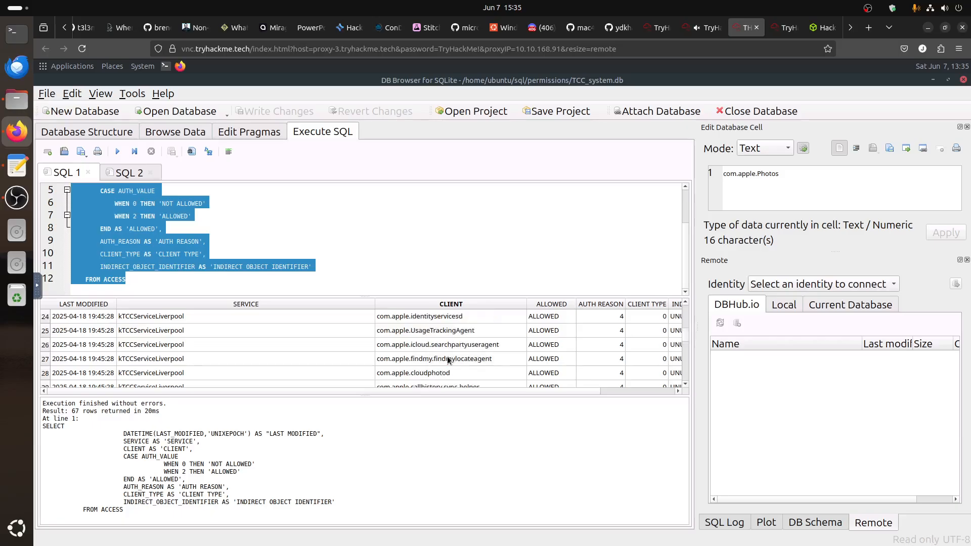
{"action": "scroll", "coordinate": [447, 360], "scroll_direction": "up", "scroll_amount": 4}
{"action": "scroll", "coordinate": [448, 360], "scroll_direction": "up", "scroll_amount": 3}
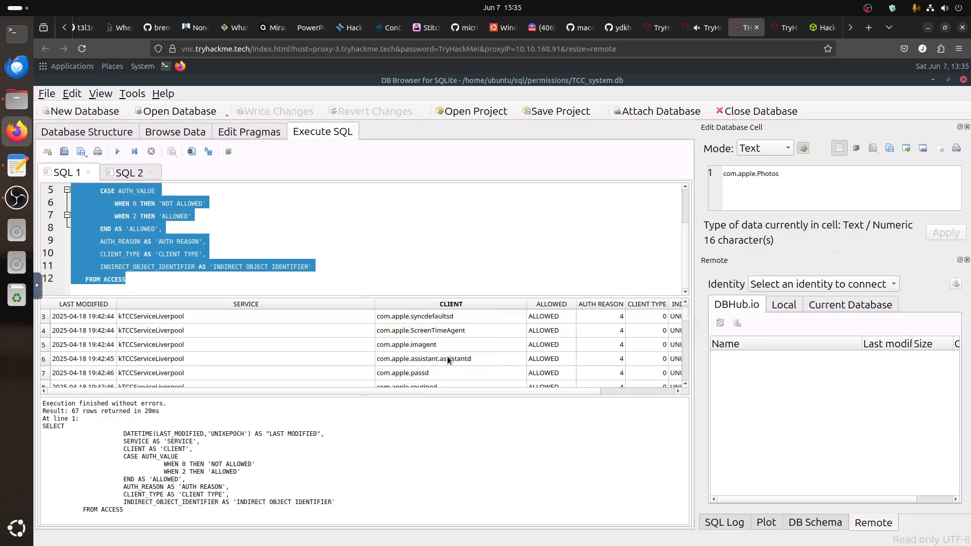
{"action": "scroll", "coordinate": [448, 360], "scroll_direction": "up", "scroll_amount": 1}
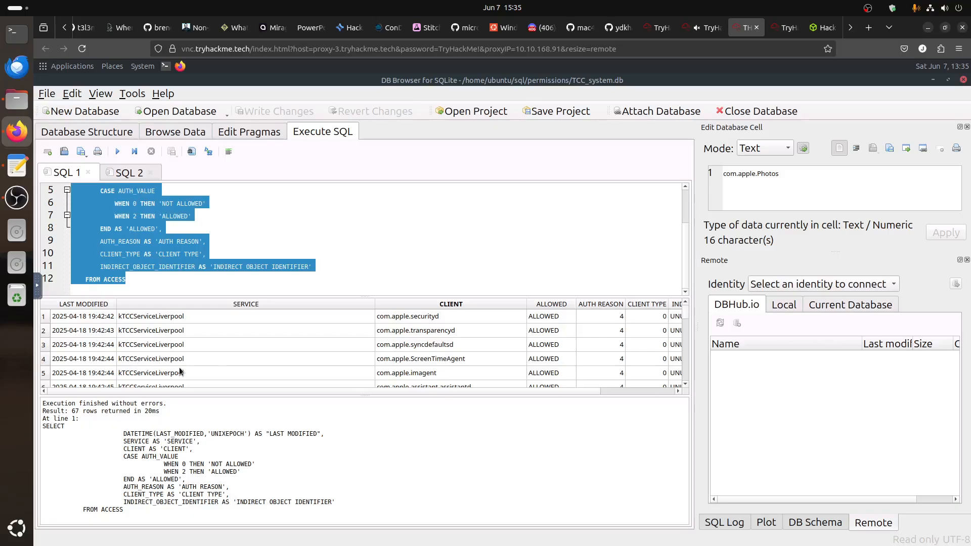
{"action": "scroll", "coordinate": [186, 366], "scroll_direction": "down", "scroll_amount": 13}
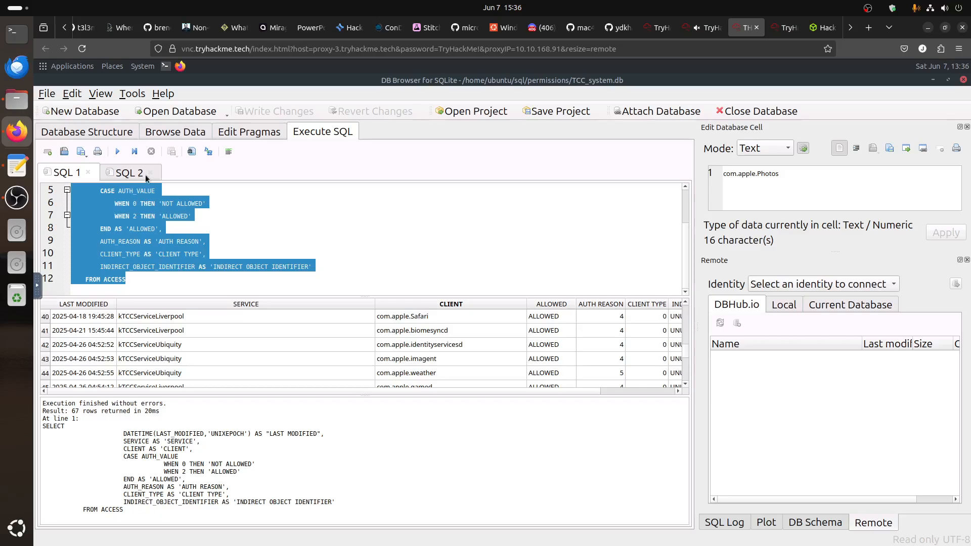
{"action": "key", "text": "ctrl+Tab"}
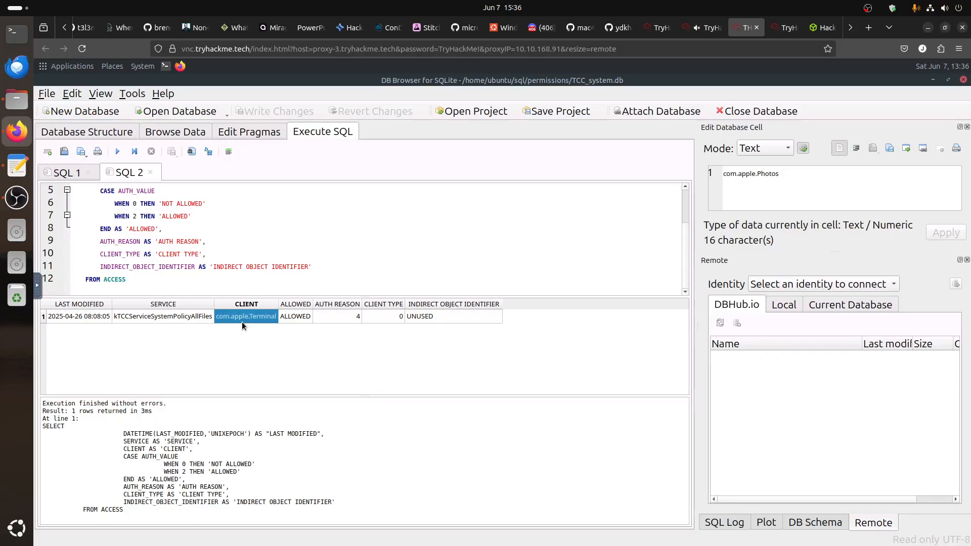
Check the SQL 2 row's SERVICE value against the TryHackMe room's system-wide TCC.db path and its explanation of kTCCServiceSystemPolicyAllFiles
{"action": "left_click", "coordinate": [707, 30]}
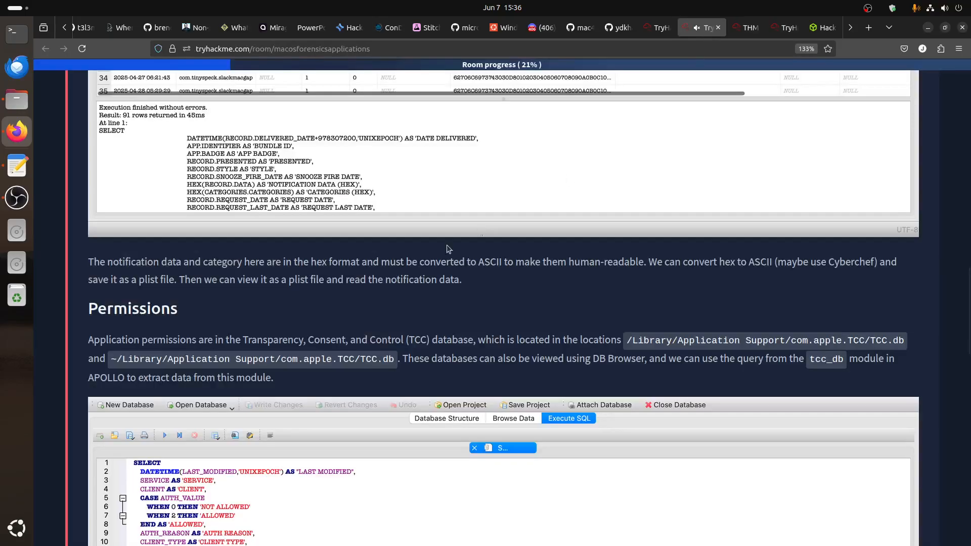
{"action": "left_click_drag", "start_coordinate": [621, 340], "coordinate": [924, 350]}
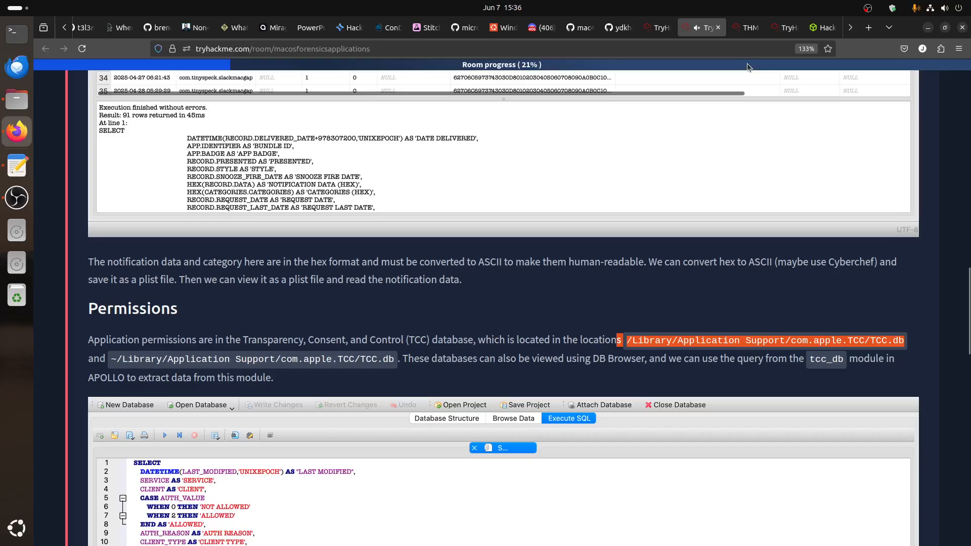
{"action": "left_click", "coordinate": [745, 31]}
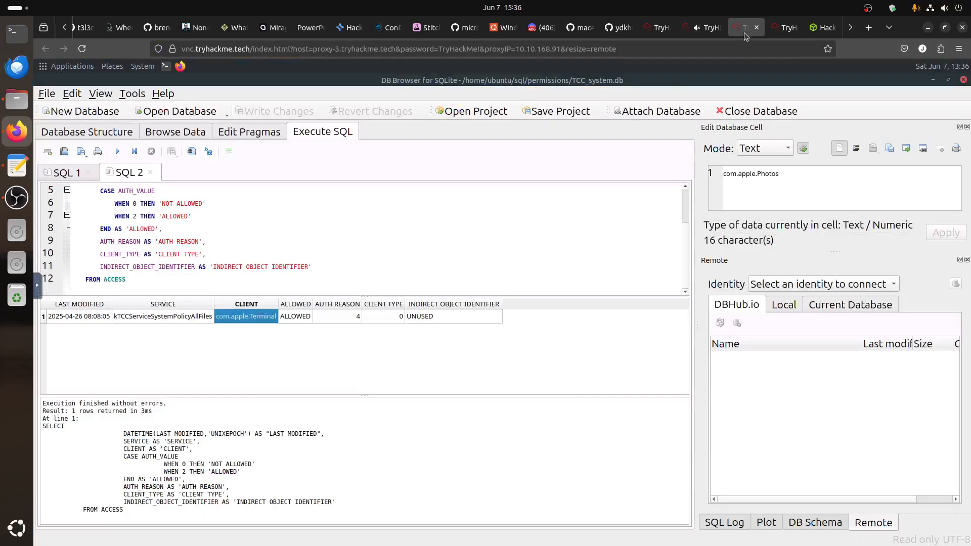
{"action": "left_click", "coordinate": [159, 322]}
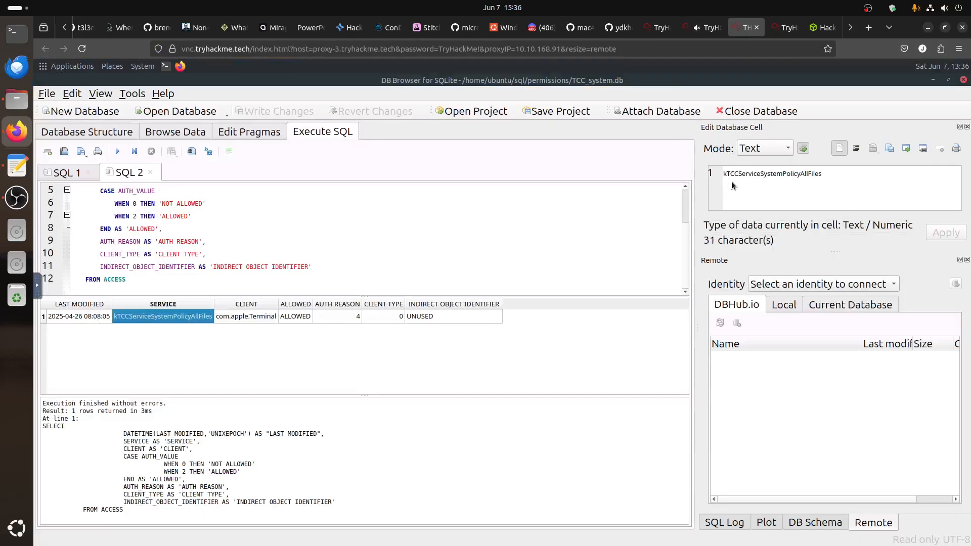
{"action": "left_click", "coordinate": [711, 35]}
{"action": "scroll", "coordinate": [684, 365], "scroll_direction": "down", "scroll_amount": 7}
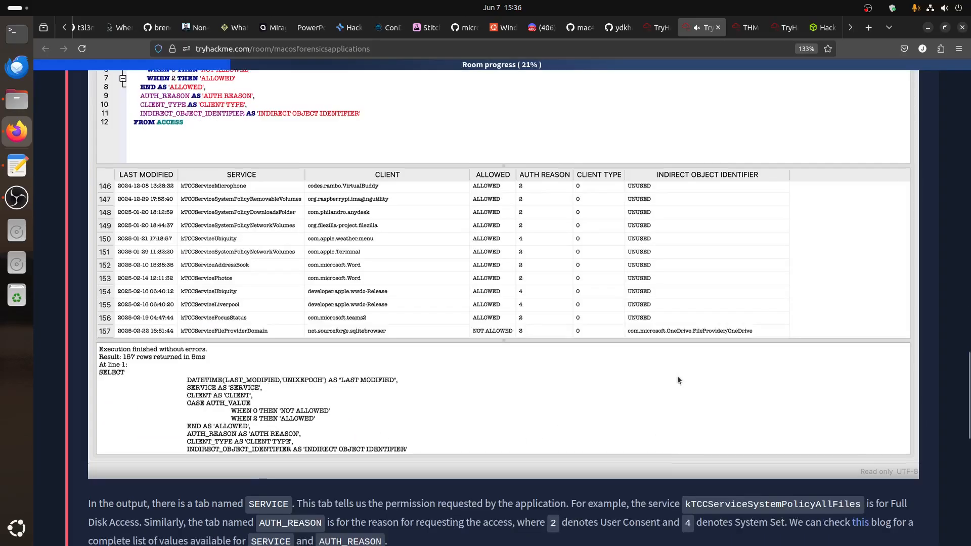
Review the room's explanation of kTCCServiceSystemPolicyAllFiles and the Task 4 question about Full Disk Access permissions
{"action": "scroll", "coordinate": [678, 377], "scroll_direction": "down", "scroll_amount": 8}
{"action": "scroll", "coordinate": [677, 376], "scroll_direction": "up", "scroll_amount": 2}
{"action": "left_click_drag", "start_coordinate": [685, 232], "coordinate": [851, 232]}
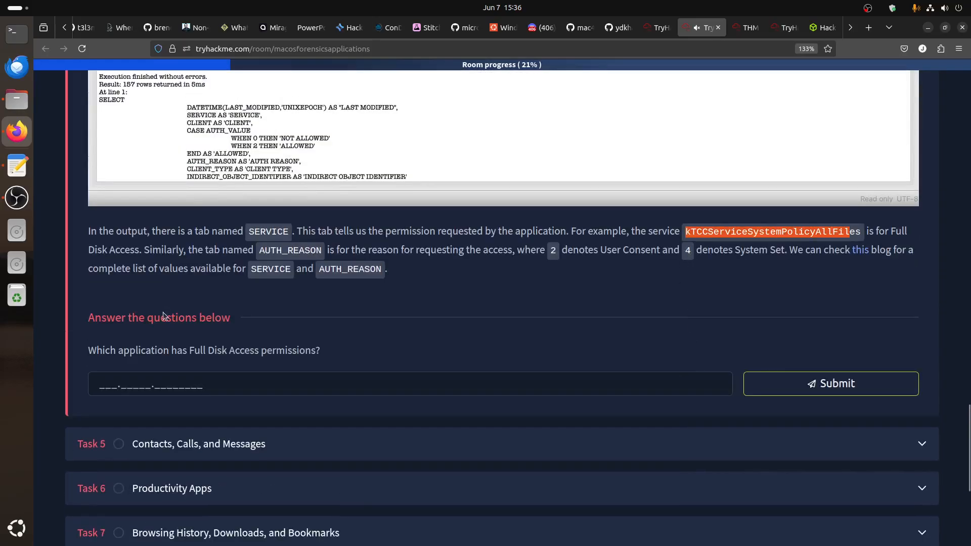
{"action": "left_click_drag", "start_coordinate": [142, 250], "coordinate": [115, 250]}
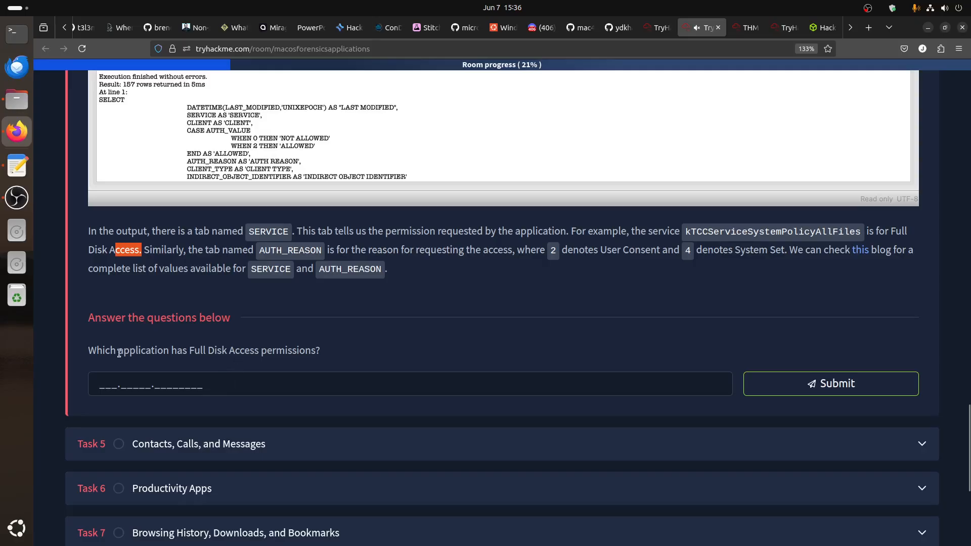
{"action": "left_click_drag", "start_coordinate": [141, 350], "coordinate": [155, 351]}
Copy the CLIENT value com.apple.Terminal from the SQL 2 results and submit it as the Task 4 answer
{"action": "left_click", "coordinate": [747, 28]}
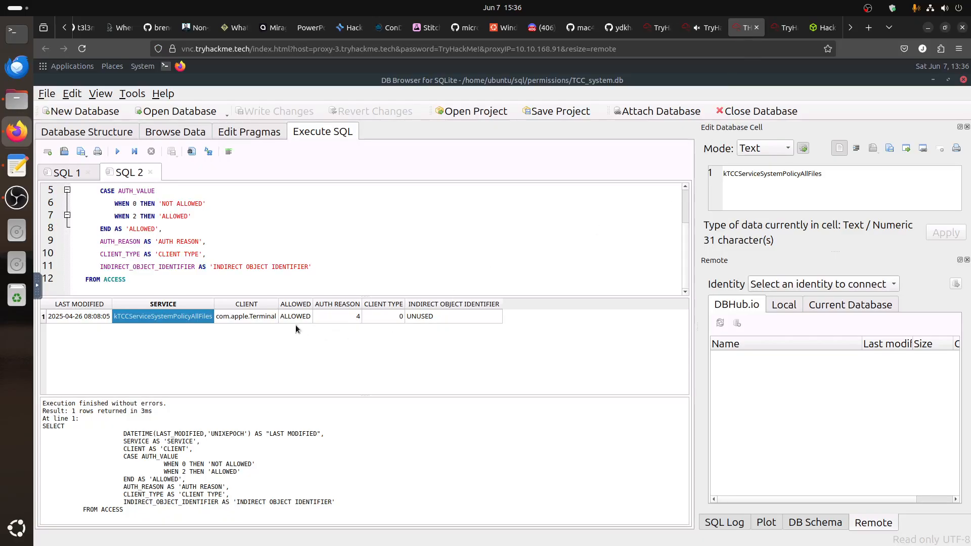
{"action": "left_click", "coordinate": [248, 317]}
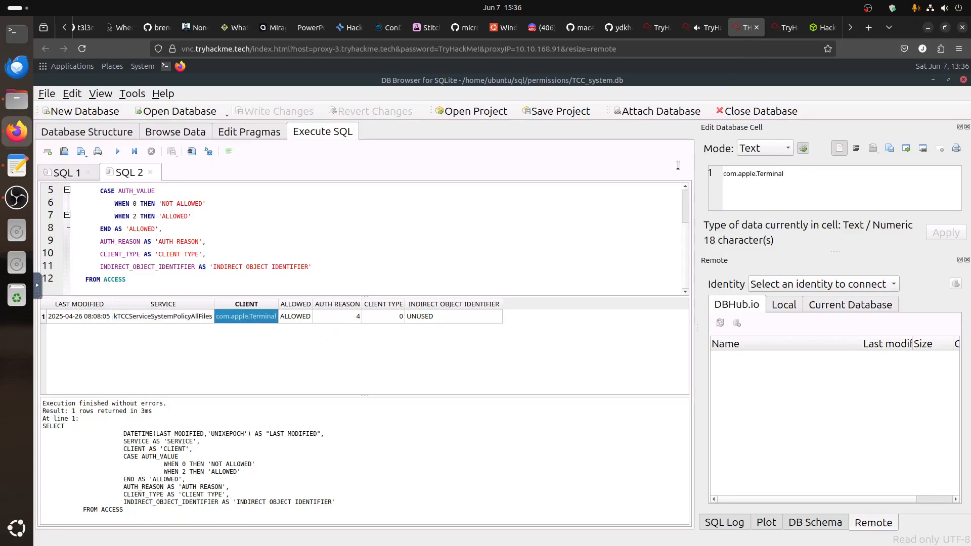
{"action": "triple_click", "coordinate": [755, 175]}
{"action": "right_click", "coordinate": [755, 175]}
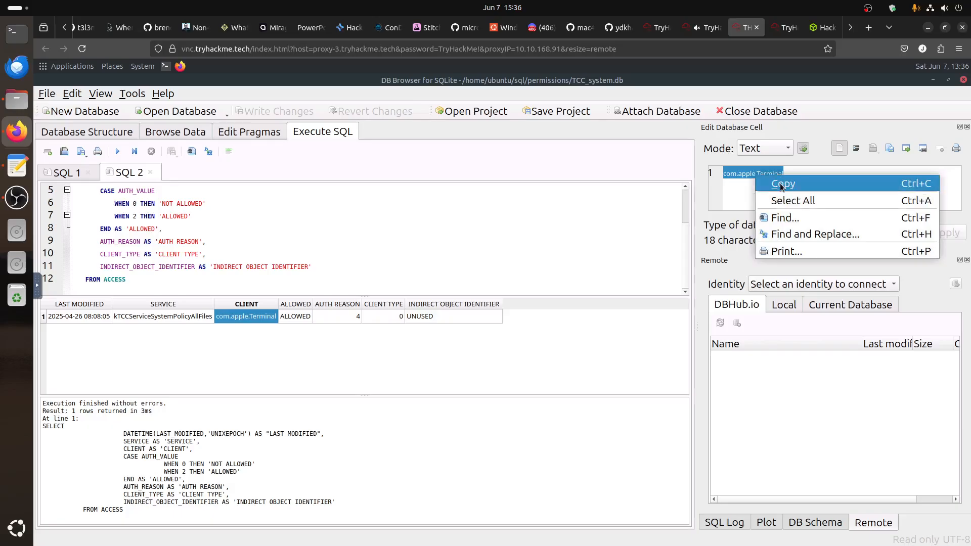
{"action": "left_click", "coordinate": [783, 184]}
{"action": "left_click", "coordinate": [702, 28]}
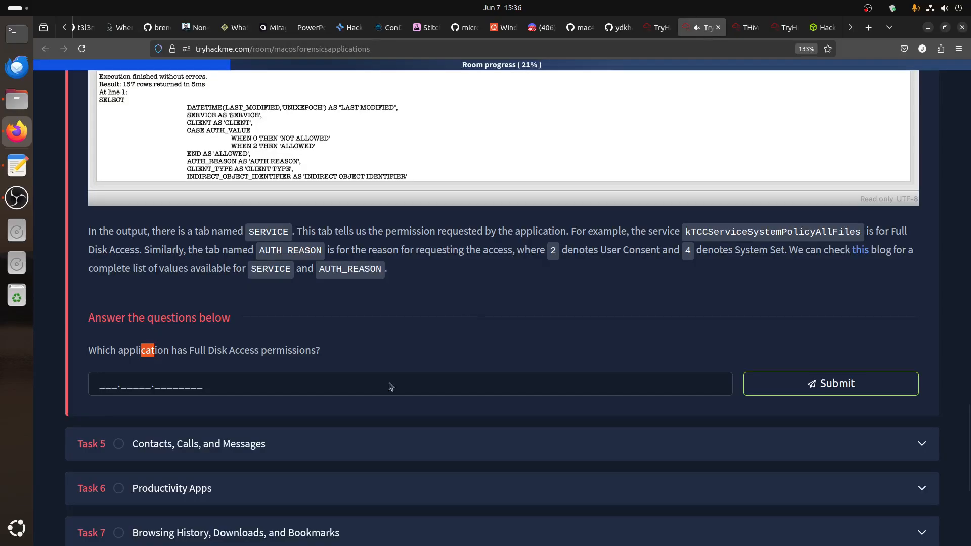
{"action": "left_click", "coordinate": [306, 387]}
{"action": "key", "text": "ctrl+v"}
{"action": "left_click", "coordinate": [800, 388]}
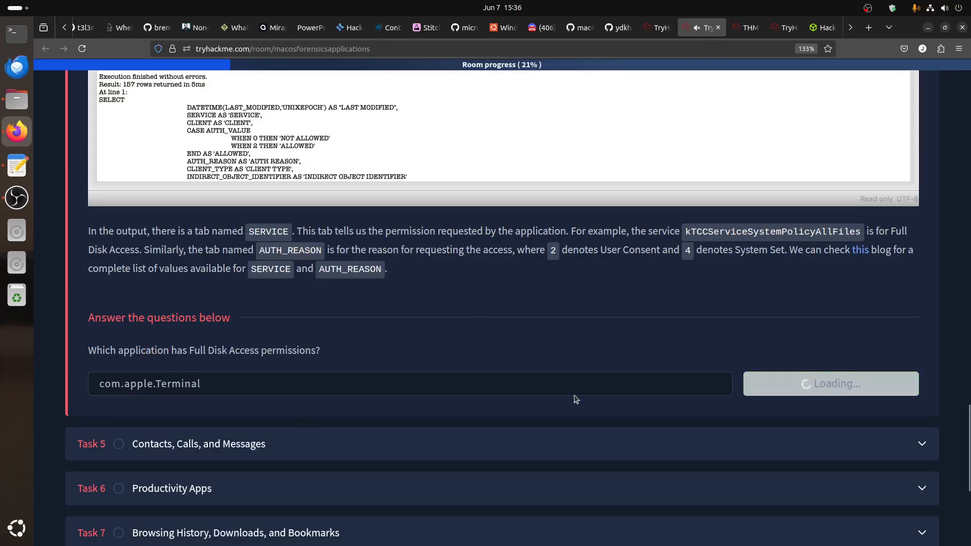
Expand Task 5, Contacts, Calls, and Messages, and bring up the terminal session in the macOS user's home folder
{"action": "left_click", "coordinate": [257, 451]}
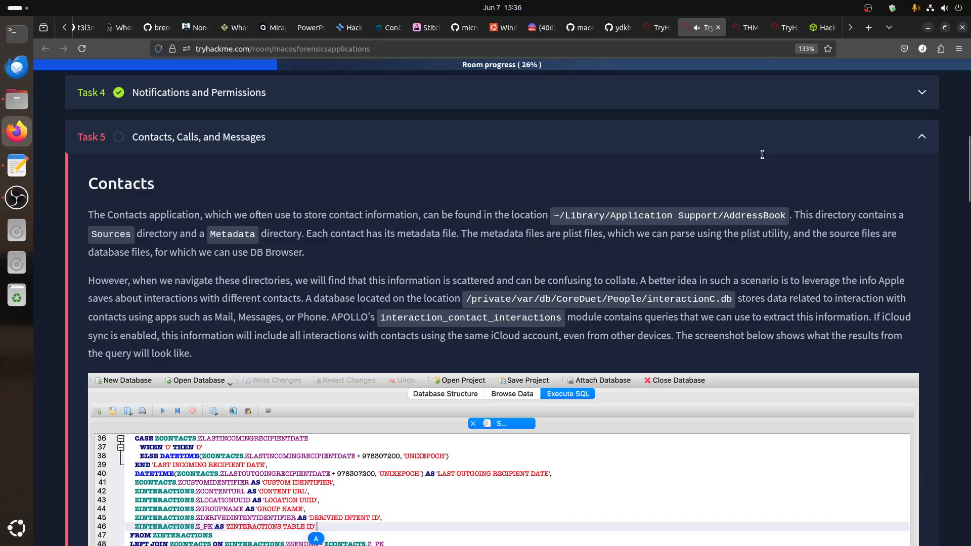
{"action": "left_click", "coordinate": [746, 28]}
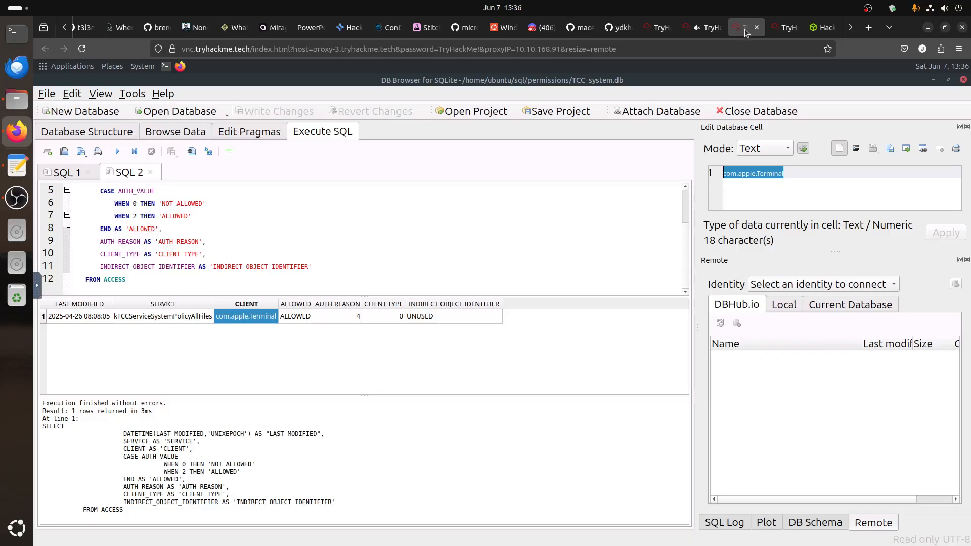
{"action": "left_click", "coordinate": [934, 81]}
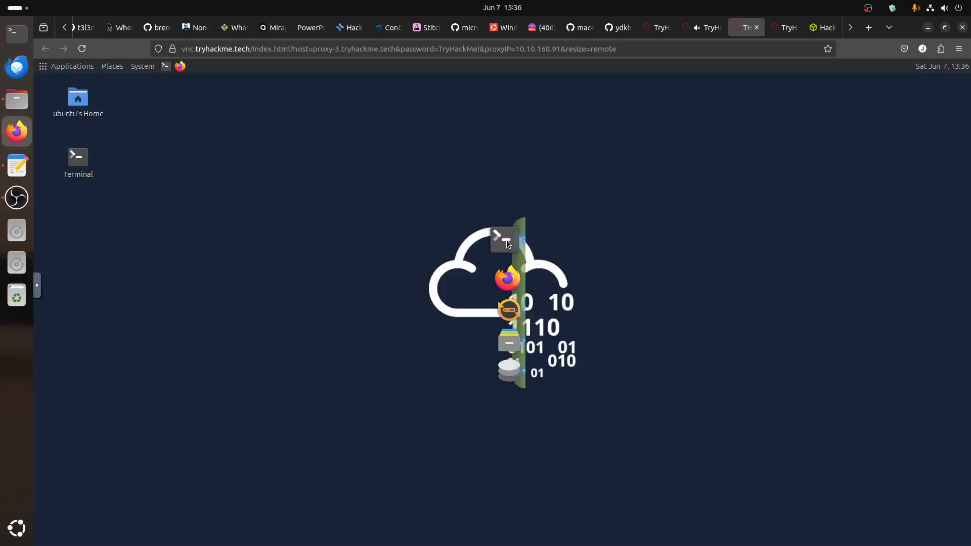
{"action": "left_click", "coordinate": [506, 239]}
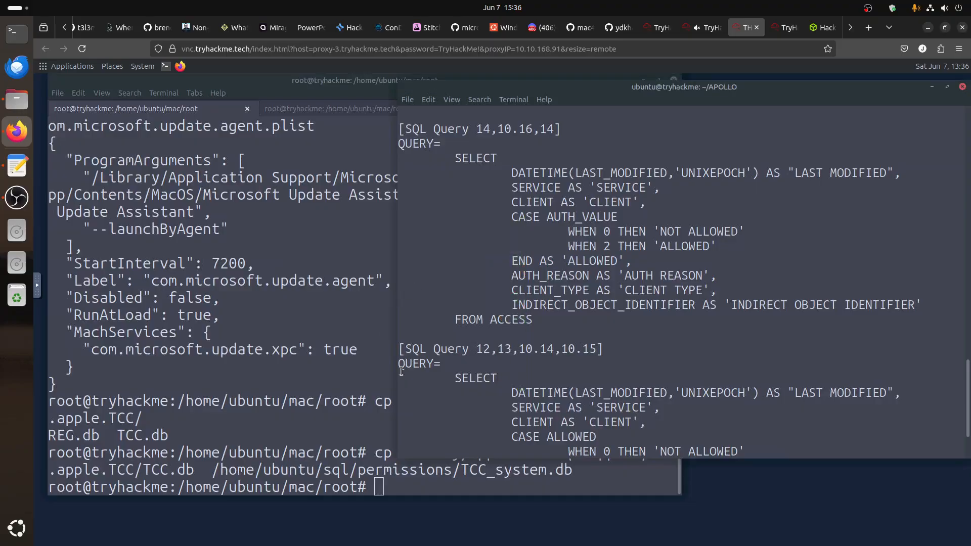
{"action": "left_click", "coordinate": [463, 480]}
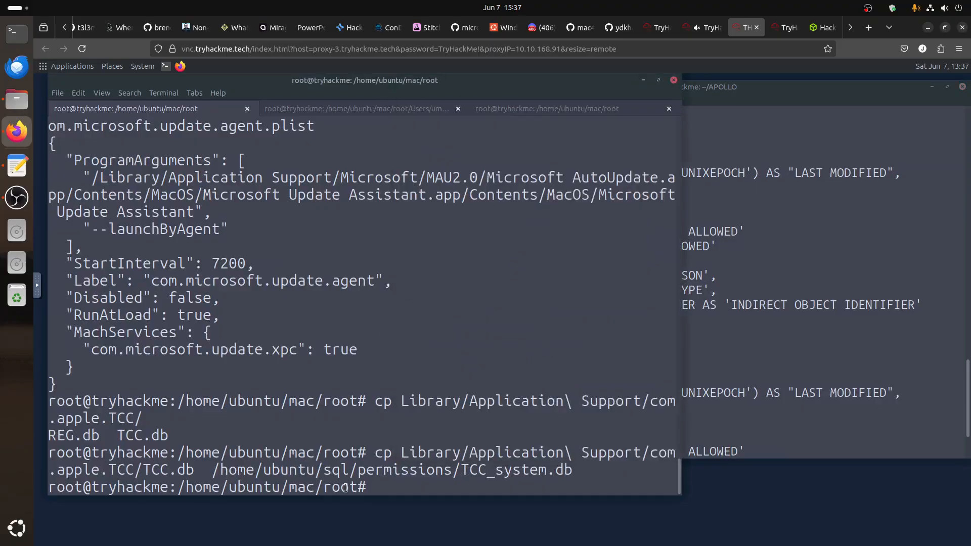
{"action": "left_click", "coordinate": [334, 115]}
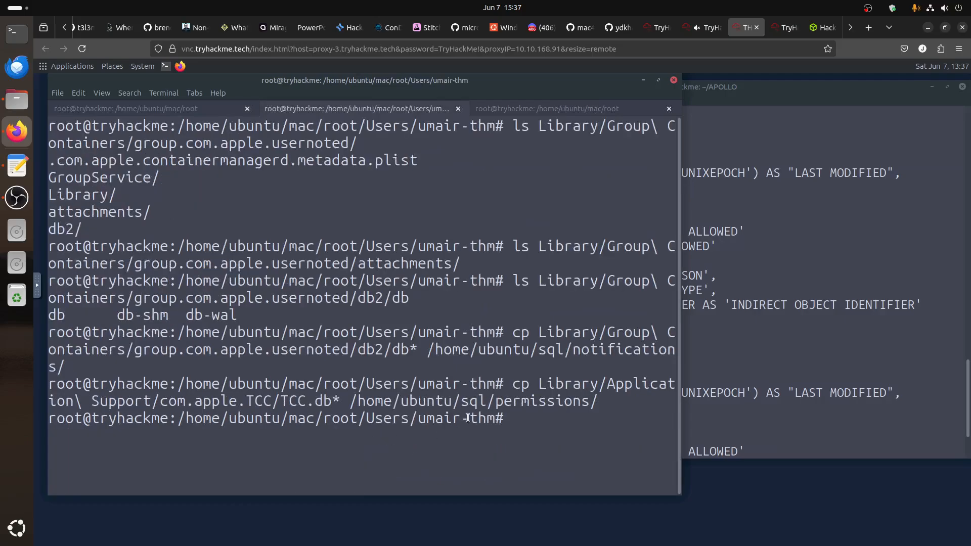
{"action": "left_click_drag", "start_coordinate": [469, 418], "coordinate": [401, 418]}
Check the Contacts location in Task 5 and list the user's Library/Application Support/AddressBook directory with ls
{"action": "left_click", "coordinate": [704, 28]}
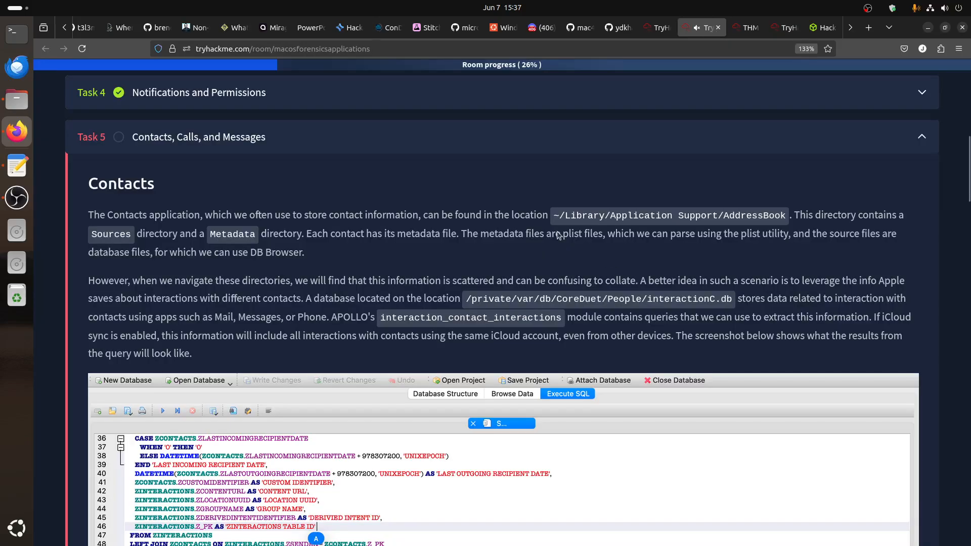
{"action": "left_click_drag", "start_coordinate": [605, 215], "coordinate": [537, 214]}
{"action": "left_click", "coordinate": [601, 228]}
{"action": "left_click", "coordinate": [748, 31]}
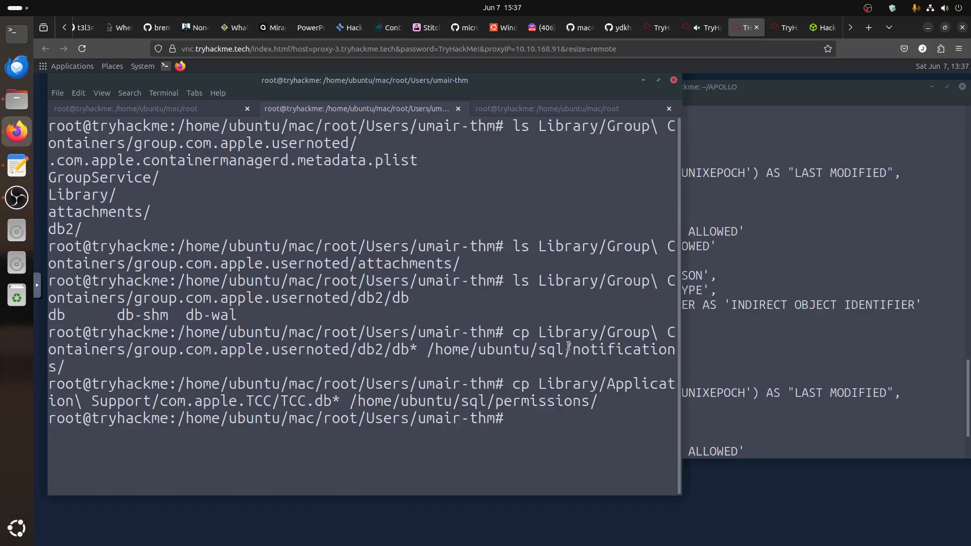
{"action": "type", "text": "ls LI"}
{"action": "key", "text": "BackSpace"}
{"action": "type", "text": "i"}
{"action": "key", "text": "Tab"}
{"action": "type", "text": "Appl"}
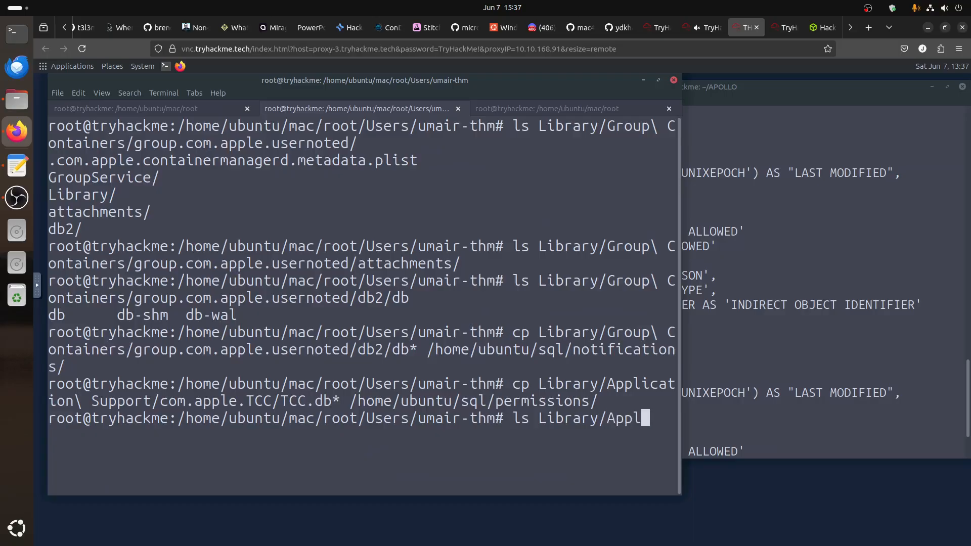
{"action": "key", "text": "Tab"}
{"action": "type", "text": "u"}
{"action": "key", "text": "Tab"}
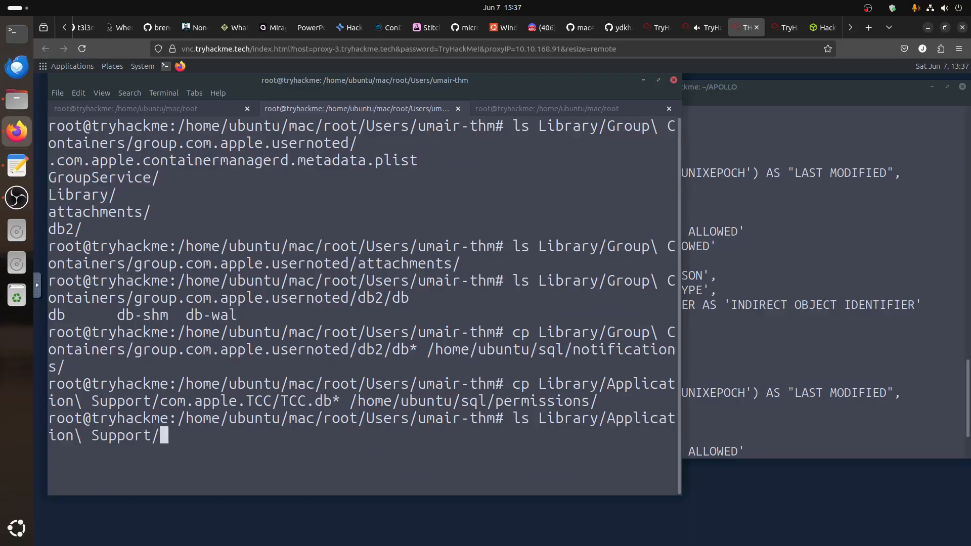
{"action": "type", "text": "Ad"}
{"action": "key", "text": "Tab"}
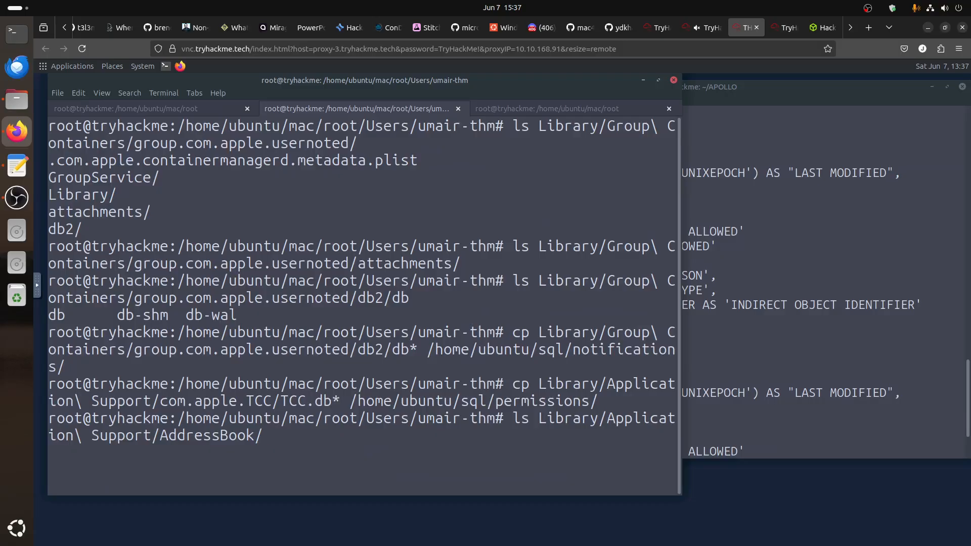
{"action": "key", "text": "Return"}
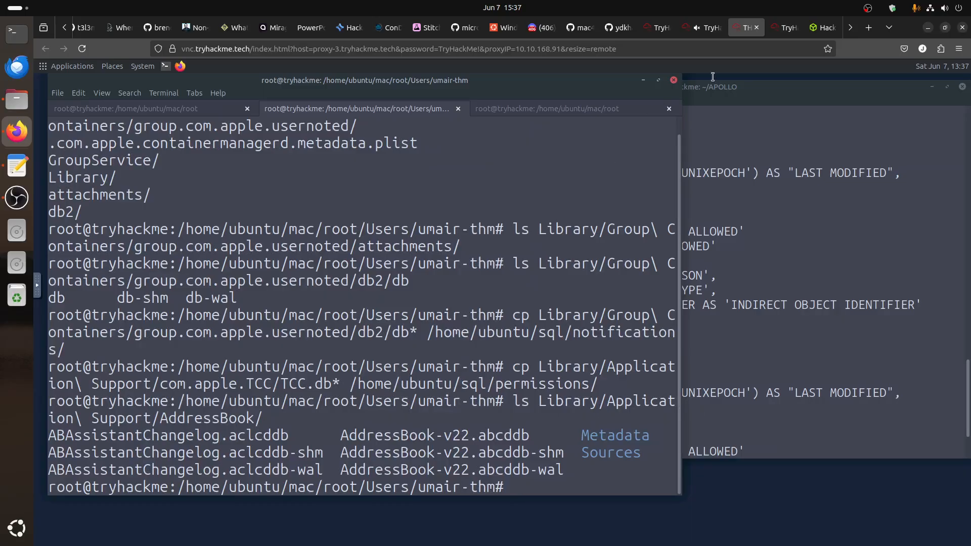
Highlight the path /private/var/db/CoreDuet/People/interactionC.db in Task 5 and return to the terminal session in mac/root
{"action": "left_click", "coordinate": [710, 31]}
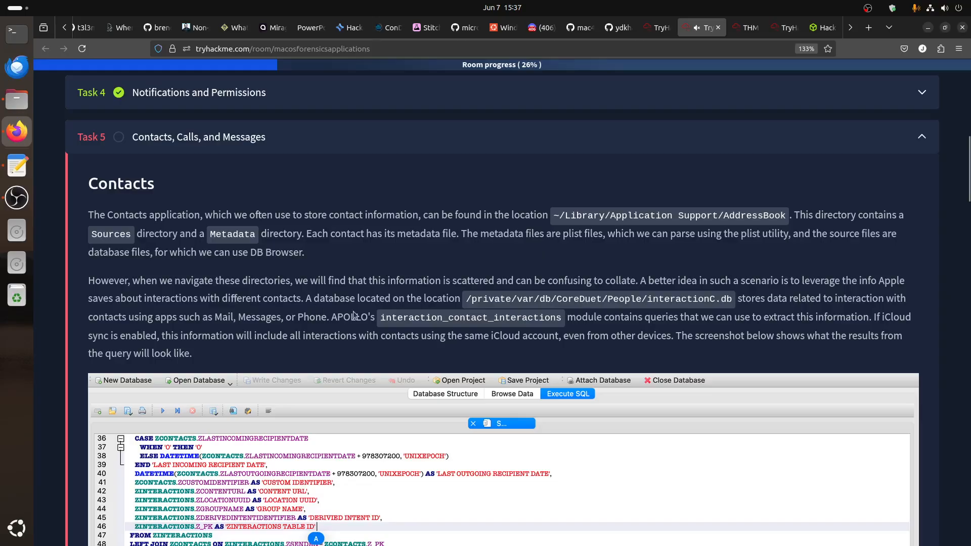
{"action": "left_click_drag", "start_coordinate": [461, 298], "coordinate": [730, 296]}
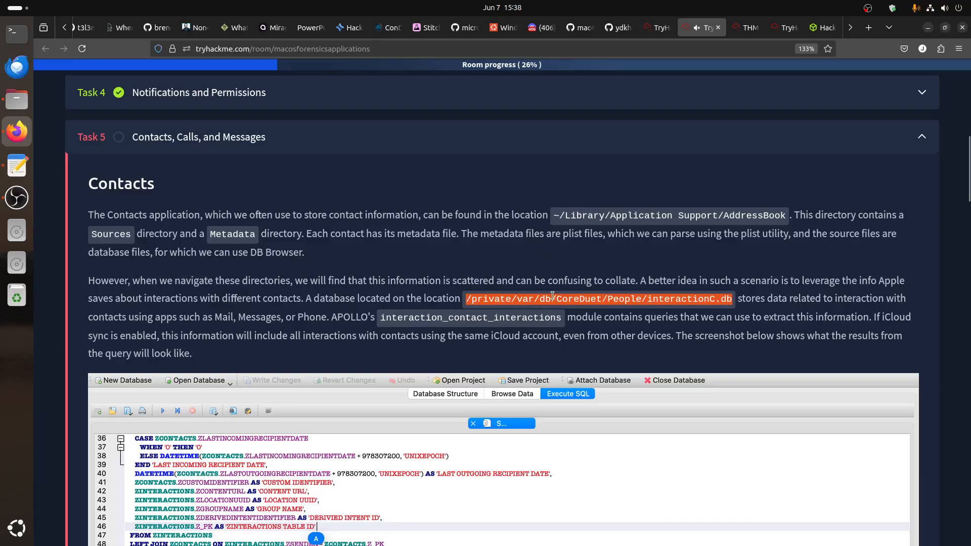
{"action": "left_click", "coordinate": [745, 28]}
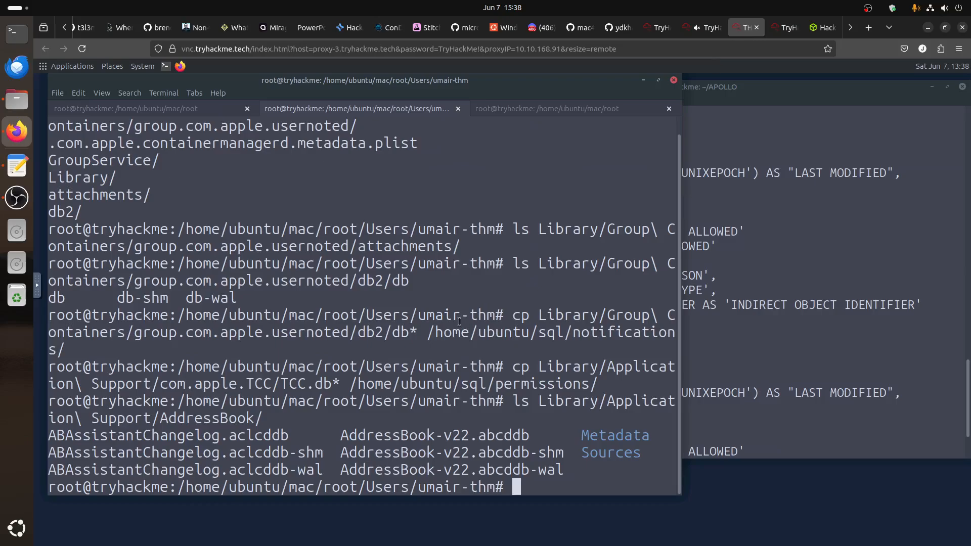
{"action": "left_click", "coordinate": [173, 113]}
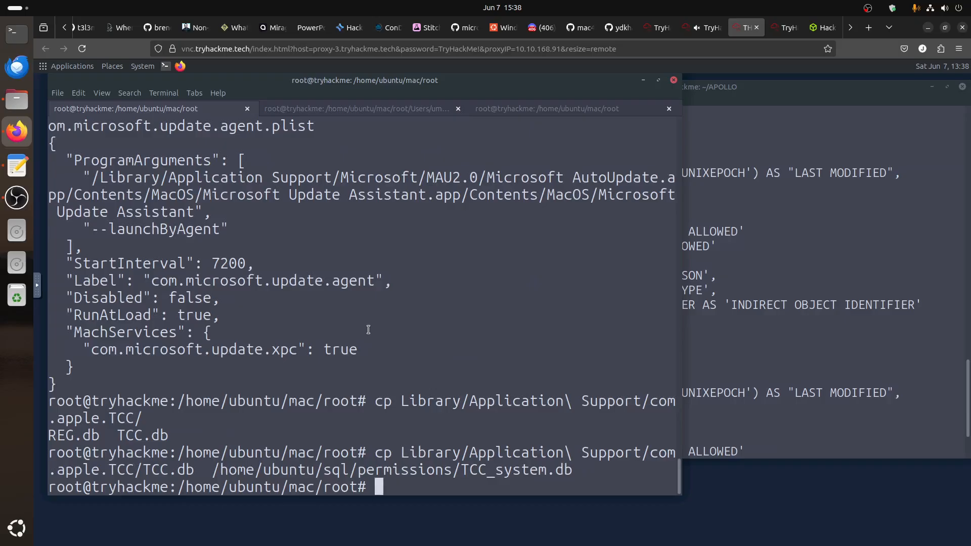
Minimize the terminal windows and create a folder named contacts inside the sql folder
{"action": "left_click", "coordinate": [644, 81]}
{"action": "left_click", "coordinate": [932, 87]}
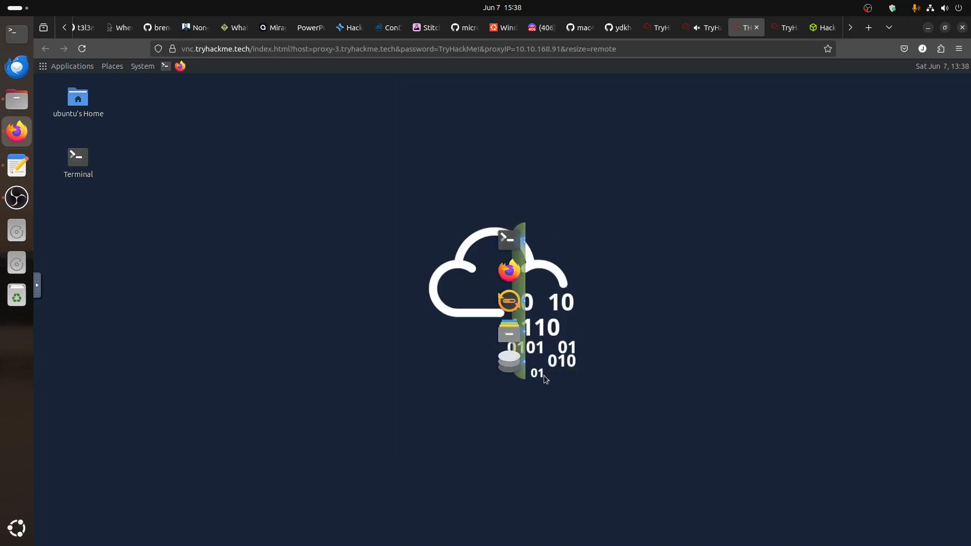
{"action": "left_click", "coordinate": [511, 335]}
{"action": "right_click", "coordinate": [360, 247]}
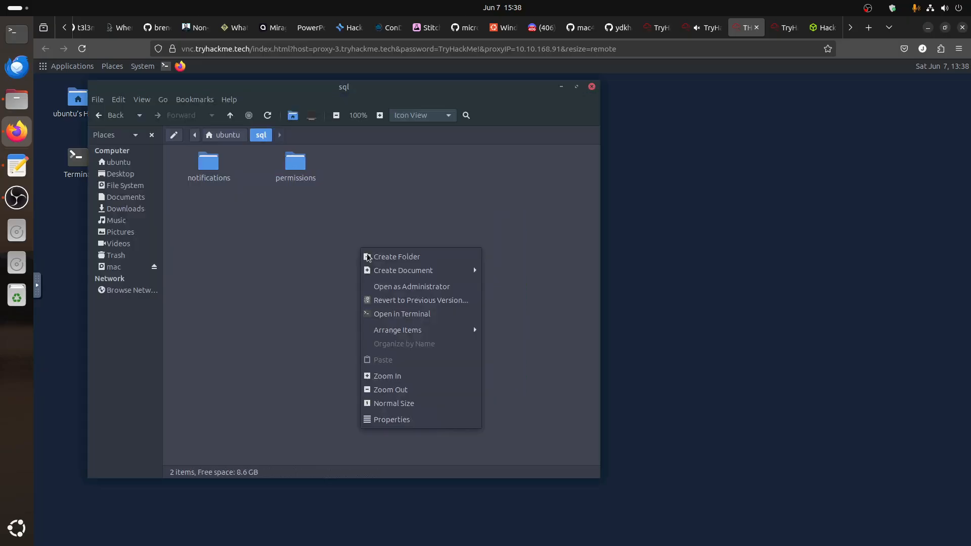
{"action": "left_click", "coordinate": [368, 257]}
{"action": "type", "text": "contact"}
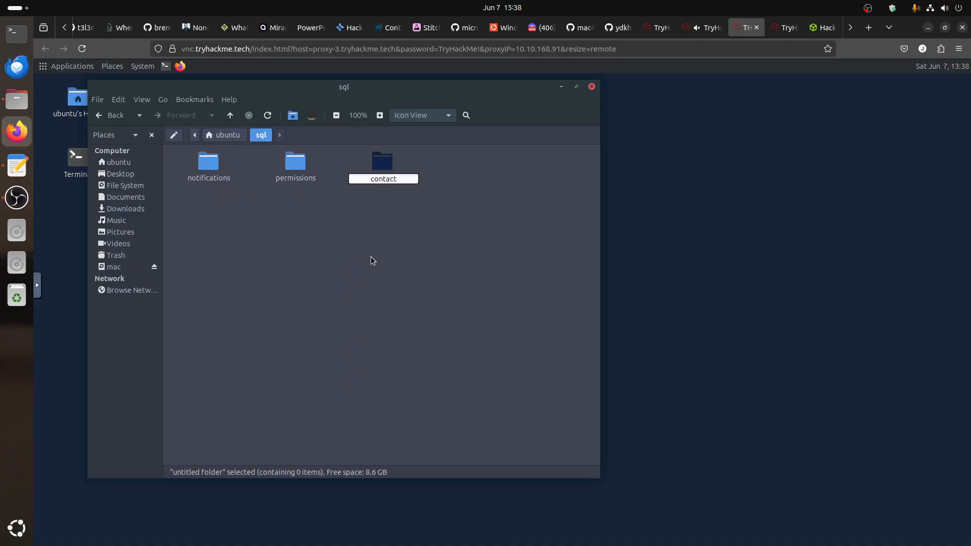
{"action": "type", "text": "s"}
{"action": "key", "text": "Return"}
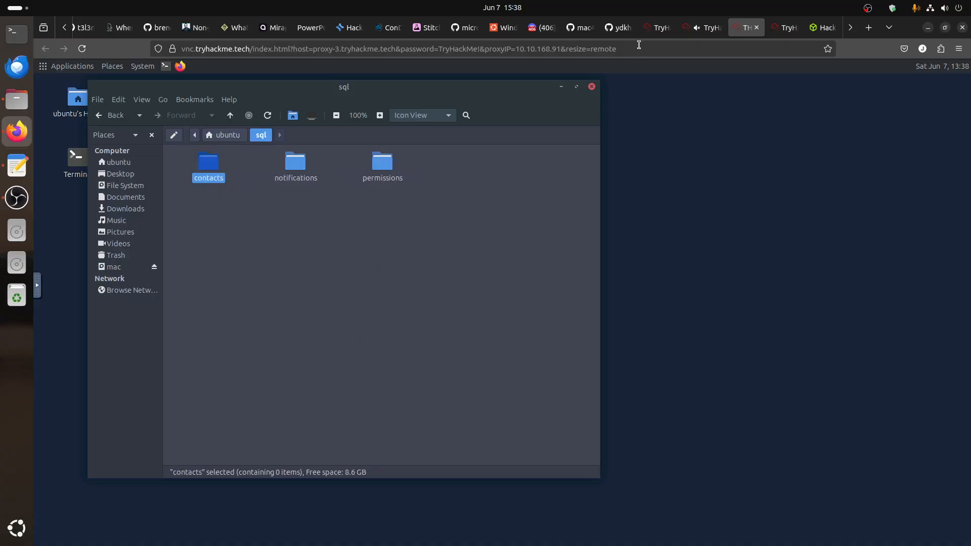
Check the interactionC.db path in Task 5, minimize the sql folder window and bring up the terminal session in mac/root
{"action": "left_click", "coordinate": [702, 31]}
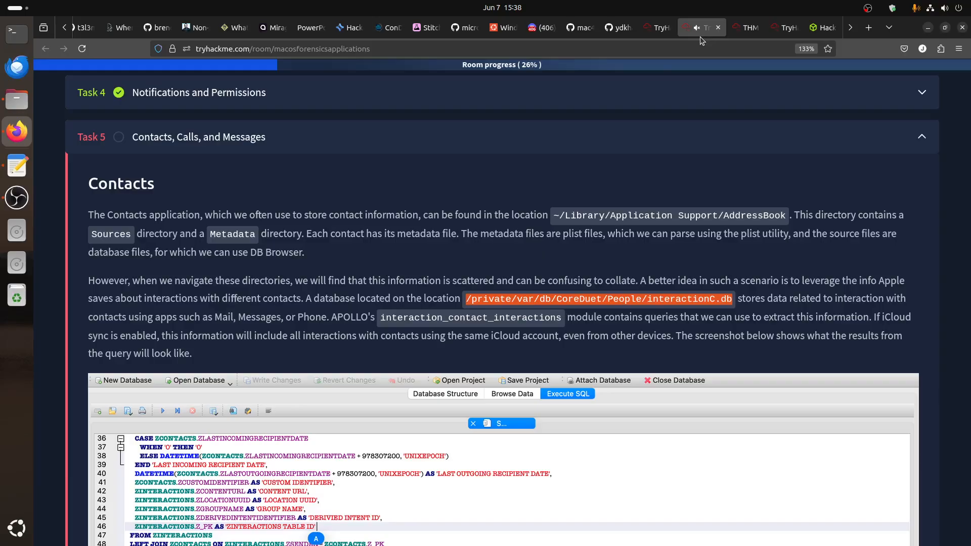
{"action": "left_click", "coordinate": [742, 29]}
{"action": "left_click", "coordinate": [559, 89]}
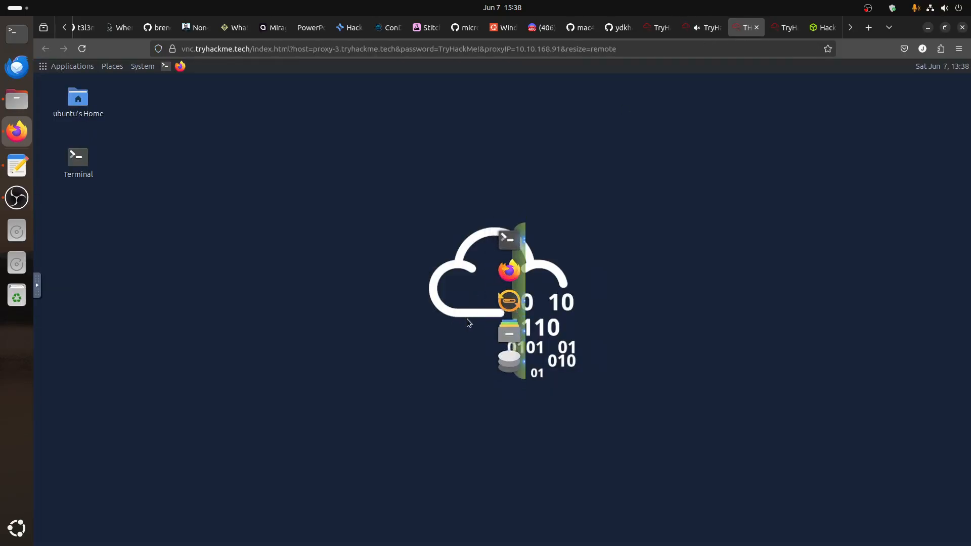
{"action": "left_click", "coordinate": [500, 259]}
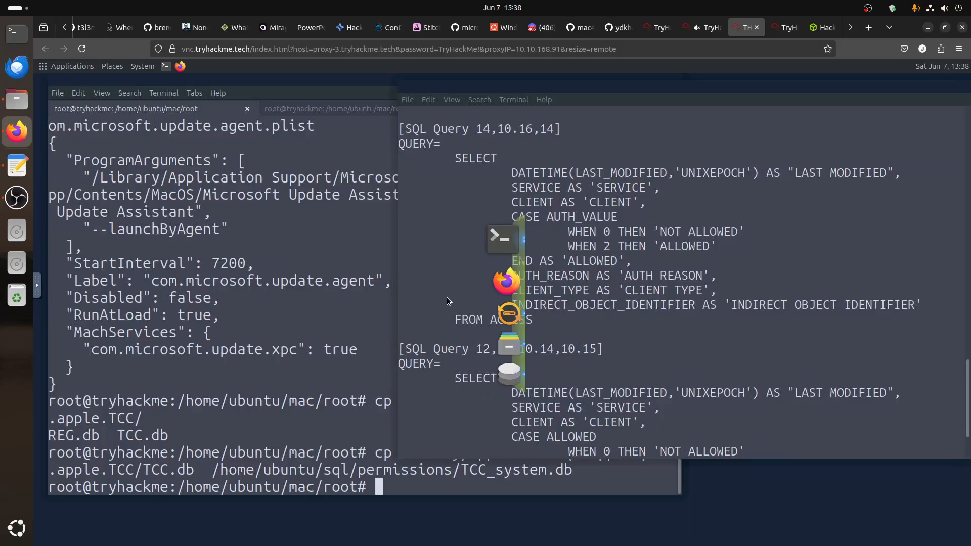
{"action": "left_click", "coordinate": [335, 322]}
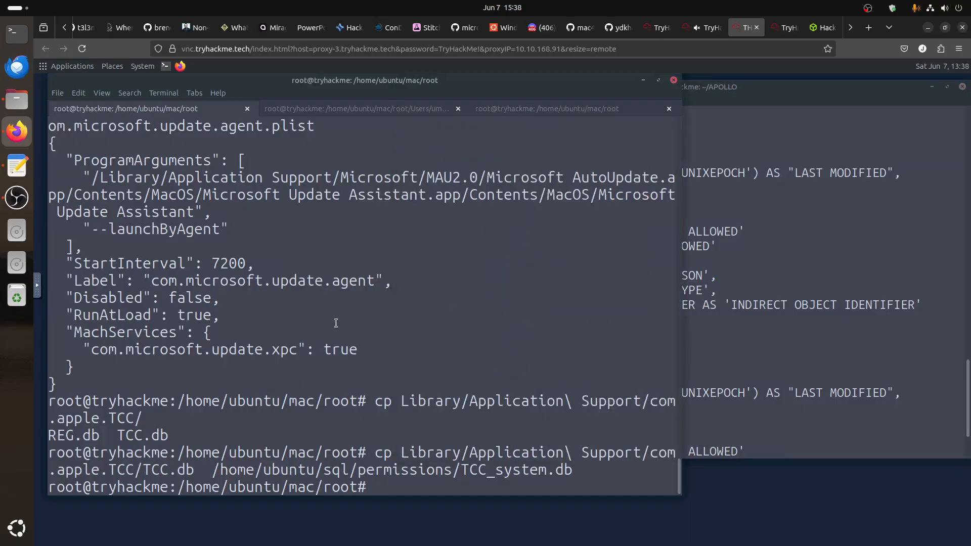
Start a cp command with the source path private/var/db/CoreDuet/People/ and list the completions available in that folder
{"action": "type", "text": "cp pr"}
{"action": "key", "text": "Tab"}
{"action": "type", "text": "var/db/"}
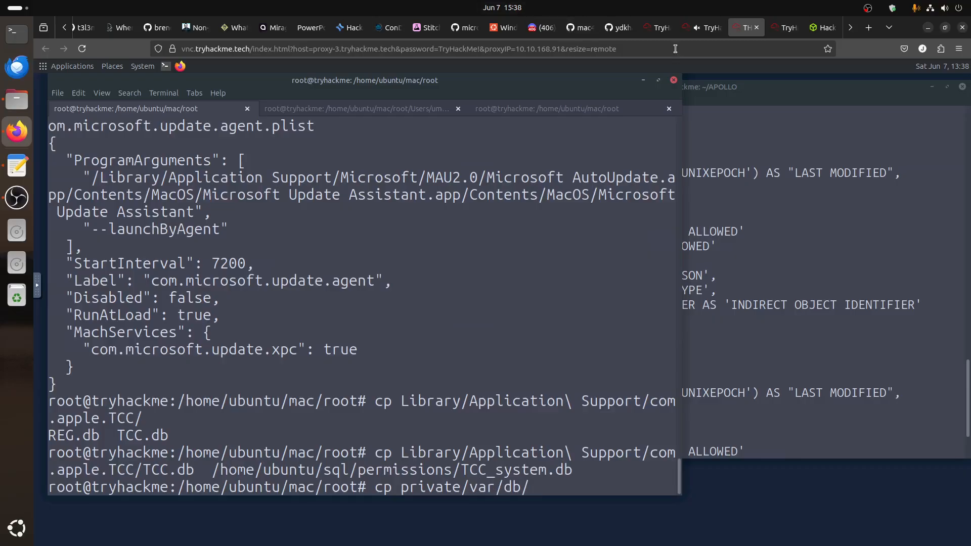
{"action": "left_click", "coordinate": [702, 27]}
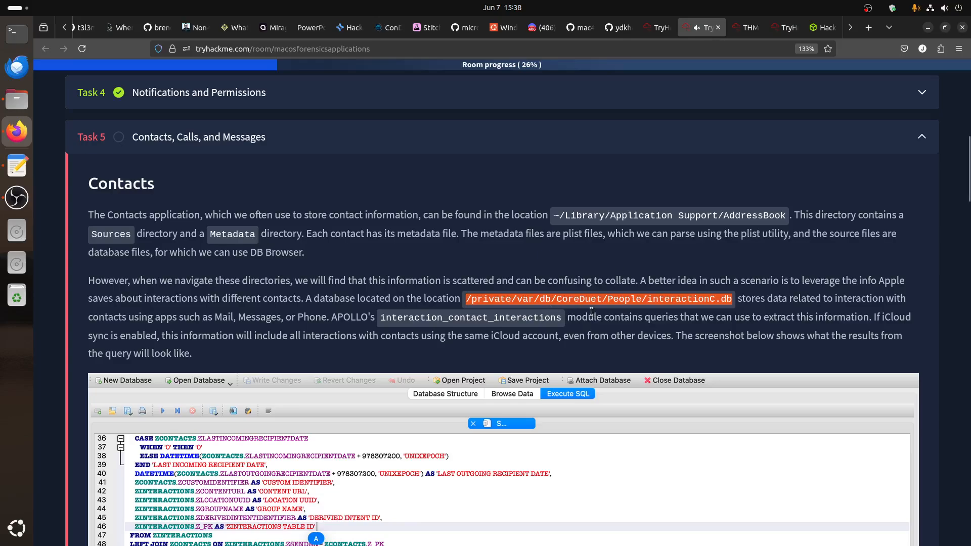
{"action": "left_click", "coordinate": [747, 27]}
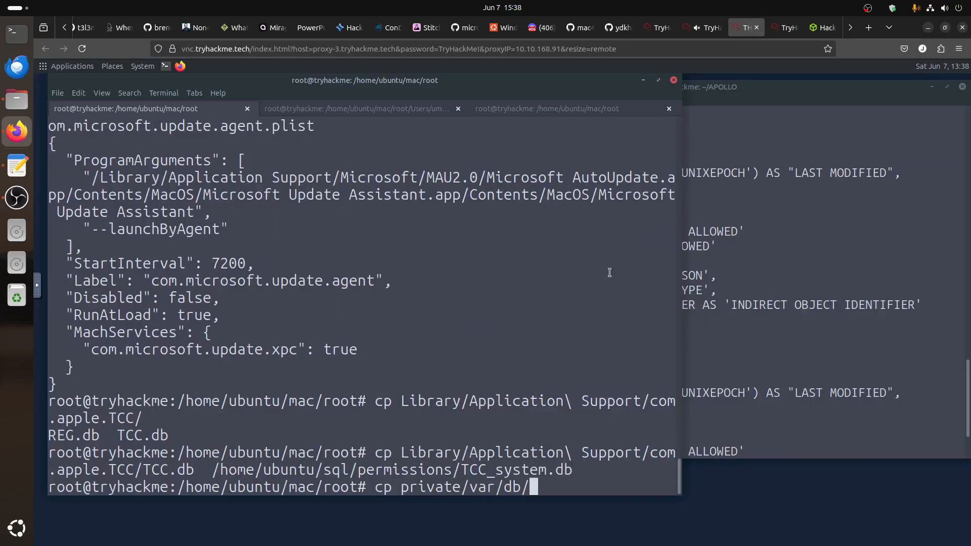
{"action": "type", "text": "Co"}
{"action": "key", "text": "Tab"}
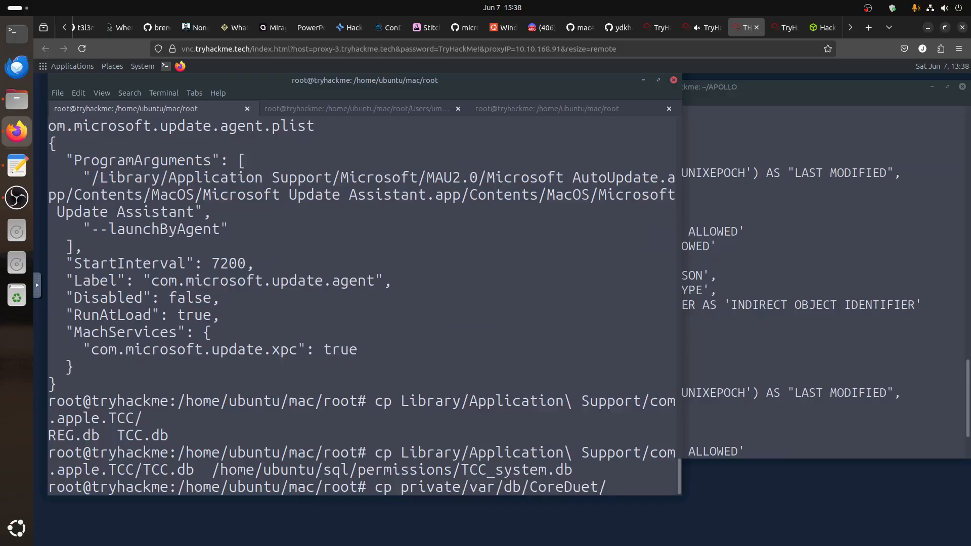
{"action": "type", "text": "P"}
{"action": "key", "text": "Tab"}
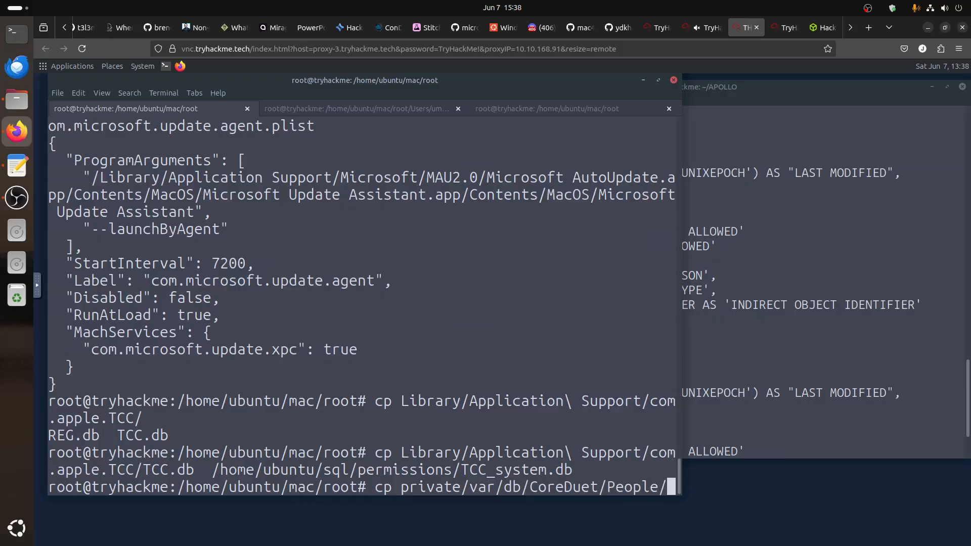
{"action": "key", "text": "Tab"}
{"action": "key", "text": "Tab"}
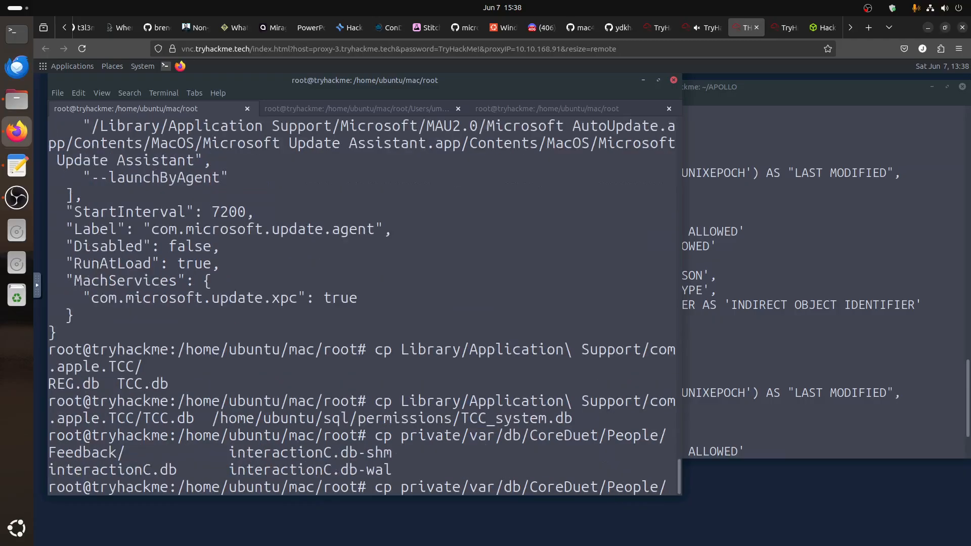
Complete the cp command to copy all interactionC.db* files to /home/ubuntu/sql/contacts/ and run it
{"action": "type", "text": "i"}
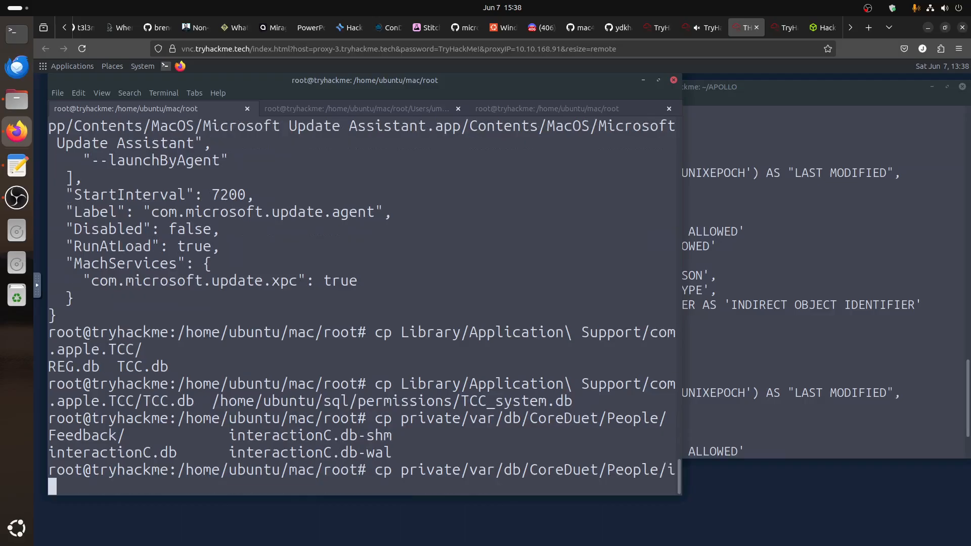
{"action": "key", "text": "Tab"}
{"action": "type", "text": "*"}
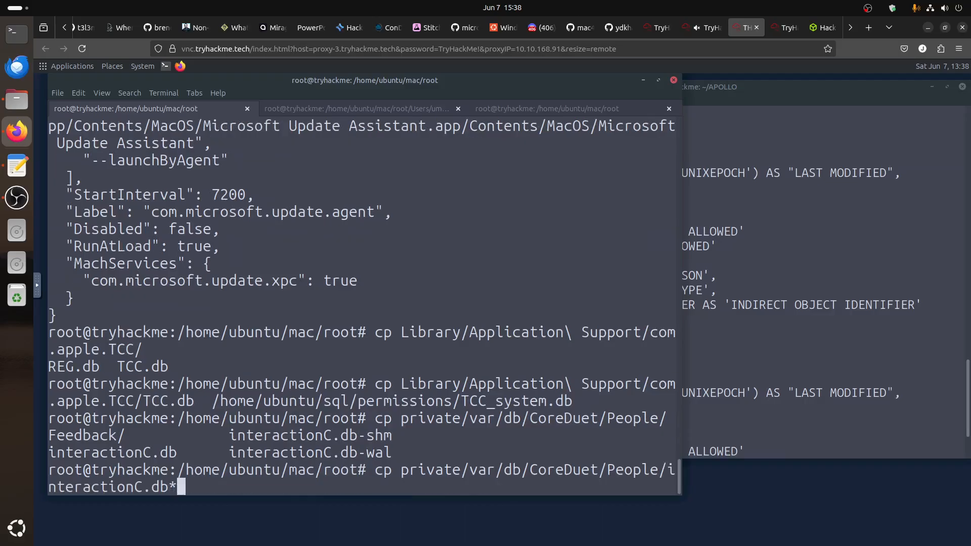
{"action": "type", "text": " /home/ubuntu/"}
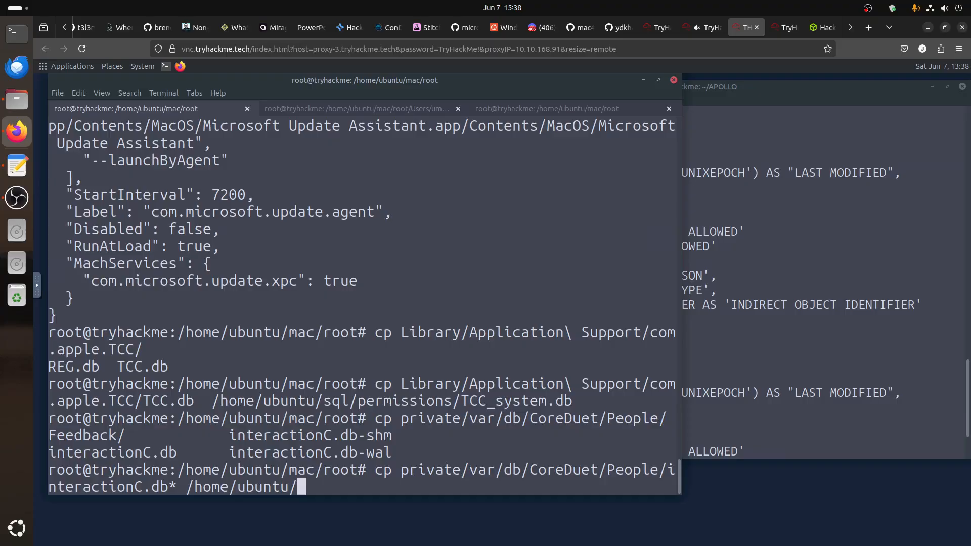
{"action": "type", "text": "sql/contacts/"}
{"action": "key", "text": "Return"}
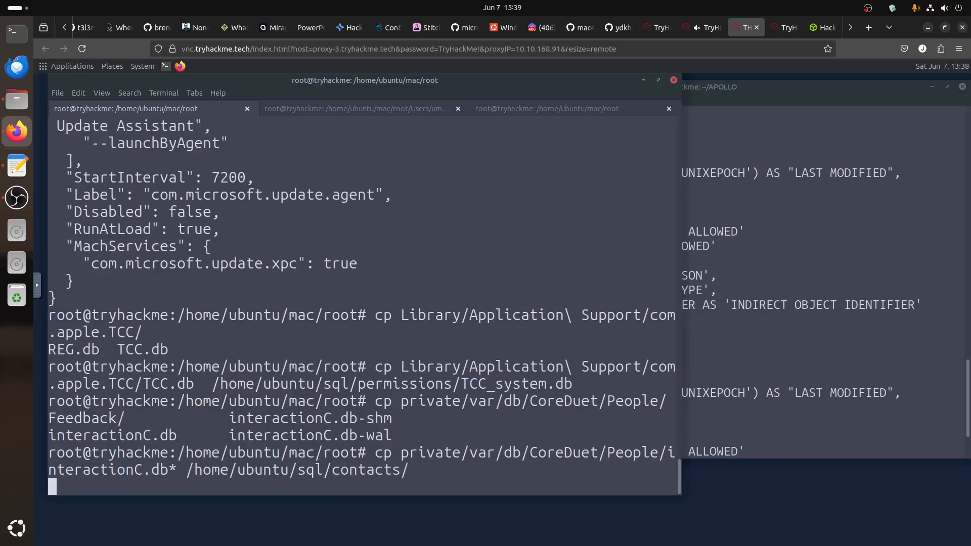
Highlight the APOLLO module name interaction_contact_interactions in the Contacts section of Task 5
{"action": "left_click", "coordinate": [704, 27]}
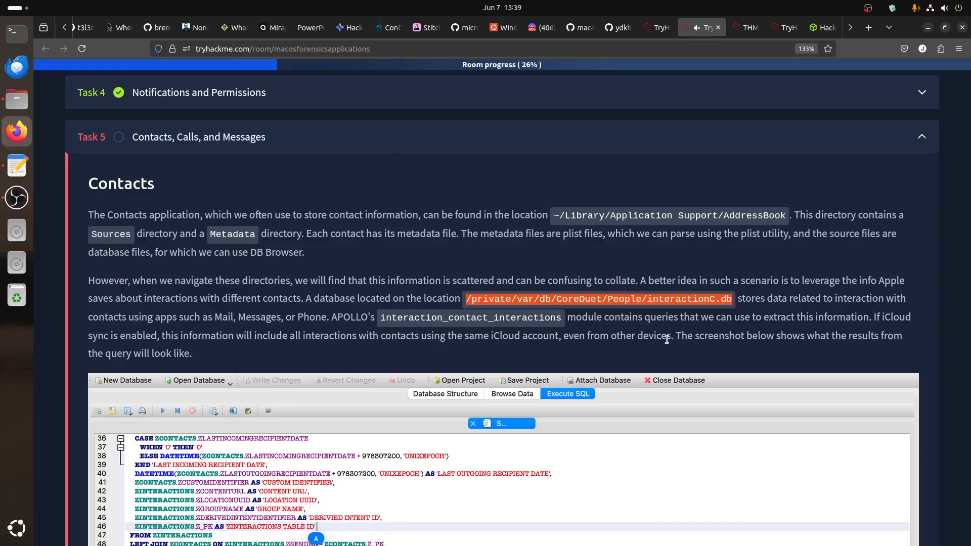
{"action": "left_click", "coordinate": [339, 322]}
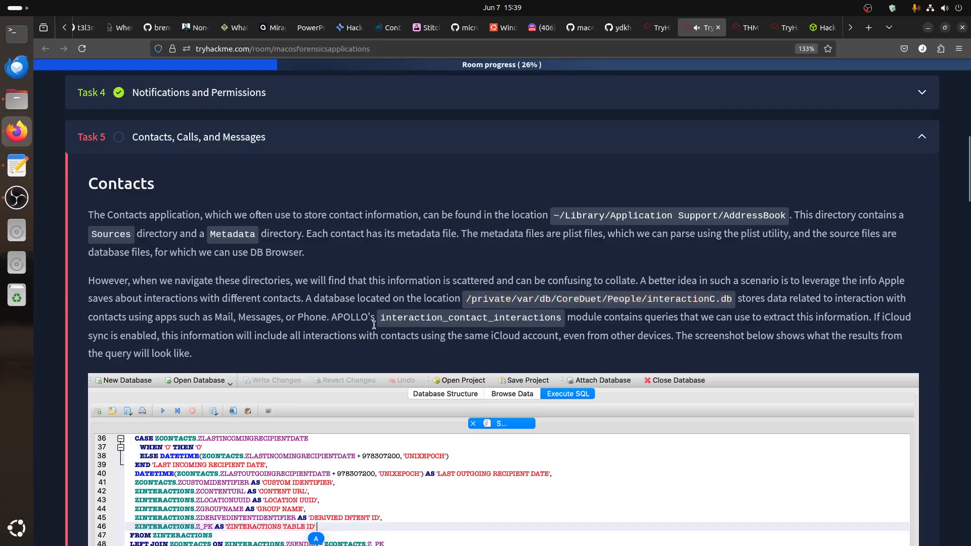
{"action": "left_click_drag", "start_coordinate": [382, 319], "coordinate": [570, 318]}
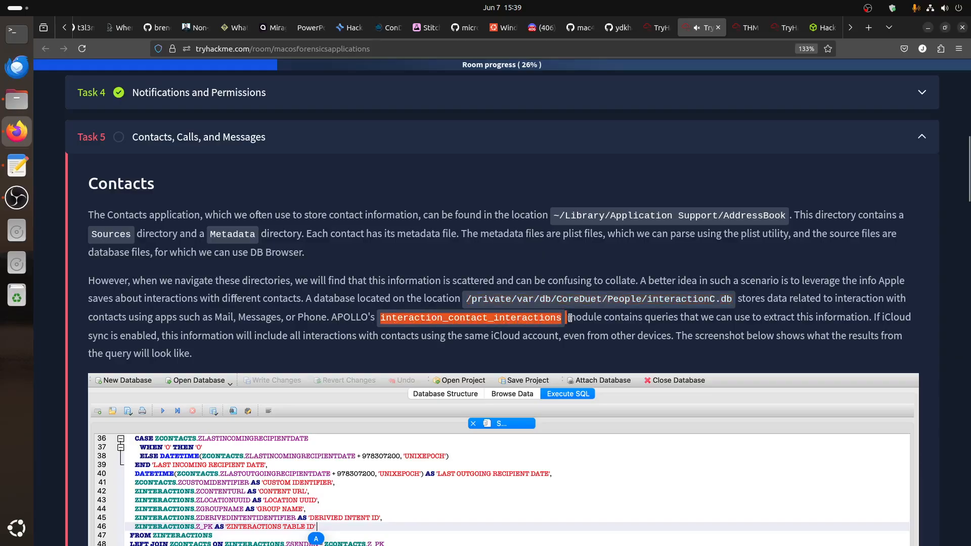
Return to the terminal session in the APOLLO folder and clear its output
{"action": "left_click", "coordinate": [747, 27]}
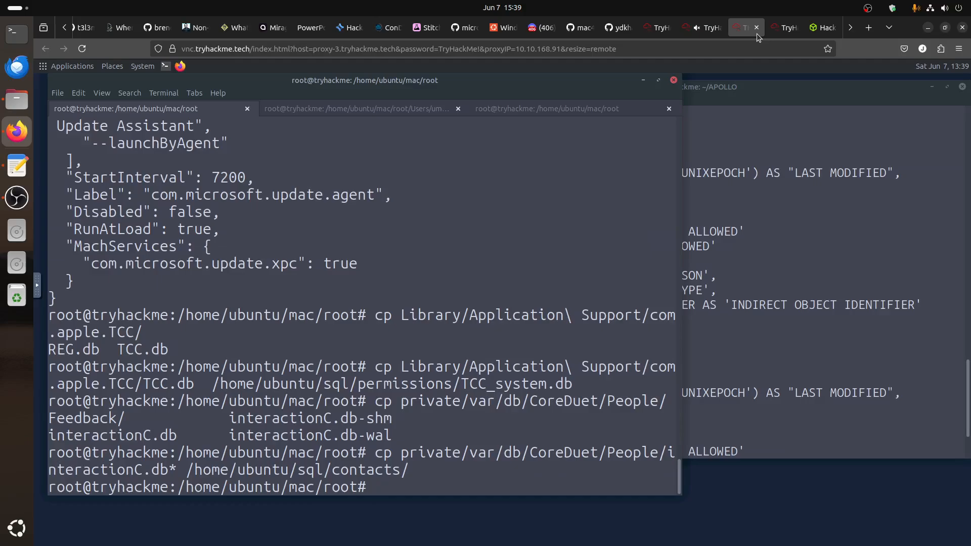
{"action": "left_click", "coordinate": [776, 204]}
{"action": "key", "text": "Return"}
{"action": "key", "text": "Return"}
{"action": "key", "text": "Return"}
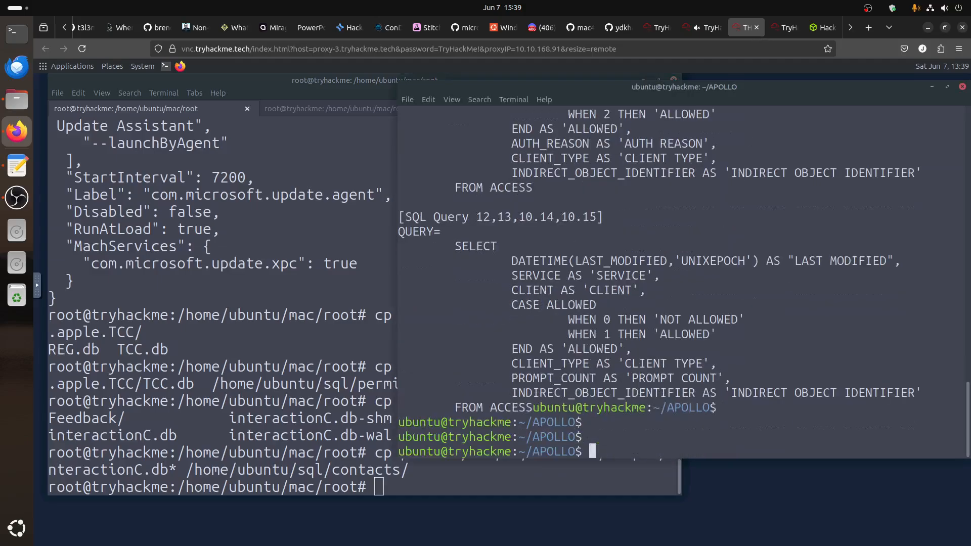
{"action": "type", "text": "claercclear"}
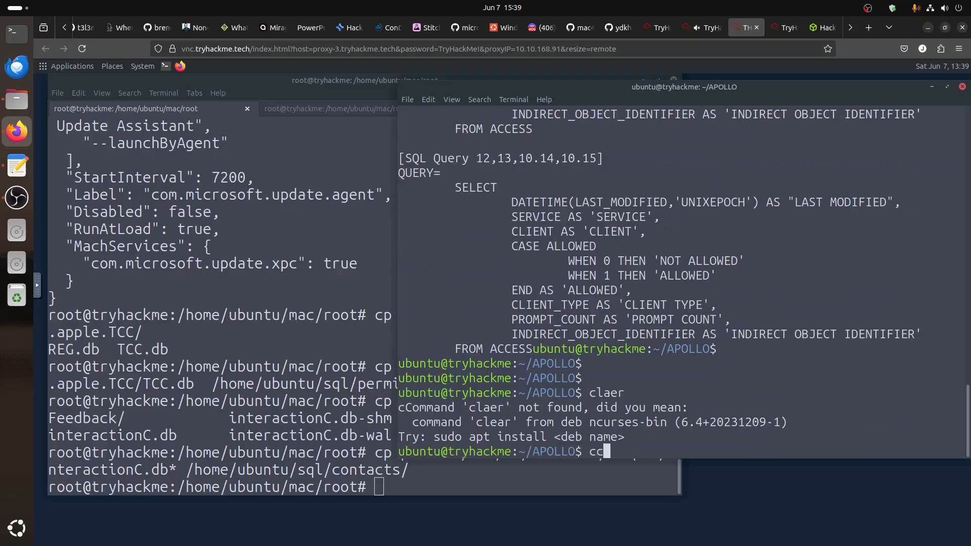
{"action": "key", "text": "Return"}
{"action": "type", "text": "clear"}
{"action": "key", "text": "Return"}
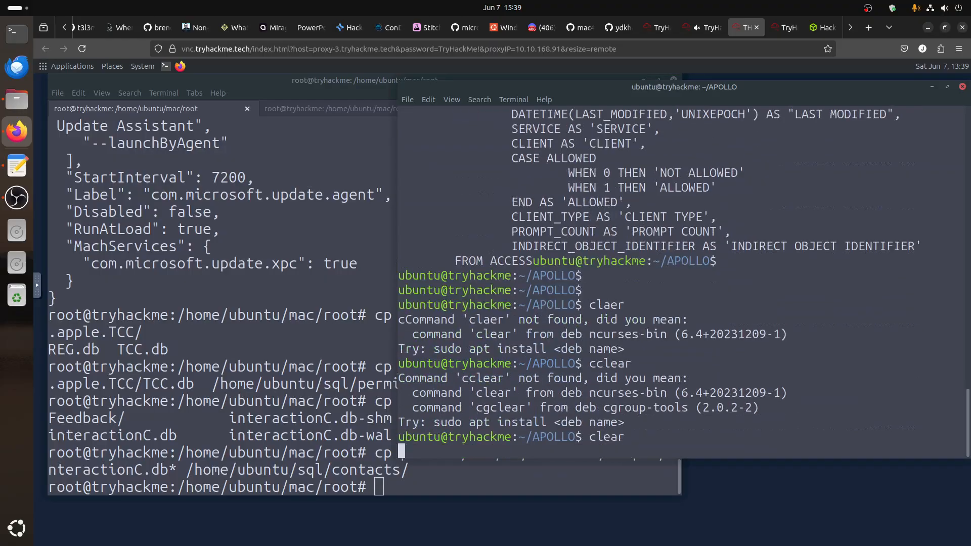
Print the interaction_contact_interactions module from APOLLO's modules folder with cat
{"action": "type", "text": "cat m"}
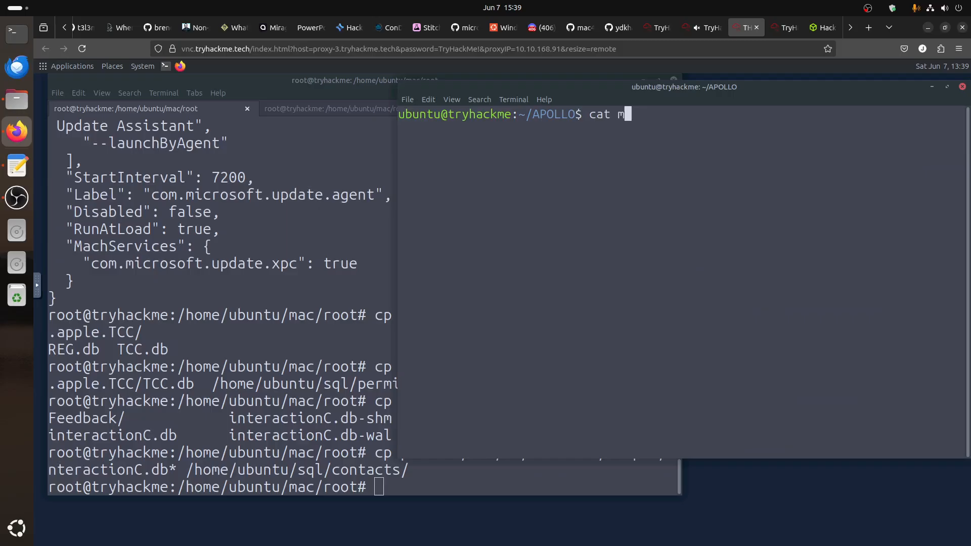
{"action": "key", "text": "Tab"}
{"action": "type", "text": "int"}
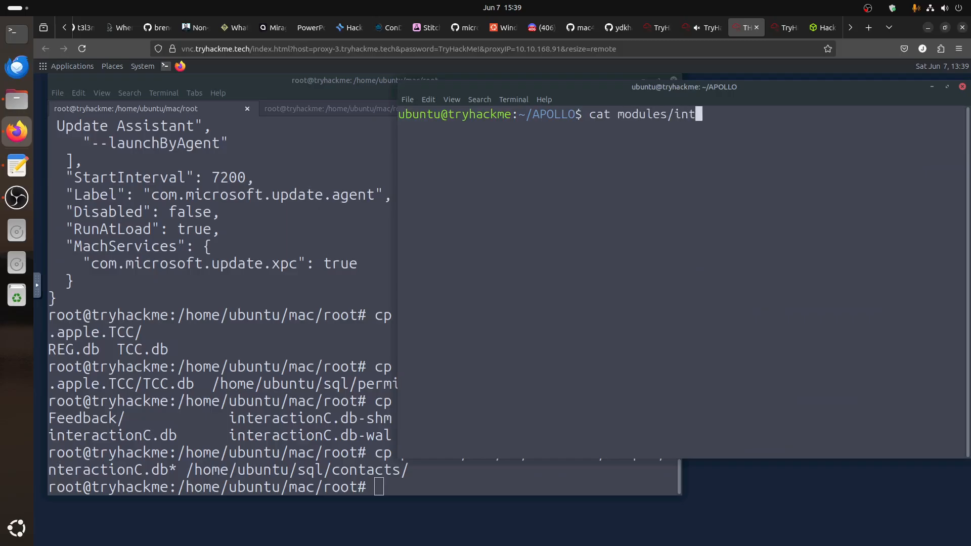
Print the contents of the APOLLO module file modules/interaction_contact_interactions.txt in the terminal
{"action": "key", "text": "Tab"}
{"action": "key", "text": "Return"}
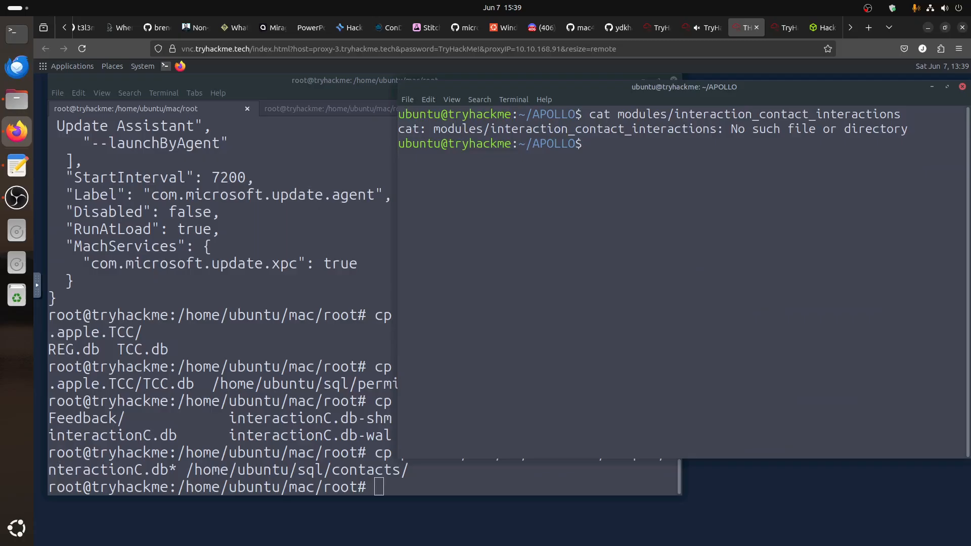
{"action": "key", "text": "Up"}
{"action": "type", "text": ".txt"}
{"action": "key", "text": "Return"}
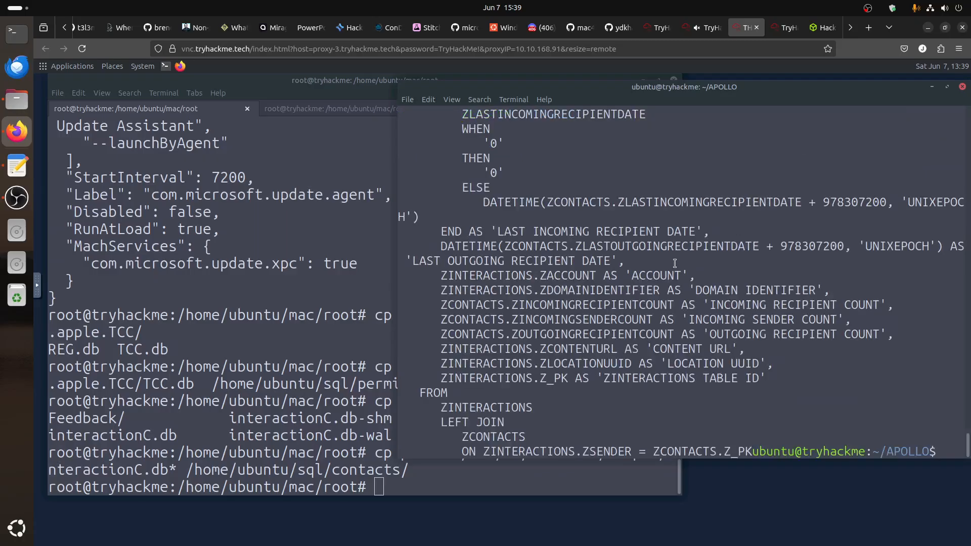
Copy the full SELECT statement of SQL Query 9 from the module output and minimize the terminal window
{"action": "scroll", "coordinate": [674, 263], "scroll_direction": "up", "scroll_amount": 5}
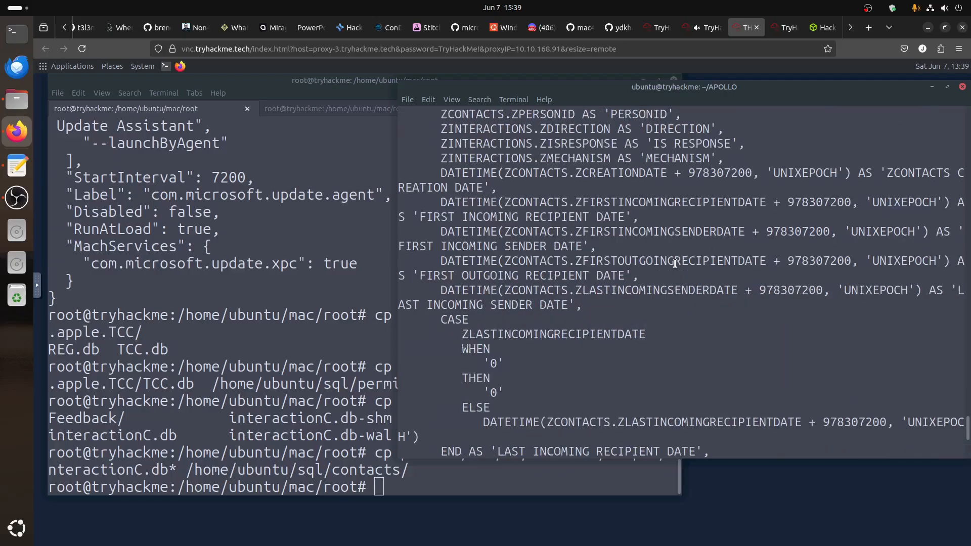
{"action": "scroll", "coordinate": [674, 263], "scroll_direction": "up", "scroll_amount": 4}
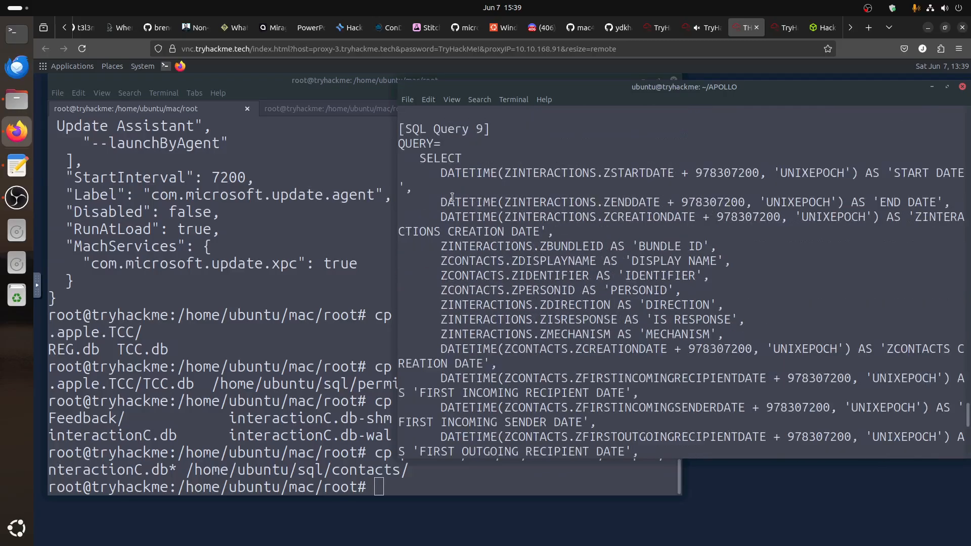
{"action": "left_click_drag", "start_coordinate": [420, 158], "coordinate": [753, 452]}
{"action": "right_click", "coordinate": [671, 287]}
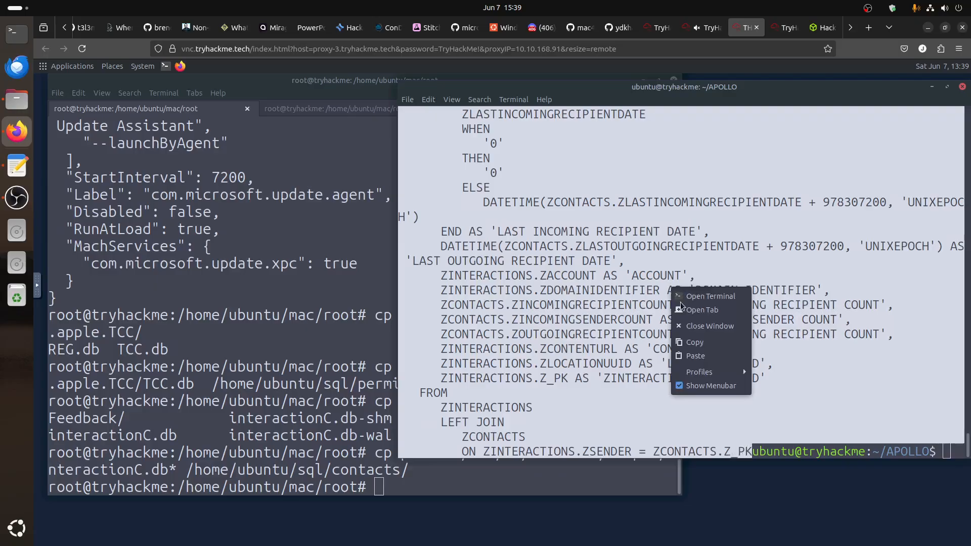
{"action": "left_click", "coordinate": [695, 342]}
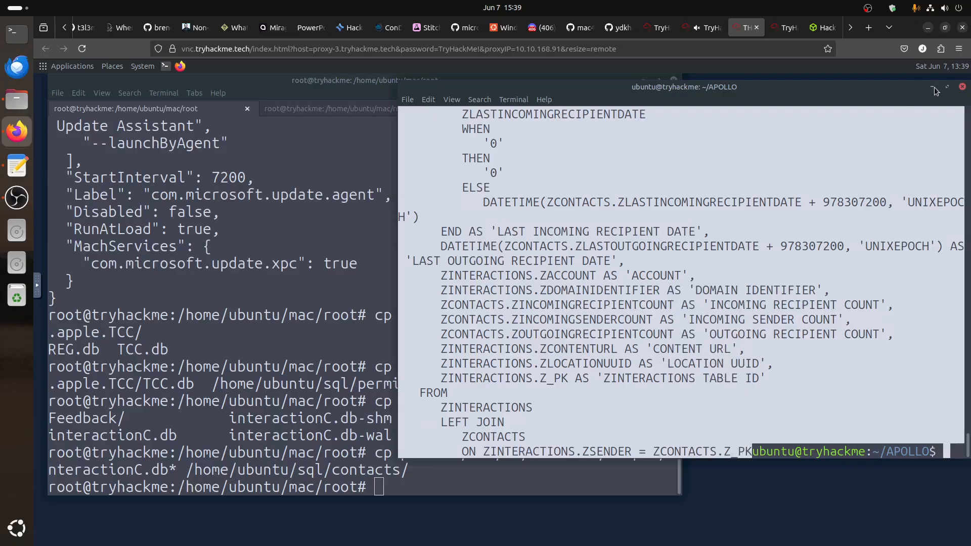
{"action": "left_click", "coordinate": [933, 87]}
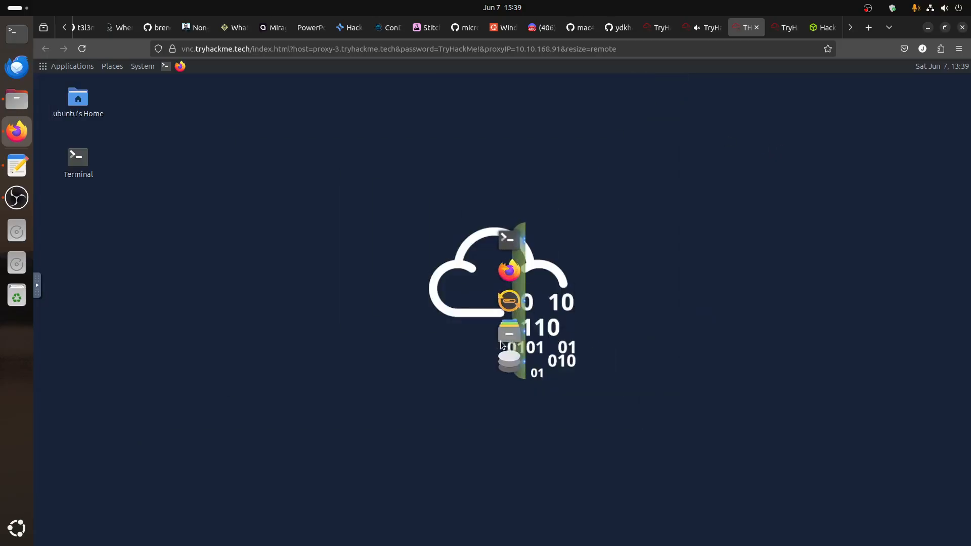
Switch to DB Browser for SQLite and close the SQL 2 query without saving it to a project
{"action": "left_click", "coordinate": [504, 363]}
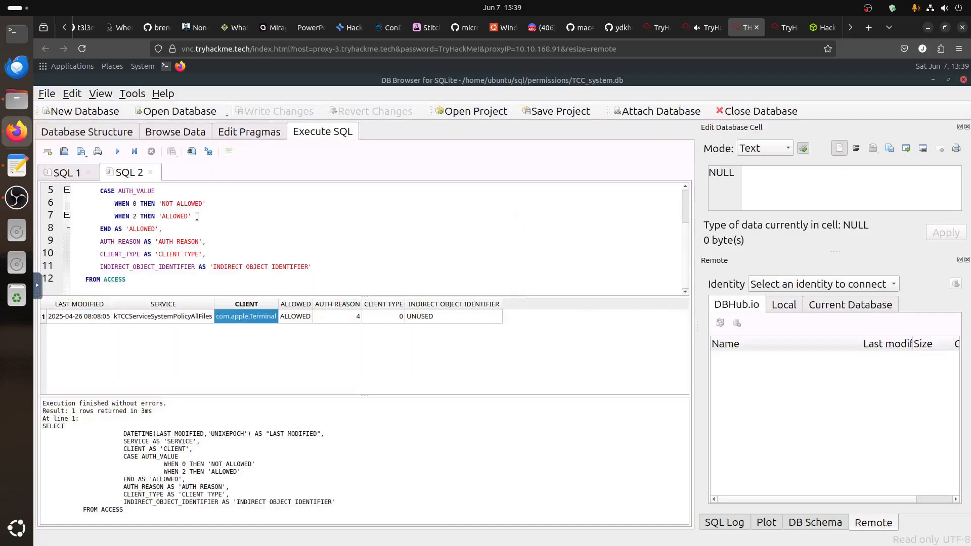
{"action": "left_click", "coordinate": [150, 172]}
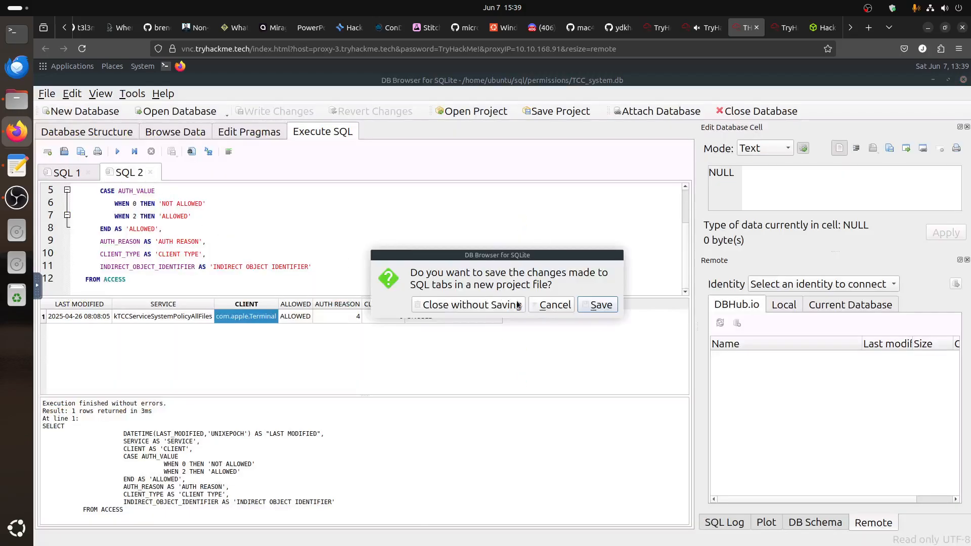
{"action": "left_click", "coordinate": [483, 305]}
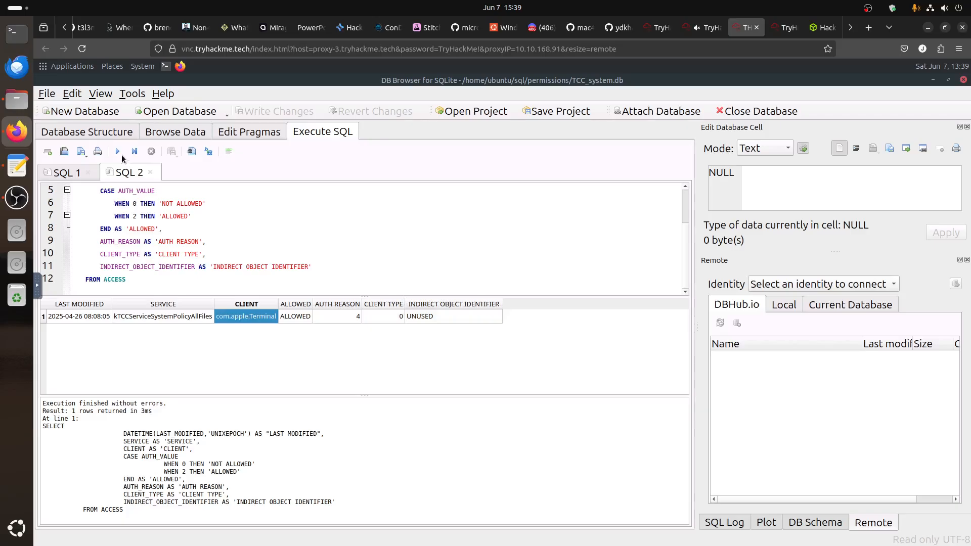
{"action": "left_click", "coordinate": [60, 132]}
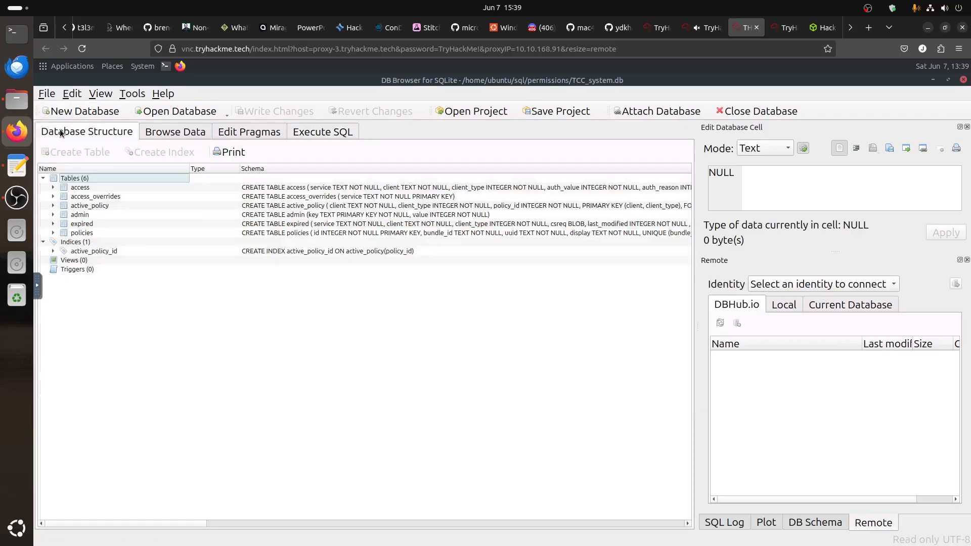
{"action": "left_click", "coordinate": [47, 94]}
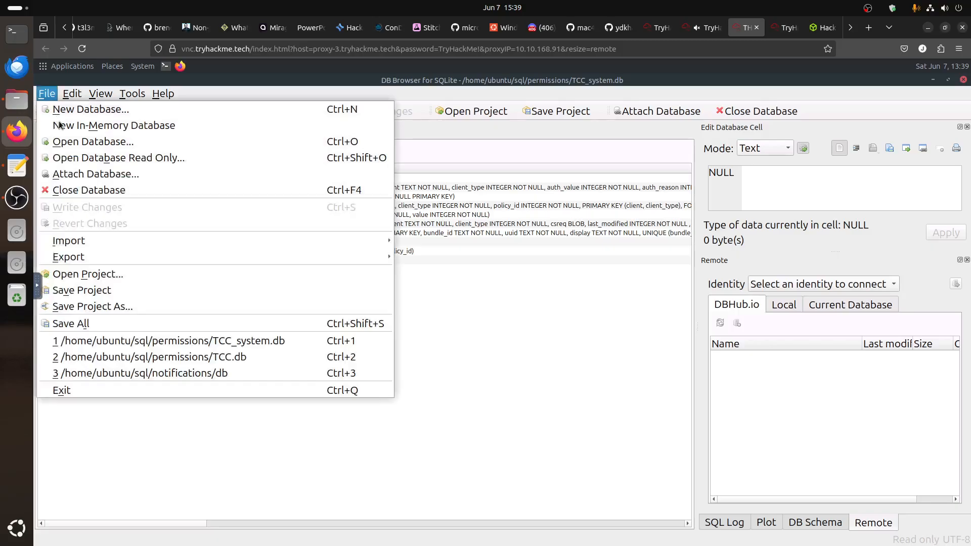
{"action": "left_click", "coordinate": [73, 141]}
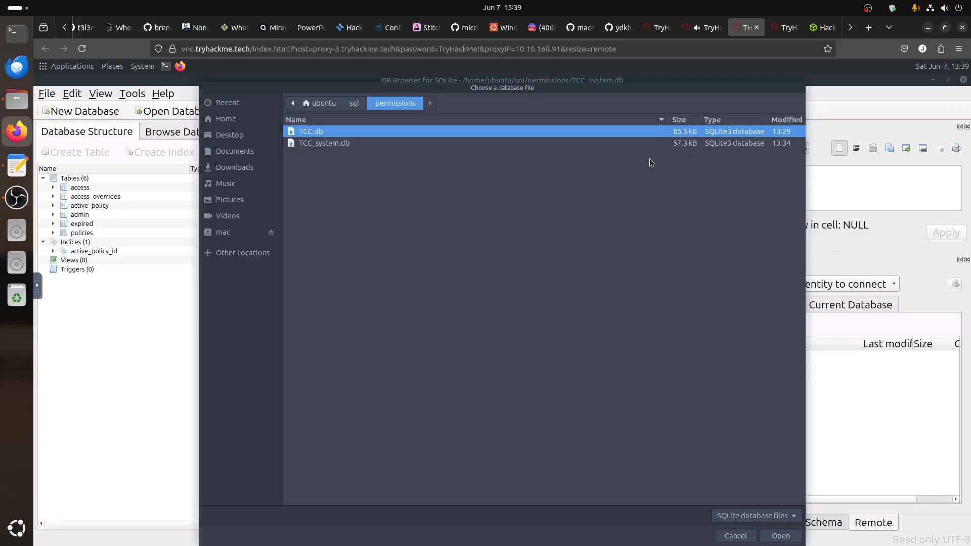
{"action": "key", "text": "Escape"}
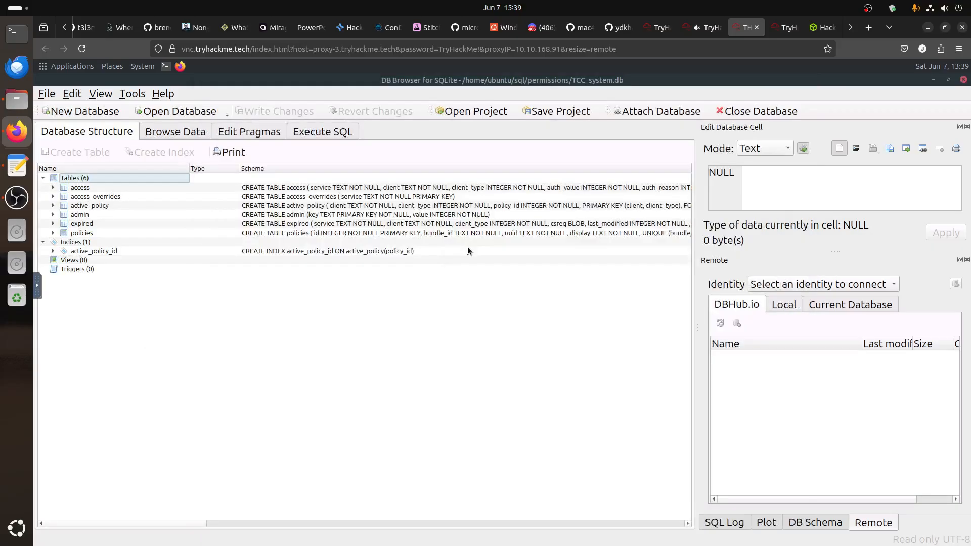
Close the TCC_system.db database and open interactionC.db from the sql/contacts folder in read-only mode
{"action": "left_click", "coordinate": [761, 103]}
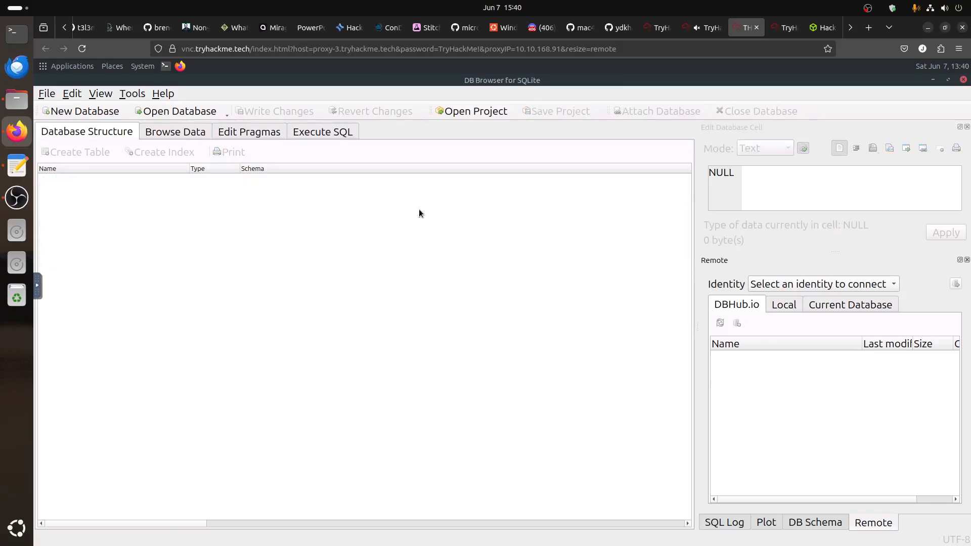
{"action": "left_click", "coordinate": [47, 93]}
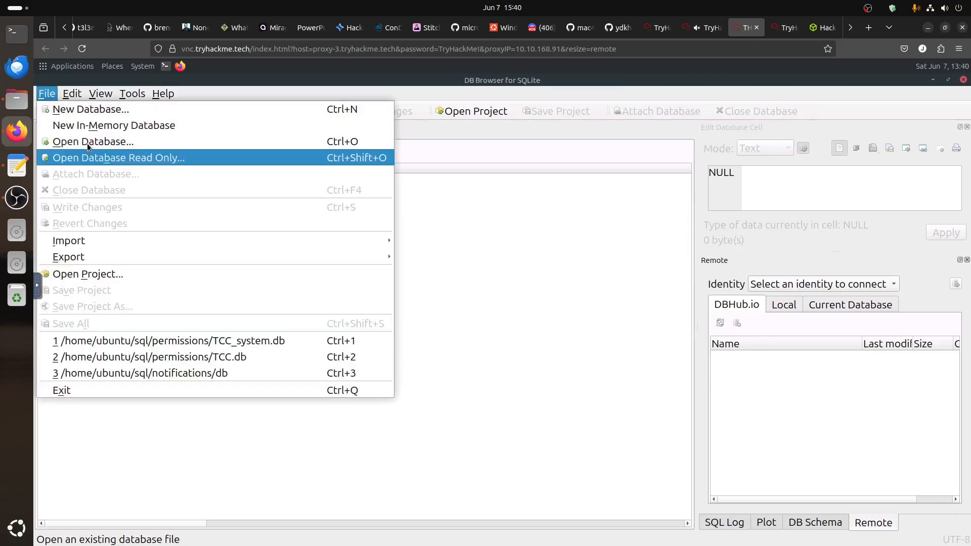
{"action": "left_click", "coordinate": [87, 155]}
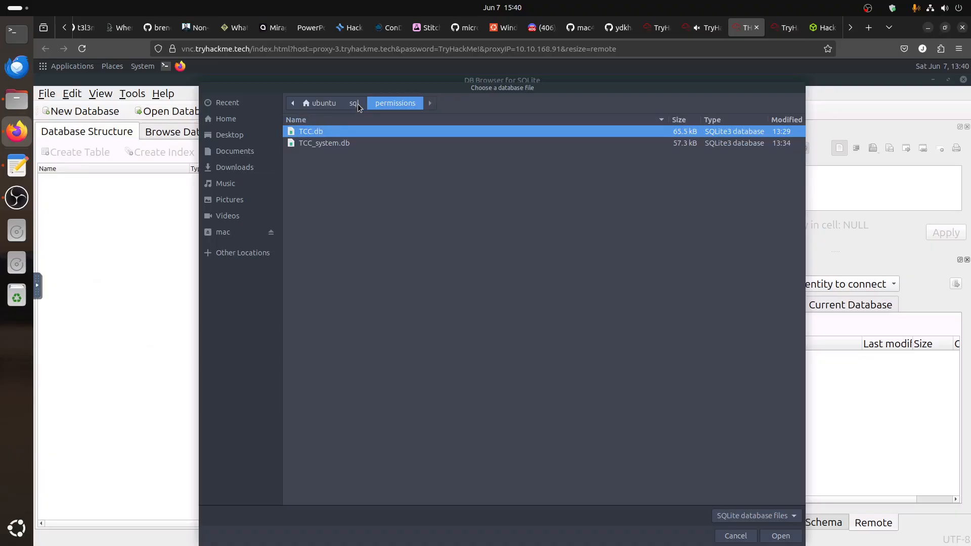
{"action": "left_click", "coordinate": [355, 103]}
{"action": "double_click", "coordinate": [317, 135]}
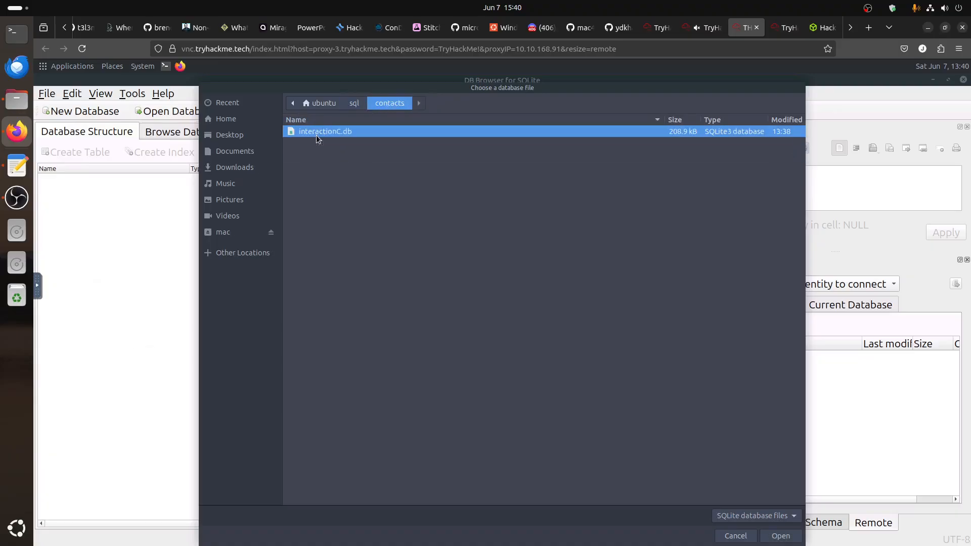
{"action": "double_click", "coordinate": [323, 135]}
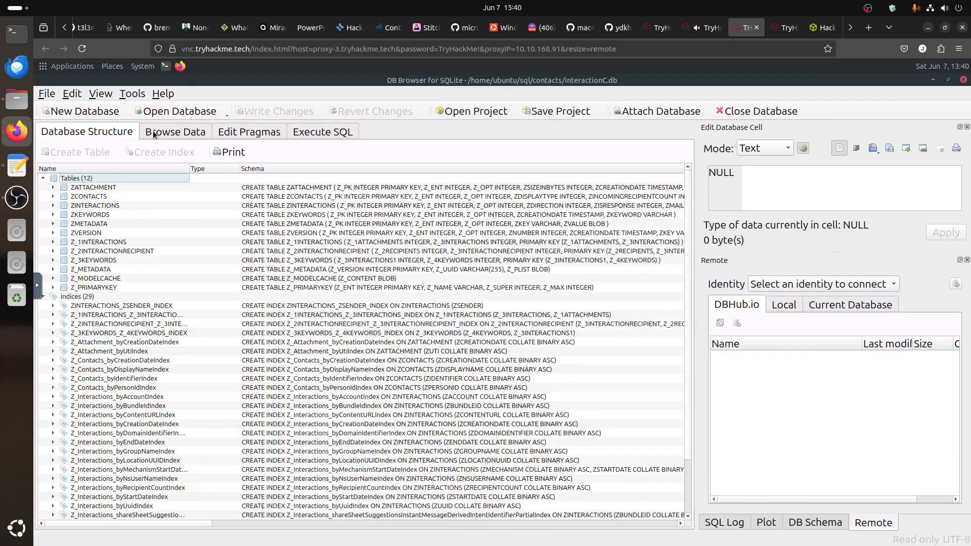
Browse the records of the ZCONTACTS and Z_1INTERACTIONS tables
{"action": "left_click", "coordinate": [153, 132]}
{"action": "left_click", "coordinate": [124, 151]}
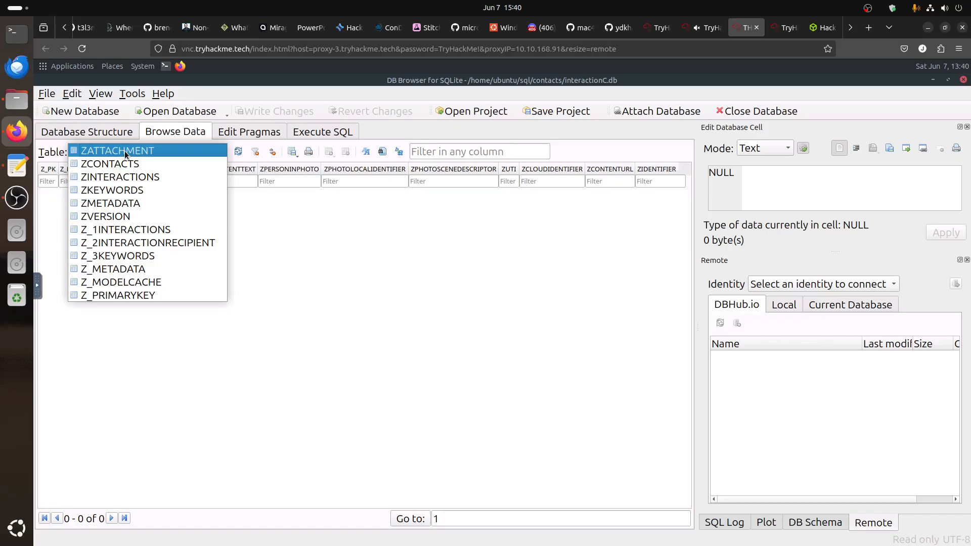
{"action": "key", "text": "Down"}
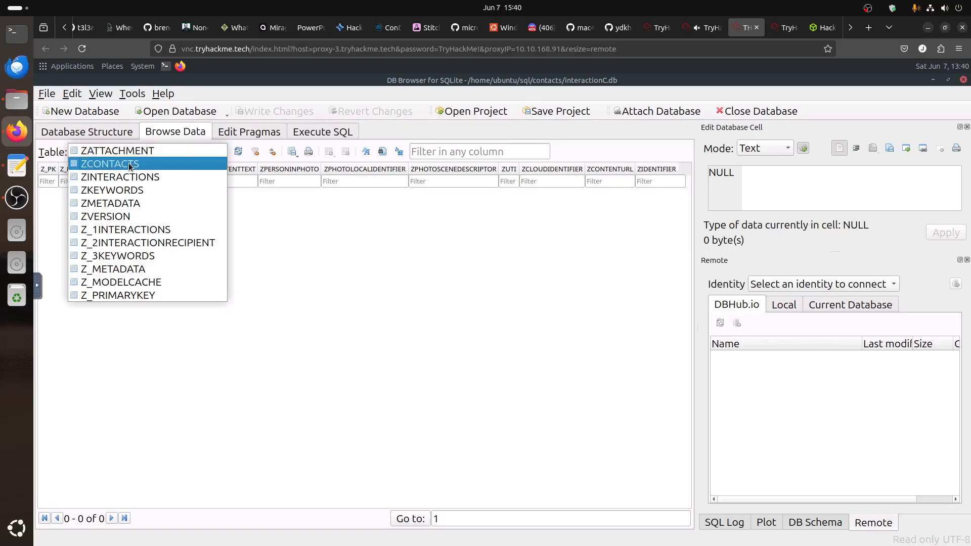
{"action": "key", "text": "Return"}
{"action": "left_click", "coordinate": [130, 153]}
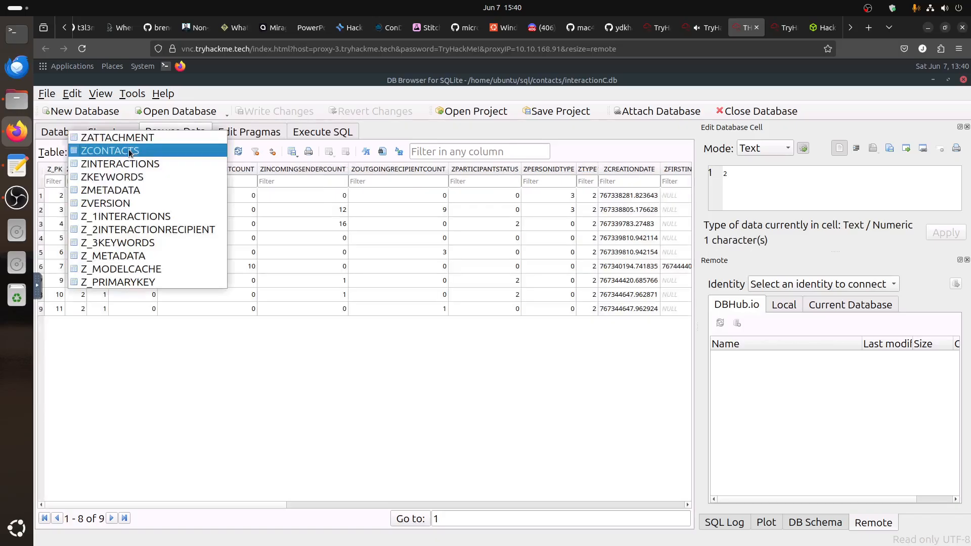
{"action": "left_click", "coordinate": [145, 210]}
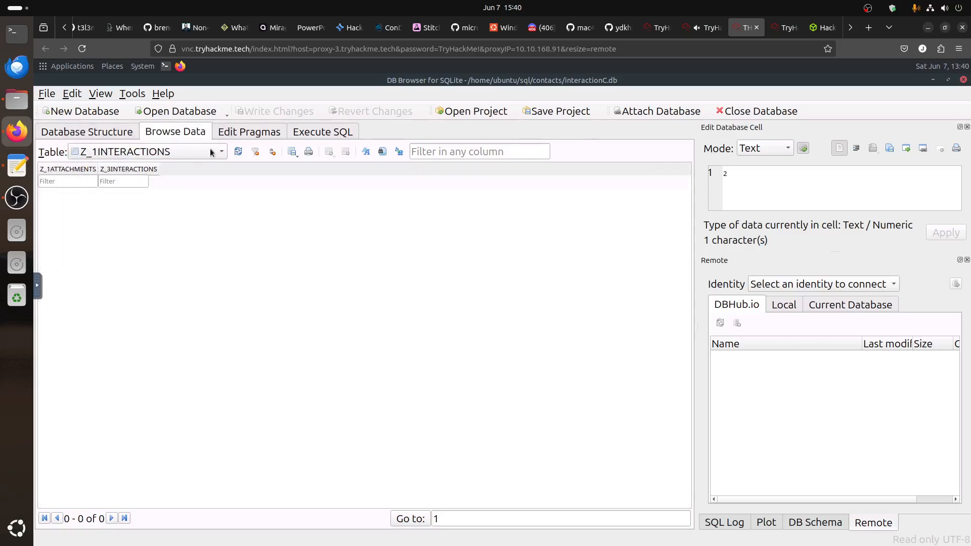
Discard the old permissions query SQL 1 without saving, leaving an empty SQL editor
{"action": "left_click", "coordinate": [306, 132]}
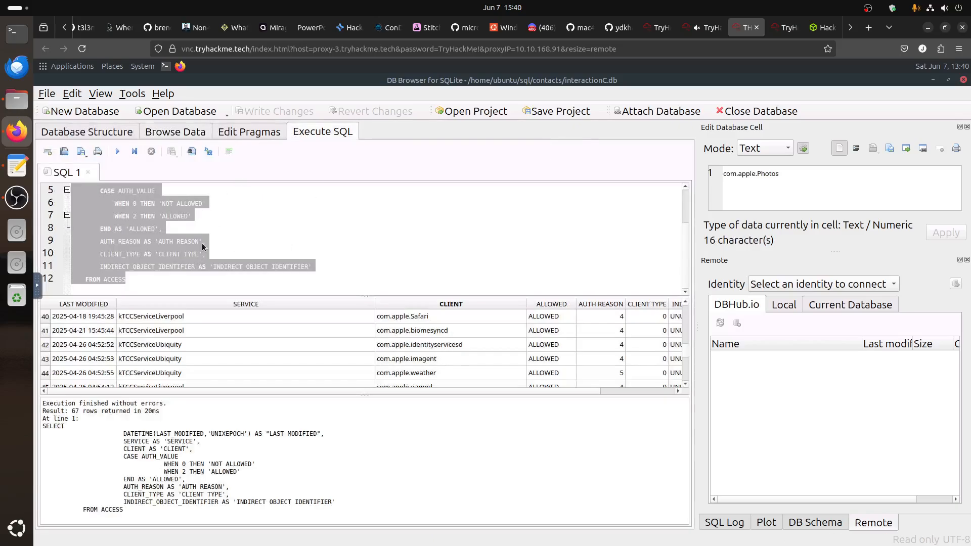
{"action": "left_click", "coordinate": [196, 225]}
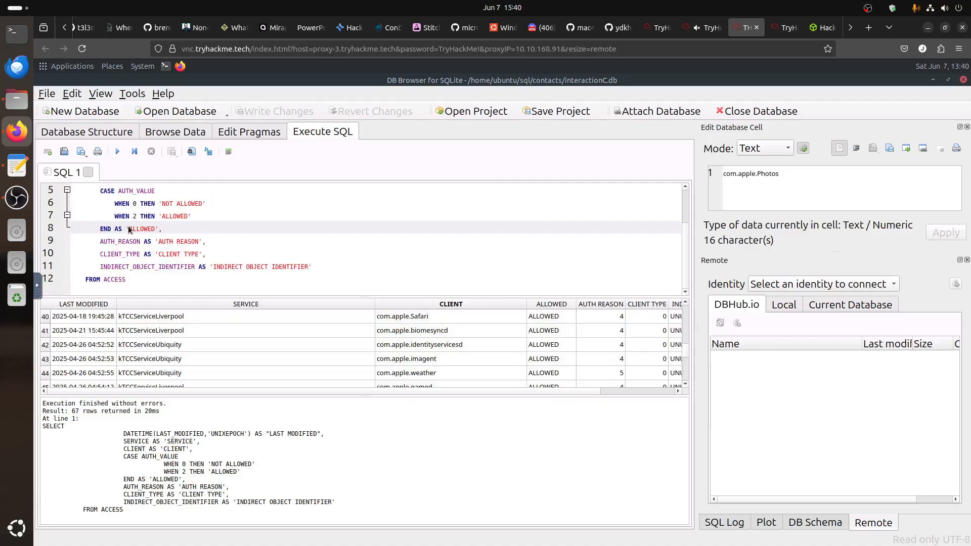
{"action": "left_click", "coordinate": [88, 172]}
{"action": "left_click", "coordinate": [443, 365]}
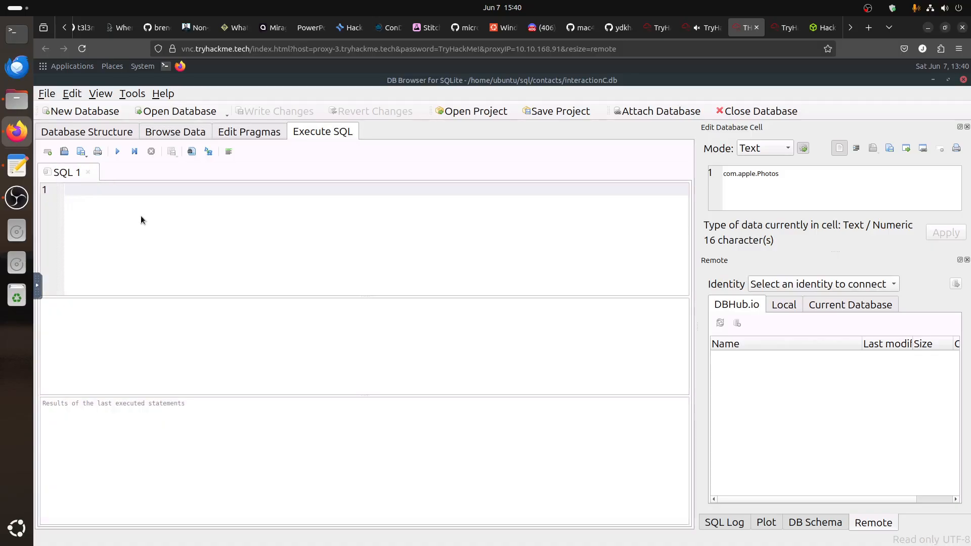
Run the copied contact interactions query against interactionC.db and enlarge the results area
{"action": "key", "text": "ctrl+v"}
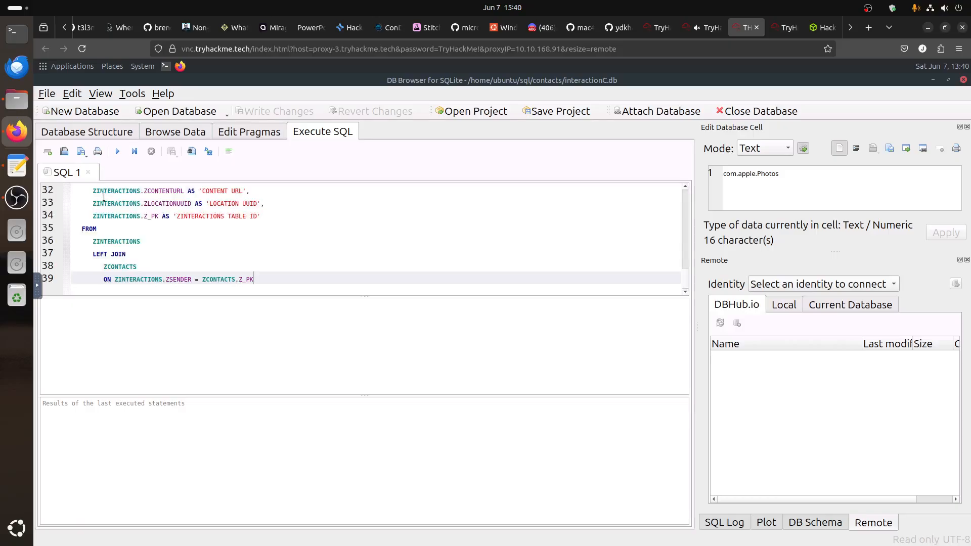
{"action": "left_click", "coordinate": [120, 152]}
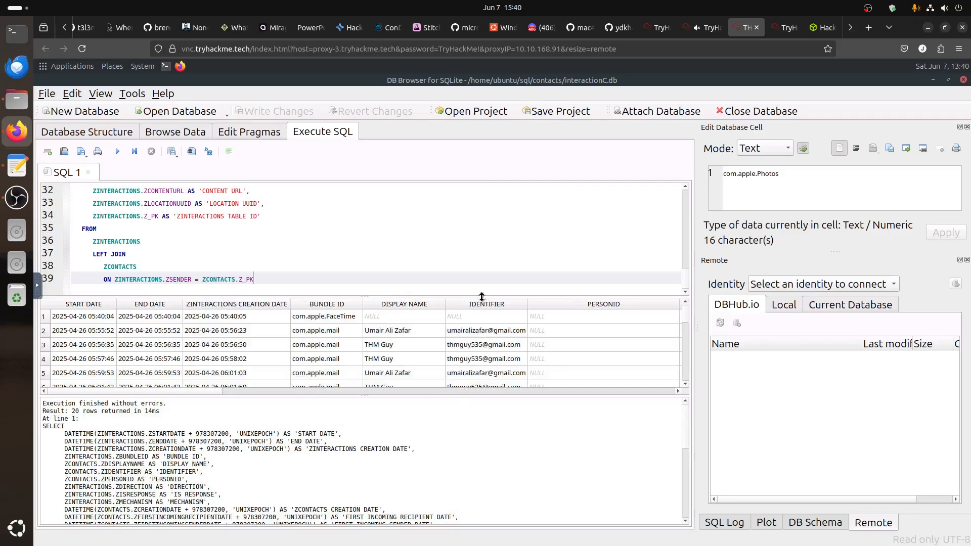
{"action": "left_click_drag", "start_coordinate": [484, 297], "coordinate": [495, 242]}
{"action": "left_click_drag", "start_coordinate": [495, 353], "coordinate": [505, 444]}
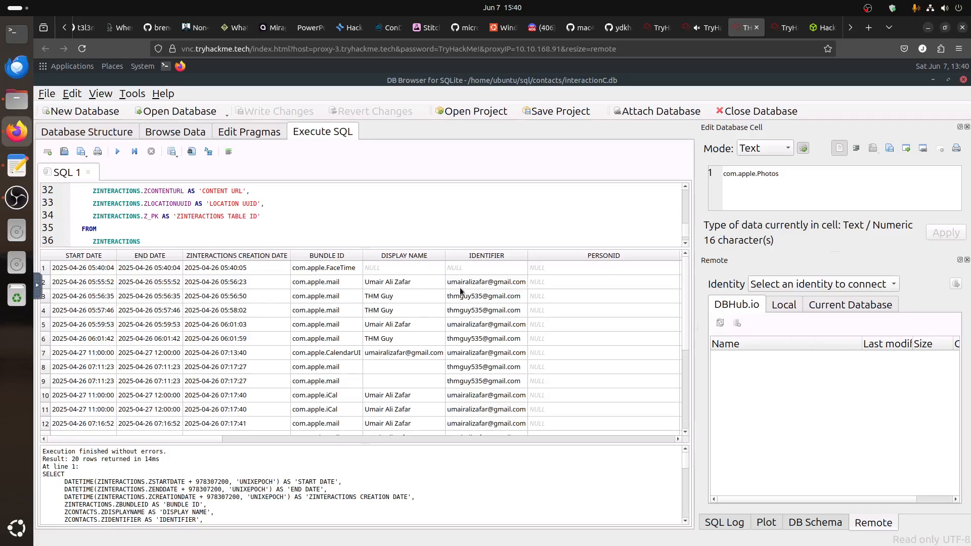
Examine the display names and identifiers throughout the contact interaction results and return to the TryHackMe task page on contacts, calls, and messages
{"action": "left_click", "coordinate": [379, 298]}
{"action": "left_click", "coordinate": [478, 298]}
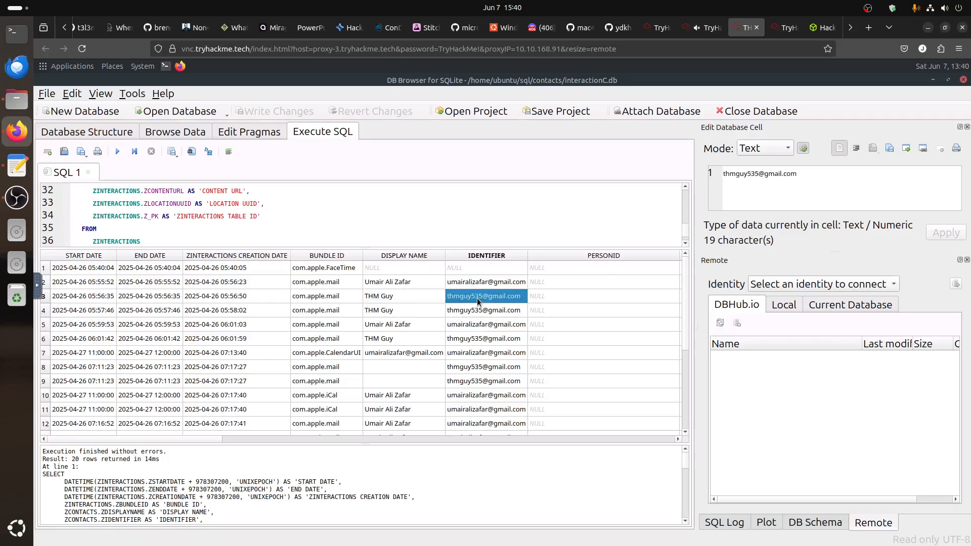
{"action": "left_click", "coordinate": [396, 311]}
{"action": "left_click", "coordinate": [478, 310]}
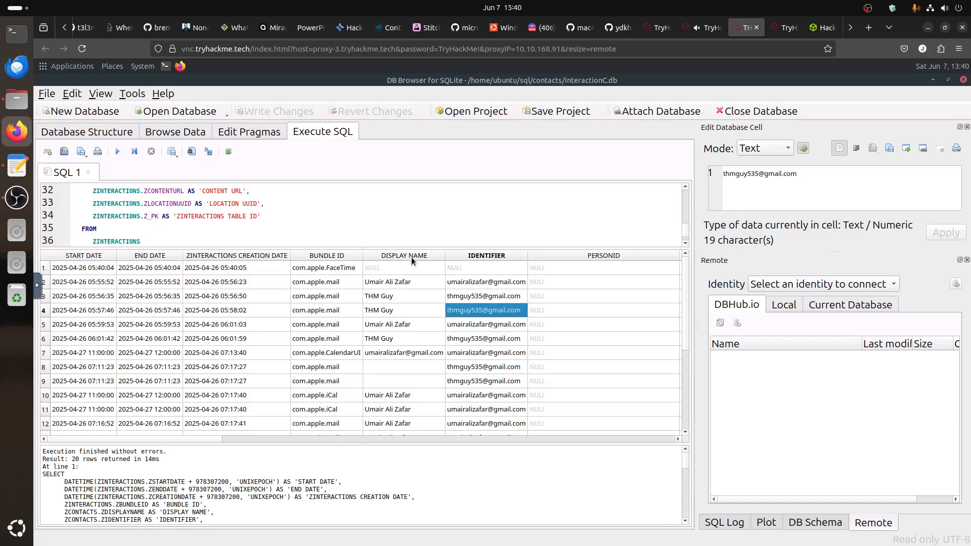
{"action": "left_click", "coordinate": [378, 295]}
{"action": "left_click", "coordinate": [381, 311]}
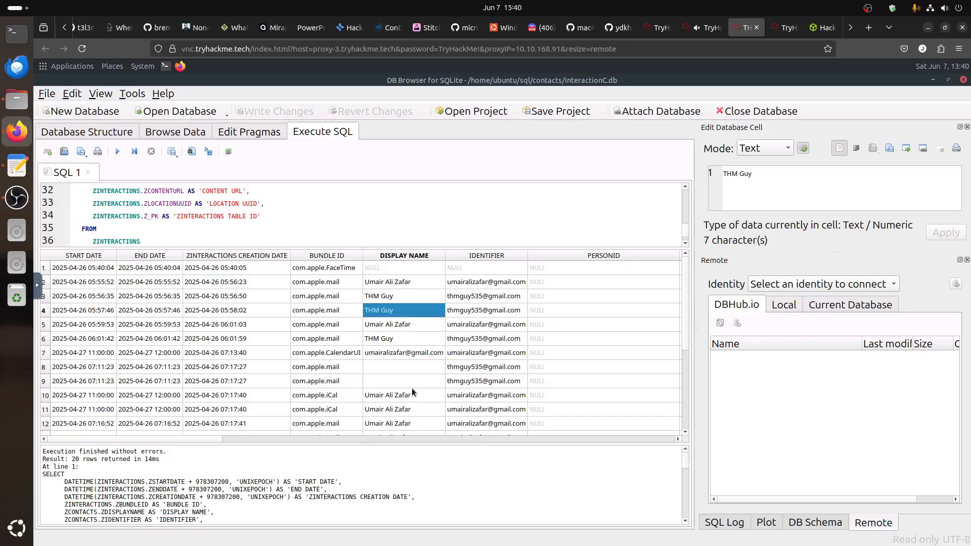
{"action": "scroll", "coordinate": [412, 388], "scroll_direction": "down", "scroll_amount": 2}
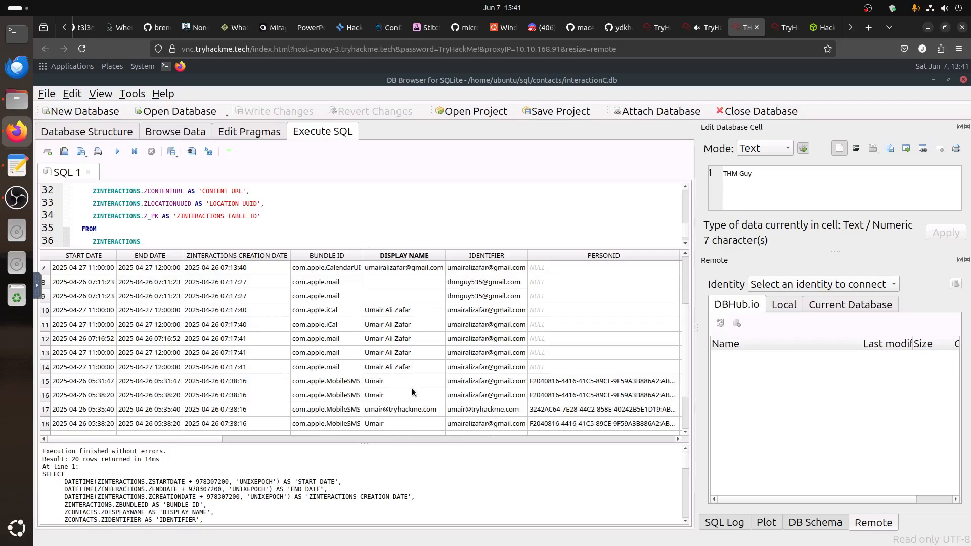
{"action": "scroll", "coordinate": [411, 388], "scroll_direction": "down", "scroll_amount": 1}
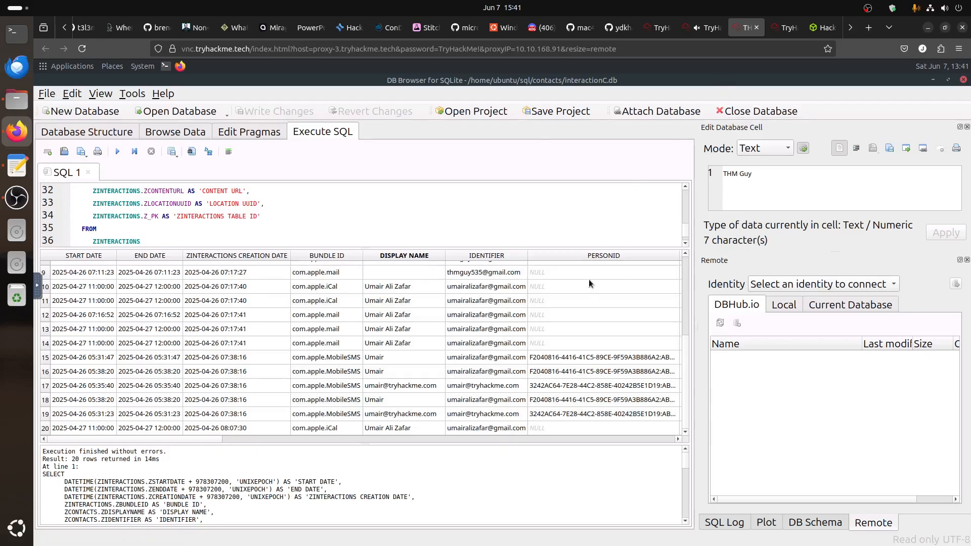
{"action": "left_click", "coordinate": [702, 27]}
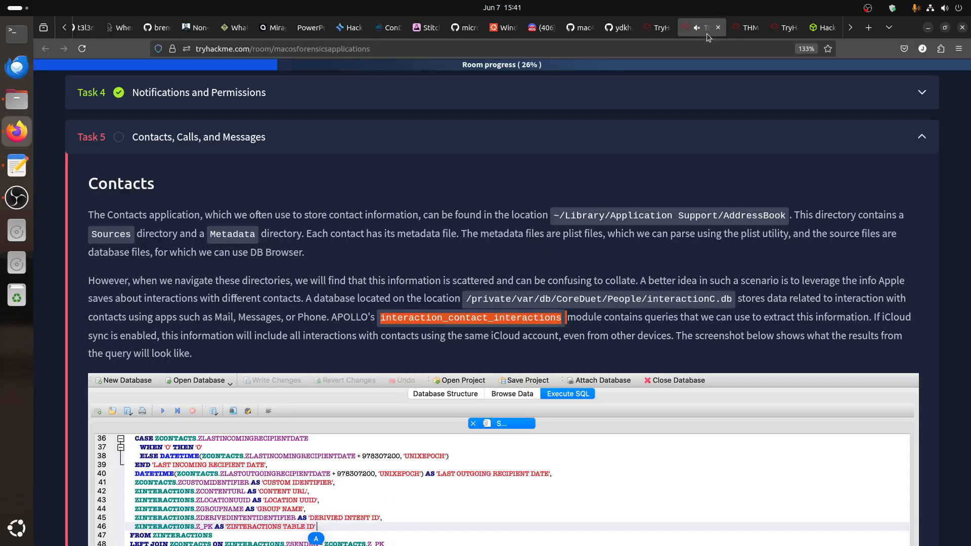
Go to the Calls section of the task and create a calls folder inside the remote machine's sql folder
{"action": "scroll", "coordinate": [253, 356], "scroll_direction": "down", "scroll_amount": 3}
{"action": "scroll", "coordinate": [338, 369], "scroll_direction": "down", "scroll_amount": 8}
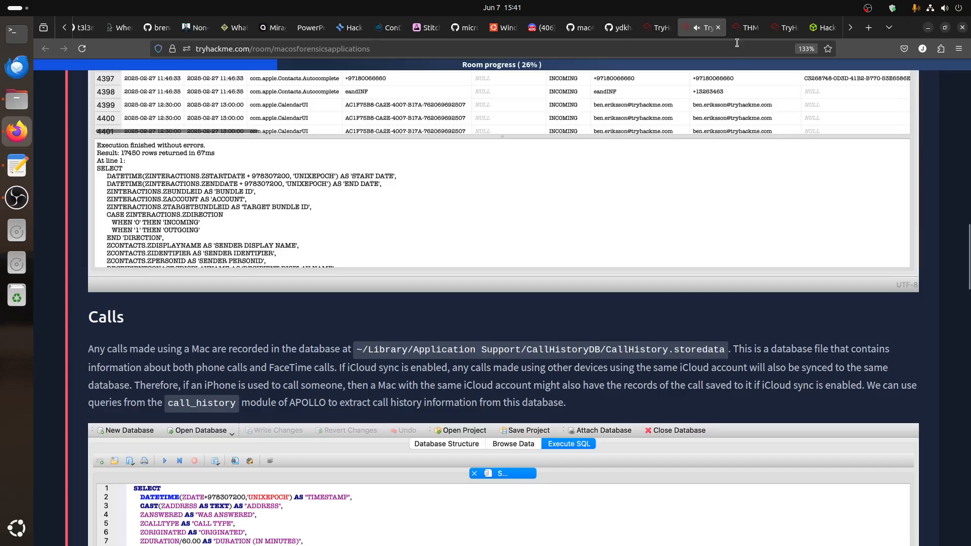
{"action": "left_click", "coordinate": [744, 27]}
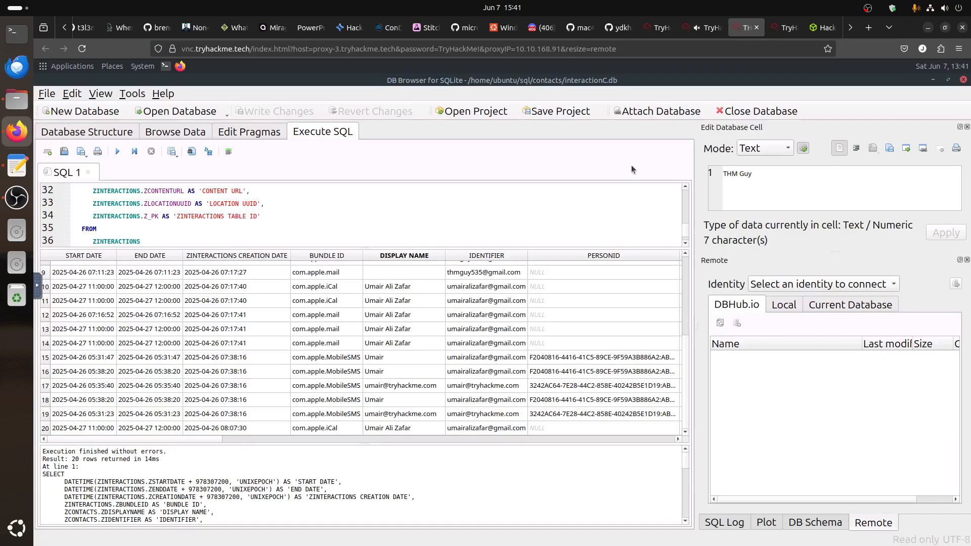
{"action": "left_click", "coordinate": [932, 80]}
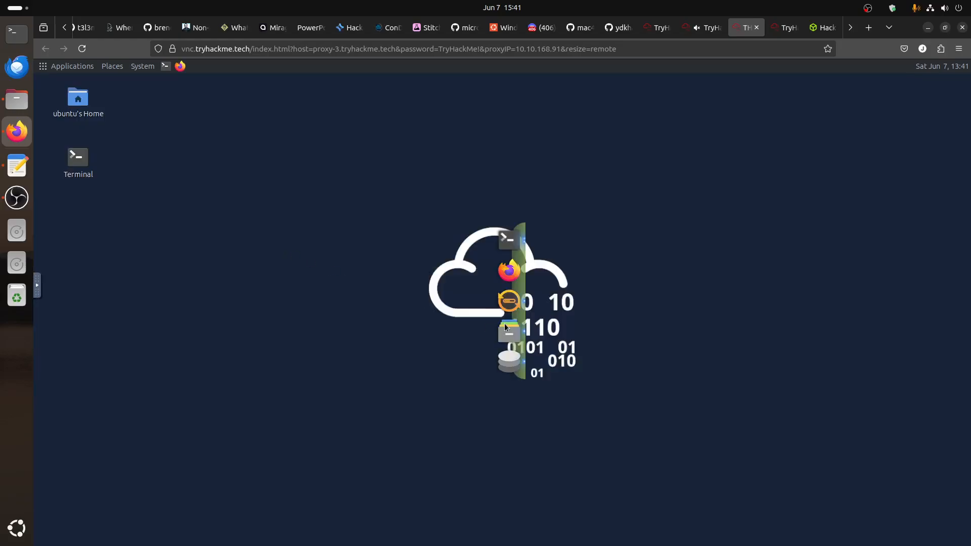
{"action": "left_click", "coordinate": [505, 324]}
{"action": "right_click", "coordinate": [380, 265]}
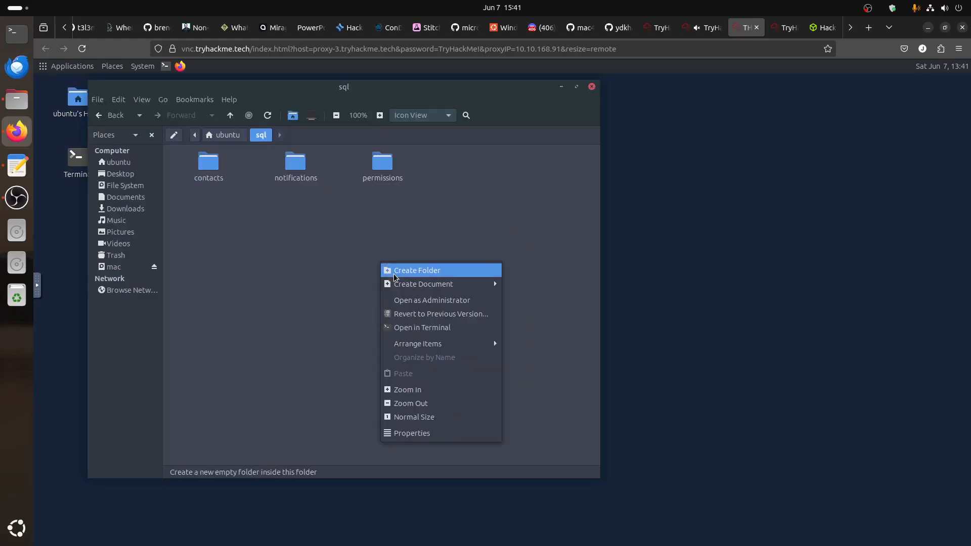
{"action": "left_click", "coordinate": [395, 272]}
{"action": "type", "text": "calls"}
{"action": "key", "text": "Return"}
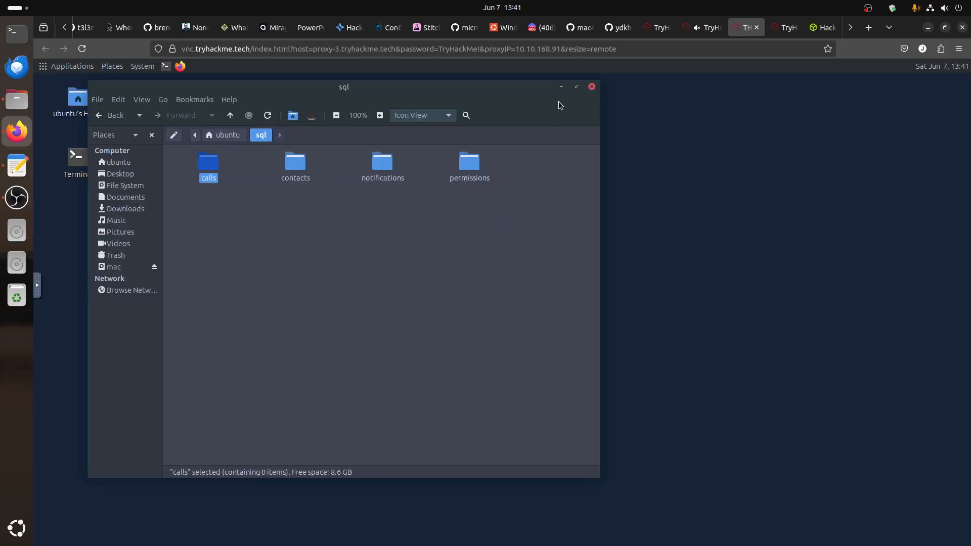
{"action": "left_click", "coordinate": [560, 87]}
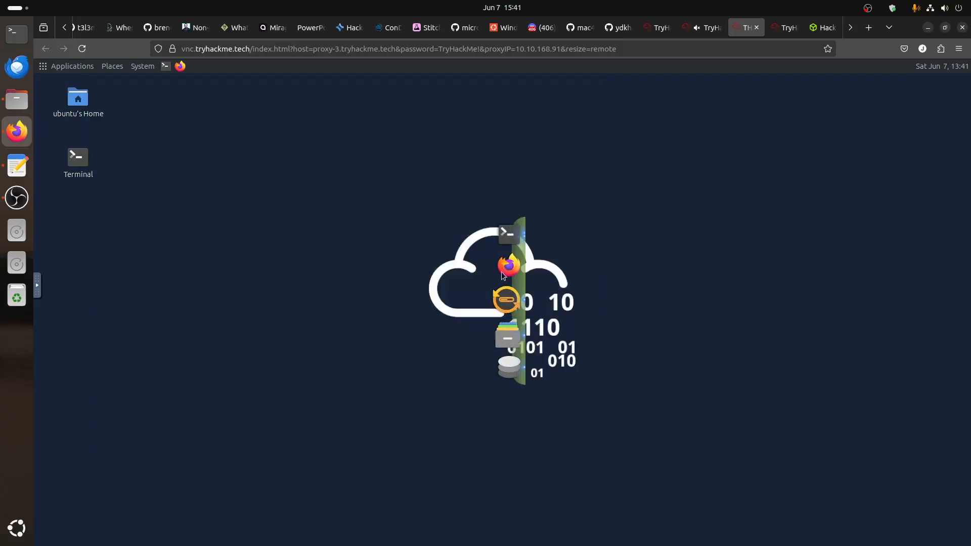
Look up the call history database path in the Calls section and switch to the root terminal session in the user's home folder
{"action": "left_click", "coordinate": [503, 235]}
{"action": "left_click", "coordinate": [702, 27]}
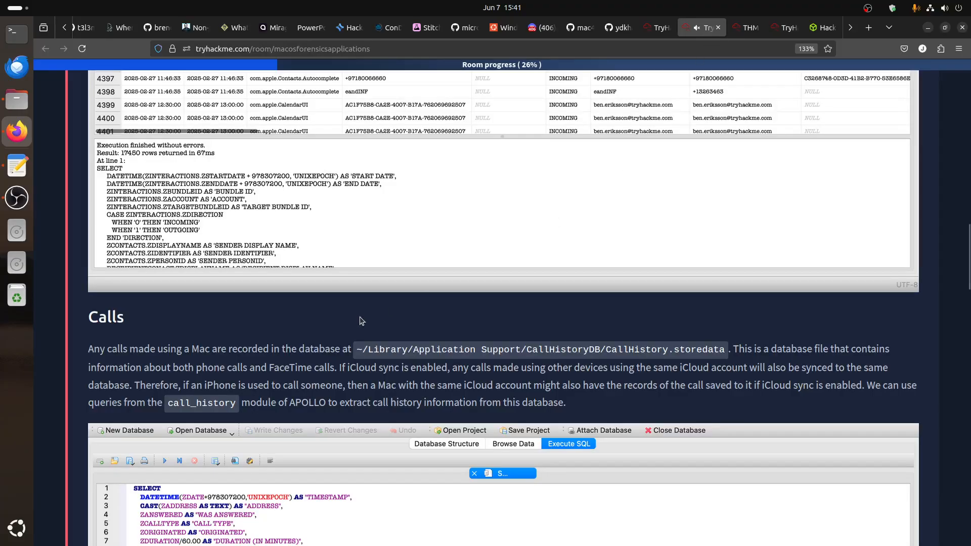
{"action": "scroll", "coordinate": [393, 337], "scroll_direction": "down", "scroll_amount": 3}
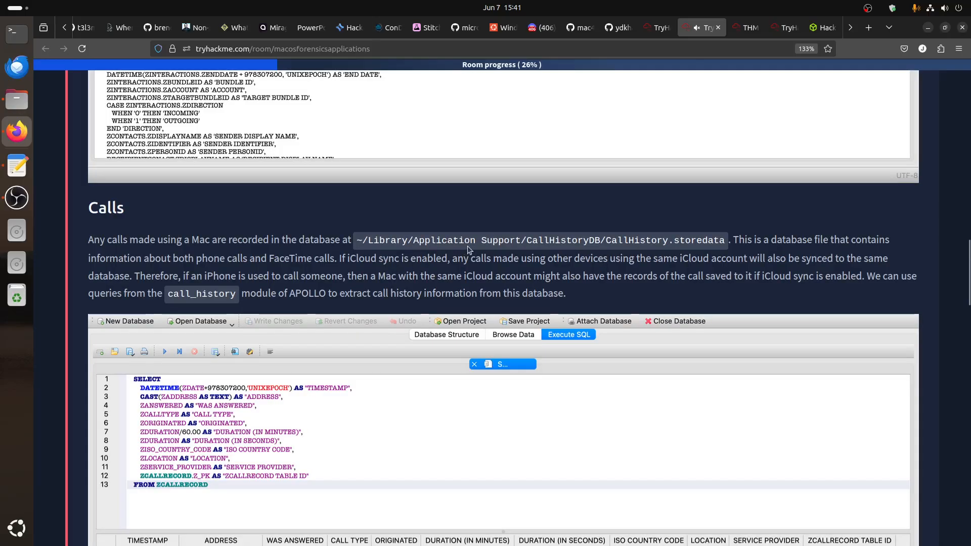
{"action": "left_click", "coordinate": [746, 29]}
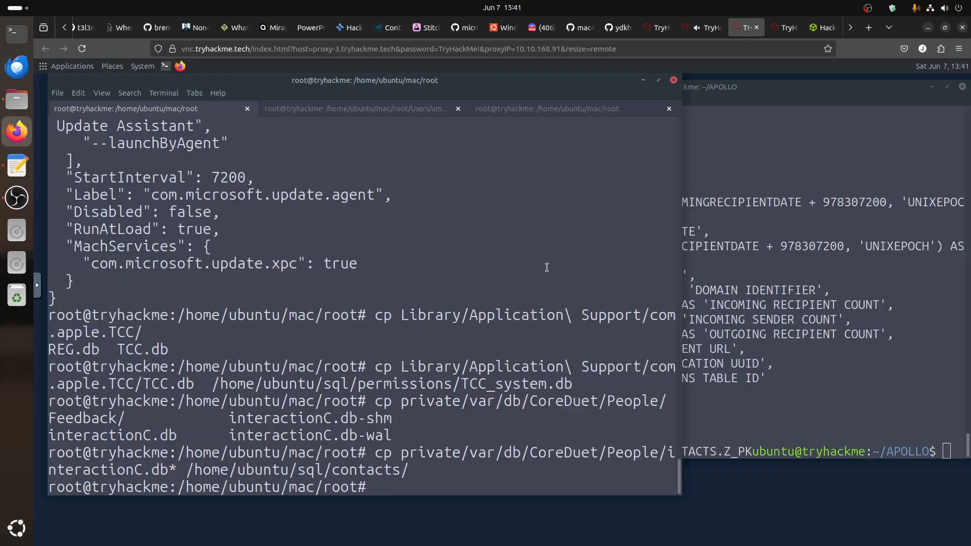
{"action": "type", "text": "cp Li"}
{"action": "key", "text": "Tab"}
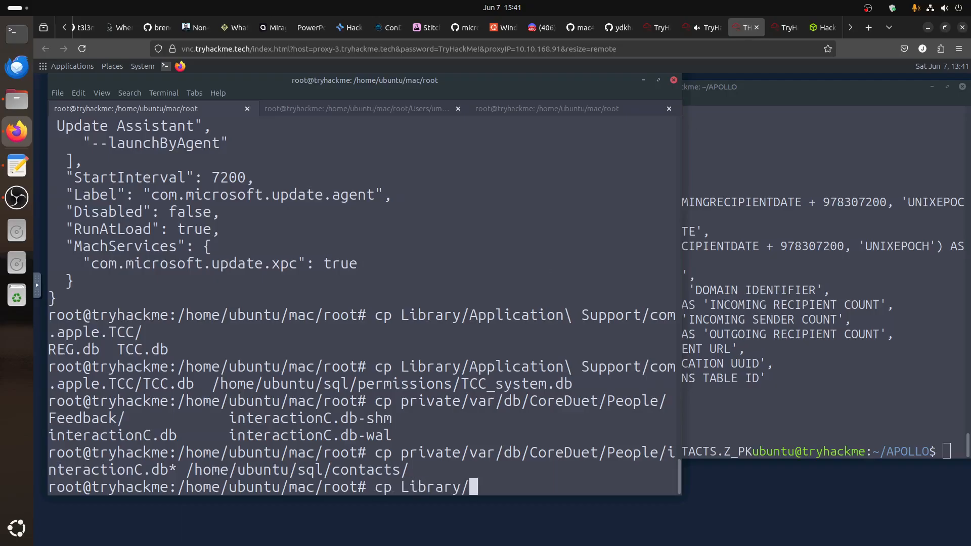
{"action": "left_click", "coordinate": [371, 110]}
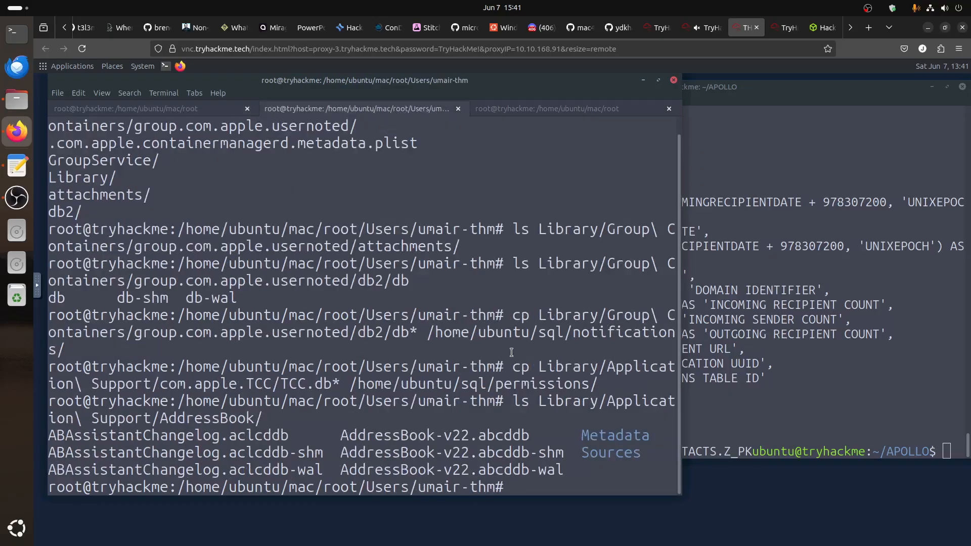
Begin a cp command with the source path Library/Application Support/CallHistory and list the matching folders
{"action": "type", "text": "cp LI"}
{"action": "key", "text": "BackSpace"}
{"action": "key", "text": "Tab"}
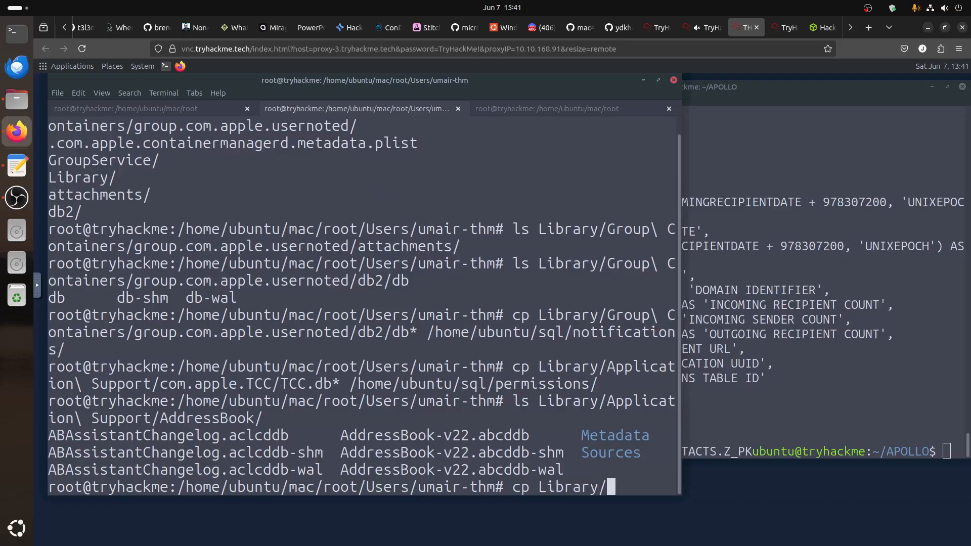
{"action": "type", "text": "Appli"}
{"action": "key", "text": "Tab"}
{"action": "left_click", "coordinate": [706, 28]}
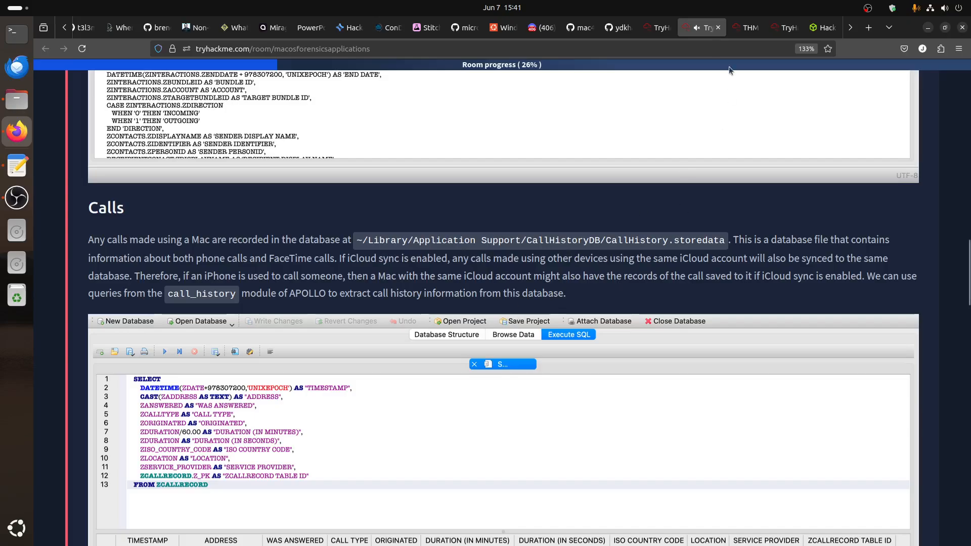
{"action": "left_click", "coordinate": [746, 27]}
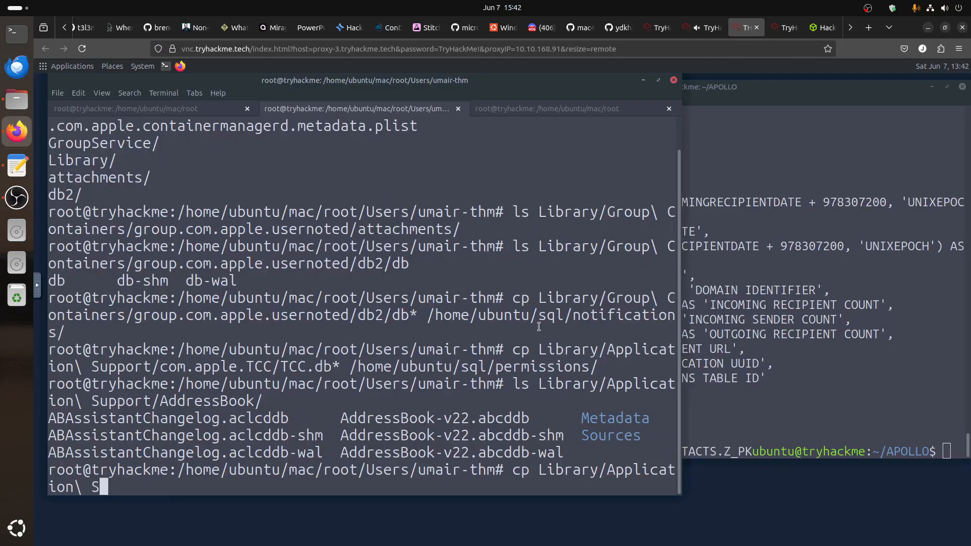
{"action": "type", "text": "u"}
{"action": "key", "text": "Tab"}
{"action": "type", "text": "Ca"}
{"action": "key", "text": "Tab"}
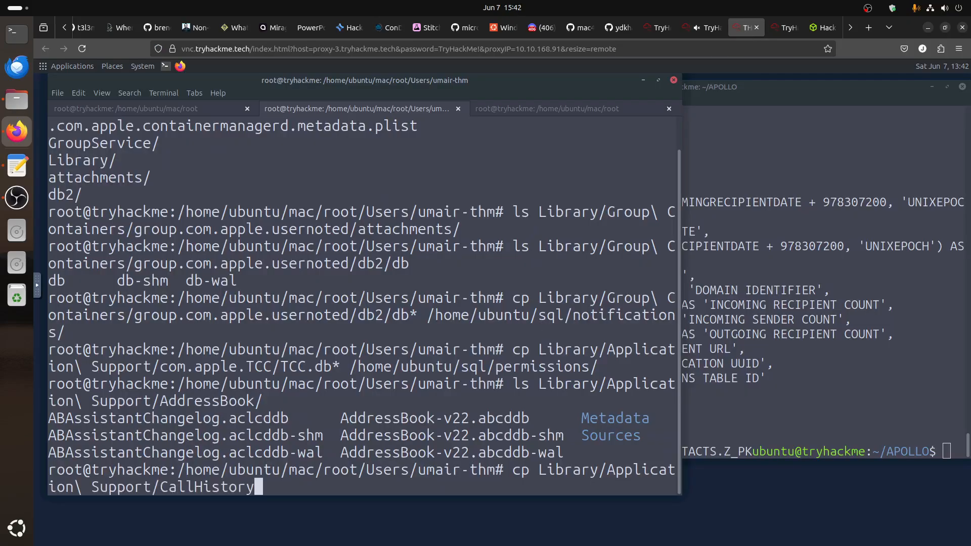
{"action": "key", "text": "Tab"}
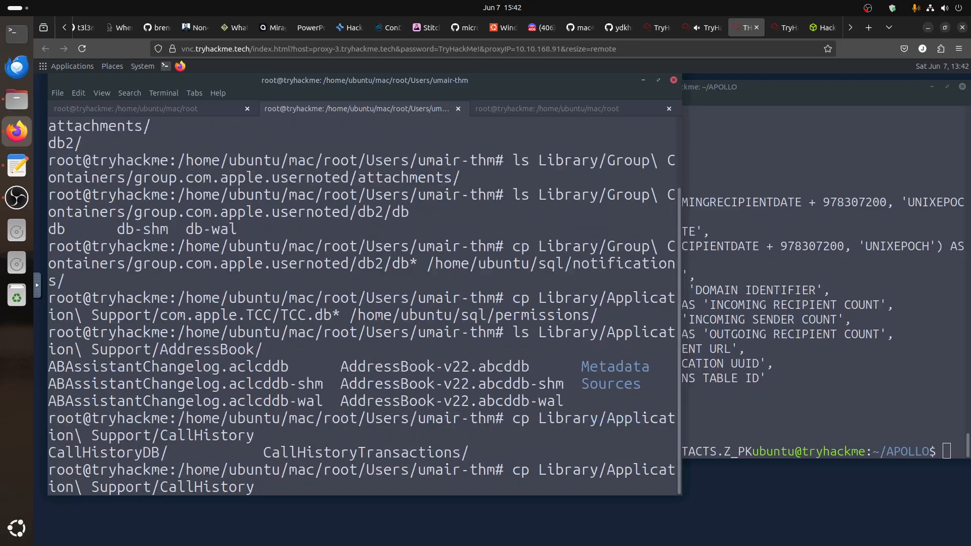
Check the database path on the task page, extend the source path to CallHistoryDB/ and list its files
{"action": "left_click", "coordinate": [706, 27]}
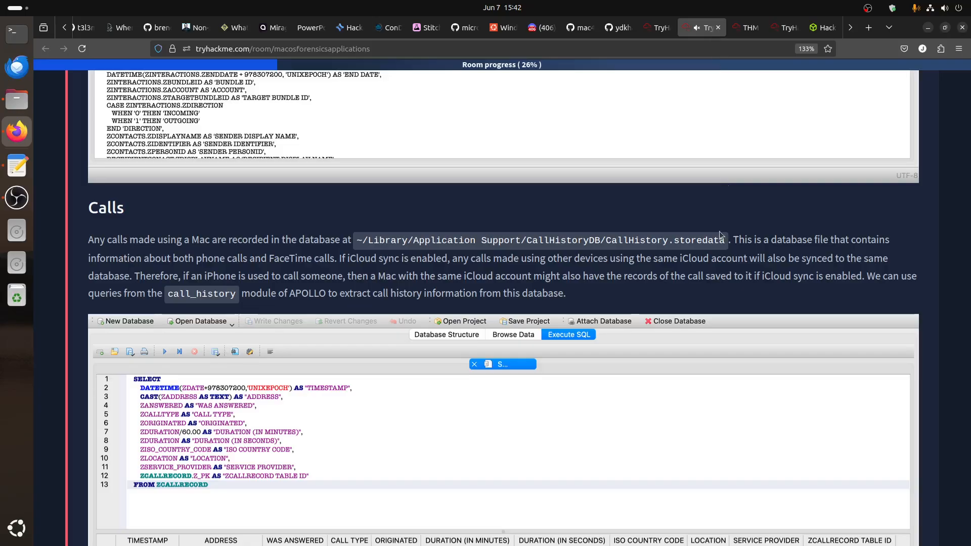
{"action": "left_click", "coordinate": [746, 27]}
{"action": "type", "text": "D"}
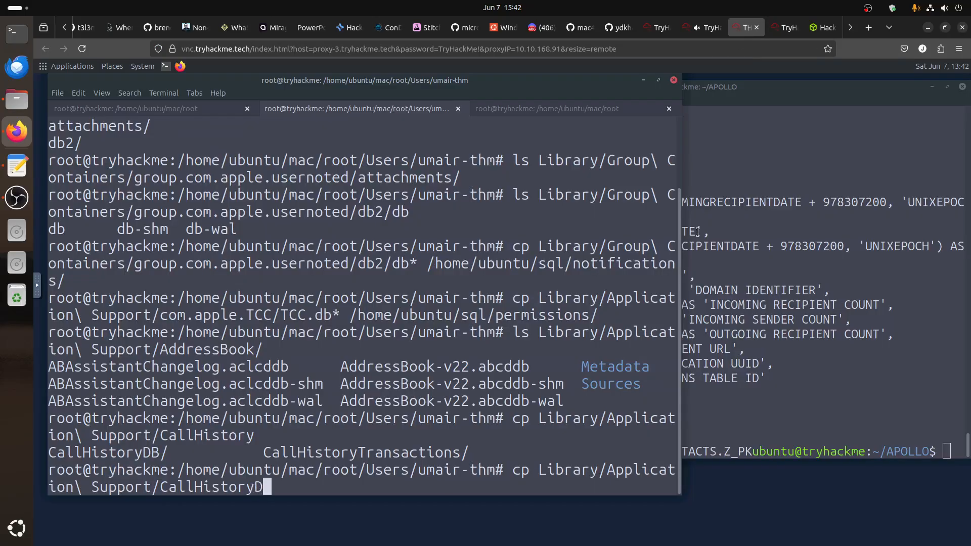
{"action": "key", "text": "Tab"}
{"action": "key", "text": "Tab"}
{"action": "key", "text": "Tab"}
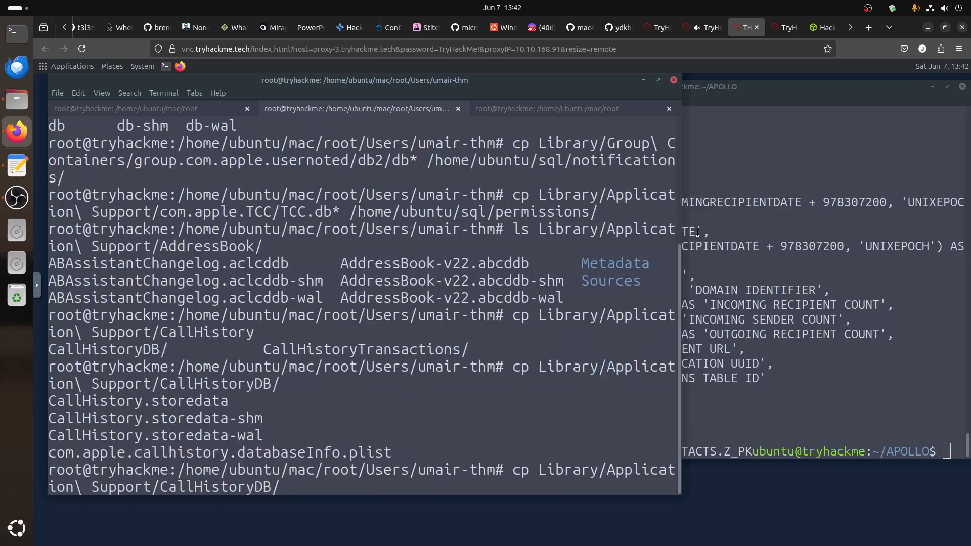
Complete the command to copy CallHistory.storedata* to /home/ubuntu/sql/calls/ and run it
{"action": "type", "text": "C"}
{"action": "key", "text": "Tab"}
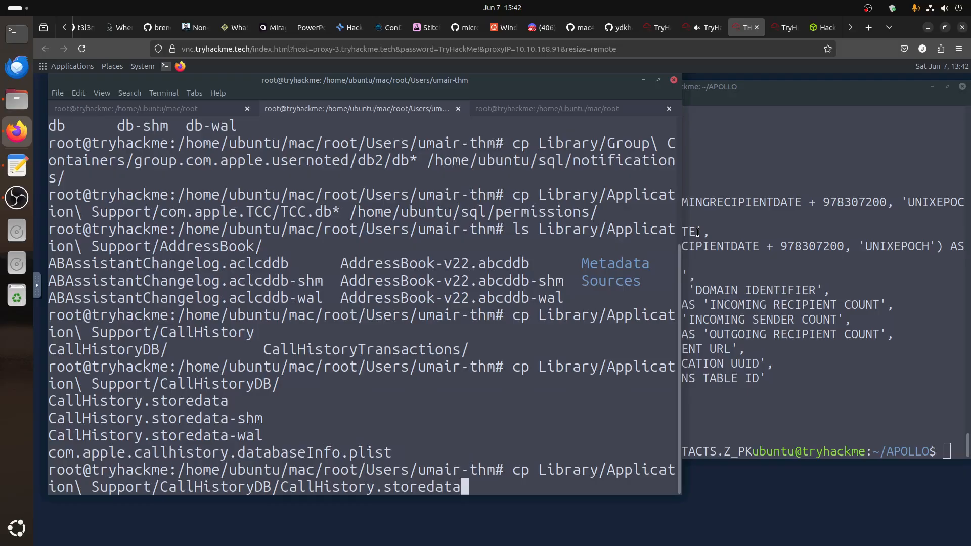
{"action": "type", "text": "* /home/ubuntu/"}
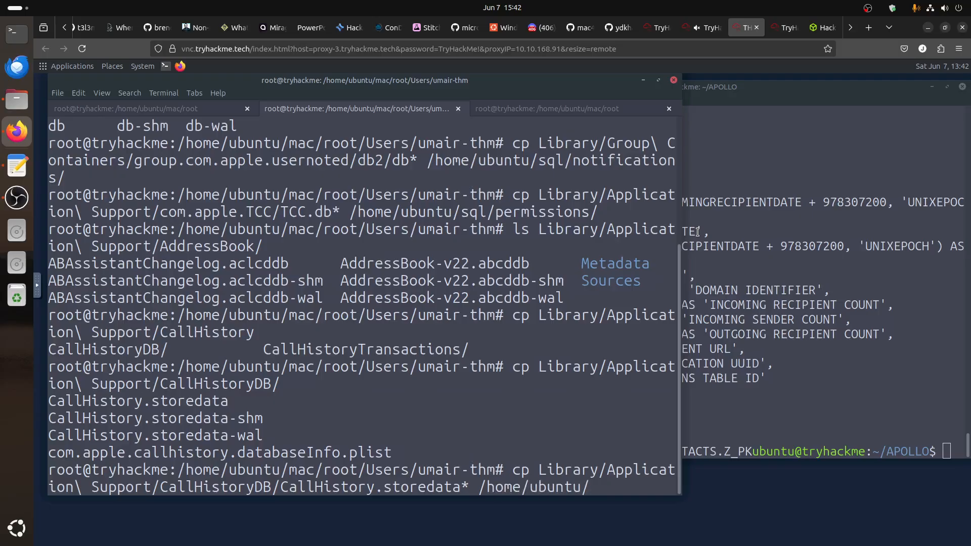
{"action": "type", "text": "sql/calls/"}
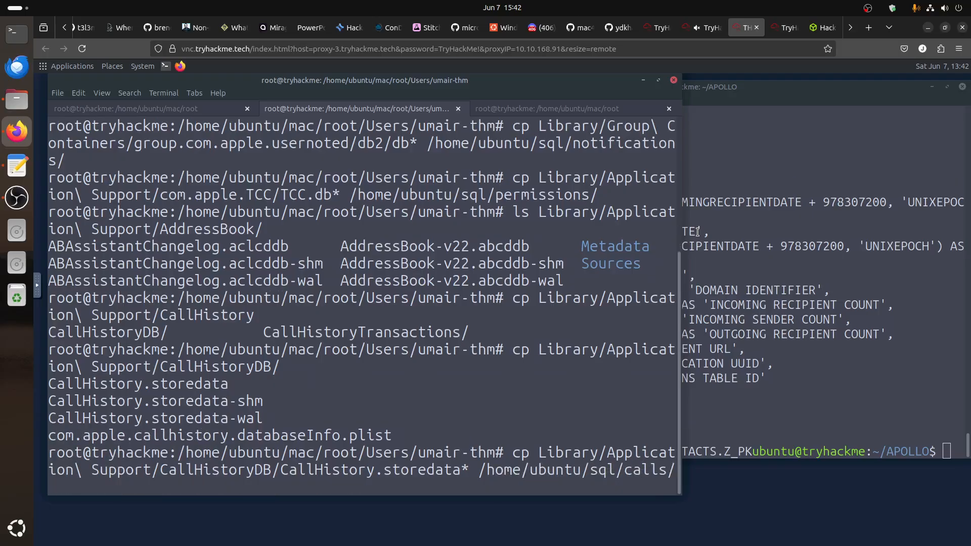
{"action": "key", "text": "Return"}
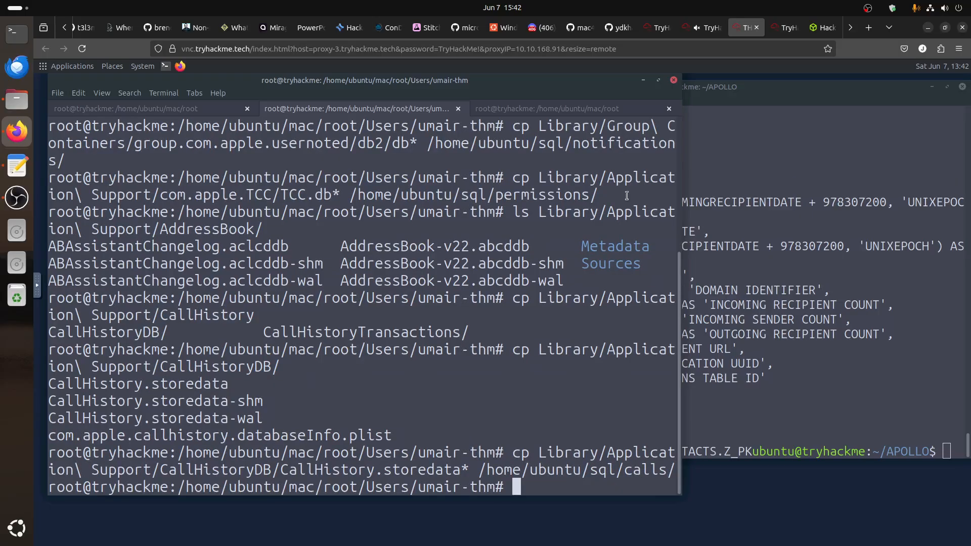
Look up the APOLLO module name for call history in the Calls section and return to the remote desktop
{"action": "left_click", "coordinate": [710, 33]}
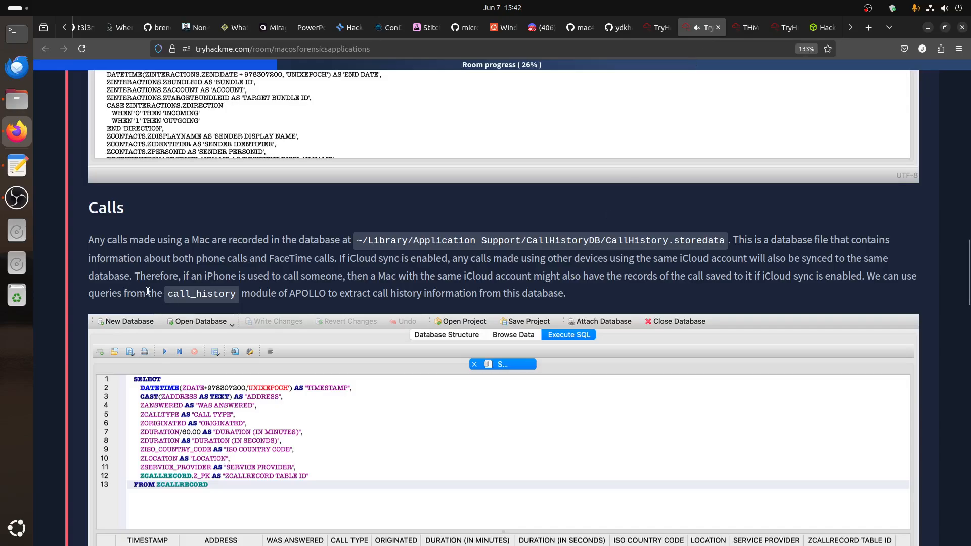
{"action": "left_click_drag", "start_coordinate": [158, 293], "coordinate": [269, 294]}
{"action": "left_click", "coordinate": [746, 27]}
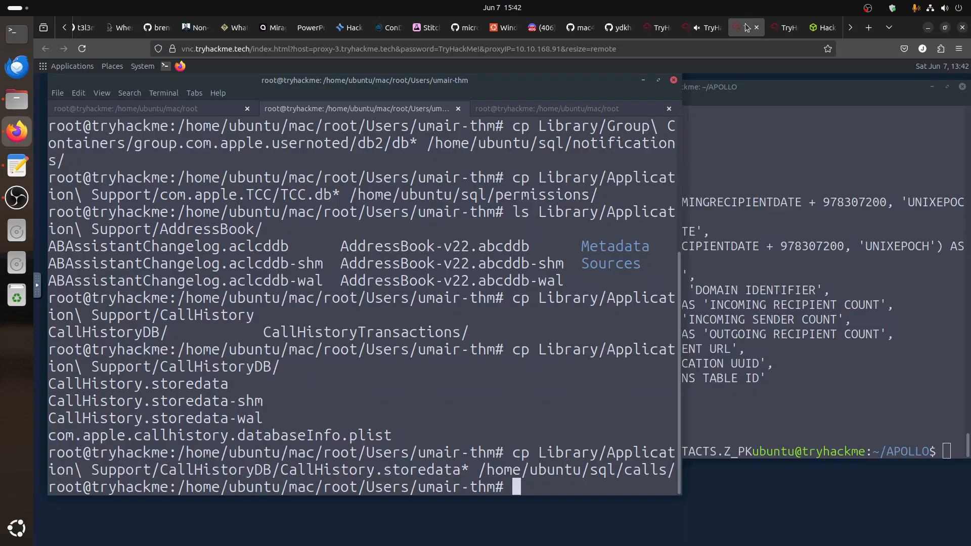
Clear the output in the APOLLO terminal
{"action": "left_click", "coordinate": [745, 226]}
{"action": "key", "text": "Return"}
{"action": "key", "text": "Return"}
{"action": "type", "text": "cl"}
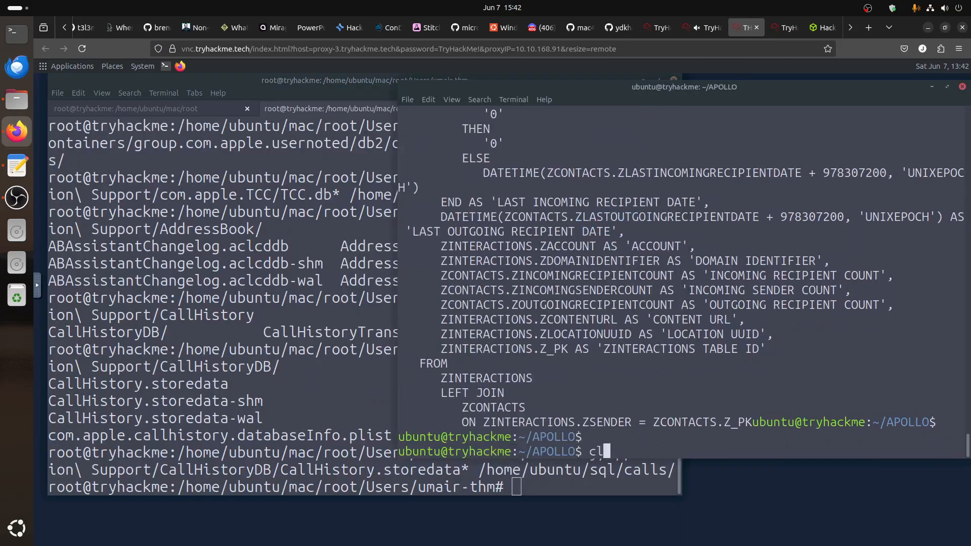
{"action": "type", "text": "aer"}
{"action": "key", "text": "Return"}
{"action": "type", "text": "lear"}
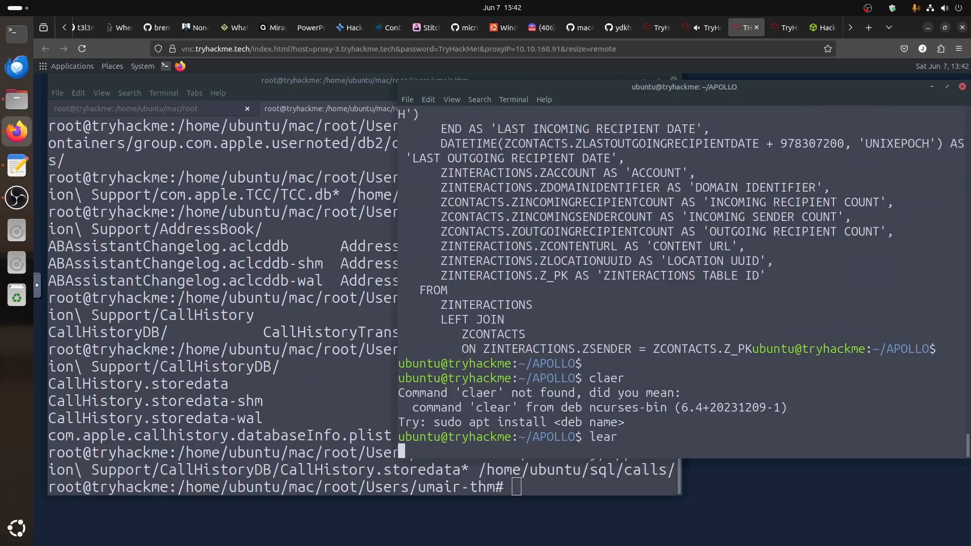
{"action": "key", "text": "Return"}
{"action": "type", "text": "lear"}
{"action": "key", "text": "Return"}
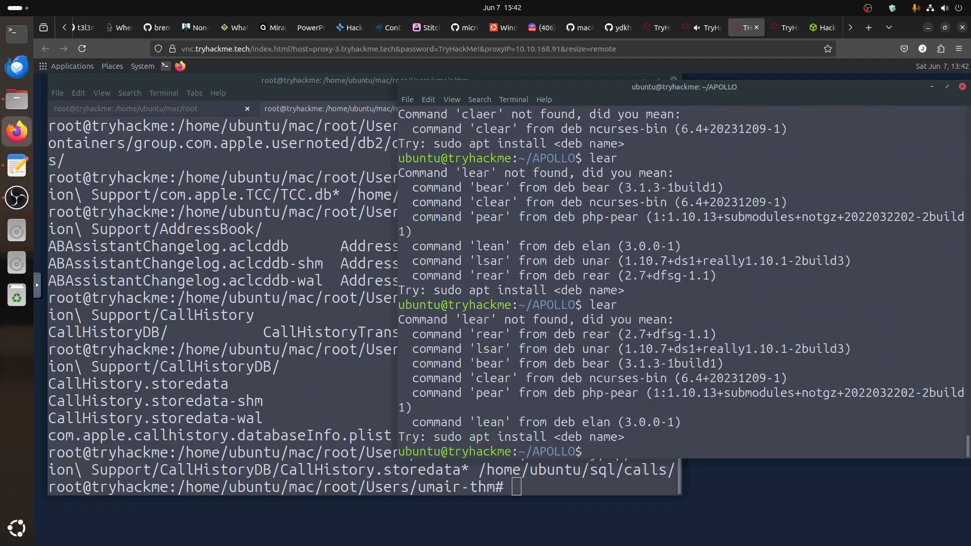
{"action": "type", "text": "clear"}
{"action": "key", "text": "Return"}
Print the contents of the call_history module from APOLLO's modules folder
{"action": "type", "text": "cat "}
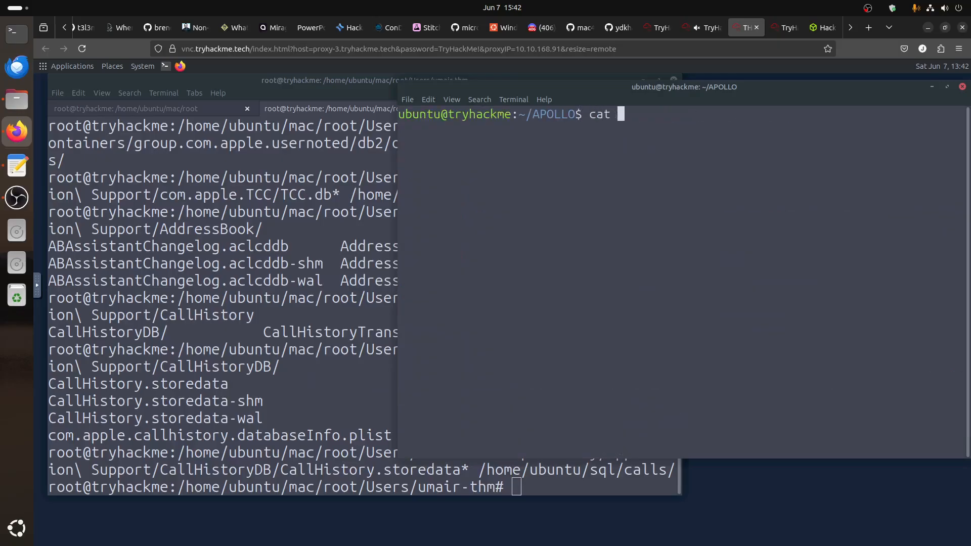
{"action": "type", "text": "modules/cal"}
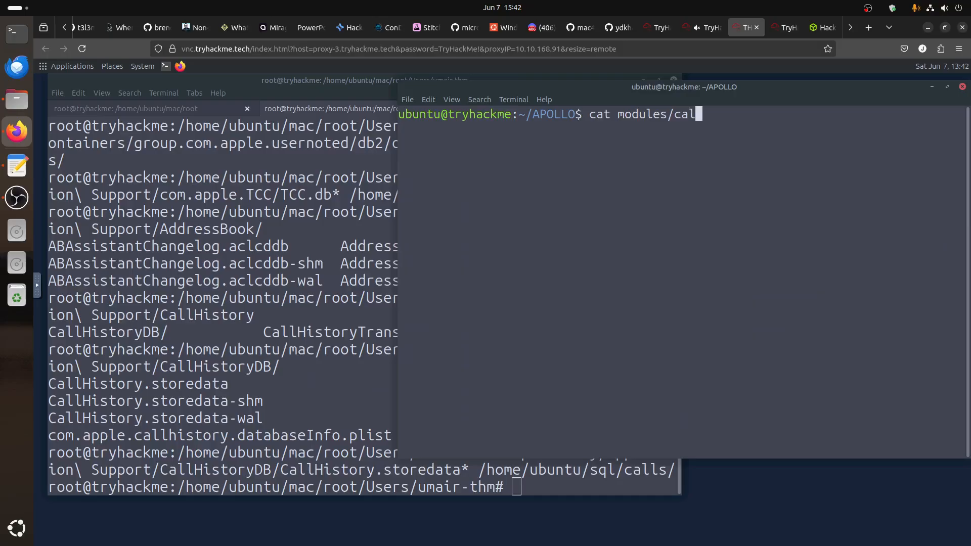
{"action": "key", "text": "Tab"}
{"action": "key", "text": "Return"}
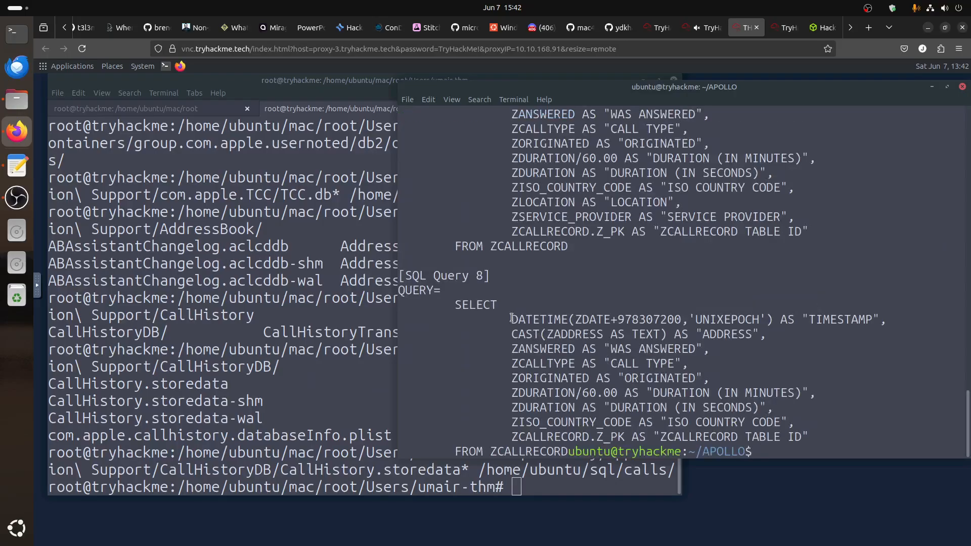
Copy the SELECT statement of SQL Query 8 from the module output and minimize both terminal windows
{"action": "left_click_drag", "start_coordinate": [457, 305], "coordinate": [568, 449]}
{"action": "right_click", "coordinate": [566, 448]}
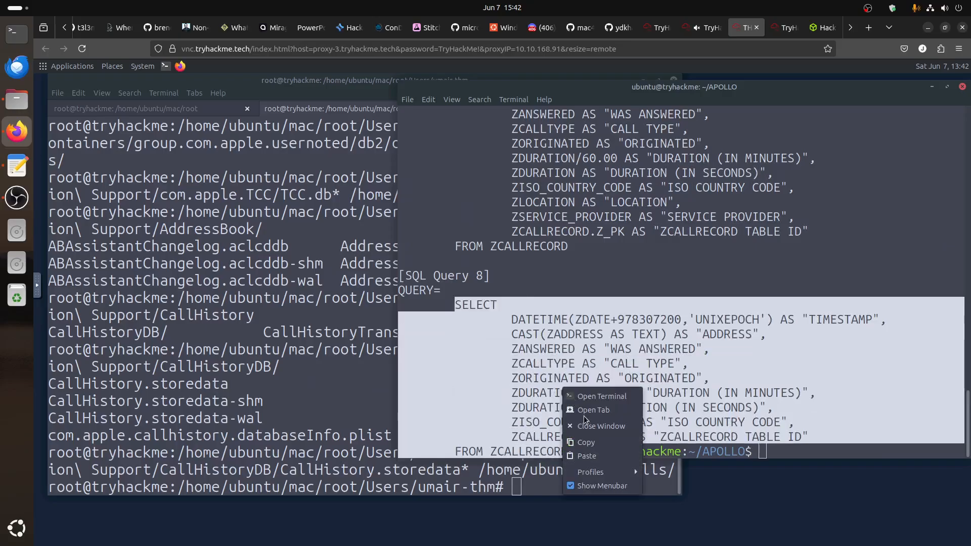
{"action": "left_click", "coordinate": [591, 444]}
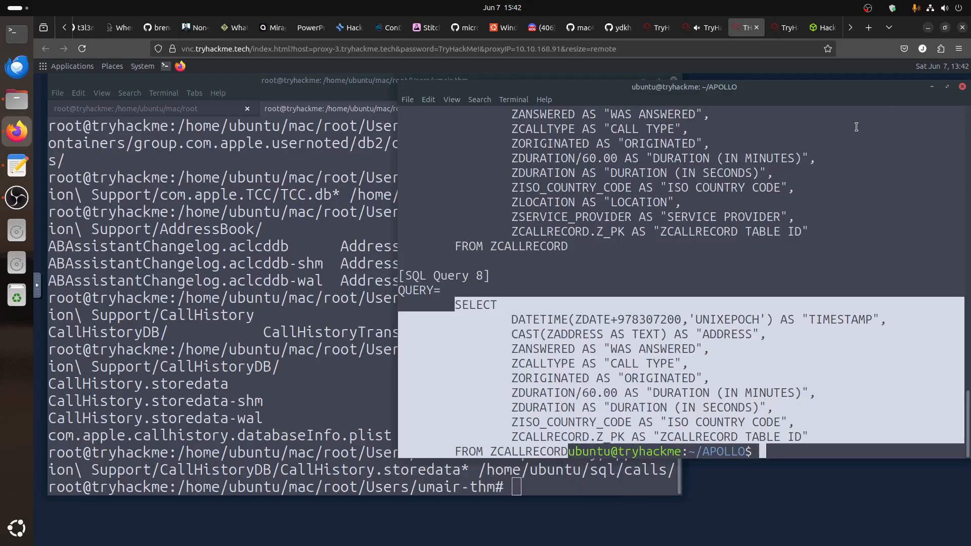
{"action": "left_click", "coordinate": [933, 87]}
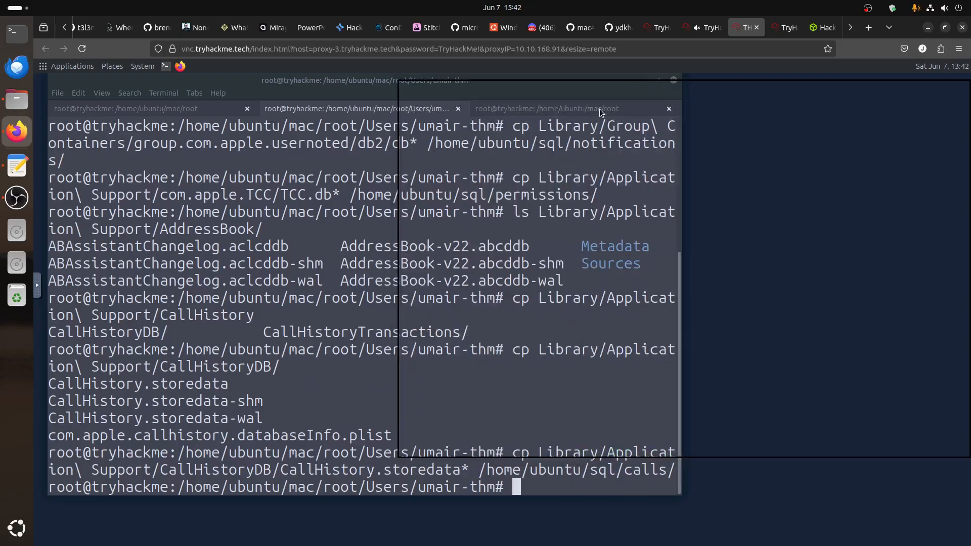
{"action": "left_click", "coordinate": [642, 81]}
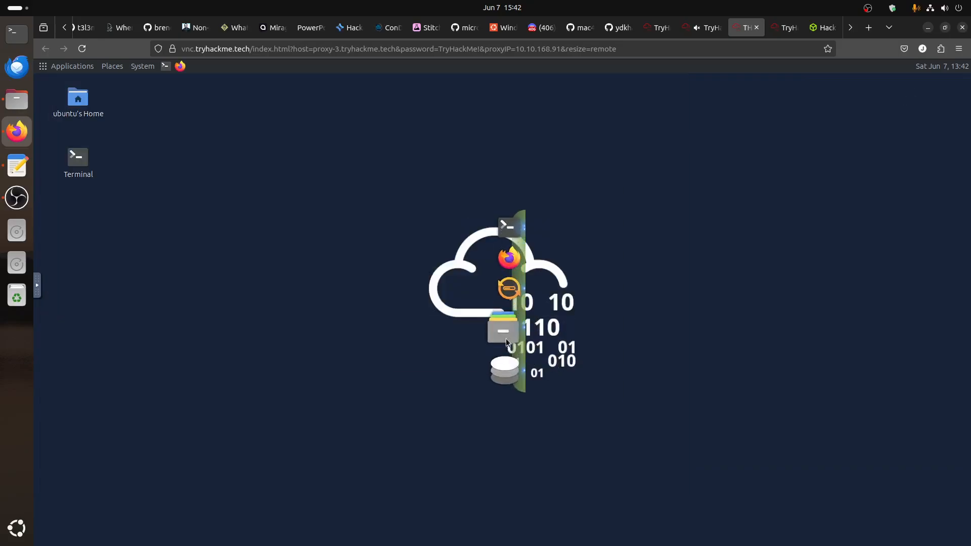
Bring up DB Browser for SQLite and close the interactionC.db database
{"action": "left_click", "coordinate": [502, 362]}
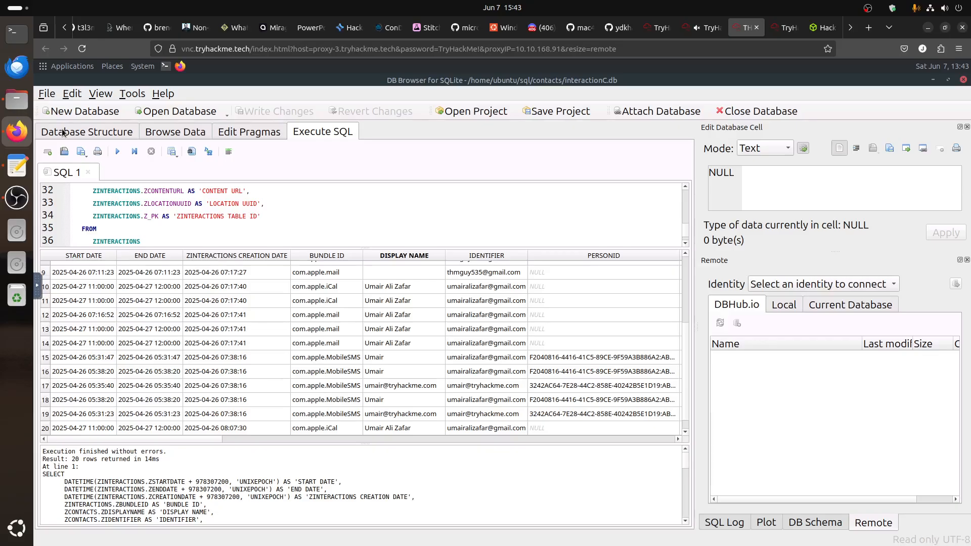
{"action": "left_click", "coordinate": [63, 133]}
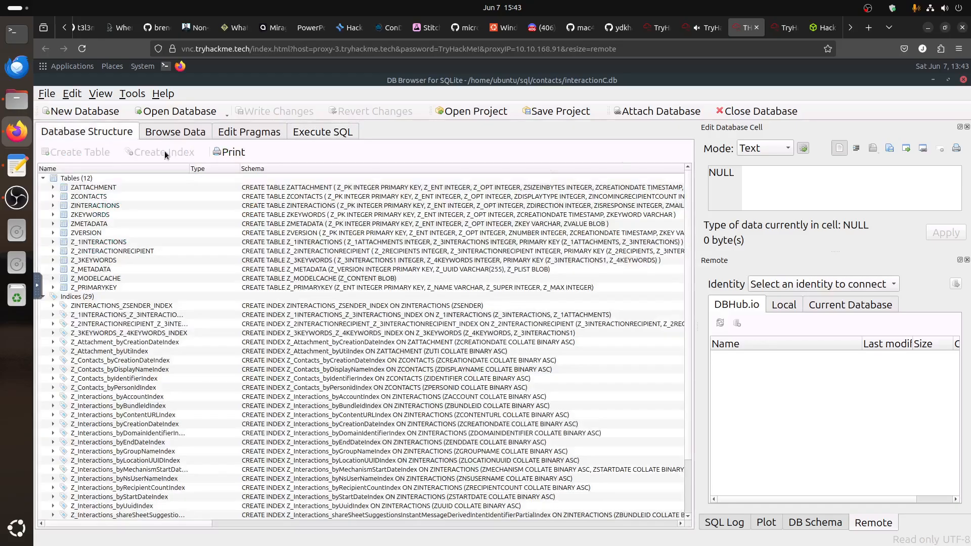
{"action": "left_click", "coordinate": [746, 110]}
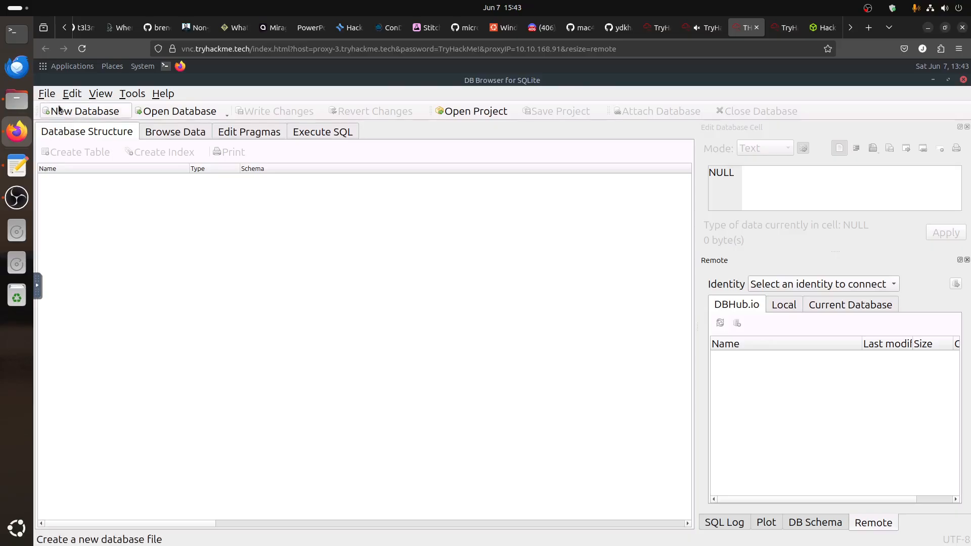
Open the CallHistory.storedata database from the sql/calls folder, with the file filter set to All files
{"action": "left_click", "coordinate": [45, 95]}
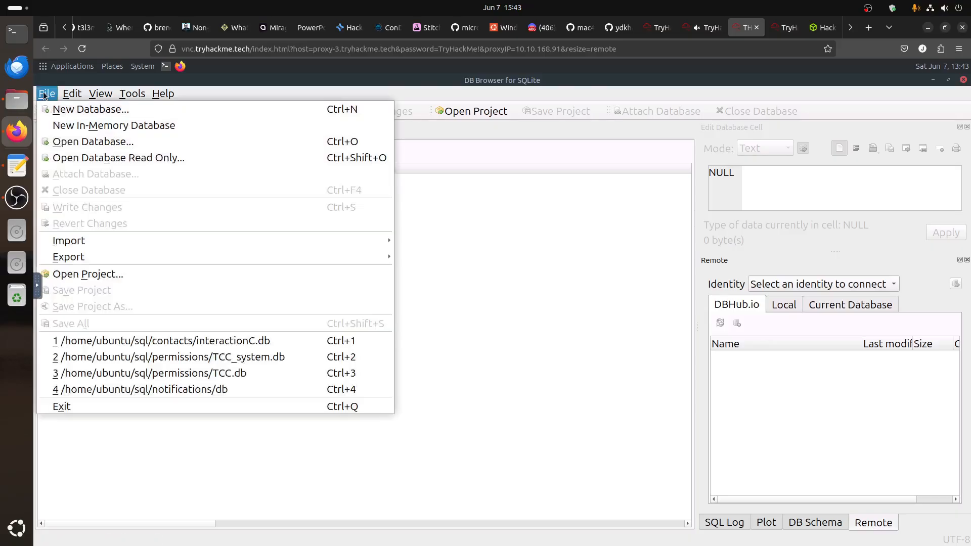
{"action": "left_click", "coordinate": [78, 142]}
{"action": "left_click", "coordinate": [354, 105]}
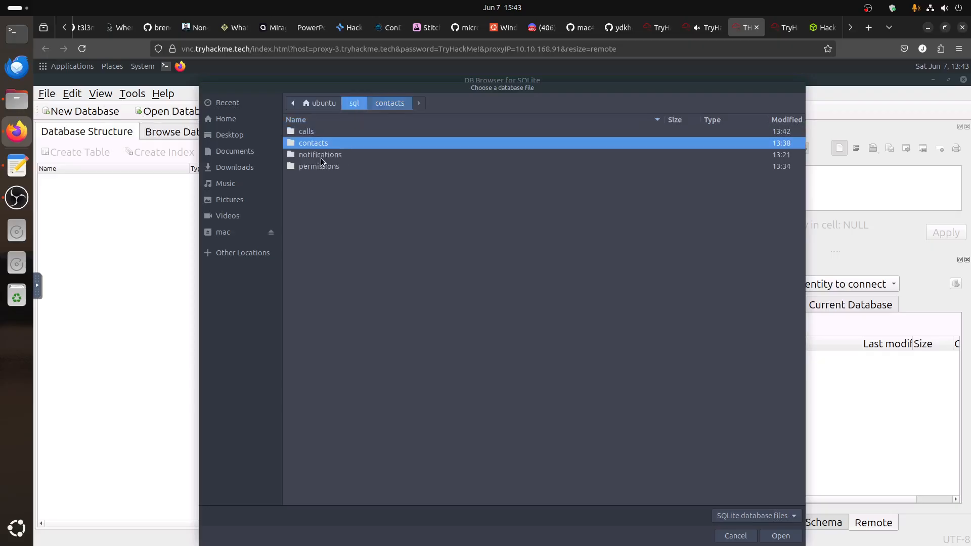
{"action": "double_click", "coordinate": [312, 131]}
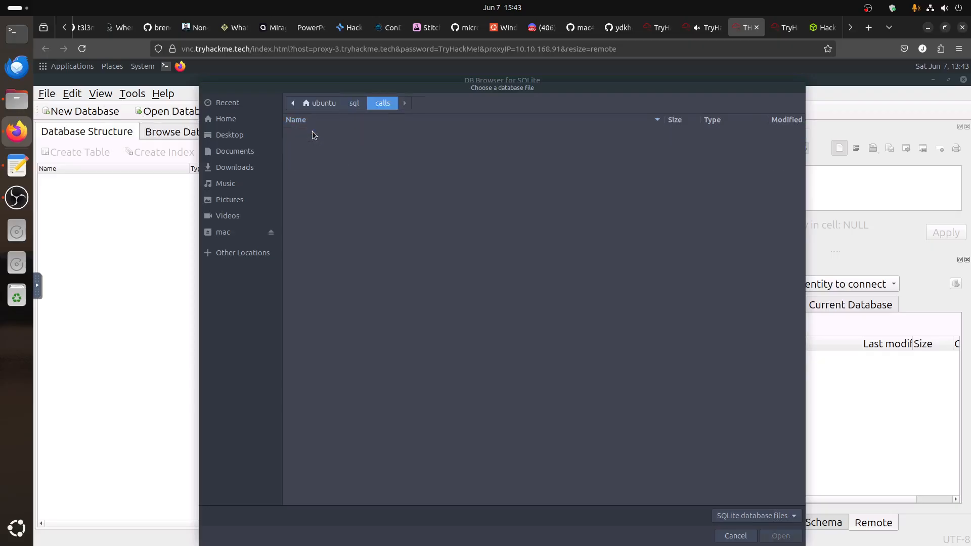
{"action": "left_click", "coordinate": [754, 516]}
{"action": "left_click", "coordinate": [748, 533]}
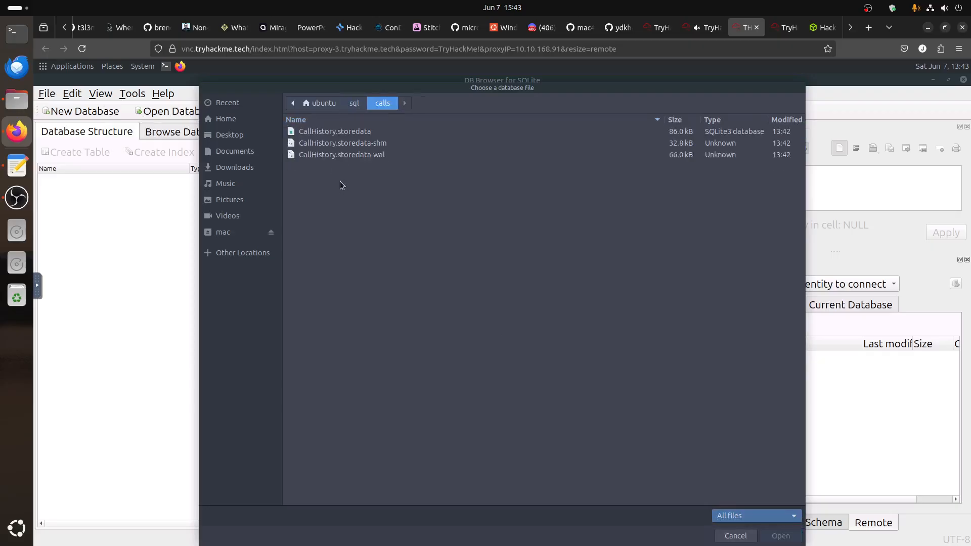
{"action": "double_click", "coordinate": [338, 131]}
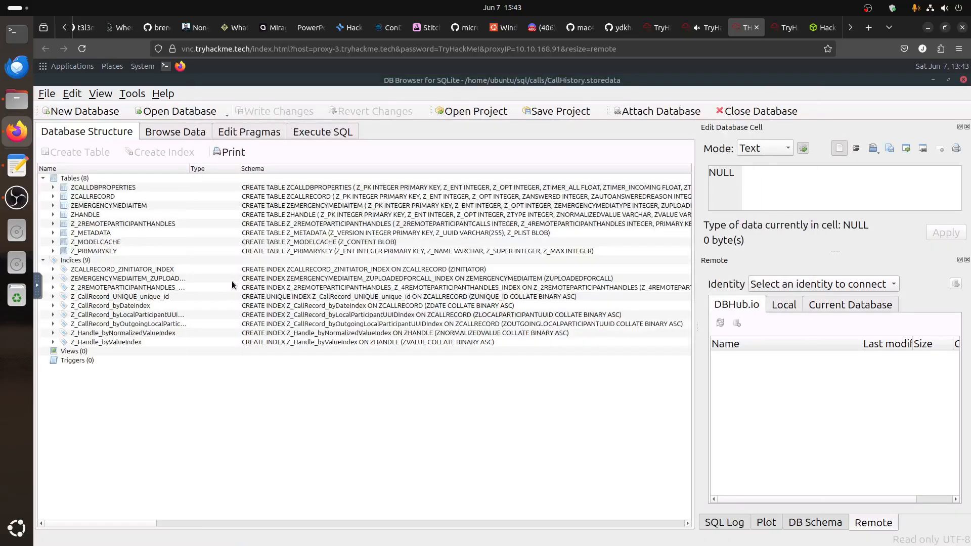
Run the copied call history query in a new SQL tab and select the address of the returned call
{"action": "left_click", "coordinate": [327, 136]}
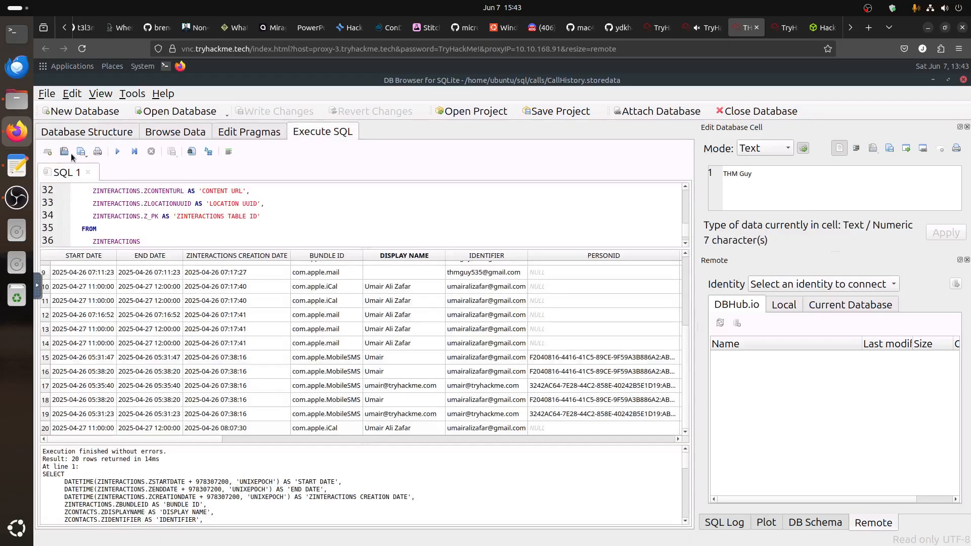
{"action": "left_click", "coordinate": [48, 152]}
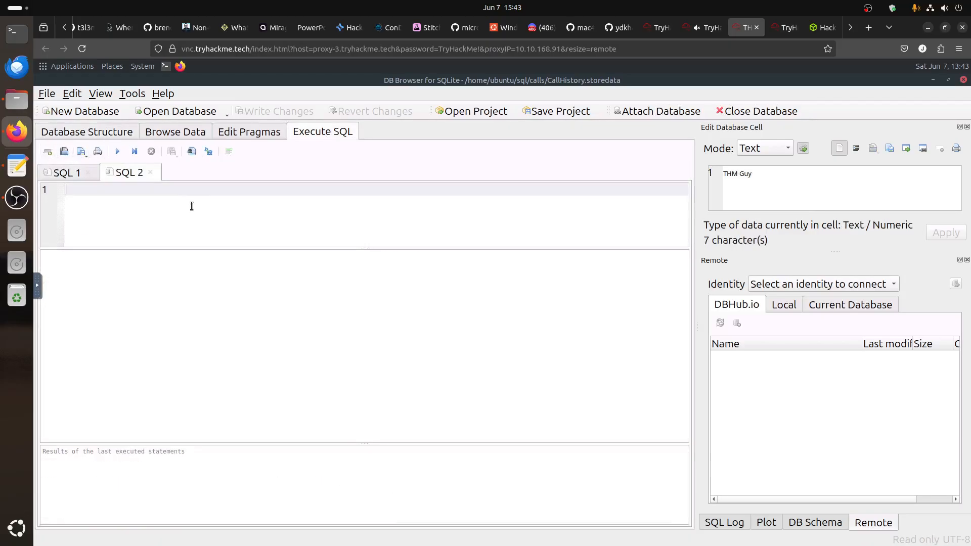
{"action": "key", "text": "ctrl+v"}
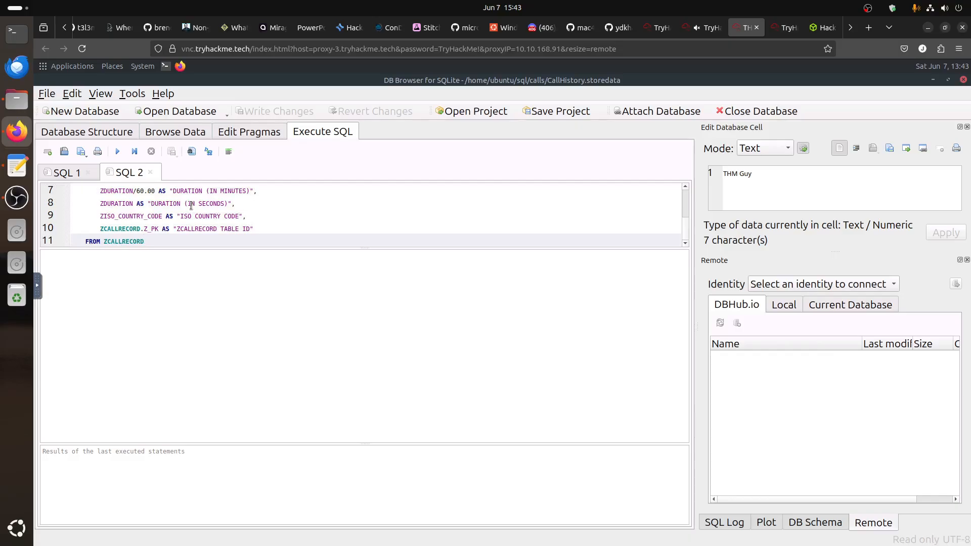
{"action": "left_click", "coordinate": [117, 153]}
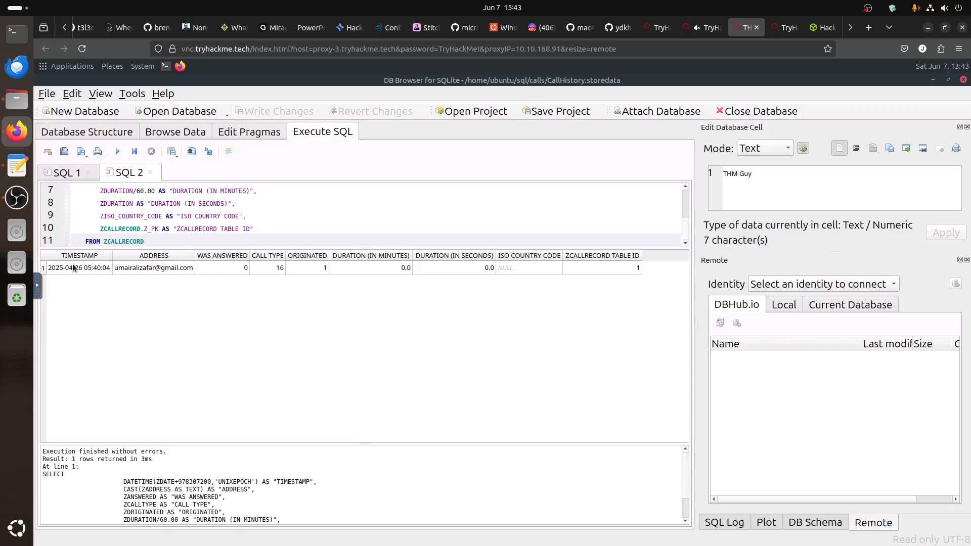
{"action": "left_click", "coordinate": [144, 270]}
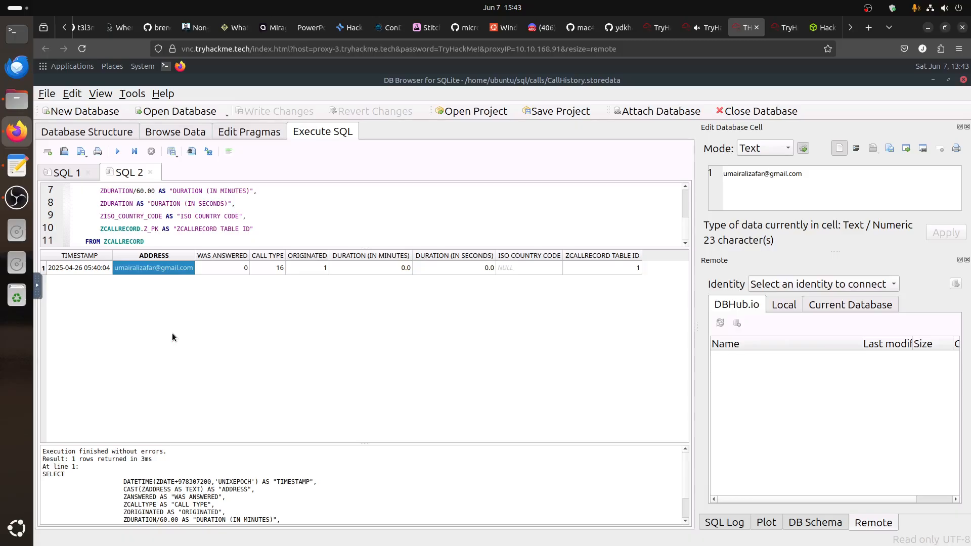
Compare the call history result with the room's Calls example and the earlier contact interactions results
{"action": "left_click", "coordinate": [706, 28]}
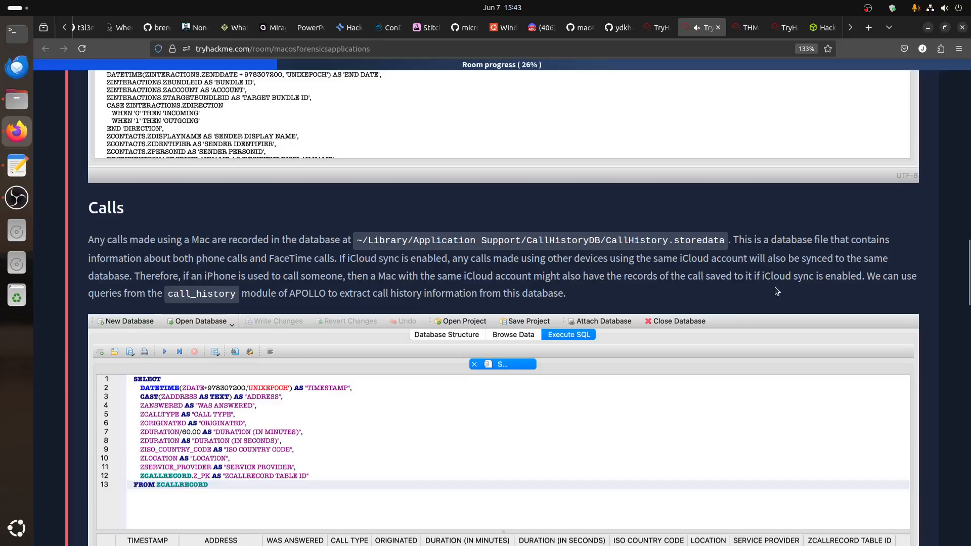
{"action": "scroll", "coordinate": [777, 291], "scroll_direction": "down", "scroll_amount": 4}
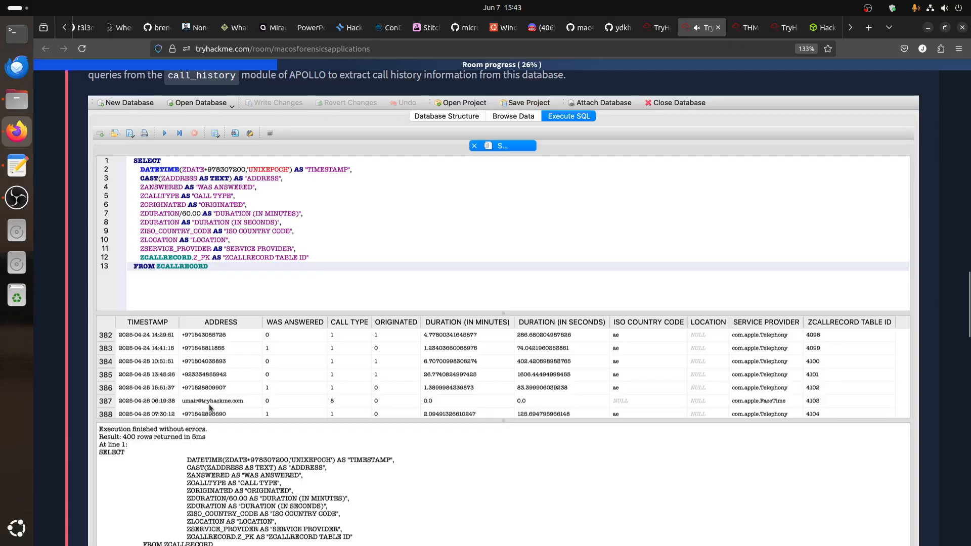
{"action": "left_click", "coordinate": [749, 28]}
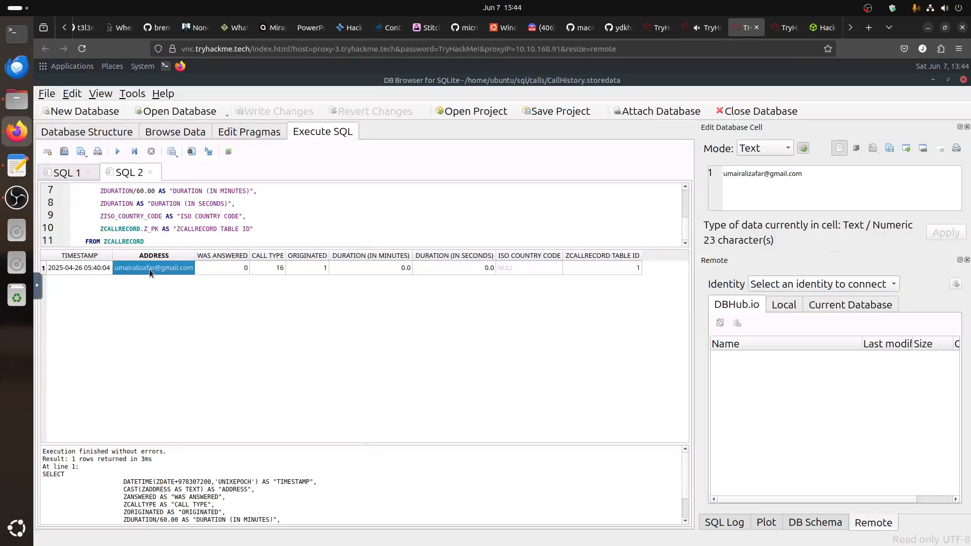
{"action": "left_click", "coordinate": [704, 28]}
{"action": "scroll", "coordinate": [373, 395], "scroll_direction": "down", "scroll_amount": 3}
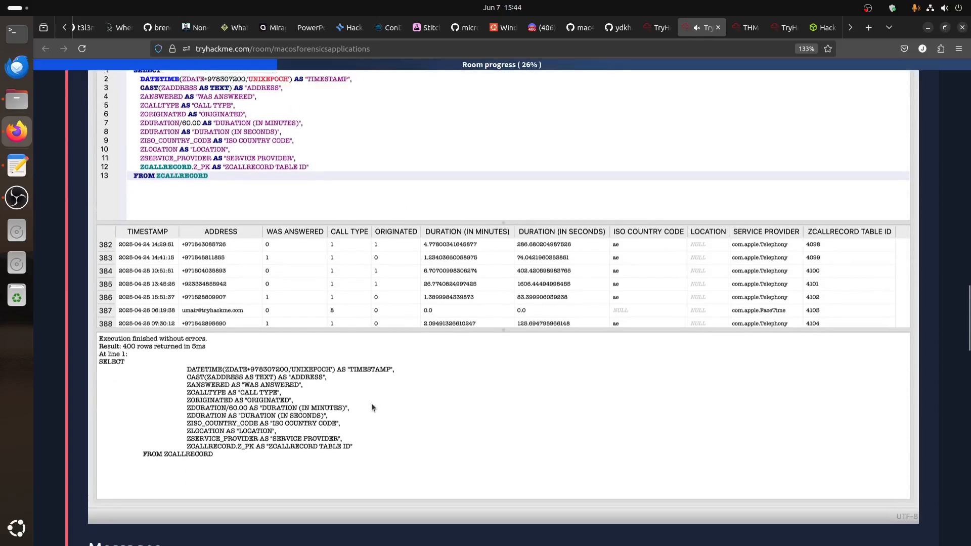
{"action": "scroll", "coordinate": [371, 403], "scroll_direction": "down", "scroll_amount": 1}
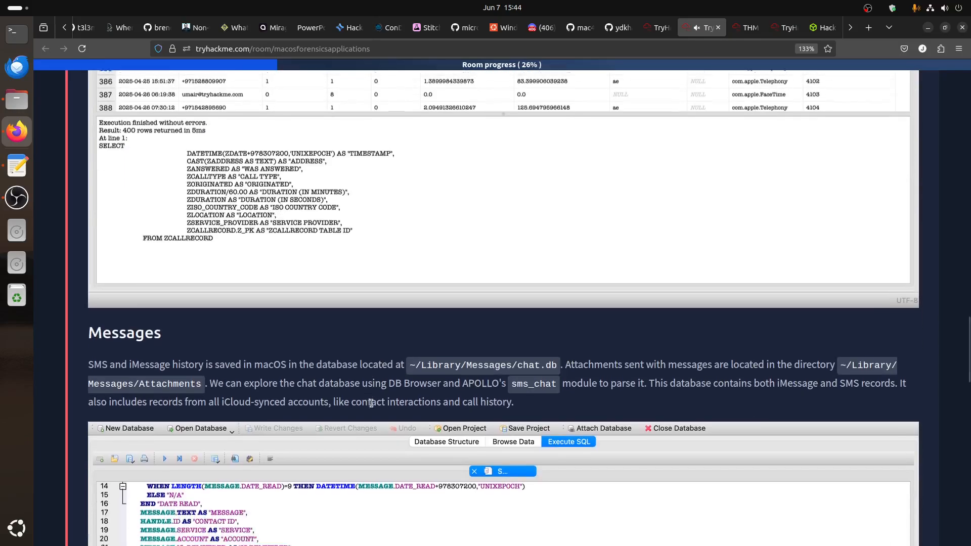
{"action": "left_click", "coordinate": [745, 29]}
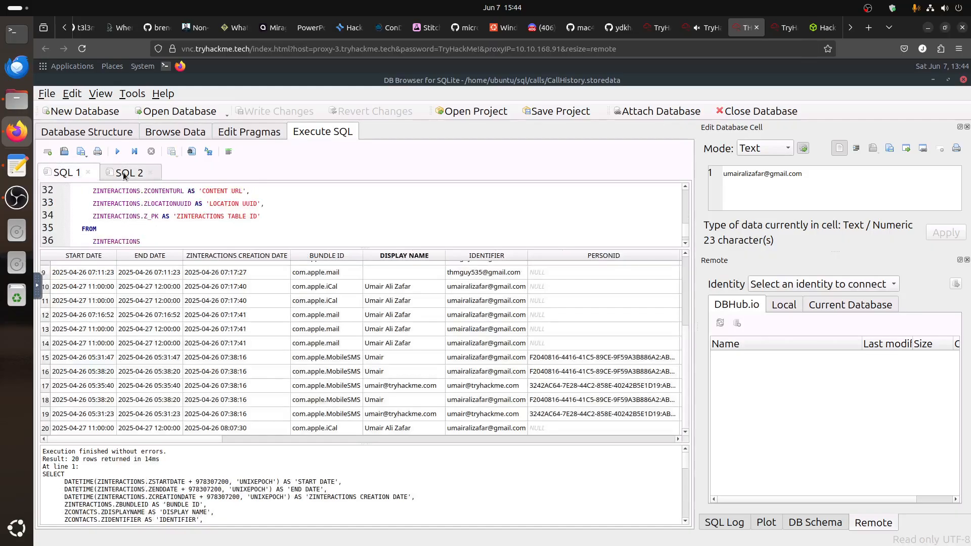
{"action": "left_click", "coordinate": [124, 175]}
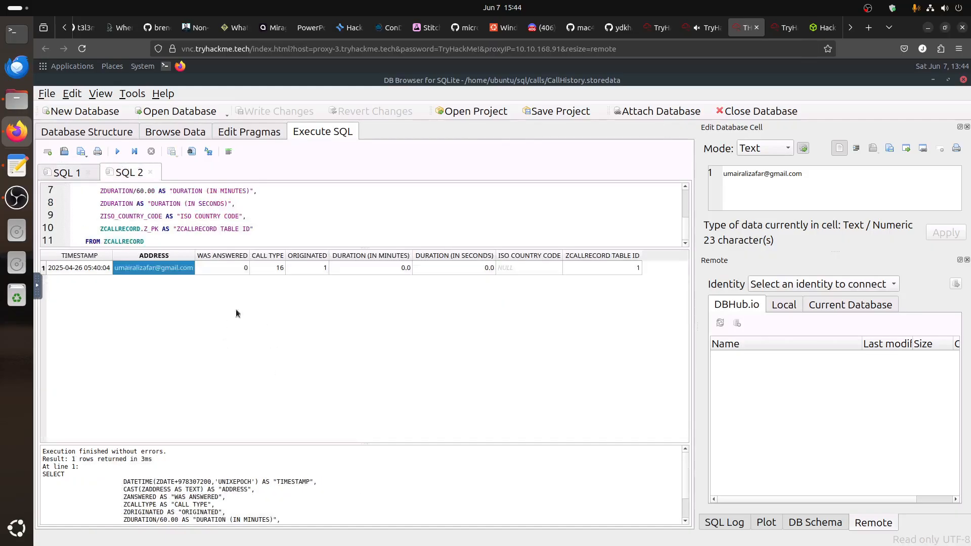
{"action": "left_click", "coordinate": [65, 175]}
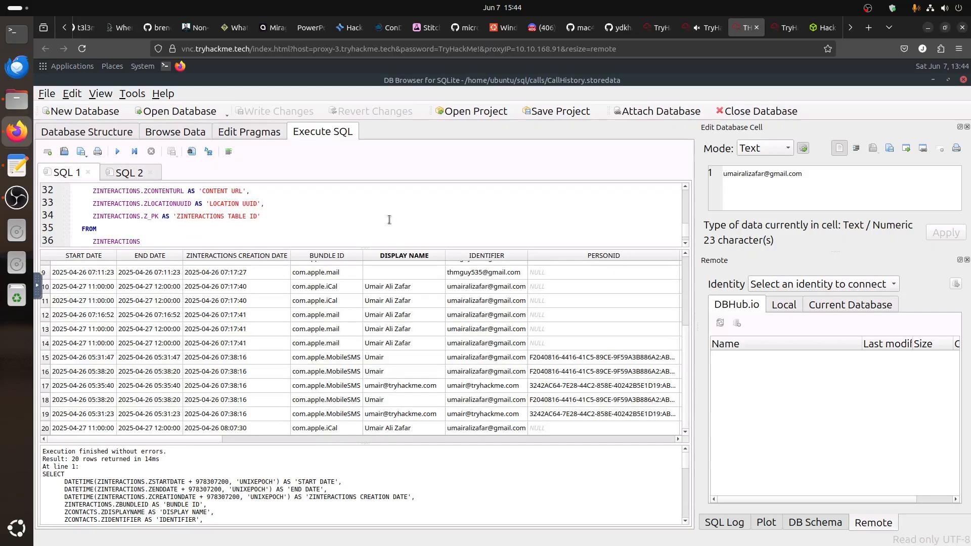
Look up the database path and APOLLO module name in the room's Messages section and return to the remote desktop
{"action": "left_click", "coordinate": [700, 33]}
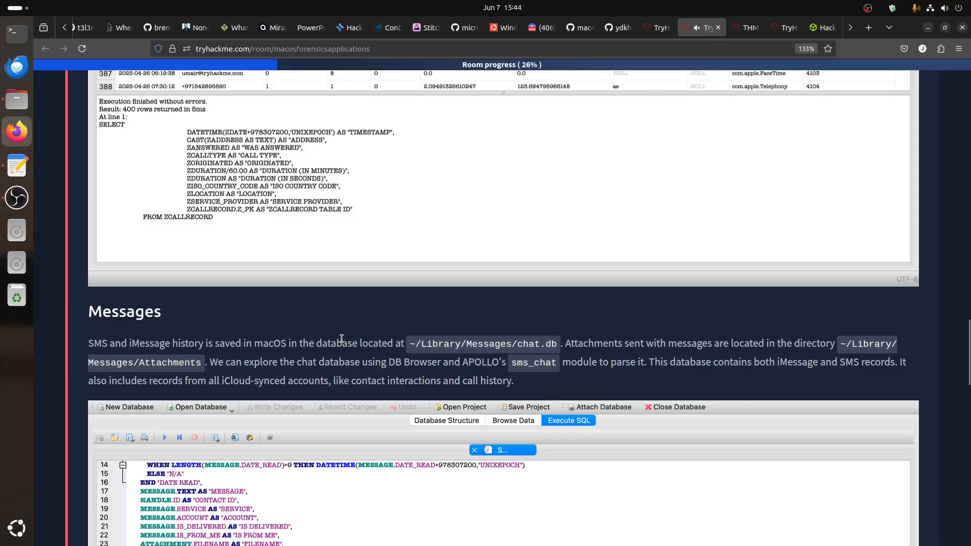
{"action": "scroll", "coordinate": [342, 338], "scroll_direction": "down", "scroll_amount": 3}
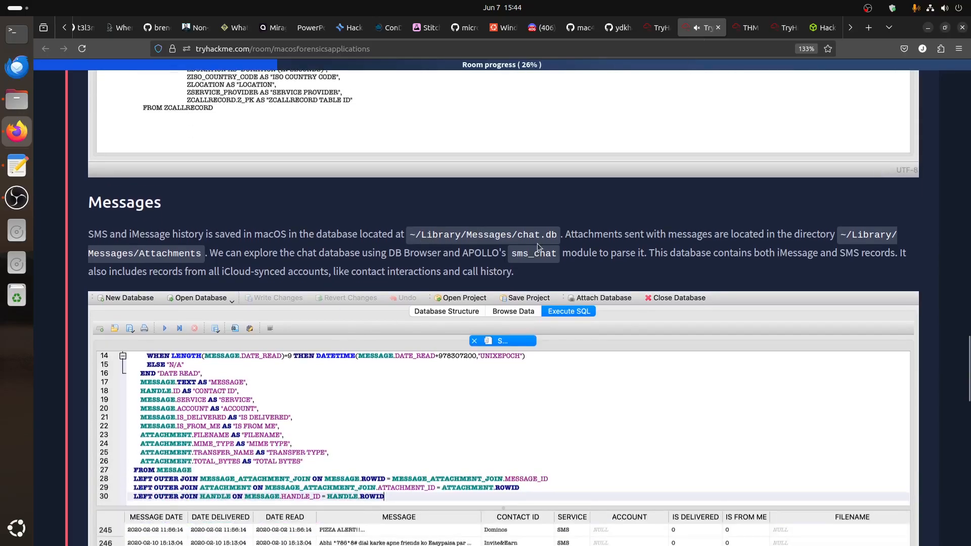
{"action": "left_click", "coordinate": [747, 27]}
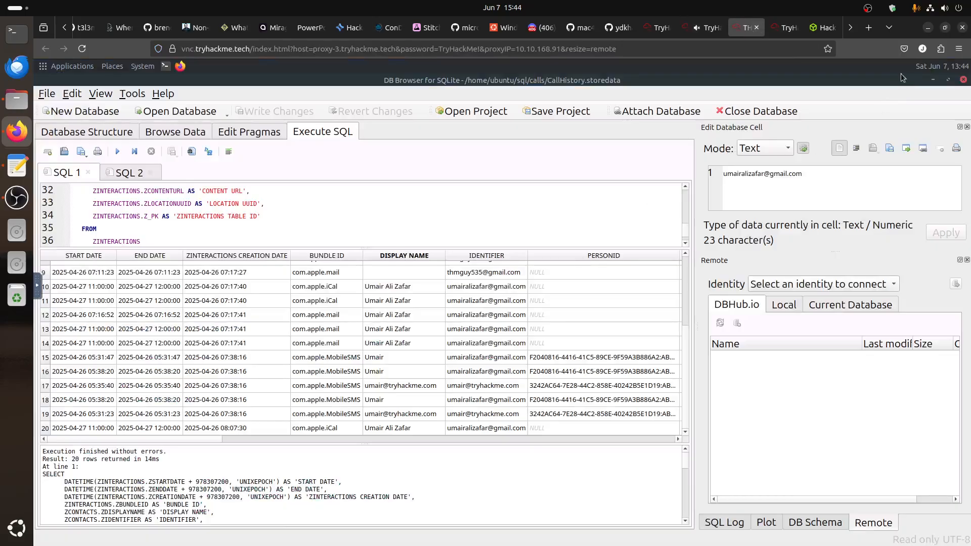
Create a folder named messages inside the sql folder and minimize the file manager
{"action": "left_click", "coordinate": [929, 80]}
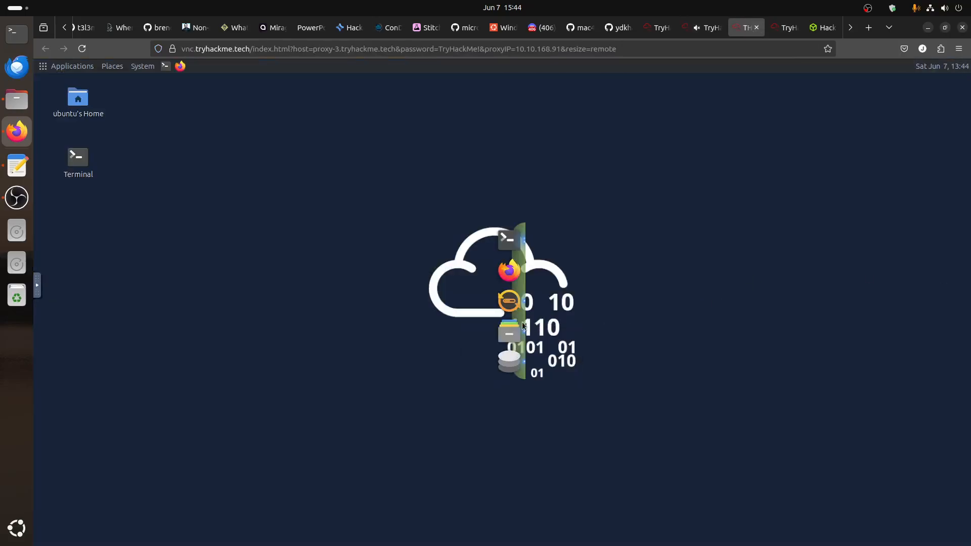
{"action": "left_click", "coordinate": [506, 331]}
{"action": "right_click", "coordinate": [329, 239]}
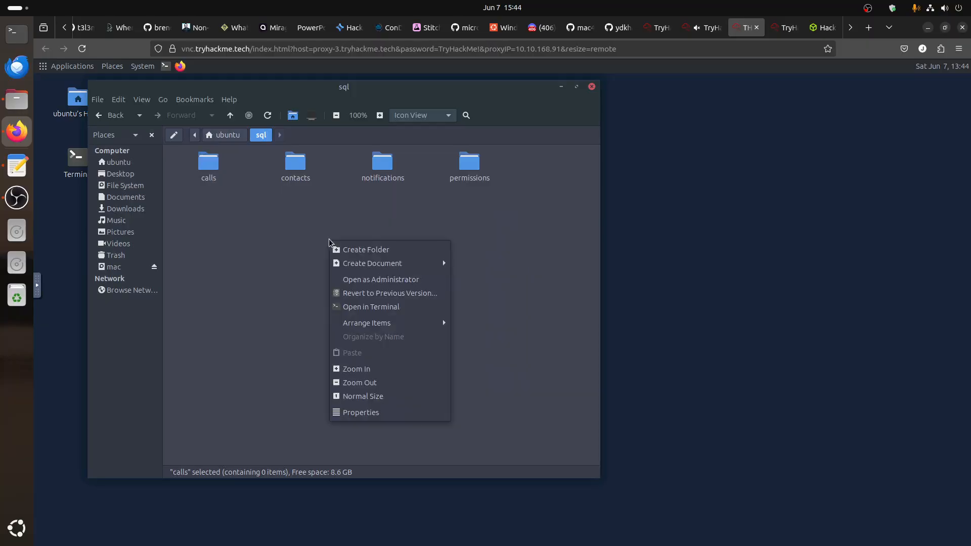
{"action": "left_click", "coordinate": [354, 250]}
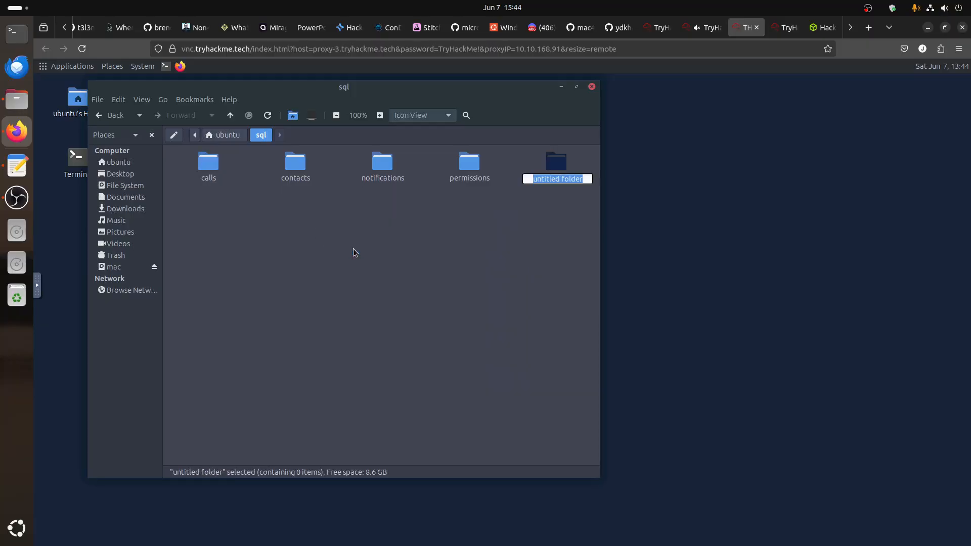
{"action": "type", "text": "messe"}
{"action": "type", "text": "ges"}
{"action": "key", "text": "Return"}
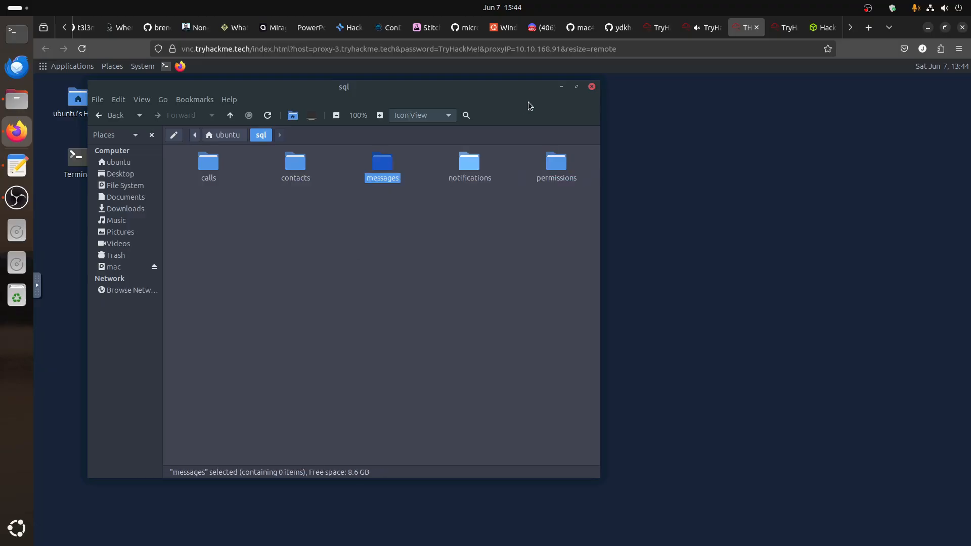
{"action": "left_click", "coordinate": [564, 86]}
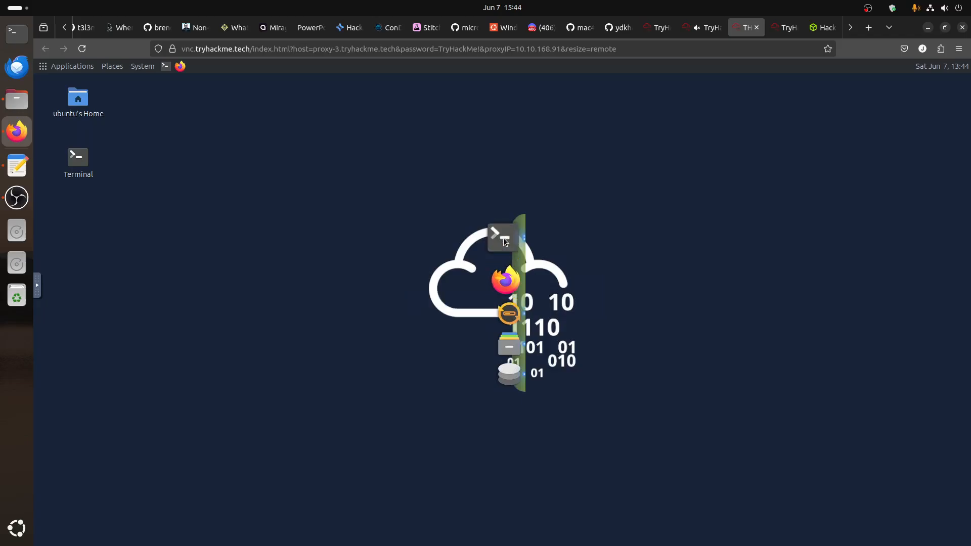
Recheck the chat database path in the room and begin a copy command in the root terminal, listing the candidates in Library/Messages/
{"action": "left_click", "coordinate": [502, 237]}
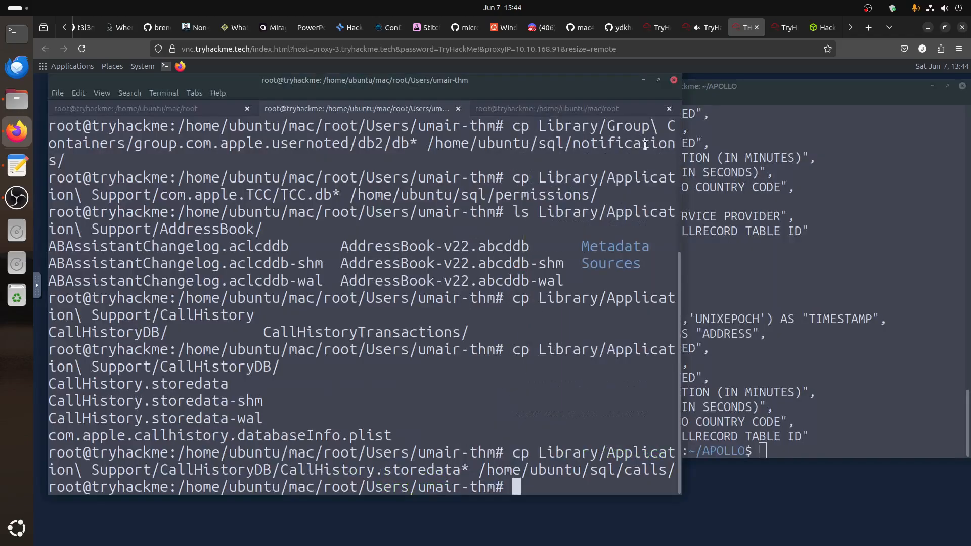
{"action": "left_click", "coordinate": [714, 30]}
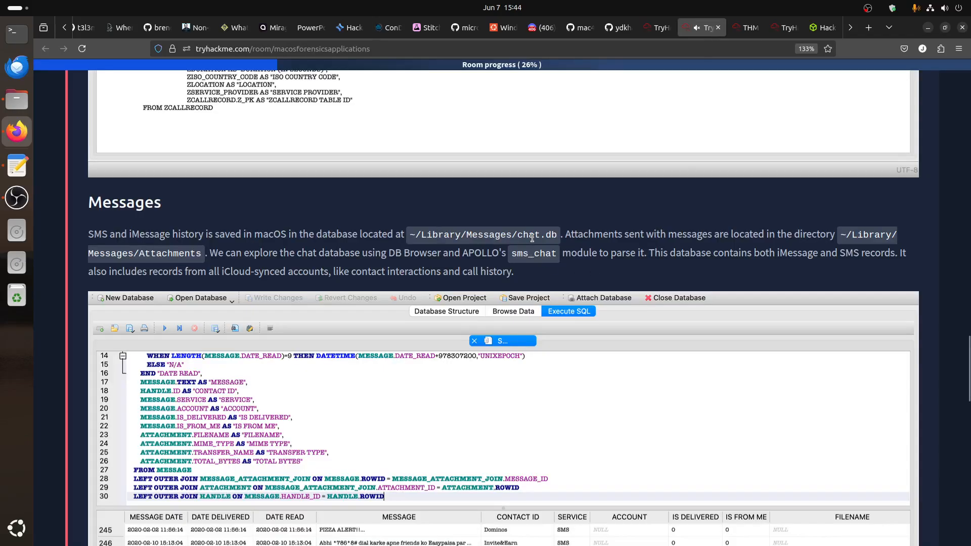
{"action": "left_click", "coordinate": [742, 31]}
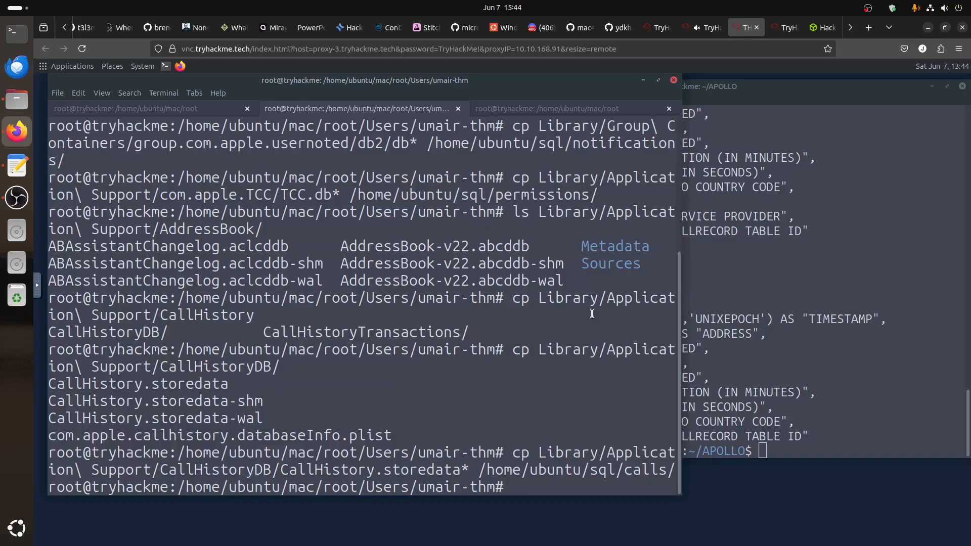
{"action": "type", "text": "cp Lib"}
{"action": "key", "text": "Tab"}
{"action": "type", "text": "Mes"}
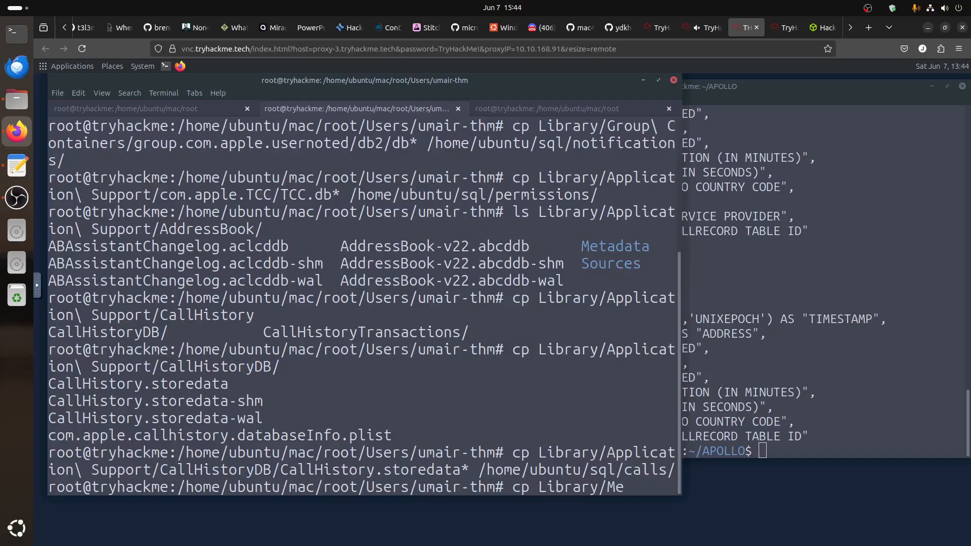
{"action": "key", "text": "Tab"}
{"action": "key", "text": "Tab"}
{"action": "key", "text": "Tab"}
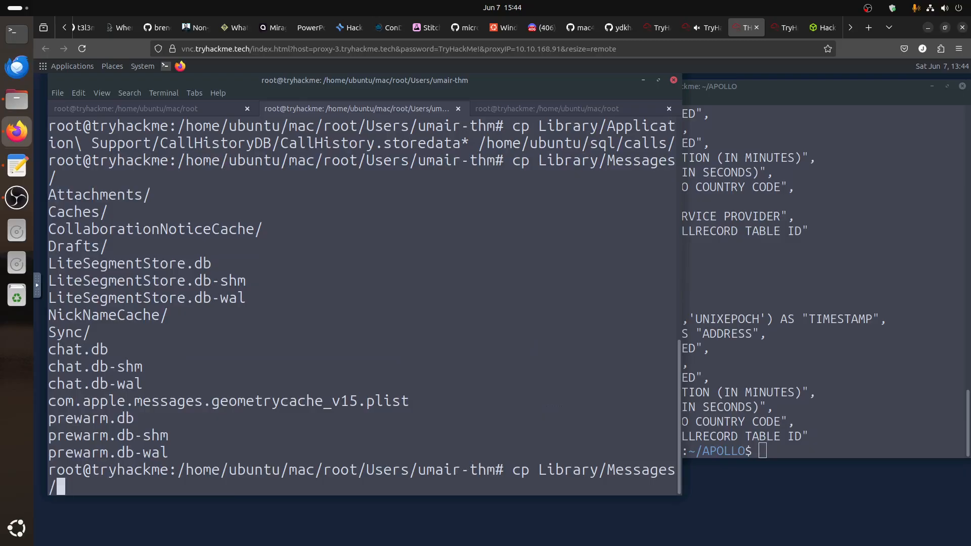
Complete and run the command that copies Library/Messages/chat.db* to /home/ubuntu/sql/messages/
{"action": "type", "text": "chat.db"}
{"action": "key", "text": "Tab"}
{"action": "type", "text": "*"}
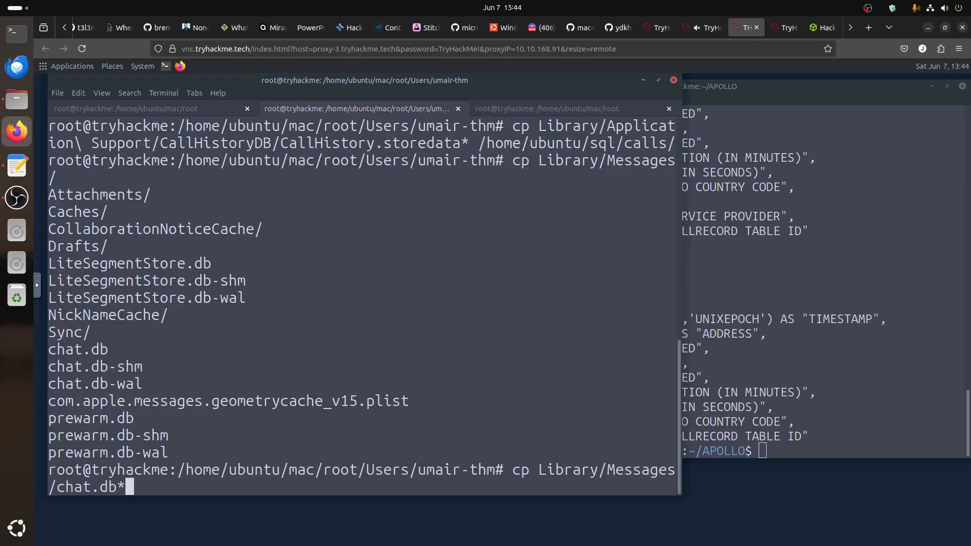
{"action": "type", "text": " /home/ubuntu/"}
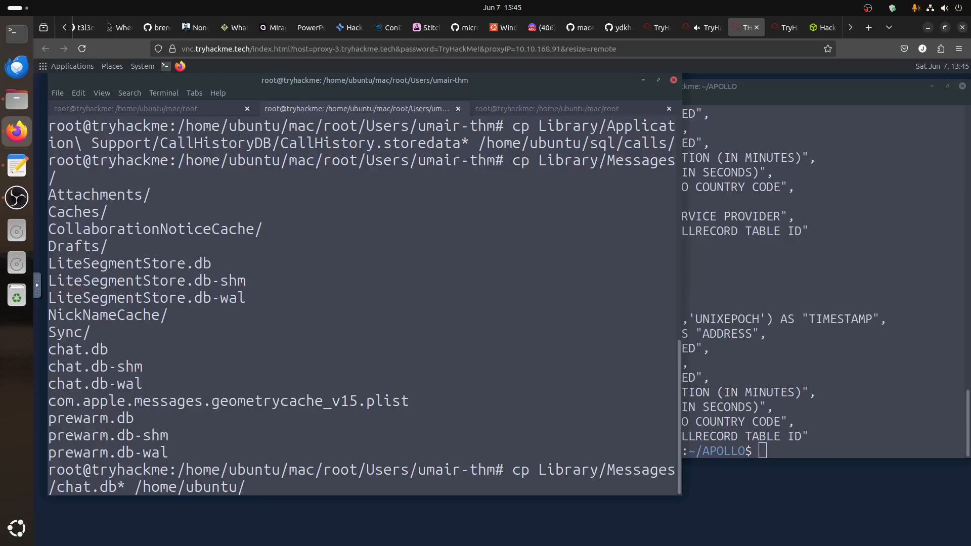
{"action": "type", "text": "sql/ch"}
{"action": "left_click", "coordinate": [708, 29]}
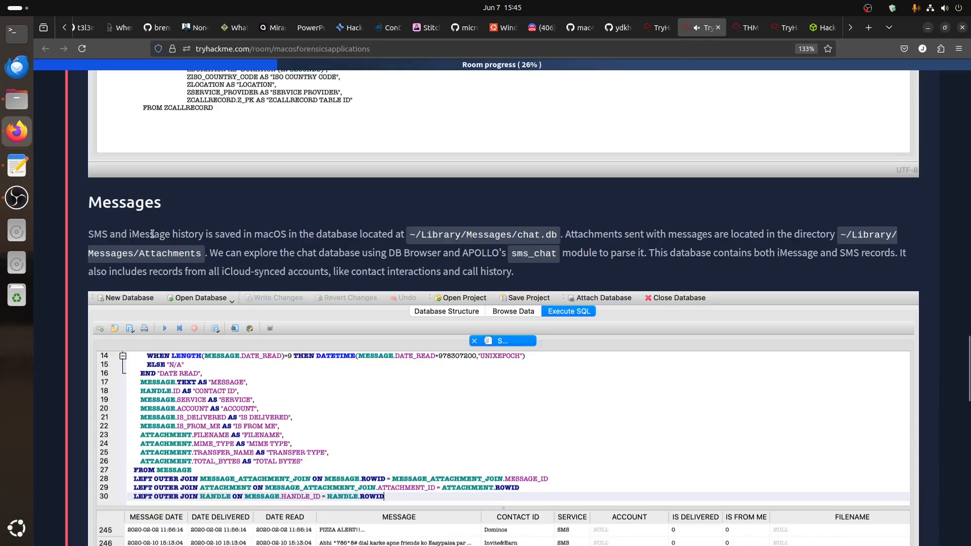
{"action": "left_click", "coordinate": [746, 27]}
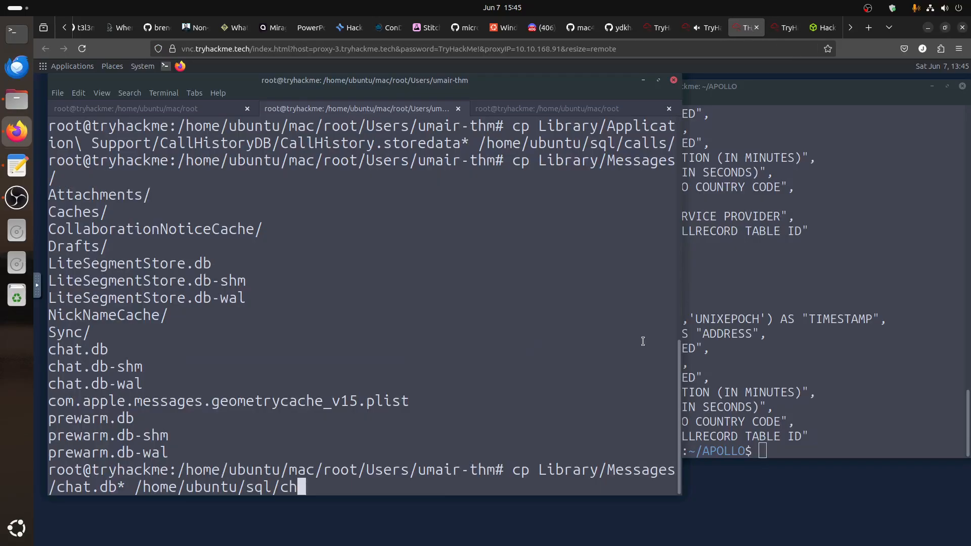
{"action": "key", "text": "BackSpace"}
{"action": "key", "text": "BackSpace"}
{"action": "type", "text": "me"}
{"action": "key", "text": "Tab"}
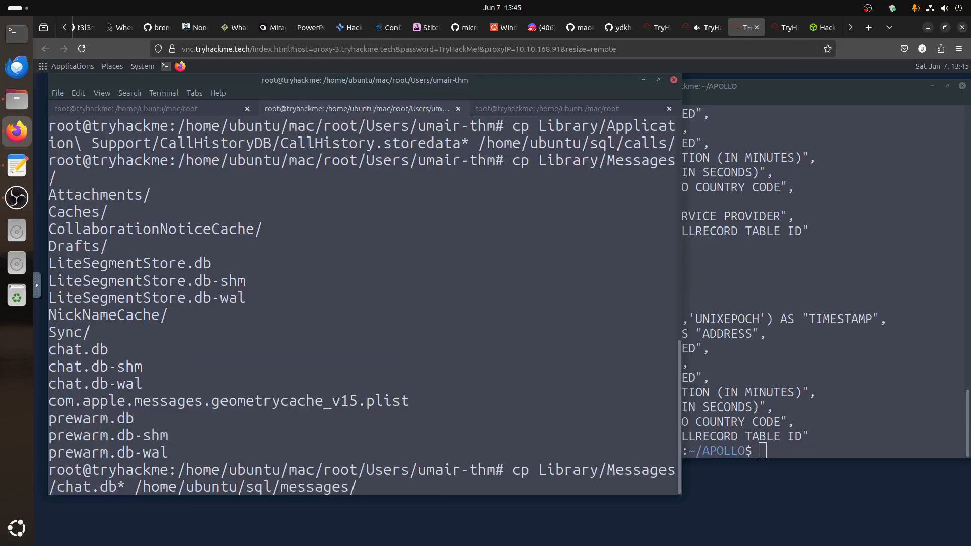
{"action": "key", "text": "Return"}
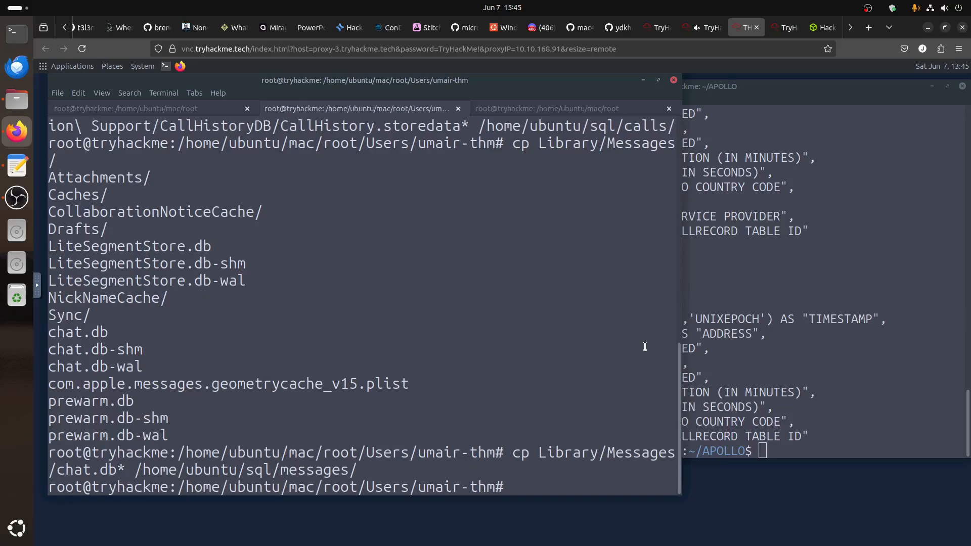
Look up the APOLLO module name in the room's Messages section and clear the APOLLO terminal
{"action": "left_click", "coordinate": [706, 27]}
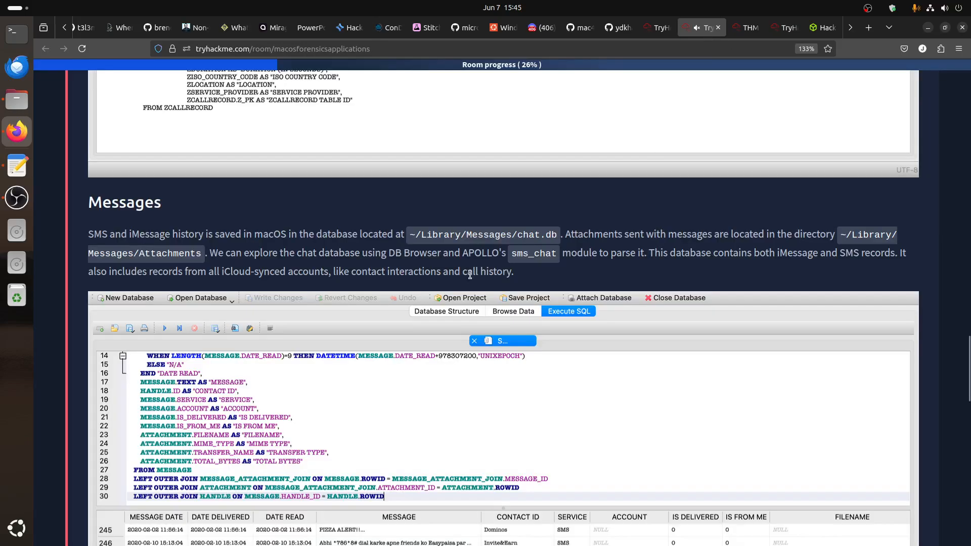
{"action": "left_click_drag", "start_coordinate": [507, 253], "coordinate": [551, 258]}
{"action": "left_click", "coordinate": [740, 28]}
{"action": "left_click", "coordinate": [725, 299]}
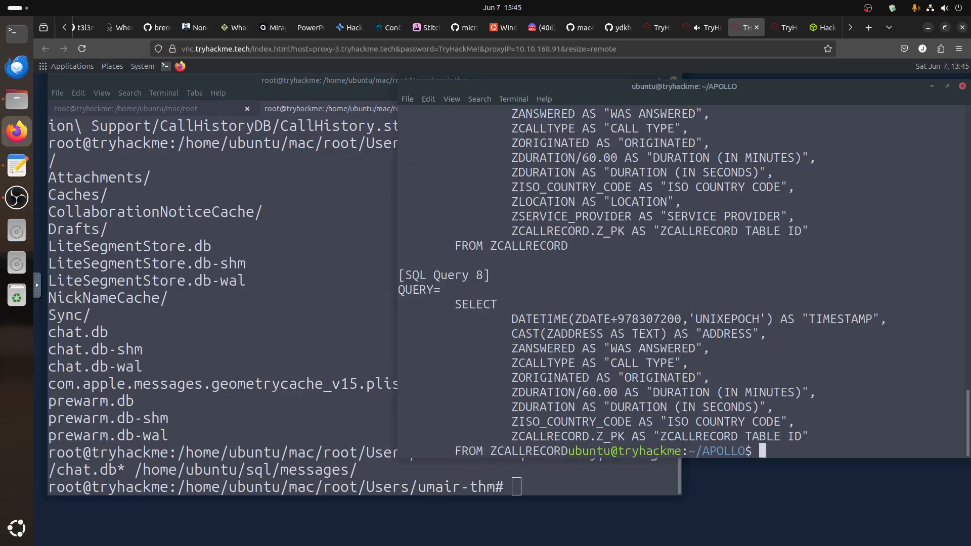
{"action": "type", "text": "lear"}
{"action": "key", "text": "Return"}
{"action": "type", "text": "l"}
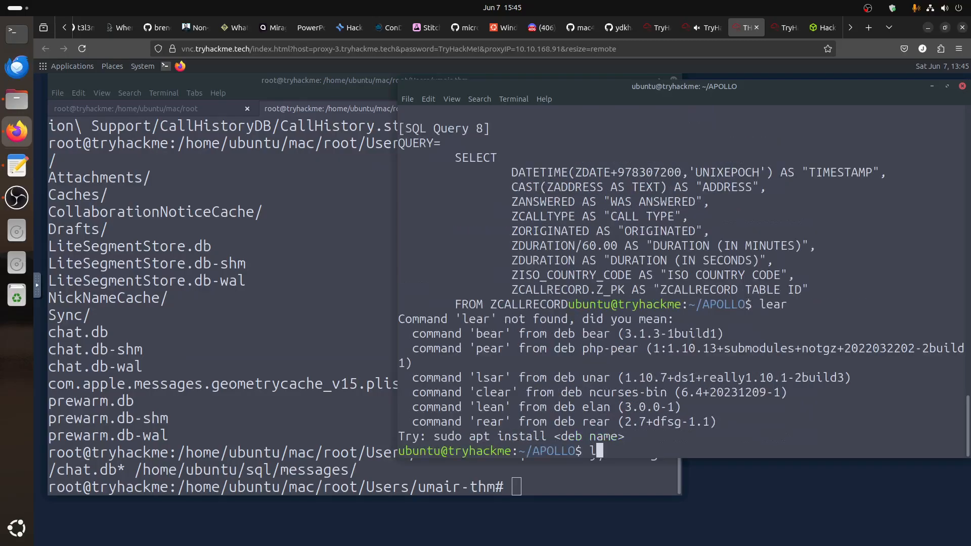
{"action": "type", "text": "ear"}
{"action": "key", "text": "Return"}
{"action": "type", "text": "c"}
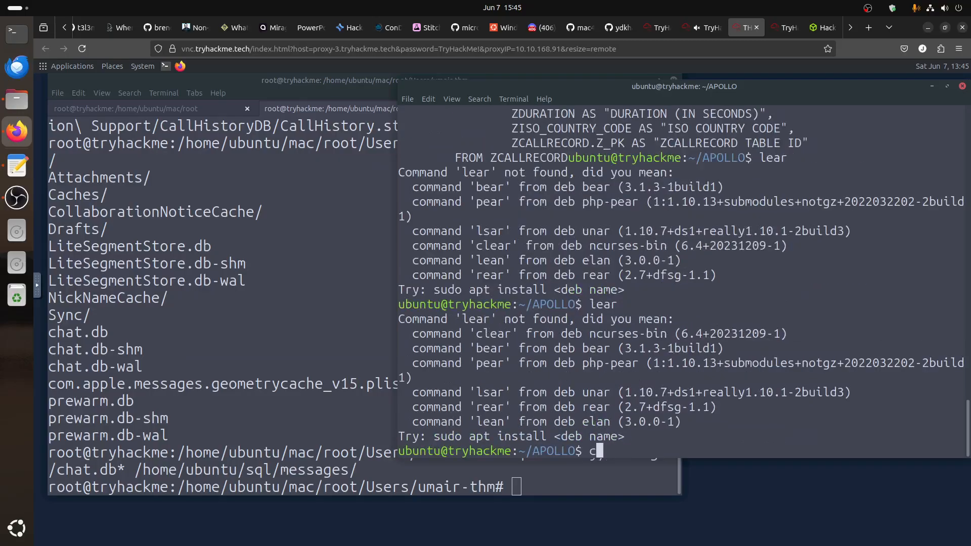
{"action": "type", "text": "lear"}
{"action": "key", "text": "Return"}
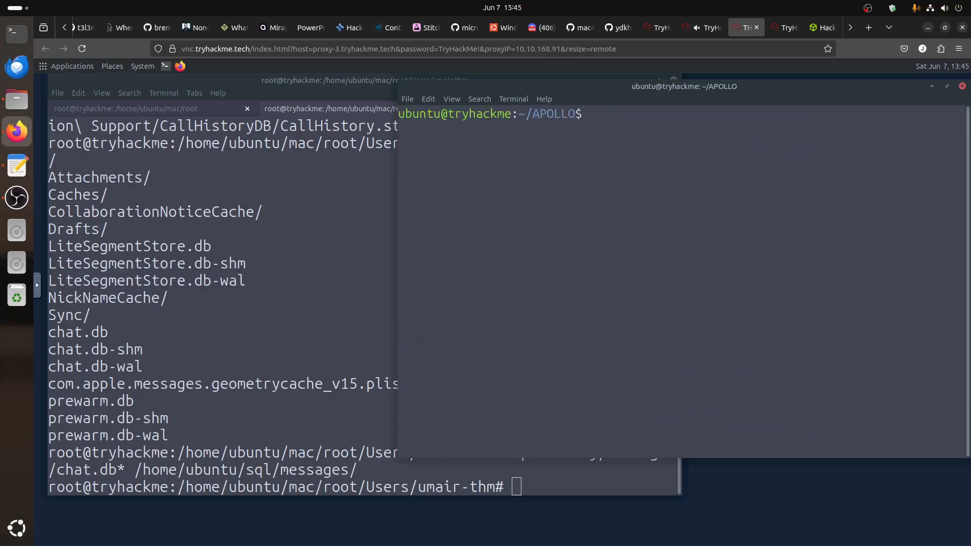
Print the contents of modules/sms_chat.txt in the APOLLO terminal
{"action": "type", "text": "cat m"}
{"action": "type", "text": "odules/sms_chat"}
{"action": "key", "text": "Return"}
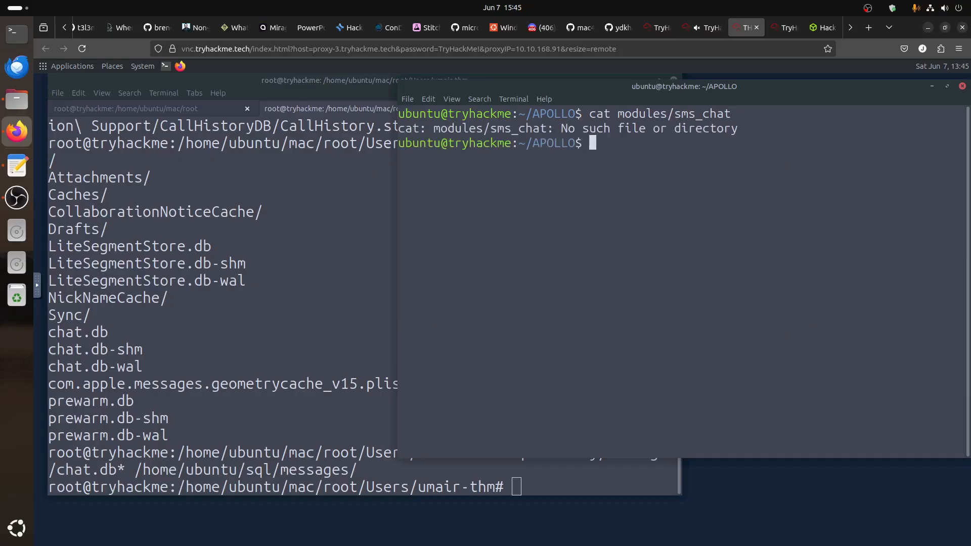
{"action": "key", "text": "Up"}
{"action": "type", "text": ".txt"}
{"action": "key", "text": "Return"}
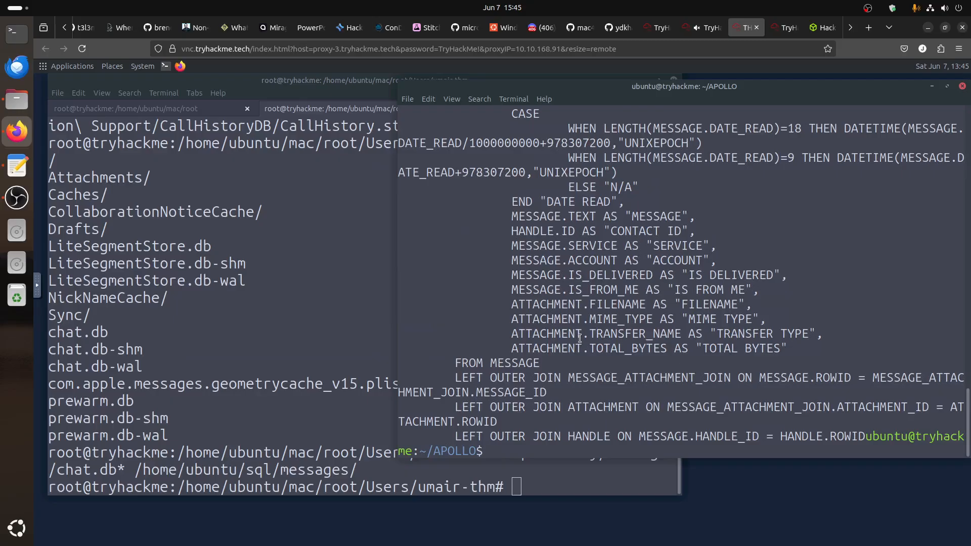
Copy the complete sms_chat SELECT query, through the final HANDLE join, from the terminal output
{"action": "scroll", "coordinate": [580, 337], "scroll_direction": "up", "scroll_amount": 1}
{"action": "scroll", "coordinate": [580, 338], "scroll_direction": "up", "scroll_amount": 2}
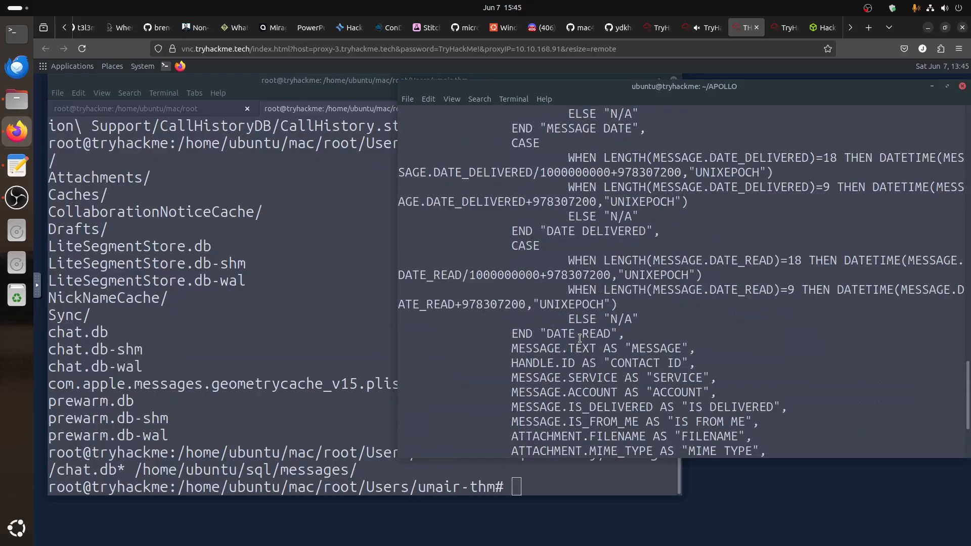
{"action": "scroll", "coordinate": [580, 338], "scroll_direction": "up", "scroll_amount": 4}
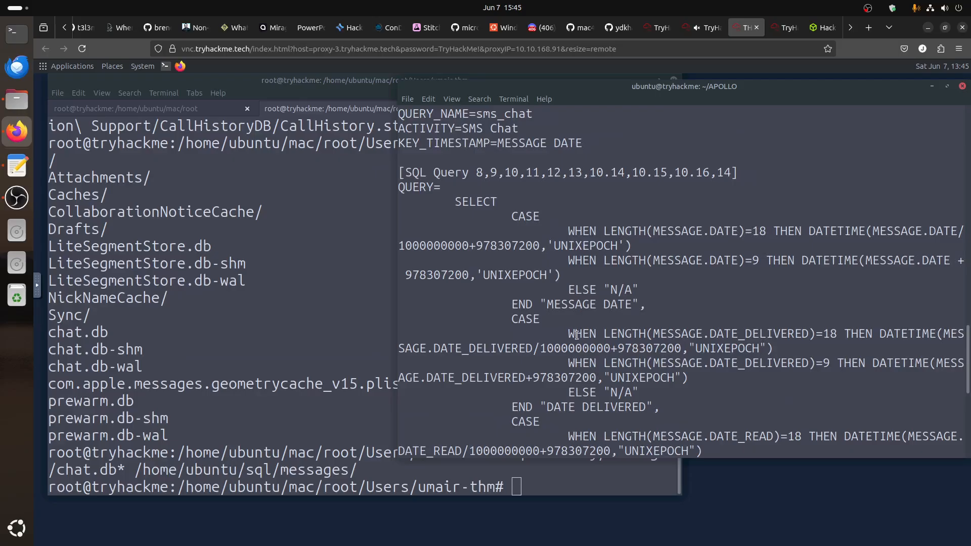
{"action": "left_click_drag", "start_coordinate": [454, 201], "coordinate": [865, 435]}
{"action": "right_click", "coordinate": [794, 336]}
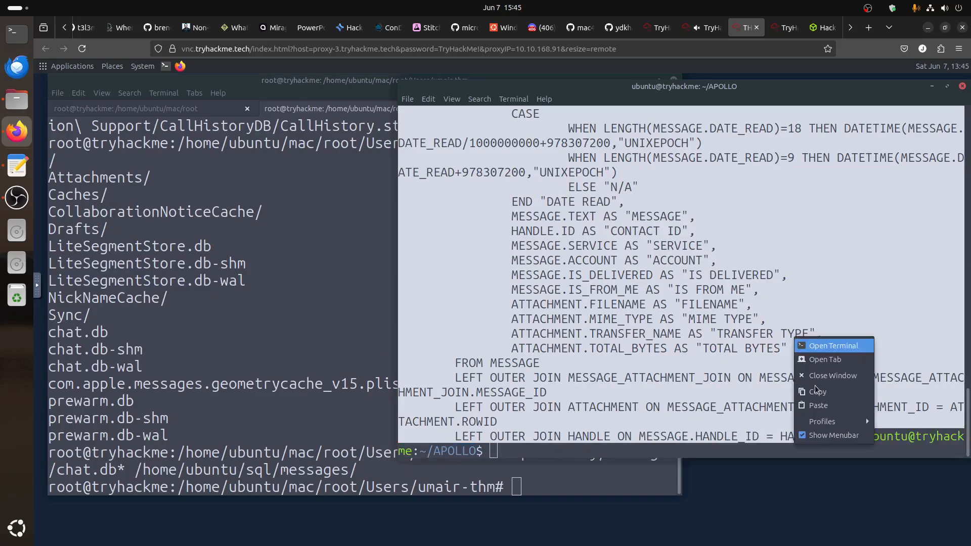
{"action": "left_click", "coordinate": [818, 392]}
Switch to DB Browser for SQLite, close the call history database and open chat.db from the sql/messages folder
{"action": "left_click", "coordinate": [931, 85]}
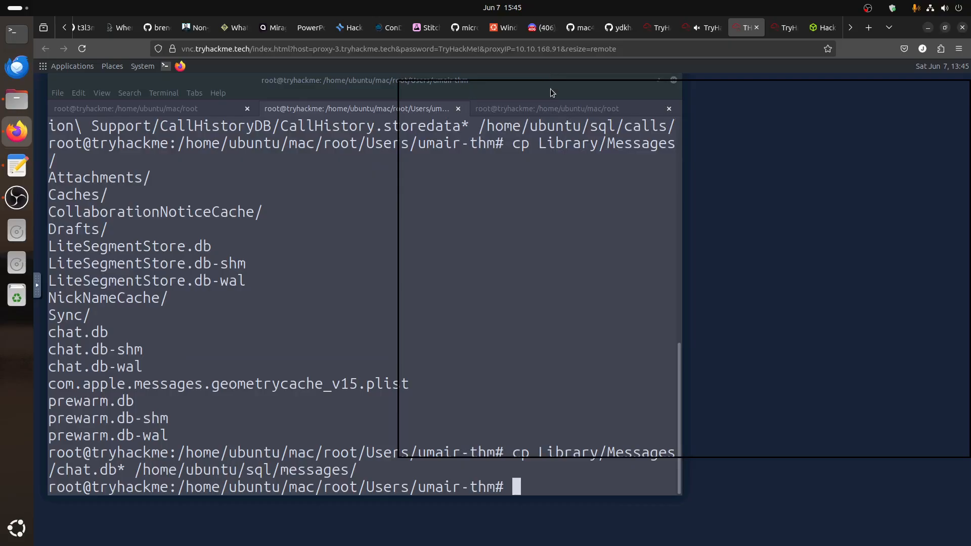
{"action": "left_click", "coordinate": [643, 80]}
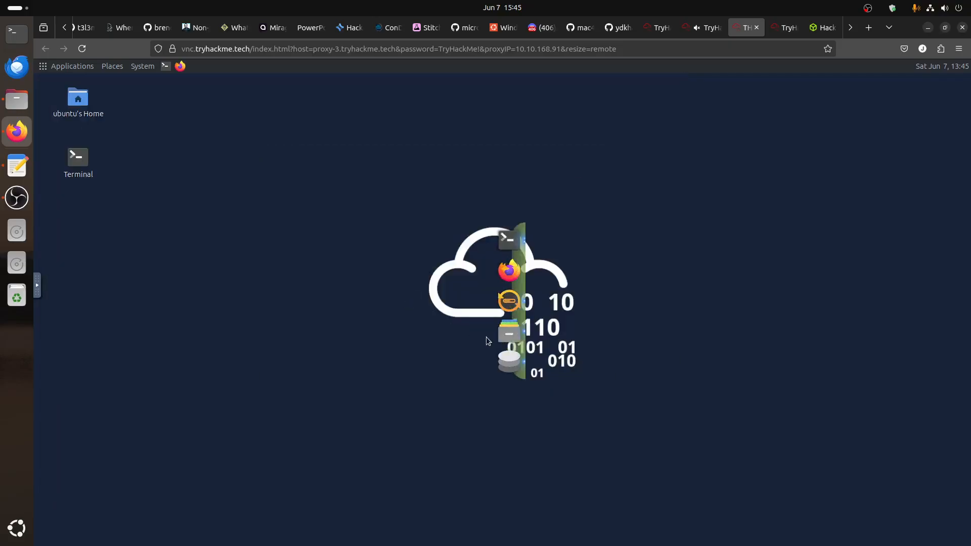
{"action": "left_click", "coordinate": [506, 360]}
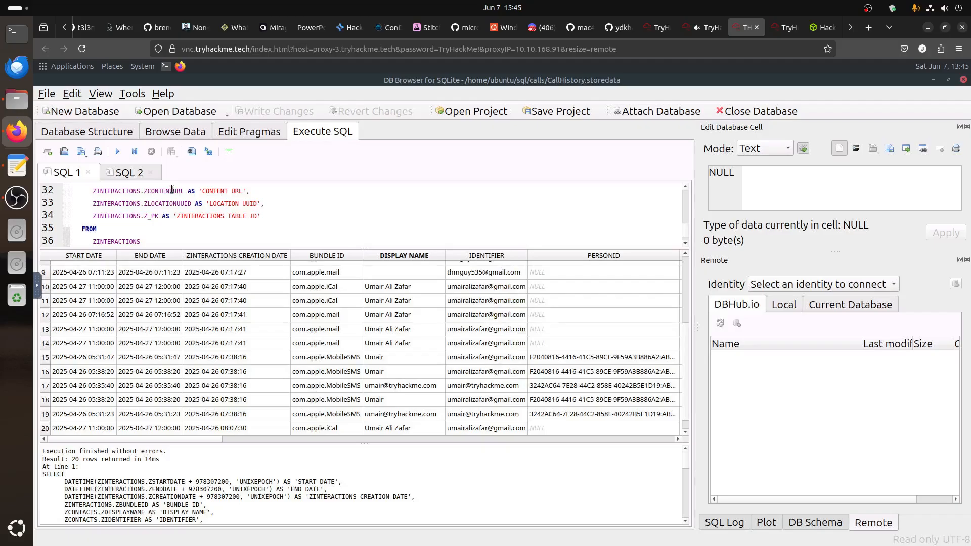
{"action": "left_click", "coordinate": [52, 132]}
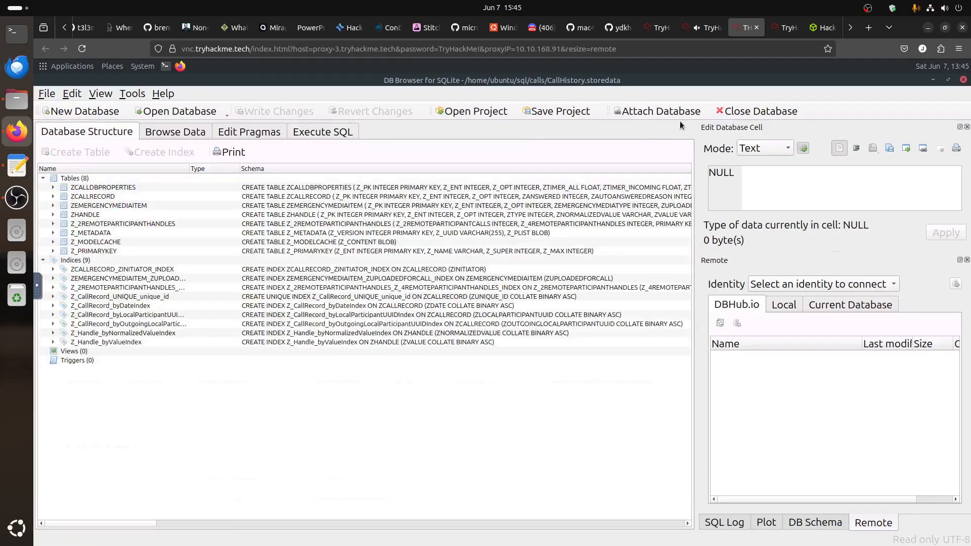
{"action": "left_click", "coordinate": [757, 111]}
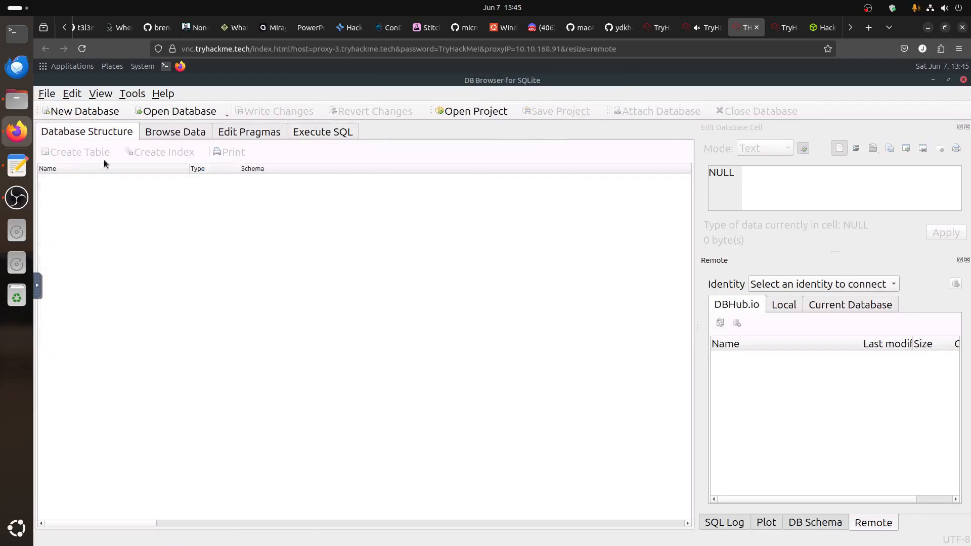
{"action": "left_click", "coordinate": [46, 93]}
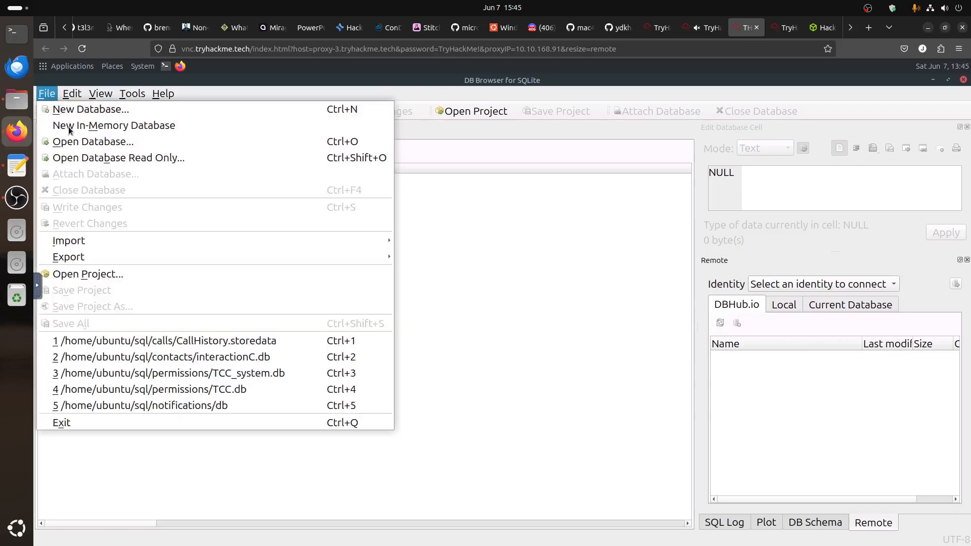
{"action": "left_click", "coordinate": [93, 141]}
{"action": "left_click", "coordinate": [356, 105]}
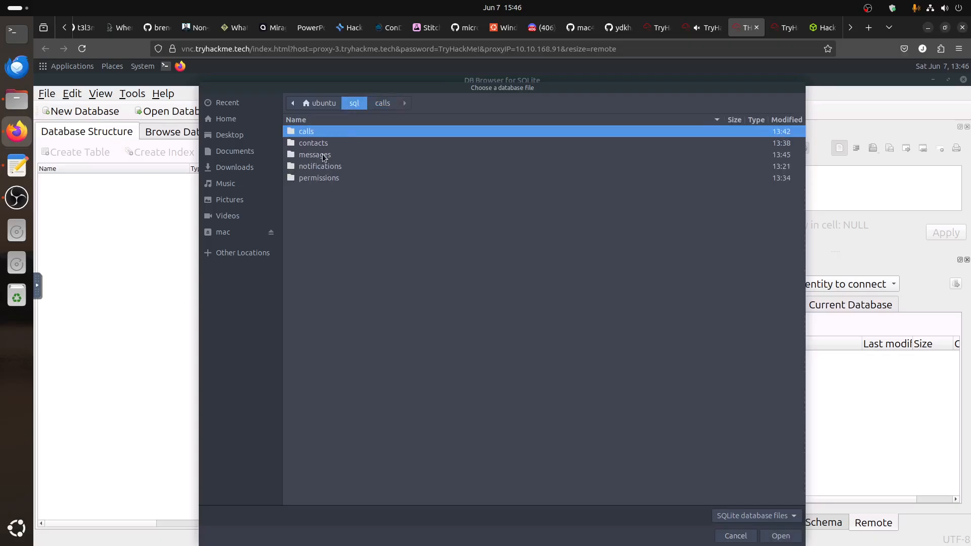
{"action": "double_click", "coordinate": [323, 154]}
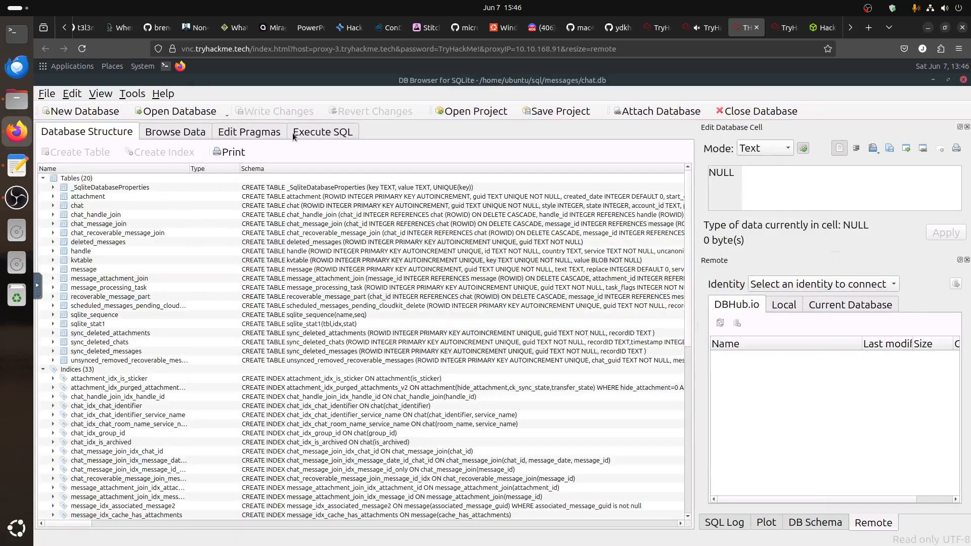
Run the copied sms_chat query against chat.db in a new SQL tab
{"action": "left_click", "coordinate": [311, 131]}
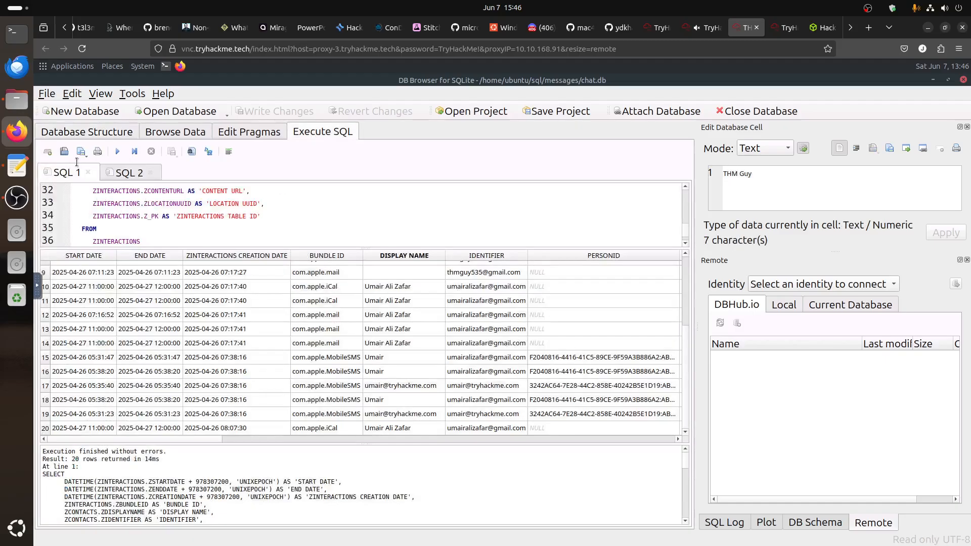
{"action": "left_click", "coordinate": [48, 152]}
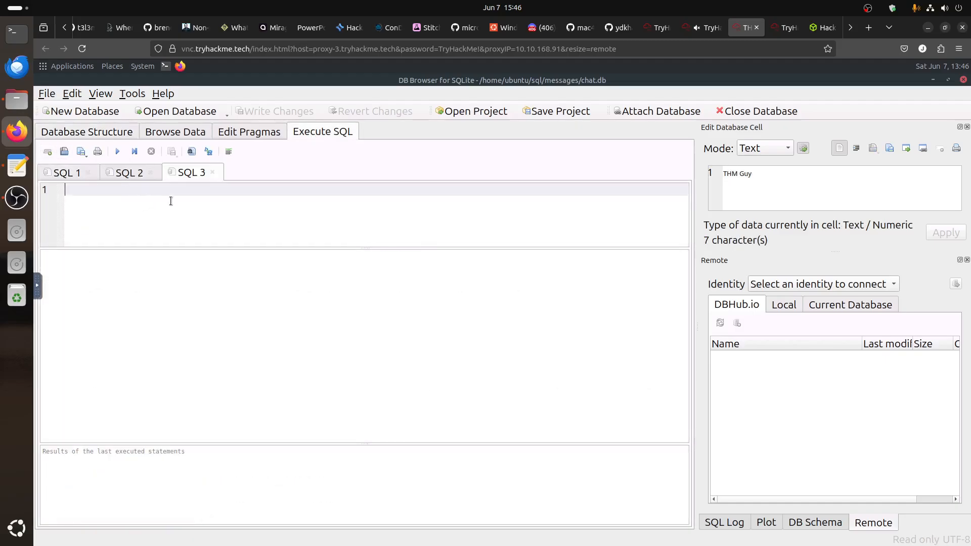
{"action": "key", "text": "ctrl+v"}
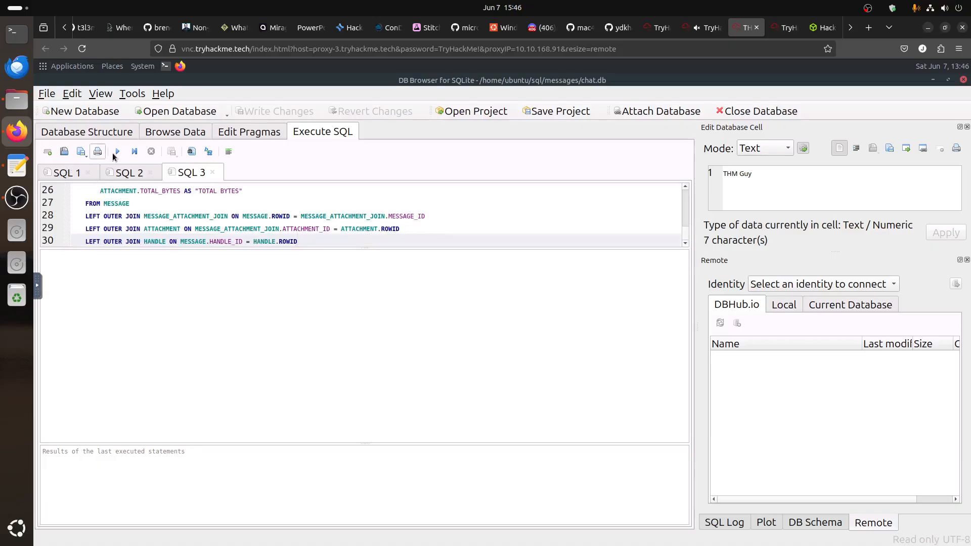
{"action": "key", "text": "ctrl+Return"}
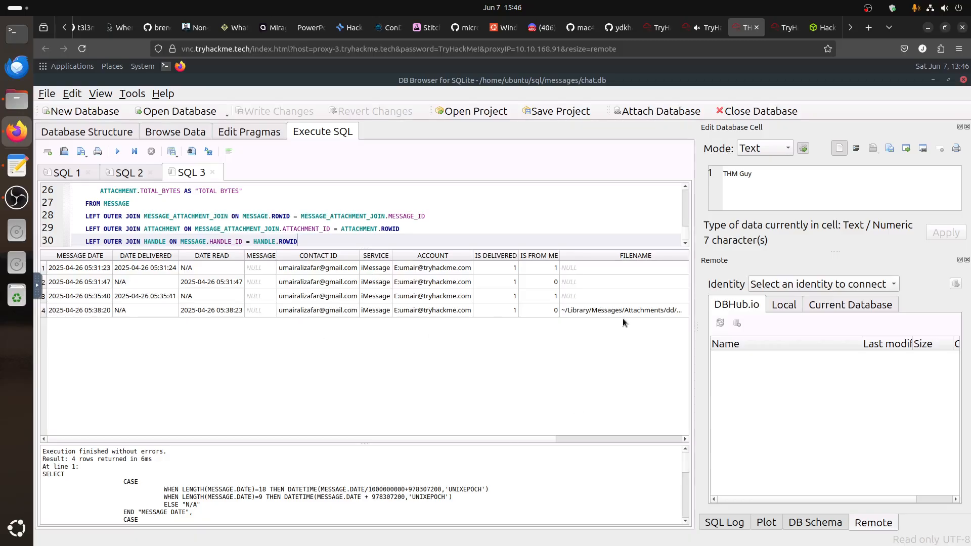
Inspect the full attachment filename in the message results and compare the output with the room's Messages example
{"action": "left_click", "coordinate": [592, 311]}
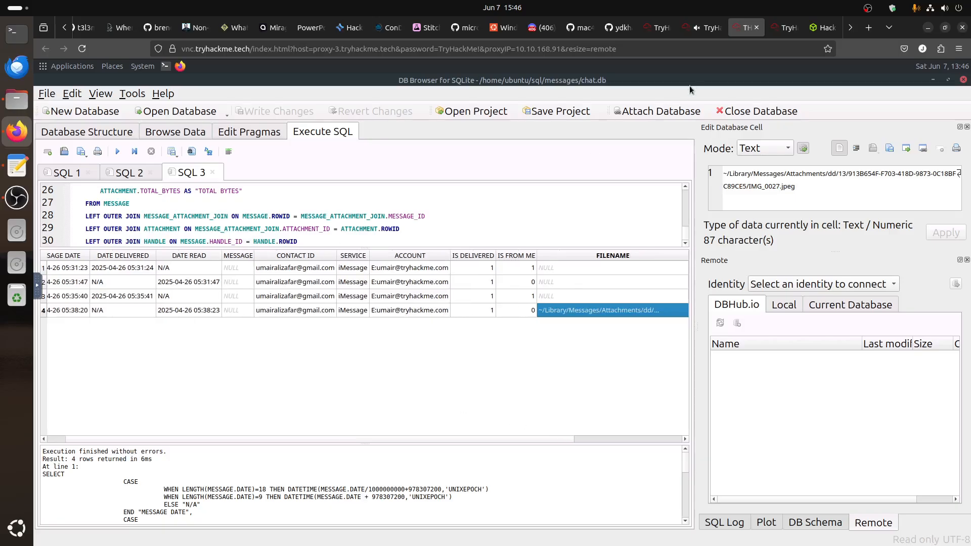
{"action": "left_click", "coordinate": [707, 31]}
{"action": "scroll", "coordinate": [499, 355], "scroll_direction": "down", "scroll_amount": 5}
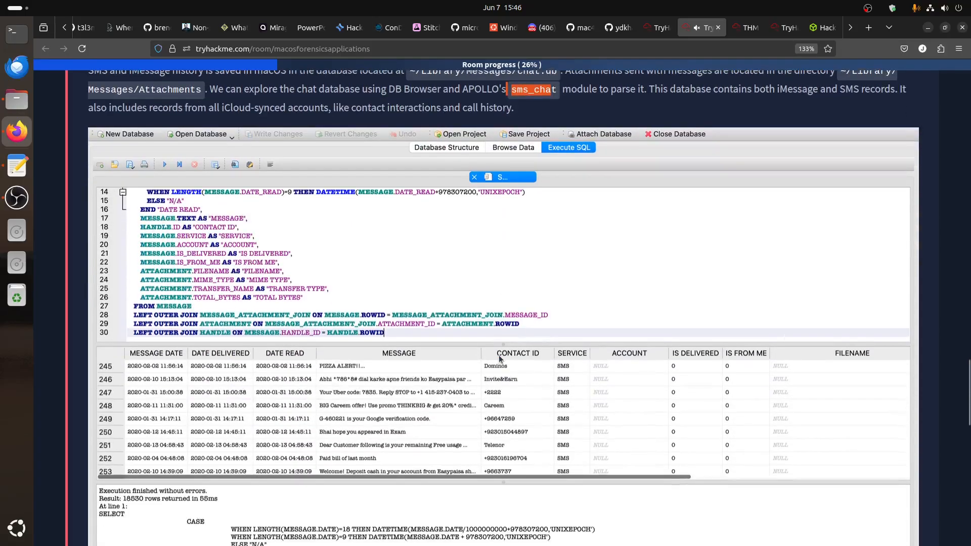
Switch to the remote machine's terminal and list the contents of Library/Messages/Attachments/
{"action": "scroll", "coordinate": [499, 355], "scroll_direction": "up", "scroll_amount": 3}
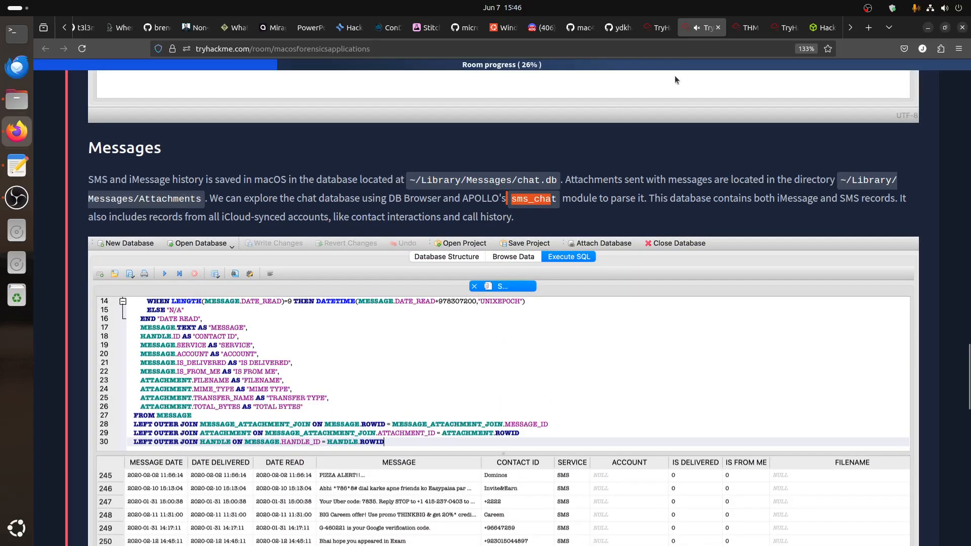
{"action": "left_click", "coordinate": [743, 31]}
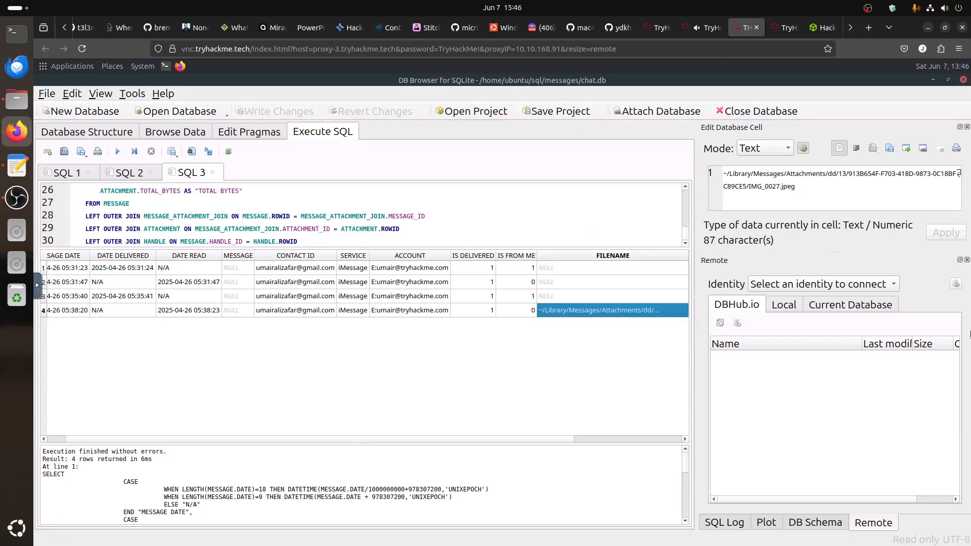
{"action": "left_click", "coordinate": [932, 79]}
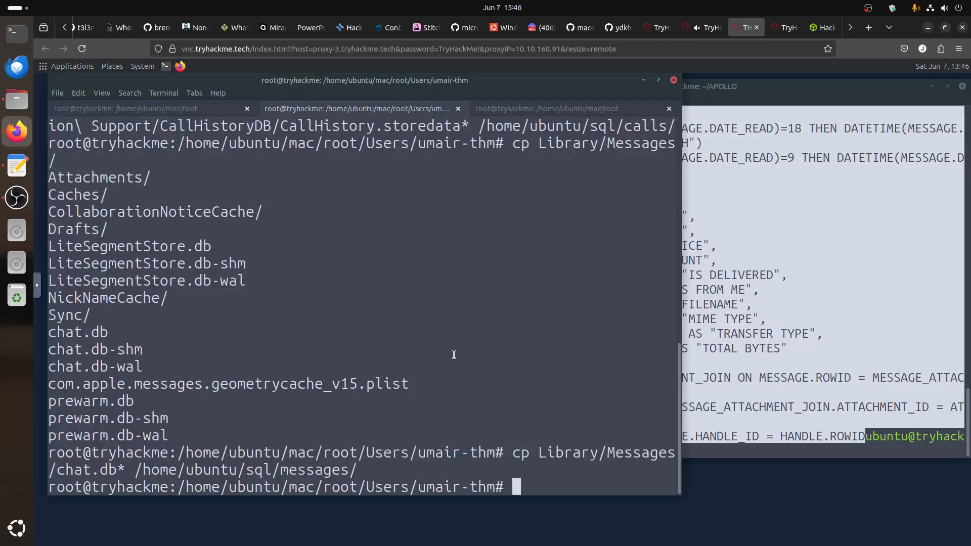
{"action": "type", "text": "ls LI"}
{"action": "key", "text": "BackSpace"}
{"action": "type", "text": "i"}
{"action": "key", "text": "Tab"}
{"action": "type", "text": "M"}
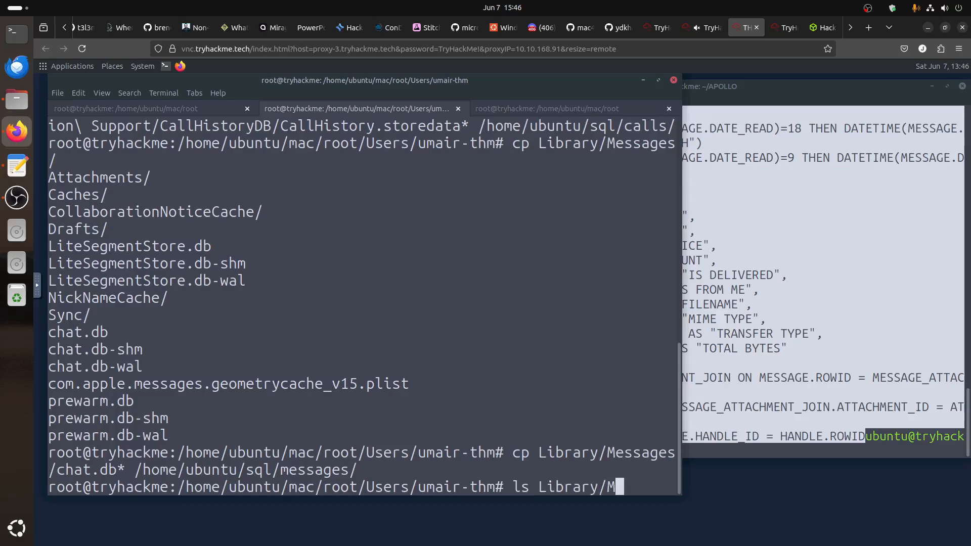
{"action": "type", "text": "es"}
{"action": "key", "text": "Tab"}
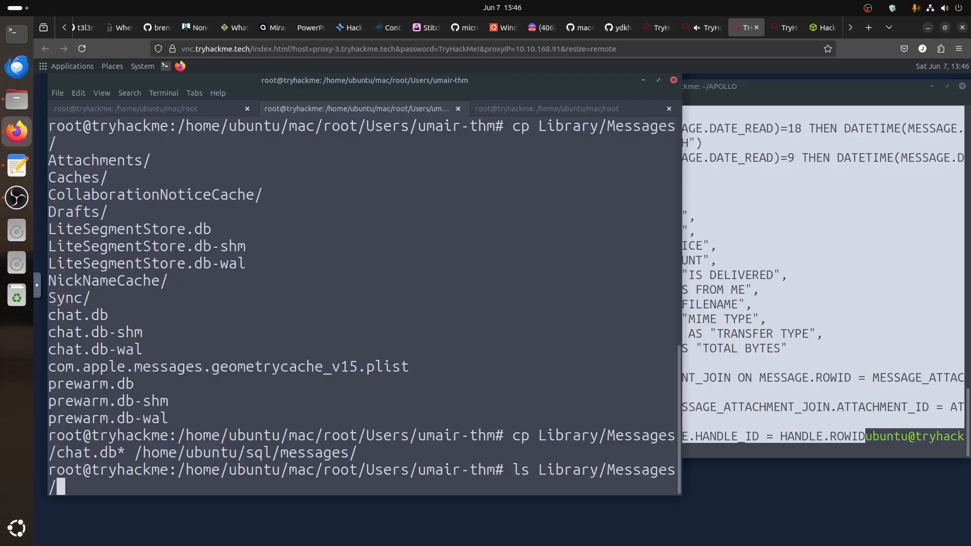
{"action": "type", "text": "A"}
{"action": "key", "text": "Tab"}
{"action": "key", "text": "Return"}
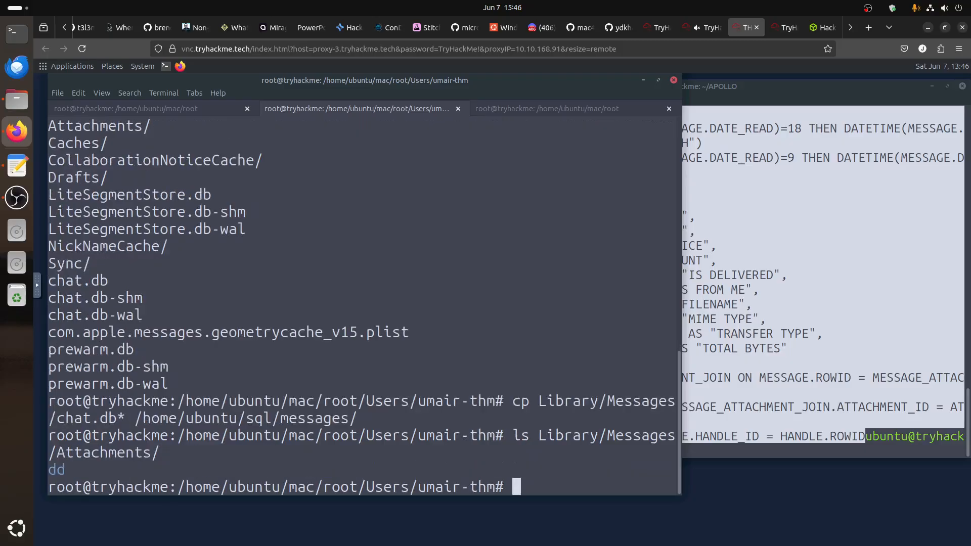
List the contents of the dd subfolder inside Library/Messages/Attachments
{"action": "key", "text": "Up"}
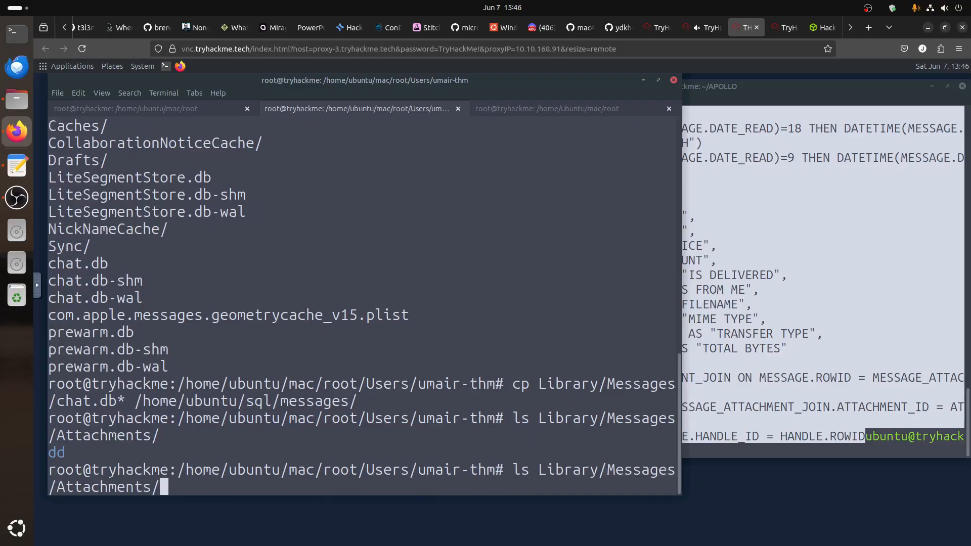
{"action": "type", "text": "dd/"}
{"action": "key", "text": "Return"}
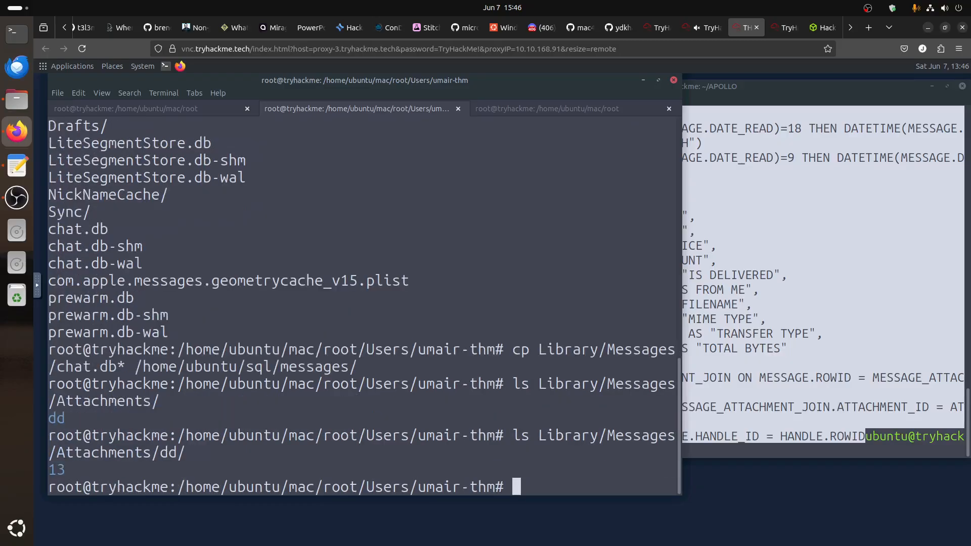
List the message attachment IMG_0027.jpeg by its full path under Library/Messages/Attachments/dd/13
{"action": "key", "text": "Up"}
{"action": "key", "text": "Tab"}
{"action": "key", "text": "Tab"}
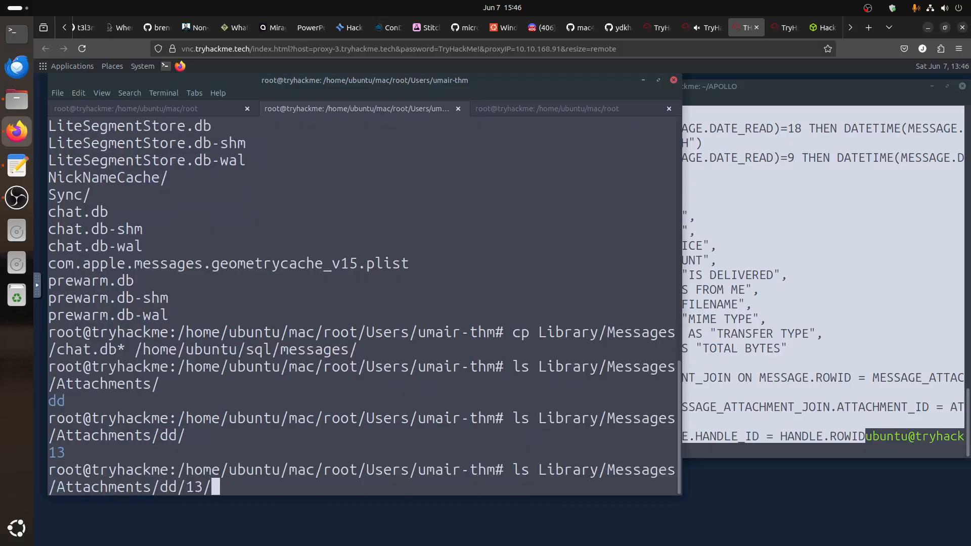
{"action": "key", "text": "Tab"}
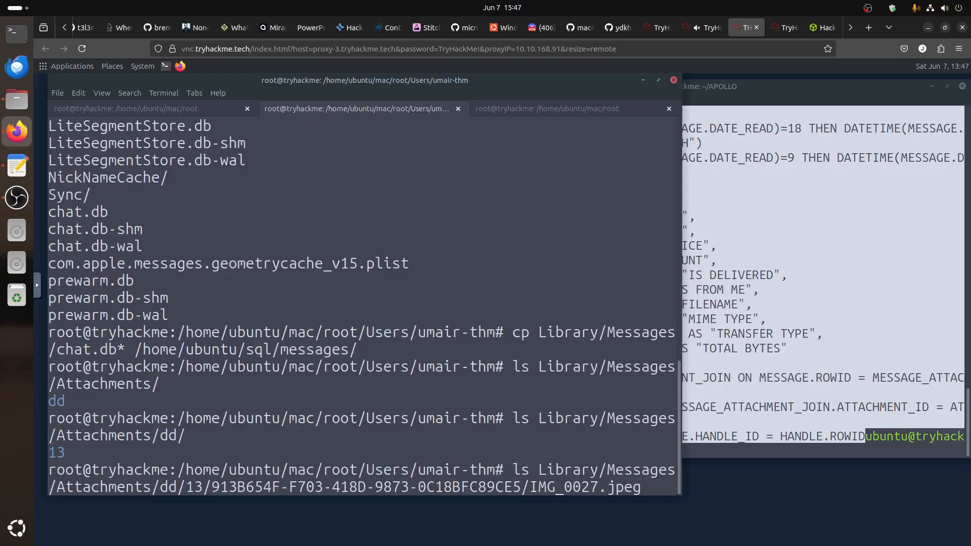
{"action": "key", "text": "Return"}
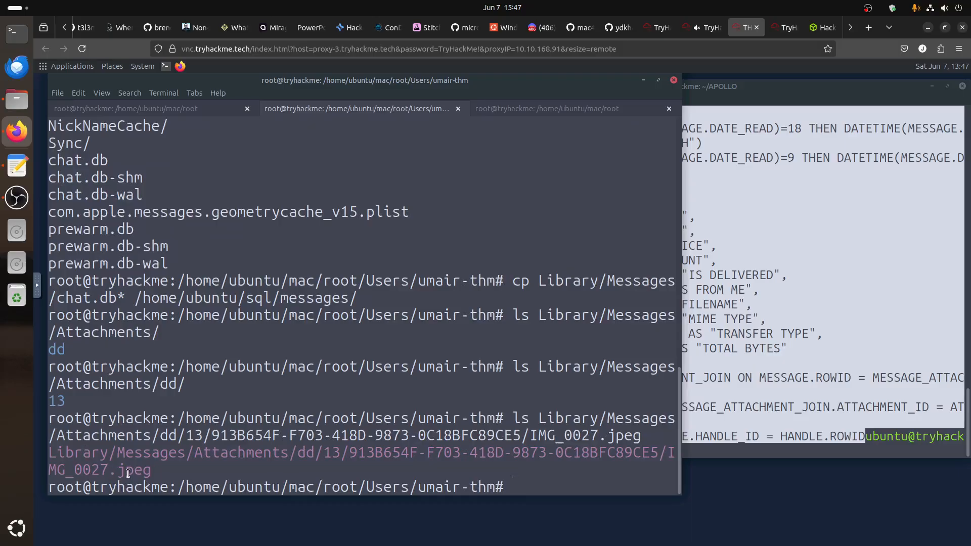
{"action": "left_click_drag", "start_coordinate": [124, 466], "coordinate": [140, 464]}
{"action": "left_click", "coordinate": [135, 458]}
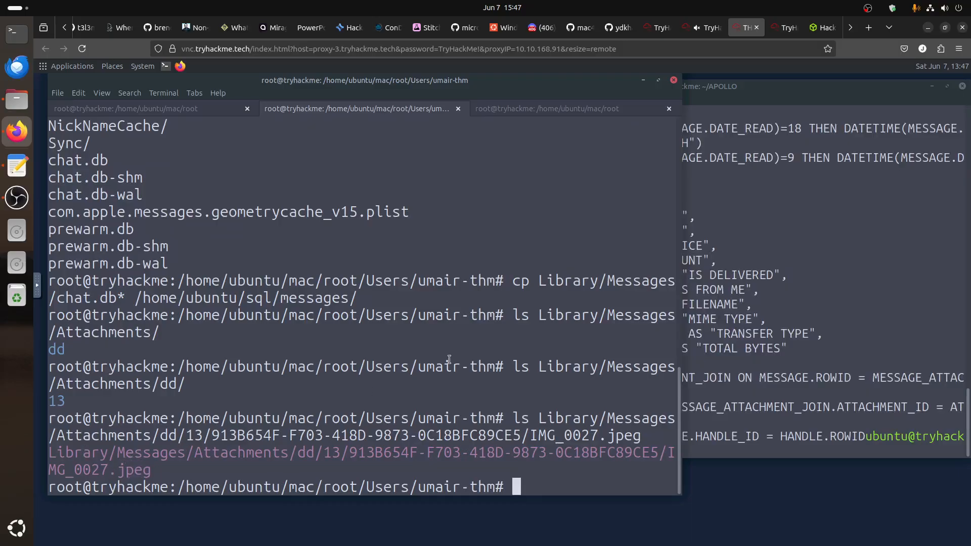
Return to the TryHackMe room's task questions and read the hint for the machine user's email address
{"action": "left_click", "coordinate": [702, 28]}
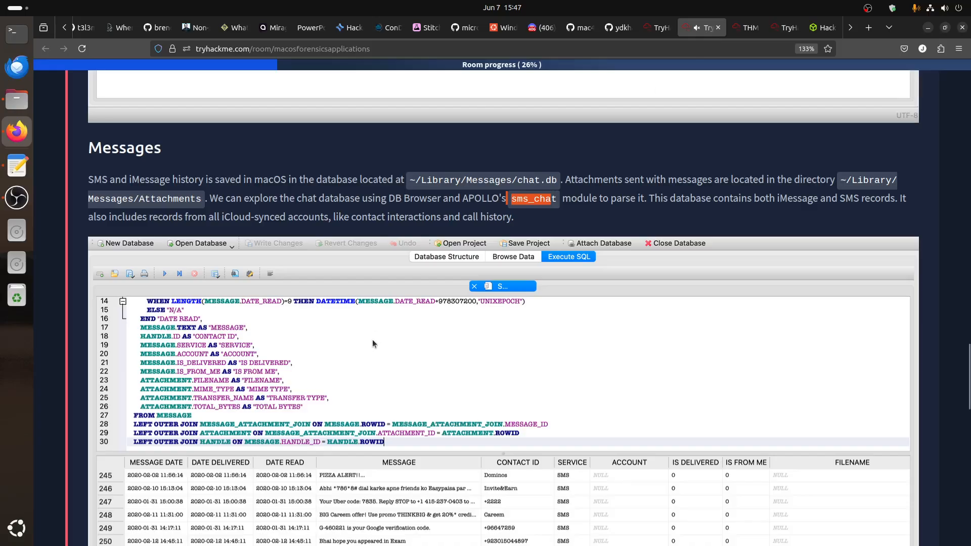
{"action": "scroll", "coordinate": [374, 341], "scroll_direction": "down", "scroll_amount": 5}
{"action": "scroll", "coordinate": [379, 347], "scroll_direction": "down", "scroll_amount": 4}
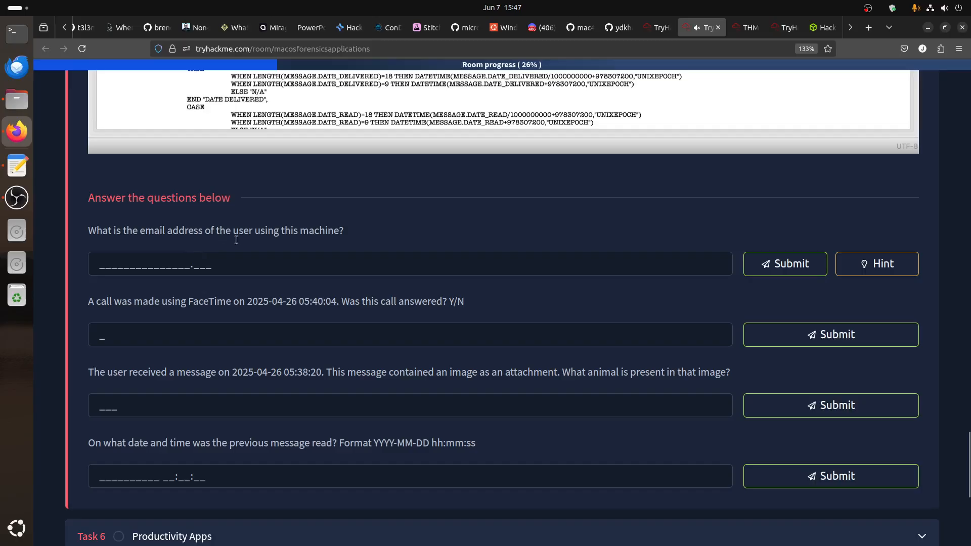
{"action": "left_click", "coordinate": [850, 268]}
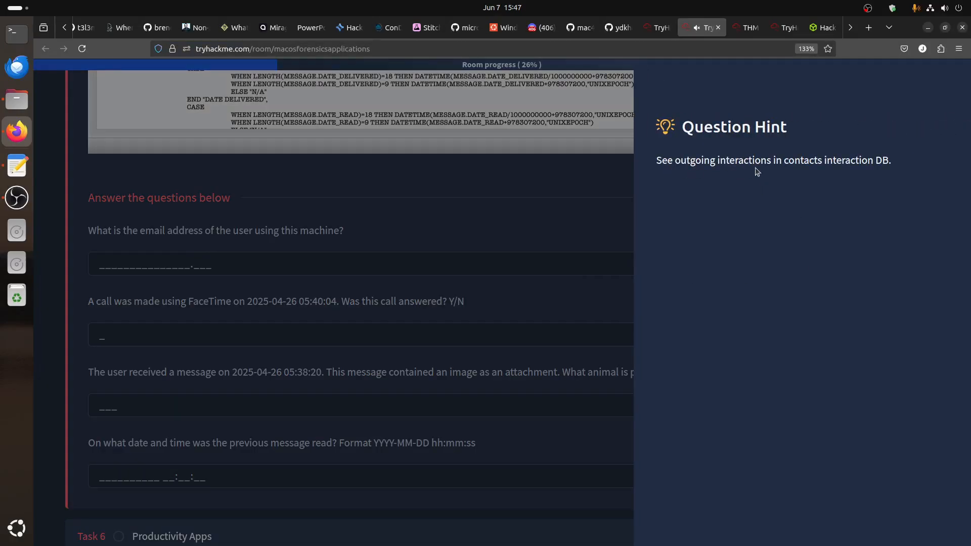
{"action": "left_click", "coordinate": [585, 210]}
Review the room's Contacts section and its example output of the interaction_contact_interactions query
{"action": "scroll", "coordinate": [551, 208], "scroll_direction": "up", "scroll_amount": 15}
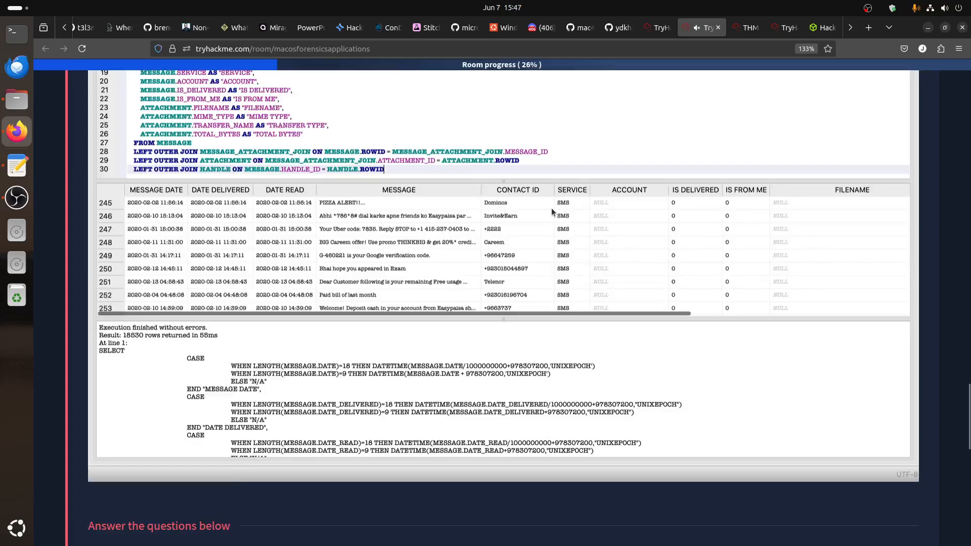
{"action": "scroll", "coordinate": [505, 199], "scroll_direction": "up", "scroll_amount": 12}
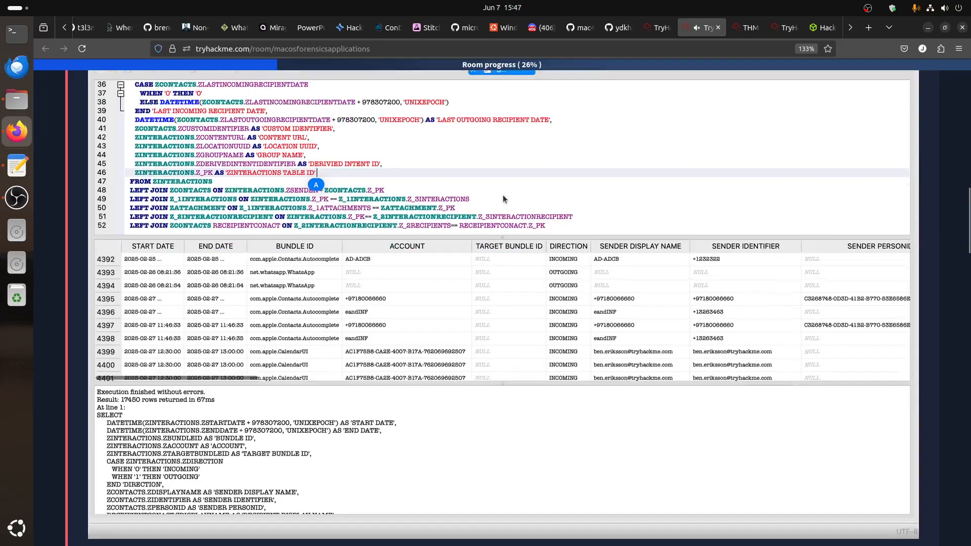
{"action": "scroll", "coordinate": [542, 240], "scroll_direction": "up", "scroll_amount": 4}
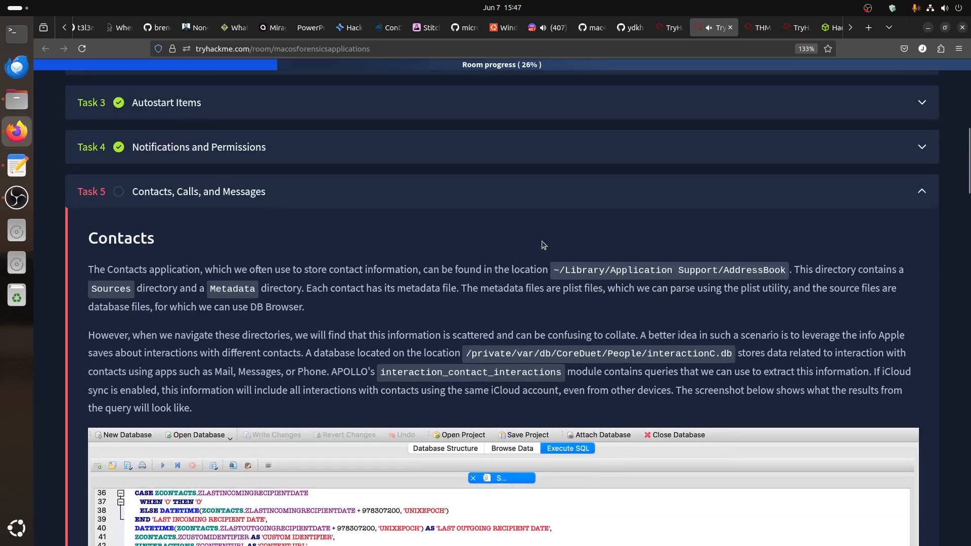
{"action": "scroll", "coordinate": [544, 246], "scroll_direction": "down", "scroll_amount": 6}
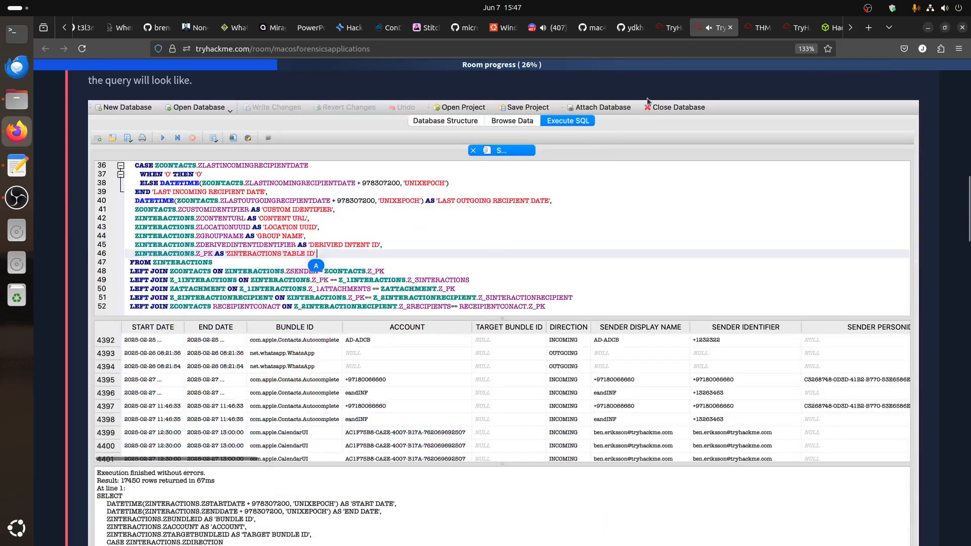
Clear the terminal windows on the remote machine and show the contact interaction results in DB Browser's SQL 1 tab
{"action": "left_click", "coordinate": [747, 31]}
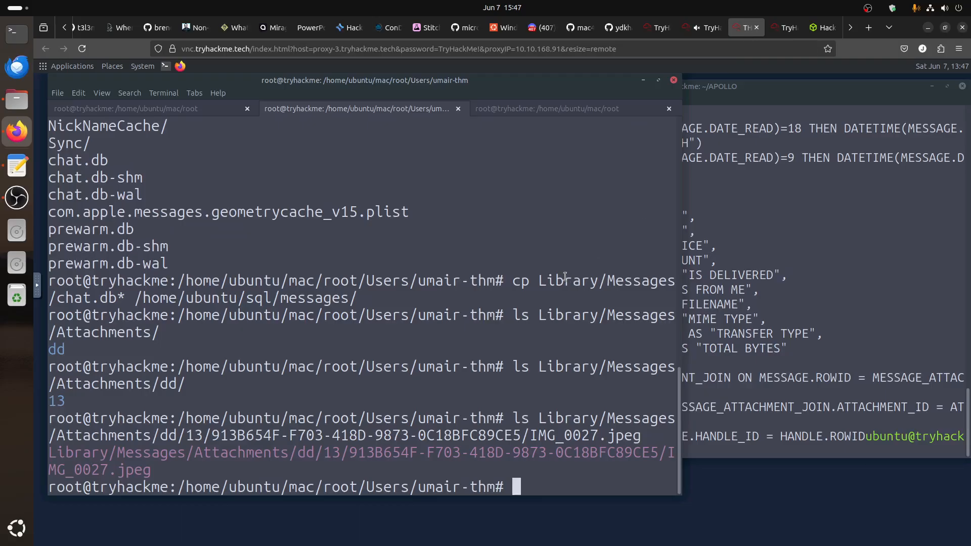
{"action": "left_click", "coordinate": [931, 86]}
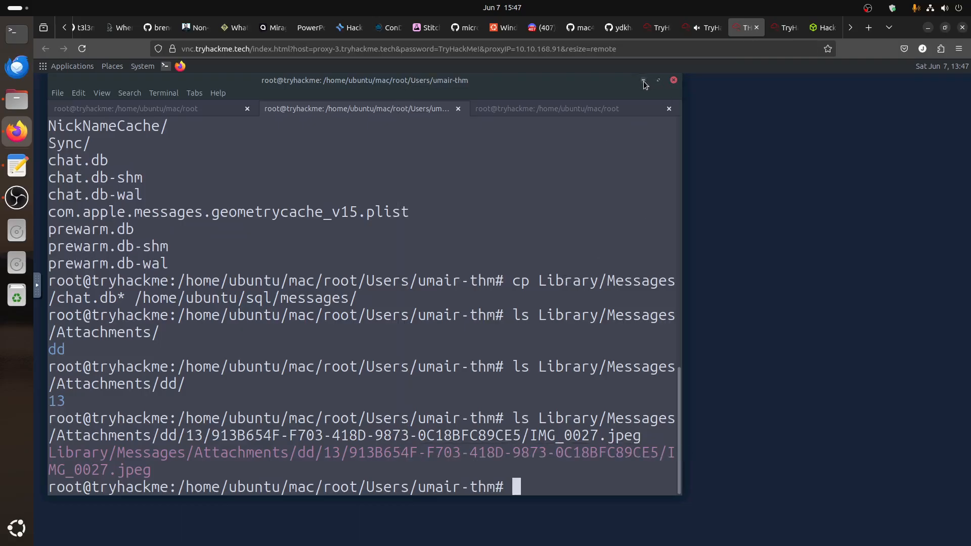
{"action": "left_click", "coordinate": [643, 81]}
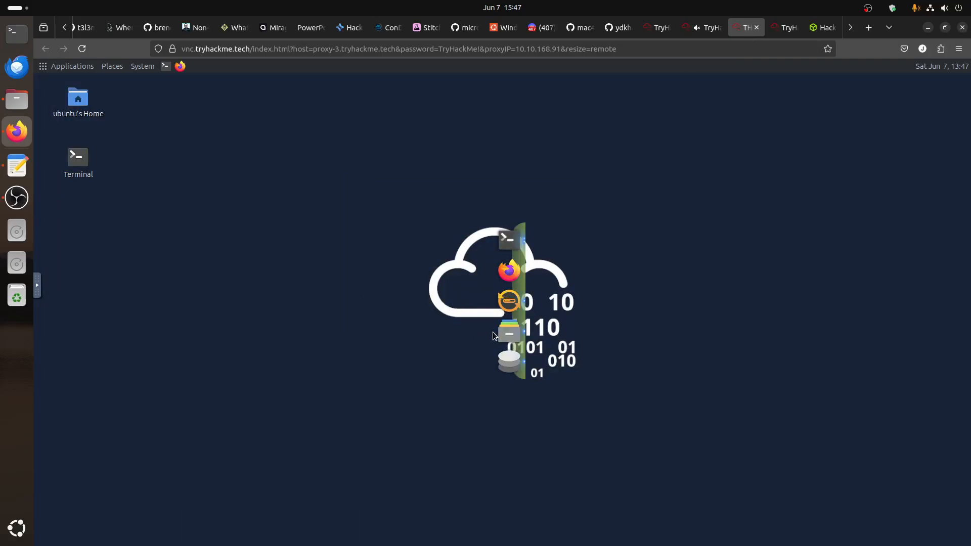
{"action": "left_click", "coordinate": [493, 356]}
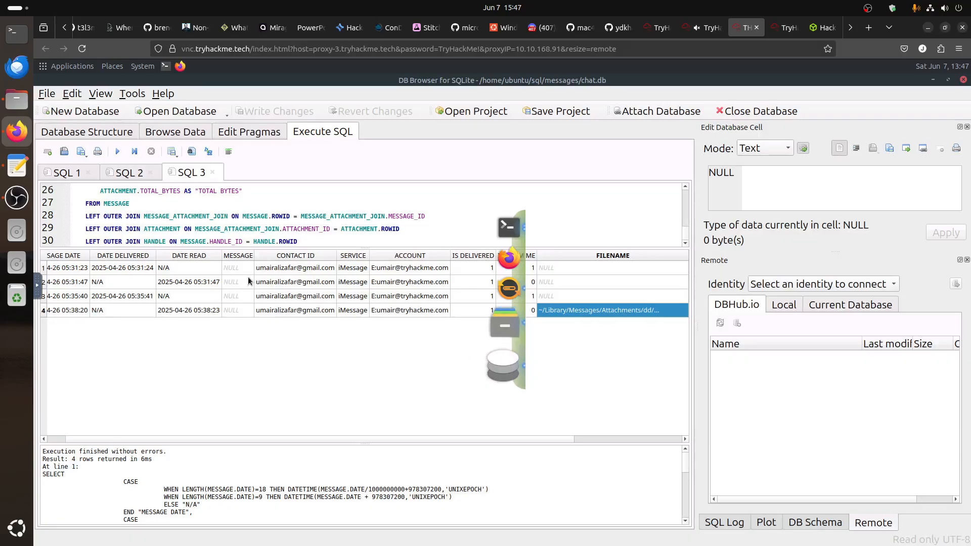
{"action": "left_click", "coordinate": [66, 173]}
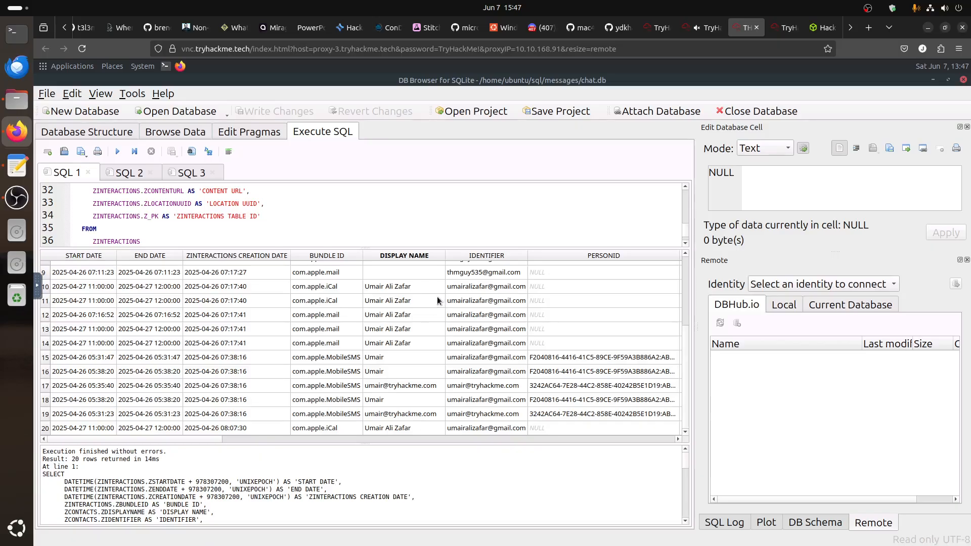
Examine the identifiers and start dates in the contact interaction results for the machine user's email address
{"action": "left_click", "coordinate": [462, 288]}
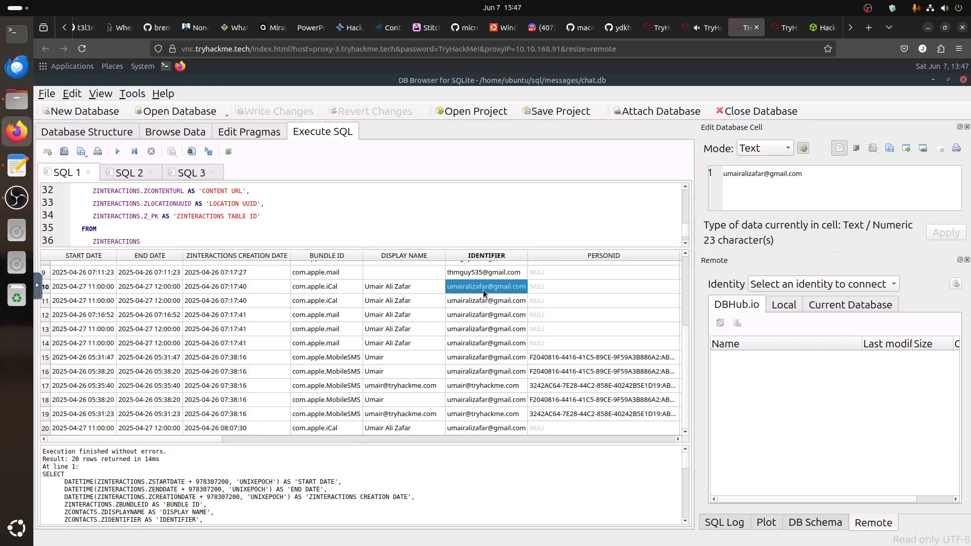
{"action": "left_click", "coordinate": [470, 277]}
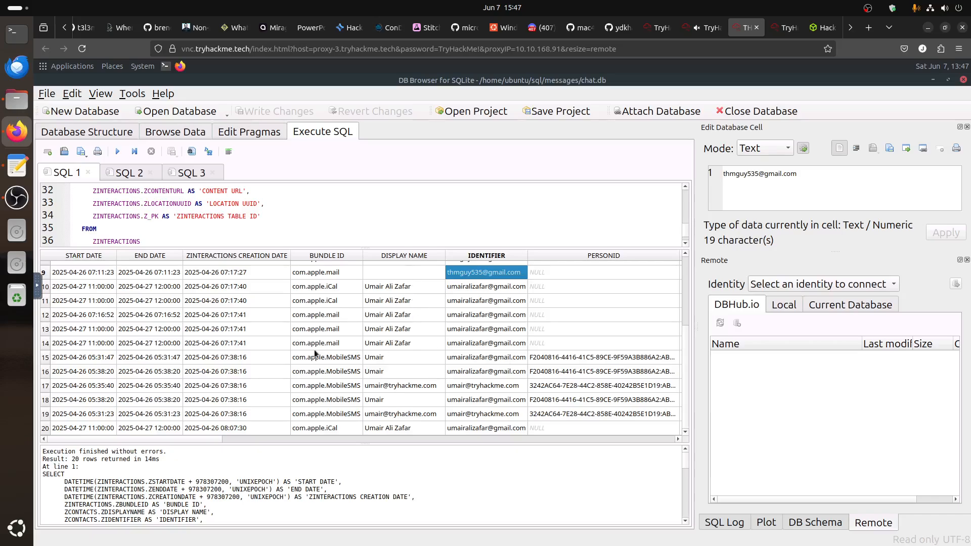
{"action": "scroll", "coordinate": [313, 345], "scroll_direction": "up", "scroll_amount": 1}
{"action": "scroll", "coordinate": [315, 344], "scroll_direction": "up", "scroll_amount": 2}
{"action": "scroll", "coordinate": [315, 343], "scroll_direction": "down", "scroll_amount": 2}
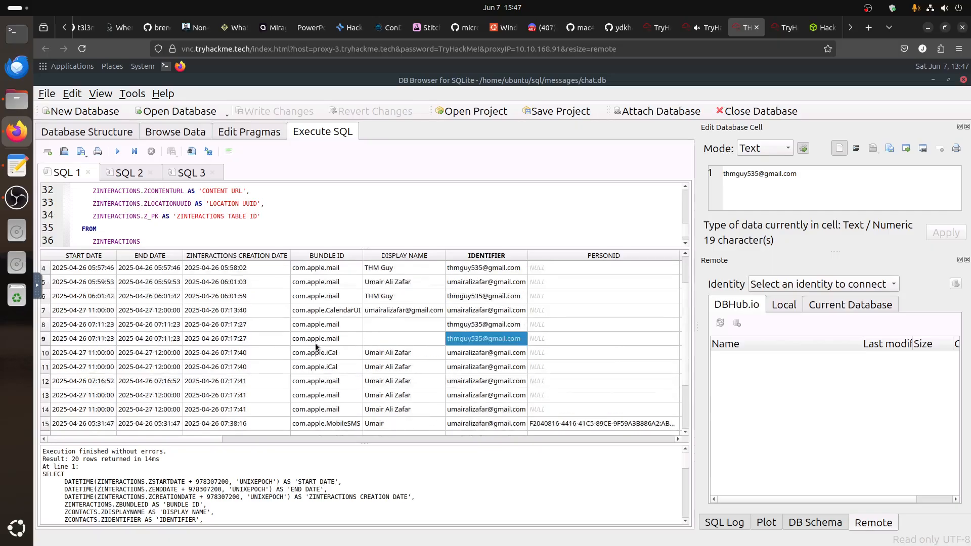
{"action": "scroll", "coordinate": [316, 343], "scroll_direction": "up", "scroll_amount": 1}
{"action": "scroll", "coordinate": [316, 343], "scroll_direction": "up", "scroll_amount": 1}
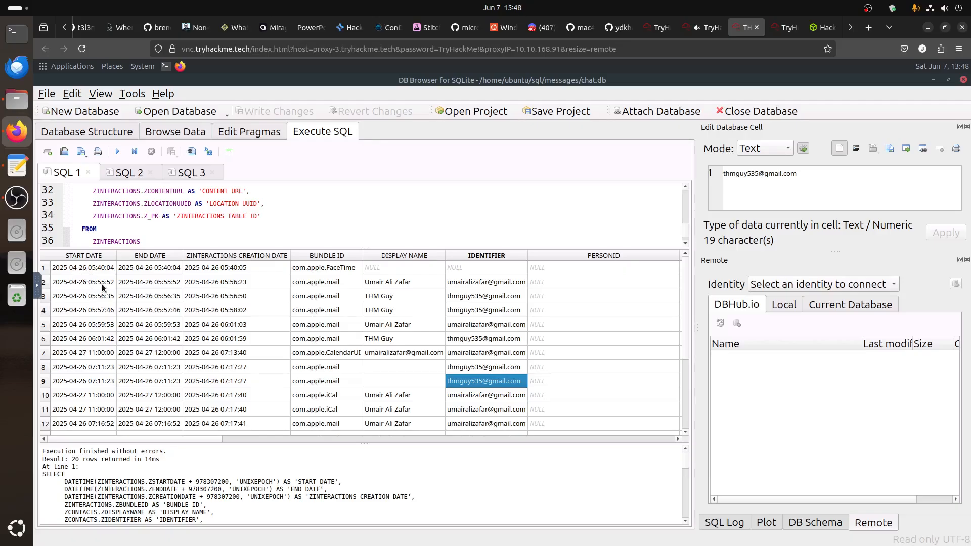
{"action": "left_click", "coordinate": [104, 265]}
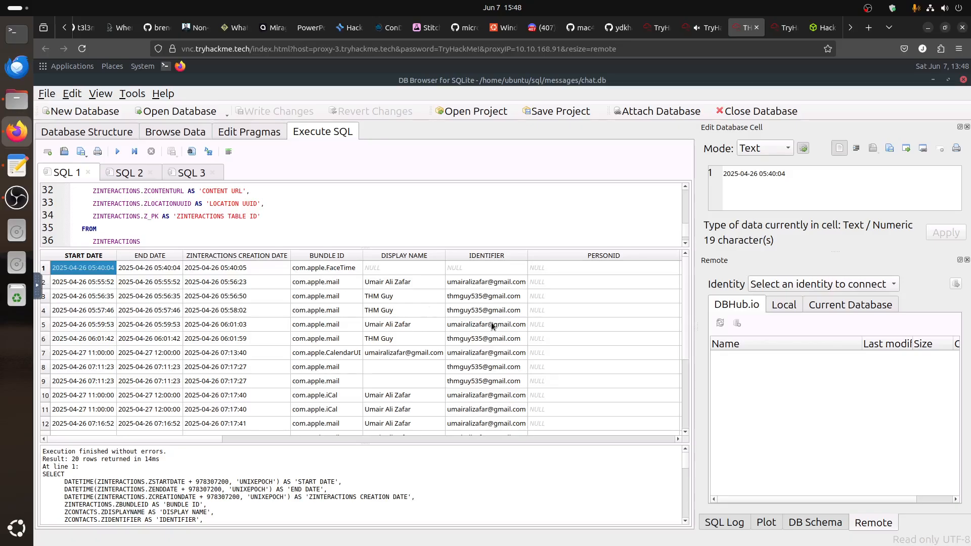
{"action": "left_click", "coordinate": [477, 298]}
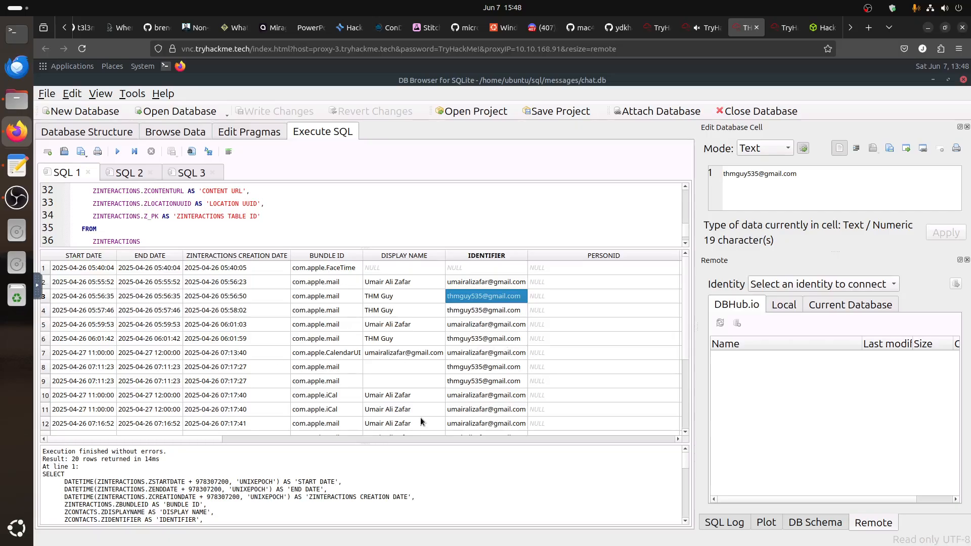
Go back to the room's questions and reread the hint for the email address question
{"action": "left_click", "coordinate": [711, 35]}
{"action": "scroll", "coordinate": [354, 369], "scroll_direction": "down", "scroll_amount": 15}
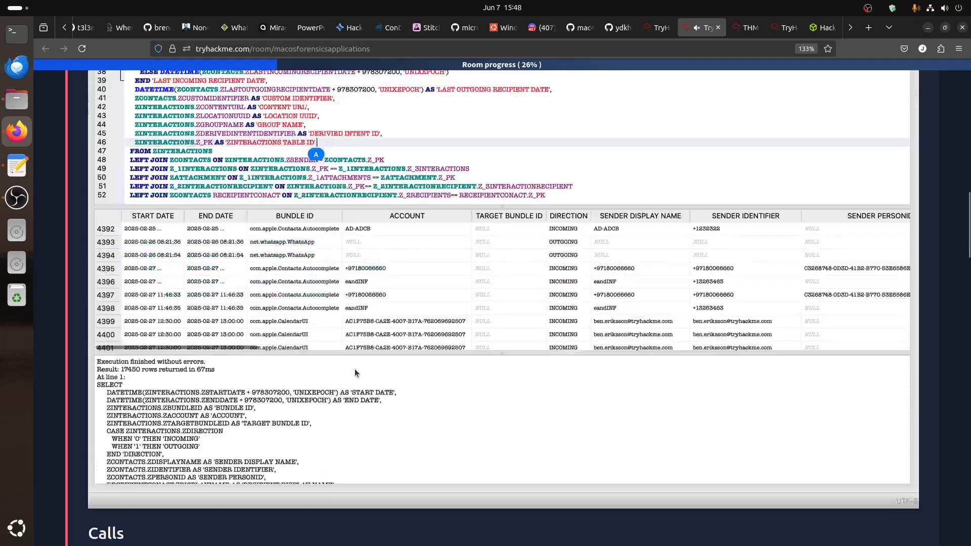
{"action": "scroll", "coordinate": [362, 408], "scroll_direction": "down", "scroll_amount": 10}
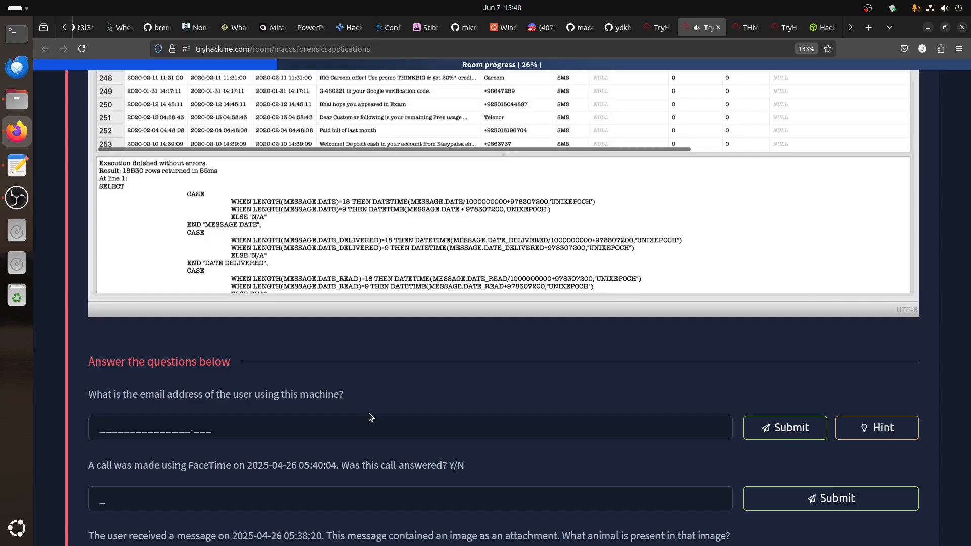
{"action": "left_click", "coordinate": [854, 427]}
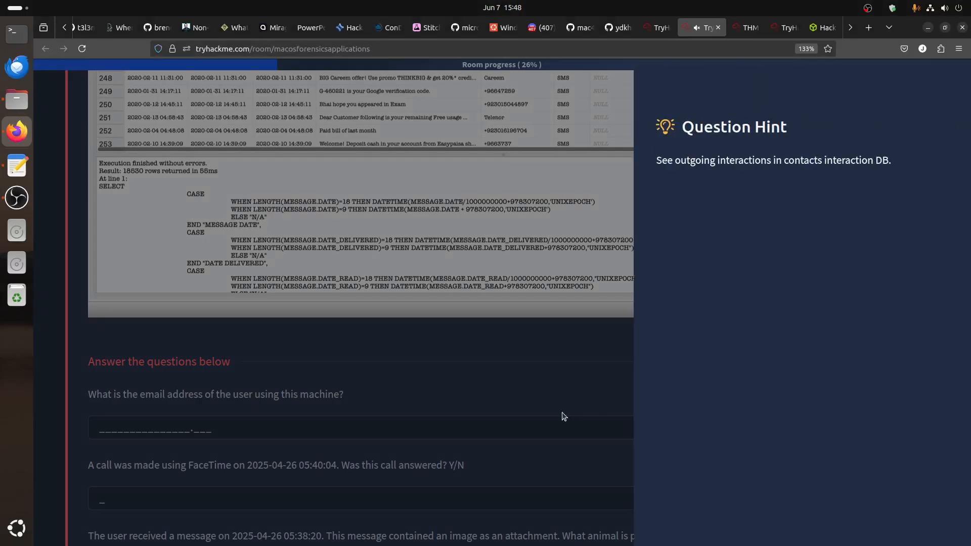
{"action": "left_click", "coordinate": [543, 410]}
Compare the display names and identifiers across the contact interaction results to work out which contact is the machine's user
{"action": "left_click", "coordinate": [742, 28]}
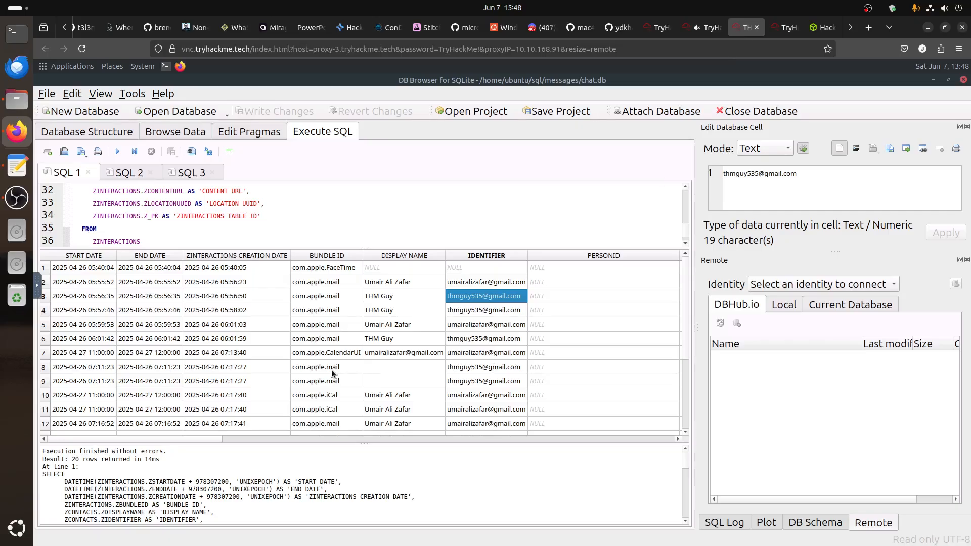
{"action": "left_click", "coordinate": [373, 339]}
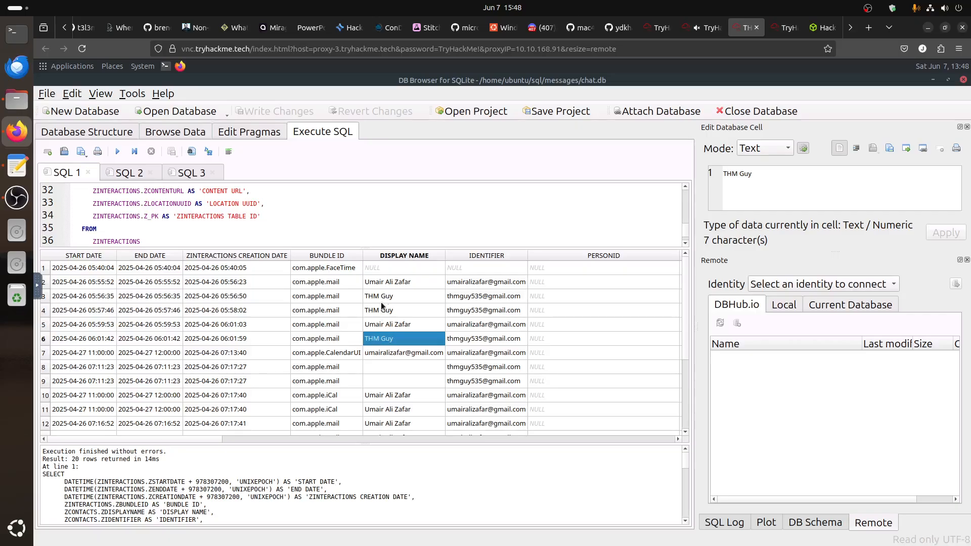
{"action": "left_click", "coordinate": [388, 283]}
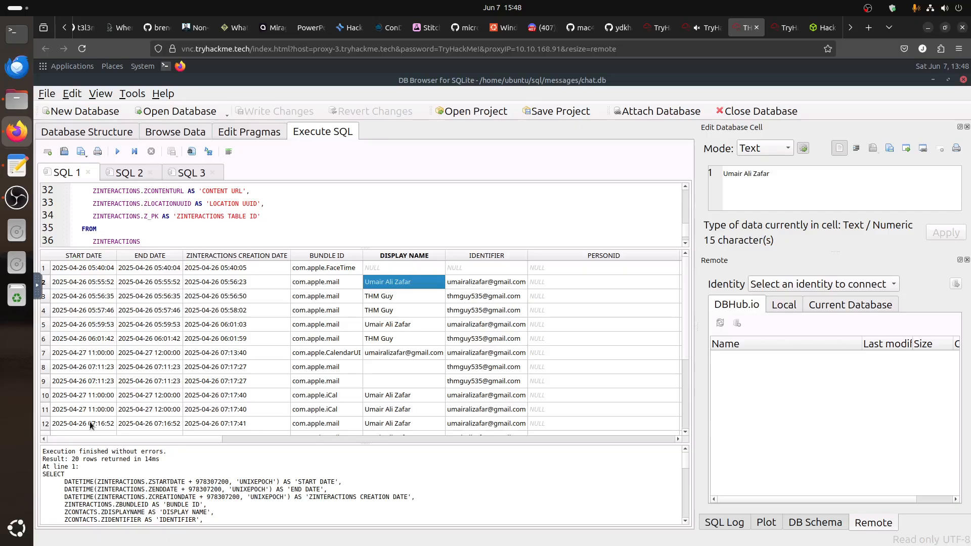
{"action": "scroll", "coordinate": [90, 418], "scroll_direction": "down", "scroll_amount": 3}
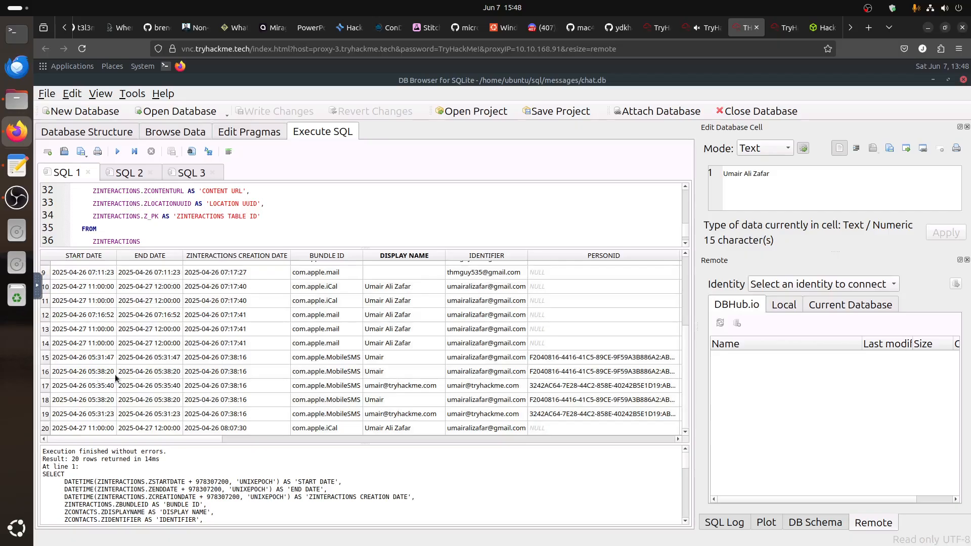
{"action": "left_click", "coordinate": [378, 361]}
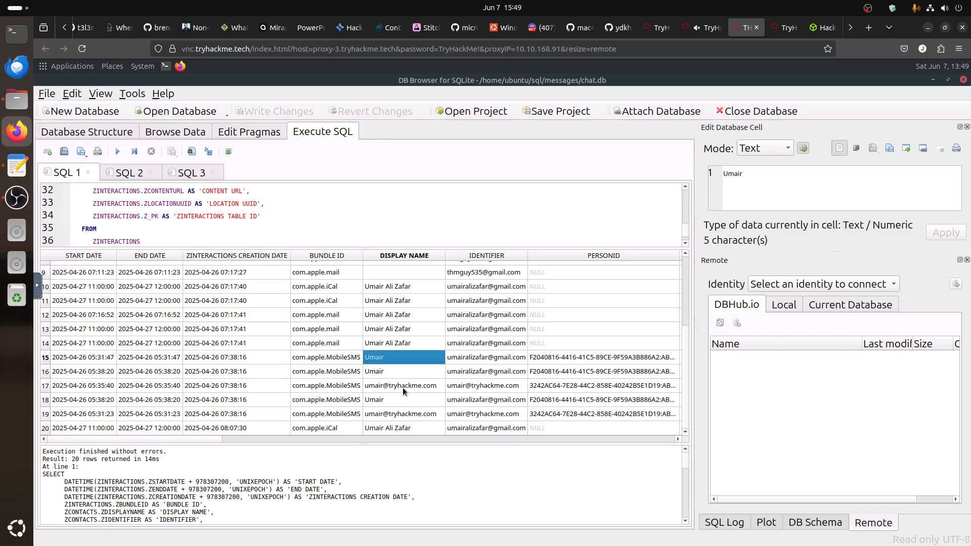
{"action": "left_click", "coordinate": [494, 317]}
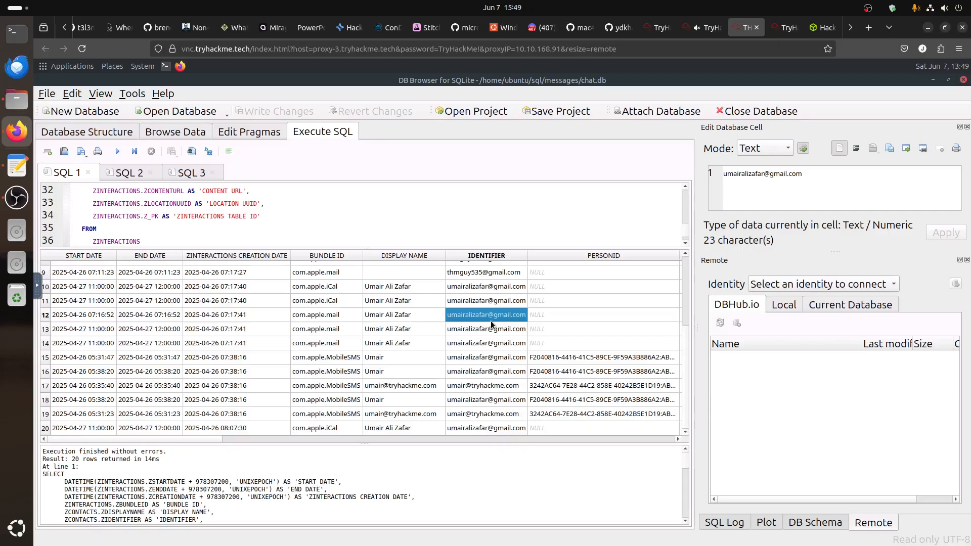
{"action": "scroll", "coordinate": [491, 323], "scroll_direction": "up", "scroll_amount": 3}
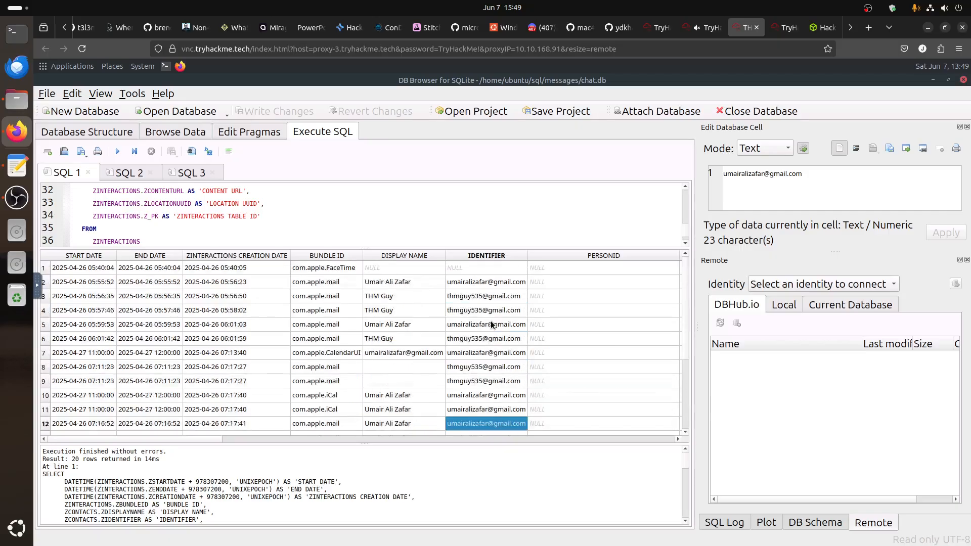
Copy the machine user's email address from the contact interaction results and submit it as the answer to the room's email address question
{"action": "left_click", "coordinate": [469, 313]}
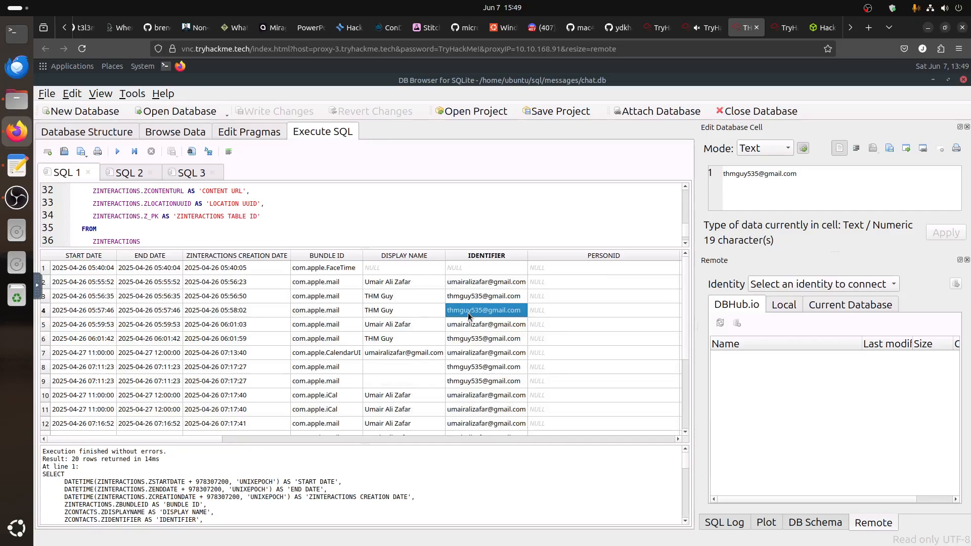
{"action": "triple_click", "coordinate": [766, 173]}
{"action": "right_click", "coordinate": [747, 178]}
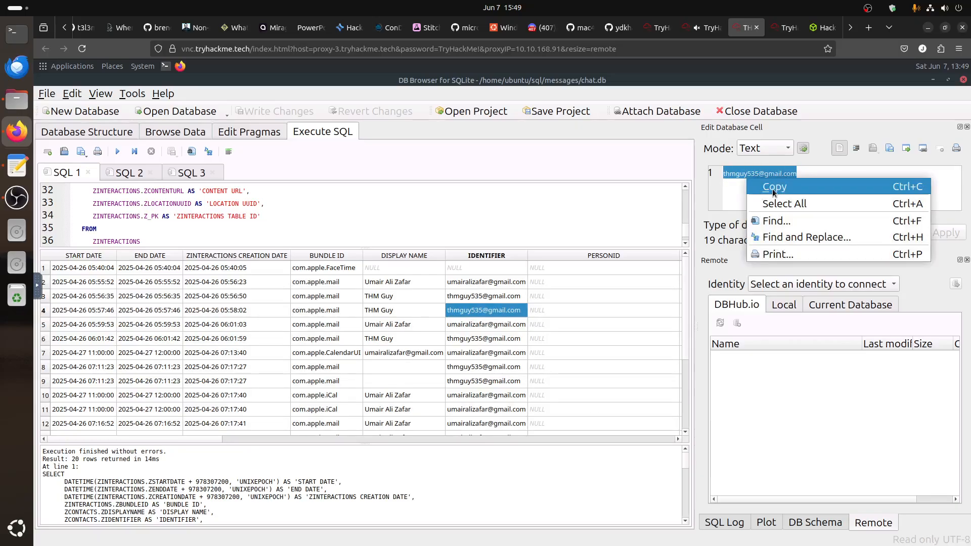
{"action": "left_click", "coordinate": [772, 189]}
{"action": "left_click", "coordinate": [708, 27]}
{"action": "left_click", "coordinate": [235, 427]}
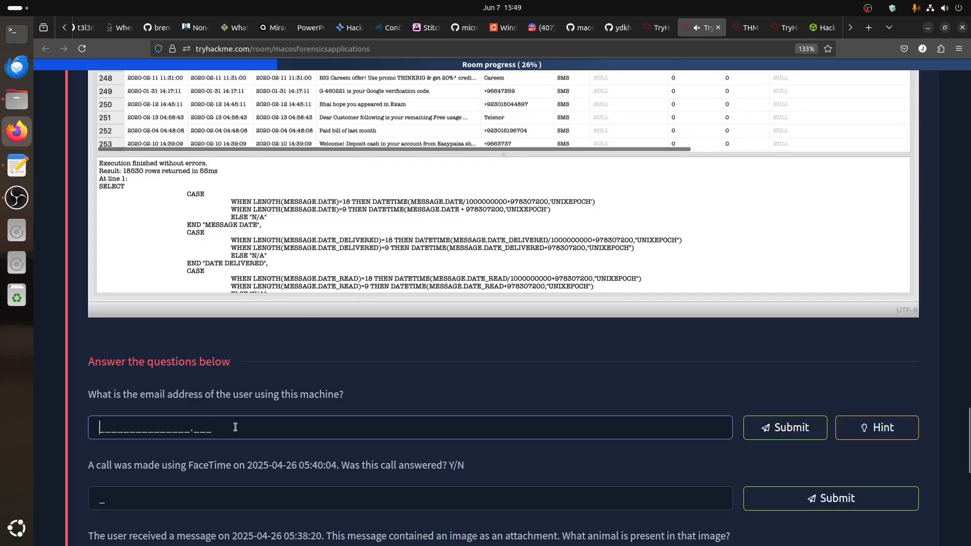
{"action": "right_click", "coordinate": [236, 427]}
{"action": "left_click", "coordinate": [293, 332]}
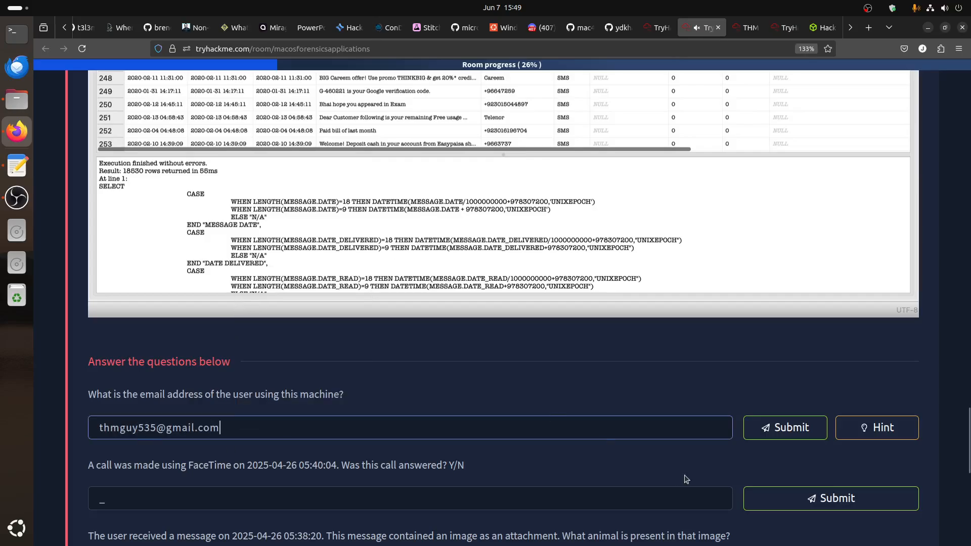
{"action": "left_click", "coordinate": [767, 427]}
Show the call history results in DB Browser's SQL 2 tab and compare them with the room's Calls section
{"action": "left_click", "coordinate": [745, 27]}
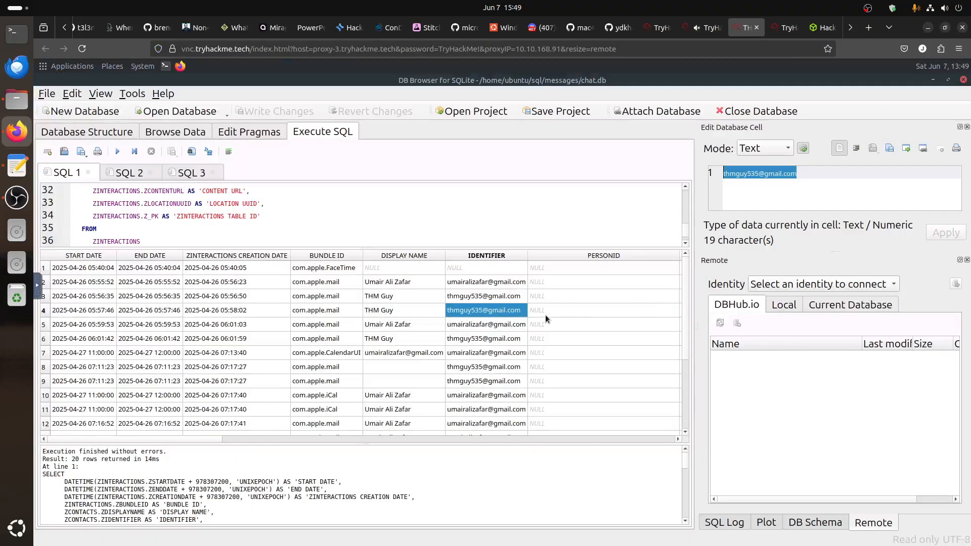
{"action": "left_click", "coordinate": [121, 175]}
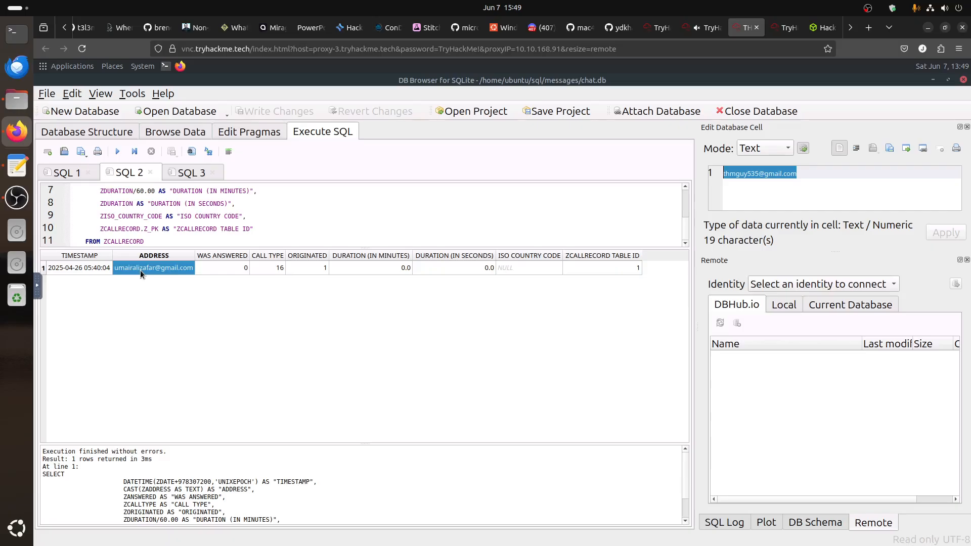
{"action": "left_click", "coordinate": [702, 27]}
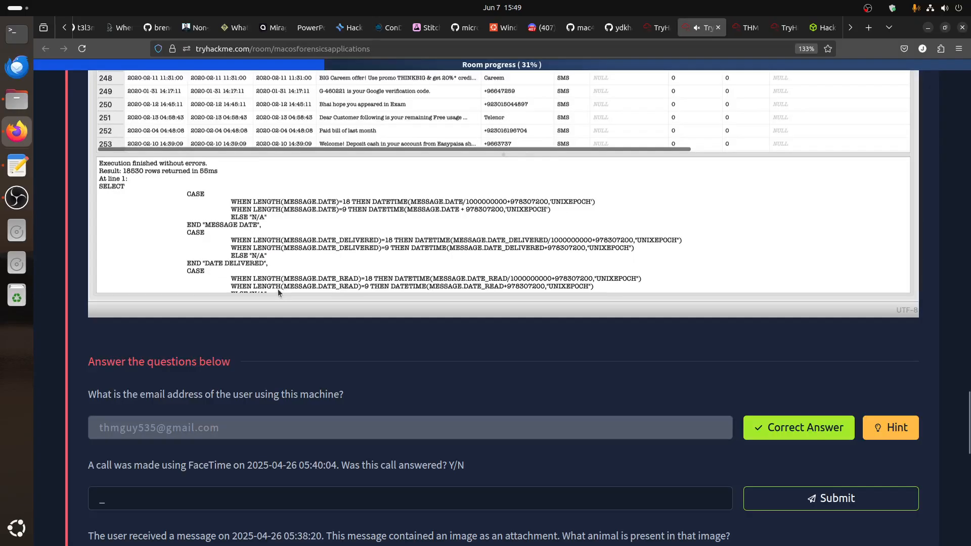
{"action": "scroll", "coordinate": [277, 289], "scroll_direction": "up", "scroll_amount": 8}
{"action": "scroll", "coordinate": [262, 295], "scroll_direction": "up", "scroll_amount": 12}
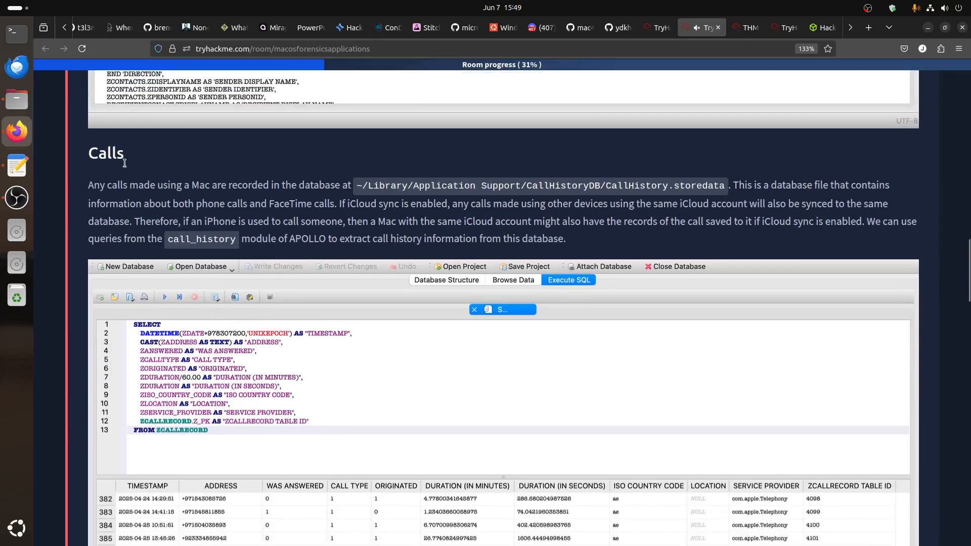
{"action": "left_click", "coordinate": [747, 27]}
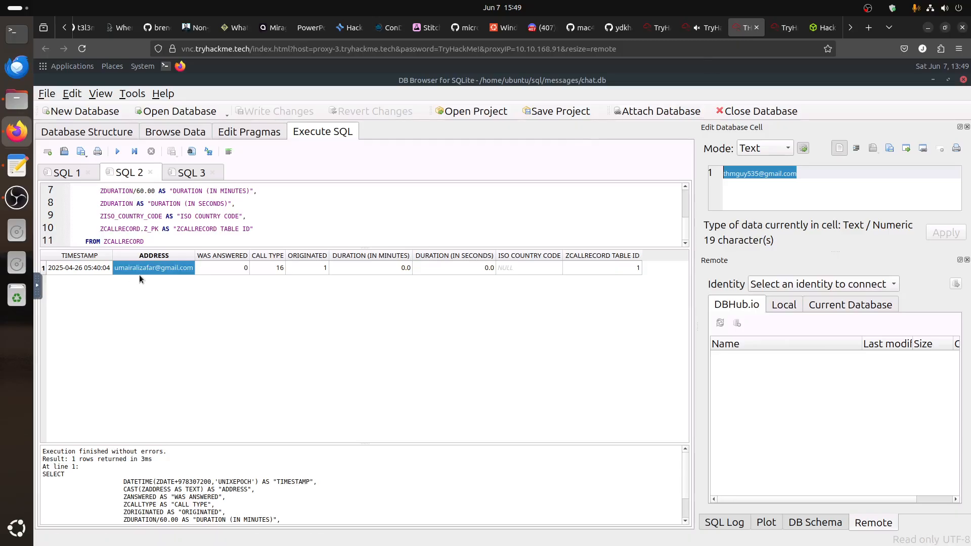
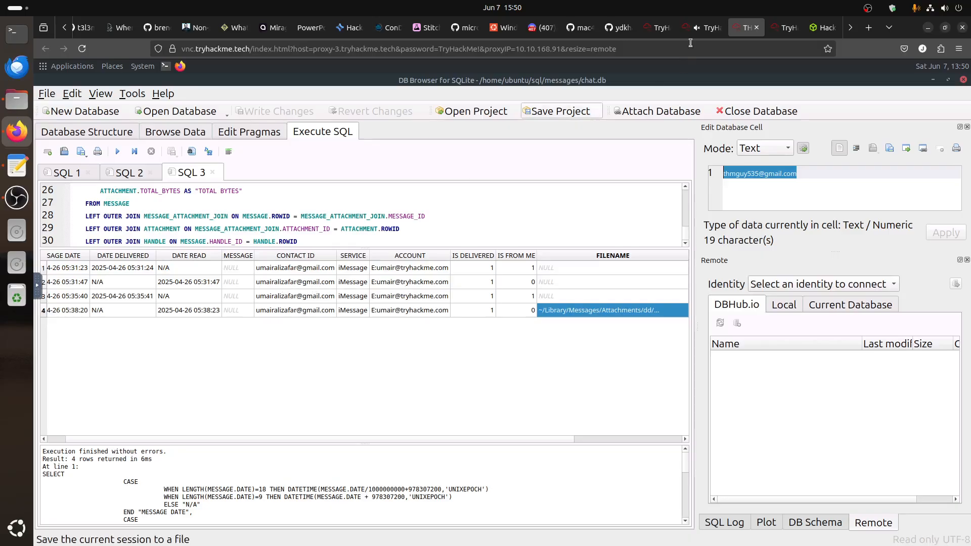
Reread the room's FaceTime call question and check its date and time against the timestamp of the call record in SQL 2
{"action": "left_click", "coordinate": [703, 28]}
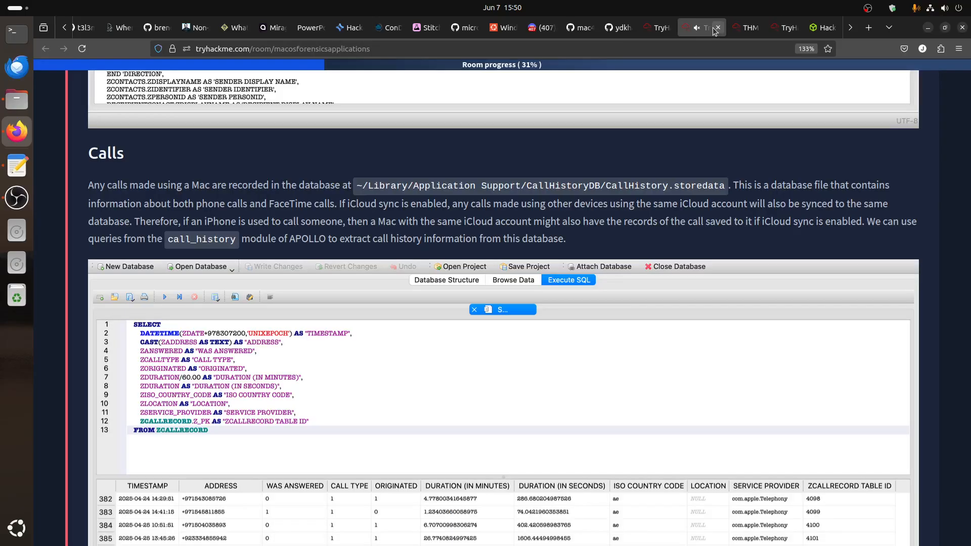
{"action": "left_click", "coordinate": [744, 27]}
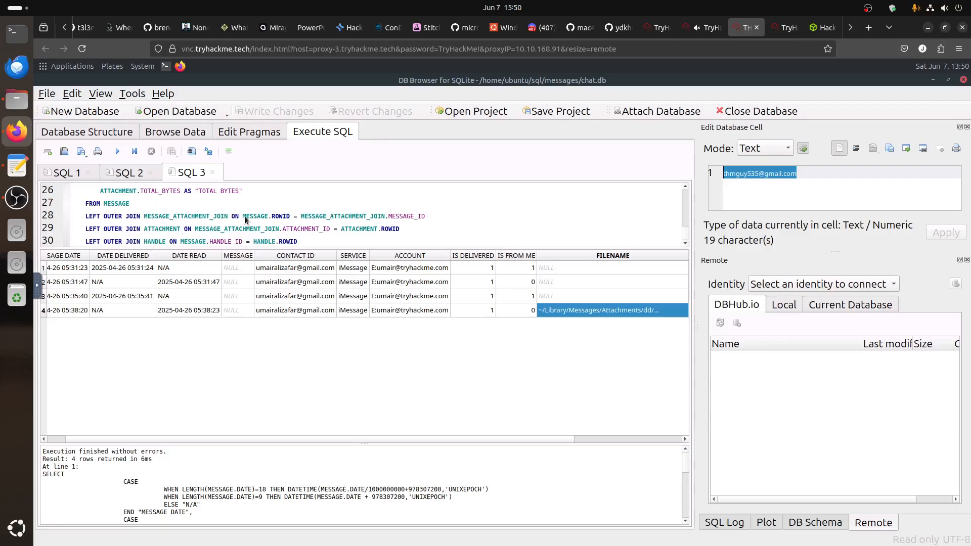
{"action": "left_click", "coordinate": [71, 174]}
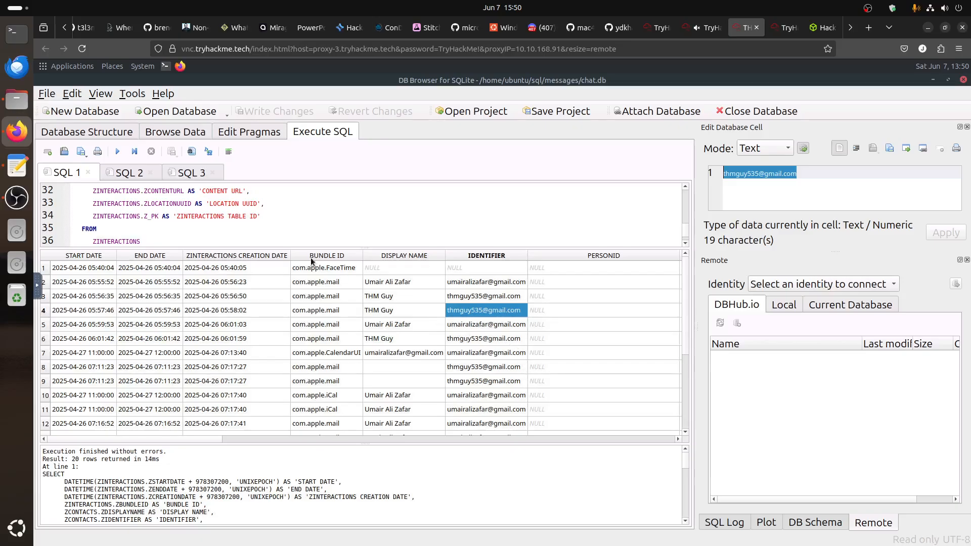
{"action": "left_click", "coordinate": [131, 174]}
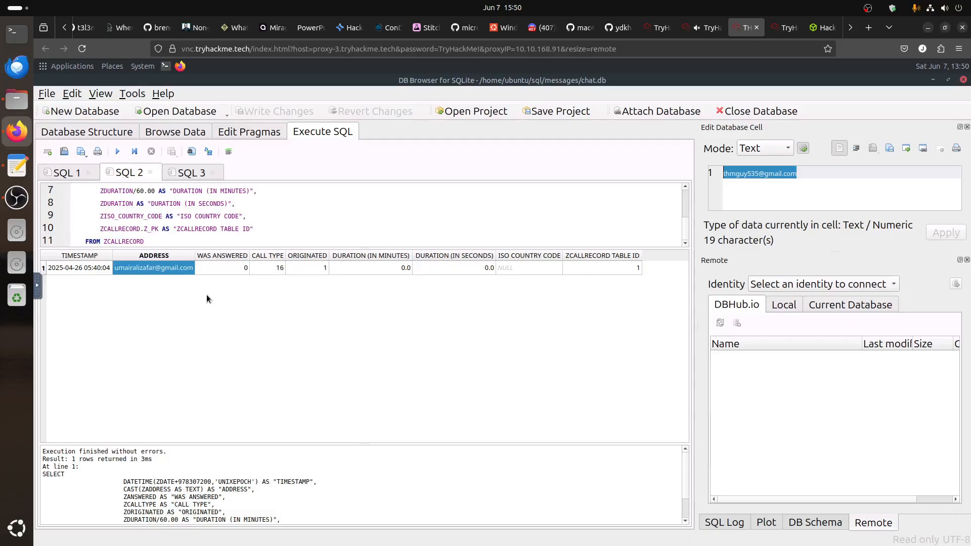
{"action": "left_click", "coordinate": [708, 28]}
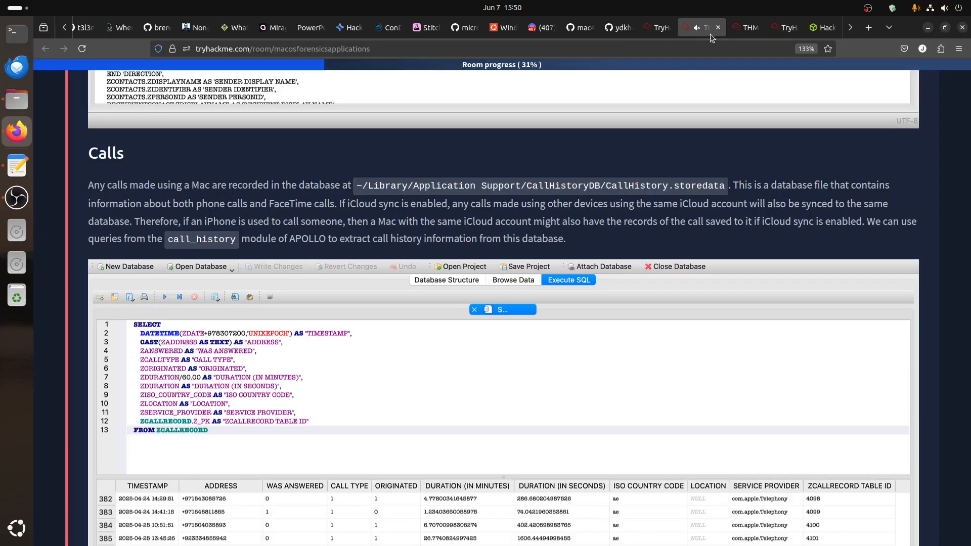
{"action": "scroll", "coordinate": [405, 361], "scroll_direction": "down", "scroll_amount": 15}
{"action": "scroll", "coordinate": [411, 357], "scroll_direction": "down", "scroll_amount": 10}
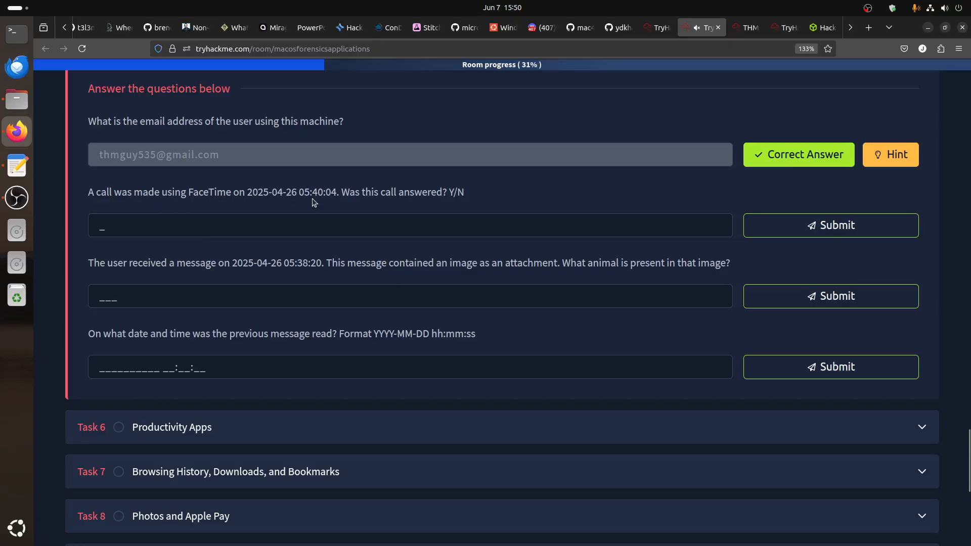
{"action": "left_click", "coordinate": [747, 28]}
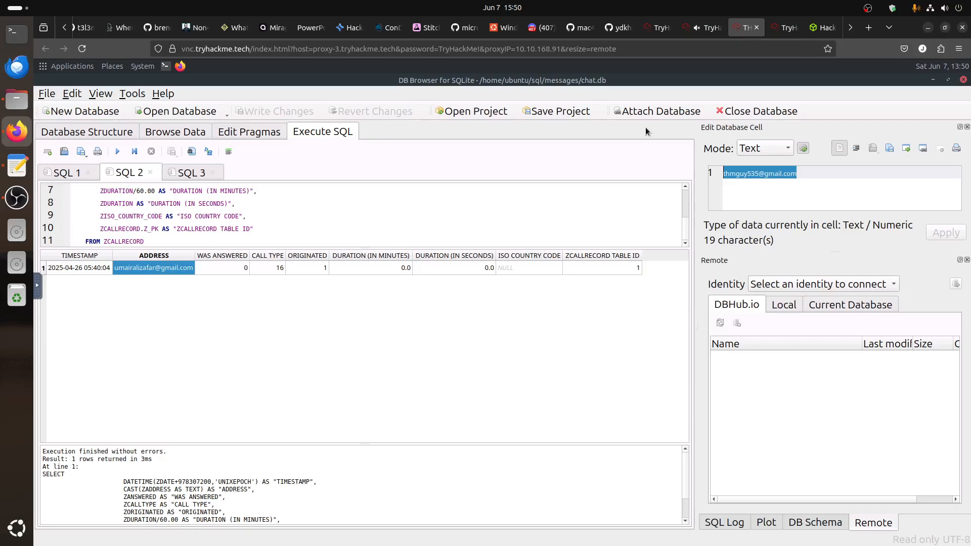
{"action": "left_click", "coordinate": [84, 268]}
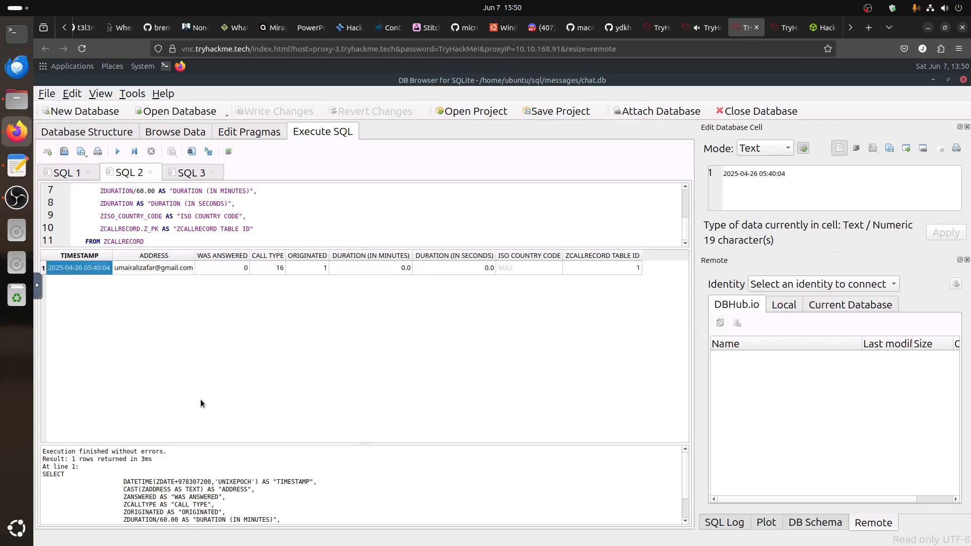
Review the room's Calls section and its example output of the call_history query
{"action": "left_click", "coordinate": [703, 28]}
{"action": "scroll", "coordinate": [298, 324], "scroll_direction": "up", "scroll_amount": 10}
{"action": "scroll", "coordinate": [291, 320], "scroll_direction": "up", "scroll_amount": 10}
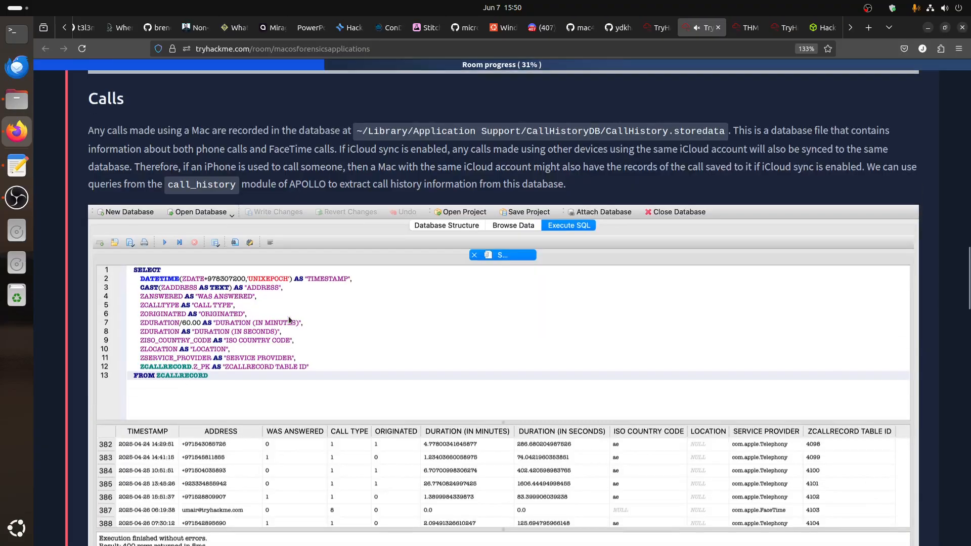
{"action": "scroll", "coordinate": [290, 320], "scroll_direction": "up", "scroll_amount": 10}
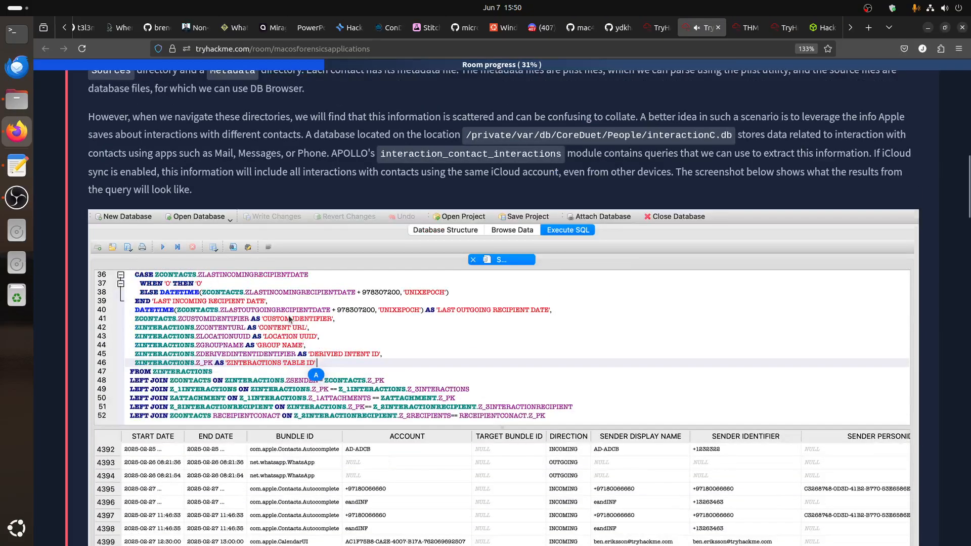
{"action": "scroll", "coordinate": [292, 319], "scroll_direction": "down", "scroll_amount": 10}
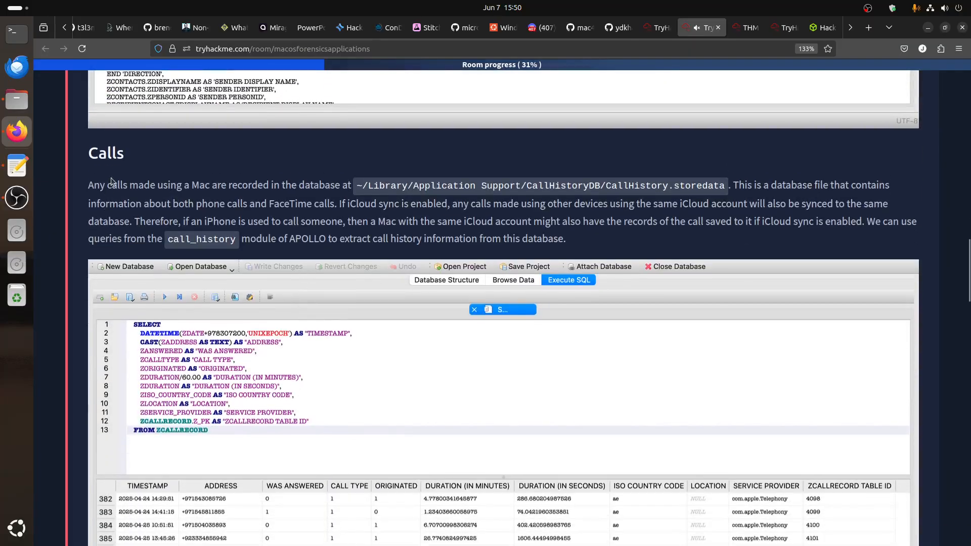
{"action": "scroll", "coordinate": [279, 328], "scroll_direction": "down", "scroll_amount": 5}
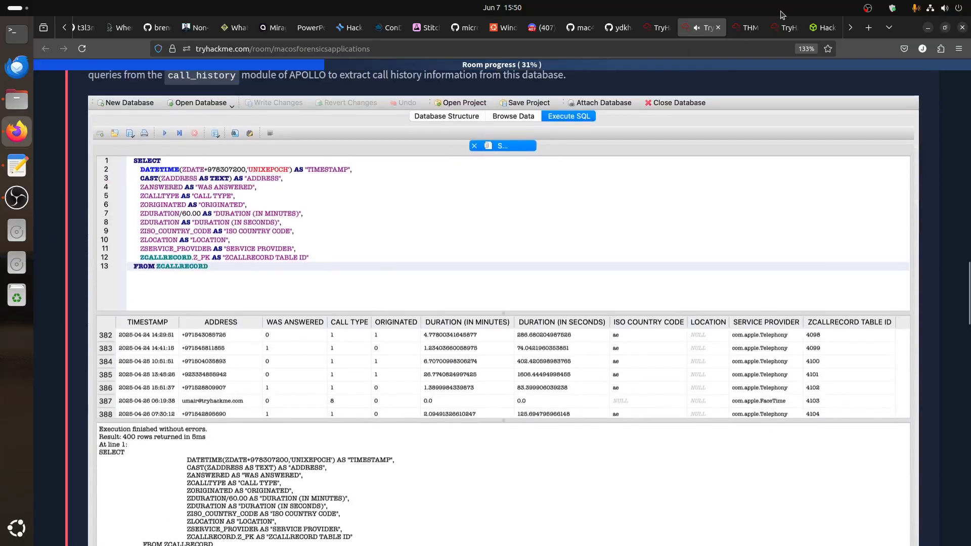
{"action": "left_click", "coordinate": [782, 28]}
{"action": "left_click", "coordinate": [749, 28]}
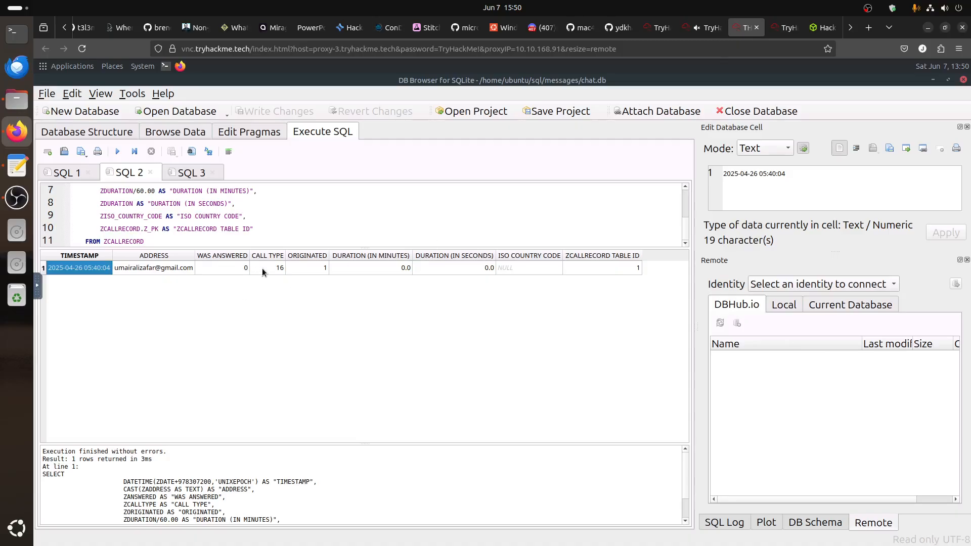
{"action": "left_click", "coordinate": [246, 270]}
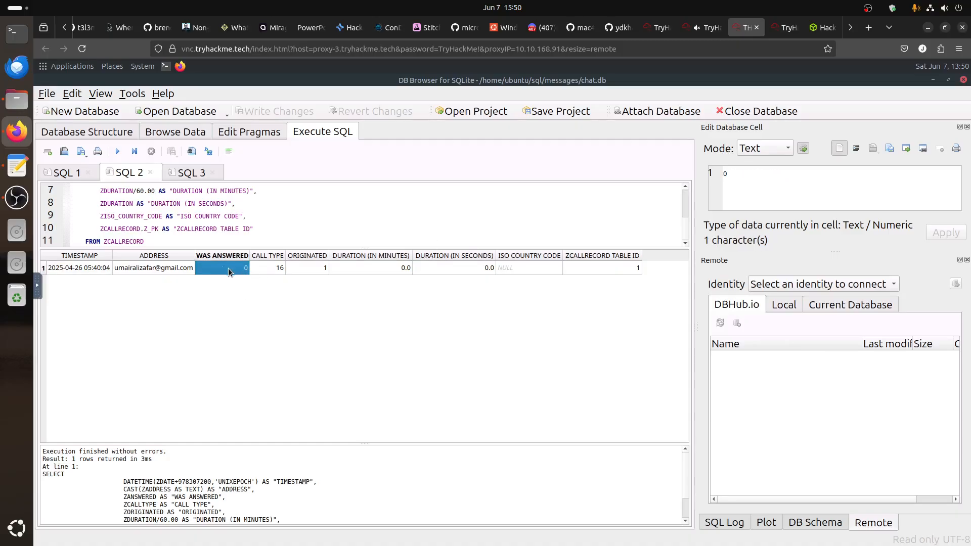
{"action": "left_click", "coordinate": [702, 27]}
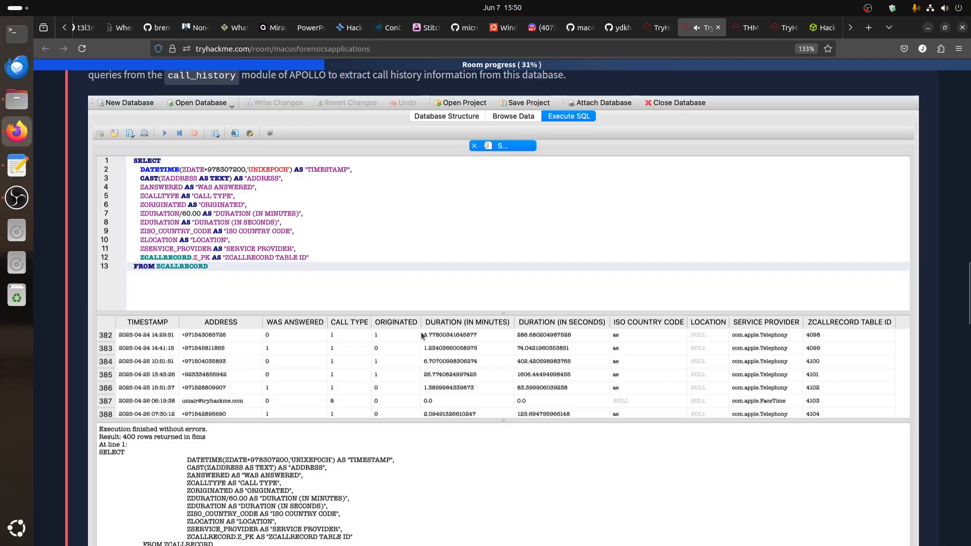
{"action": "scroll", "coordinate": [421, 335], "scroll_direction": "down", "scroll_amount": 15}
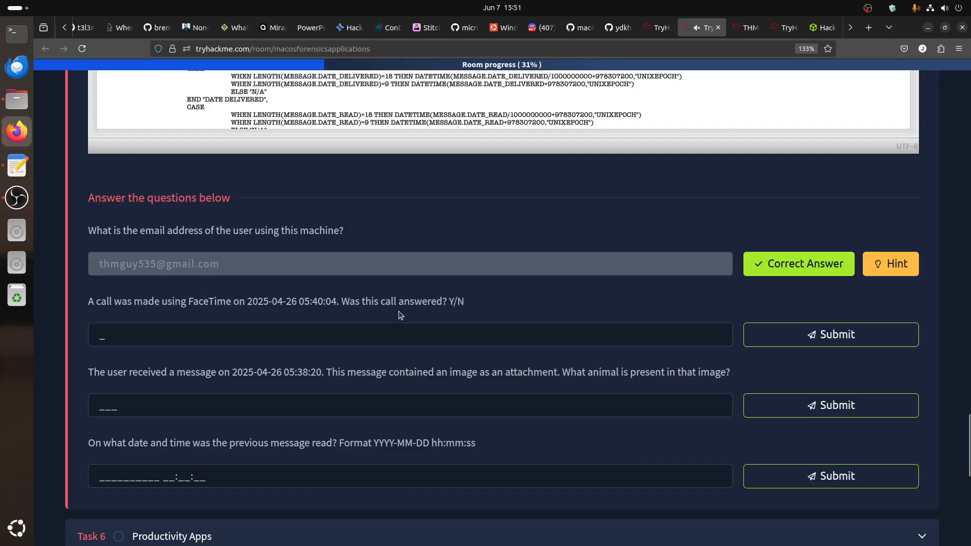
{"action": "left_click", "coordinate": [749, 29]}
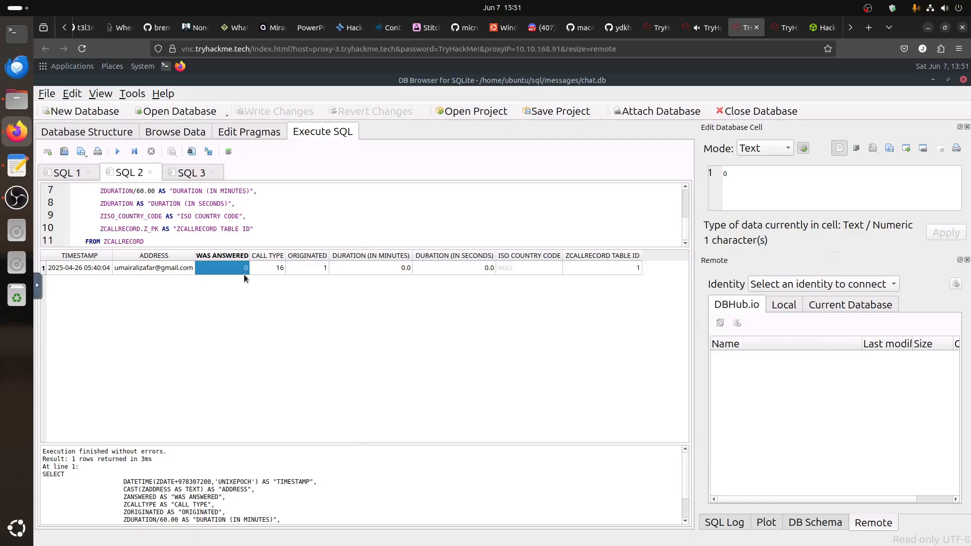
{"action": "left_click", "coordinate": [706, 28]}
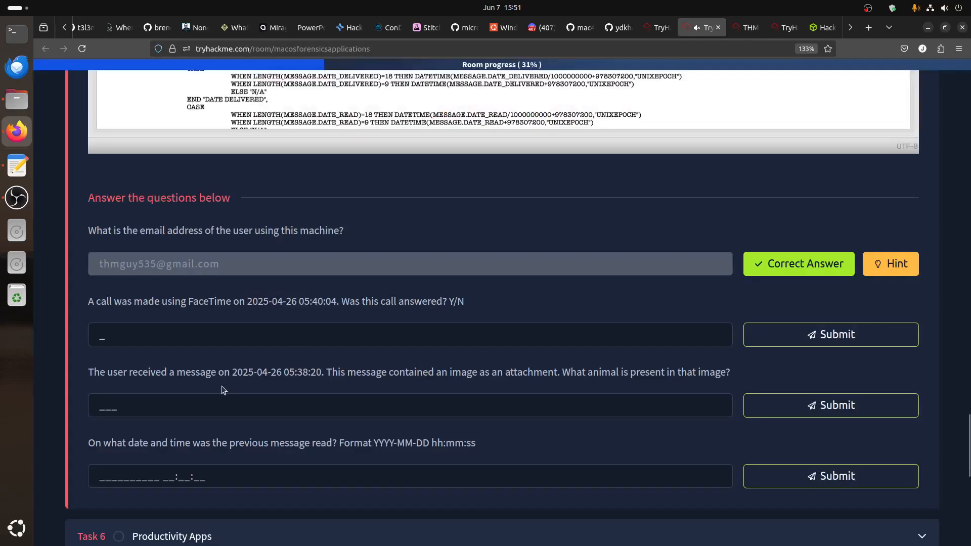
{"action": "left_click", "coordinate": [205, 338]}
{"action": "type", "text": "N"}
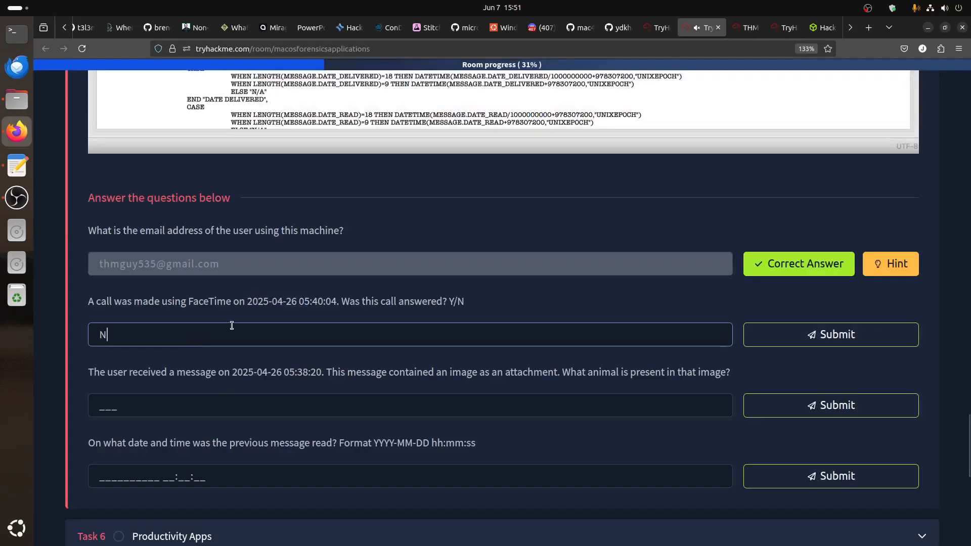
{"action": "left_click", "coordinate": [779, 335]}
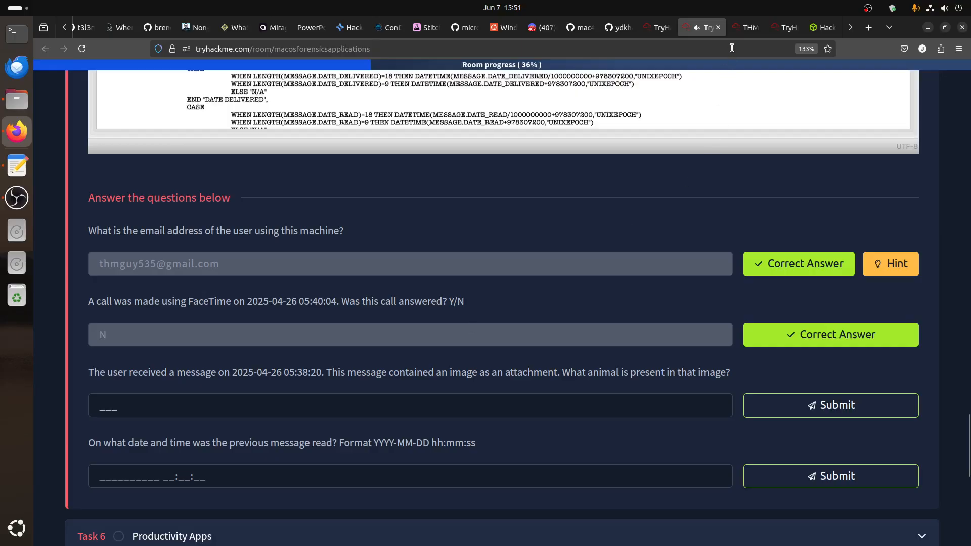
Show the message query results in DB Browser's SQL 3 and compare them with the example output in the room's Messages section
{"action": "left_click", "coordinate": [742, 33]}
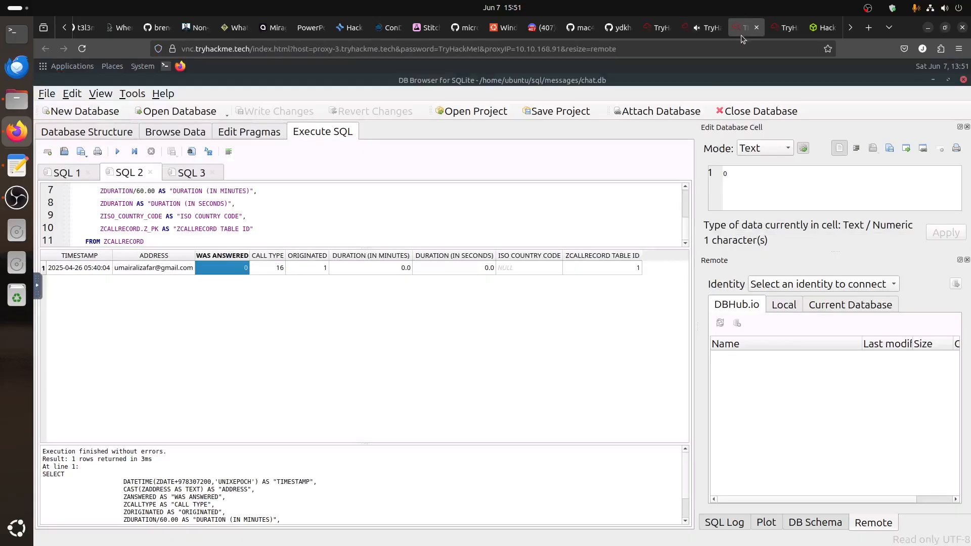
{"action": "left_click", "coordinate": [186, 175]}
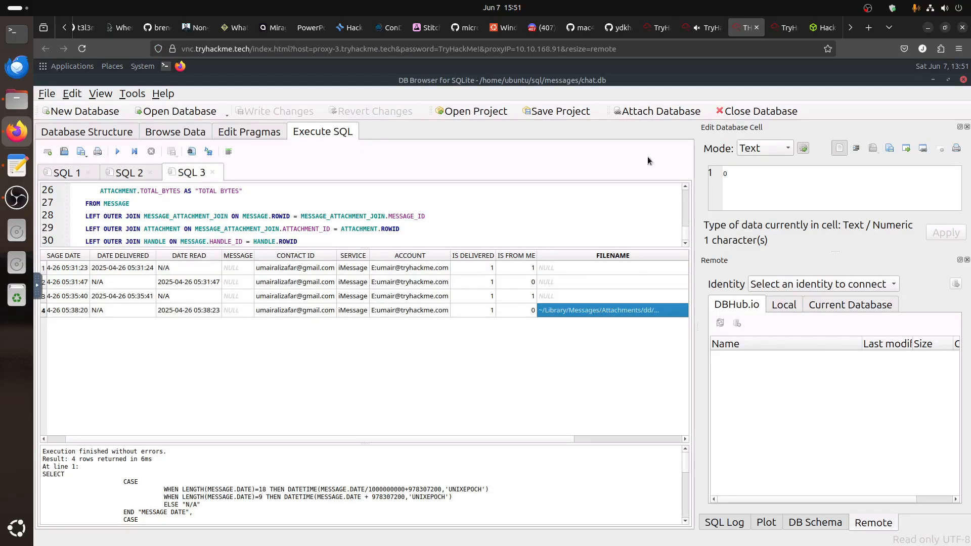
{"action": "left_click", "coordinate": [704, 28]}
{"action": "scroll", "coordinate": [317, 298], "scroll_direction": "up", "scroll_amount": 6}
{"action": "scroll", "coordinate": [317, 299], "scroll_direction": "down", "scroll_amount": 4}
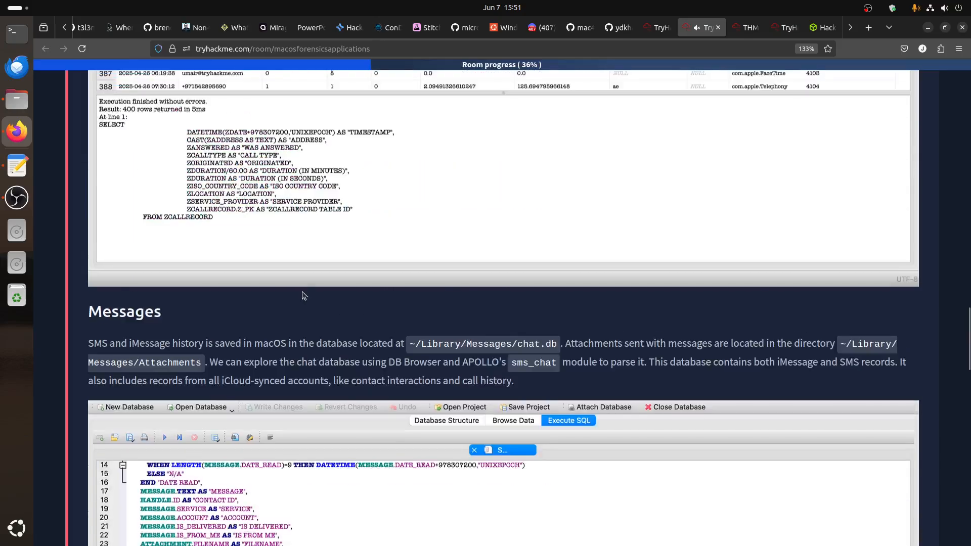
{"action": "scroll", "coordinate": [226, 325], "scroll_direction": "up", "scroll_amount": 5}
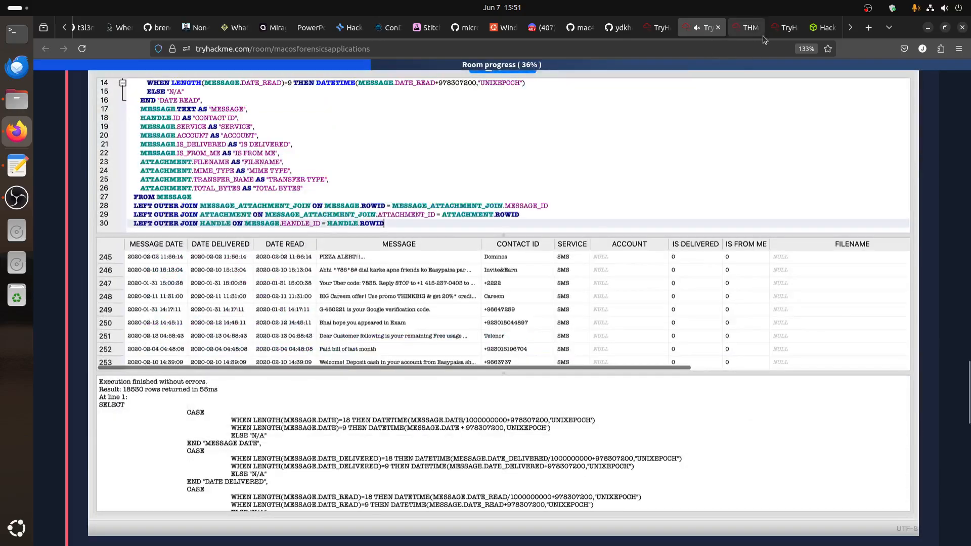
{"action": "left_click", "coordinate": [757, 32]}
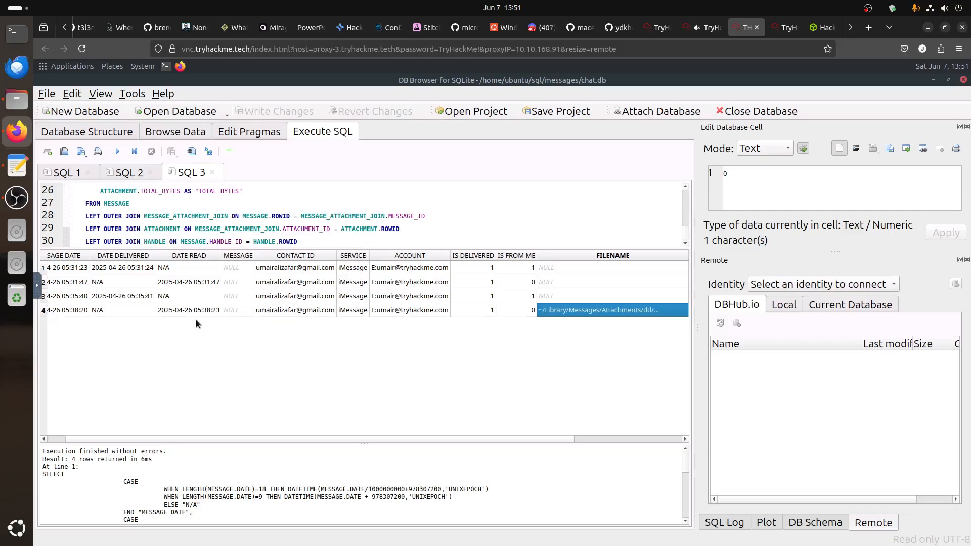
{"action": "key", "text": "ctrl+Page_Up"}
{"action": "scroll", "coordinate": [375, 326], "scroll_direction": "down", "scroll_amount": 8}
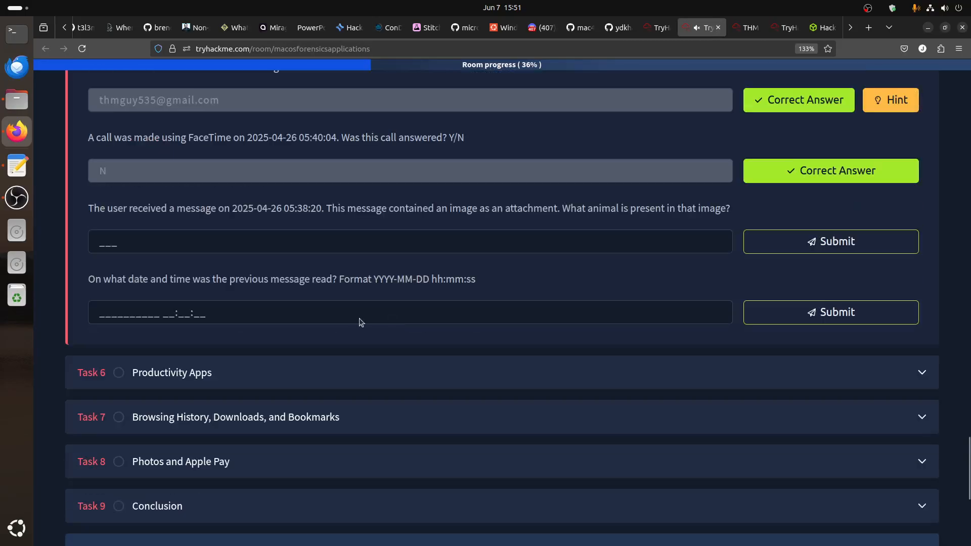
{"action": "left_click_drag", "start_coordinate": [282, 208], "coordinate": [330, 212]}
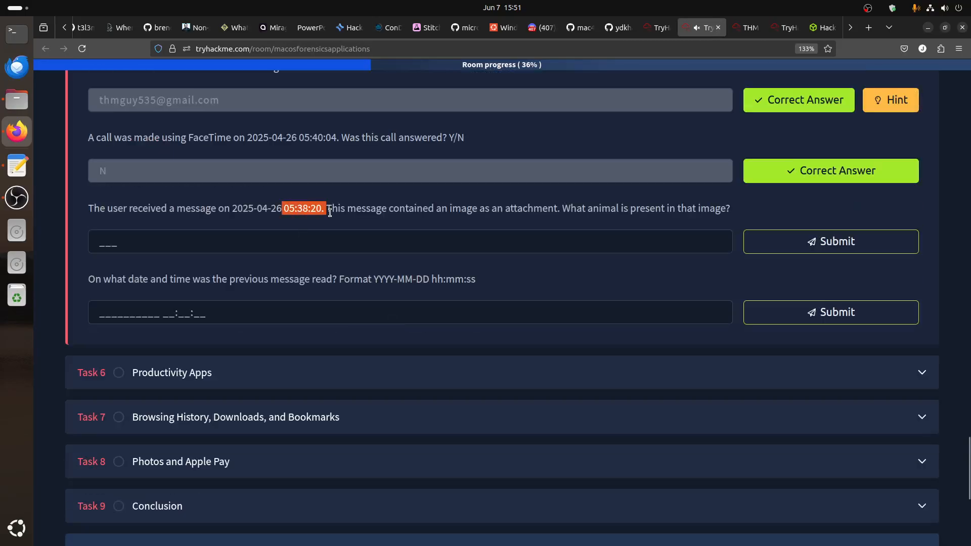
{"action": "left_click", "coordinate": [745, 27]}
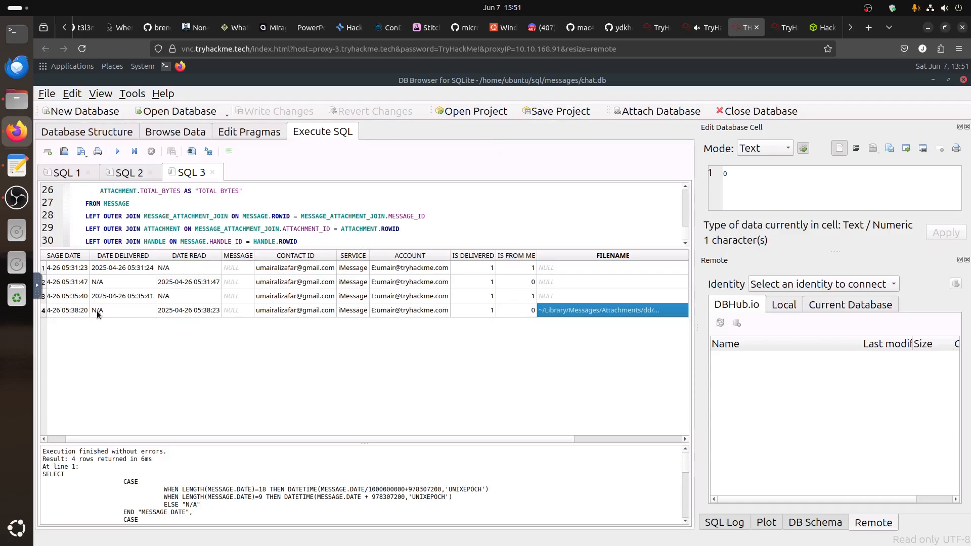
{"action": "left_click", "coordinate": [70, 310]}
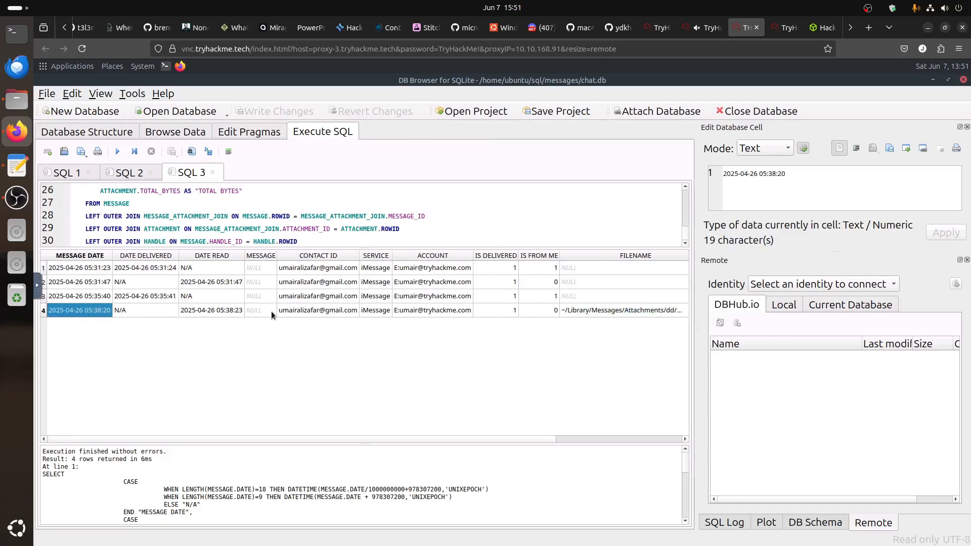
{"action": "left_click", "coordinate": [511, 309]}
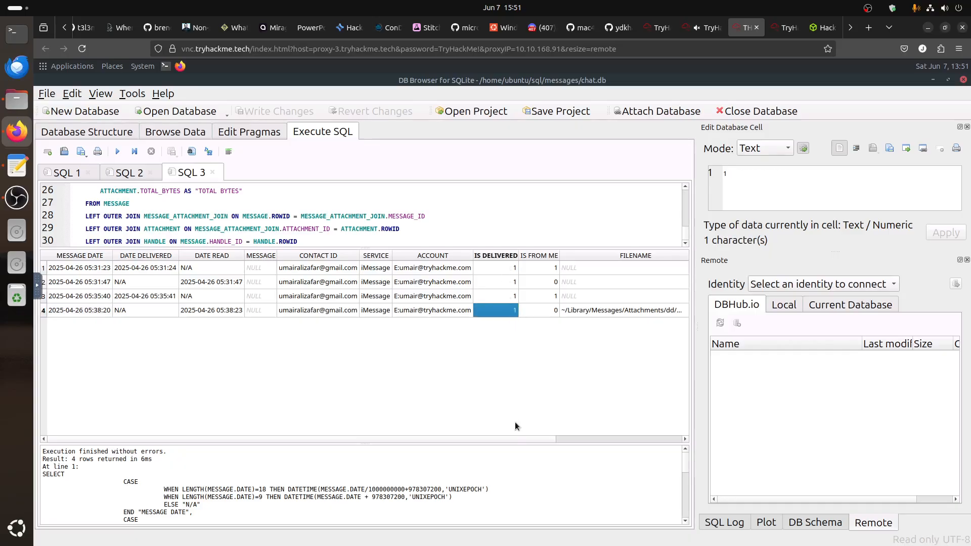
{"action": "scroll", "coordinate": [586, 441], "scroll_direction": "right", "scroll_amount": 4}
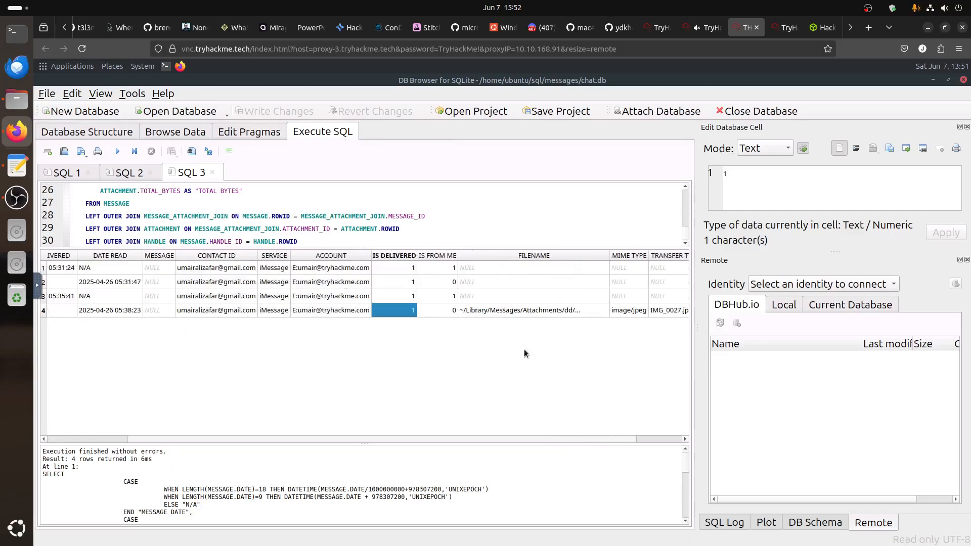
Copy the attachment path from Library through IMG_0027.jpeg out of the 05:38:20 message's FILENAME value
{"action": "left_click", "coordinate": [500, 310]}
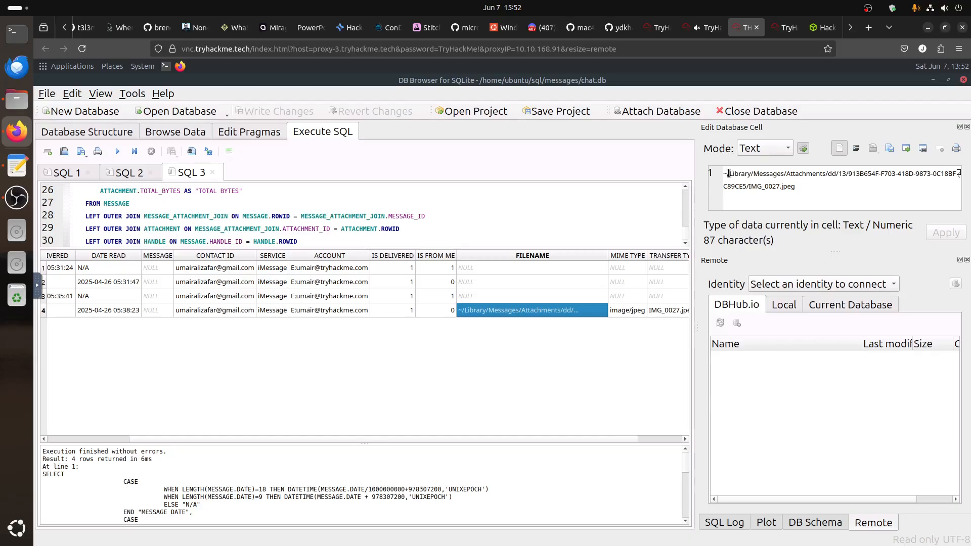
{"action": "left_click_drag", "start_coordinate": [729, 174], "coordinate": [796, 192]}
{"action": "key", "text": "ctrl+c"}
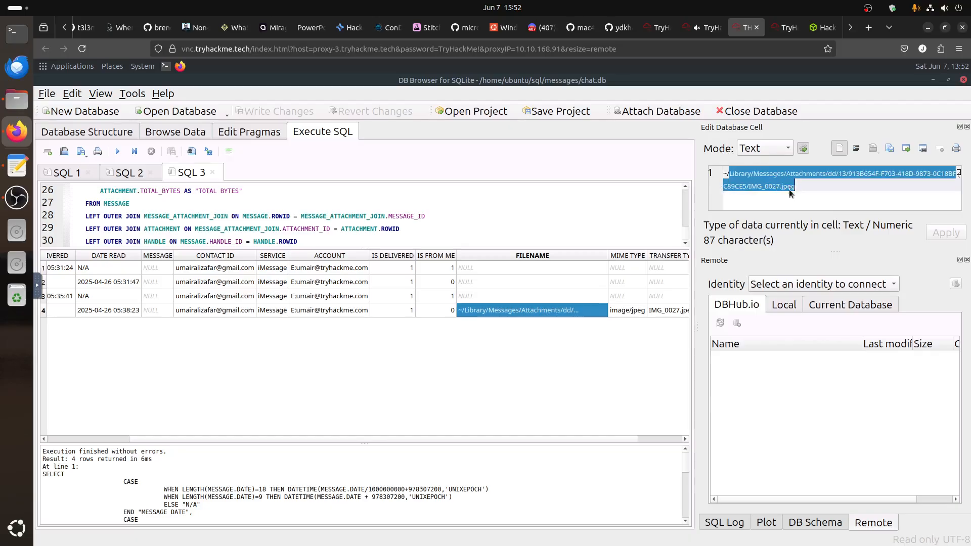
{"action": "right_click", "coordinate": [789, 191]}
{"action": "left_click", "coordinate": [810, 199]}
In the root terminal, copy the attachment IMG_0027.jpeg at the copied Library/Messages/Attachments path to /home/ubuntu/sql/ with cp
{"action": "left_click", "coordinate": [933, 79]}
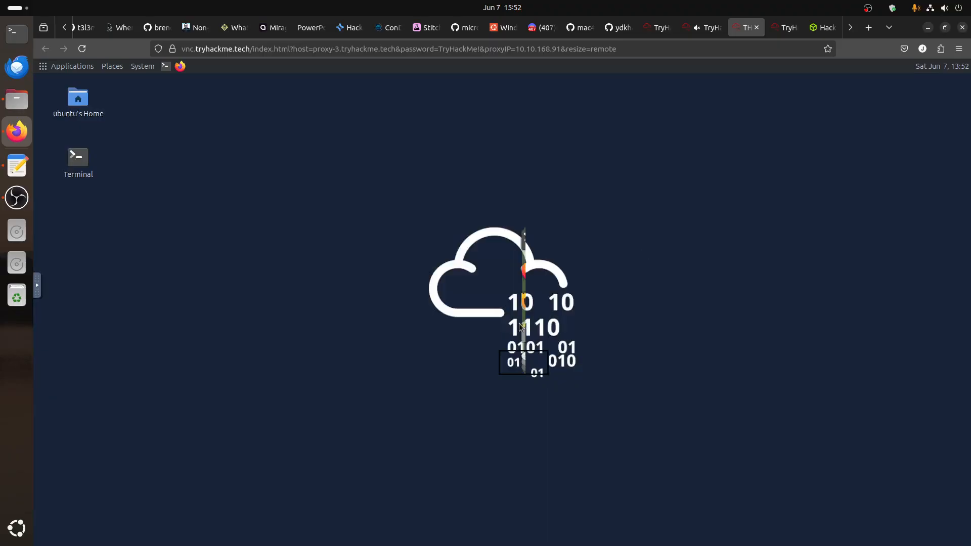
{"action": "left_click", "coordinate": [507, 230]}
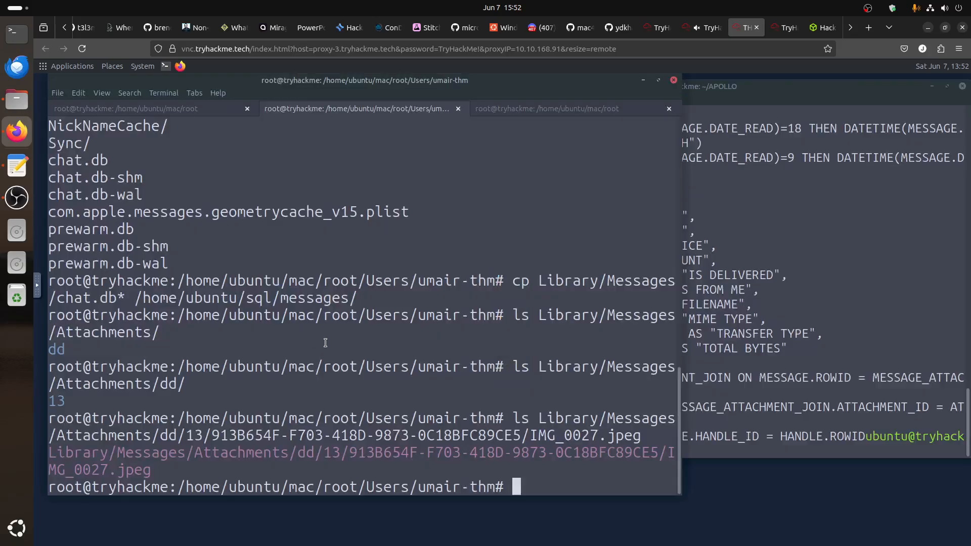
{"action": "type", "text": "cp"}
{"action": "right_click", "coordinate": [299, 339]}
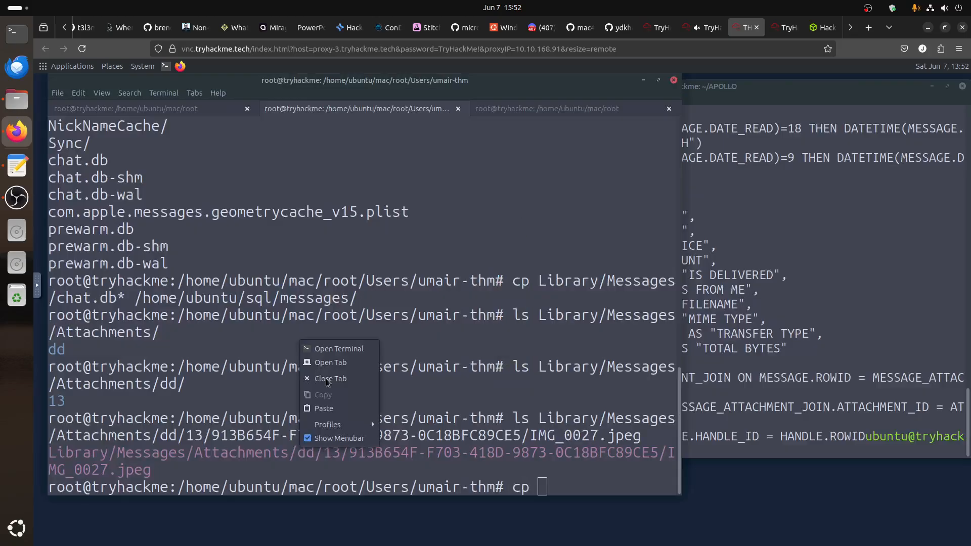
{"action": "left_click", "coordinate": [342, 405]}
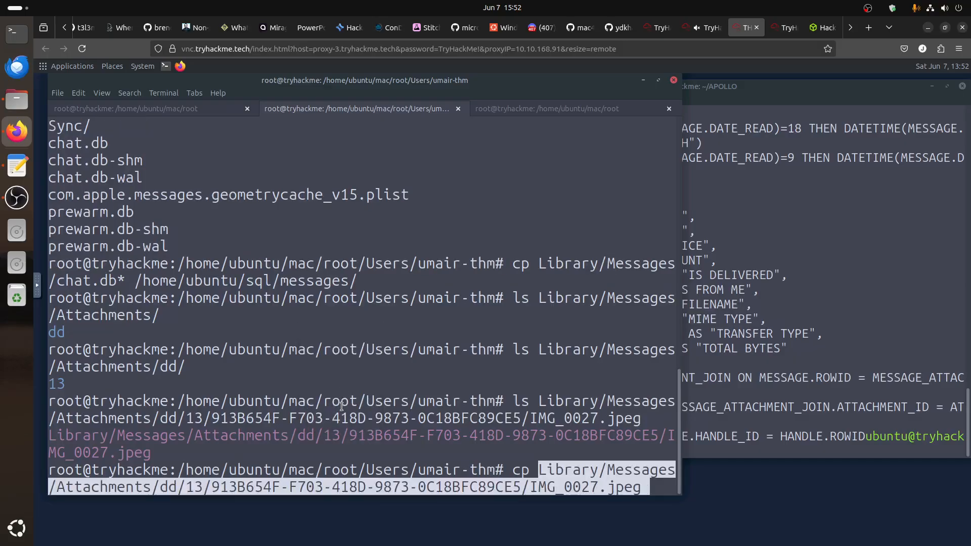
{"action": "type", "text": "/h"}
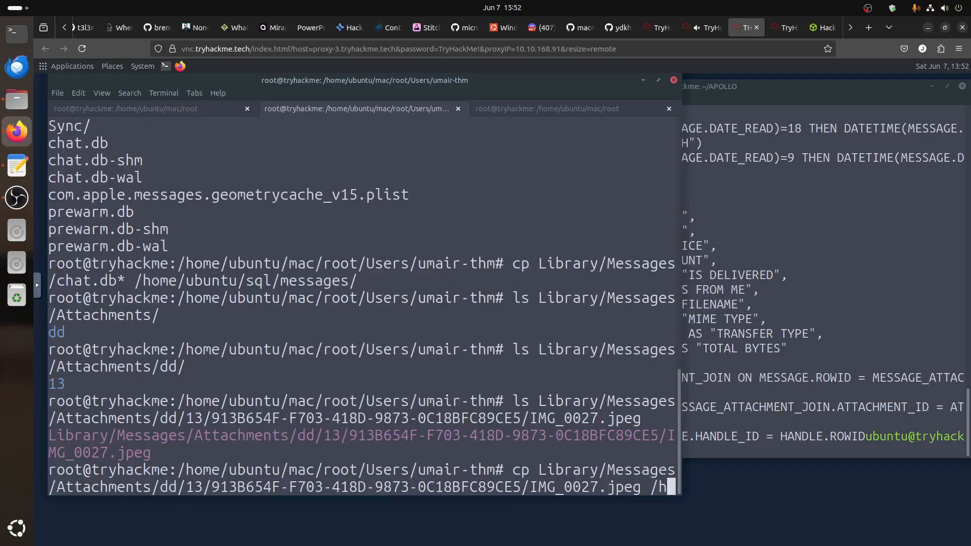
{"action": "type", "text": "ome/ubuntu/sq"}
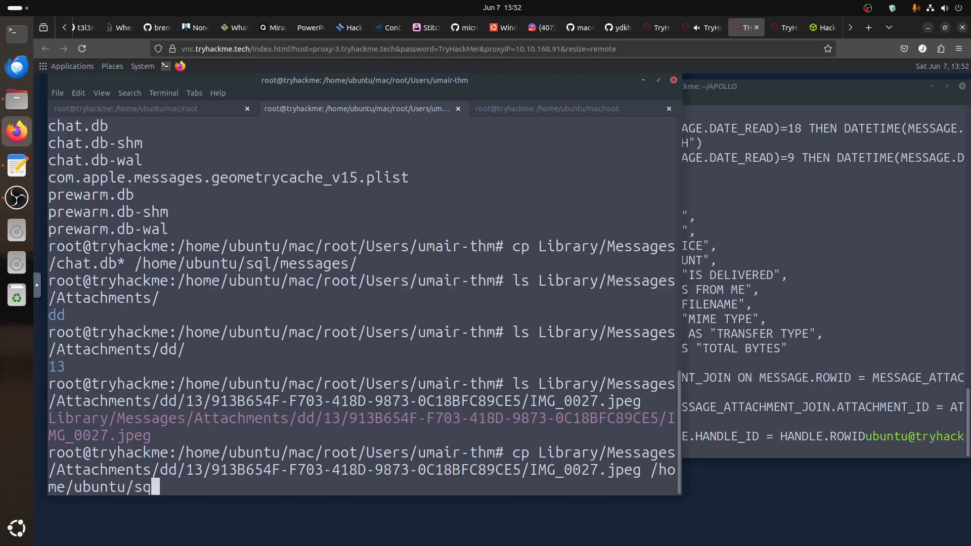
{"action": "type", "text": "l/"}
{"action": "key", "text": "Return"}
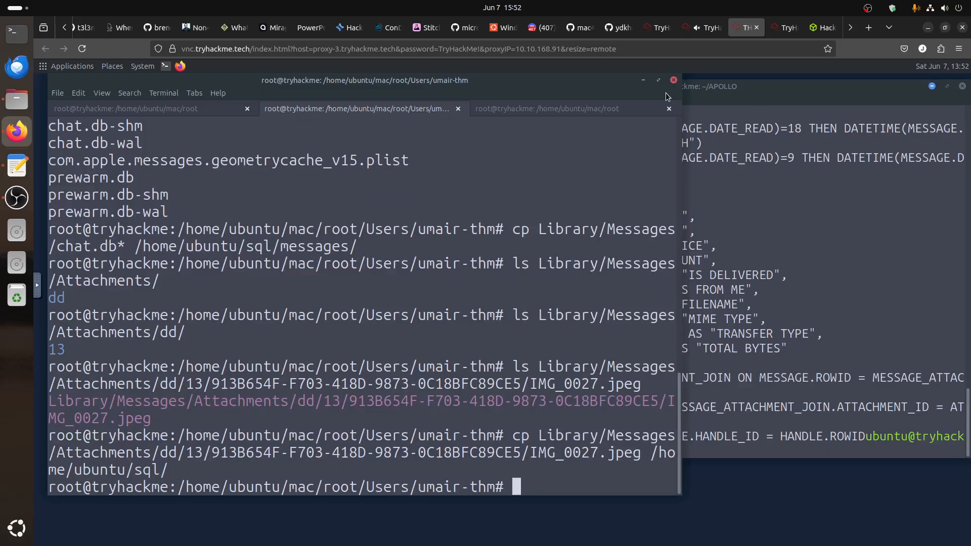
Open IMG_0027.jpeg from the sql folder in the file manager, examine which animal it shows, and close the image
{"action": "left_click", "coordinate": [933, 86]}
{"action": "left_click", "coordinate": [643, 81]}
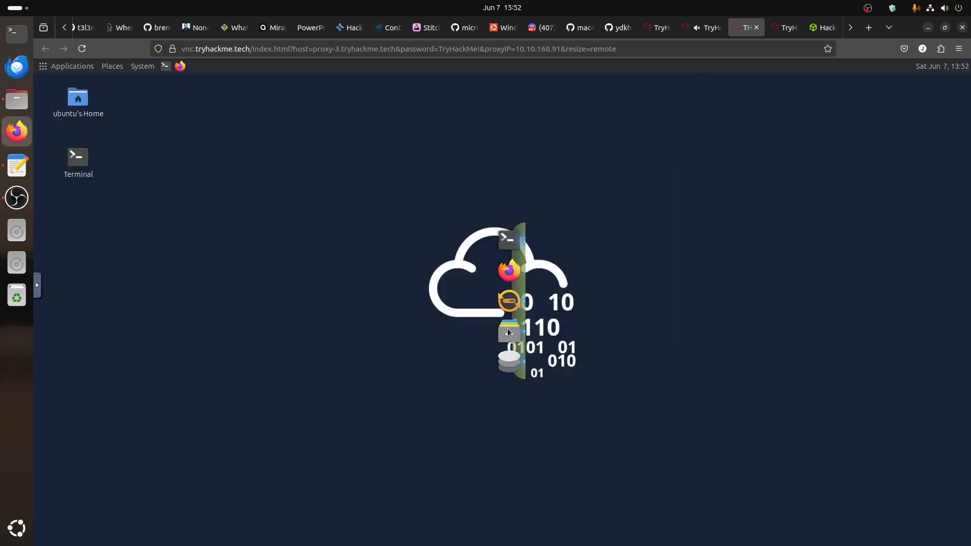
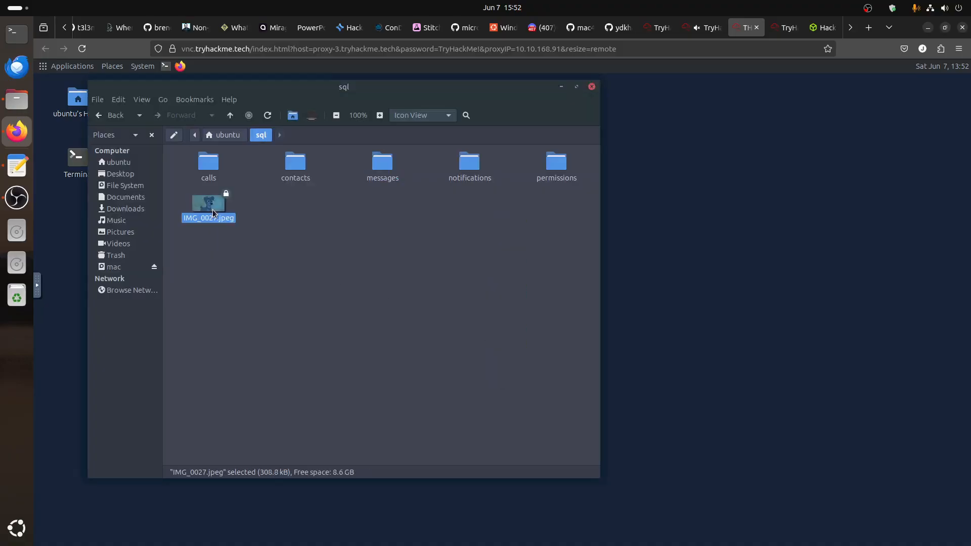
{"action": "double_click", "coordinate": [213, 213]}
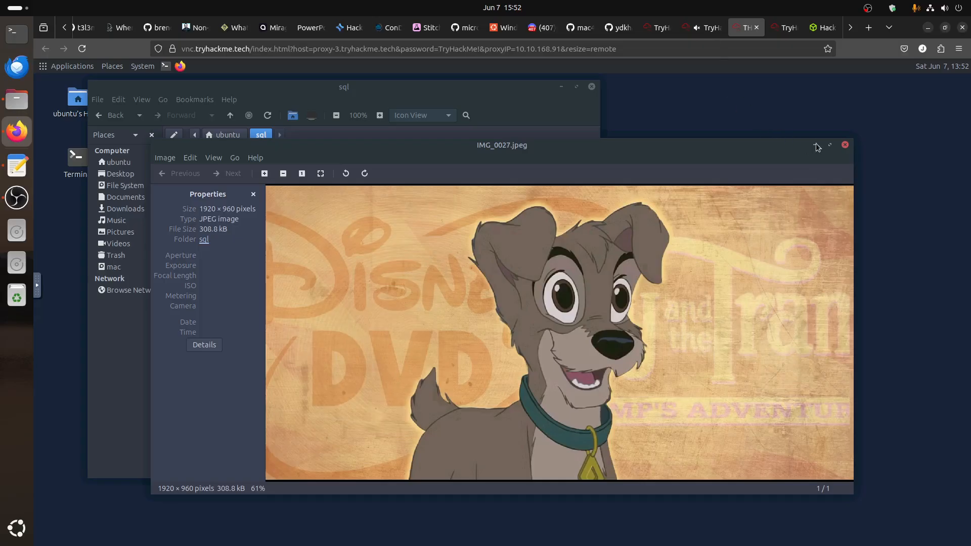
{"action": "left_click", "coordinate": [846, 144]}
Submit dog as the answer to the room's question about the animal in the attached image
{"action": "left_click", "coordinate": [713, 28]}
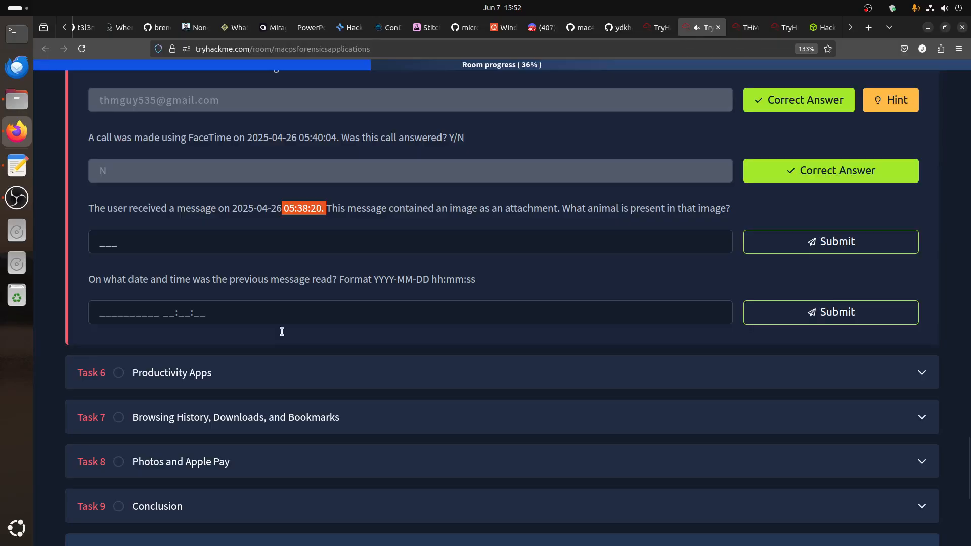
{"action": "left_click", "coordinate": [170, 247]}
{"action": "type", "text": "dog"}
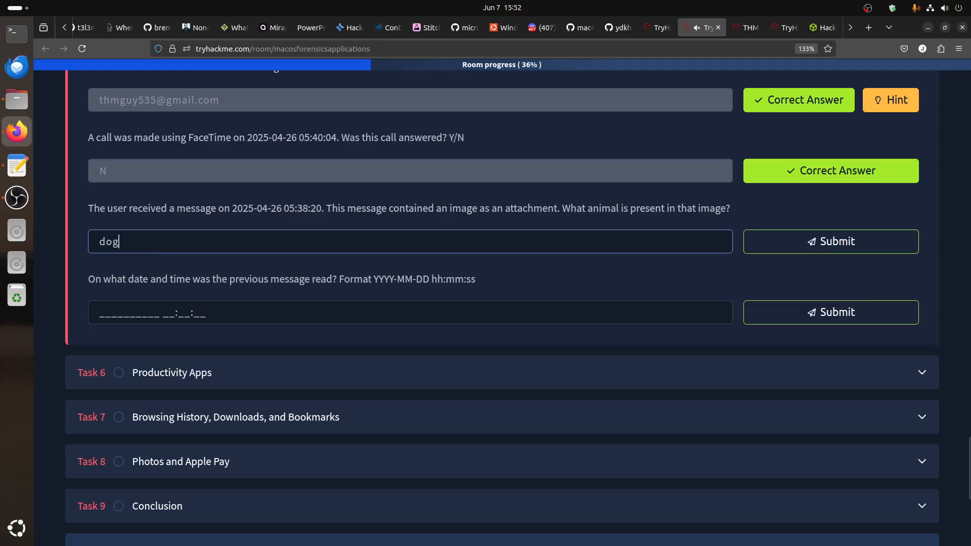
{"action": "left_click", "coordinate": [769, 243]}
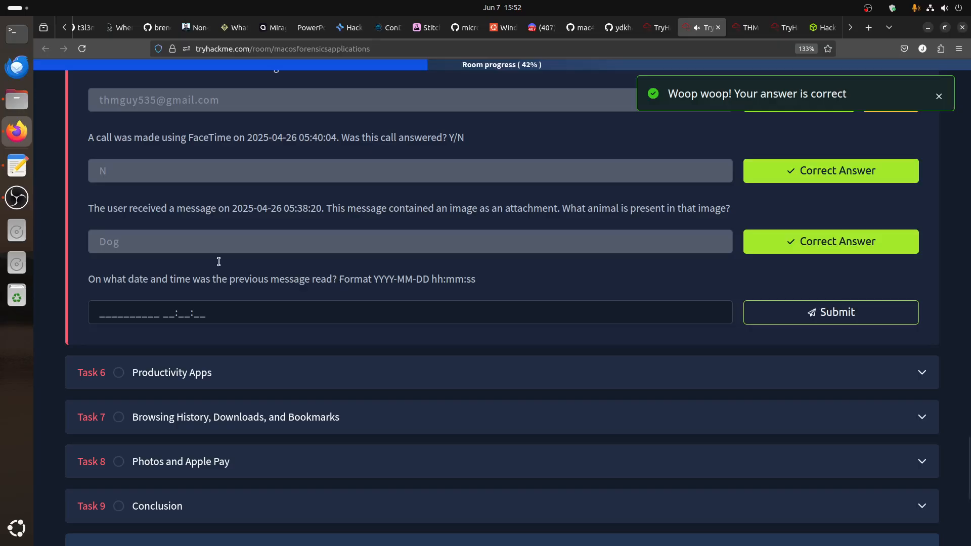
Return to the SQL 3 results in DB Browser and select the DATE READ value of the message with the image attachment
{"action": "left_click", "coordinate": [746, 28]}
{"action": "left_click", "coordinate": [560, 88]}
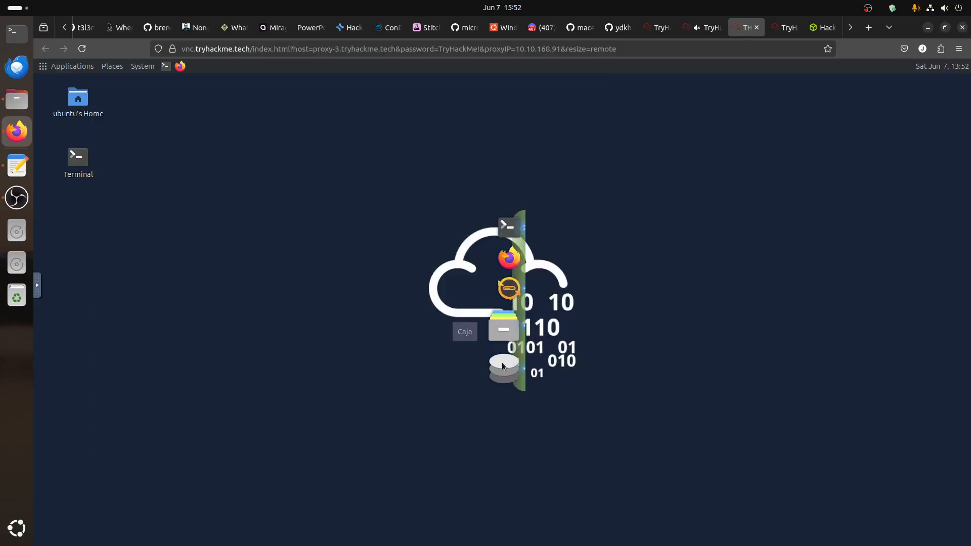
{"action": "left_click", "coordinate": [502, 363]}
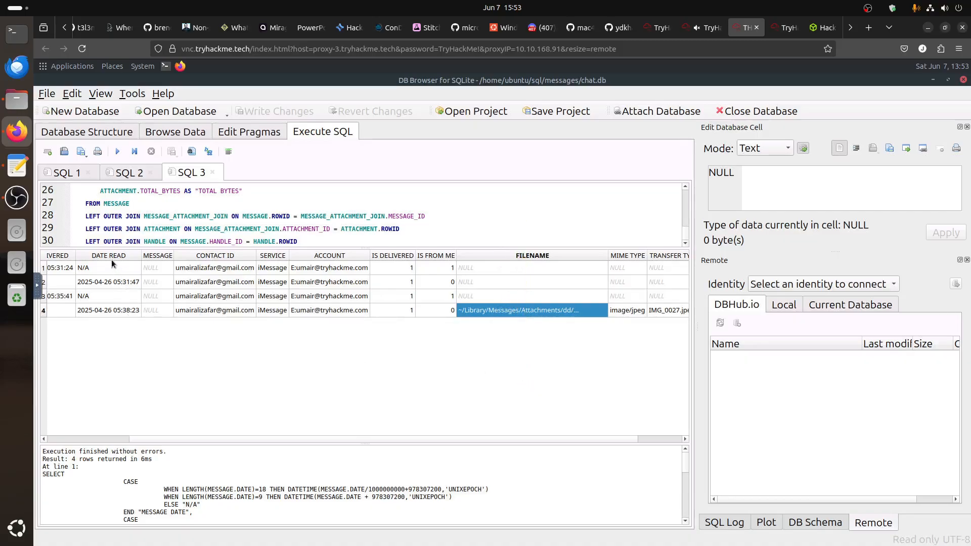
{"action": "left_click", "coordinate": [108, 310]}
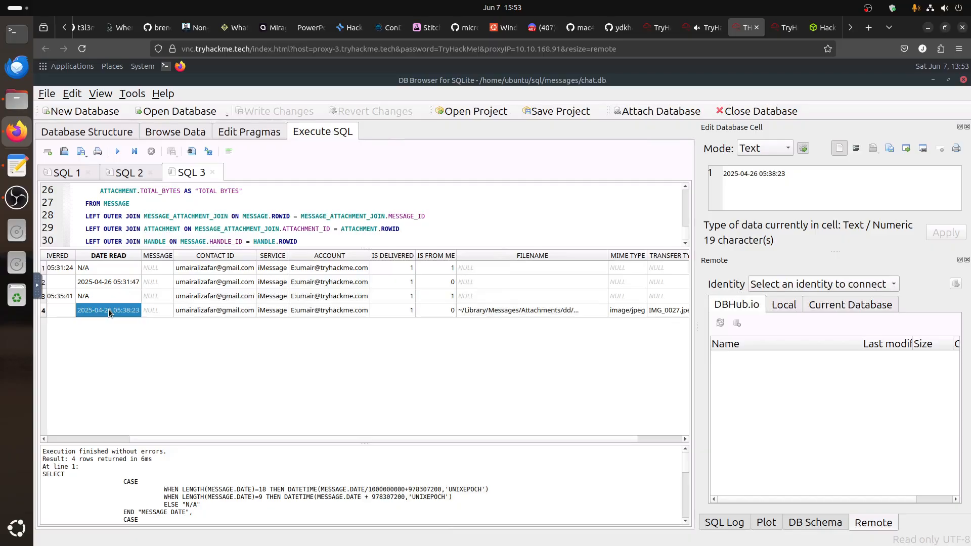
{"action": "left_click", "coordinate": [707, 29]}
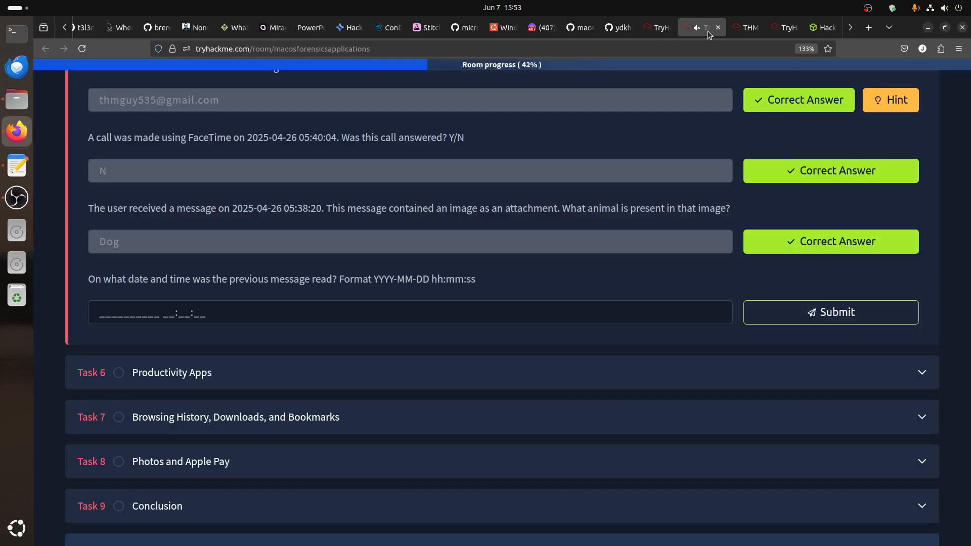
{"action": "left_click", "coordinate": [747, 33]}
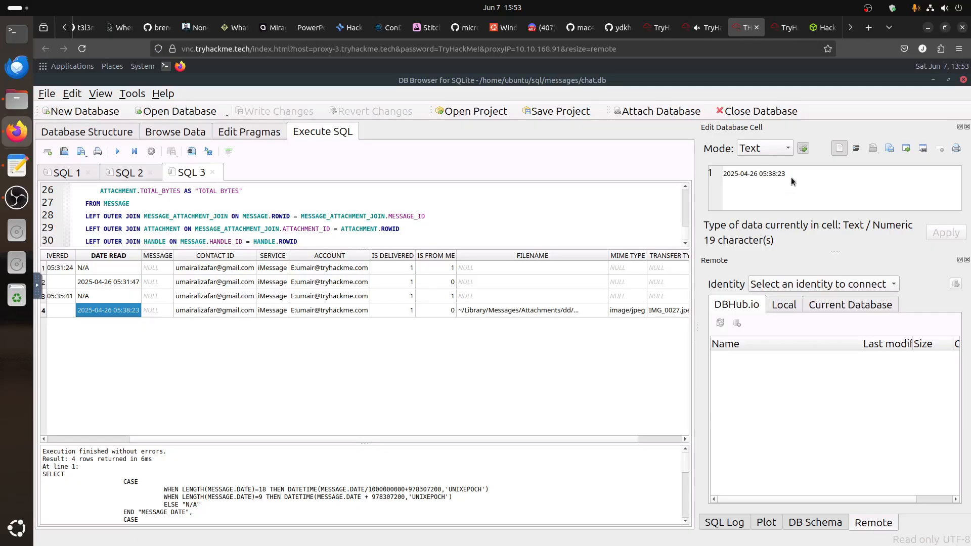
{"action": "left_click_drag", "start_coordinate": [787, 174], "coordinate": [642, 174]}
{"action": "key", "text": "ctrl+c"}
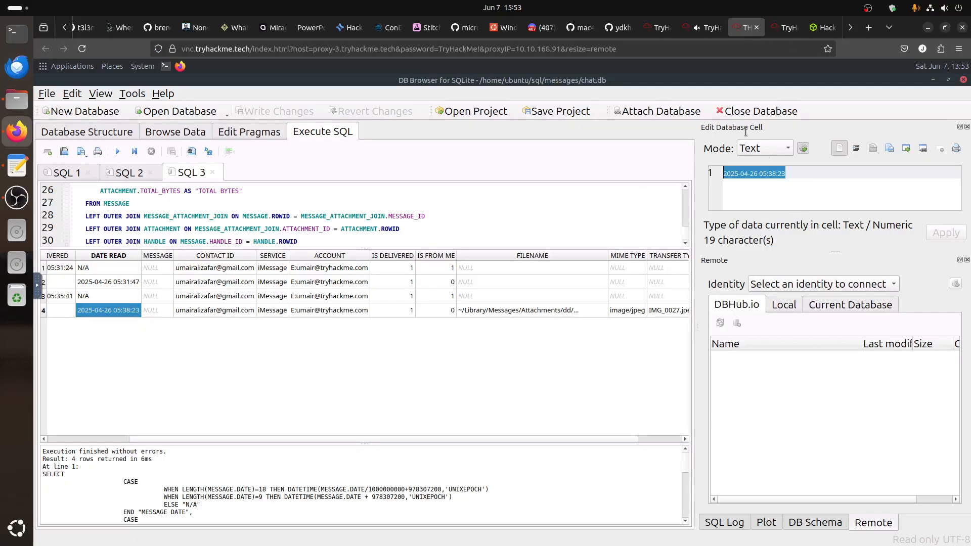
{"action": "left_click", "coordinate": [712, 32]}
{"action": "left_click", "coordinate": [221, 318]}
{"action": "key", "text": "ctrl+v"}
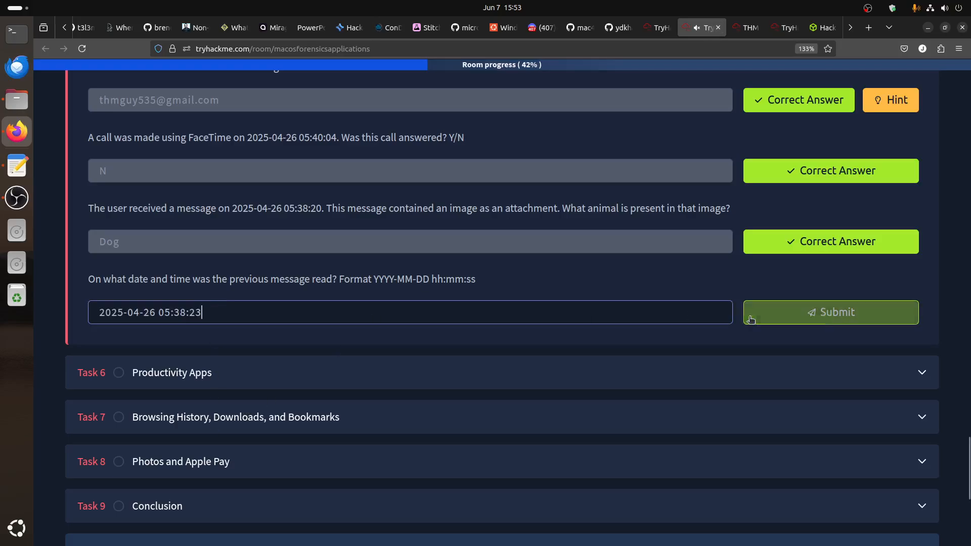
{"action": "left_click", "coordinate": [756, 319]}
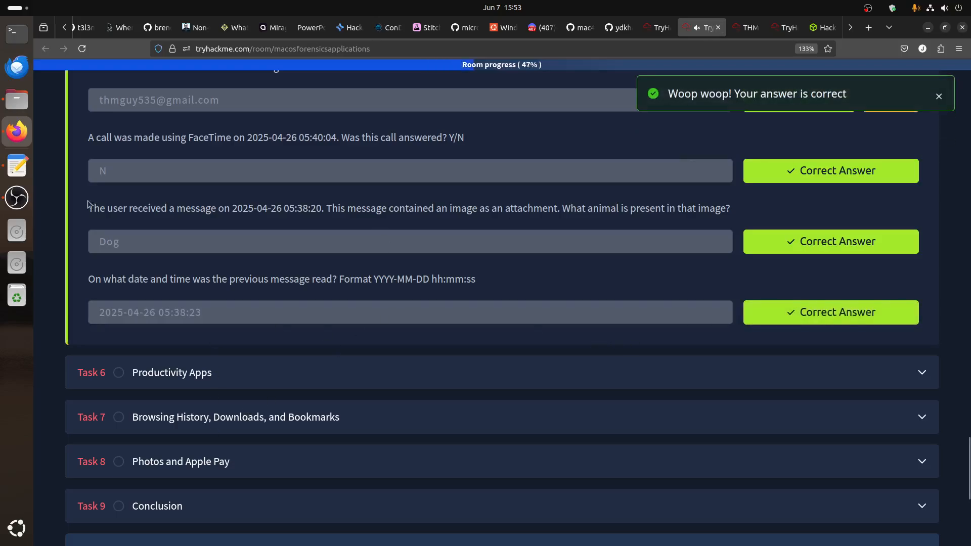
Expand Task 6, Productivity Apps, and read where the Mail app stores its mailboxes and Info.plist metadata
{"action": "left_click", "coordinate": [265, 373]}
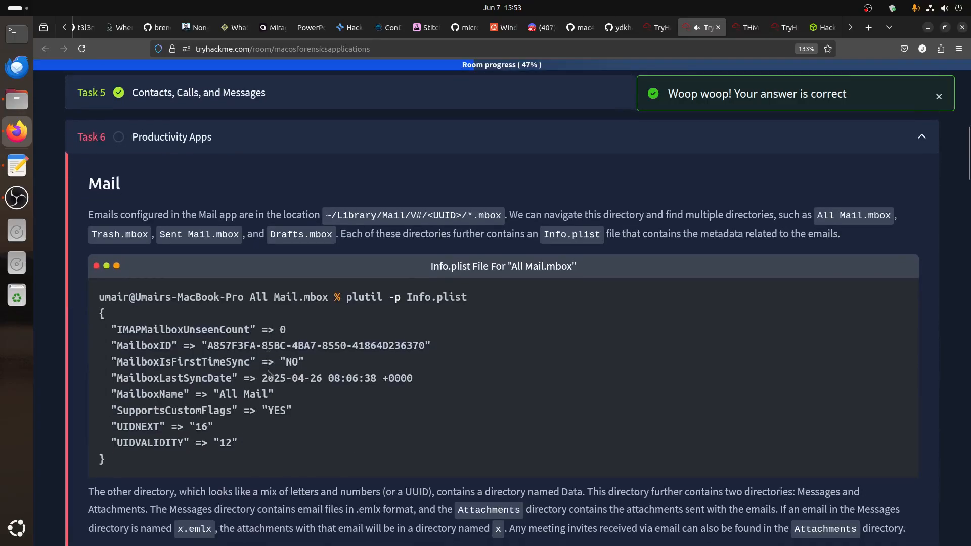
{"action": "scroll", "coordinate": [268, 375], "scroll_direction": "up", "scroll_amount": 10}
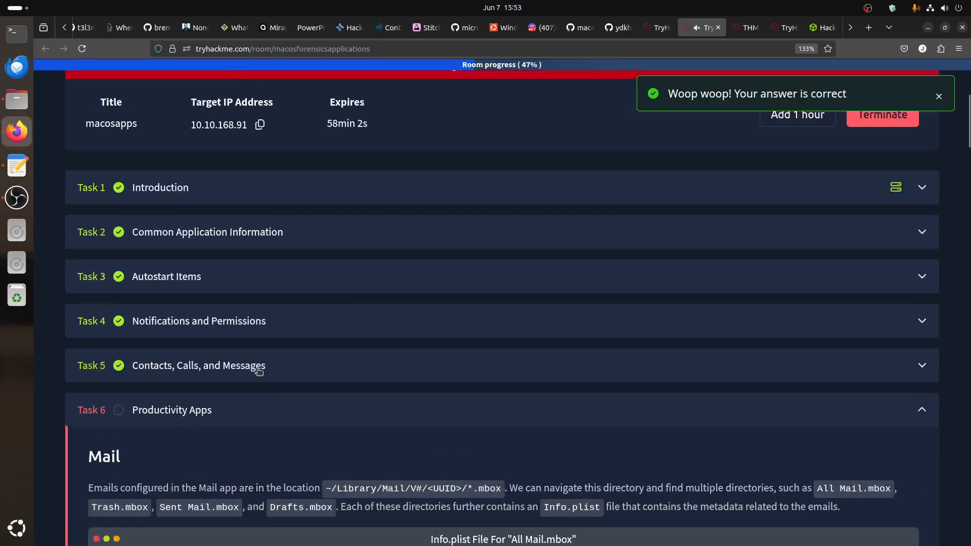
{"action": "scroll", "coordinate": [338, 427], "scroll_direction": "down", "scroll_amount": 15}
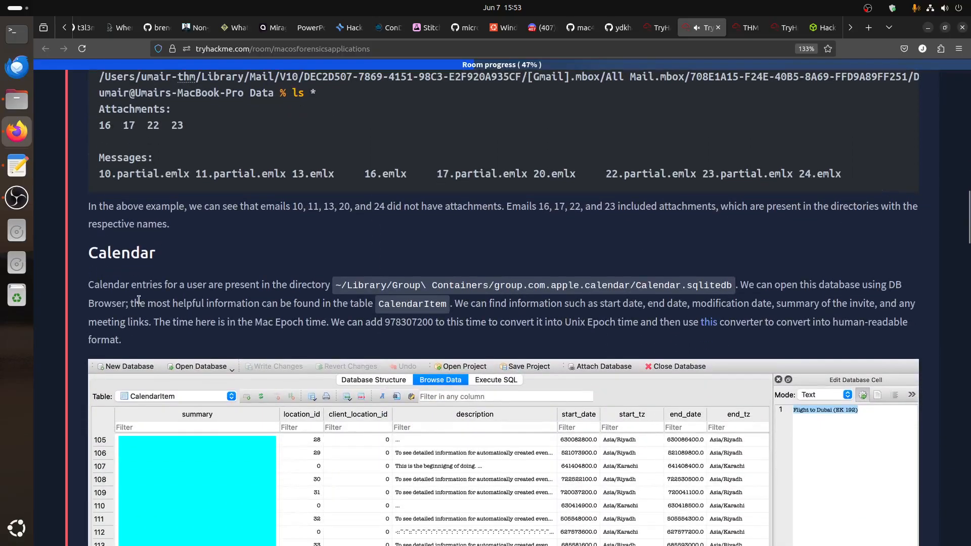
{"action": "scroll", "coordinate": [282, 323], "scroll_direction": "up", "scroll_amount": 5}
{"action": "scroll", "coordinate": [282, 326], "scroll_direction": "up", "scroll_amount": 7}
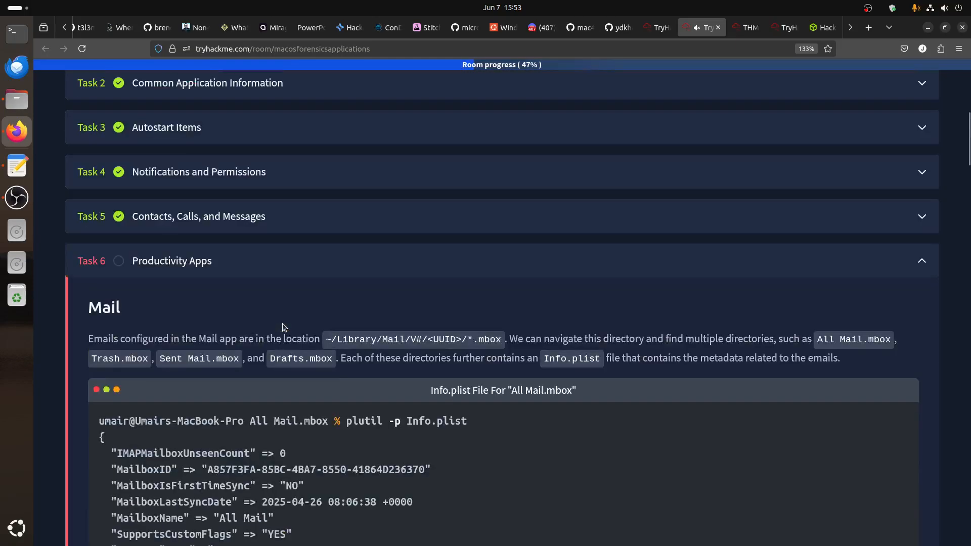
{"action": "scroll", "coordinate": [284, 326], "scroll_direction": "down", "scroll_amount": 3}
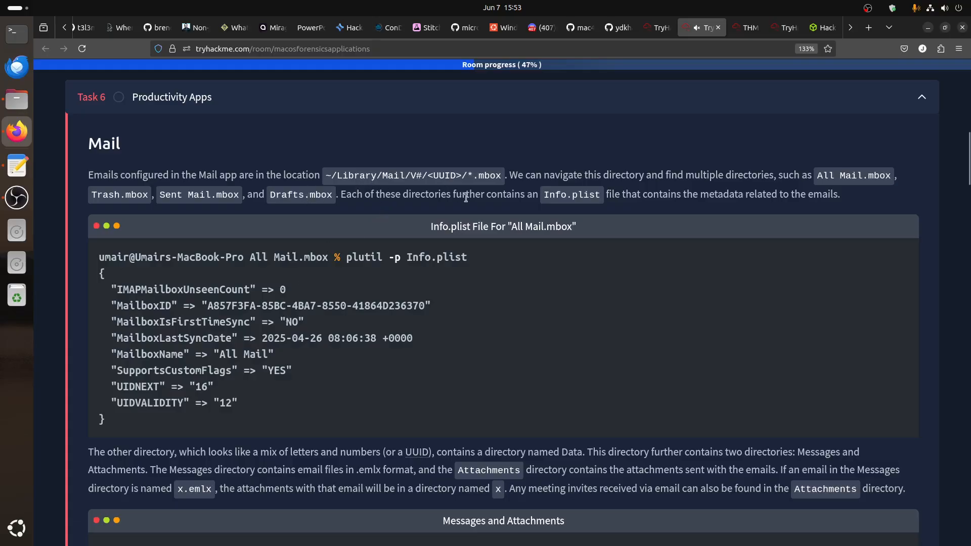
Return to the remote desktop, minimize DB Browser, bring up the root terminal, and clear its screen
{"action": "left_click", "coordinate": [746, 27]}
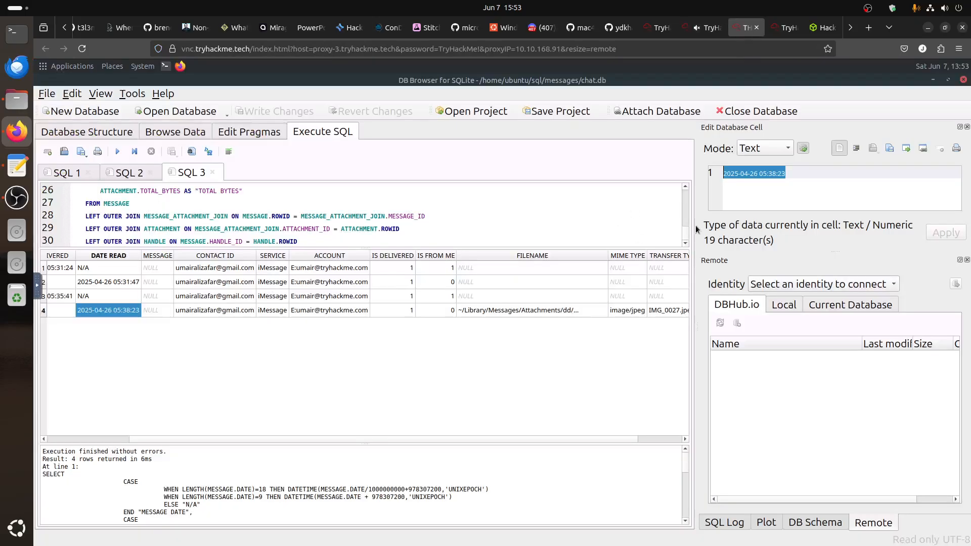
{"action": "left_click", "coordinate": [932, 80]}
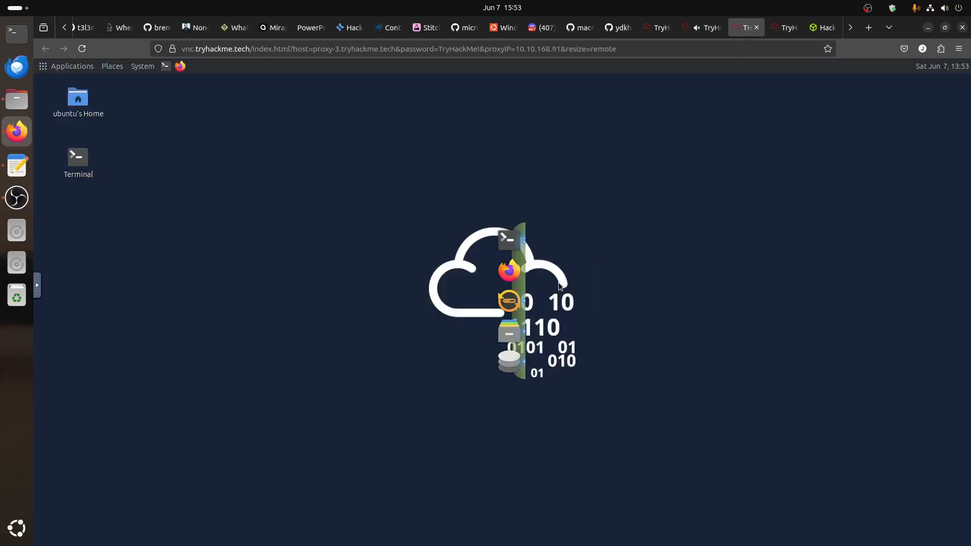
{"action": "left_click", "coordinate": [506, 237]}
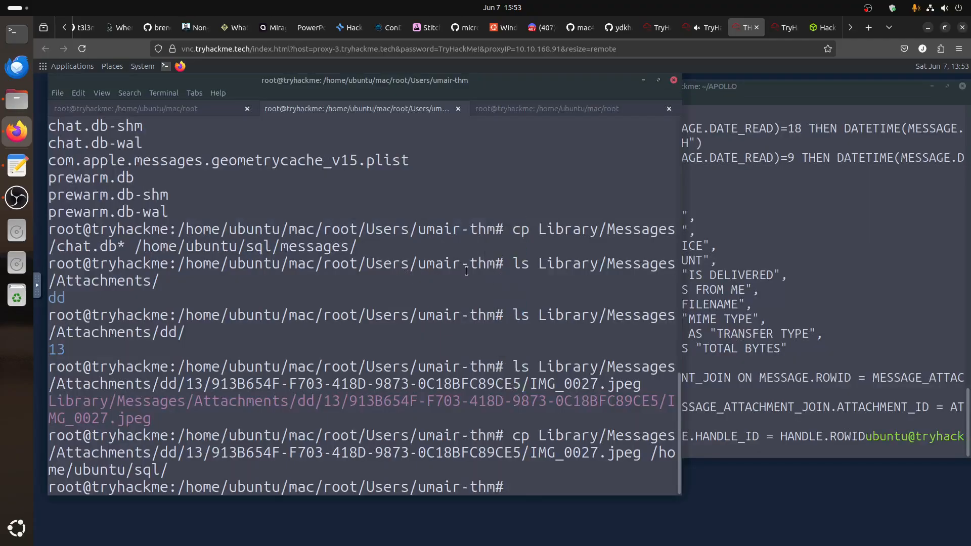
{"action": "type", "text": "clear"}
{"action": "key", "text": "Return"}
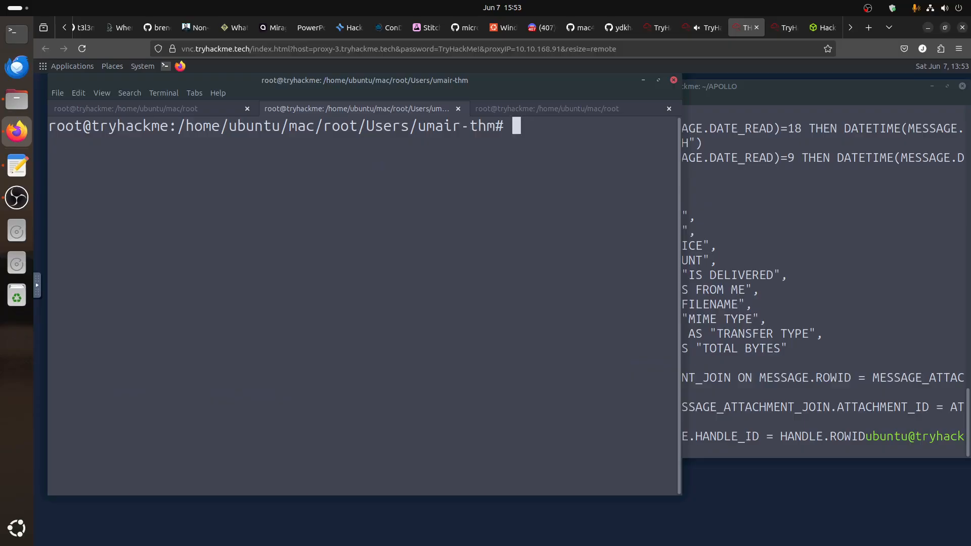
List the contents of Library/Mail with ls in the root terminal
{"action": "type", "text": "l"}
{"action": "key", "text": "BackSpace"}
{"action": "type", "text": "ls Li"}
{"action": "key", "text": "Tab"}
{"action": "type", "text": "M"}
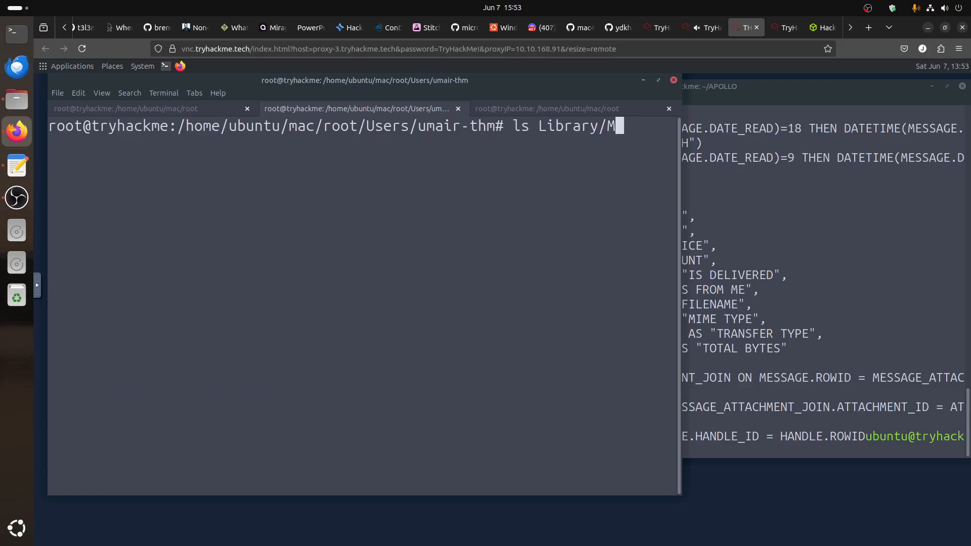
{"action": "key", "text": "Tab"}
{"action": "key", "text": "Tab"}
{"action": "type", "text": "a"}
{"action": "key", "text": "Tab"}
{"action": "key", "text": "Return"}
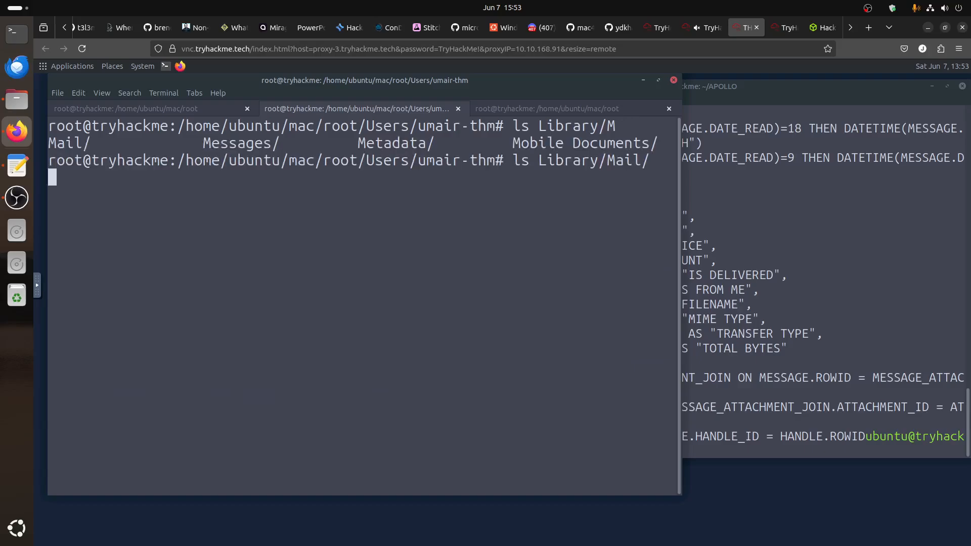
List Library/Mail/V10 and its subfolder CBF7BAE1-768E-4E3E-A3BF-727368BDA5C3 with ls
{"action": "key", "text": "Up"}
{"action": "type", "text": "V"}
{"action": "key", "text": "Tab"}
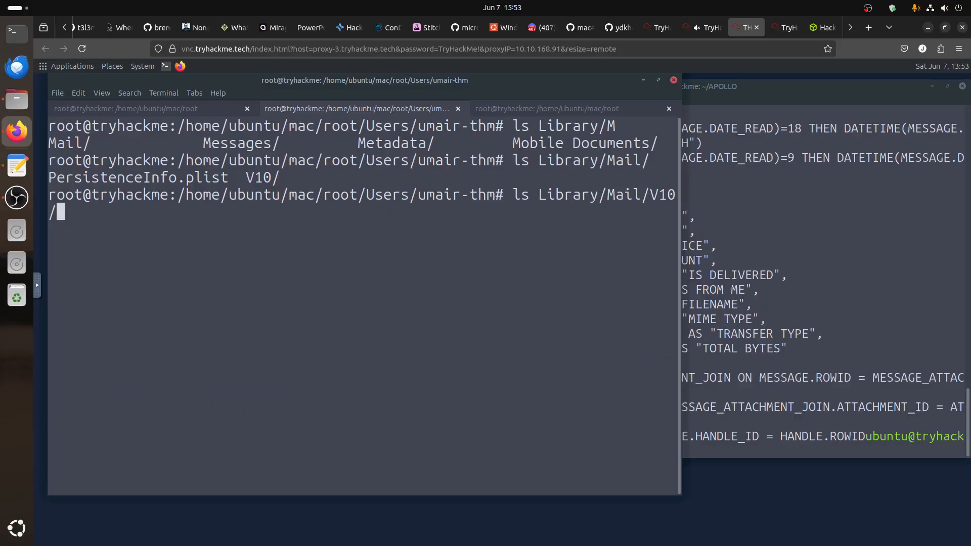
{"action": "key", "text": "Return"}
{"action": "key", "text": "Up"}
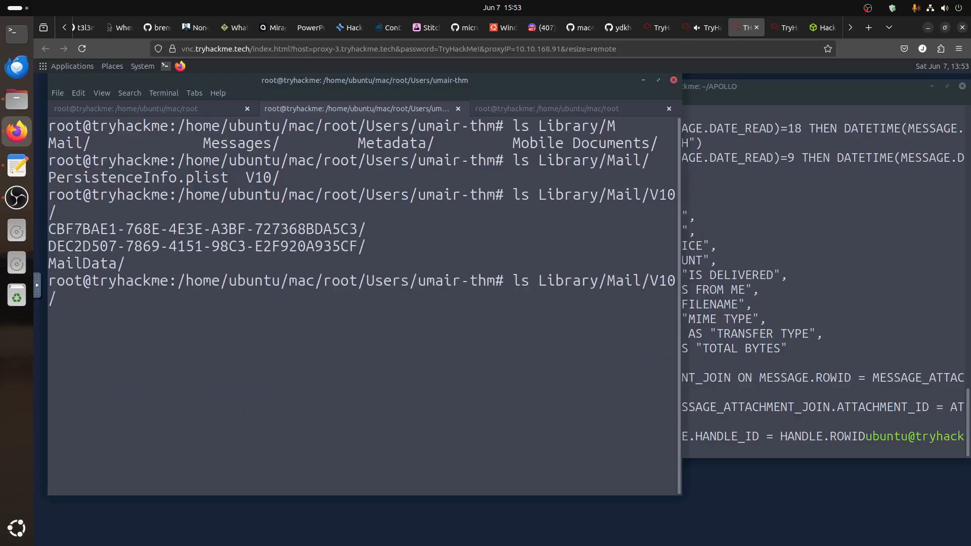
{"action": "type", "text": "C"}
{"action": "key", "text": "Tab"}
{"action": "key", "text": "Return"}
{"action": "key", "text": "Up"}
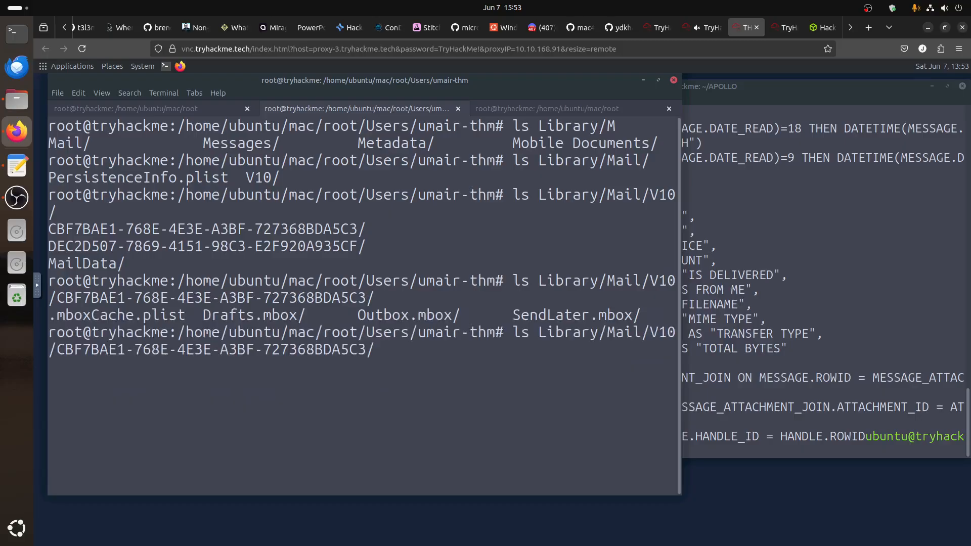
{"action": "key", "text": "BackSpace"}
{"action": "key", "text": "BackSpace"}
{"action": "key", "text": "BackSpace"}
{"action": "key", "text": "BackSpace"}
{"action": "key", "text": "BackSpace"}
{"action": "key", "text": "BackSpace"}
{"action": "key", "text": "BackSpace"}
{"action": "key", "text": "BackSpace"}
{"action": "key", "text": "BackSpace"}
{"action": "key", "text": "BackSpace"}
{"action": "key", "text": "BackSpace"}
{"action": "key", "text": "BackSpace"}
{"action": "key", "text": "BackSpace"}
{"action": "key", "text": "BackSpace"}
{"action": "key", "text": "BackSpace"}
{"action": "key", "text": "BackSpace"}
{"action": "key", "text": "BackSpace"}
{"action": "key", "text": "BackSpace"}
{"action": "key", "text": "BackSpace"}
{"action": "key", "text": "BackSpace"}
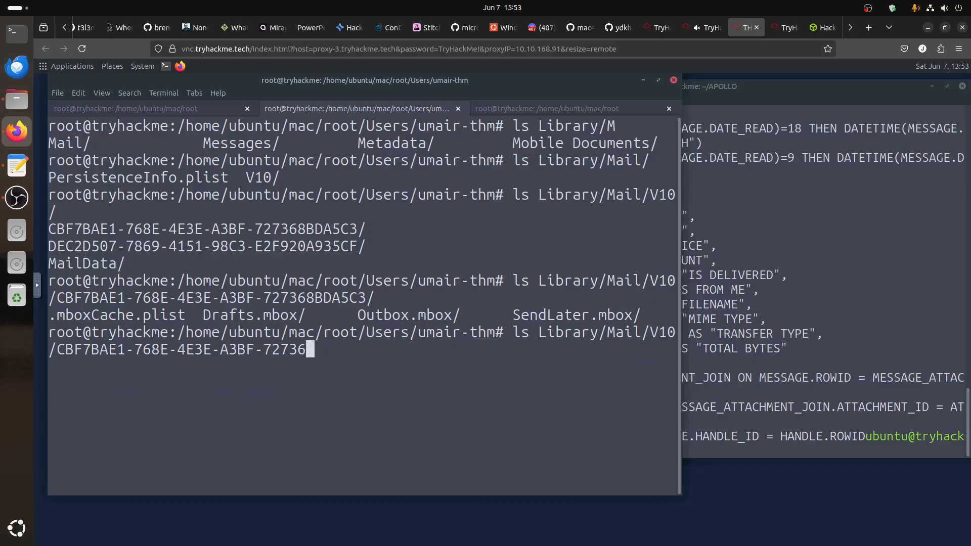
{"action": "key", "text": "BackSpace"}
{"action": "key", "text": "BackSpace"}
{"action": "key", "text": "BackSpace"}
{"action": "key", "text": "BackSpace"}
{"action": "key", "text": "BackSpace"}
{"action": "key", "text": "BackSpace"}
{"action": "key", "text": "BackSpace"}
{"action": "key", "text": "BackSpace"}
{"action": "key", "text": "BackSpace"}
{"action": "key", "text": "BackSpace"}
{"action": "key", "text": "BackSpace"}
{"action": "key", "text": "BackSpace"}
{"action": "key", "text": "BackSpace"}
{"action": "key", "text": "BackSpace"}
{"action": "key", "text": "BackSpace"}
{"action": "key", "text": "BackSpace"}
{"action": "key", "text": "BackSpace"}
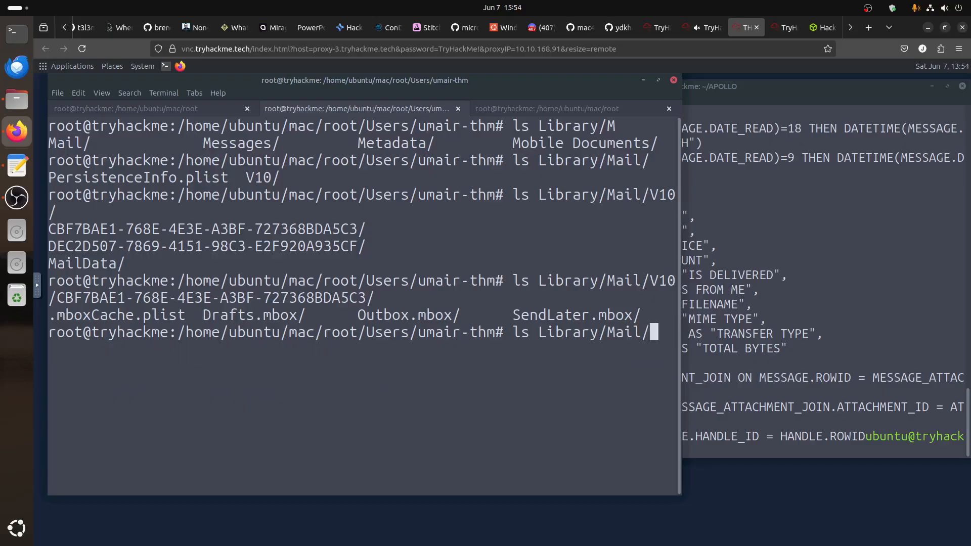
{"action": "type", "text": "D"}
{"action": "type", "text": "e"}
{"action": "key", "text": "BackSpace"}
{"action": "key", "text": "BackSpace"}
{"action": "key", "text": "Tab"}
{"action": "key", "text": "Tab"}
{"action": "type", "text": "V"}
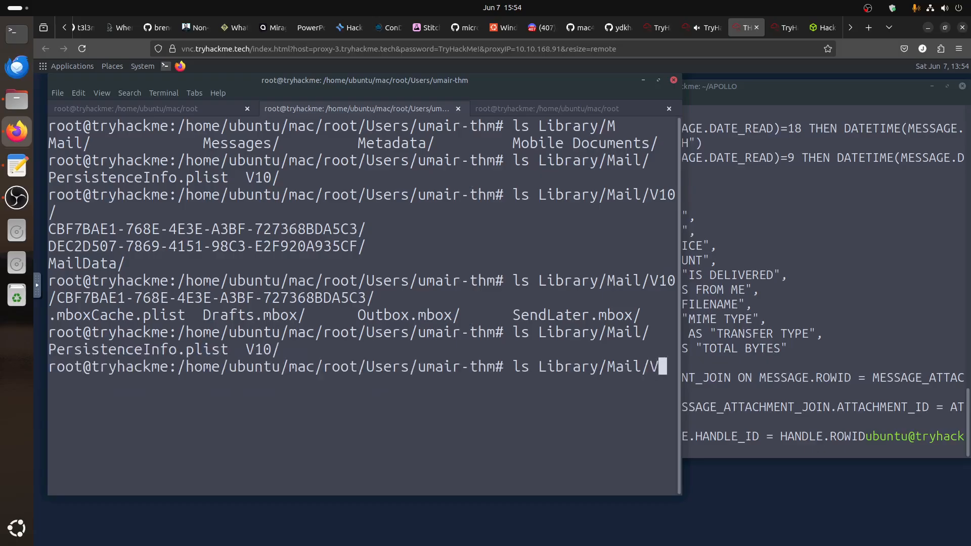
{"action": "key", "text": "Tab"}
{"action": "key", "text": "Tab"}
{"action": "key", "text": "Tab"}
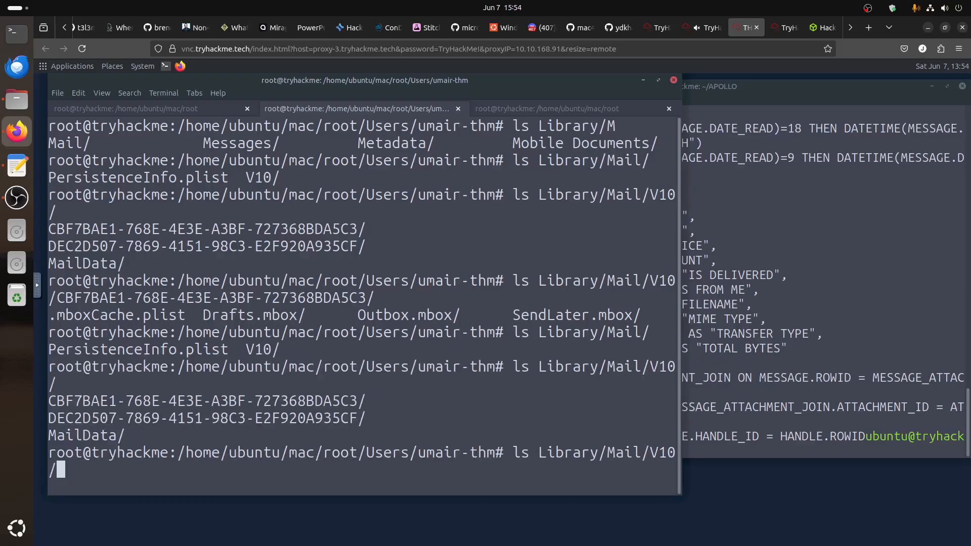
{"action": "type", "text": "D"}
{"action": "key", "text": "Tab"}
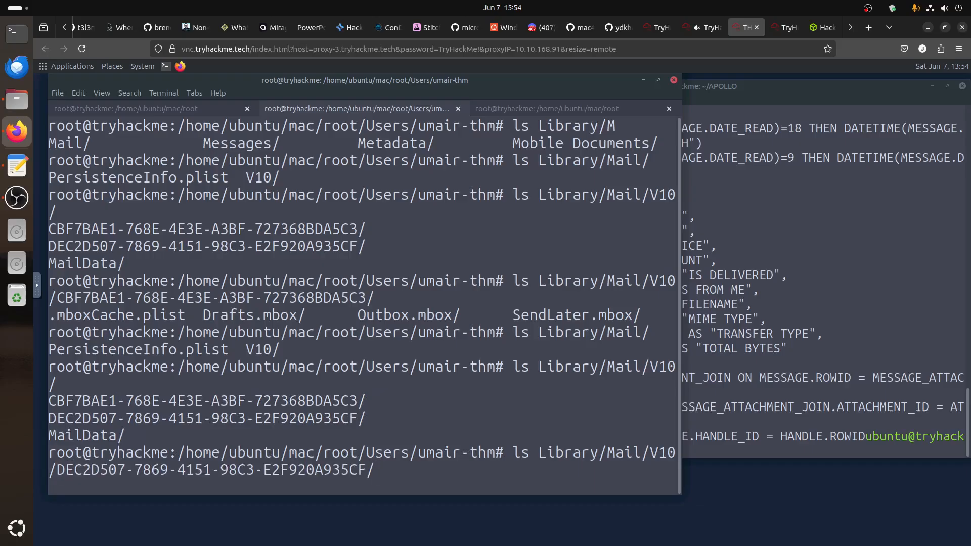
{"action": "key", "text": "Tab"}
{"action": "key", "text": "Tab"}
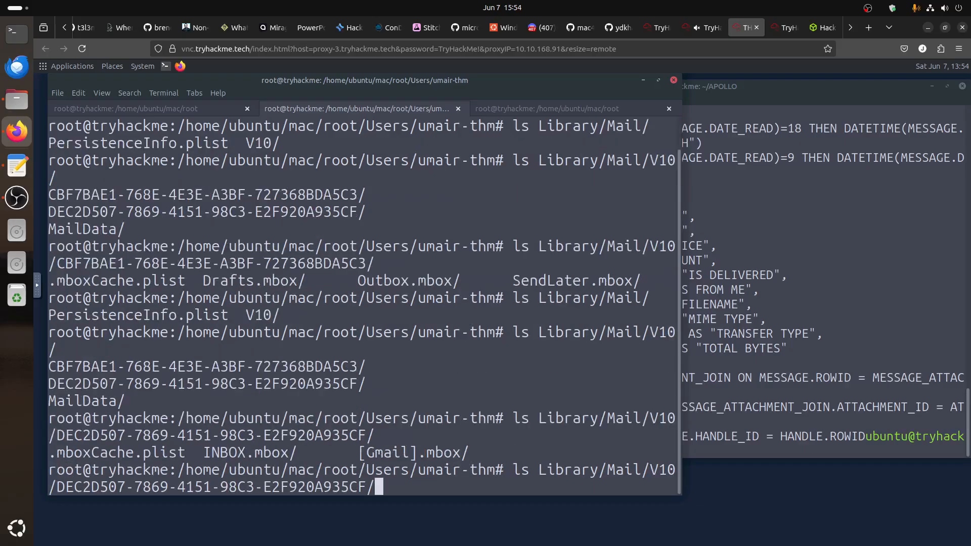
Extend the path into [Gmail].mbox and list the contents of its All Mail.mbox folder
{"action": "type", "text": "[Gmail\\].mbox/"}
{"action": "key", "text": "Tab"}
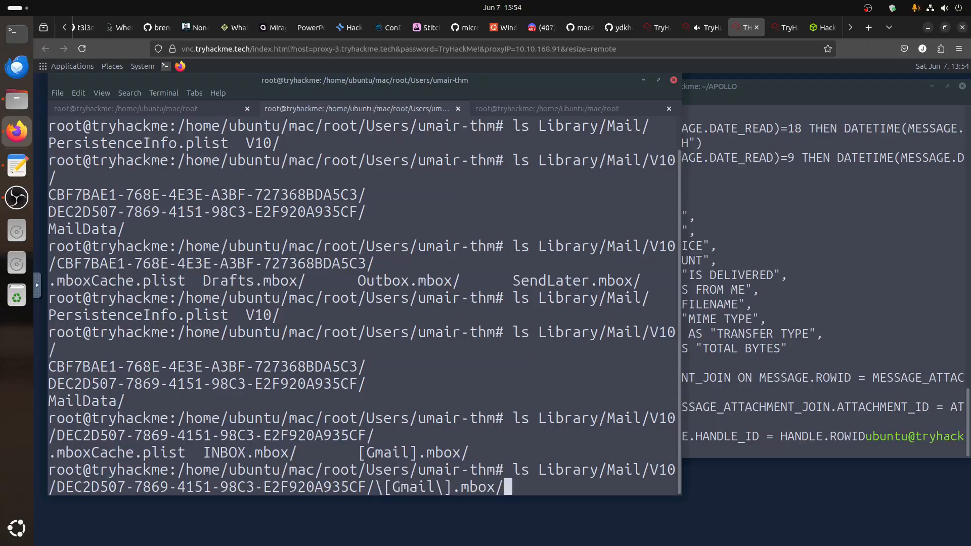
{"action": "key", "text": "Tab"}
{"action": "key", "text": "Tab"}
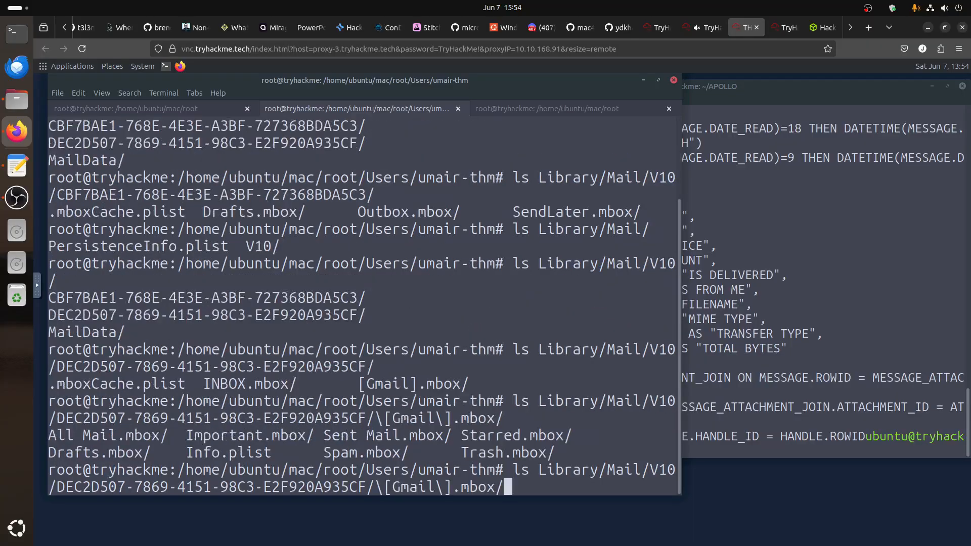
{"action": "type", "text": "A"}
{"action": "key", "text": "Tab"}
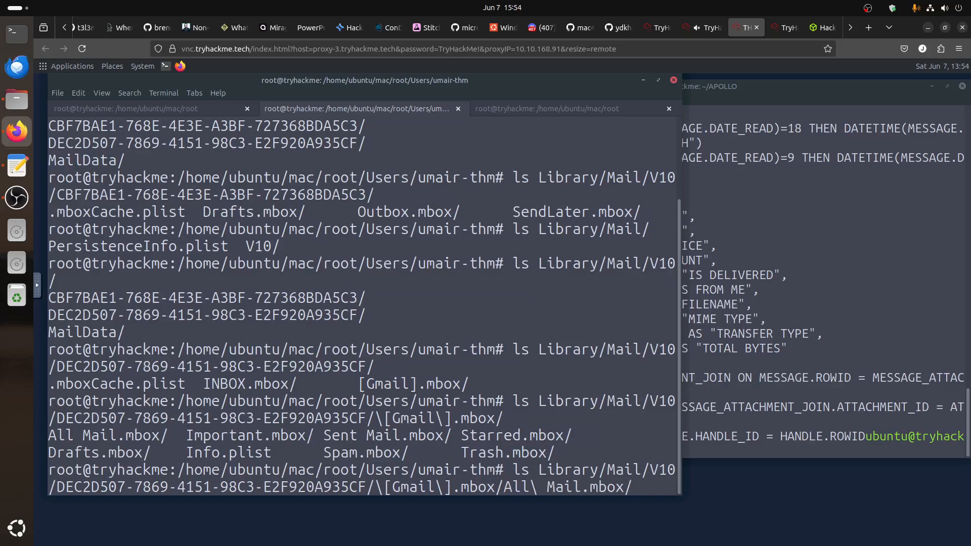
{"action": "key", "text": "Return"}
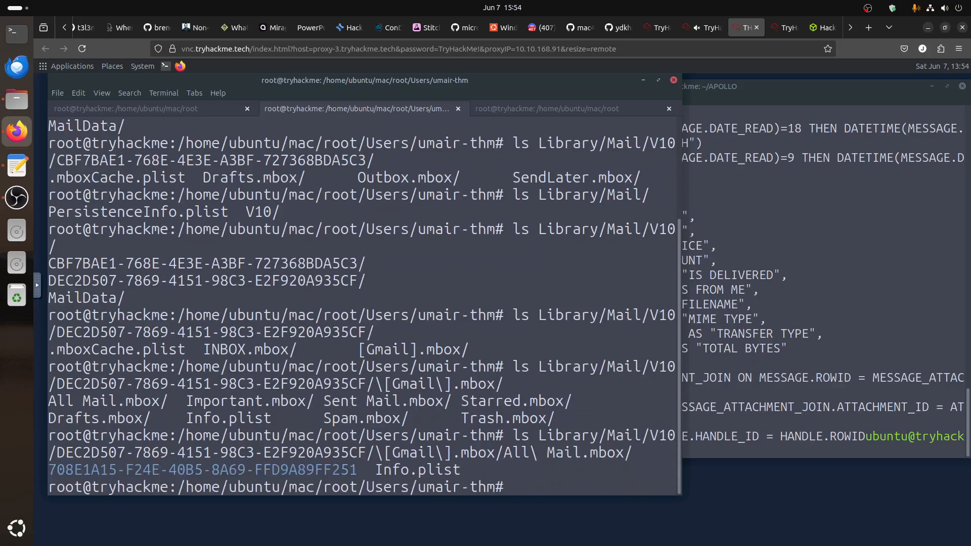
Print the Info.plist in All Mail.mbox with plistutil -p and examine its mailbox metadata, including the MailboxID
{"action": "key", "text": "Up"}
{"action": "key", "text": "Home"}
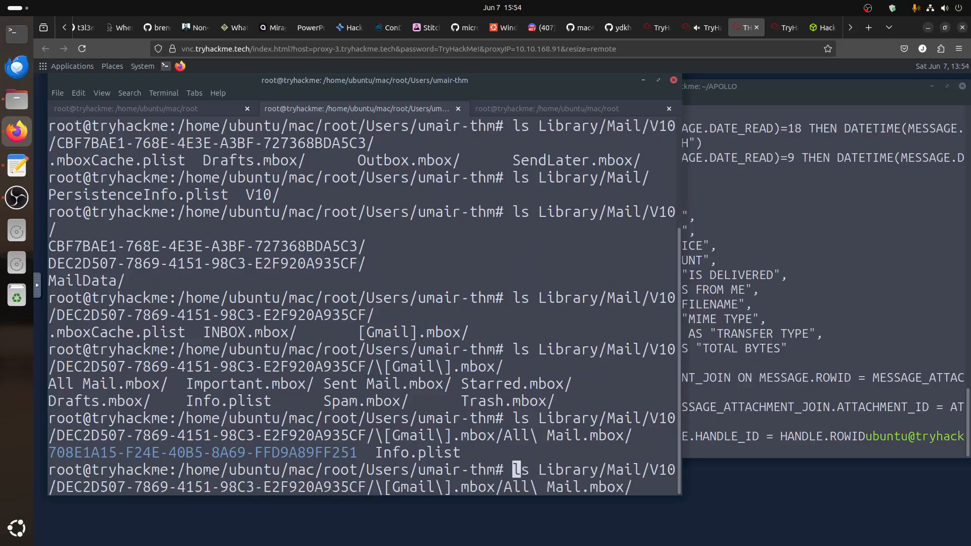
{"action": "key", "text": "Delete"}
{"action": "key", "text": "Delete"}
{"action": "type", "text": "pli"}
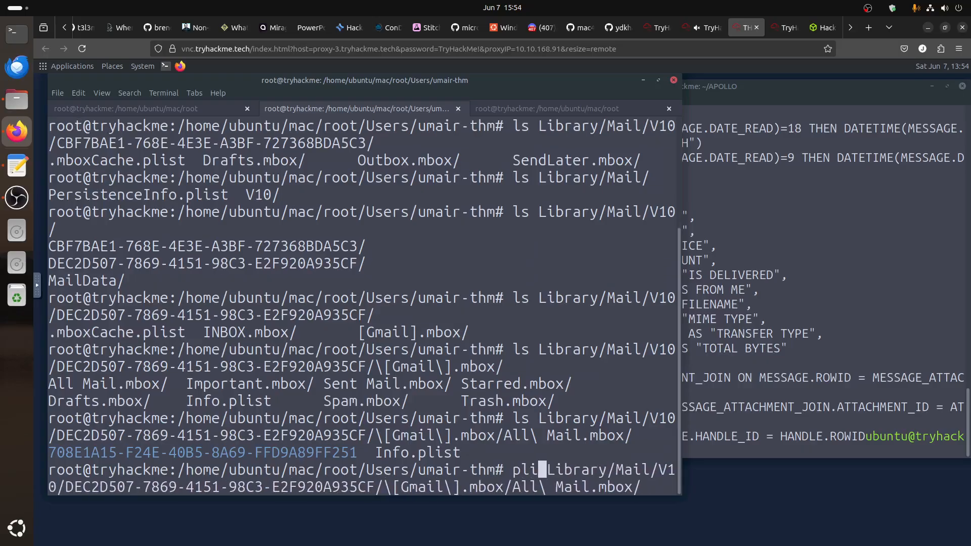
{"action": "type", "text": "stutil -p "}
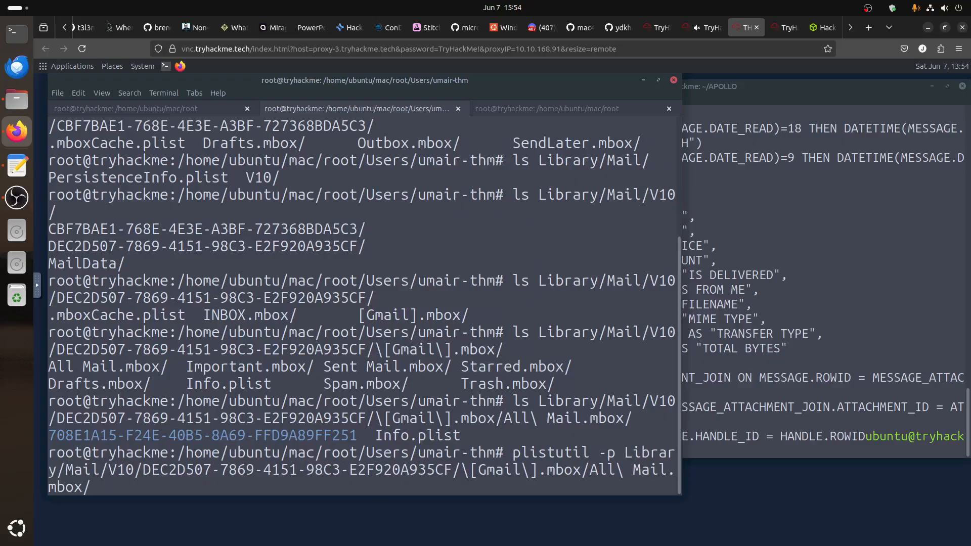
{"action": "type", "text": "I"}
{"action": "key", "text": "Tab"}
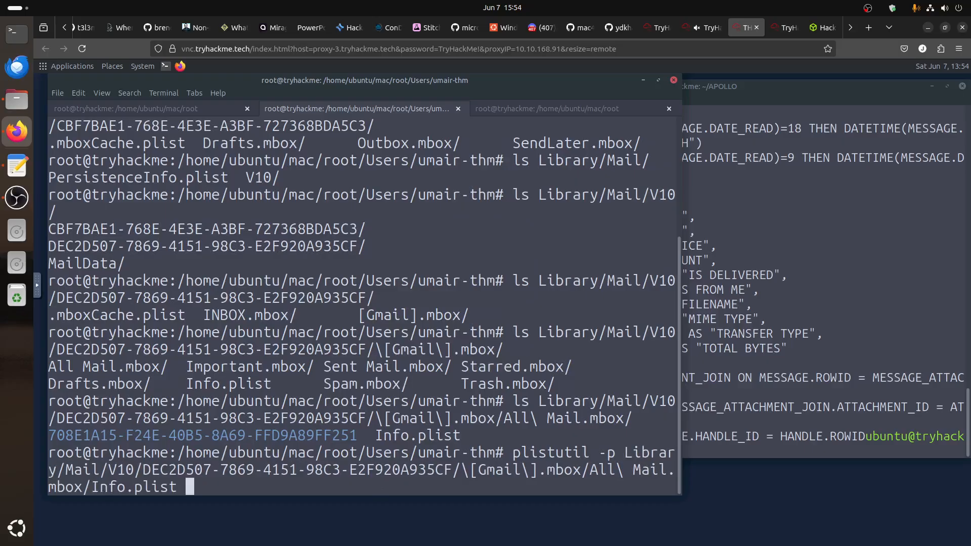
{"action": "key", "text": "Return"}
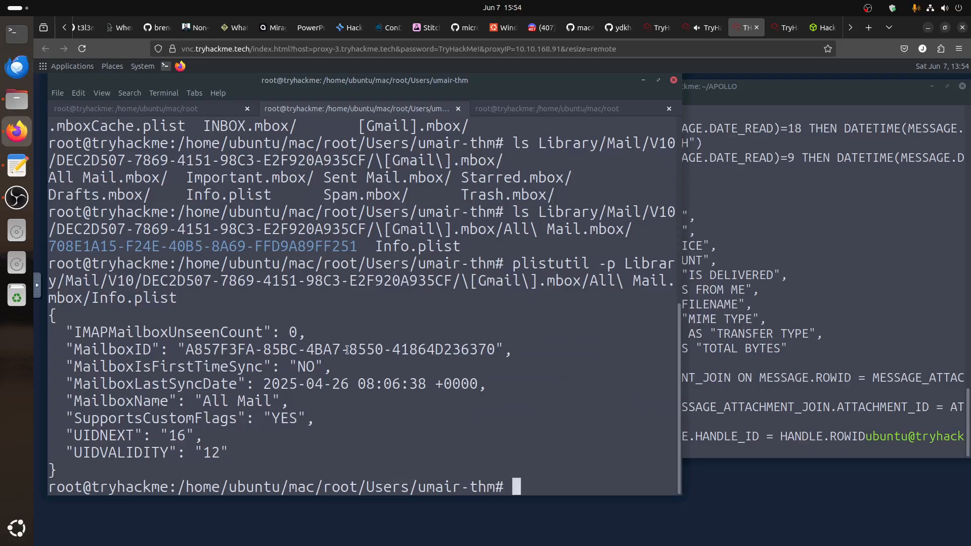
{"action": "left_click_drag", "start_coordinate": [185, 348], "coordinate": [498, 372]}
{"action": "left_click_drag", "start_coordinate": [434, 302], "coordinate": [462, 468]}
{"action": "left_click", "coordinate": [450, 413]}
Return to the room's Mail section and read how the Data folder's Messages and Attachments directories are organized
{"action": "left_click", "coordinate": [703, 28]}
{"action": "scroll", "coordinate": [335, 330], "scroll_direction": "down", "scroll_amount": 3}
{"action": "scroll", "coordinate": [335, 330], "scroll_direction": "down", "scroll_amount": 3}
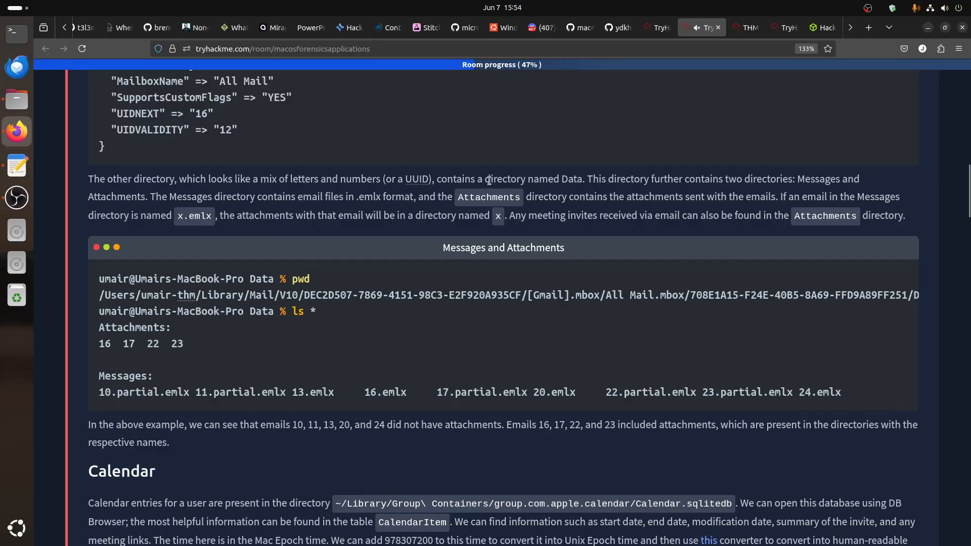
Rework the previous plistutil path in the VM terminal to end in All Mail.mbox/708E1A15-F24E-40B5-8A69-FFD9A89FF251/Data/ and show its completion options
{"action": "left_click_drag", "start_coordinate": [489, 181], "coordinate": [623, 191]}
{"action": "left_click", "coordinate": [624, 189]}
{"action": "left_click", "coordinate": [746, 27]}
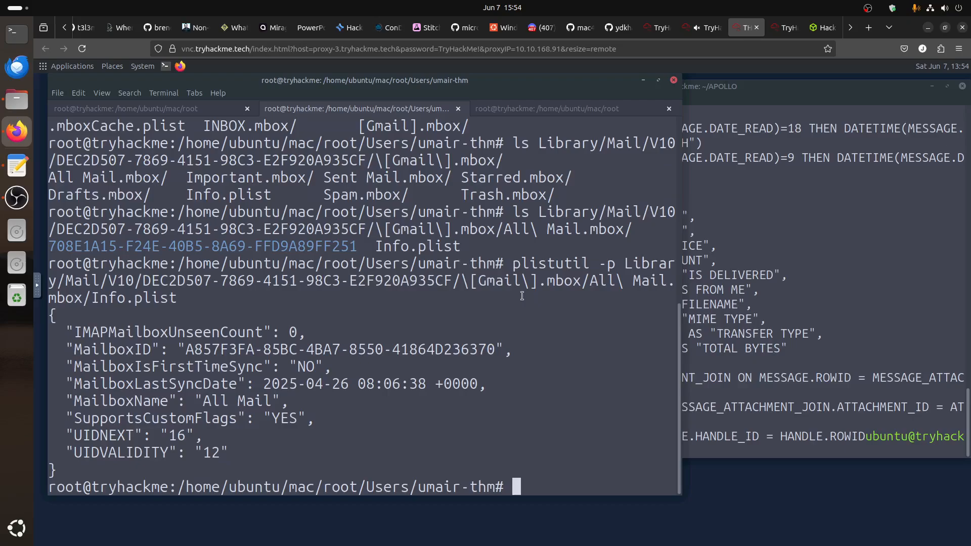
{"action": "key", "text": "Up"}
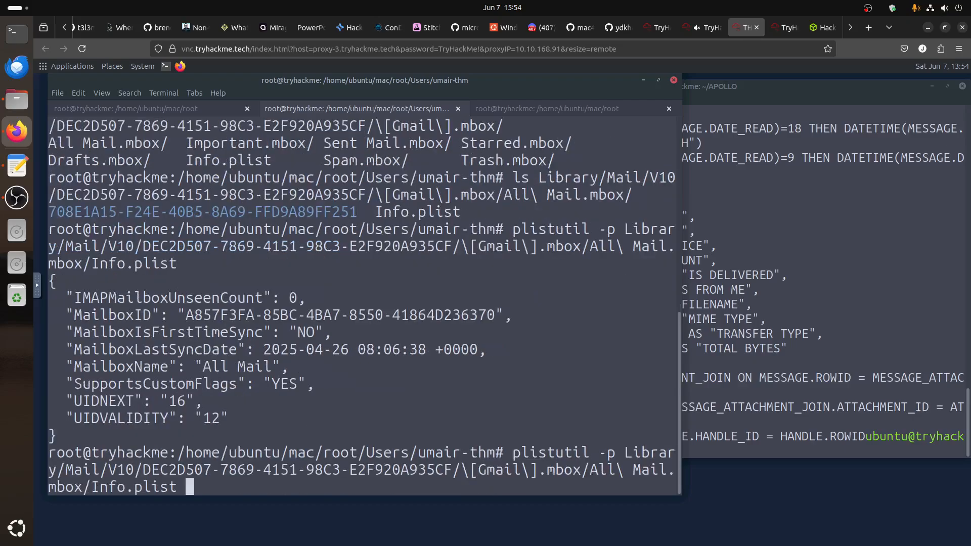
{"action": "key", "text": "BackSpace"}
{"action": "key", "text": "BackSpace"}
{"action": "key", "text": "BackSpace"}
{"action": "key", "text": "BackSpace"}
{"action": "key", "text": "BackSpace"}
{"action": "key", "text": "BackSpace"}
{"action": "key", "text": "BackSpace"}
{"action": "key", "text": "BackSpace"}
{"action": "key", "text": "BackSpace"}
{"action": "key", "text": "BackSpace"}
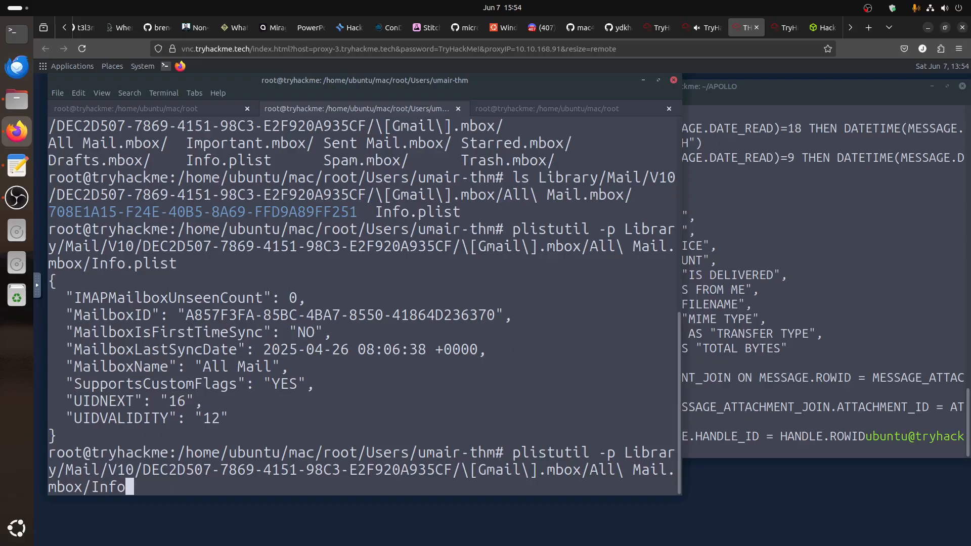
{"action": "key", "text": "Tab"}
{"action": "key", "text": "Tab"}
{"action": "key", "text": "Tab"}
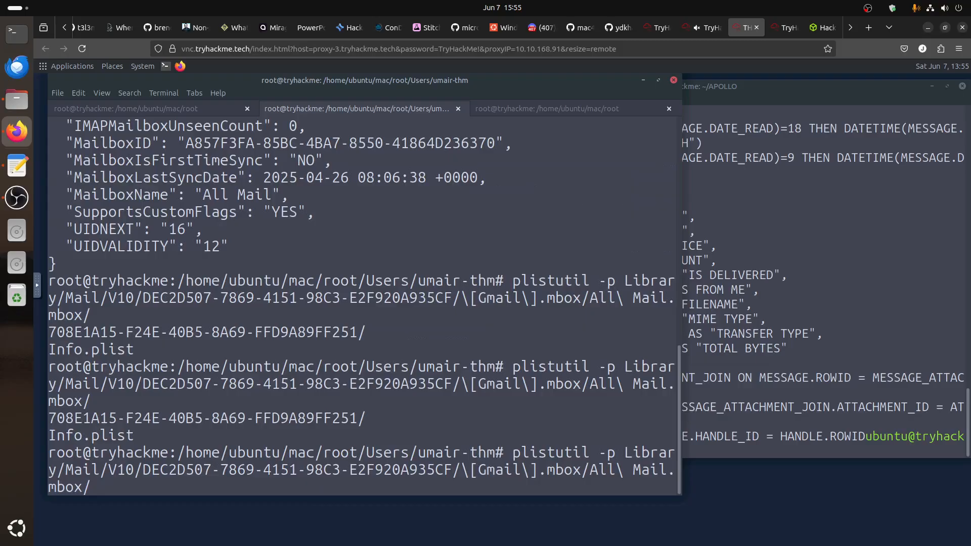
{"action": "type", "text": "7"}
{"action": "key", "text": "Tab"}
{"action": "type", "text": "D"}
{"action": "key", "text": "Tab"}
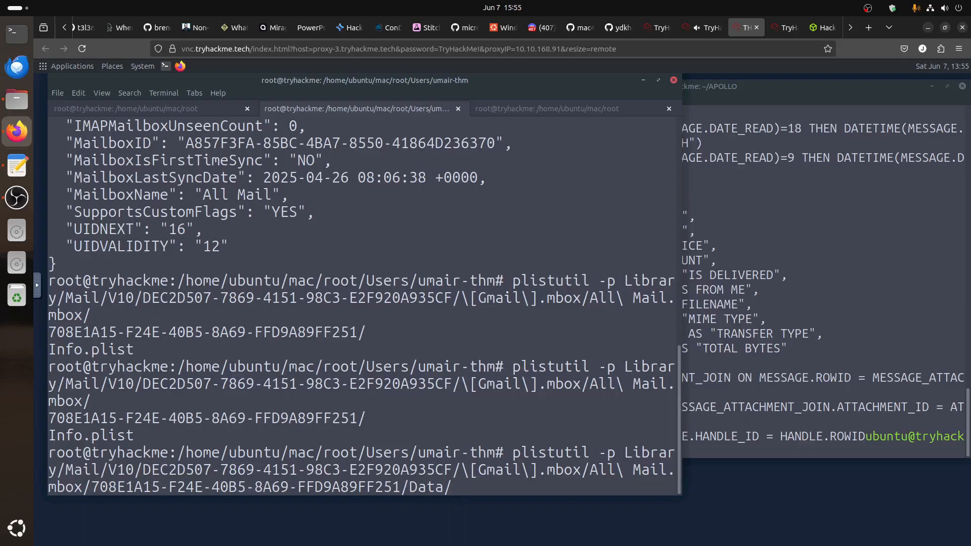
{"action": "key", "text": "Tab"}
{"action": "key", "text": "Tab"}
{"action": "key", "text": "Tab"}
{"action": "key", "text": "Tab"}
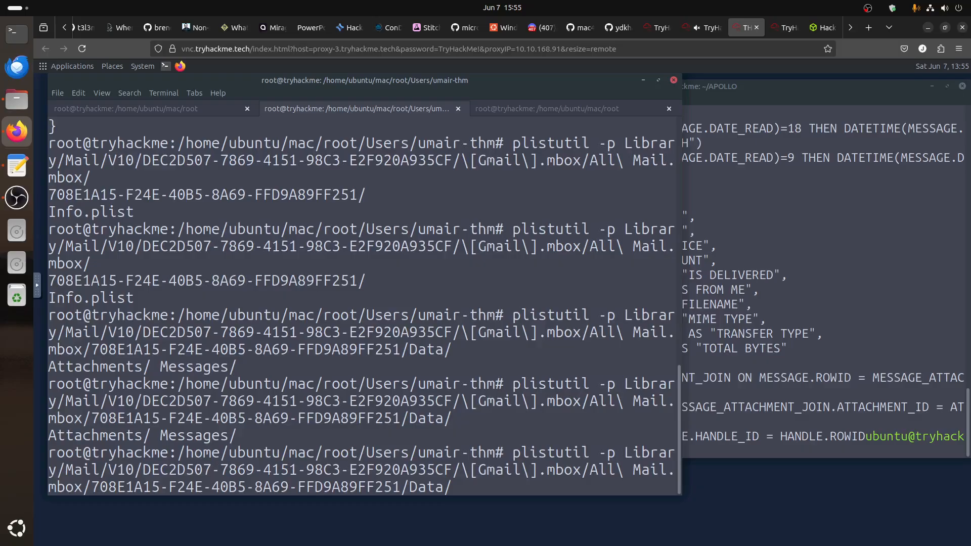
Prefix the command line with ls -la and run it to list the mailbox's Data folder
{"action": "key", "text": "ctrl+a"}
{"action": "type", "text": "ls "}
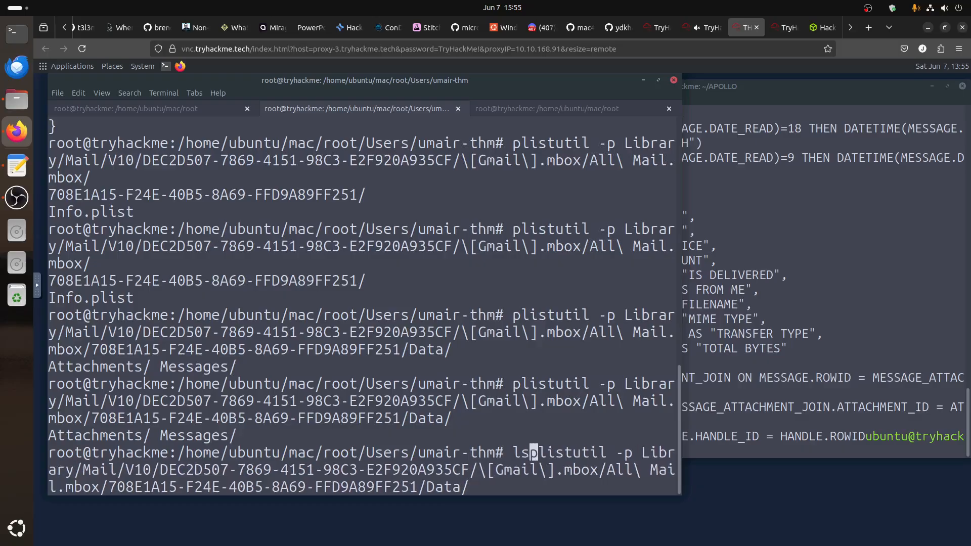
{"action": "type", "text": "-la"}
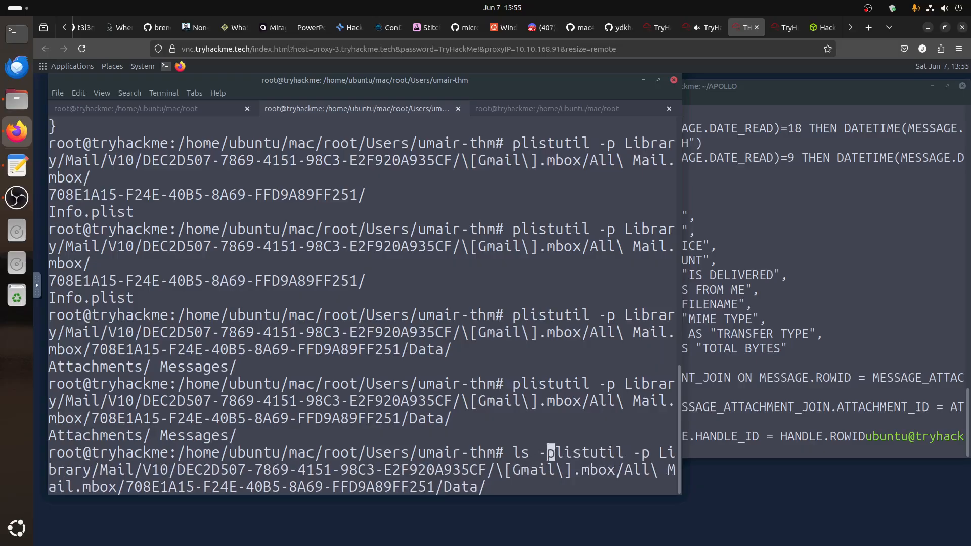
{"action": "key", "text": "Return"}
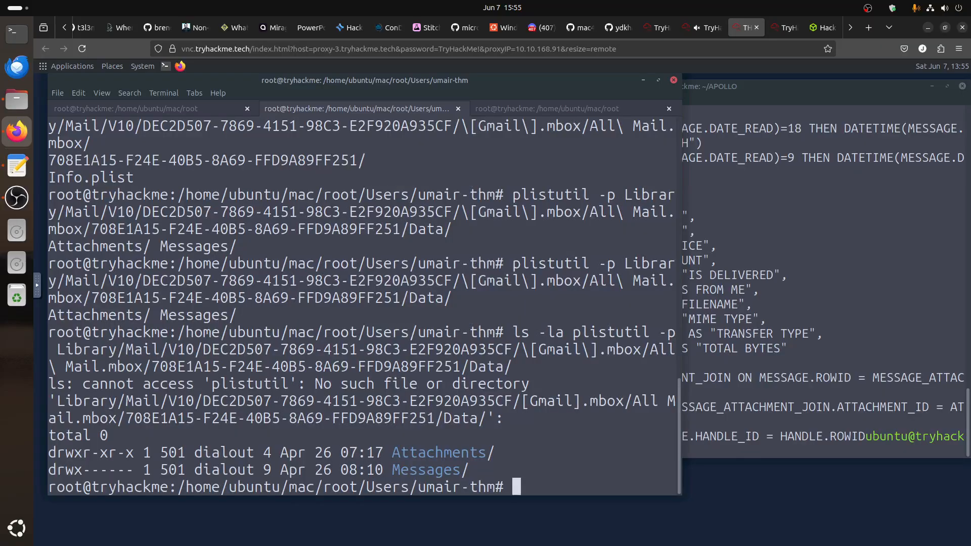
Rerun the listing with a trailing * wildcard and compare the numbered Attachments folders with the .emlx files in Messages
{"action": "key", "text": "Up"}
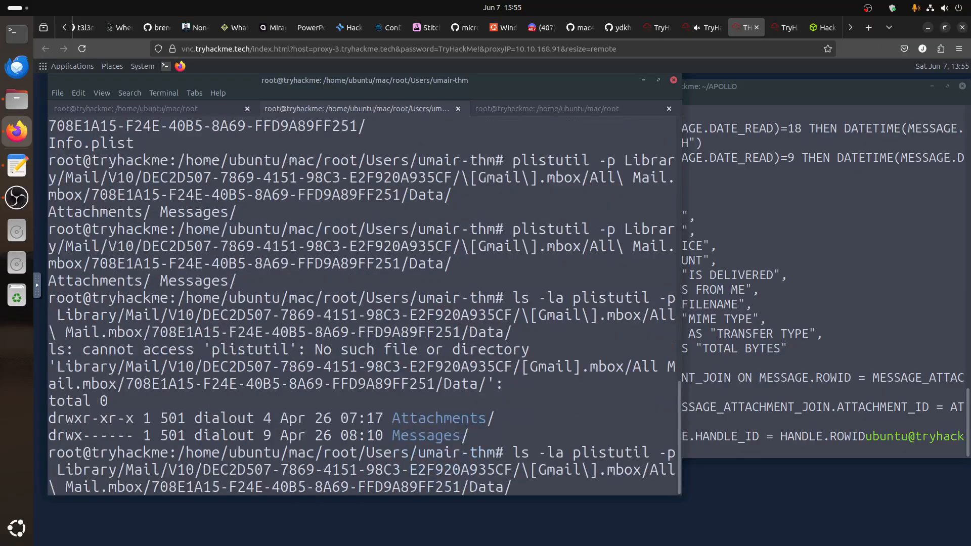
{"action": "type", "text": "*"}
{"action": "key", "text": "Return"}
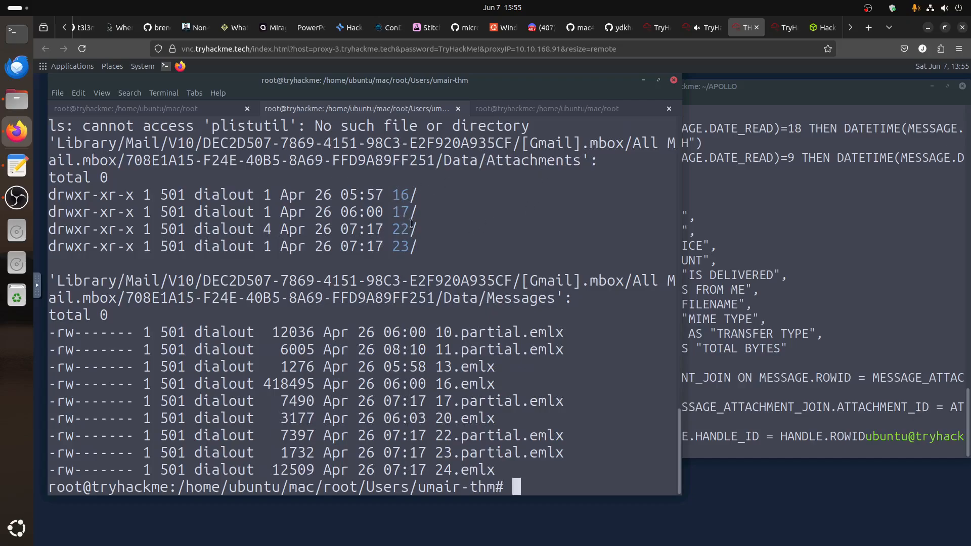
{"action": "left_click_drag", "start_coordinate": [393, 194], "coordinate": [419, 251]}
{"action": "left_click", "coordinate": [436, 320]}
{"action": "left_click_drag", "start_coordinate": [399, 192], "coordinate": [410, 194]}
{"action": "left_click_drag", "start_coordinate": [436, 383], "coordinate": [443, 384]}
{"action": "left_click", "coordinate": [421, 221]}
{"action": "left_click_drag", "start_coordinate": [478, 297], "coordinate": [615, 462]}
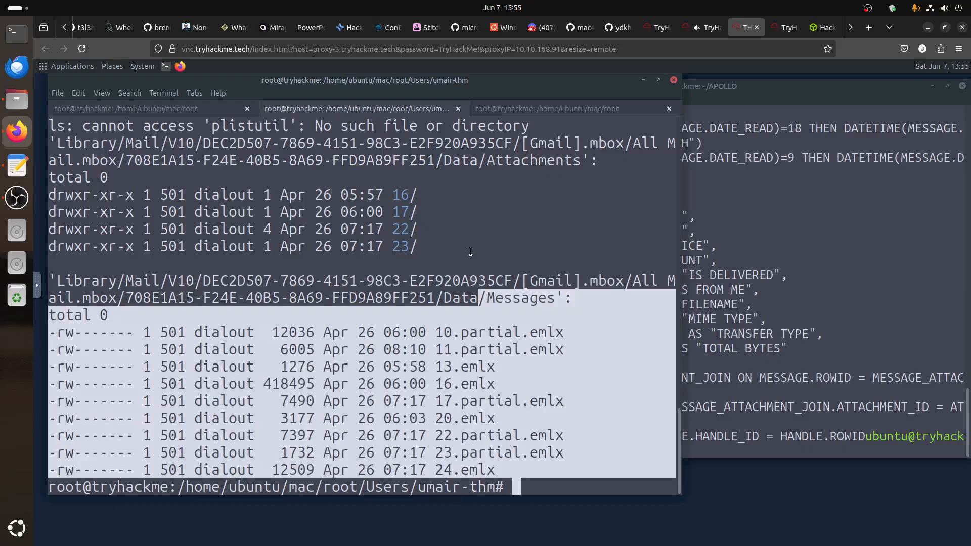
{"action": "left_click_drag", "start_coordinate": [428, 160], "coordinate": [464, 249]}
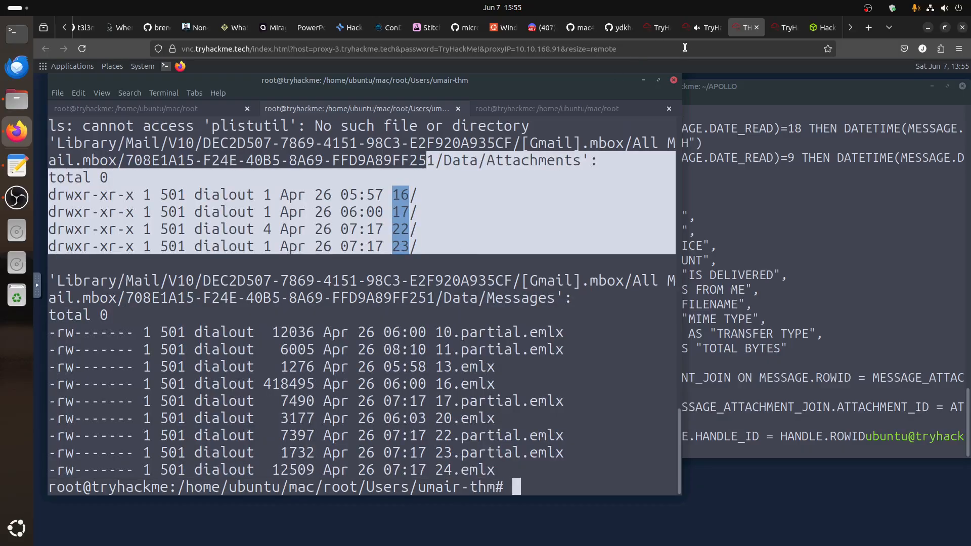
Return to the room page and read the Calendar section on the database location, CalendarItem table, and Mac Epoch conversion
{"action": "left_click", "coordinate": [709, 34]}
{"action": "scroll", "coordinate": [441, 337], "scroll_direction": "down", "scroll_amount": 3}
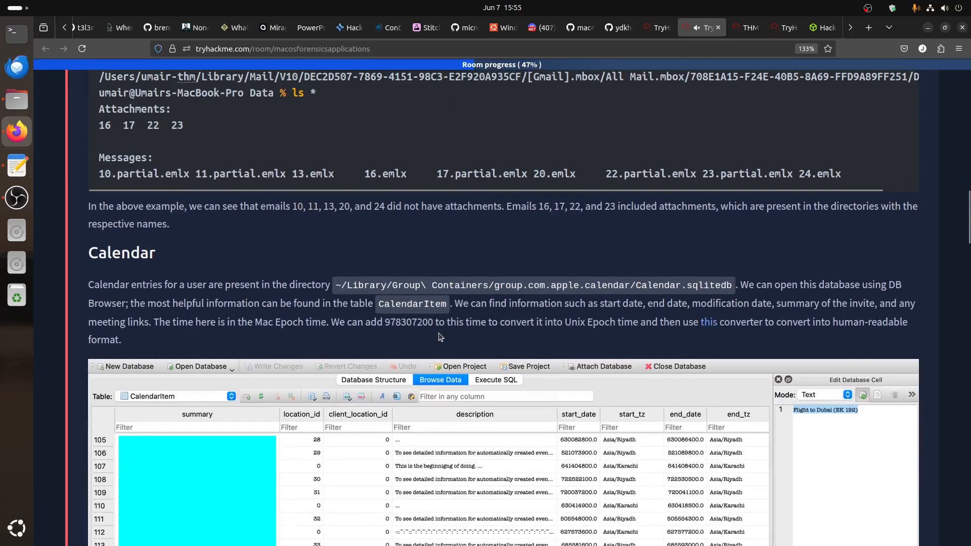
{"action": "scroll", "coordinate": [441, 337], "scroll_direction": "down", "scroll_amount": 2}
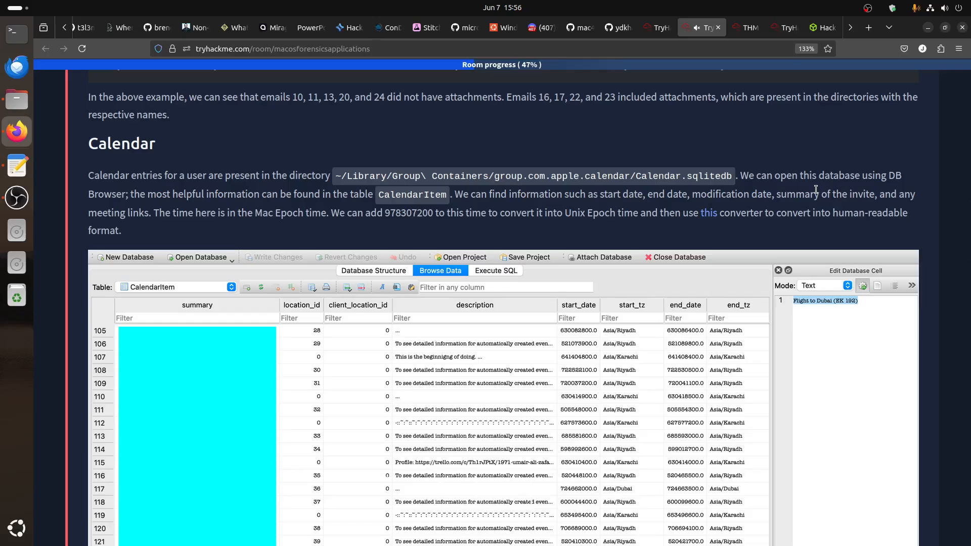
Create a folder named calander inside the VM's sql folder, minimizing the windows in the way
{"action": "left_click", "coordinate": [745, 27]}
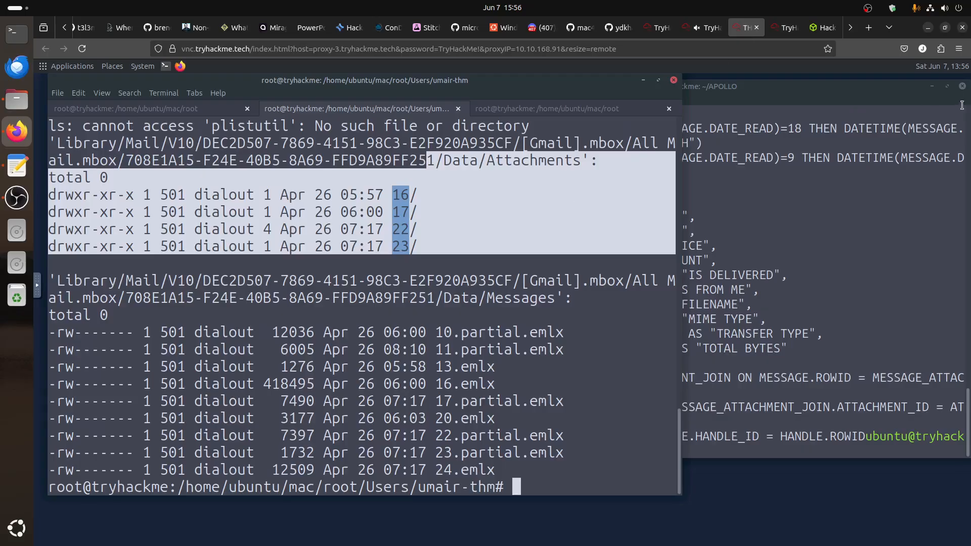
{"action": "left_click", "coordinate": [932, 87]}
{"action": "left_click", "coordinate": [642, 80]}
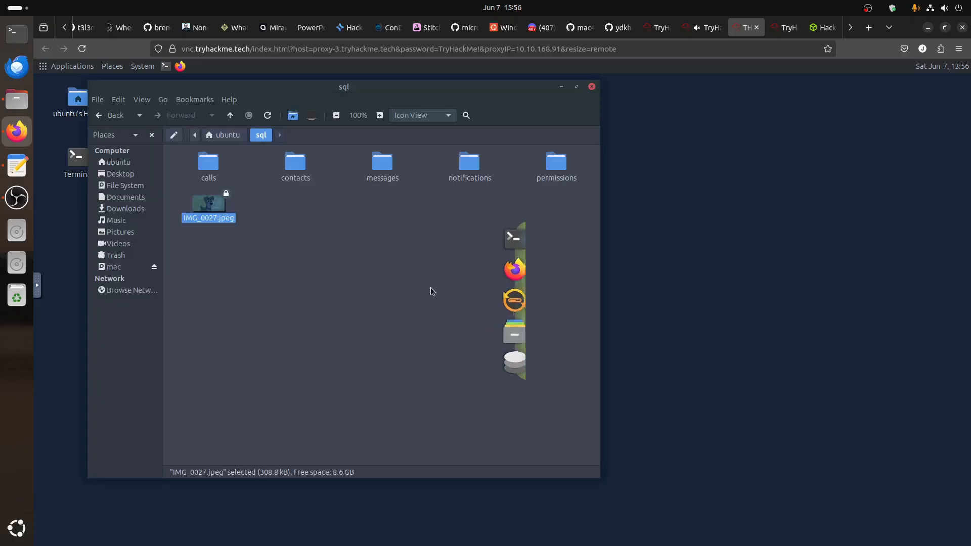
{"action": "left_click", "coordinate": [332, 272]}
{"action": "right_click", "coordinate": [334, 272]}
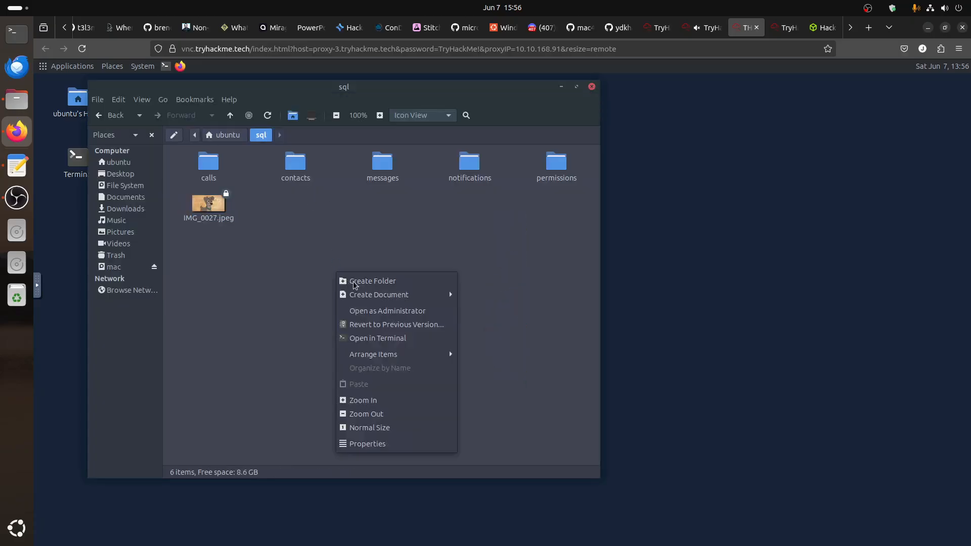
{"action": "left_click", "coordinate": [358, 281]}
{"action": "type", "text": "cal"}
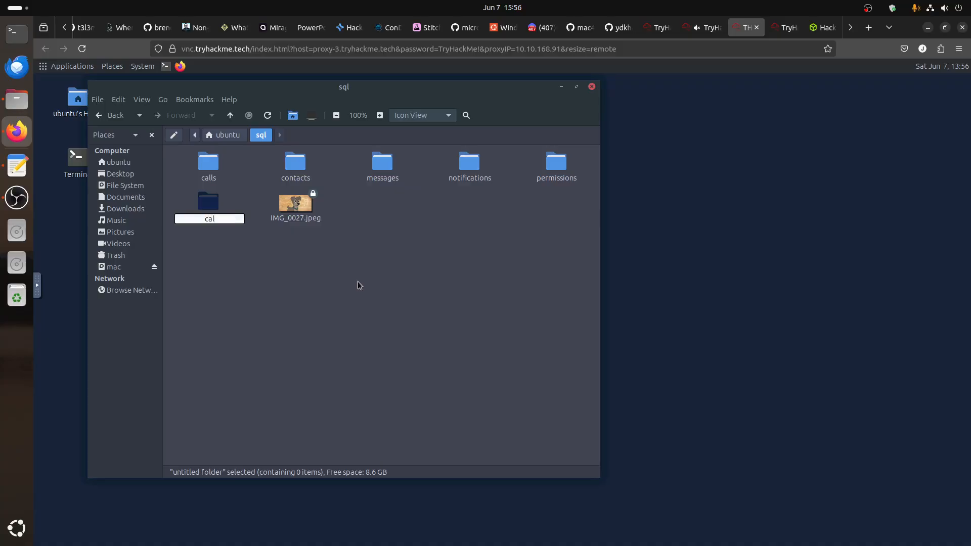
{"action": "type", "text": "ander"}
{"action": "key", "text": "Return"}
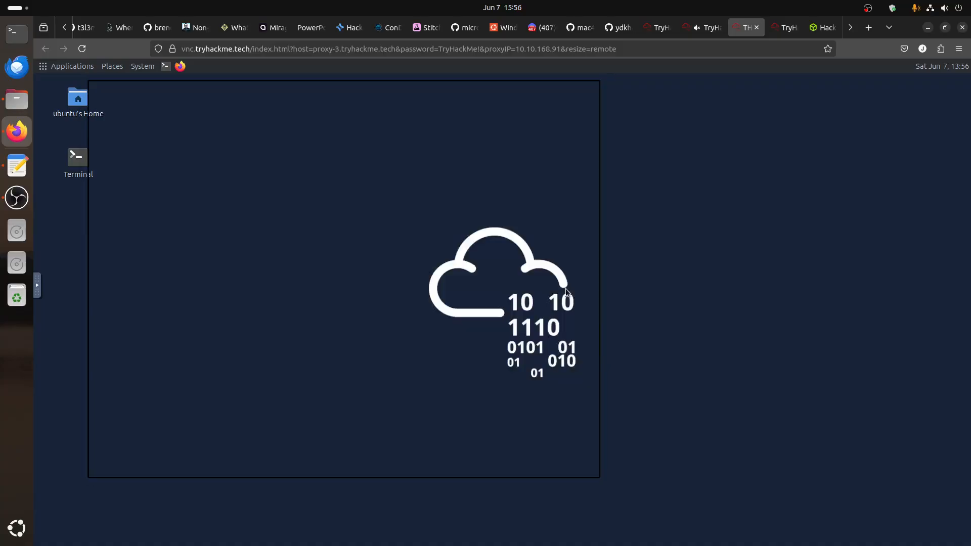
{"action": "left_click", "coordinate": [561, 87]}
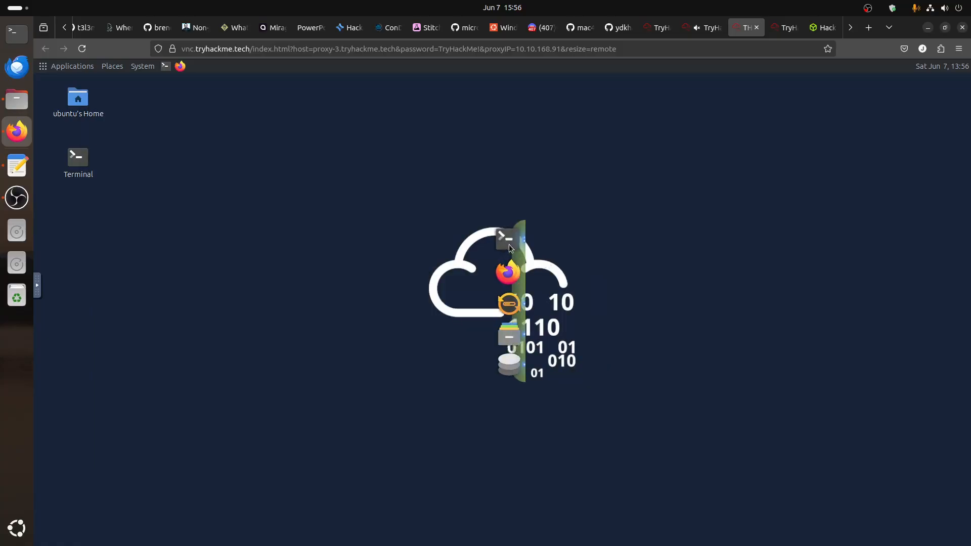
Begin a cp command in the terminal with the source Library/Group\ Containers/group.com.apple.calendar/Calendar.sqlitedb, checking the path against the room page
{"action": "left_click", "coordinate": [493, 258]}
{"action": "type", "text": "c"}
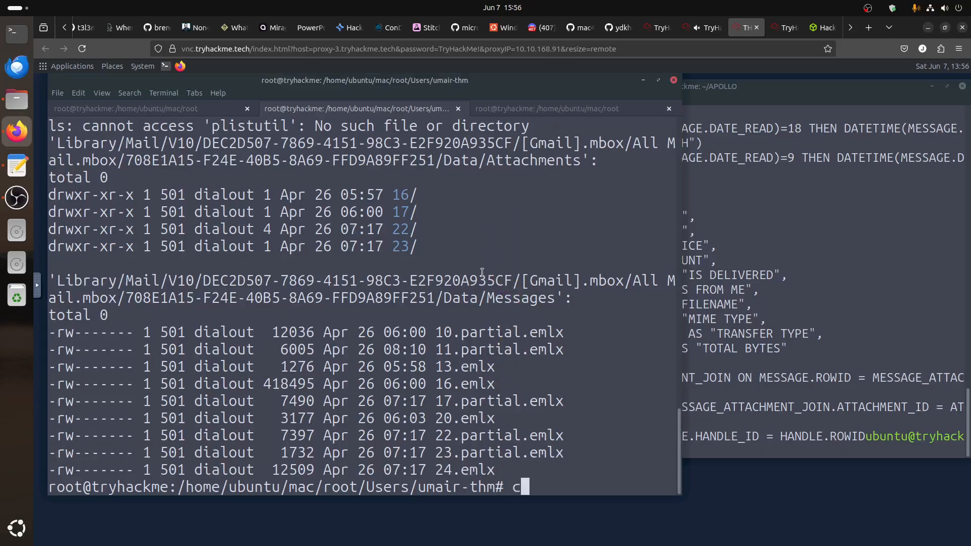
{"action": "type", "text": "p Library/"}
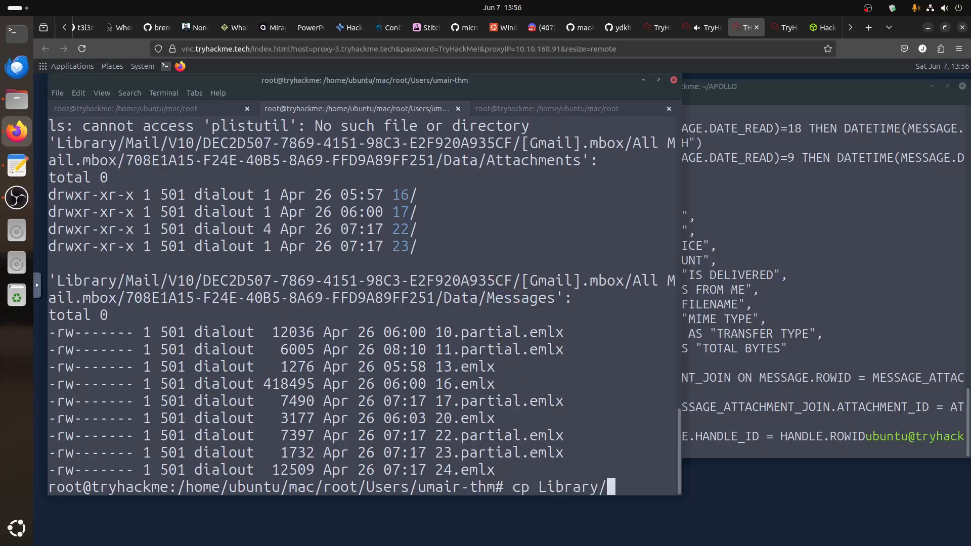
{"action": "left_click", "coordinate": [702, 27]}
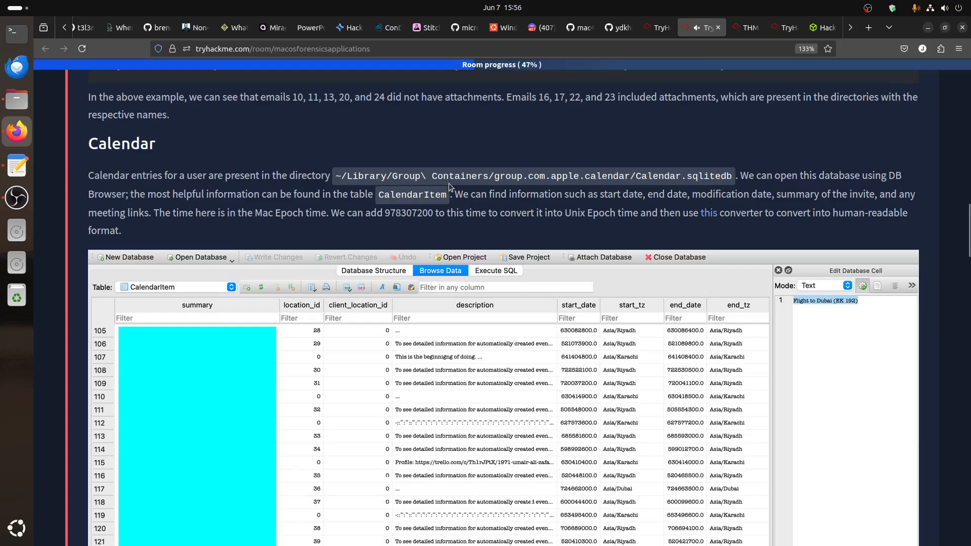
{"action": "left_click", "coordinate": [740, 30]}
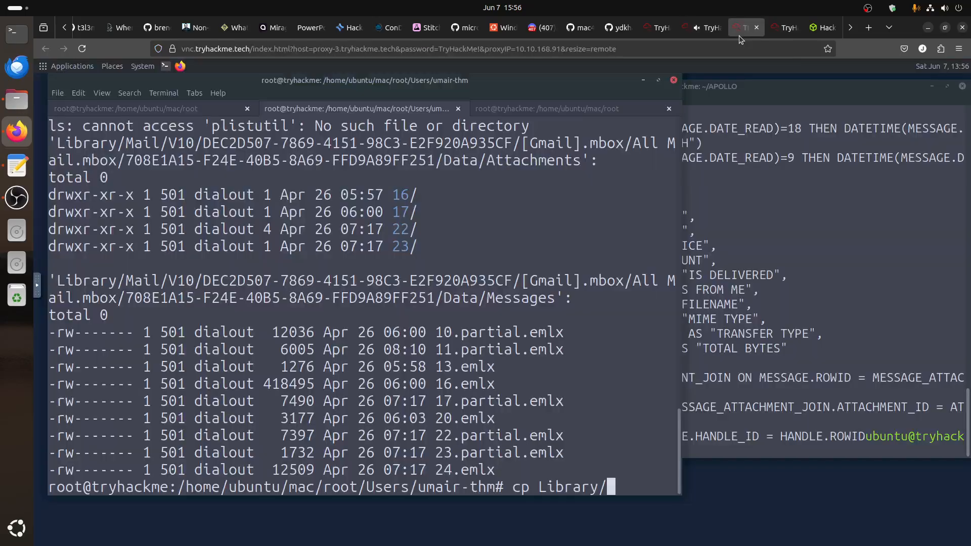
{"action": "type", "text": "Gr"}
{"action": "key", "text": "Tab"}
{"action": "type", "text": "gr"}
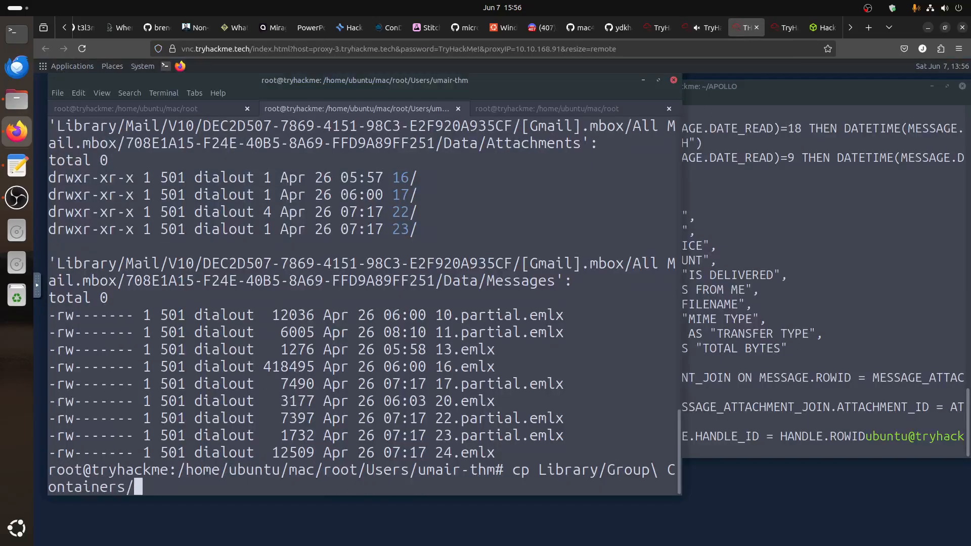
{"action": "key", "text": "Tab"}
{"action": "type", "text": "c"}
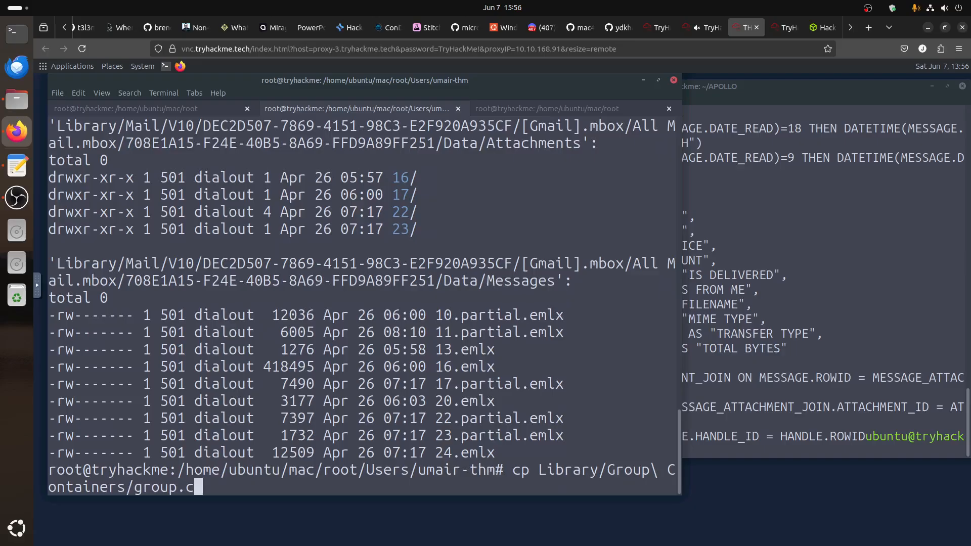
{"action": "key", "text": "Tab"}
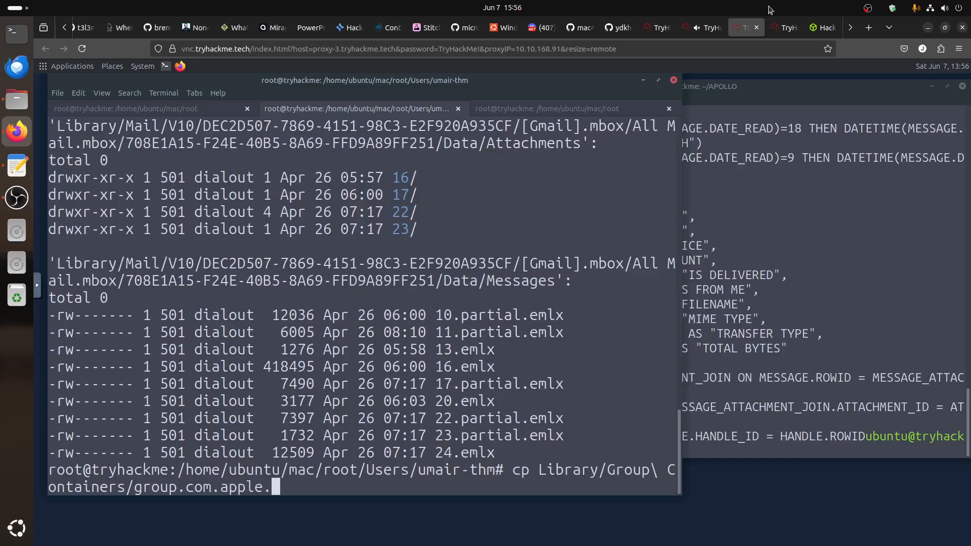
{"action": "left_click", "coordinate": [702, 31]}
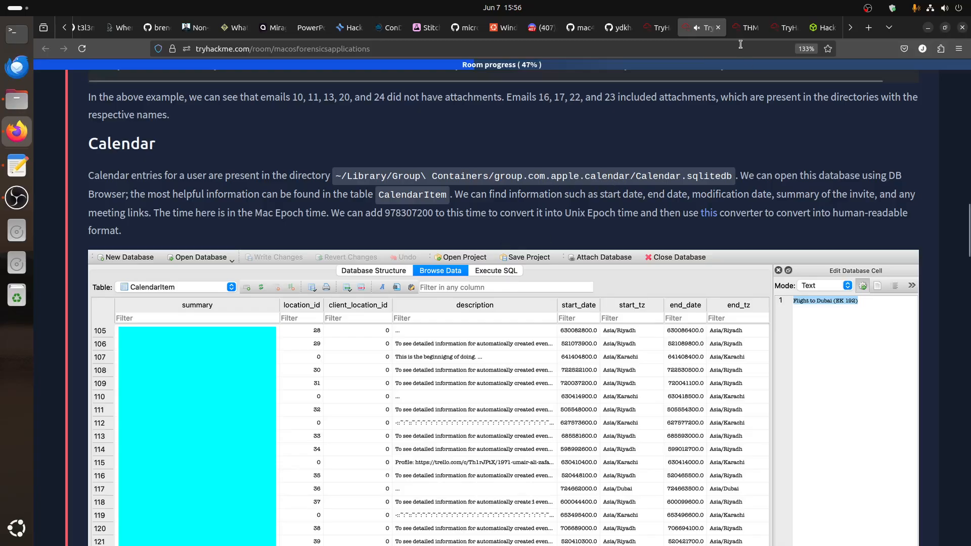
{"action": "left_click", "coordinate": [743, 28]}
{"action": "type", "text": "ca"}
{"action": "key", "text": "Tab"}
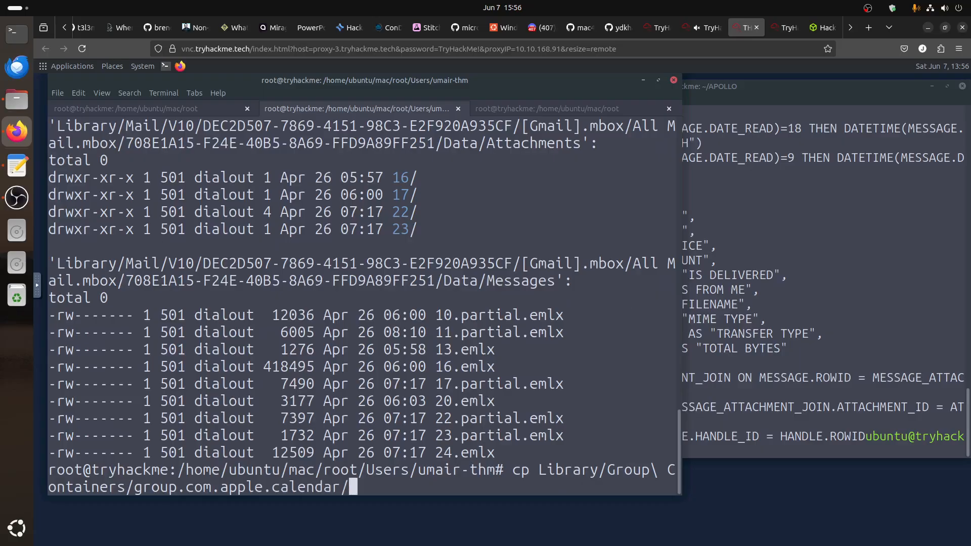
{"action": "type", "text": "C"}
{"action": "key", "text": "Tab"}
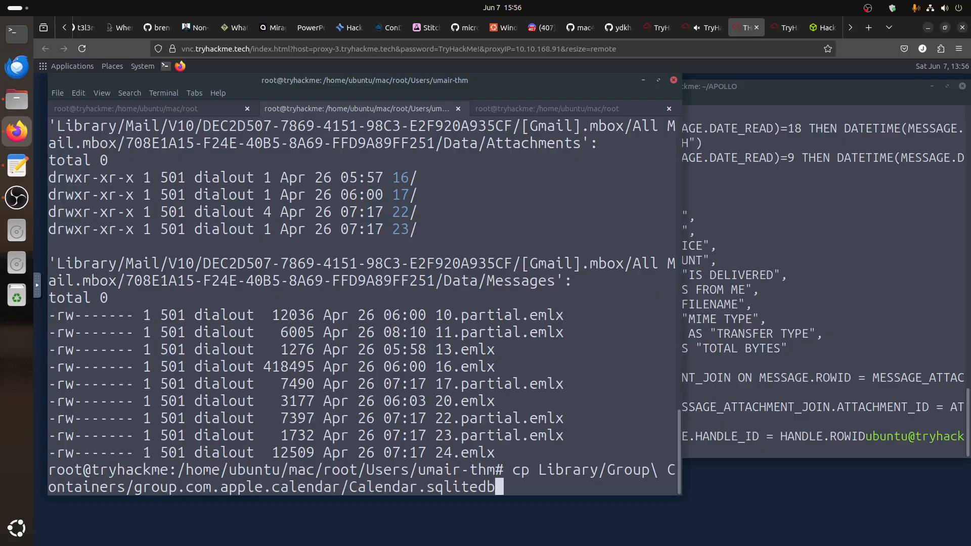
{"action": "key", "text": "Tab"}
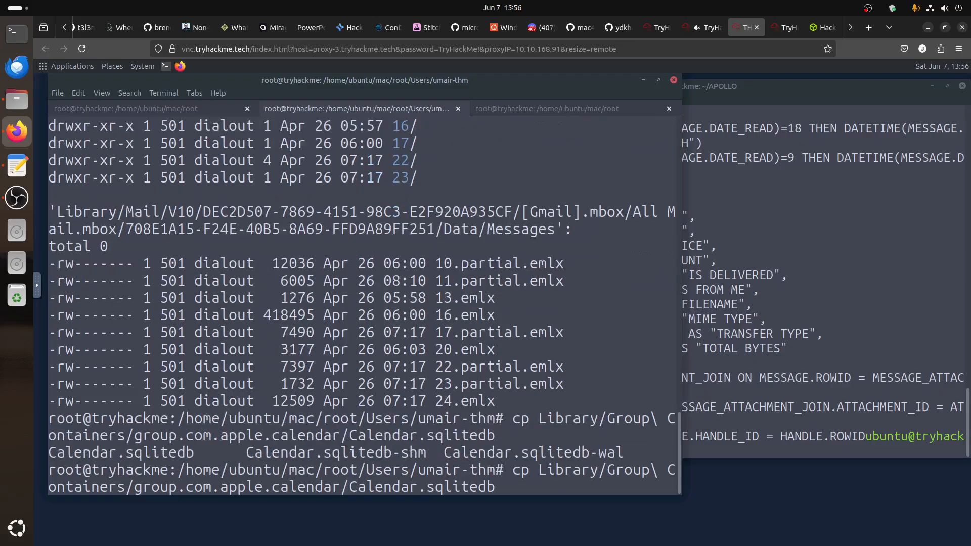
Finish the cp command with a trailing * on Calendar.sqlitedb and the destination /home/ubuntu/sql/calander/, and run it
{"action": "type", "text": "* /home/ubuntu/"}
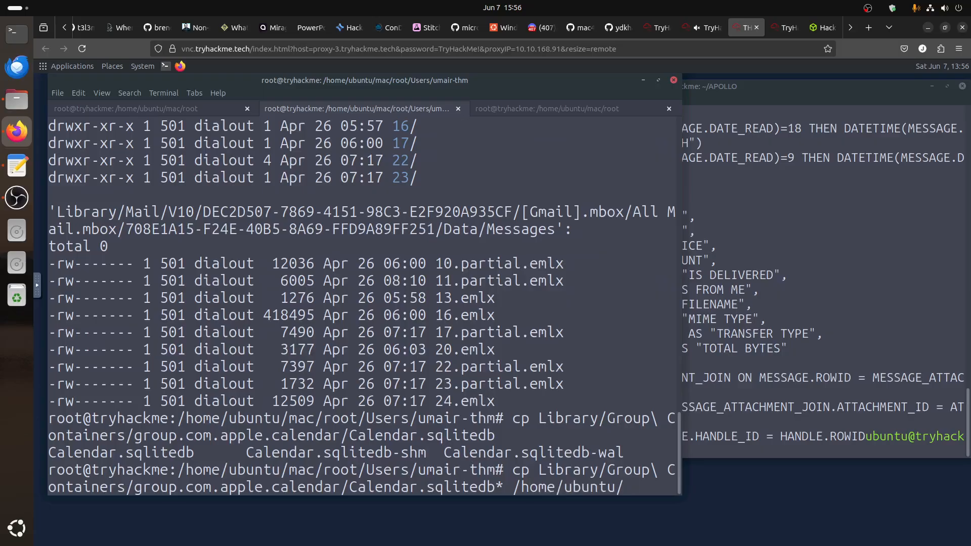
{"action": "type", "text": "sql/cal"}
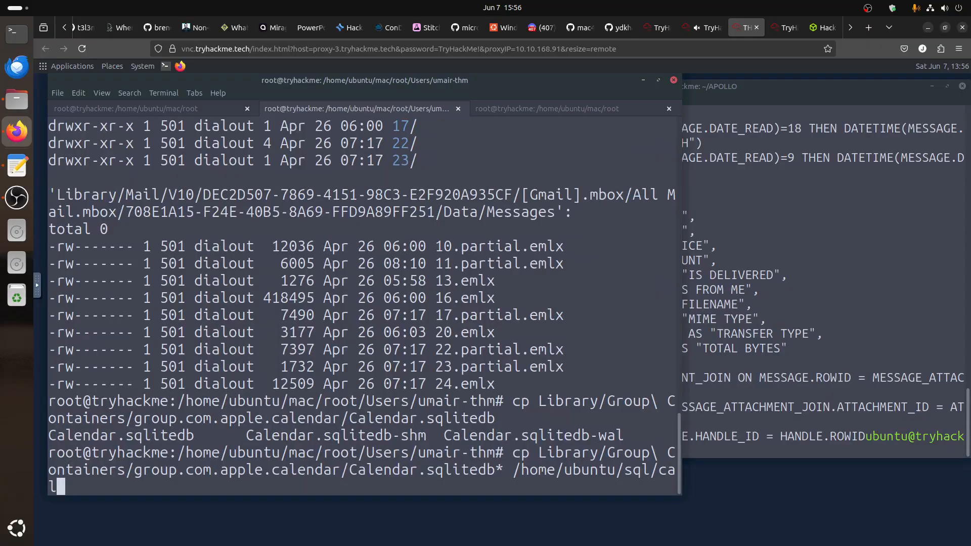
{"action": "key", "text": "Tab"}
{"action": "key", "text": "Tab"}
{"action": "type", "text": "a"}
{"action": "key", "text": "Tab"}
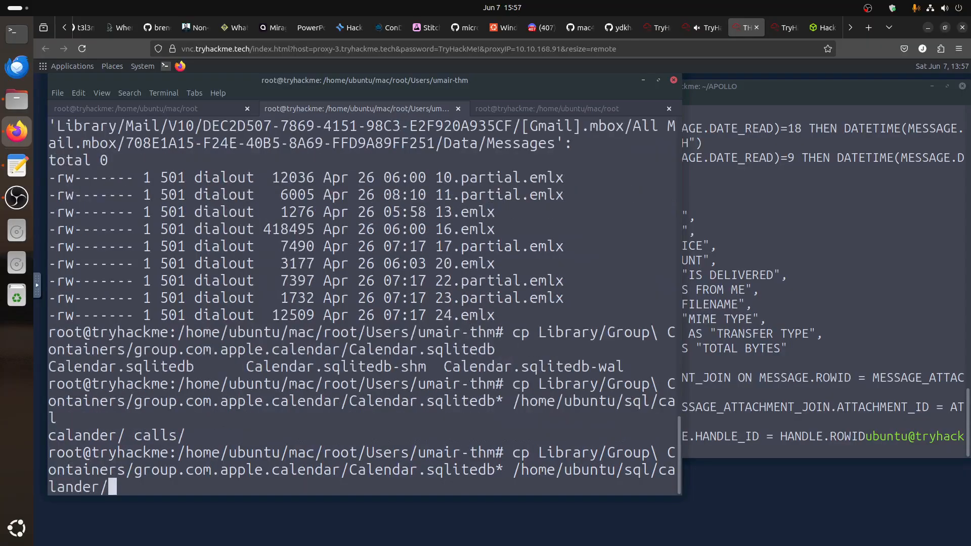
{"action": "key", "text": "Return"}
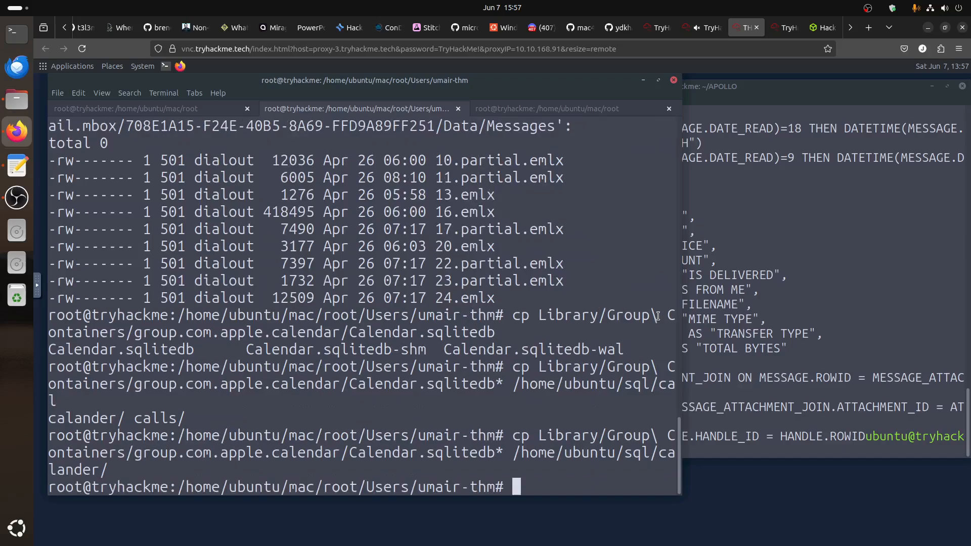
Switch to DB Browser for SQLite, close all the SQL query tabs without saving, and close the chat.db database
{"action": "left_click", "coordinate": [643, 80]}
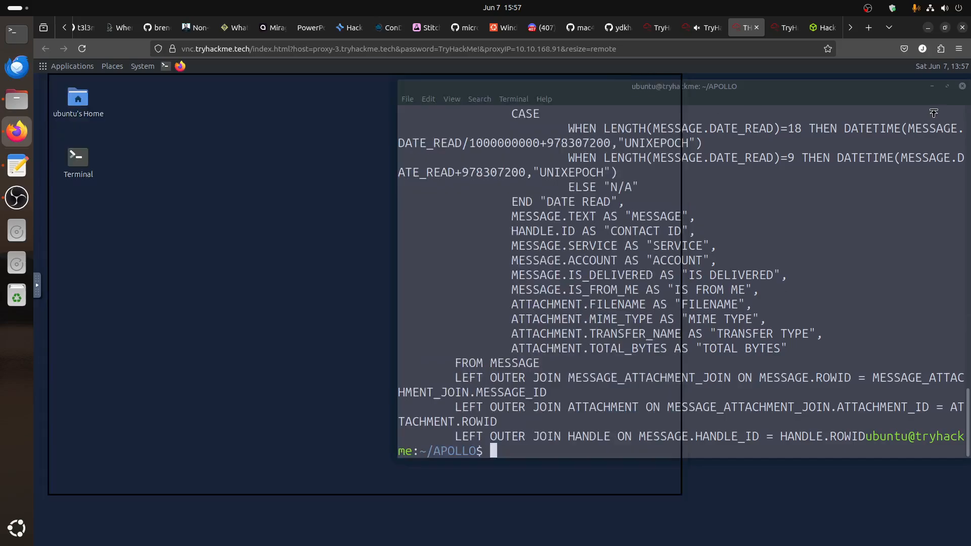
{"action": "left_click", "coordinate": [932, 87]}
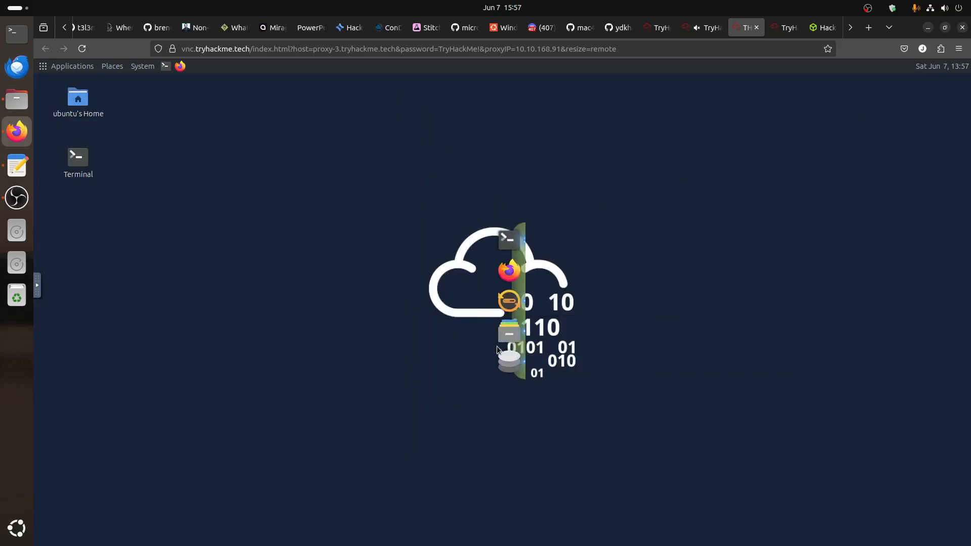
{"action": "left_click", "coordinate": [507, 357]}
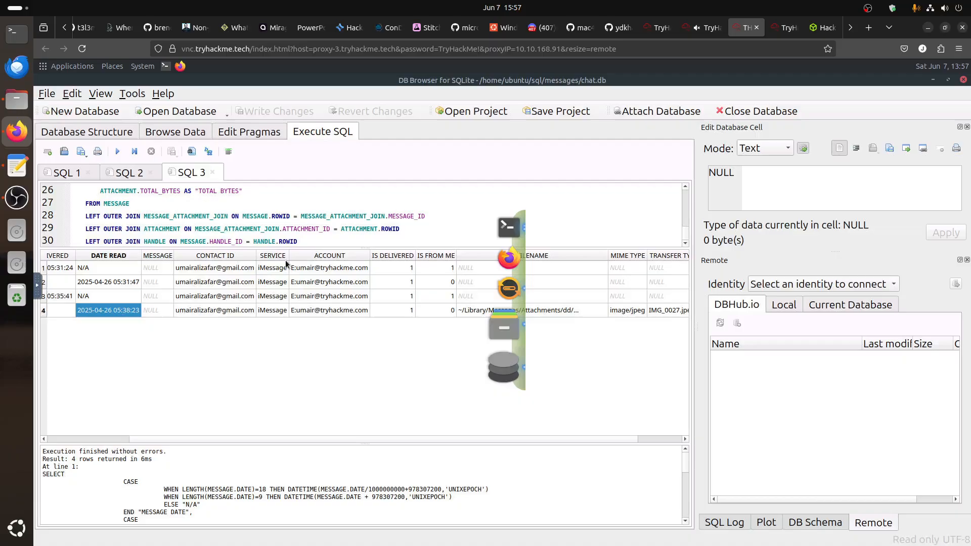
{"action": "left_click", "coordinate": [213, 174]}
{"action": "left_click", "coordinate": [472, 304]}
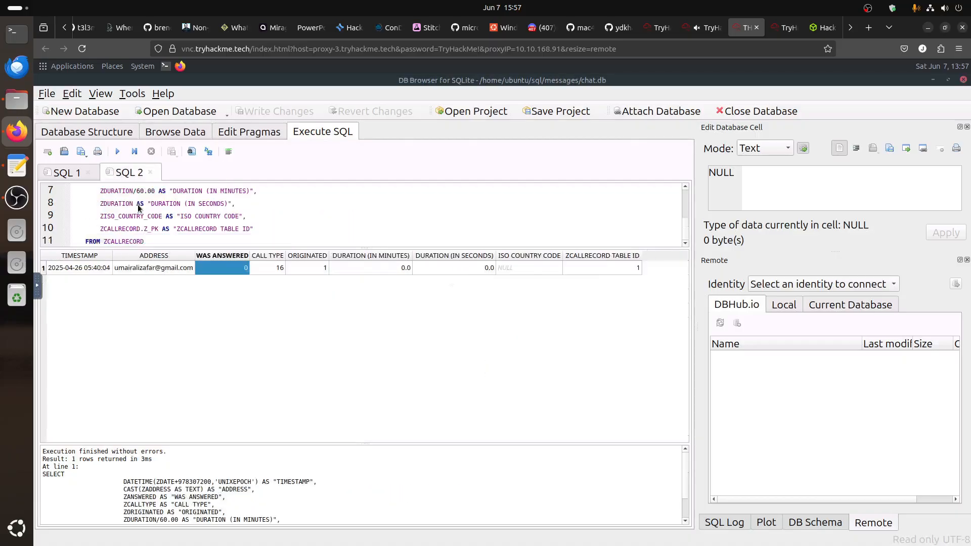
{"action": "left_click", "coordinate": [150, 172]}
{"action": "left_click", "coordinate": [436, 306]}
{"action": "left_click", "coordinate": [88, 172]}
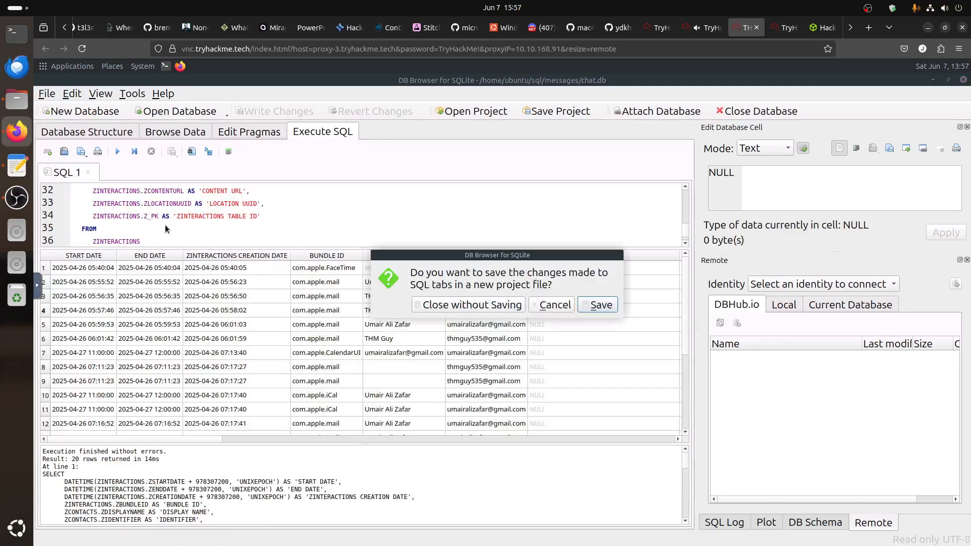
{"action": "left_click", "coordinate": [462, 305]}
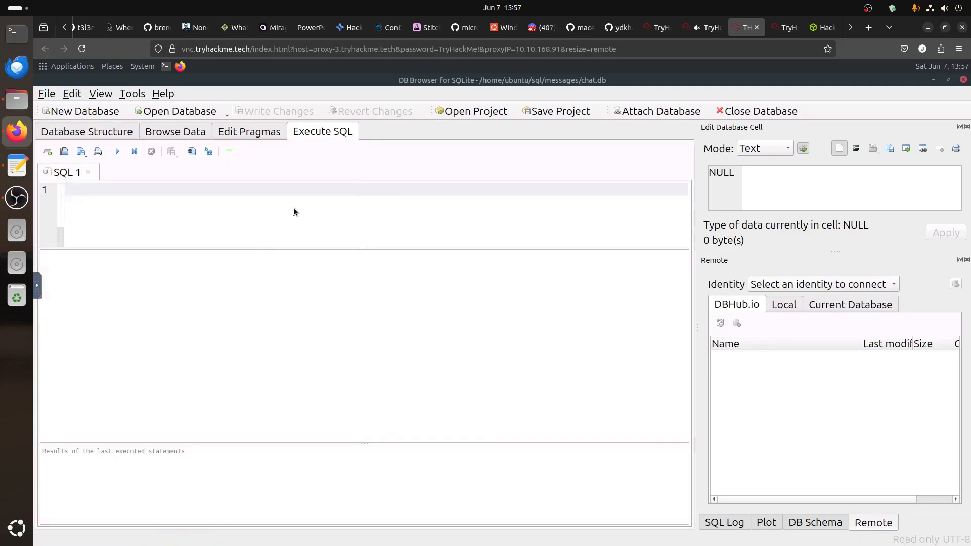
{"action": "left_click", "coordinate": [84, 134]}
{"action": "left_click", "coordinate": [745, 111]}
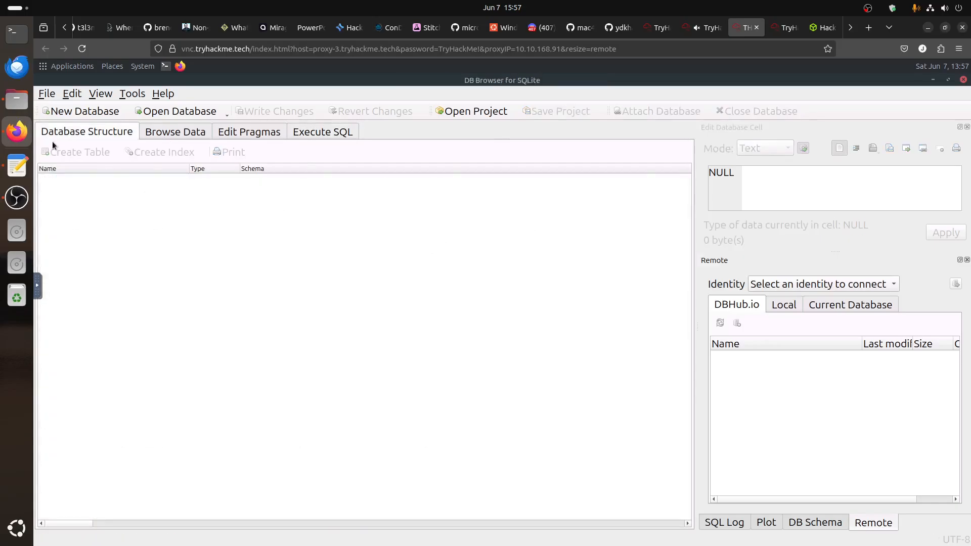
Open Calendar.sqlitedb from the sql/calander folder, showing all file types in the file chooser
{"action": "left_click", "coordinate": [45, 94]}
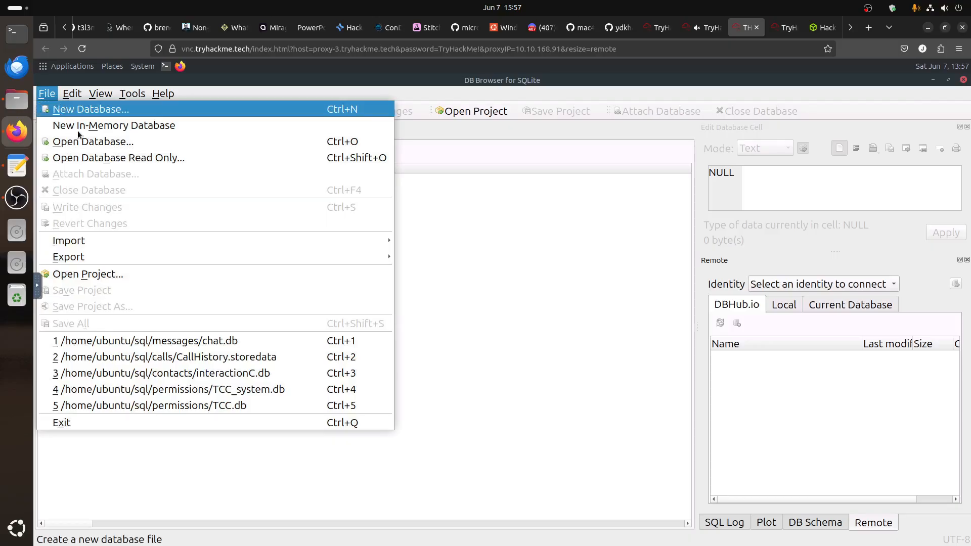
{"action": "left_click", "coordinate": [89, 144]}
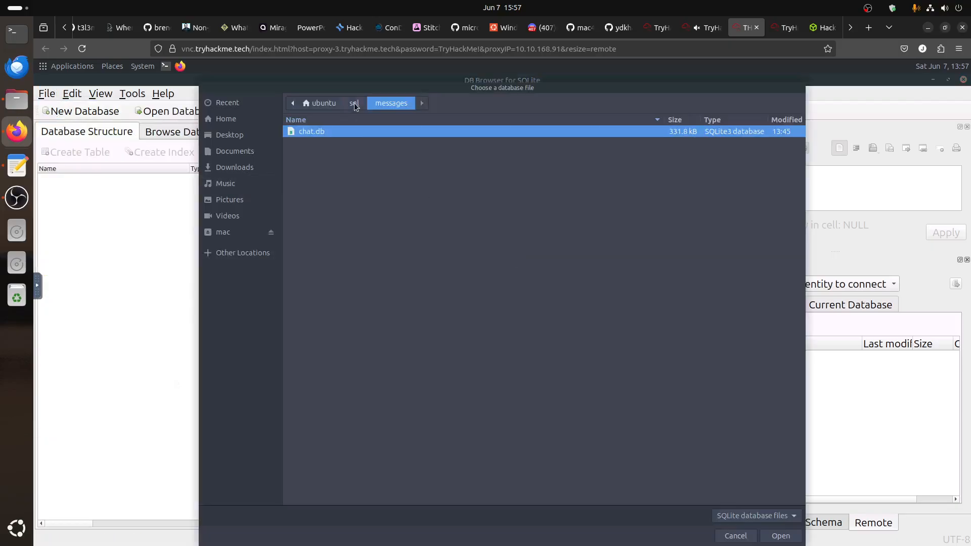
{"action": "left_click", "coordinate": [354, 104]}
{"action": "double_click", "coordinate": [323, 132]}
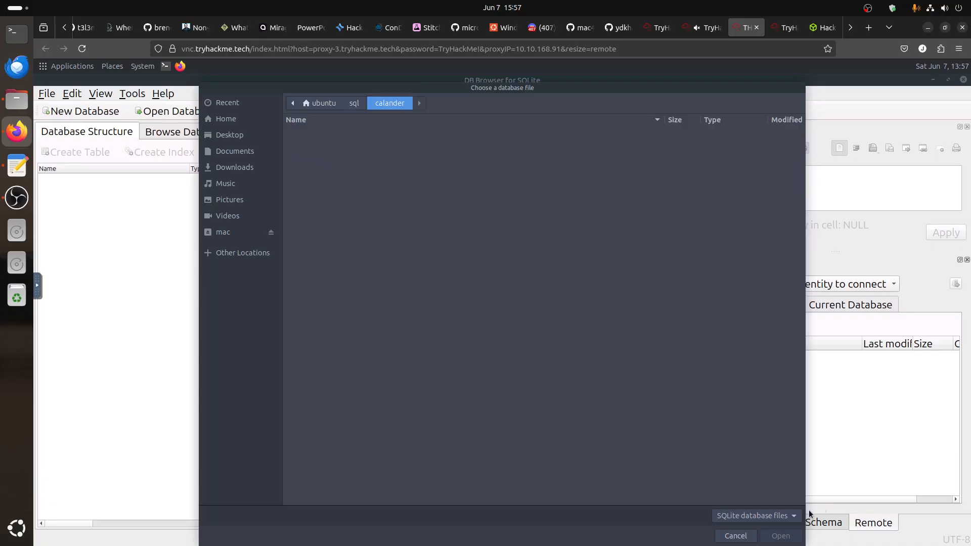
{"action": "left_click", "coordinate": [753, 516]}
{"action": "left_click", "coordinate": [739, 531]}
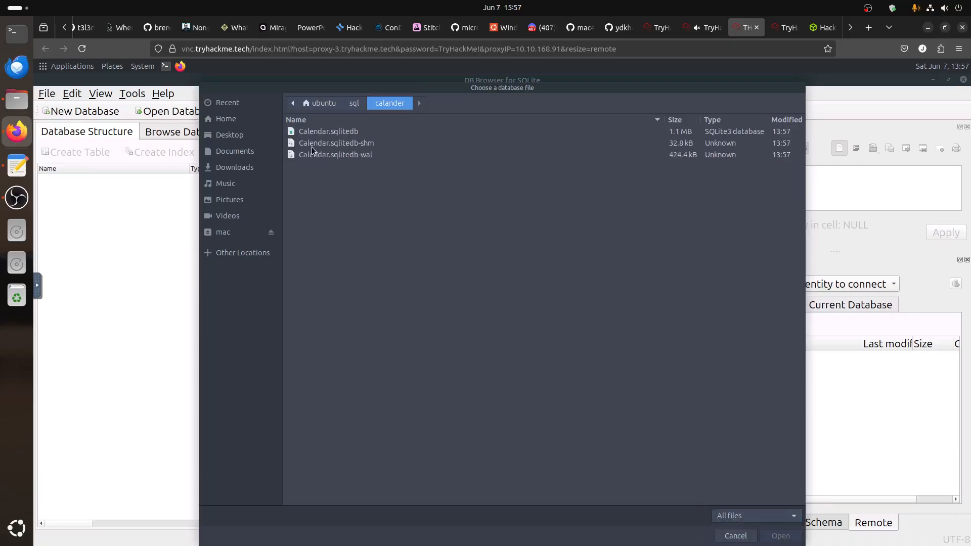
{"action": "double_click", "coordinate": [327, 132]}
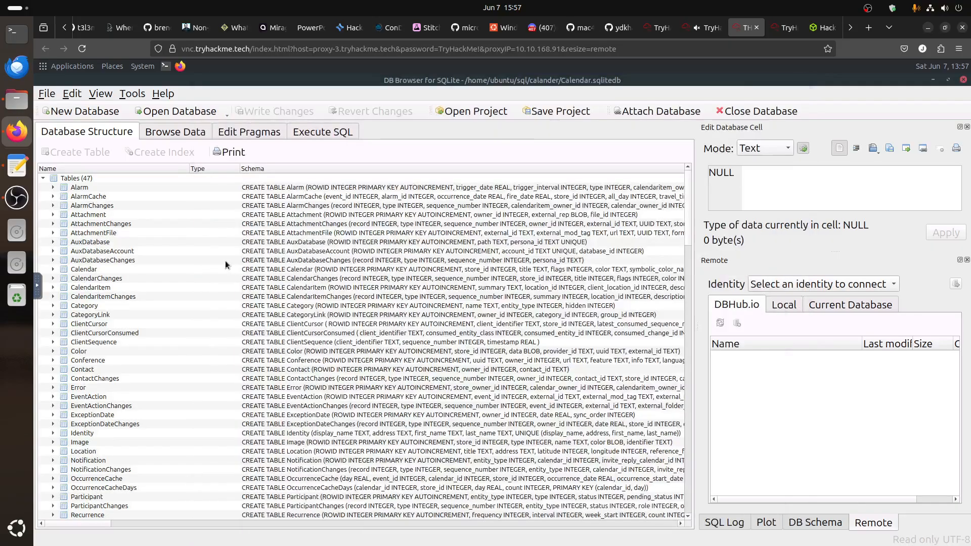
Browse the data of the CalendarItem table, checking the table name against the Calendar section of the room page
{"action": "left_click", "coordinate": [172, 132]}
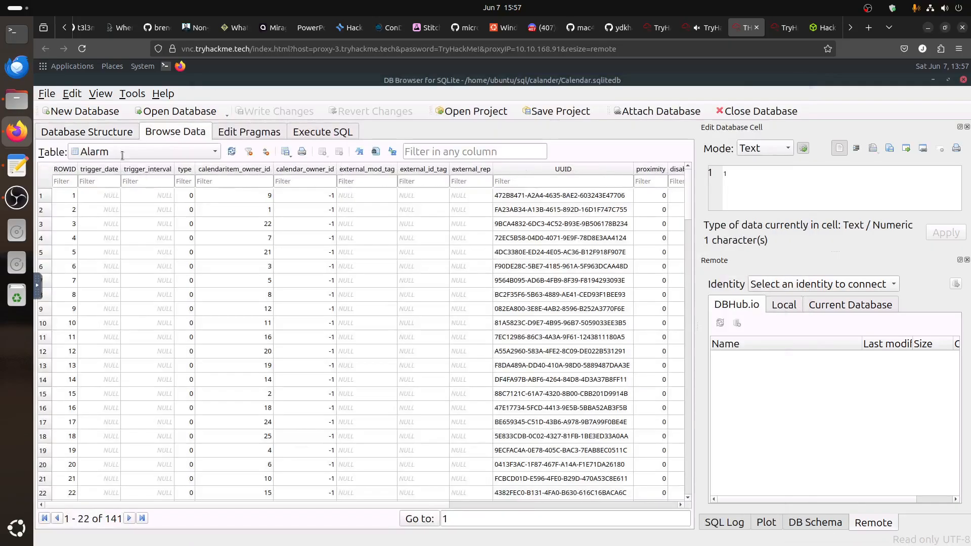
{"action": "left_click", "coordinate": [125, 151]}
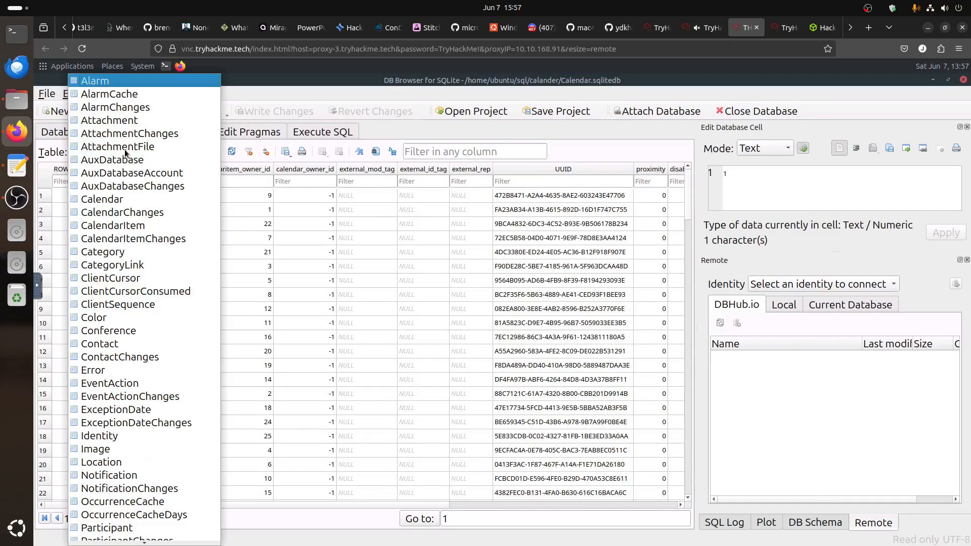
{"action": "left_click", "coordinate": [396, 318]}
{"action": "left_click", "coordinate": [707, 32]}
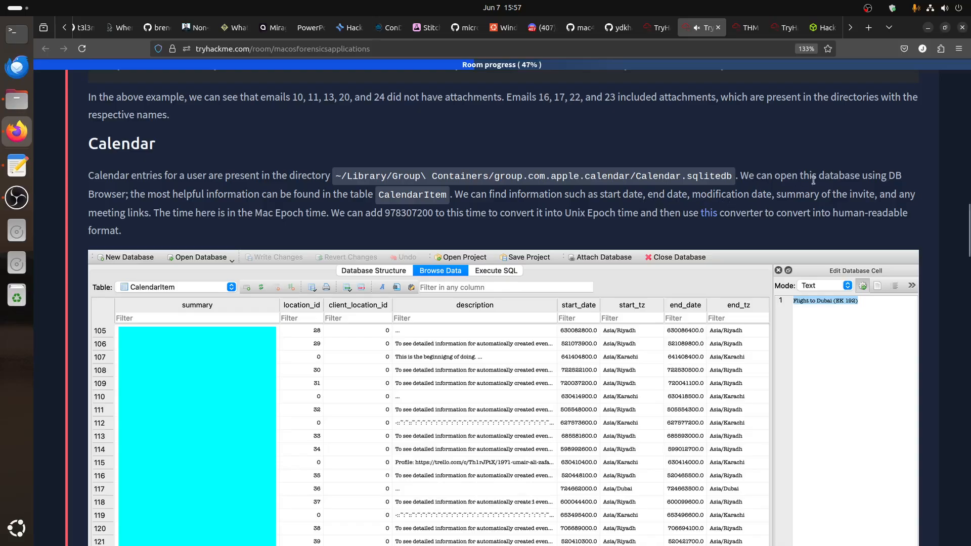
{"action": "left_click_drag", "start_coordinate": [222, 196], "coordinate": [471, 197]}
{"action": "left_click", "coordinate": [555, 207]}
{"action": "left_click", "coordinate": [748, 28]}
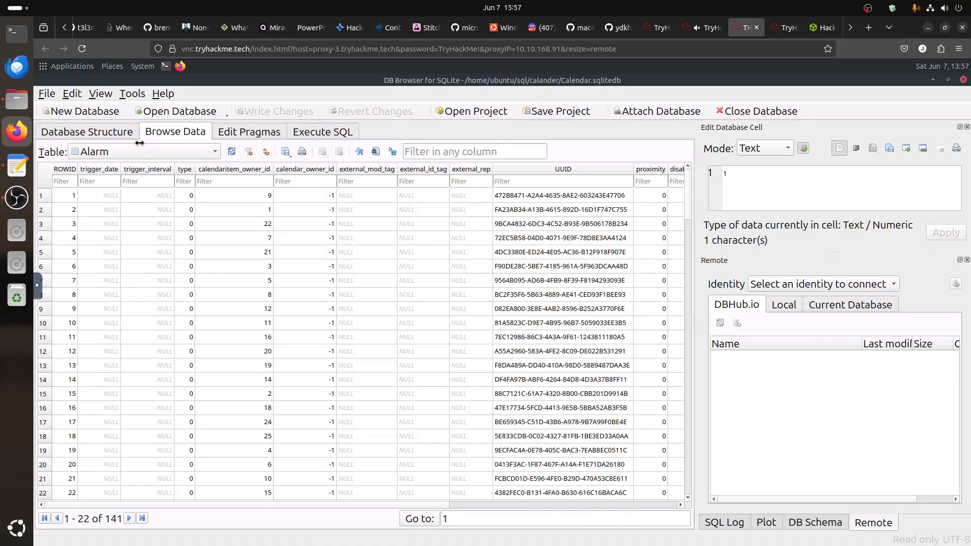
{"action": "left_click", "coordinate": [125, 156]}
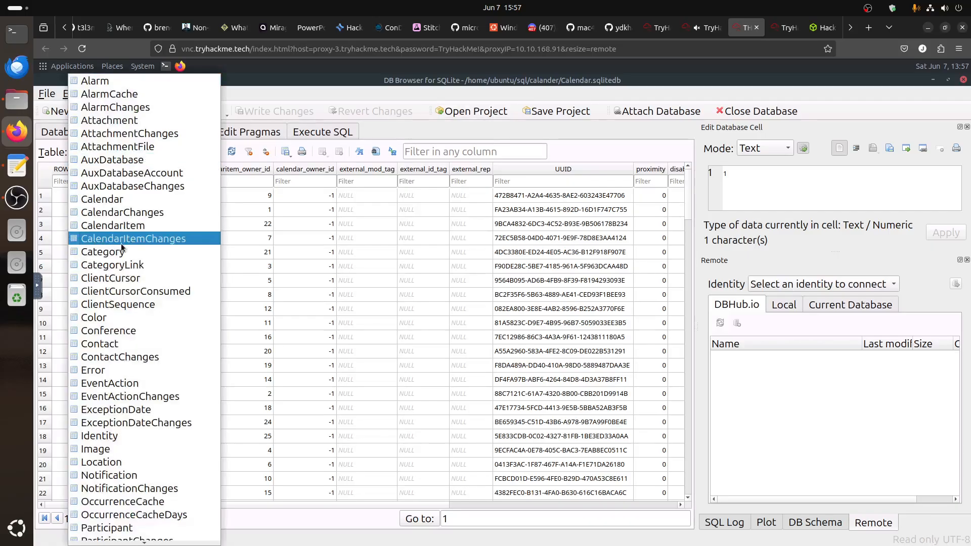
{"action": "left_click", "coordinate": [134, 225]}
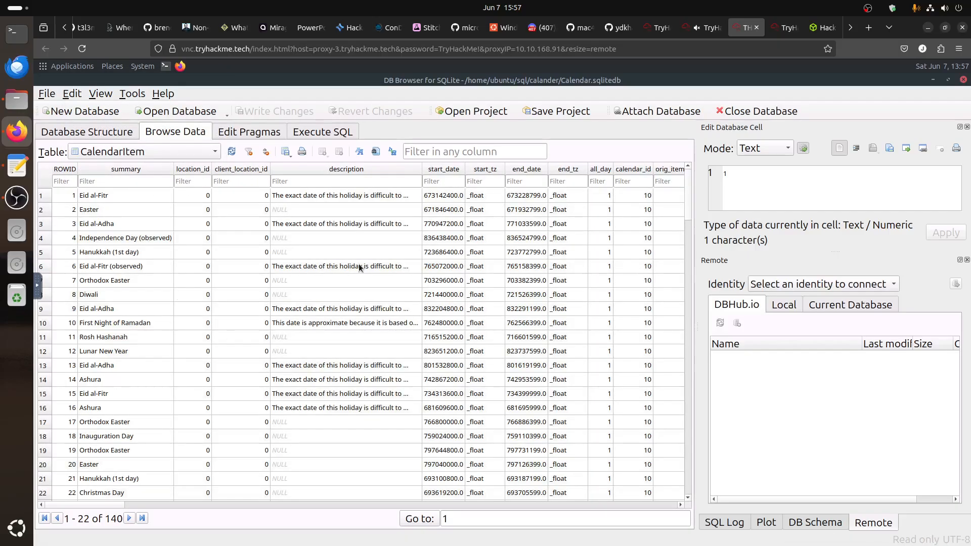
Return to the room page's Mac Epoch note and copy the conversion offset 978307200
{"action": "left_click", "coordinate": [706, 27]}
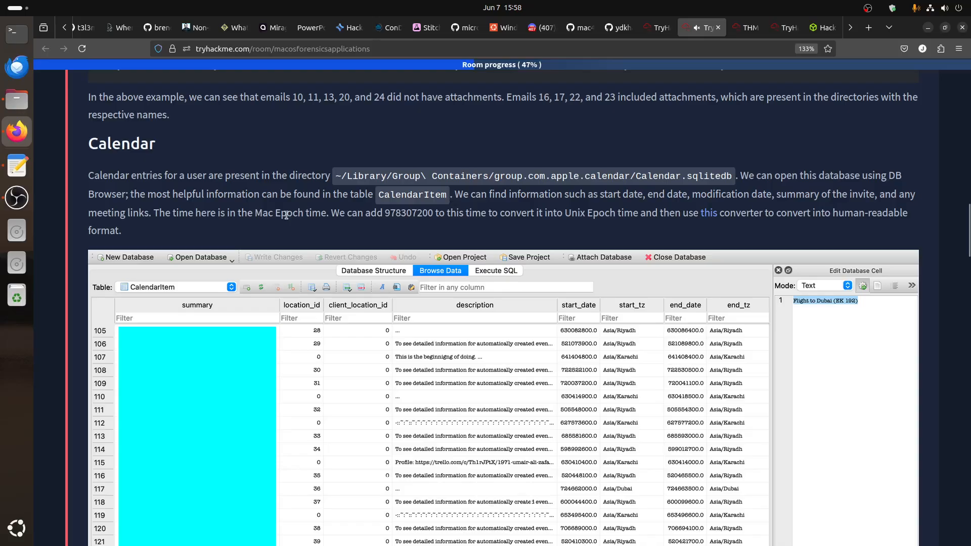
{"action": "left_click_drag", "start_coordinate": [274, 210], "coordinate": [341, 219]}
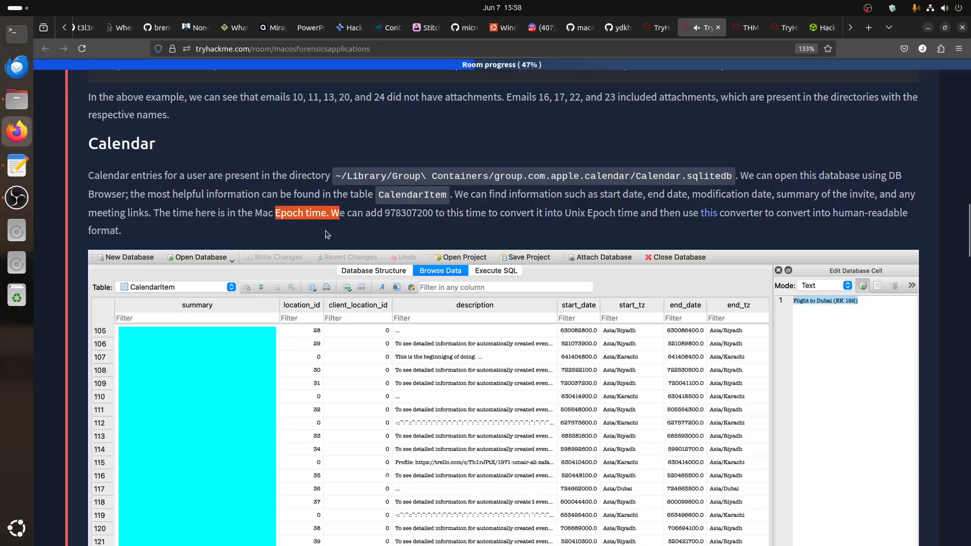
{"action": "left_click", "coordinate": [387, 215]}
{"action": "double_click", "coordinate": [398, 213]}
{"action": "right_click", "coordinate": [399, 212]}
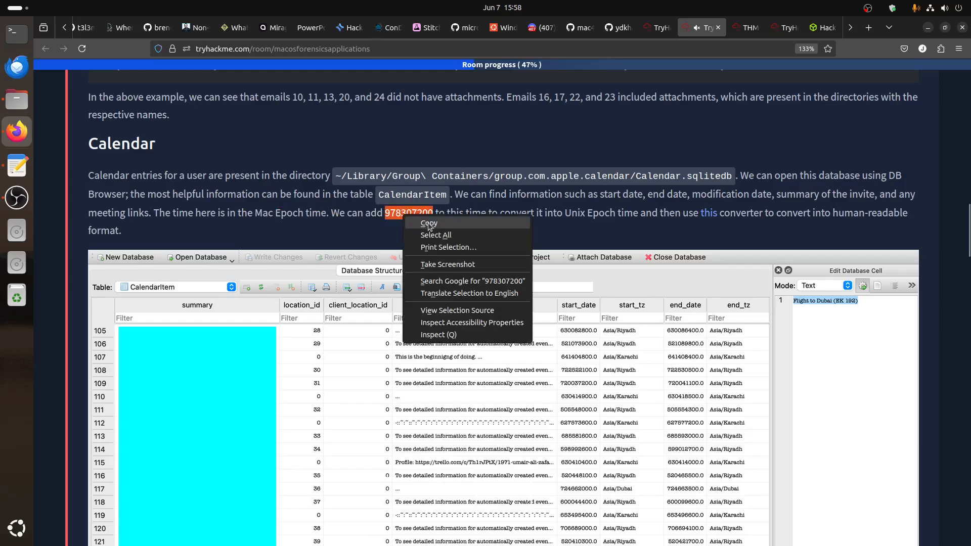
Copy the Mac epoch offset 978307200 from the room's Calendar section into the remote desktop's clipboard
{"action": "left_click", "coordinate": [415, 226]}
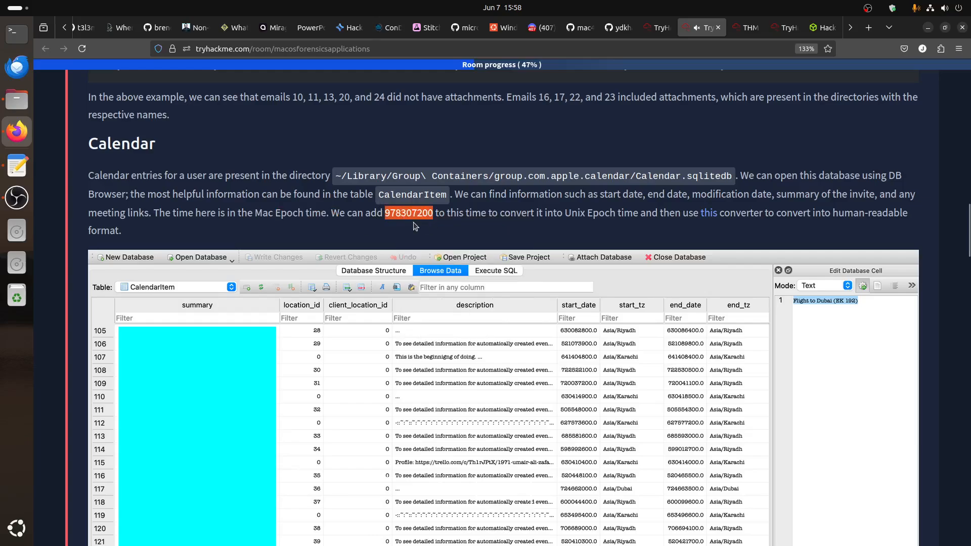
{"action": "left_click", "coordinate": [746, 28]}
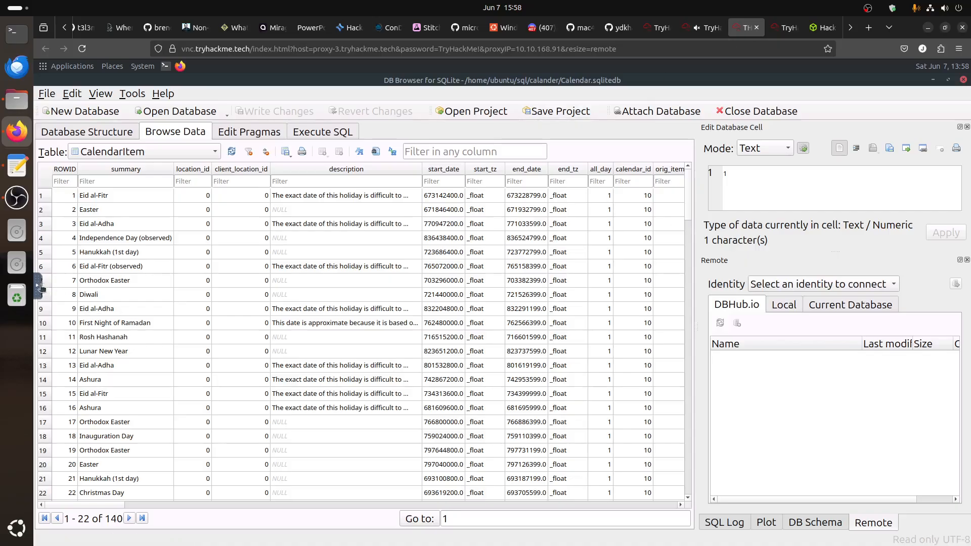
{"action": "left_click", "coordinate": [37, 286]}
{"action": "left_click", "coordinate": [45, 314]}
{"action": "key", "text": "ctrl+a"}
{"action": "key", "text": "ctrl+v"}
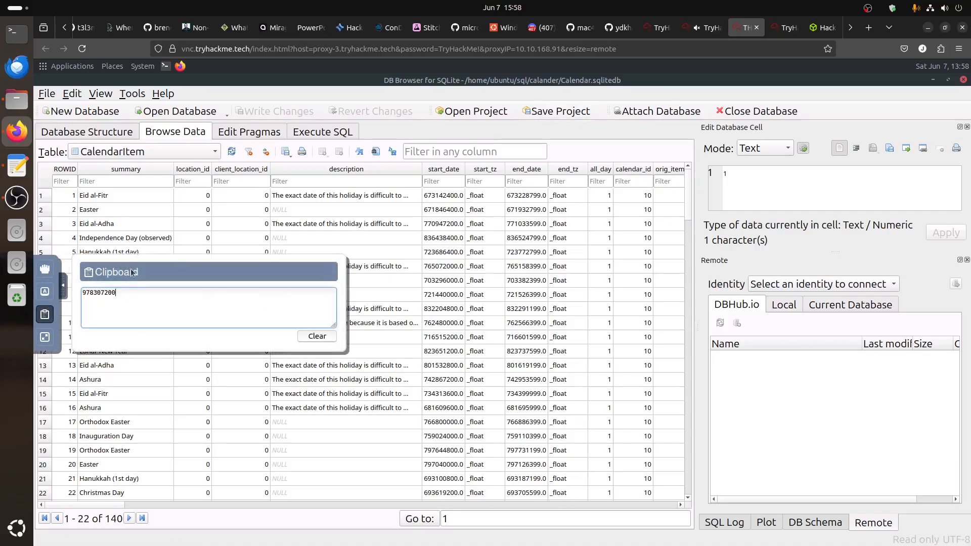
{"action": "left_click", "coordinate": [61, 286]}
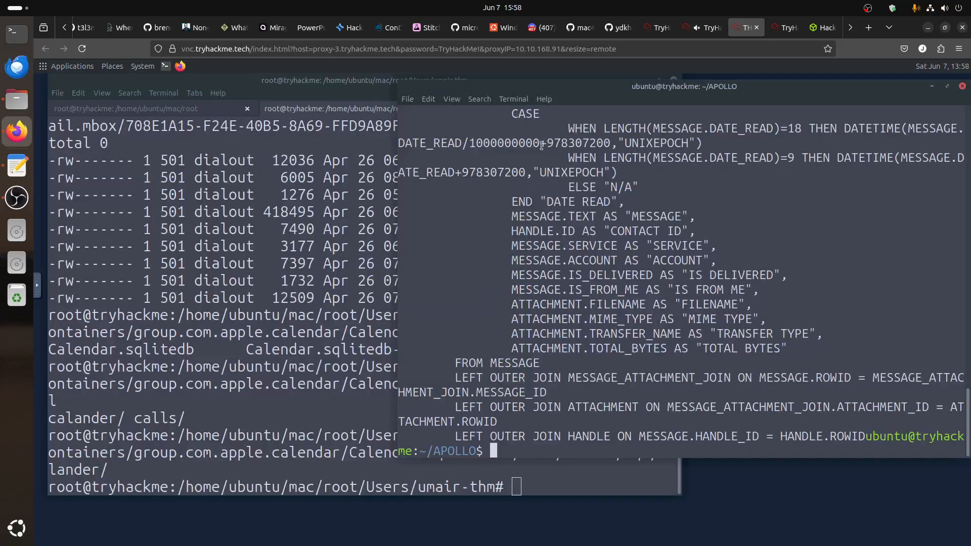
Open a new terminal tab in ~/APOLLO, enlarge its text, and paste 978307200 at the prompt
{"action": "left_click", "coordinate": [407, 100]}
{"action": "left_click", "coordinate": [422, 128]}
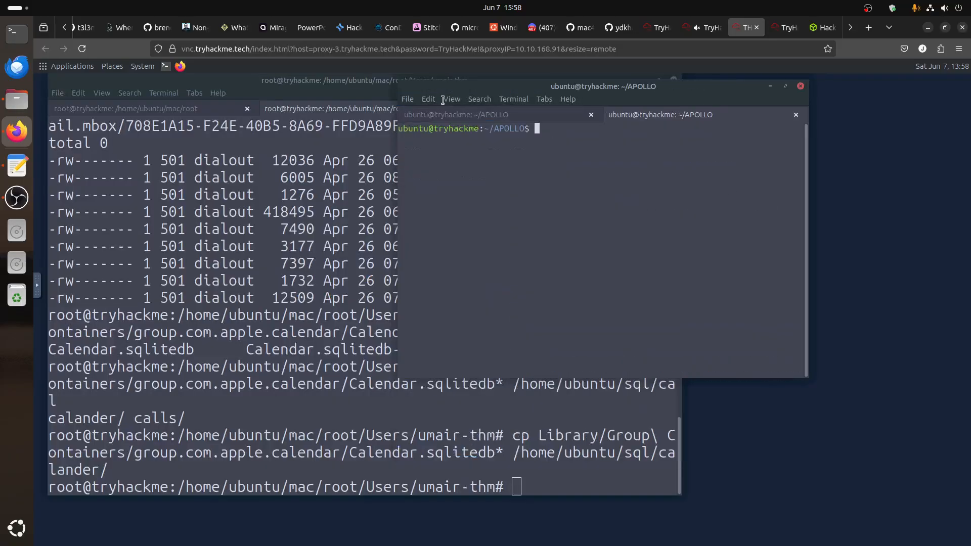
{"action": "left_click", "coordinate": [451, 99]}
{"action": "left_click", "coordinate": [466, 143]}
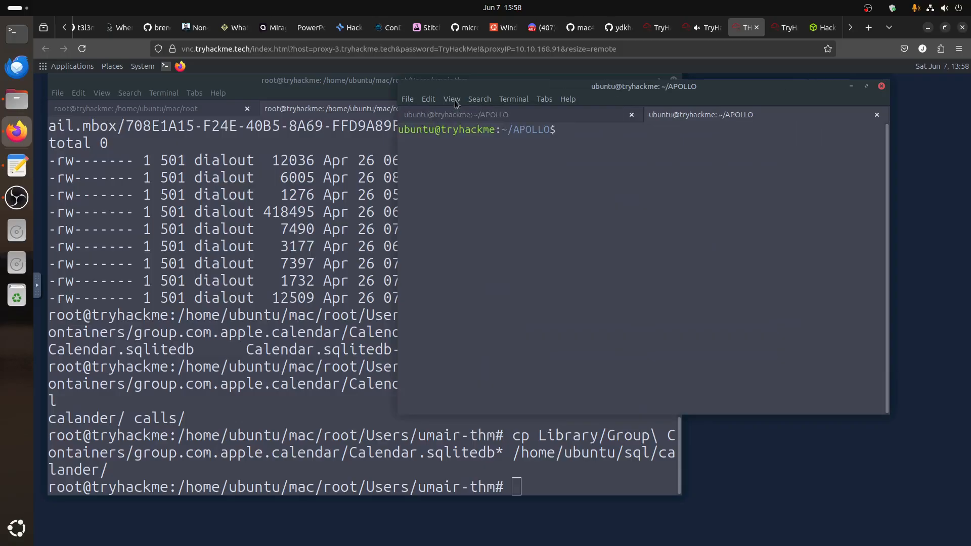
{"action": "left_click", "coordinate": [466, 144]}
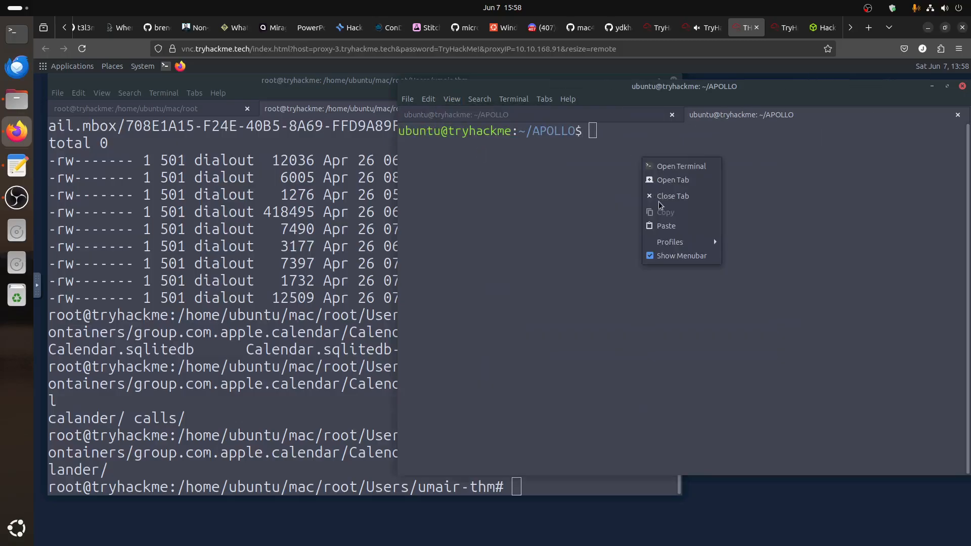
{"action": "right_click", "coordinate": [642, 158]}
{"action": "left_click", "coordinate": [667, 226]}
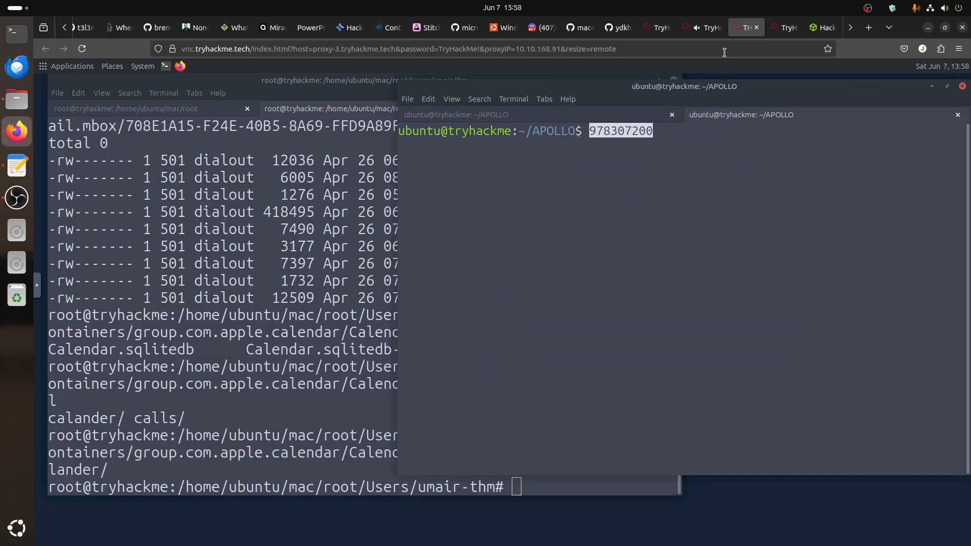
Check the Notes database path in the TryHackMe room, and create a folder named notes inside the remote machine's sql folder
{"action": "left_click", "coordinate": [713, 30]}
{"action": "scroll", "coordinate": [591, 342], "scroll_direction": "down", "scroll_amount": 5}
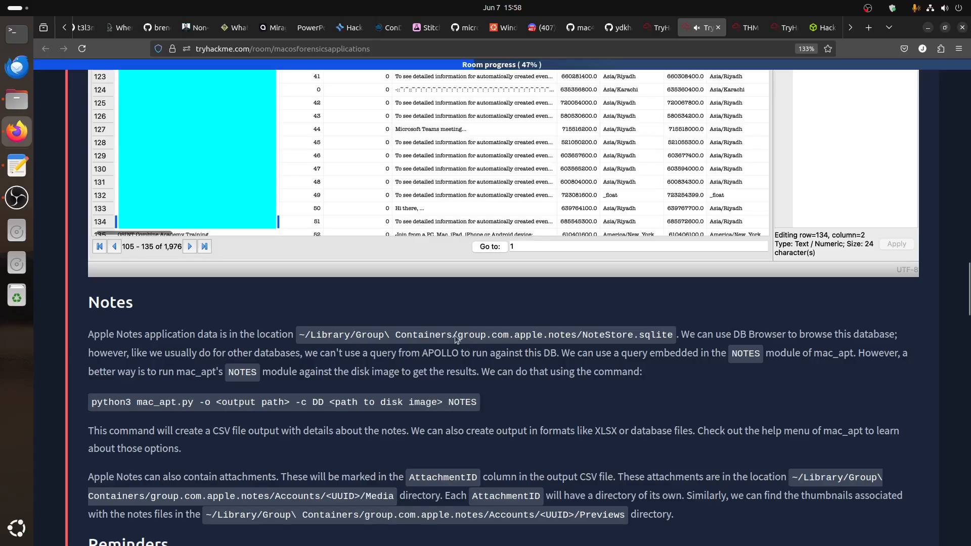
{"action": "left_click_drag", "start_coordinate": [443, 337], "coordinate": [328, 337]}
{"action": "left_click", "coordinate": [555, 337]}
{"action": "left_click", "coordinate": [741, 25]}
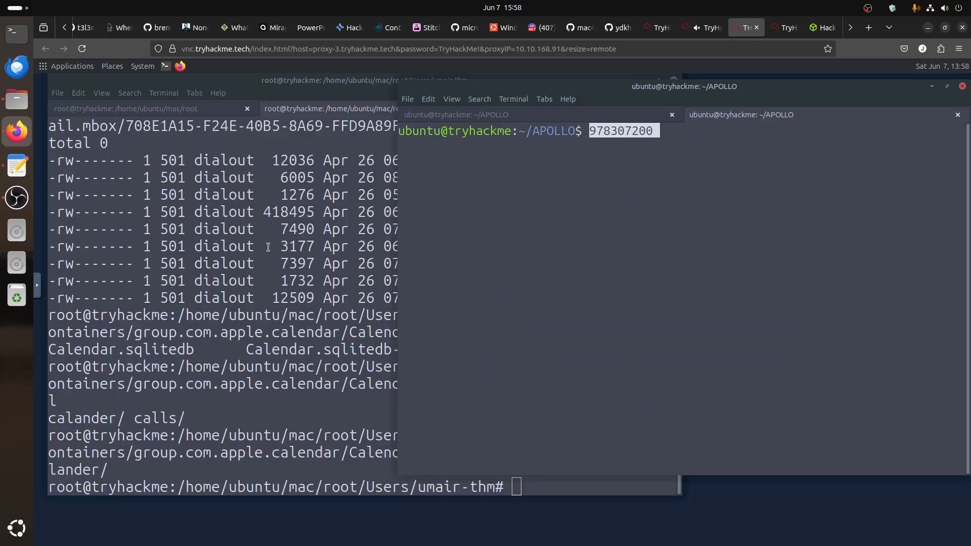
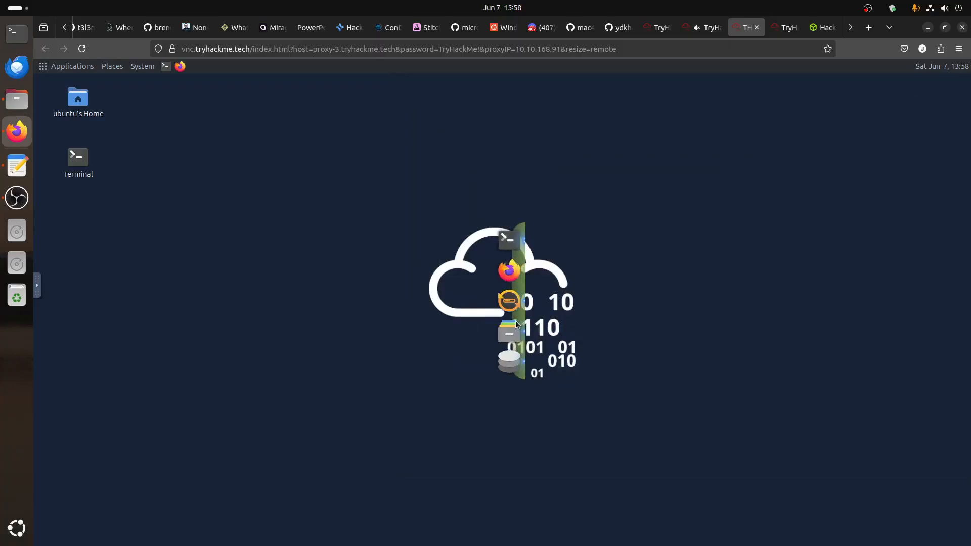
{"action": "left_click", "coordinate": [505, 328]}
{"action": "right_click", "coordinate": [363, 283]}
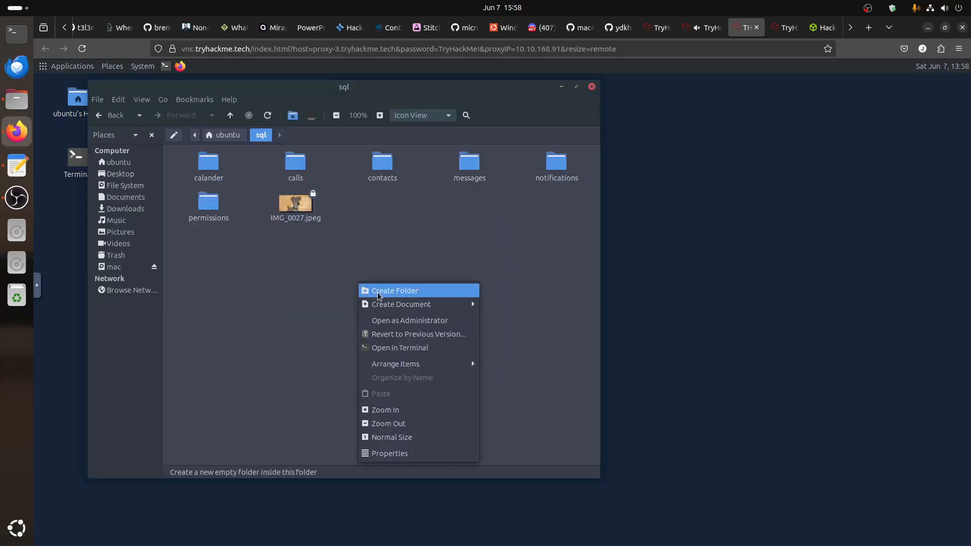
{"action": "left_click", "coordinate": [379, 295]}
{"action": "type", "text": "no"}
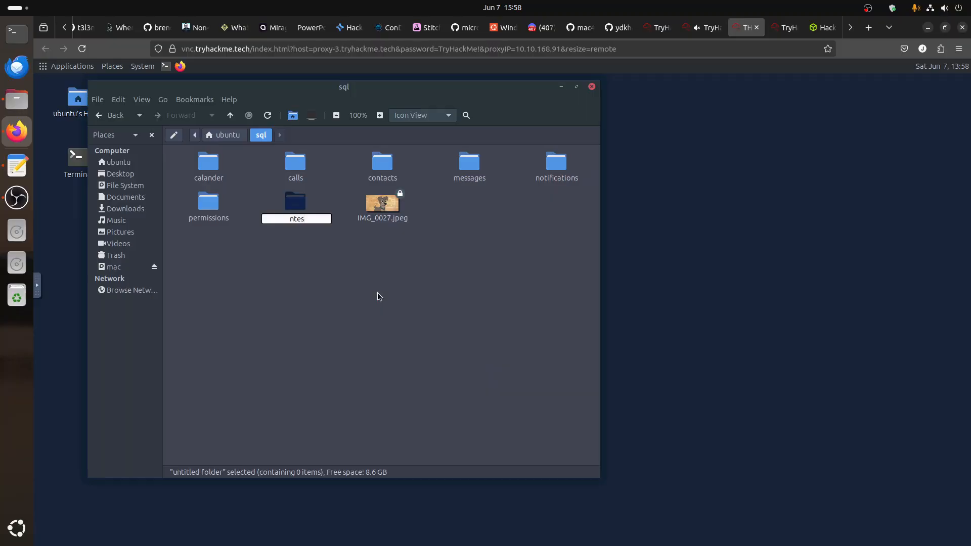
{"action": "type", "text": "tes"}
{"action": "key", "text": "Return"}
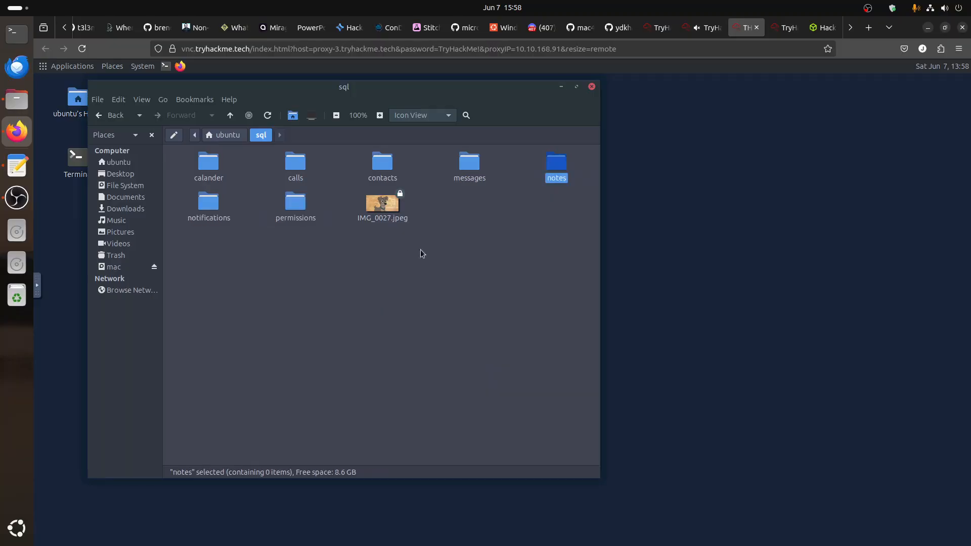
{"action": "left_click", "coordinate": [561, 89]}
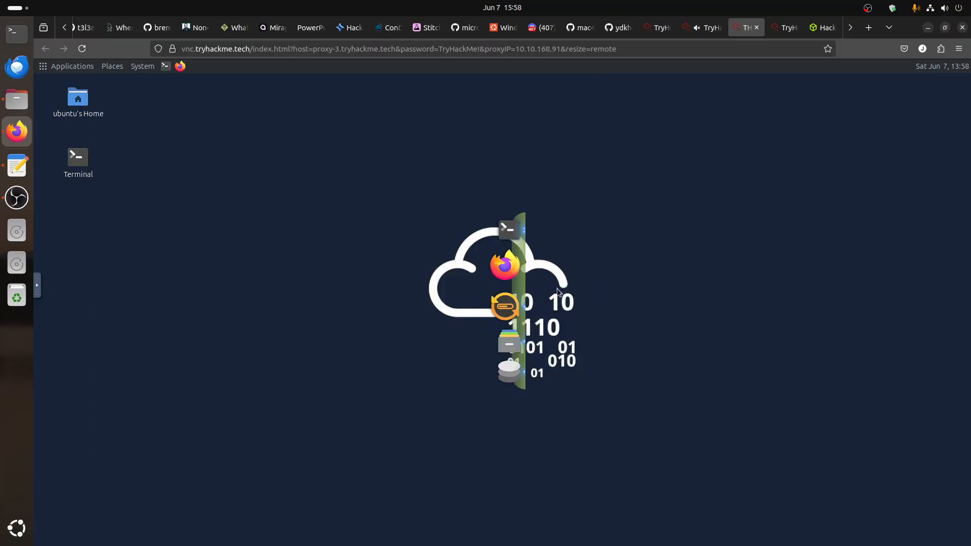
Copy all NoteStore.sqlite* files from Library/Group Containers/group.com.apple.notes to /home/ubuntu/sql/notes/ with cp in the root terminal
{"action": "left_click", "coordinate": [507, 236]}
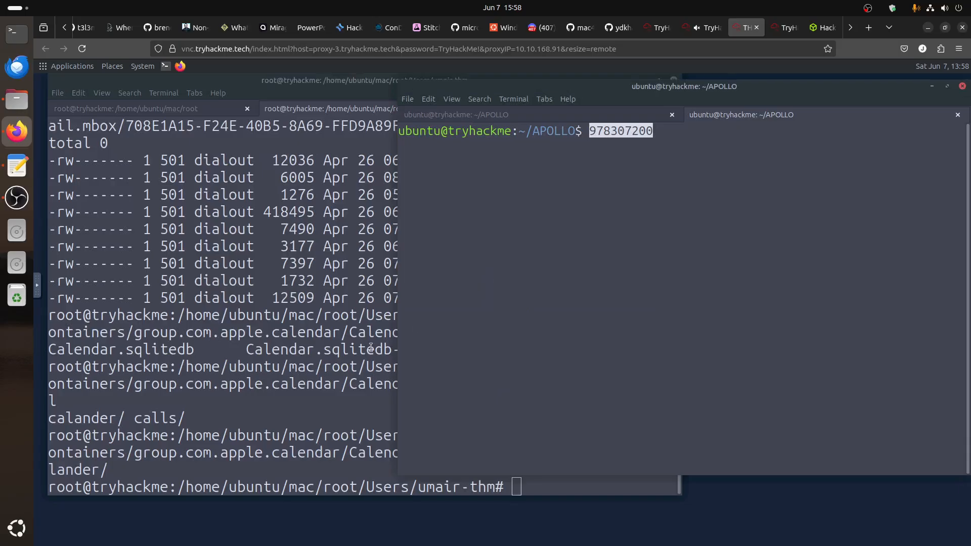
{"action": "type", "text": "cp Library/"}
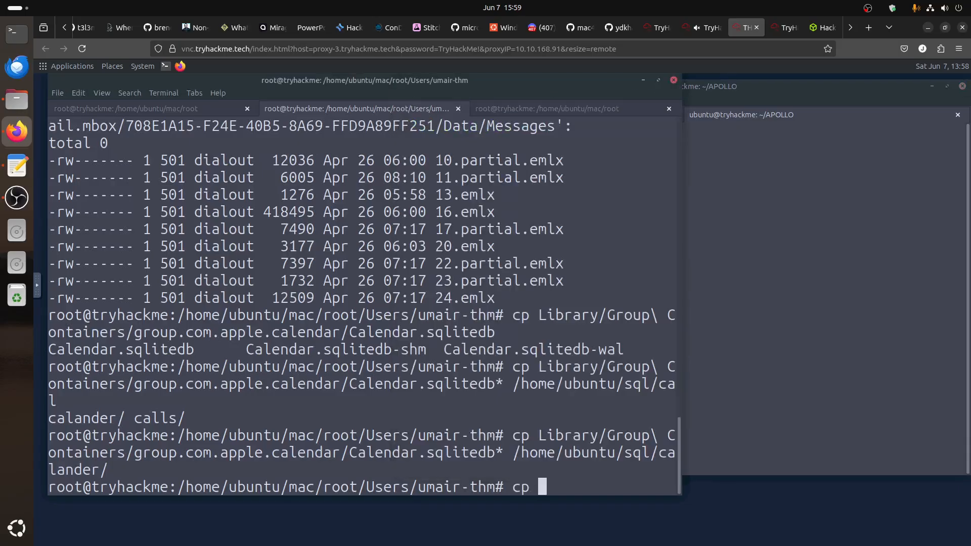
{"action": "type", "text": "Group\\ Containers/"}
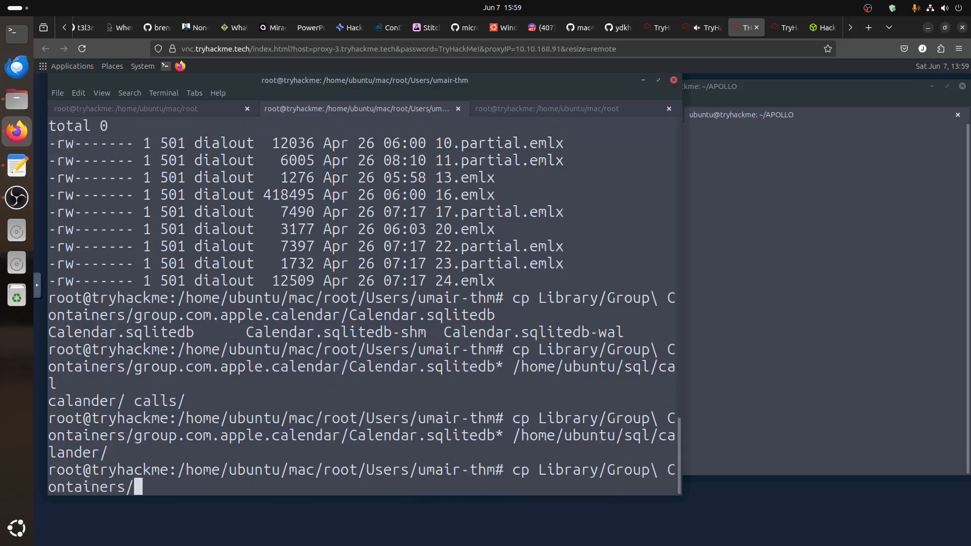
{"action": "key", "text": "Tab"}
{"action": "type", "text": "gr"}
{"action": "key", "text": "Tab"}
{"action": "key", "text": "Tab"}
{"action": "type", "text": "a"}
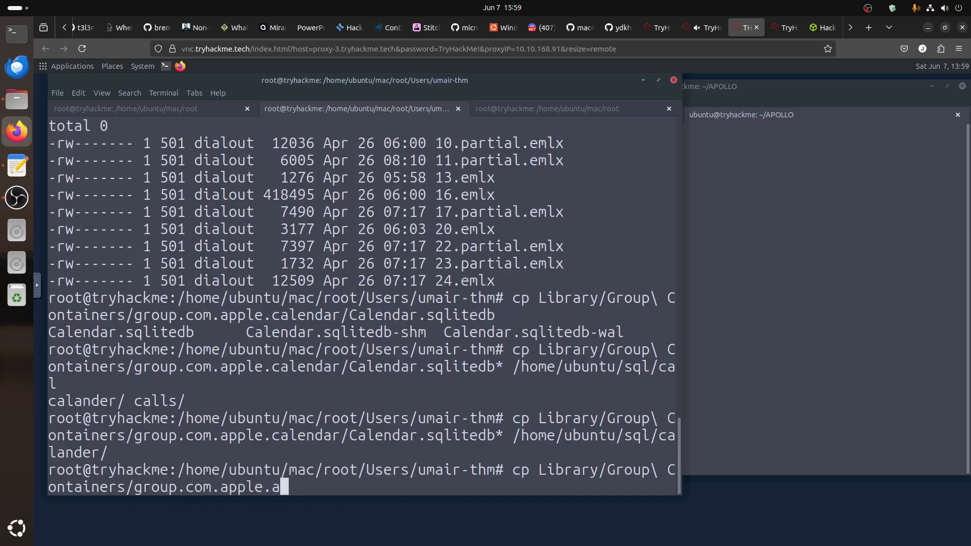
{"action": "key", "text": "BackSpace"}
{"action": "type", "text": "n"}
{"action": "key", "text": "Tab"}
{"action": "type", "text": "/Note"}
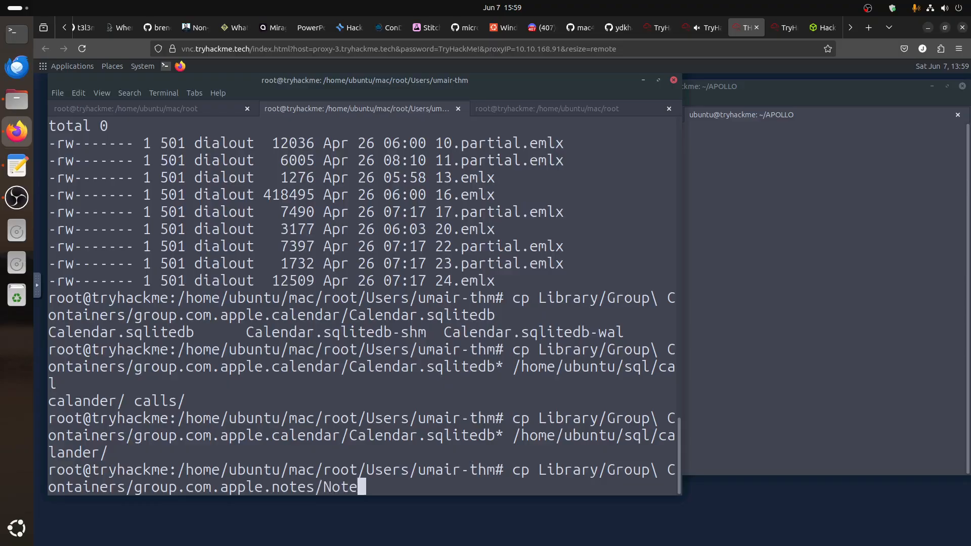
{"action": "key", "text": "Tab"}
{"action": "key", "text": "Tab"}
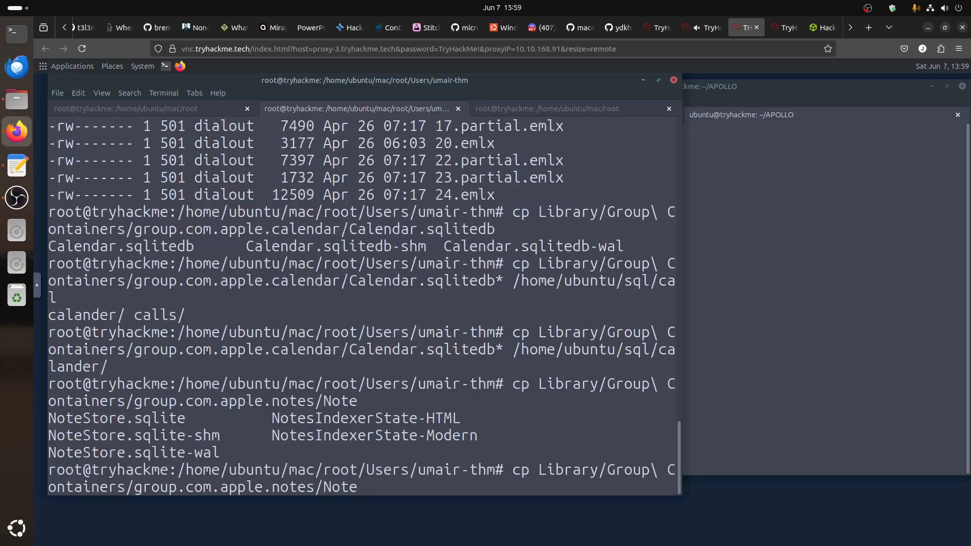
{"action": "type", "text": "S"}
{"action": "key", "text": "Tab"}
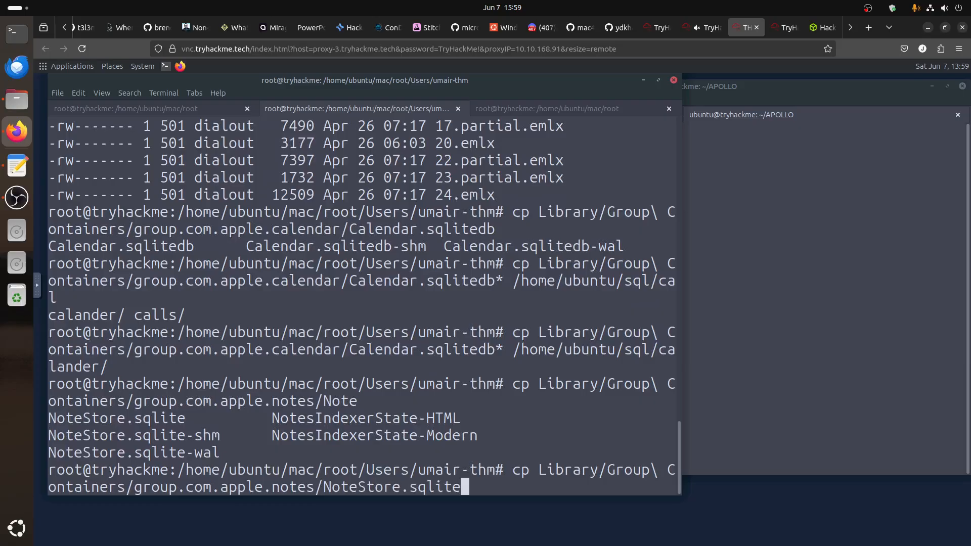
{"action": "type", "text": "* /home/ubuntu/"}
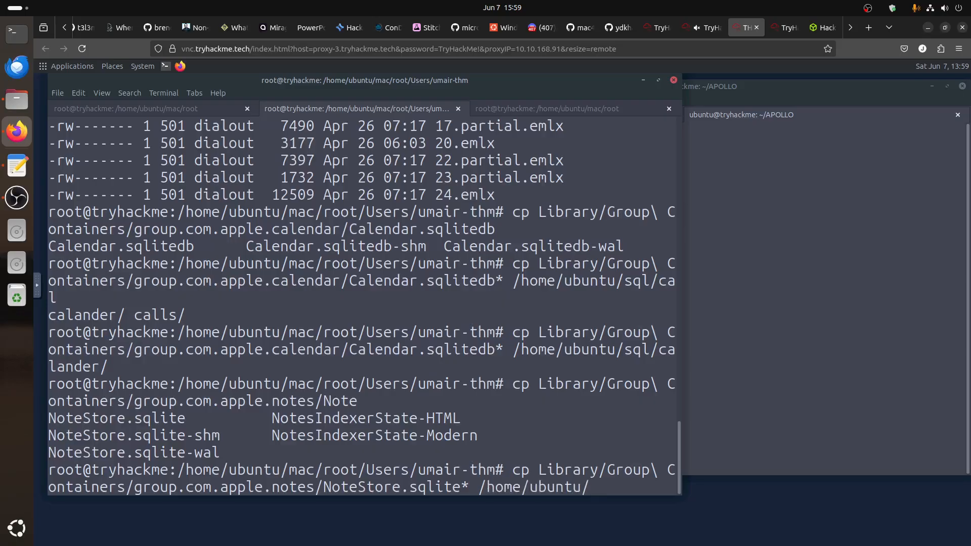
{"action": "type", "text": "sql/note"}
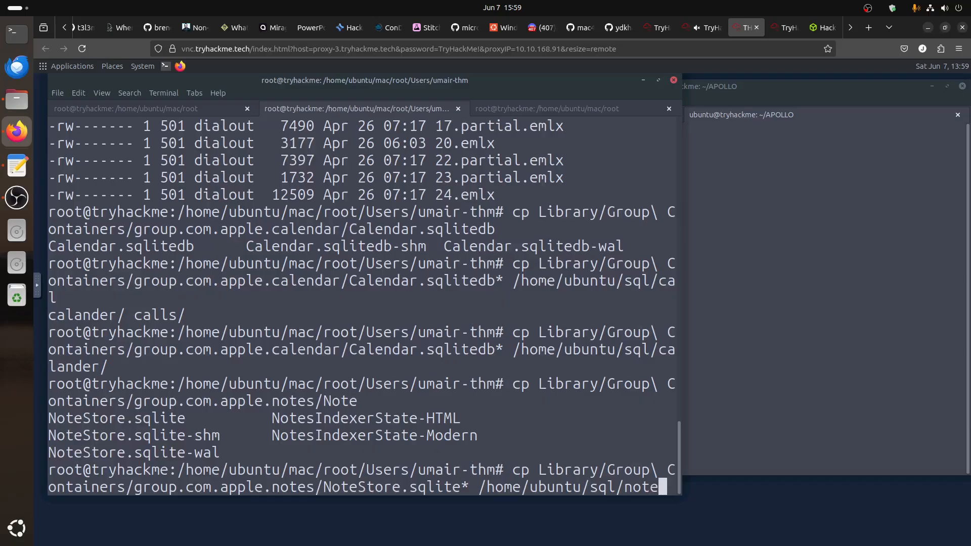
{"action": "type", "text": "s/"}
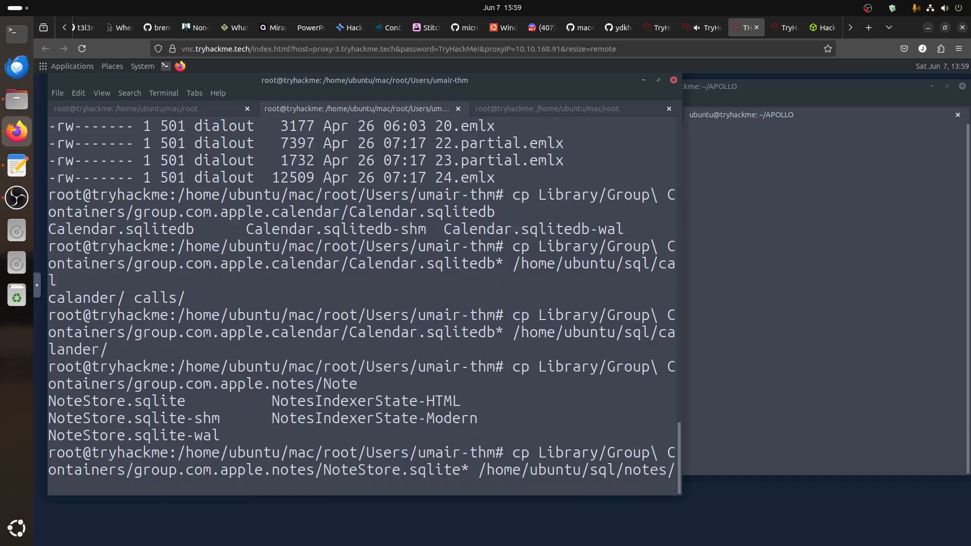
{"action": "key", "text": "Return"}
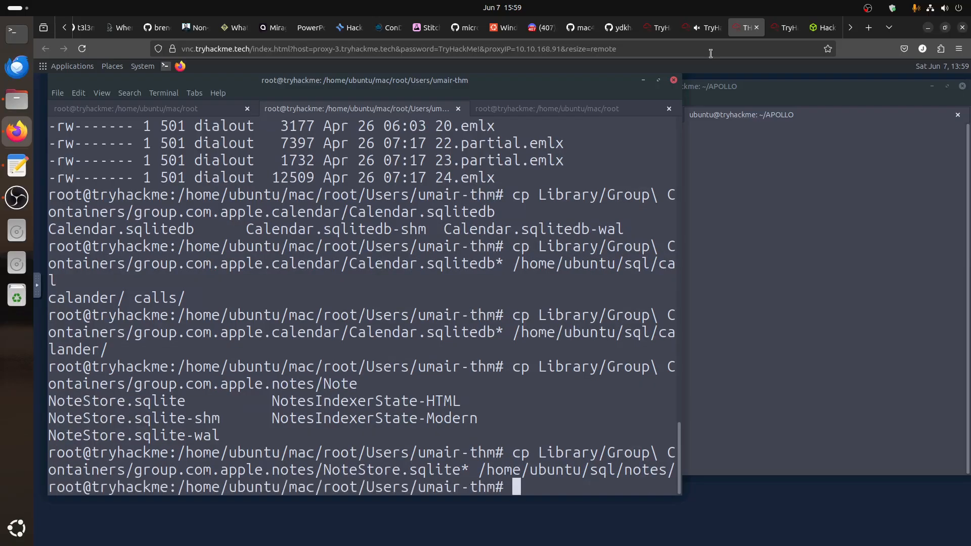
Copy the command "python3 mac_apt.py -o <output path> -c DD <path to disk image> NOTES" from the room's Notes section into the remote desktop's clipboard
{"action": "left_click", "coordinate": [710, 30]}
{"action": "scroll", "coordinate": [470, 363], "scroll_direction": "down", "scroll_amount": 2}
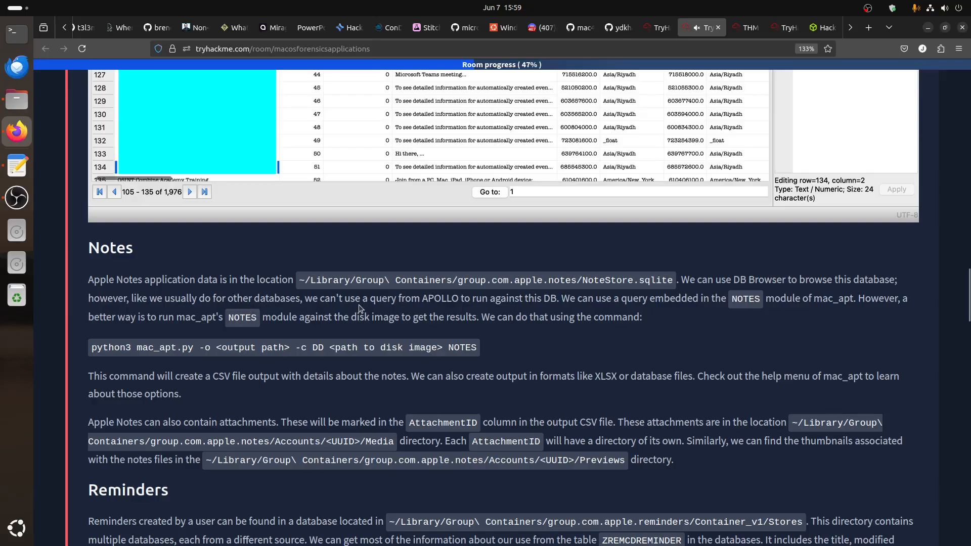
{"action": "left_click_drag", "start_coordinate": [380, 299], "coordinate": [777, 302]}
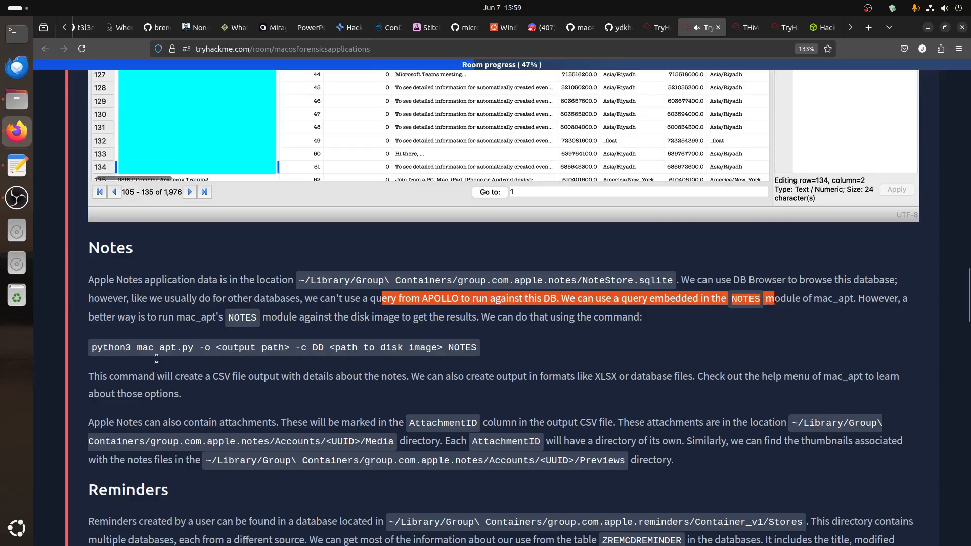
{"action": "left_click", "coordinate": [141, 346]}
{"action": "triple_click", "coordinate": [142, 346]}
{"action": "right_click", "coordinate": [142, 347]}
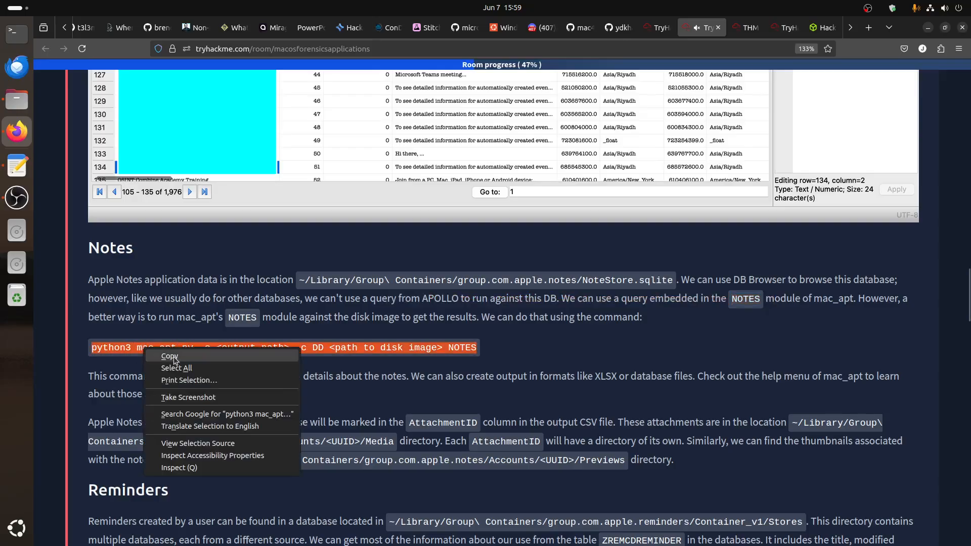
{"action": "left_click", "coordinate": [173, 359]}
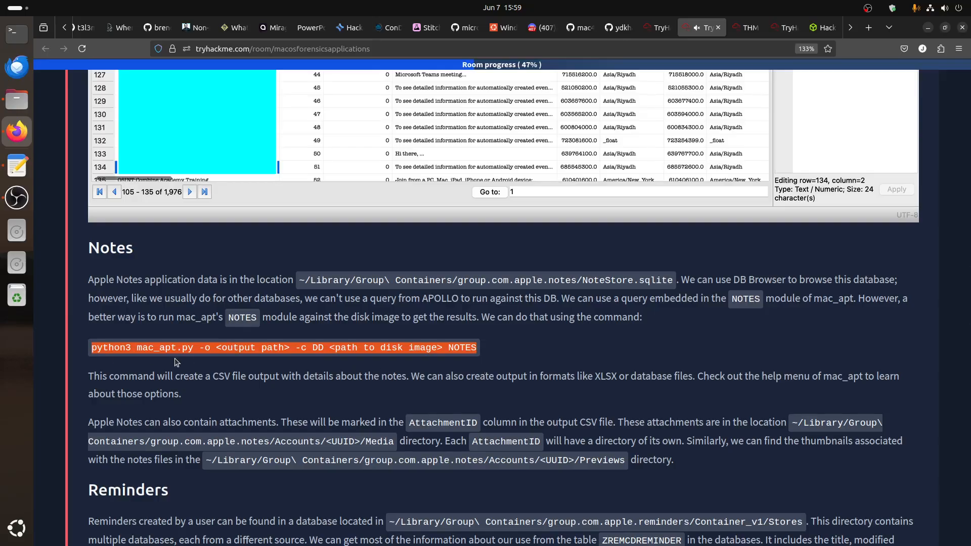
{"action": "scroll", "coordinate": [176, 362], "scroll_direction": "down", "scroll_amount": 3}
{"action": "left_click", "coordinate": [742, 32]}
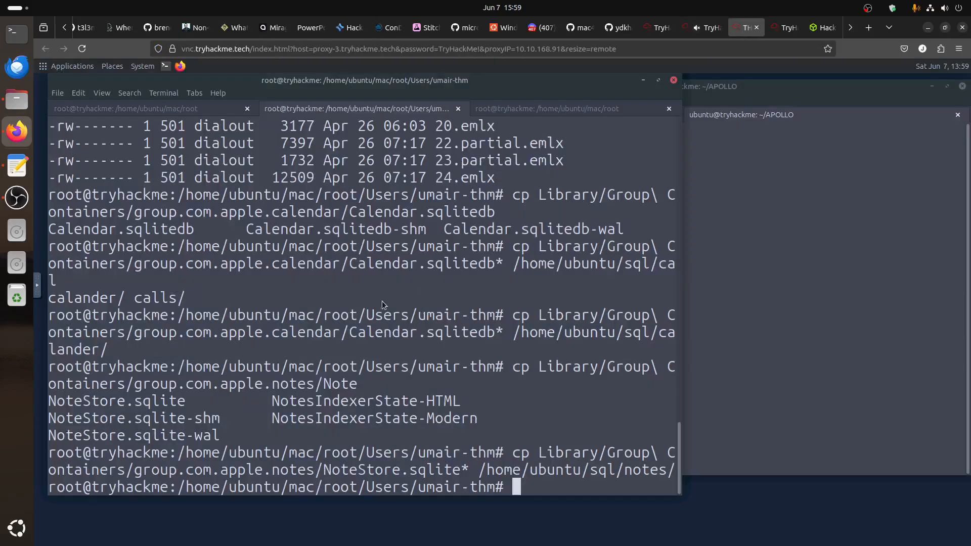
{"action": "left_click", "coordinate": [45, 315]}
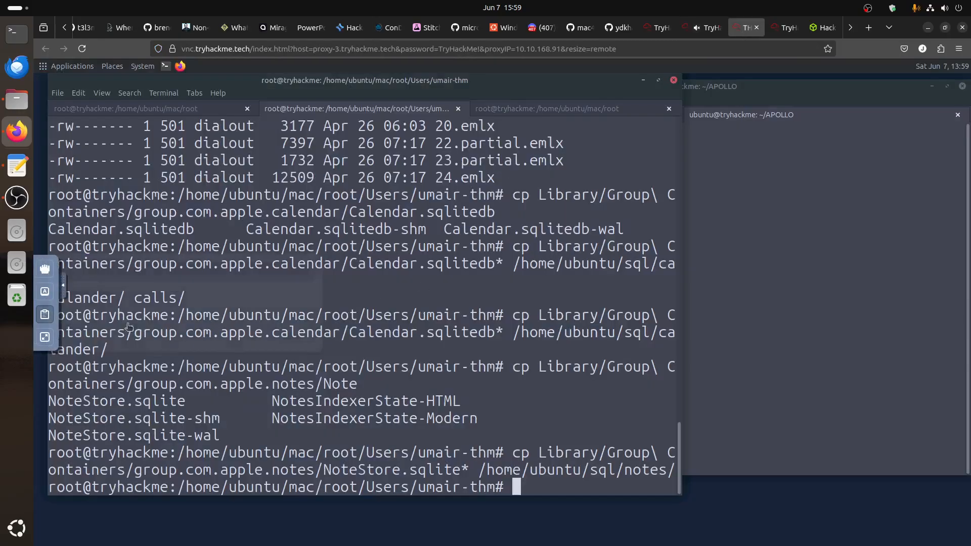
{"action": "left_click", "coordinate": [64, 286]}
Open another terminal tab in the ~/APOLLO window and enlarge its text by two zoom levels
{"action": "left_click", "coordinate": [813, 147]}
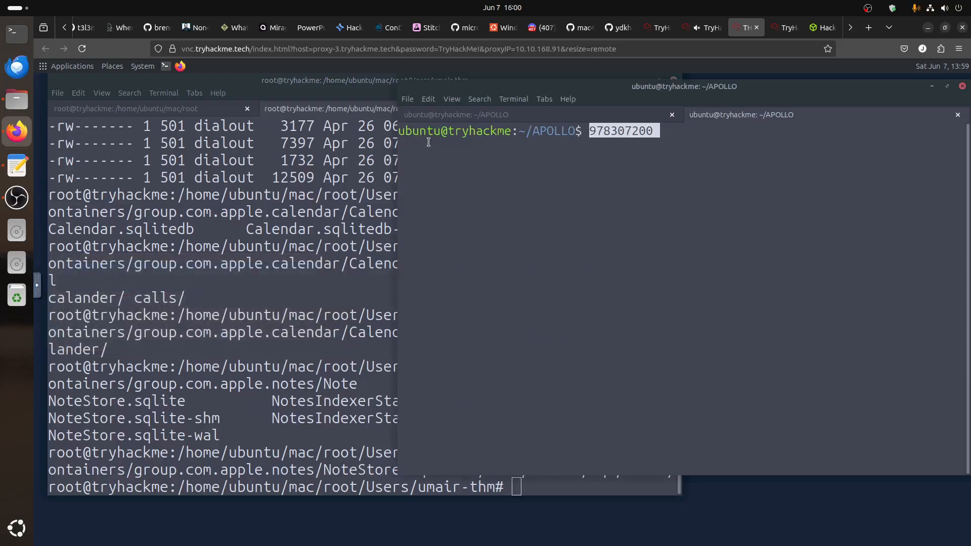
{"action": "right_click", "coordinate": [417, 112]}
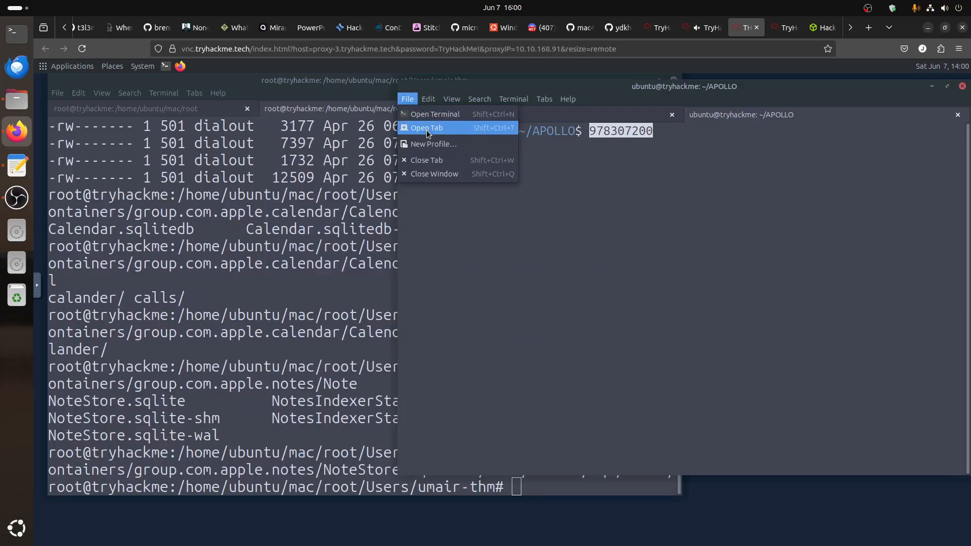
{"action": "left_click", "coordinate": [426, 130]}
{"action": "left_click", "coordinate": [459, 100]}
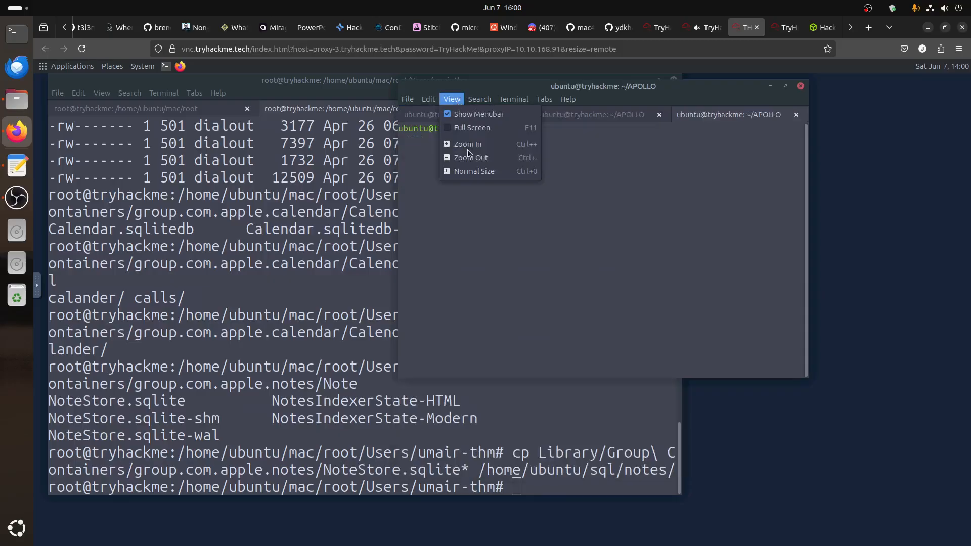
{"action": "left_click", "coordinate": [468, 144]}
{"action": "left_click", "coordinate": [453, 99]}
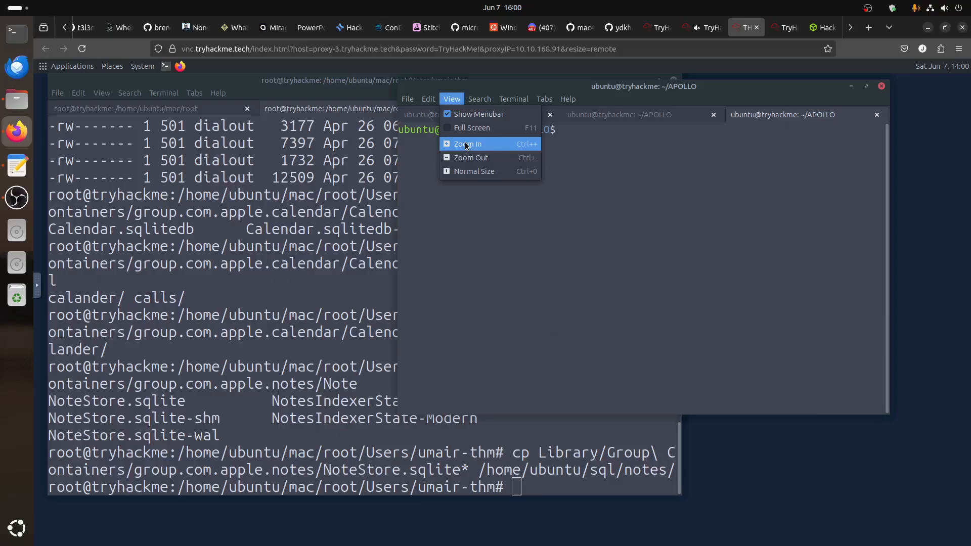
{"action": "left_click", "coordinate": [469, 145]}
Change to the home directory, list it, then enter the mac_apt folder and list its files
{"action": "type", "text": "cd .."}
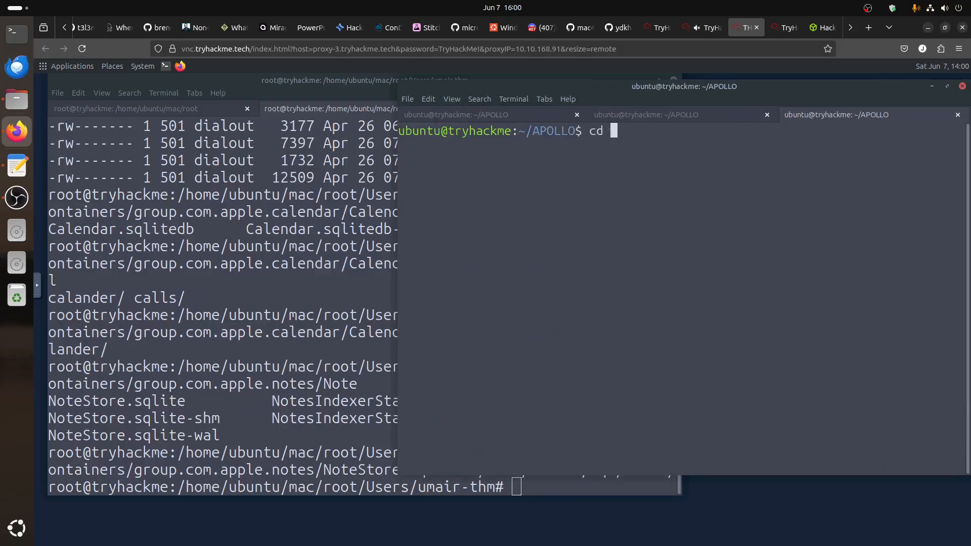
{"action": "key", "text": "Return"}
{"action": "type", "text": "ls"}
{"action": "key", "text": "Return"}
{"action": "type", "text": "cd ma"}
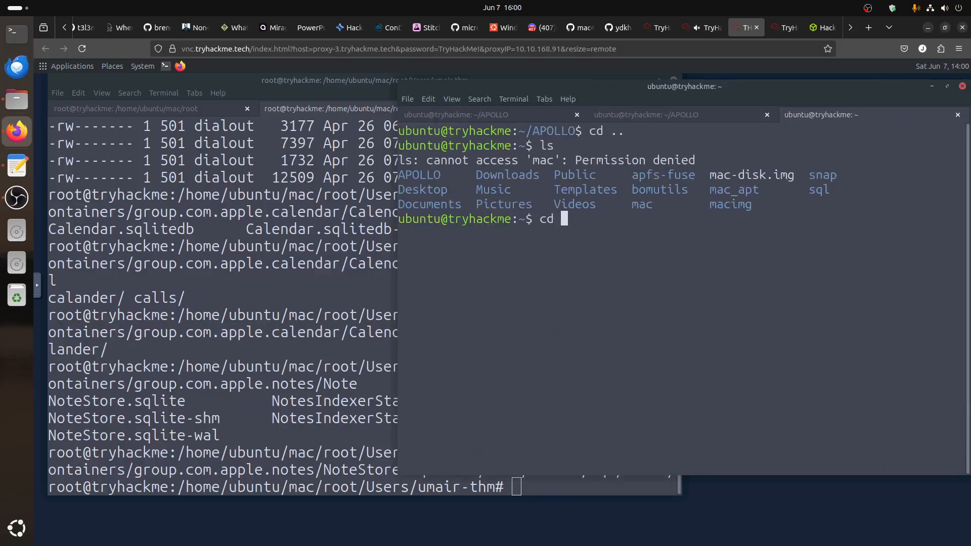
{"action": "type", "text": "c_apt"}
{"action": "key", "text": "Return"}
{"action": "type", "text": "ls"}
{"action": "key", "text": "Return"}
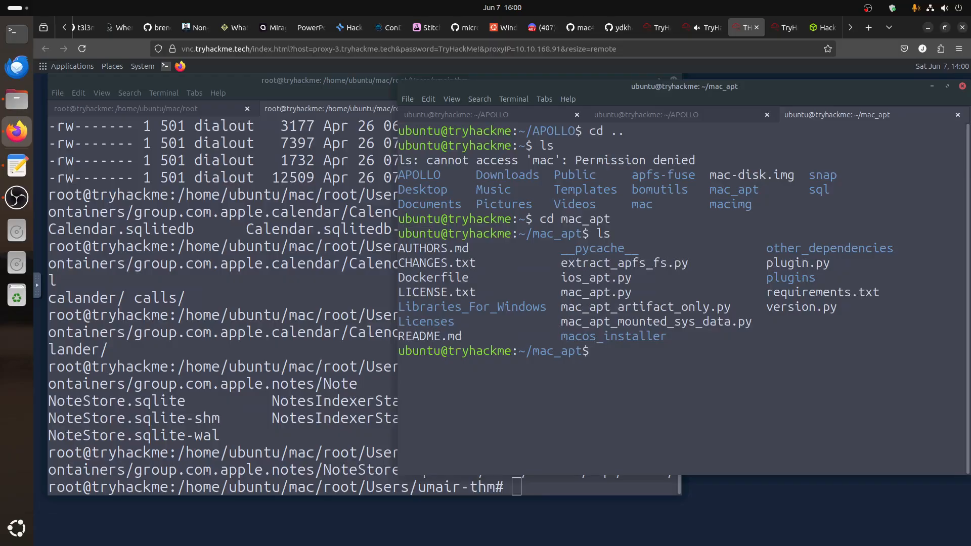
Paste the copied mac_apt.py NOTES command at the prompt and move the cursor back into its <output path> placeholder
{"action": "right_click", "coordinate": [687, 276]}
{"action": "left_click", "coordinate": [717, 345]}
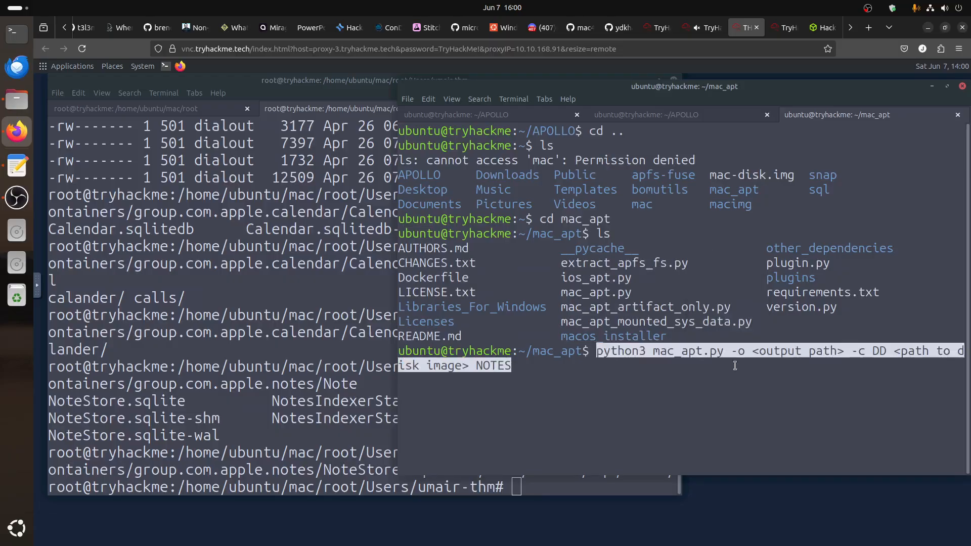
{"action": "key", "text": "Left"}
{"action": "key", "text": "Left"}
{"action": "key", "text": "Left"}
{"action": "key", "text": "Left"}
{"action": "key", "text": "Left"}
{"action": "key", "text": "Left"}
{"action": "key", "text": "Left"}
{"action": "key", "text": "Left"}
{"action": "key", "text": "Left"}
{"action": "key", "text": "Left"}
{"action": "key", "text": "Left"}
{"action": "key", "text": "Left"}
{"action": "key", "text": "Left"}
{"action": "key", "text": "Left"}
{"action": "key", "text": "Left"}
{"action": "key", "text": "Left"}
{"action": "key", "text": "Left"}
{"action": "key", "text": "Left"}
{"action": "key", "text": "Left"}
{"action": "key", "text": "Left"}
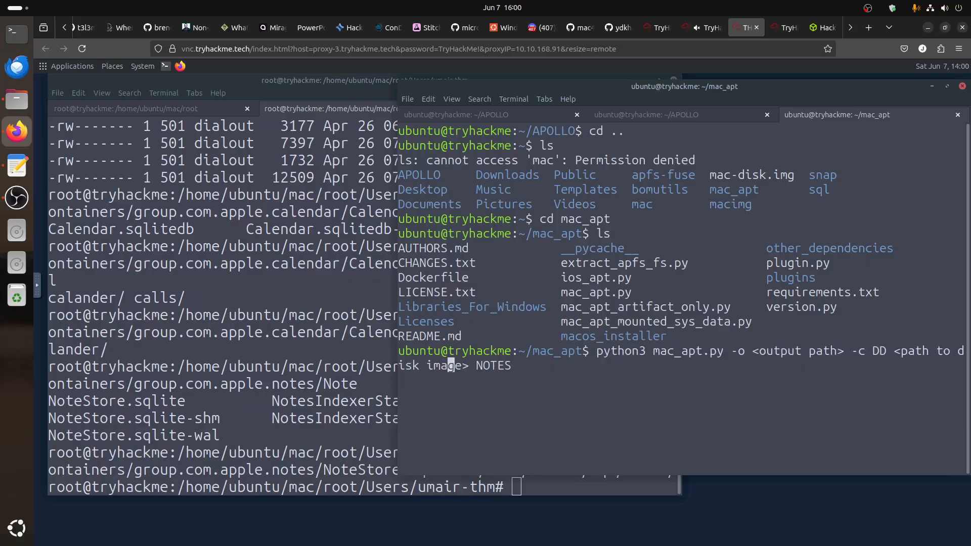
{"action": "key", "text": "Left"}
{"action": "key", "text": "Left"}
{"action": "key", "text": "Left"}
{"action": "key", "text": "Left"}
{"action": "key", "text": "Left"}
{"action": "key", "text": "Left"}
{"action": "key", "text": "Left"}
{"action": "key", "text": "Left"}
{"action": "key", "text": "Left"}
{"action": "key", "text": "Left"}
{"action": "key", "text": "Left"}
{"action": "key", "text": "Left"}
{"action": "key", "text": "Left"}
{"action": "key", "text": "Left"}
{"action": "key", "text": "Left"}
{"action": "key", "text": "Left"}
Minimize both terminal windows and create a folder named mac inside the sql folder, then close the file manager
{"action": "left_click", "coordinate": [932, 86]}
{"action": "left_click", "coordinate": [643, 80]}
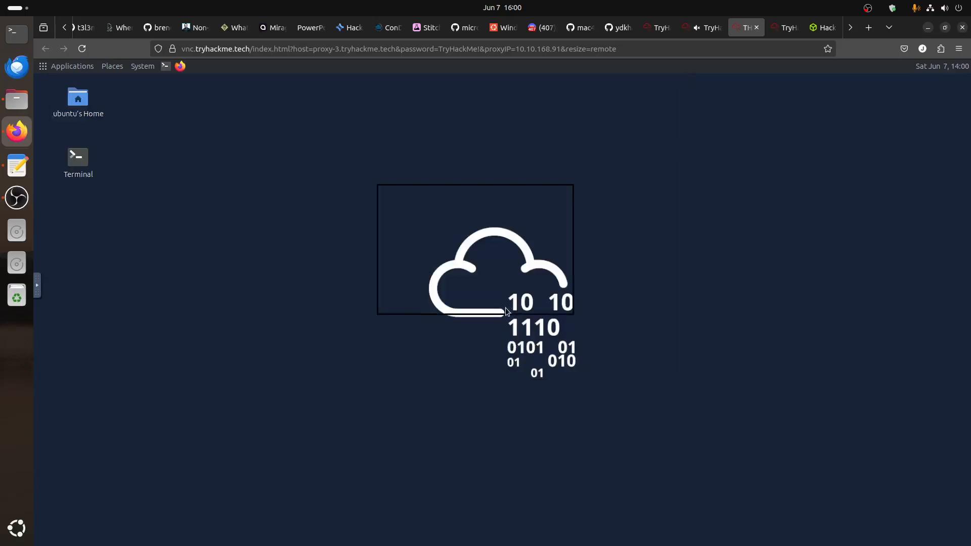
{"action": "left_click", "coordinate": [503, 337]}
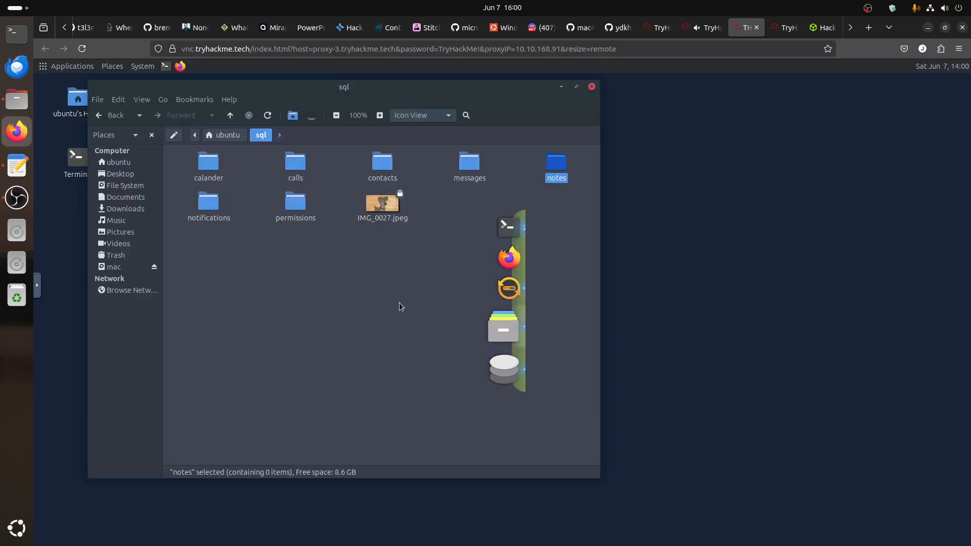
{"action": "right_click", "coordinate": [378, 281]}
{"action": "key", "text": "Escape"}
{"action": "type", "text": "mac"}
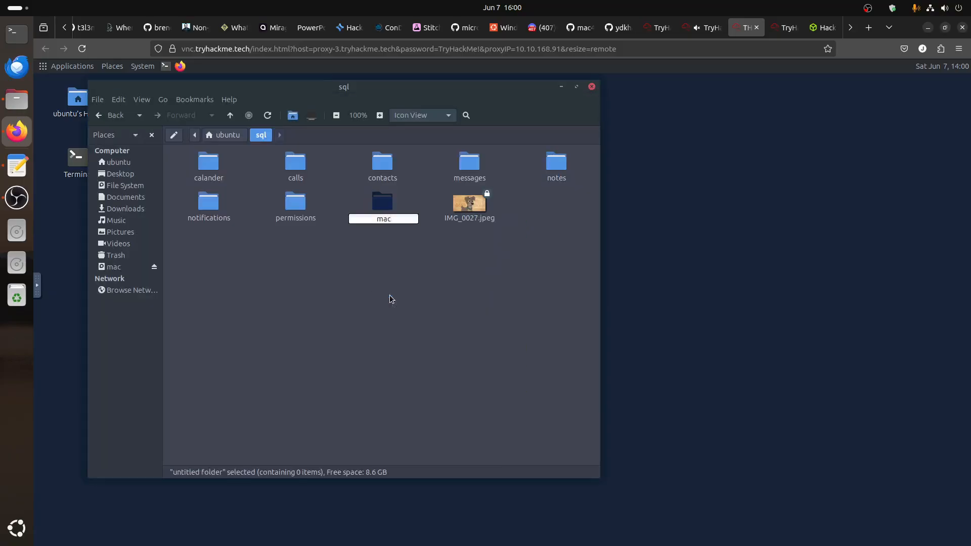
{"action": "key", "text": "Return"}
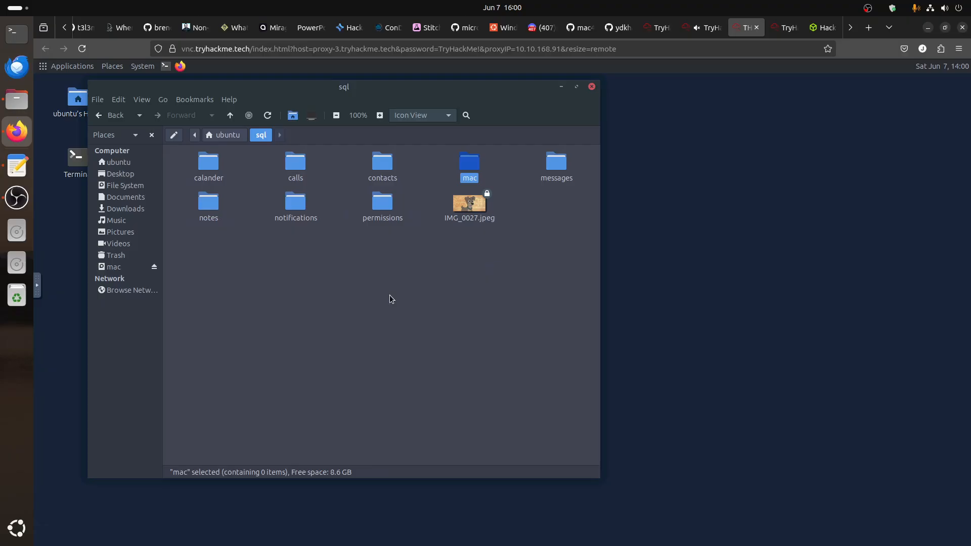
{"action": "left_click", "coordinate": [592, 87]}
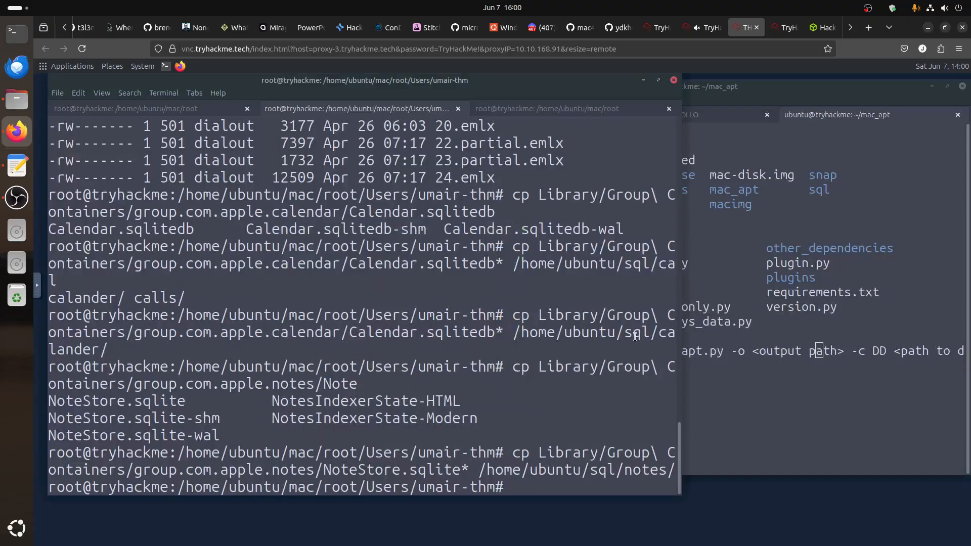
Replace the <output path> placeholder in the mac_apt.py command with /home/ubuntu/sql/mac/
{"action": "left_click", "coordinate": [719, 355]}
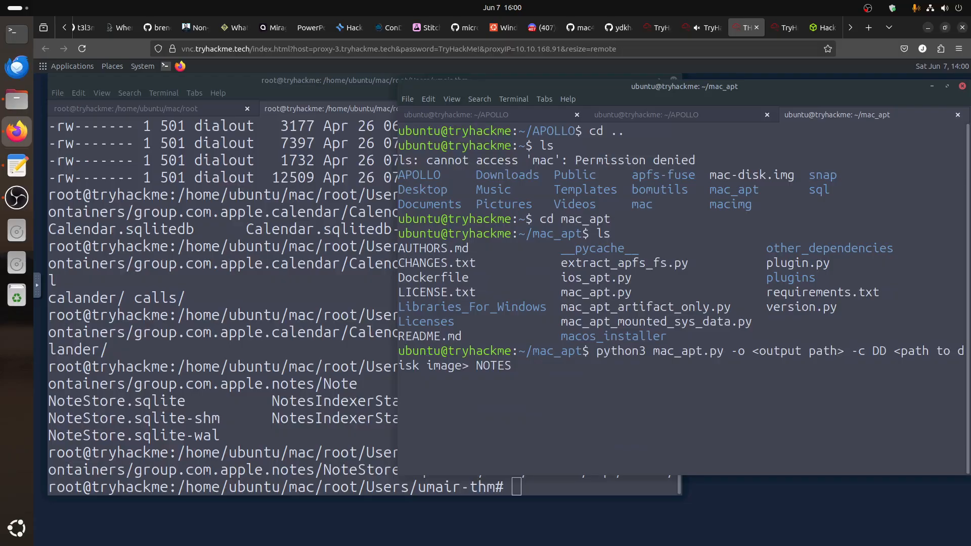
{"action": "key", "text": "Delete"}
{"action": "key", "text": "Delete"}
{"action": "key", "text": "Delete"}
{"action": "key", "text": "BackSpace"}
{"action": "key", "text": "BackSpace"}
{"action": "key", "text": "BackSpace"}
{"action": "key", "text": "BackSpace"}
{"action": "key", "text": "BackSpace"}
{"action": "key", "text": "BackSpace"}
{"action": "key", "text": "BackSpace"}
{"action": "key", "text": "BackSpace"}
{"action": "key", "text": "BackSpace"}
{"action": "key", "text": "BackSpace"}
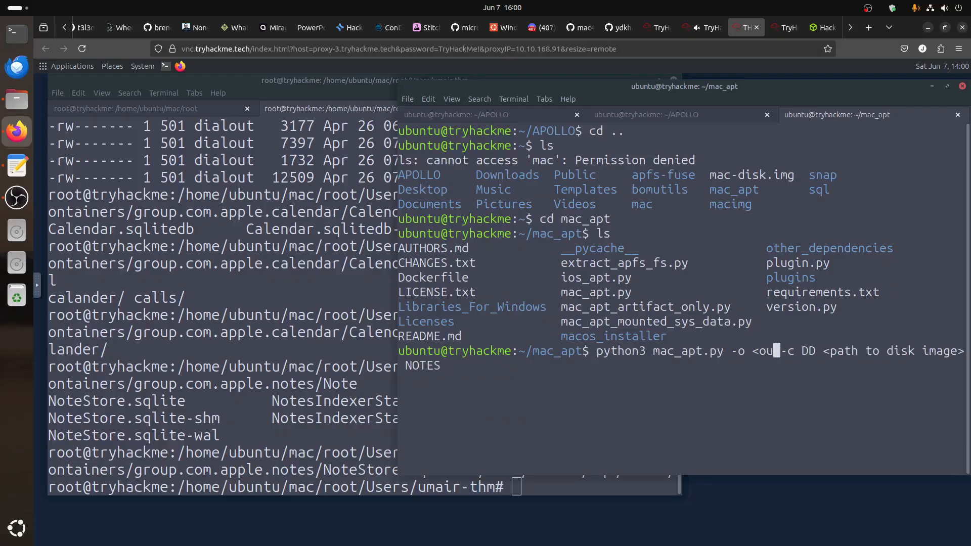
{"action": "type", "text": "/home/ubuntu/"}
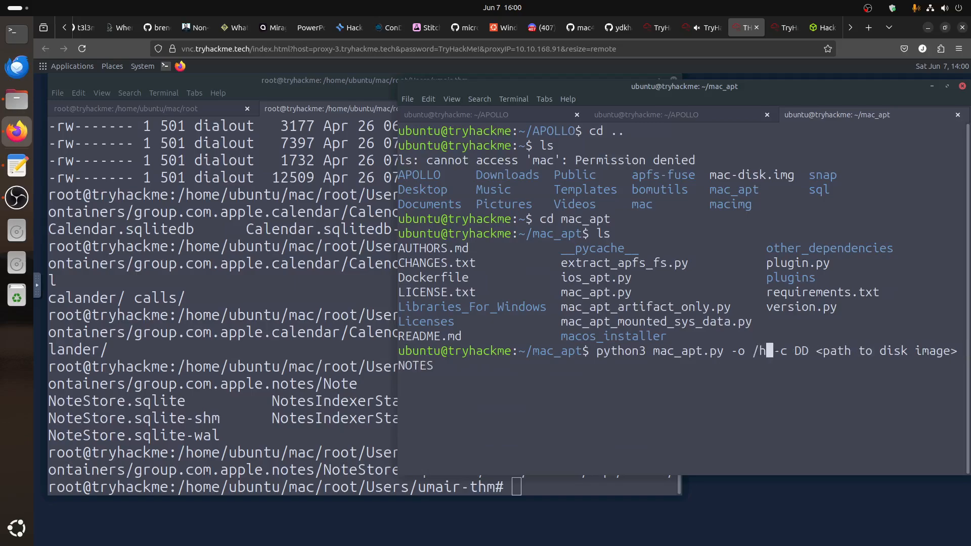
{"action": "type", "text": "sql/m"}
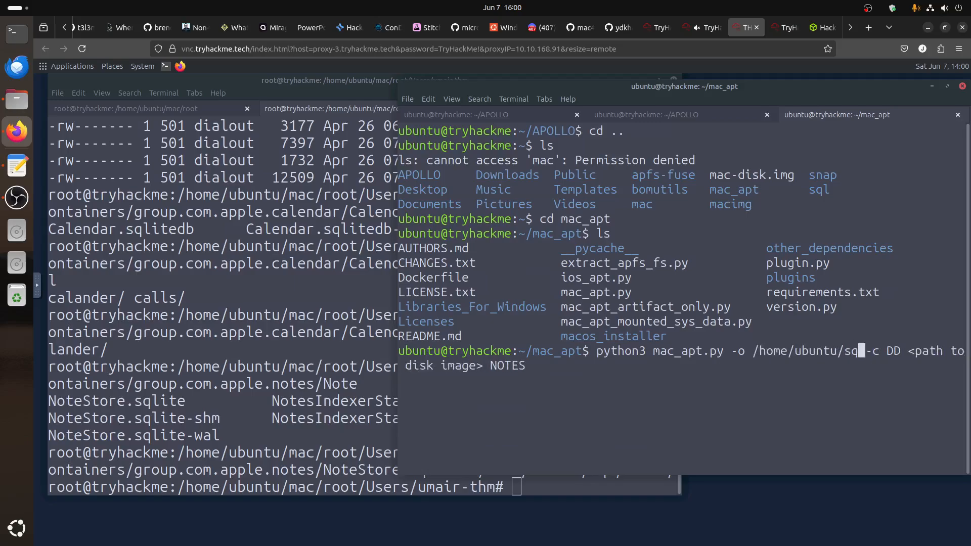
{"action": "type", "text": "ac/"}
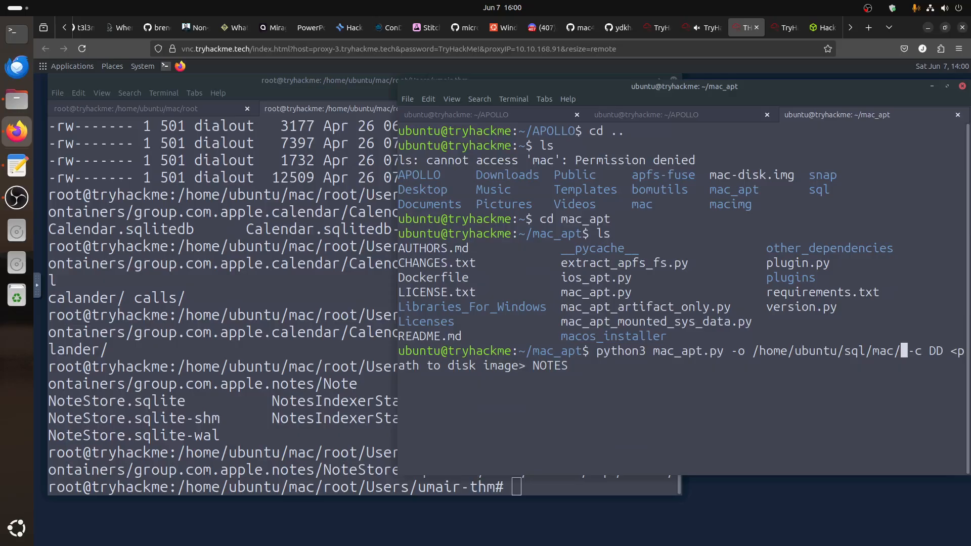
Replace the <path to disk image> placeholder with /home/ubuntu/mac-disk.img and run the mac_apt.py NOTES command
{"action": "key", "text": "Right"}
{"action": "key", "text": "Right"}
{"action": "key", "text": "Right"}
{"action": "key", "text": "Right"}
{"action": "key", "text": "Right"}
{"action": "key", "text": "Right"}
{"action": "key", "text": "Right"}
{"action": "key", "text": "Delete"}
{"action": "key", "text": "Delete"}
{"action": "key", "text": "Delete"}
{"action": "key", "text": "Delete"}
{"action": "key", "text": "Delete"}
{"action": "key", "text": "Delete"}
{"action": "key", "text": "Delete"}
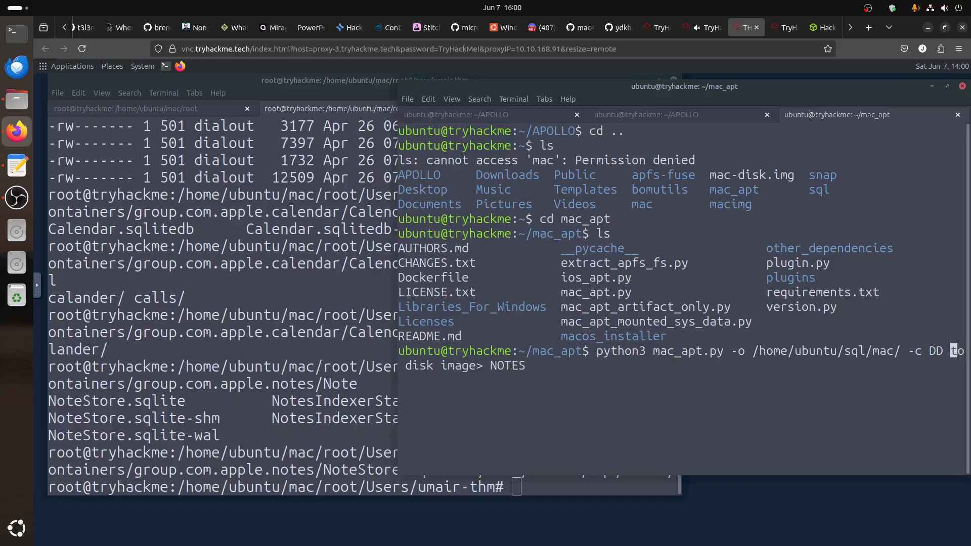
{"action": "key", "text": "Delete"}
{"action": "key", "text": "Delete"}
{"action": "key", "text": "Delete"}
{"action": "key", "text": "Delete"}
{"action": "key", "text": "Delete"}
{"action": "key", "text": "Delete"}
{"action": "key", "text": "Delete"}
{"action": "key", "text": "Delete"}
{"action": "key", "text": "Delete"}
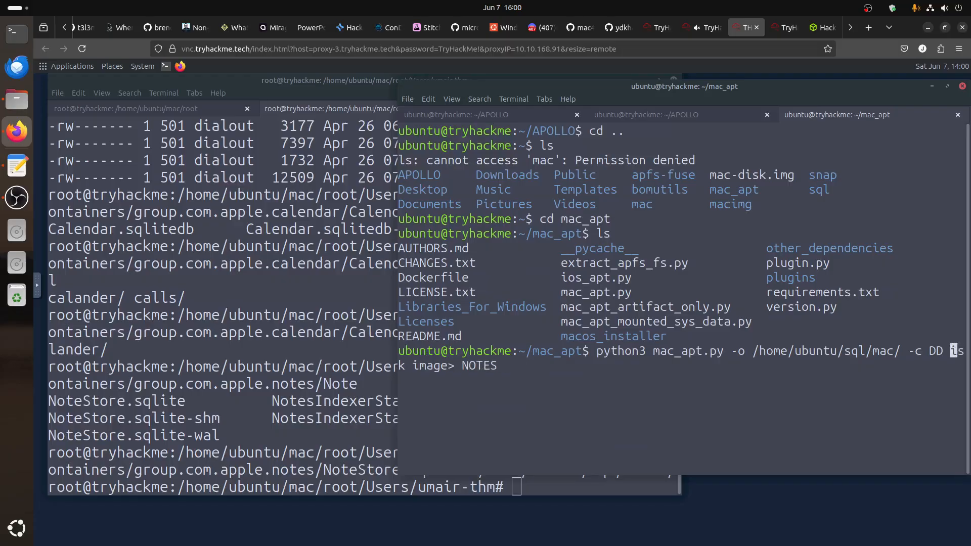
{"action": "key", "text": "Delete"}
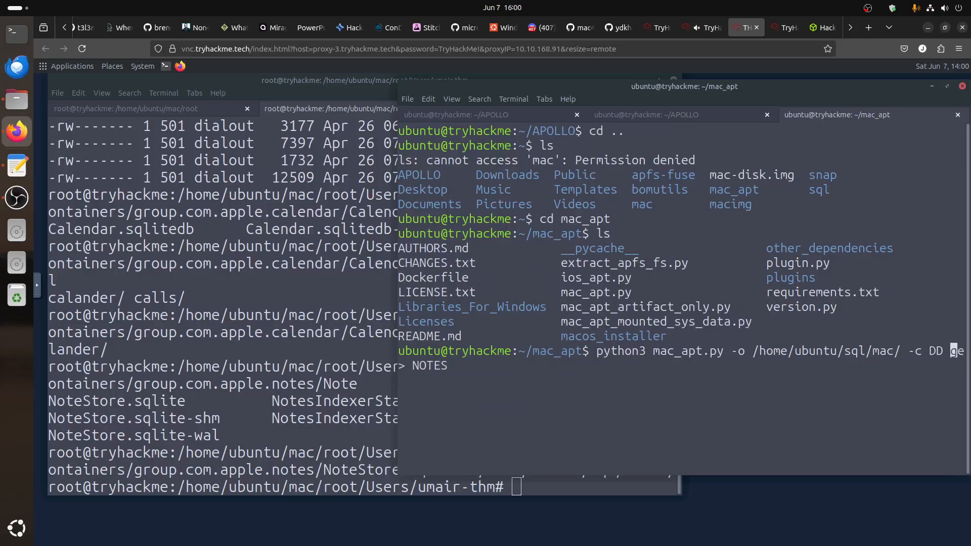
{"action": "key", "text": "Delete"}
{"action": "key", "text": "Delete"}
{"action": "key", "text": "Delete"}
{"action": "key", "text": "Delete"}
{"action": "type", "text": "/home/"}
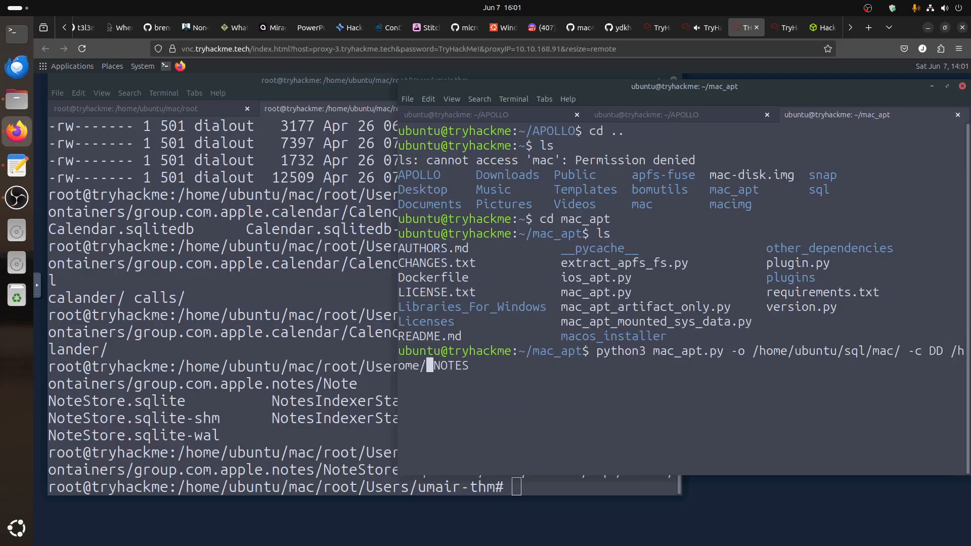
{"action": "type", "text": "ubuntu/mac"}
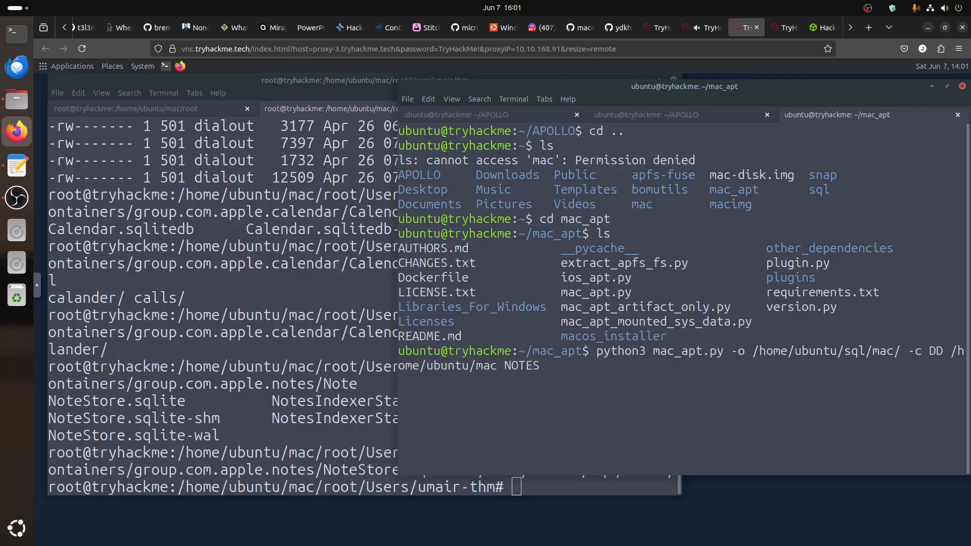
{"action": "key", "text": "BackSpace"}
{"action": "type", "text": "-disk.img"}
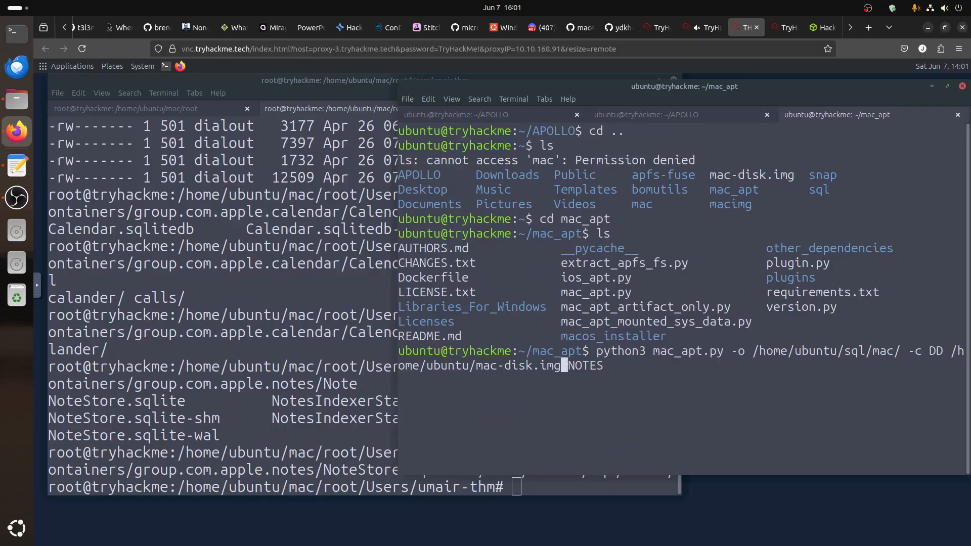
{"action": "key", "text": "Return"}
Open a new terminal tab in ~/mac_apt and zoom its text in twice
{"action": "left_click", "coordinate": [407, 99]}
{"action": "left_click", "coordinate": [428, 124]}
{"action": "left_click", "coordinate": [453, 100]}
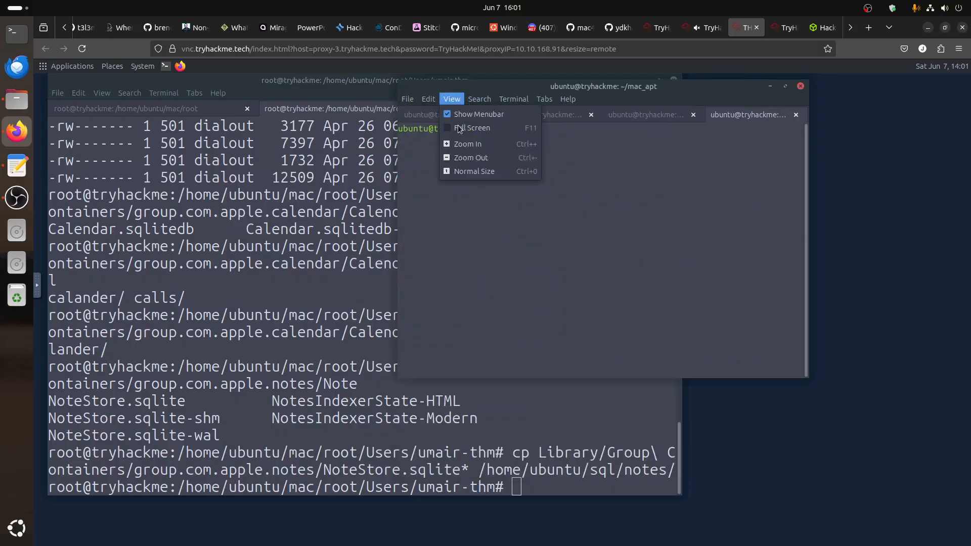
{"action": "left_click", "coordinate": [466, 143]}
{"action": "left_click", "coordinate": [453, 99]}
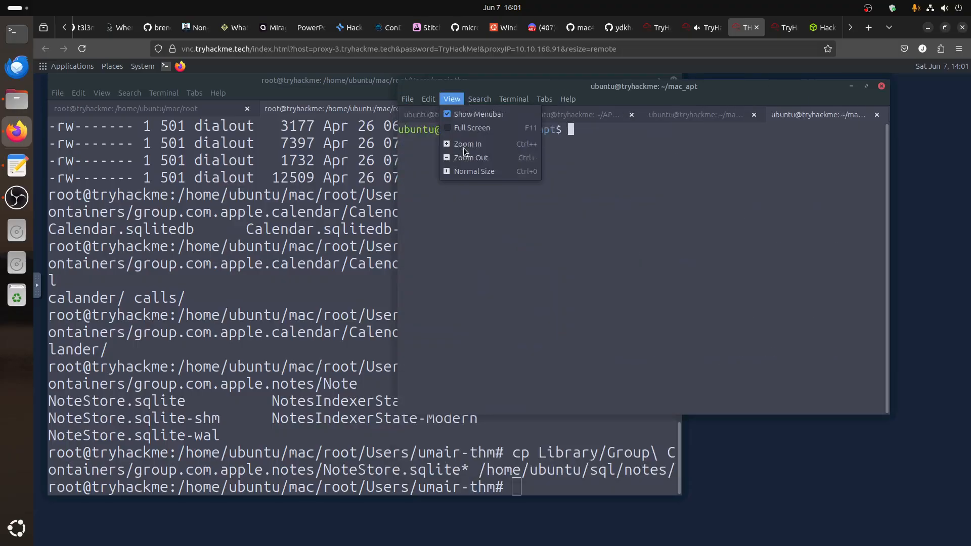
{"action": "left_click", "coordinate": [466, 144]}
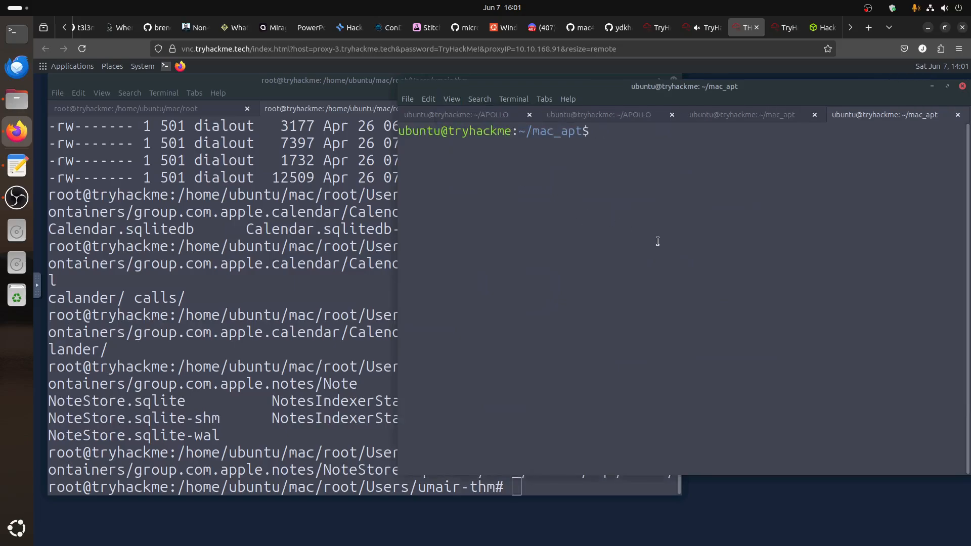
List the mac_apt folder, then display plugins/notes.py with cat and examine its entry-point and database-opening functions
{"action": "type", "text": "ls"}
{"action": "key", "text": "Return"}
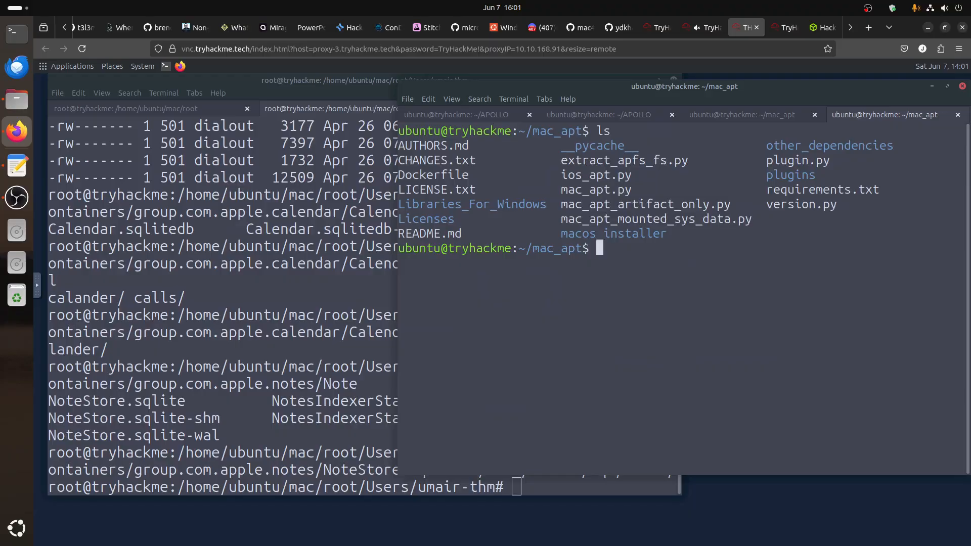
{"action": "type", "text": "cat plugins/n"}
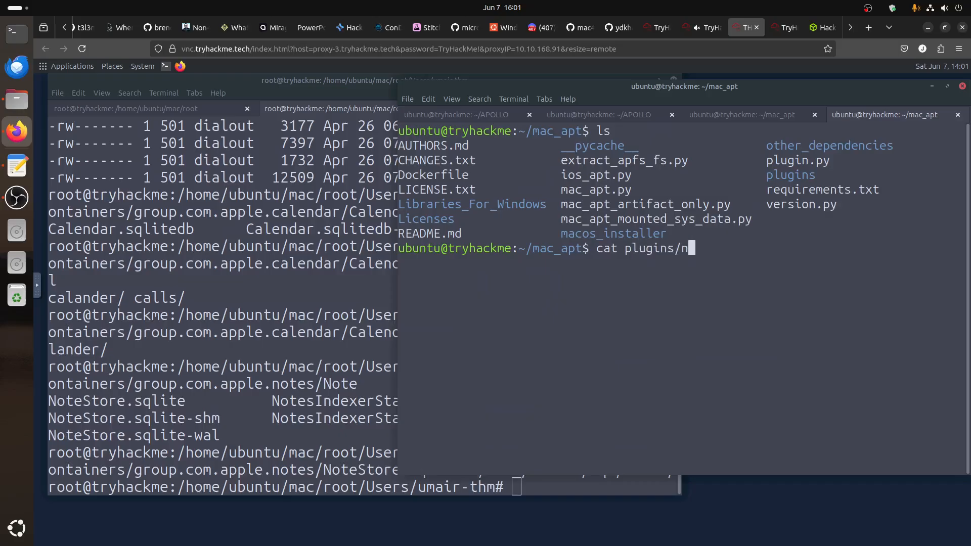
{"action": "key", "text": "Tab"}
{"action": "key", "text": "Tab"}
{"action": "type", "text": "ot"}
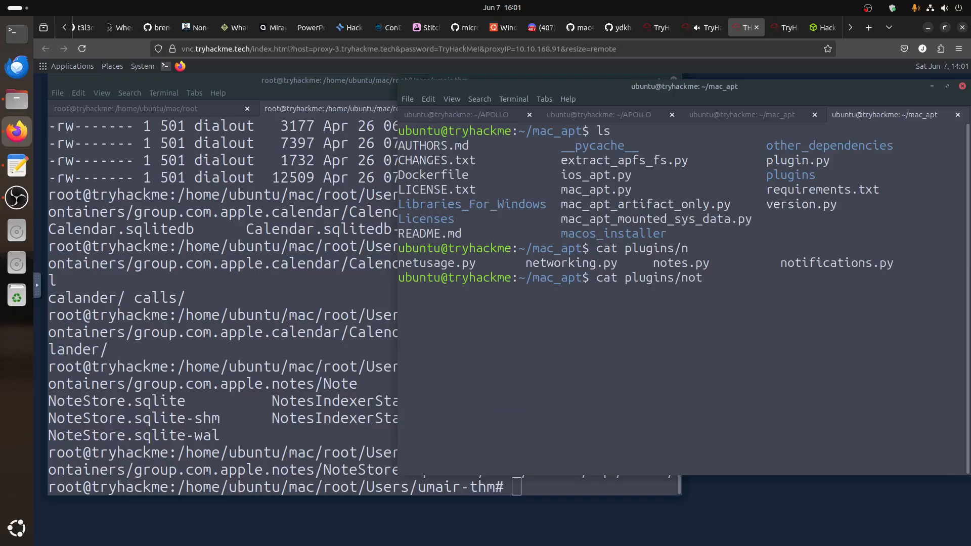
{"action": "type", "text": "e"}
{"action": "key", "text": "Tab"}
{"action": "key", "text": "Return"}
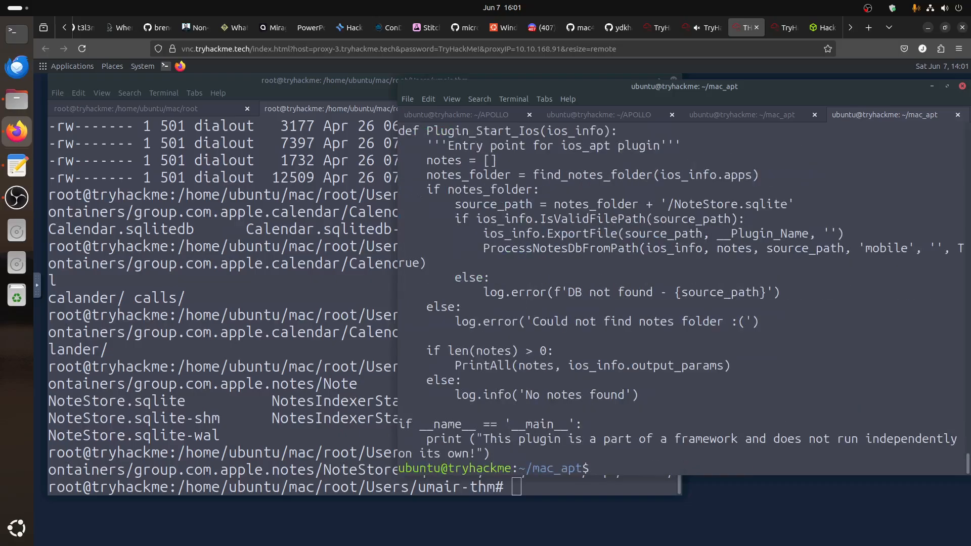
{"action": "scroll", "coordinate": [674, 240], "scroll_direction": "up", "scroll_amount": 9}
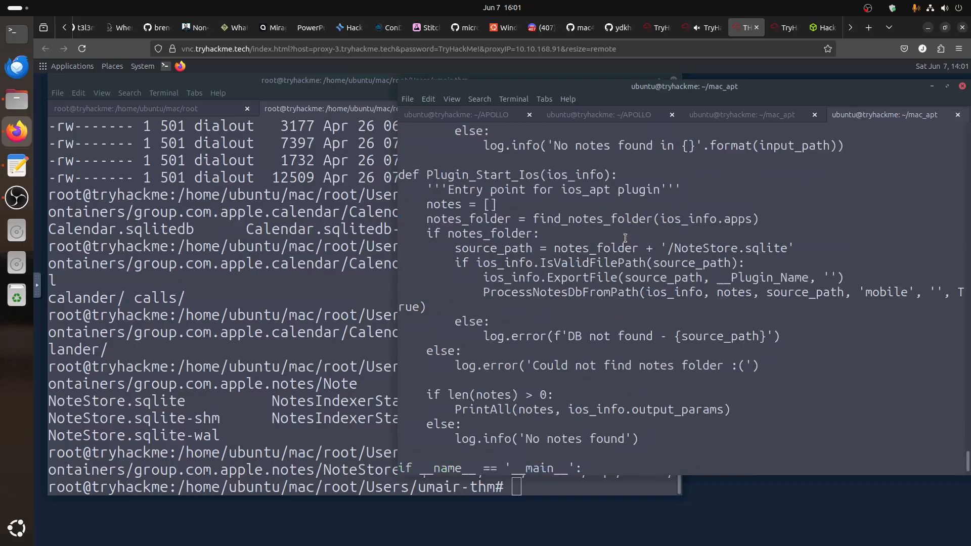
{"action": "scroll", "coordinate": [674, 240], "scroll_direction": "up", "scroll_amount": 20}
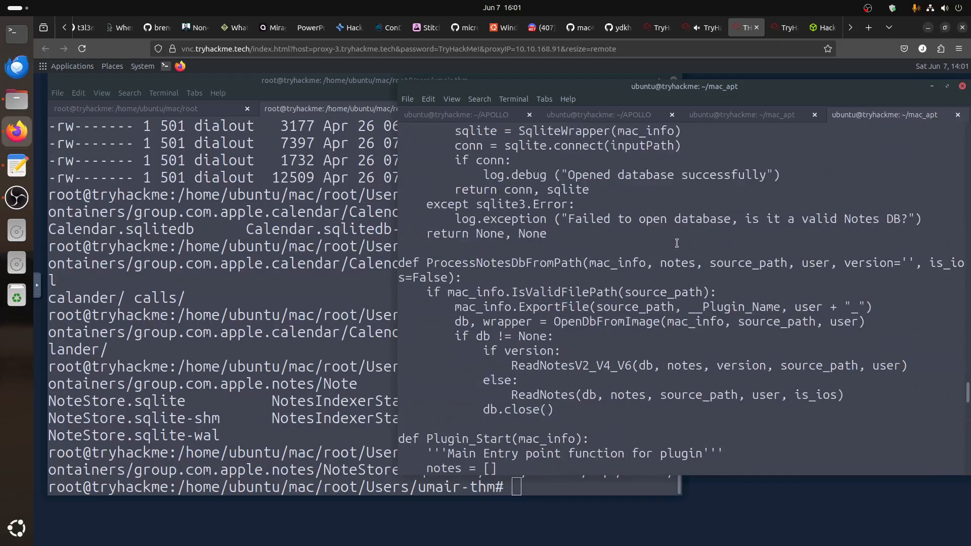
{"action": "scroll", "coordinate": [677, 243], "scroll_direction": "up", "scroll_amount": 5}
{"action": "scroll", "coordinate": [677, 243], "scroll_direction": "up", "scroll_amount": 2}
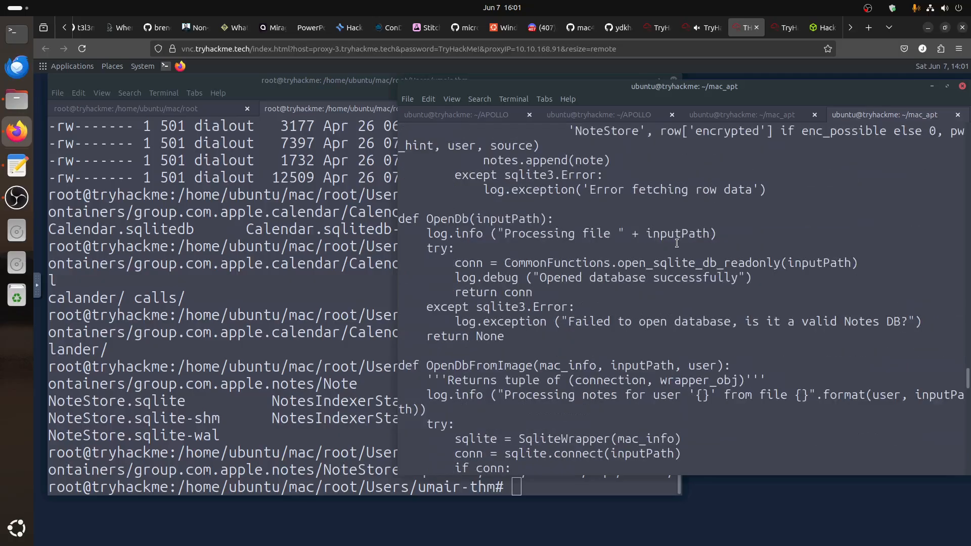
Examine the row-reading, query-execution and ReadNotes functions in notes.py for the SQL queries run against NoteStore.sqlite
{"action": "scroll", "coordinate": [677, 244], "scroll_direction": "up", "scroll_amount": 3}
{"action": "scroll", "coordinate": [677, 243], "scroll_direction": "up", "scroll_amount": 3}
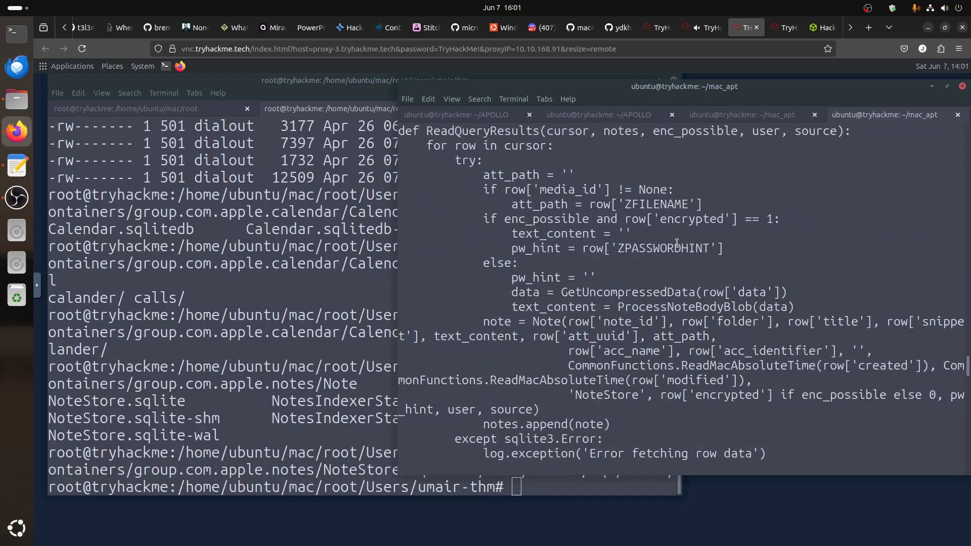
{"action": "scroll", "coordinate": [677, 243], "scroll_direction": "up", "scroll_amount": 2}
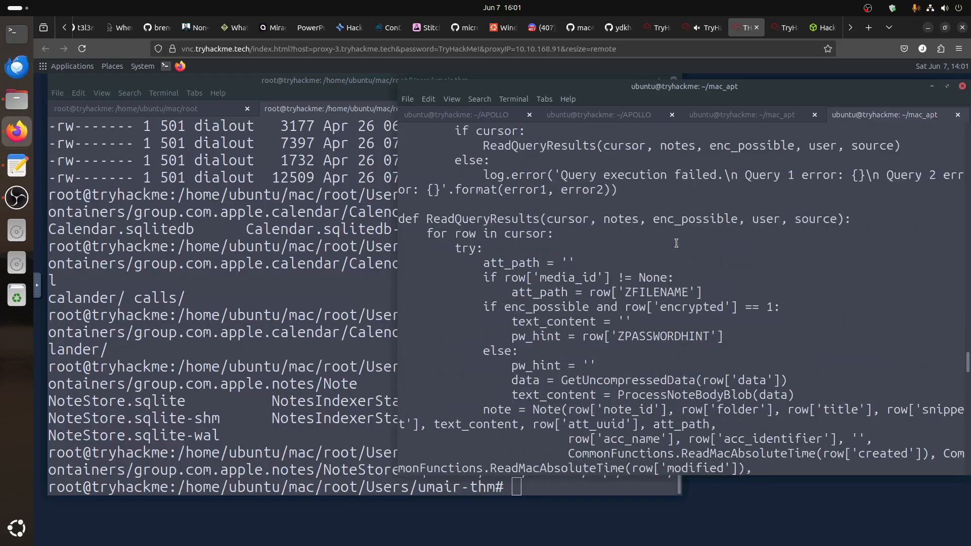
{"action": "scroll", "coordinate": [677, 244], "scroll_direction": "up", "scroll_amount": 4}
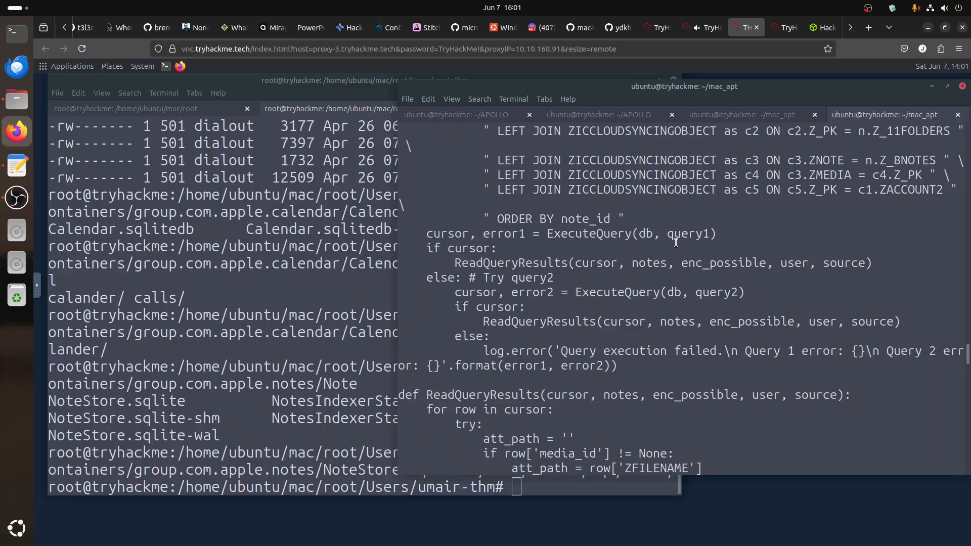
{"action": "scroll", "coordinate": [676, 242], "scroll_direction": "down", "scroll_amount": 9}
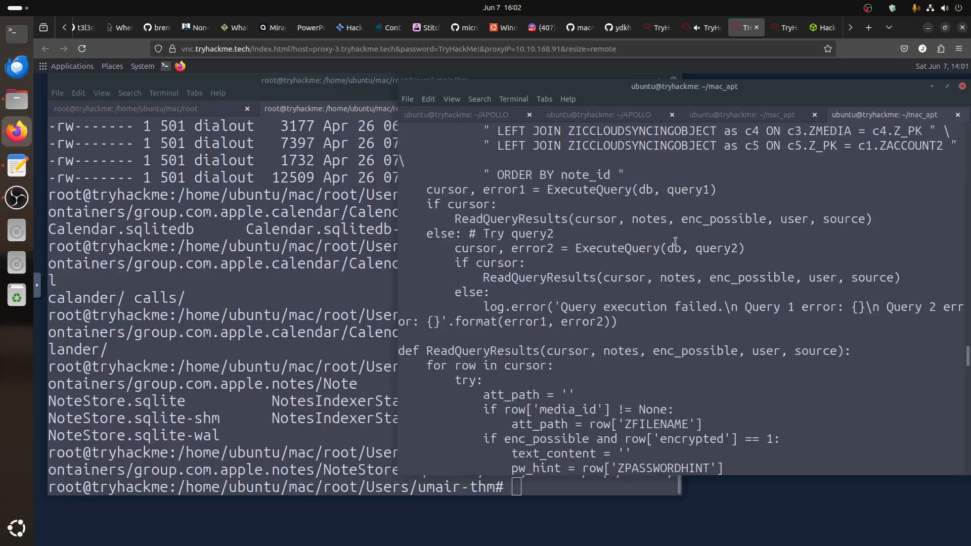
{"action": "scroll", "coordinate": [676, 242], "scroll_direction": "up", "scroll_amount": 12}
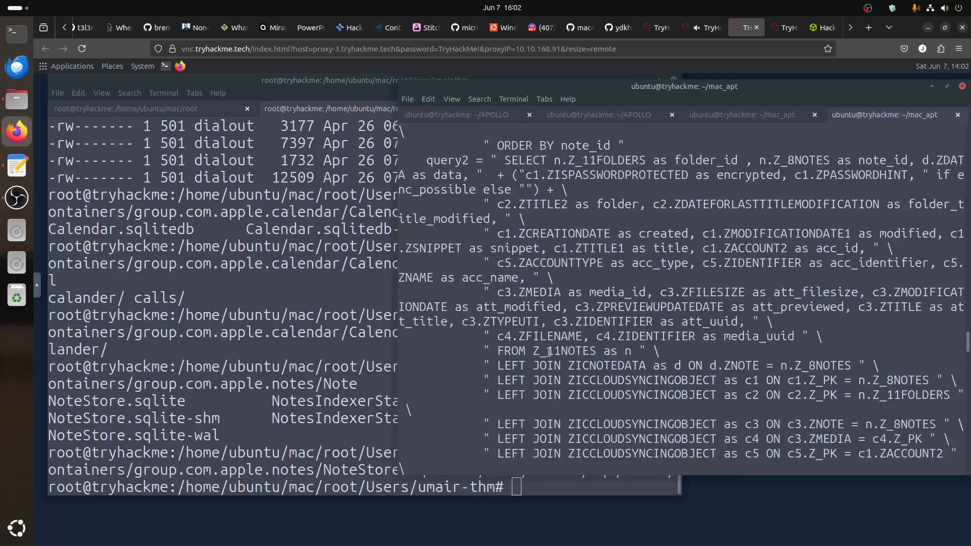
{"action": "scroll", "coordinate": [552, 343], "scroll_direction": "up", "scroll_amount": 2}
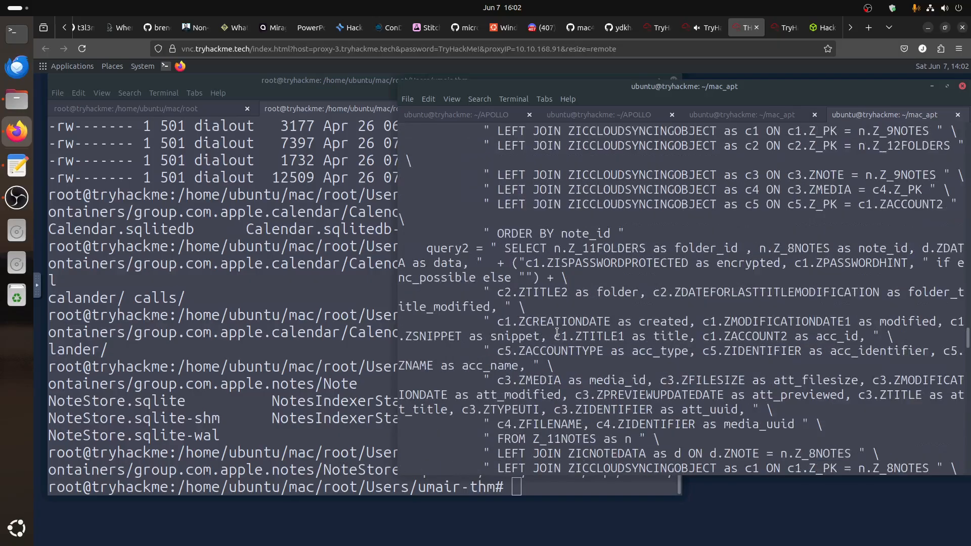
{"action": "scroll", "coordinate": [557, 332], "scroll_direction": "up", "scroll_amount": 3}
{"action": "scroll", "coordinate": [557, 332], "scroll_direction": "up", "scroll_amount": 6}
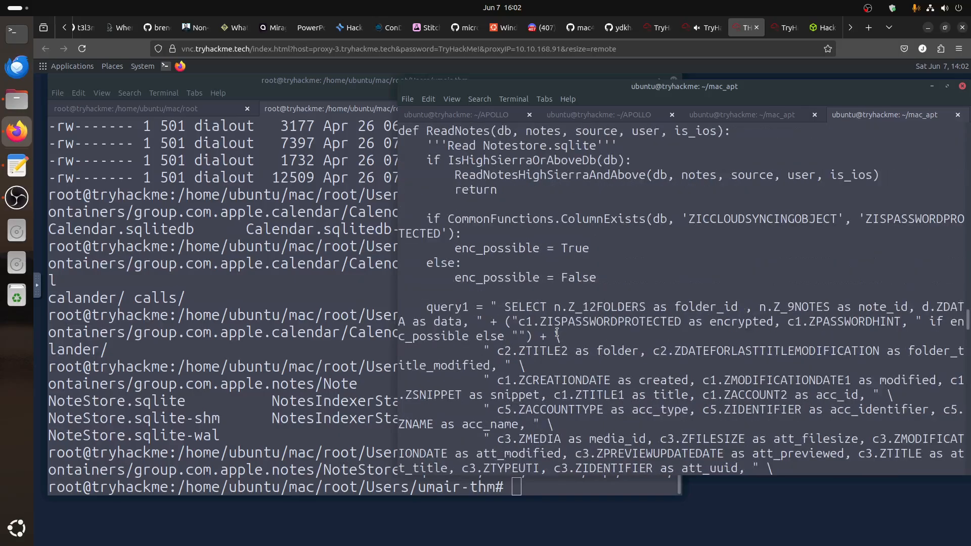
Copy the full query_1 SELECT statement, through ORDER BY note_id, from the notes.py code for High Sierra and above
{"action": "scroll", "coordinate": [558, 332], "scroll_direction": "up", "scroll_amount": 5}
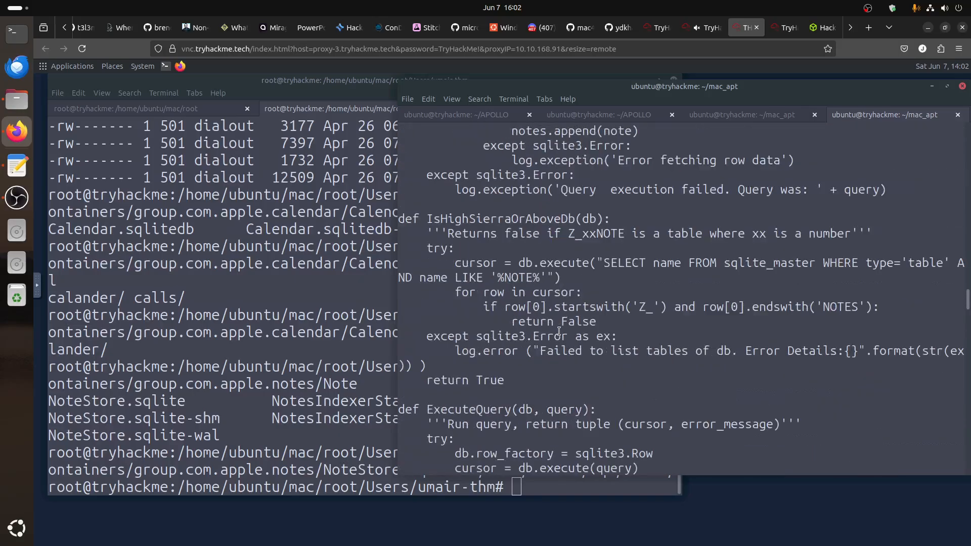
{"action": "scroll", "coordinate": [564, 331], "scroll_direction": "up", "scroll_amount": 9}
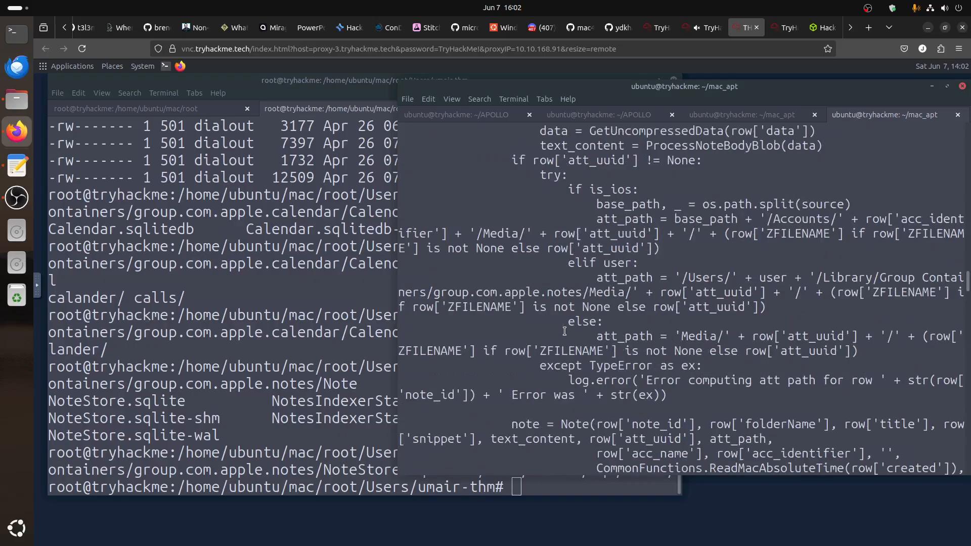
{"action": "scroll", "coordinate": [564, 331], "scroll_direction": "down", "scroll_amount": 1}
{"action": "scroll", "coordinate": [565, 332], "scroll_direction": "up", "scroll_amount": 5}
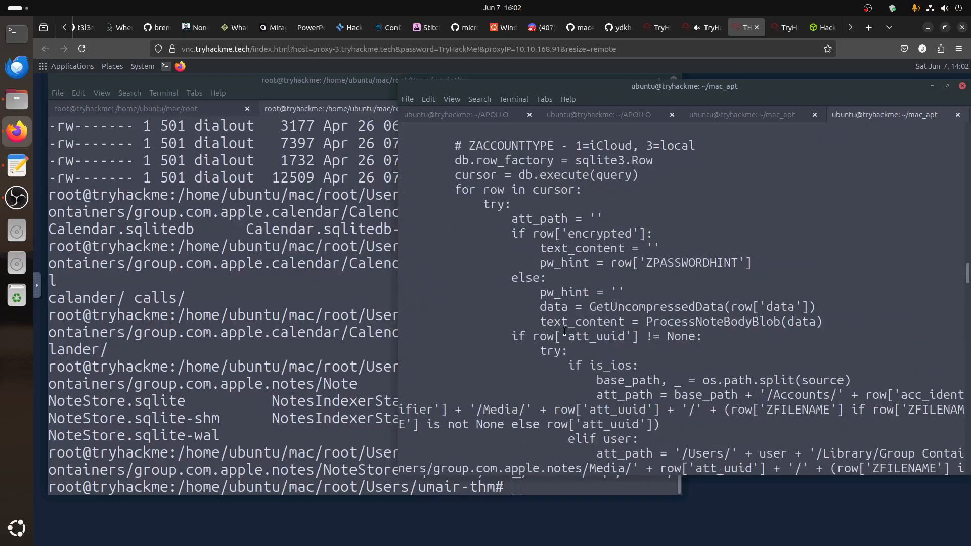
{"action": "scroll", "coordinate": [565, 332], "scroll_direction": "up", "scroll_amount": 5}
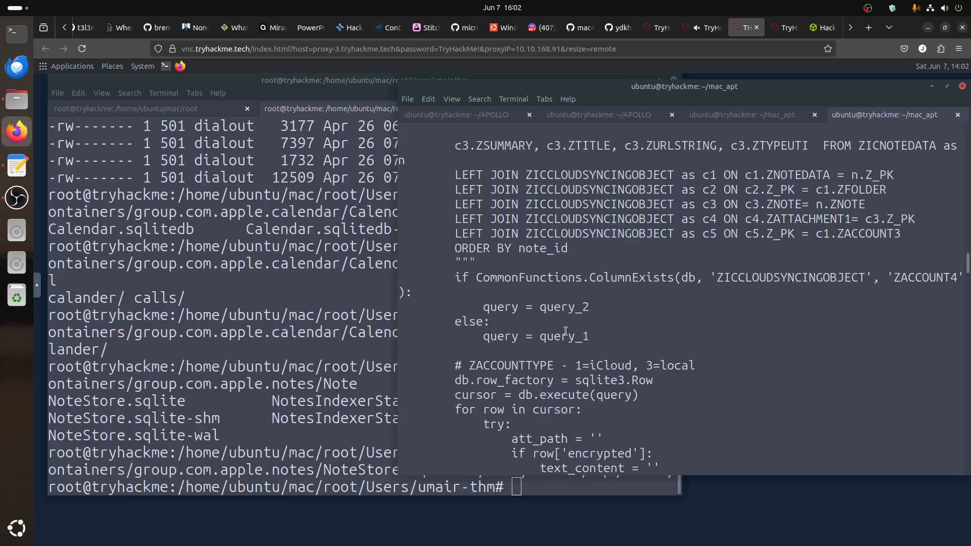
{"action": "scroll", "coordinate": [565, 330], "scroll_direction": "up", "scroll_amount": 7}
{"action": "scroll", "coordinate": [574, 302], "scroll_direction": "up", "scroll_amount": 3}
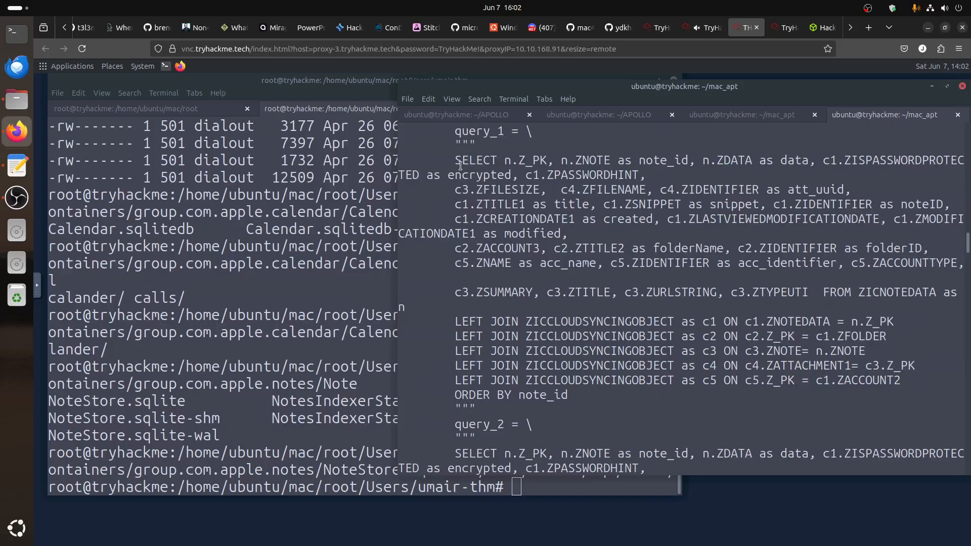
{"action": "left_click_drag", "start_coordinate": [455, 160], "coordinate": [569, 395]}
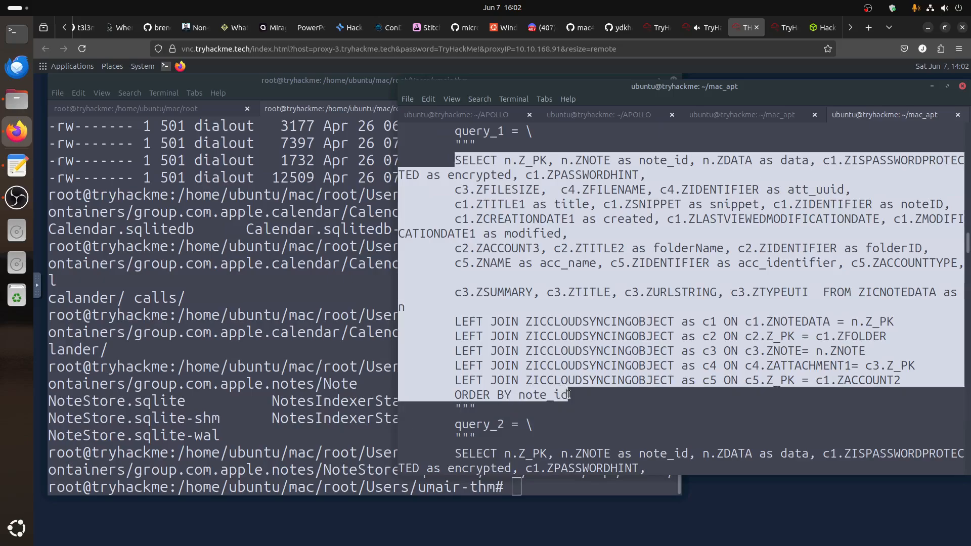
{"action": "right_click", "coordinate": [564, 270]}
Minimize both terminal windows and close the Calendar.sqlitedb database in DB Browser for SQLite
{"action": "left_click", "coordinate": [932, 86]}
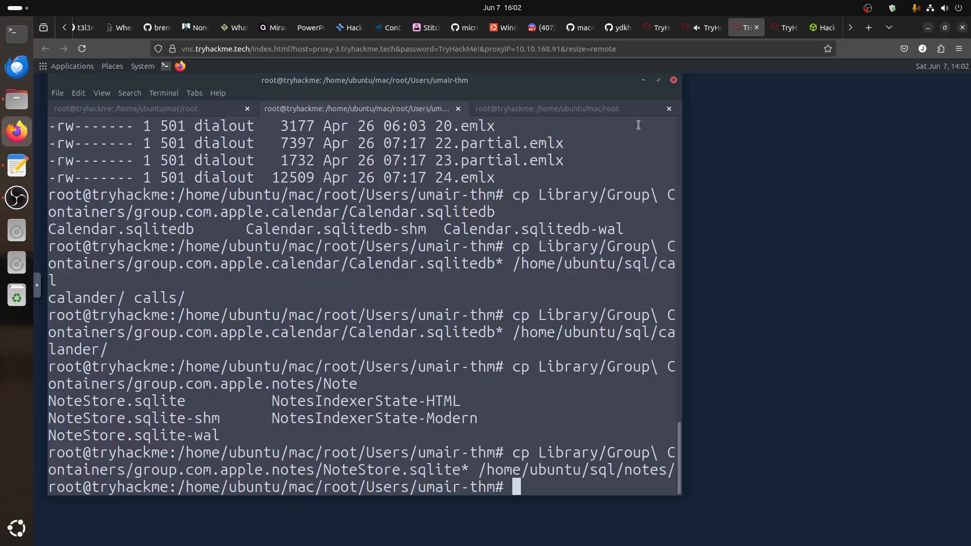
{"action": "left_click", "coordinate": [644, 83]}
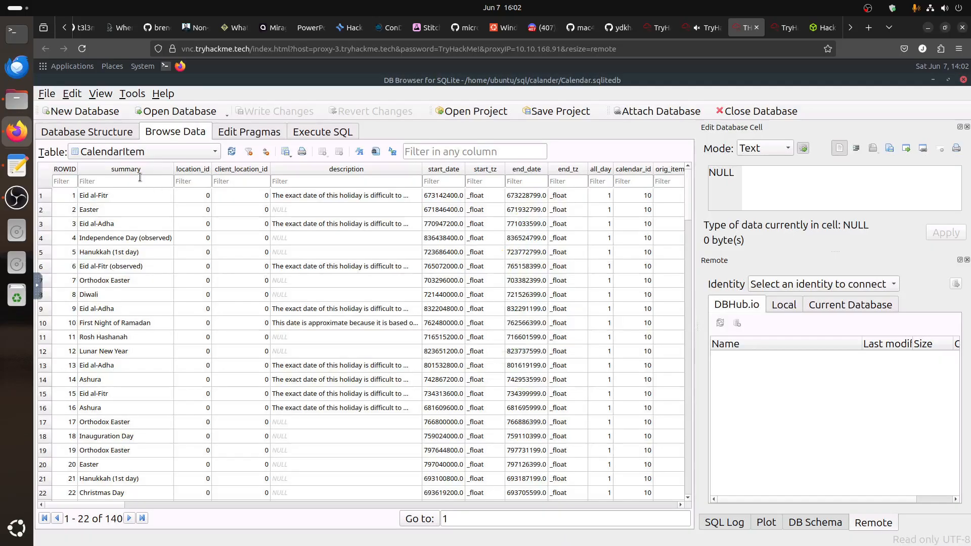
{"action": "left_click", "coordinate": [77, 134]}
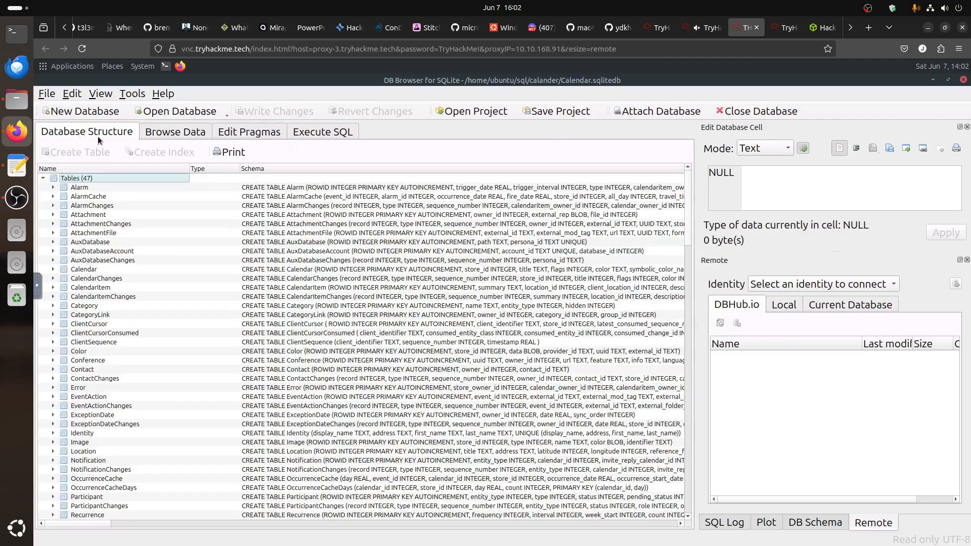
{"action": "left_click", "coordinate": [761, 111]}
{"action": "left_click", "coordinate": [310, 133]}
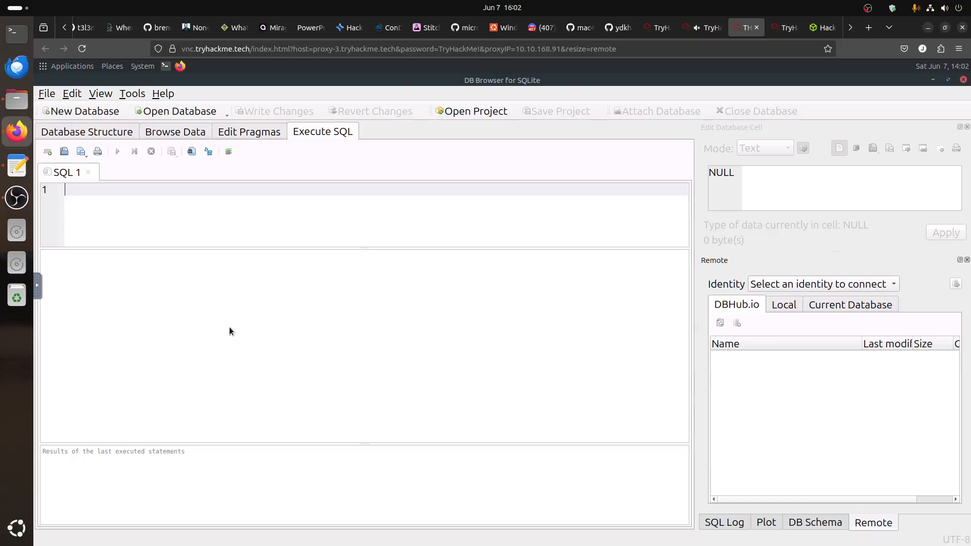
{"action": "left_click", "coordinate": [86, 132]}
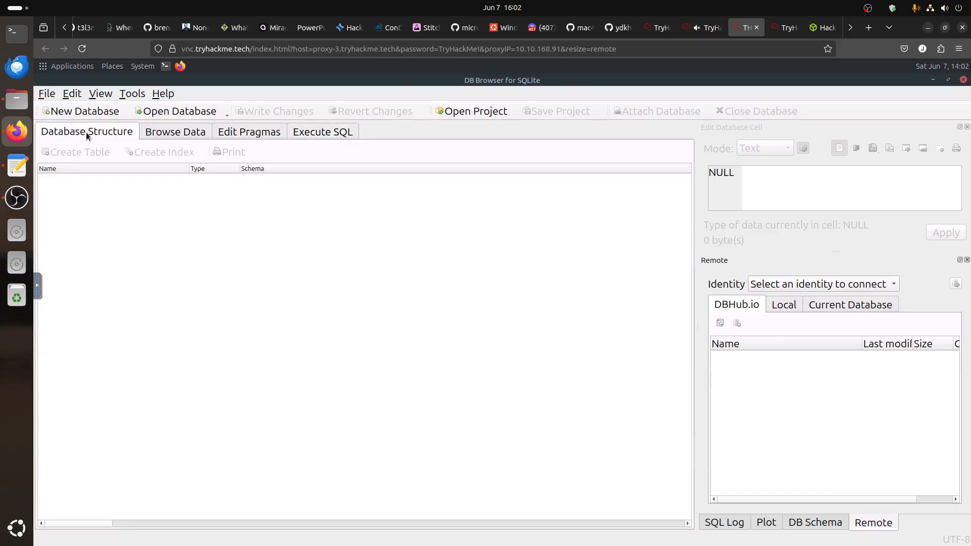
Open the NoteStore.sqlite database from the /home/ubuntu/sql/notes folder
{"action": "left_click", "coordinate": [46, 93]}
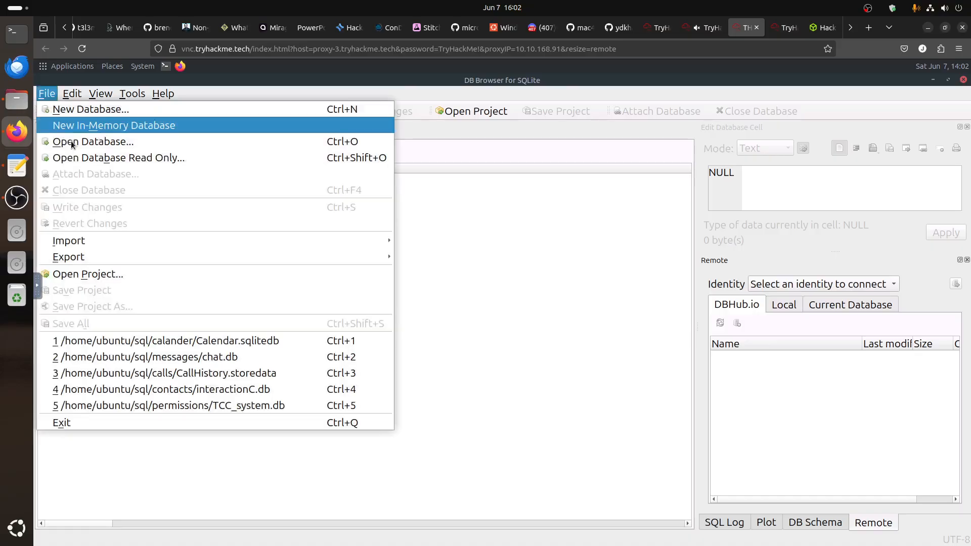
{"action": "left_click", "coordinate": [81, 140]}
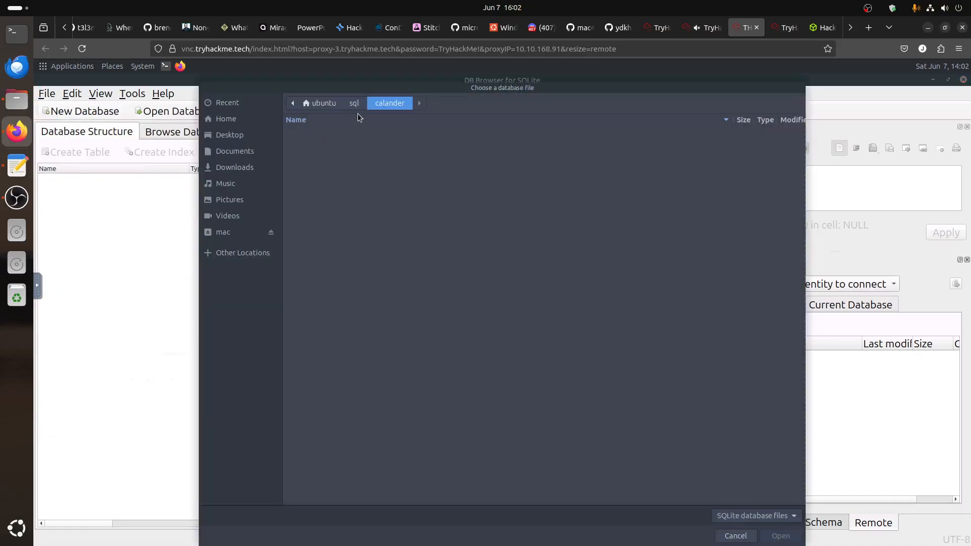
{"action": "left_click", "coordinate": [354, 103]}
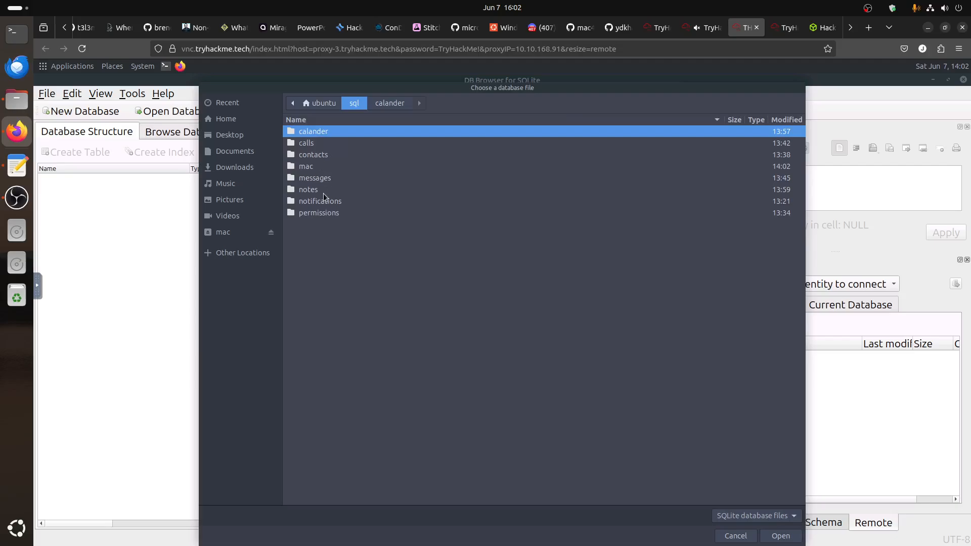
{"action": "double_click", "coordinate": [323, 192]}
{"action": "left_click", "coordinate": [326, 132]}
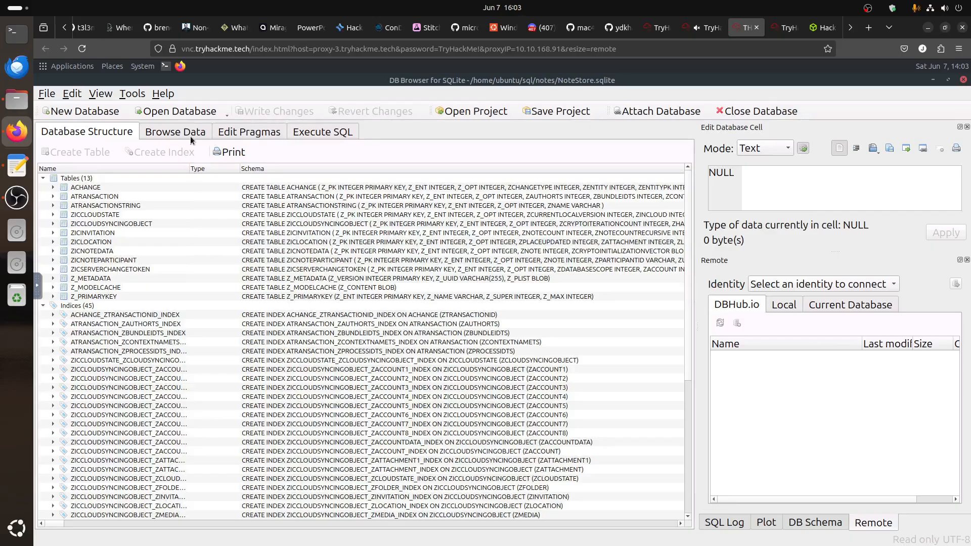
Paste the copied query_1 SQL, execute it against NoteStore.sqlite and inspect the attachment file names in the results
{"action": "left_click", "coordinate": [310, 134]}
{"action": "key", "text": "ctrl+v"}
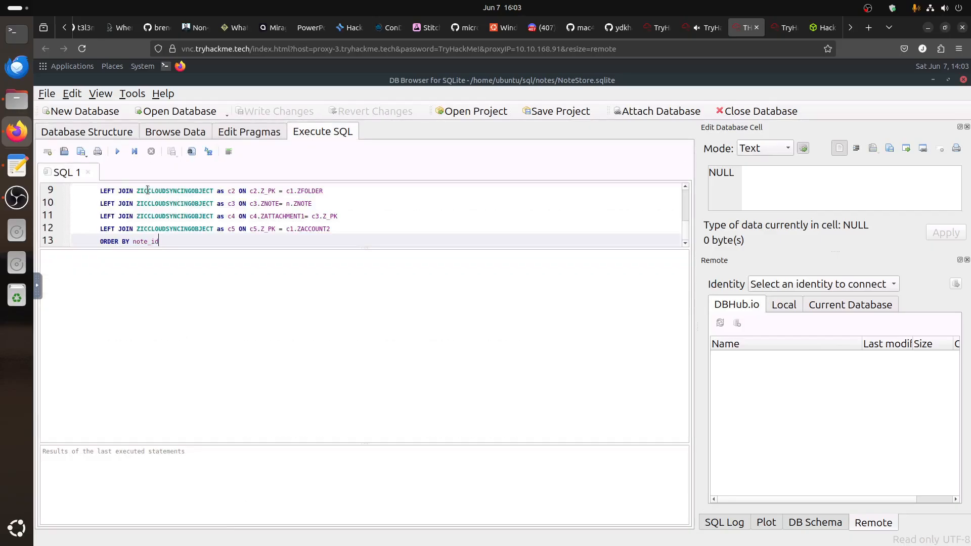
{"action": "left_click", "coordinate": [117, 151]}
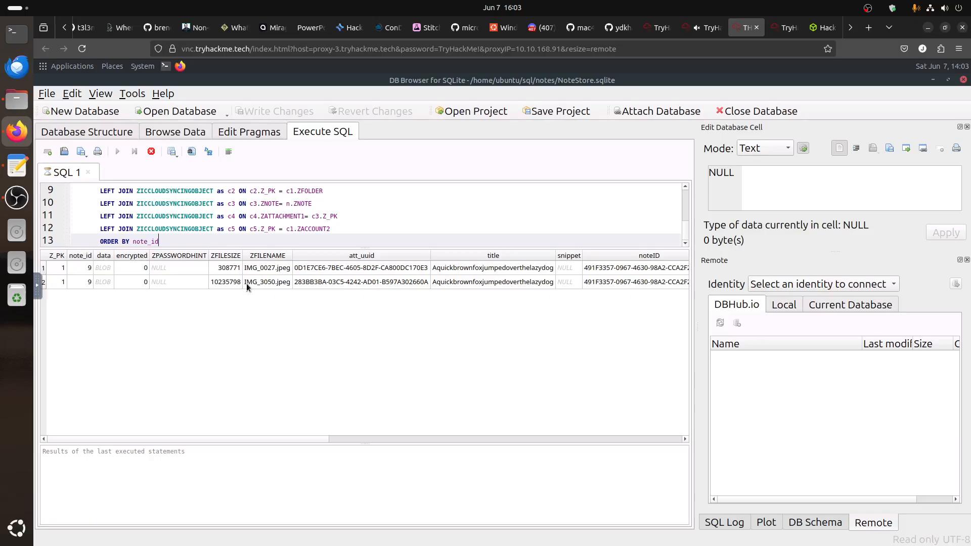
{"action": "left_click", "coordinate": [270, 273]}
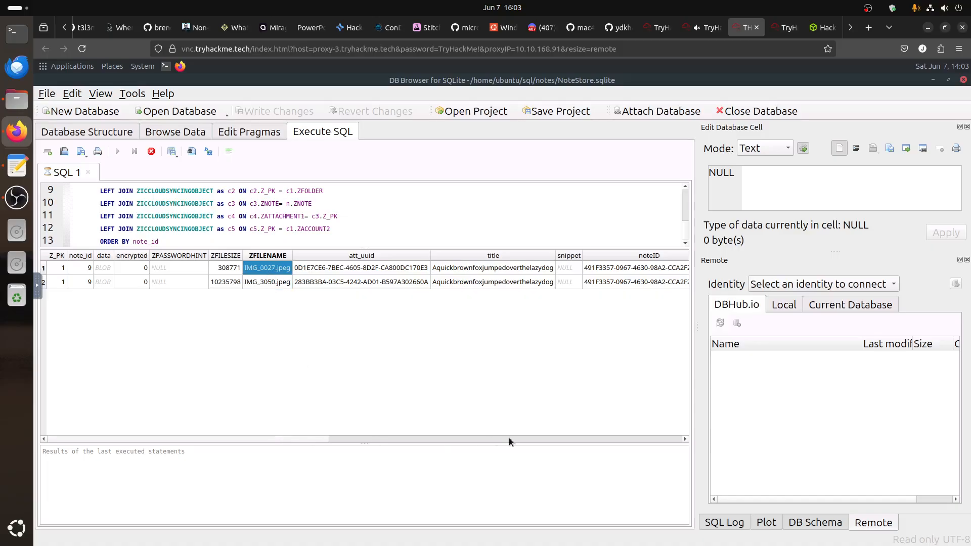
{"action": "left_click_drag", "start_coordinate": [508, 439], "coordinate": [237, 434]}
Switch to the TryHackMe room page and read where the Notes section says AttachmentID attachments and their media directories are stored
{"action": "left_click", "coordinate": [706, 33]}
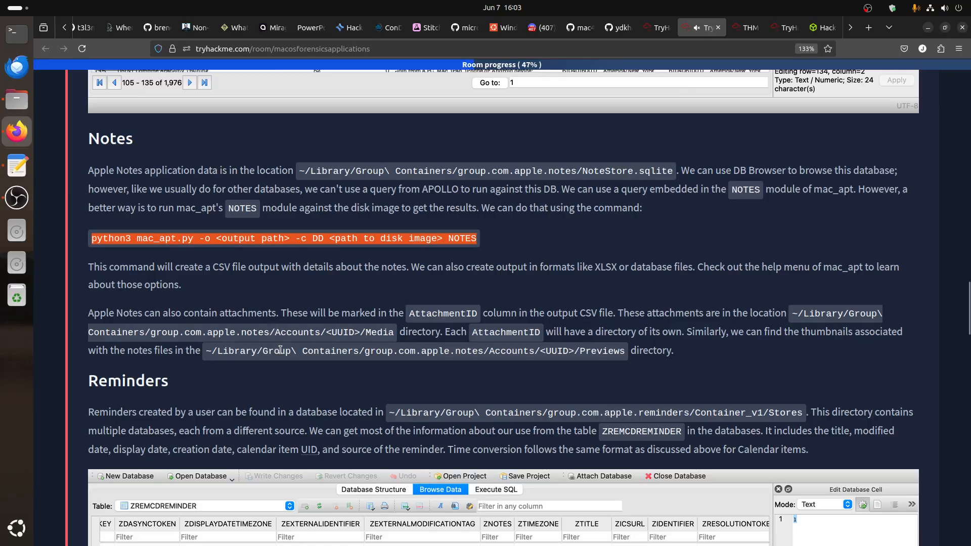
{"action": "double_click", "coordinate": [438, 313]}
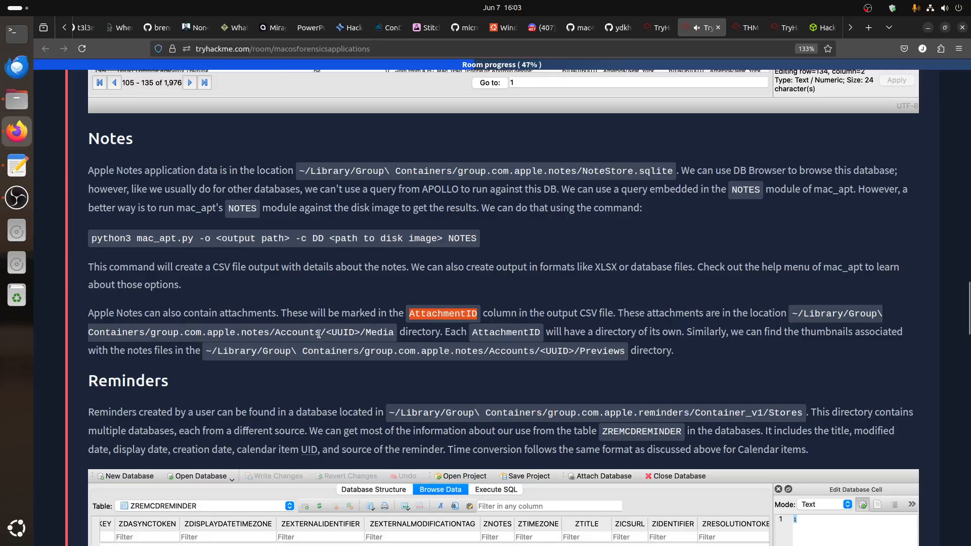
{"action": "left_click_drag", "start_coordinate": [318, 333], "coordinate": [279, 332]}
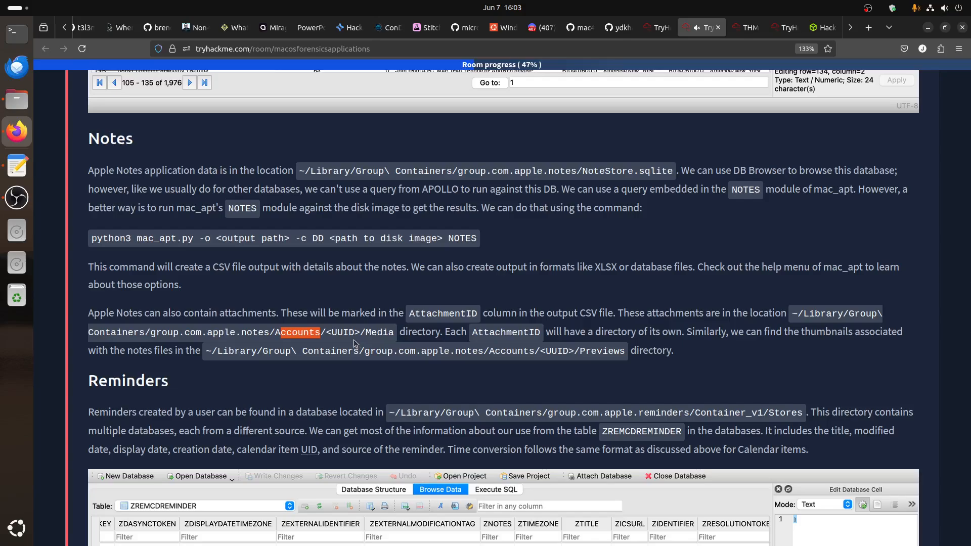
{"action": "scroll", "coordinate": [483, 340], "scroll_direction": "up", "scroll_amount": 2}
{"action": "scroll", "coordinate": [482, 340], "scroll_direction": "down", "scroll_amount": 2}
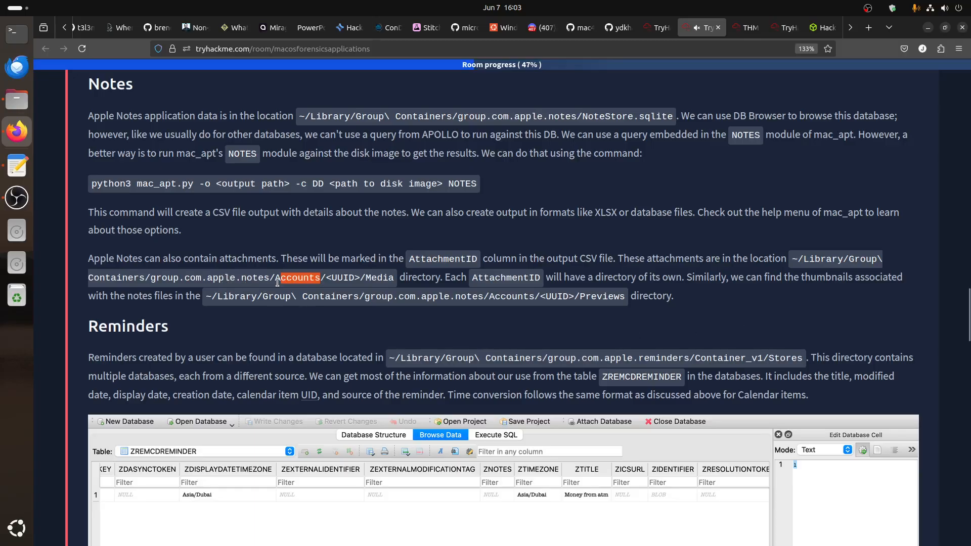
Return to the virtual machine, minimize DB Browser and list the contents of Library/Group Containers/group.com.apple.notes/ in the root terminal
{"action": "left_click", "coordinate": [740, 29]}
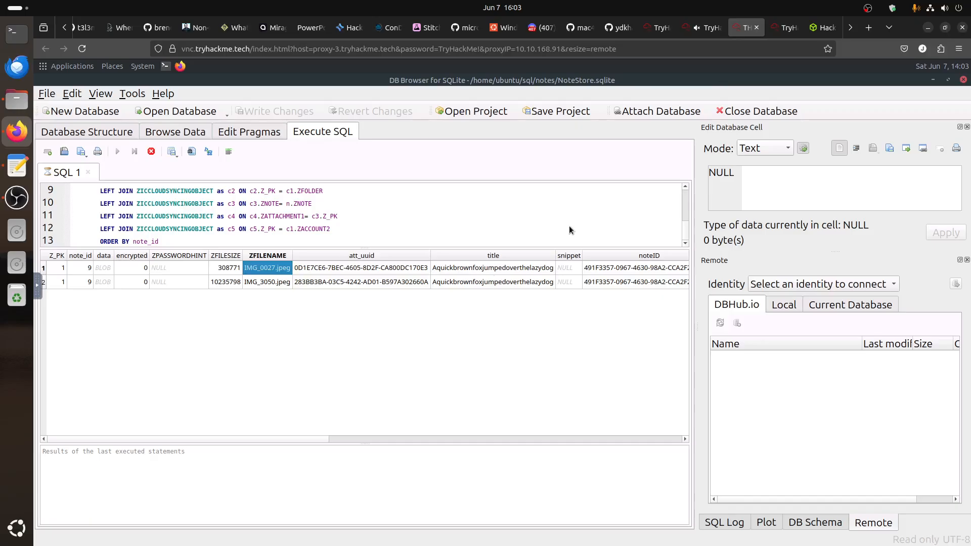
{"action": "left_click", "coordinate": [932, 80]}
{"action": "left_click", "coordinate": [508, 237]}
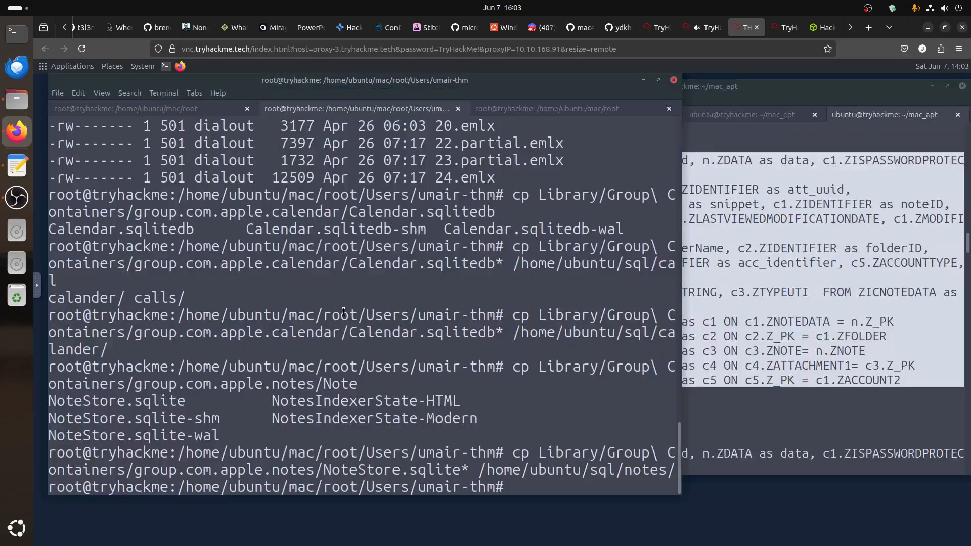
{"action": "type", "text": "ls LI"}
{"action": "key", "text": "BackSpace"}
{"action": "type", "text": "i"}
{"action": "key", "text": "Tab"}
{"action": "type", "text": "Gr"}
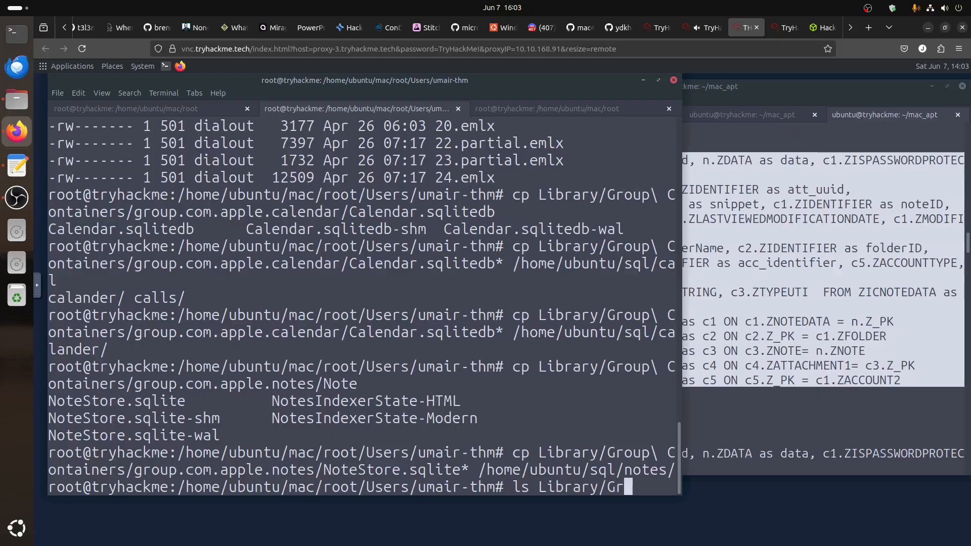
{"action": "key", "text": "Tab"}
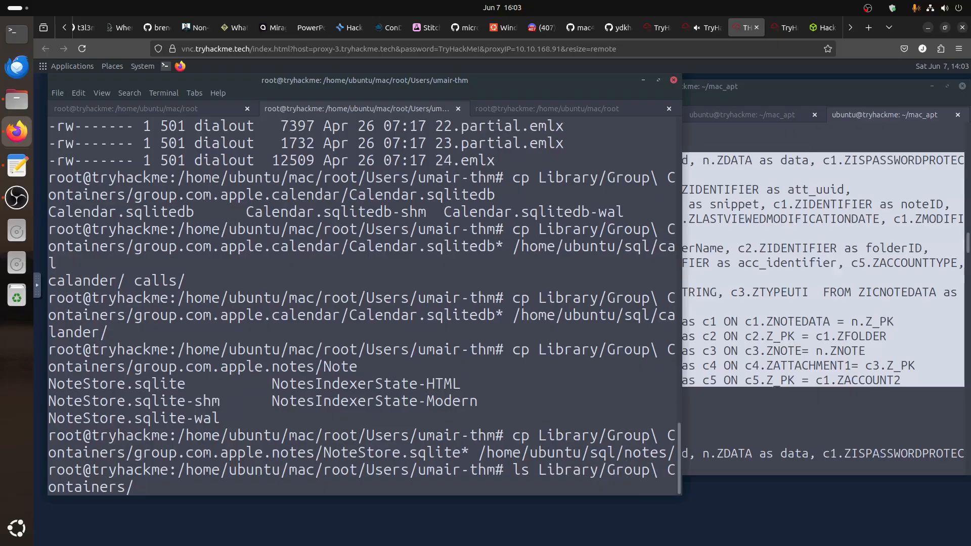
{"action": "type", "text": "group."}
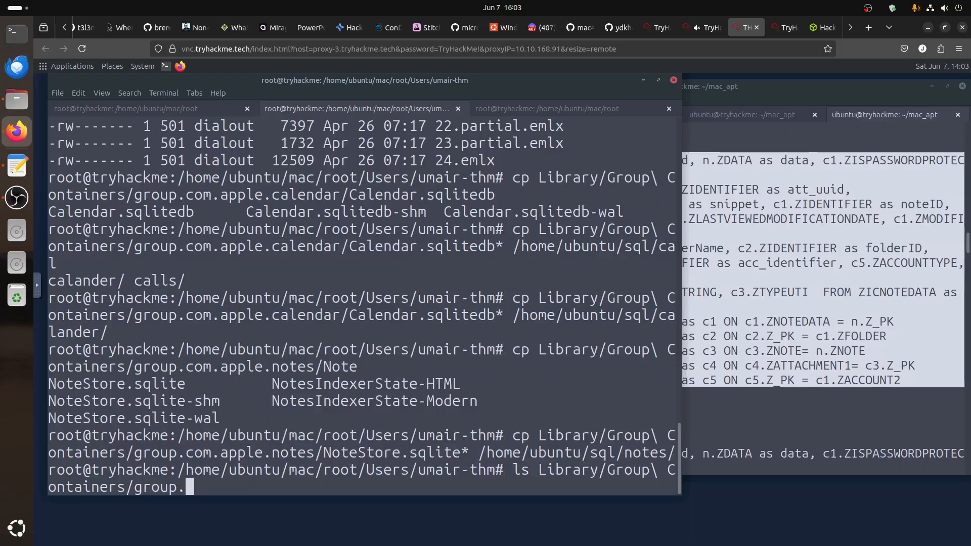
{"action": "type", "text": "o"}
{"action": "key", "text": "BackSpace"}
{"action": "type", "text": "com.apple."}
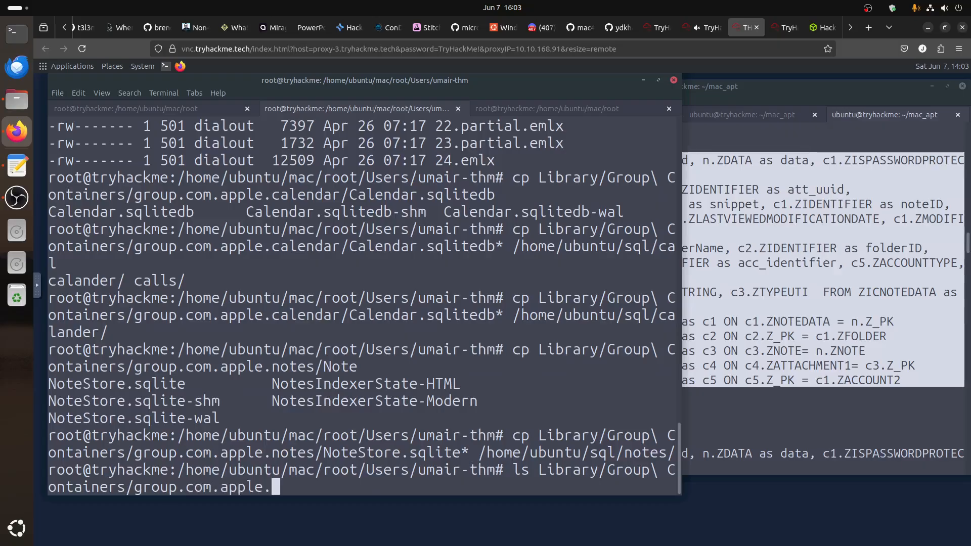
{"action": "type", "text": "notes/"}
{"action": "key", "text": "Tab"}
{"action": "key", "text": "Tab"}
{"action": "key", "text": "Tab"}
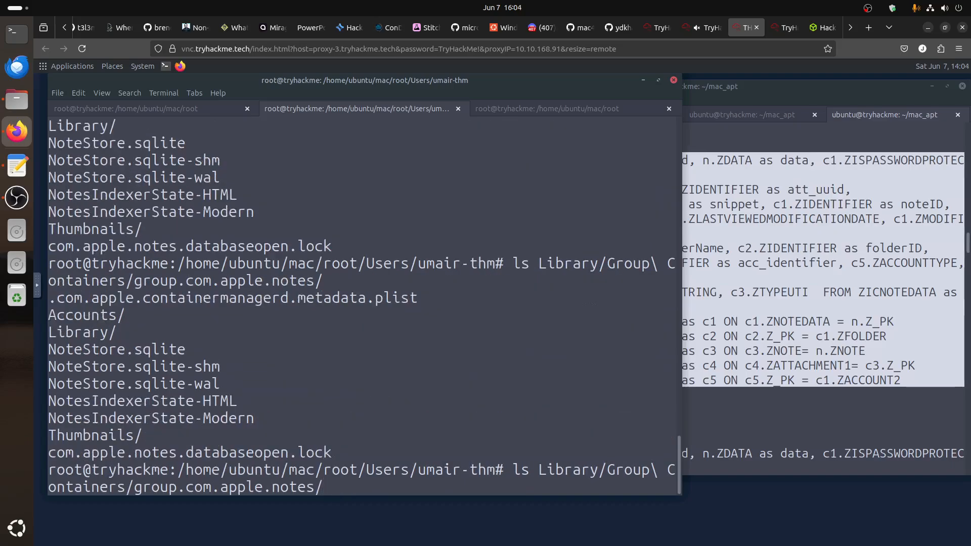
Extend the path through Accounts and its UUID folder to Media, listing the attachment directories inside
{"action": "type", "text": "A"}
{"action": "key", "text": "Tab"}
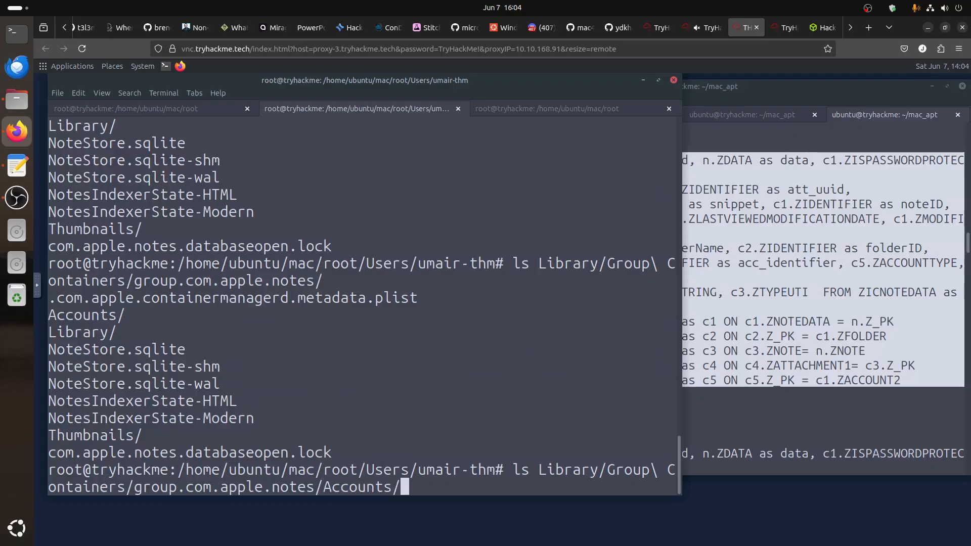
{"action": "key", "text": "Tab"}
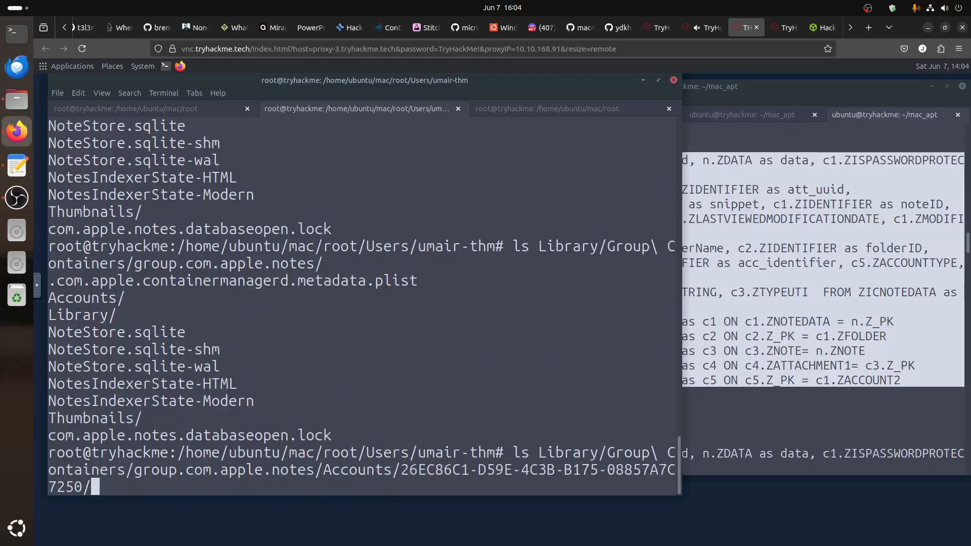
{"action": "key", "text": "Tab"}
{"action": "key", "text": "Tab"}
{"action": "type", "text": "M"}
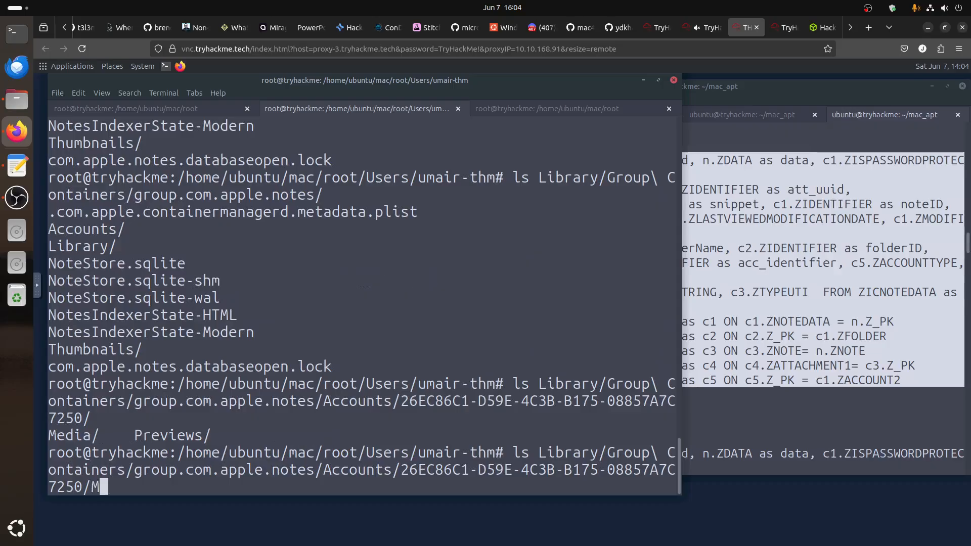
{"action": "key", "text": "Tab"}
{"action": "key", "text": "Tab"}
{"action": "key", "text": "Tab"}
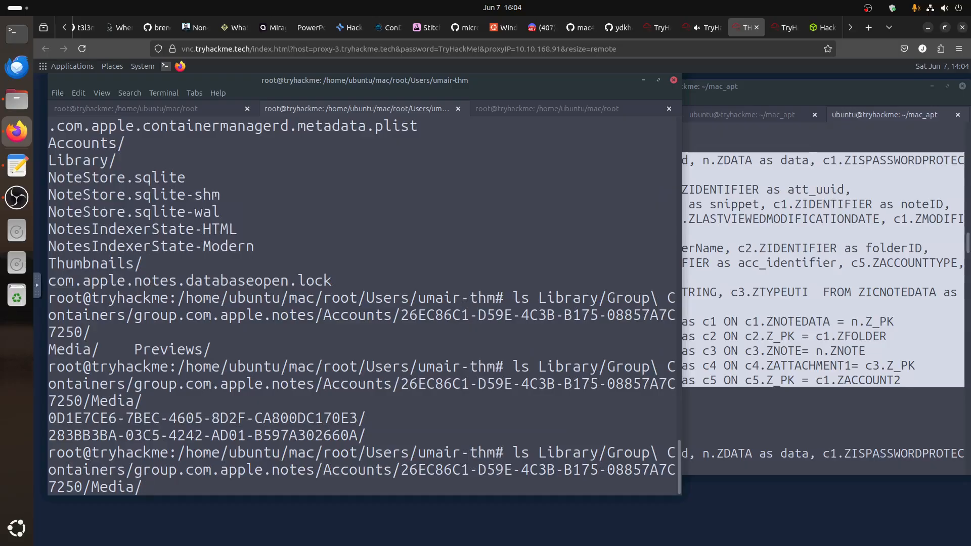
Copy IMG_0027.jpeg from the Media attachment directory starting with 0D1E7CE6 to /home/ubuntu/sql/
{"action": "type", "text": "0"}
{"action": "key", "text": "Tab"}
{"action": "key", "text": "Tab"}
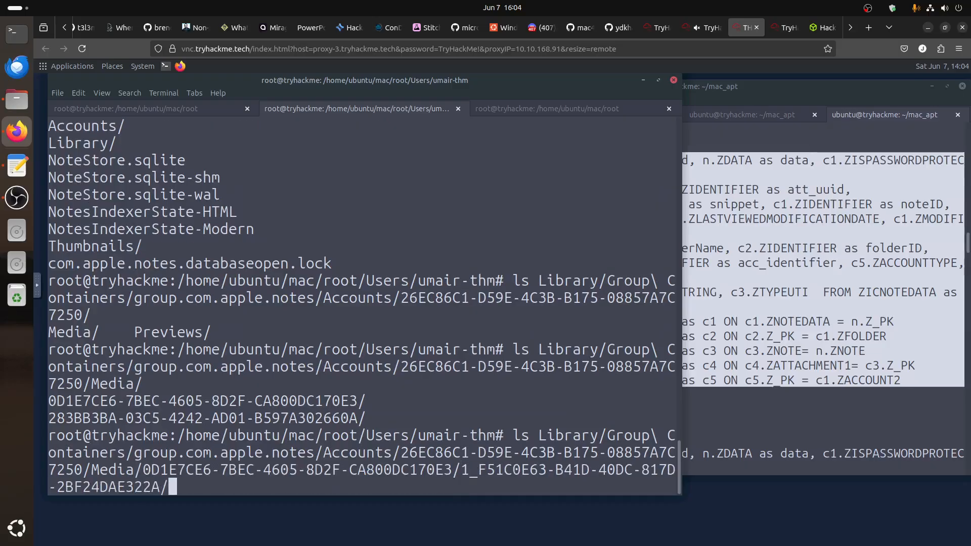
{"action": "key", "text": "Tab"}
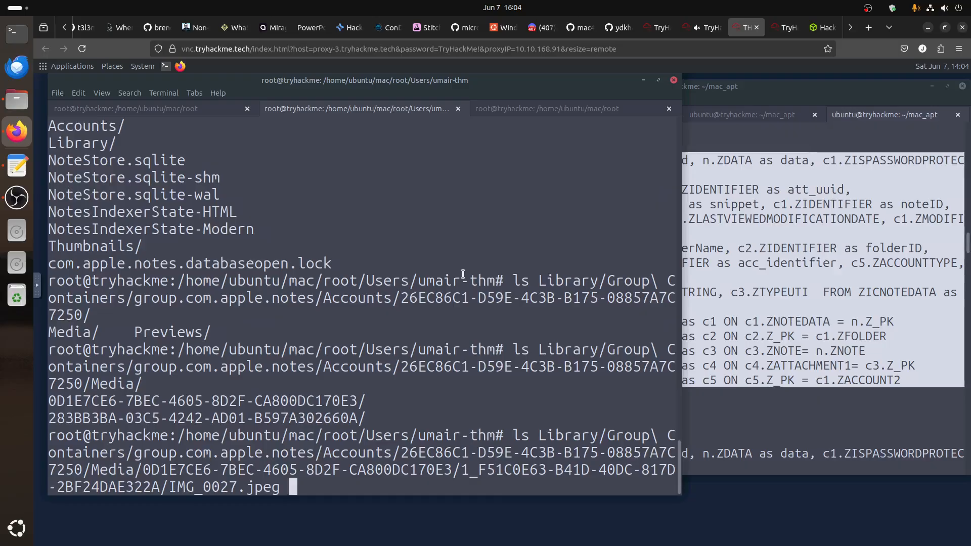
{"action": "key", "text": "Home"}
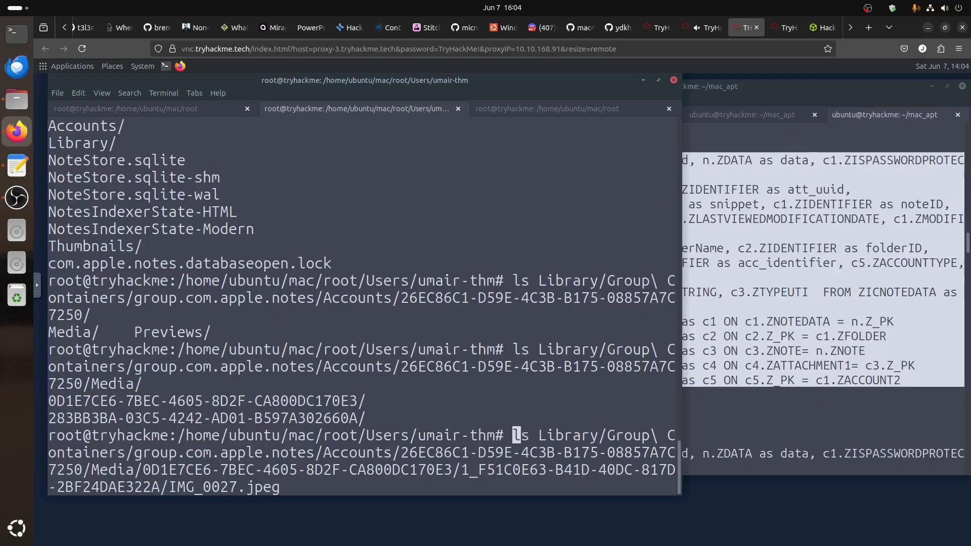
{"action": "key", "text": "Delete"}
{"action": "key", "text": "Delete"}
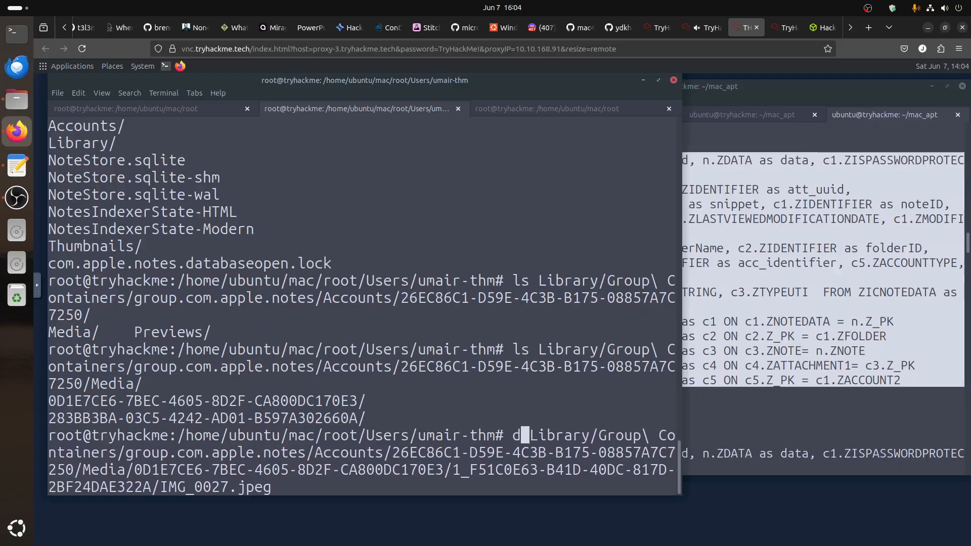
{"action": "type", "text": "dcp"}
{"action": "key", "text": "BackSpace"}
{"action": "key", "text": "BackSpace"}
{"action": "key", "text": "BackSpace"}
{"action": "type", "text": "cp"}
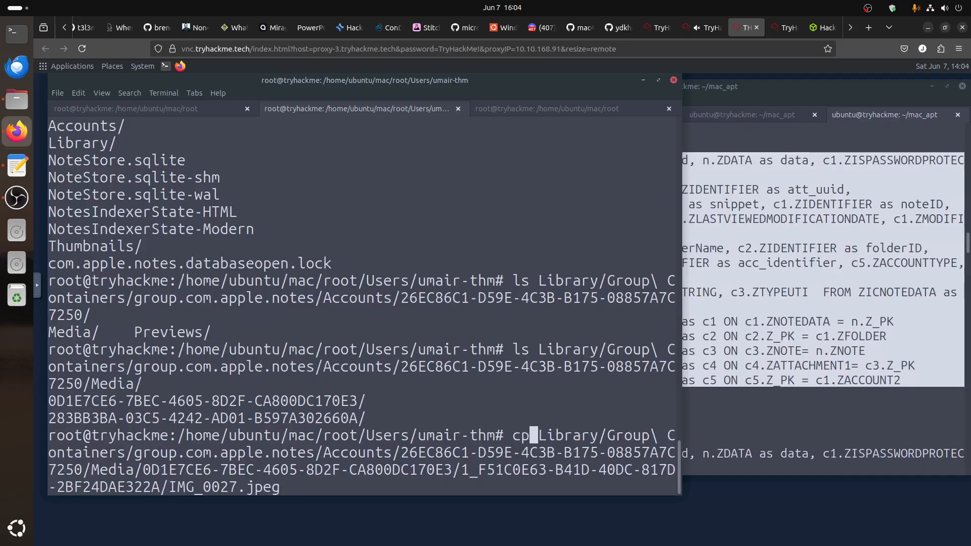
{"action": "key", "text": "End"}
{"action": "type", "text": "/home/u"}
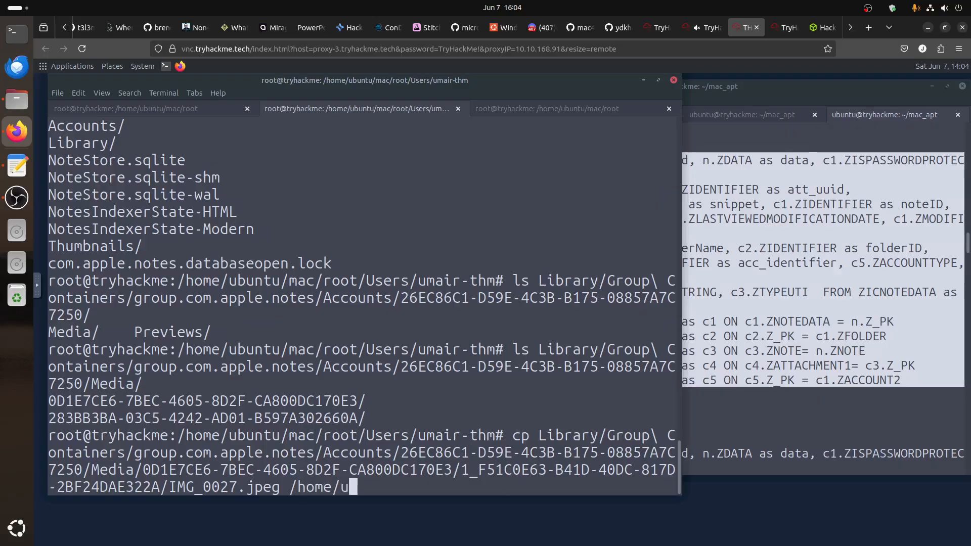
{"action": "key", "text": "Tab"}
{"action": "type", "text": "sql"}
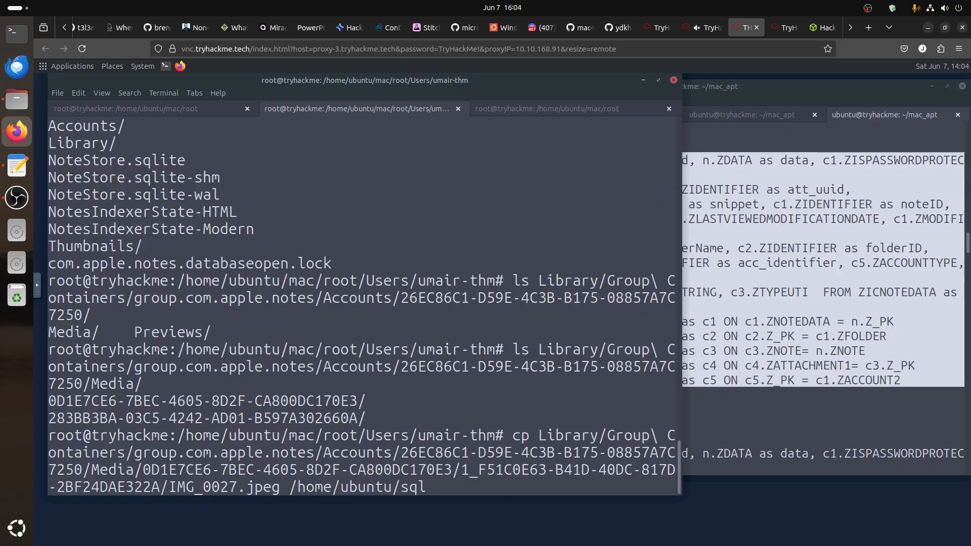
{"action": "type", "text": "/"}
{"action": "key", "text": "Return"}
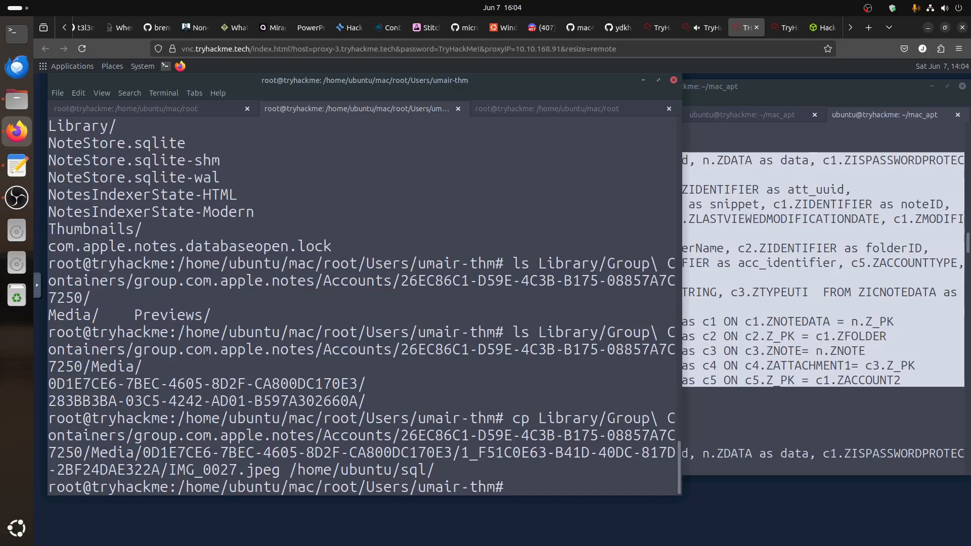
Rework the previous copy command to copy IMG_3050.jpeg from the Media directory starting with 283BB3BA to /home/ubuntu/sql/
{"action": "key", "text": "Up"}
{"action": "key", "text": "Left"}
{"action": "key", "text": "Left"}
{"action": "key", "text": "Left"}
{"action": "key", "text": "Left"}
{"action": "key", "text": "Left"}
{"action": "key", "text": "Left"}
{"action": "key", "text": "Left"}
{"action": "key", "text": "Left"}
{"action": "key", "text": "Left"}
{"action": "key", "text": "Left"}
{"action": "key", "text": "Left"}
{"action": "key", "text": "Left"}
{"action": "key", "text": "Left"}
{"action": "key", "text": "Left"}
{"action": "key", "text": "Left"}
{"action": "key", "text": "Left"}
{"action": "key", "text": "Left"}
{"action": "key", "text": "Left"}
{"action": "key", "text": "Left"}
{"action": "key", "text": "Left"}
{"action": "key", "text": "Left"}
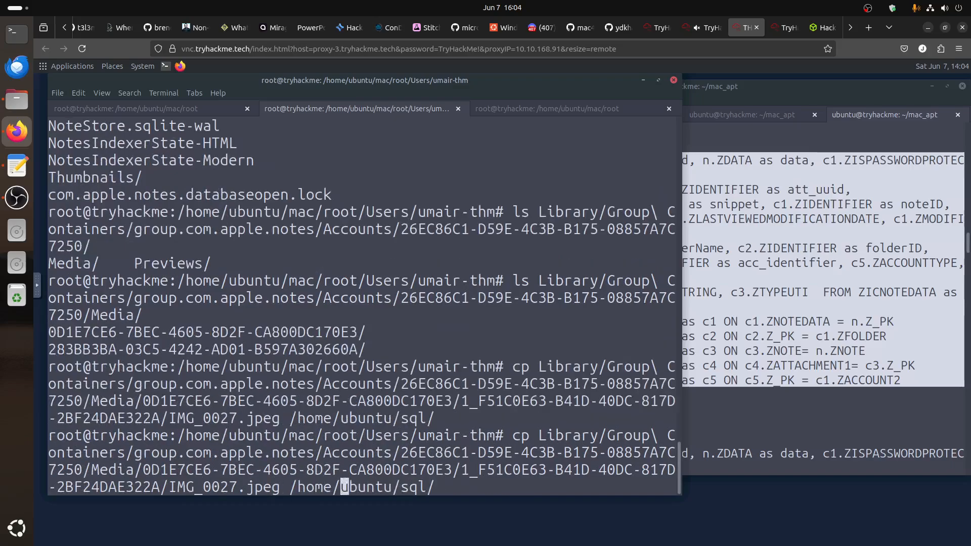
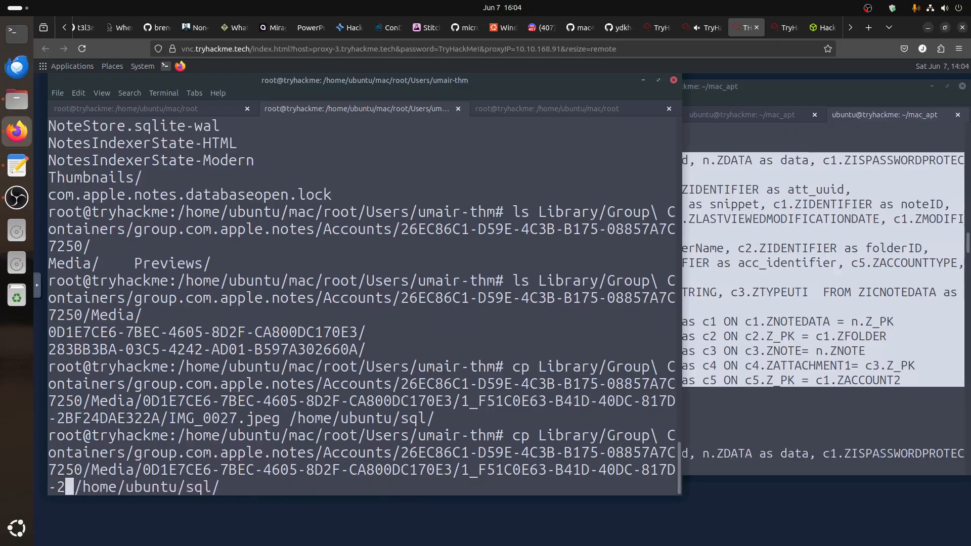
{"action": "key", "text": "BackSpace"}
{"action": "key", "text": "BackSpace"}
{"action": "key", "text": "BackSpace"}
{"action": "key", "text": "BackSpace"}
{"action": "key", "text": "BackSpace"}
{"action": "key", "text": "BackSpace"}
{"action": "key", "text": "BackSpace"}
{"action": "key", "text": "BackSpace"}
{"action": "key", "text": "BackSpace"}
{"action": "key", "text": "BackSpace"}
{"action": "key", "text": "BackSpace"}
{"action": "key", "text": "BackSpace"}
{"action": "key", "text": "BackSpace"}
{"action": "key", "text": "BackSpace"}
{"action": "key", "text": "BackSpace"}
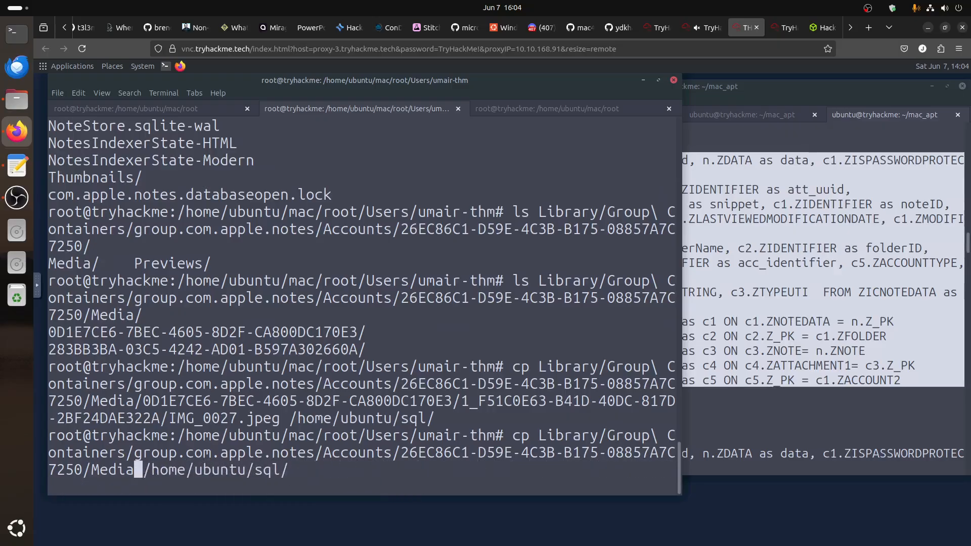
{"action": "key", "text": "Tab"}
{"action": "key", "text": "Tab"}
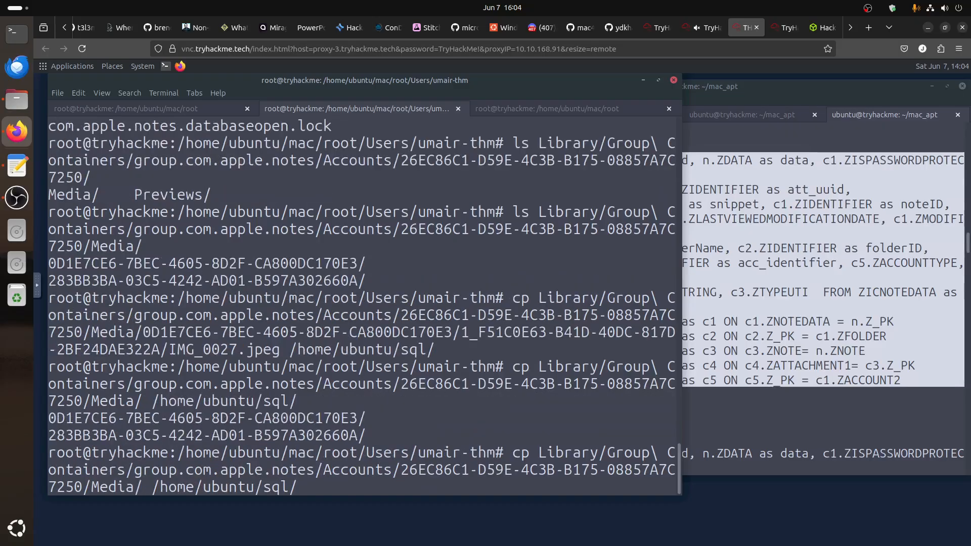
{"action": "type", "text": "2"}
{"action": "key", "text": "Tab"}
{"action": "key", "text": "Tab"}
{"action": "key", "text": "Tab"}
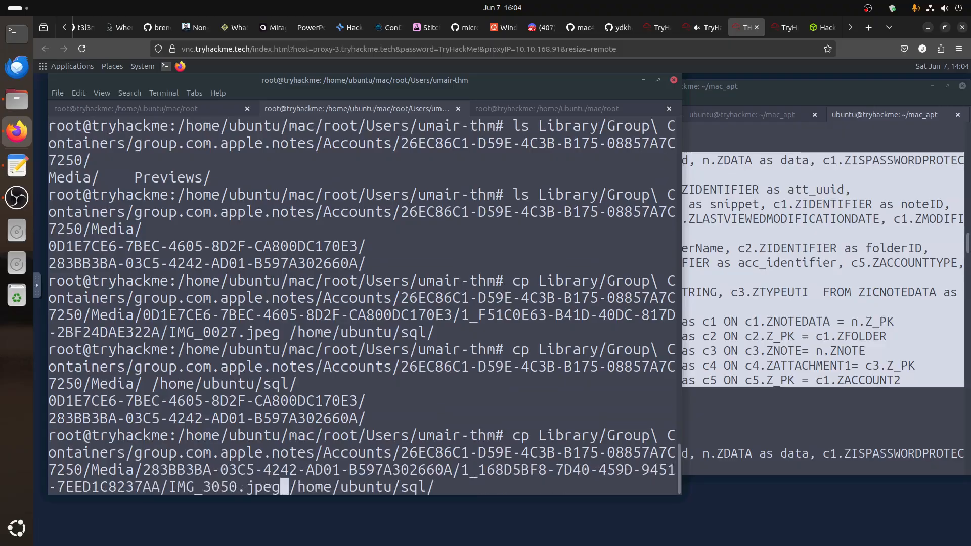
{"action": "key", "text": "Return"}
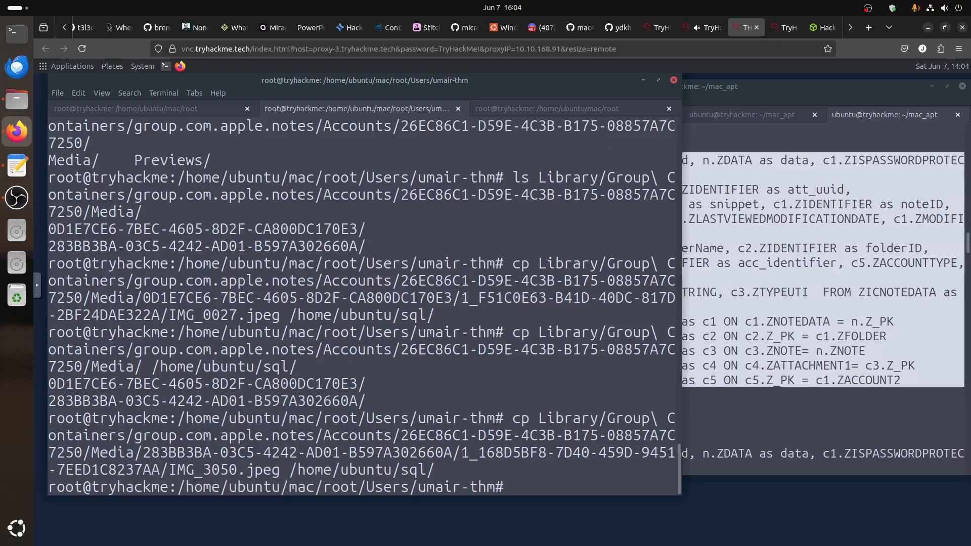
Minimize both terminal windows, check the attachment file names in the DB Browser query results and minimize DB Browser again
{"action": "left_click", "coordinate": [643, 81]}
{"action": "left_click", "coordinate": [932, 86]}
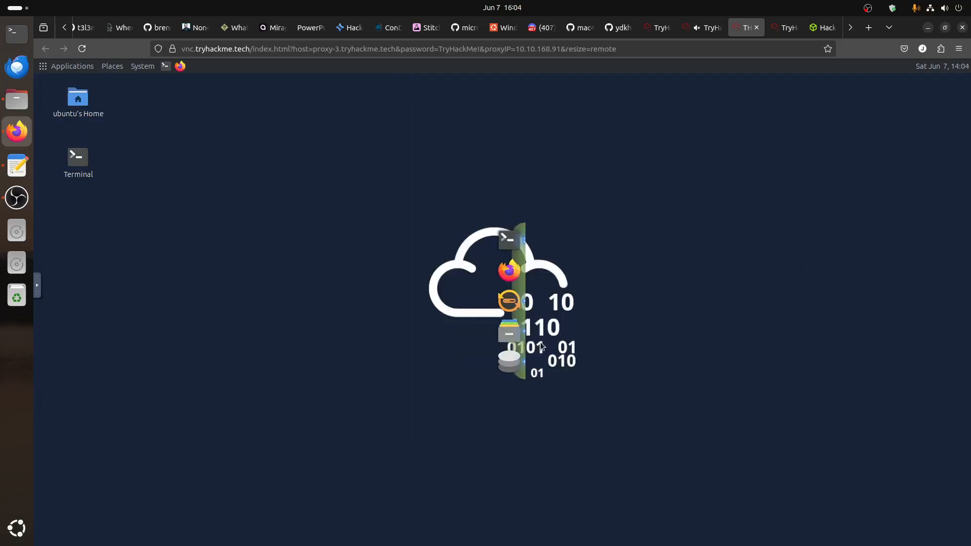
{"action": "left_click", "coordinate": [513, 356]}
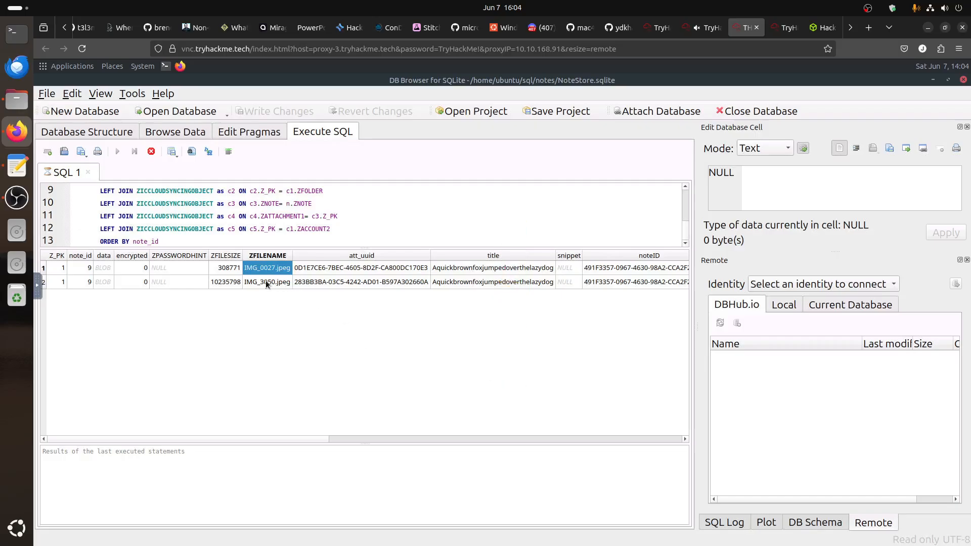
{"action": "left_click", "coordinate": [933, 80]}
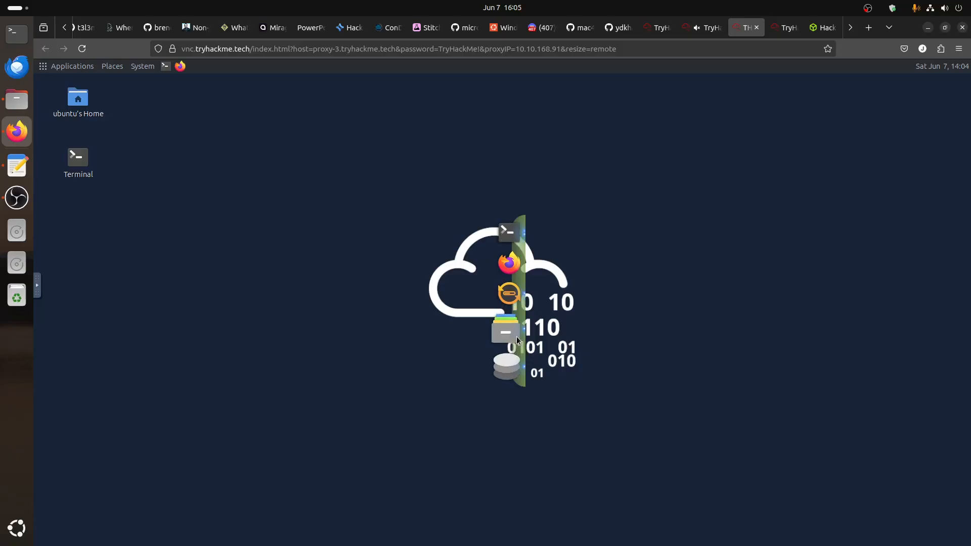
Open IMG_3050.jpeg from the sql folder, view it maximized and close the image viewer
{"action": "left_click", "coordinate": [517, 335]}
{"action": "left_click", "coordinate": [457, 237]}
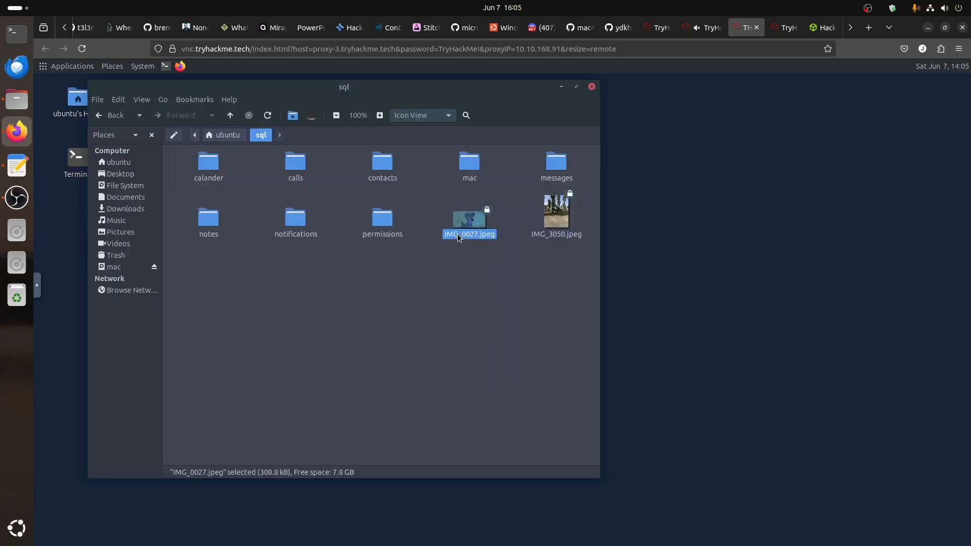
{"action": "double_click", "coordinate": [552, 227]}
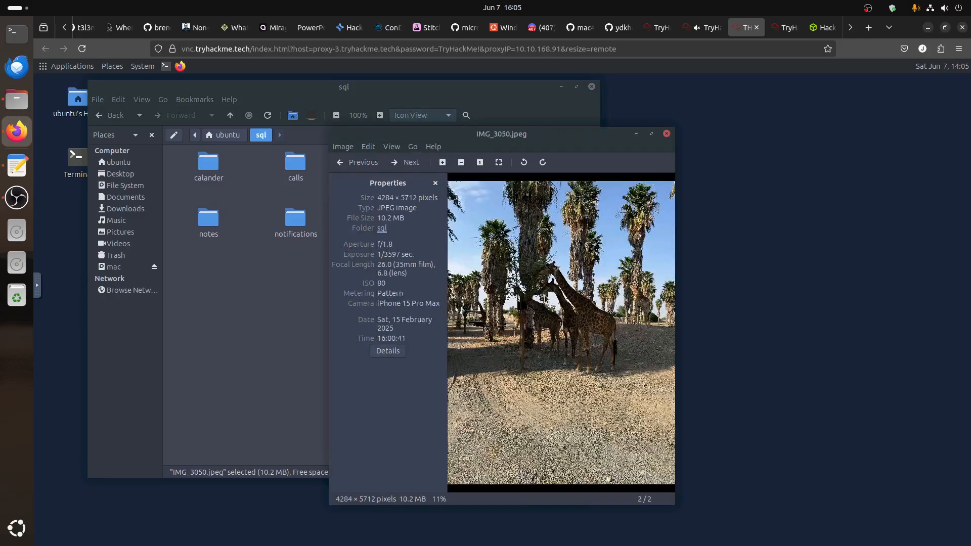
{"action": "left_click", "coordinate": [652, 134]}
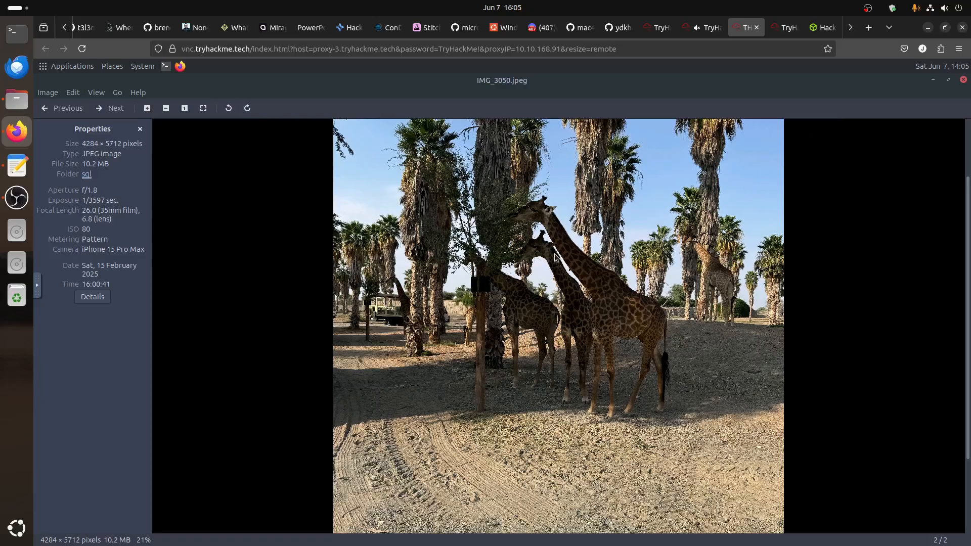
{"action": "left_click", "coordinate": [963, 83]}
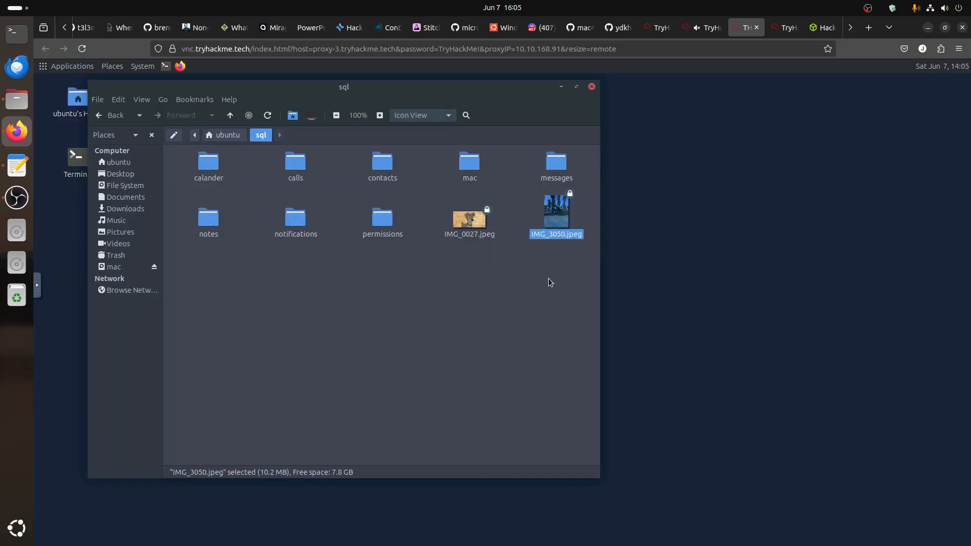
Switch to the TryHackMe room page and read where the Reminders section says the reminder databases are stored
{"action": "left_click", "coordinate": [704, 27]}
{"action": "scroll", "coordinate": [327, 308], "scroll_direction": "down", "scroll_amount": 1}
{"action": "scroll", "coordinate": [327, 308], "scroll_direction": "down", "scroll_amount": 2}
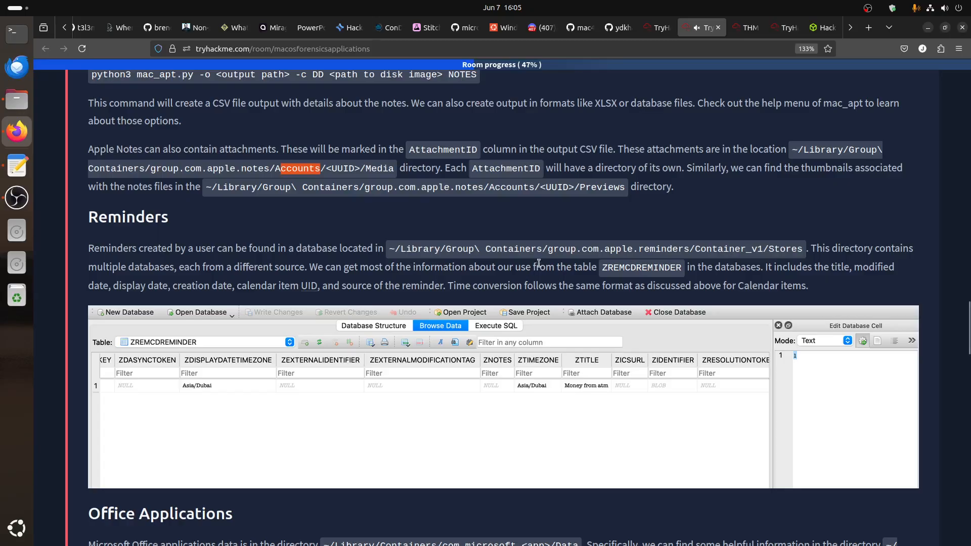
{"action": "left_click_drag", "start_coordinate": [666, 248], "coordinate": [642, 248]}
{"action": "left_click", "coordinate": [729, 248]}
Switch to the remote desktop and create a new folder named reminders in the sql folder
{"action": "left_click", "coordinate": [745, 30]}
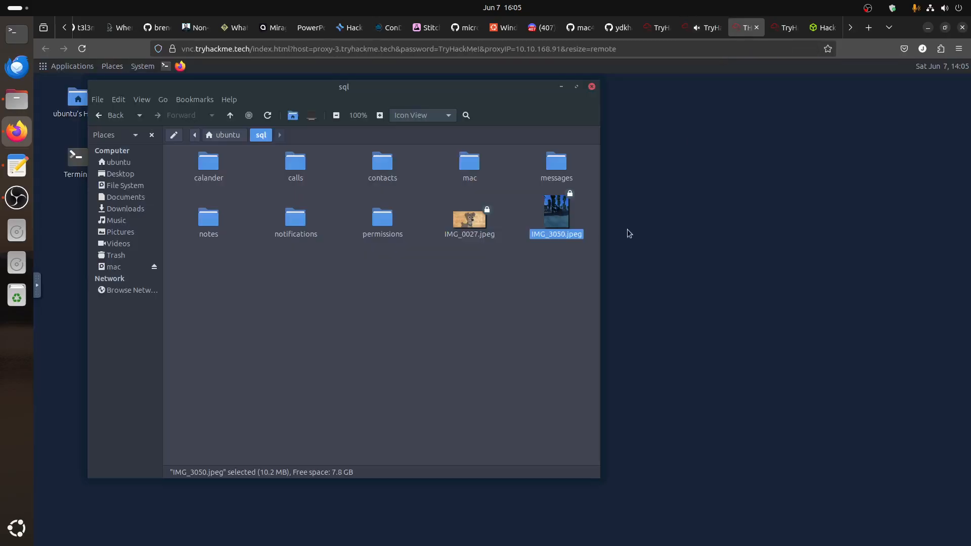
{"action": "left_click", "coordinate": [561, 87]}
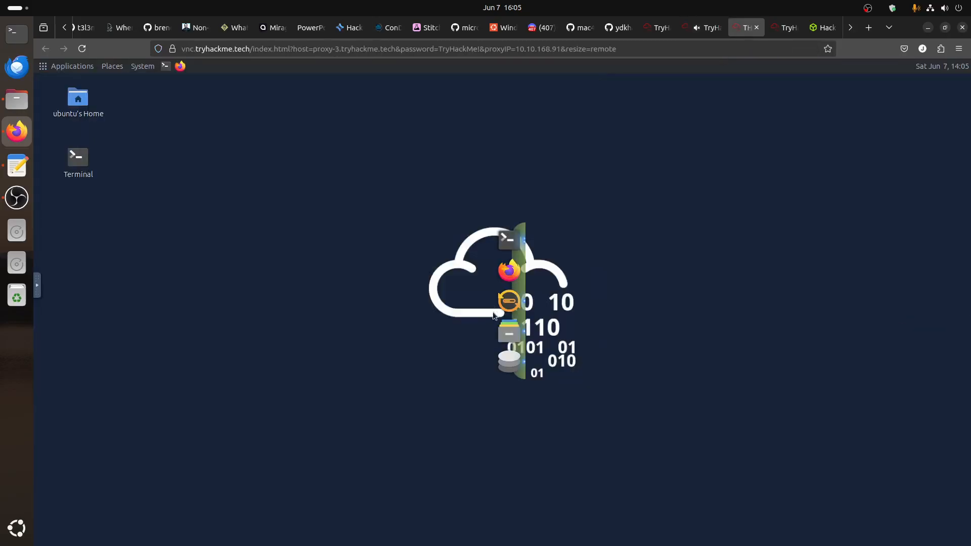
{"action": "left_click", "coordinate": [504, 236]}
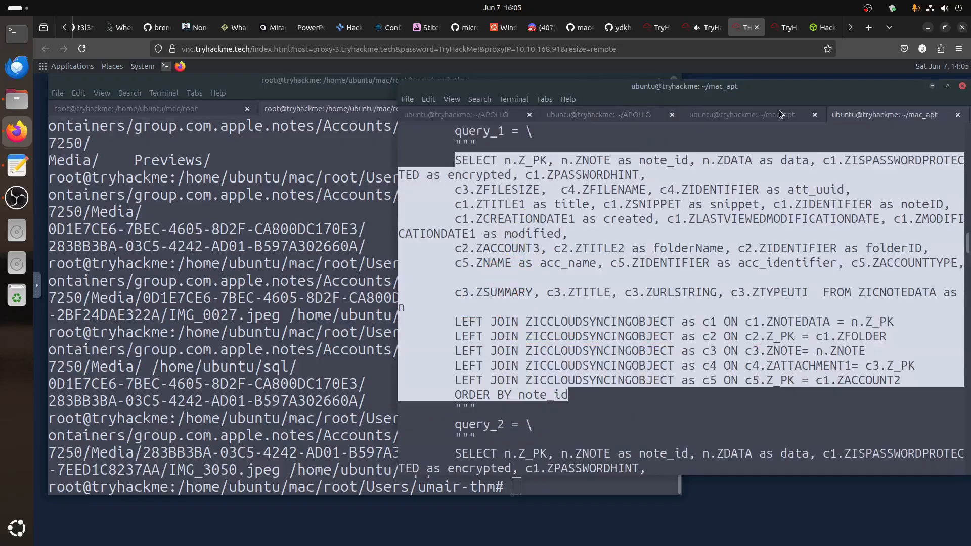
{"action": "left_click", "coordinate": [932, 86]}
{"action": "left_click", "coordinate": [643, 80]}
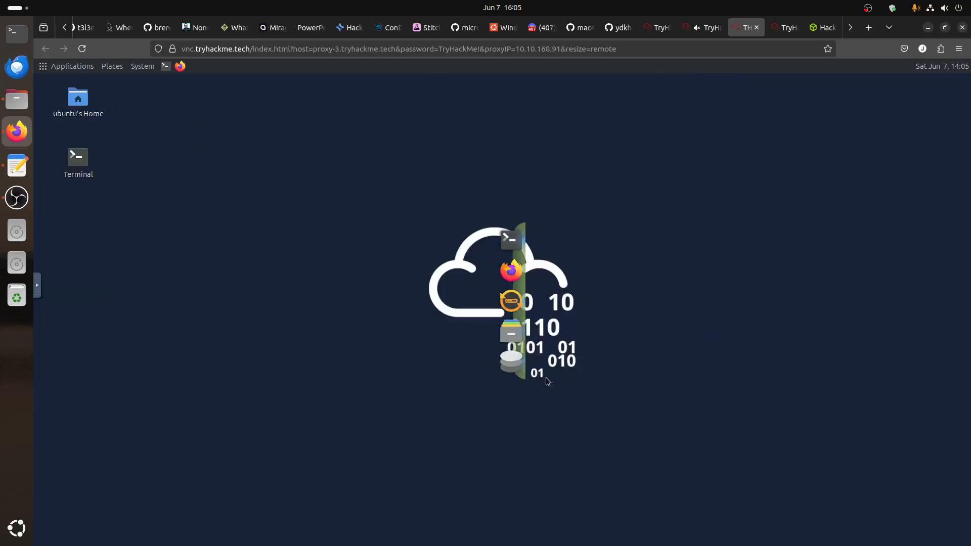
{"action": "left_click", "coordinate": [509, 333]}
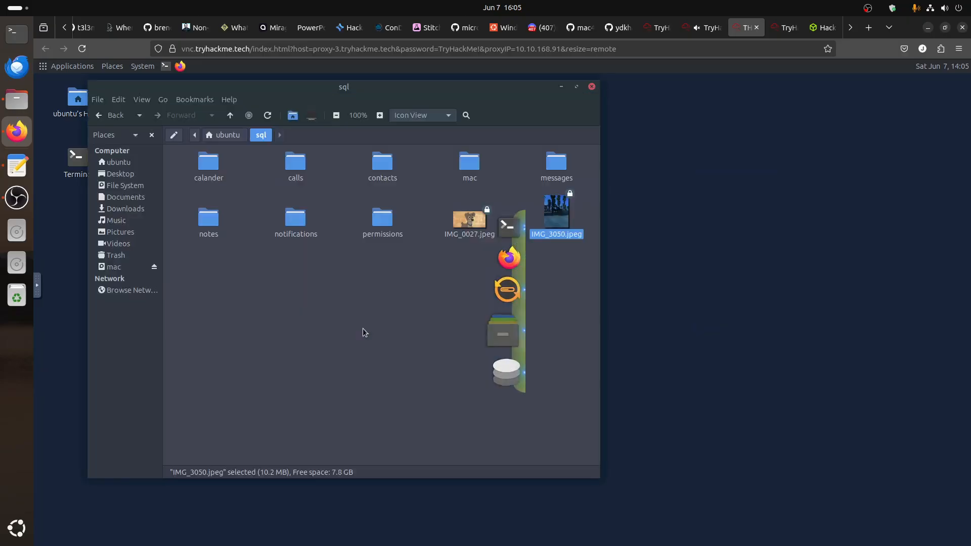
{"action": "right_click", "coordinate": [333, 278]}
{"action": "left_click", "coordinate": [352, 288]}
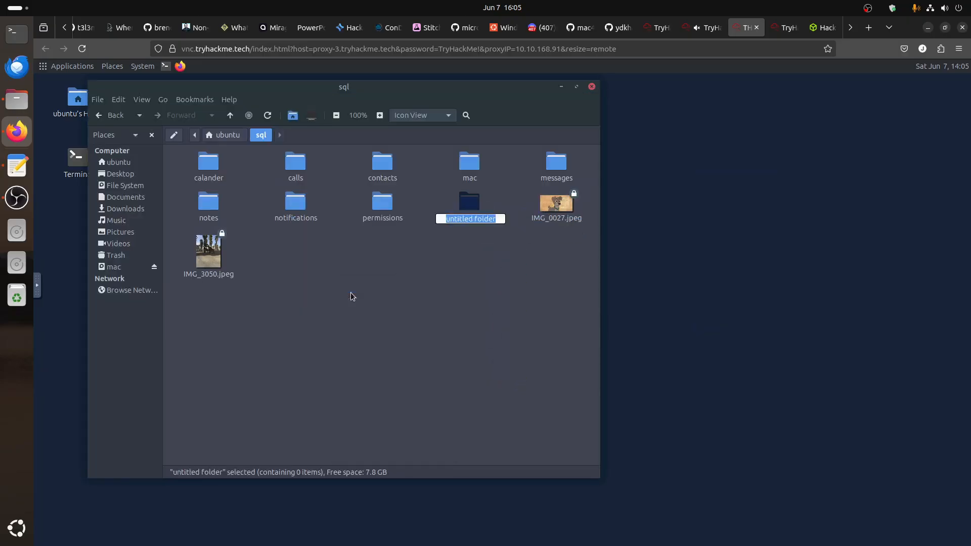
{"action": "type", "text": "reminders"}
{"action": "key", "text": "Return"}
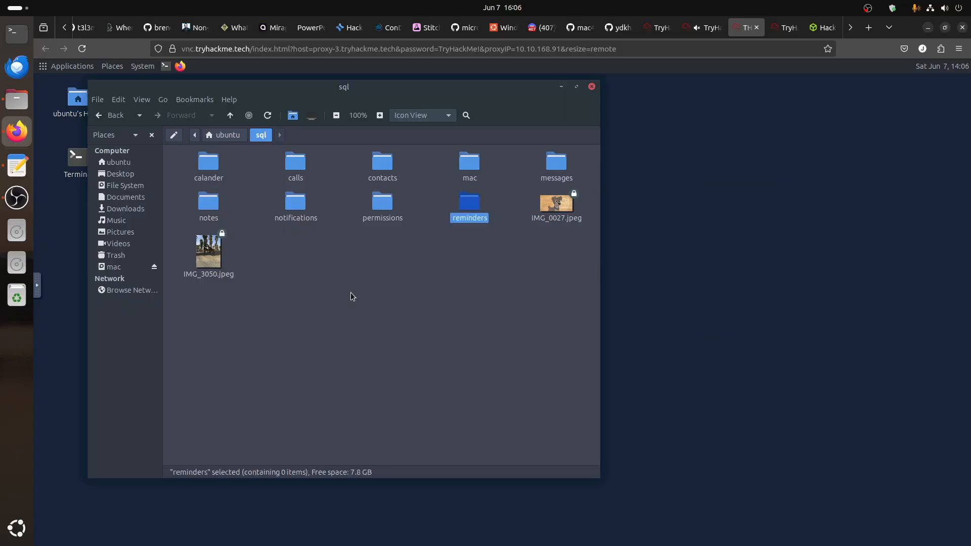
Return to the terminal, begin a cp command with the path Library/Group\ Containers/ and check the Reminders database location on the room page
{"action": "left_click", "coordinate": [560, 87]}
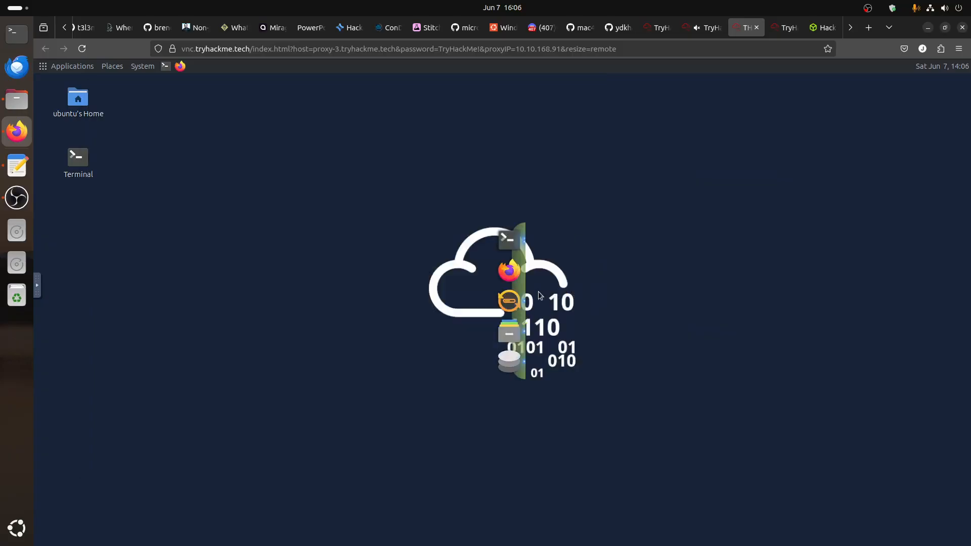
{"action": "left_click", "coordinate": [500, 247]}
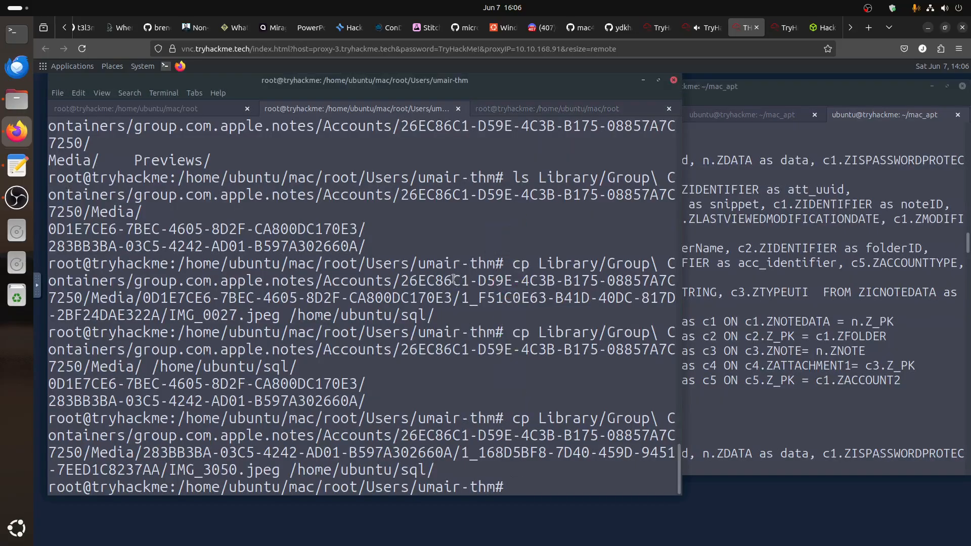
{"action": "type", "text": "cp Li"}
{"action": "key", "text": "Tab"}
{"action": "type", "text": "Gr"}
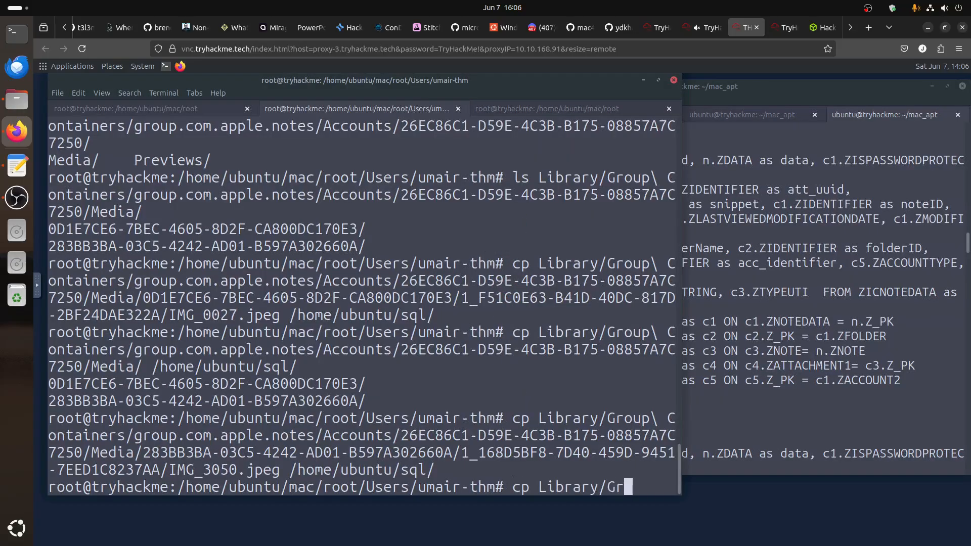
{"action": "key", "text": "Tab"}
{"action": "left_click", "coordinate": [707, 32]}
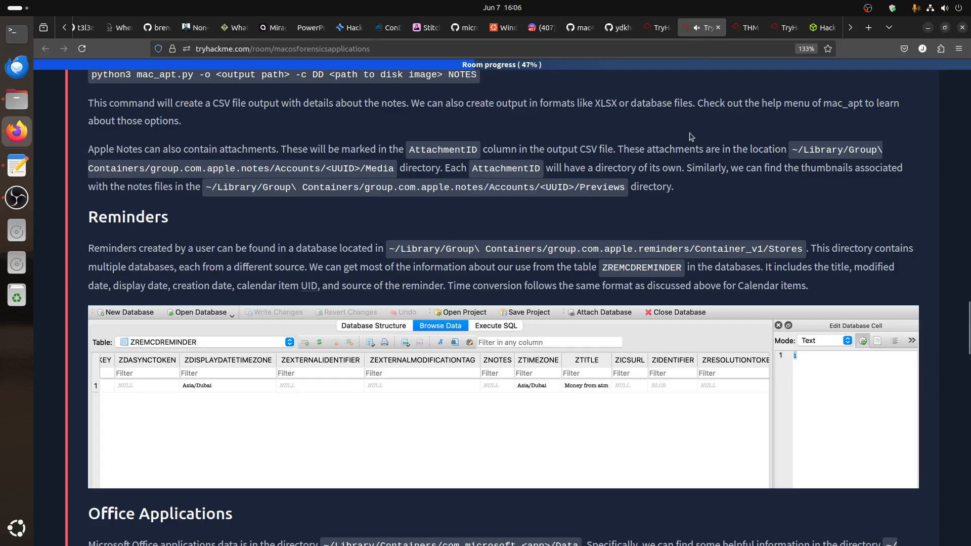
{"action": "left_click", "coordinate": [742, 32]}
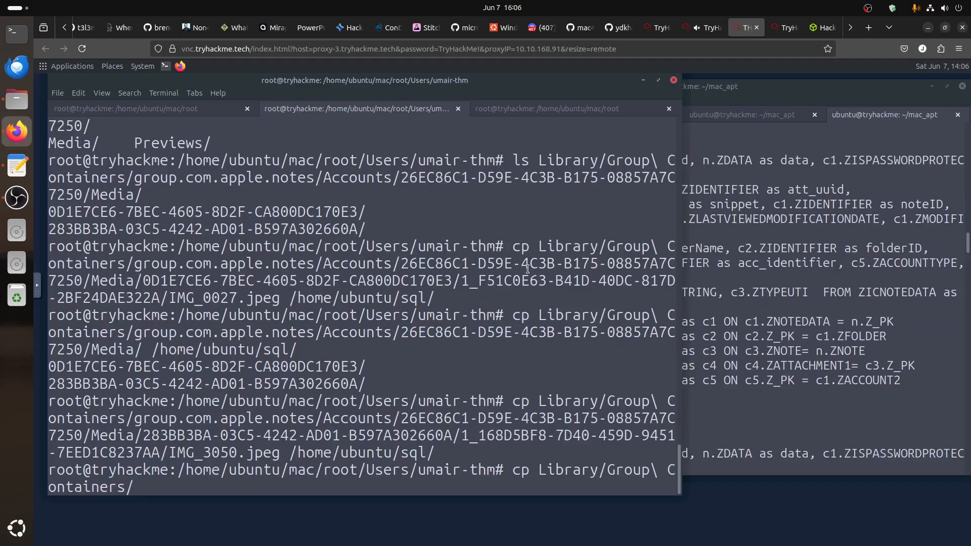
Extend the copy command's source path to group.com.apple.reminders/, checking the directory name against the room page
{"action": "type", "text": "gr"}
{"action": "key", "text": "Tab"}
{"action": "type", "text": "co"}
{"action": "key", "text": "Tab"}
{"action": "type", "text": "a"}
{"action": "key", "text": "BackSpace"}
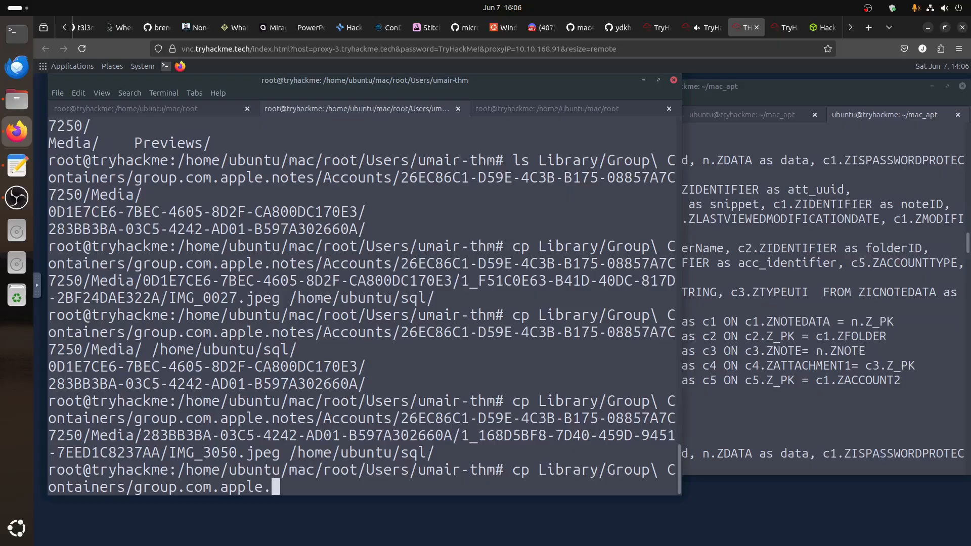
{"action": "type", "text": "re"}
{"action": "key", "text": "Tab"}
{"action": "key", "text": "Tab"}
{"action": "left_click", "coordinate": [708, 29]}
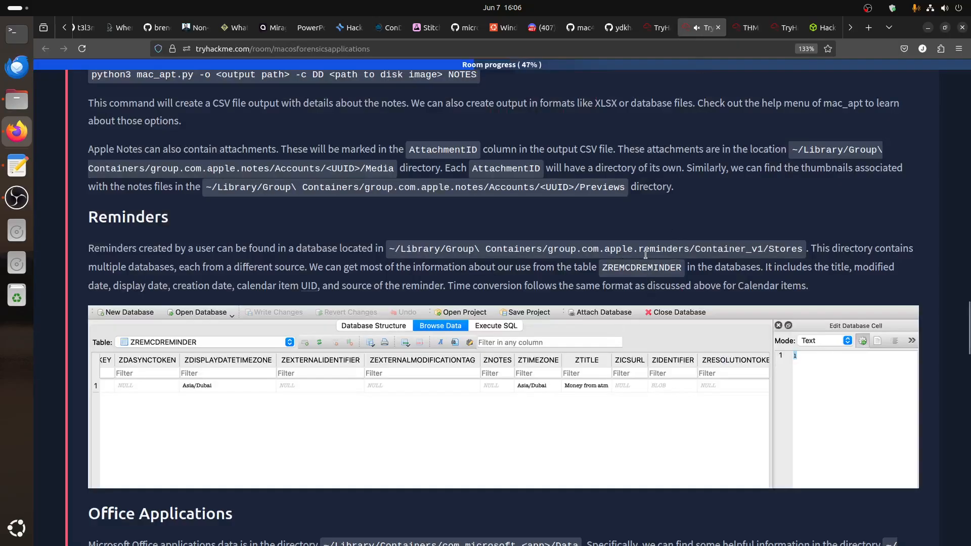
{"action": "left_click", "coordinate": [746, 28]}
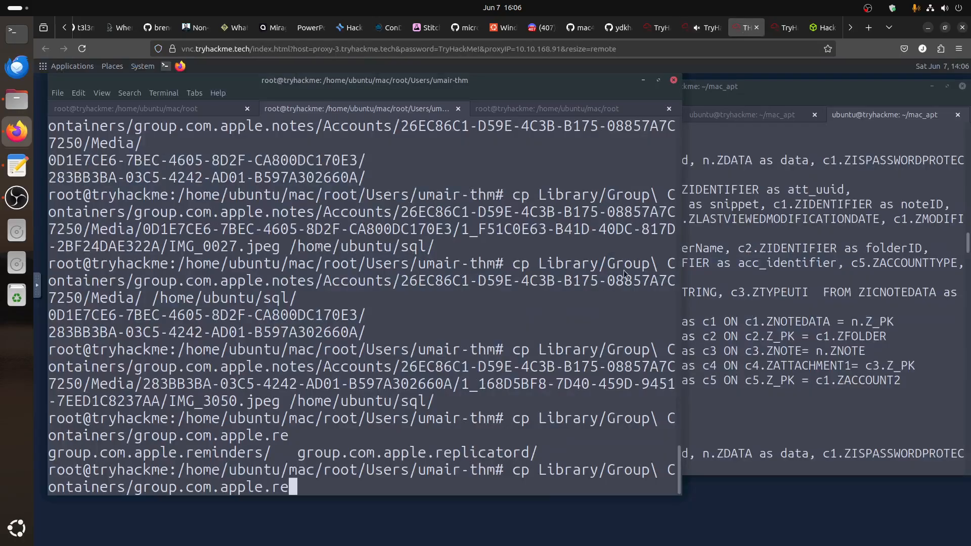
{"action": "type", "text": "m"}
{"action": "key", "text": "Tab"}
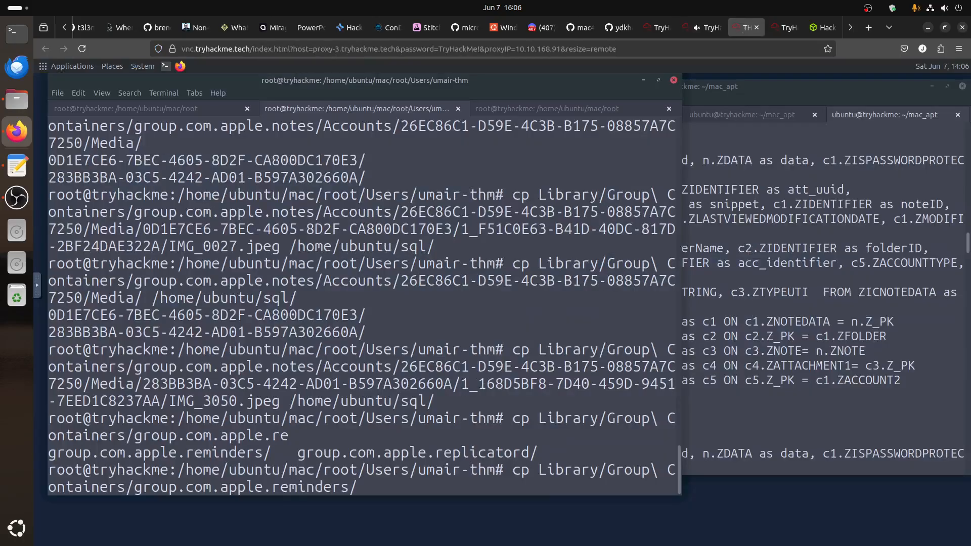
Extend the source path to Container_v1/Stores/ and list the files in that directory
{"action": "key", "text": "Tab"}
{"action": "key", "text": "Tab"}
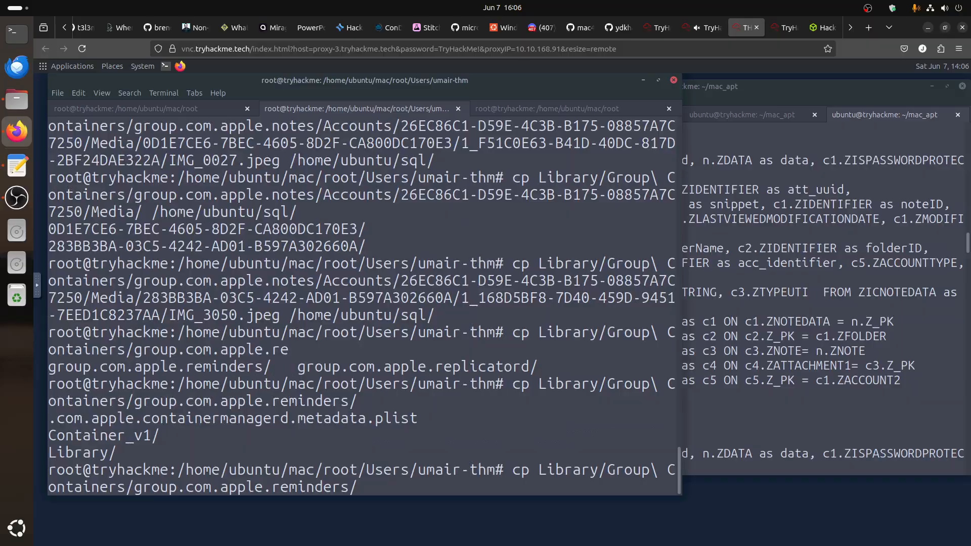
{"action": "type", "text": "Co"}
{"action": "key", "text": "Tab"}
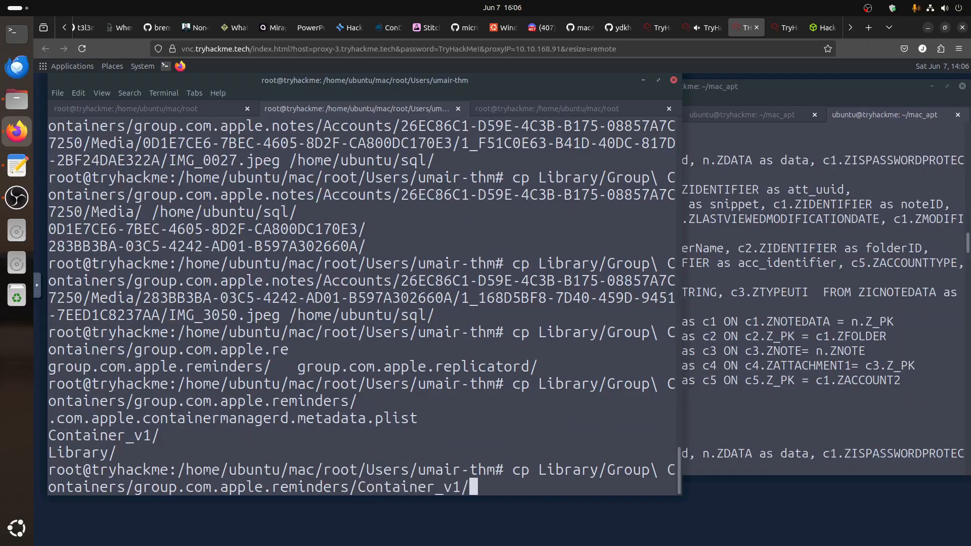
{"action": "type", "text": "S"}
{"action": "key", "text": "Tab"}
{"action": "key", "text": "Tab"}
{"action": "key", "text": "Tab"}
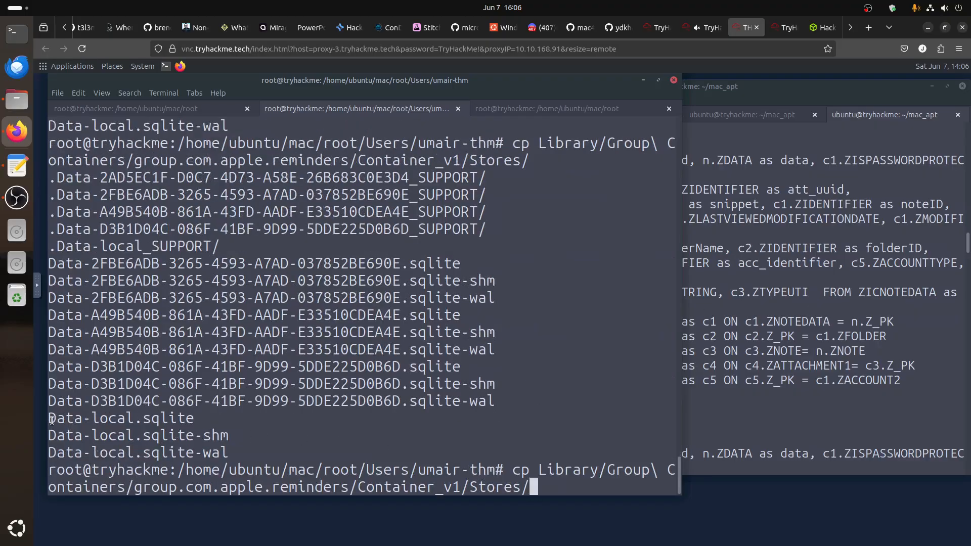
Examine the listed Data-local and UUID-named databases, comparing them with what the Reminders section says about multiple databases and the ZREMCDREMINDER table
{"action": "left_click_drag", "start_coordinate": [49, 419], "coordinate": [231, 458]}
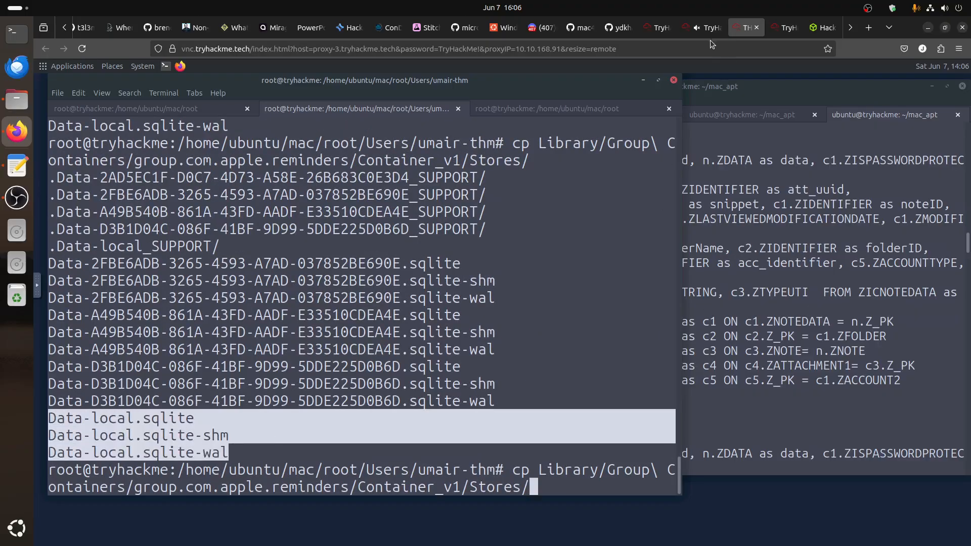
{"action": "left_click", "coordinate": [702, 27]}
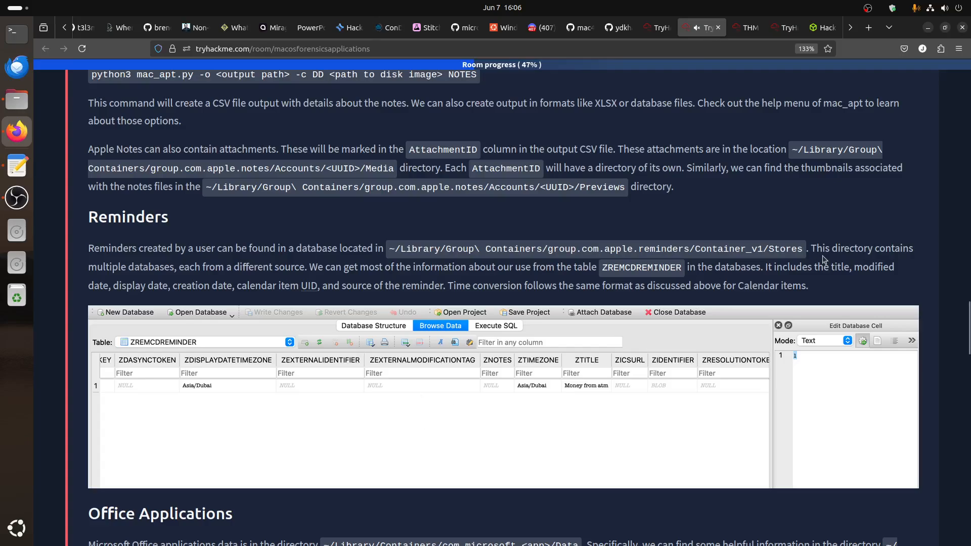
{"action": "left_click_drag", "start_coordinate": [112, 268], "coordinate": [197, 267]}
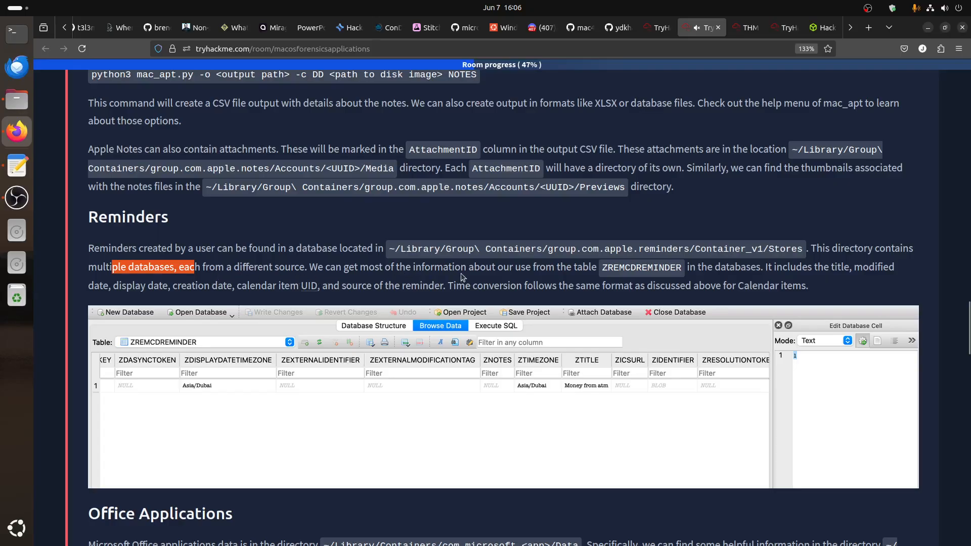
{"action": "left_click", "coordinate": [630, 271]}
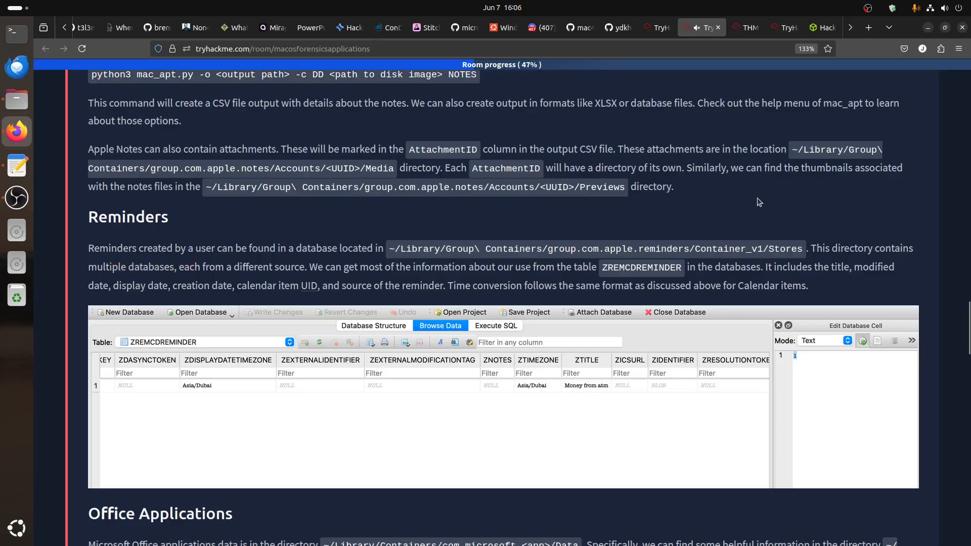
{"action": "left_click", "coordinate": [739, 30]}
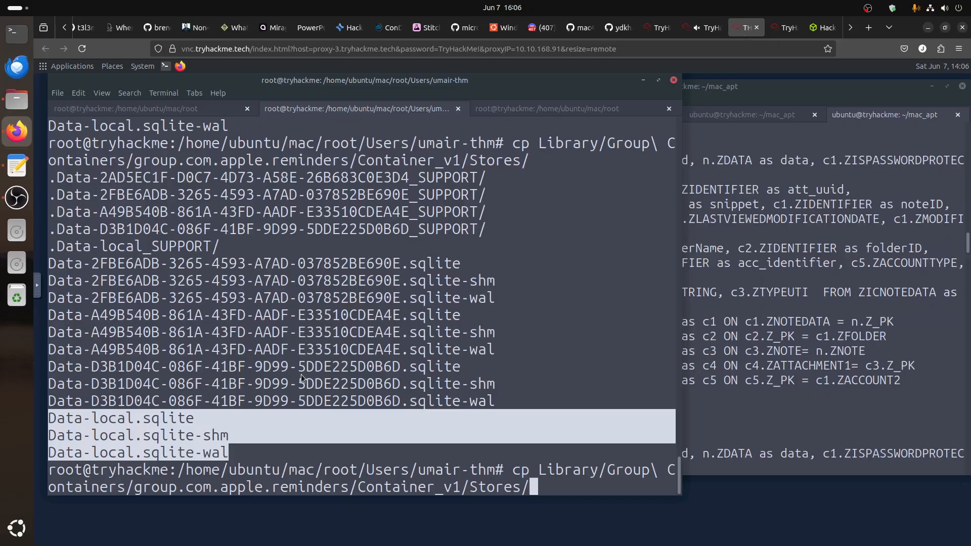
{"action": "left_click", "coordinate": [226, 456]}
{"action": "left_click_drag", "start_coordinate": [226, 457], "coordinate": [57, 421]}
{"action": "left_click", "coordinate": [143, 267]}
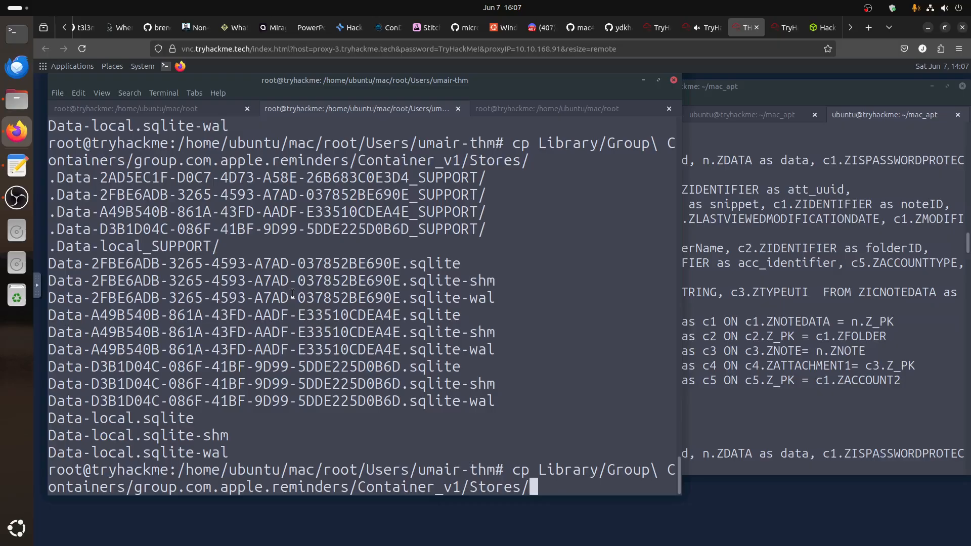
Complete and run the command to copy Data-2FBE6ADB-3265-4593-A7AD-037852BE690E.sqlite* to /home/ubuntu/sql/reminders/
{"action": "type", "text": "Da"}
{"action": "key", "text": "Tab"}
{"action": "type", "text": "2"}
{"action": "key", "text": "Tab"}
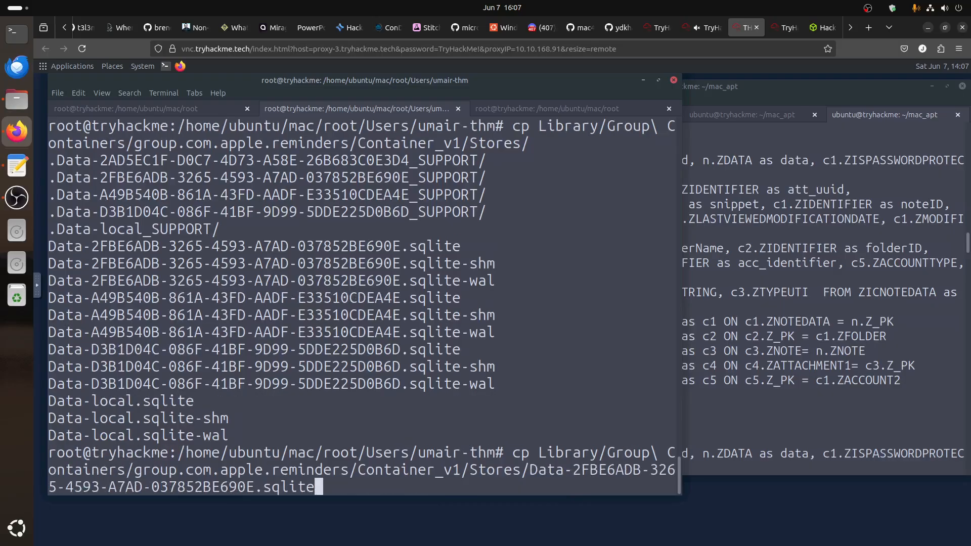
{"action": "type", "text": "* /home/ubuntu/"}
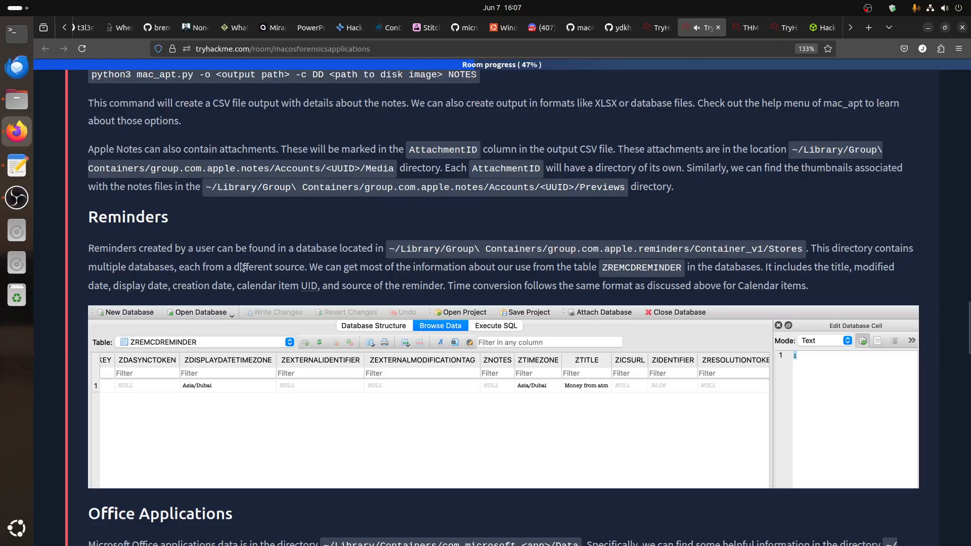
{"action": "left_click", "coordinate": [705, 28]}
{"action": "left_click", "coordinate": [746, 29]}
{"action": "type", "text": "re"}
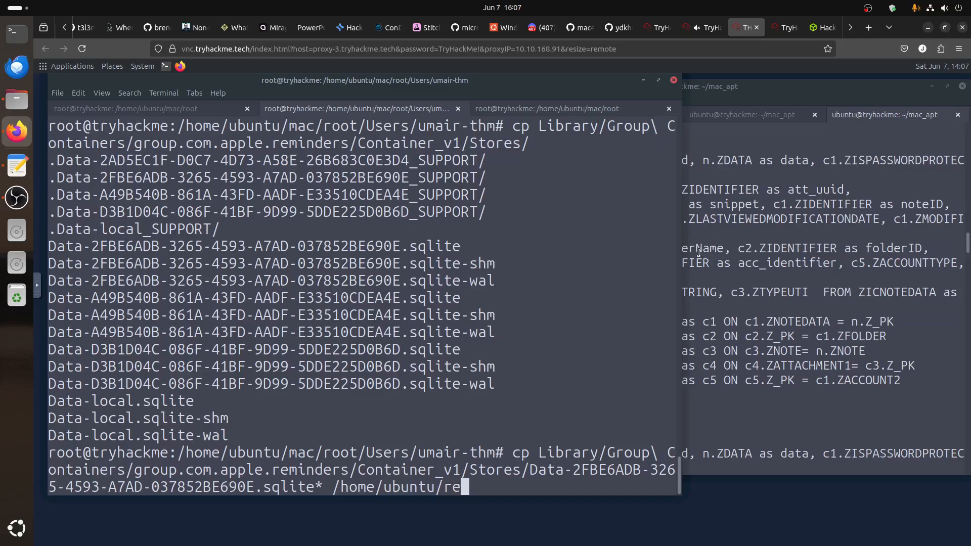
{"action": "type", "text": "m"}
{"action": "key", "text": "BackSpace"}
{"action": "key", "text": "BackSpace"}
{"action": "key", "text": "BackSpace"}
{"action": "type", "text": "sql/reminders/"}
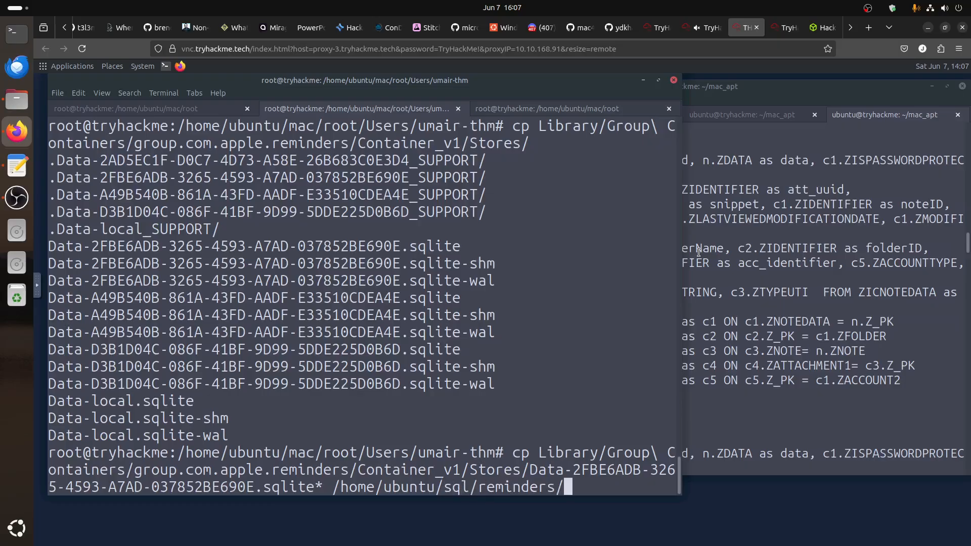
{"action": "key", "text": "Return"}
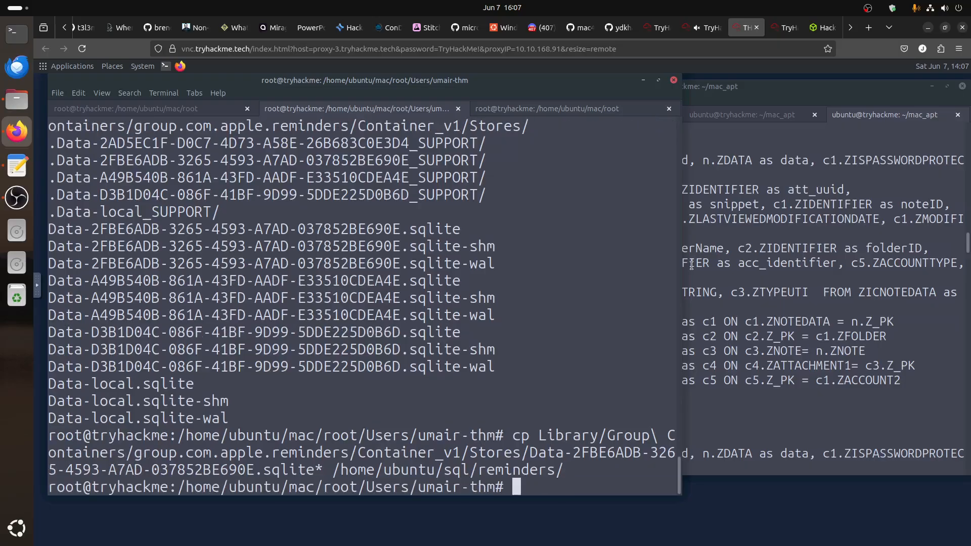
Switch from the terminal to DB Browser for SQLite and close the NoteStore.sqlite database, accepting that running SQL statements are stopped
{"action": "left_click", "coordinate": [642, 81]}
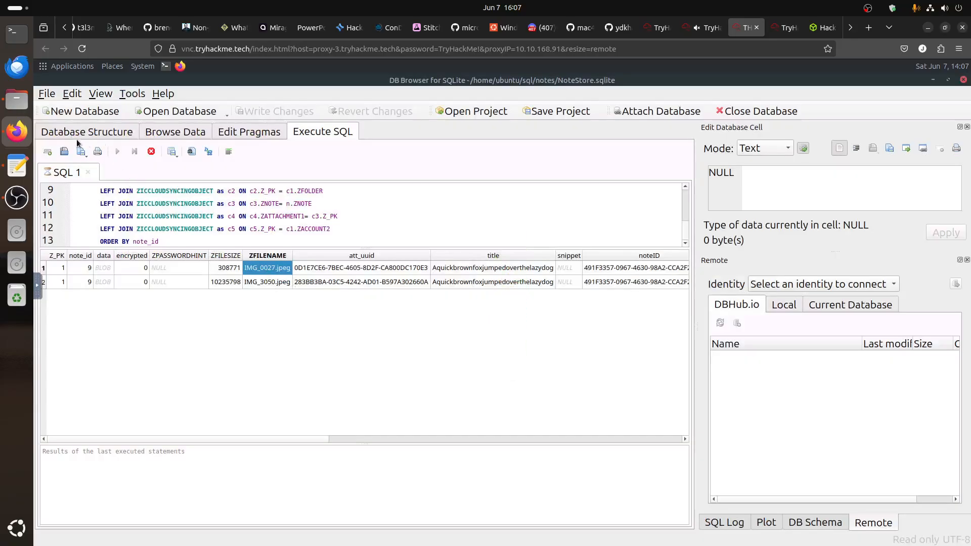
{"action": "left_click", "coordinate": [86, 132]}
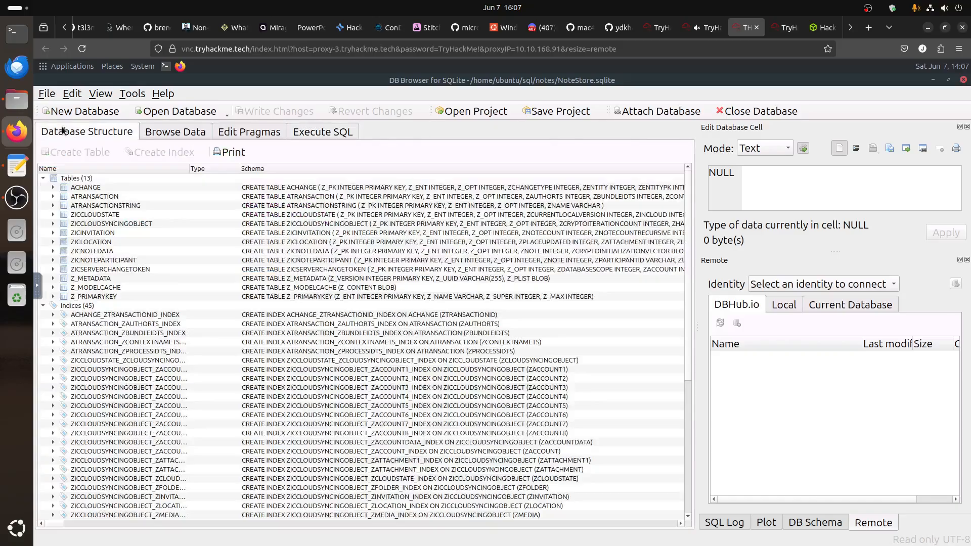
{"action": "left_click", "coordinate": [742, 110]}
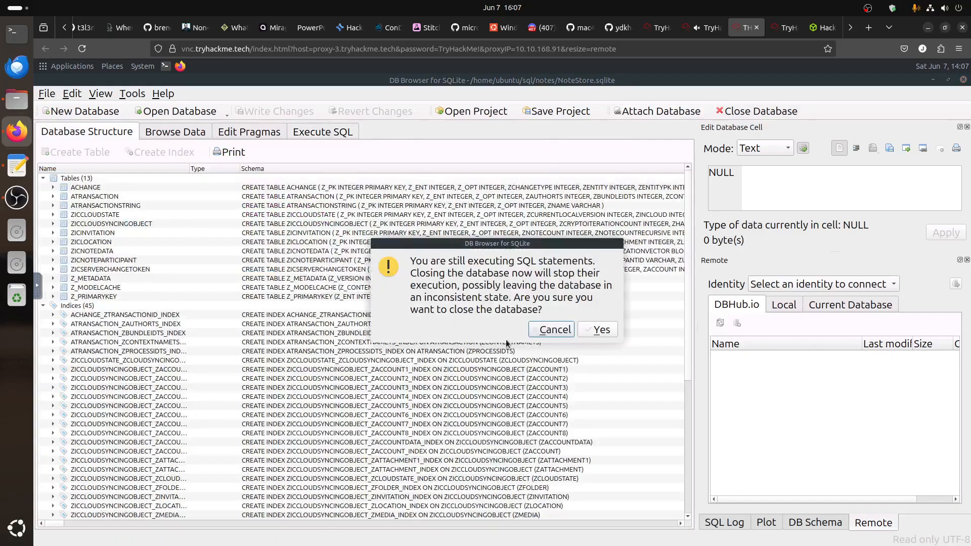
{"action": "left_click", "coordinate": [599, 330]}
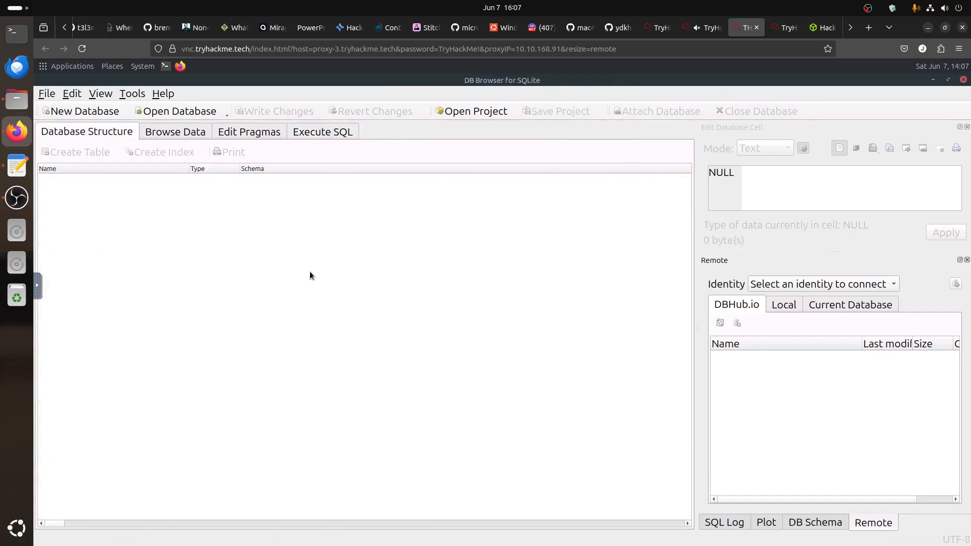
Open the Data-2FBE6ADB-3265-4593-A7AD-037852BE690E.sqlite database from the sql/reminders folder
{"action": "left_click", "coordinate": [47, 94]}
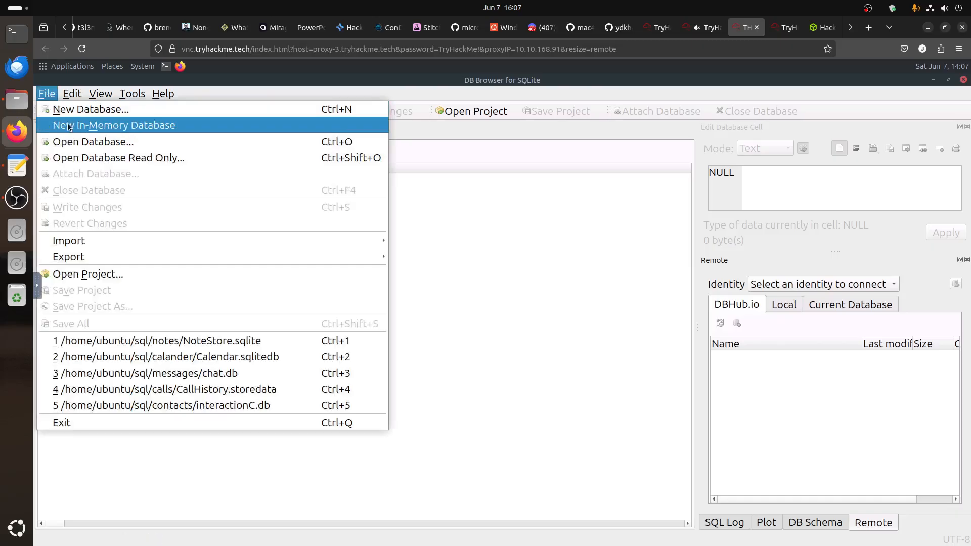
{"action": "left_click", "coordinate": [99, 147]}
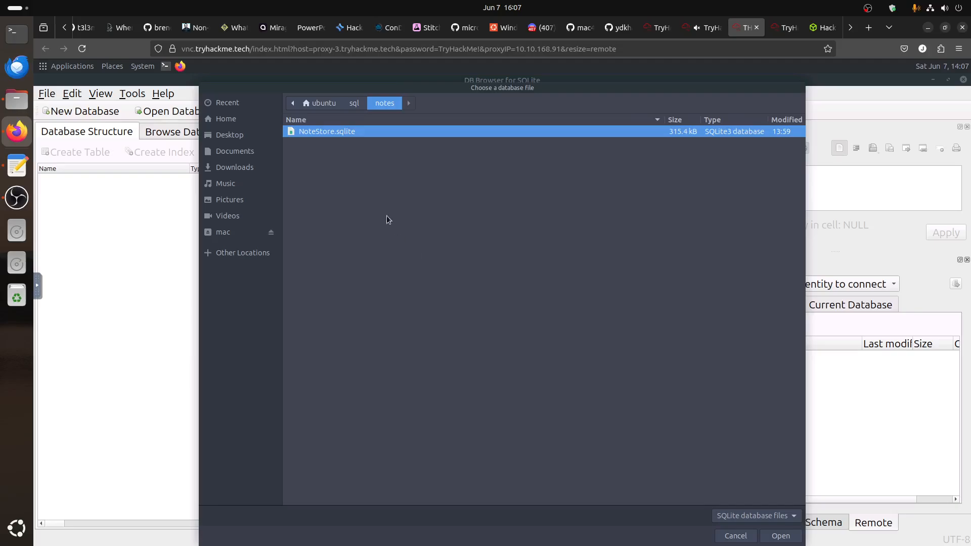
{"action": "left_click", "coordinate": [354, 103]}
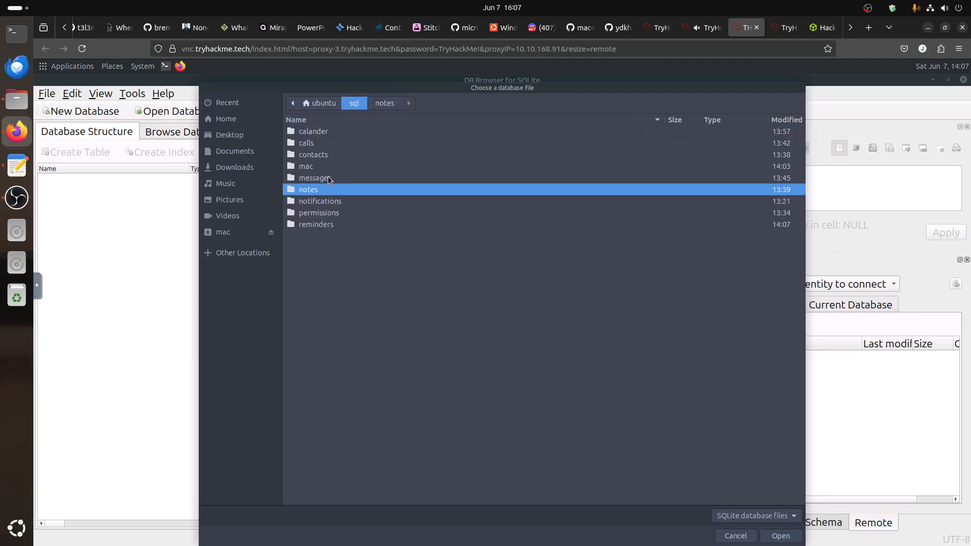
{"action": "double_click", "coordinate": [324, 226]}
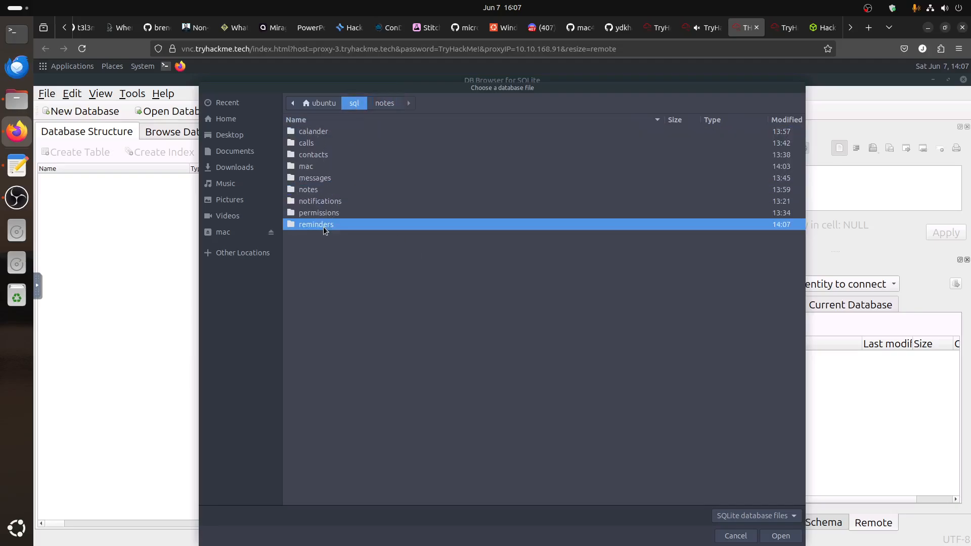
{"action": "double_click", "coordinate": [315, 133]}
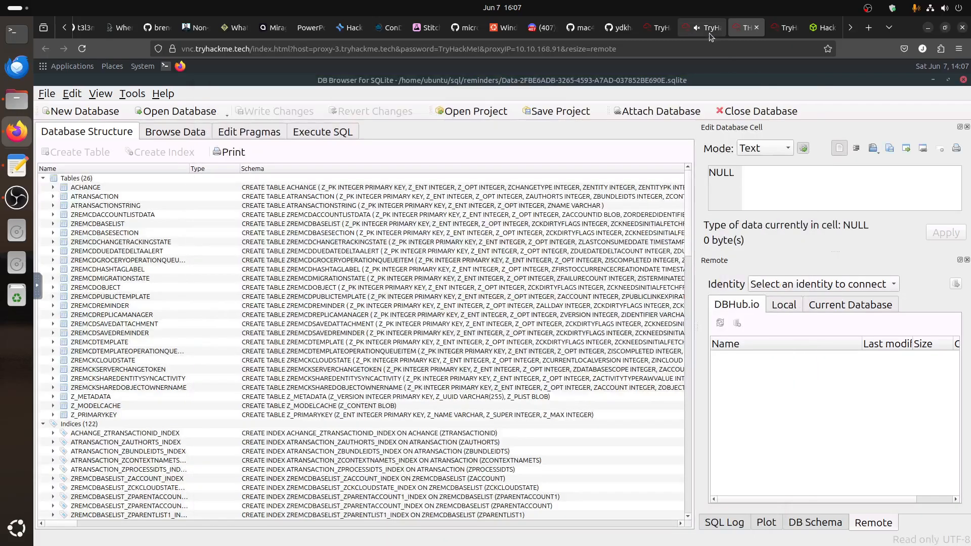
Check the reminders table name on the room page and display the data of table ZREMCDREMINDER in the opened database
{"action": "left_click", "coordinate": [709, 32]}
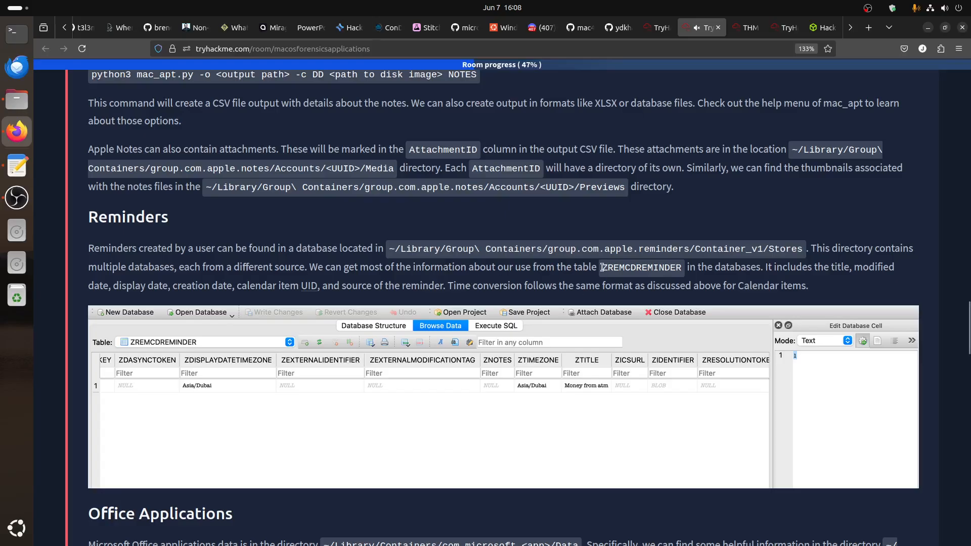
{"action": "left_click_drag", "start_coordinate": [602, 268], "coordinate": [672, 268]}
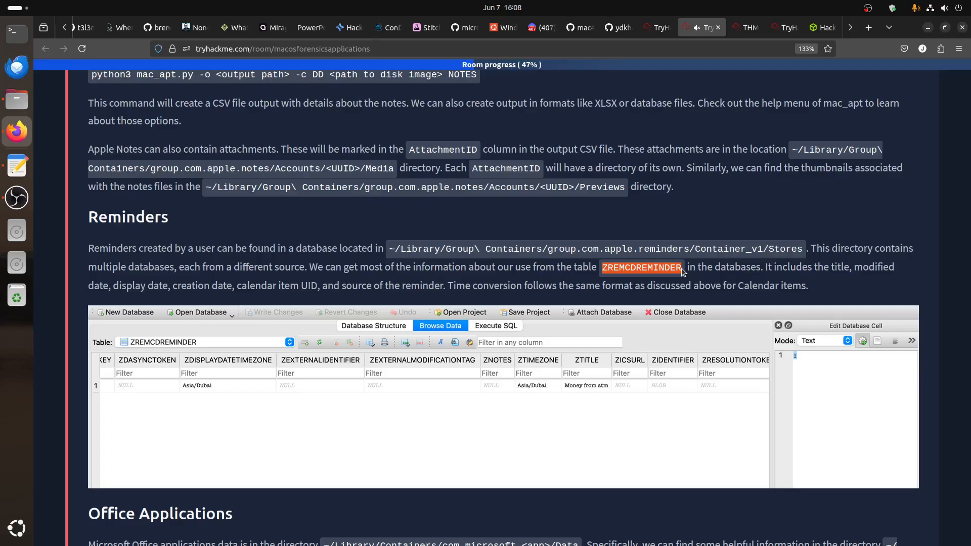
{"action": "left_click", "coordinate": [745, 31]}
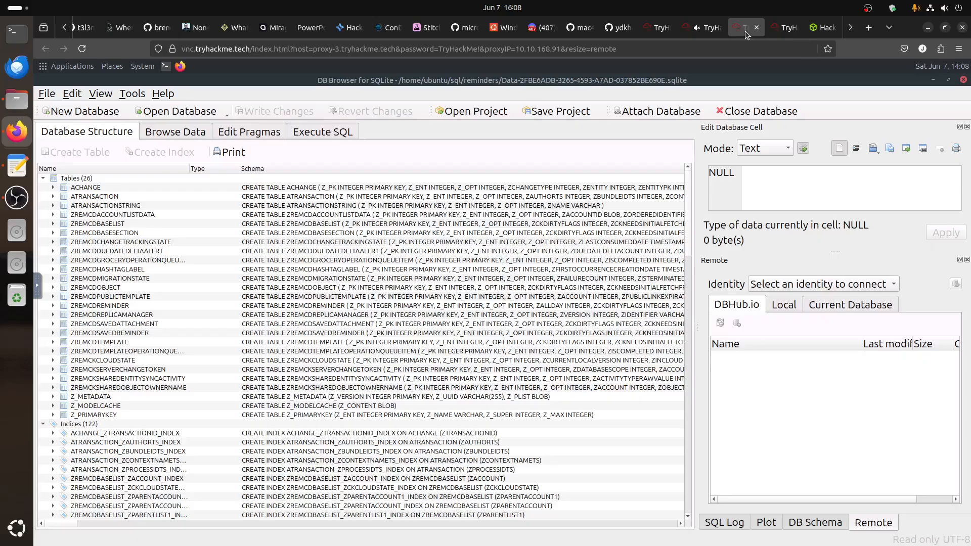
{"action": "left_click", "coordinate": [178, 135]}
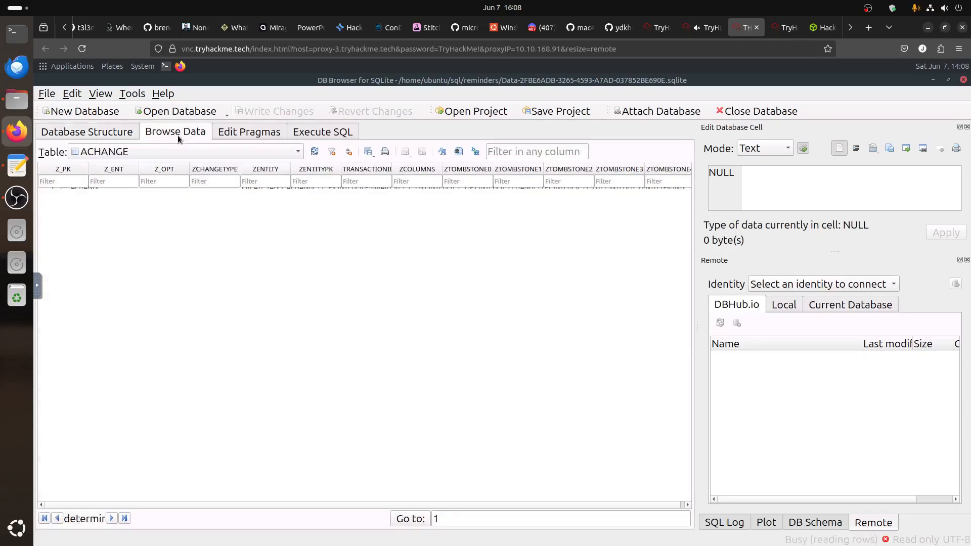
{"action": "left_click", "coordinate": [118, 153]}
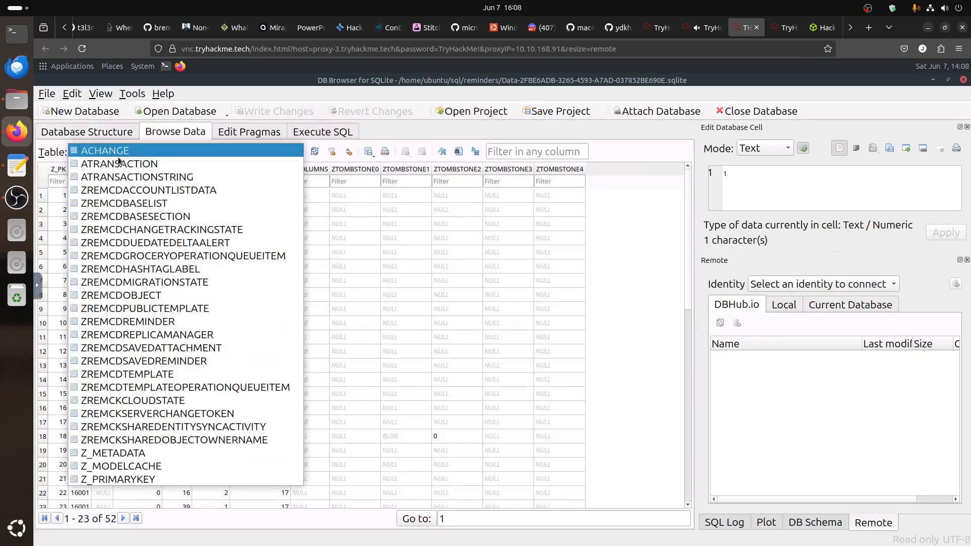
{"action": "left_click", "coordinate": [157, 322]}
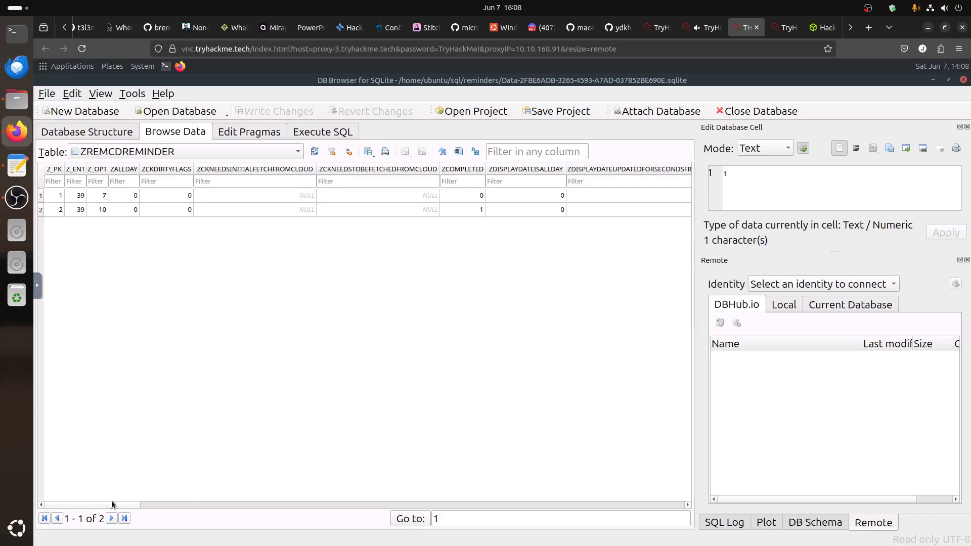
Examine the date columns and the ZTITLE values of both reminder records in ZREMCDREMINDER
{"action": "scroll", "coordinate": [343, 511], "scroll_direction": "right", "scroll_amount": 10}
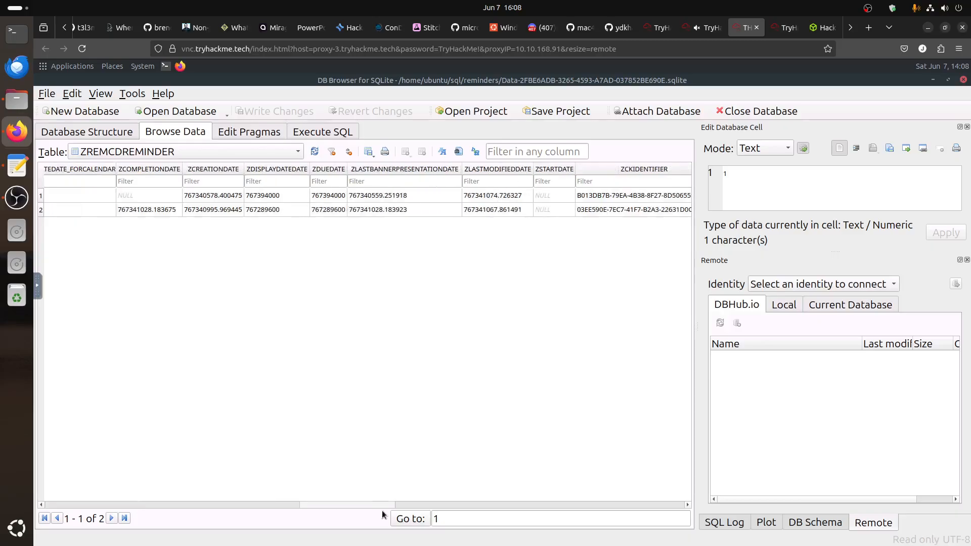
{"action": "left_click_drag", "start_coordinate": [381, 511], "coordinate": [573, 509]}
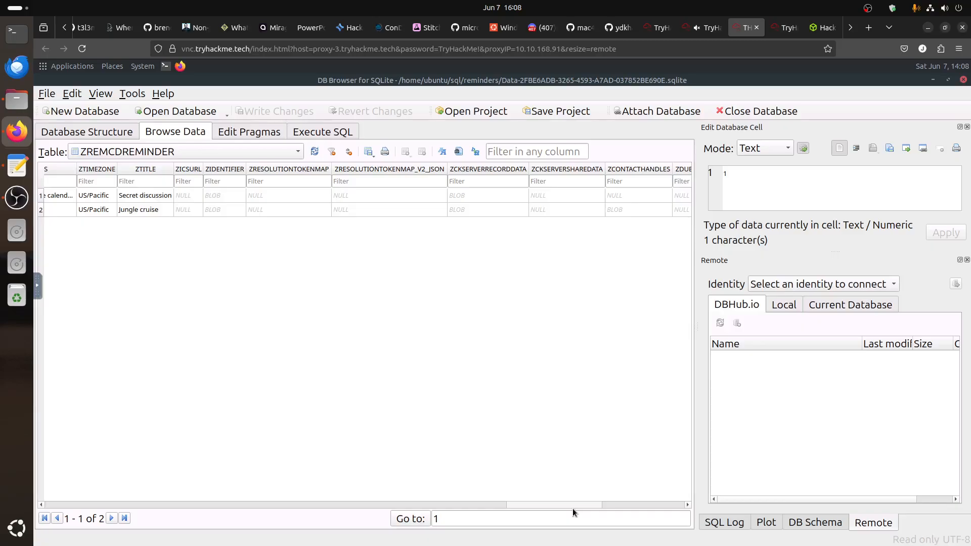
{"action": "left_click", "coordinate": [145, 211]}
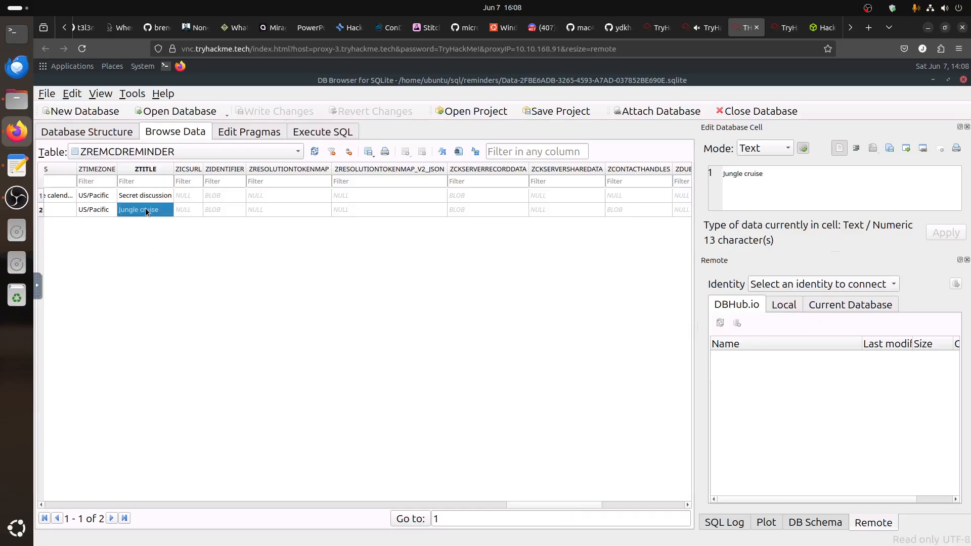
{"action": "left_click", "coordinate": [140, 196]}
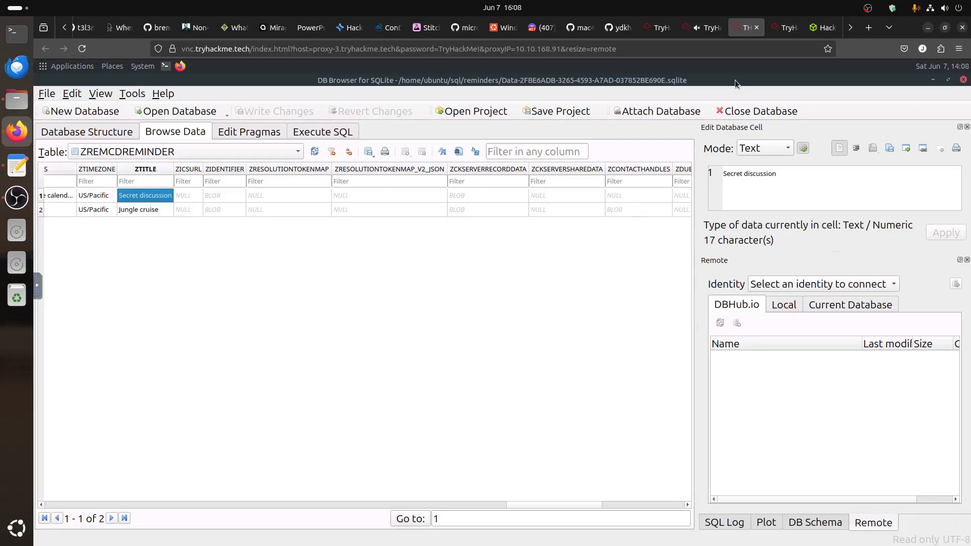
Read the room's Office Applications section on com.microsoft.Word.plist and com.microsoft.Word.securebookmarks.plist, down to the task questions
{"action": "left_click", "coordinate": [704, 27]}
{"action": "scroll", "coordinate": [469, 317], "scroll_direction": "down", "scroll_amount": 4}
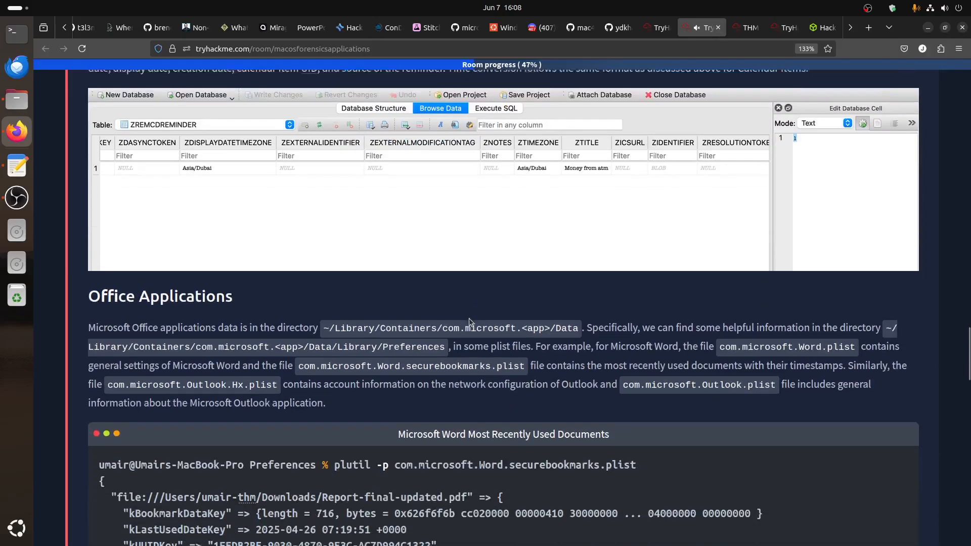
{"action": "scroll", "coordinate": [469, 318], "scroll_direction": "down", "scroll_amount": 2}
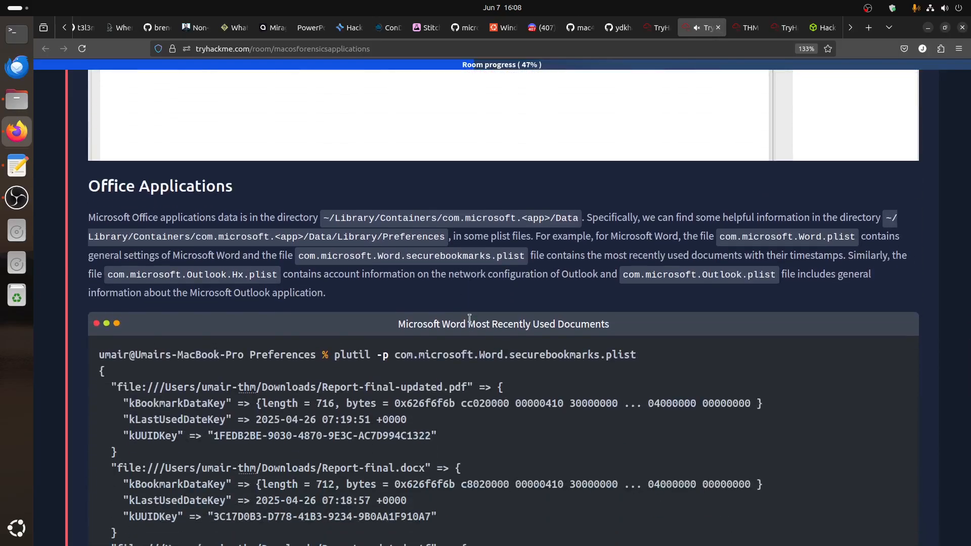
{"action": "scroll", "coordinate": [470, 318], "scroll_direction": "down", "scroll_amount": 7}
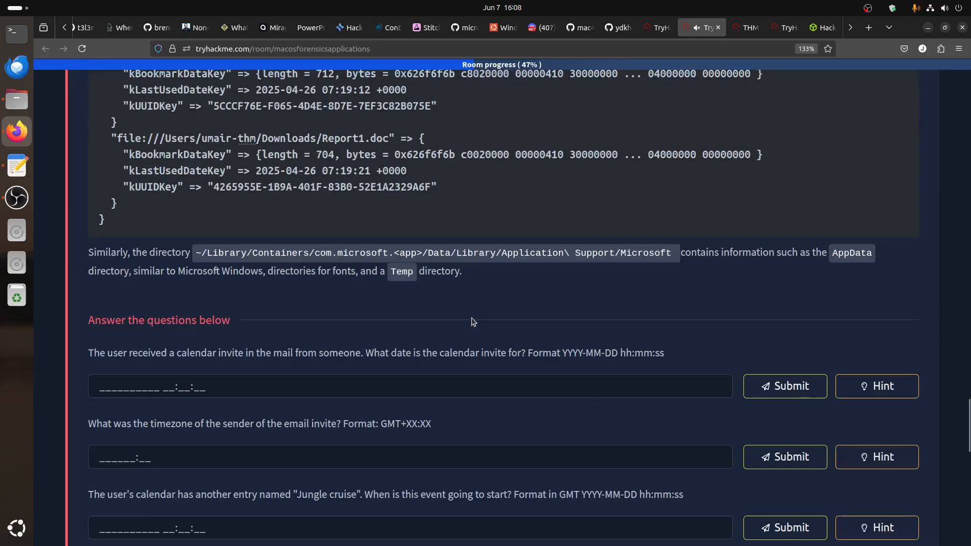
{"action": "scroll", "coordinate": [472, 317], "scroll_direction": "up", "scroll_amount": 3}
{"action": "scroll", "coordinate": [472, 317], "scroll_direction": "up", "scroll_amount": 4}
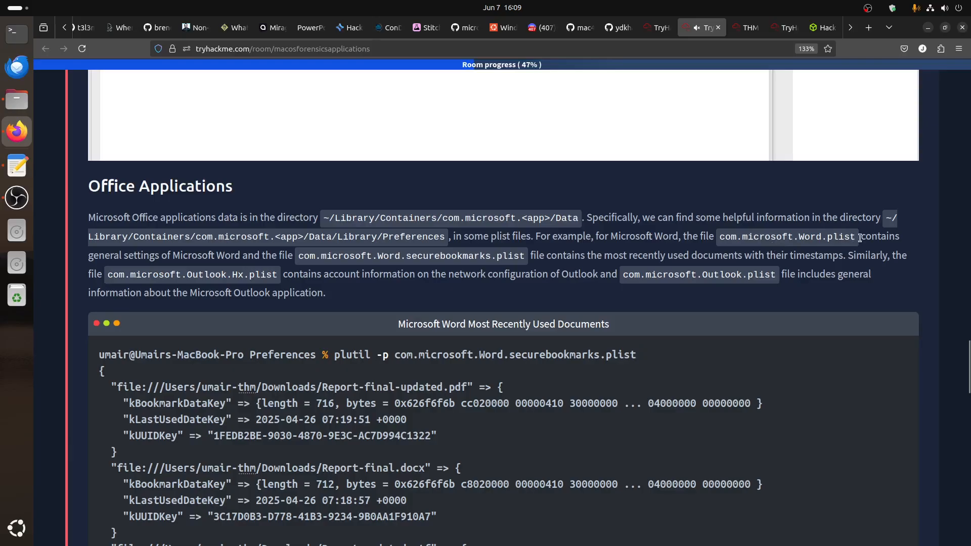
{"action": "left_click_drag", "start_coordinate": [859, 236], "coordinate": [717, 238]}
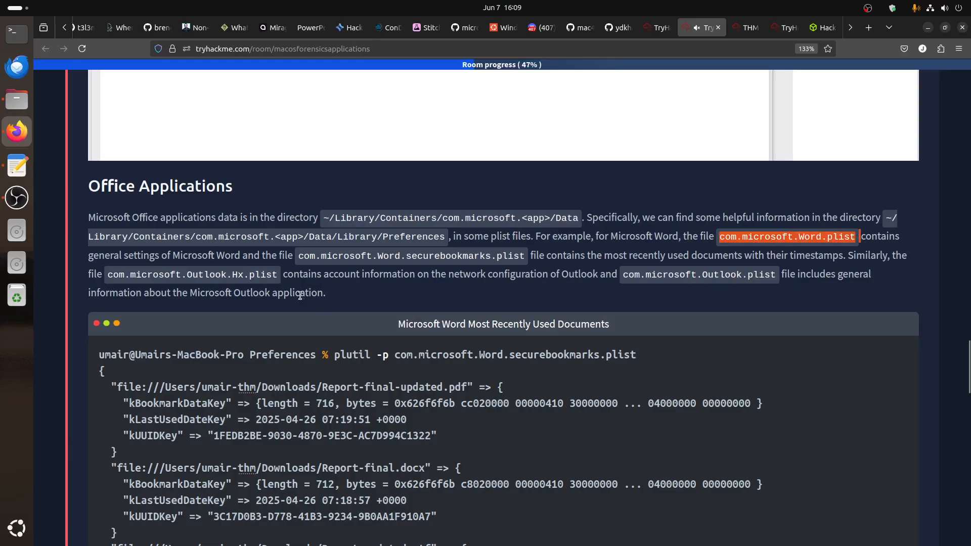
{"action": "left_click_drag", "start_coordinate": [537, 255], "coordinate": [298, 255]}
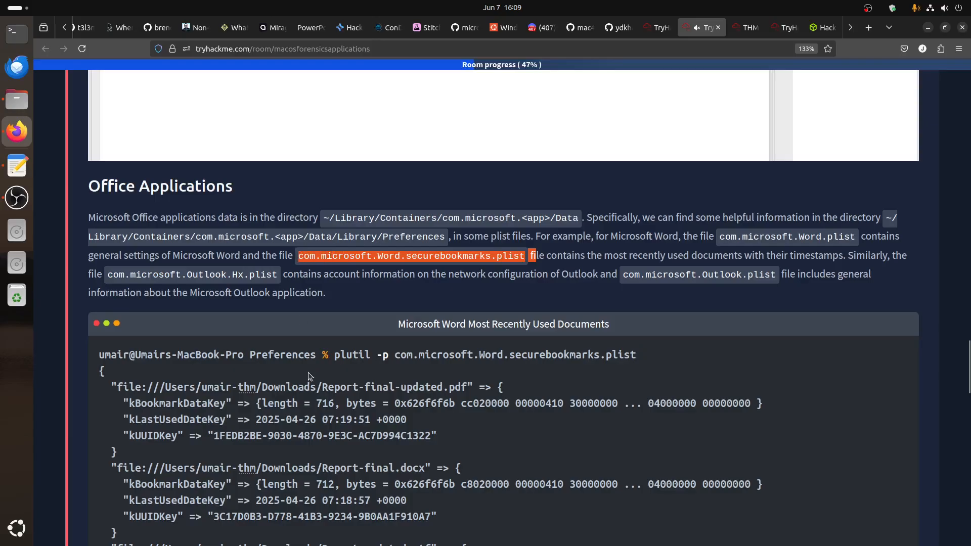
{"action": "scroll", "coordinate": [308, 372], "scroll_direction": "down", "scroll_amount": 6}
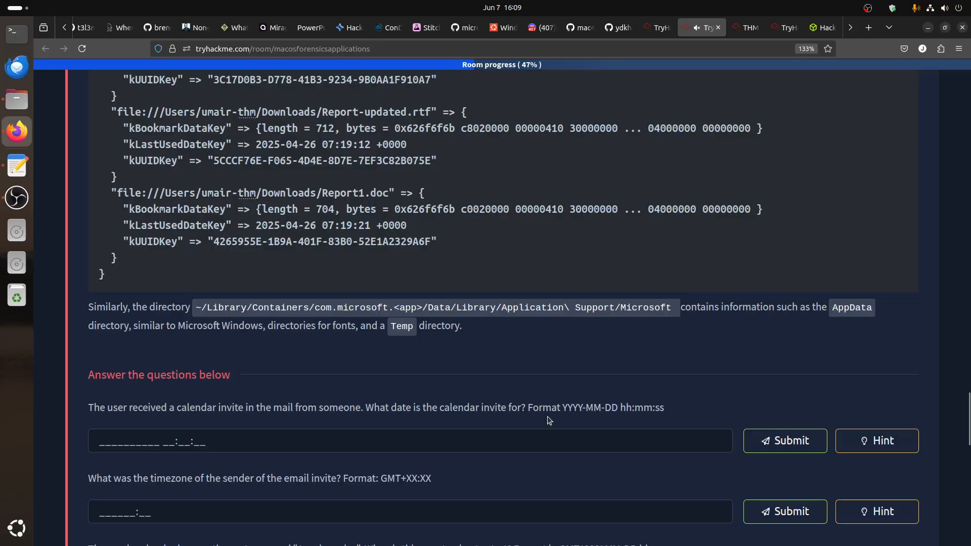
Read the hint for the calendar invite date question, and review the room's Messages and Attachments example and Calendar section
{"action": "left_click", "coordinate": [905, 447]}
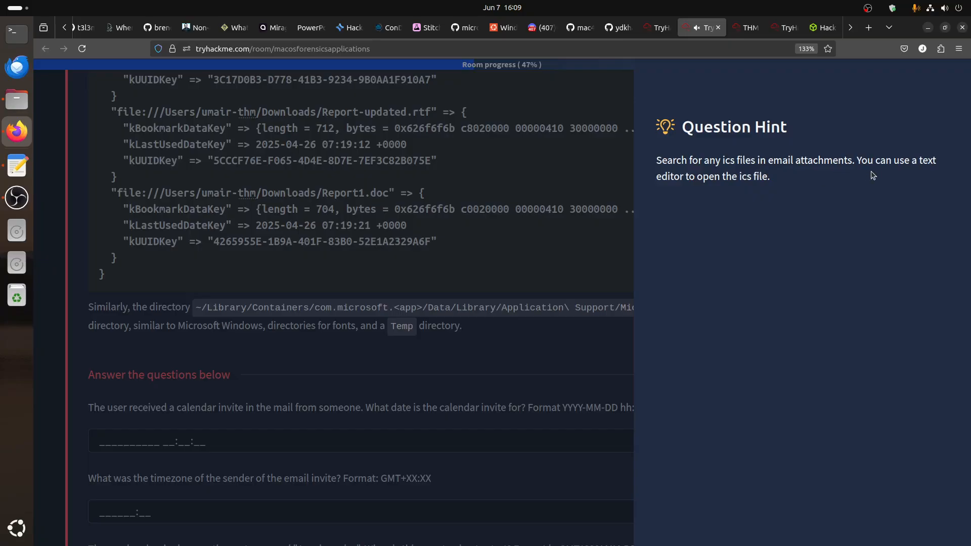
{"action": "left_click", "coordinate": [528, 365]}
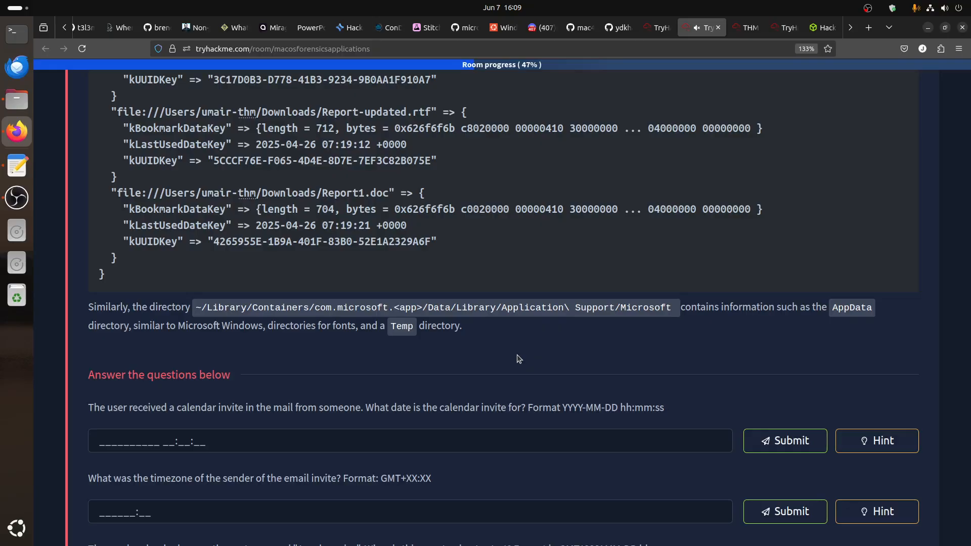
{"action": "scroll", "coordinate": [516, 357], "scroll_direction": "up", "scroll_amount": 20}
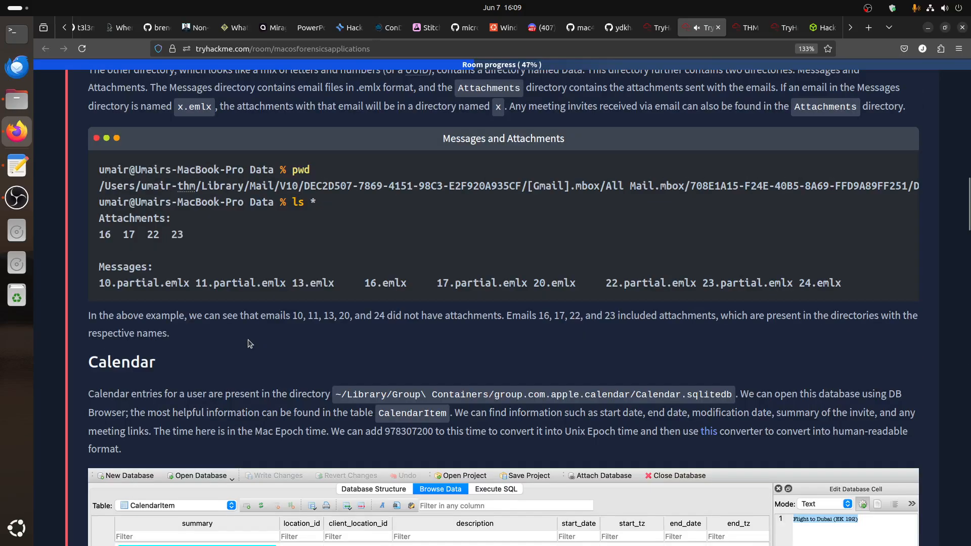
{"action": "scroll", "coordinate": [249, 344], "scroll_direction": "up", "scroll_amount": 7}
{"action": "scroll", "coordinate": [286, 340], "scroll_direction": "down", "scroll_amount": 8}
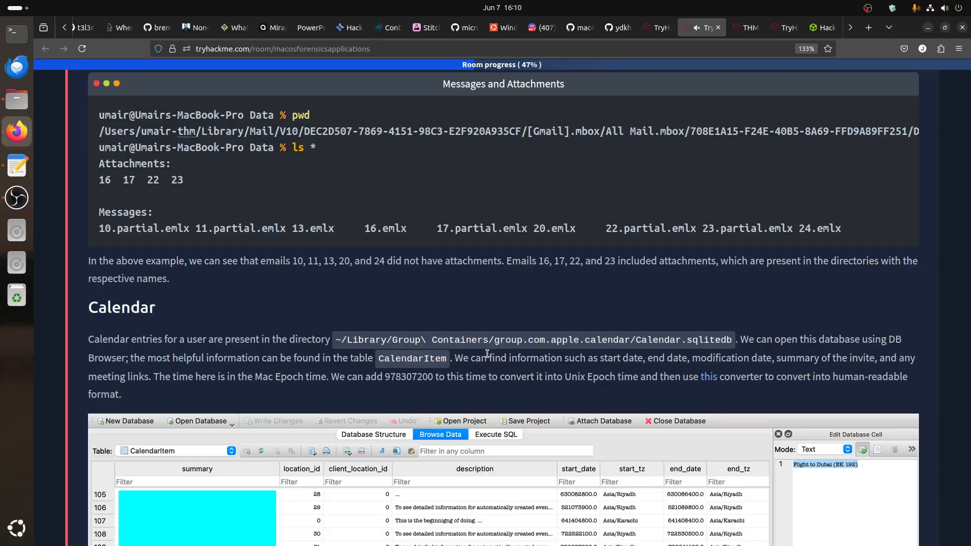
{"action": "scroll", "coordinate": [487, 354], "scroll_direction": "down", "scroll_amount": 5}
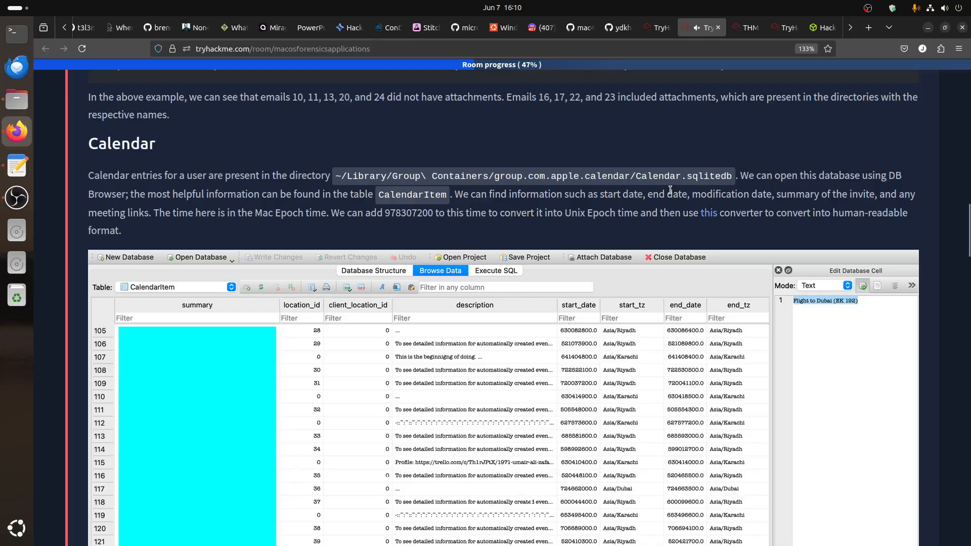
{"action": "scroll", "coordinate": [670, 190], "scroll_direction": "down", "scroll_amount": 5}
{"action": "scroll", "coordinate": [719, 121], "scroll_direction": "up", "scroll_amount": 7}
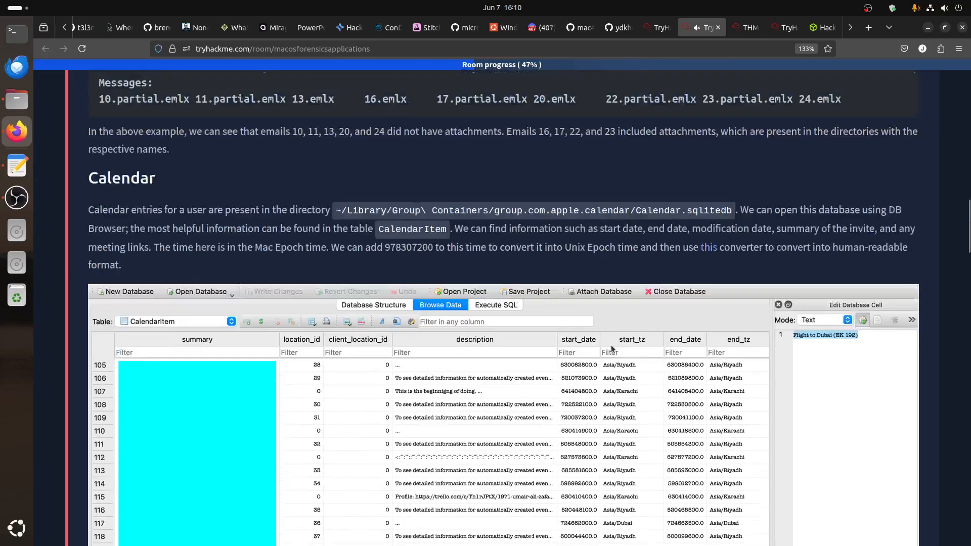
Return to DB Browser and inspect the ZFILENAME values in the results of the earlier notes query
{"action": "left_click", "coordinate": [740, 31]}
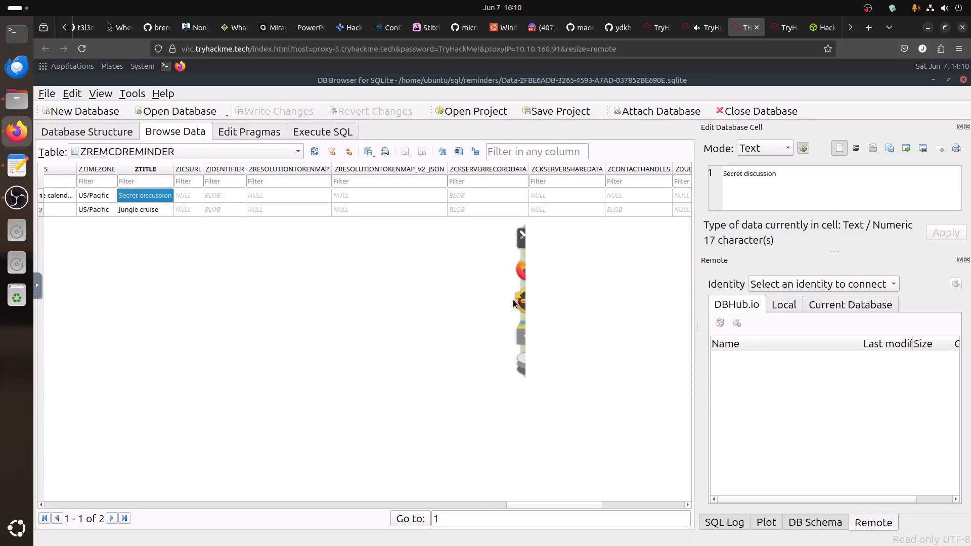
{"action": "left_click", "coordinate": [314, 132]}
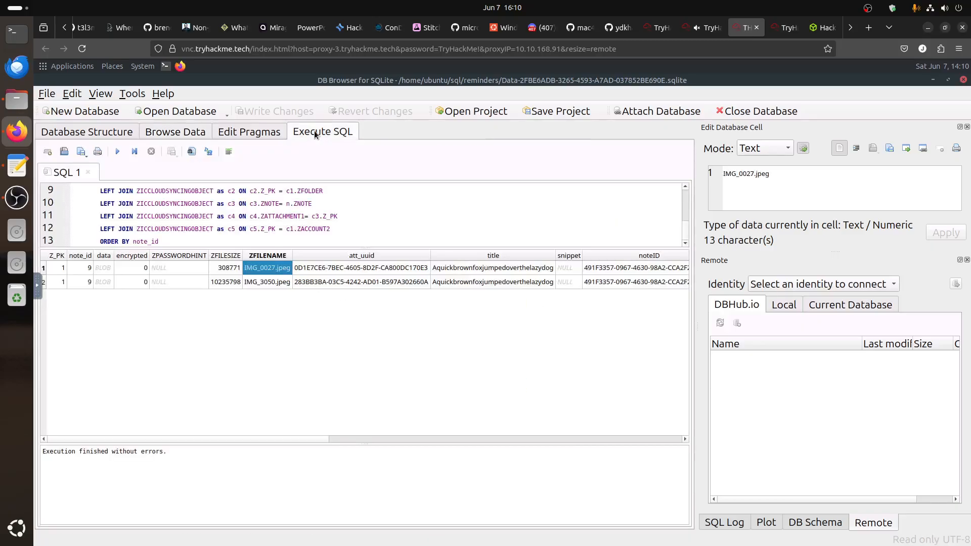
{"action": "left_click", "coordinate": [278, 285]}
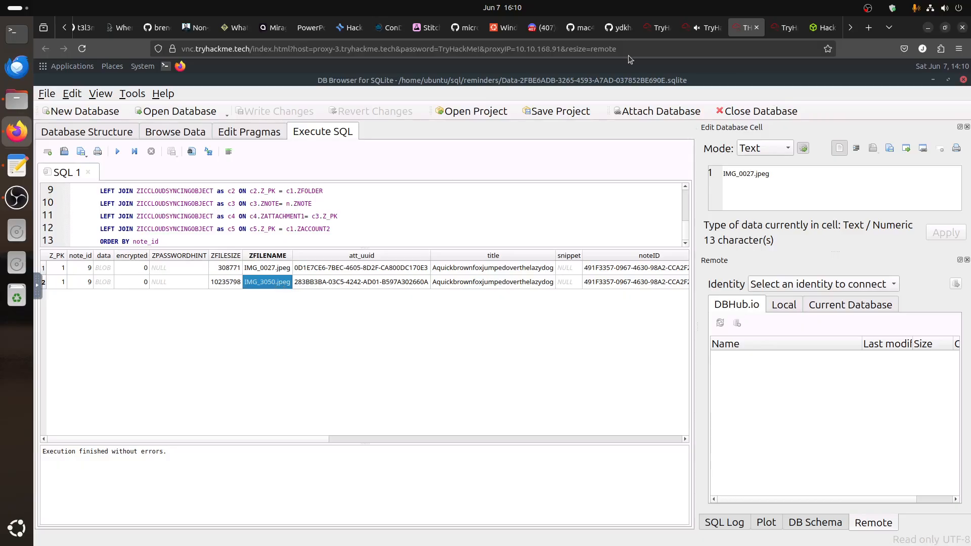
Reread the hint for the calendar invite date question and the room's Mail section on mailbox, Messages and Attachments locations
{"action": "left_click", "coordinate": [706, 28]}
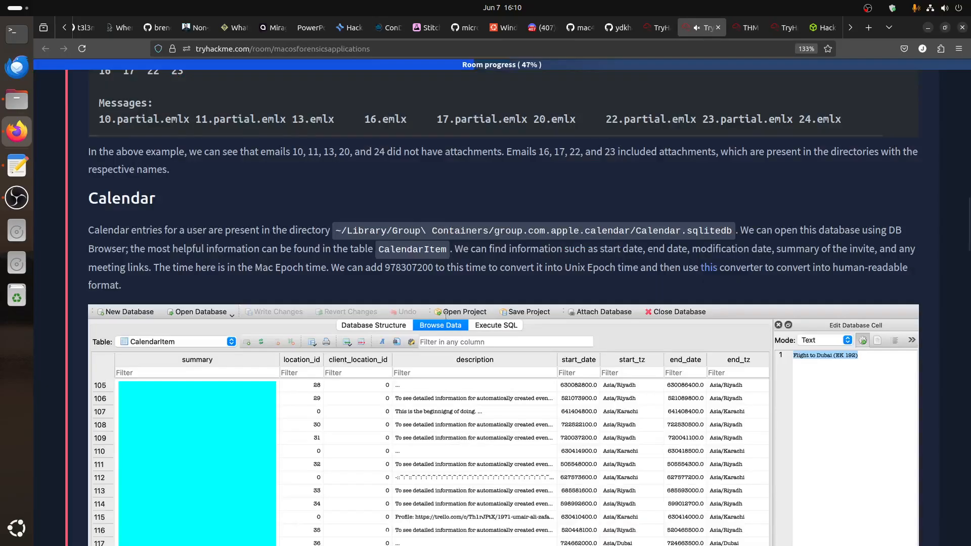
{"action": "scroll", "coordinate": [444, 345], "scroll_direction": "up", "scroll_amount": 10}
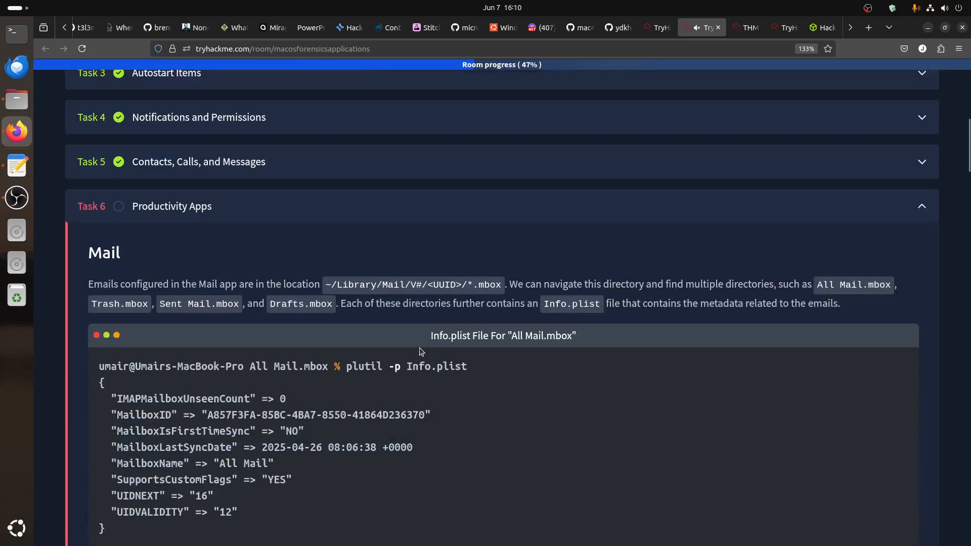
{"action": "scroll", "coordinate": [420, 347], "scroll_direction": "down", "scroll_amount": 15}
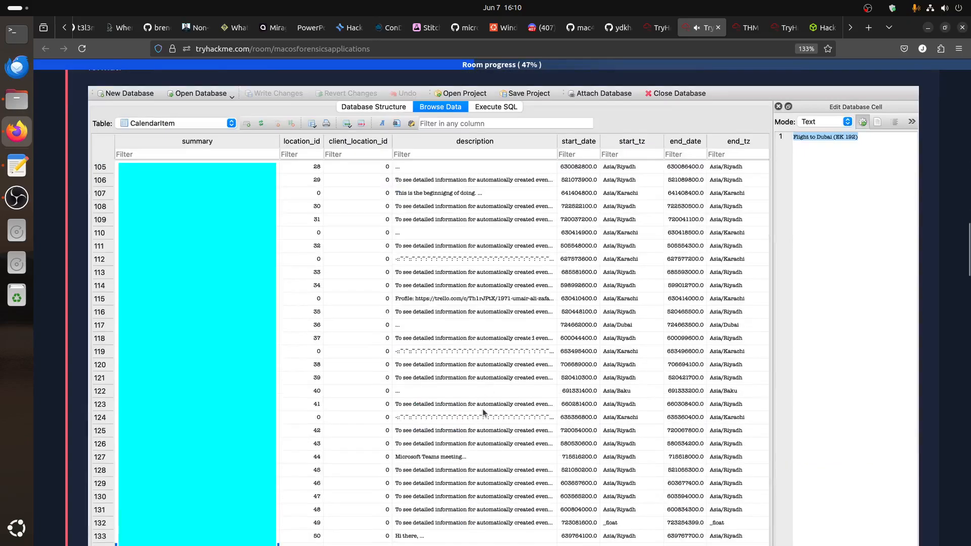
{"action": "scroll", "coordinate": [492, 408], "scroll_direction": "down", "scroll_amount": 12}
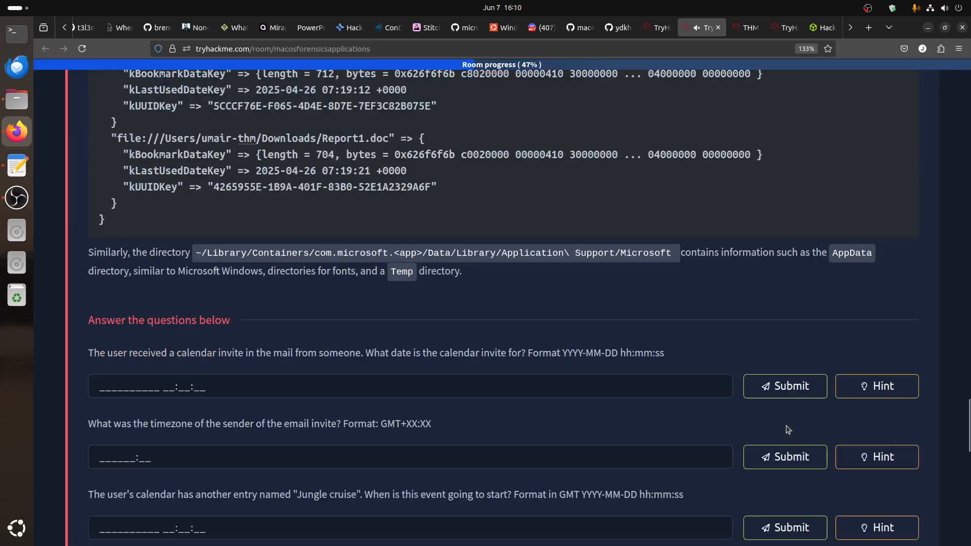
{"action": "left_click", "coordinate": [874, 387]}
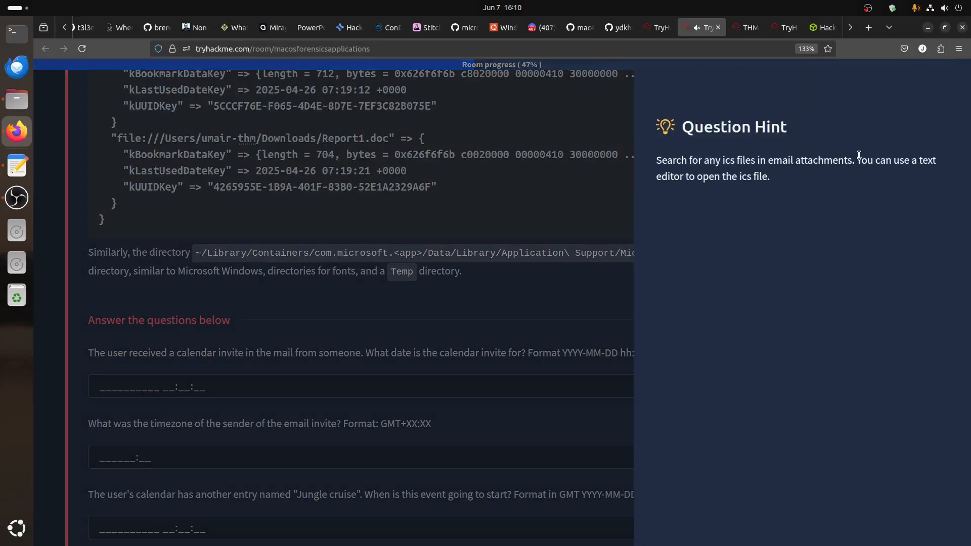
{"action": "left_click_drag", "start_coordinate": [753, 177], "coordinate": [718, 177]}
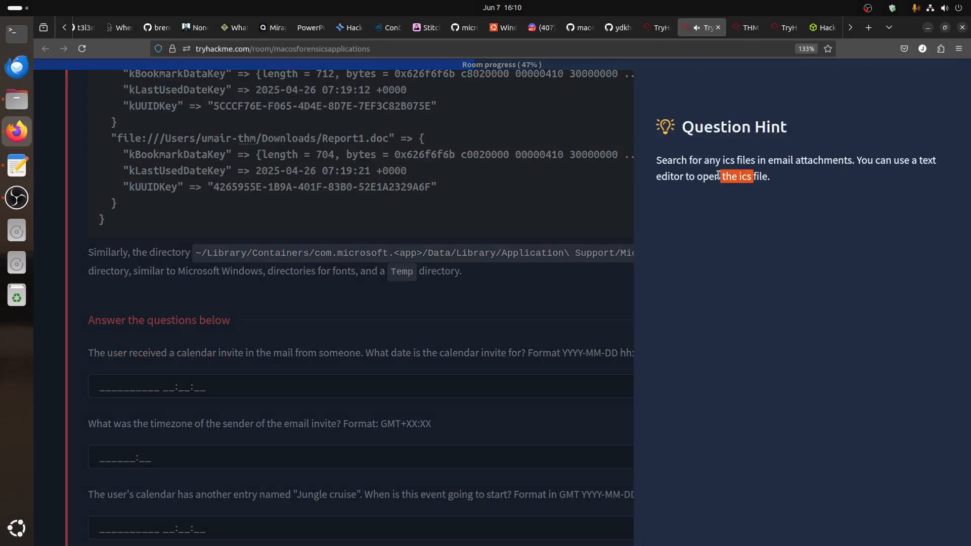
{"action": "left_click", "coordinate": [444, 307]}
{"action": "scroll", "coordinate": [388, 384], "scroll_direction": "up", "scroll_amount": 20}
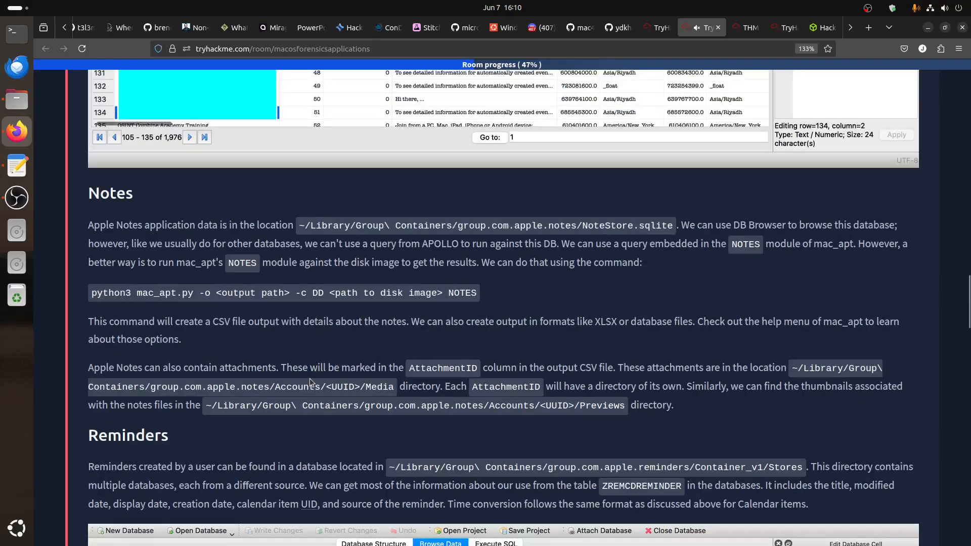
{"action": "scroll", "coordinate": [220, 378], "scroll_direction": "up", "scroll_amount": 15}
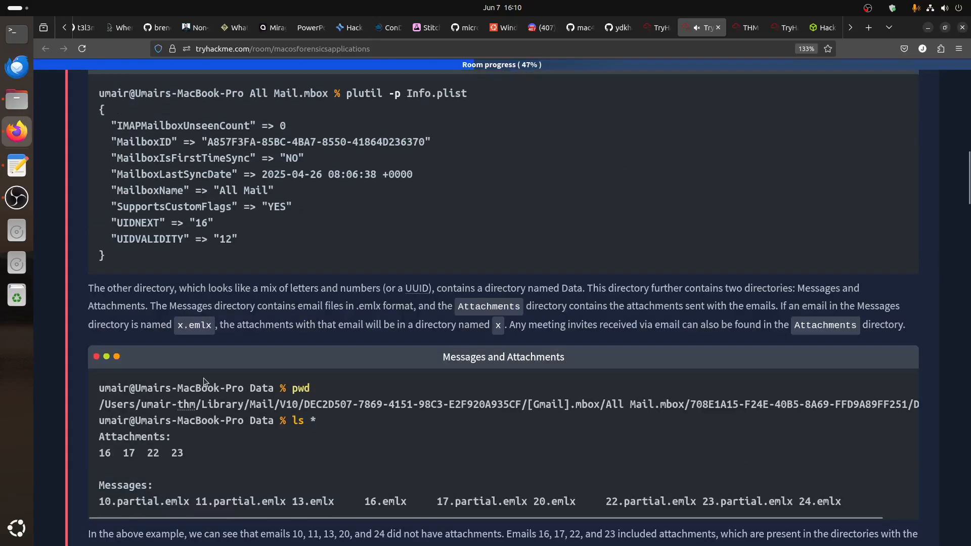
{"action": "scroll", "coordinate": [192, 379], "scroll_direction": "down", "scroll_amount": 8}
{"action": "scroll", "coordinate": [326, 312], "scroll_direction": "up", "scroll_amount": 3}
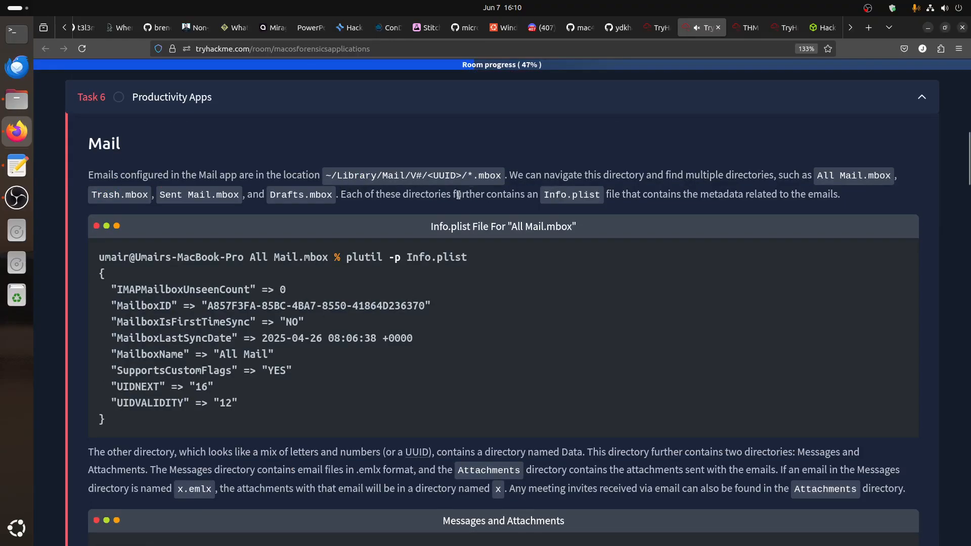
Return to the virtual machine, minimize DB Browser and bring the root terminal for the mounted user directory to the front
{"action": "left_click", "coordinate": [735, 34]}
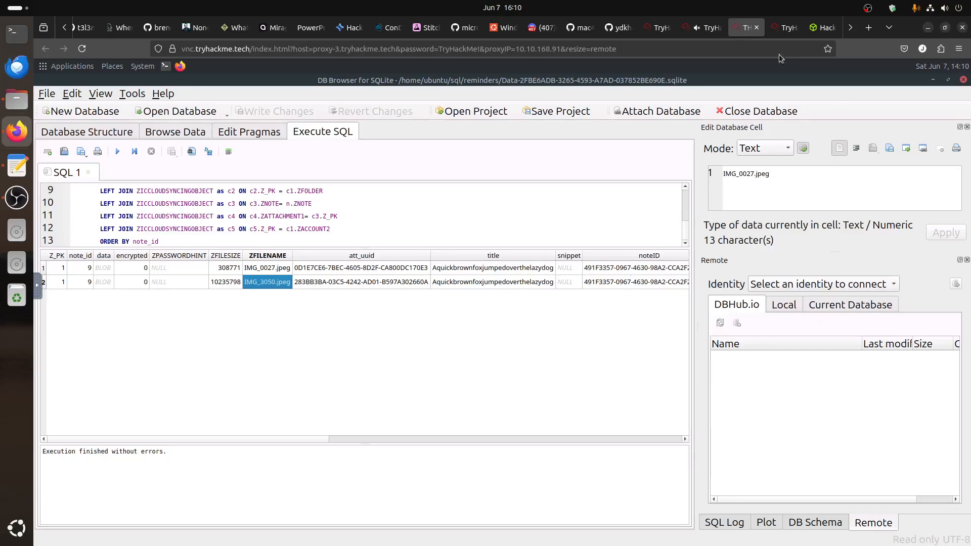
{"action": "left_click", "coordinate": [933, 80]}
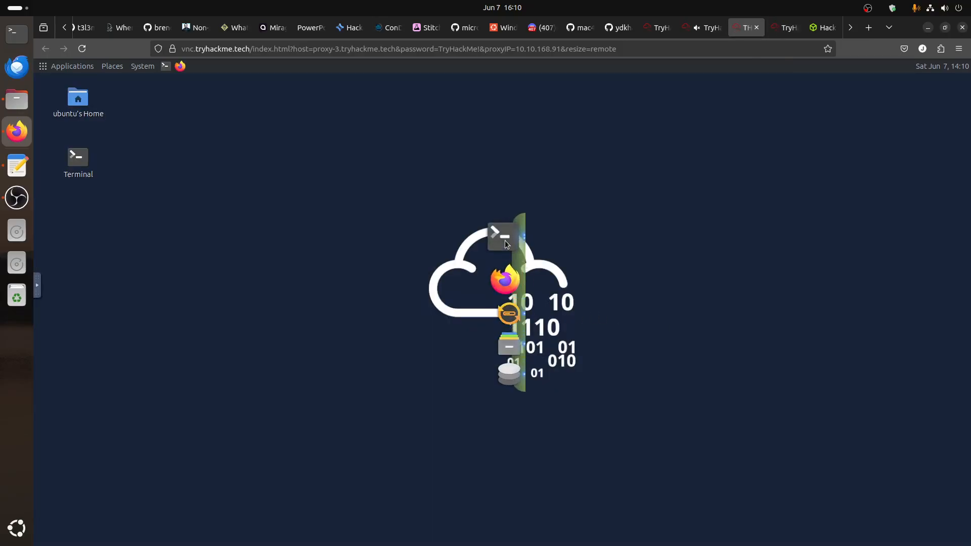
{"action": "left_click", "coordinate": [505, 241]}
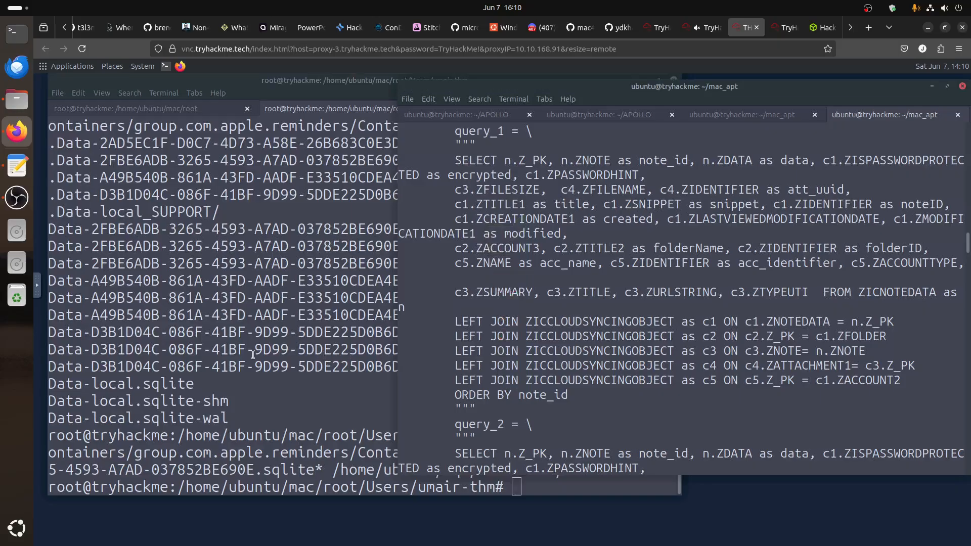
{"action": "left_click", "coordinate": [253, 354]}
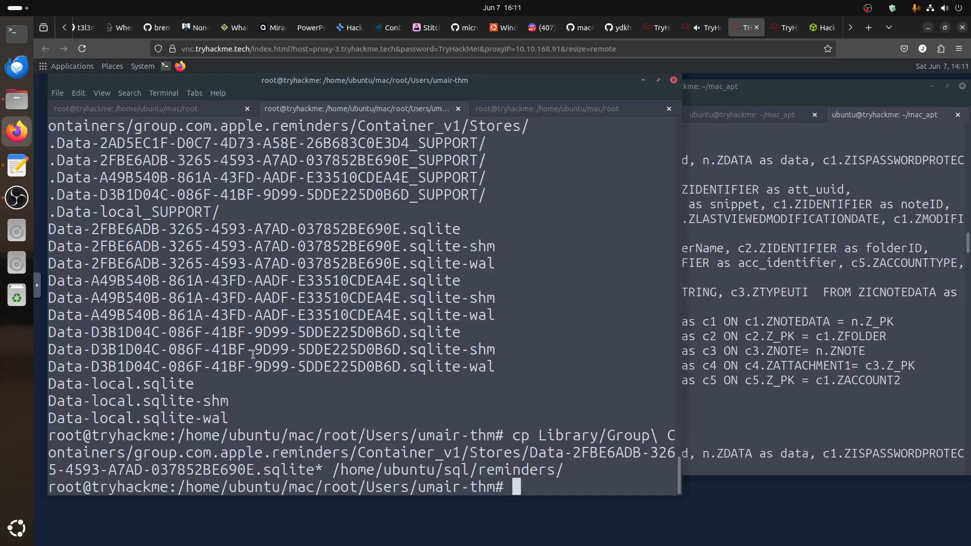
Begin a cd command to Library/Mail/V10/, listing the available path completions at each level
{"action": "type", "text": "cd Li"}
{"action": "key", "text": "Tab"}
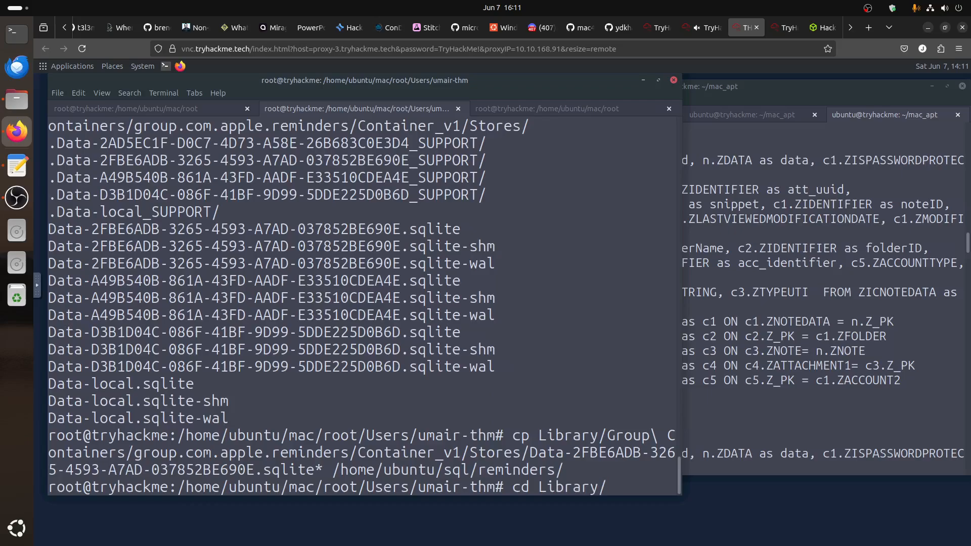
{"action": "type", "text": "M"}
{"action": "key", "text": "Tab"}
{"action": "key", "text": "Tab"}
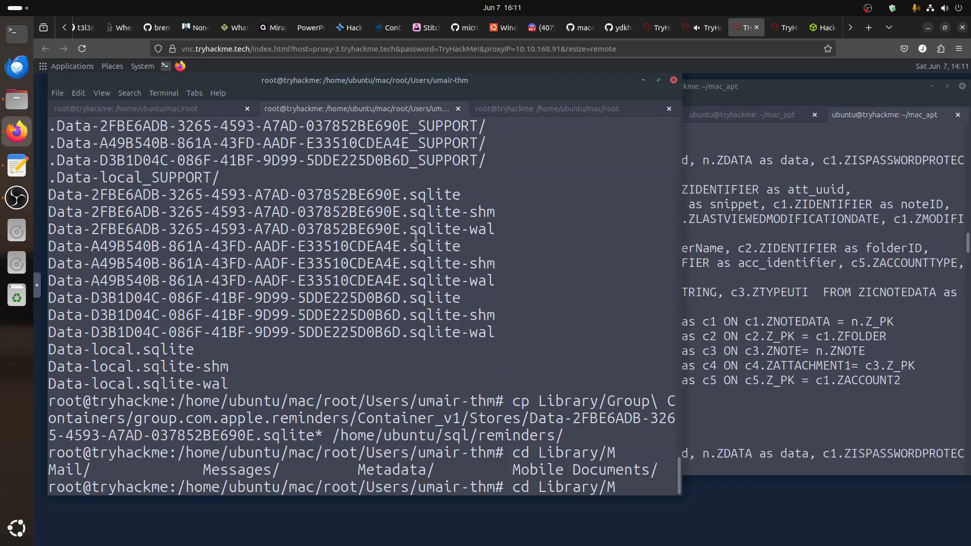
{"action": "type", "text": "a"}
{"action": "key", "text": "Tab"}
{"action": "key", "text": "Tab"}
{"action": "key", "text": "Tab"}
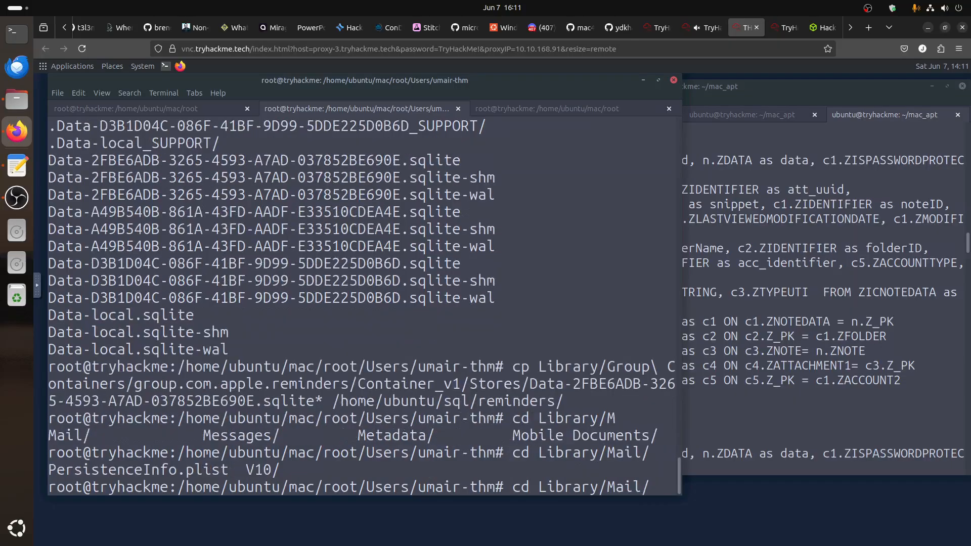
{"action": "type", "text": "V"}
{"action": "key", "text": "Tab"}
{"action": "key", "text": "Tab"}
{"action": "key", "text": "Tab"}
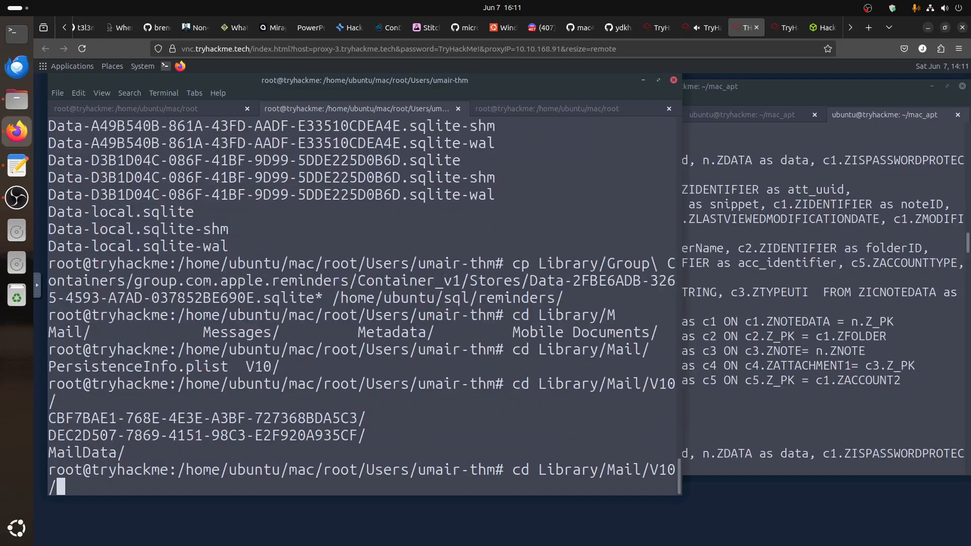
{"action": "type", "text": "D"}
{"action": "key", "text": "Tab"}
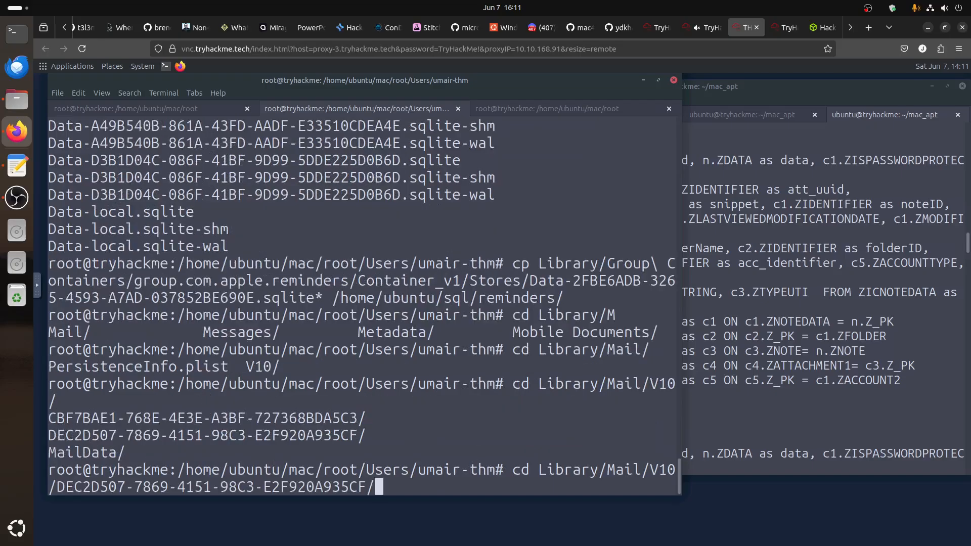
{"action": "key", "text": "Tab"}
{"action": "key", "text": "Tab"}
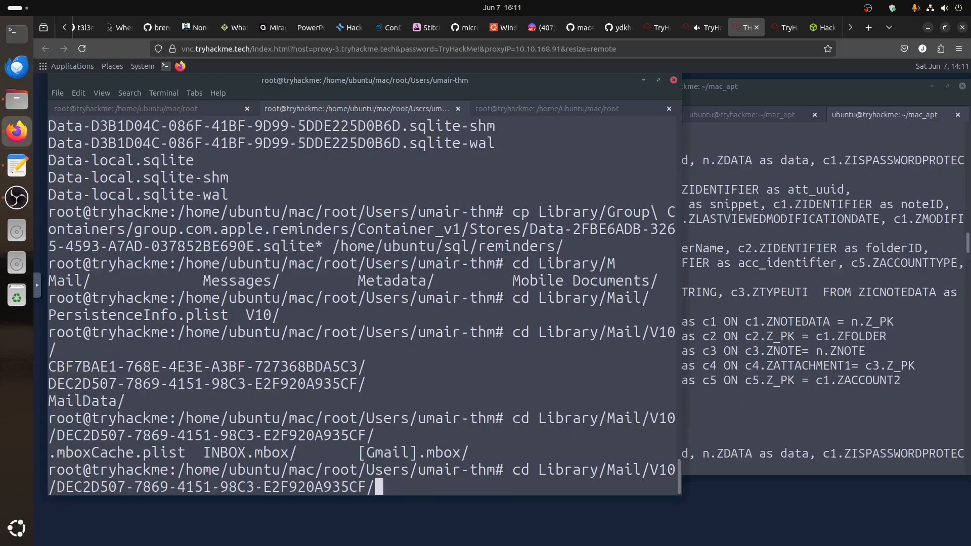
{"action": "type", "text": "["}
{"action": "key", "text": "Tab"}
{"action": "key", "text": "Tab"}
{"action": "key", "text": "Tab"}
{"action": "key", "text": "Tab"}
{"action": "key", "text": "Tab"}
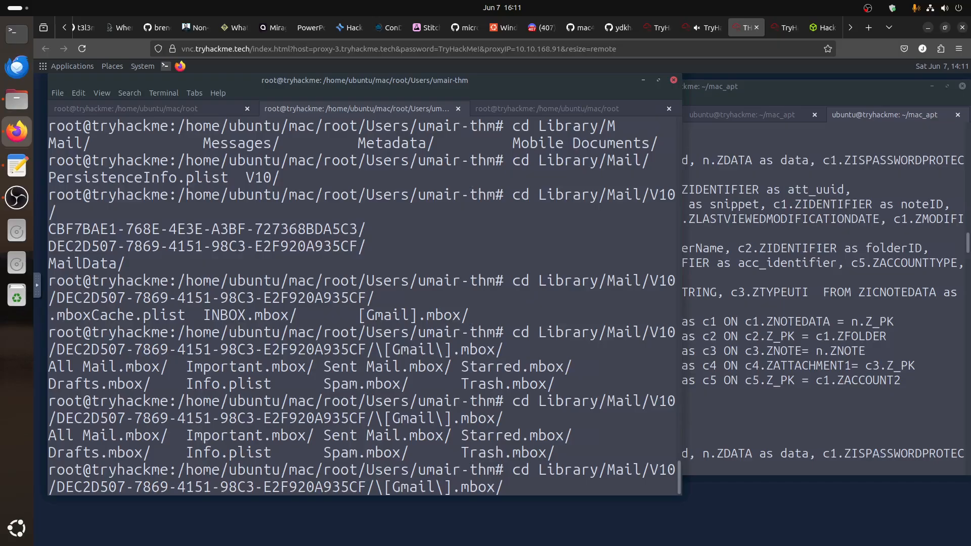
{"action": "type", "text": "A"}
{"action": "key", "text": "Tab"}
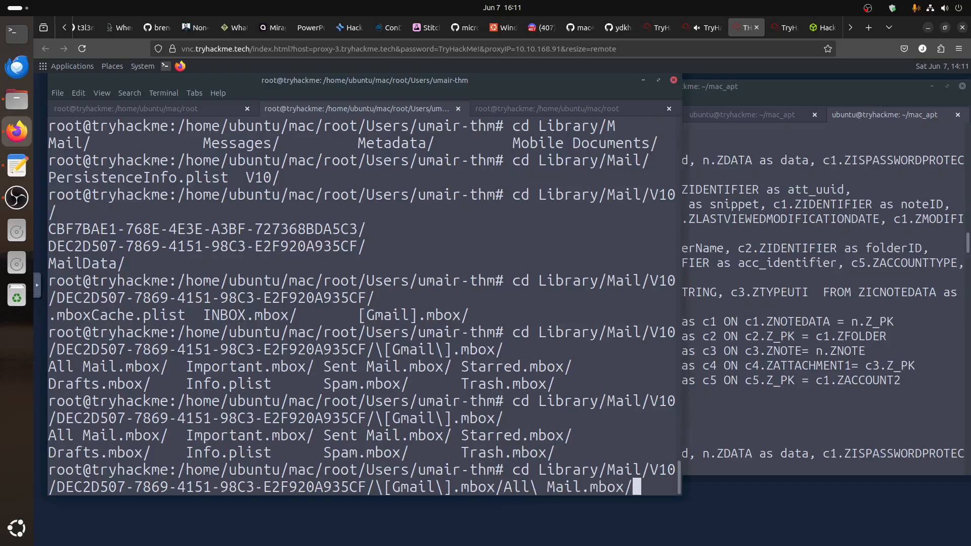
{"action": "key", "text": "Return"}
{"action": "type", "text": "ls"}
{"action": "key", "text": "Return"}
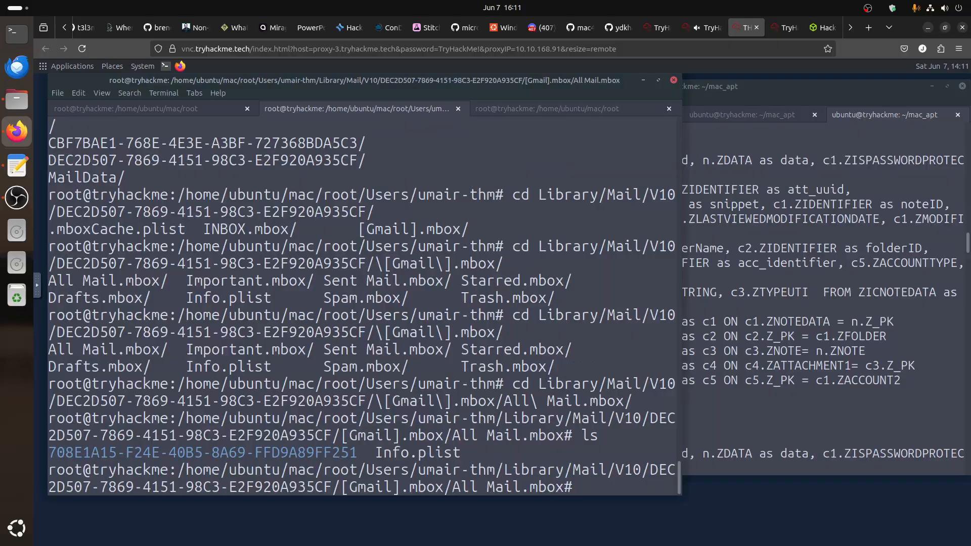
Change into the 708E1A15-F24E-40B5-8A69-FFD9A89FF251 directory and list its contents
{"action": "type", "text": "cd 7"}
{"action": "key", "text": "Tab"}
{"action": "key", "text": "Return"}
{"action": "type", "text": "ls"}
{"action": "key", "text": "Return"}
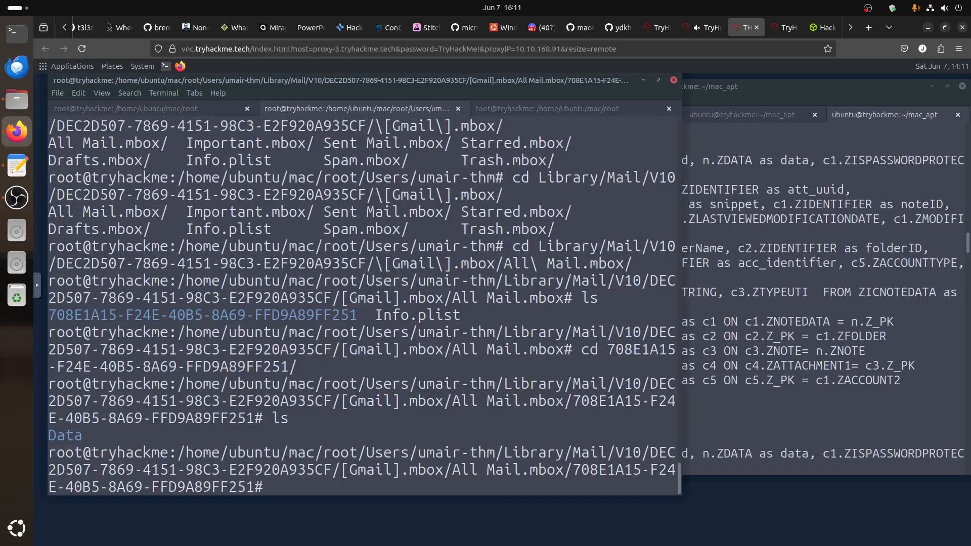
Change into the Data directory and produce a detailed listing of its Attachments and Messages subdirectories with ls -la *
{"action": "type", "text": "cd D"}
{"action": "key", "text": "Tab"}
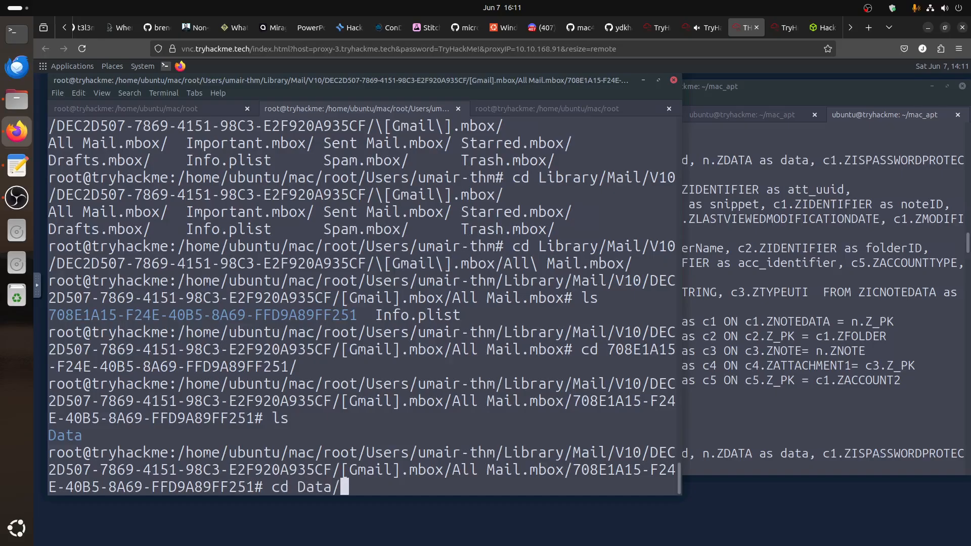
{"action": "key", "text": "Return"}
{"action": "type", "text": "ls"}
{"action": "key", "text": "Return"}
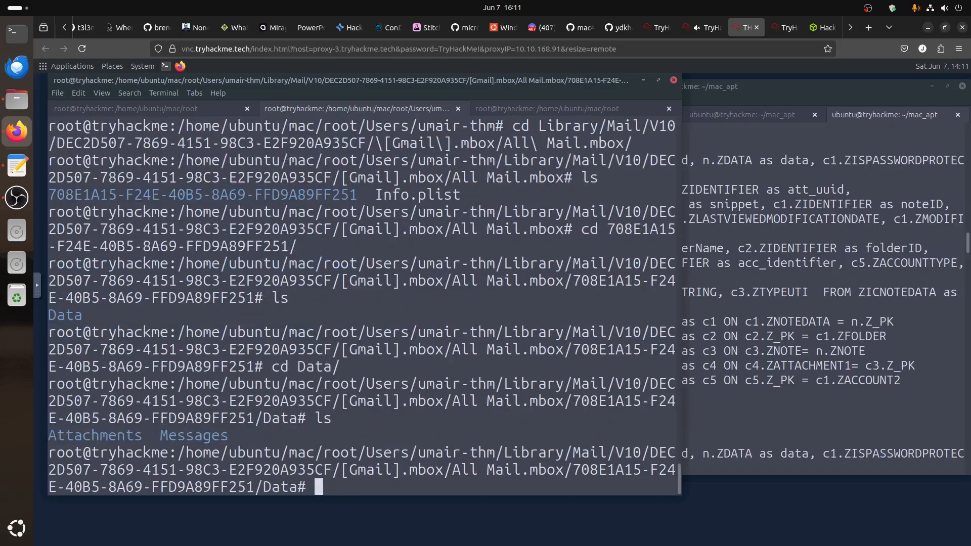
{"action": "type", "text": "ls -la *"}
{"action": "key", "text": "Return"}
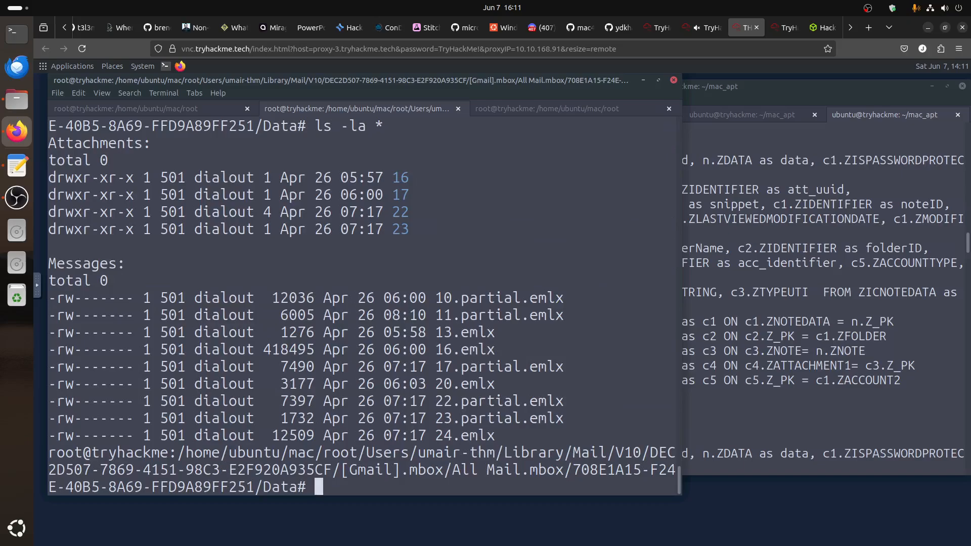
Search Attachments/ for files matching "*ics" with find, rechecking the calendar invite question's hint for the file type
{"action": "type", "text": "find Attachments/"}
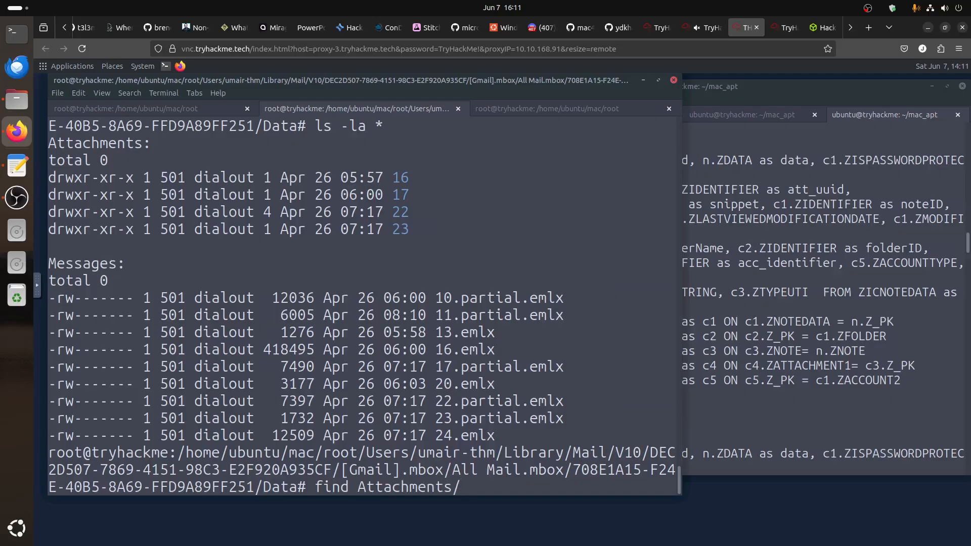
{"action": "type", "text": " -name \"*ics"}
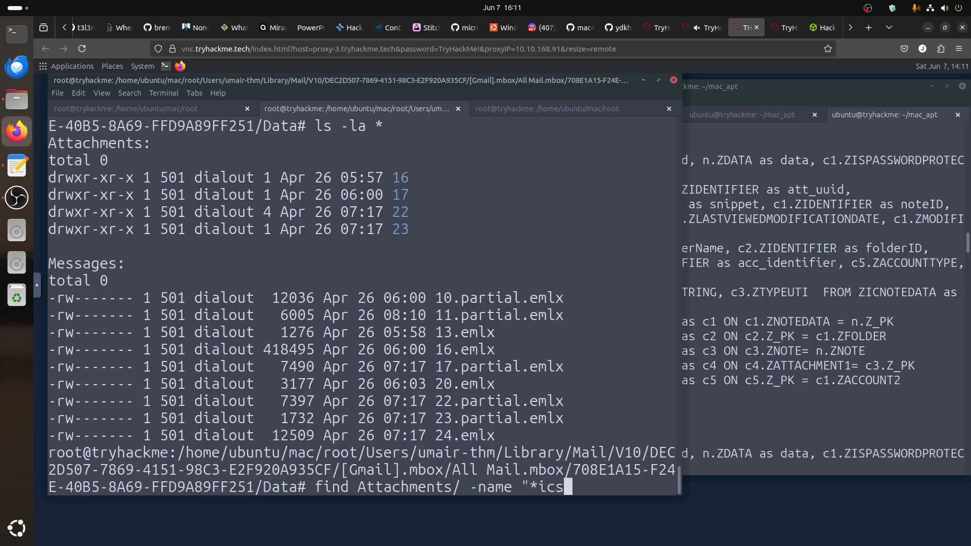
{"action": "left_click", "coordinate": [705, 27]}
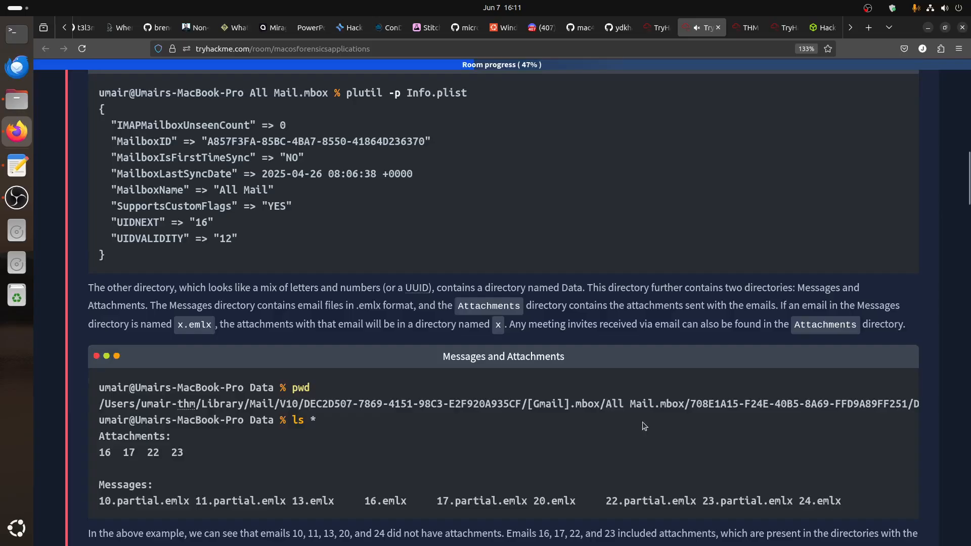
{"action": "scroll", "coordinate": [643, 422], "scroll_direction": "down", "scroll_amount": 20}
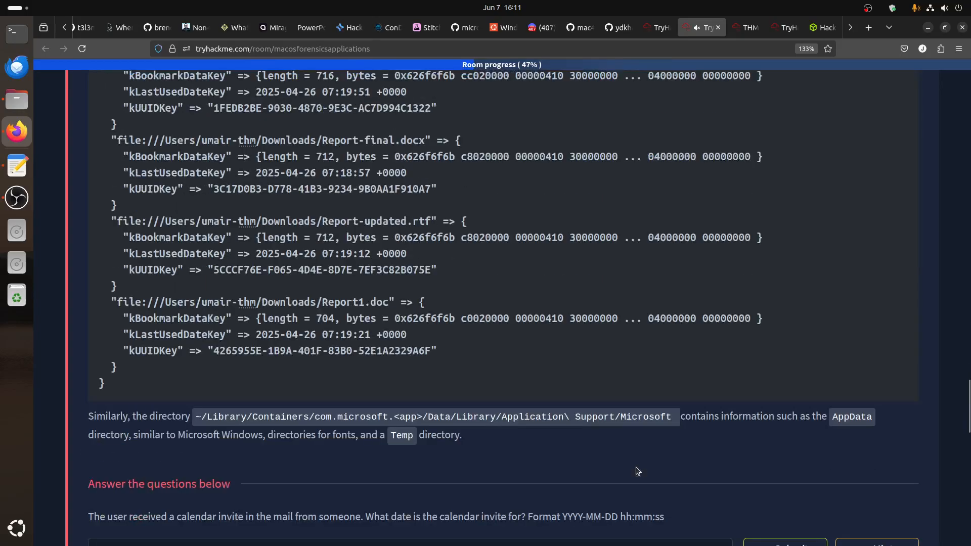
{"action": "scroll", "coordinate": [638, 470], "scroll_direction": "down", "scroll_amount": 5}
{"action": "left_click", "coordinate": [840, 172]}
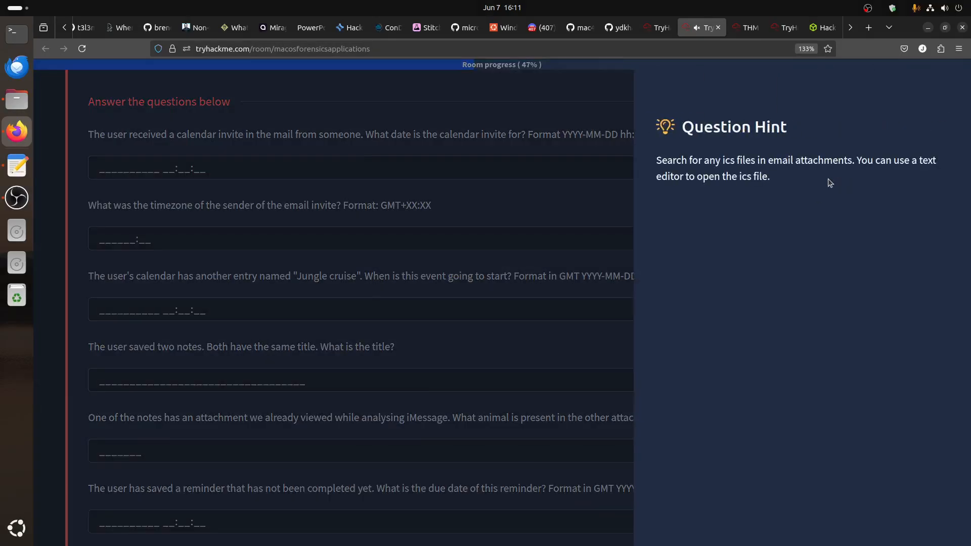
{"action": "left_click", "coordinate": [542, 206]}
{"action": "left_click", "coordinate": [742, 28]}
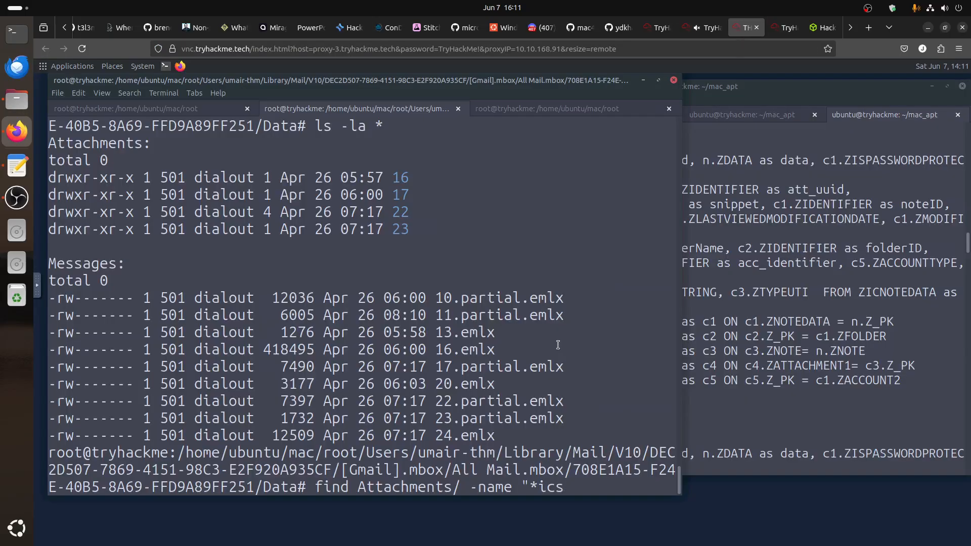
{"action": "type", "text": "\""}
{"action": "key", "text": "Return"}
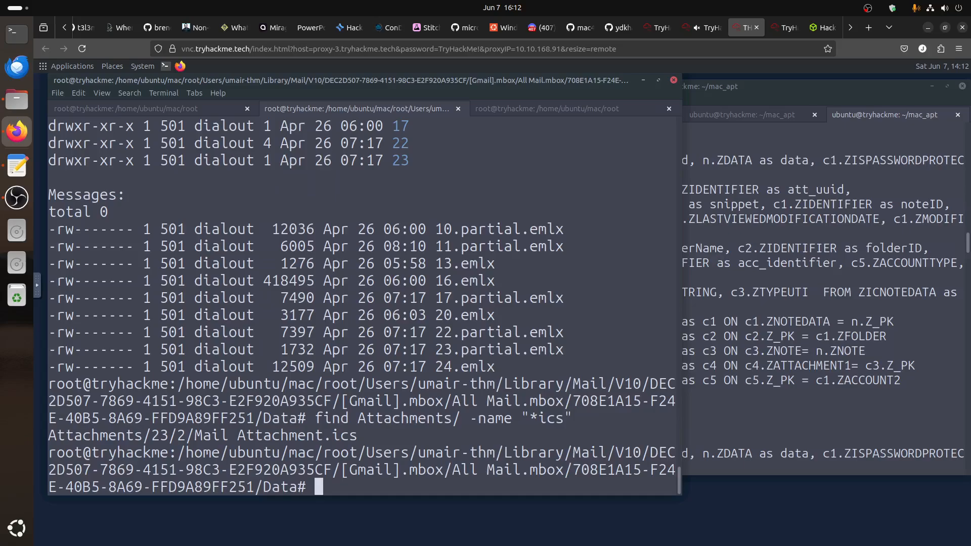
{"action": "type", "text": "vim A"}
{"action": "key", "text": "Tab"}
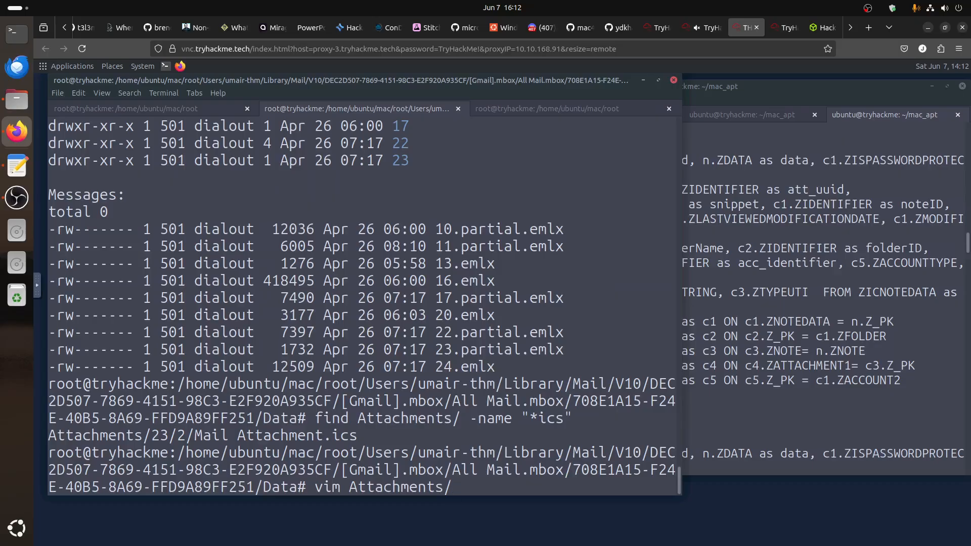
{"action": "key", "text": "BackSpace"}
{"action": "key", "text": "BackSpace"}
{"action": "key", "text": "BackSpace"}
{"action": "key", "text": "BackSpace"}
{"action": "key", "text": "BackSpace"}
{"action": "key", "text": "BackSpace"}
{"action": "key", "text": "BackSpace"}
{"action": "key", "text": "BackSpace"}
{"action": "key", "text": "BackSpace"}
{"action": "key", "text": "BackSpace"}
{"action": "key", "text": "BackSpace"}
{"action": "key", "text": "BackSpace"}
{"action": "key", "text": "BackSpace"}
{"action": "key", "text": "BackSpace"}
{"action": "key", "text": "BackSpace"}
{"action": "key", "text": "BackSpace"}
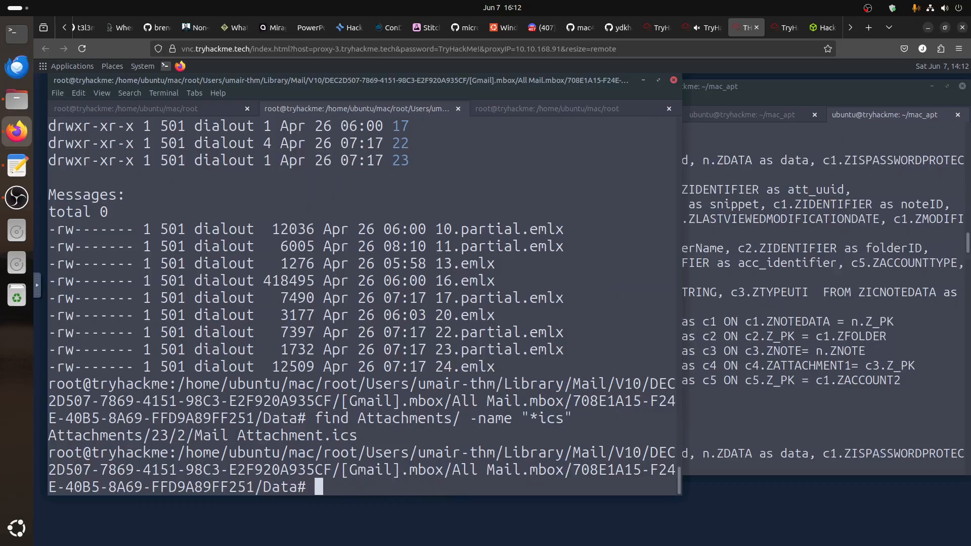
Print the contents of the calendar invite Attachments/23/2/Mail Attachment.ics with cat
{"action": "type", "text": "cat A"}
{"action": "key", "text": "Tab"}
{"action": "type", "text": "23/"}
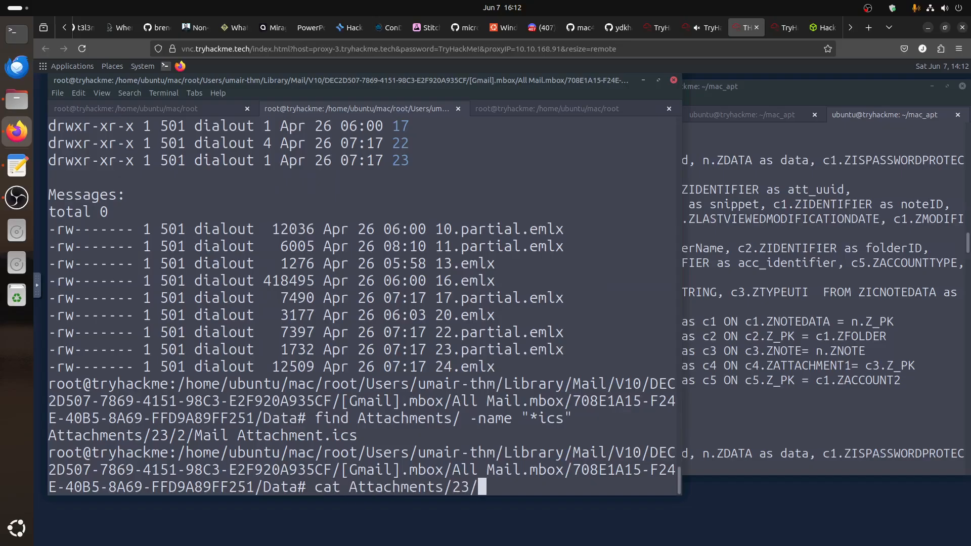
{"action": "type", "text": "2/M"}
{"action": "key", "text": "Tab"}
{"action": "key", "text": "Return"}
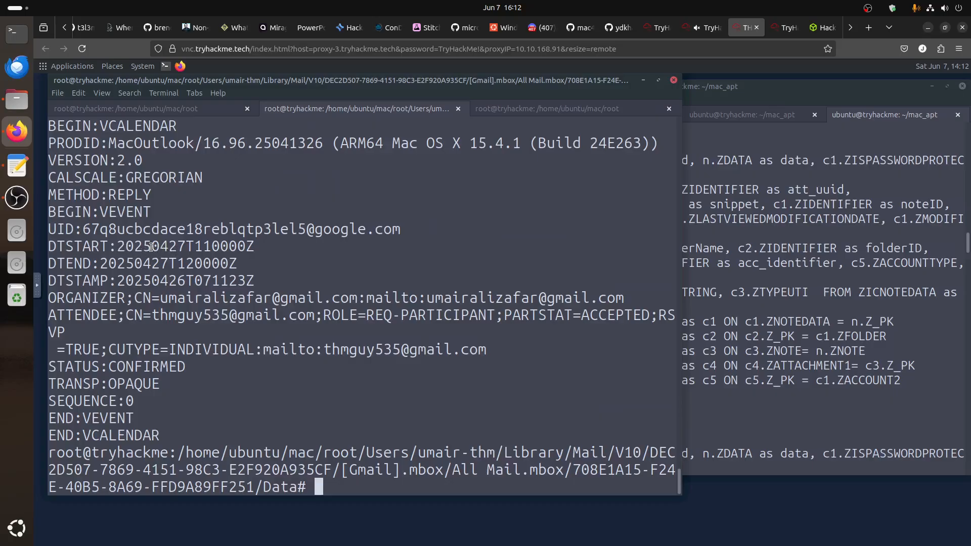
{"action": "left_click_drag", "start_coordinate": [150, 246], "coordinate": [119, 246]}
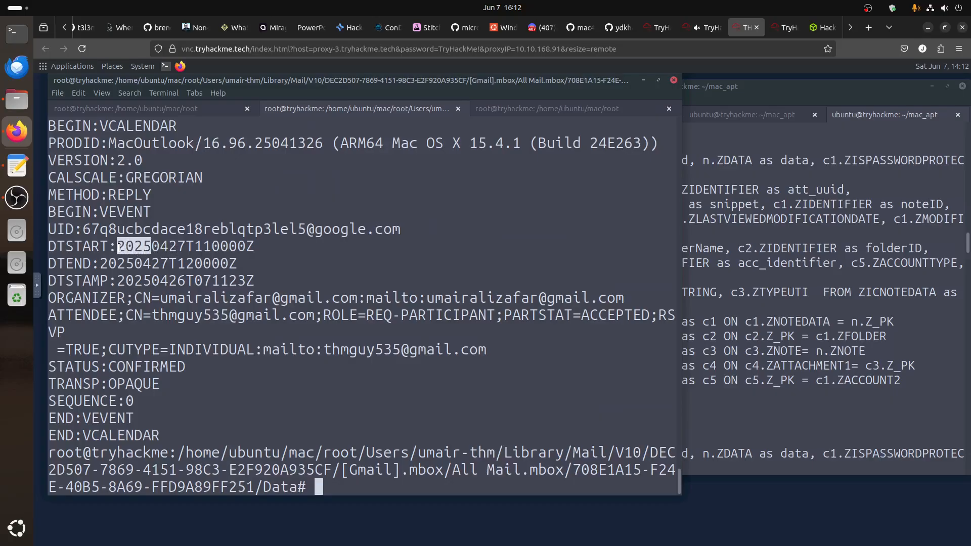
{"action": "right_click", "coordinate": [133, 248]}
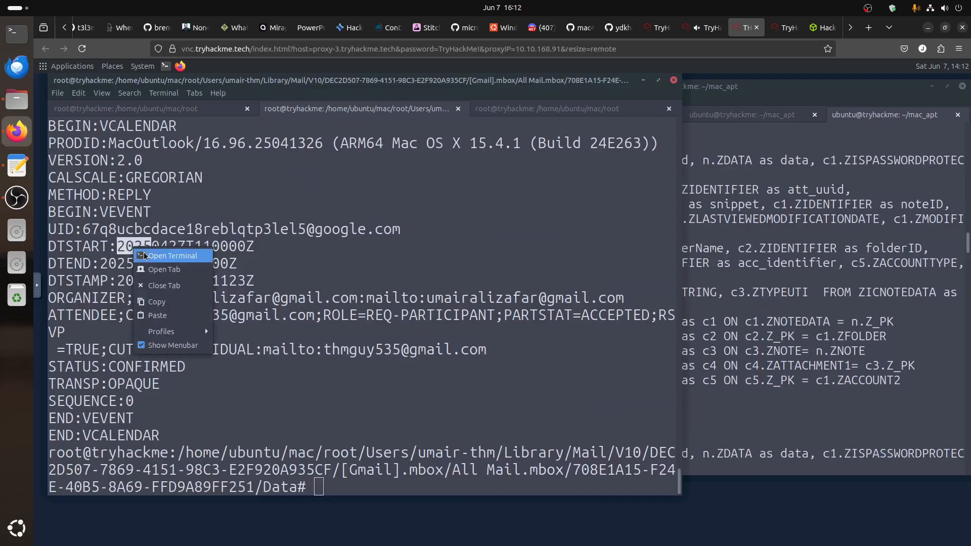
{"action": "left_click", "coordinate": [157, 302]}
{"action": "left_click", "coordinate": [162, 292]}
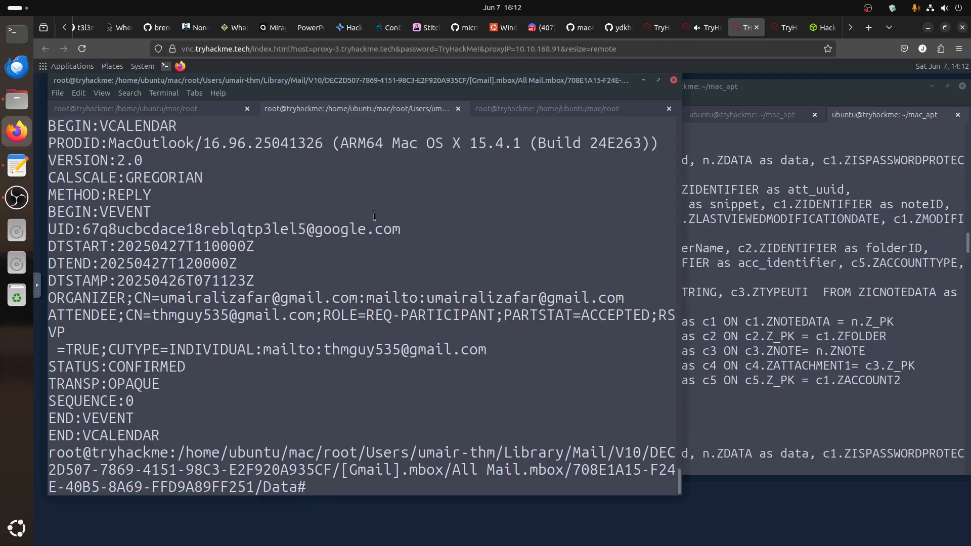
{"action": "left_click", "coordinate": [703, 27]}
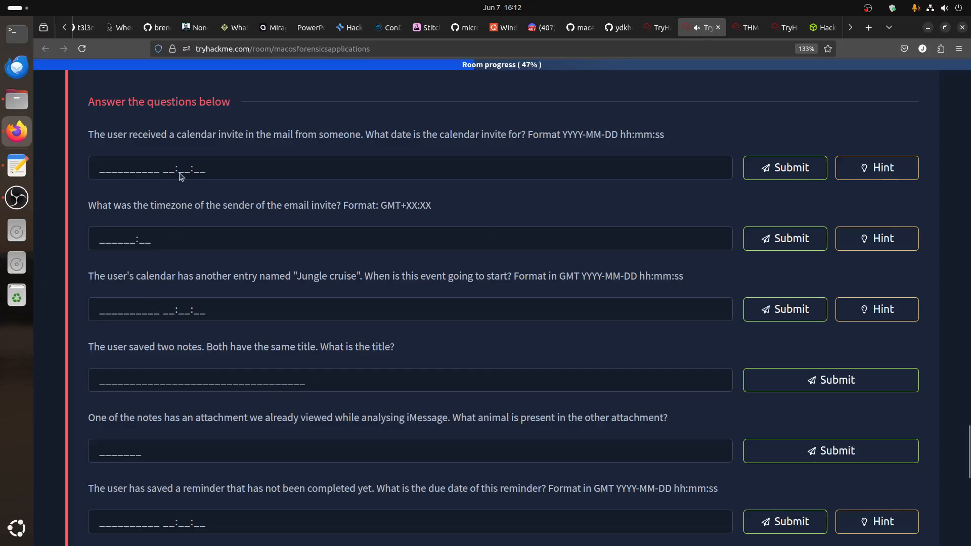
{"action": "left_click", "coordinate": [238, 170]}
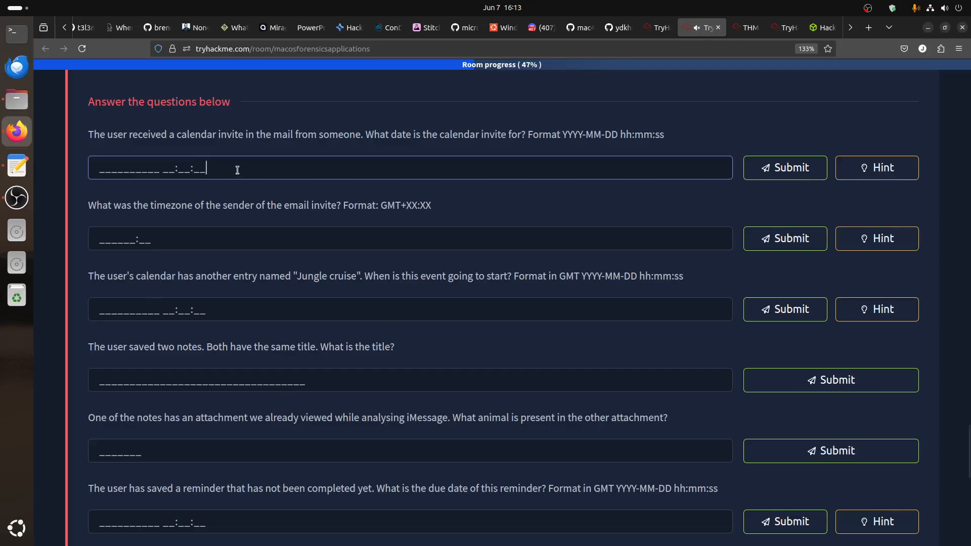
{"action": "type", "text": "2025-04-7"}
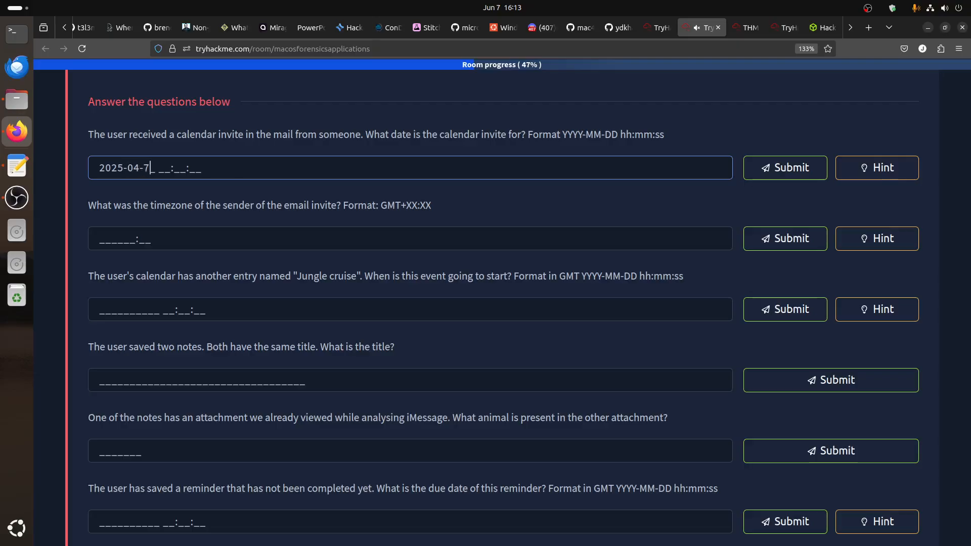
{"action": "key", "text": "BackSpace"}
{"action": "type", "text": "07 11:00:00"}
{"action": "left_click", "coordinate": [768, 167]}
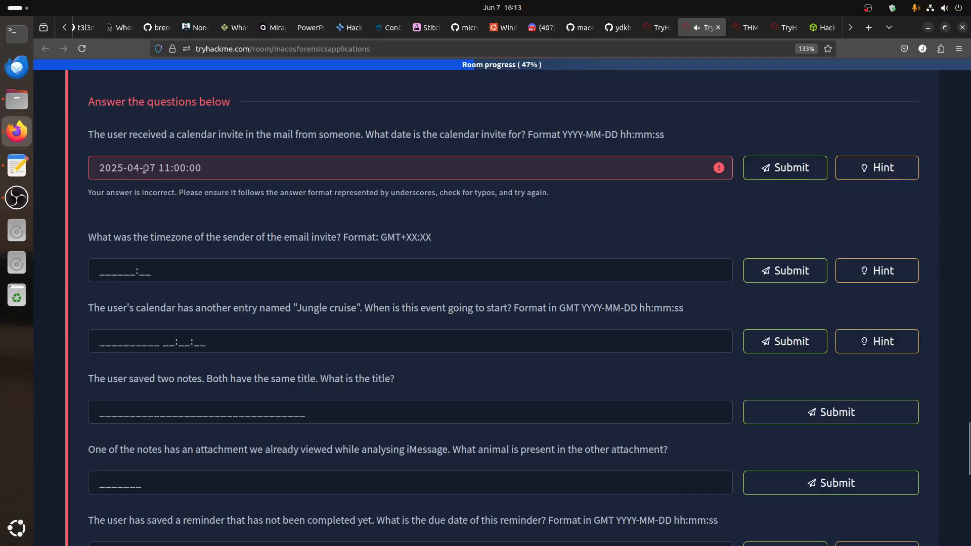
Change the day in the calendar invite answer to 27 and resubmit it
{"action": "left_click_drag", "start_coordinate": [144, 169], "coordinate": [149, 169]}
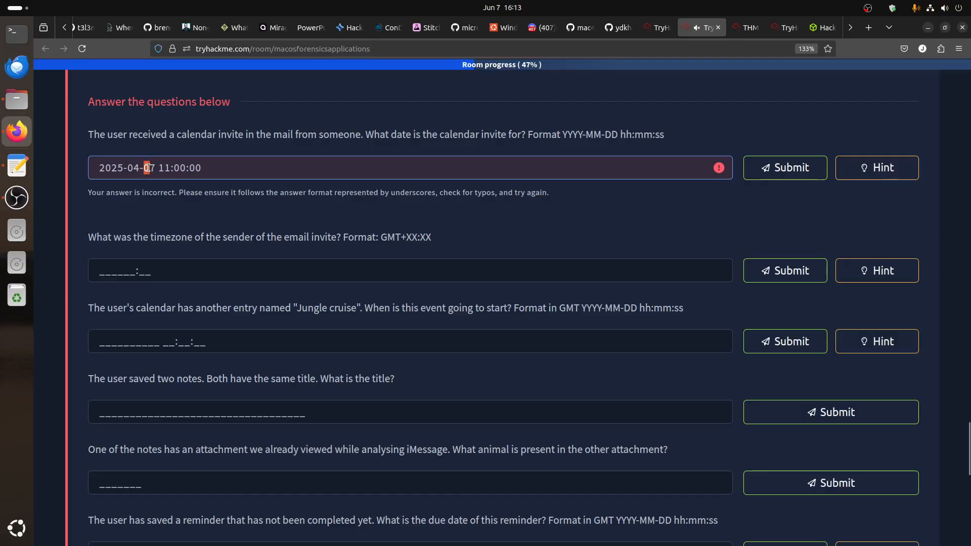
{"action": "type", "text": "2"}
{"action": "left_click", "coordinate": [781, 168]}
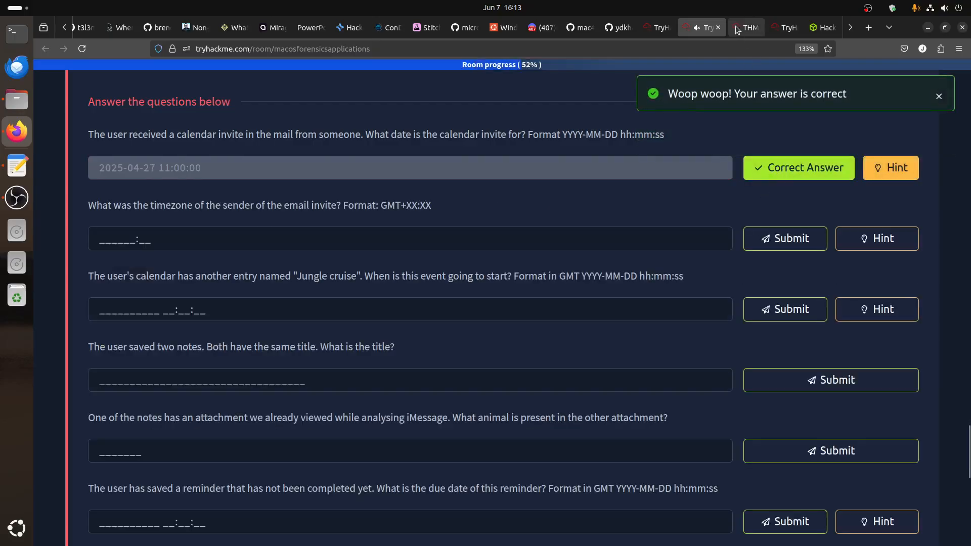
Return to the remote terminal and open Messages/23.partial.emlx, the email matching the invite's attachment folder, in vim
{"action": "left_click", "coordinate": [746, 27]}
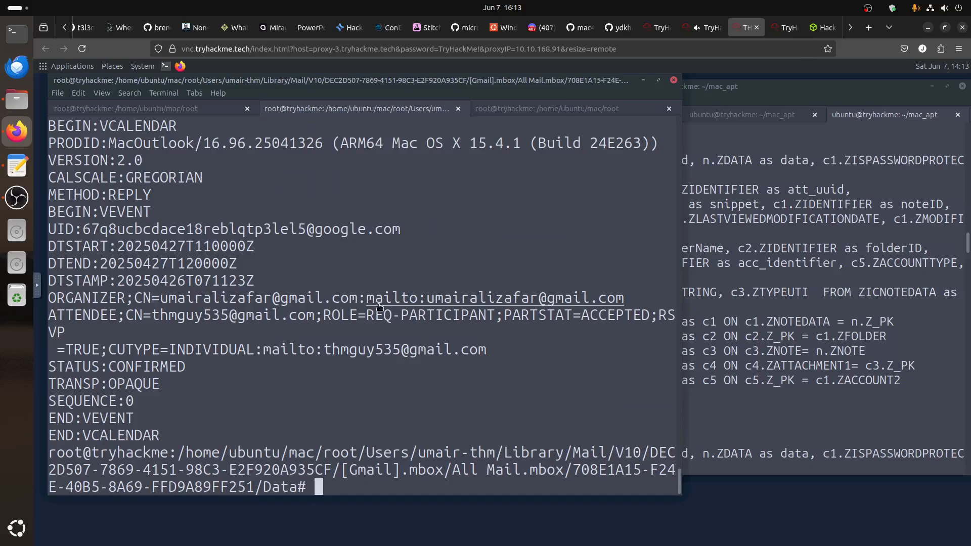
{"action": "type", "text": "vim Messages/"}
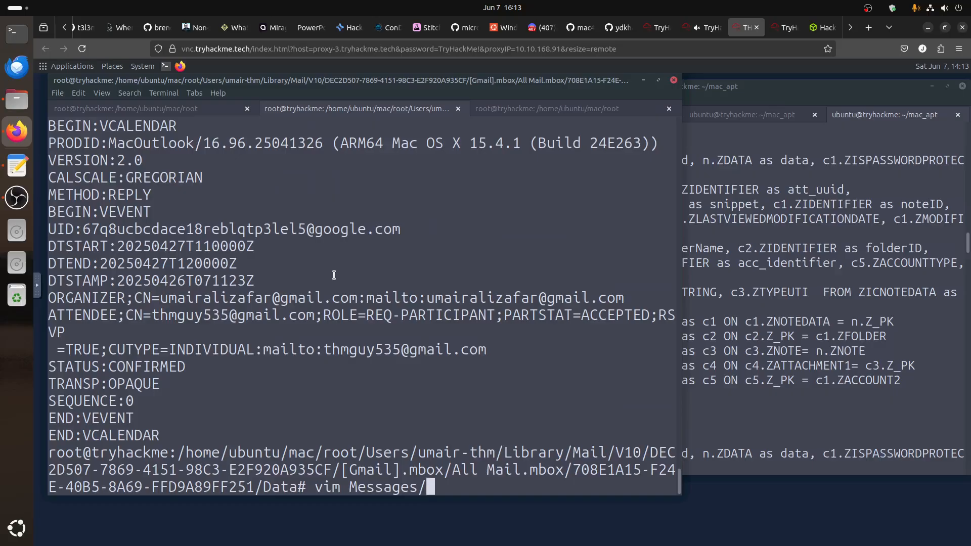
{"action": "scroll", "coordinate": [334, 274], "scroll_direction": "up", "scroll_amount": 8}
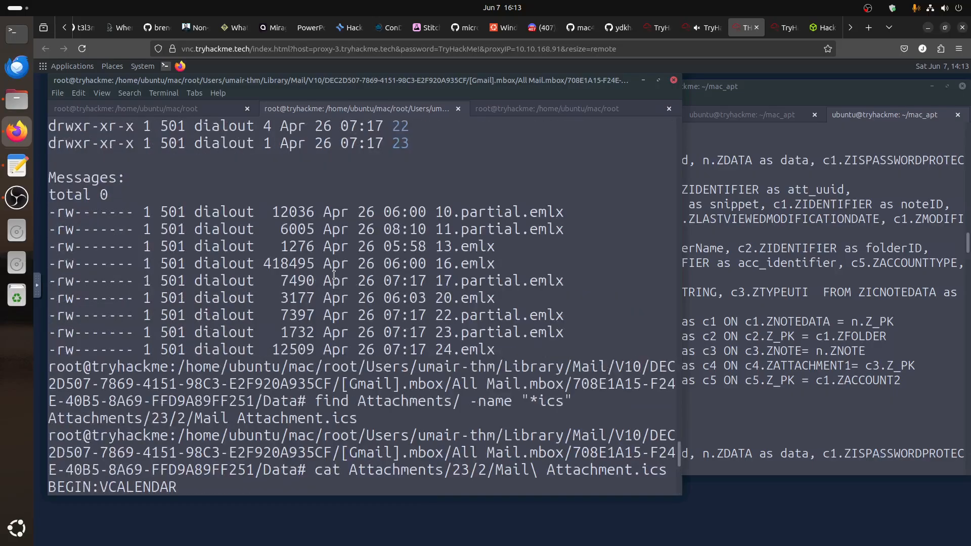
{"action": "scroll", "coordinate": [334, 274], "scroll_direction": "up", "scroll_amount": 4}
{"action": "scroll", "coordinate": [334, 275], "scroll_direction": "down", "scroll_amount": 7}
{"action": "left_click_drag", "start_coordinate": [168, 418], "coordinate": [153, 418]}
{"action": "type", "text": "vim Messages/2"}
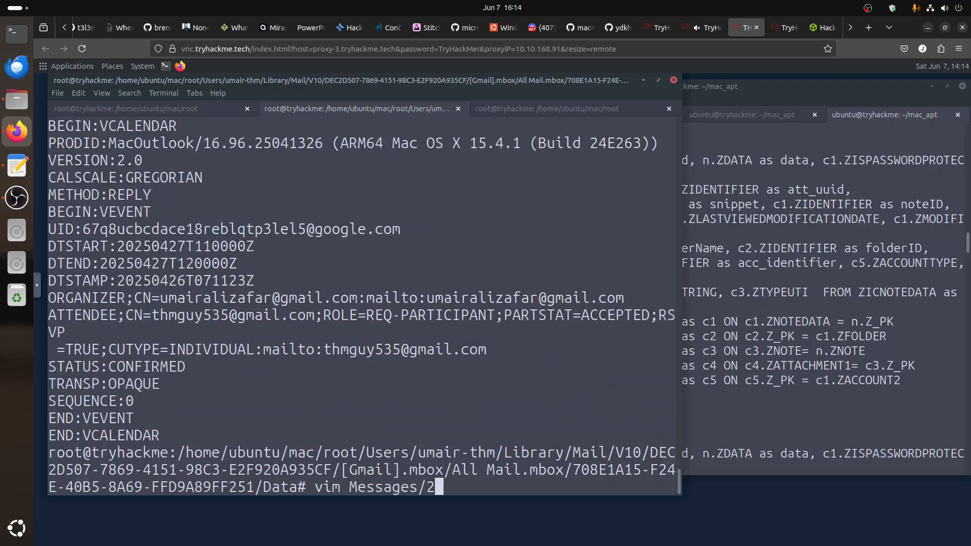
{"action": "type", "text": "3"}
{"action": "key", "text": "Tab"}
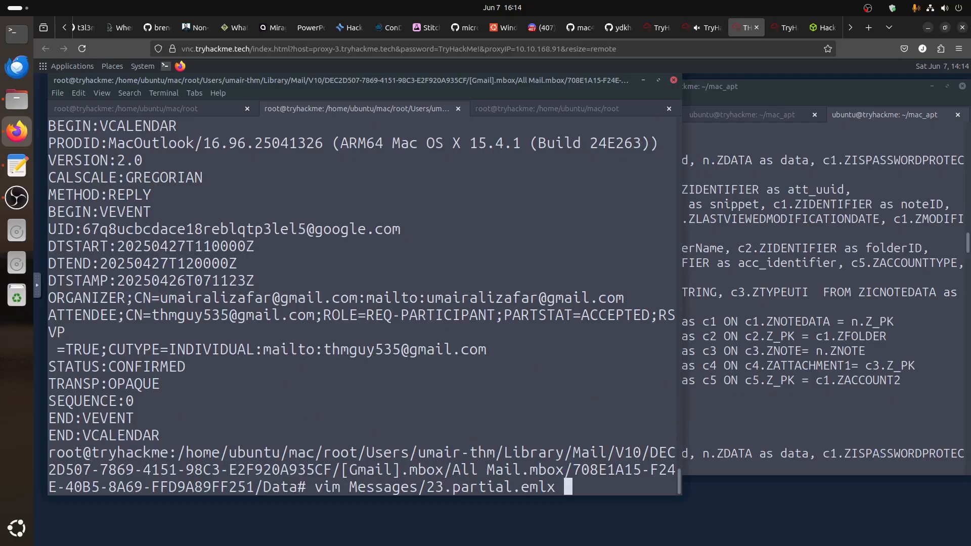
{"action": "key", "text": "Return"}
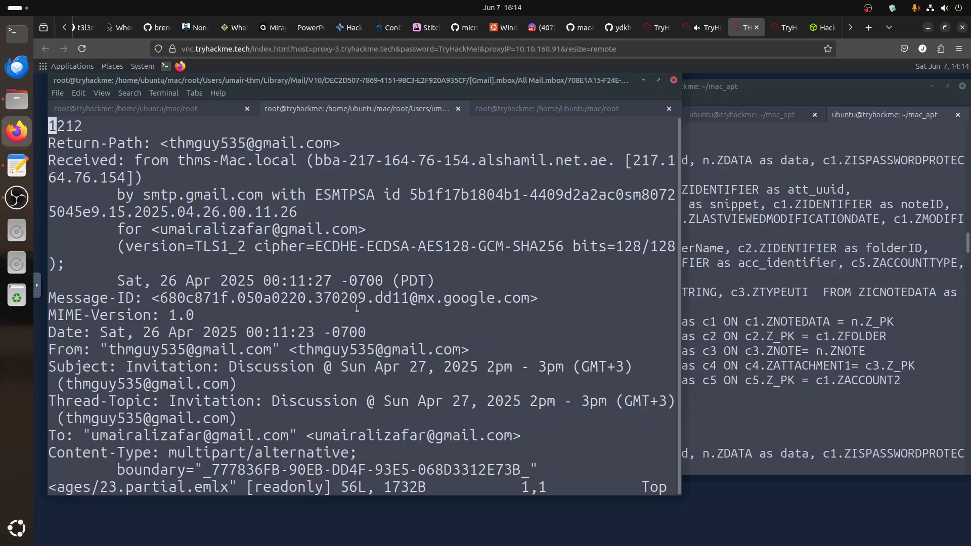
Find the sender's timezone in the email's Subject line and submit GMT+03:00 as the answer to the timezone question
{"action": "left_click", "coordinate": [705, 31]}
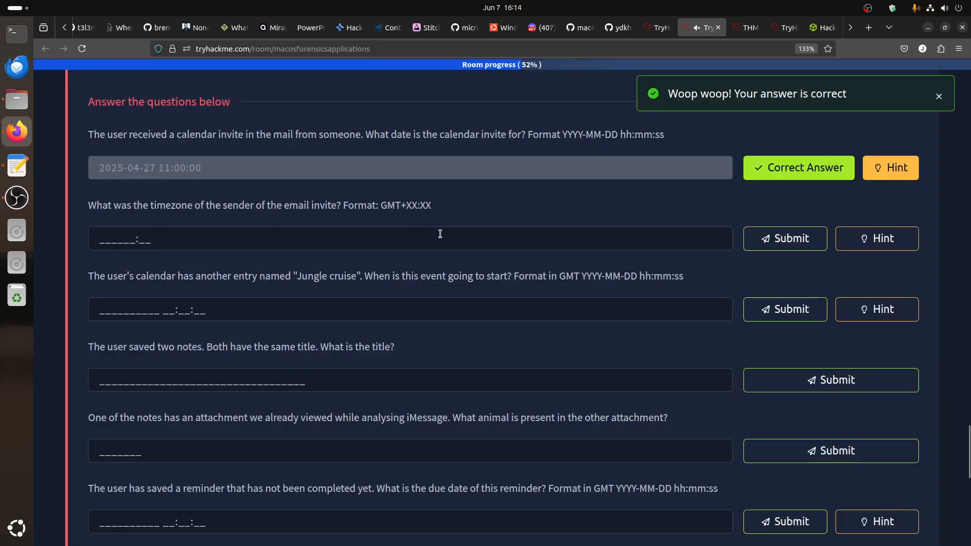
{"action": "key", "text": "ctrl+Tab"}
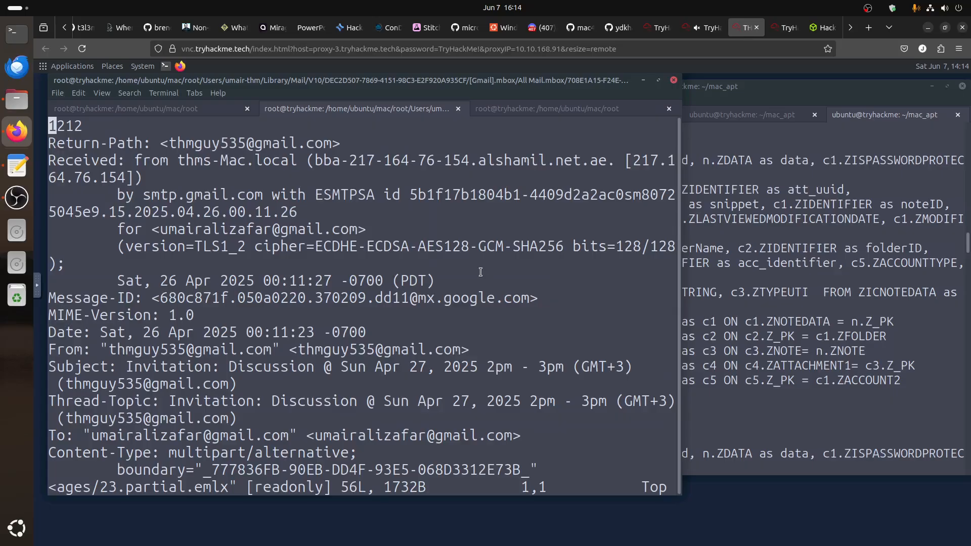
{"action": "left_click_drag", "start_coordinate": [625, 364], "coordinate": [582, 365]}
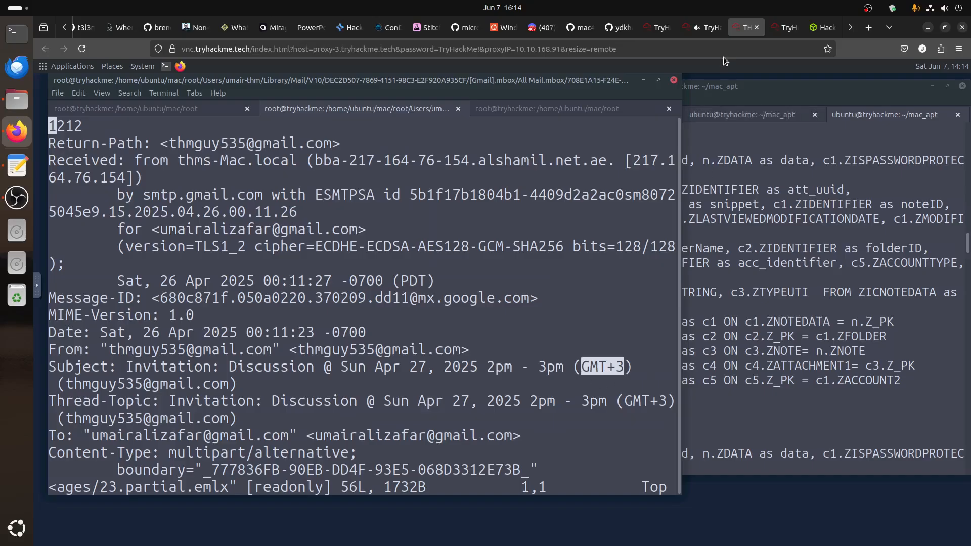
{"action": "left_click", "coordinate": [703, 28]}
{"action": "left_click_drag", "start_coordinate": [435, 206], "coordinate": [375, 205]}
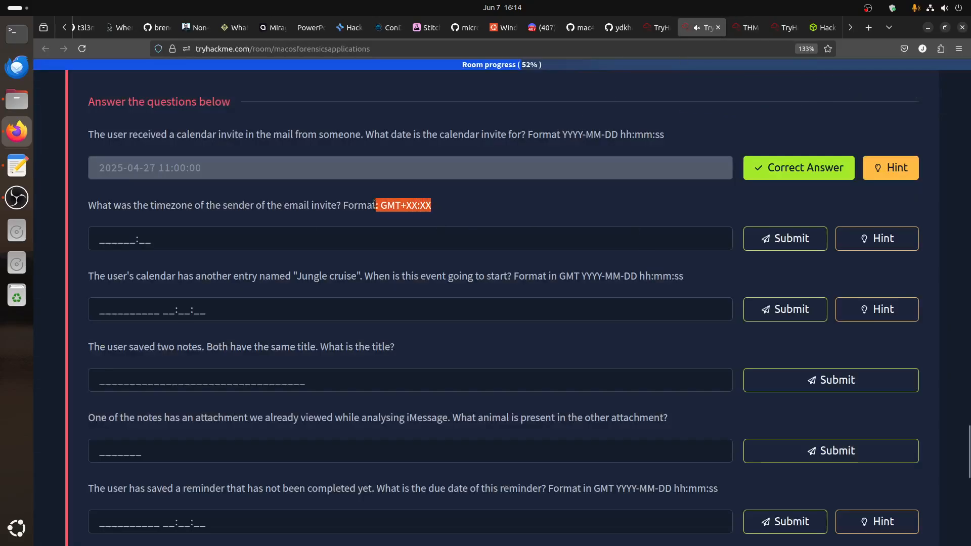
{"action": "left_click", "coordinate": [280, 236]}
{"action": "type", "text": "GMT+"}
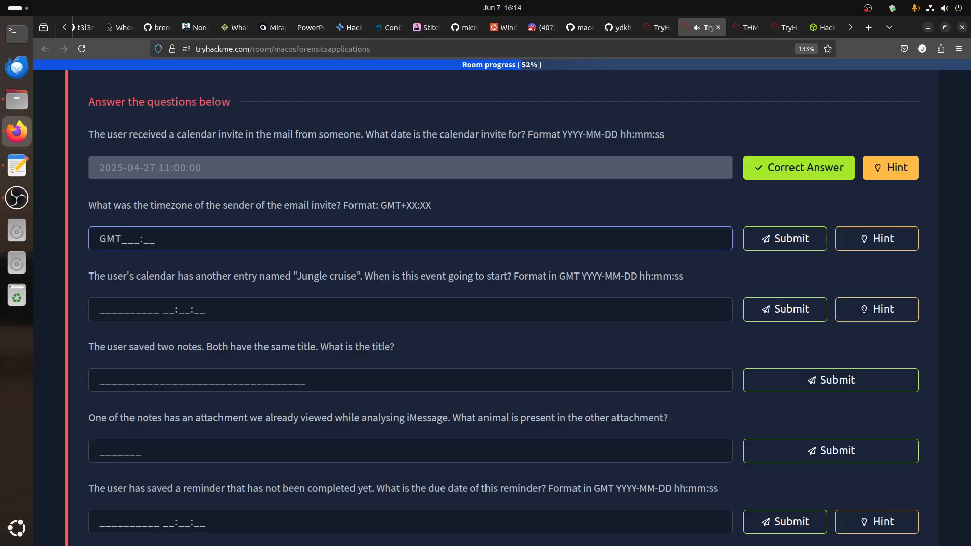
{"action": "type", "text": "03:00"}
{"action": "left_click", "coordinate": [796, 248]}
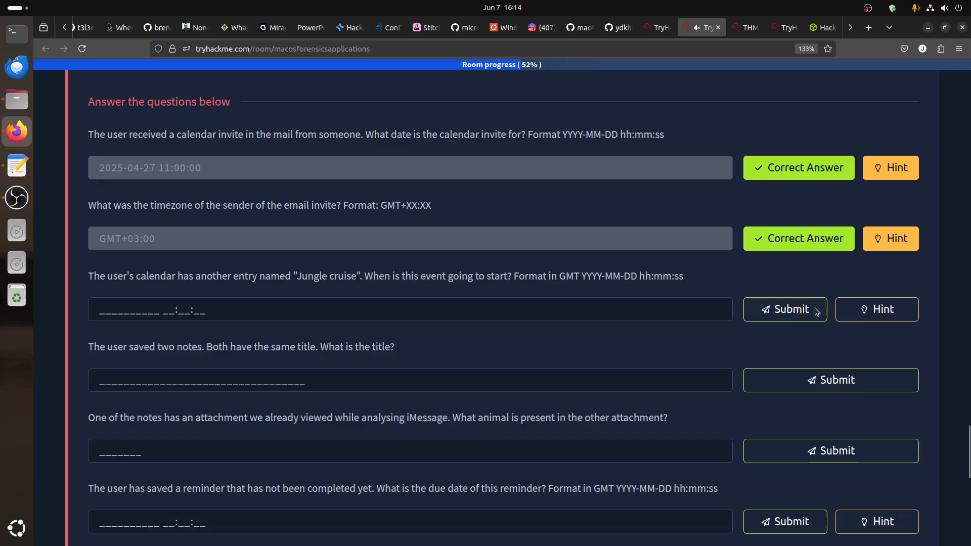
Read the hint for the "Jungle cruise" question about converting Mac Epoch time, then close it
{"action": "left_click", "coordinate": [875, 309]}
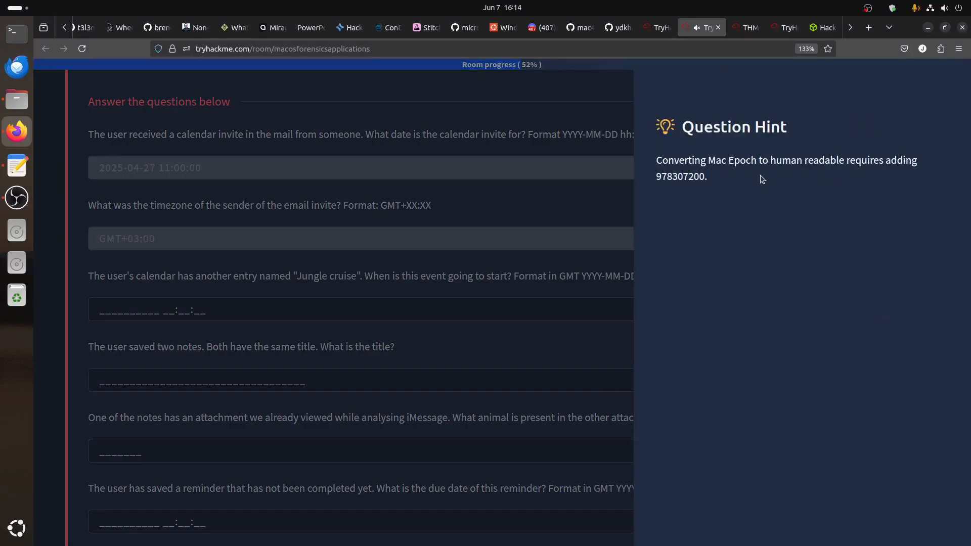
{"action": "left_click_drag", "start_coordinate": [652, 182], "coordinate": [711, 181]}
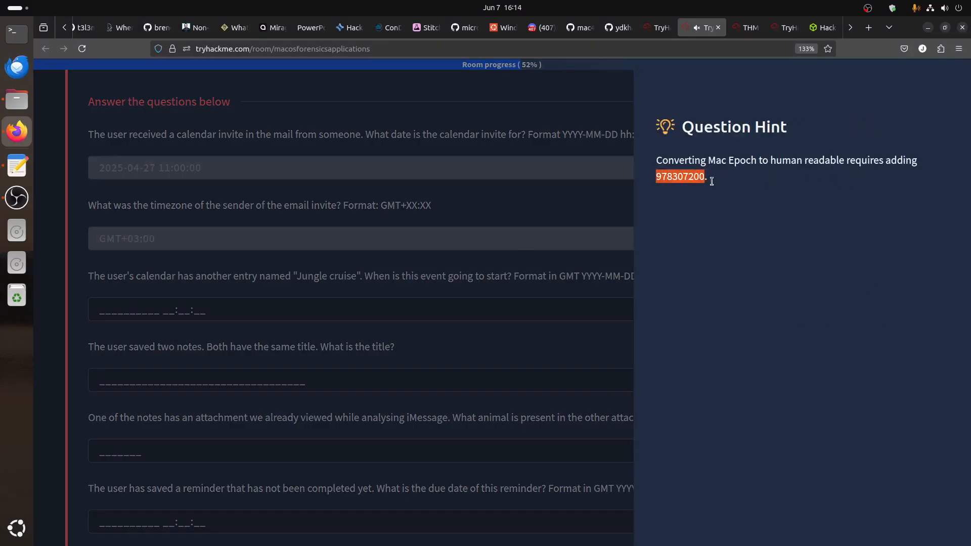
{"action": "left_click", "coordinate": [514, 238]}
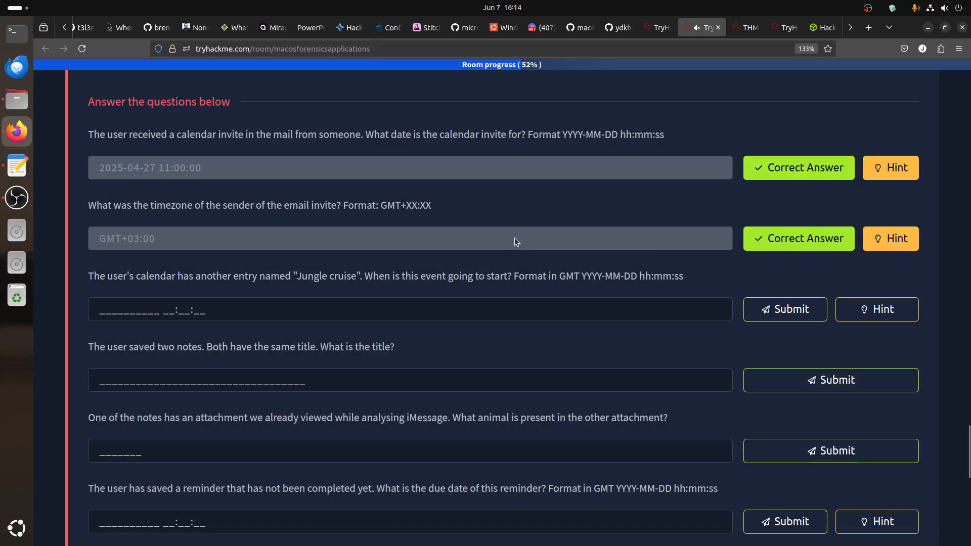
Minimise the remote terminal windows, switch to DB Browser for SQLite and examine the columns of the notes query results
{"action": "left_click", "coordinate": [743, 28]}
{"action": "left_click", "coordinate": [932, 87]}
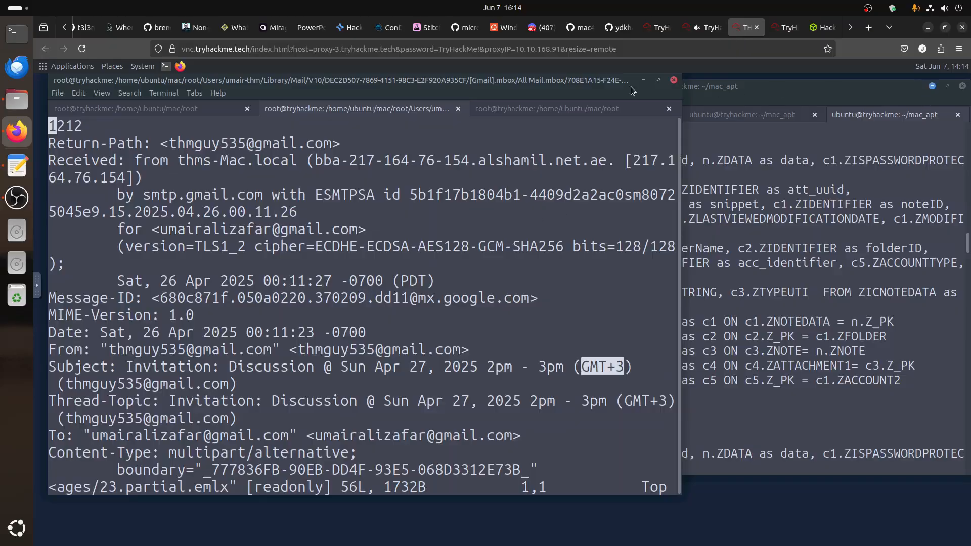
{"action": "left_click", "coordinate": [643, 81]}
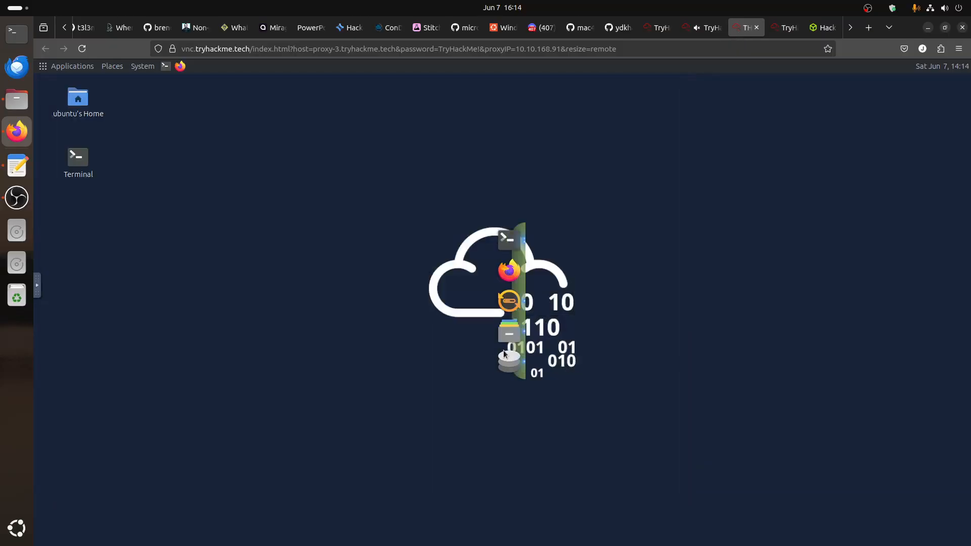
{"action": "left_click", "coordinate": [509, 359]}
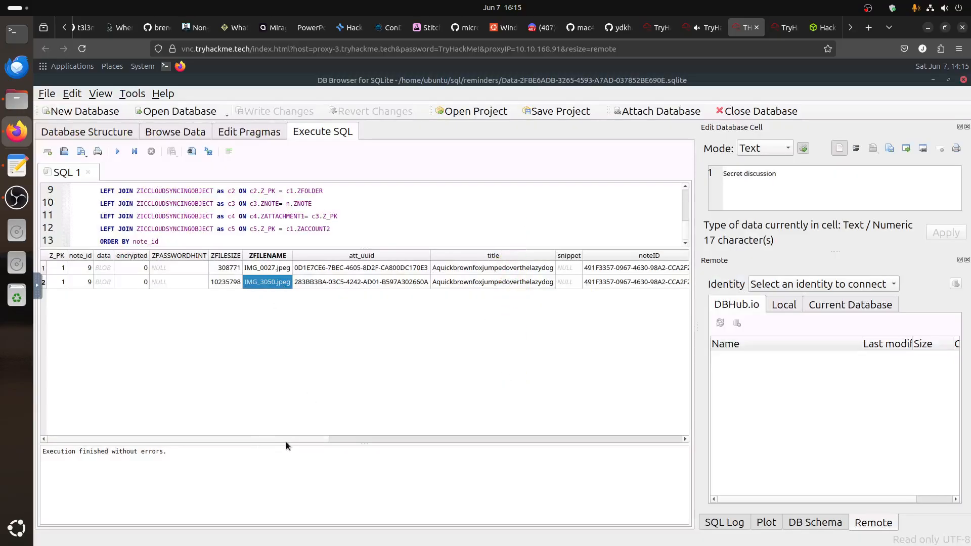
{"action": "left_click_drag", "start_coordinate": [286, 445], "coordinate": [633, 446]}
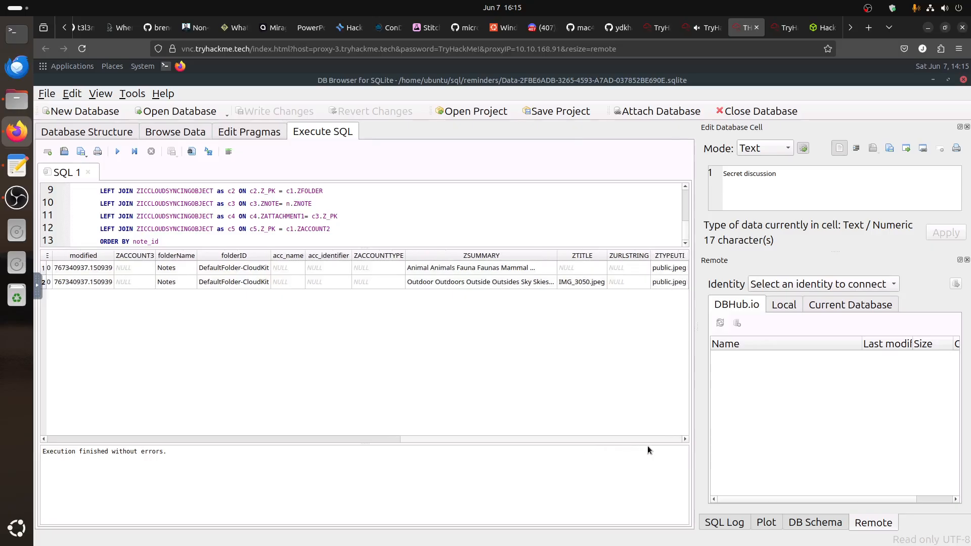
{"action": "left_click_drag", "start_coordinate": [469, 445], "coordinate": [230, 439]}
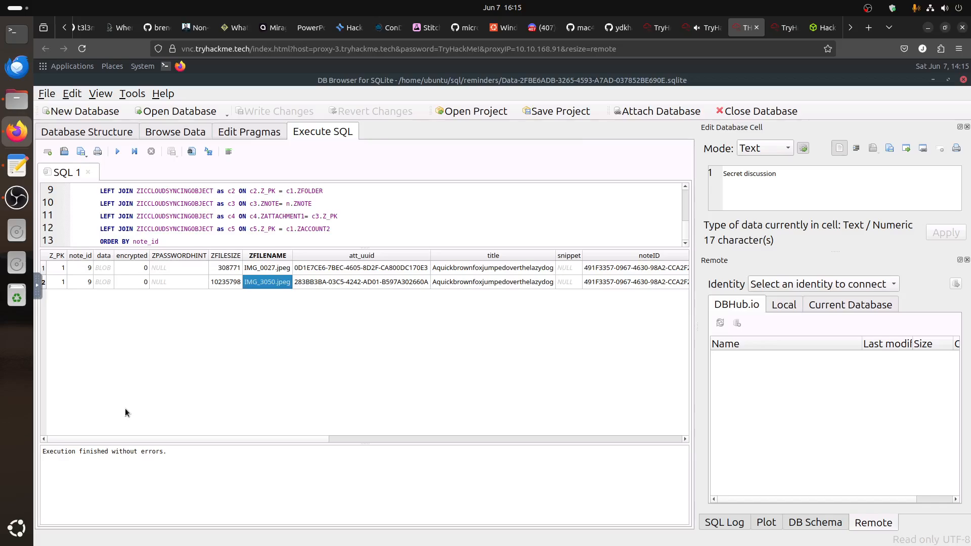
Review the database's table list, then browse the ZREMCDREMINDER data and select the ZTITLE cell of the Jungle cruise entry
{"action": "left_click", "coordinate": [60, 132]}
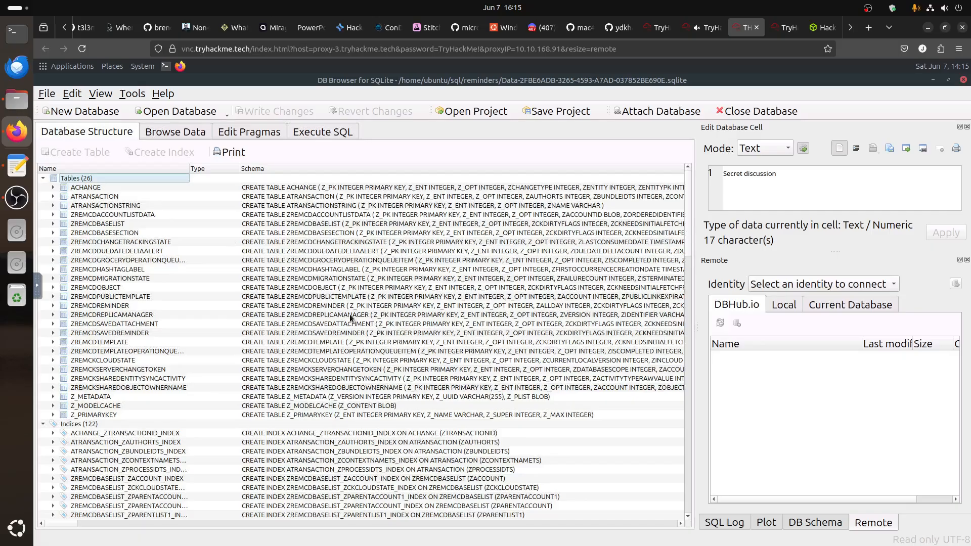
{"action": "left_click", "coordinate": [154, 133]}
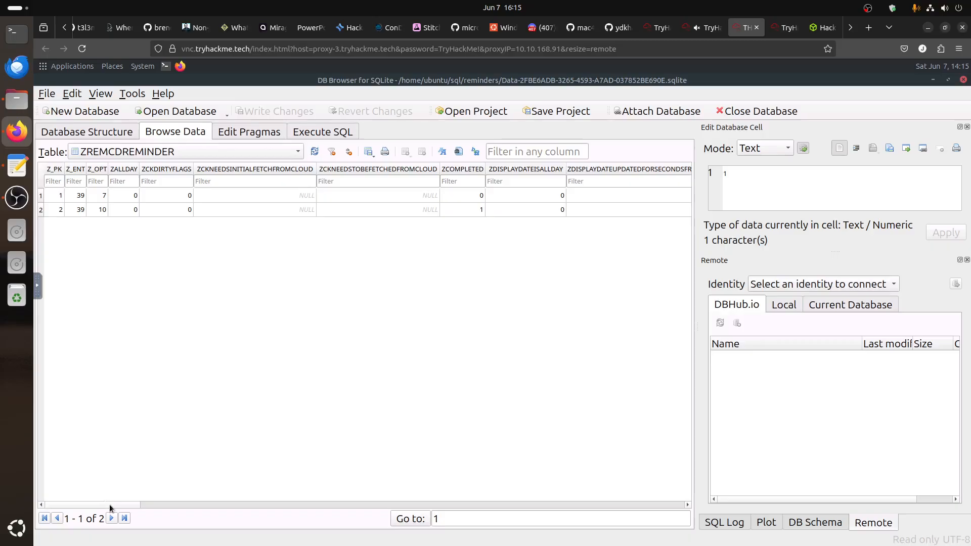
{"action": "left_click_drag", "start_coordinate": [110, 504], "coordinate": [502, 504]}
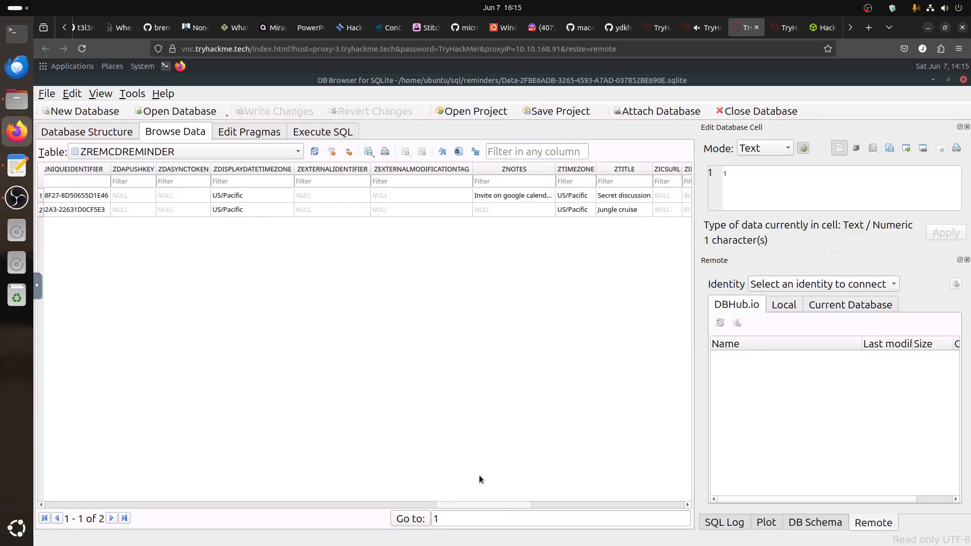
{"action": "left_click", "coordinate": [628, 211]}
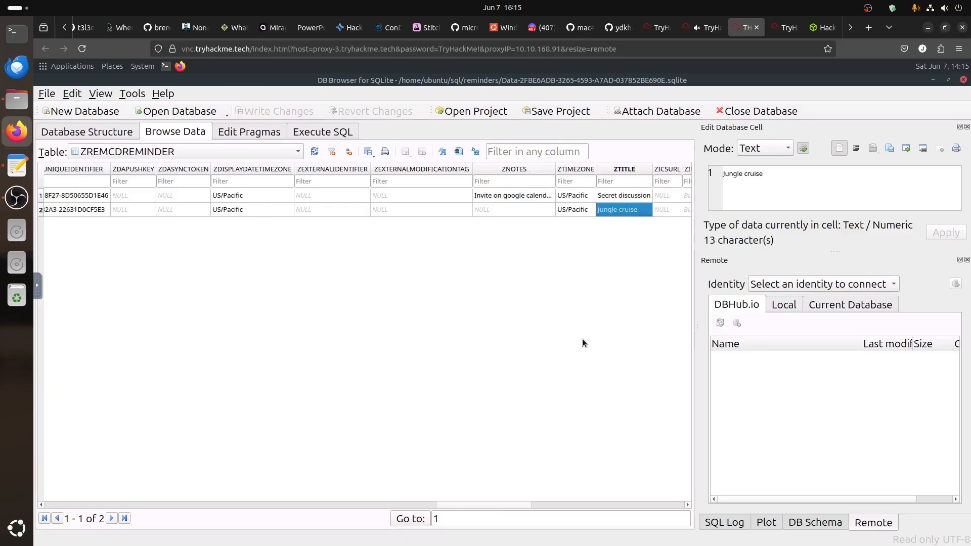
Check the Jungle cruise question, then find the ZDUEDATE value in the Jungle cruise row and copy it
{"action": "left_click", "coordinate": [41, 212]}
{"action": "left_click", "coordinate": [709, 29]}
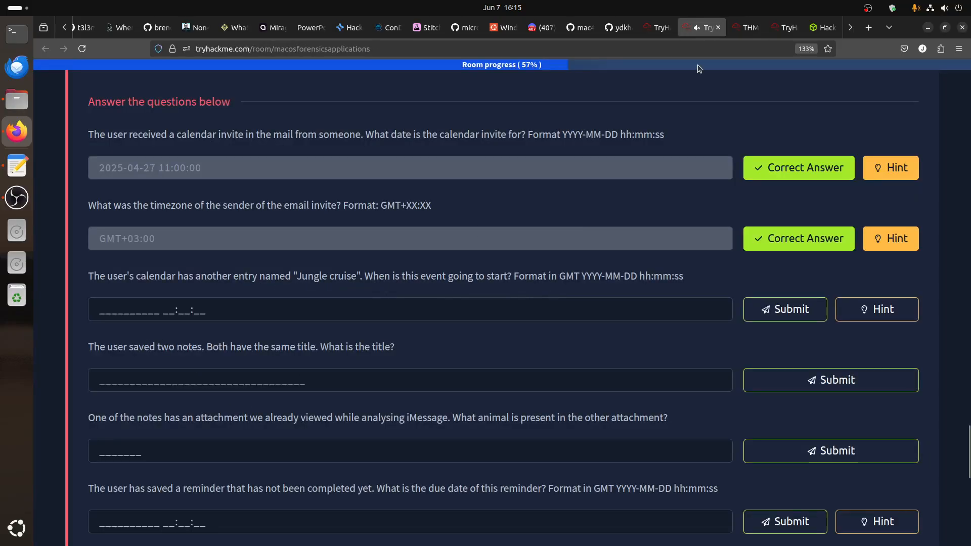
{"action": "left_click", "coordinate": [742, 34]}
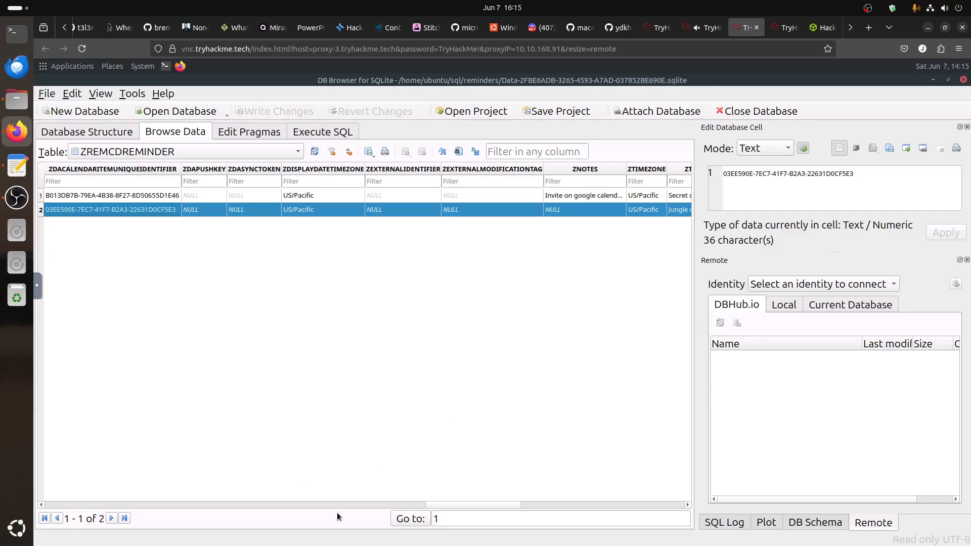
{"action": "left_click_drag", "start_coordinate": [438, 505], "coordinate": [367, 498]}
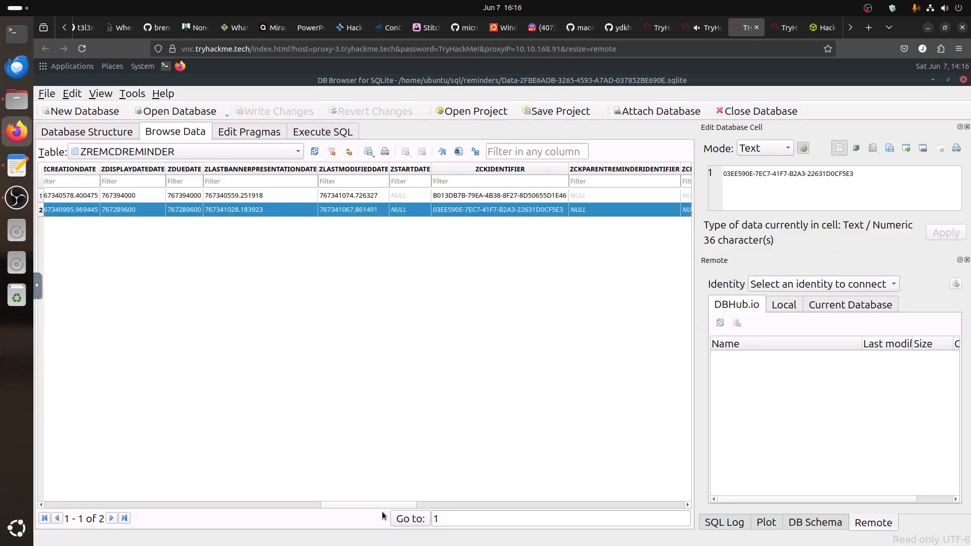
{"action": "left_click_drag", "start_coordinate": [391, 505], "coordinate": [350, 502]}
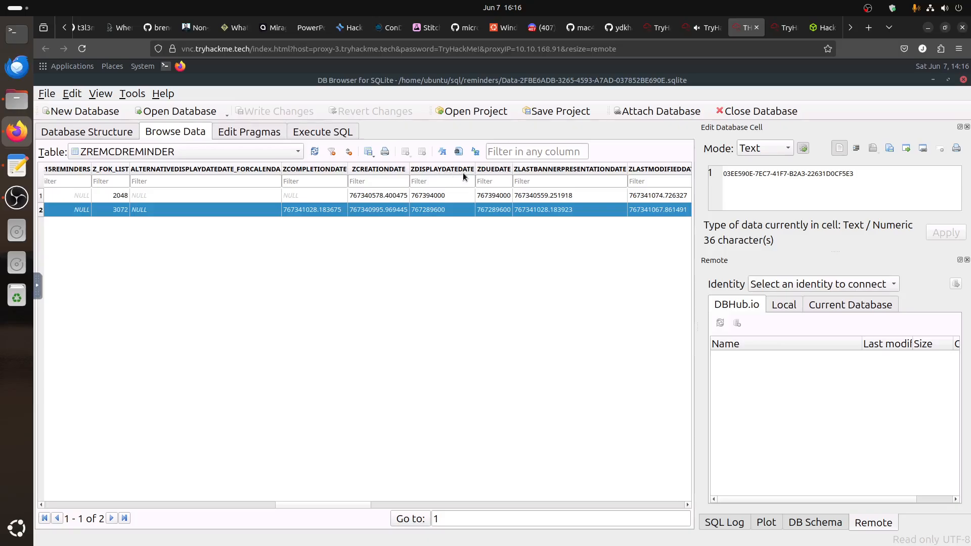
{"action": "left_click", "coordinate": [501, 211]}
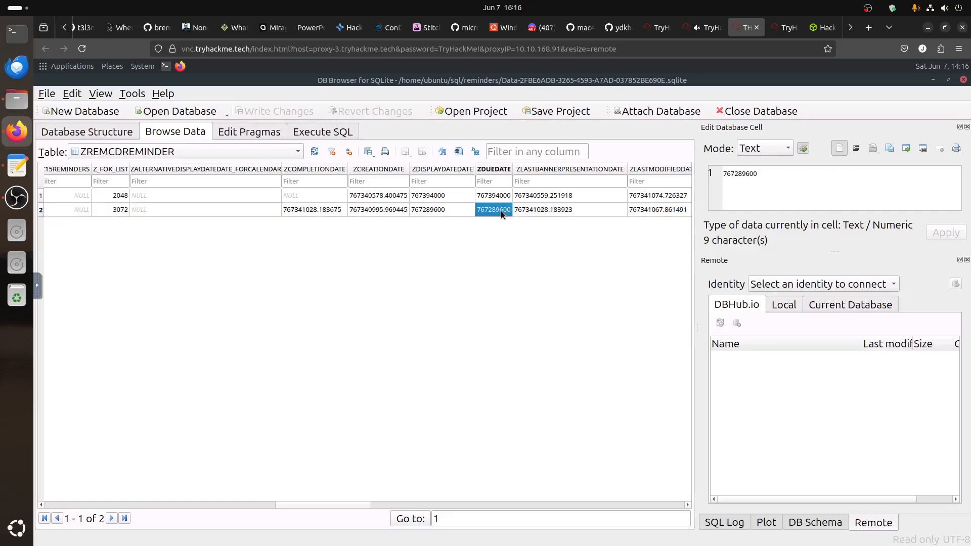
{"action": "double_click", "coordinate": [738, 191]}
{"action": "key", "text": "ctrl+c"}
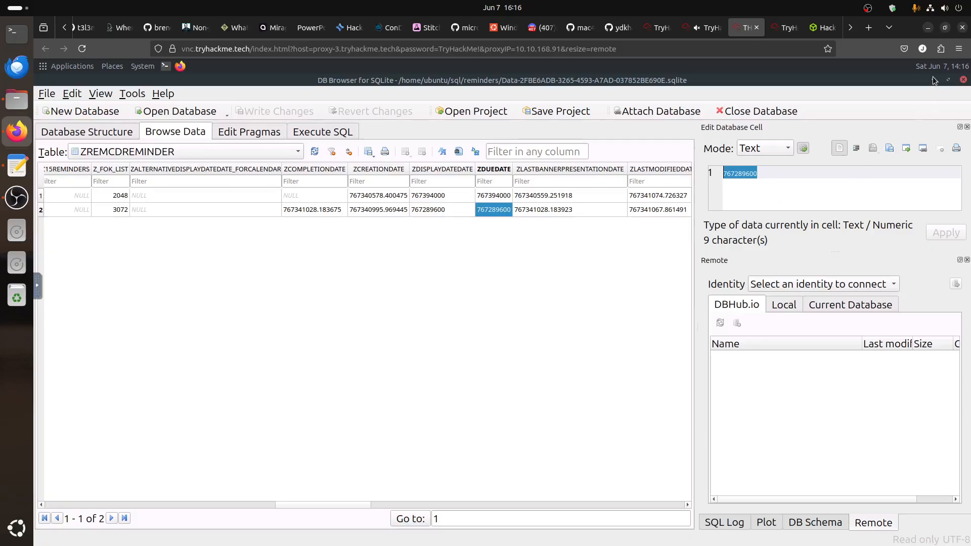
Leave the database browser and look through the terminal sessions for the APOLLO prompt already holding 978307200
{"action": "left_click", "coordinate": [963, 80]}
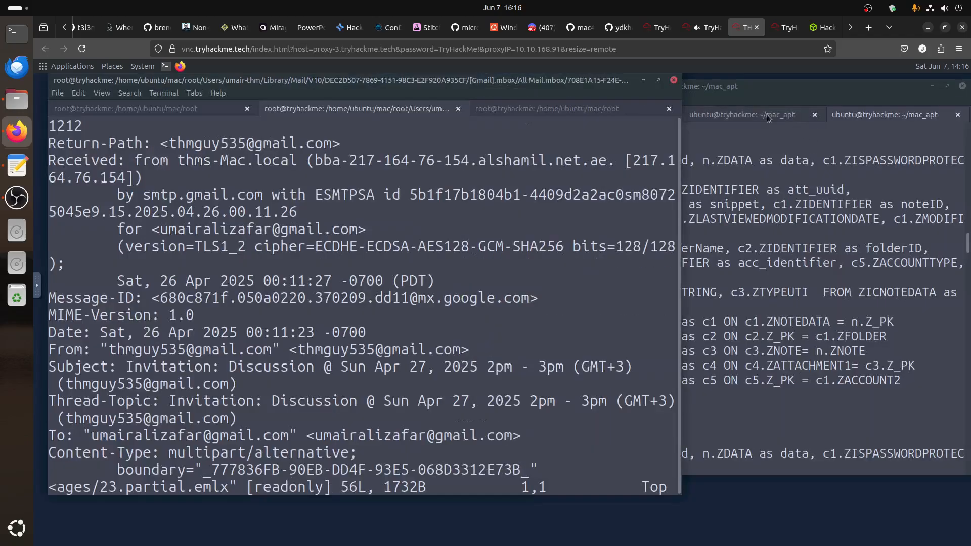
{"action": "left_click", "coordinate": [767, 115]}
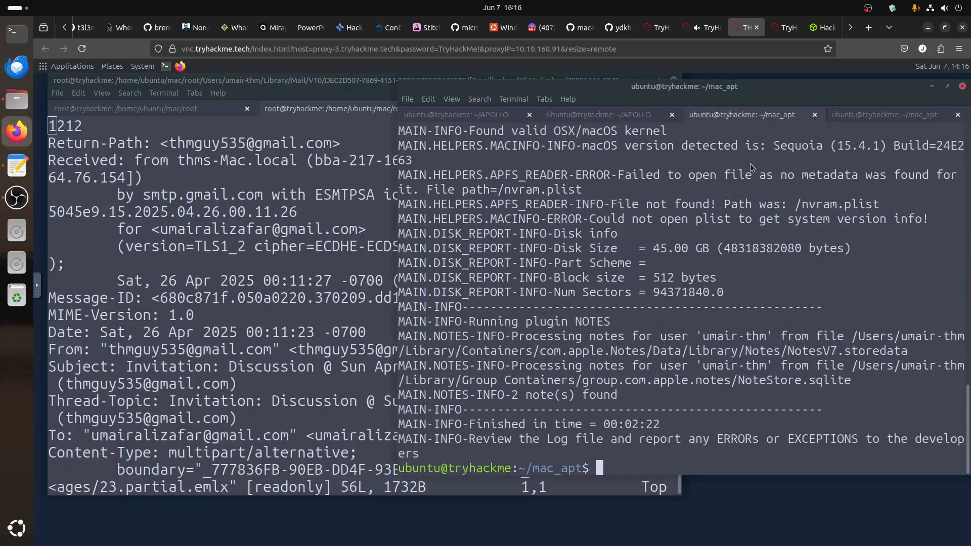
{"action": "left_click", "coordinate": [859, 116]}
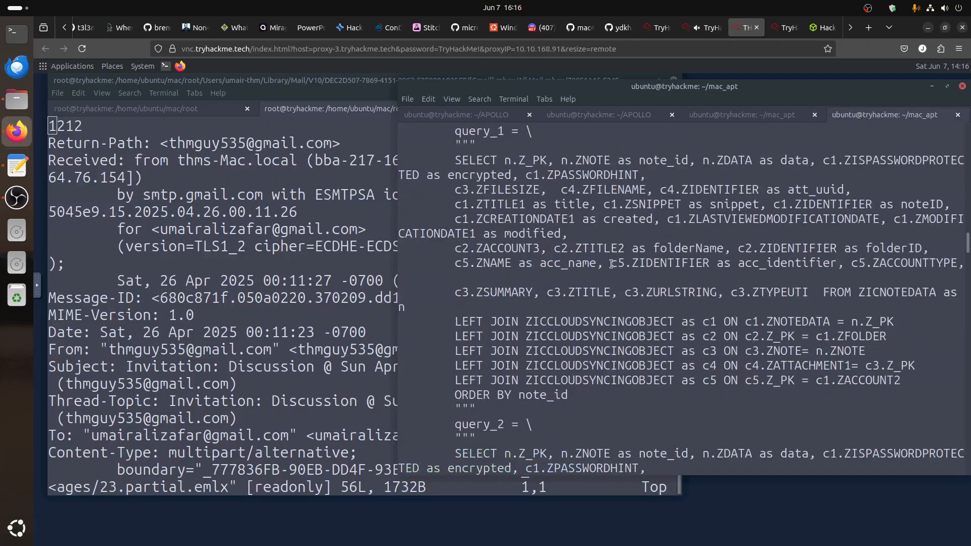
{"action": "scroll", "coordinate": [612, 268], "scroll_direction": "down", "scroll_amount": 7}
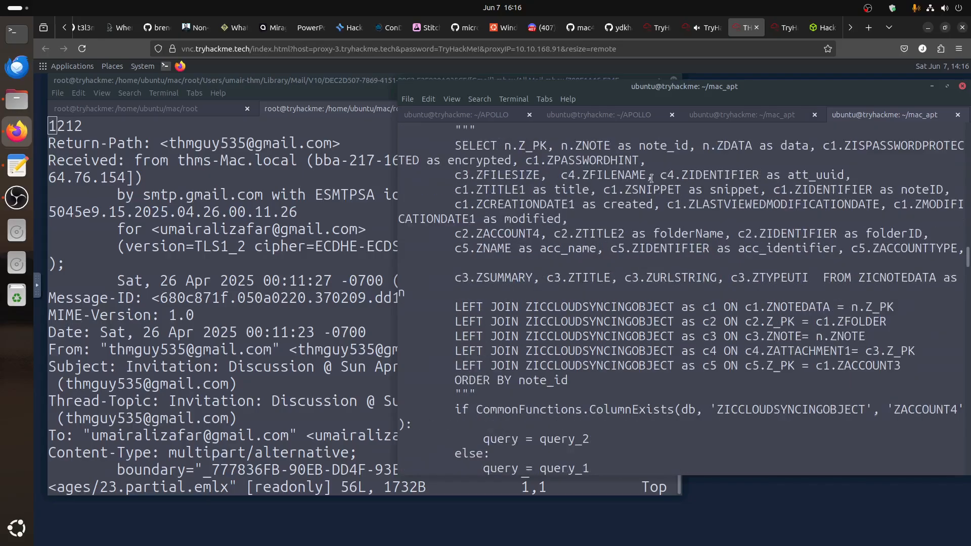
{"action": "left_click", "coordinate": [720, 115]}
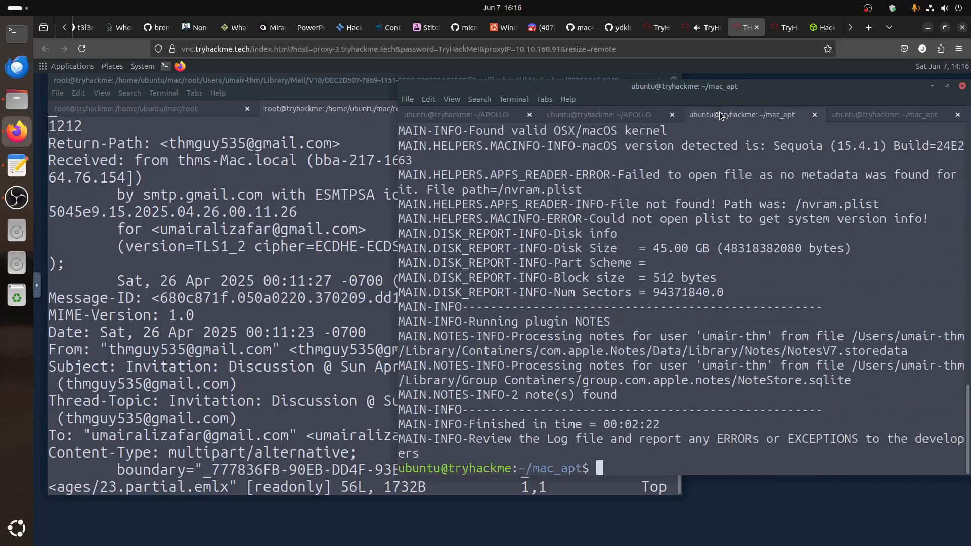
{"action": "left_click", "coordinate": [607, 117]}
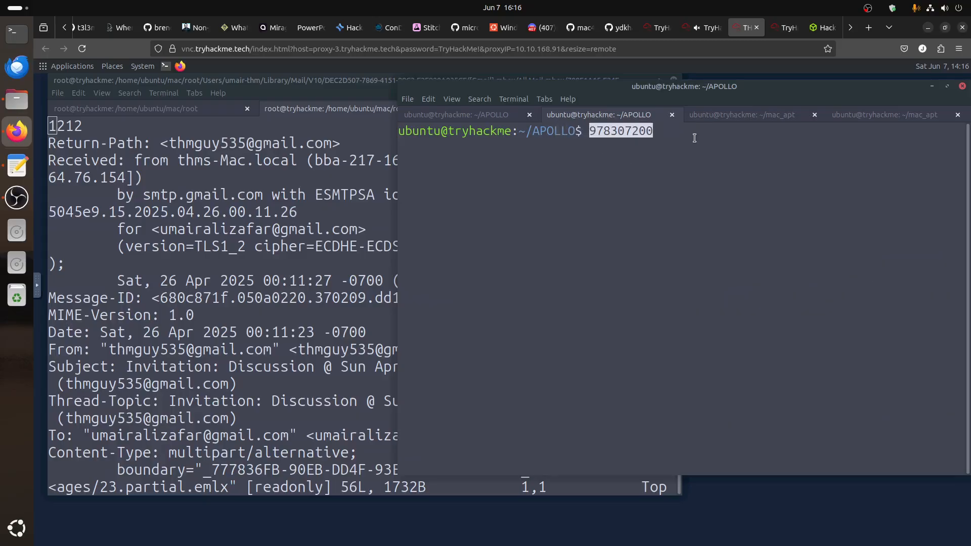
Convert the copied Mac timestamp by running date -d @$((978307200+767289600)) in the APOLLO terminal
{"action": "type", "text": "+"}
{"action": "right_click", "coordinate": [717, 155]}
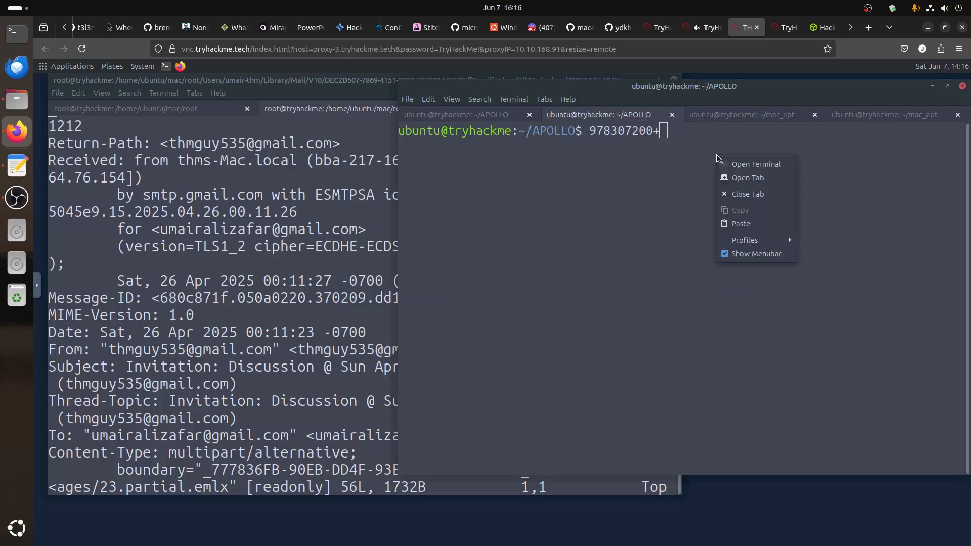
{"action": "left_click", "coordinate": [742, 223]}
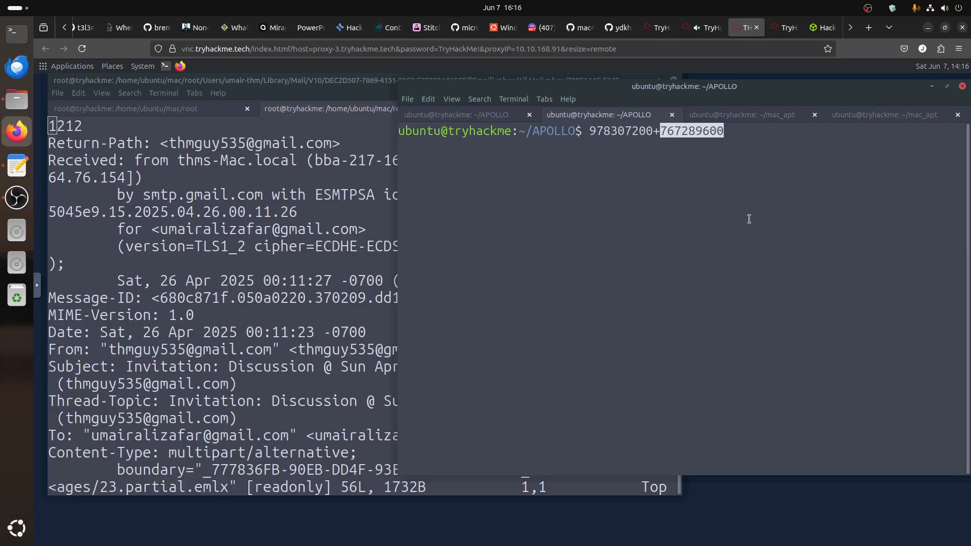
{"action": "type", "text": ")"}
{"action": "key", "text": "Home"}
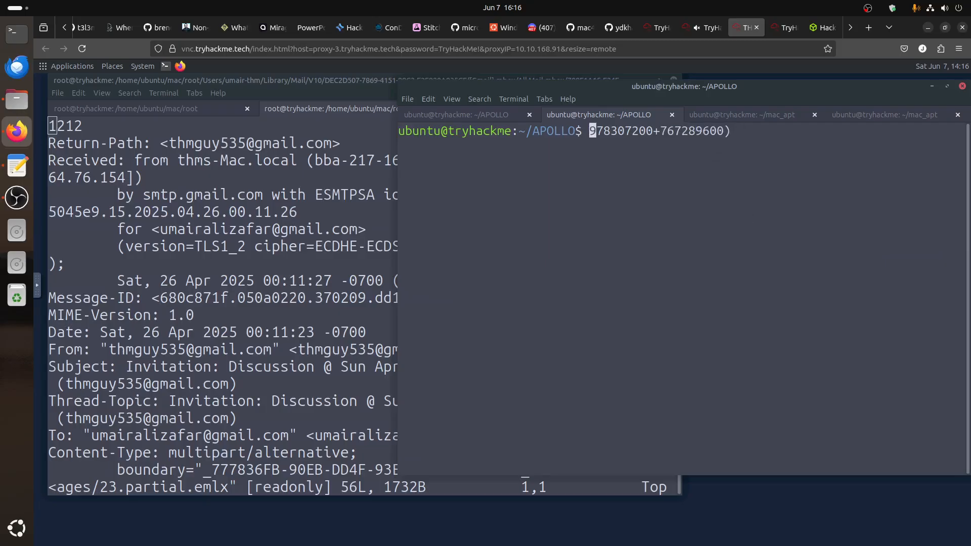
{"action": "type", "text": "(("}
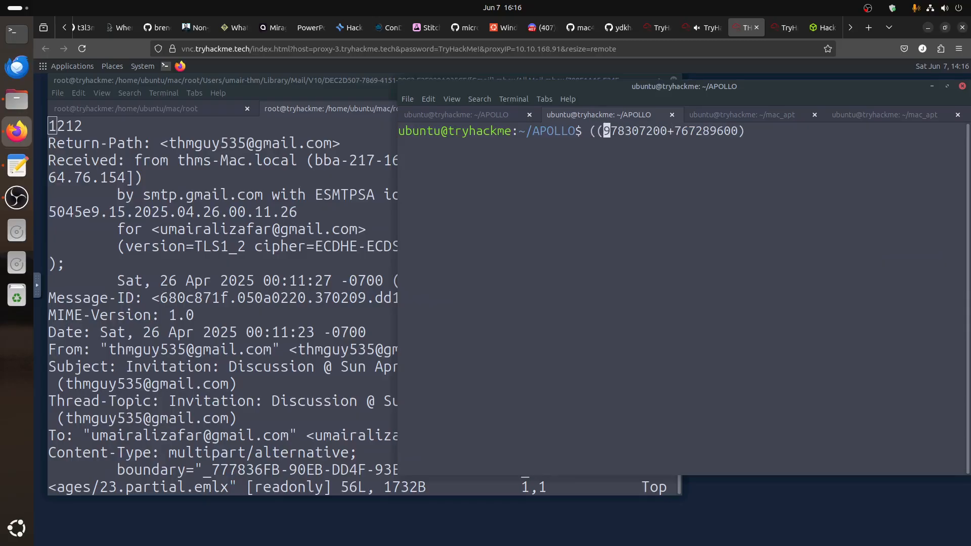
{"action": "key", "text": "End"}
{"action": "type", "text": ")"}
{"action": "key", "text": "Home"}
{"action": "type", "text": "date -d"}
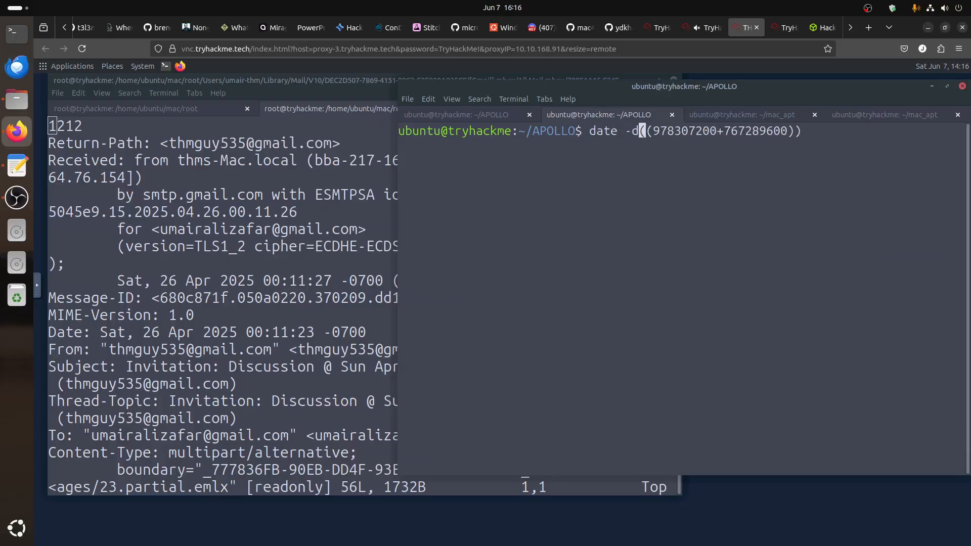
{"action": "type", "text": " @"}
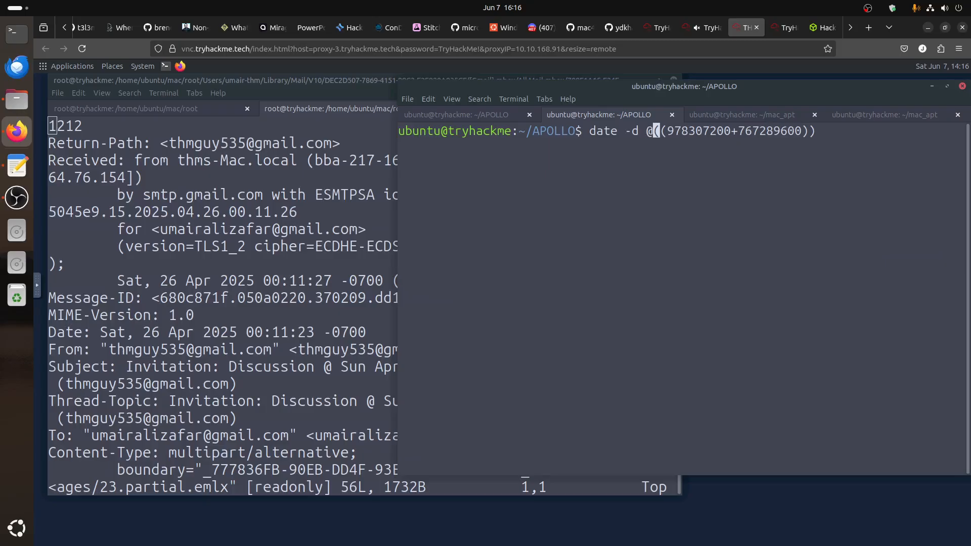
{"action": "type", "text": "$"}
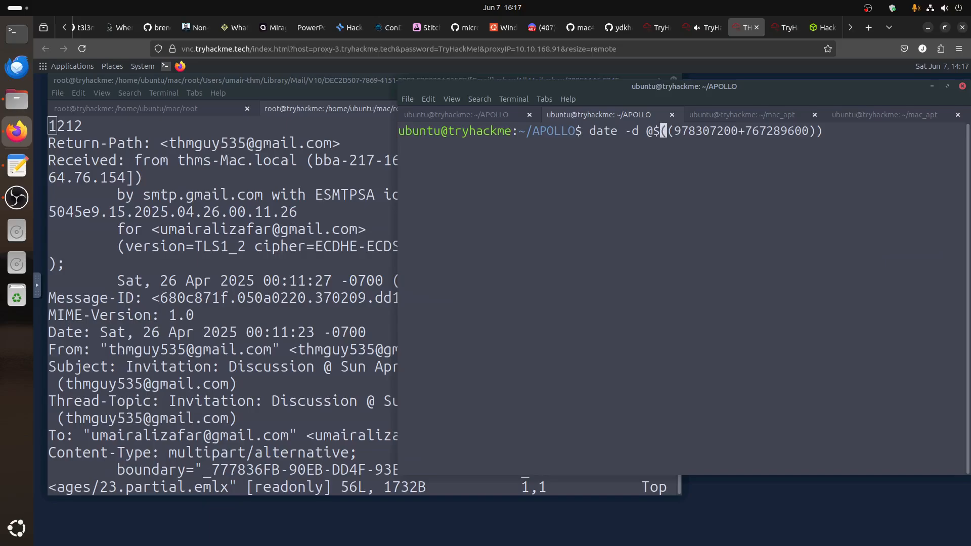
{"action": "key", "text": "Return"}
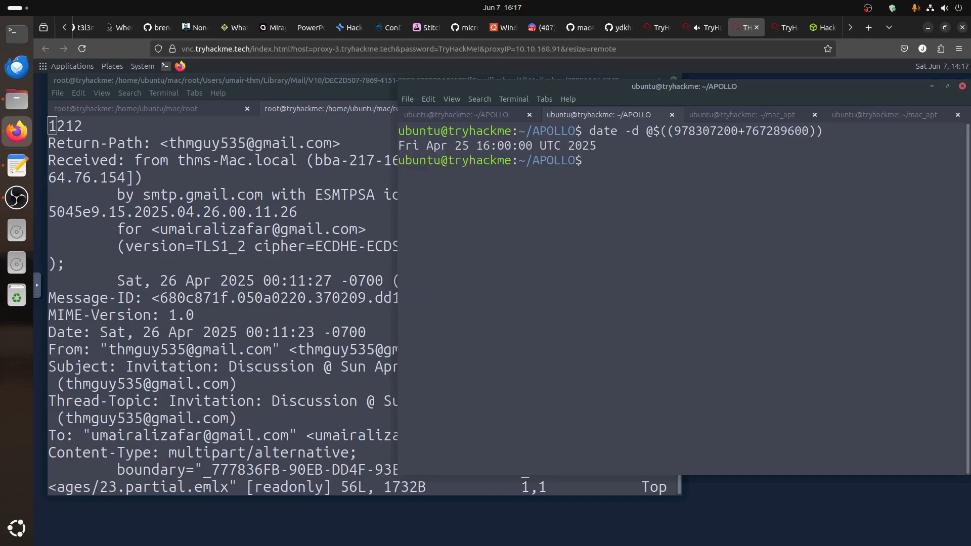
Rerun the date conversion with the output format "+%Y-%m-%d %H:%M:%S" appended
{"action": "key", "text": "Up"}
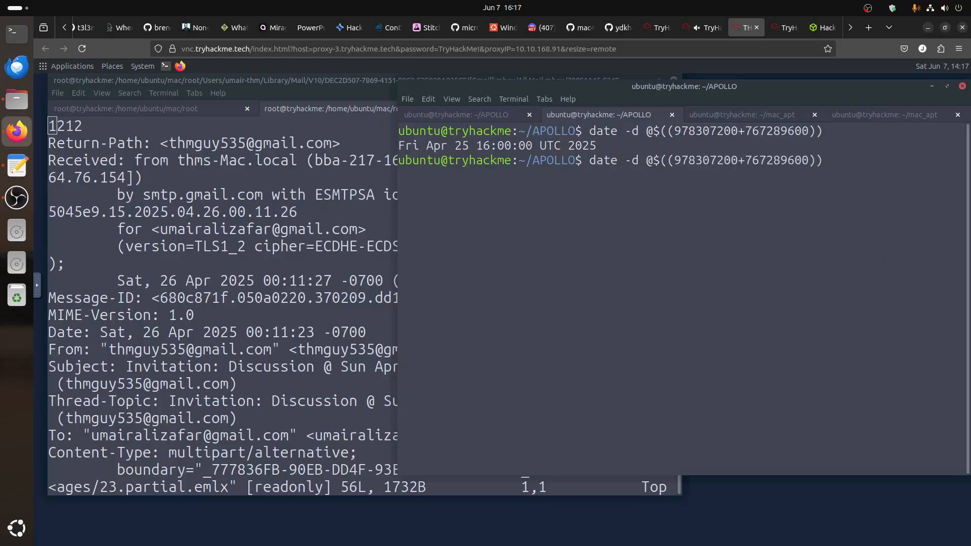
{"action": "type", "text": "\"\""}
{"action": "key", "text": "Left"}
{"action": "type", "text": "+%Y-%m-%d %H:"}
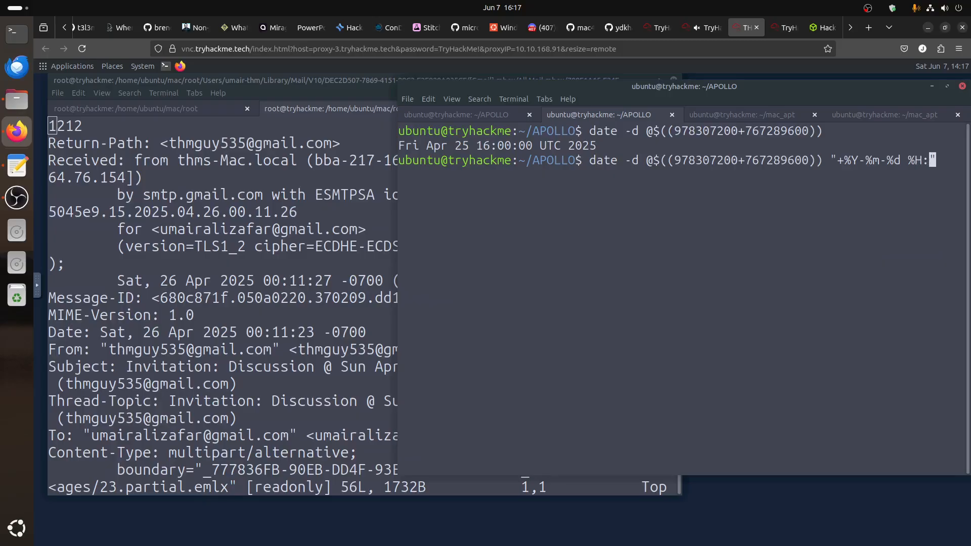
{"action": "type", "text": "%M:%S"}
{"action": "key", "text": "Return"}
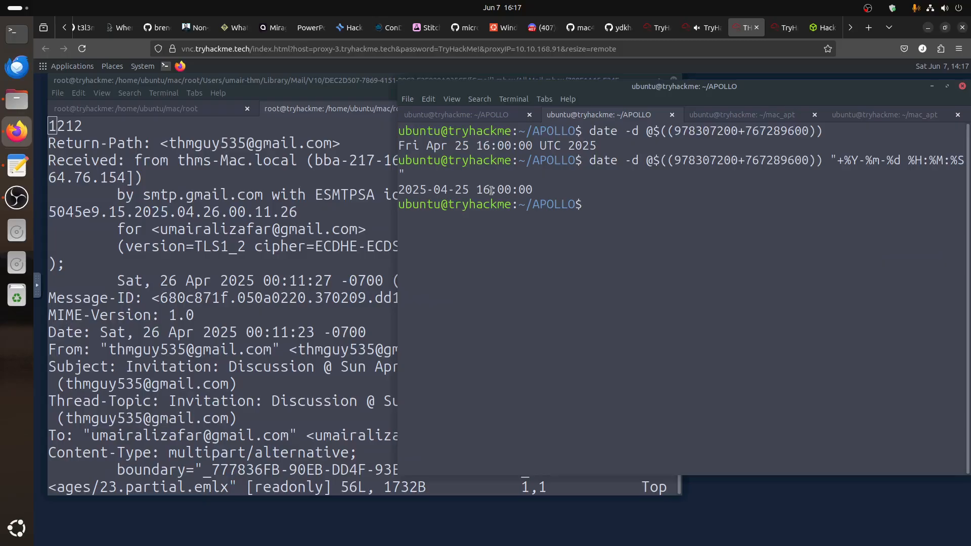
Copy the formatted date output into the Jungle cruise answer and remove the stray leading "v"
{"action": "left_click_drag", "start_coordinate": [531, 190], "coordinate": [398, 189]}
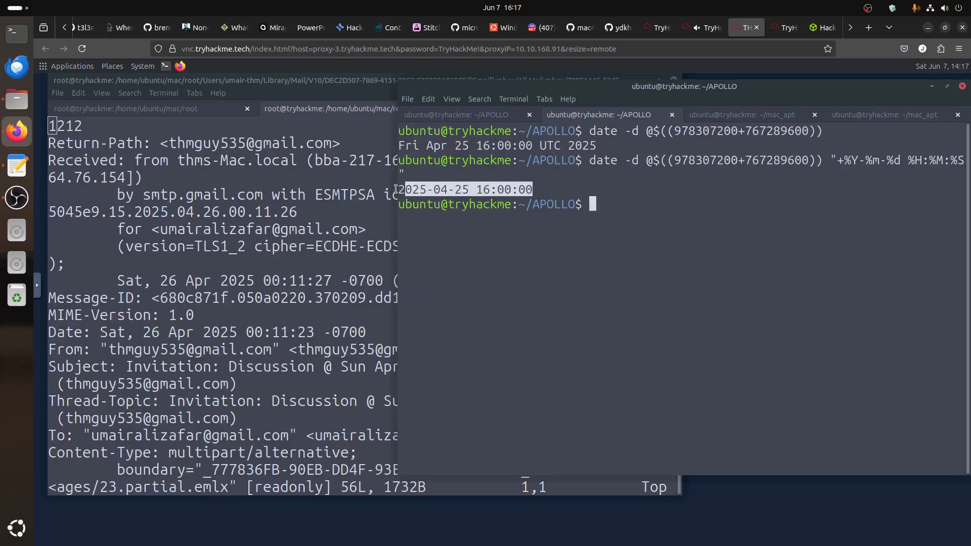
{"action": "right_click", "coordinate": [430, 191]}
{"action": "left_click", "coordinate": [454, 245]}
{"action": "left_click", "coordinate": [701, 27]}
{"action": "left_click", "coordinate": [247, 313]}
{"action": "type", "text": "v"}
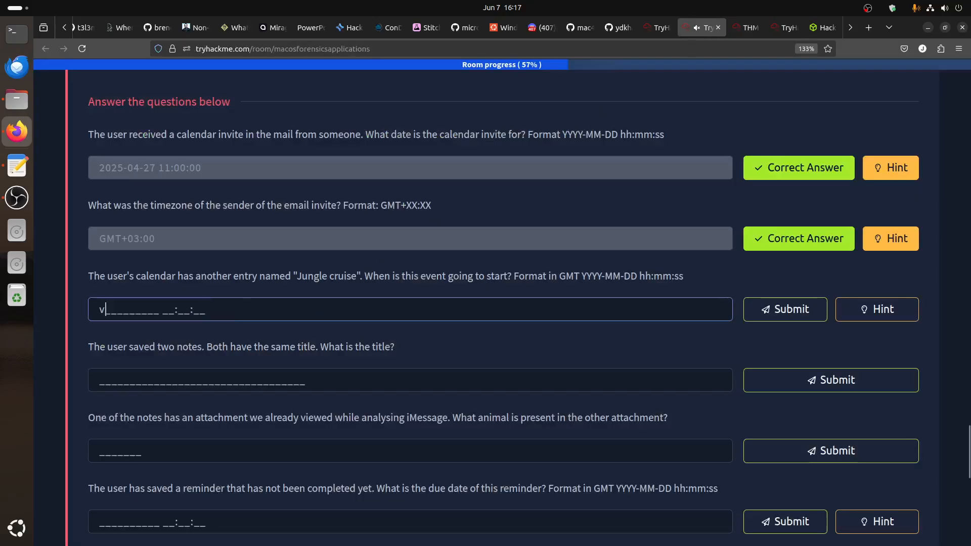
{"action": "key", "text": "ctrl+v"}
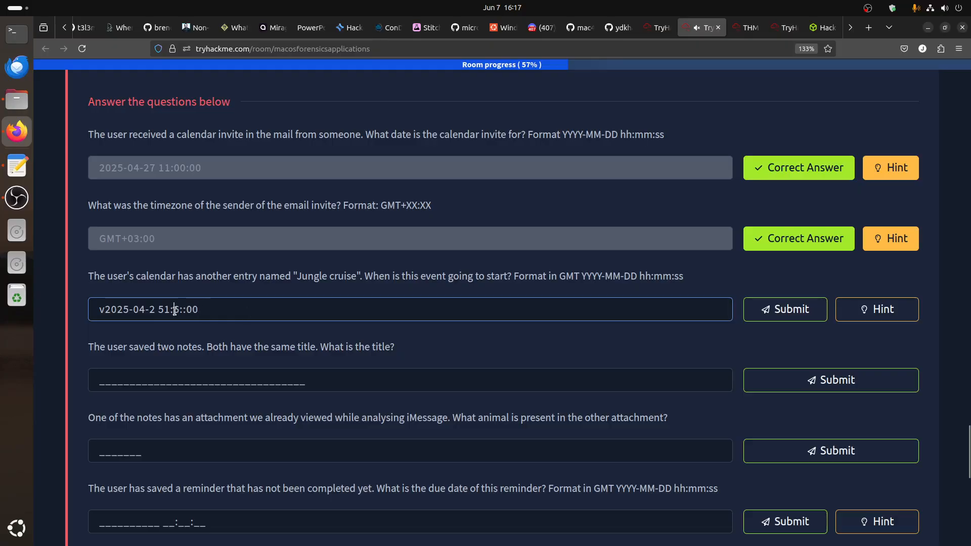
{"action": "left_click_drag", "start_coordinate": [174, 310], "coordinate": [329, 331]}
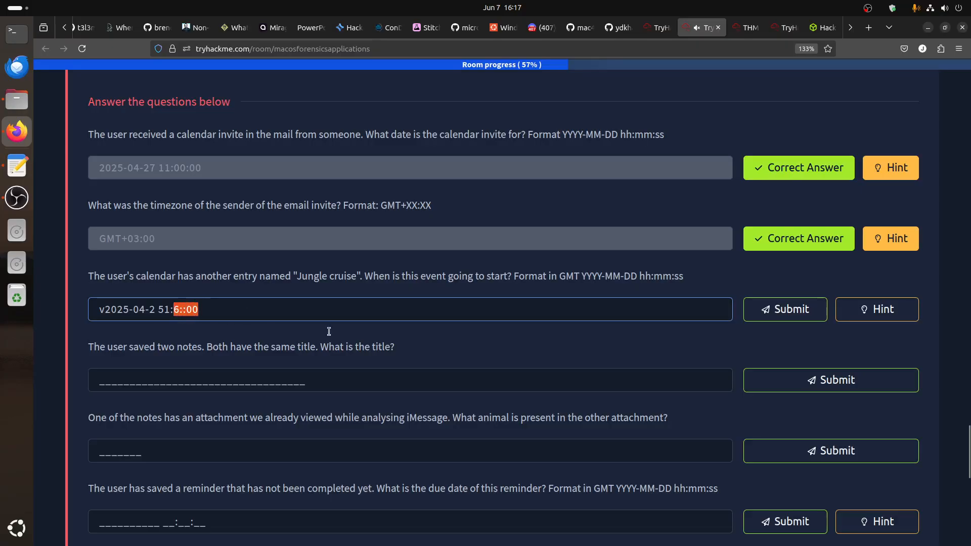
{"action": "left_click", "coordinate": [275, 313]}
{"action": "key", "text": "ctrl+a"}
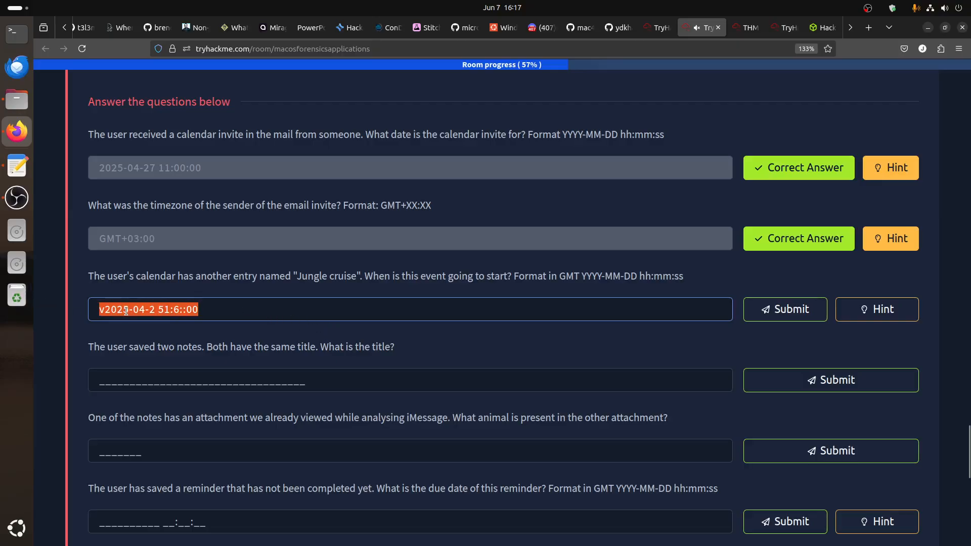
{"action": "key", "text": "Home"}
{"action": "key", "text": "Delete"}
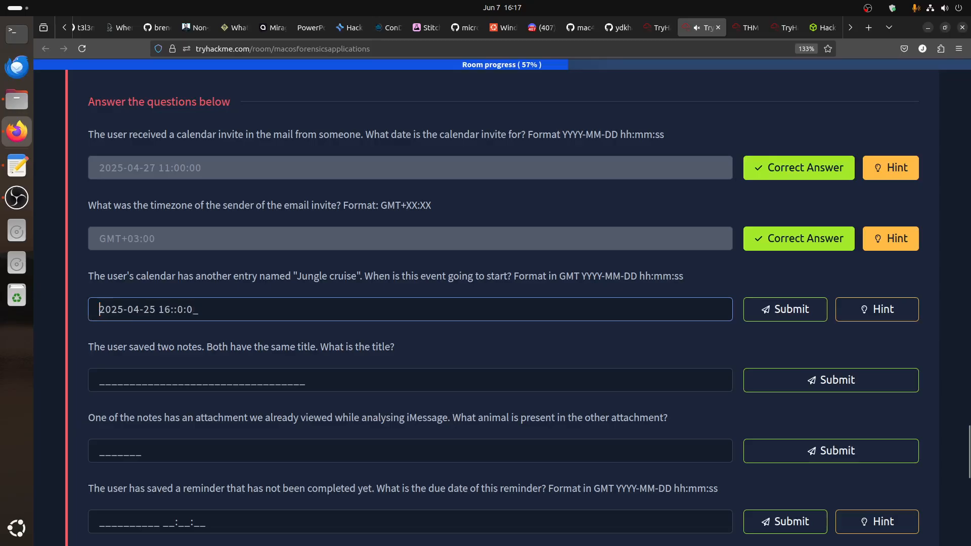
{"action": "left_click", "coordinate": [176, 309]}
{"action": "left_click_drag", "start_coordinate": [176, 309], "coordinate": [228, 324]}
{"action": "key", "text": "BackSpace"}
{"action": "key", "text": "BackSpace"}
{"action": "key", "text": "BackSpace"}
{"action": "key", "text": "BackSpace"}
{"action": "type", "text": "16:00:00"}
{"action": "left_click", "coordinate": [771, 315]}
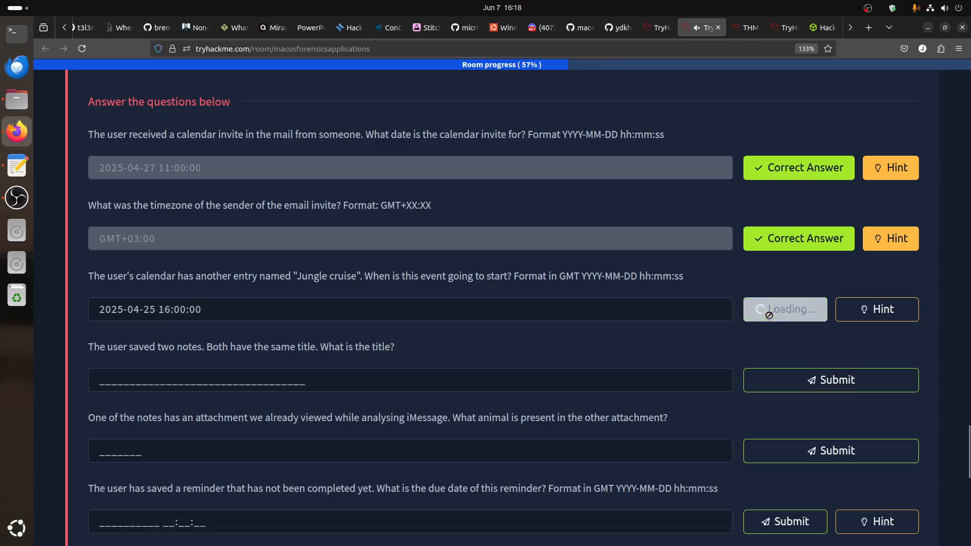
{"action": "double_click", "coordinate": [164, 309]}
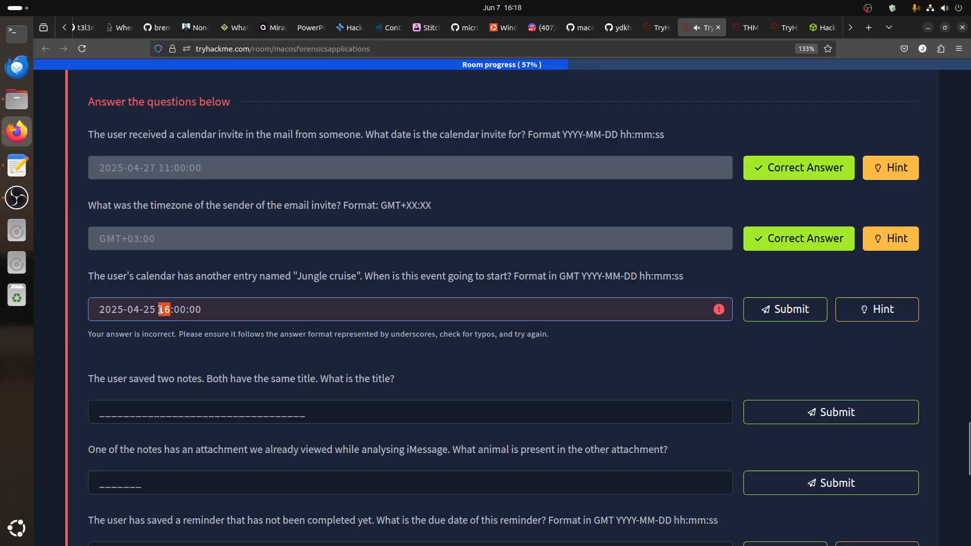
{"action": "type", "text": "04"}
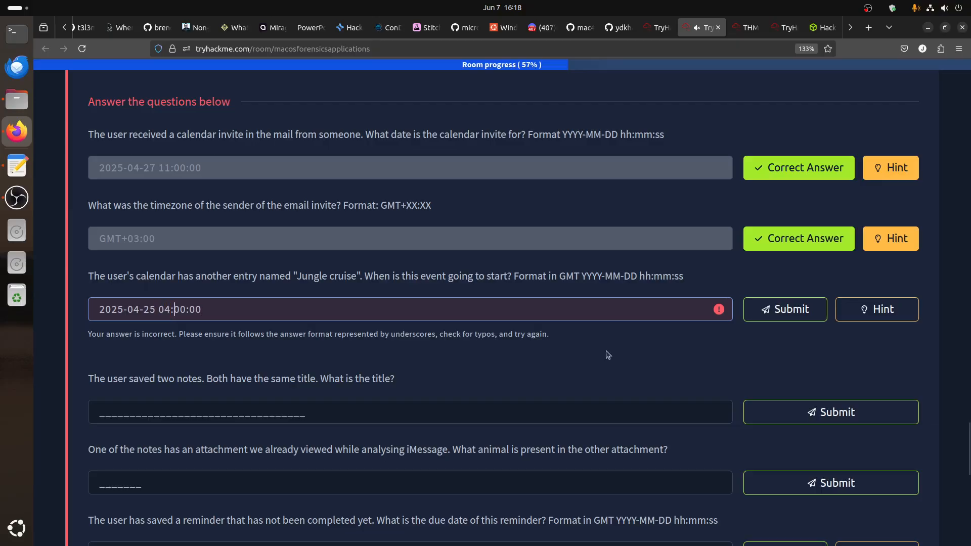
{"action": "left_click", "coordinate": [766, 315]}
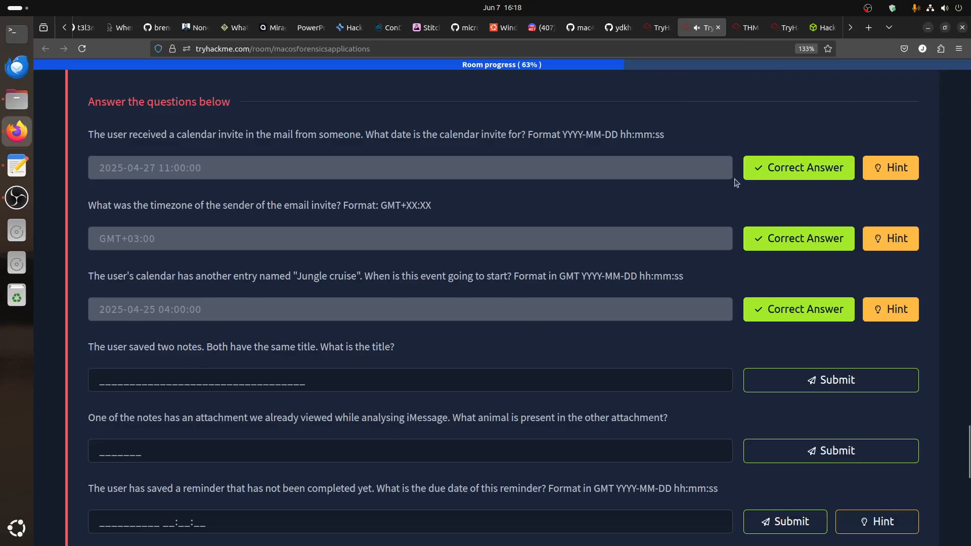
Return to the remote APOLLO terminal and examine the time in the first date output
{"action": "left_click", "coordinate": [744, 27]}
{"action": "left_click", "coordinate": [685, 158]}
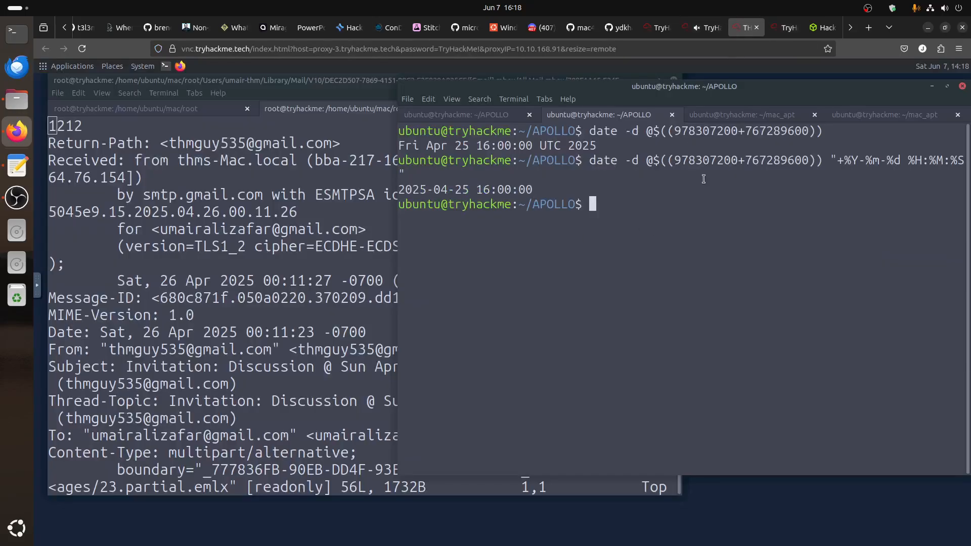
{"action": "left_click_drag", "start_coordinate": [532, 146], "coordinate": [471, 146]}
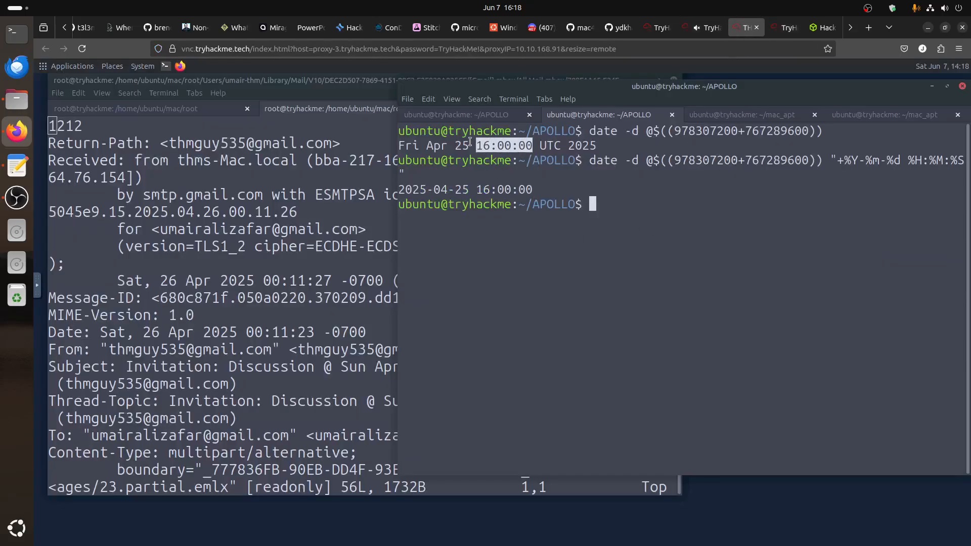
Examine the epoch sum and hour in the terminal's date conversions, and check them against the room's Jungle cruise question
{"action": "left_click", "coordinate": [556, 152]}
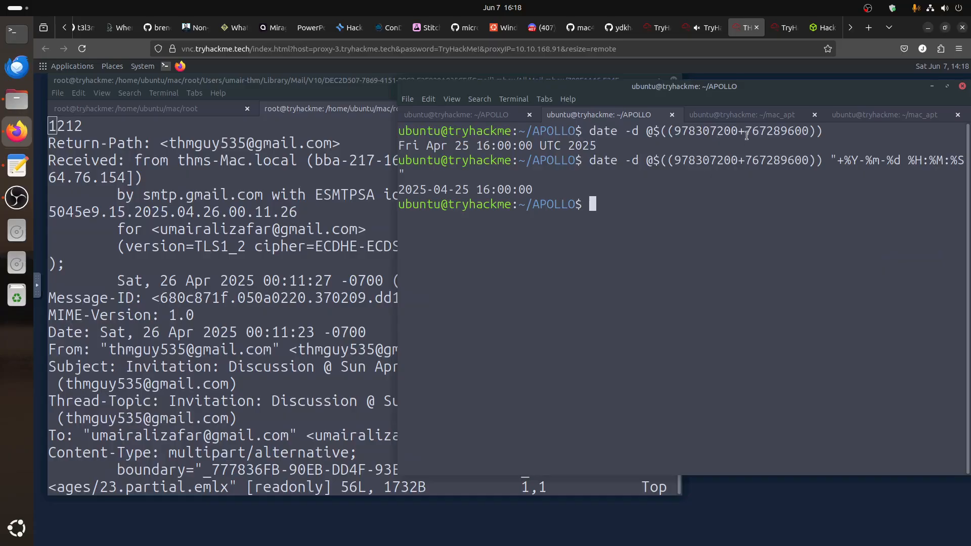
{"action": "left_click_drag", "start_coordinate": [747, 136], "coordinate": [668, 132]}
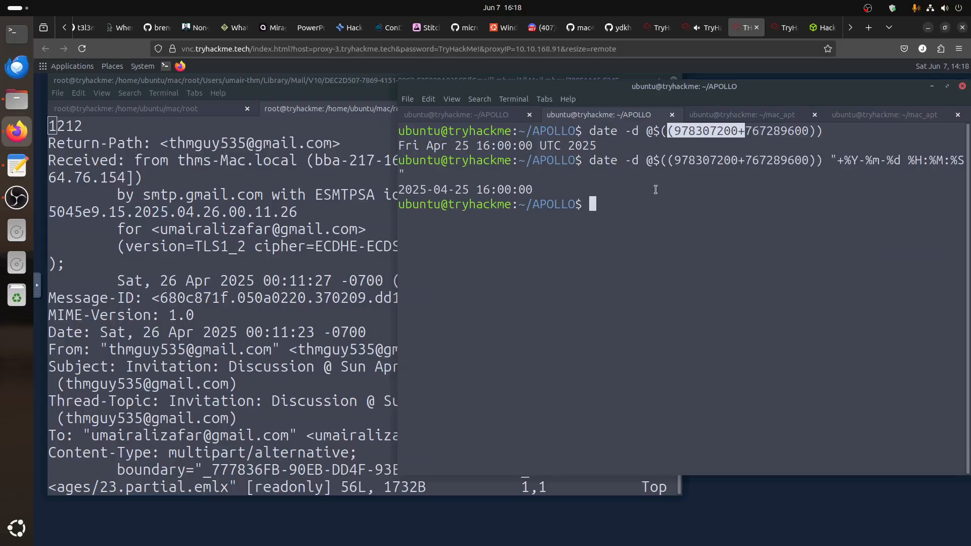
{"action": "left_click_drag", "start_coordinate": [490, 190], "coordinate": [466, 187]}
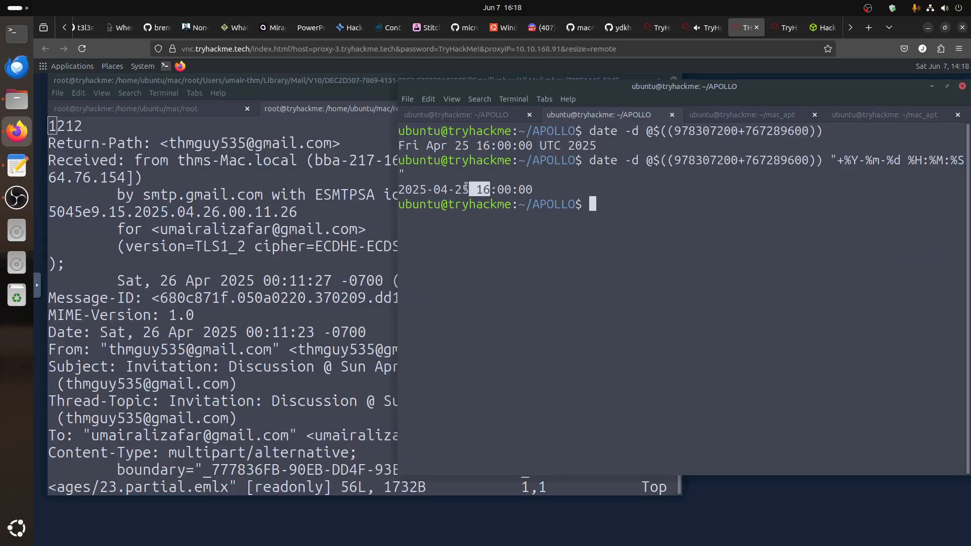
{"action": "left_click", "coordinate": [703, 27]}
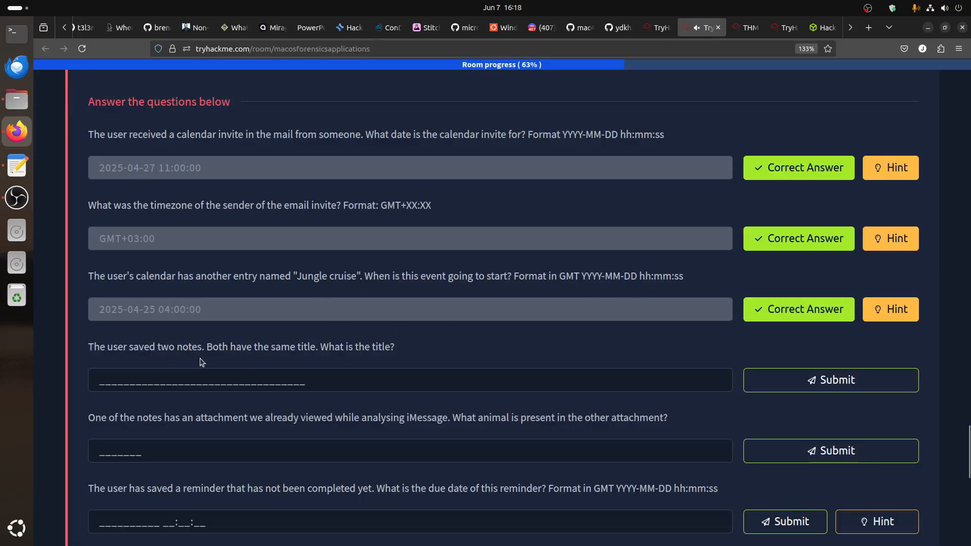
Return to the remote machine's DB Browser and copy the note title from the second row of the notes query results
{"action": "left_click", "coordinate": [745, 27]}
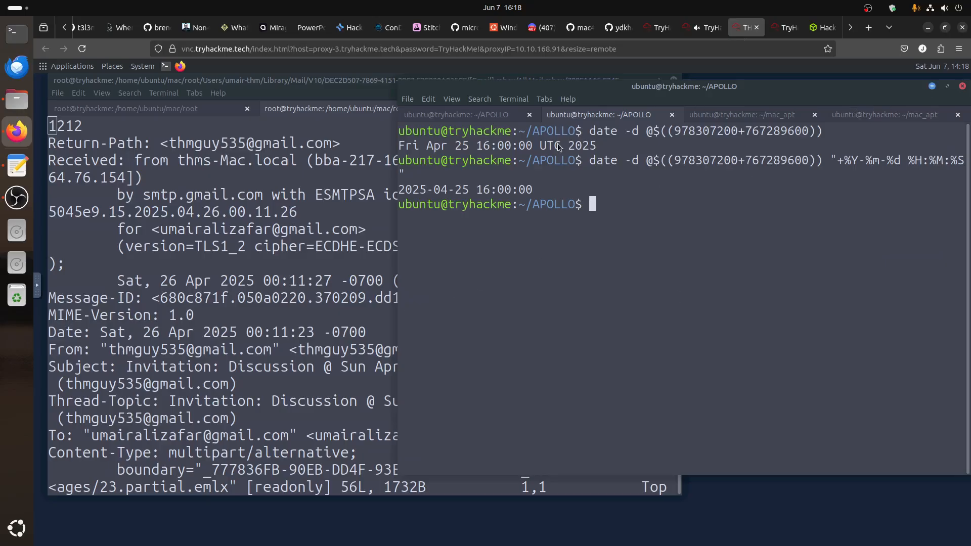
{"action": "left_click", "coordinate": [933, 89]}
{"action": "left_click", "coordinate": [643, 80]}
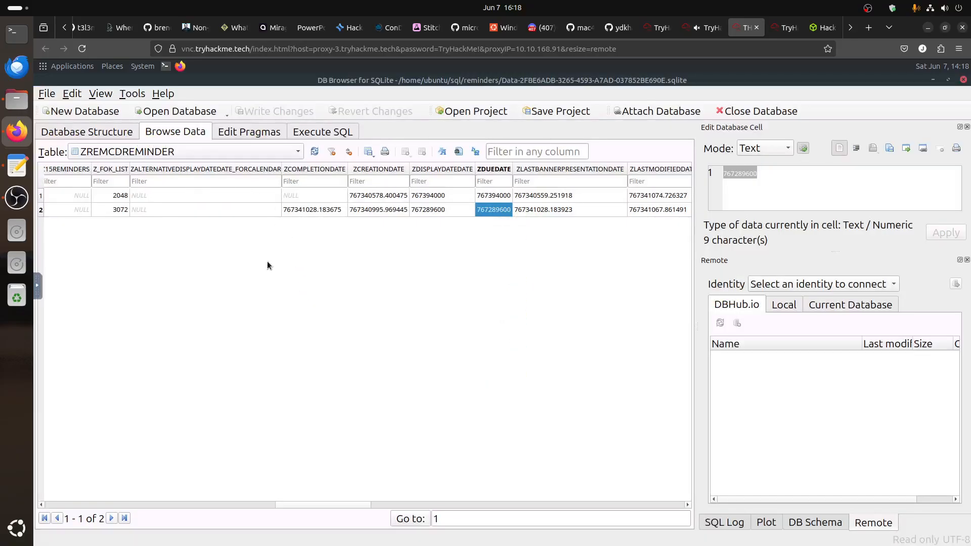
{"action": "left_click", "coordinate": [308, 132]}
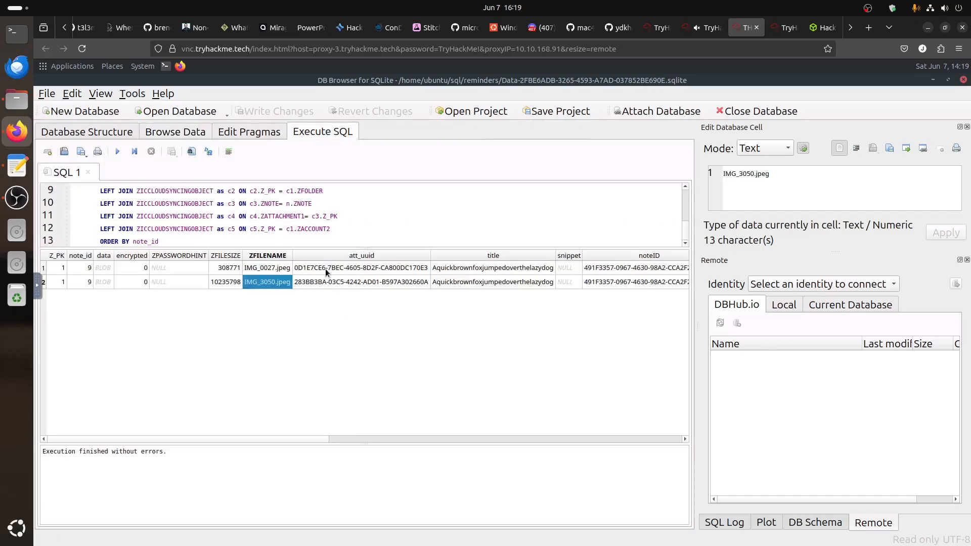
{"action": "left_click", "coordinate": [461, 271]}
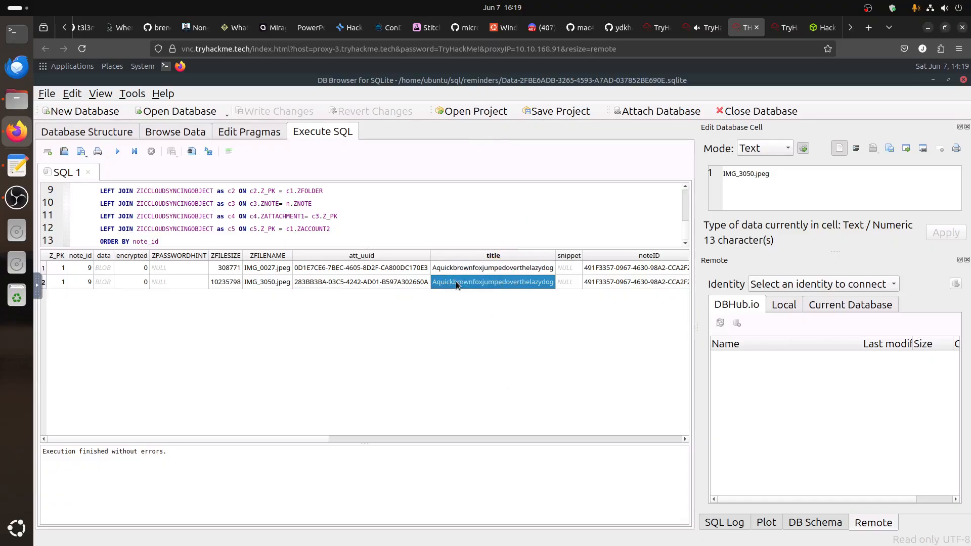
{"action": "left_click", "coordinate": [753, 194]}
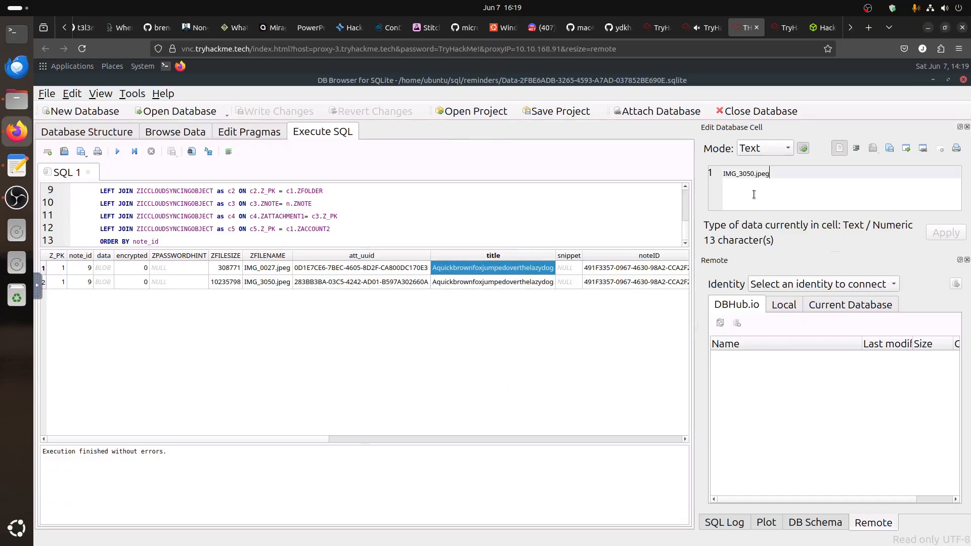
{"action": "left_click", "coordinate": [470, 283]}
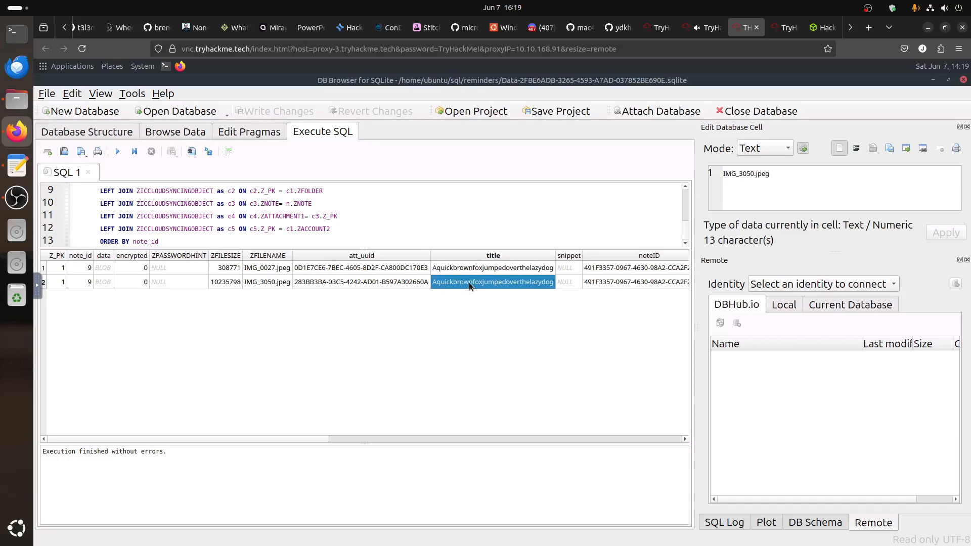
{"action": "right_click", "coordinate": [469, 282]}
{"action": "left_click", "coordinate": [496, 308]}
Submit Aquickbrownfoxjumpedoverthelazydog in the room as the title shared by the two saved notes
{"action": "left_click", "coordinate": [714, 30]}
{"action": "left_click", "coordinate": [220, 382]}
{"action": "type", "text": "Aquickbrownfoxjumpedoverthelazydog"}
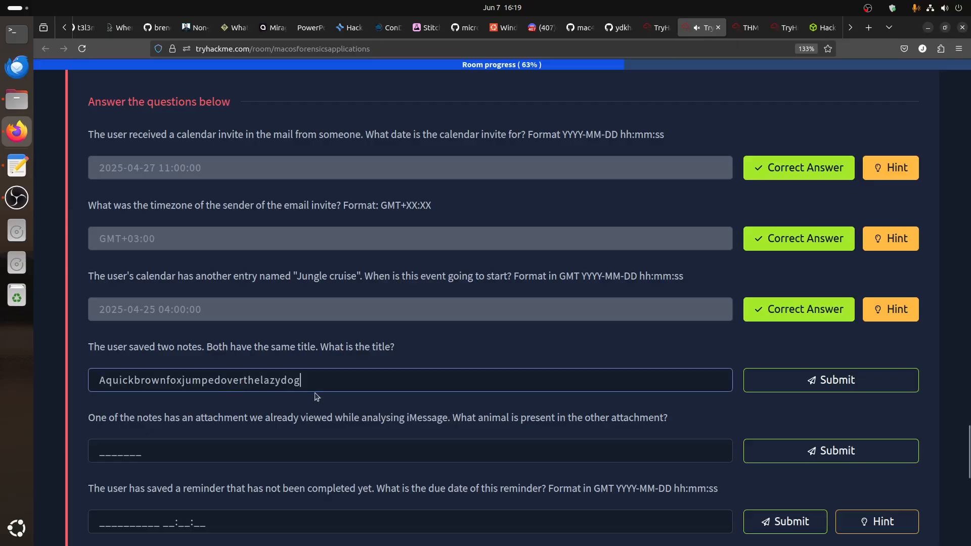
{"action": "left_click", "coordinate": [746, 385]}
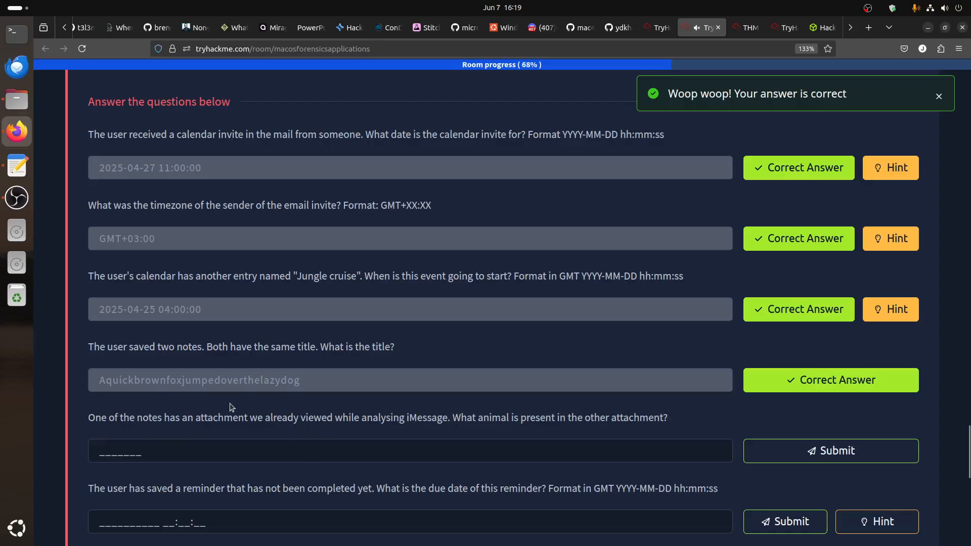
Open IMG_3050.jpeg from the remote machine's sql folder, examine which animal it shows, and close the image
{"action": "left_click", "coordinate": [740, 30]}
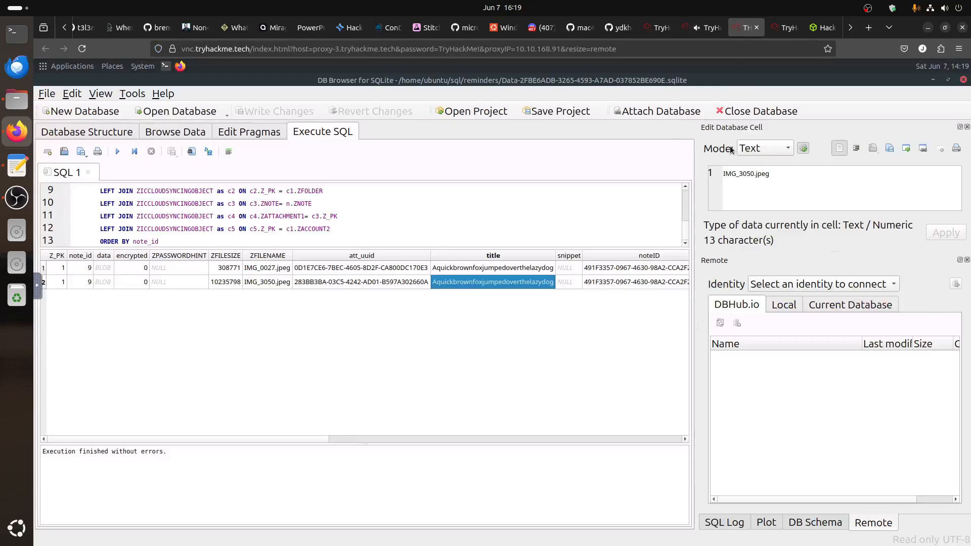
{"action": "left_click", "coordinate": [930, 81]}
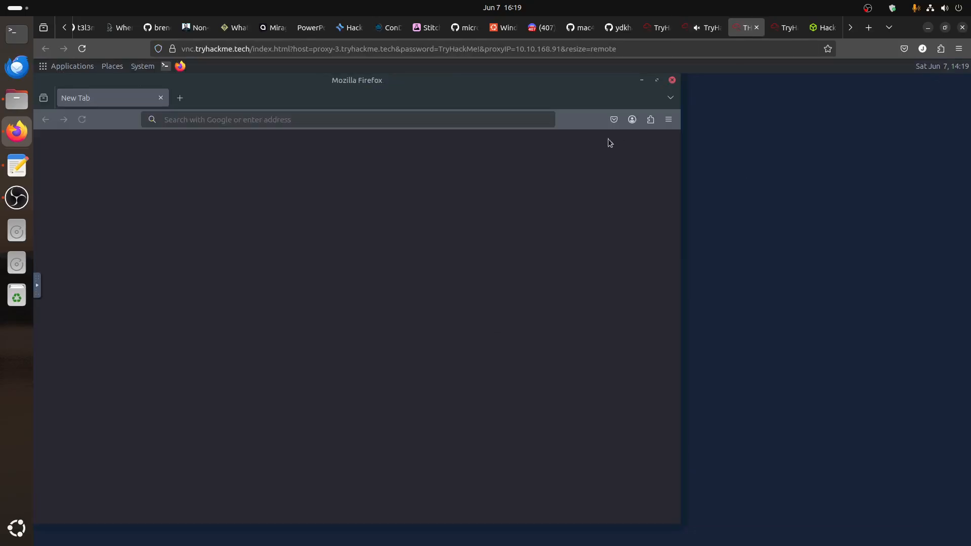
{"action": "left_click", "coordinate": [672, 80]}
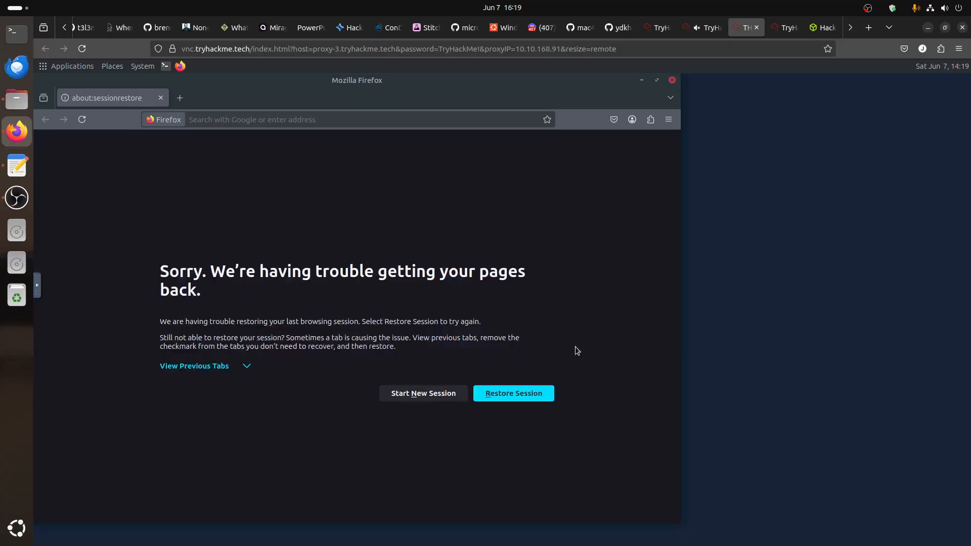
{"action": "left_click", "coordinate": [503, 340]}
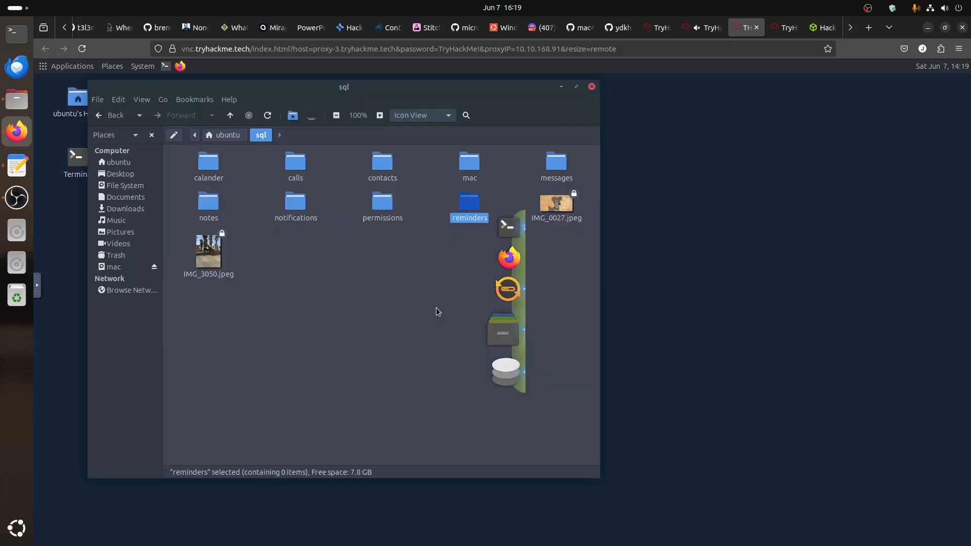
{"action": "left_click", "coordinate": [562, 207]}
{"action": "double_click", "coordinate": [205, 261]}
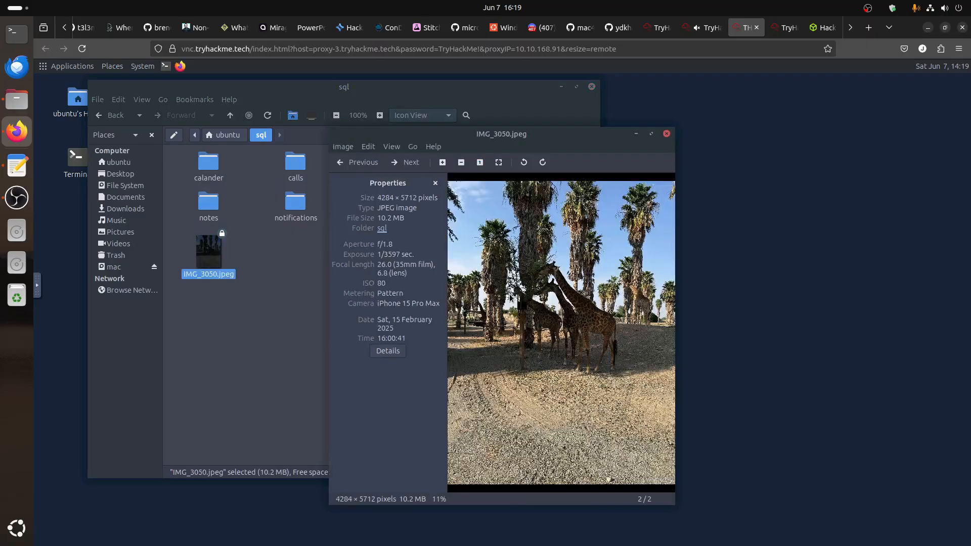
{"action": "left_click", "coordinate": [665, 134]}
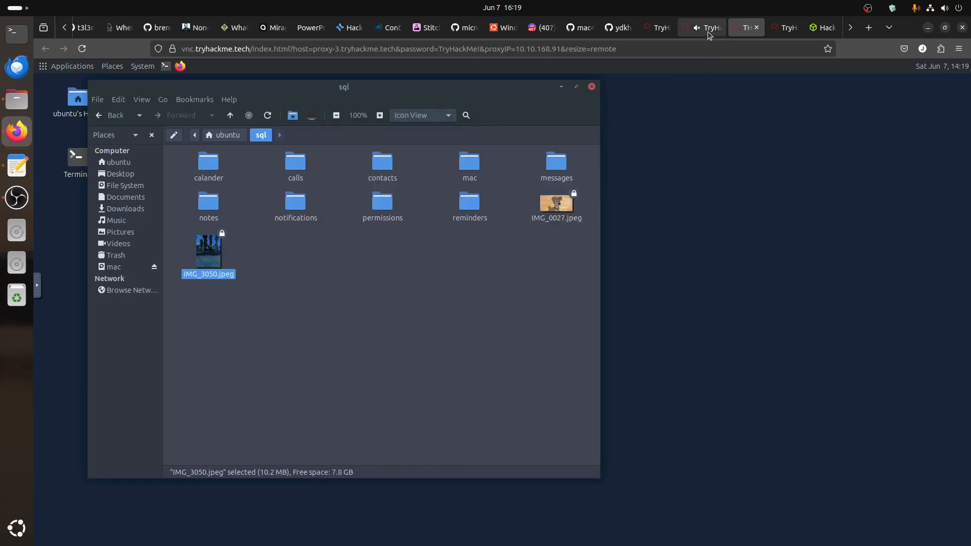
Submit Giraffe in the room as the animal present in the other note attachment
{"action": "left_click", "coordinate": [704, 27]}
{"action": "left_click", "coordinate": [195, 457]}
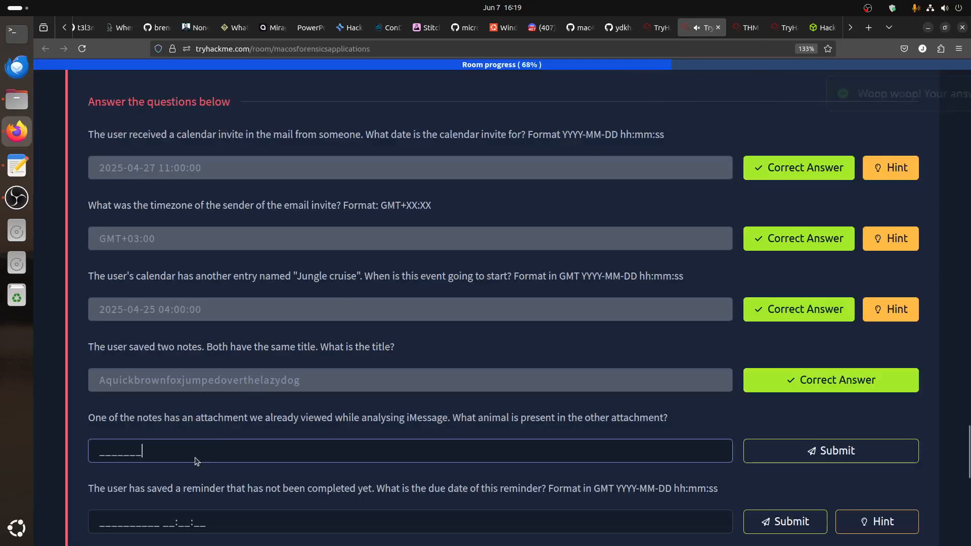
{"action": "type", "text": "Gi"}
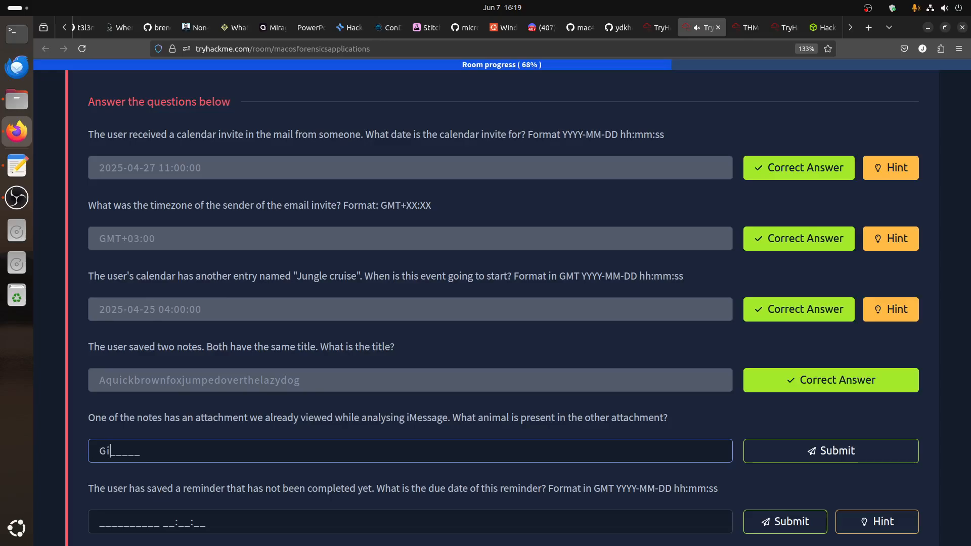
{"action": "type", "text": "raffe"}
{"action": "left_click", "coordinate": [760, 452]}
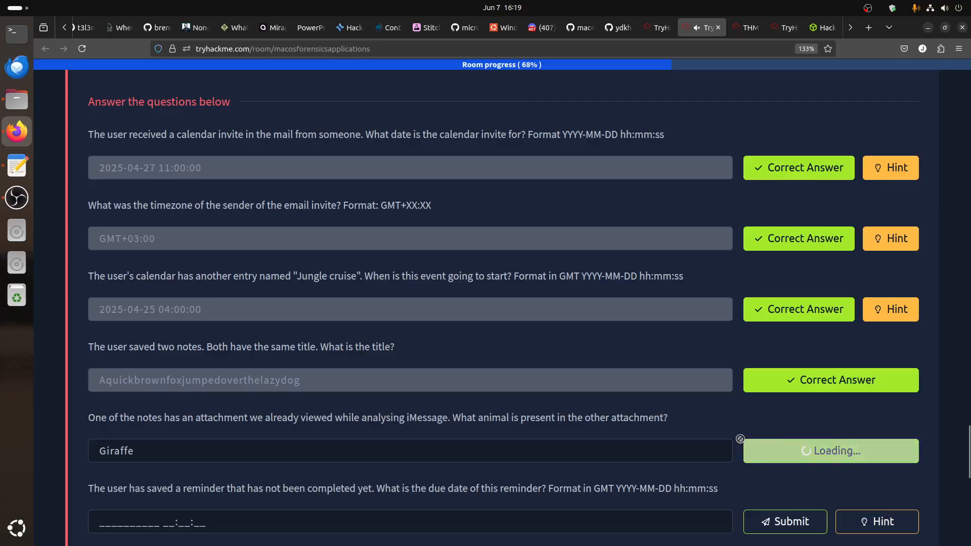
Review the remaining Productivity Apps questions and open the hint for the uncompleted reminder's due date
{"action": "scroll", "coordinate": [475, 376], "scroll_direction": "down", "scroll_amount": 1}
{"action": "scroll", "coordinate": [467, 377], "scroll_direction": "down", "scroll_amount": 1}
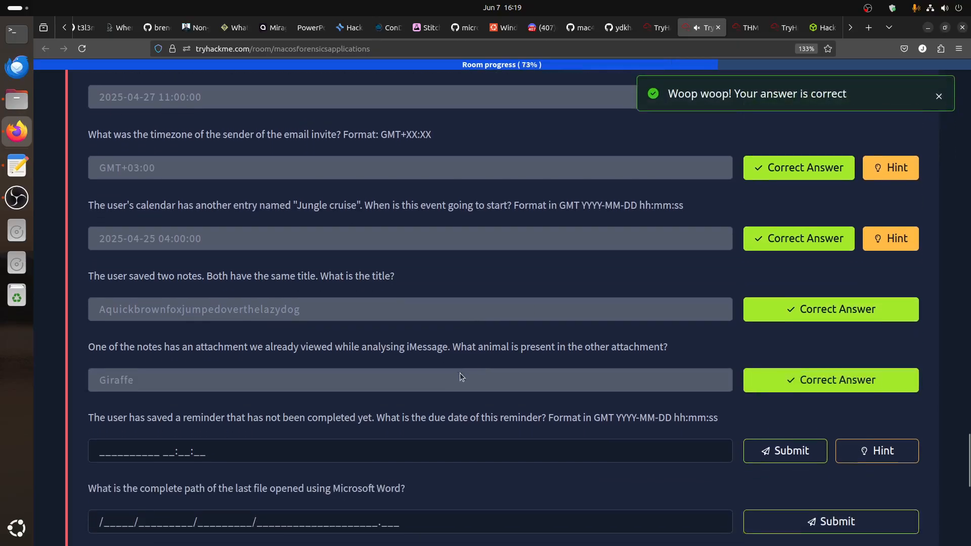
{"action": "scroll", "coordinate": [428, 369], "scroll_direction": "down", "scroll_amount": 5}
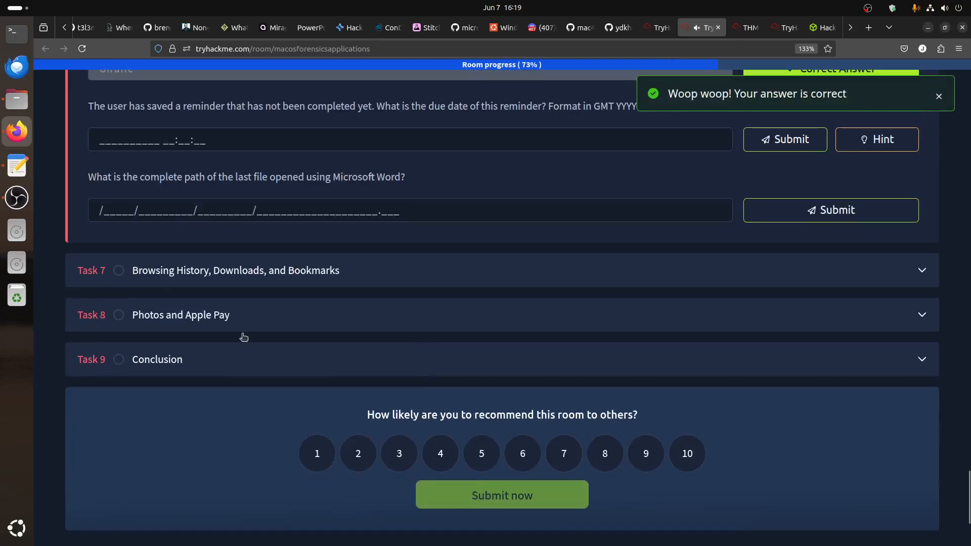
{"action": "scroll", "coordinate": [541, 377], "scroll_direction": "up", "scroll_amount": 1}
{"action": "scroll", "coordinate": [542, 377], "scroll_direction": "up", "scroll_amount": 4}
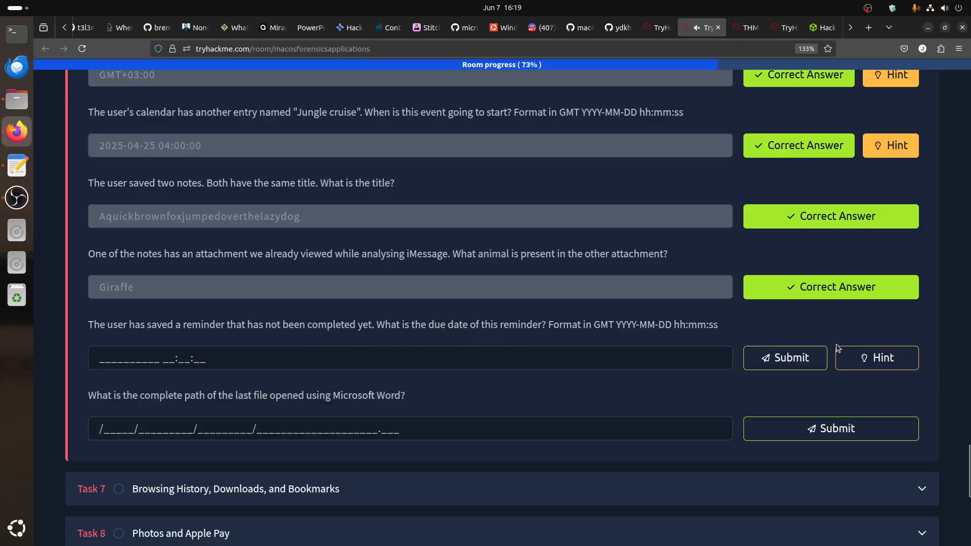
{"action": "left_click", "coordinate": [859, 364]}
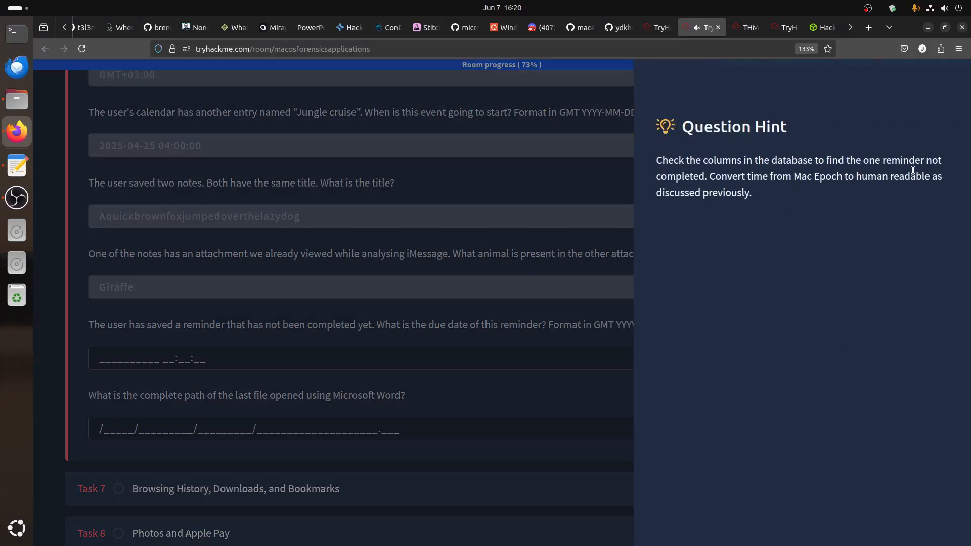
Close the question hint and bring up the reminders database in DB Browser for SQLite on the remote desktop
{"action": "left_click", "coordinate": [499, 273]}
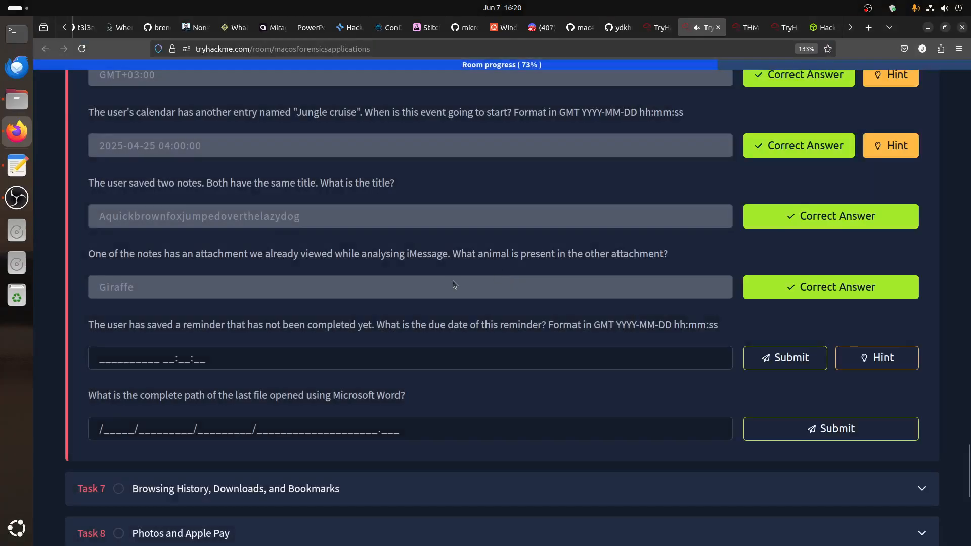
{"action": "left_click", "coordinate": [744, 29]}
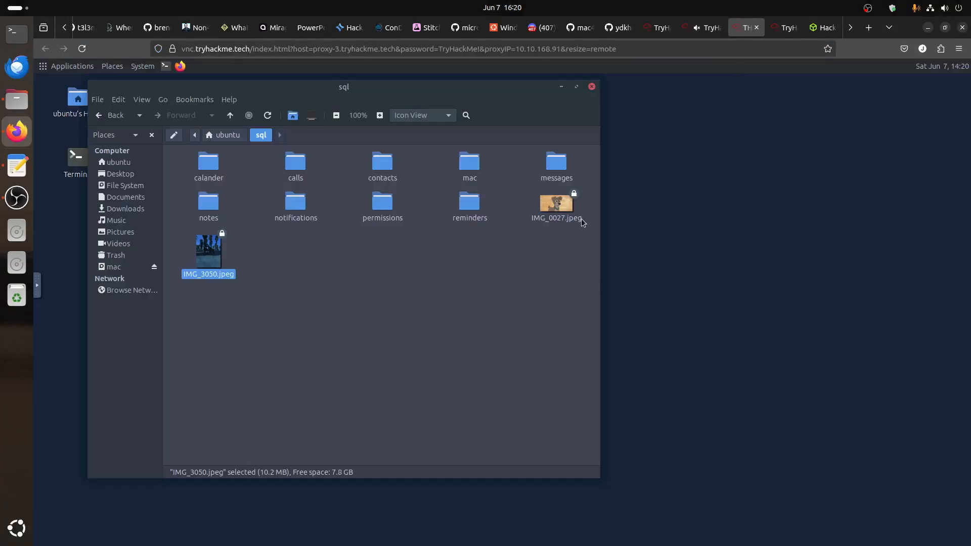
{"action": "left_click", "coordinate": [561, 86]}
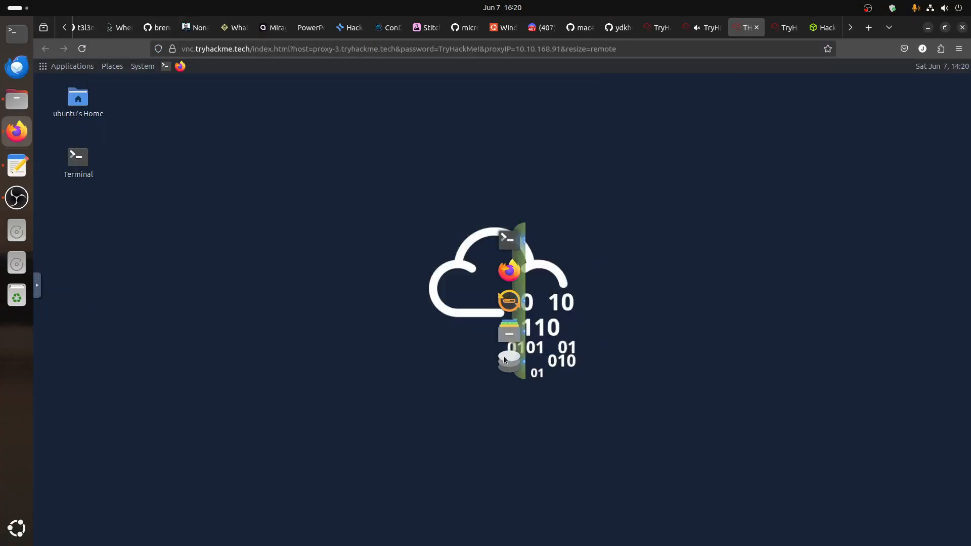
{"action": "left_click", "coordinate": [505, 362]}
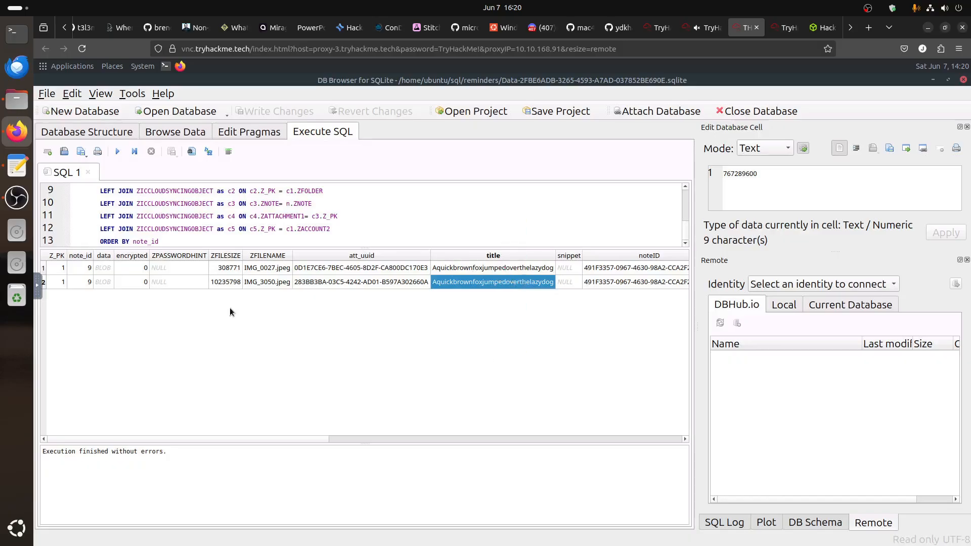
Look up which database table stores reminders in the Reminders section of the room page
{"action": "left_click", "coordinate": [703, 28]}
{"action": "scroll", "coordinate": [289, 344], "scroll_direction": "up", "scroll_amount": 15}
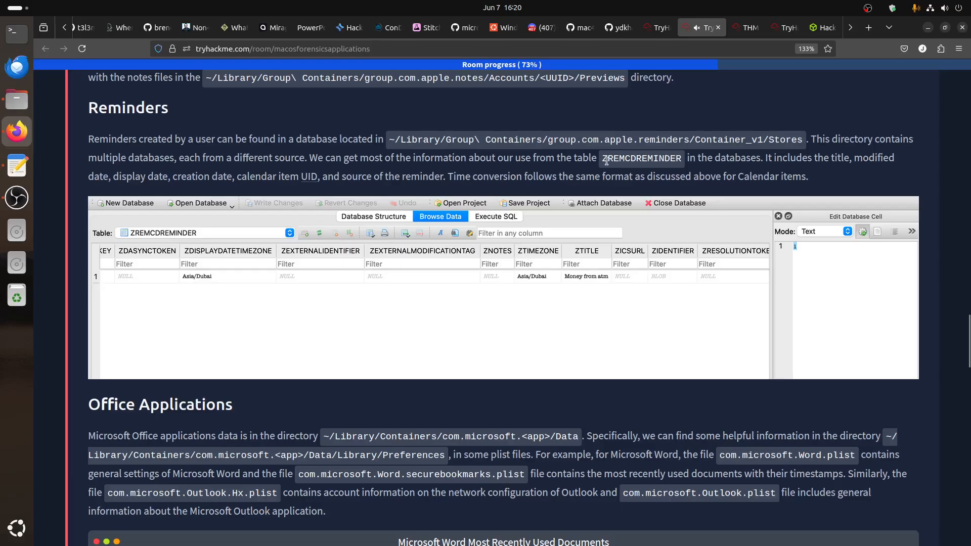
{"action": "left_click_drag", "start_coordinate": [606, 160], "coordinate": [687, 160]}
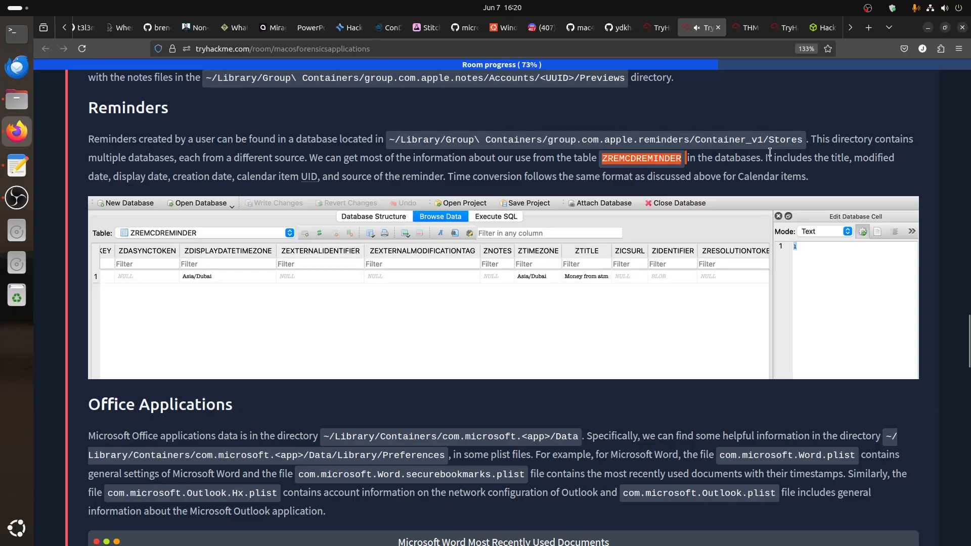
Browse the ZREMCDREMINDER table in the reminders database and inspect the ZCOMPLETED value of the first row
{"action": "left_click", "coordinate": [736, 32]}
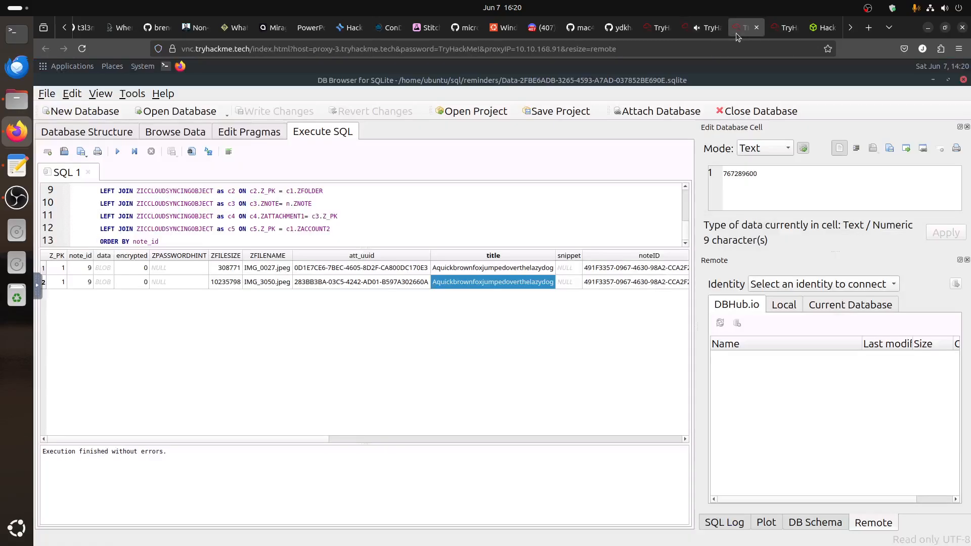
{"action": "left_click", "coordinate": [163, 134]}
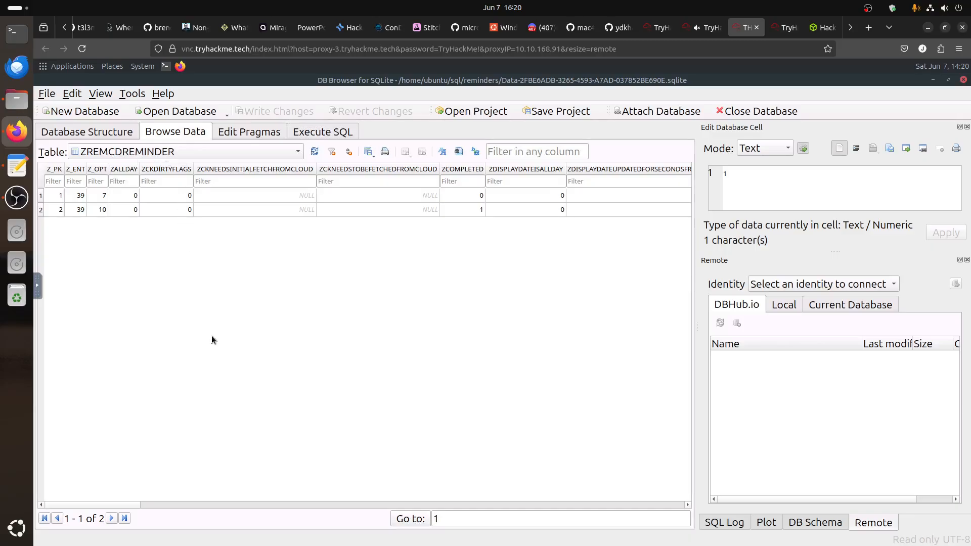
{"action": "left_click", "coordinate": [463, 197]}
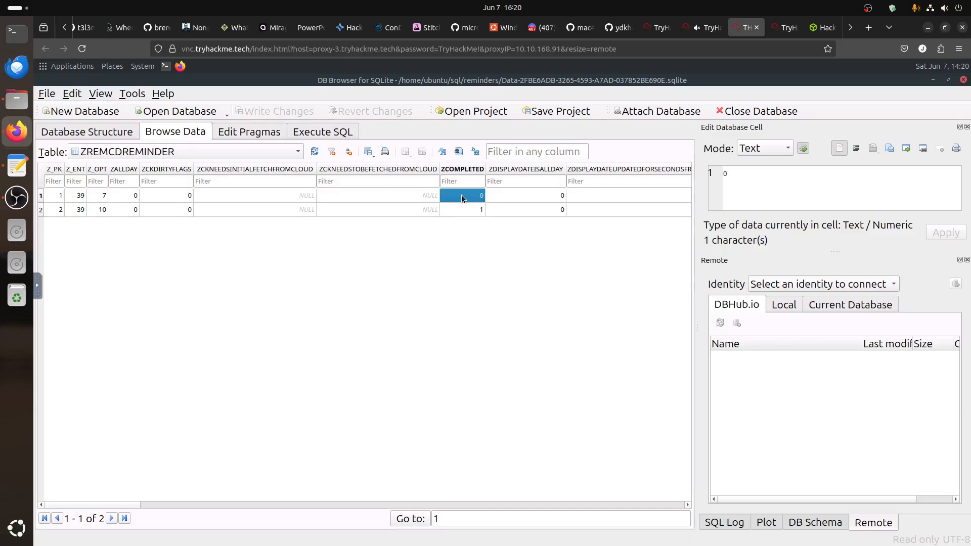
Reread the room question about the due date of the reminder that has not been completed
{"action": "left_click", "coordinate": [708, 27]}
{"action": "scroll", "coordinate": [430, 445], "scroll_direction": "down", "scroll_amount": 10}
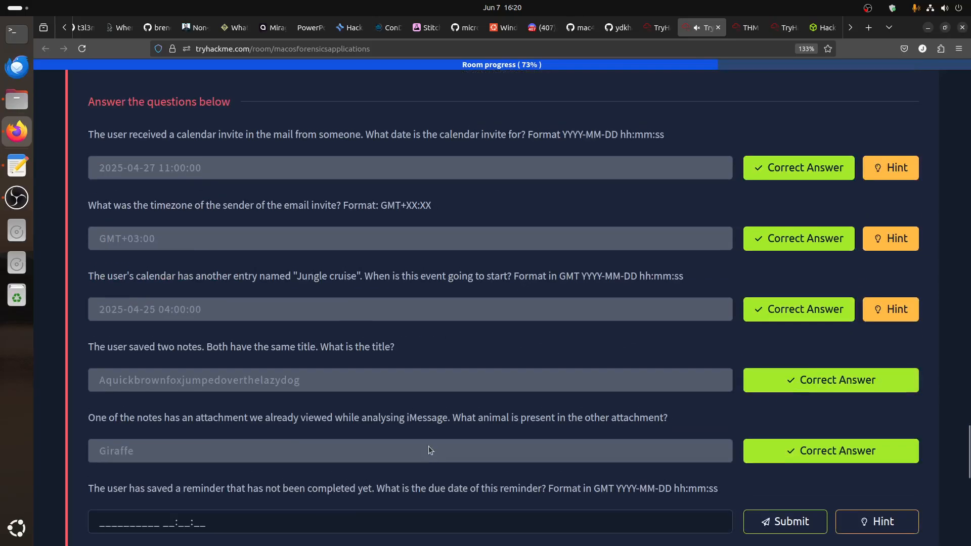
{"action": "scroll", "coordinate": [427, 445], "scroll_direction": "down", "scroll_amount": 5}
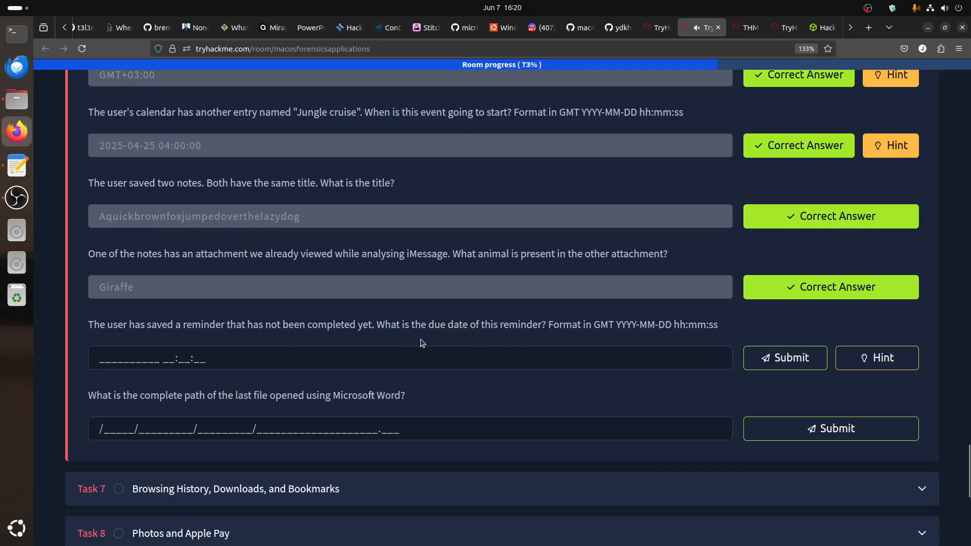
Copy the ZDUEDATE value 767394000 from the first row of the ZREMCDREMINDER table
{"action": "left_click", "coordinate": [744, 31]}
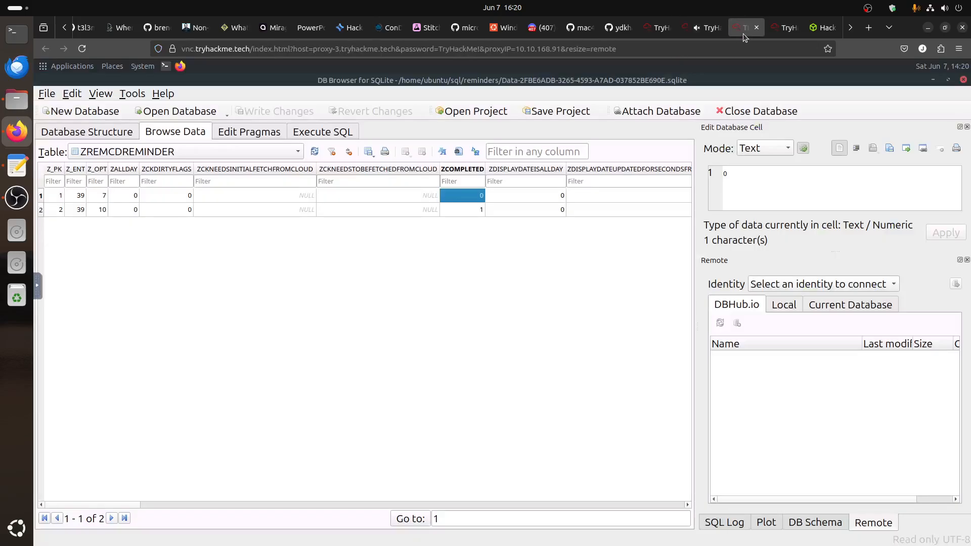
{"action": "left_click", "coordinate": [41, 197]}
{"action": "left_click_drag", "start_coordinate": [133, 503], "coordinate": [344, 502]}
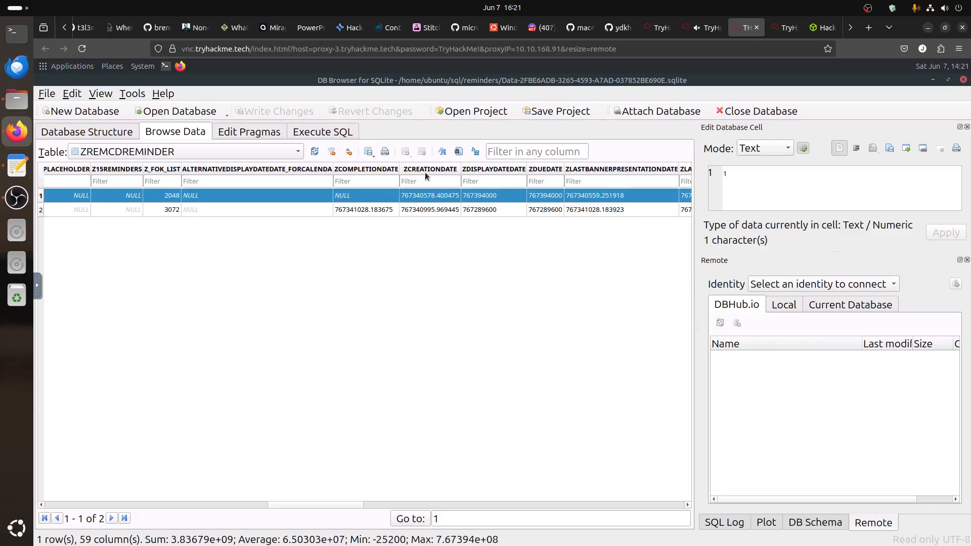
{"action": "left_click", "coordinate": [543, 200]}
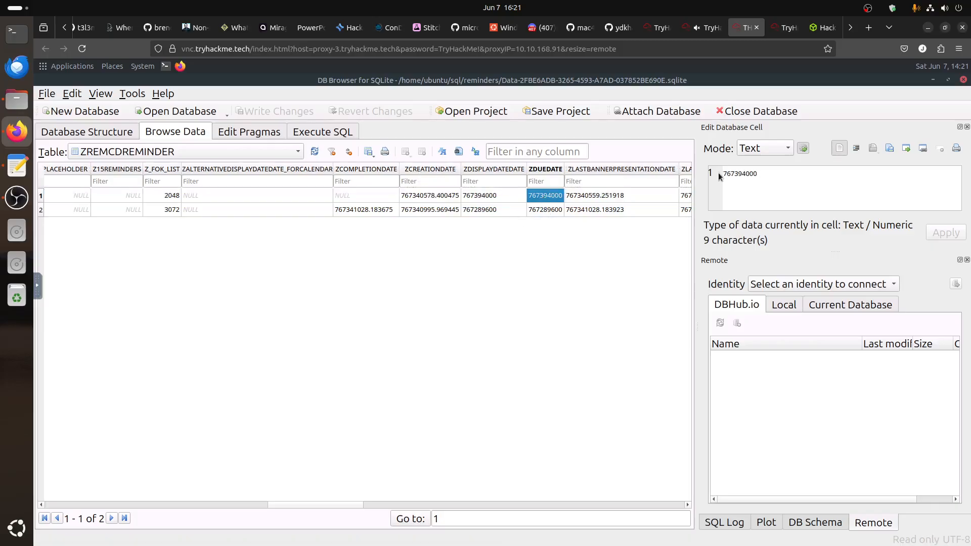
{"action": "double_click", "coordinate": [743, 173]}
{"action": "right_click", "coordinate": [743, 173]}
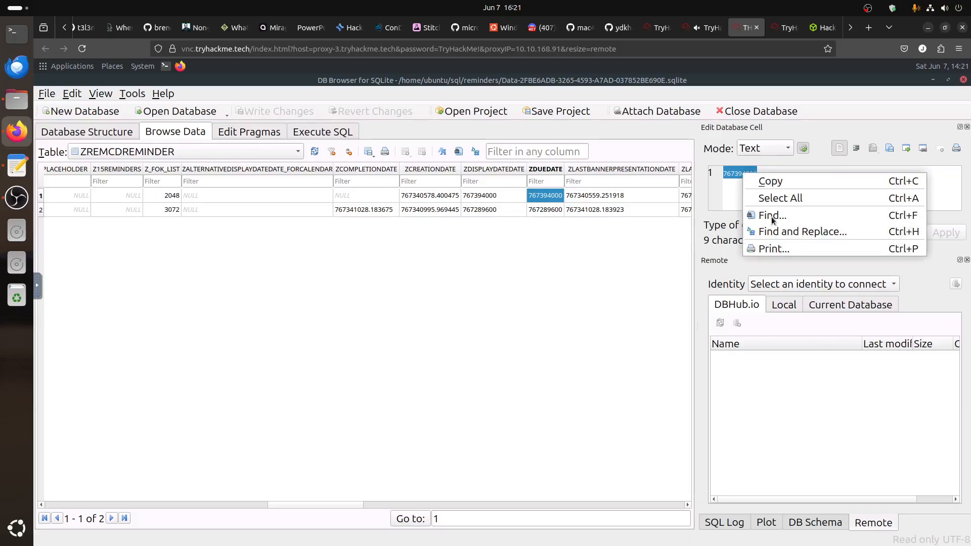
{"action": "left_click", "coordinate": [773, 181]}
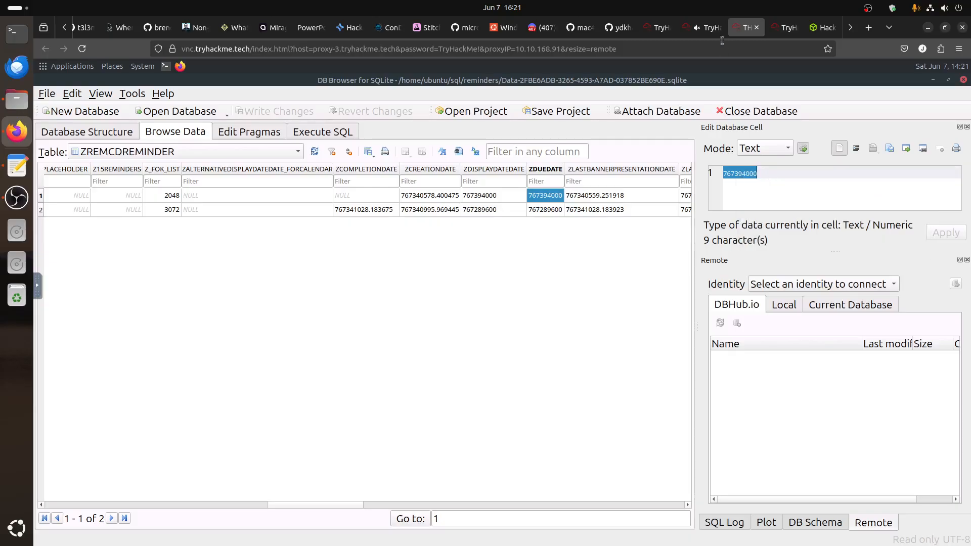
Convert the copied due date in the ~/APOLLO terminal with date -d @$((978307200+767394000)) "+%Y-%m-%d %H:%M:%S"
{"action": "left_click", "coordinate": [932, 81]}
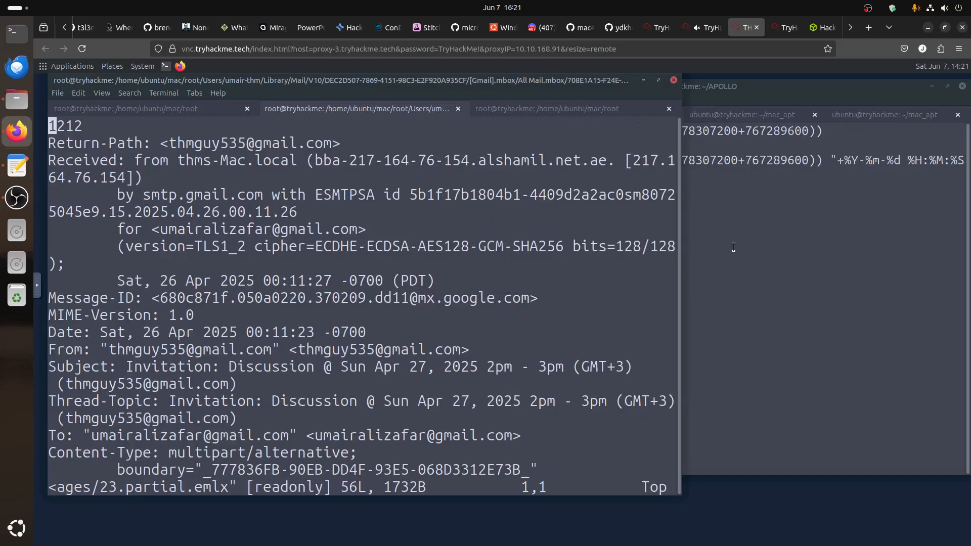
{"action": "left_click", "coordinate": [734, 247]}
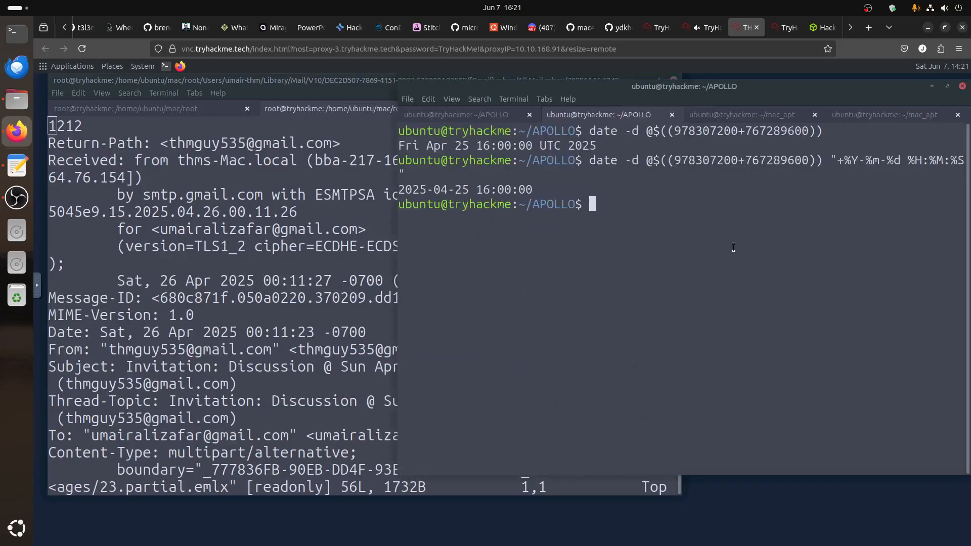
{"action": "key", "text": "Up"}
{"action": "key", "text": "Left"}
{"action": "key", "text": "Left"}
{"action": "key", "text": "Left"}
{"action": "key", "text": "Left"}
{"action": "key", "text": "Left"}
{"action": "key", "text": "Left"}
{"action": "key", "text": "Left"}
{"action": "key", "text": "Left"}
{"action": "key", "text": "Left"}
{"action": "key", "text": "Left"}
{"action": "key", "text": "Left"}
{"action": "key", "text": "Left"}
{"action": "key", "text": "Left"}
{"action": "key", "text": "Left"}
{"action": "key", "text": "Left"}
{"action": "key", "text": "Left"}
{"action": "key", "text": "Left"}
{"action": "key", "text": "Left"}
{"action": "key", "text": "Left"}
{"action": "key", "text": "Left"}
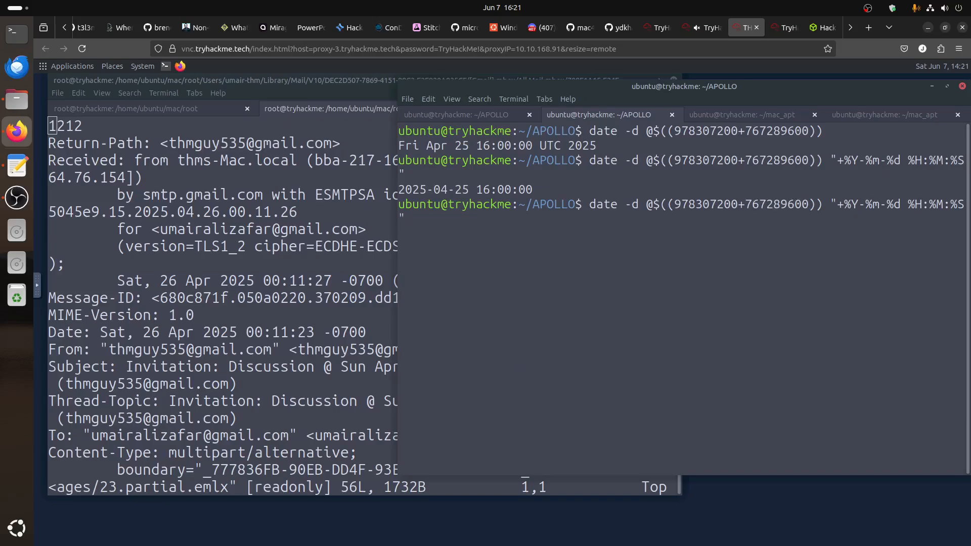
{"action": "key", "text": "Delete"}
{"action": "key", "text": "Delete"}
{"action": "key", "text": "Delete"}
{"action": "key", "text": "Delete"}
{"action": "key", "text": "Delete"}
{"action": "key", "text": "Delete"}
{"action": "key", "text": "Delete"}
{"action": "key", "text": "Delete"}
{"action": "key", "text": "Delete"}
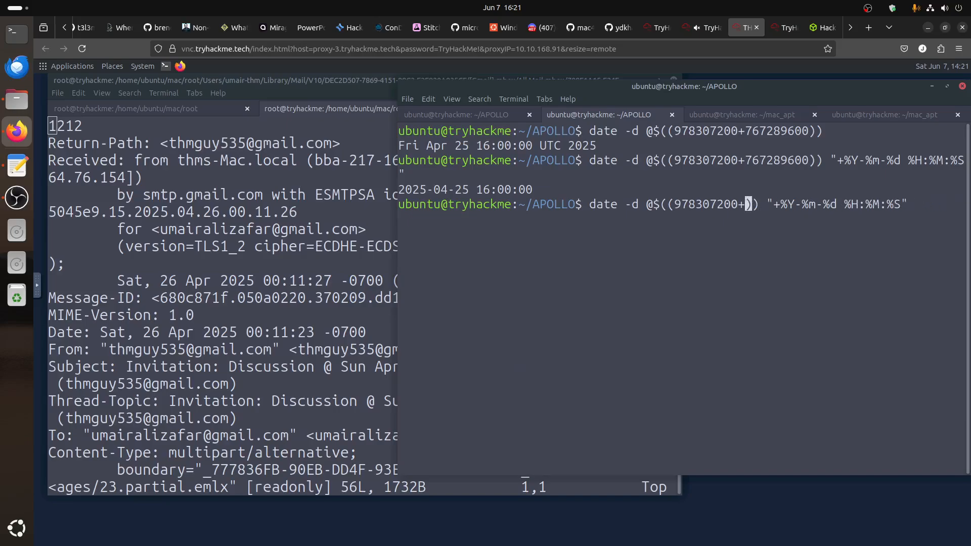
{"action": "right_click", "coordinate": [754, 233]}
{"action": "left_click", "coordinate": [784, 301]}
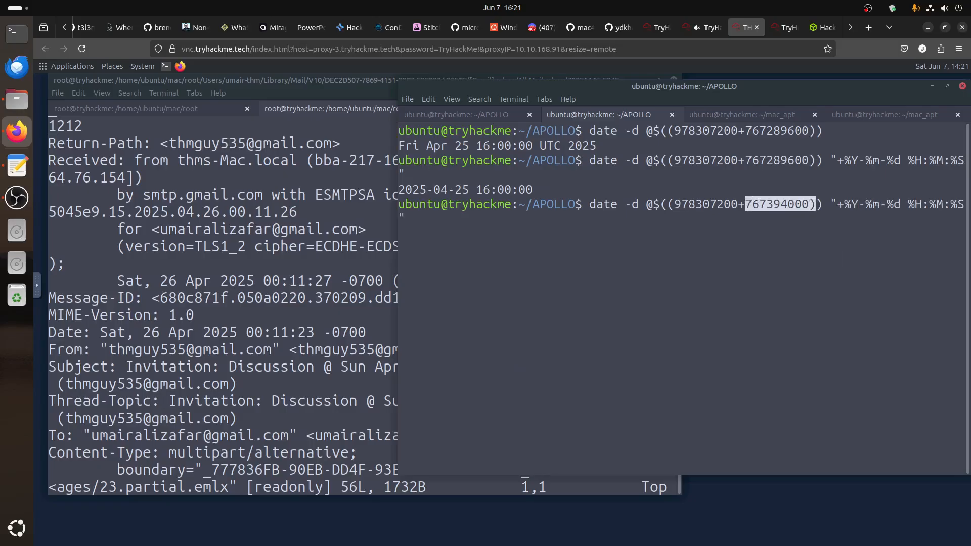
{"action": "key", "text": "Return"}
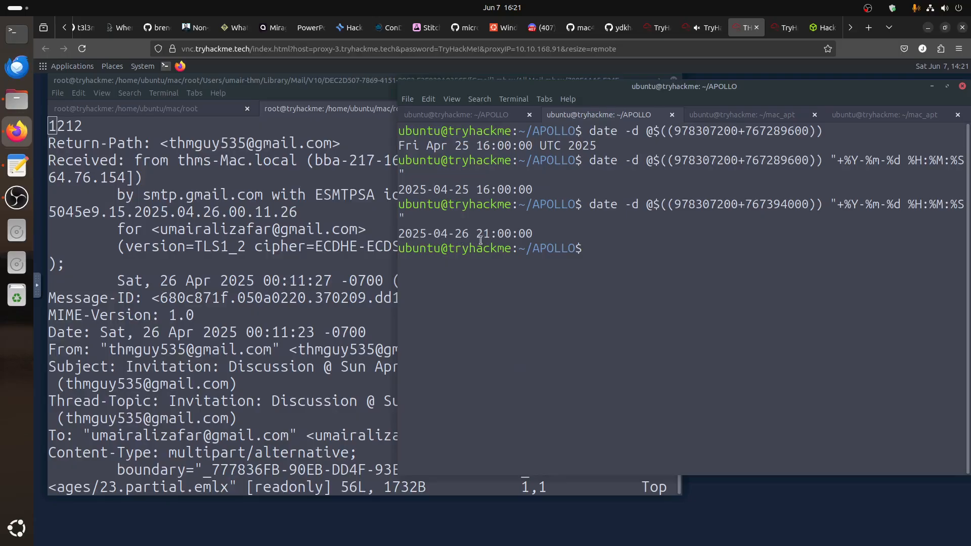
{"action": "triple_click", "coordinate": [430, 233]}
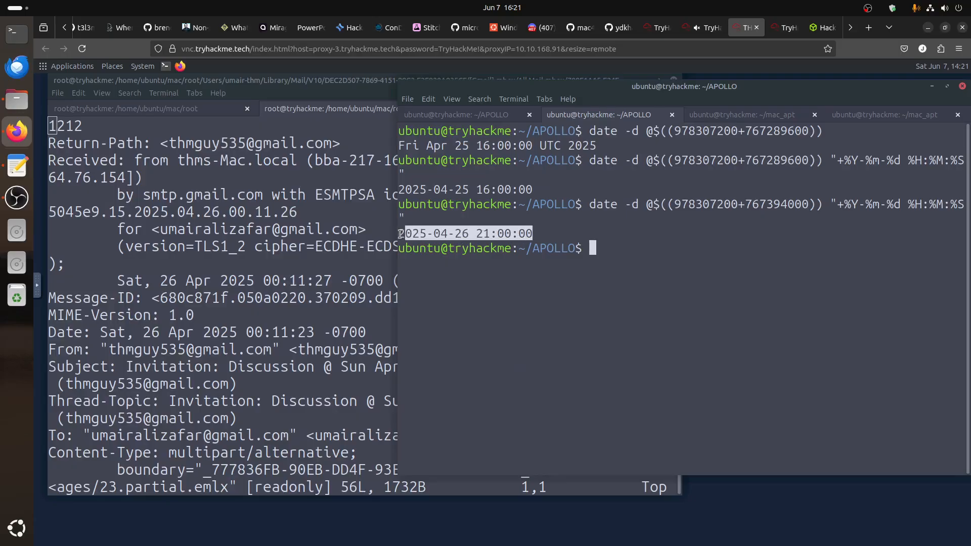
{"action": "right_click", "coordinate": [429, 233]}
{"action": "left_click", "coordinate": [461, 296]}
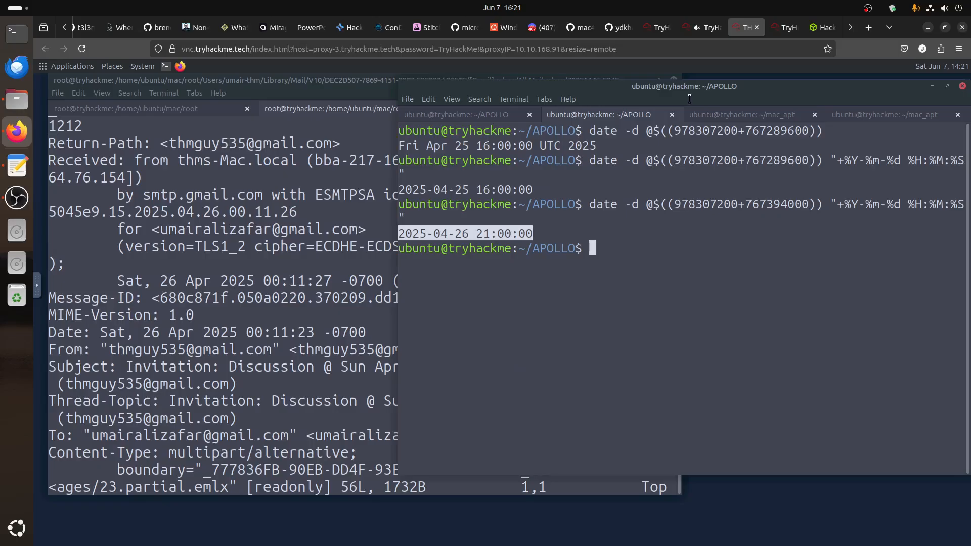
{"action": "left_click", "coordinate": [711, 36]}
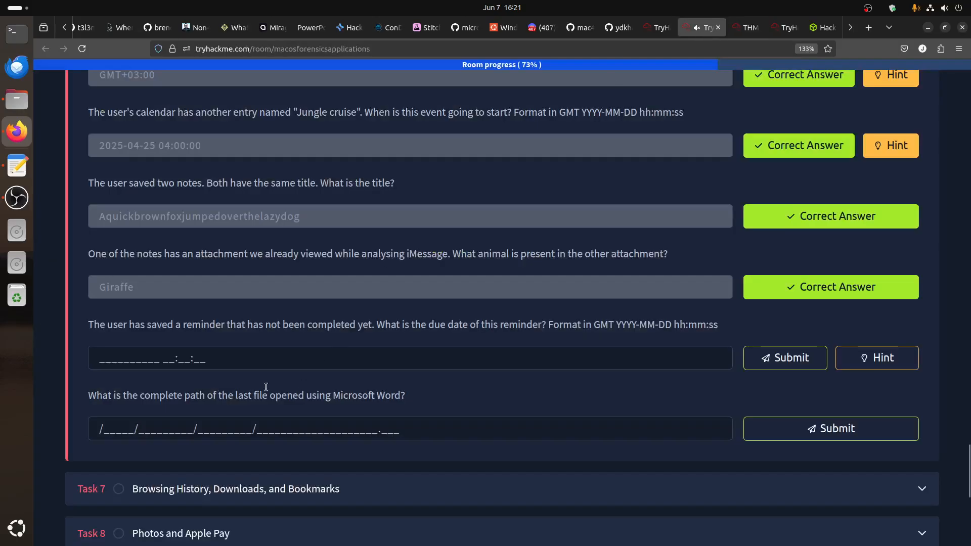
{"action": "left_click", "coordinate": [248, 367]}
{"action": "right_click", "coordinate": [249, 362]}
{"action": "left_click", "coordinate": [275, 422]}
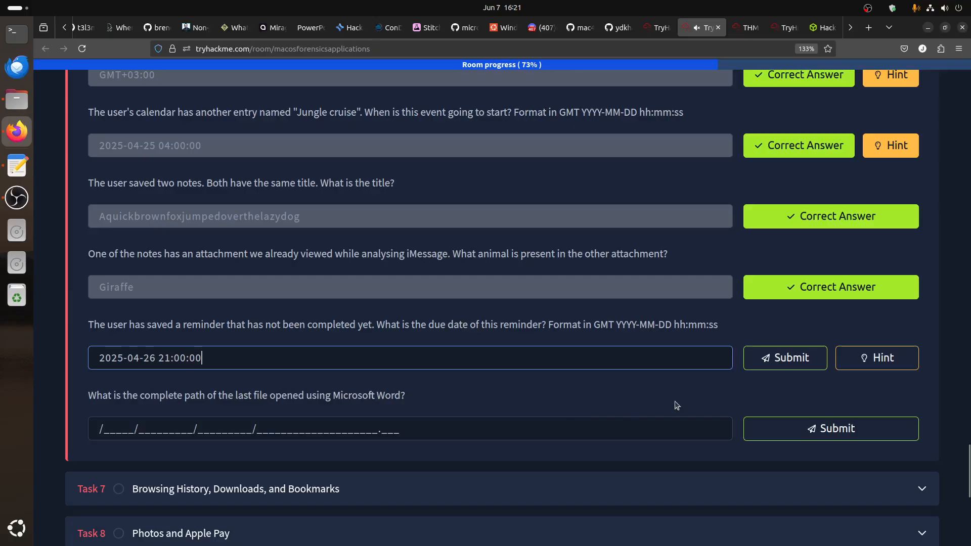
{"action": "left_click", "coordinate": [770, 359]}
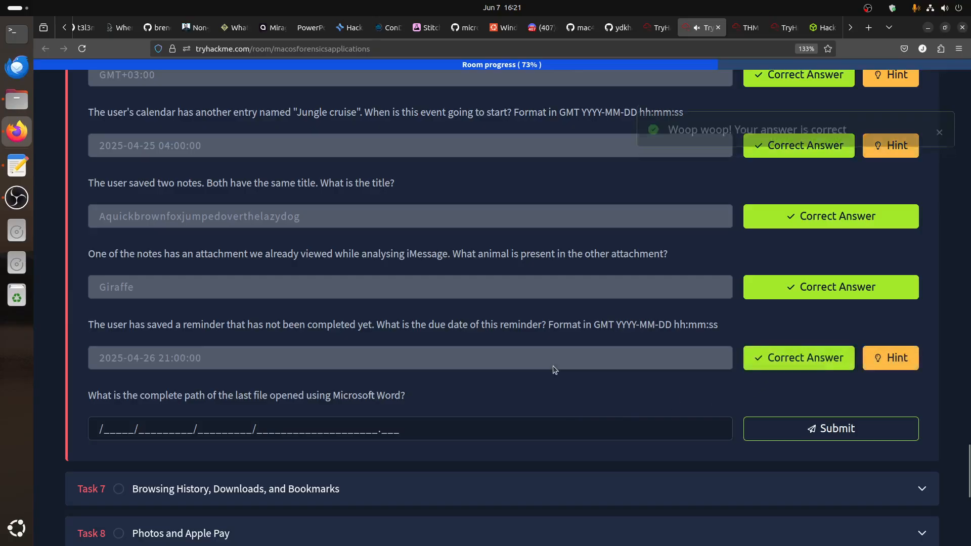
{"action": "left_click_drag", "start_coordinate": [189, 358], "coordinate": [104, 360]}
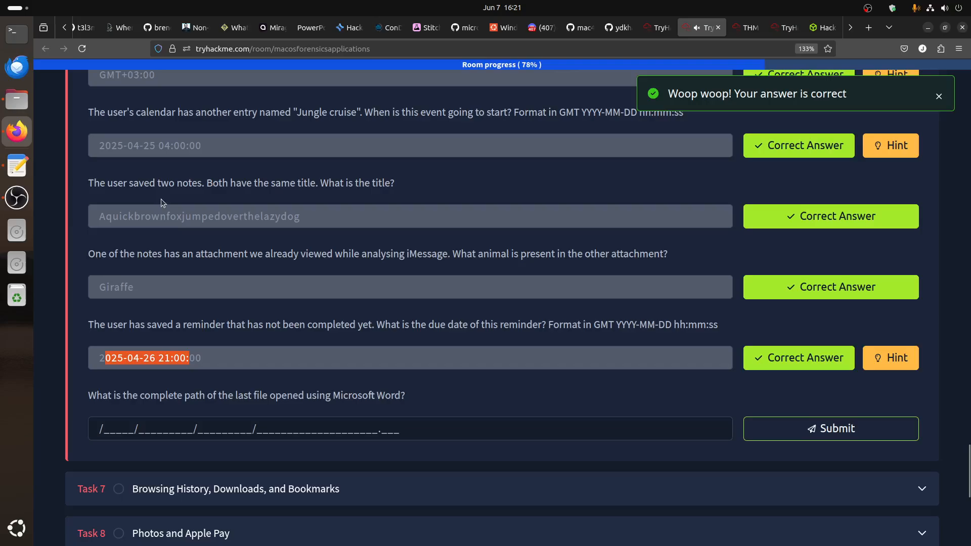
{"action": "left_click_drag", "start_coordinate": [172, 148], "coordinate": [118, 148]}
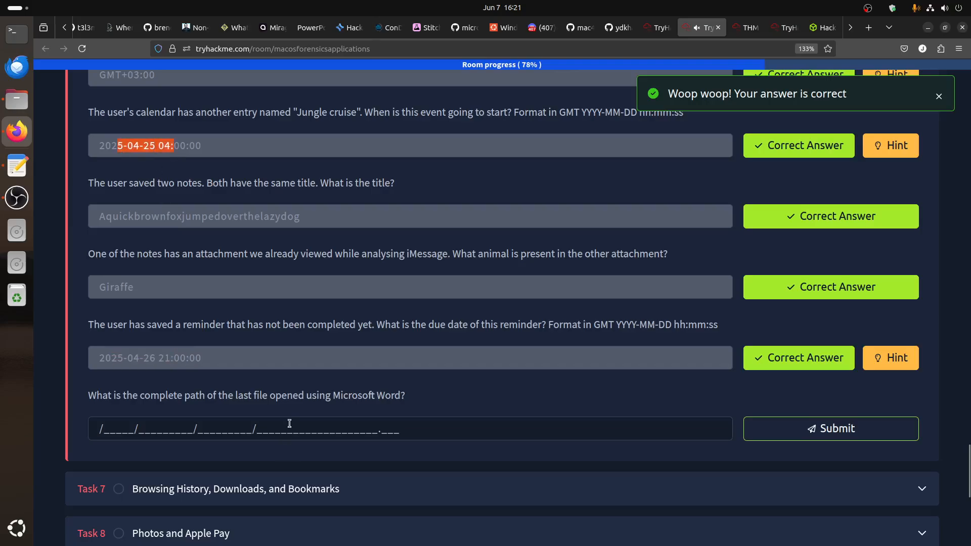
{"action": "left_click", "coordinate": [142, 427]}
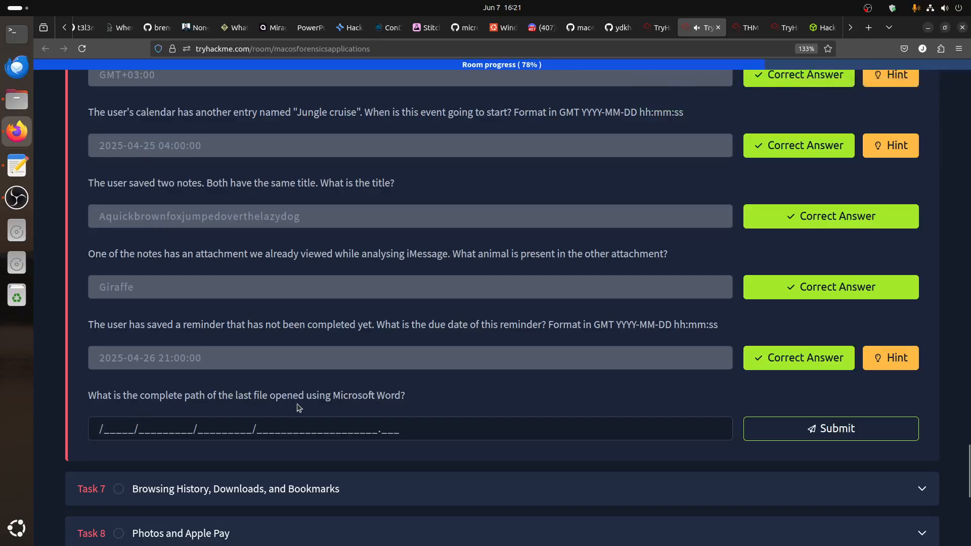
Look up in the Office Applications section which plist file records Microsoft Word's most recently used documents
{"action": "scroll", "coordinate": [397, 406], "scroll_direction": "up", "scroll_amount": 7}
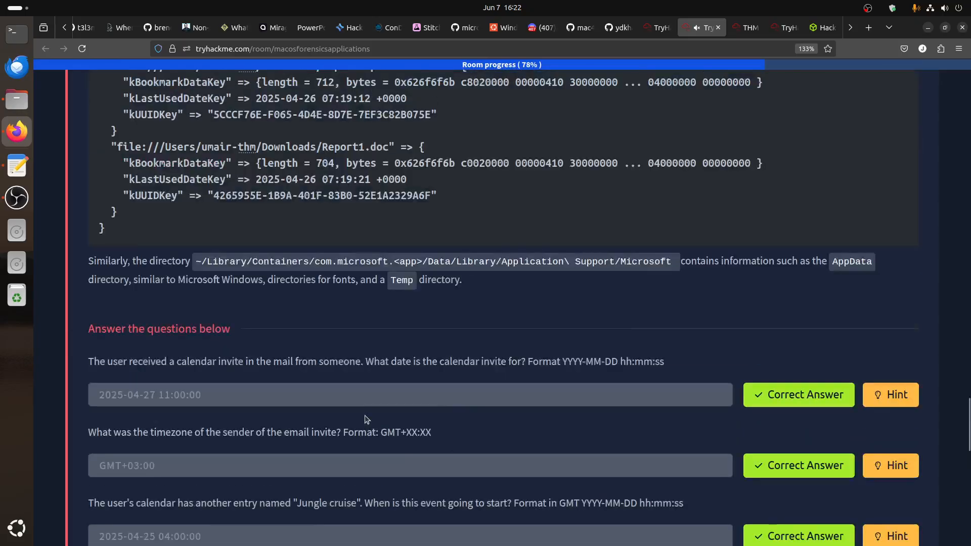
{"action": "scroll", "coordinate": [365, 415], "scroll_direction": "up", "scroll_amount": 8}
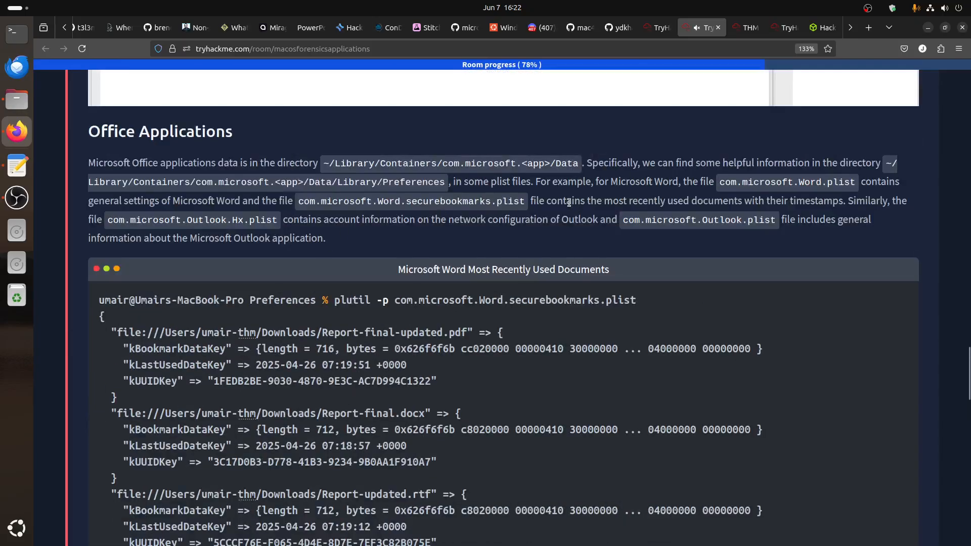
{"action": "left_click_drag", "start_coordinate": [562, 203], "coordinate": [753, 200]}
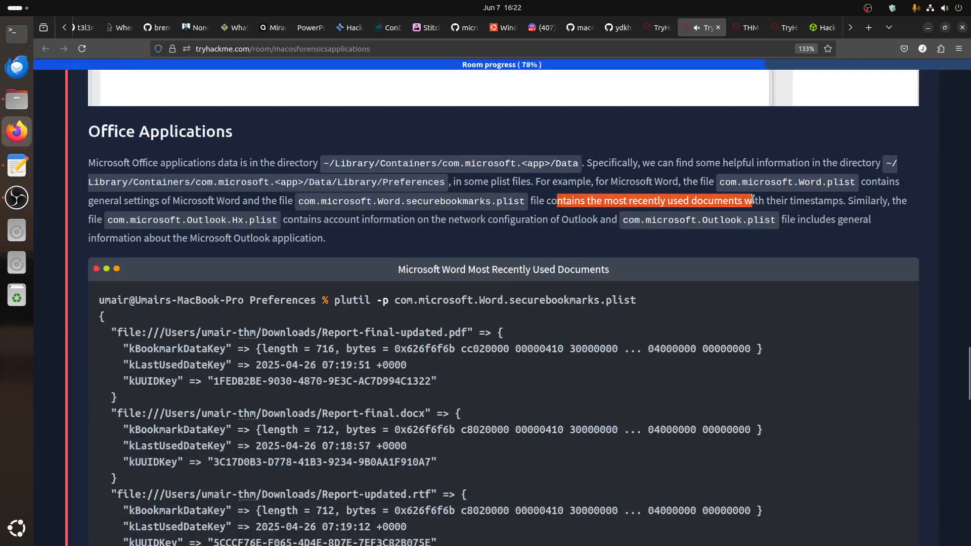
{"action": "left_click", "coordinate": [564, 202]}
{"action": "left_click_drag", "start_coordinate": [520, 205], "coordinate": [295, 210]}
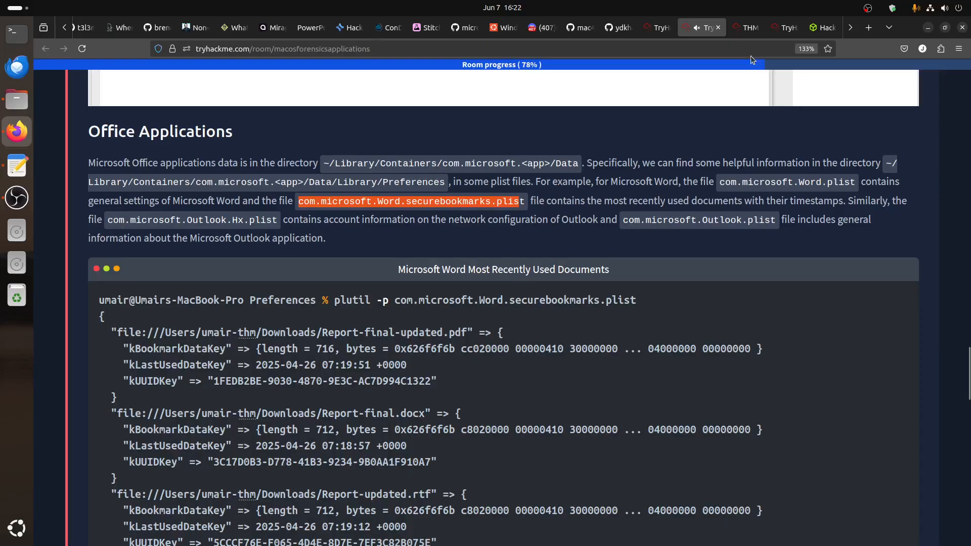
Switch to the remote machine's terminal and quit vim, closing the 23.partial.emlx message
{"action": "left_click", "coordinate": [747, 28]}
{"action": "left_click", "coordinate": [325, 304]}
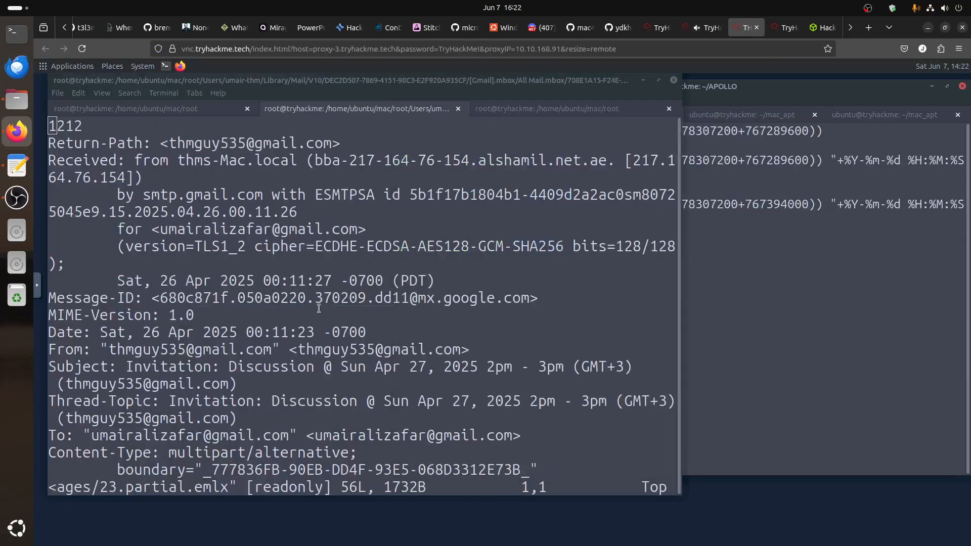
{"action": "key", "text": "Down"}
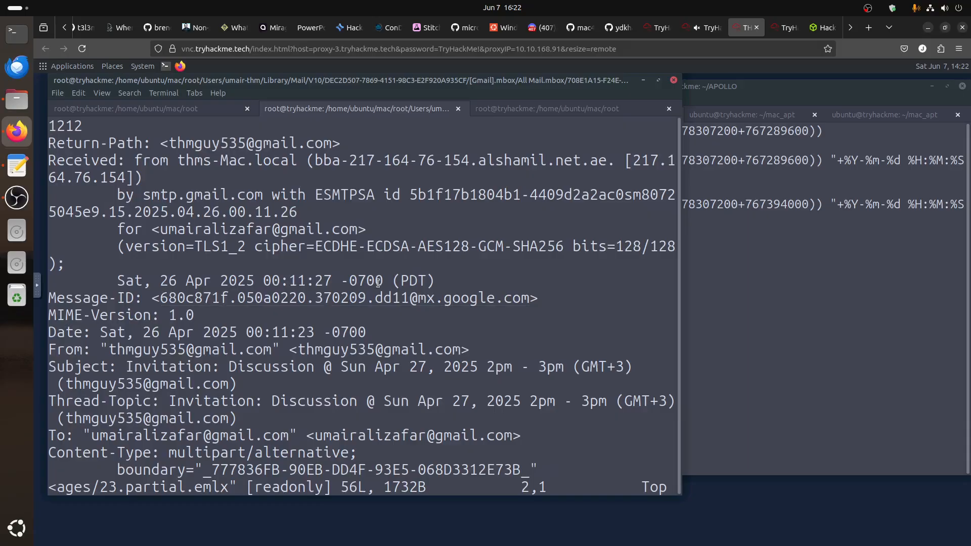
{"action": "type", "text": ":q"}
{"action": "key", "text": "Return"}
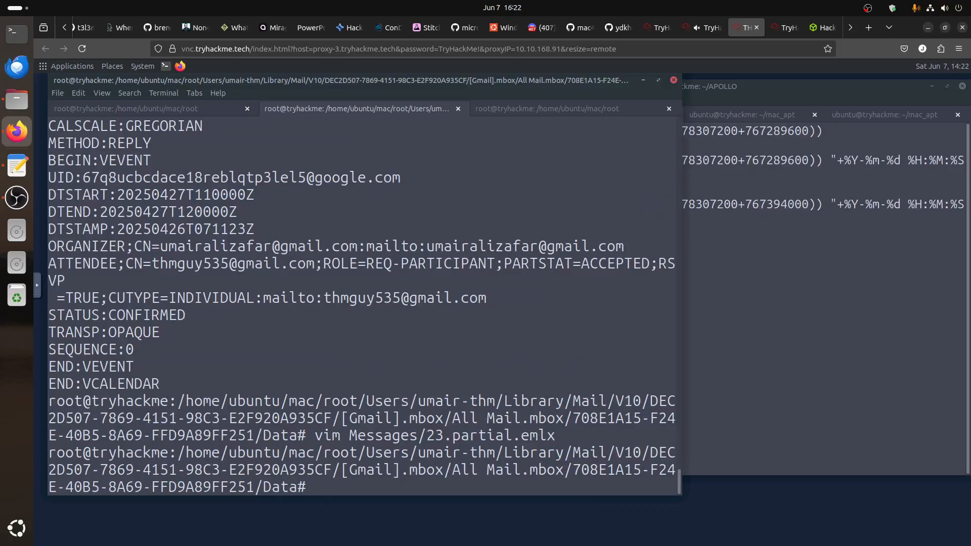
Clear the terminal output in the mail Data directory with the clear command
{"action": "type", "text": "lear"}
{"action": "key", "text": "Return"}
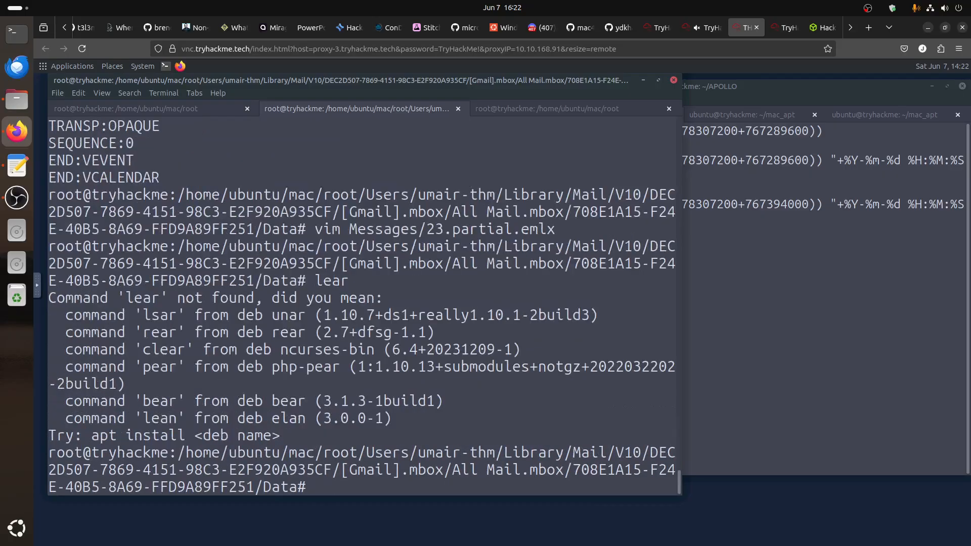
{"action": "type", "text": "lear"}
{"action": "key", "text": "Return"}
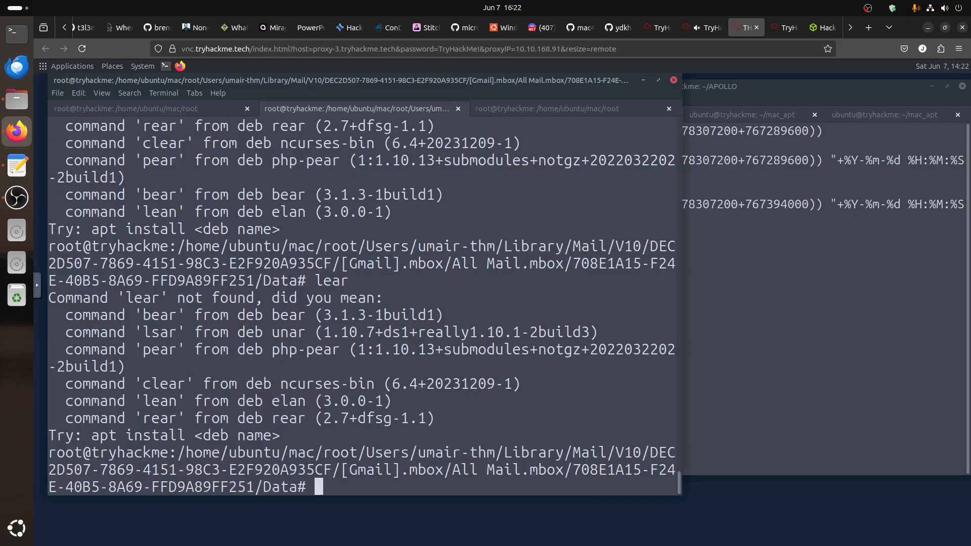
{"action": "type", "text": "lear"}
{"action": "key", "text": "Return"}
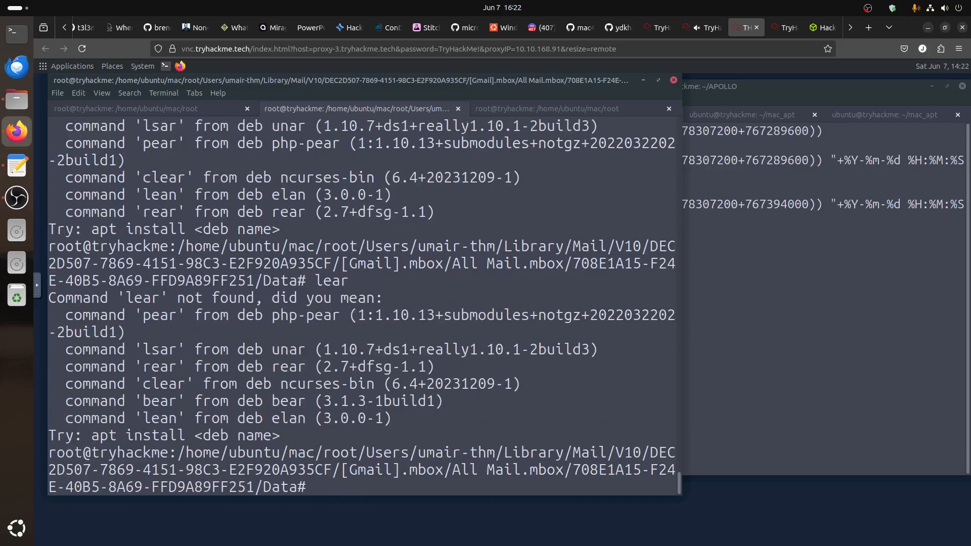
{"action": "type", "text": "clear"}
{"action": "key", "text": "Return"}
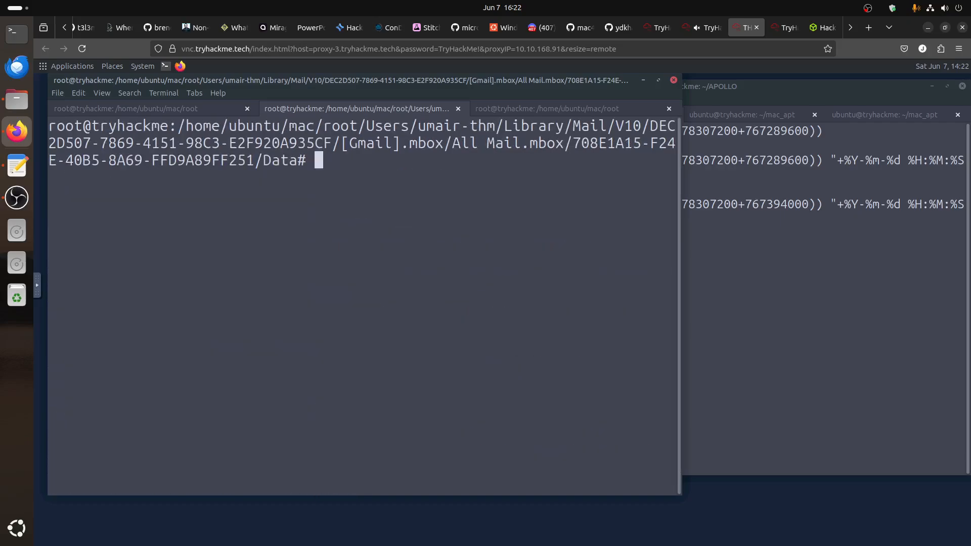
{"action": "type", "text": "pl-"}
{"action": "key", "text": "BackSpace"}
{"action": "type", "text": "istutil "}
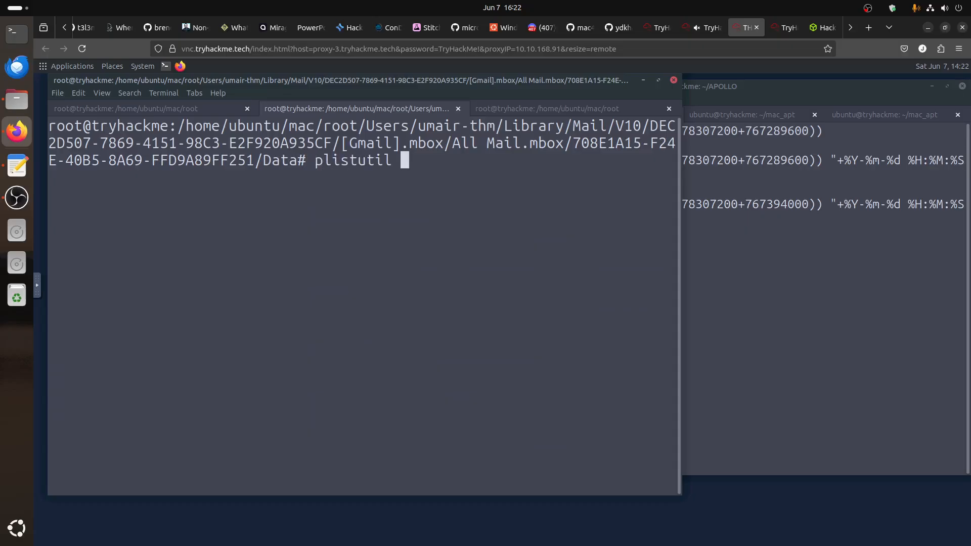
{"action": "type", "text": "-p l"}
{"action": "key", "text": "BackSpace"}
{"action": "type", "text": "Lib"}
{"action": "key", "text": "BackSpace"}
{"action": "key", "text": "BackSpace"}
{"action": "key", "text": "BackSpace"}
{"action": "key", "text": "BackSpace"}
{"action": "key", "text": "BackSpace"}
{"action": "key", "text": "BackSpace"}
{"action": "key", "text": "BackSpace"}
{"action": "key", "text": "BackSpace"}
{"action": "key", "text": "BackSpace"}
{"action": "key", "text": "BackSpace"}
{"action": "key", "text": "BackSpace"}
{"action": "key", "text": "BackSpace"}
{"action": "key", "text": "BackSpace"}
{"action": "key", "text": "BackSpace"}
{"action": "key", "text": "BackSpace"}
{"action": "key", "text": "BackSpace"}
Move up from the mailbox's Data directory to the user's Library directory by repeating cd ..
{"action": "type", "text": "cd .."}
{"action": "key", "text": "Return"}
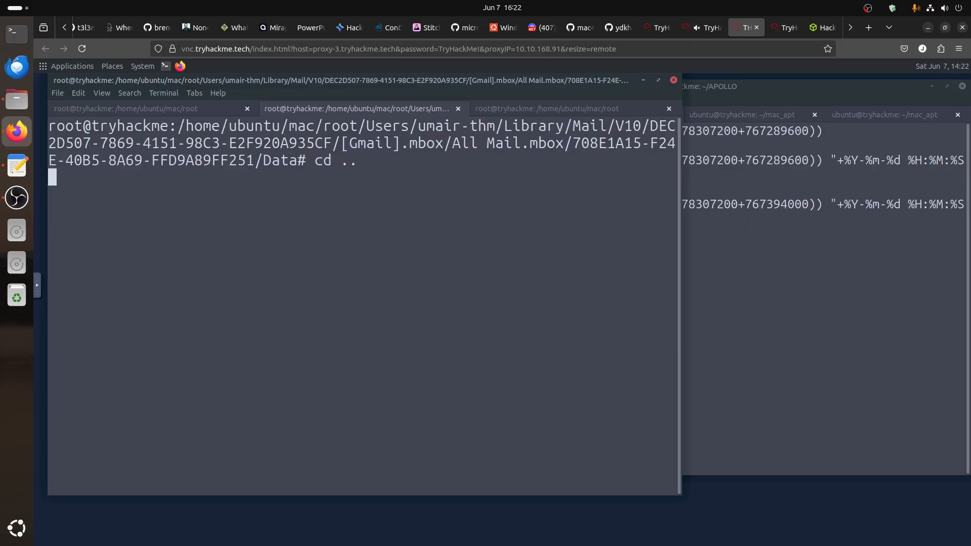
{"action": "type", "text": "cd .."}
{"action": "key", "text": "Return"}
{"action": "type", "text": "cd .."}
{"action": "key", "text": "Return"}
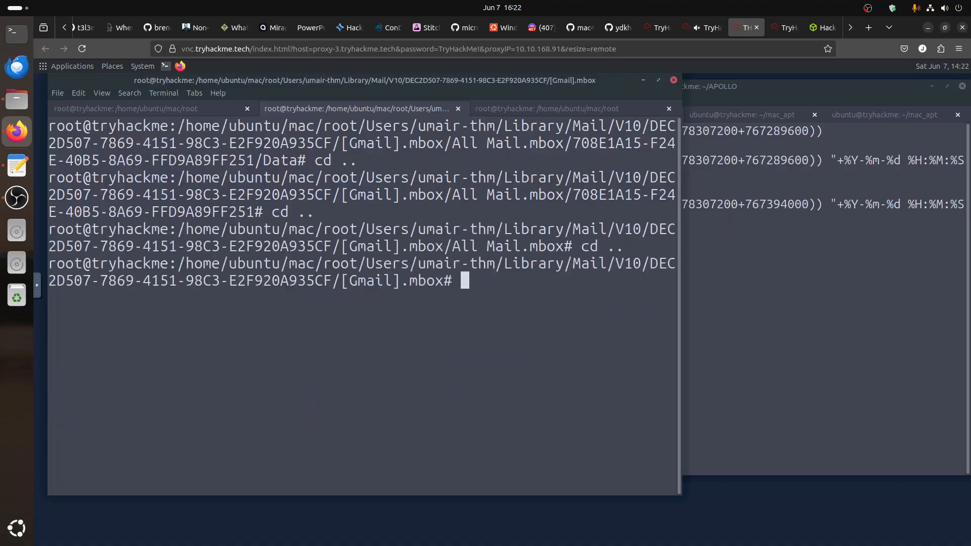
{"action": "type", "text": "cd ."}
{"action": "key", "text": "Return"}
{"action": "type", "text": "cd .."}
{"action": "key", "text": "Return"}
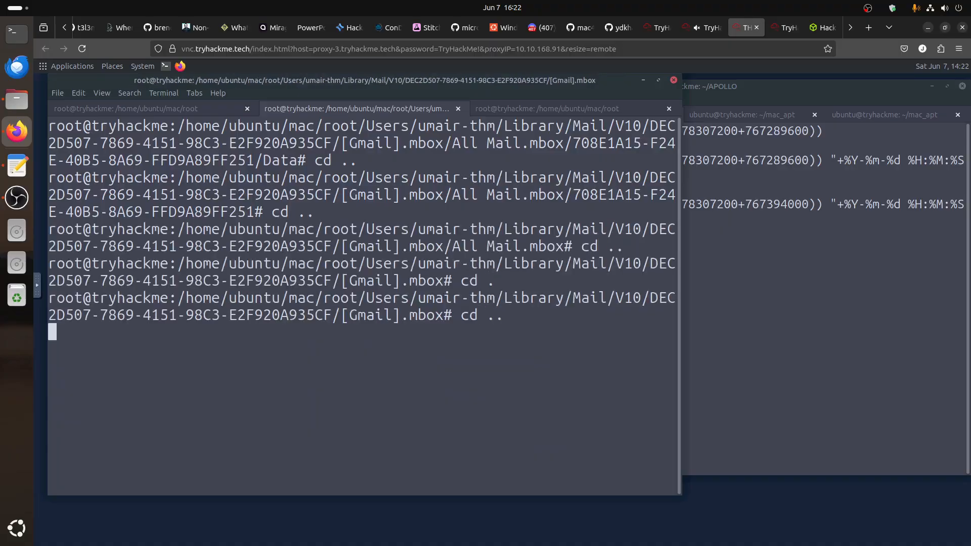
{"action": "type", "text": "cd .."}
{"action": "key", "text": "Return"}
{"action": "type", "text": "cd .."}
{"action": "key", "text": "Return"}
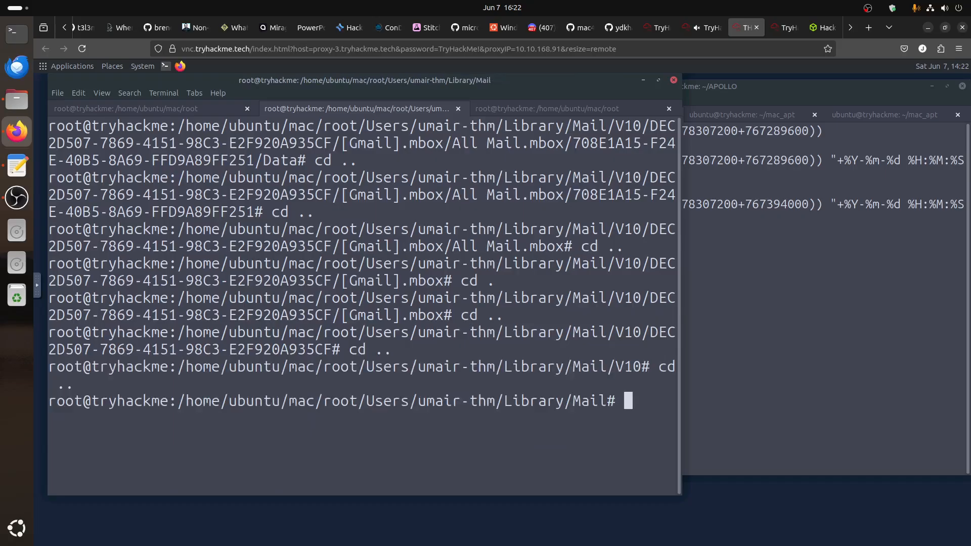
{"action": "type", "text": "cd .."}
{"action": "key", "text": "Return"}
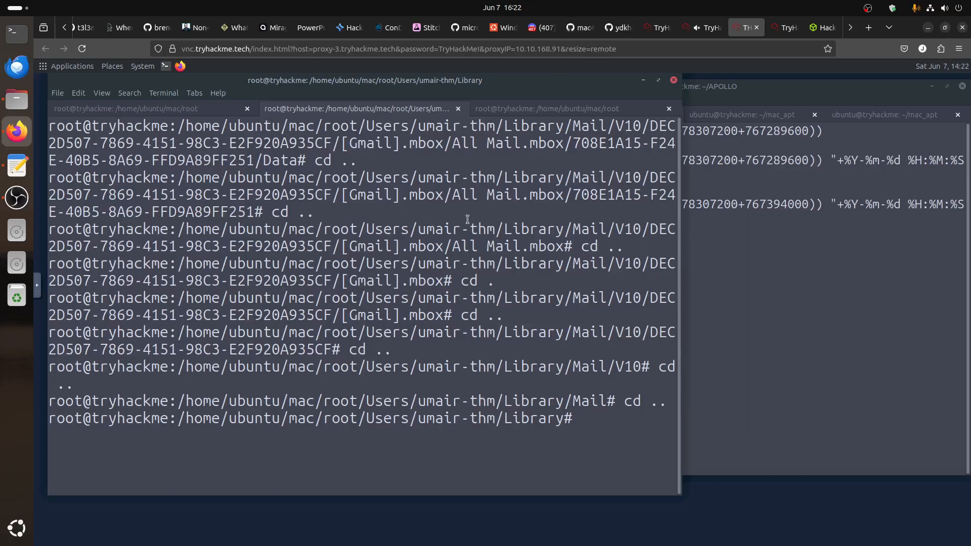
Begin a plistutil -p command with the path Containers/com.microsoft. and list the matching container folders
{"action": "type", "text": "plistutil -p"}
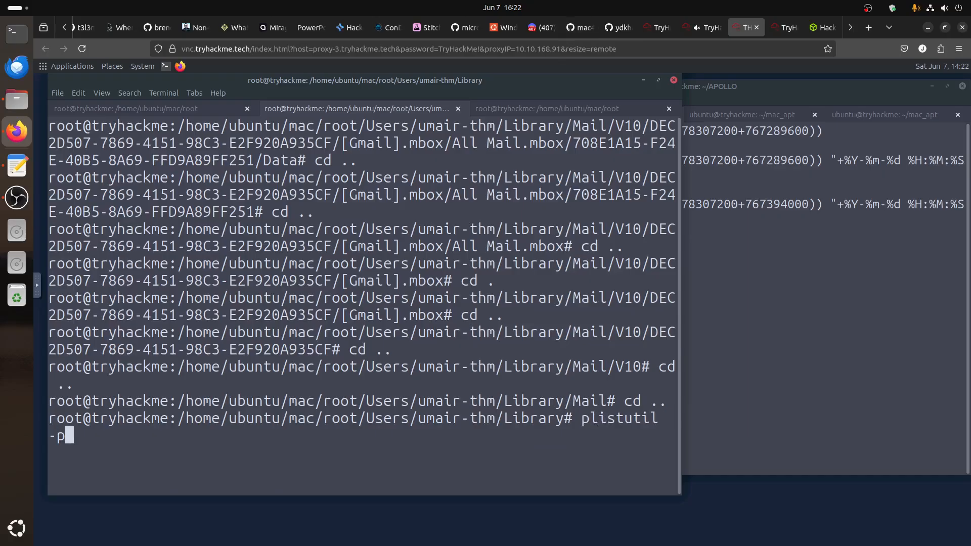
{"action": "left_click", "coordinate": [703, 27]}
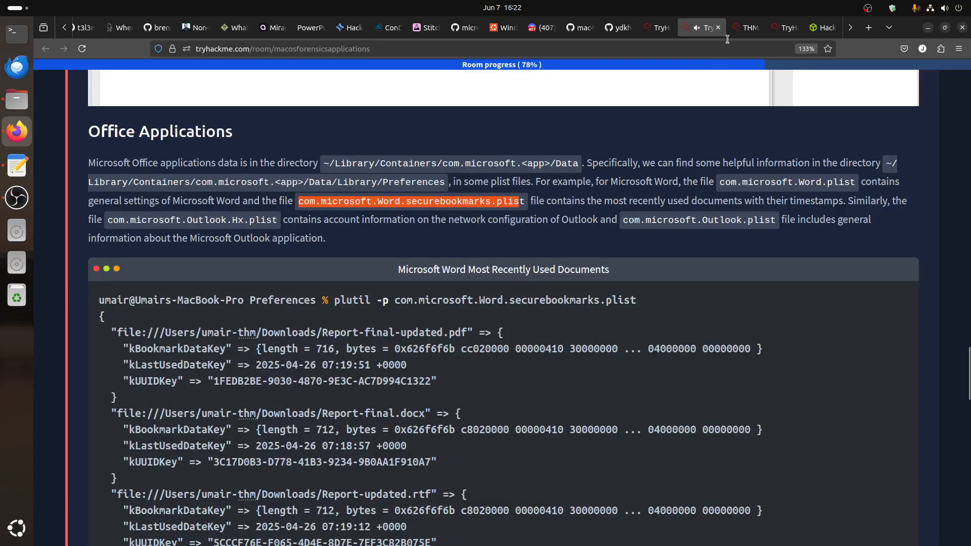
{"action": "key", "text": "ctrl+Tab"}
{"action": "type", "text": "C"}
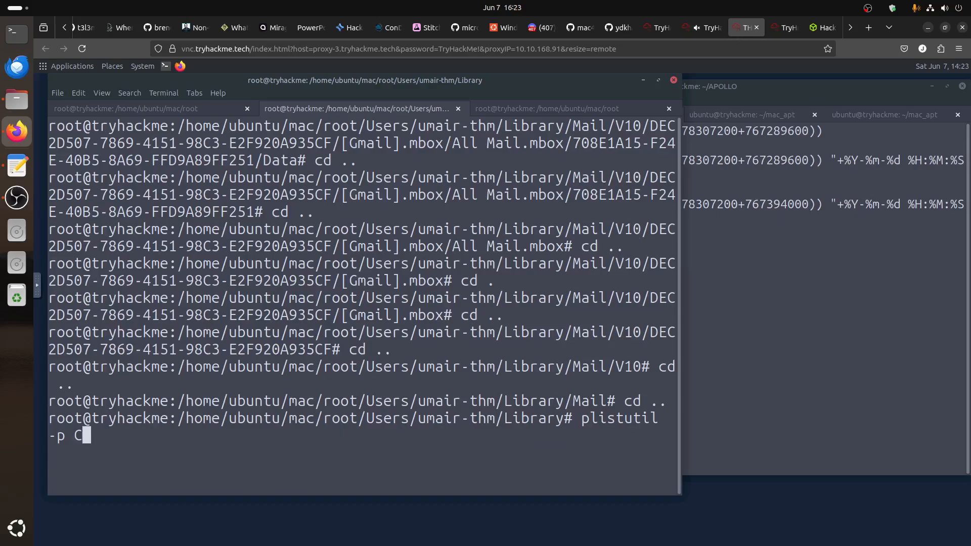
{"action": "type", "text": "ontainer"}
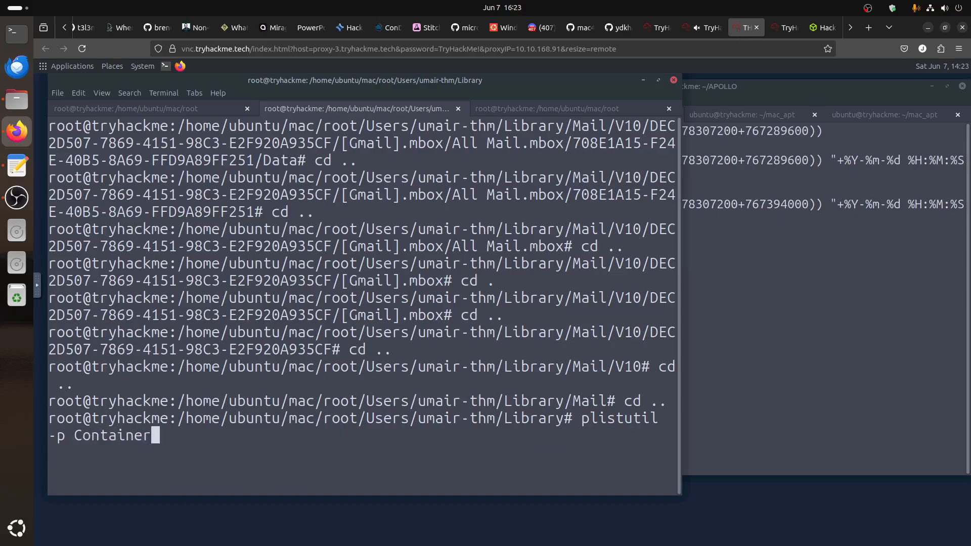
{"action": "key", "text": "Tab"}
{"action": "type", "text": "mic"}
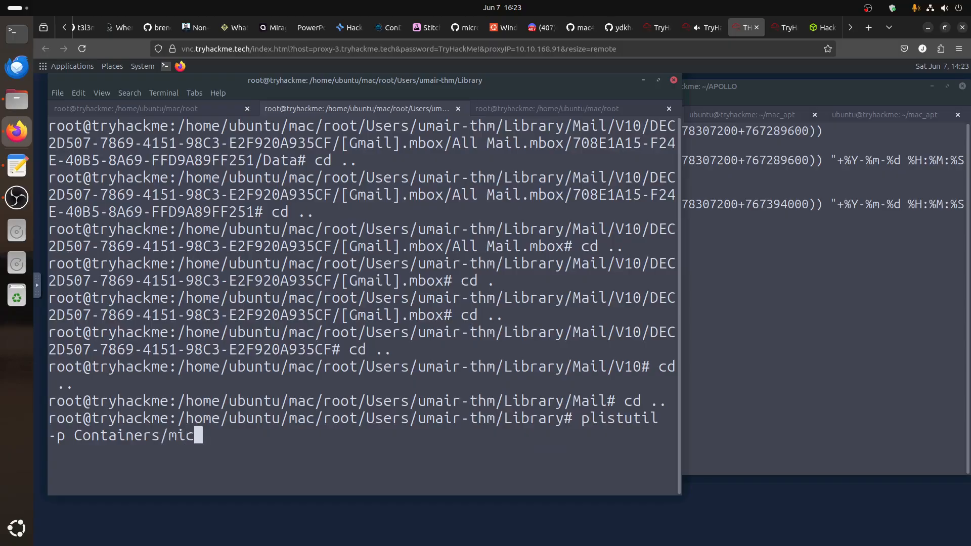
{"action": "key", "text": "BackSpace"}
{"action": "key", "text": "BackSpace"}
{"action": "key", "text": "BackSpace"}
{"action": "type", "text": "co"}
{"action": "key", "text": "Tab"}
{"action": "type", "text": "mi"}
{"action": "key", "text": "Tab"}
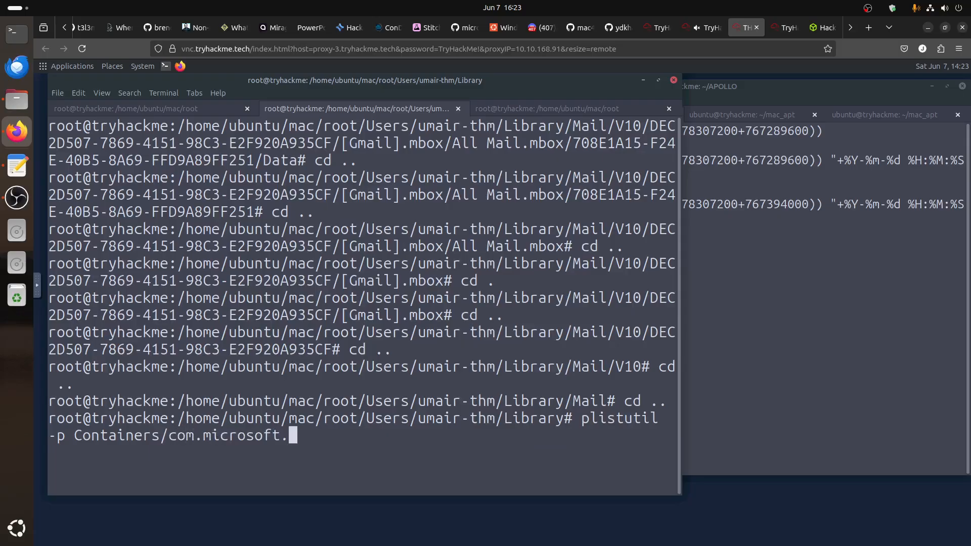
{"action": "type", "text": "w"}
{"action": "key", "text": "BackSpace"}
{"action": "key", "text": "Return"}
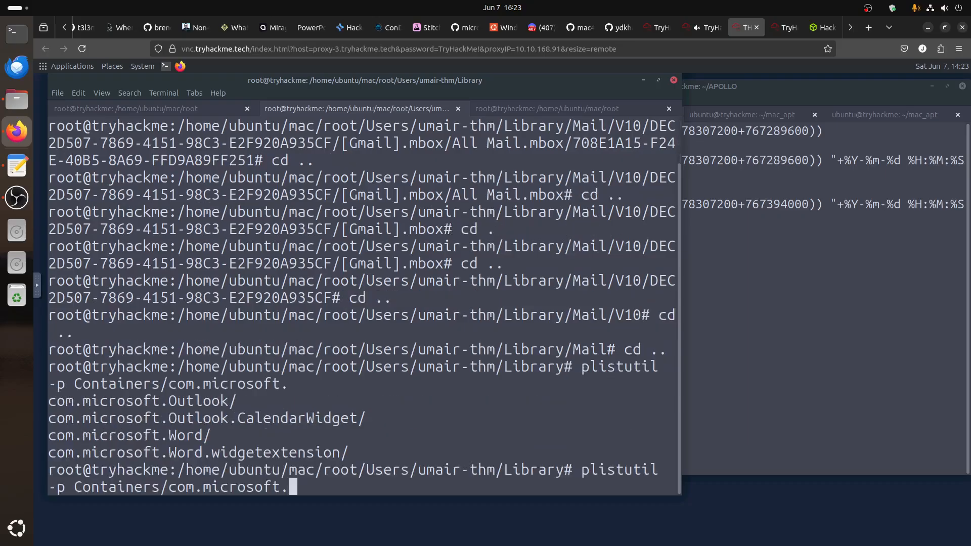
Extend the plistutil path to com.microsoft.Word/Data/ and list what that folder contains
{"action": "type", "text": "W"}
{"action": "key", "text": "Tab"}
{"action": "type", "text": "/"}
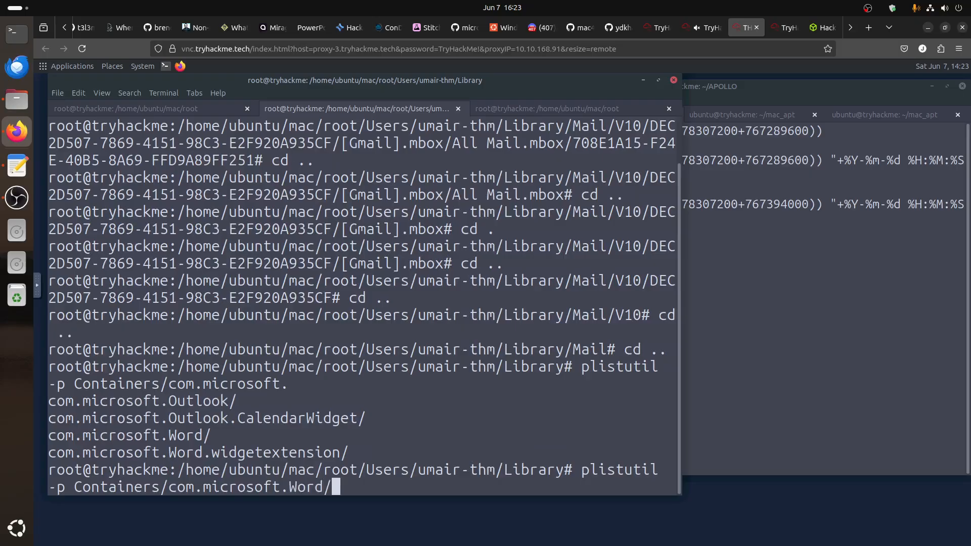
{"action": "key", "text": "Tab"}
{"action": "key", "text": "Tab"}
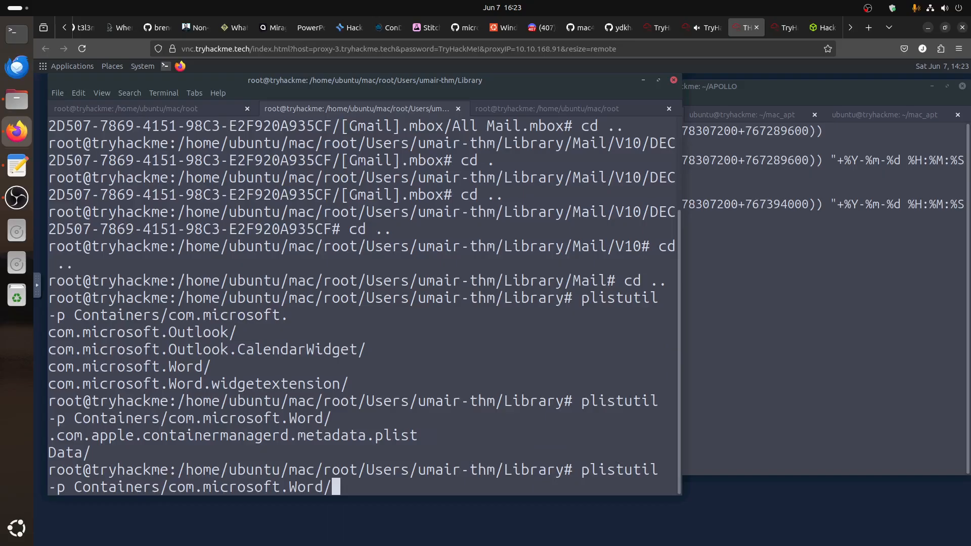
{"action": "type", "text": "D"}
{"action": "key", "text": "Tab"}
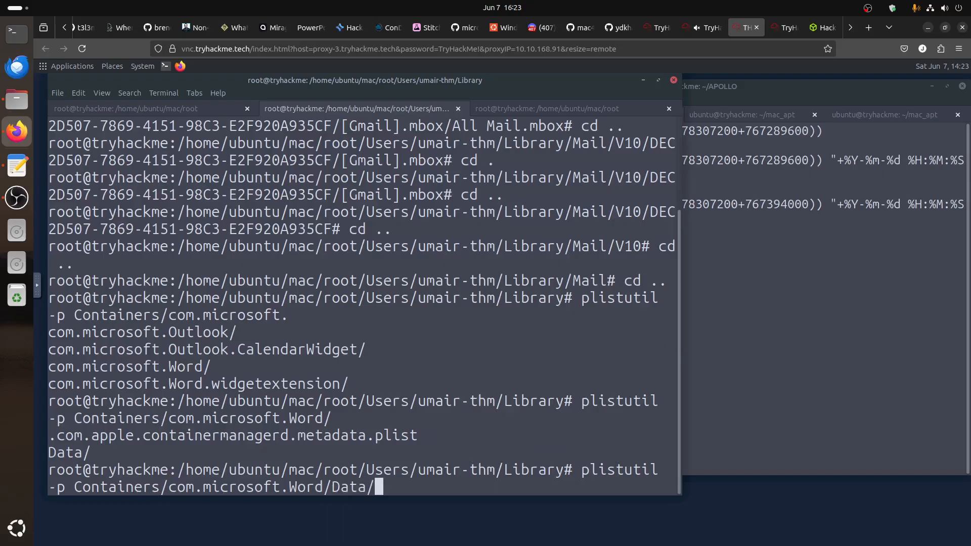
{"action": "key", "text": "Tab"}
{"action": "key", "text": "Tab"}
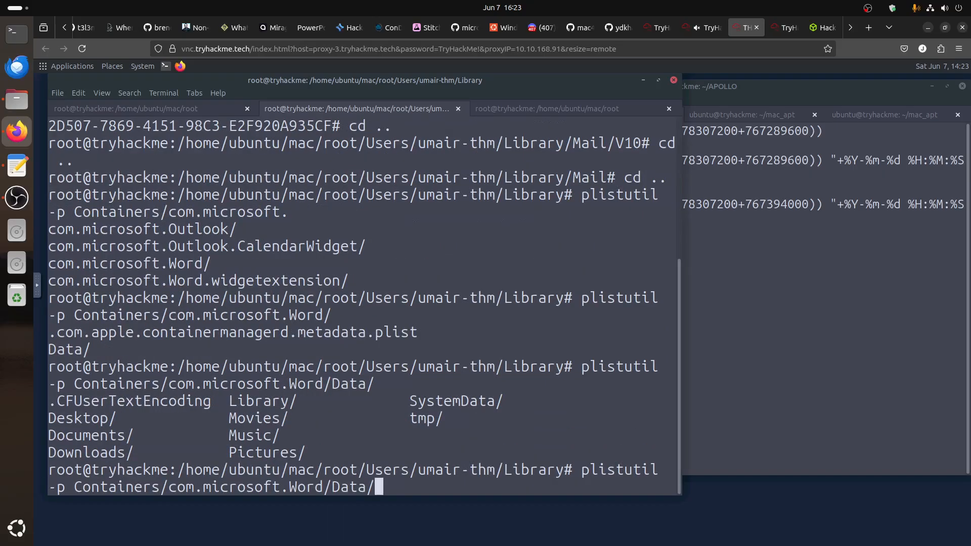
Check the Office preferences path in the room text, extend the plistutil path with Library/Preferences/ and list its files
{"action": "left_click", "coordinate": [701, 27]}
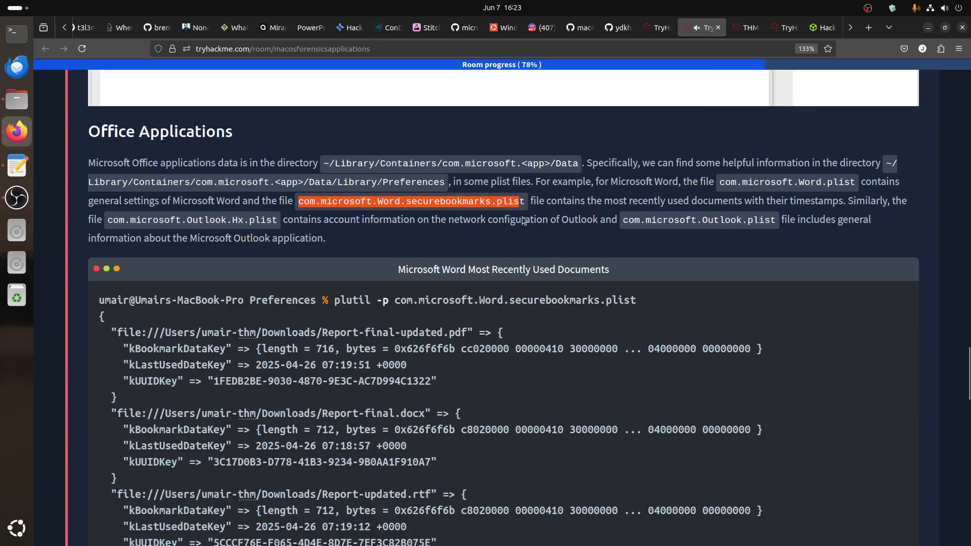
{"action": "left_click", "coordinate": [563, 169]}
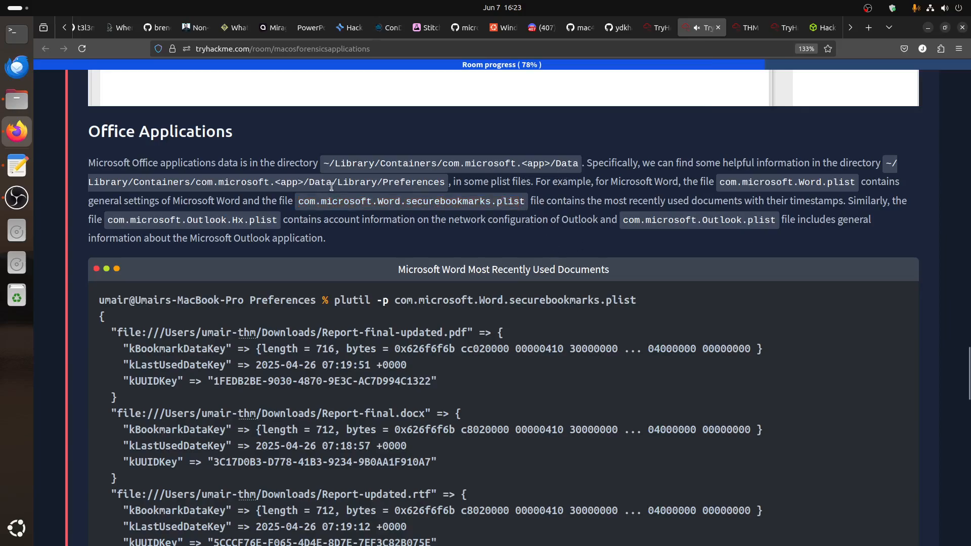
{"action": "left_click", "coordinate": [762, 28]}
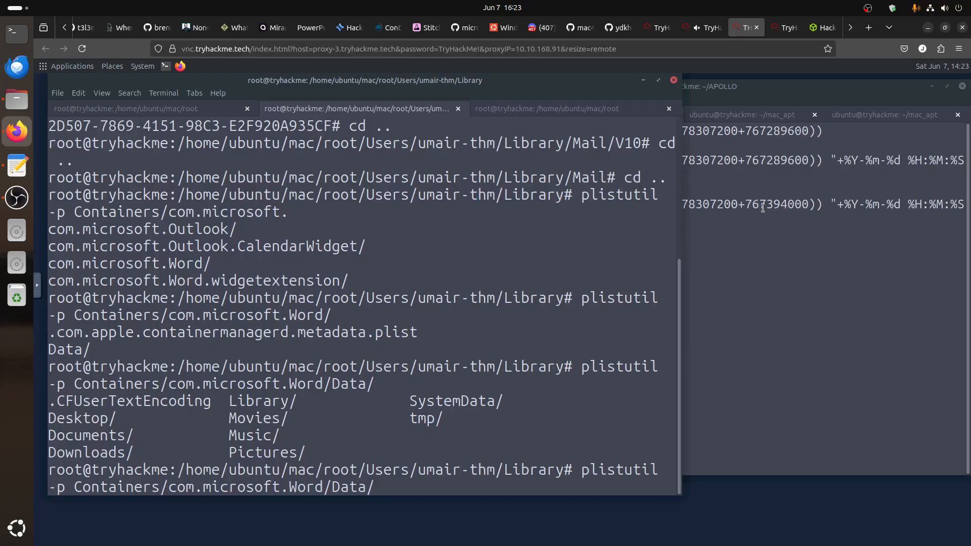
{"action": "type", "text": "Library/Preferences/"}
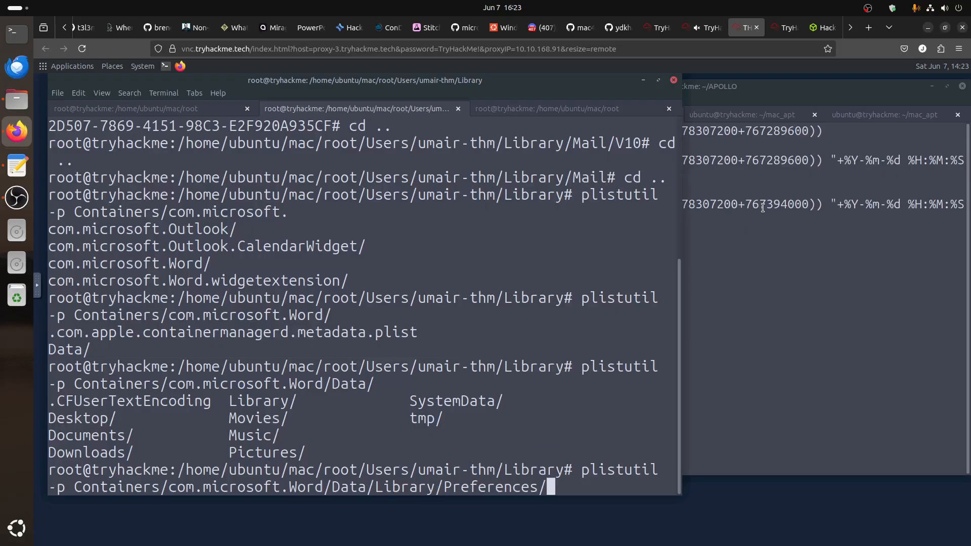
{"action": "key", "text": "Tab"}
{"action": "key", "text": "Tab"}
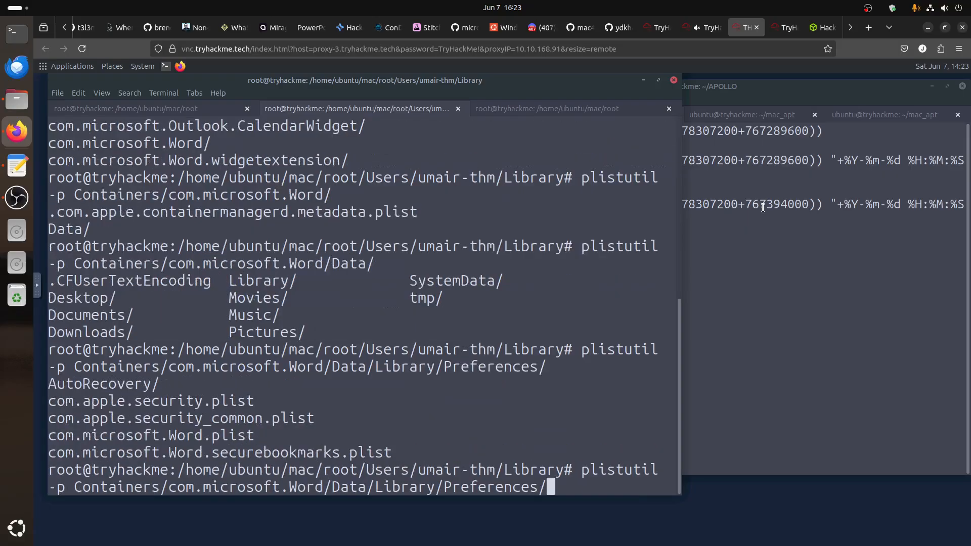
Complete the plistutil path with com.microsoft.Word.securebookmarks.plist and run the command to print the plist
{"action": "type", "text": "com.m"}
{"action": "key", "text": "Tab"}
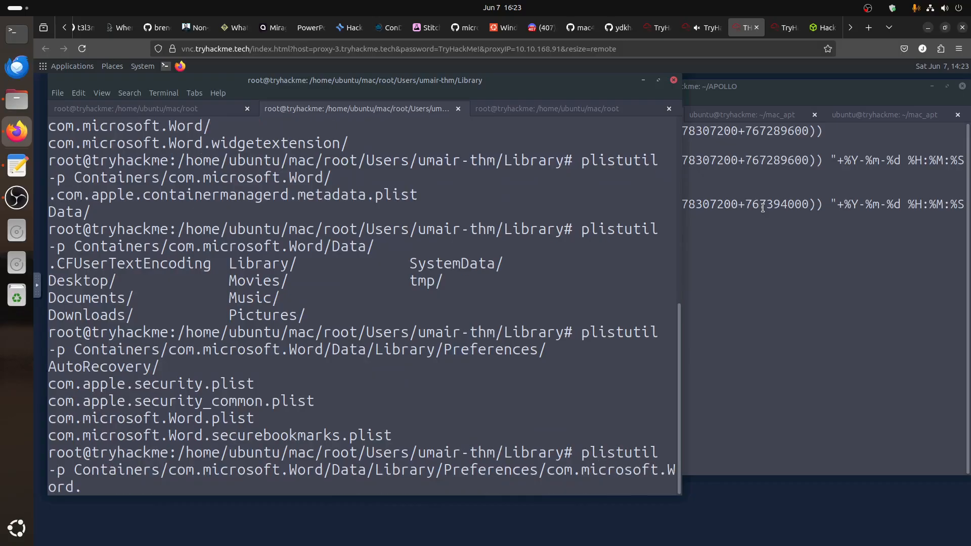
{"action": "type", "text": "Wor"}
{"action": "key", "text": "BackSpace"}
{"action": "key", "text": "BackSpace"}
{"action": "type", "text": "se"}
{"action": "key", "text": "Tab"}
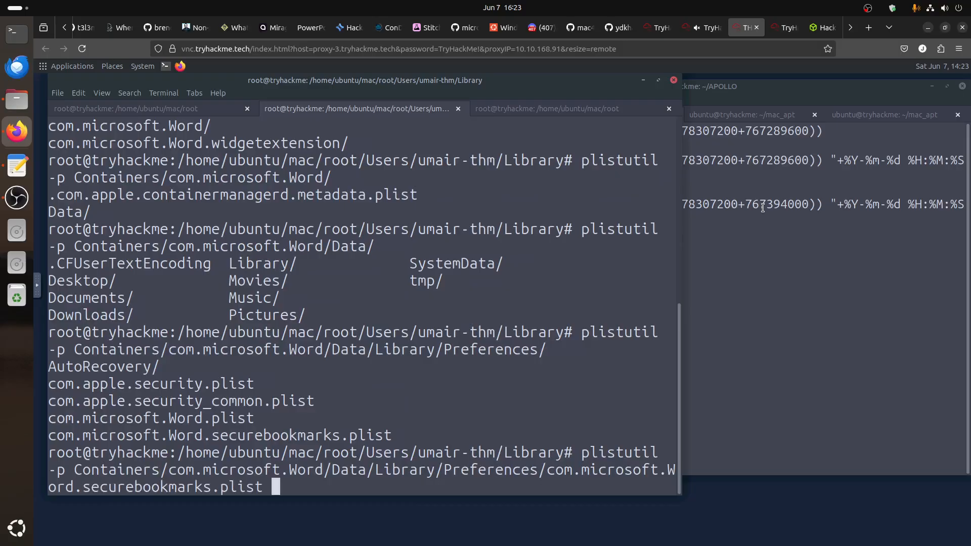
{"action": "key", "text": "Return"}
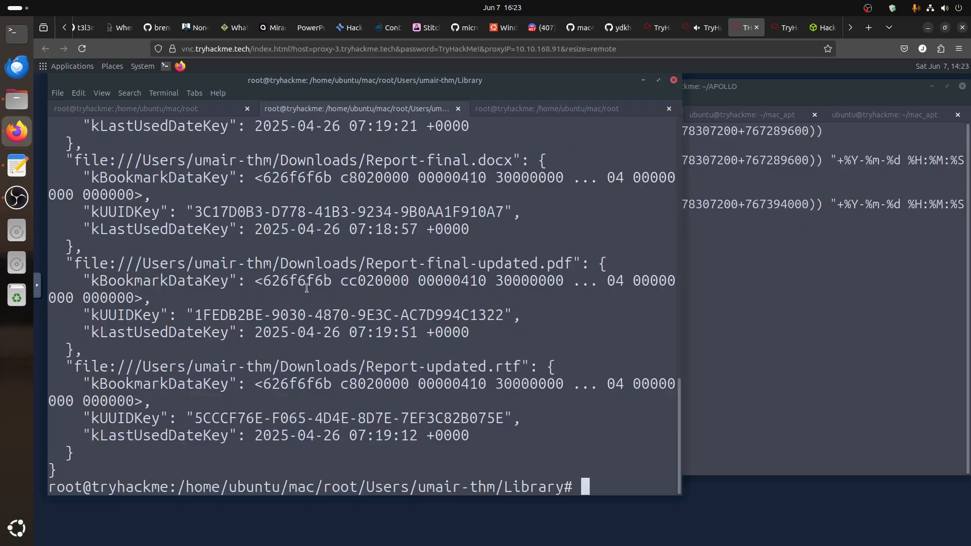
Compare the kLastUsedDateKey timestamps in the plist output to identify the document opened last in Word
{"action": "left_click_drag", "start_coordinate": [316, 229], "coordinate": [332, 229]}
{"action": "left_click", "coordinate": [353, 333]}
{"action": "left_click_drag", "start_coordinate": [407, 334], "coordinate": [348, 331]}
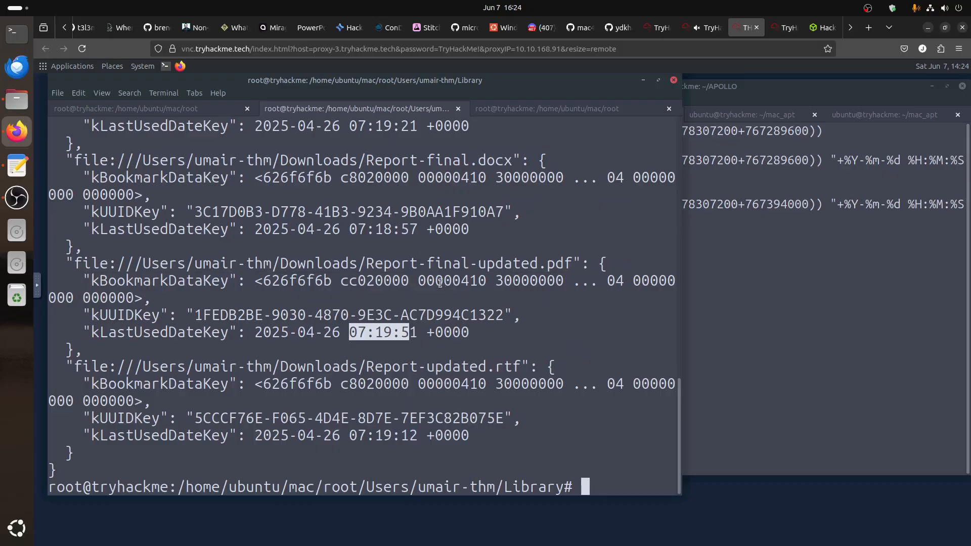
{"action": "scroll", "coordinate": [436, 283], "scroll_direction": "up", "scroll_amount": 3}
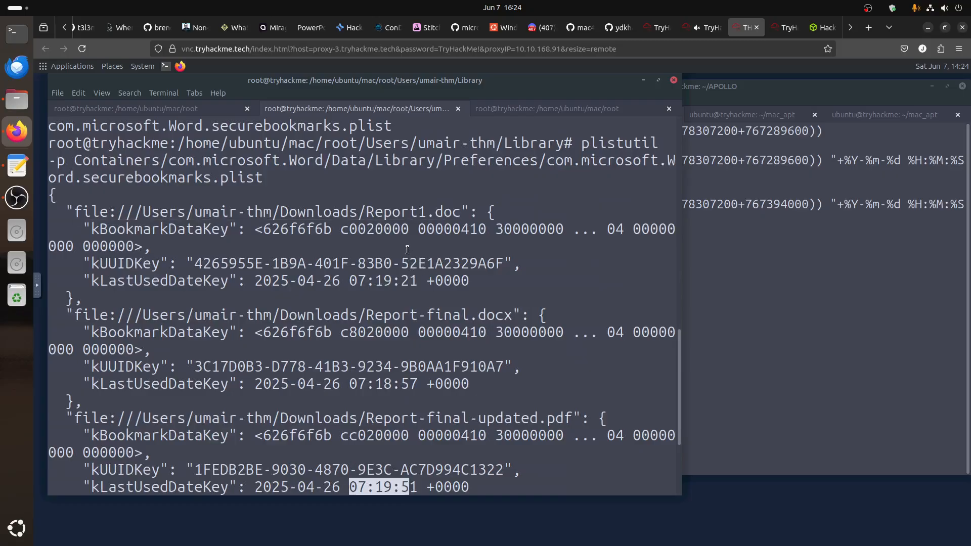
{"action": "scroll", "coordinate": [491, 369], "scroll_direction": "down", "scroll_amount": 2}
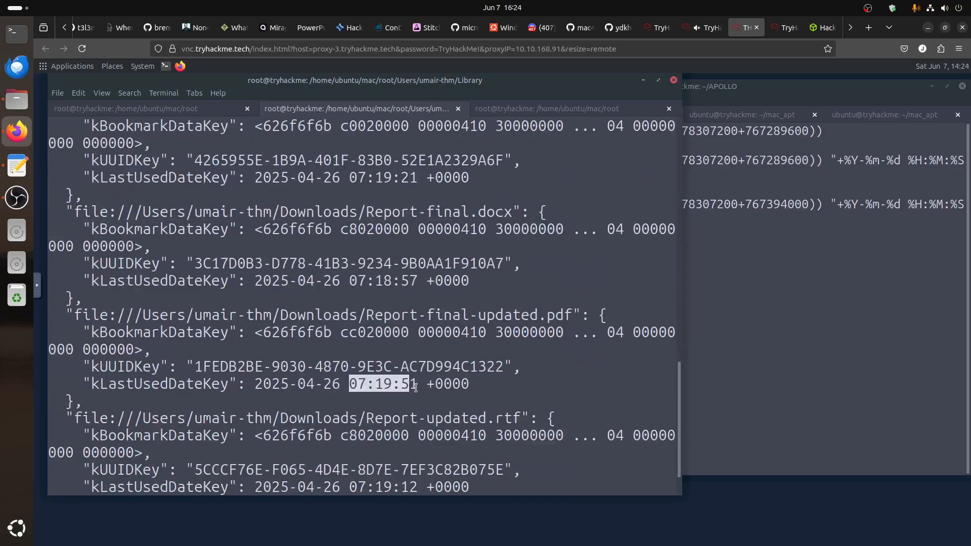
Copy the full path of Report-final-updated.pdf, without the file:// prefix, from the plist output
{"action": "left_click_drag", "start_coordinate": [417, 386], "coordinate": [347, 383]}
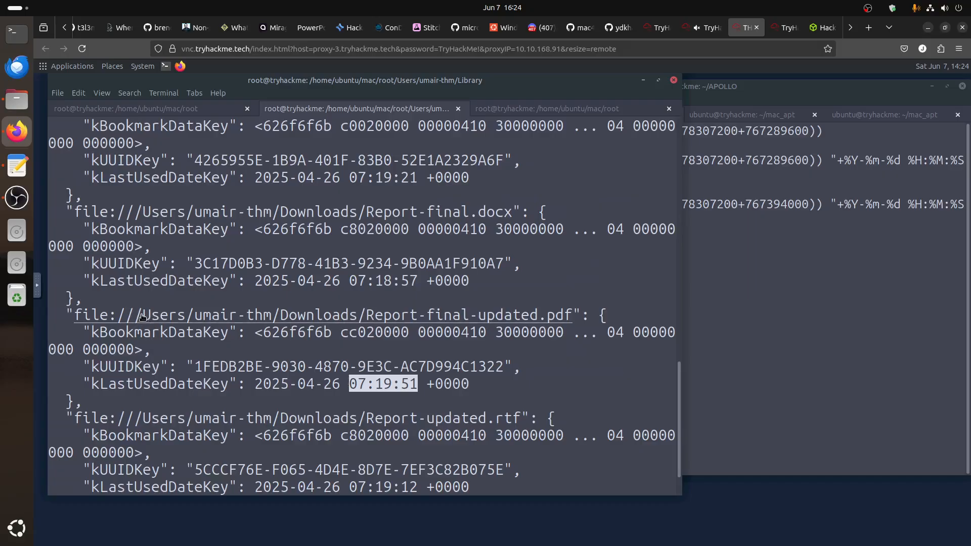
{"action": "left_click_drag", "start_coordinate": [143, 316], "coordinate": [568, 326]}
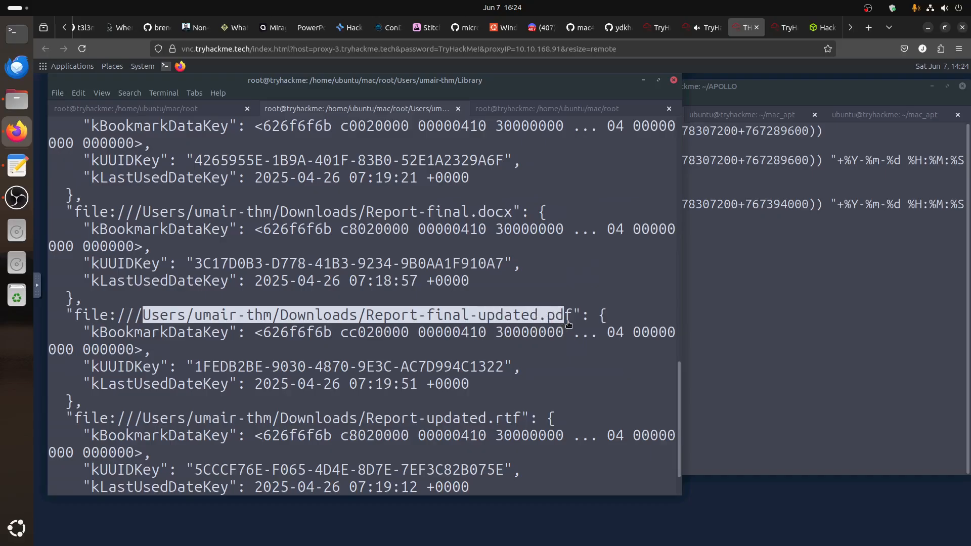
{"action": "left_click_drag", "start_coordinate": [138, 318], "coordinate": [573, 322]}
{"action": "right_click", "coordinate": [573, 322]}
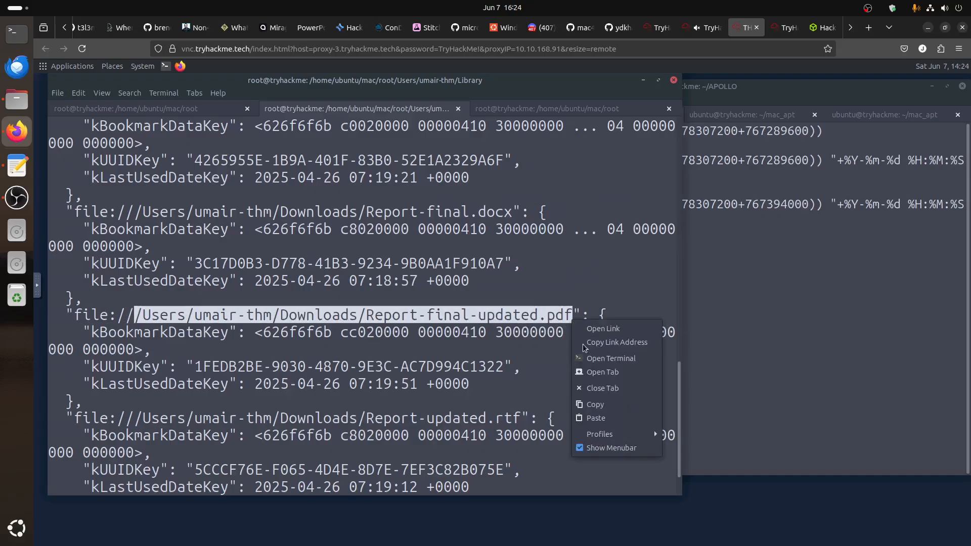
{"action": "left_click", "coordinate": [612, 405]}
Paste the copied path as the answer to the question on the last file opened using Microsoft Word and submit it
{"action": "left_click", "coordinate": [703, 27]}
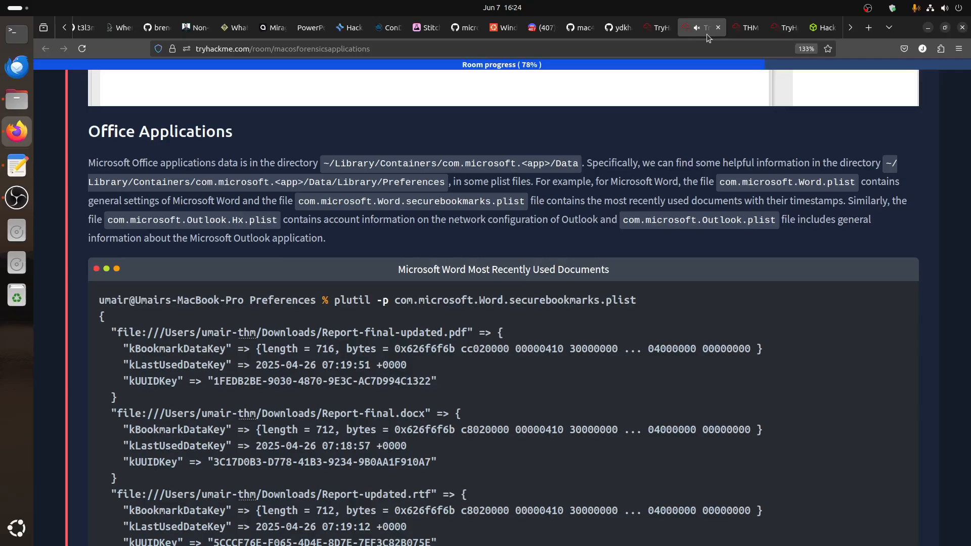
{"action": "scroll", "coordinate": [339, 346], "scroll_direction": "down", "scroll_amount": 10}
{"action": "scroll", "coordinate": [338, 347], "scroll_direction": "down", "scroll_amount": 5}
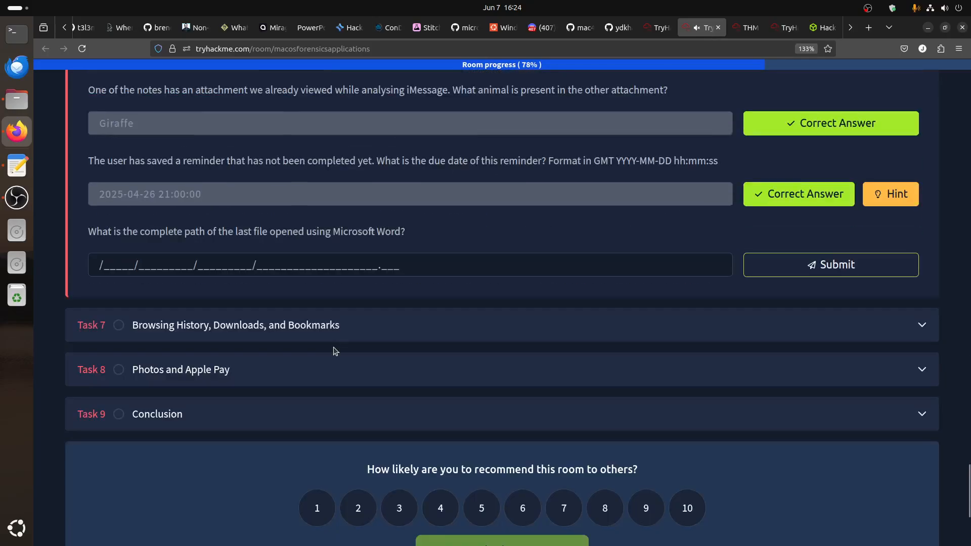
{"action": "right_click", "coordinate": [112, 260]}
{"action": "left_click", "coordinate": [191, 328]}
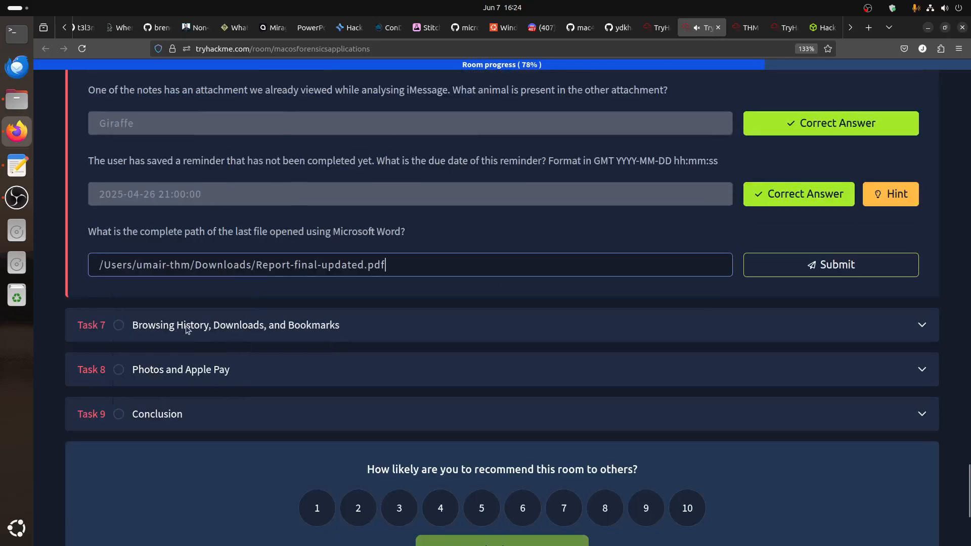
{"action": "left_click", "coordinate": [794, 266]}
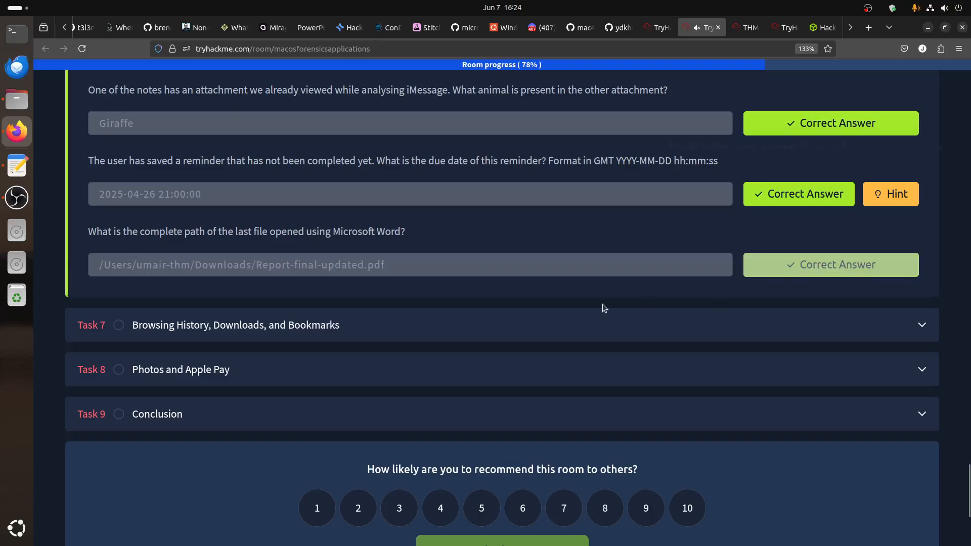
Expand Task 7 on browsing history, downloads and bookmarks, and extend the target machine's time by 1 hour
{"action": "left_click", "coordinate": [368, 323]}
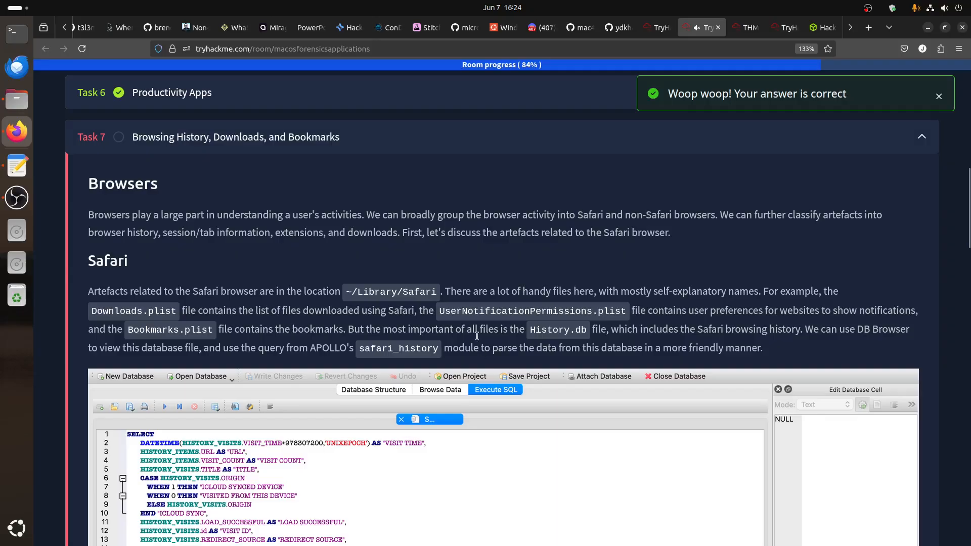
{"action": "scroll", "coordinate": [557, 329], "scroll_direction": "up", "scroll_amount": 15}
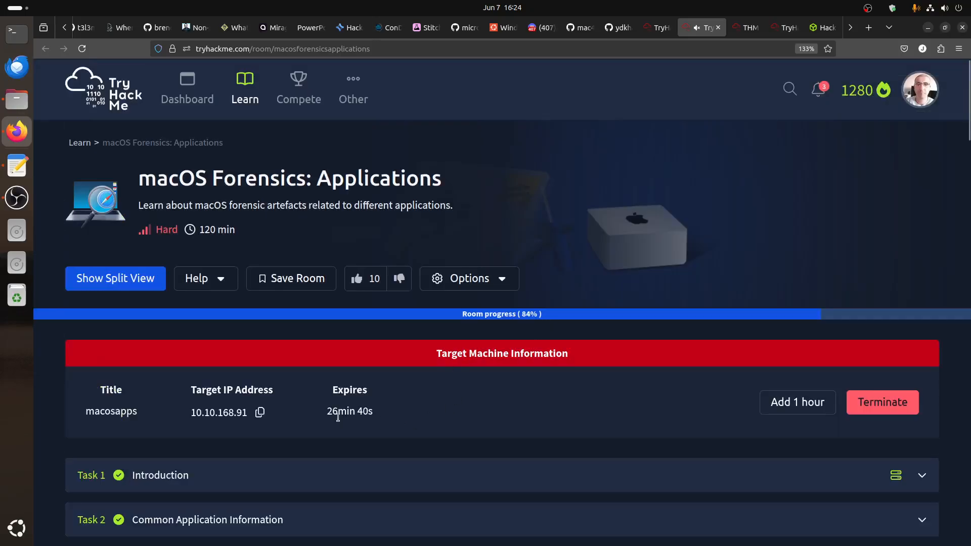
{"action": "left_click", "coordinate": [781, 407]}
{"action": "scroll", "coordinate": [581, 420], "scroll_direction": "down", "scroll_amount": 15}
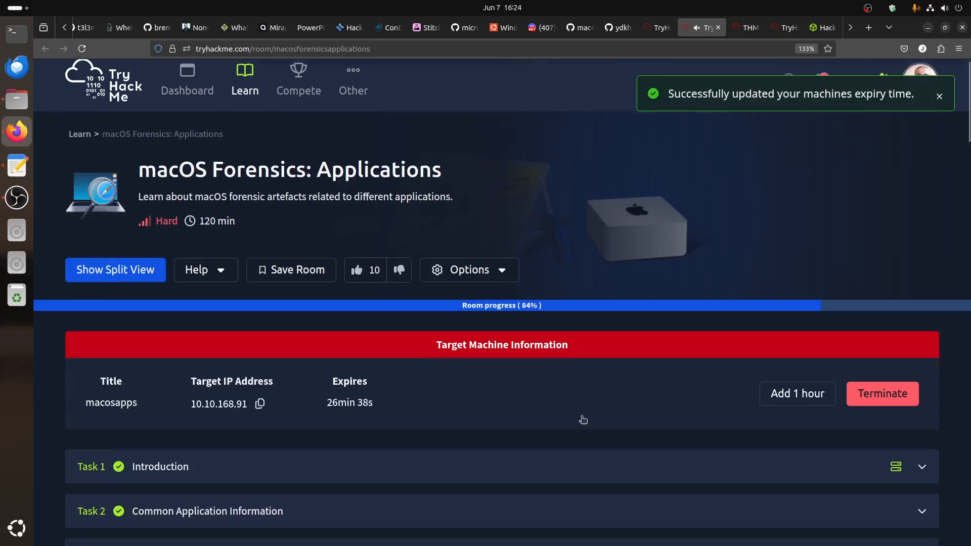
{"action": "scroll", "coordinate": [574, 400], "scroll_direction": "down", "scroll_amount": 1}
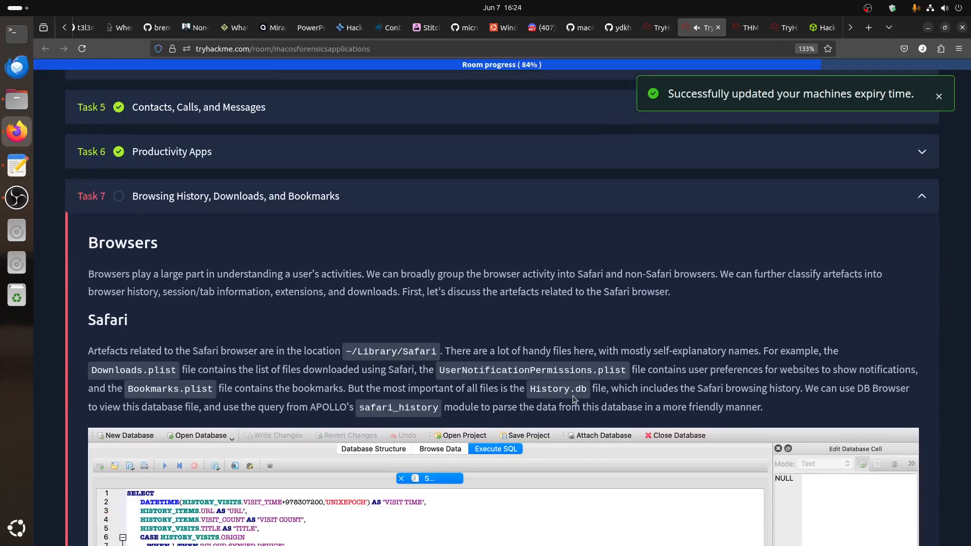
{"action": "scroll", "coordinate": [574, 400], "scroll_direction": "down", "scroll_amount": 3}
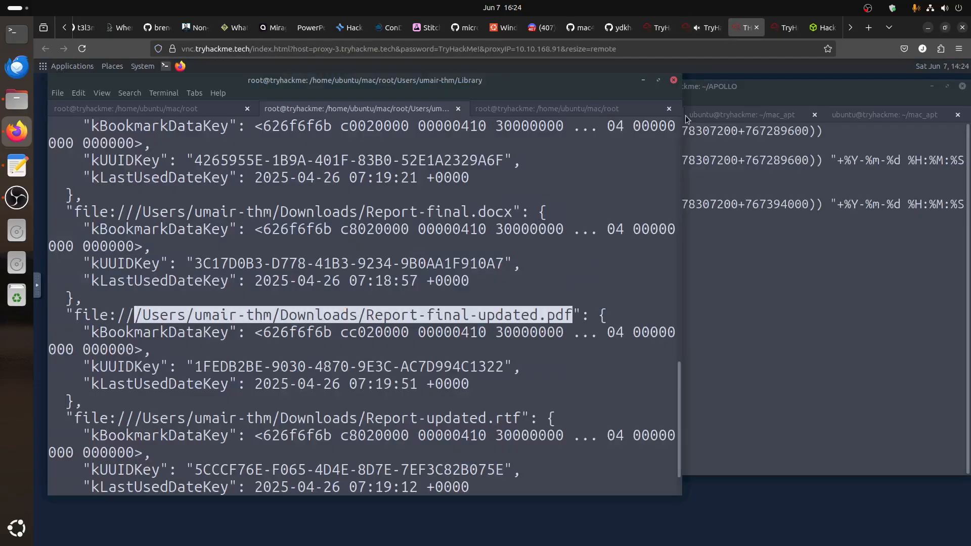
Return to the remote machine's terminal and list the contents of the Safari folder in Library
{"action": "left_click", "coordinate": [745, 27]}
{"action": "left_click", "coordinate": [504, 295]}
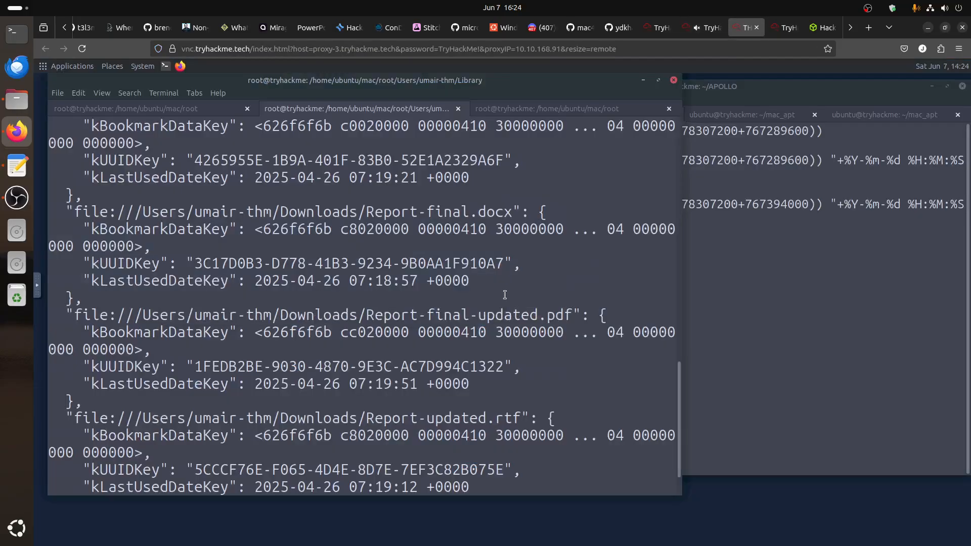
{"action": "scroll", "coordinate": [364, 307], "scroll_direction": "down", "scroll_amount": 2}
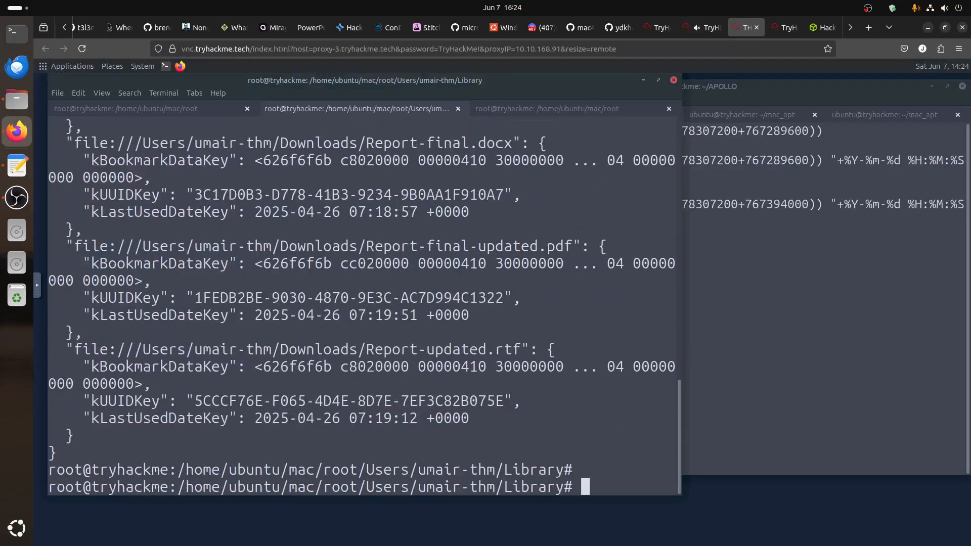
{"action": "type", "text": "ls Sa"}
{"action": "key", "text": "Tab"}
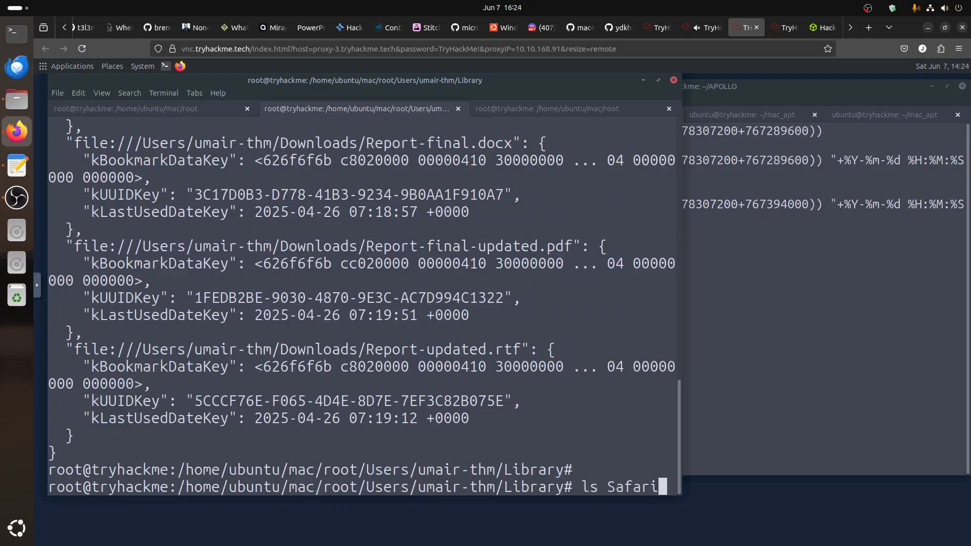
{"action": "key", "text": "Return"}
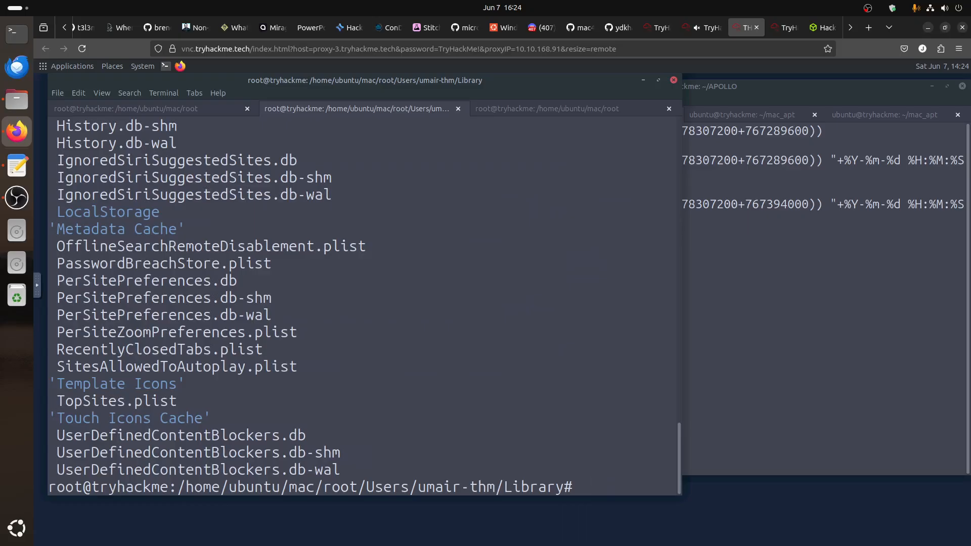
Check the Safari artefact file names in the Task 7 text and print Safari/Downloads.plist with plistutil -p
{"action": "left_click", "coordinate": [705, 28]}
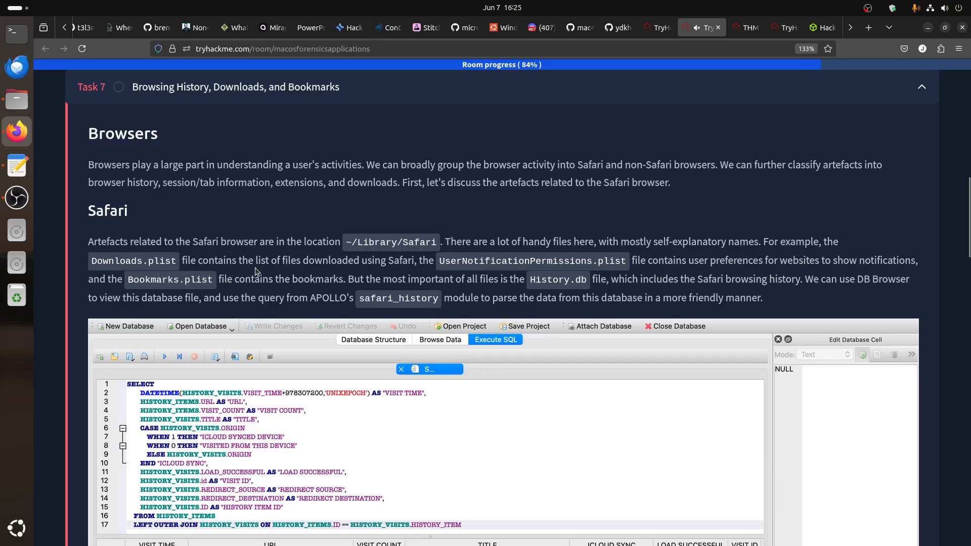
{"action": "left_click", "coordinate": [745, 27]}
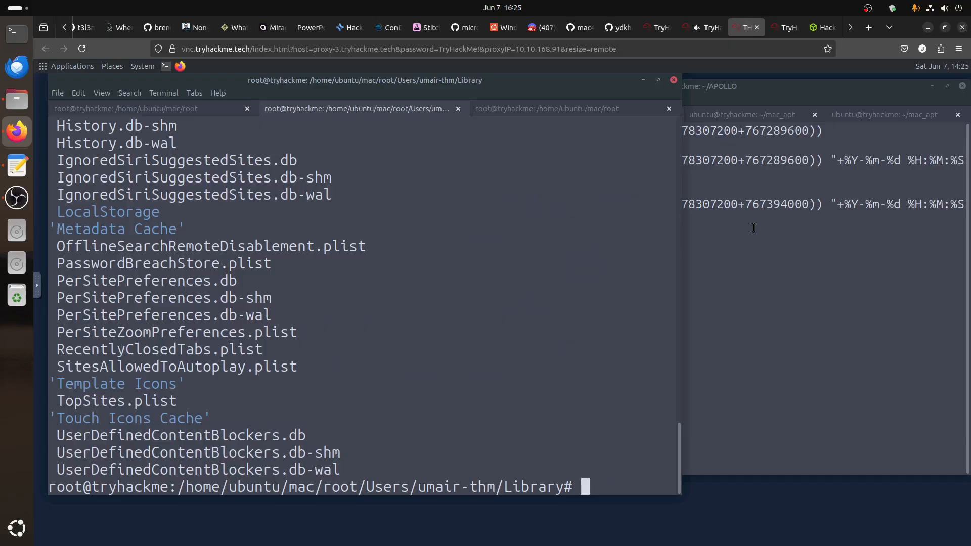
{"action": "type", "text": "plistutil -p SA"}
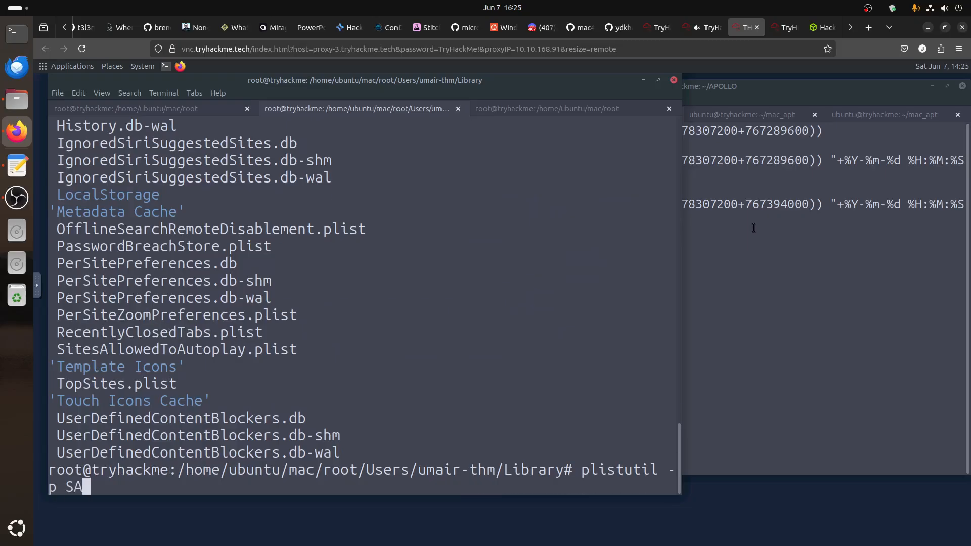
{"action": "key", "text": "BackSpace"}
{"action": "type", "text": "afari/"}
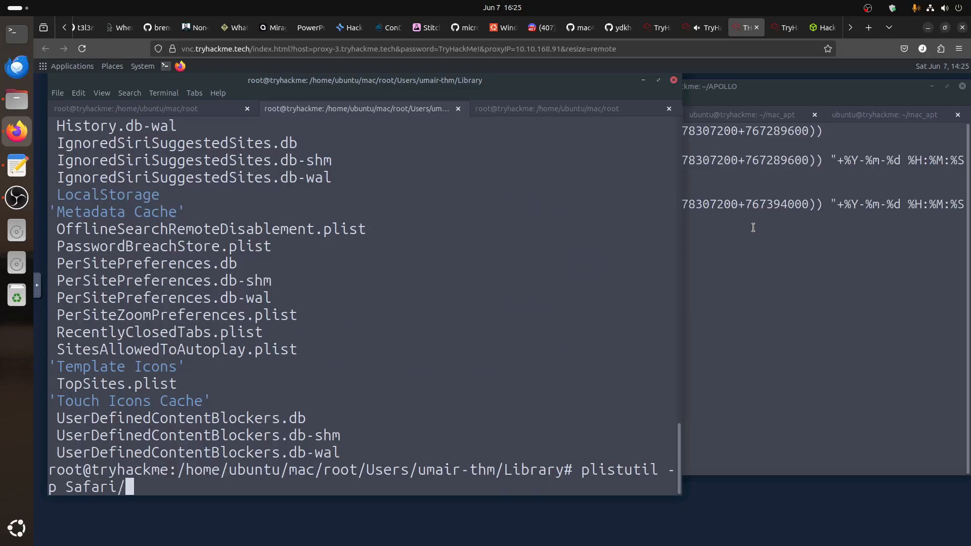
{"action": "type", "text": "Do"}
{"action": "key", "text": "Tab"}
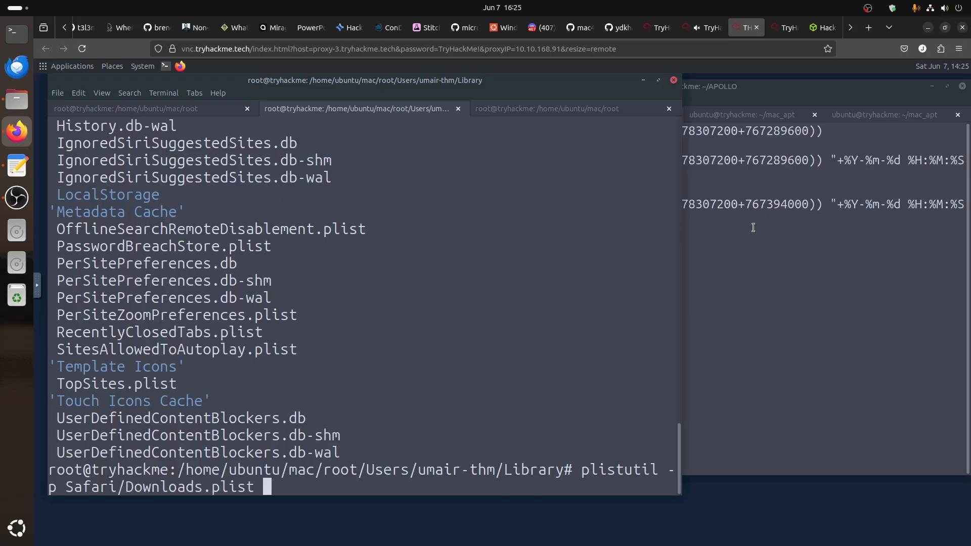
{"action": "key", "text": "Return"}
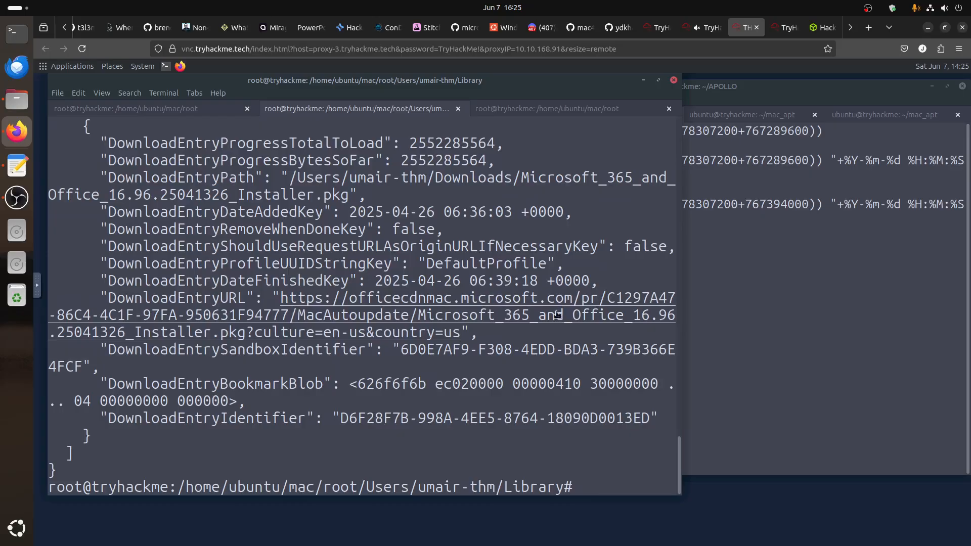
Examine the download history entry in the plist output, especially the downloaded file's path
{"action": "scroll", "coordinate": [555, 312], "scroll_direction": "up", "scroll_amount": 5}
{"action": "scroll", "coordinate": [555, 311], "scroll_direction": "down", "scroll_amount": 1}
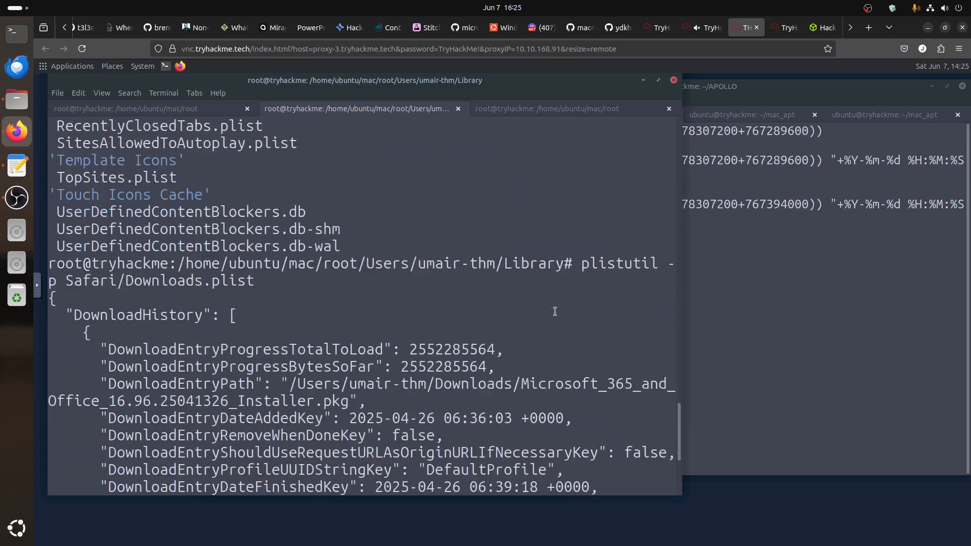
{"action": "scroll", "coordinate": [556, 314], "scroll_direction": "down", "scroll_amount": 4}
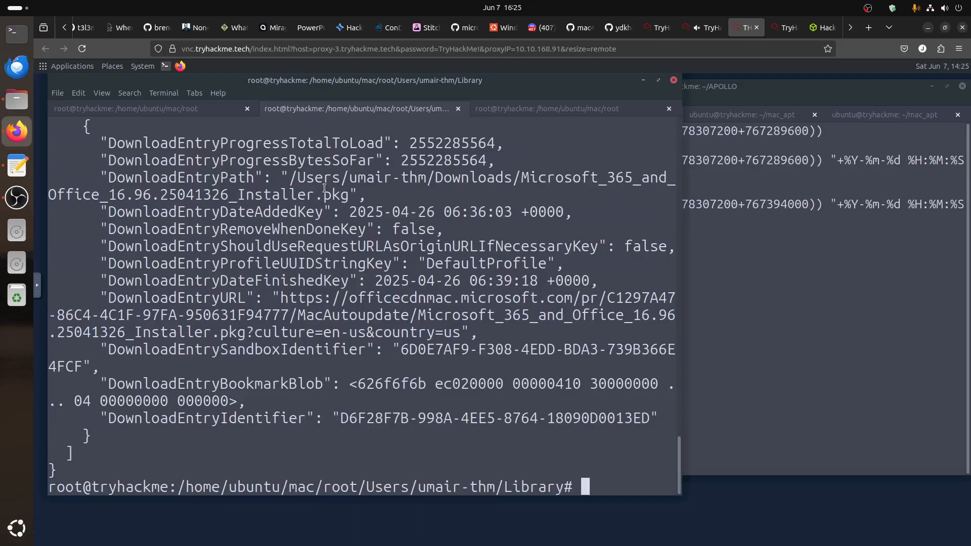
{"action": "left_click_drag", "start_coordinate": [256, 195], "coordinate": [342, 195]}
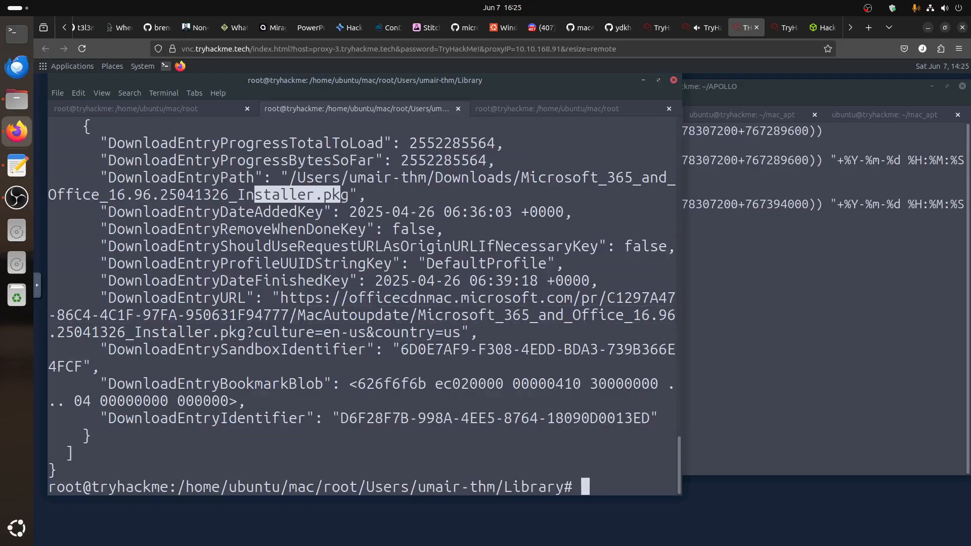
Recall the plistutil command, replace Downloads.plist with History.db in its path and list the matching Safari history files
{"action": "key", "text": "Up"}
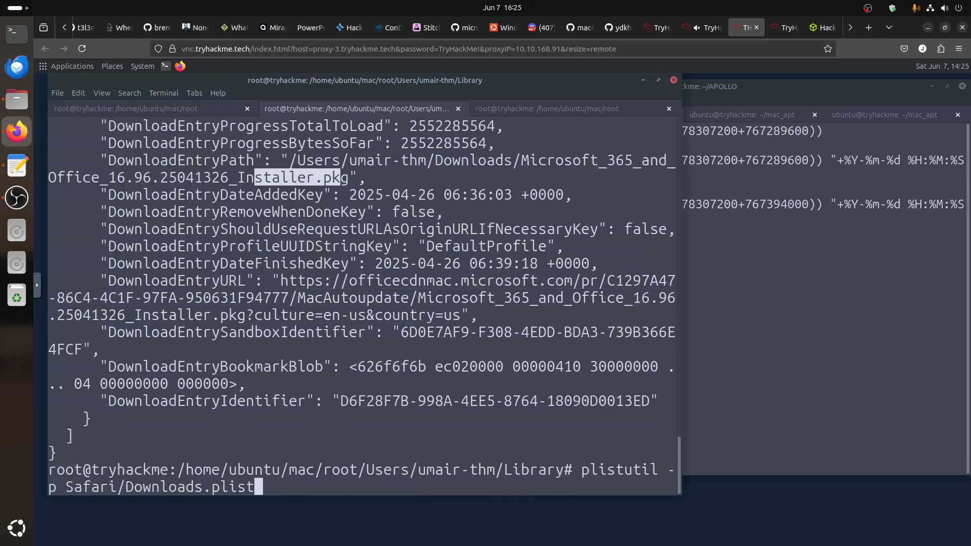
{"action": "key", "text": "BackSpace"}
{"action": "key", "text": "BackSpace"}
{"action": "key", "text": "BackSpace"}
{"action": "key", "text": "BackSpace"}
{"action": "key", "text": "BackSpace"}
{"action": "key", "text": "BackSpace"}
{"action": "key", "text": "BackSpace"}
{"action": "key", "text": "BackSpace"}
{"action": "key", "text": "BackSpace"}
{"action": "key", "text": "BackSpace"}
{"action": "key", "text": "BackSpace"}
{"action": "key", "text": "BackSpace"}
{"action": "key", "text": "BackSpace"}
{"action": "key", "text": "BackSpace"}
{"action": "key", "text": "BackSpace"}
{"action": "type", "text": "History.db"}
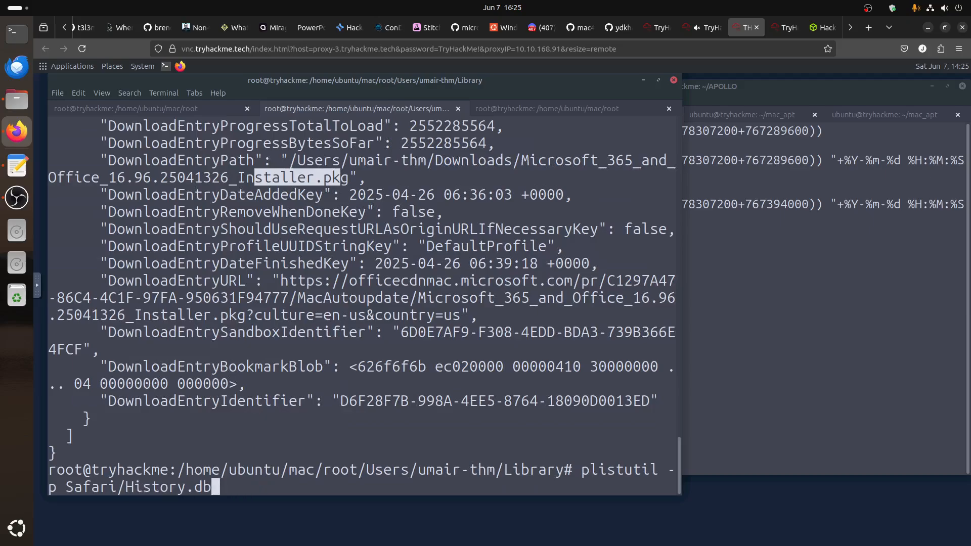
{"action": "key", "text": "Tab"}
{"action": "key", "text": "Tab"}
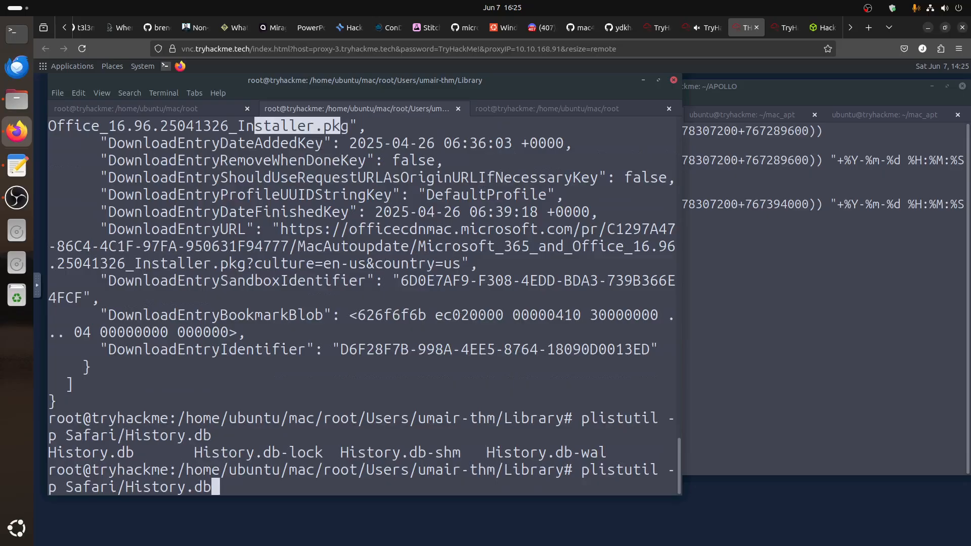
Minimize the terminals and create a folder named browser inside the sql folder in the file manager
{"action": "left_click", "coordinate": [643, 80]}
{"action": "left_click", "coordinate": [932, 86]}
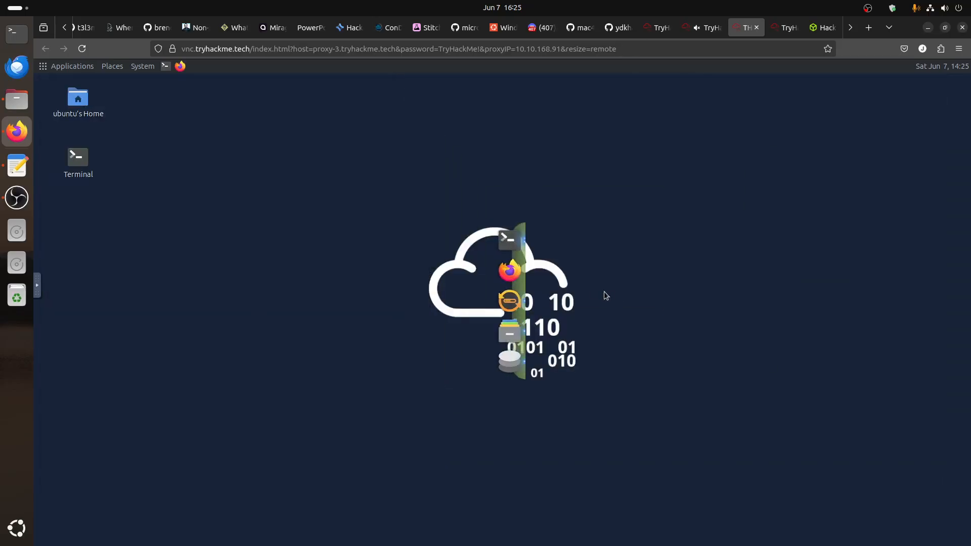
{"action": "left_click", "coordinate": [518, 333]}
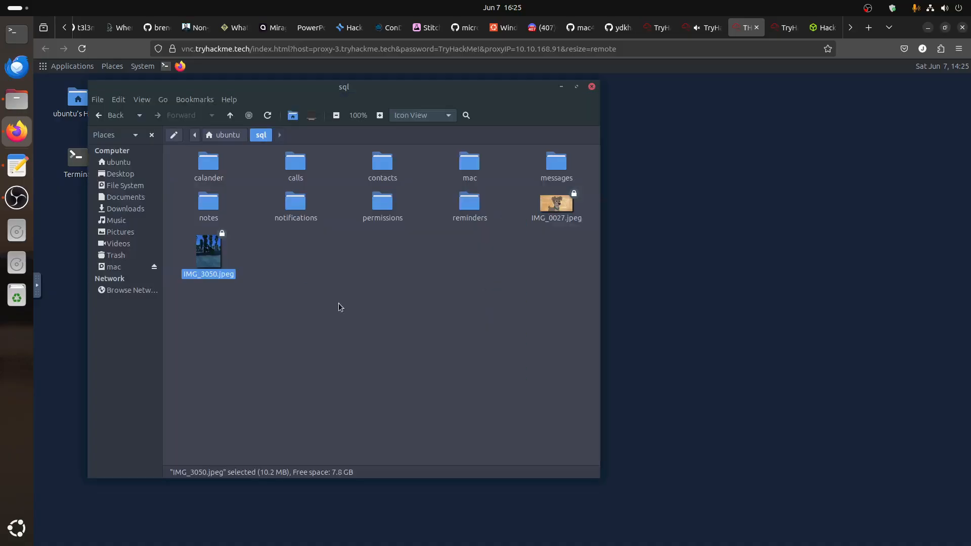
{"action": "right_click", "coordinate": [339, 302]}
{"action": "left_click", "coordinate": [341, 302]}
{"action": "type", "text": "browser"}
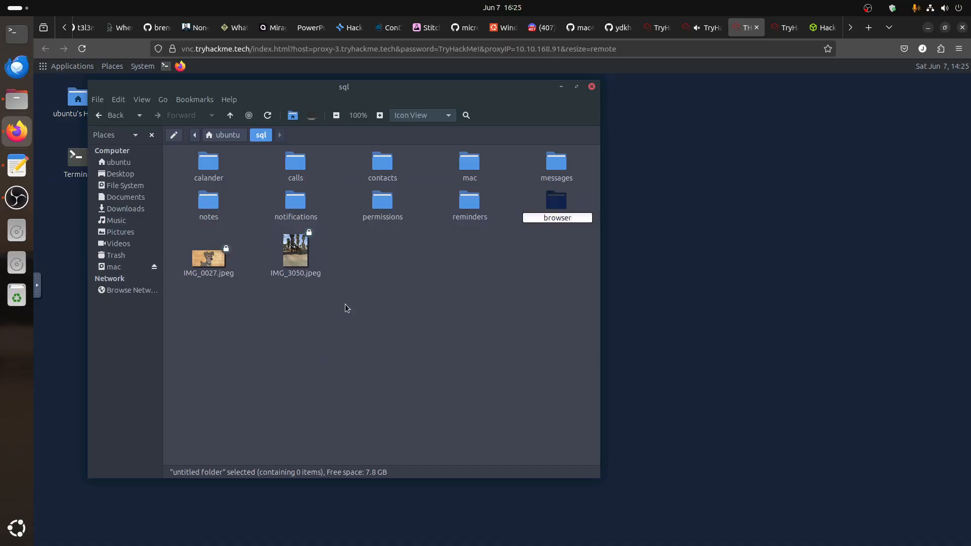
{"action": "key", "text": "Return"}
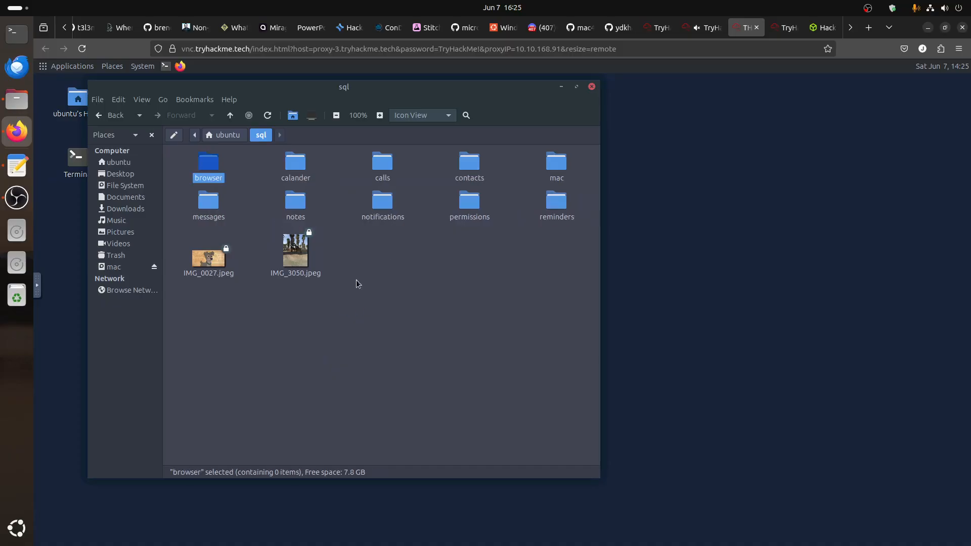
{"action": "left_click", "coordinate": [561, 86]}
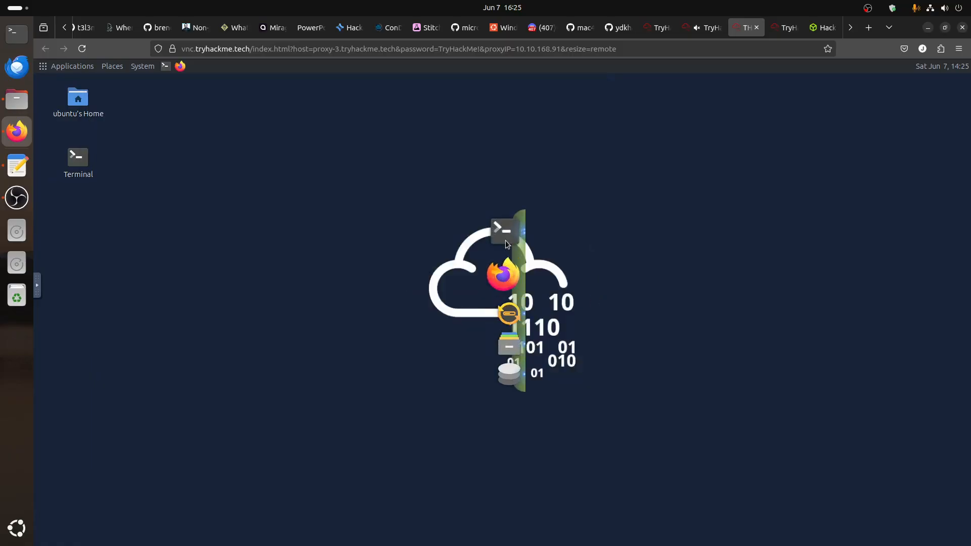
Return to the root terminal, turn the recalled plistutil command into cp and copy Safari/History.db* to /home/ubuntu/sql/browser/
{"action": "left_click", "coordinate": [506, 239]}
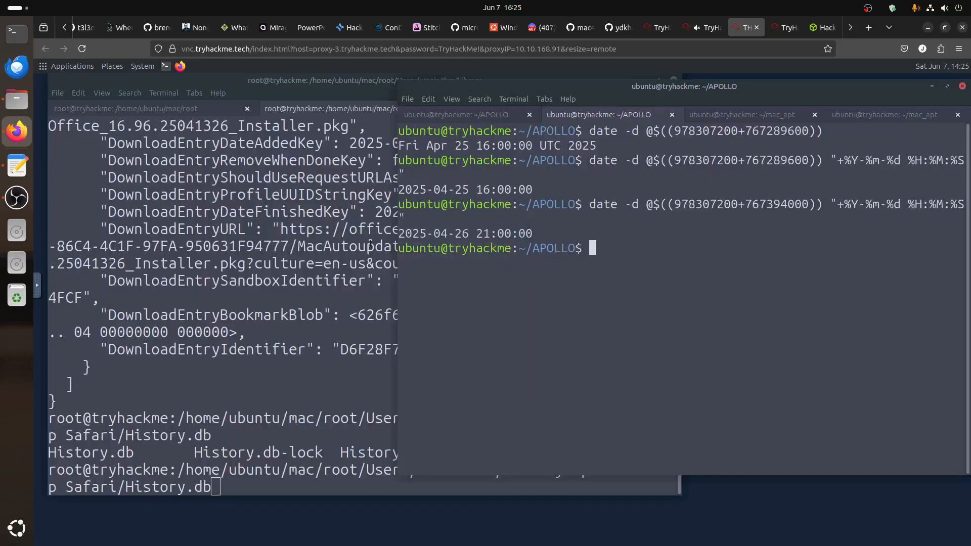
{"action": "left_click", "coordinate": [243, 301]}
{"action": "key", "text": "ctrl+a"}
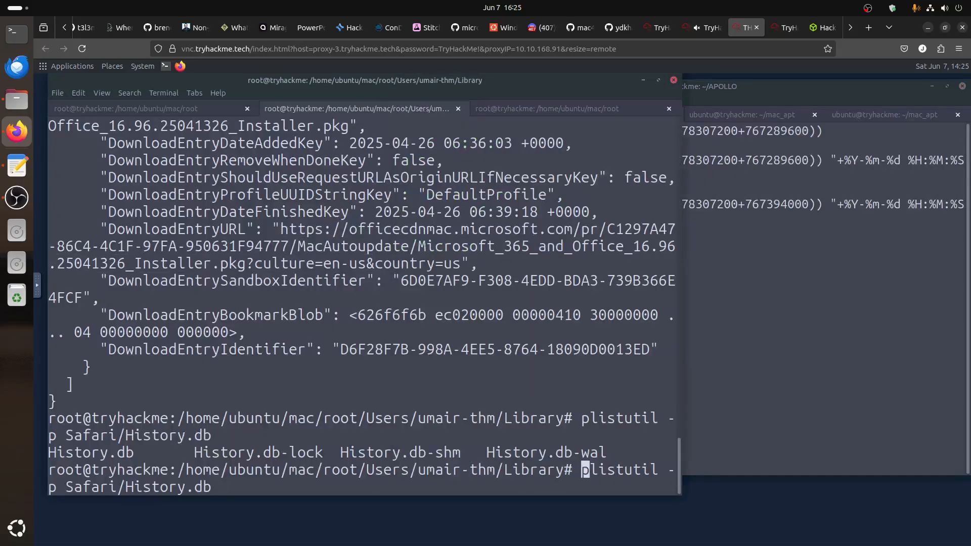
{"action": "key", "text": "Delete"}
{"action": "key", "text": "Delete"}
{"action": "key", "text": "Delete"}
{"action": "key", "text": "Delete"}
{"action": "key", "text": "Delete"}
{"action": "key", "text": "Delete"}
{"action": "key", "text": "Delete"}
{"action": "key", "text": "Delete"}
{"action": "key", "text": "Delete"}
{"action": "key", "text": "Delete"}
{"action": "key", "text": "Delete"}
{"action": "key", "text": "Delete"}
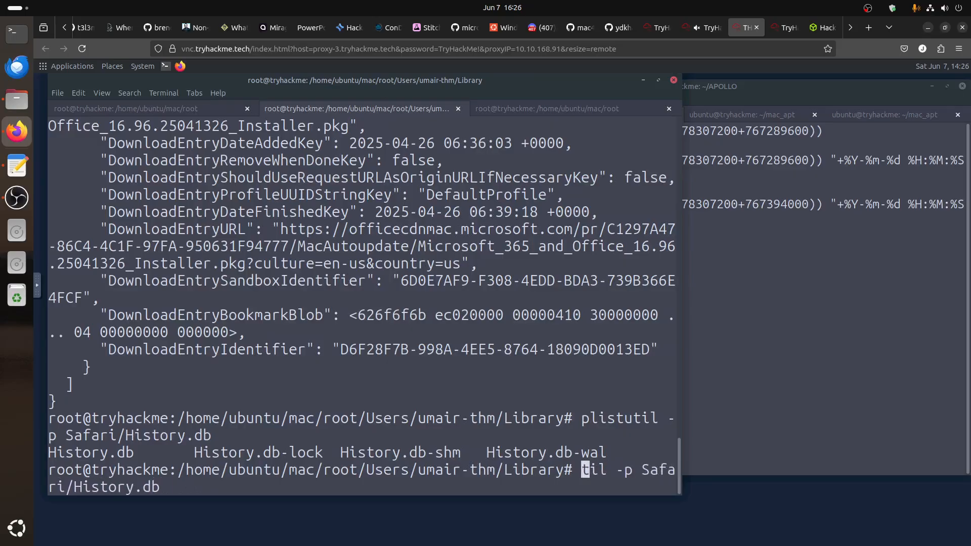
{"action": "type", "text": "cp"}
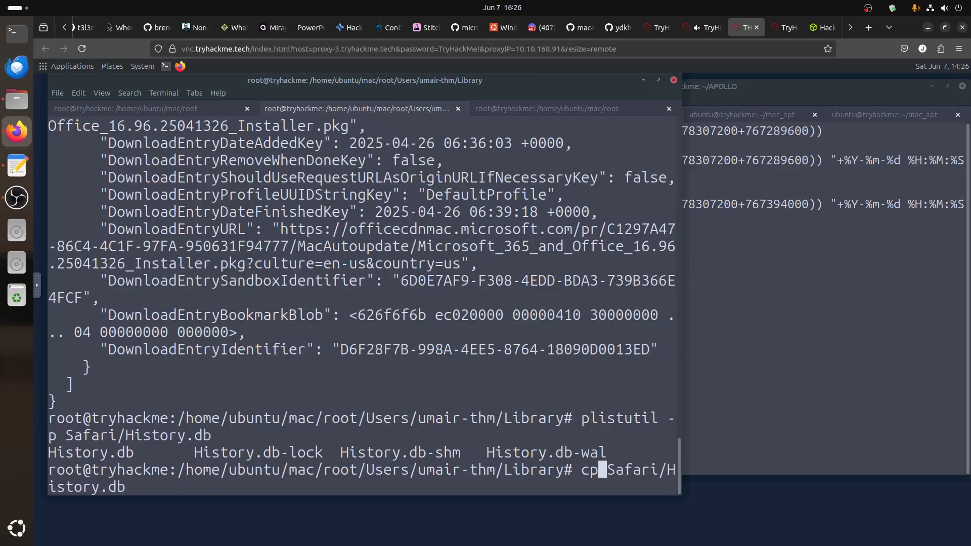
{"action": "key", "text": "ctrl+e"}
{"action": "type", "text": "* /home/ubuntu/sql"}
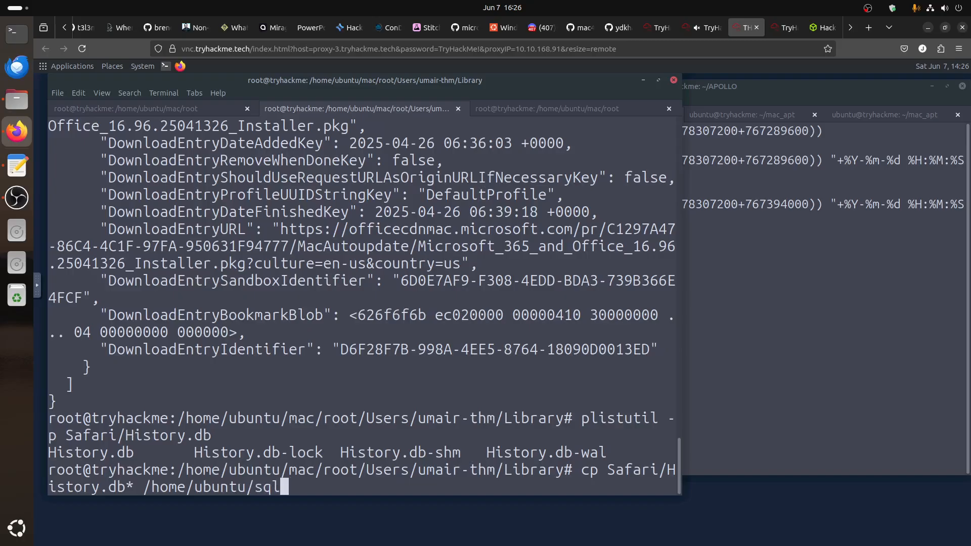
{"action": "type", "text": "/browser/"}
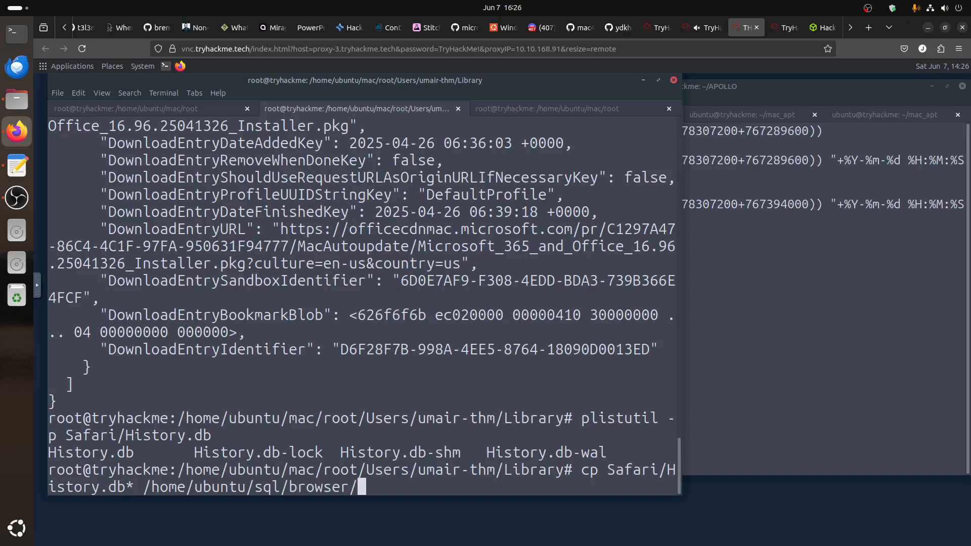
{"action": "key", "text": "Return"}
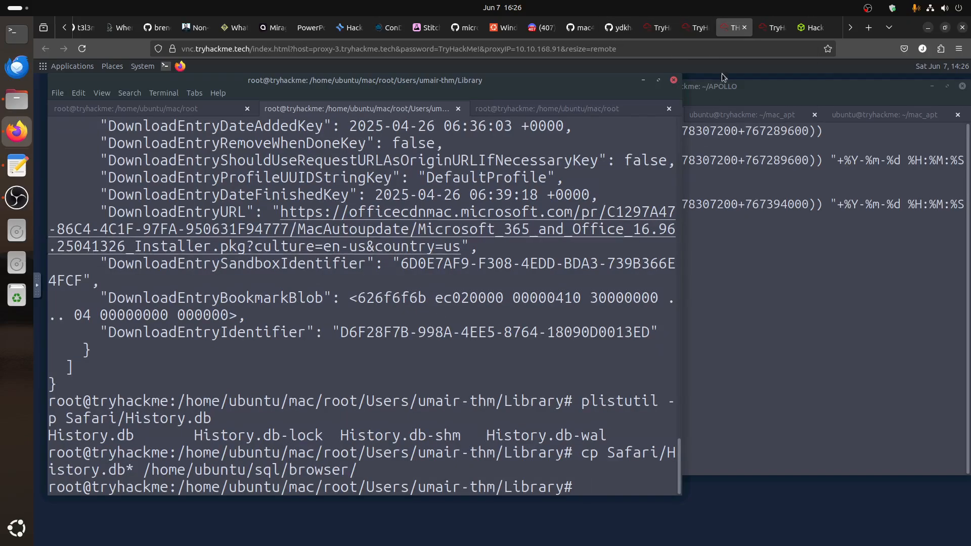
Check the name of the APOLLO Safari history module in the Task 7 text and return to the first APOLLO terminal session
{"action": "left_click", "coordinate": [698, 27]}
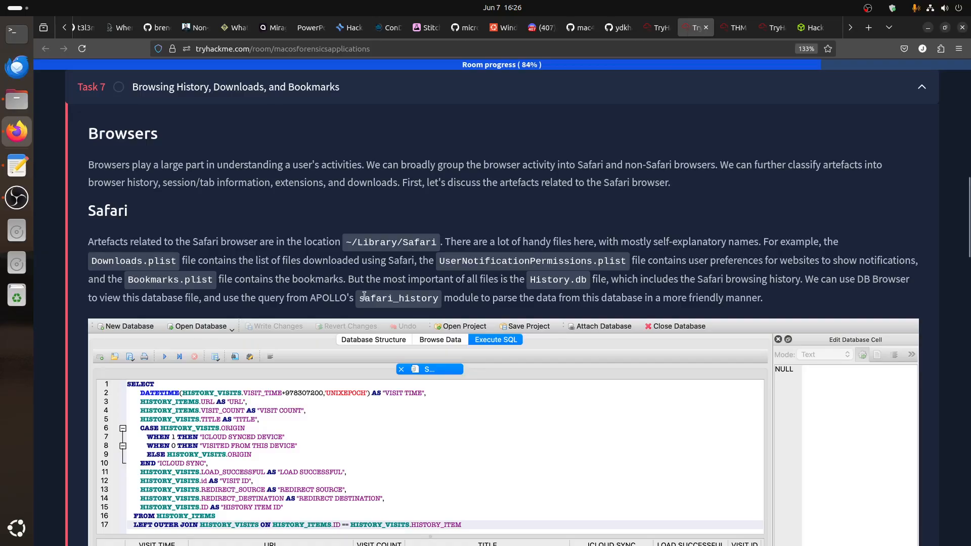
{"action": "left_click_drag", "start_coordinate": [357, 298], "coordinate": [455, 299]}
{"action": "left_click", "coordinate": [732, 28]}
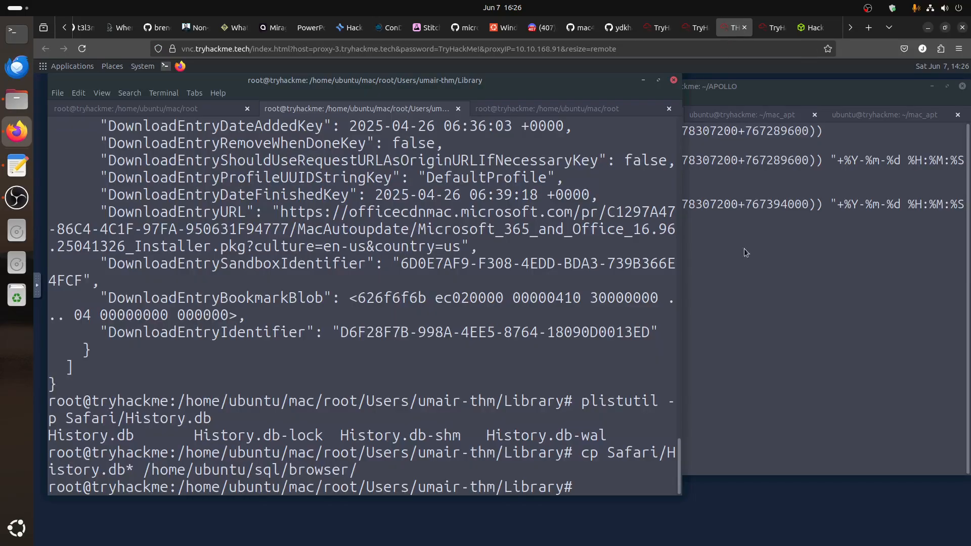
{"action": "left_click", "coordinate": [741, 253]}
{"action": "left_click", "coordinate": [703, 117]}
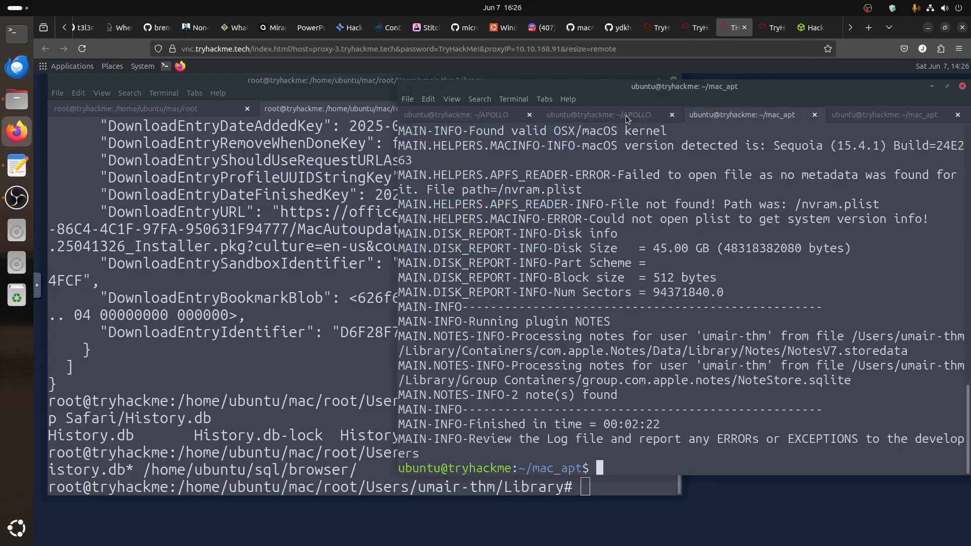
{"action": "left_click", "coordinate": [626, 115]}
{"action": "type", "text": "cap"}
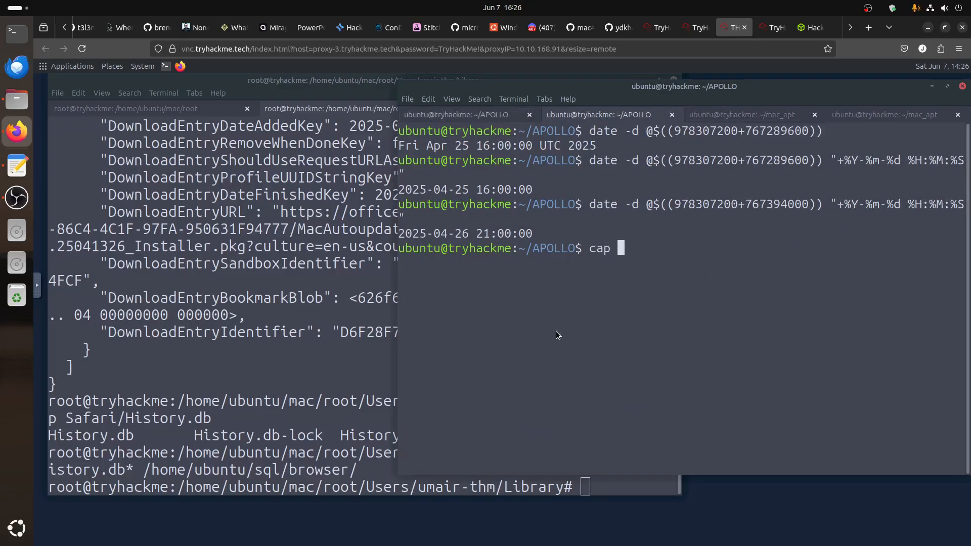
{"action": "key", "text": "ctrl+Page_Up"}
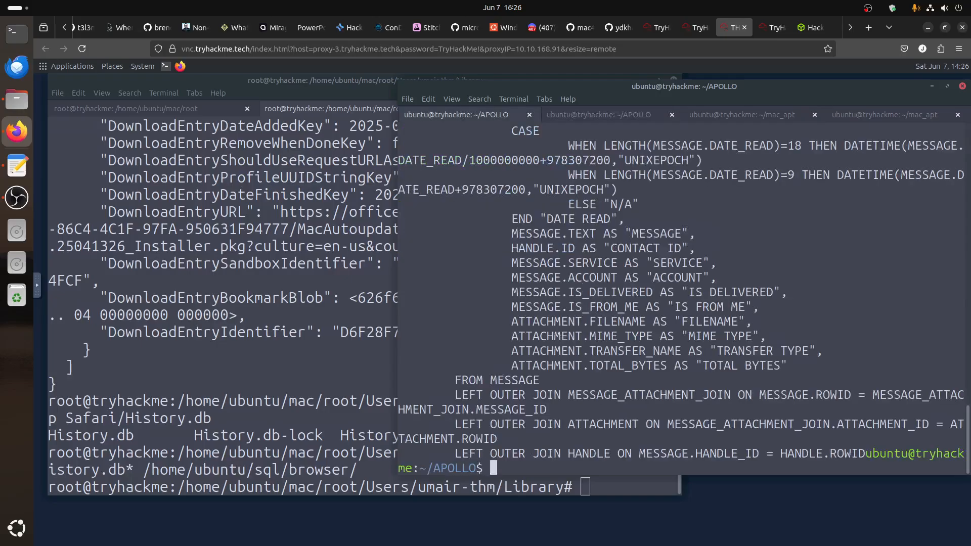
List the APOLLO folder and print modules/safari_history.txt with cat
{"action": "key", "text": "Return"}
{"action": "key", "text": "Return"}
{"action": "type", "text": "ls"}
{"action": "key", "text": "Return"}
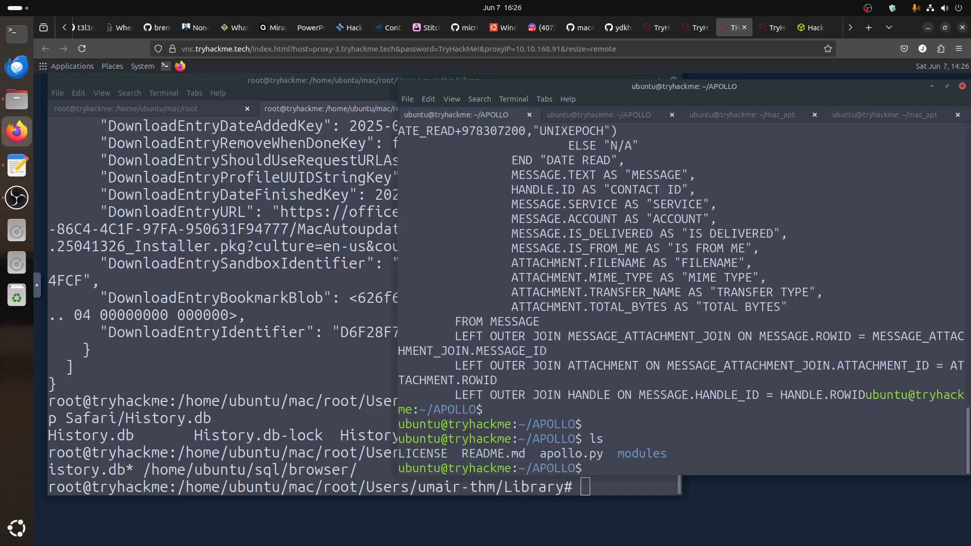
{"action": "type", "text": "cat mo"}
{"action": "key", "text": "Tab"}
{"action": "type", "text": "sa"}
{"action": "key", "text": "Tab"}
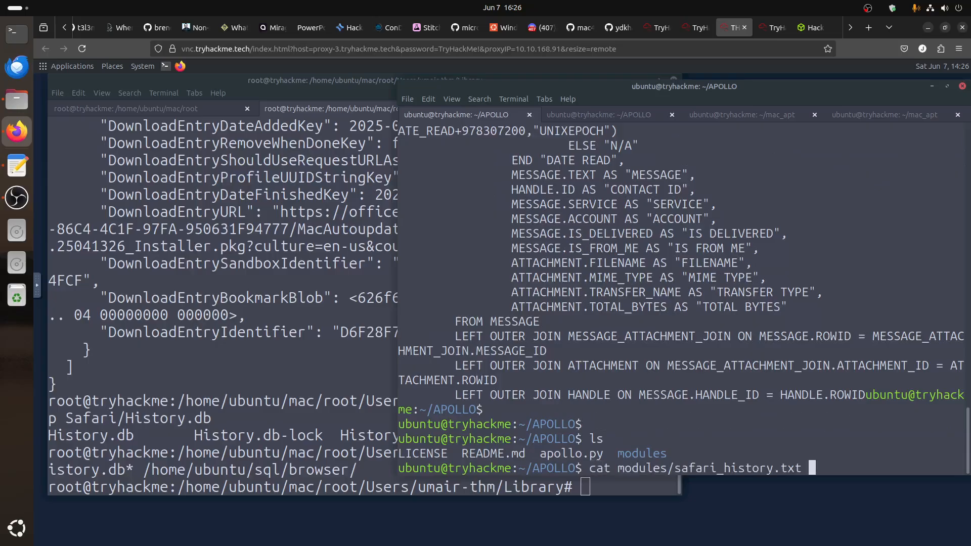
{"action": "key", "text": "Return"}
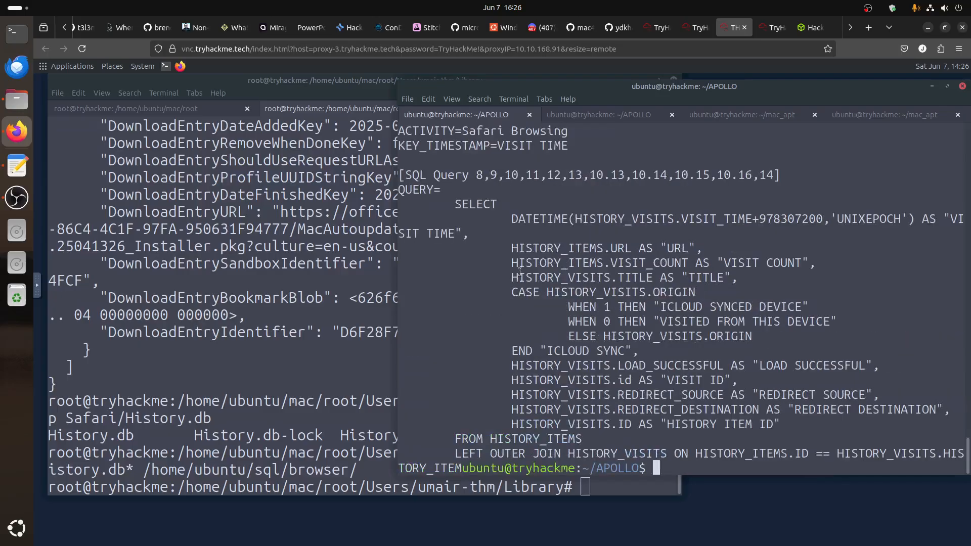
Copy the full SQL query in the safari_history.txt output, from SELECT through the LEFT OUTER JOIN on HISTORY_VISITS
{"action": "left_click_drag", "start_coordinate": [455, 204], "coordinate": [658, 469]}
{"action": "right_click", "coordinate": [541, 305]}
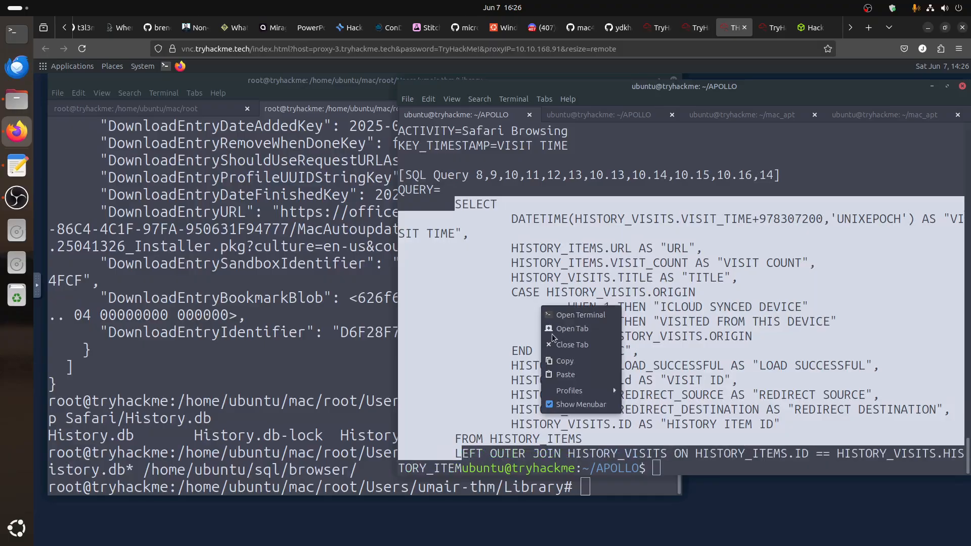
{"action": "left_click", "coordinate": [547, 358]}
{"action": "left_click", "coordinate": [547, 358]}
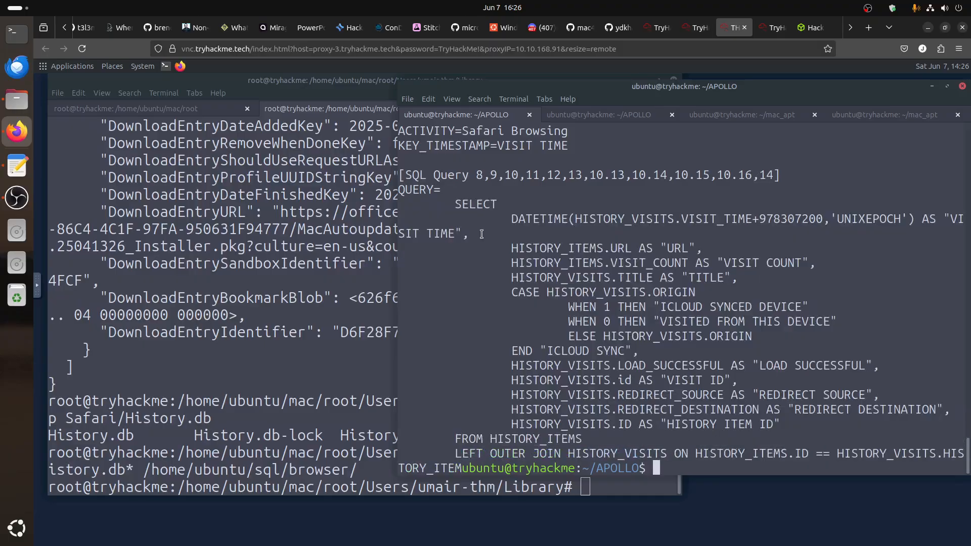
{"action": "left_click_drag", "start_coordinate": [455, 204], "coordinate": [459, 457]}
{"action": "right_click", "coordinate": [521, 316]}
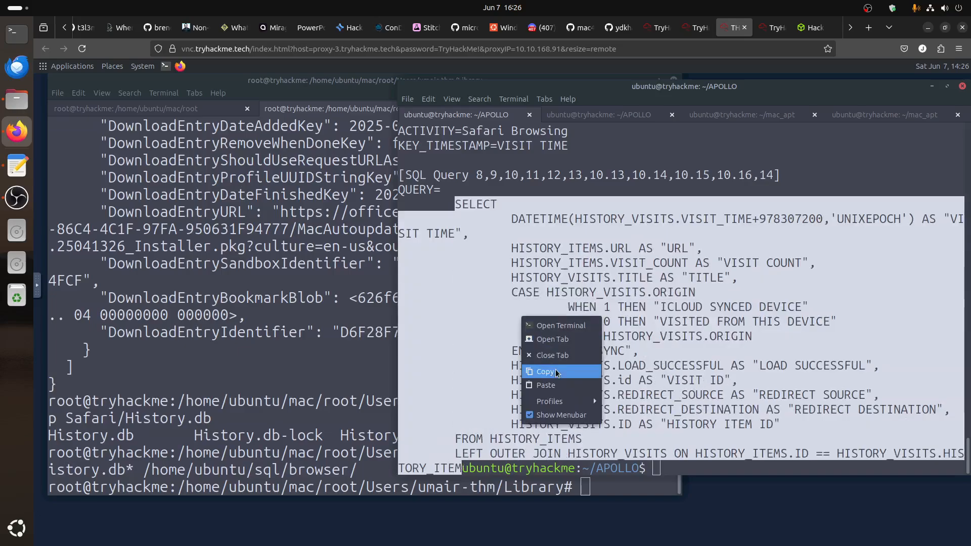
{"action": "left_click", "coordinate": [545, 372]}
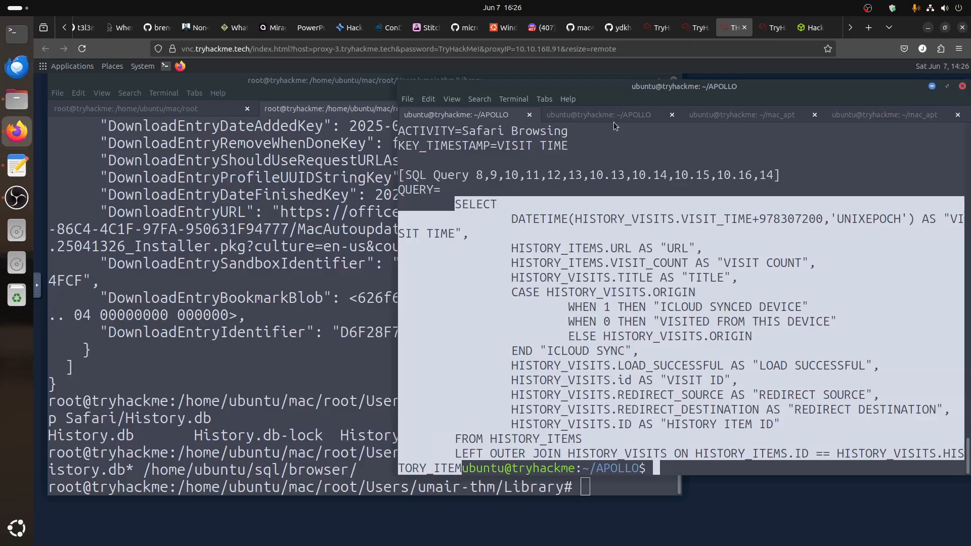
Minimize the terminals, switch to DB Browser for SQLite, close the reminders database and open History.db from the sql/browser folder
{"action": "left_click", "coordinate": [933, 86]}
{"action": "left_click", "coordinate": [643, 80]}
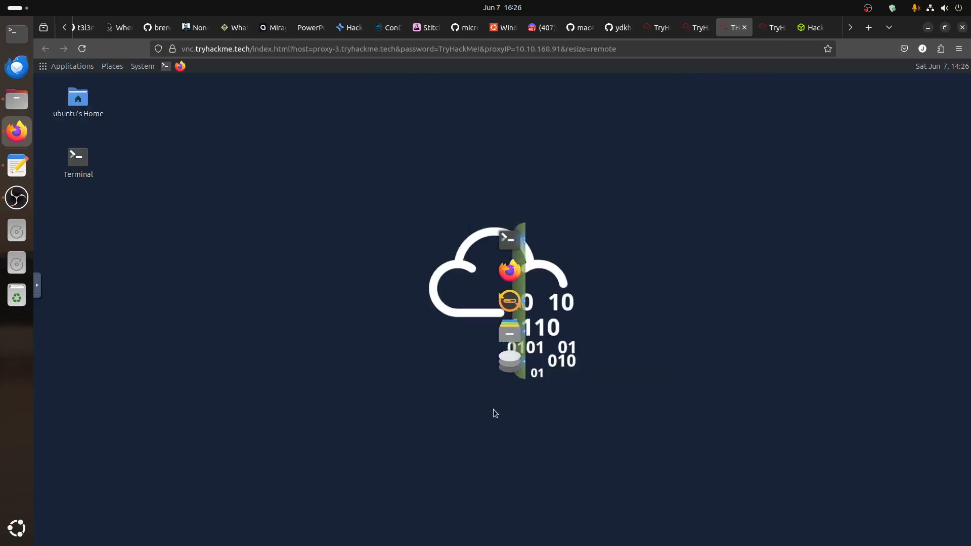
{"action": "left_click", "coordinate": [508, 361]}
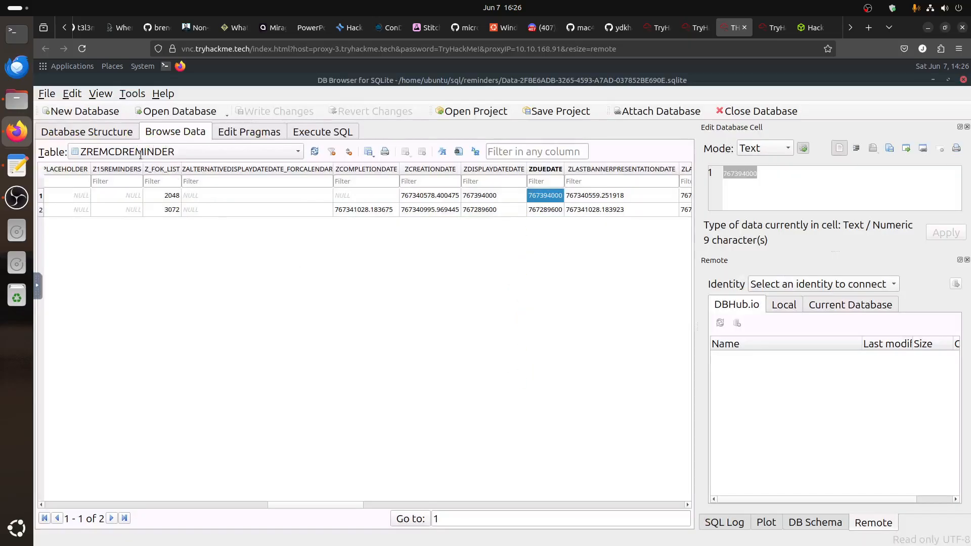
{"action": "left_click", "coordinate": [730, 111]}
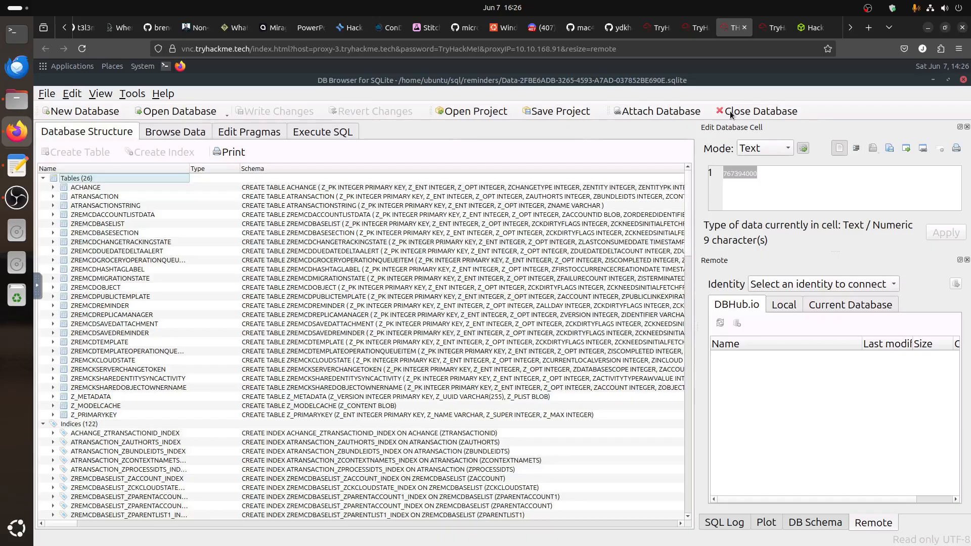
{"action": "key", "text": "alt+f"}
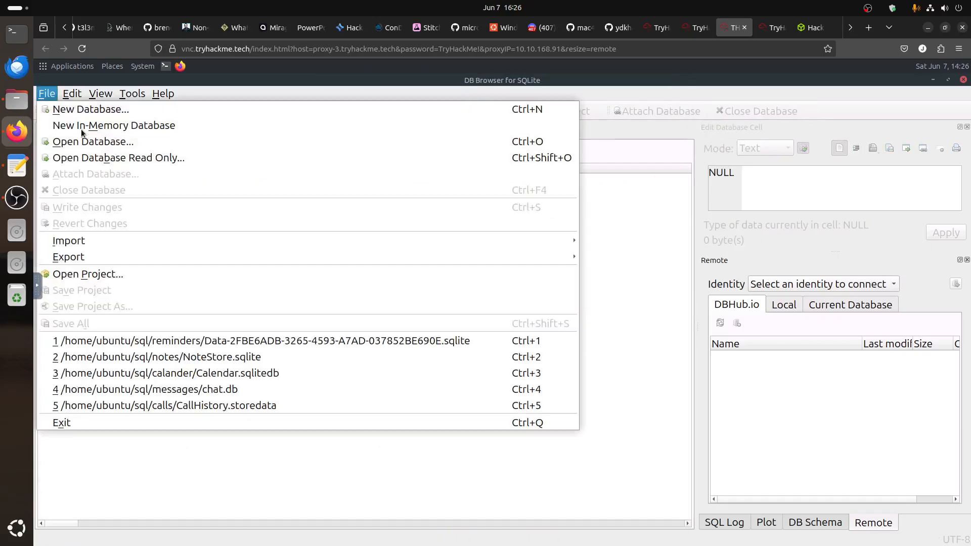
{"action": "left_click", "coordinate": [89, 143]}
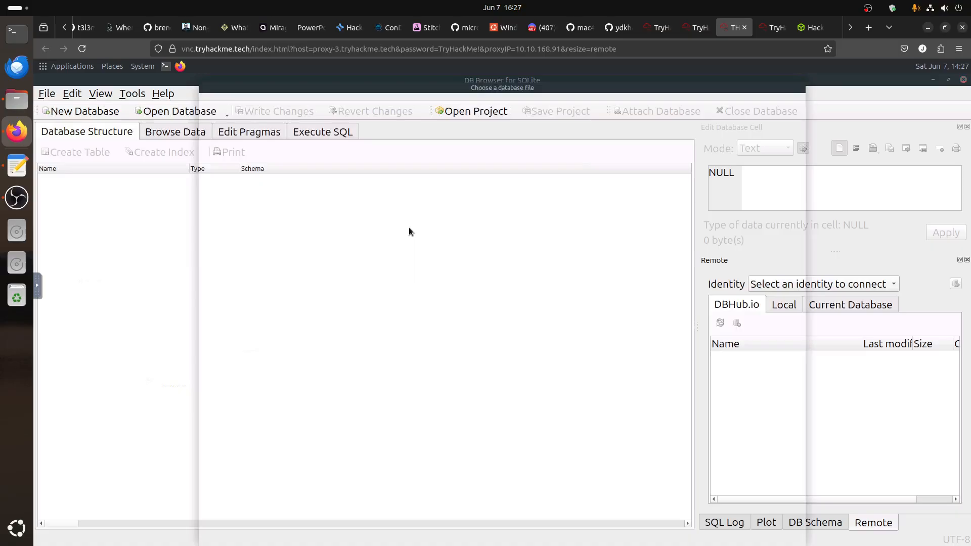
{"action": "left_click", "coordinate": [357, 103]}
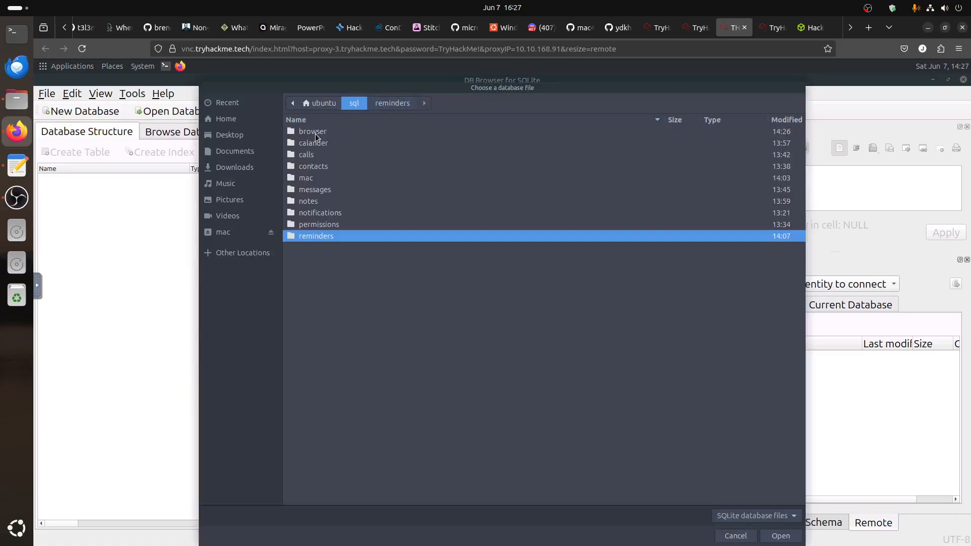
{"action": "double_click", "coordinate": [315, 134]}
{"action": "double_click", "coordinate": [314, 135]}
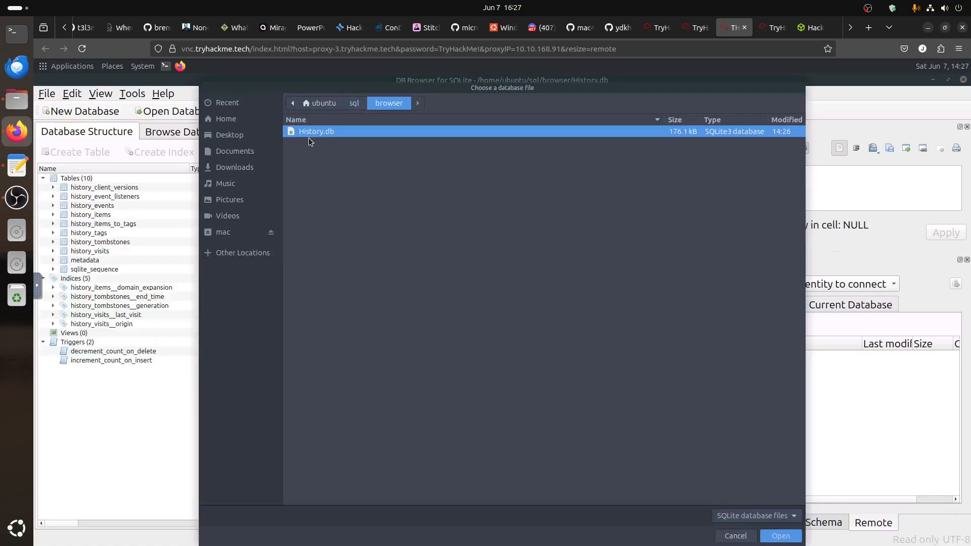
Browse the data of the history_event_listeners, history_events and history_items tables in turn
{"action": "left_click", "coordinate": [170, 132]}
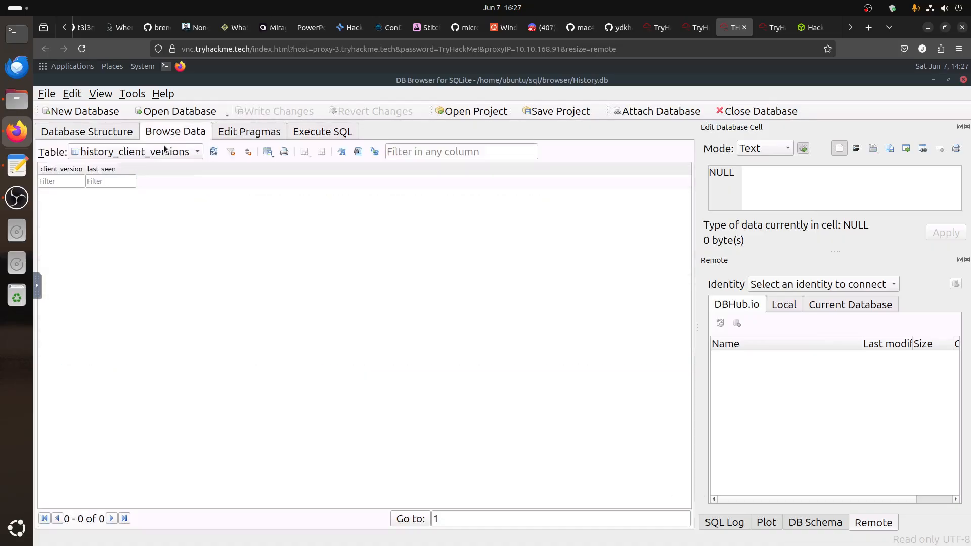
{"action": "left_click", "coordinate": [162, 149]}
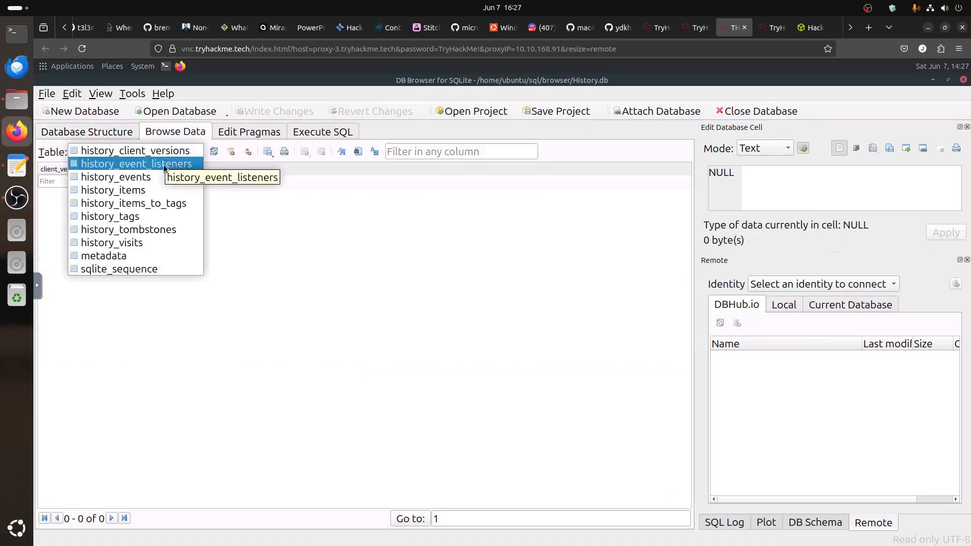
{"action": "left_click", "coordinate": [163, 165]}
{"action": "left_click", "coordinate": [157, 152]}
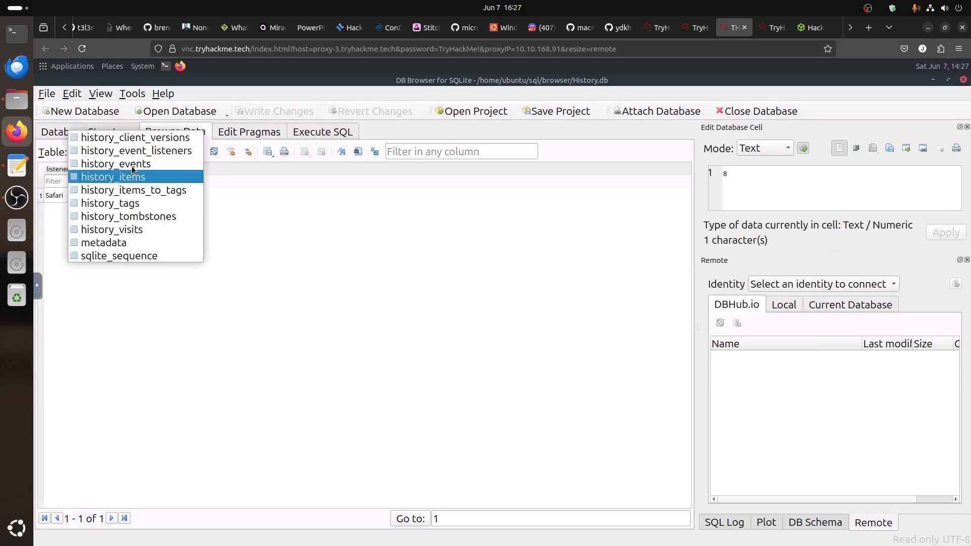
{"action": "left_click", "coordinate": [138, 163]}
{"action": "left_click", "coordinate": [137, 151]}
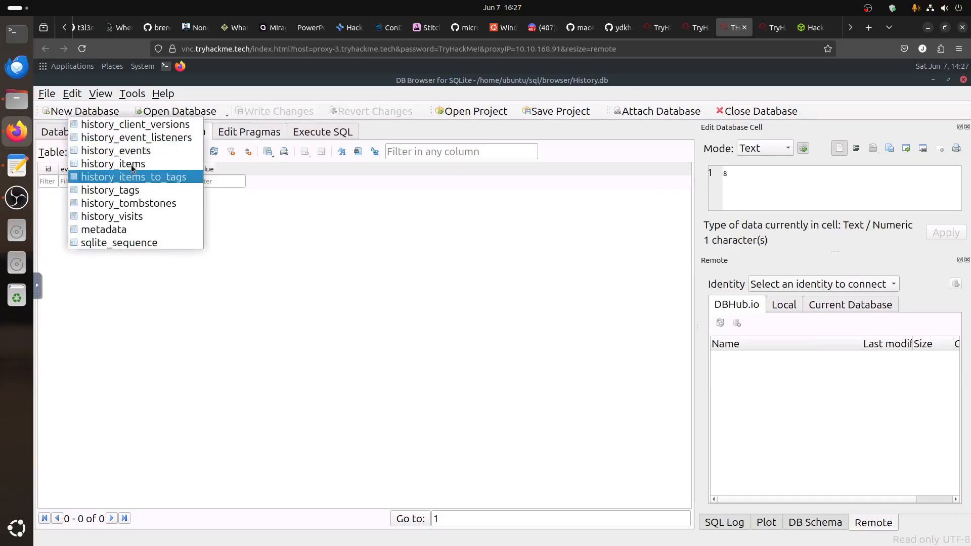
{"action": "left_click", "coordinate": [132, 165]}
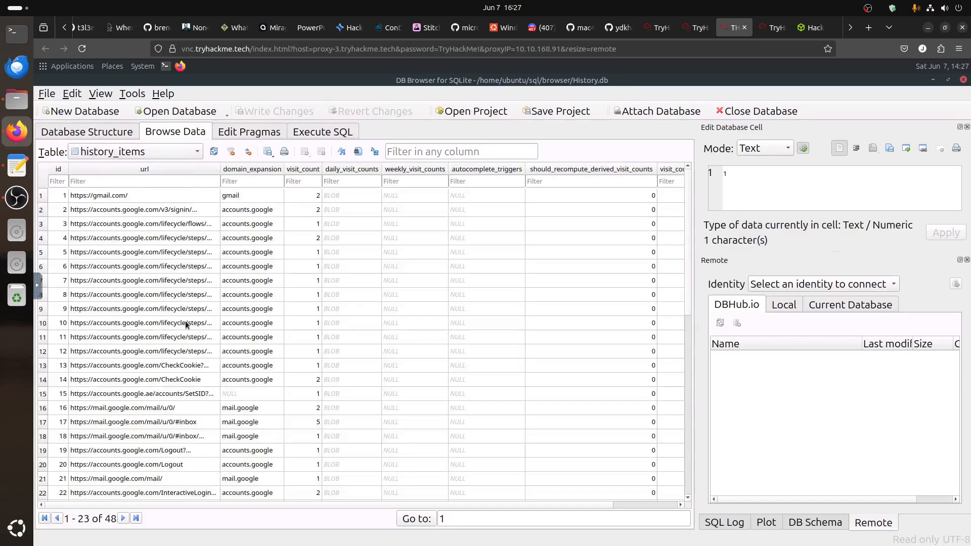
Widen the url column of history_items to fit its content and look through the visited URLs
{"action": "double_click", "coordinate": [219, 169]}
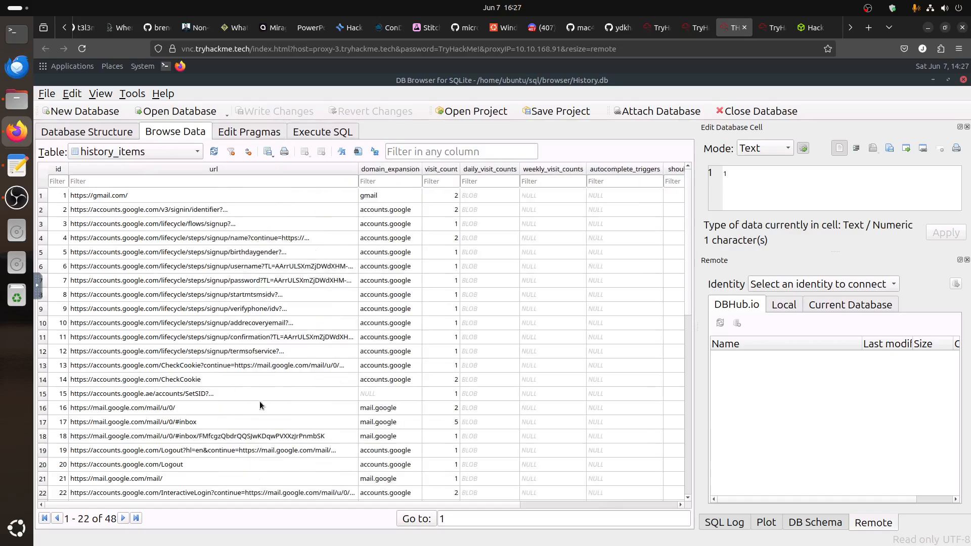
{"action": "scroll", "coordinate": [262, 396], "scroll_direction": "down", "scroll_amount": 3}
{"action": "scroll", "coordinate": [232, 362], "scroll_direction": "down", "scroll_amount": 4}
{"action": "scroll", "coordinate": [238, 253], "scroll_direction": "up", "scroll_amount": 5}
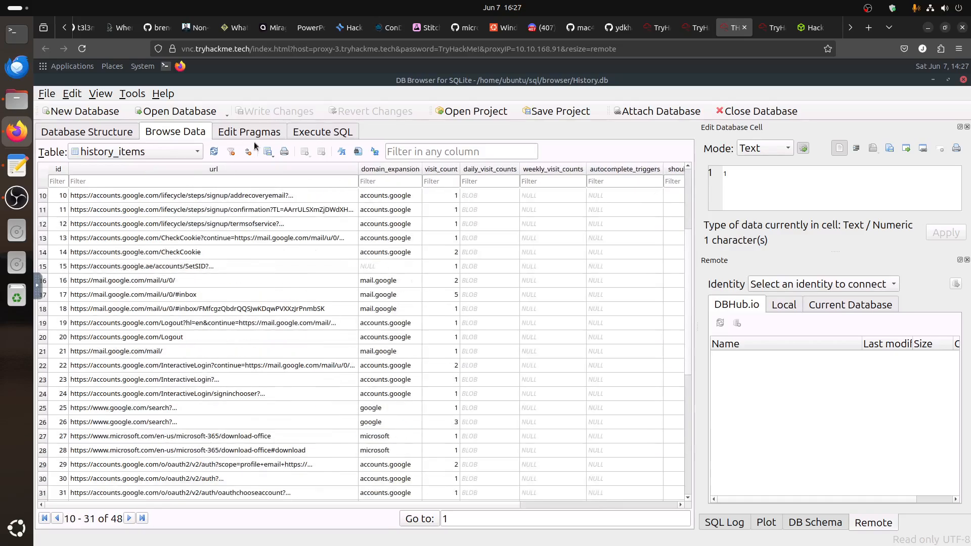
Replace the old notes query in the SQL editor with the copied safari_history query
{"action": "left_click", "coordinate": [323, 132]}
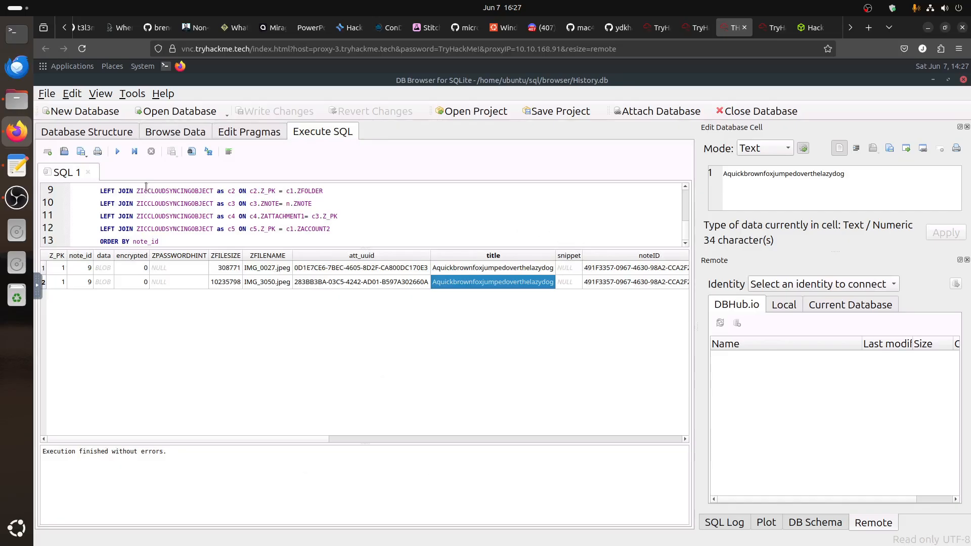
{"action": "left_click", "coordinate": [173, 228]}
{"action": "key", "text": "ctrl+a"}
{"action": "key", "text": "ctrl+v"}
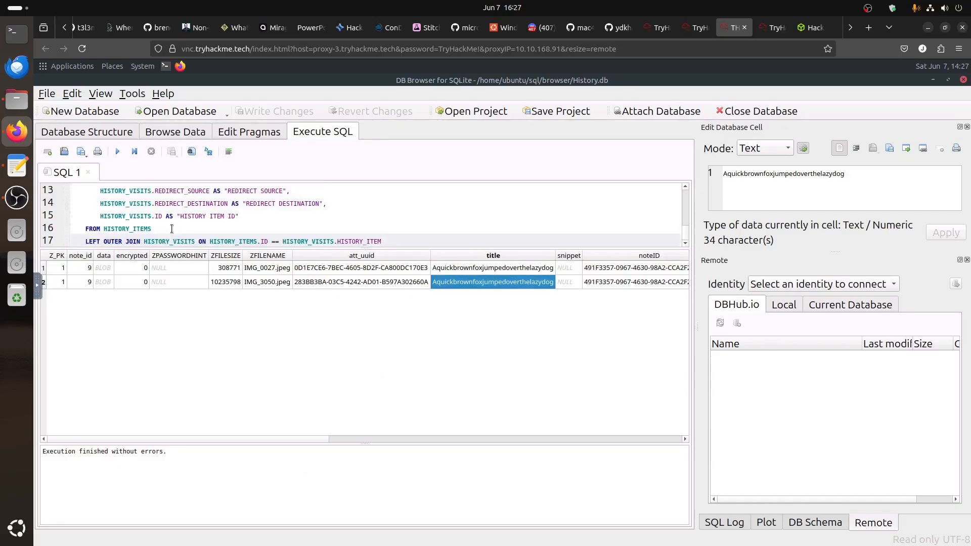
Run the safari_history query on History.db and read the Task 7 notes on Safari caches and other browsers
{"action": "left_click", "coordinate": [117, 152]}
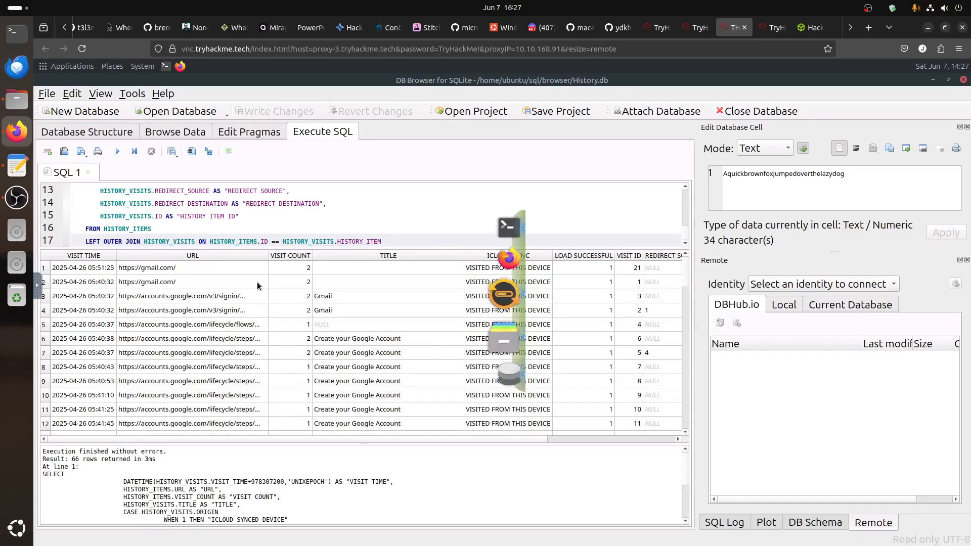
{"action": "left_click", "coordinate": [690, 29]}
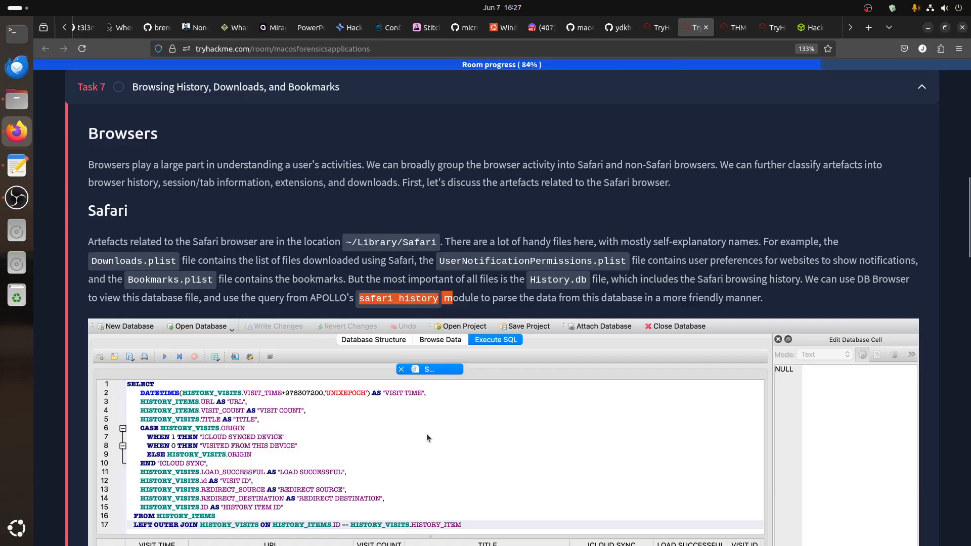
{"action": "scroll", "coordinate": [427, 434], "scroll_direction": "down", "scroll_amount": 10}
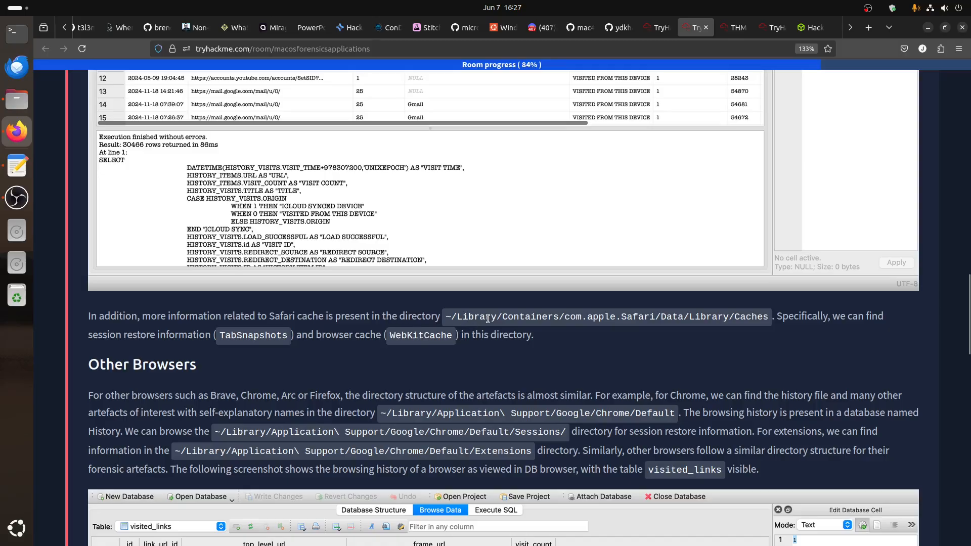
{"action": "left_click_drag", "start_coordinate": [766, 319], "coordinate": [738, 317]}
{"action": "scroll", "coordinate": [733, 354], "scroll_direction": "down", "scroll_amount": 3}
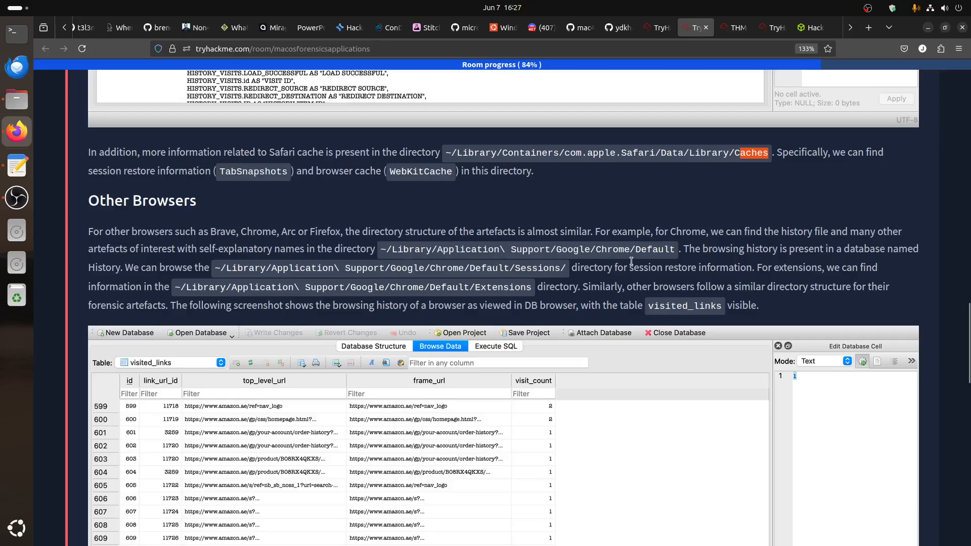
Minimize DB Browser and start an ls command for Application Support/G in the Library terminal, checking the Chrome path in the task notes
{"action": "left_click", "coordinate": [735, 27]}
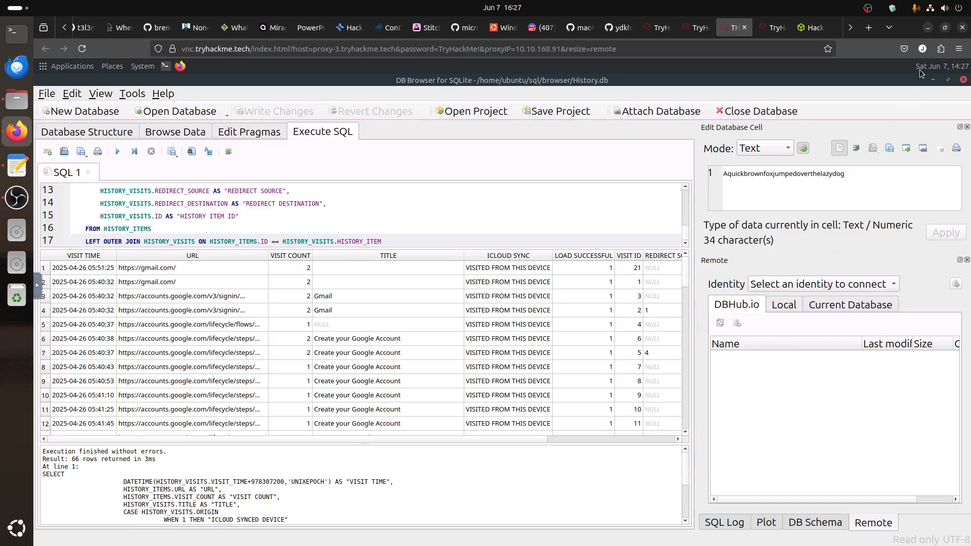
{"action": "left_click", "coordinate": [933, 80]}
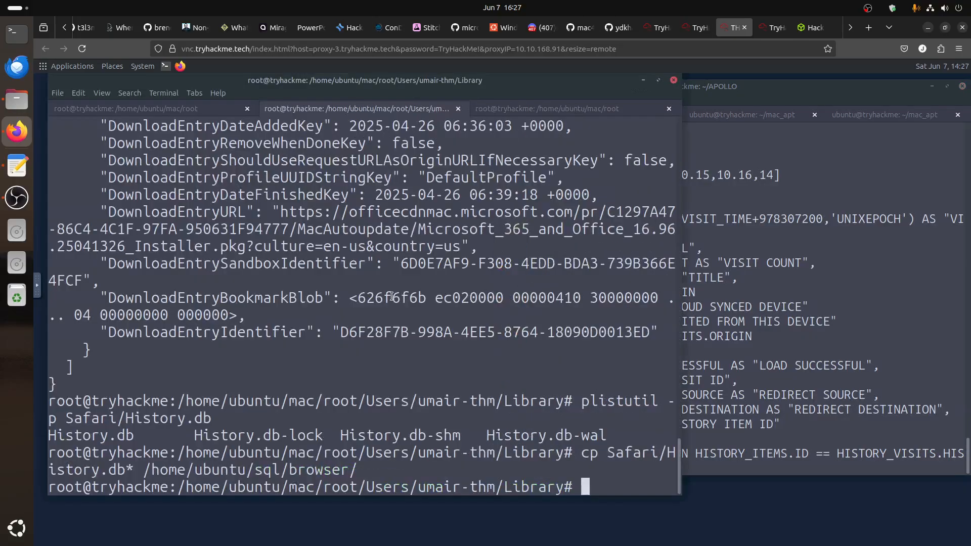
{"action": "type", "text": "ls Appli"}
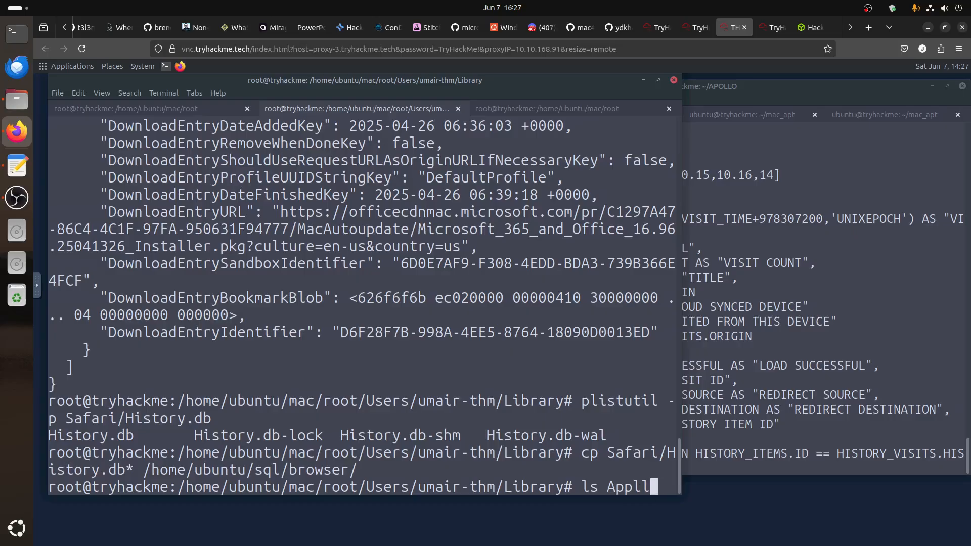
{"action": "key", "text": "Tab"}
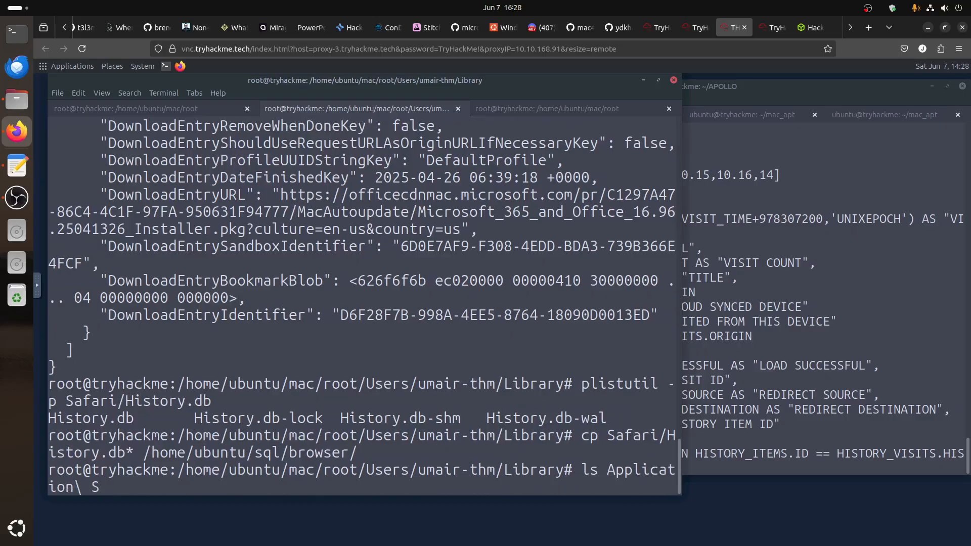
{"action": "type", "text": "u"}
{"action": "key", "text": "Tab"}
{"action": "left_click", "coordinate": [699, 27]}
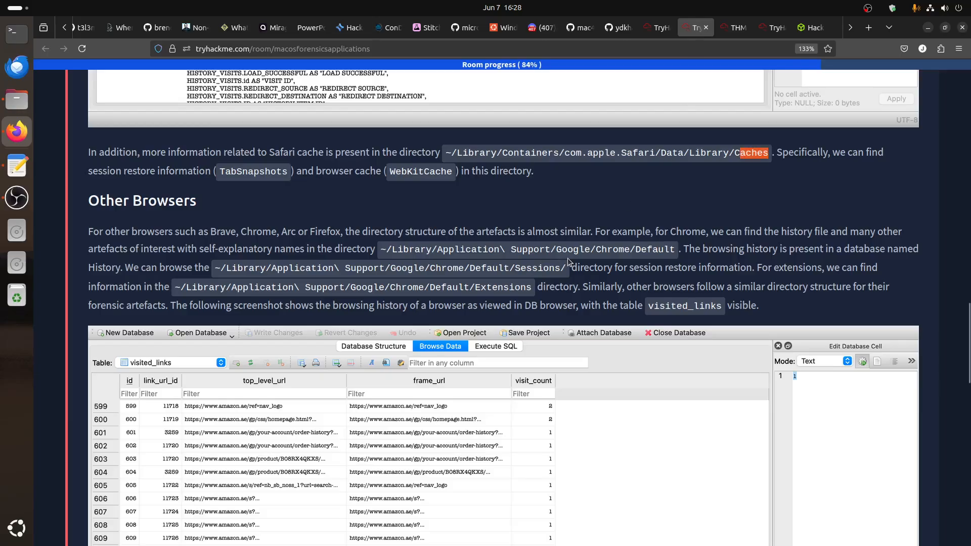
{"action": "left_click", "coordinate": [735, 28]}
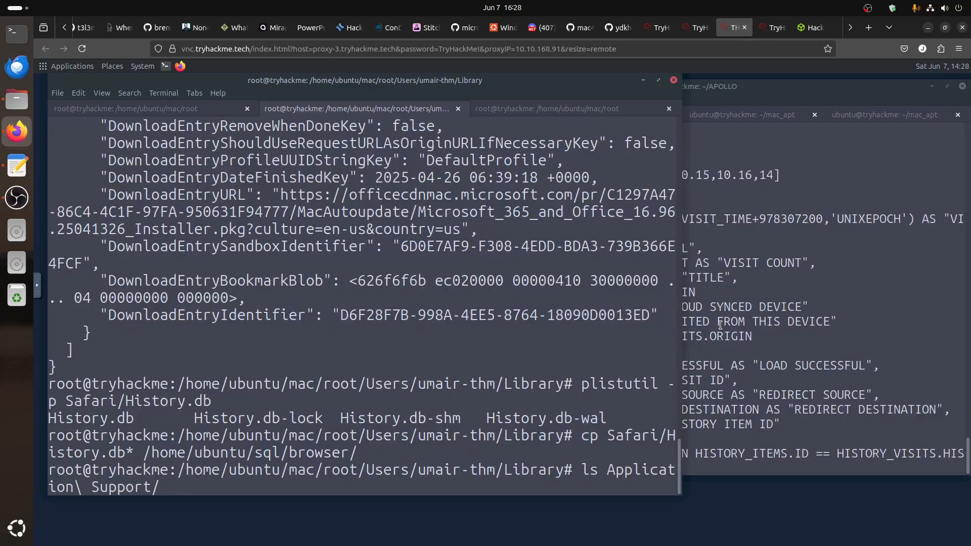
{"action": "type", "text": "G"}
Read the Other Browsers notes on Chrome artefact paths and the Task 7 question about the THM room visited using Safari
{"action": "left_click", "coordinate": [691, 32]}
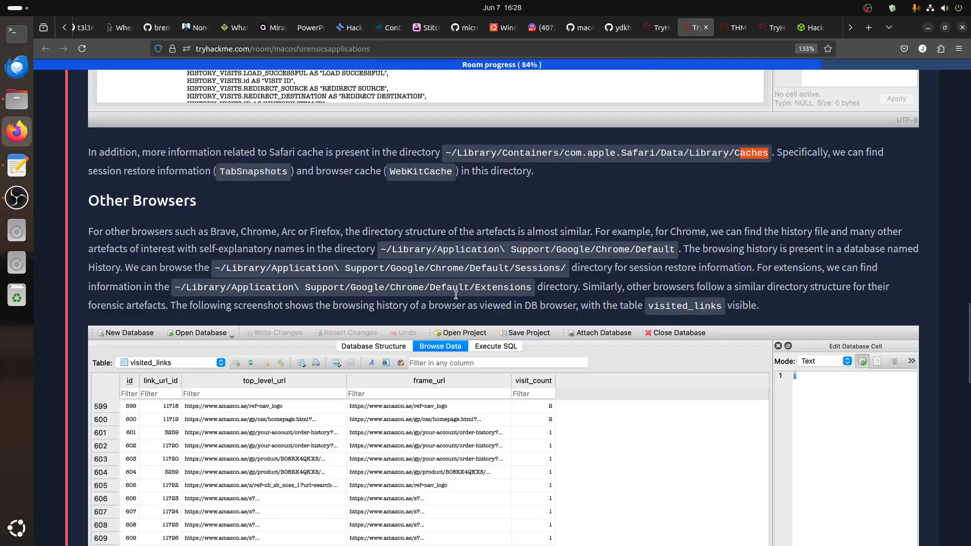
{"action": "left_click_drag", "start_coordinate": [512, 249], "coordinate": [673, 246]}
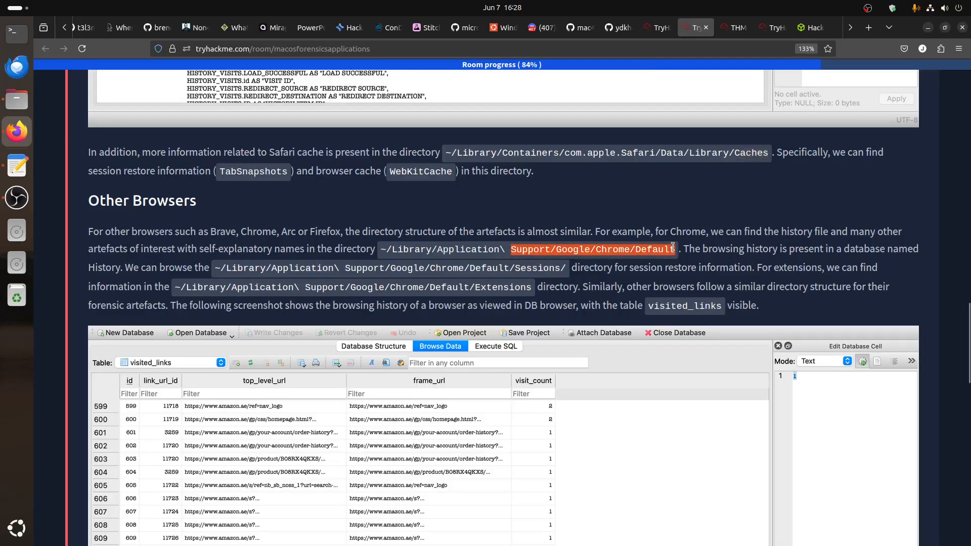
{"action": "left_click_drag", "start_coordinate": [450, 250], "coordinate": [510, 309]}
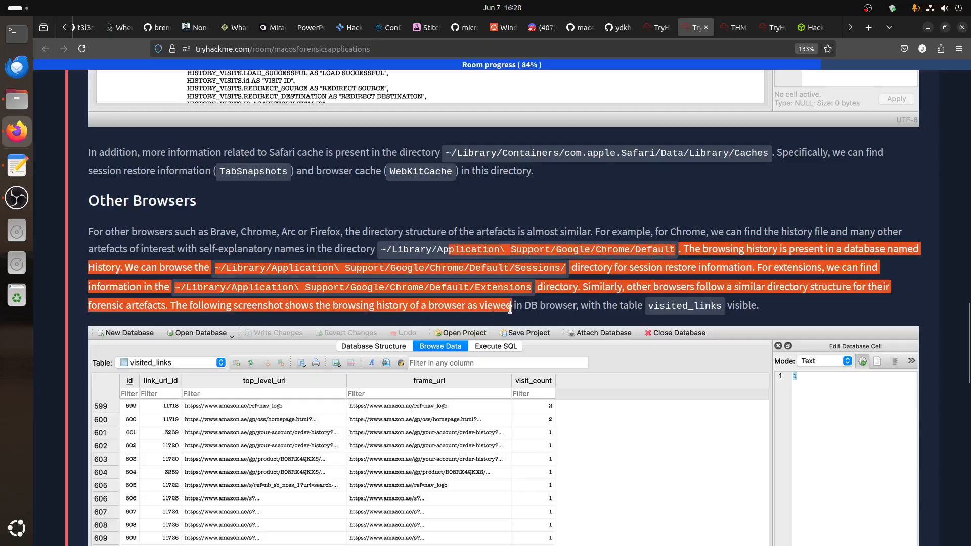
{"action": "scroll", "coordinate": [511, 308], "scroll_direction": "down", "scroll_amount": 4}
{"action": "scroll", "coordinate": [512, 307], "scroll_direction": "down", "scroll_amount": 6}
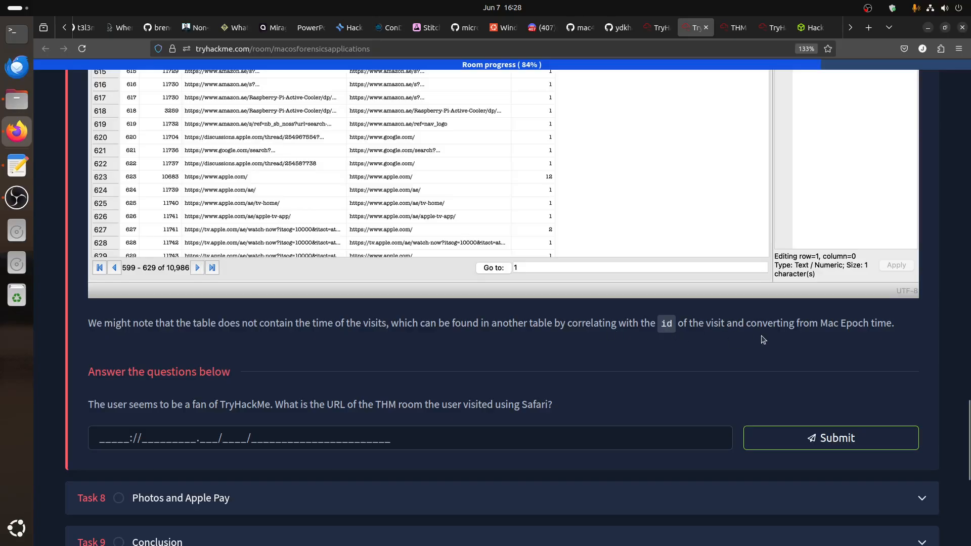
{"action": "scroll", "coordinate": [764, 344], "scroll_direction": "up", "scroll_amount": 5}
{"action": "scroll", "coordinate": [765, 350], "scroll_direction": "down", "scroll_amount": 1}
{"action": "scroll", "coordinate": [762, 356], "scroll_direction": "down", "scroll_amount": 4}
Minimize both terminals, reopen DB Browser and filter the url column of history_items by "tryhack"
{"action": "key", "text": "ctrl+Tab"}
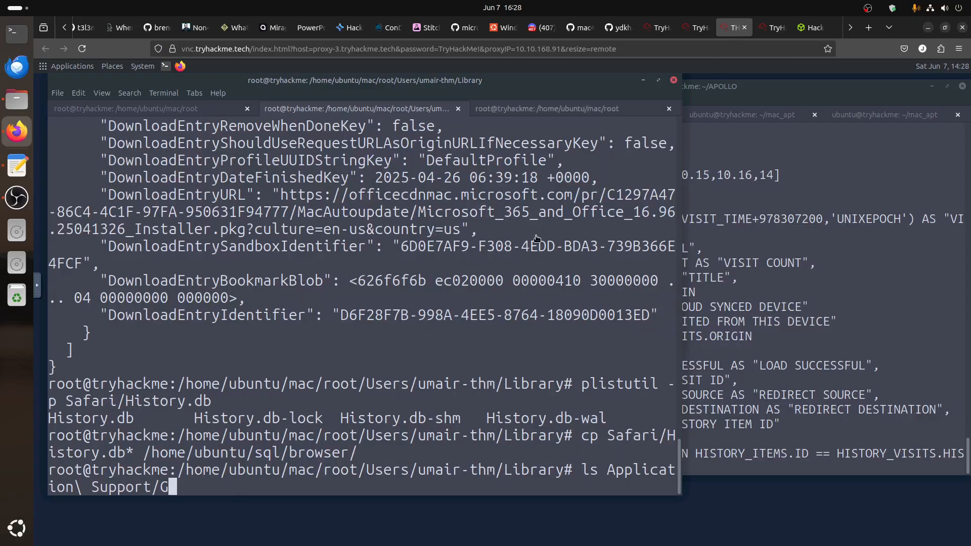
{"action": "left_click", "coordinate": [643, 82]}
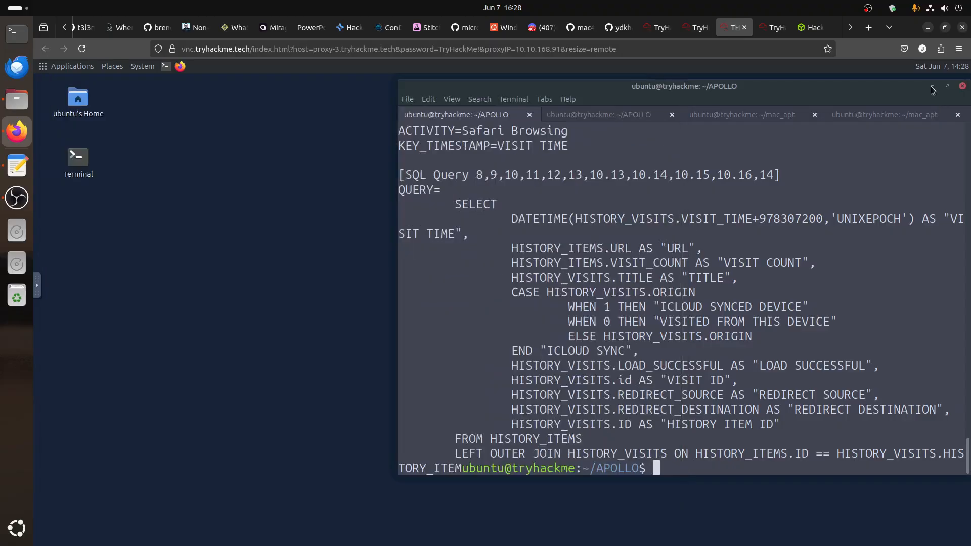
{"action": "left_click", "coordinate": [932, 86]}
{"action": "left_click", "coordinate": [509, 361]}
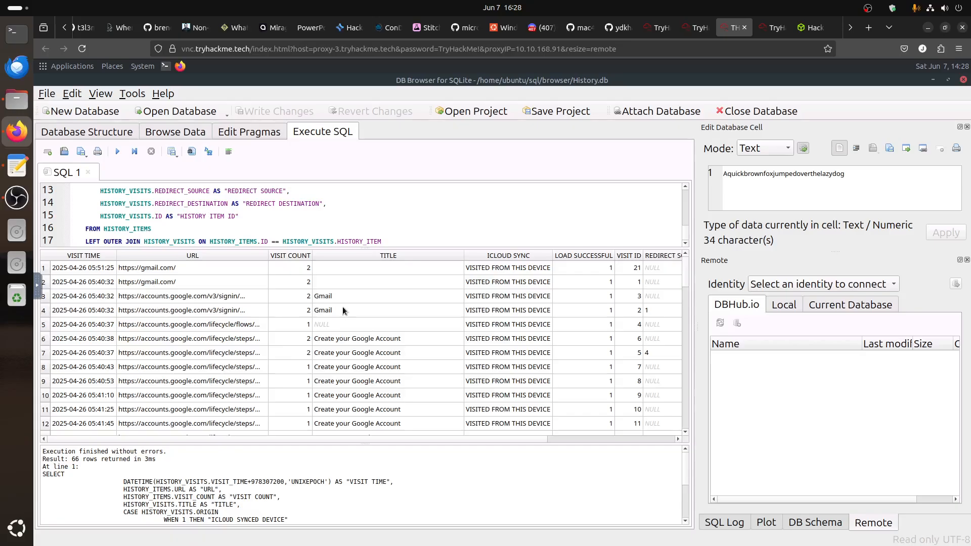
{"action": "left_click", "coordinate": [181, 133]}
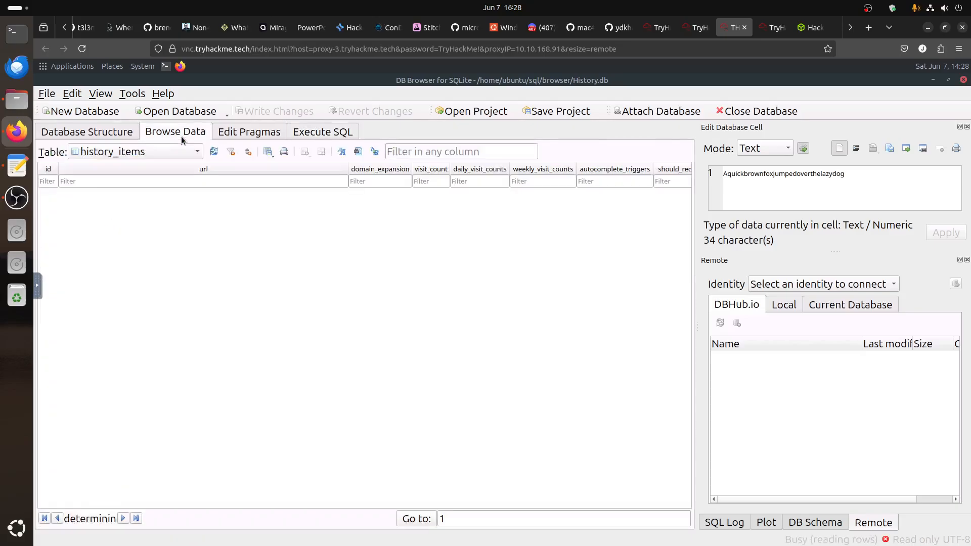
{"action": "left_click", "coordinate": [130, 179]}
{"action": "type", "text": "tryhack"}
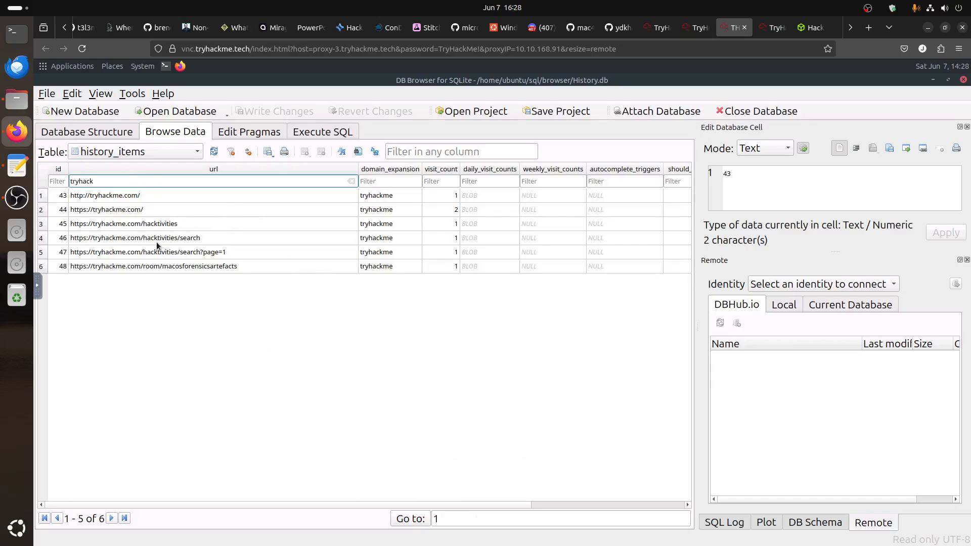
Copy the full TryHackMe room URL from the filtered history_items entry with id 48
{"action": "left_click", "coordinate": [158, 267]}
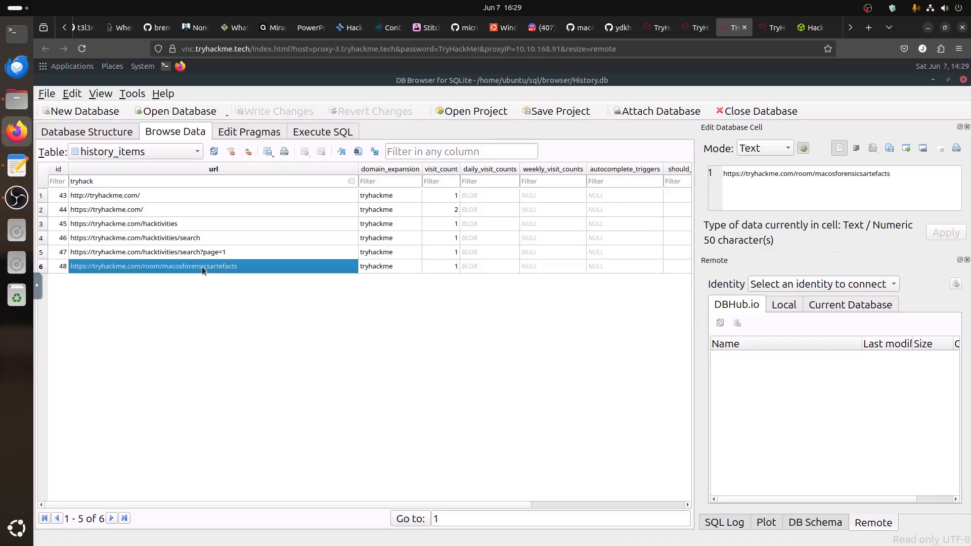
{"action": "triple_click", "coordinate": [760, 180]}
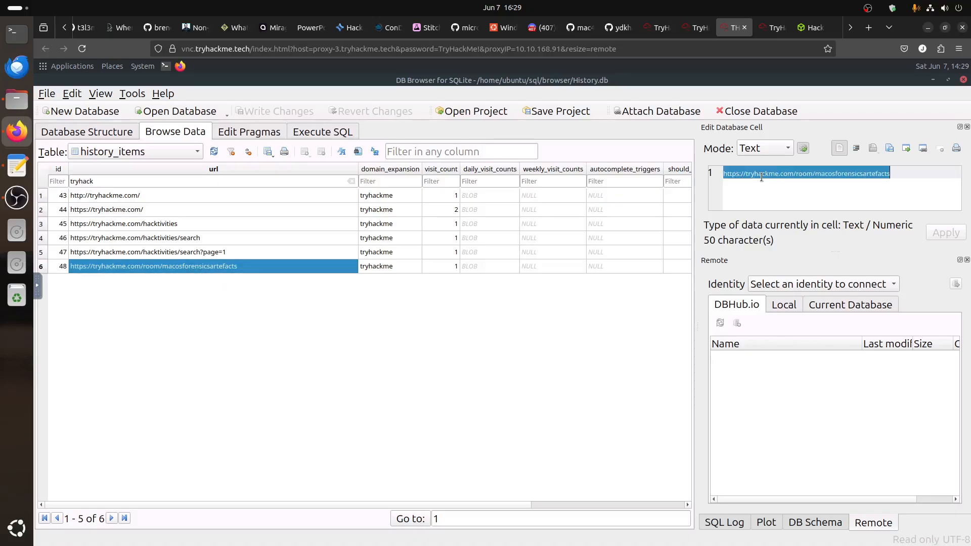
{"action": "right_click", "coordinate": [761, 178]}
{"action": "left_click", "coordinate": [787, 186]}
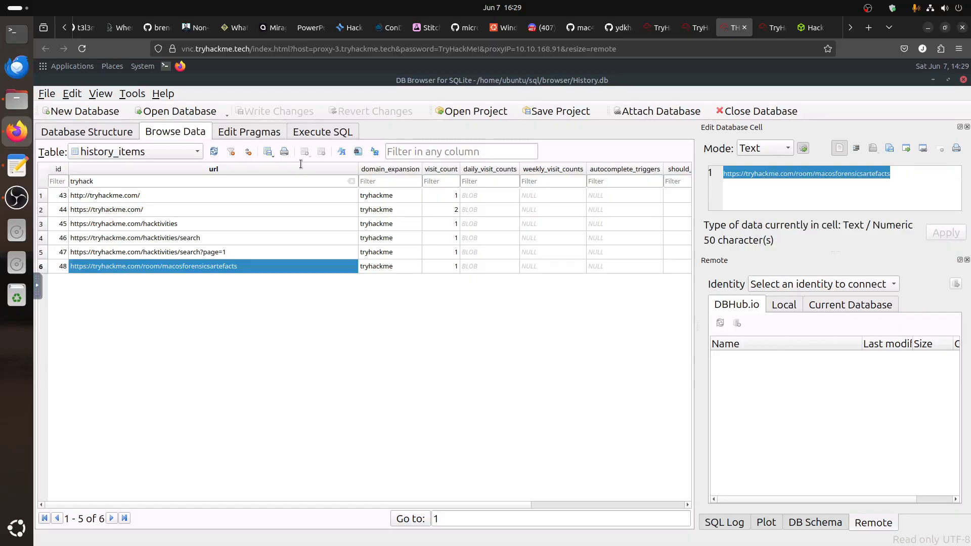
Look through the safari_history query results for the TryHackMe room visit and inspect its full URL
{"action": "left_click", "coordinate": [312, 132]}
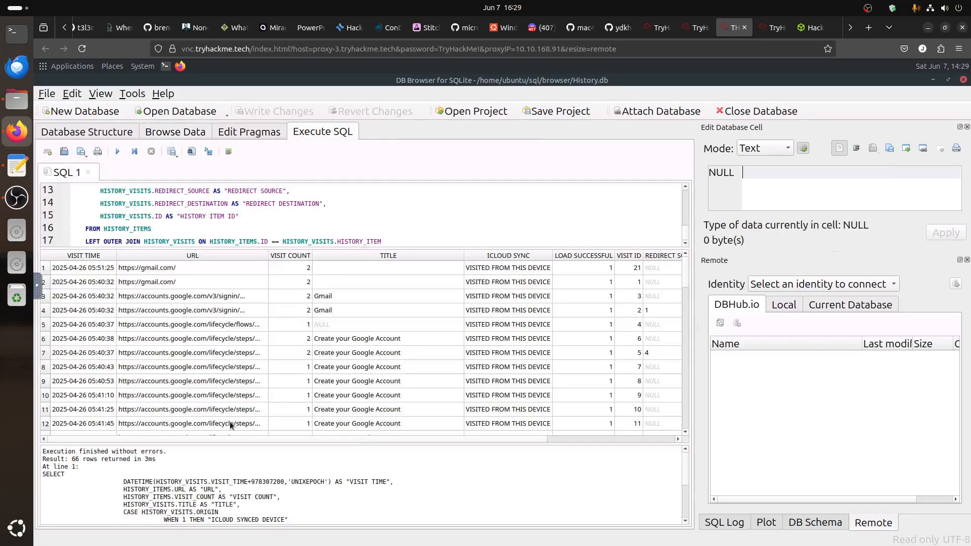
{"action": "left_click", "coordinate": [174, 340]}
{"action": "scroll", "coordinate": [192, 366], "scroll_direction": "down", "scroll_amount": 6}
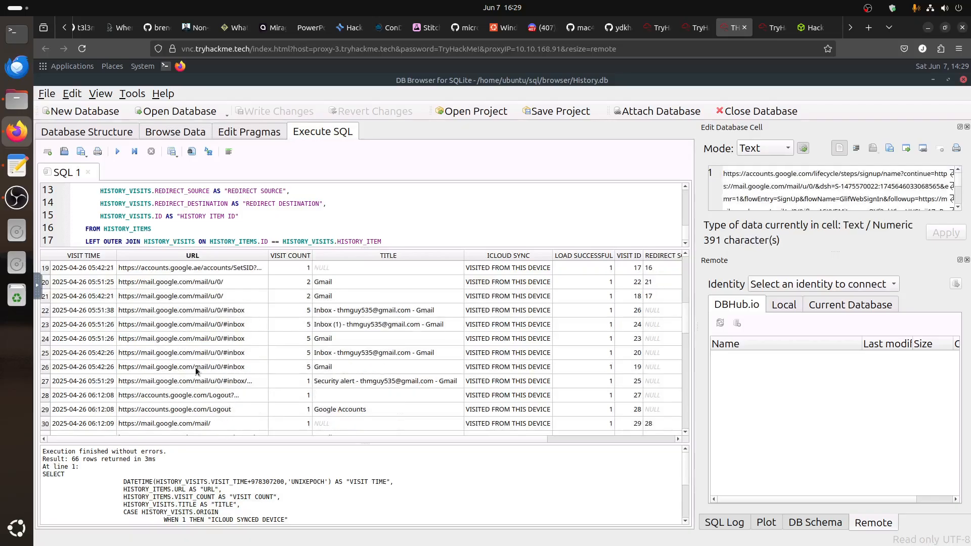
{"action": "scroll", "coordinate": [196, 371], "scroll_direction": "down", "scroll_amount": 12}
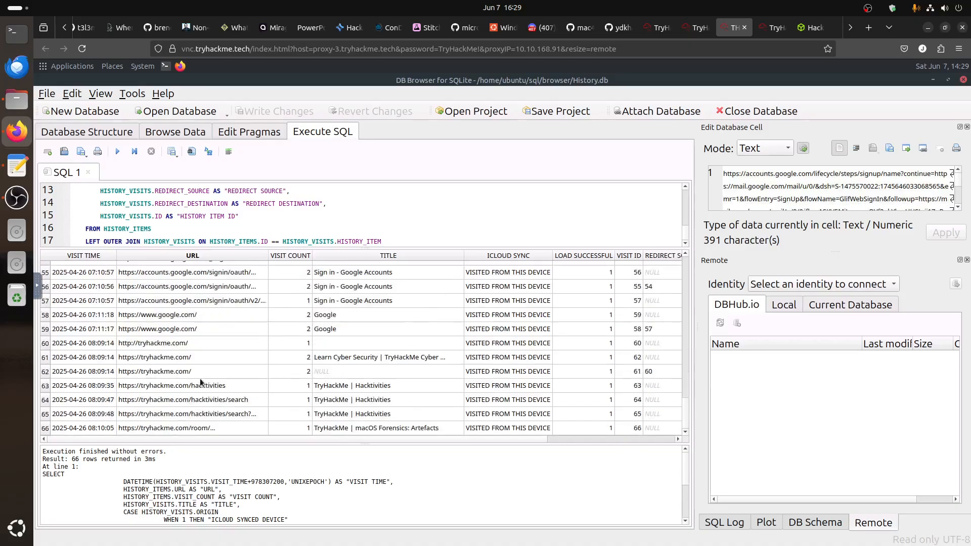
{"action": "left_click", "coordinate": [205, 430]}
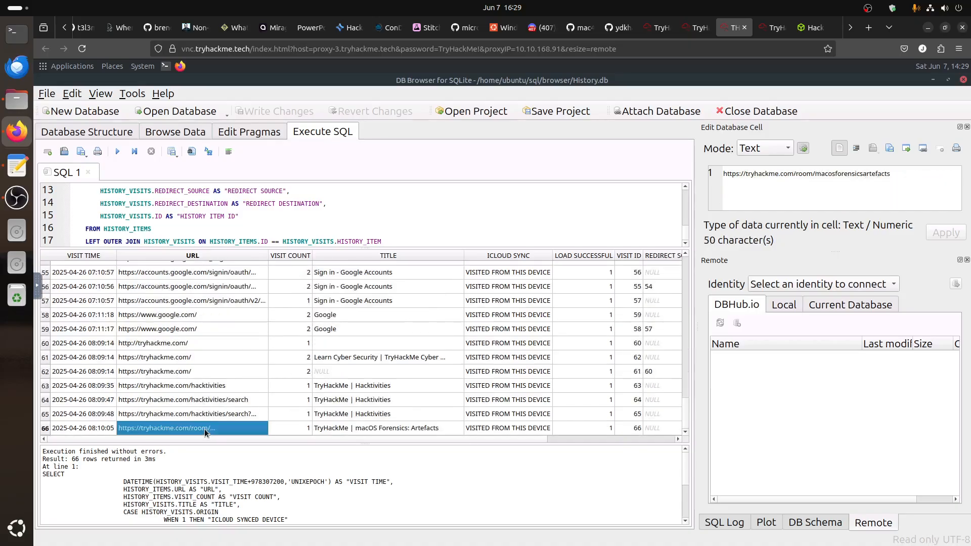
{"action": "left_click", "coordinate": [696, 27]}
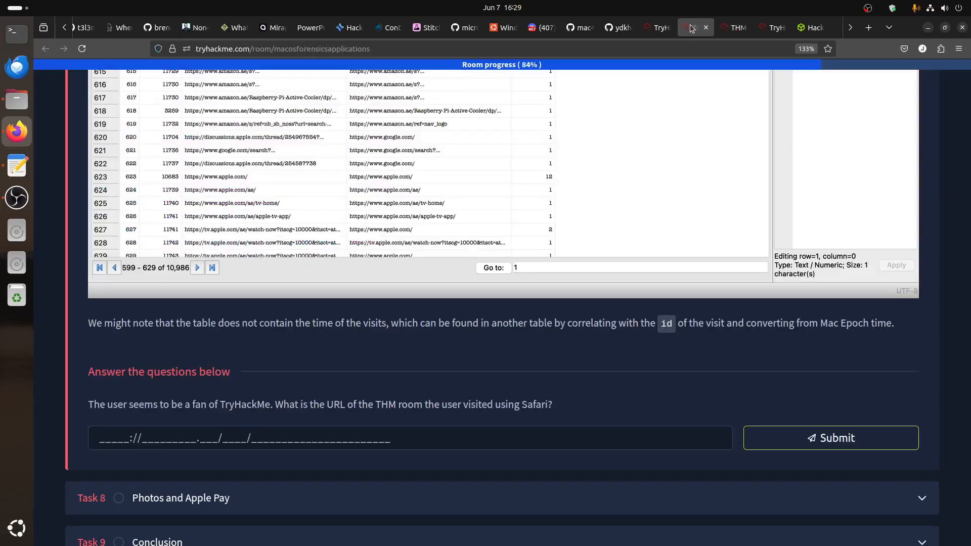
{"action": "left_click", "coordinate": [311, 439]}
{"action": "key", "text": "ctrl+v"}
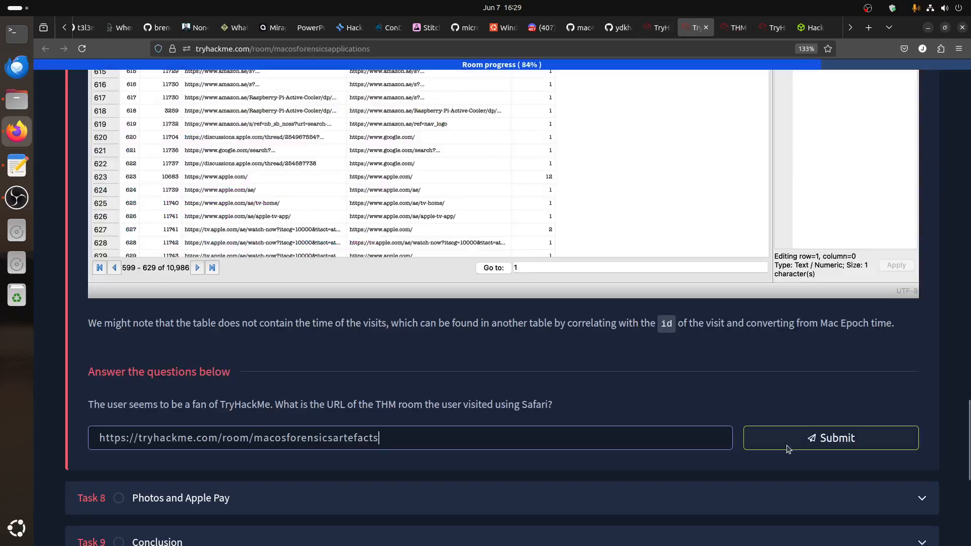
{"action": "left_click", "coordinate": [813, 438]}
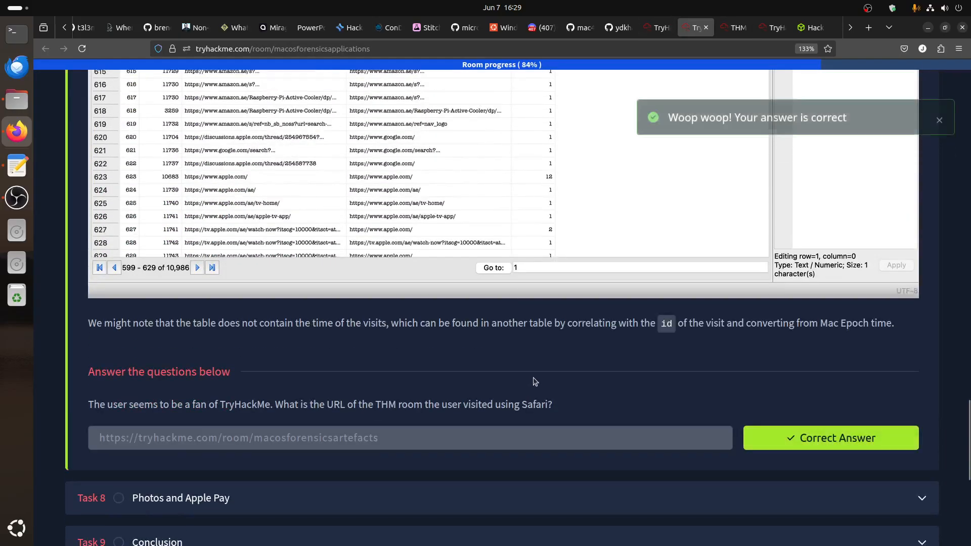
Expand Task 8, Photos and Apple Pay, skim its notes, and return to the remote machine's DB Browser
{"action": "scroll", "coordinate": [526, 386], "scroll_direction": "down", "scroll_amount": 5}
{"action": "left_click", "coordinate": [197, 225]}
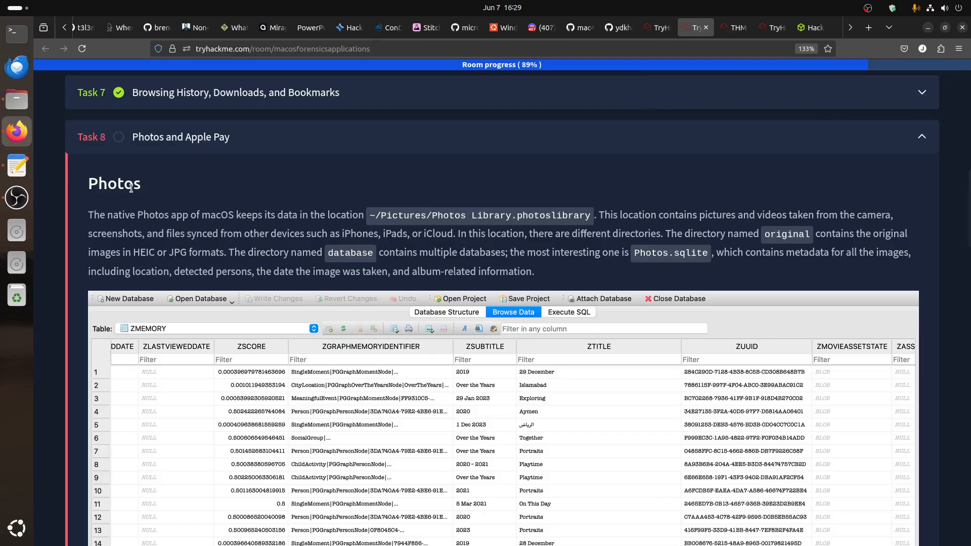
{"action": "scroll", "coordinate": [369, 352], "scroll_direction": "down", "scroll_amount": 7}
{"action": "scroll", "coordinate": [370, 353], "scroll_direction": "down", "scroll_amount": 15}
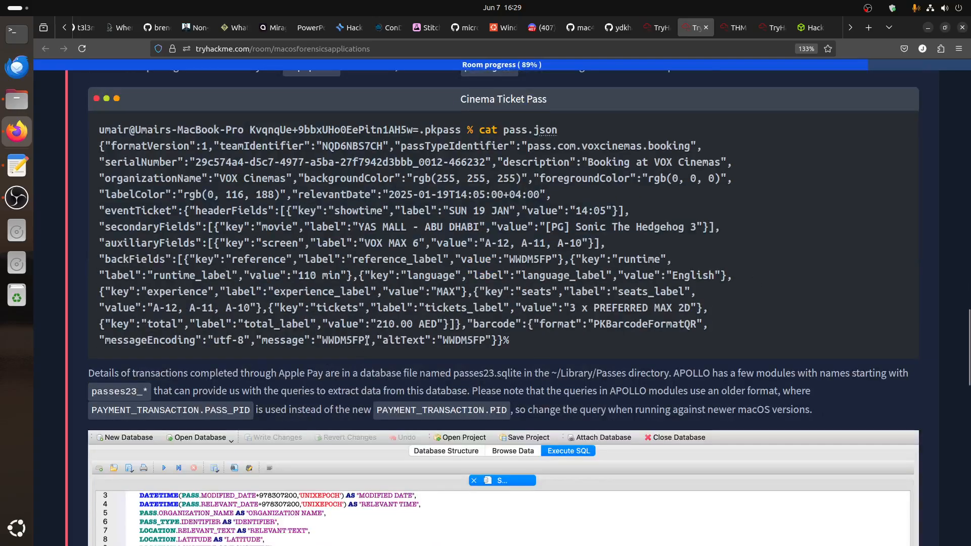
{"action": "scroll", "coordinate": [371, 347], "scroll_direction": "up", "scroll_amount": 4}
{"action": "scroll", "coordinate": [369, 346], "scroll_direction": "up", "scroll_amount": 15}
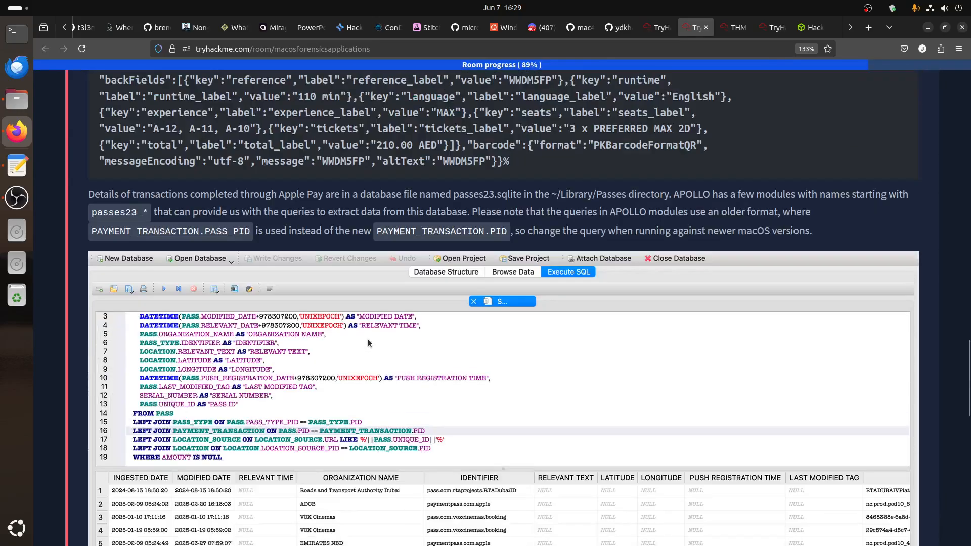
{"action": "scroll", "coordinate": [347, 331], "scroll_direction": "up", "scroll_amount": 5}
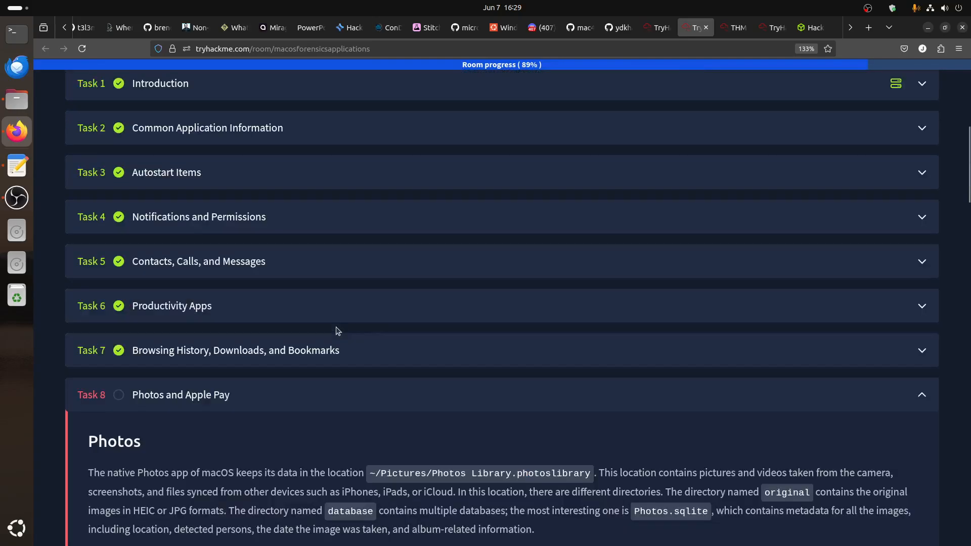
{"action": "scroll", "coordinate": [349, 331], "scroll_direction": "down", "scroll_amount": 4}
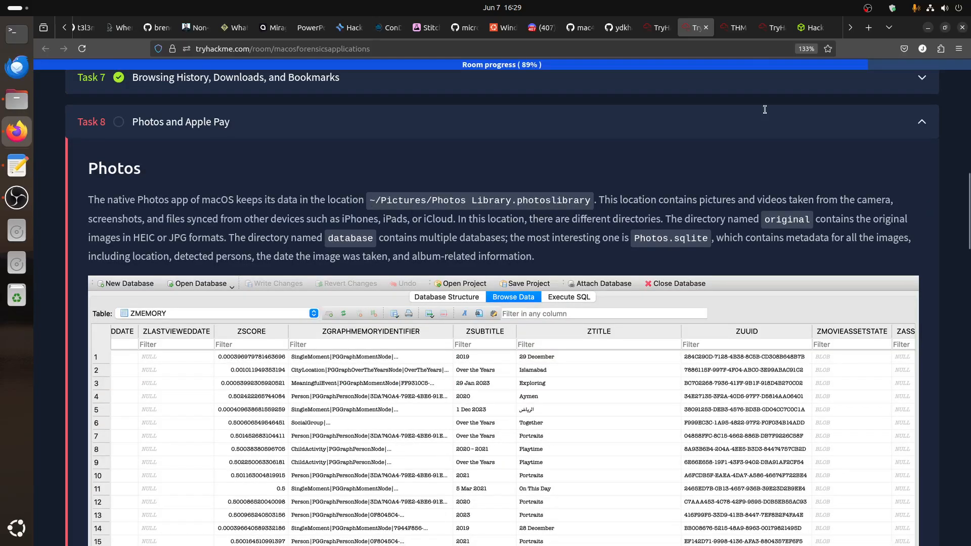
{"action": "left_click", "coordinate": [734, 27]}
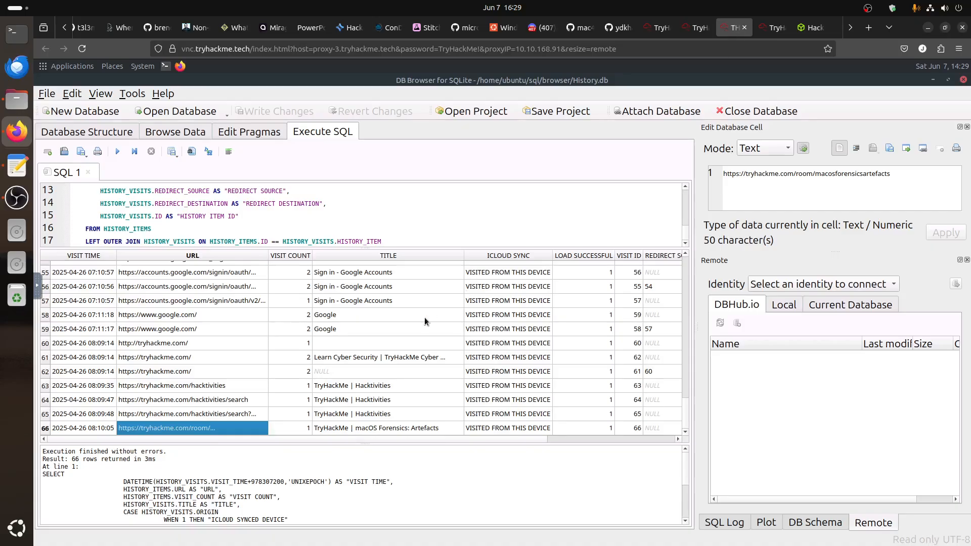
Switch to the root terminal, discard the unfinished ls command, and move up from Library to the user's home folder
{"action": "left_click", "coordinate": [933, 82]}
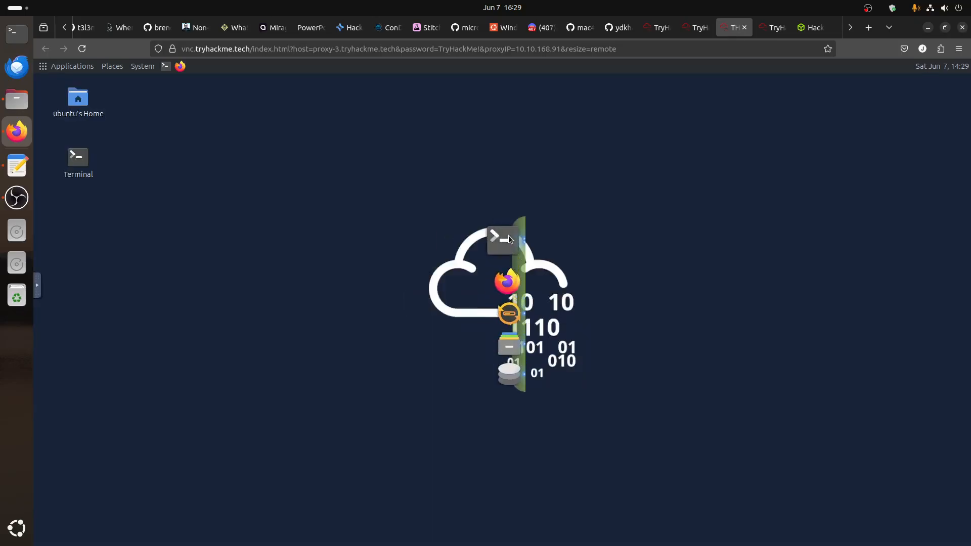
{"action": "left_click", "coordinate": [503, 236]}
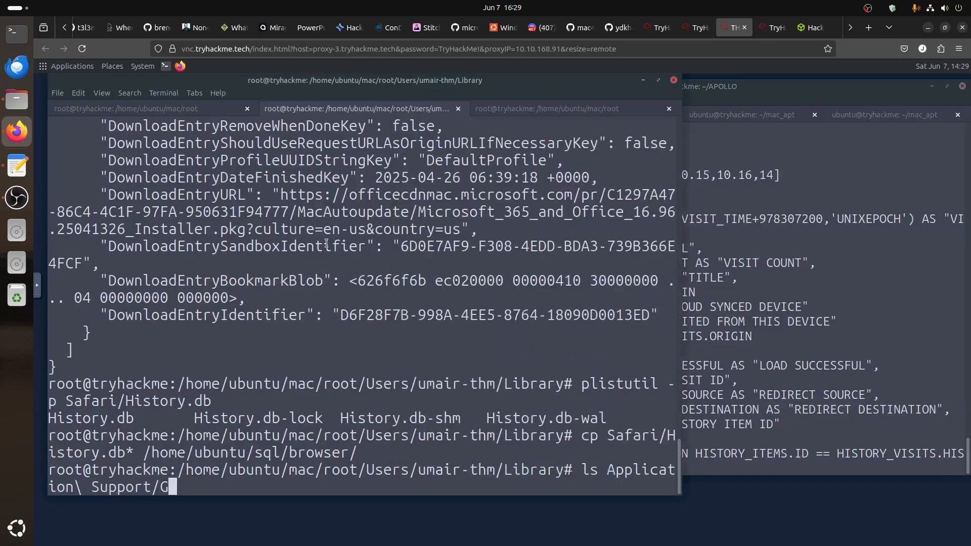
{"action": "key", "text": "BackSpace"}
{"action": "key", "text": "BackSpace"}
{"action": "key", "text": "BackSpace"}
{"action": "key", "text": "BackSpace"}
{"action": "key", "text": "BackSpace"}
{"action": "key", "text": "BackSpace"}
{"action": "key", "text": "BackSpace"}
{"action": "key", "text": "BackSpace"}
{"action": "key", "text": "BackSpace"}
{"action": "key", "text": "BackSpace"}
{"action": "key", "text": "BackSpace"}
{"action": "key", "text": "BackSpace"}
{"action": "key", "text": "BackSpace"}
{"action": "key", "text": "BackSpace"}
{"action": "key", "text": "BackSpace"}
{"action": "key", "text": "BackSpace"}
{"action": "key", "text": "BackSpace"}
{"action": "key", "text": "BackSpace"}
{"action": "key", "text": "BackSpace"}
{"action": "key", "text": "BackSpace"}
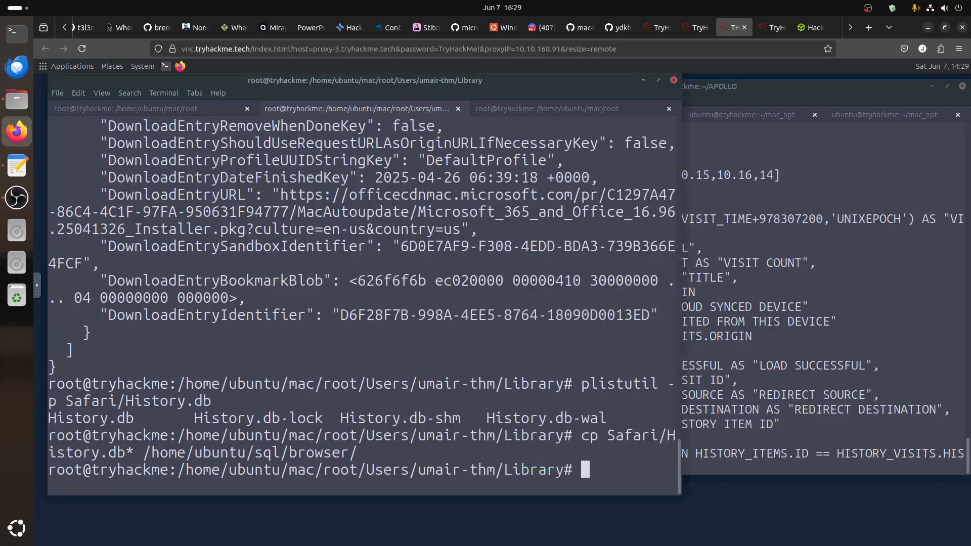
{"action": "type", "text": "cd .."}
{"action": "key", "text": "Return"}
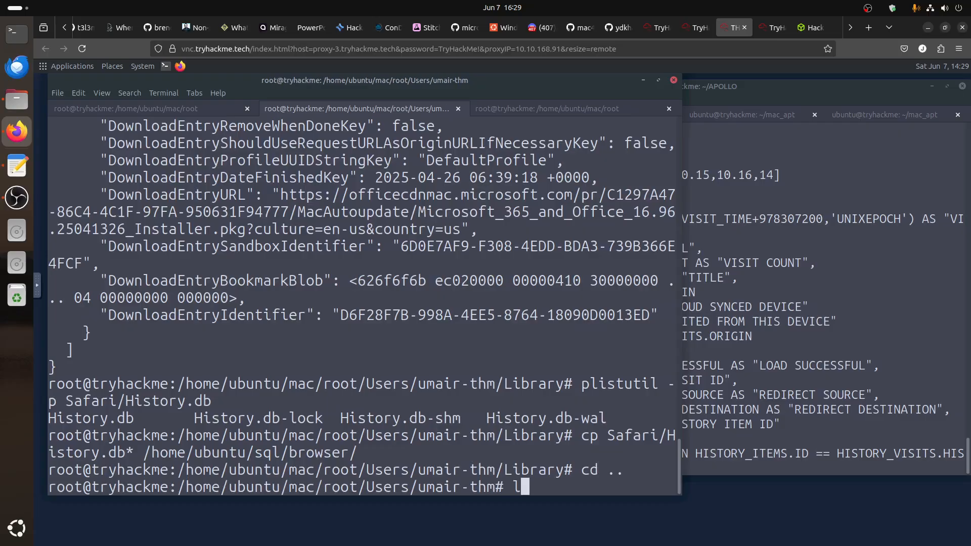
List the home folder, then enter Pictures on a cleared terminal and list its contents
{"action": "type", "text": "ls"}
{"action": "key", "text": "Return"}
{"action": "type", "text": "clear"}
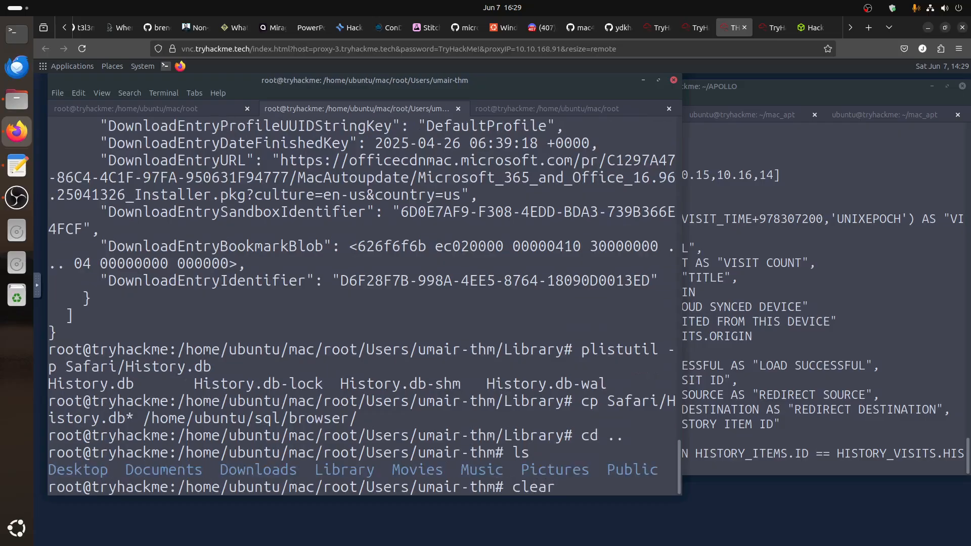
{"action": "key", "text": "Return"}
{"action": "type", "text": "cd P"}
{"action": "key", "text": "Tab"}
{"action": "key", "text": "Return"}
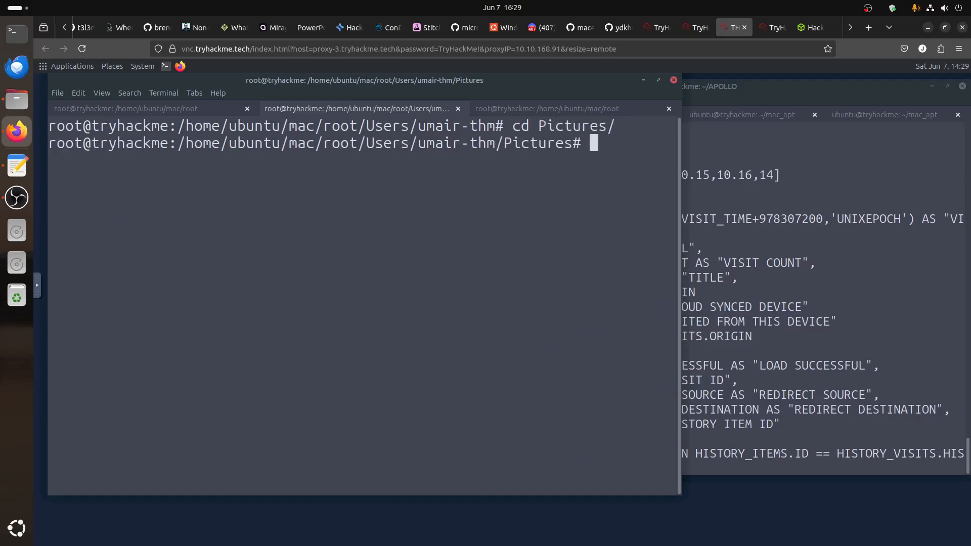
{"action": "type", "text": "ls"}
{"action": "key", "text": "Return"}
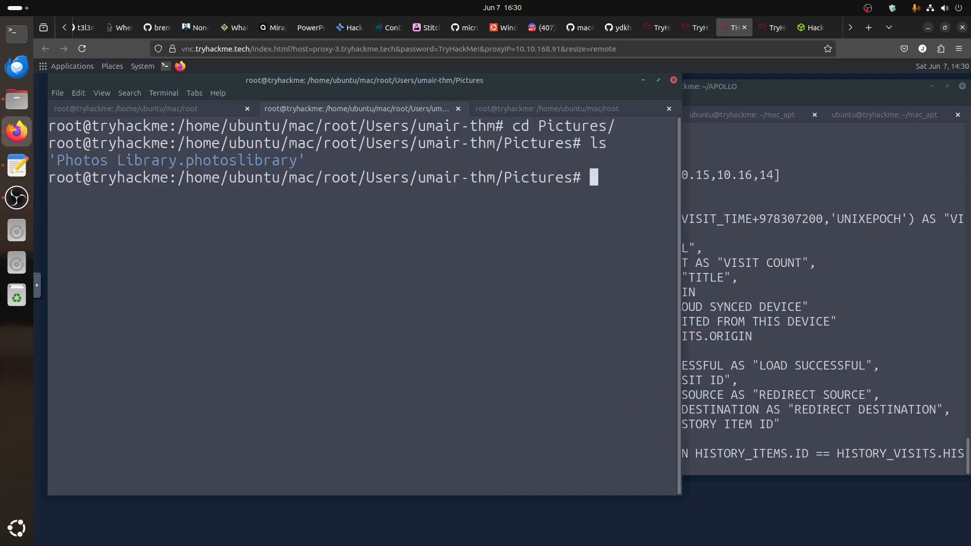
Change into the Photos Library.photoslibrary directory and list its contents
{"action": "type", "text": "cd"}
{"action": "key", "text": "Tab"}
{"action": "key", "text": "Tab"}
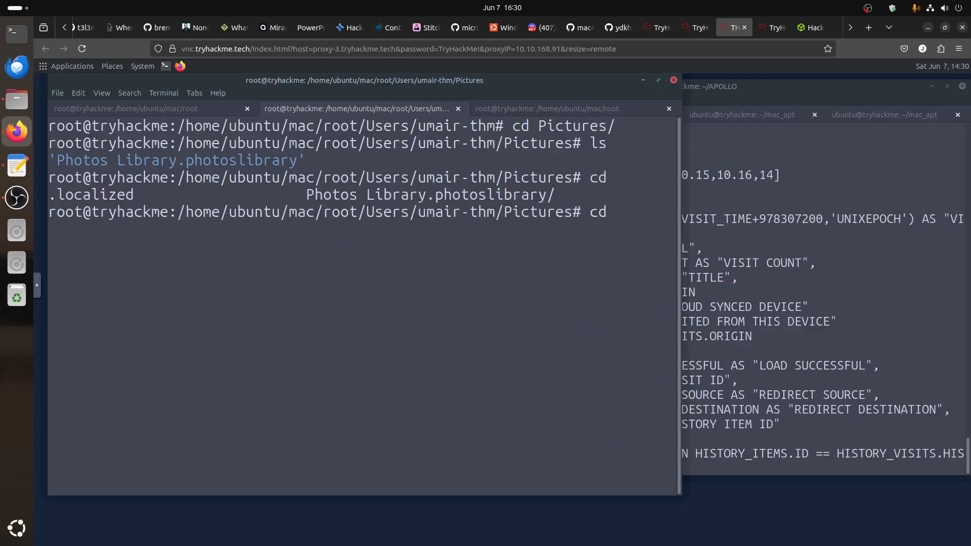
{"action": "type", "text": "P"}
{"action": "key", "text": "Tab"}
{"action": "key", "text": "Return"}
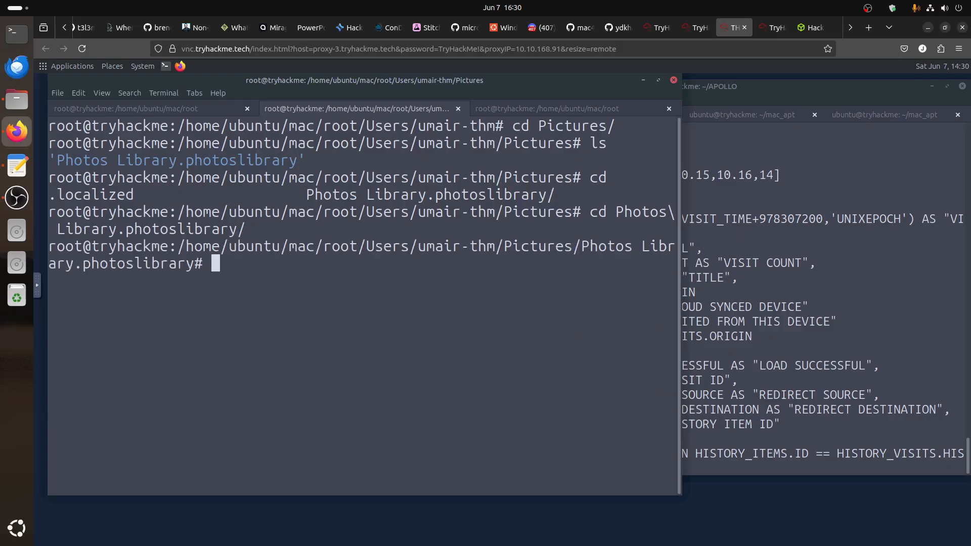
{"action": "type", "text": "ls"}
{"action": "key", "text": "Return"}
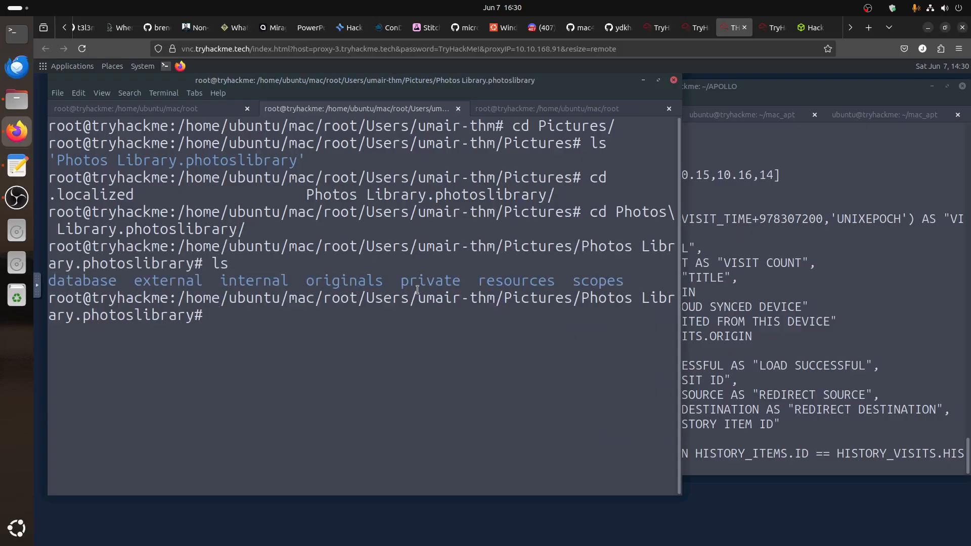
Check the Task 8 notes on the photo library's directories and list the contents of originals
{"action": "left_click", "coordinate": [695, 34]}
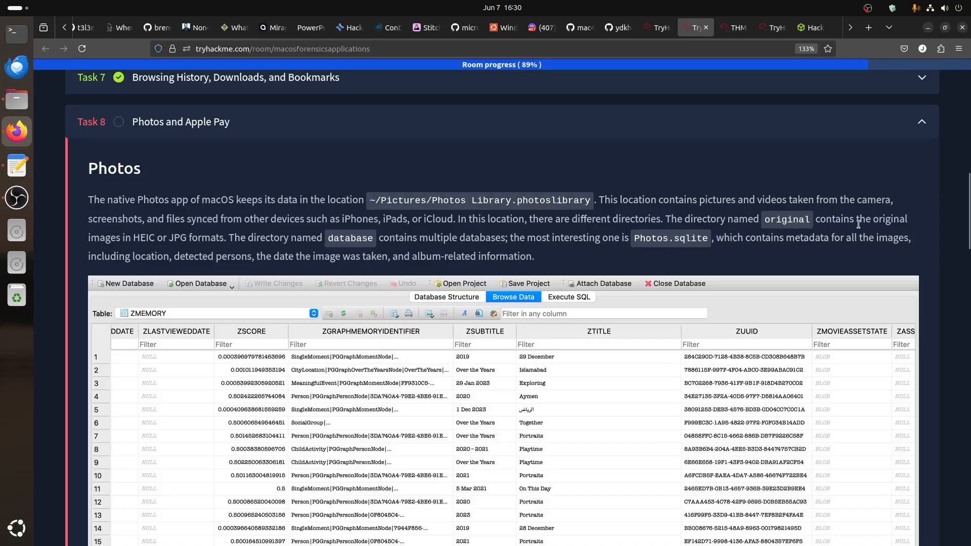
{"action": "left_click", "coordinate": [728, 28]}
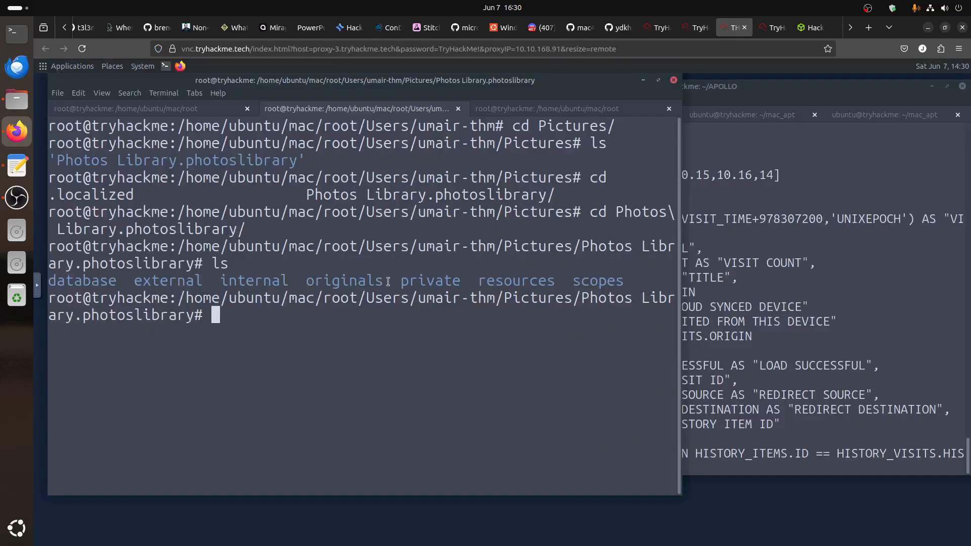
{"action": "left_click_drag", "start_coordinate": [372, 280], "coordinate": [296, 281]}
{"action": "type", "text": "ls or"}
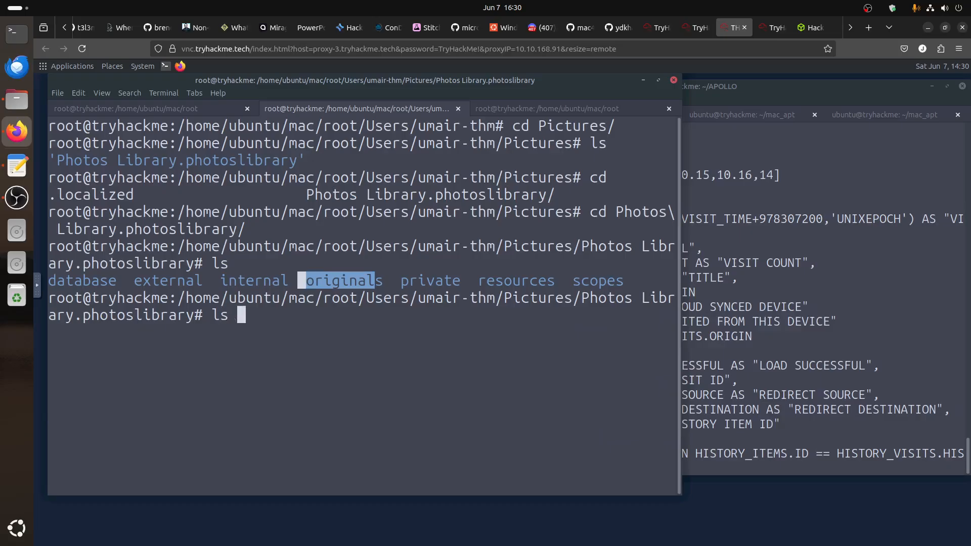
{"action": "key", "text": "Tab"}
{"action": "key", "text": "Return"}
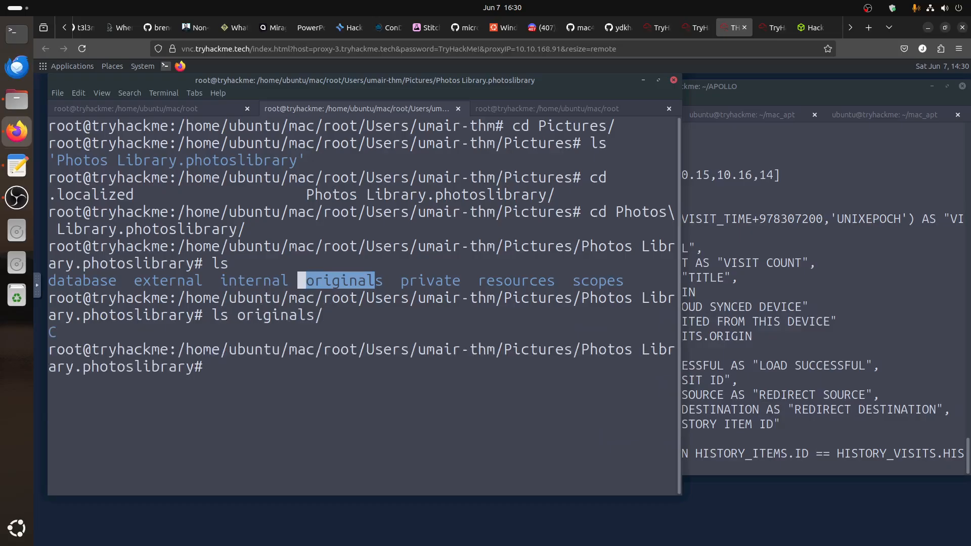
Copy CBDC2075-DF01-4E36-A6FE-C61E8B410322.jpeg from originals/C to /home/ubuntu/sql
{"action": "key", "text": "Up"}
{"action": "type", "text": "C"}
{"action": "key", "text": "Tab"}
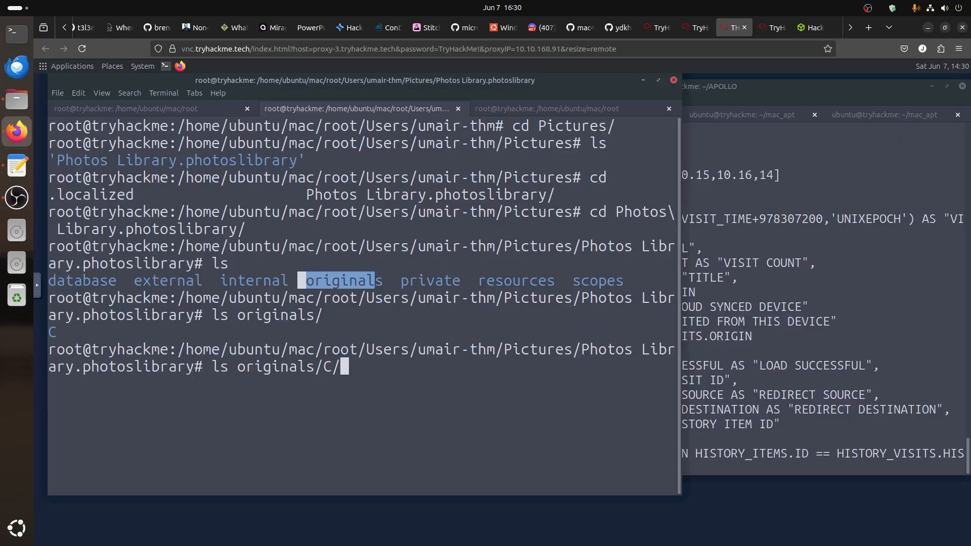
{"action": "key", "text": "Tab"}
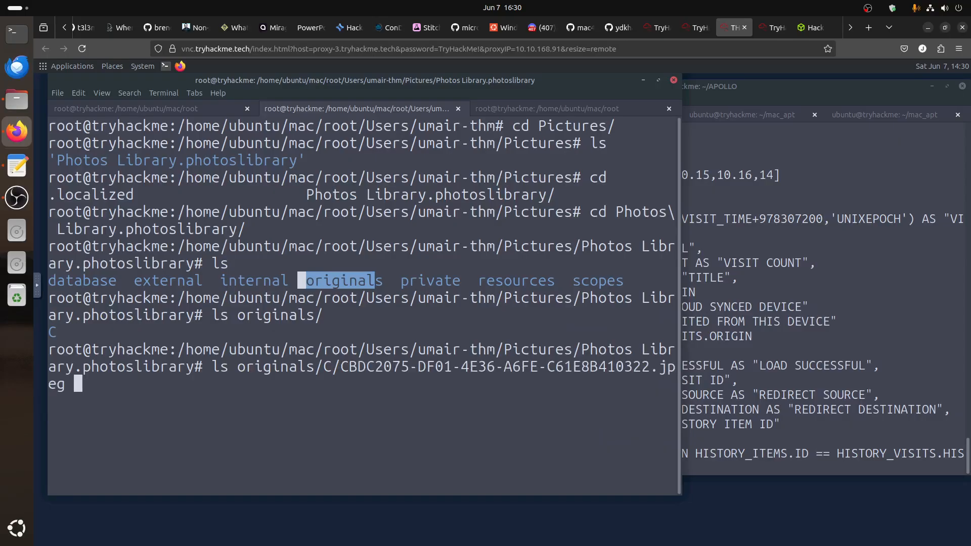
{"action": "key", "text": "Home"}
{"action": "key", "text": "Delete"}
{"action": "key", "text": "Delete"}
{"action": "type", "text": "cp"}
{"action": "key", "text": "End"}
{"action": "type", "text": "/home/ubuntu/sql"}
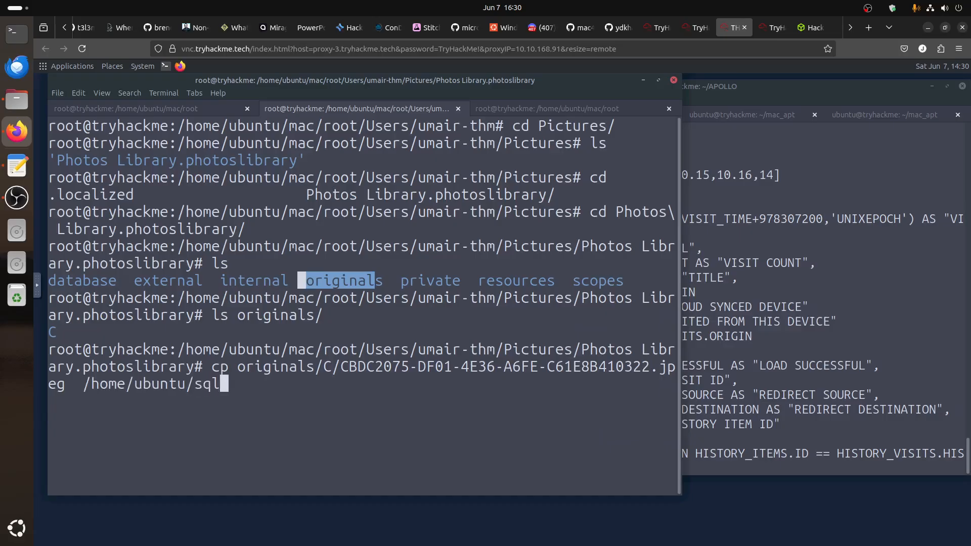
{"action": "key", "text": "Return"}
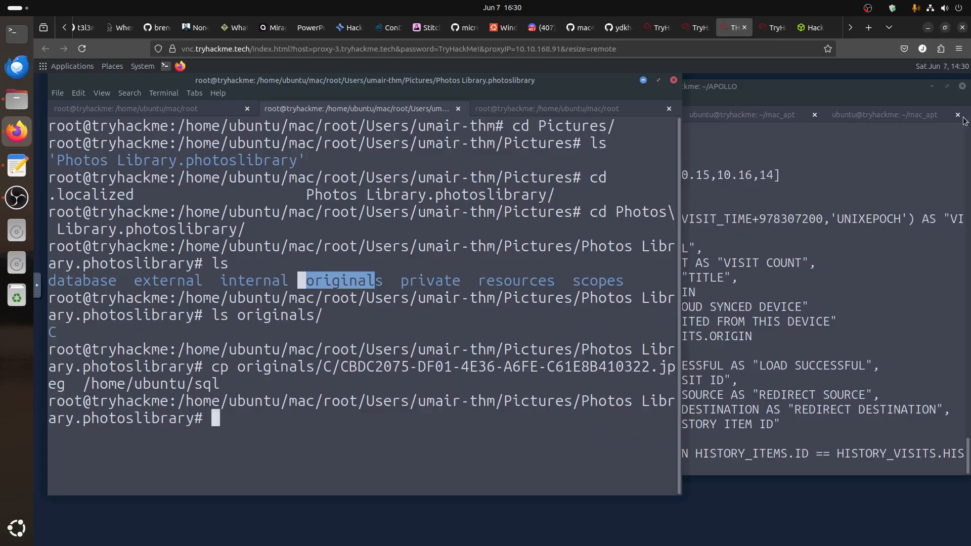
Bring up the sql folder in the file manager and select the copied CBDC2075 JPEG to look at its thumbnail
{"action": "left_click", "coordinate": [643, 80]}
{"action": "left_click", "coordinate": [932, 86]}
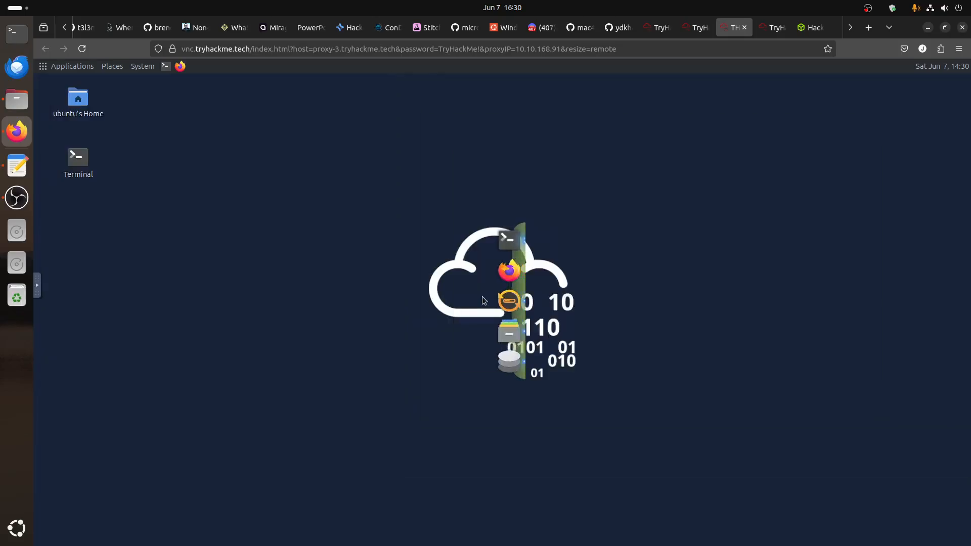
{"action": "left_click", "coordinate": [506, 328]}
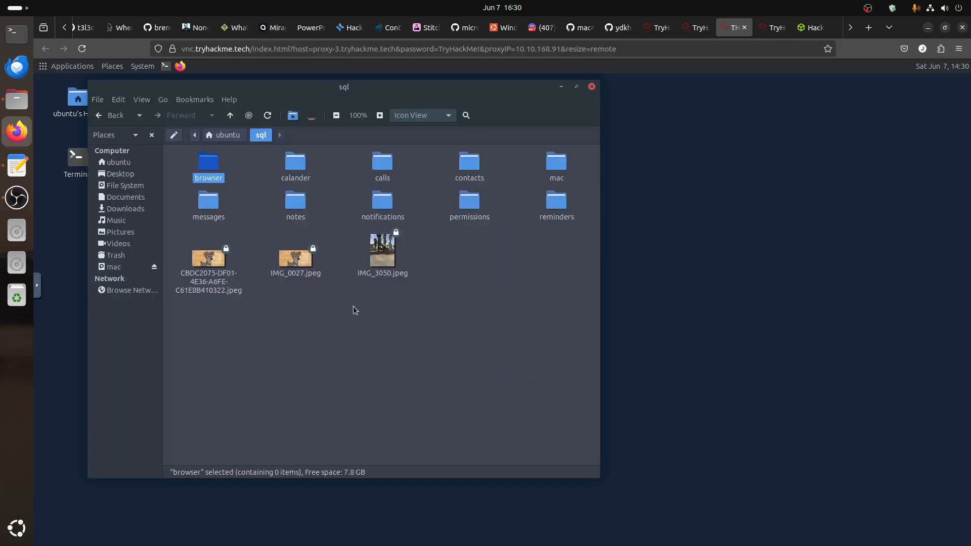
{"action": "left_click", "coordinate": [201, 274]}
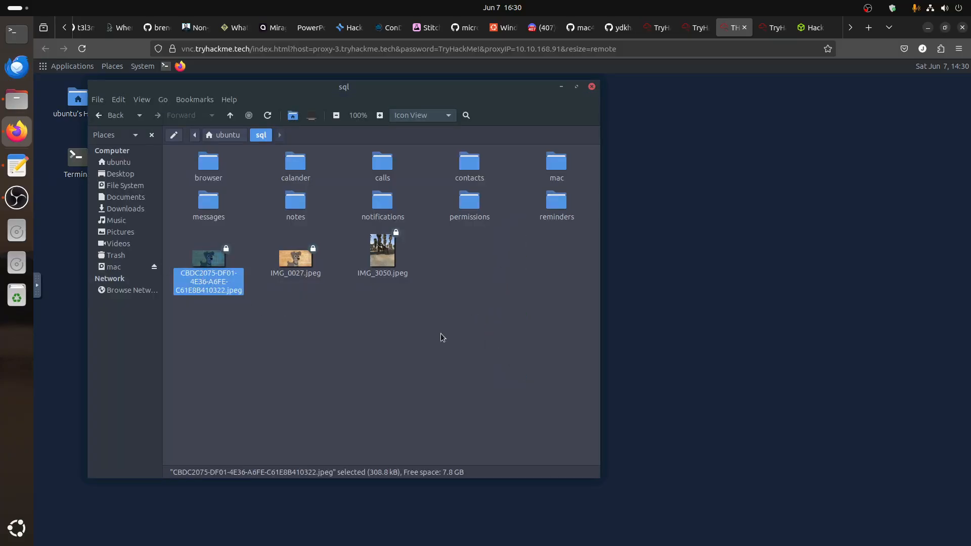
Recheck the Task 8 notes on Photos.sqlite, then enter the photo library's database directory and list its files
{"action": "left_click", "coordinate": [695, 28]}
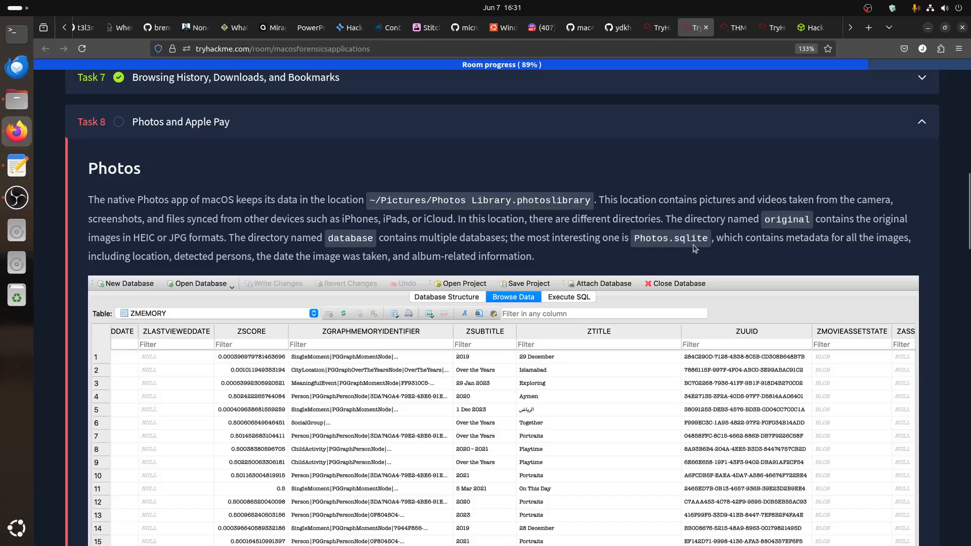
{"action": "left_click", "coordinate": [733, 30]}
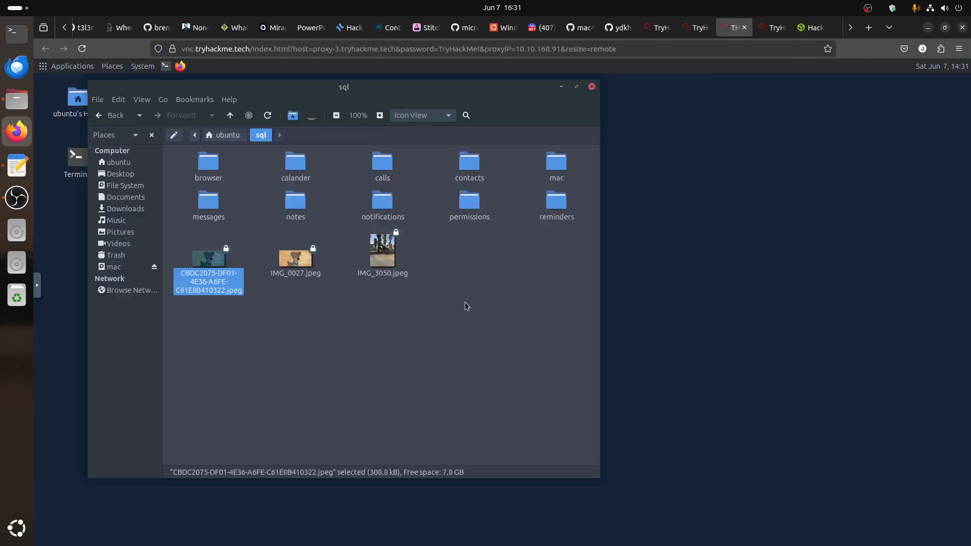
{"action": "left_click", "coordinate": [563, 88]}
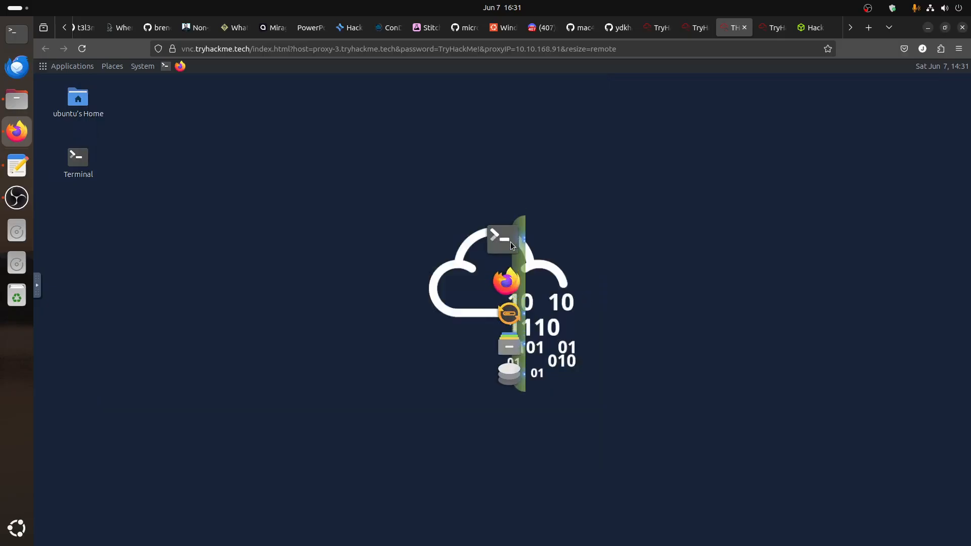
{"action": "left_click", "coordinate": [510, 242]}
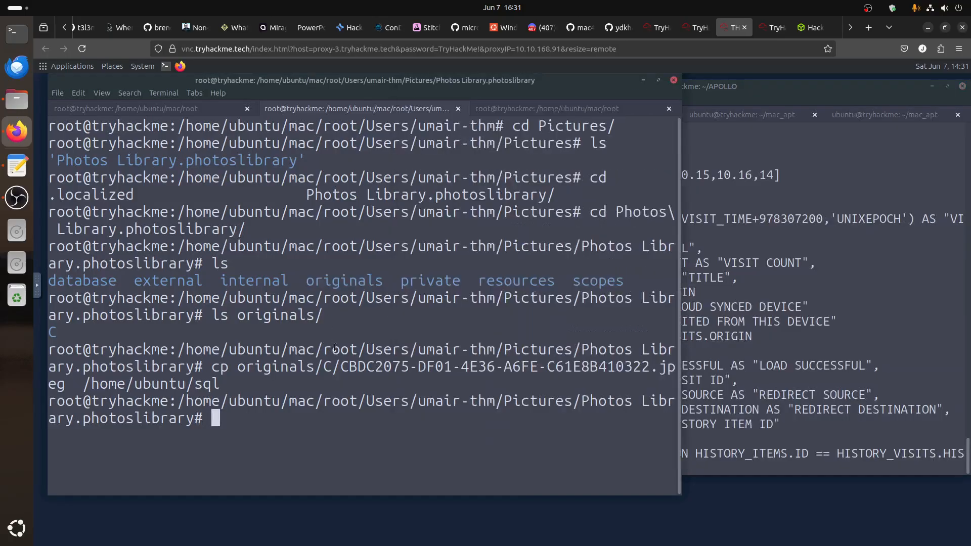
{"action": "type", "text": "cd da"}
{"action": "key", "text": "Tab"}
{"action": "key", "text": "Return"}
{"action": "type", "text": "ls"}
{"action": "key", "text": "Return"}
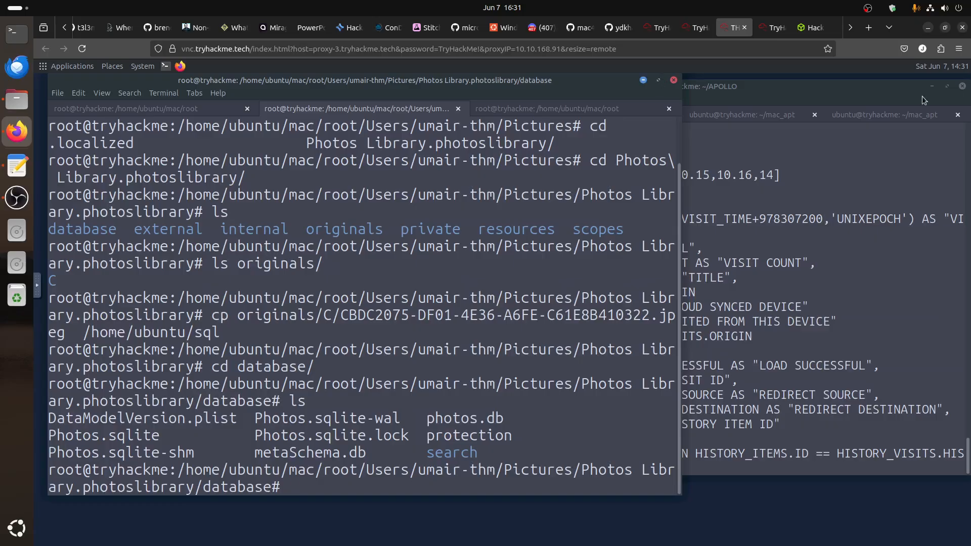
Create a folder named photos inside the sql folder using the file manager
{"action": "left_click", "coordinate": [643, 80]}
{"action": "left_click", "coordinate": [931, 87]}
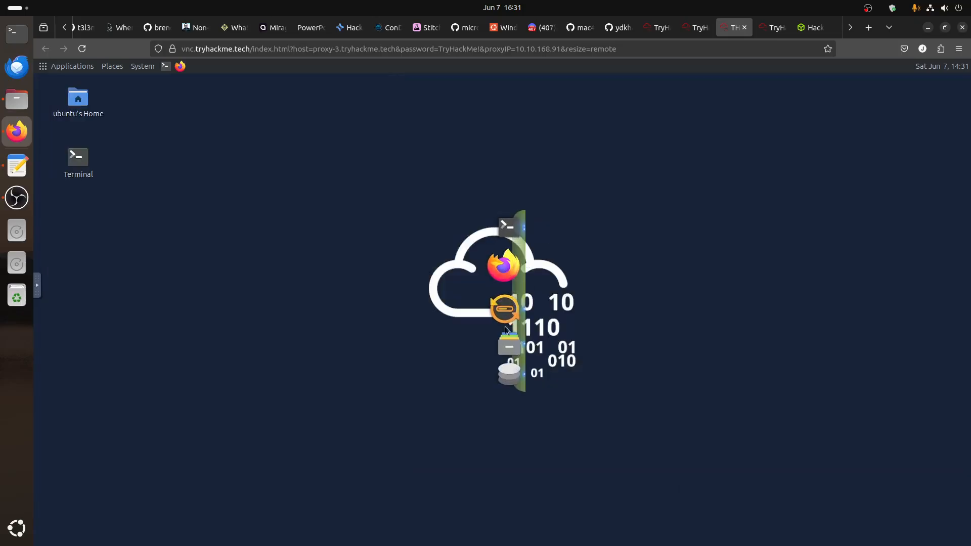
{"action": "left_click", "coordinate": [487, 319]}
{"action": "right_click", "coordinate": [368, 306]}
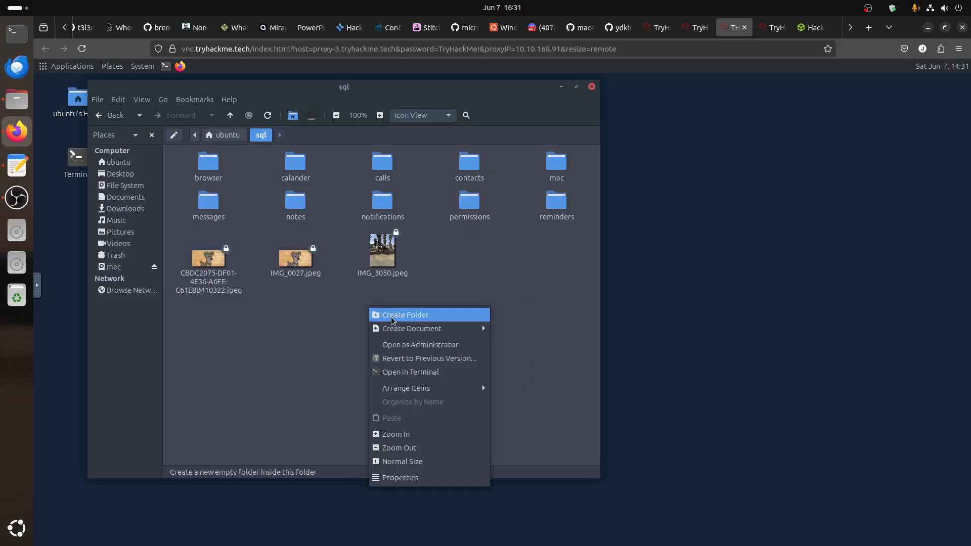
{"action": "left_click", "coordinate": [391, 316]}
{"action": "type", "text": "photos"}
{"action": "key", "text": "Return"}
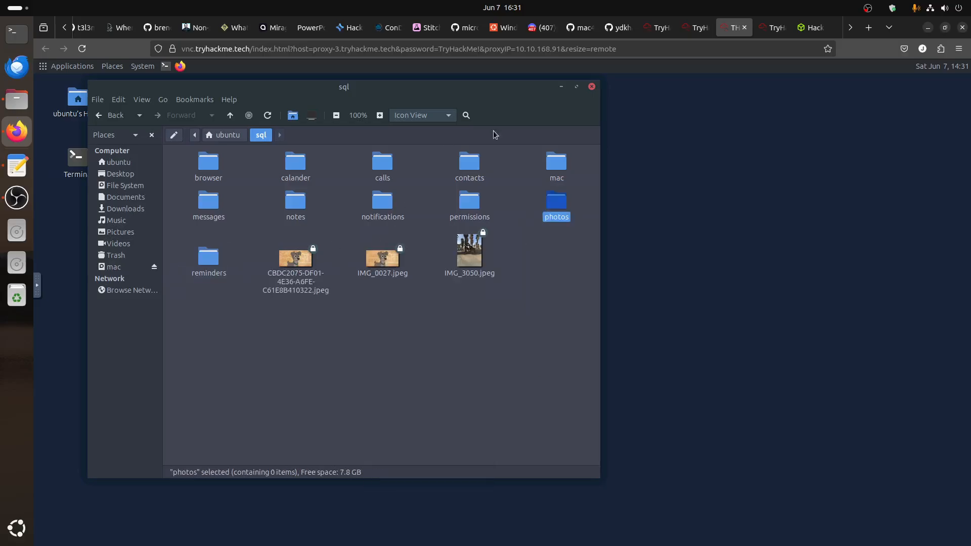
Return to the root terminal and copy all Photos.sqlite* files to /home/ubuntu/sql/photos/
{"action": "left_click", "coordinate": [559, 87]}
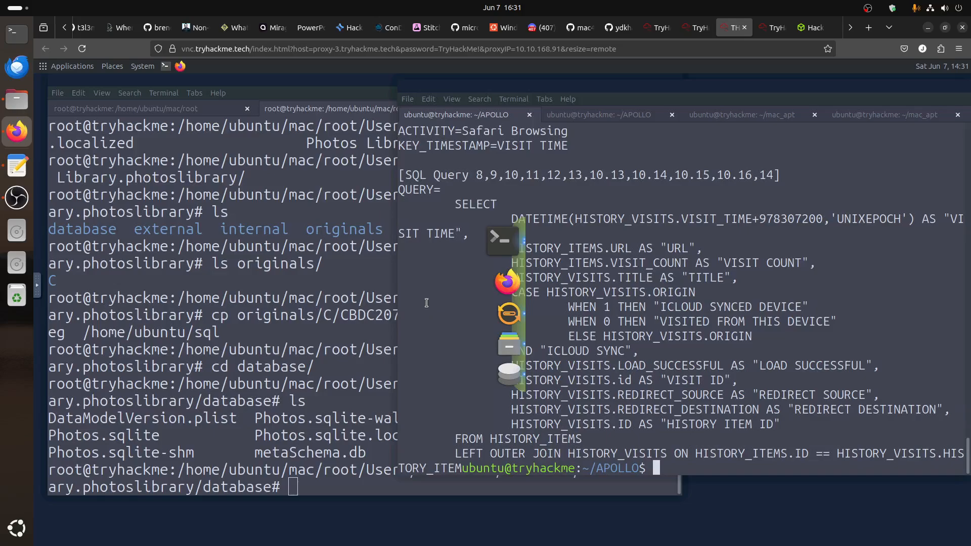
{"action": "left_click", "coordinate": [230, 283]}
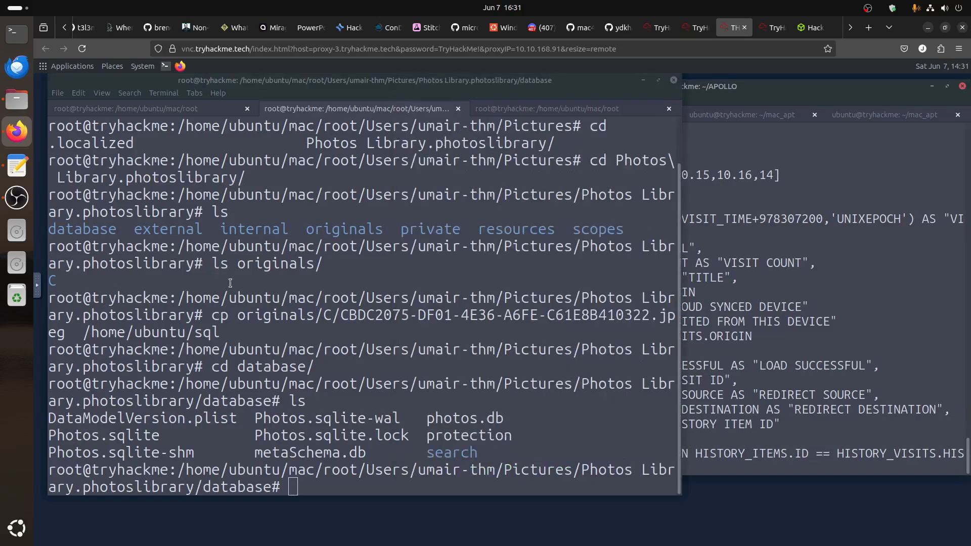
{"action": "type", "text": "cp P"}
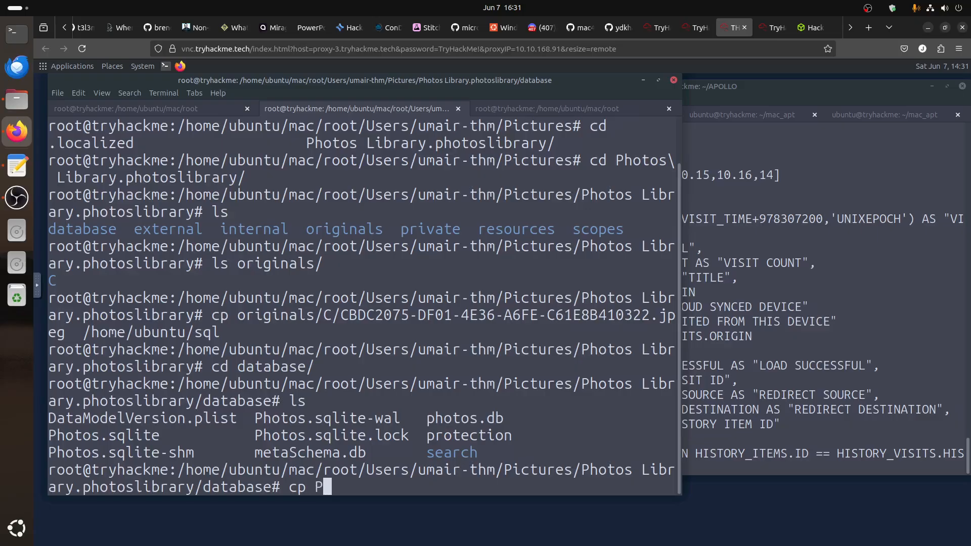
{"action": "key", "text": "Tab"}
{"action": "type", "text": "*"}
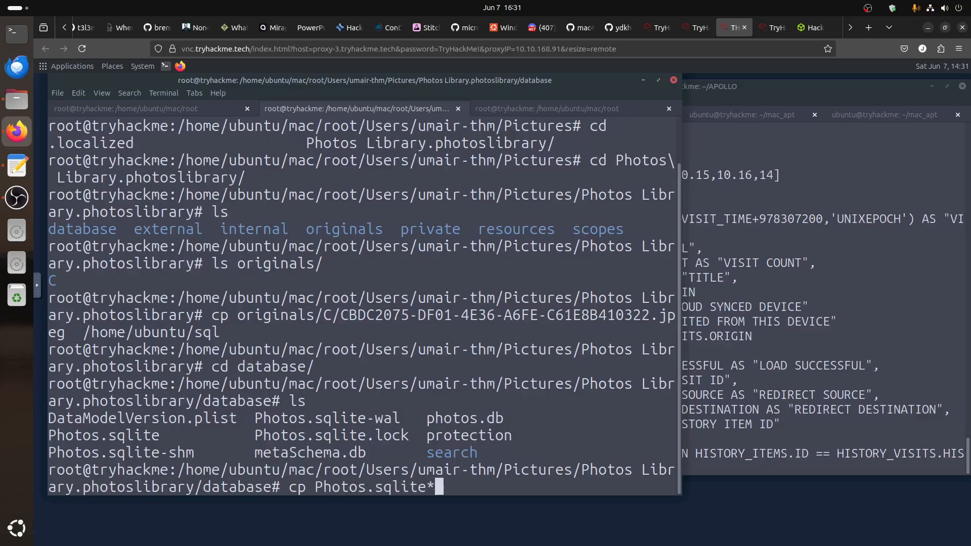
{"action": "type", "text": " /home/ubuntu/sql/ph"}
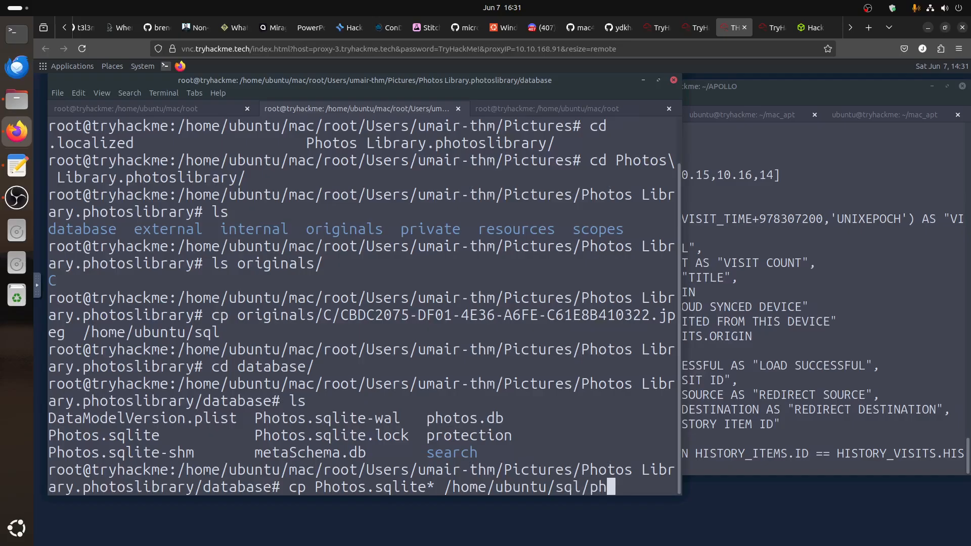
{"action": "key", "text": "Tab"}
{"action": "key", "text": "Return"}
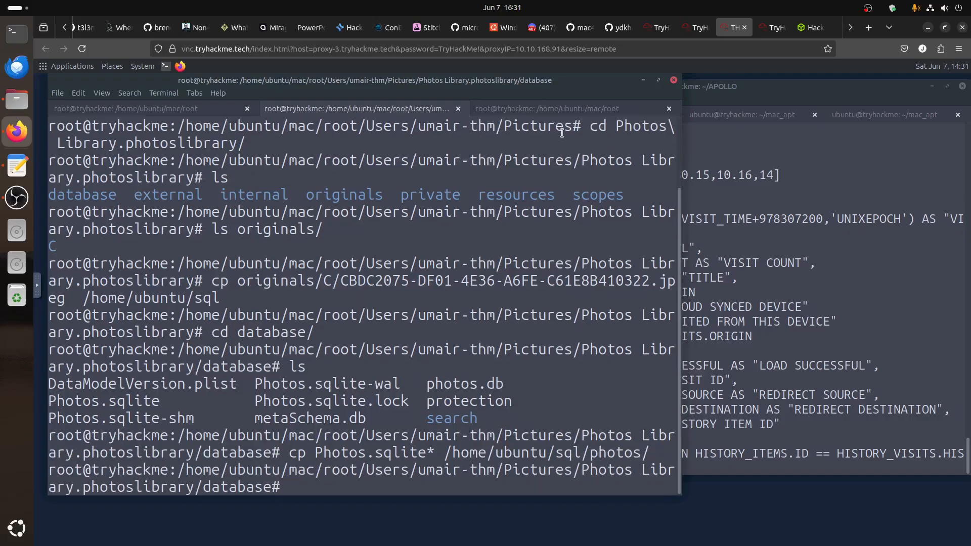
Minimise the root terminal, bring up DB Browser for SQLite and close the open History.db database
{"action": "left_click", "coordinate": [642, 80]}
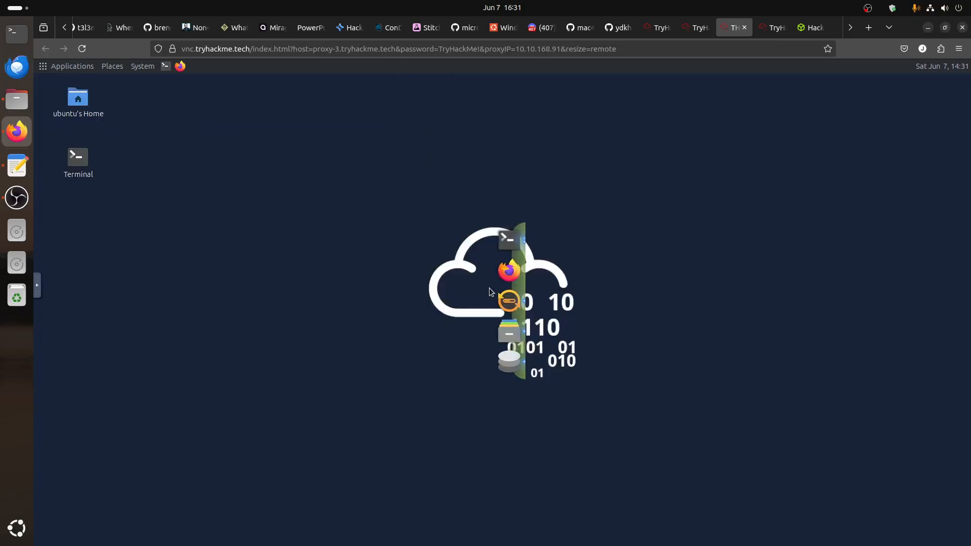
{"action": "left_click", "coordinate": [508, 361]}
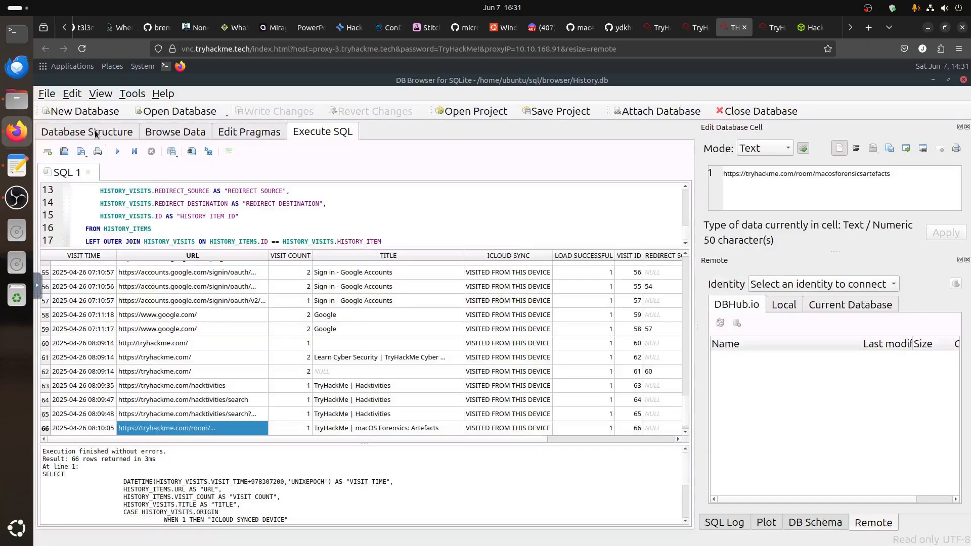
{"action": "left_click", "coordinate": [79, 131]}
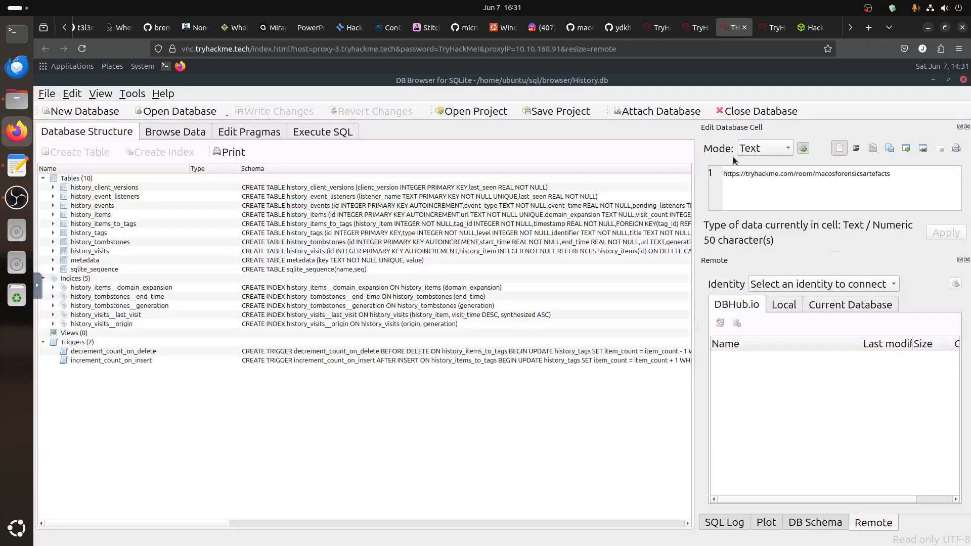
{"action": "left_click", "coordinate": [760, 112]}
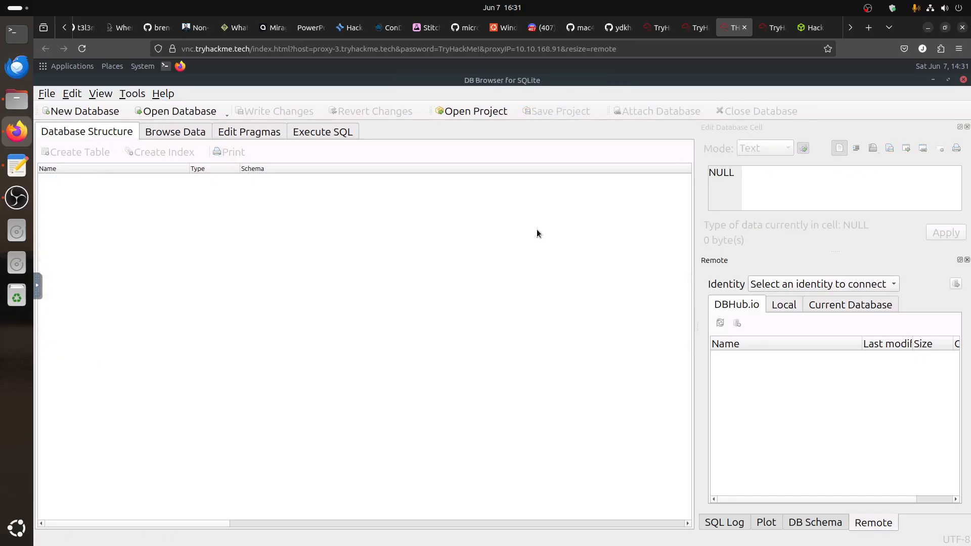
Open Photos.sqlite from the sql/photos folder and display its table data
{"action": "left_click", "coordinate": [47, 94]}
{"action": "key", "text": "Return"}
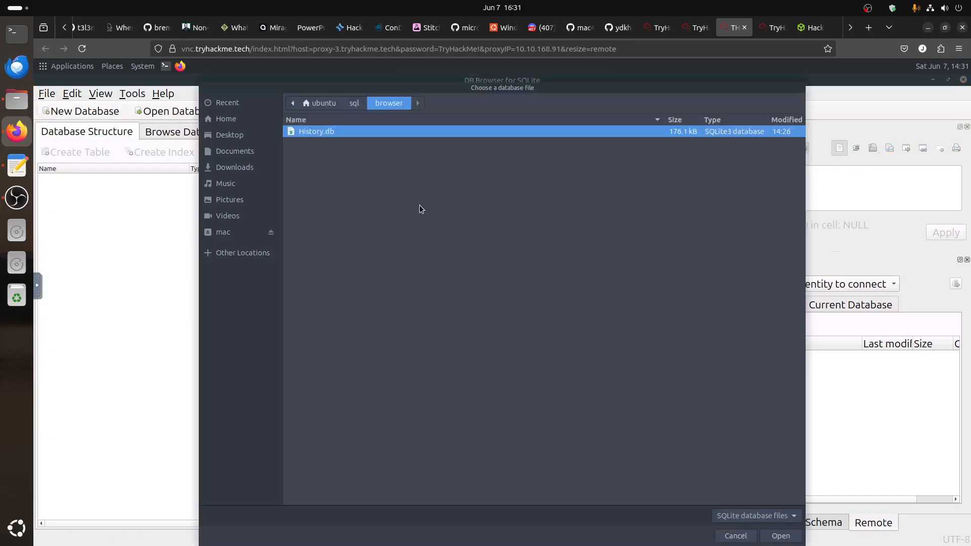
{"action": "left_click", "coordinate": [354, 103]}
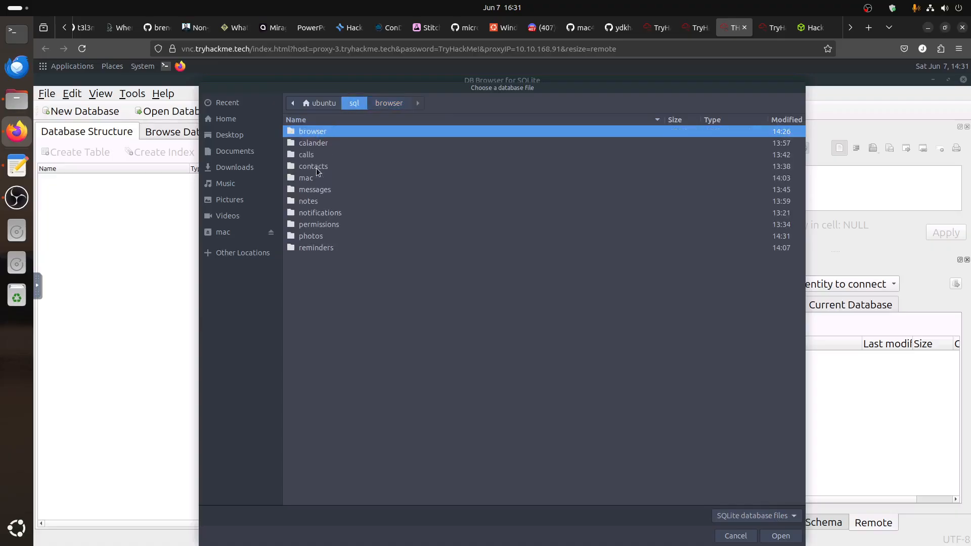
{"action": "double_click", "coordinate": [321, 239]}
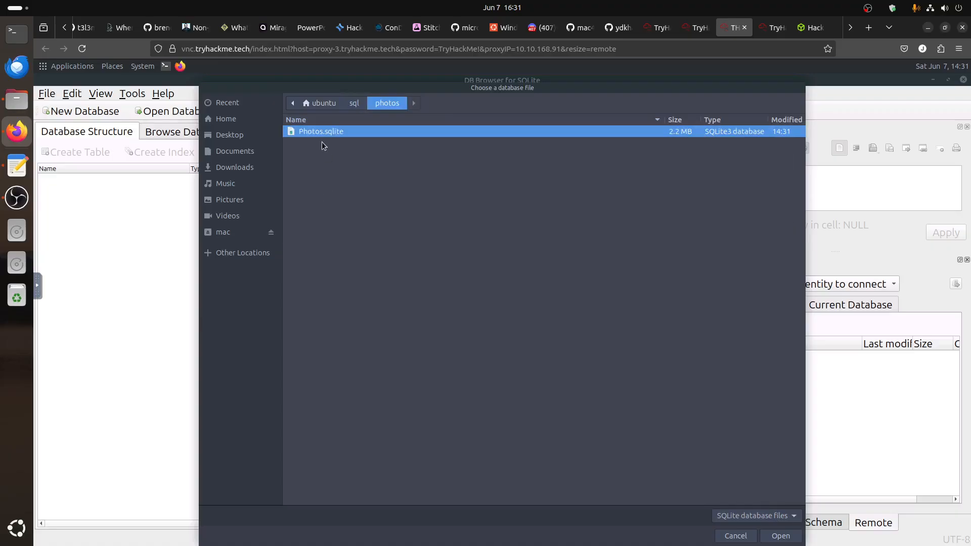
{"action": "double_click", "coordinate": [323, 133]}
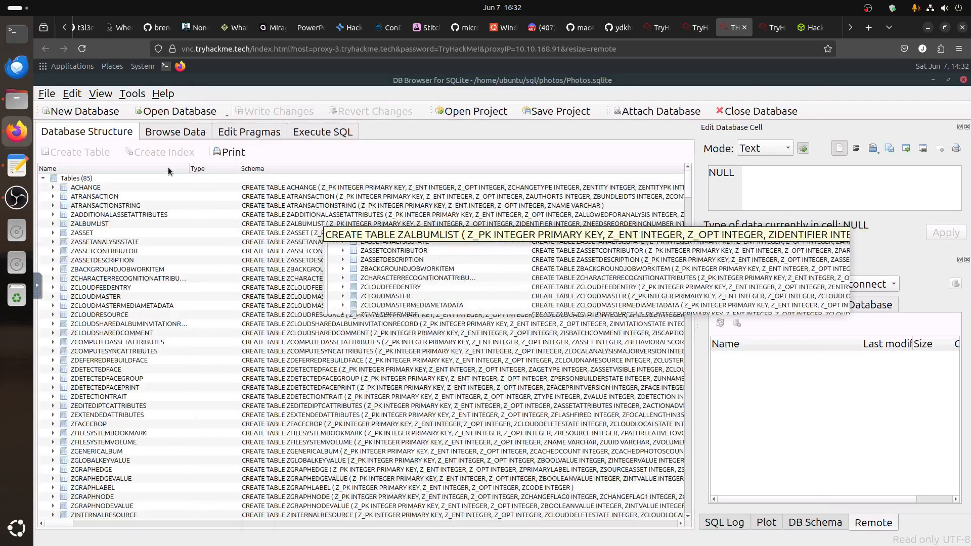
{"action": "left_click", "coordinate": [166, 133]}
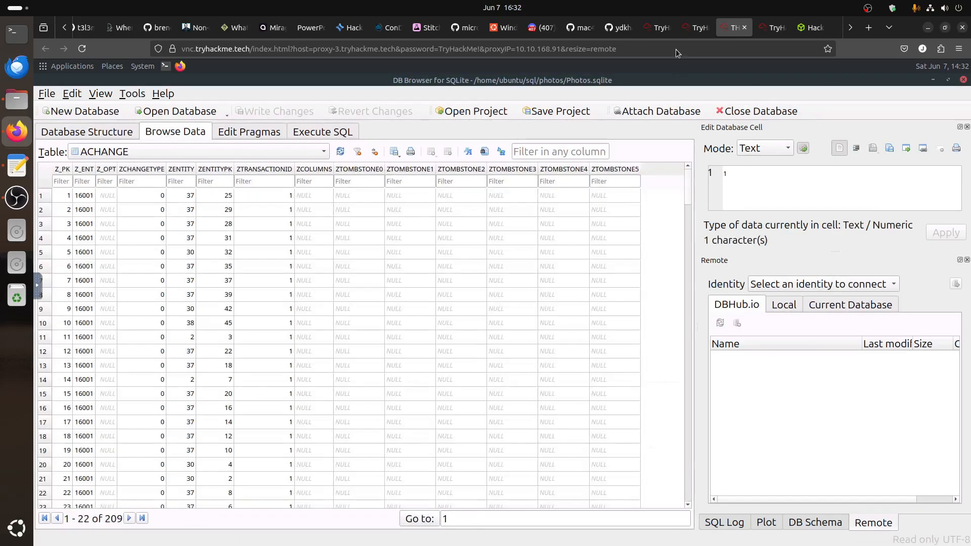
Check the Task 8 notes for the example table from Photos.sqlite, and return to the remote database browser
{"action": "left_click", "coordinate": [696, 28]}
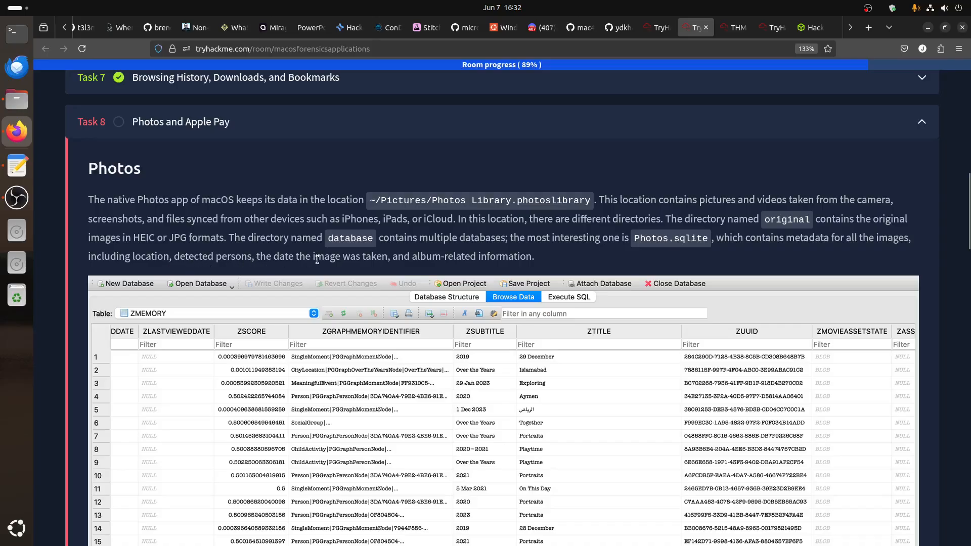
{"action": "scroll", "coordinate": [387, 261], "scroll_direction": "down", "scroll_amount": 8}
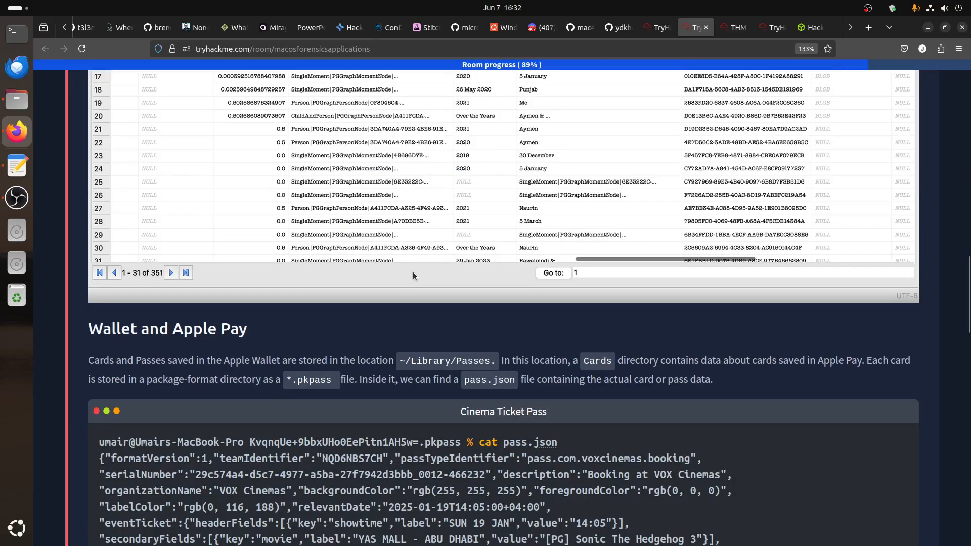
{"action": "key", "text": "ctrl+Tab"}
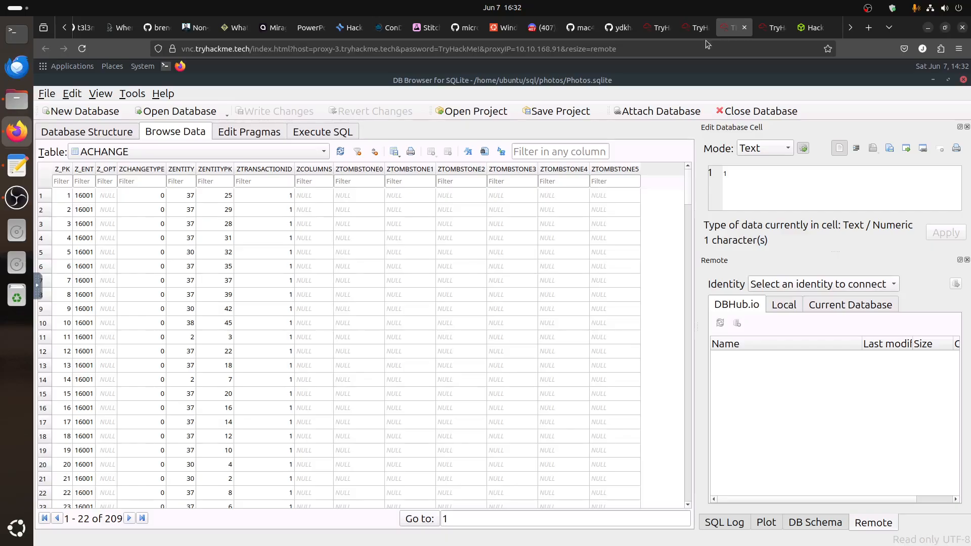
Browse the ZFACECROP, ZQUESTION and ZPHOTOSHIGHLIGHT tables of the Photos database in turn
{"action": "left_click", "coordinate": [125, 153]}
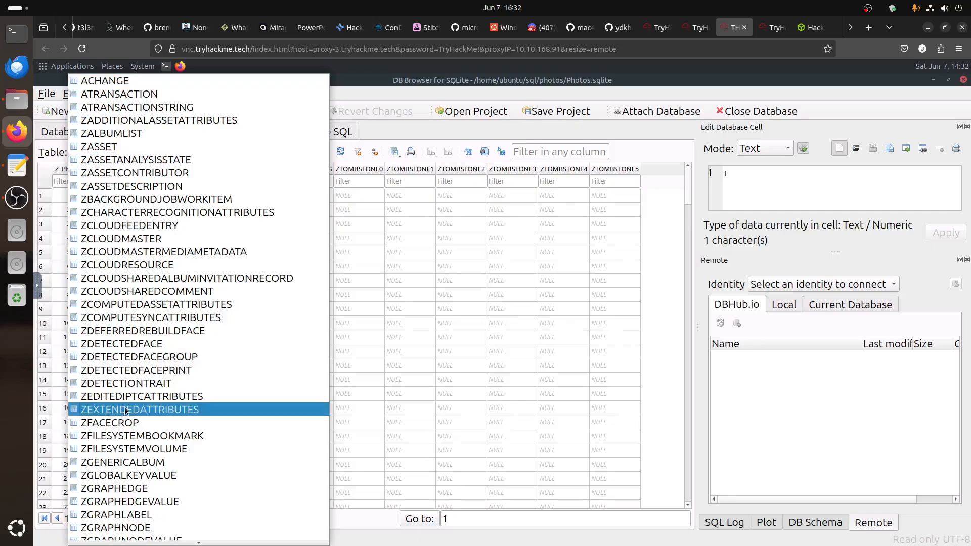
{"action": "left_click", "coordinate": [481, 332]}
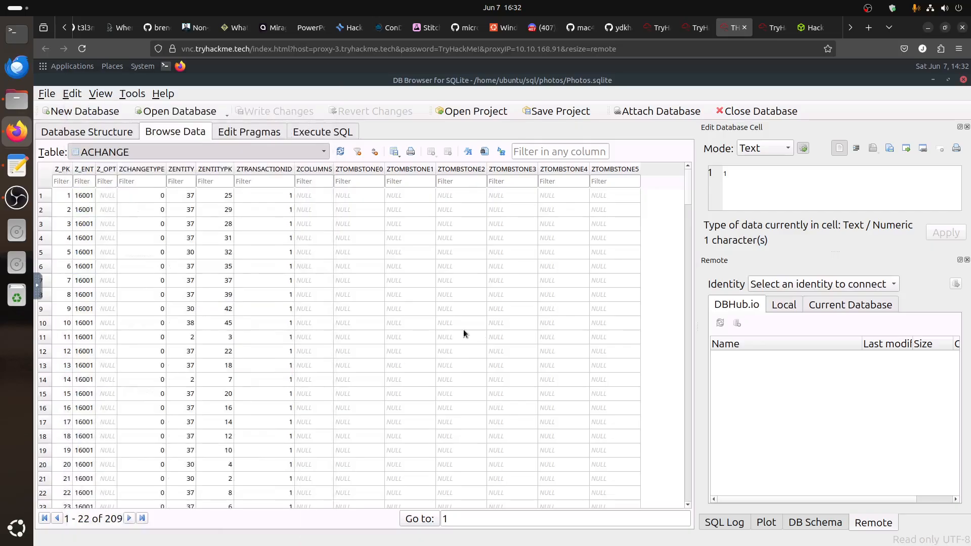
{"action": "left_click", "coordinate": [117, 154]}
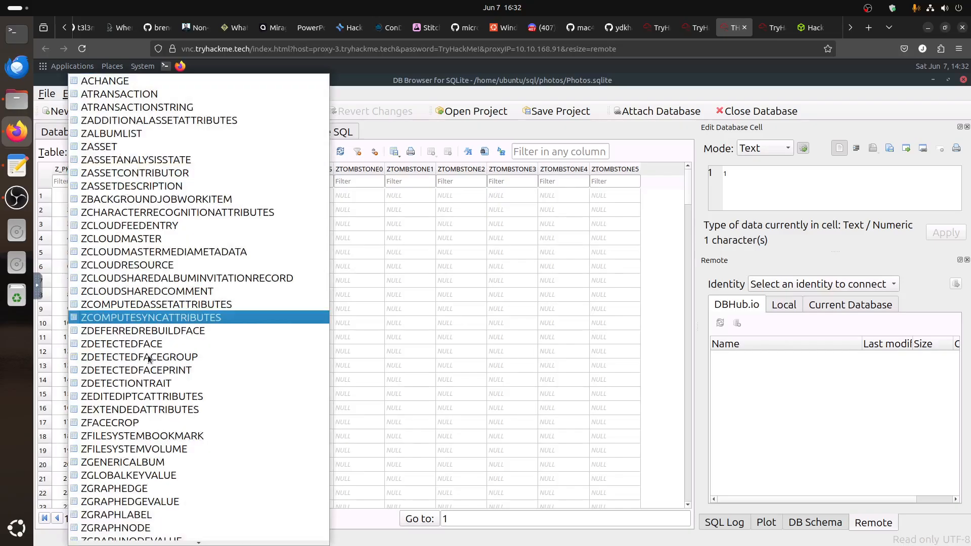
{"action": "left_click", "coordinate": [132, 424]}
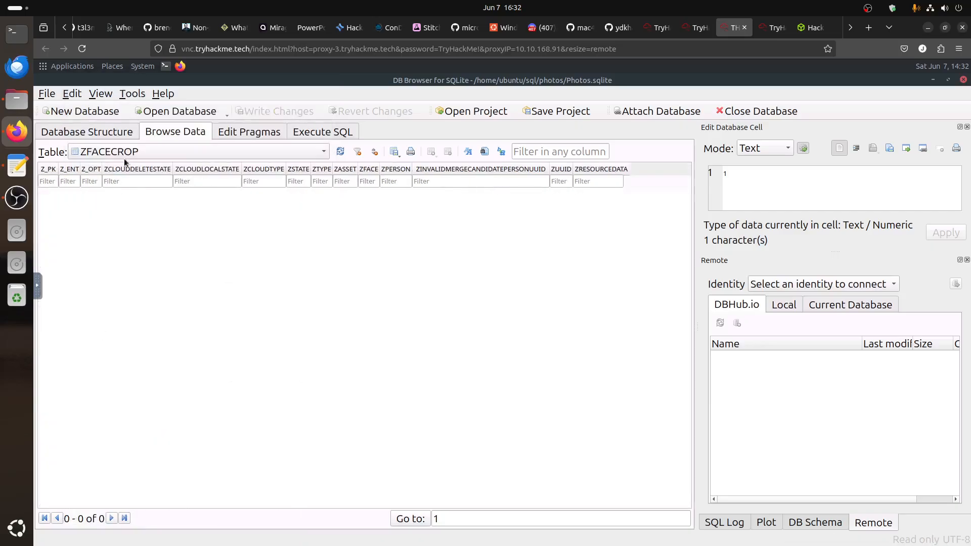
{"action": "left_click", "coordinate": [122, 153]}
{"action": "scroll", "coordinate": [132, 435], "scroll_direction": "down", "scroll_amount": 3}
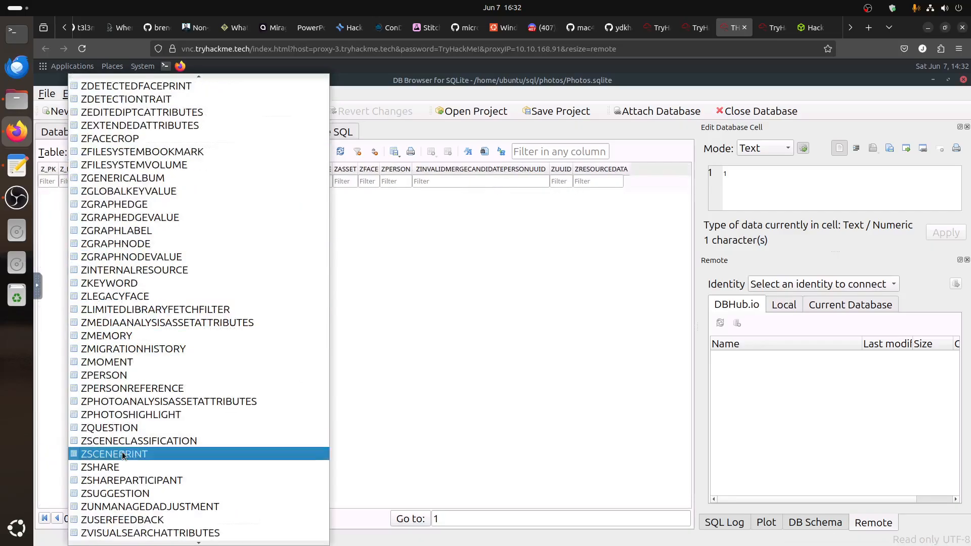
{"action": "left_click", "coordinate": [126, 428]}
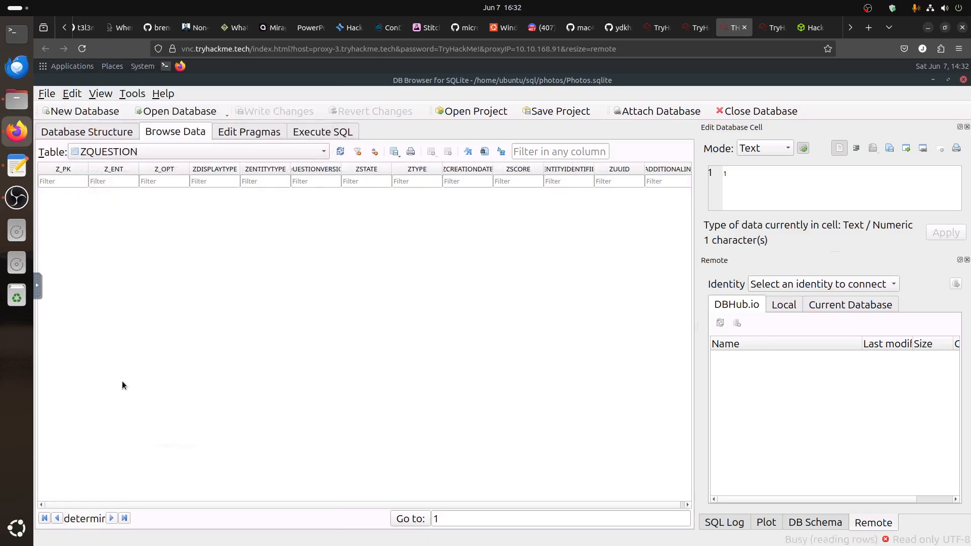
{"action": "left_click", "coordinate": [114, 151]}
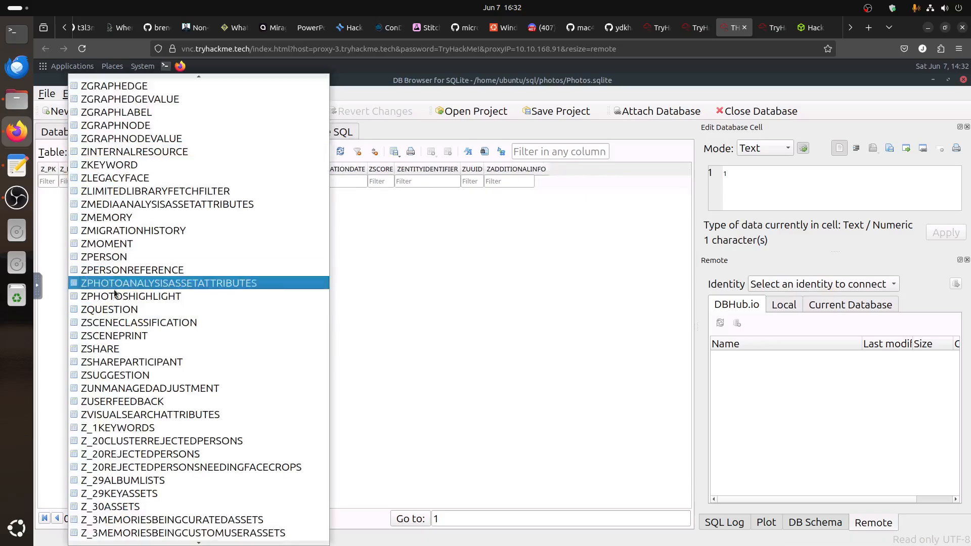
{"action": "left_click", "coordinate": [139, 298]}
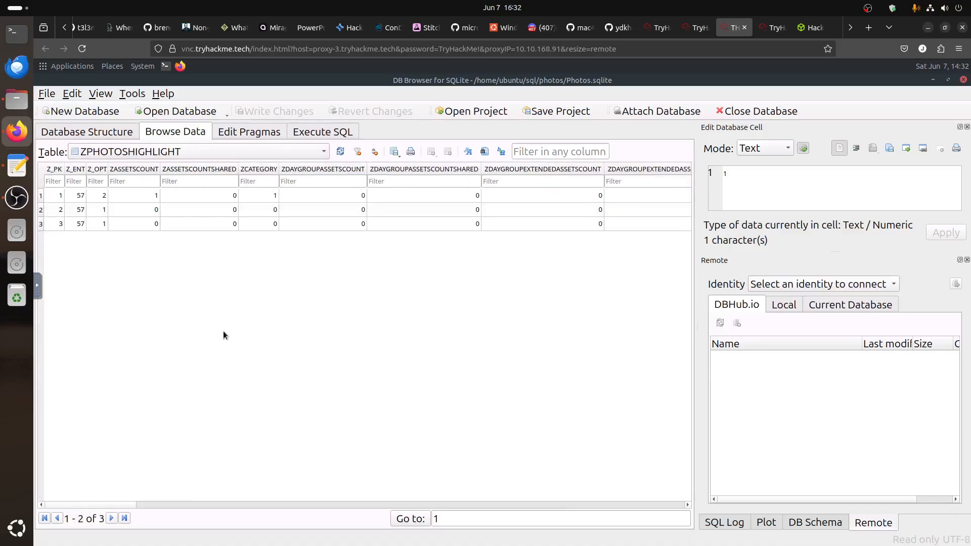
Review the Task 8 Photos notes and read where Wallet and Apple Pay cards and passes are stored
{"action": "left_click", "coordinate": [693, 30]}
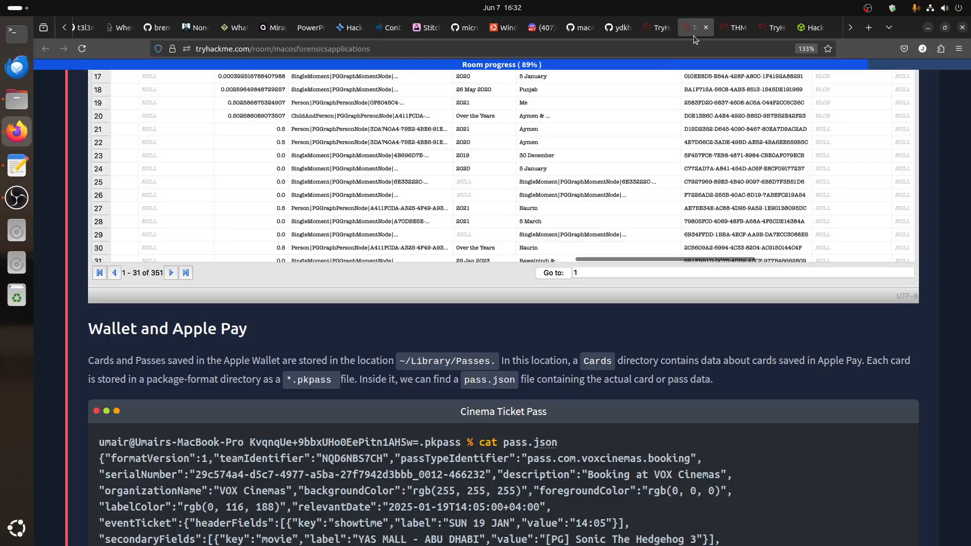
{"action": "scroll", "coordinate": [520, 296], "scroll_direction": "up", "scroll_amount": 5}
{"action": "scroll", "coordinate": [520, 296], "scroll_direction": "up", "scroll_amount": 7}
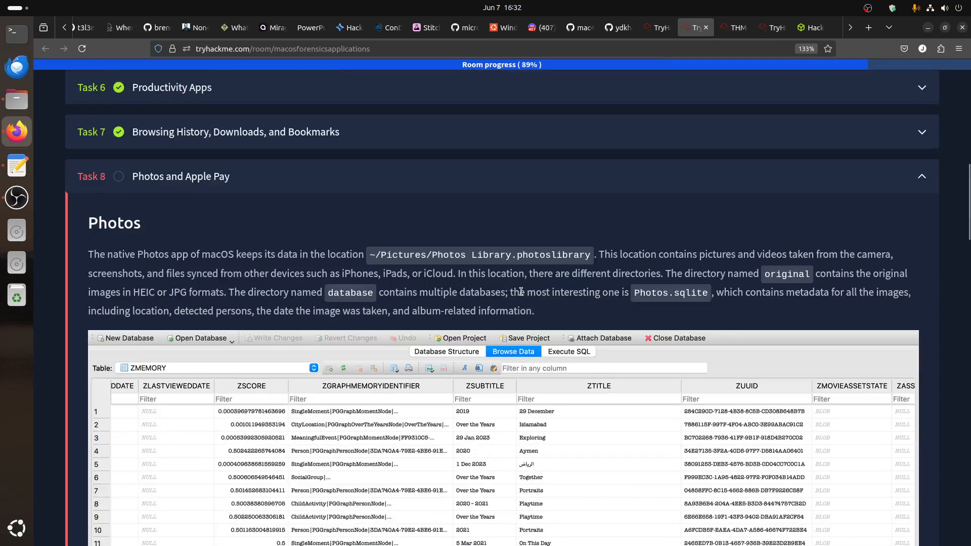
{"action": "scroll", "coordinate": [521, 292], "scroll_direction": "down", "scroll_amount": 10}
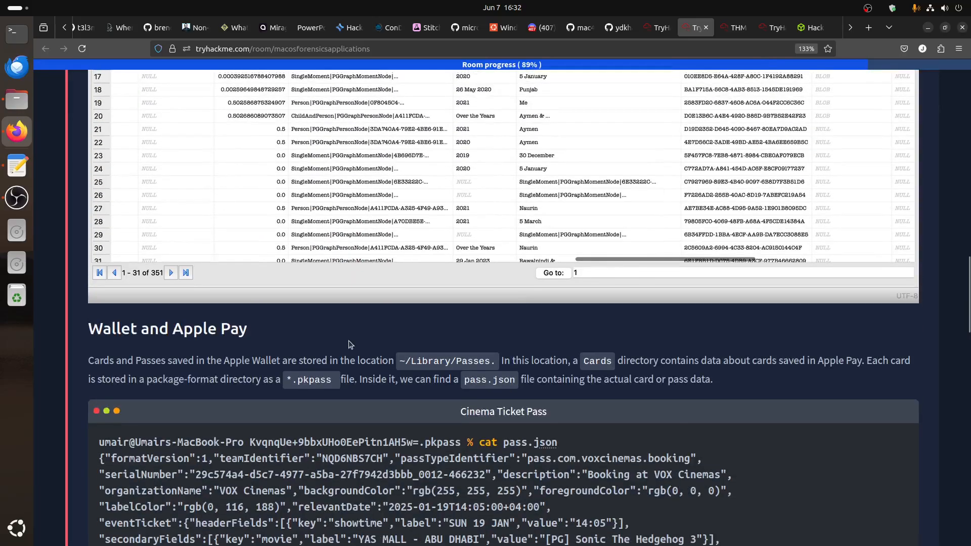
{"action": "scroll", "coordinate": [270, 345], "scroll_direction": "down", "scroll_amount": 1}
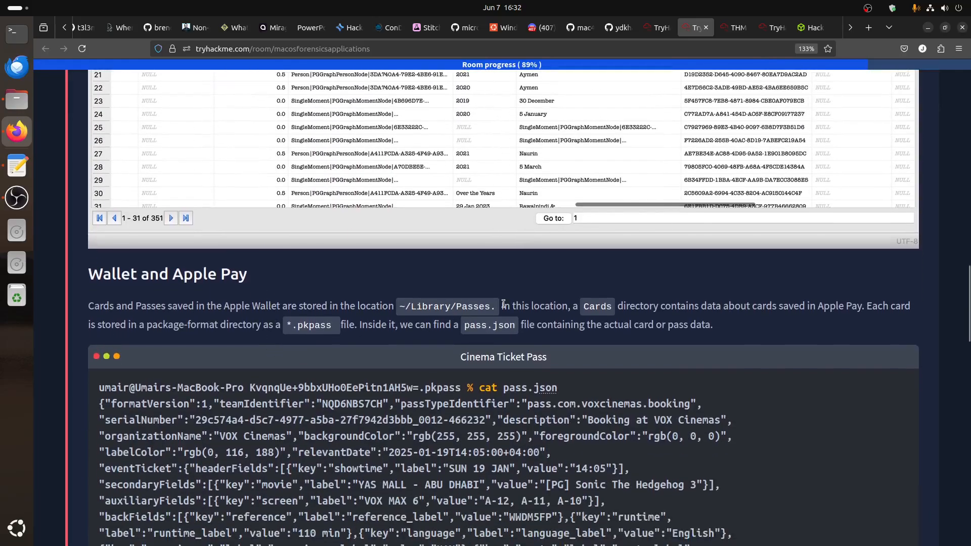
Minimise the database browser, return to the root terminal and move up three directory levels to the Mac user's home folder
{"action": "left_click", "coordinate": [733, 34]}
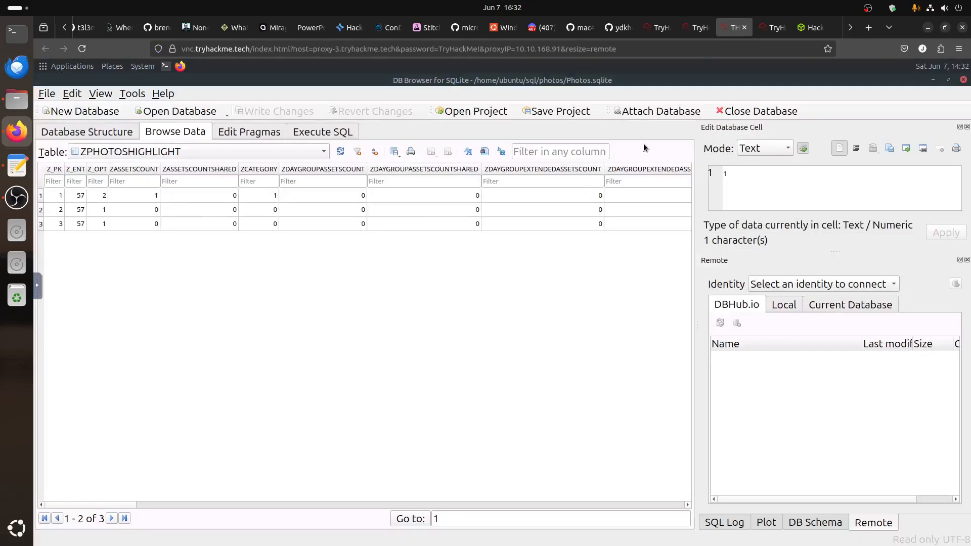
{"action": "left_click", "coordinate": [932, 81]}
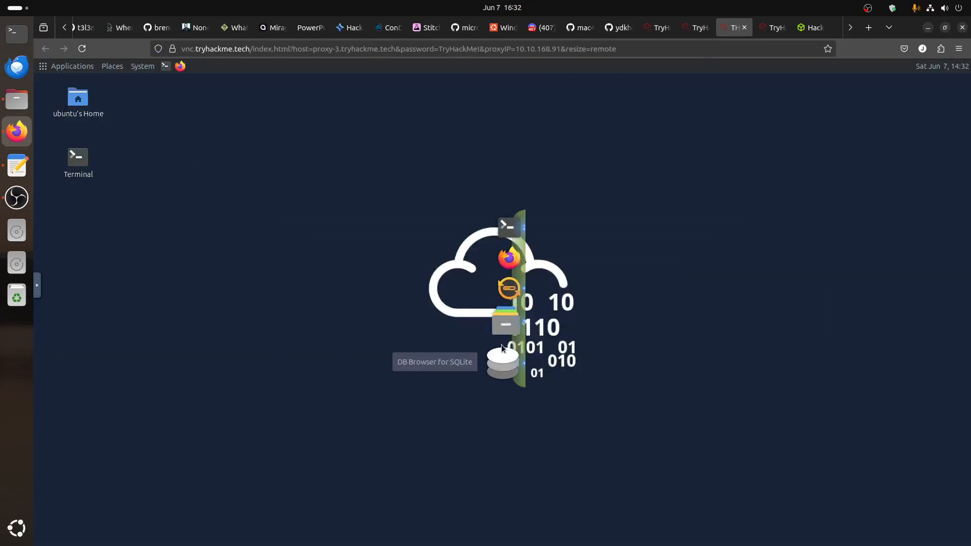
{"action": "left_click", "coordinate": [505, 238]}
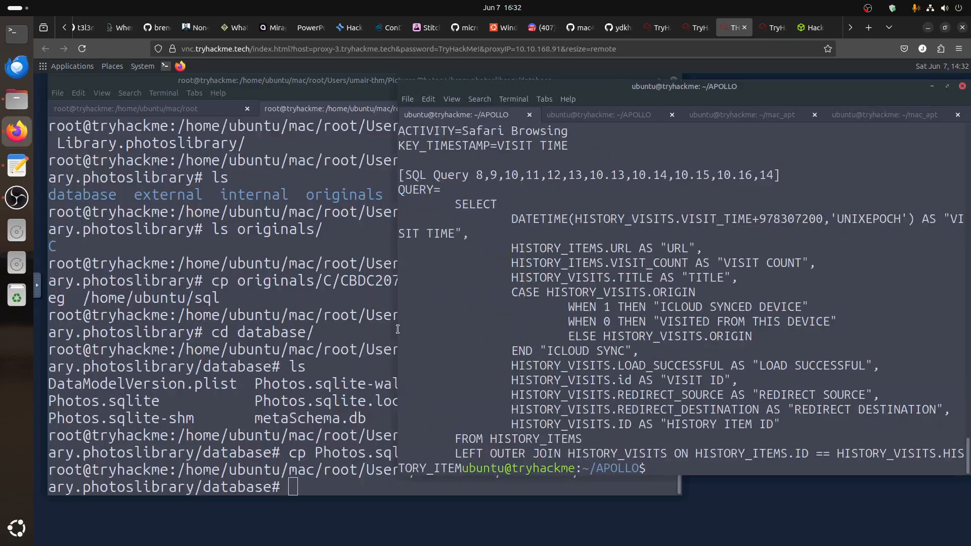
{"action": "left_click", "coordinate": [291, 367]}
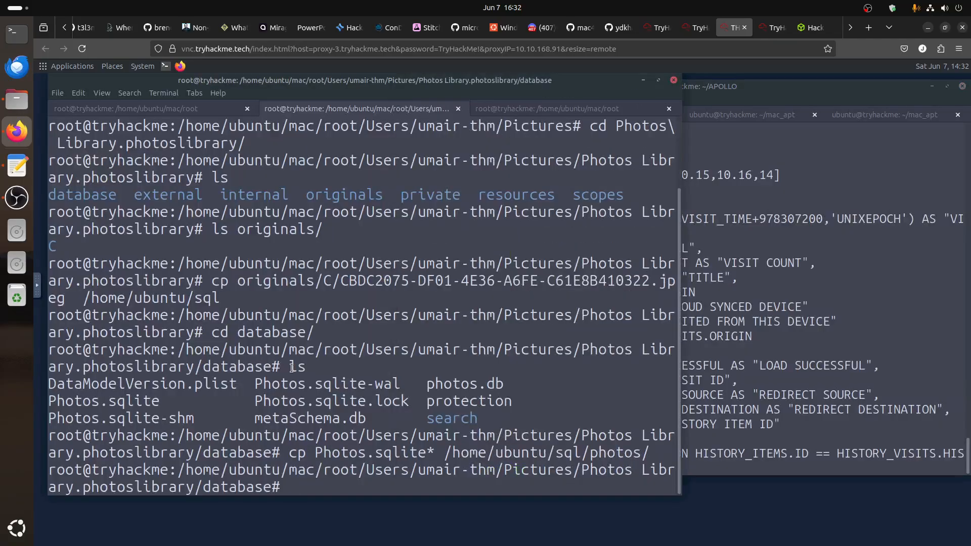
{"action": "type", "text": "cd .."}
{"action": "key", "text": "Return"}
{"action": "type", "text": "cd .."}
{"action": "key", "text": "Return"}
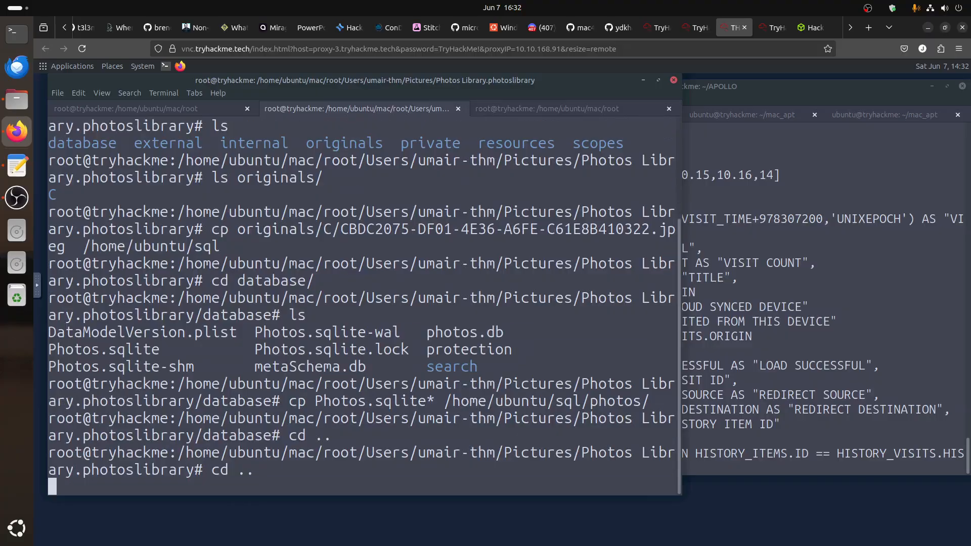
{"action": "type", "text": "cd .."}
{"action": "key", "text": "Return"}
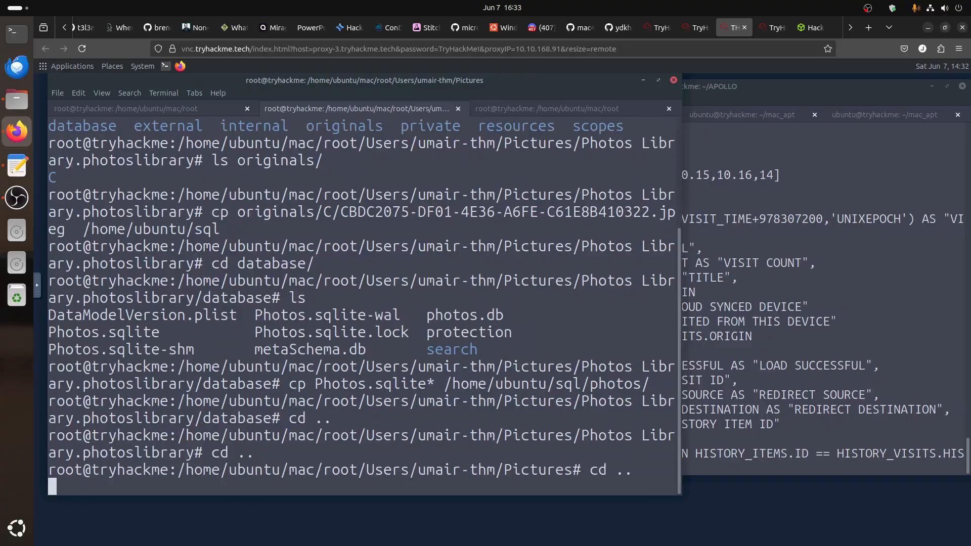
Enter the Library/Passes/ directory of the Mac user's home folder and list its contents
{"action": "type", "text": "cd L"}
{"action": "key", "text": "Tab"}
{"action": "type", "text": "P"}
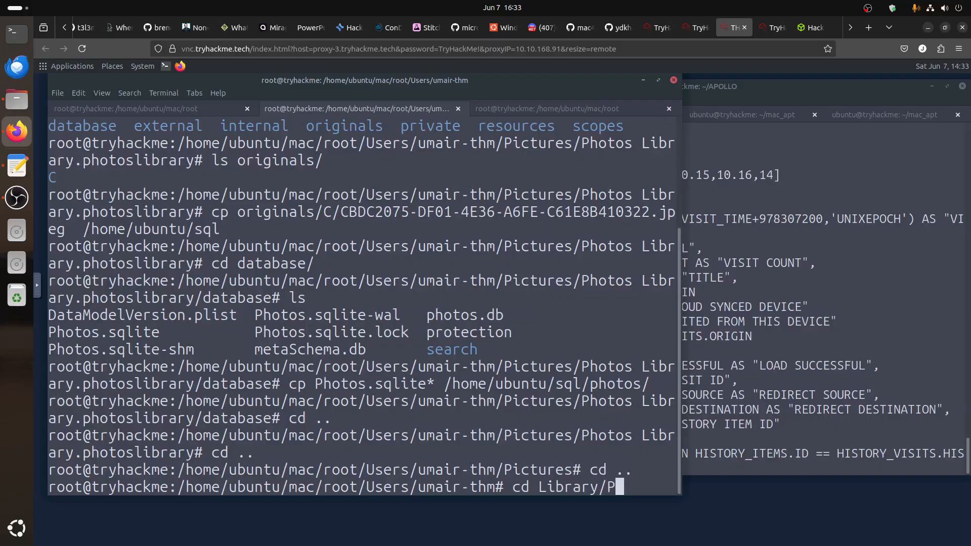
{"action": "key", "text": "Tab"}
{"action": "key", "text": "Tab"}
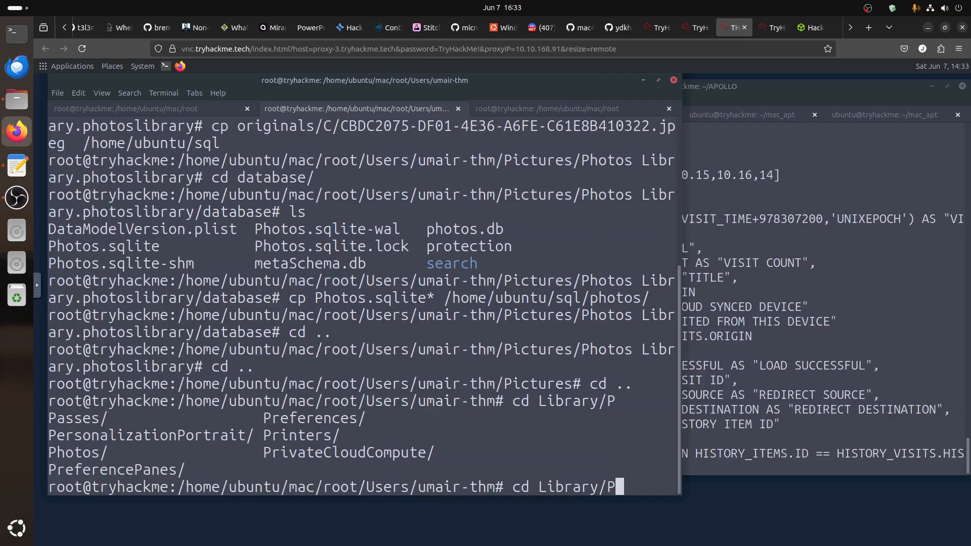
{"action": "type", "text": "a"}
{"action": "key", "text": "Tab"}
{"action": "key", "text": "Return"}
{"action": "type", "text": "ls"}
{"action": "key", "text": "Return"}
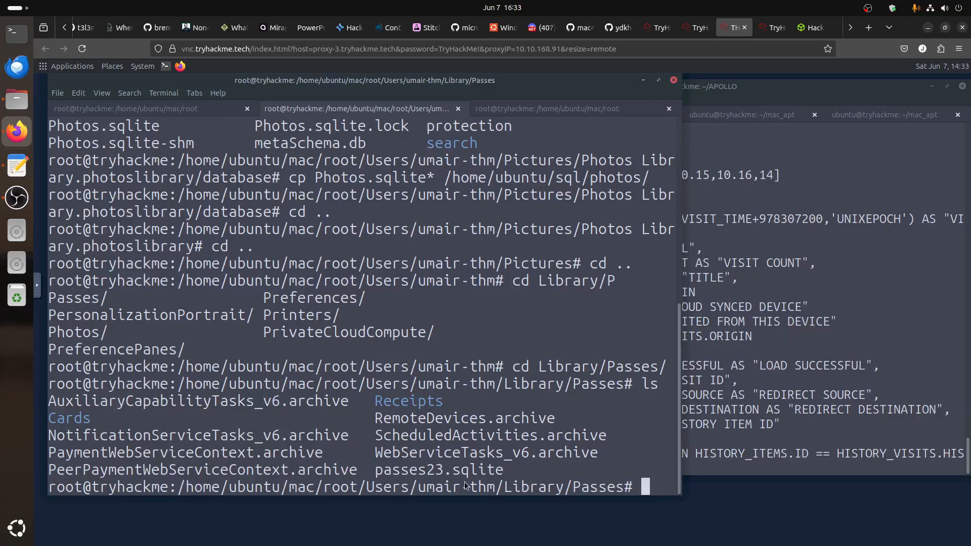
Mark the passes23.sqlite file name, recheck the Wallet and Apple Pay notes, and return to the root terminal
{"action": "left_click_drag", "start_coordinate": [441, 471], "coordinate": [500, 470]}
{"action": "left_click", "coordinate": [686, 34]}
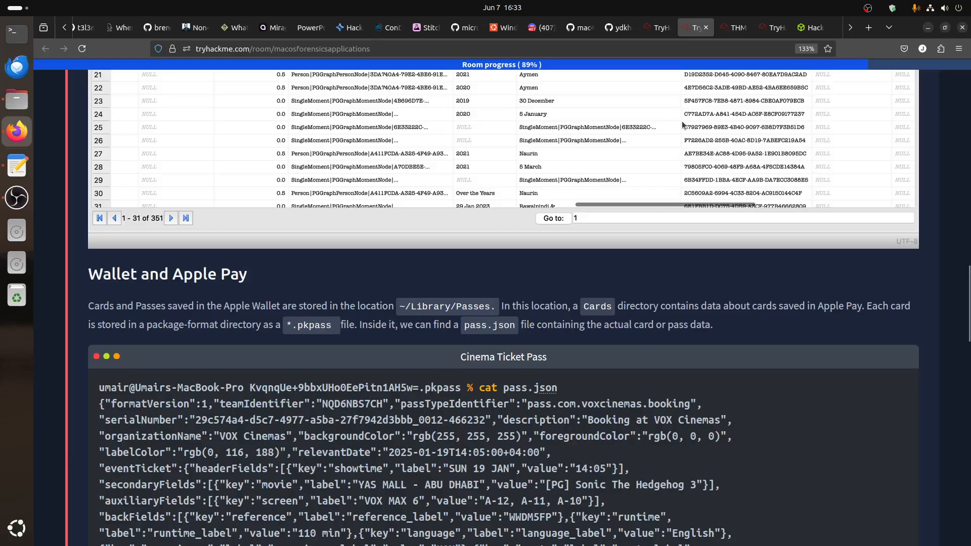
{"action": "left_click", "coordinate": [731, 31]}
{"action": "left_click", "coordinate": [421, 315]}
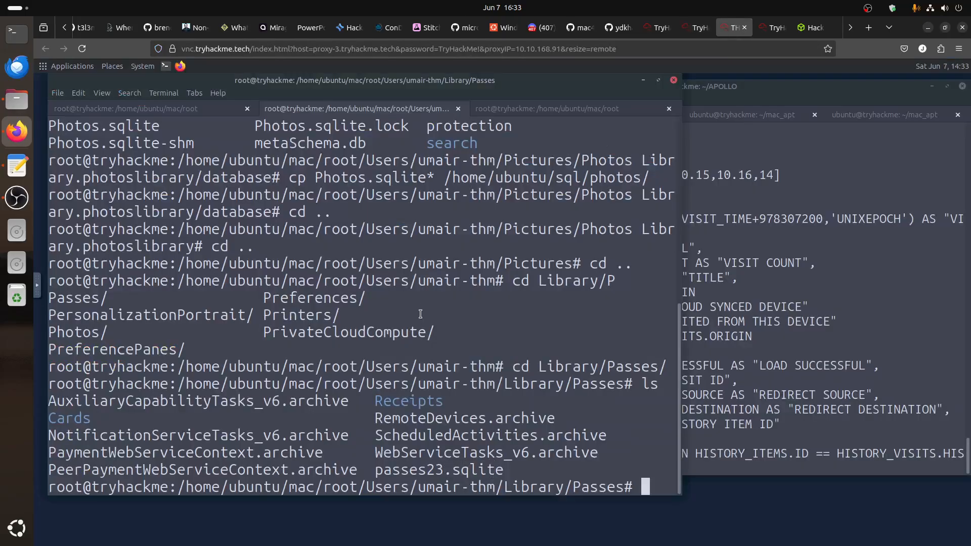
List the contents of the Cards/ directory inside Library/Passes
{"action": "type", "text": "ls"}
{"action": "type", "text": " A"}
{"action": "key", "text": "Tab"}
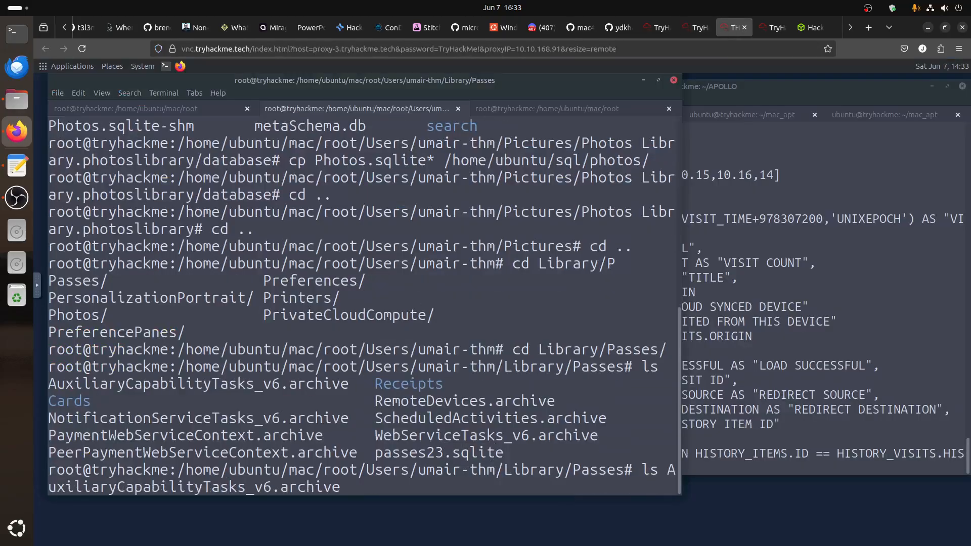
{"action": "key", "text": "BackSpace"}
{"action": "key", "text": "BackSpace"}
{"action": "key", "text": "BackSpace"}
{"action": "key", "text": "BackSpace"}
{"action": "key", "text": "BackSpace"}
{"action": "key", "text": "BackSpace"}
{"action": "key", "text": "BackSpace"}
{"action": "key", "text": "BackSpace"}
{"action": "key", "text": "BackSpace"}
{"action": "key", "text": "BackSpace"}
{"action": "key", "text": "BackSpace"}
{"action": "key", "text": "BackSpace"}
{"action": "key", "text": "BackSpace"}
{"action": "key", "text": "BackSpace"}
{"action": "key", "text": "BackSpace"}
{"action": "key", "text": "BackSpace"}
{"action": "key", "text": "BackSpace"}
{"action": "key", "text": "BackSpace"}
{"action": "key", "text": "BackSpace"}
{"action": "key", "text": "BackSpace"}
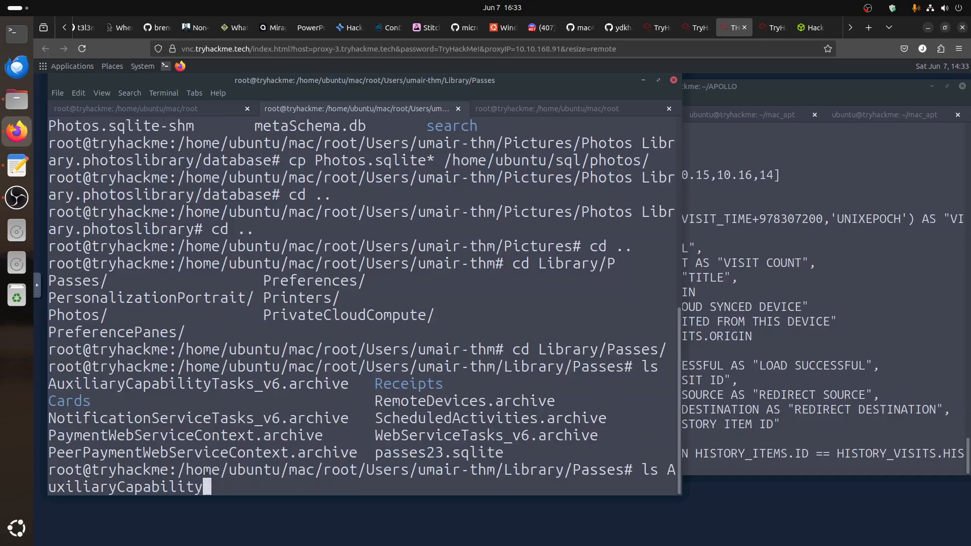
{"action": "type", "text": "s C"}
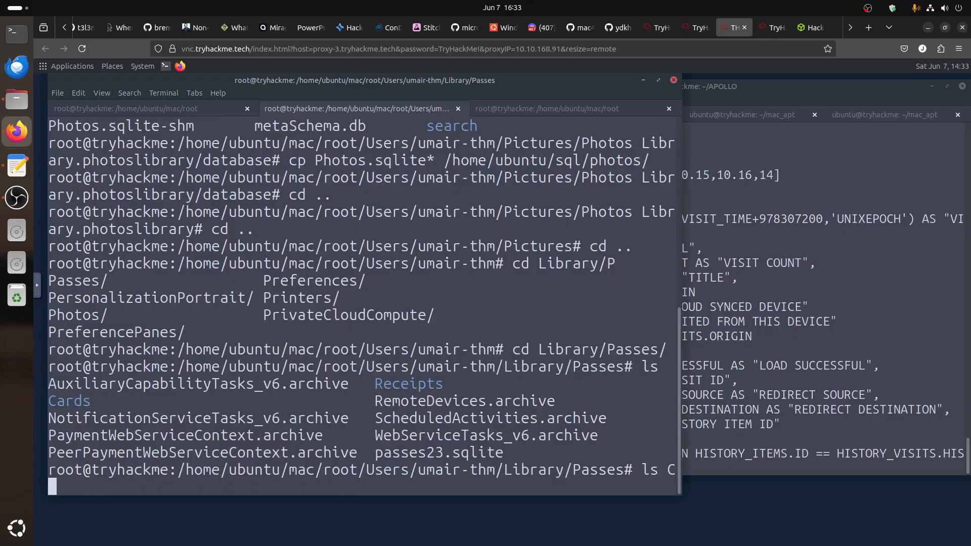
{"action": "key", "text": "Tab"}
{"action": "key", "text": "Return"}
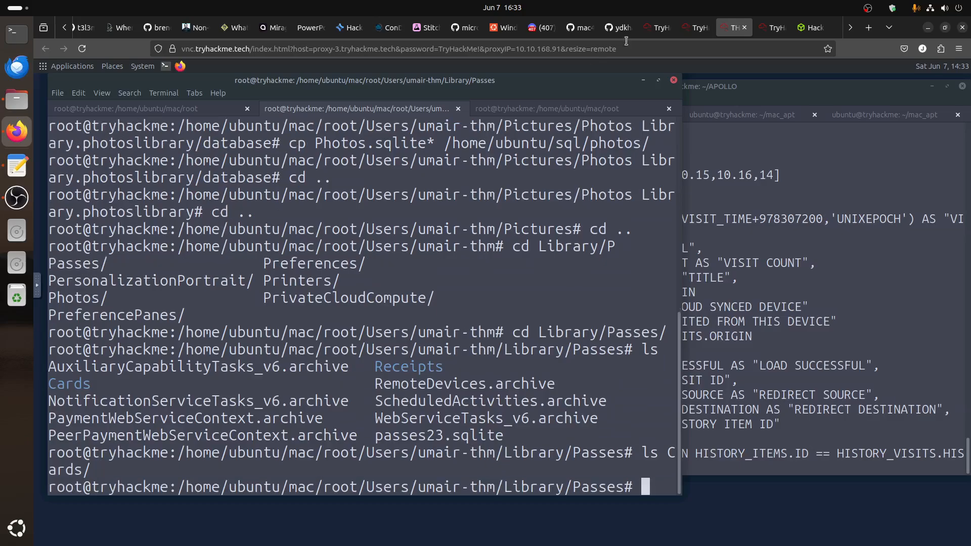
Recheck the Wallet and Apple Pay notes on the Cards directory and the Cinema Ticket Pass example, and return to the terminal
{"action": "left_click", "coordinate": [694, 27]}
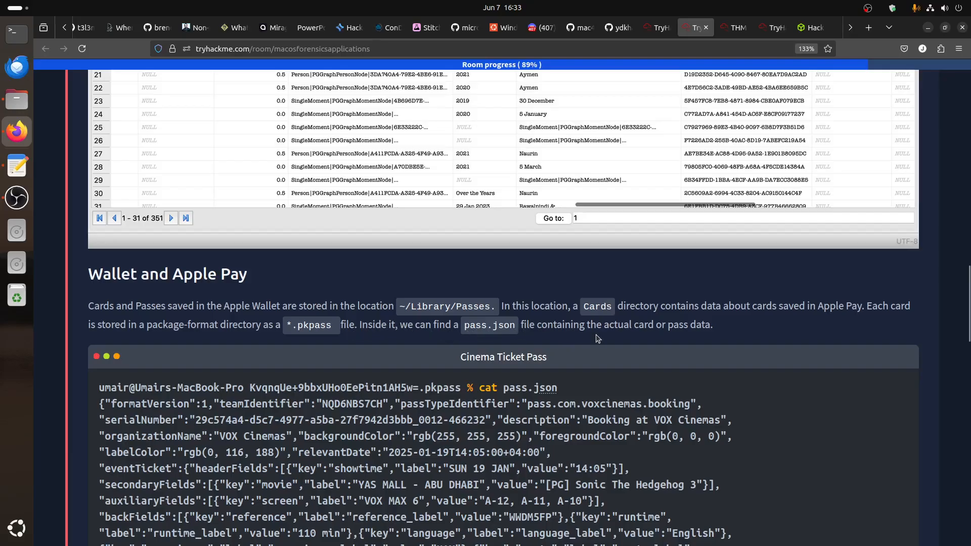
{"action": "scroll", "coordinate": [680, 330], "scroll_direction": "down", "scroll_amount": 2}
{"action": "scroll", "coordinate": [680, 330], "scroll_direction": "down", "scroll_amount": 2}
{"action": "left_click_drag", "start_coordinate": [291, 208], "coordinate": [520, 367]}
{"action": "left_click", "coordinate": [511, 363]}
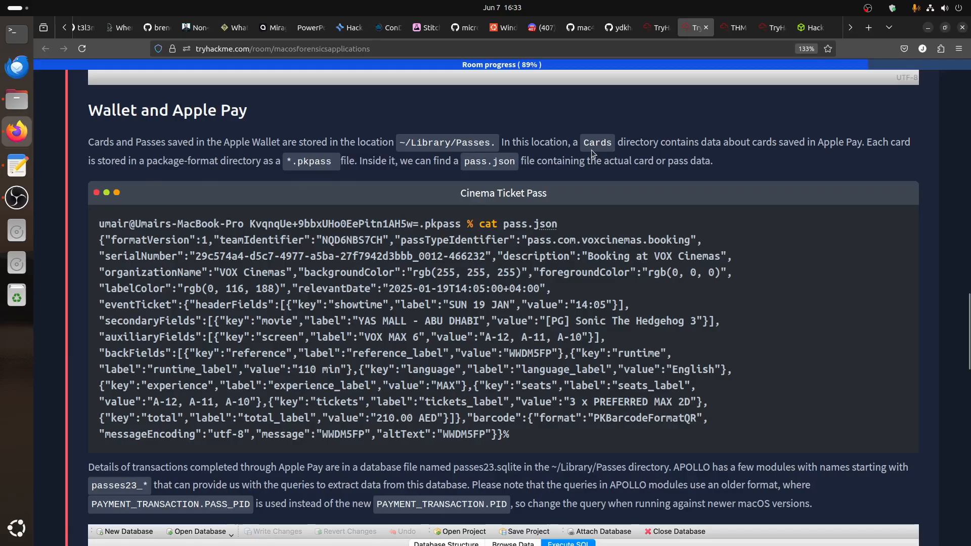
{"action": "left_click", "coordinate": [730, 29]}
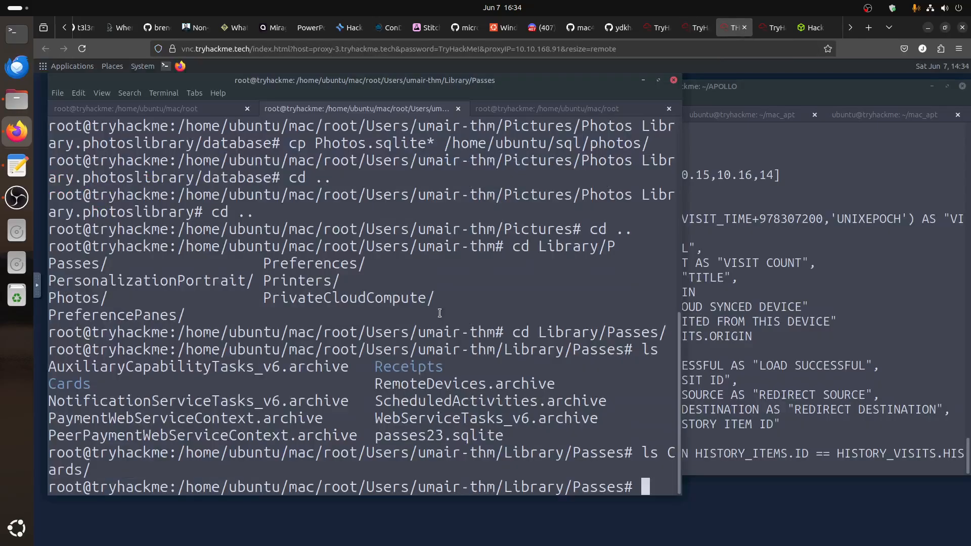
Clear the terminal, list the Passes directory again and show a long listing of Cards/ including hidden entries
{"action": "key", "text": "Return"}
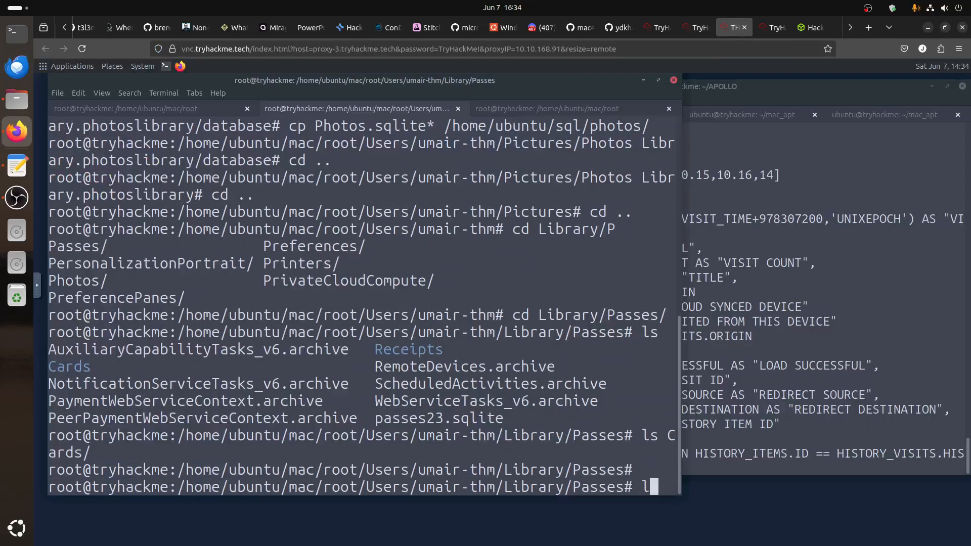
{"action": "type", "text": "clear"}
{"action": "key", "text": "Return"}
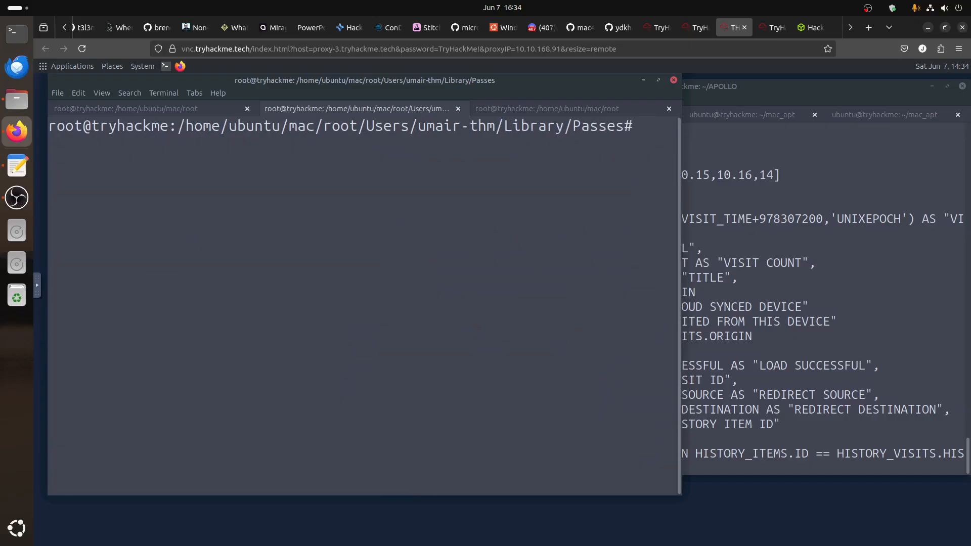
{"action": "type", "text": "ls"}
{"action": "key", "text": "Return"}
{"action": "type", "text": "ls -la C"}
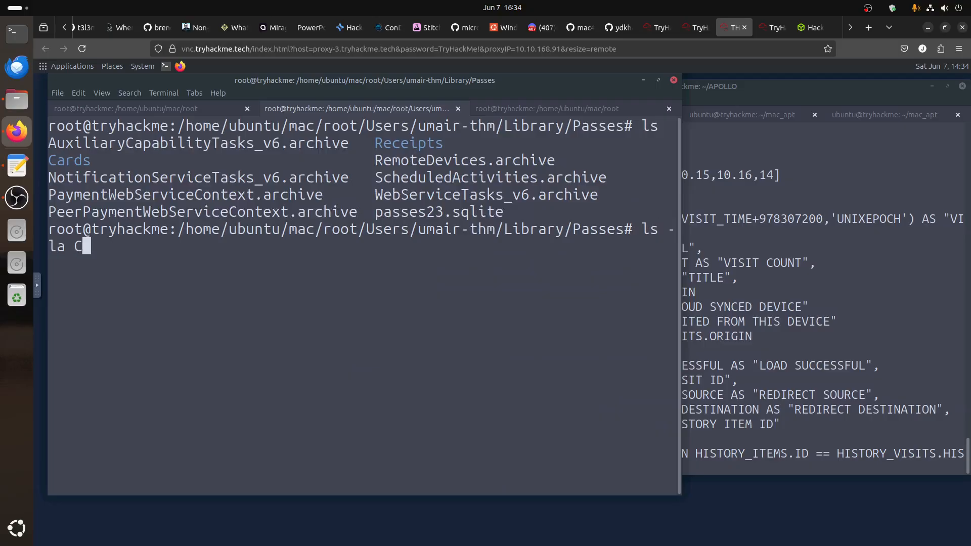
{"action": "key", "text": "Tab"}
{"action": "key", "text": "Return"}
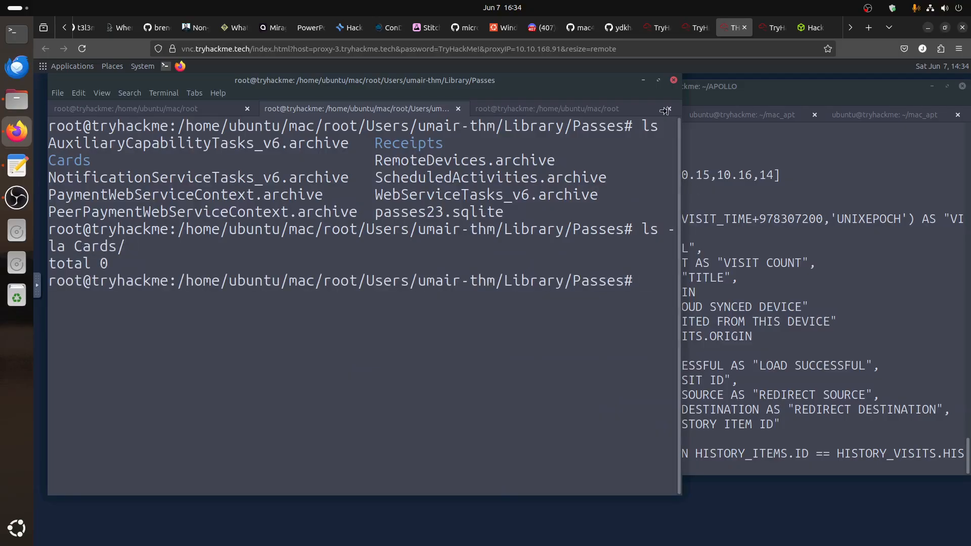
Read the room notes on the Cinema Ticket Pass and the passes23.sqlite transaction database, and return to the terminal
{"action": "left_click", "coordinate": [693, 32]}
{"action": "left_click_drag", "start_coordinate": [304, 239], "coordinate": [474, 367]}
{"action": "scroll", "coordinate": [486, 373], "scroll_direction": "down", "scroll_amount": 3}
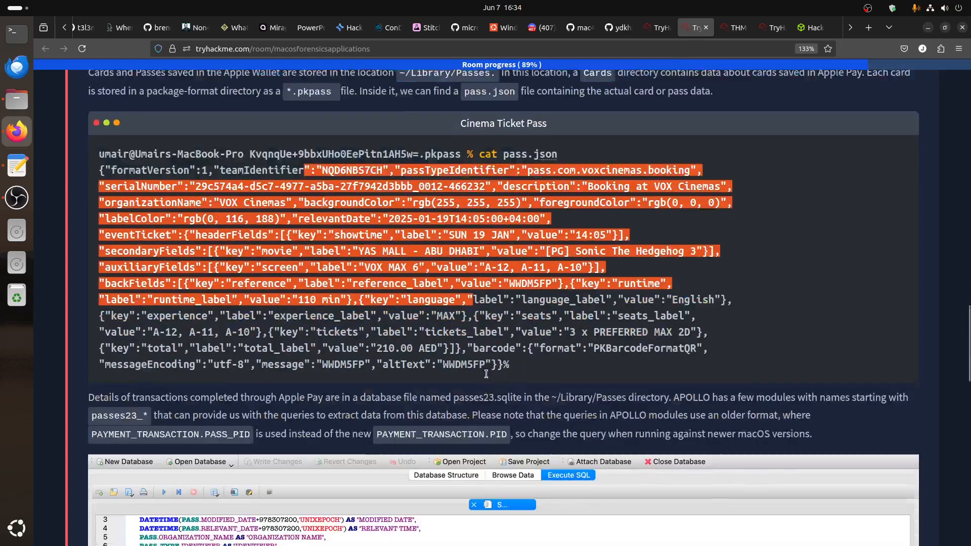
{"action": "left_click", "coordinate": [181, 260]}
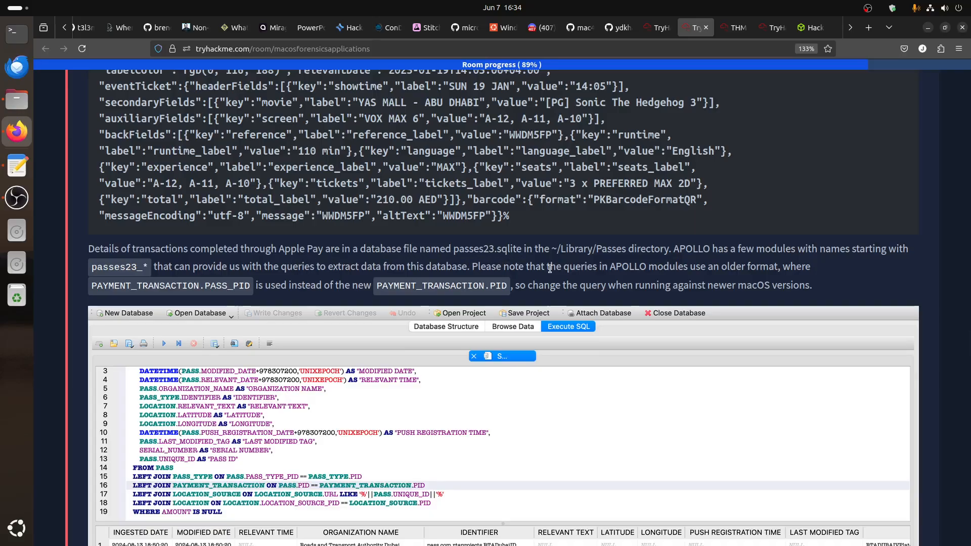
{"action": "key", "text": "ctrl+Tab"}
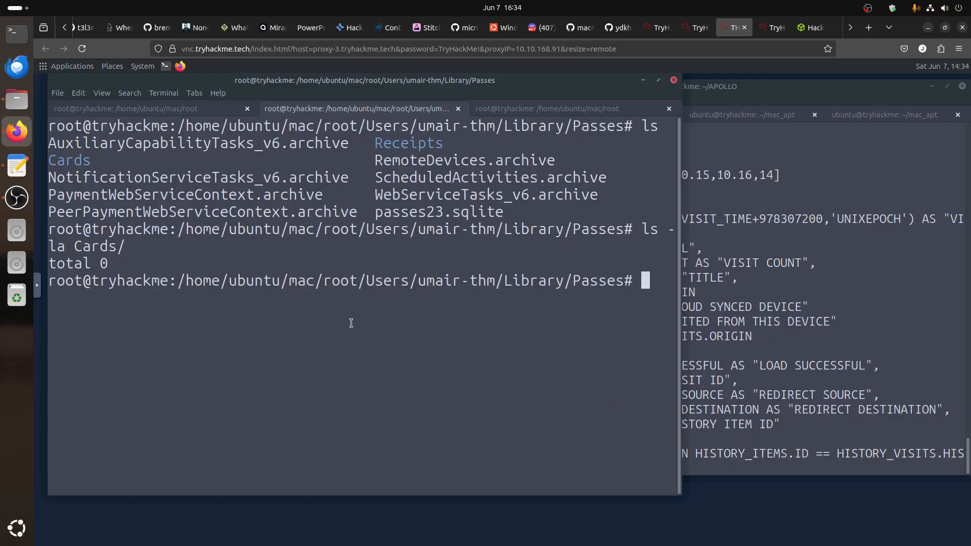
List the Passes directory and copy passes23.sqlite to /home/ubuntu/sql/
{"action": "type", "text": "ls"}
{"action": "key", "text": "Return"}
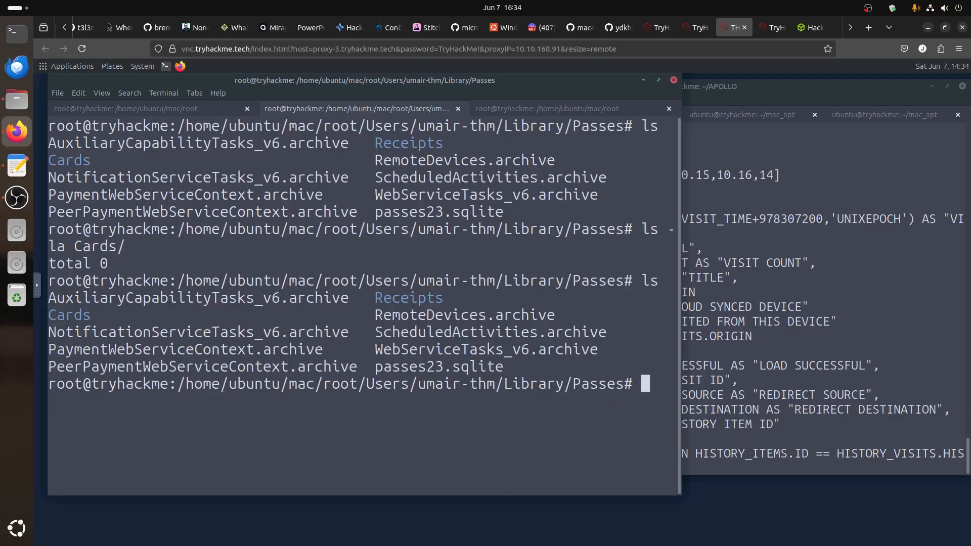
{"action": "type", "text": "cp passes23.sqlite "}
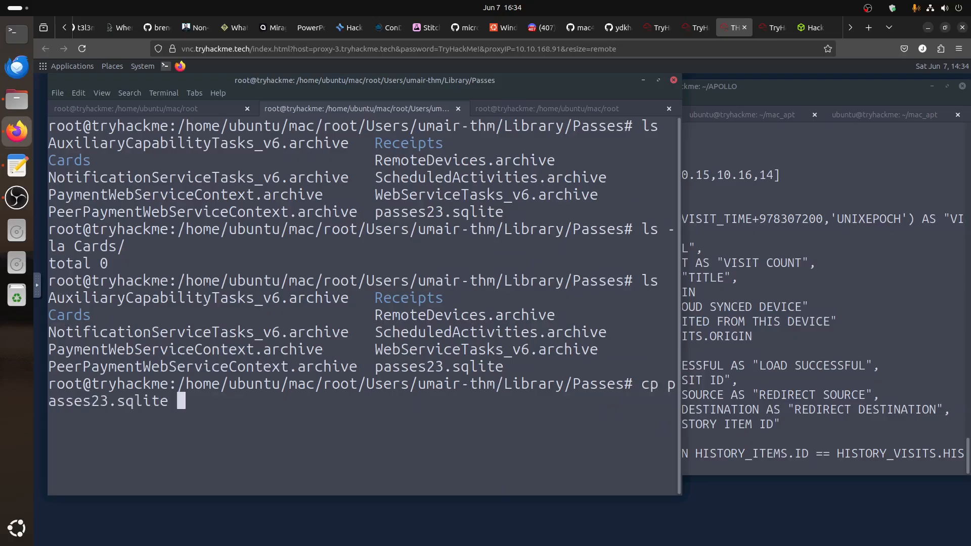
{"action": "type", "text": "/home/"}
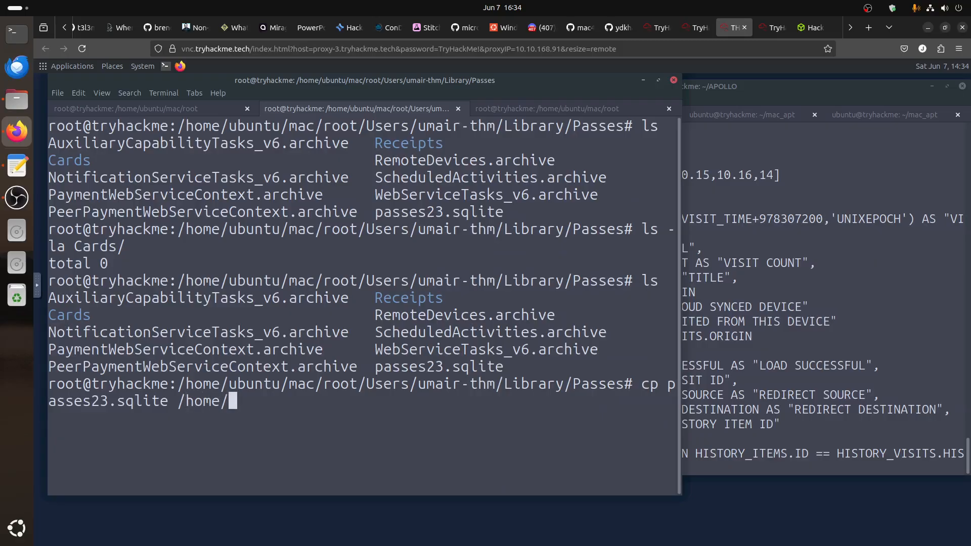
{"action": "type", "text": "ubuntu/sql"}
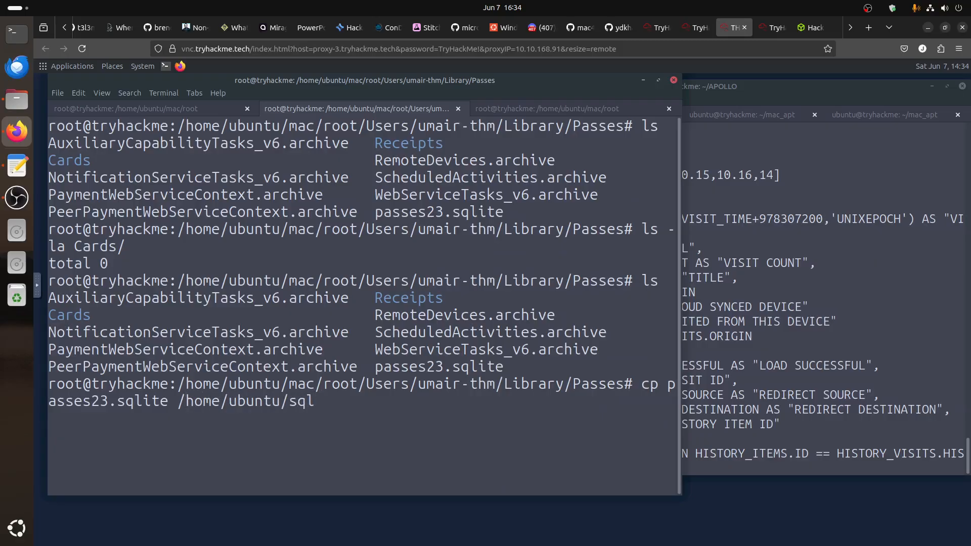
{"action": "type", "text": "/"}
{"action": "key", "text": "Return"}
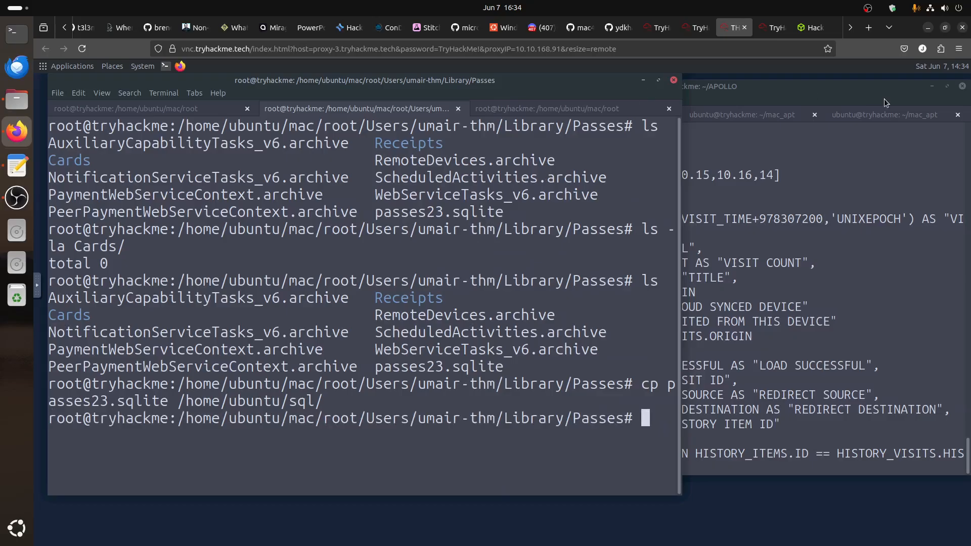
Minimise both terminal windows and close the Photos.sqlite database in the database browser
{"action": "left_click", "coordinate": [932, 87]}
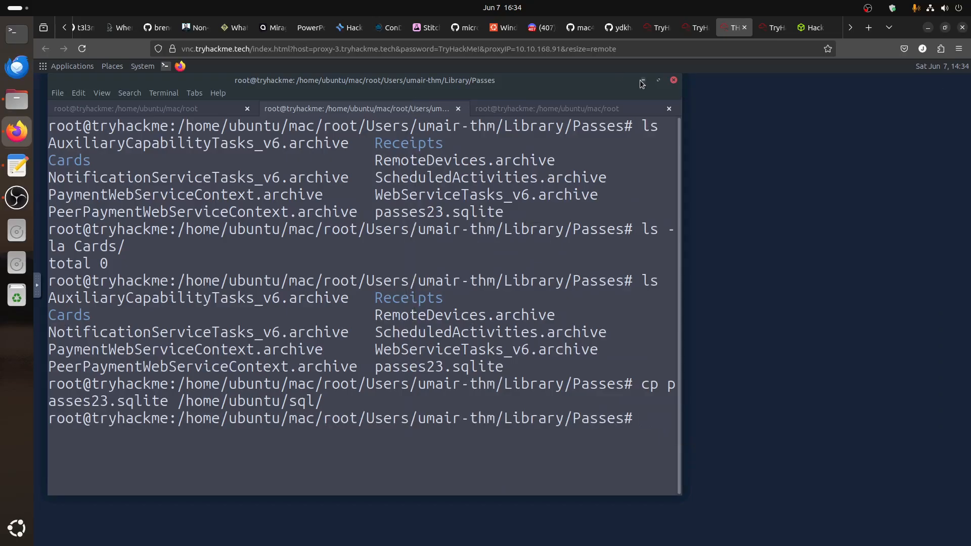
{"action": "left_click", "coordinate": [642, 84]}
{"action": "left_click", "coordinate": [503, 363]}
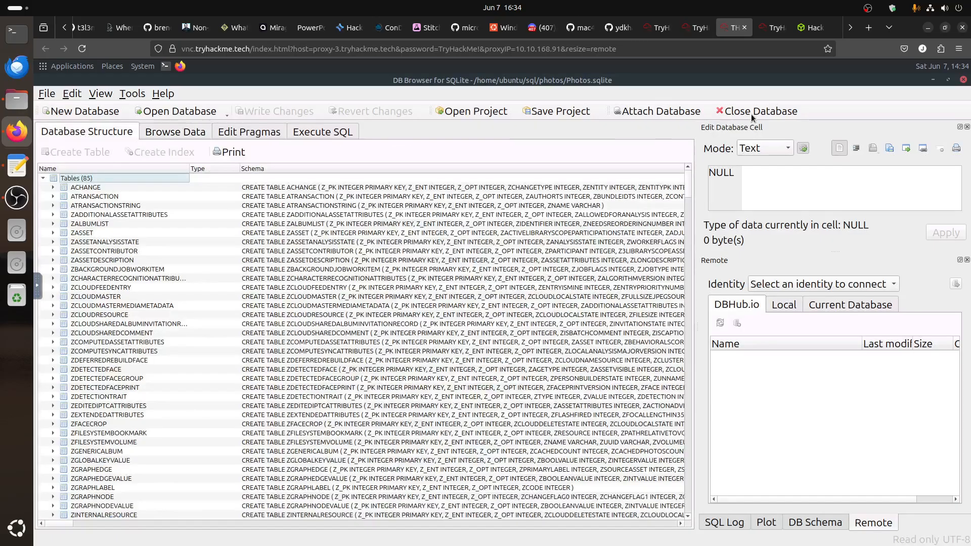
{"action": "left_click", "coordinate": [751, 113]}
Open the passes23.sqlite database from the sql folder
{"action": "left_click", "coordinate": [46, 94]}
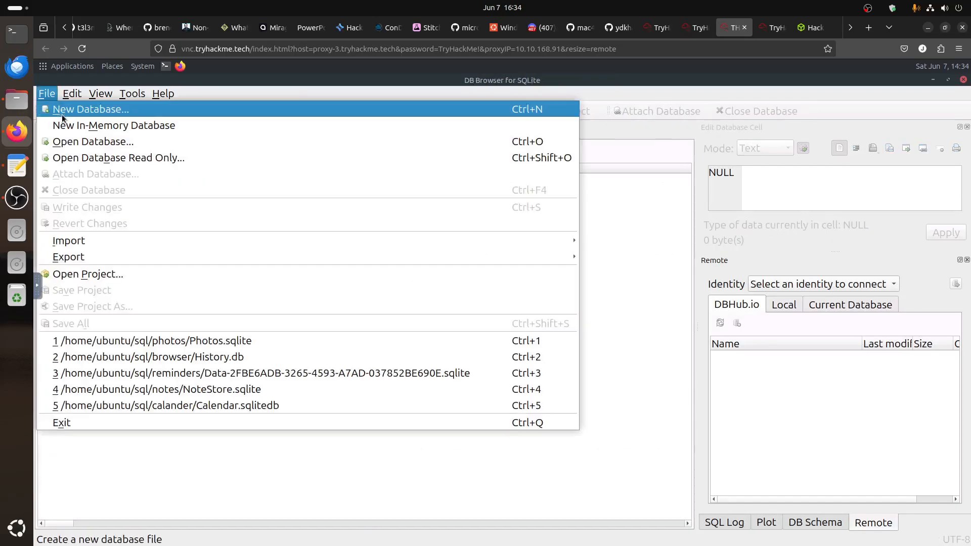
{"action": "left_click", "coordinate": [83, 141]}
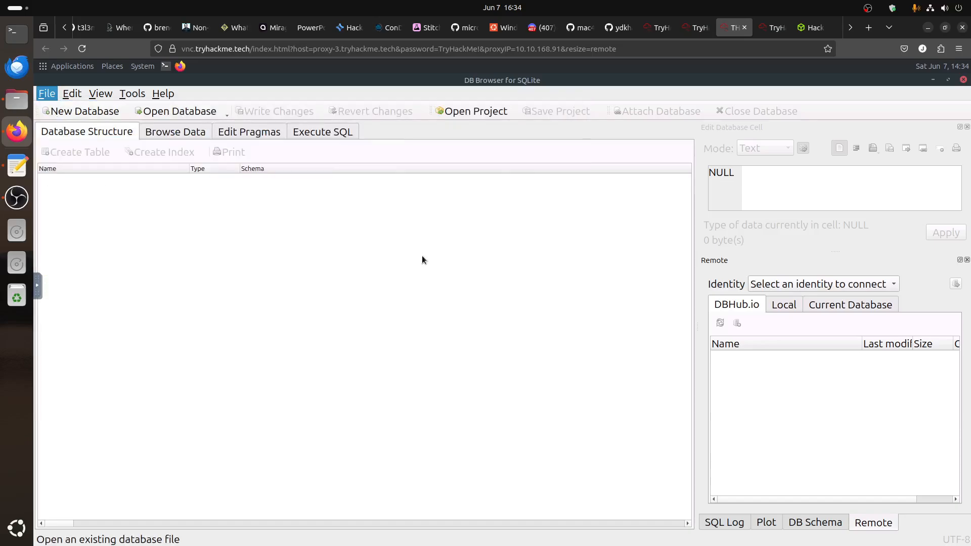
{"action": "left_click", "coordinate": [354, 102]}
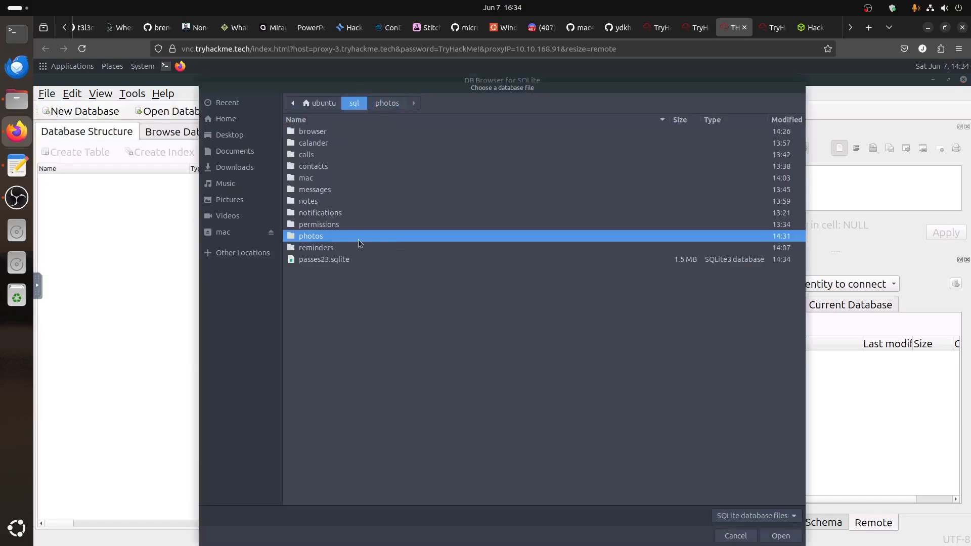
{"action": "double_click", "coordinate": [316, 260]}
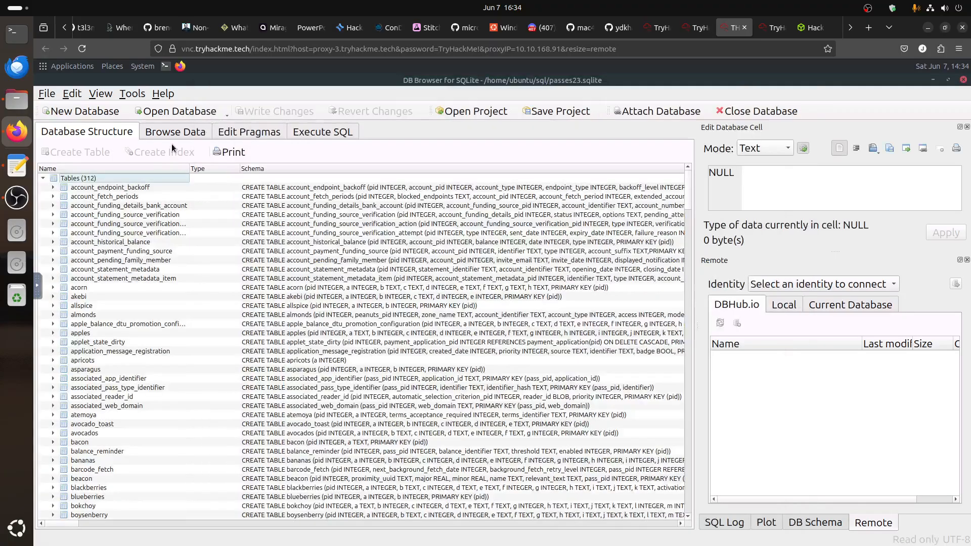
Browse the data of the acorn and atemoya tables in passes23.sqlite
{"action": "left_click", "coordinate": [171, 132]}
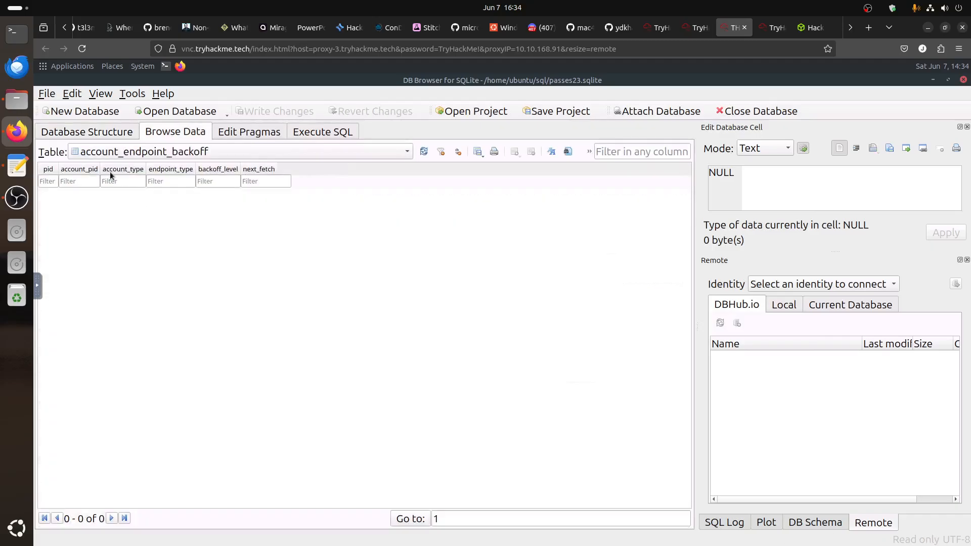
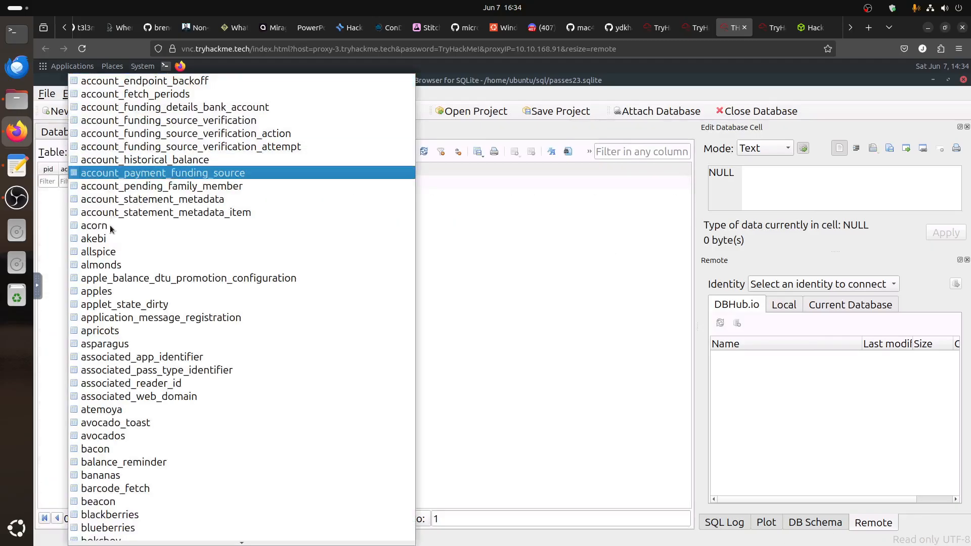
{"action": "left_click", "coordinate": [110, 225]}
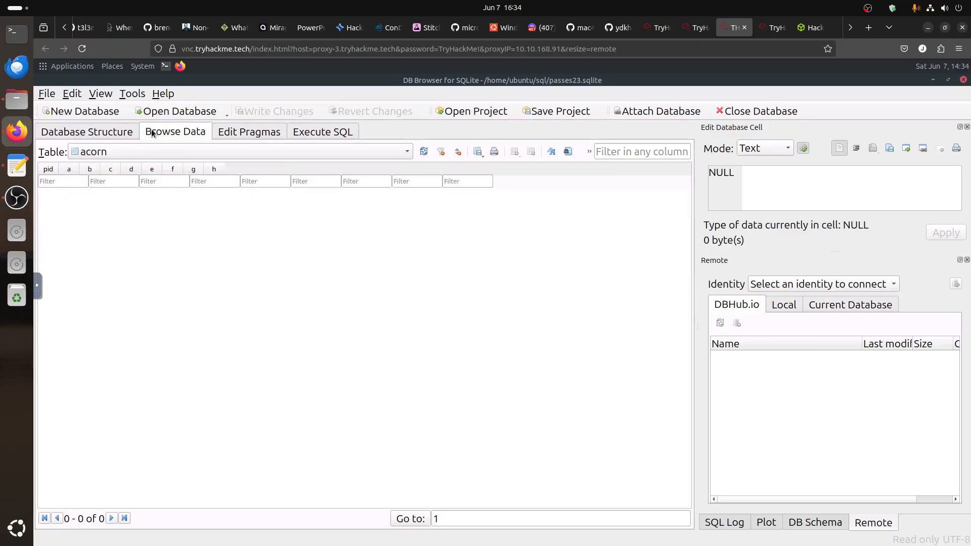
{"action": "left_click", "coordinate": [113, 152]}
{"action": "left_click", "coordinate": [372, 349]}
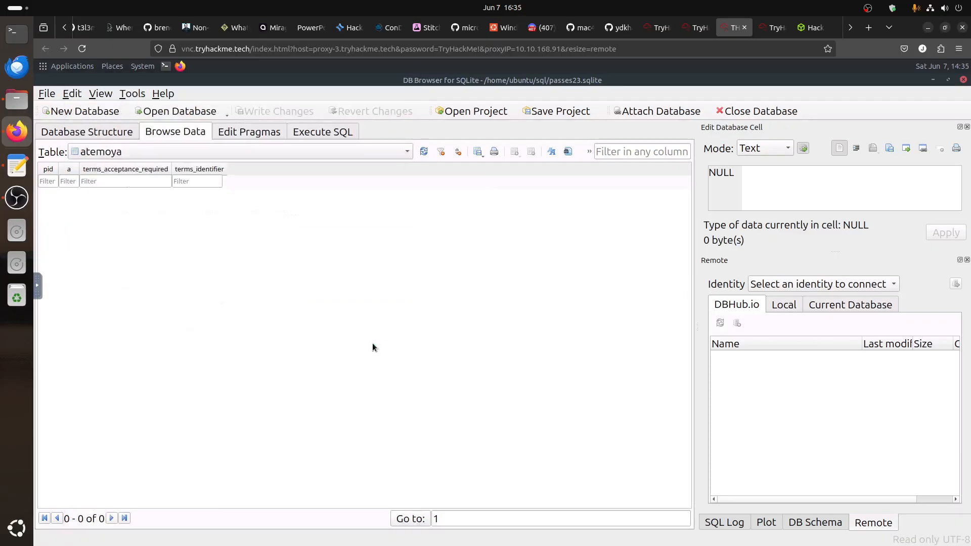
Read the notes on APOLLO's passes23_* modules and mark the newer field name PAYMENT_TRANSACTION.PID
{"action": "left_click", "coordinate": [699, 28]}
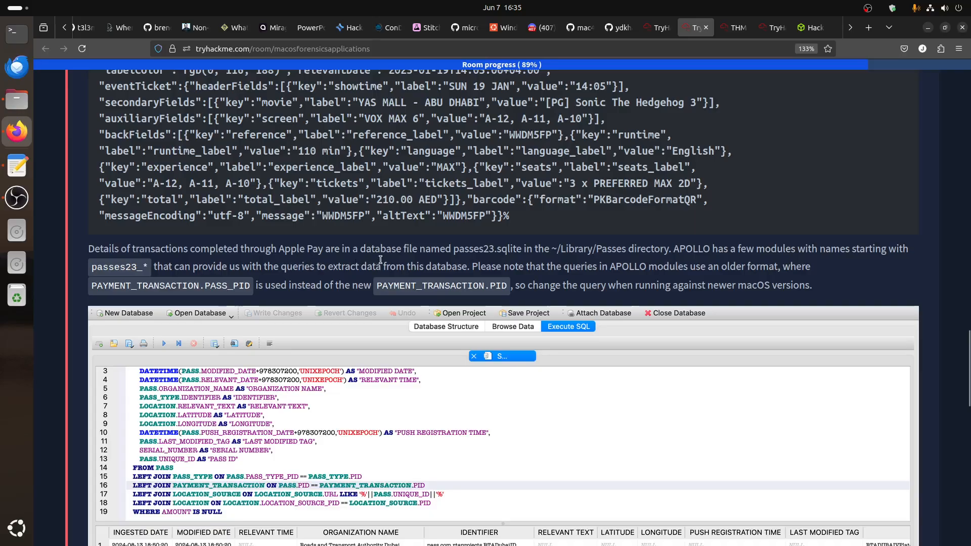
{"action": "left_click_drag", "start_coordinate": [495, 251], "coordinate": [618, 264]}
{"action": "left_click", "coordinate": [532, 267]}
{"action": "left_click_drag", "start_coordinate": [784, 266], "coordinate": [668, 263]}
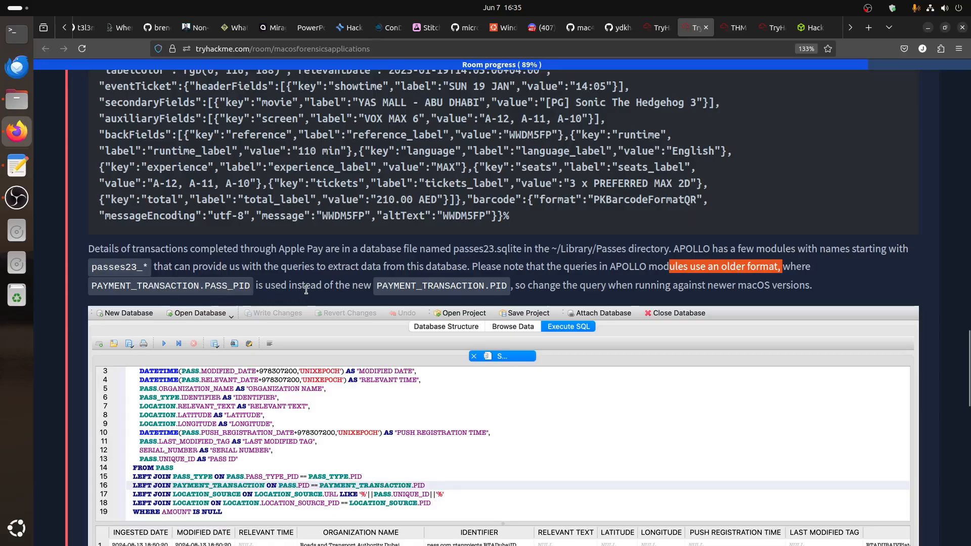
{"action": "left_click_drag", "start_coordinate": [381, 286], "coordinate": [528, 288]}
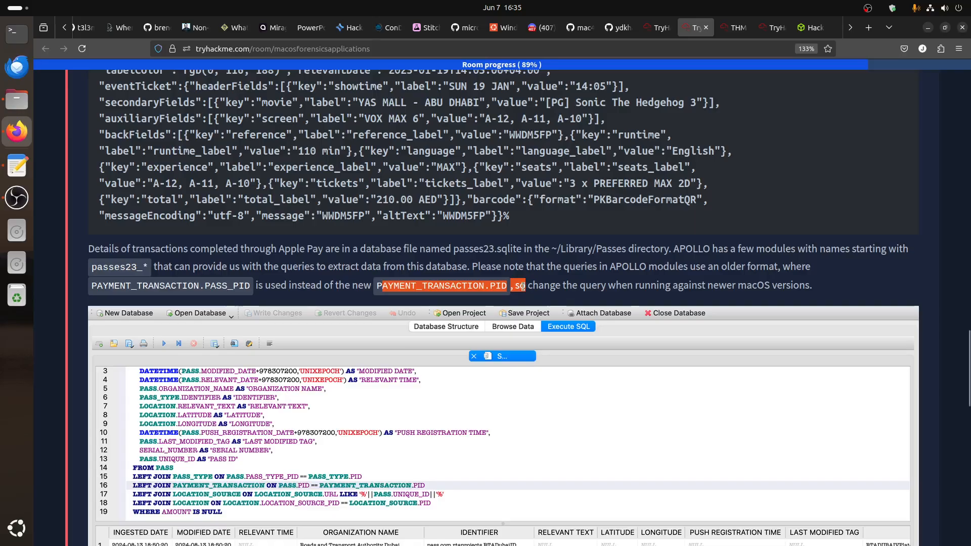
Read the Task 8 question about replacing PAYMENT_TRANSACTION.PASS_PID and go back to the paragraph naming the new field
{"action": "scroll", "coordinate": [523, 286], "scroll_direction": "down", "scroll_amount": 8}
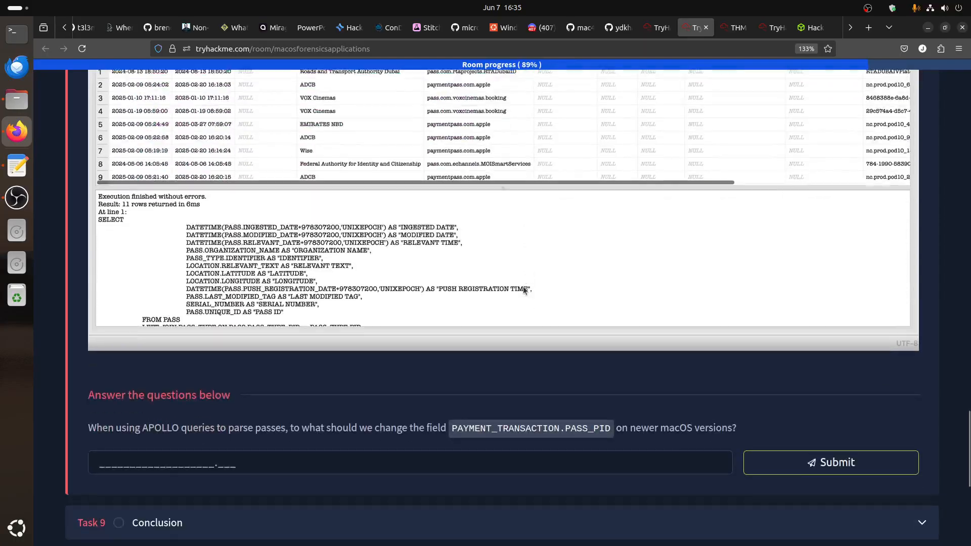
{"action": "scroll", "coordinate": [523, 286], "scroll_direction": "down", "scroll_amount": 2}
{"action": "scroll", "coordinate": [523, 286], "scroll_direction": "up", "scroll_amount": 4}
{"action": "scroll", "coordinate": [523, 286], "scroll_direction": "down", "scroll_amount": 5}
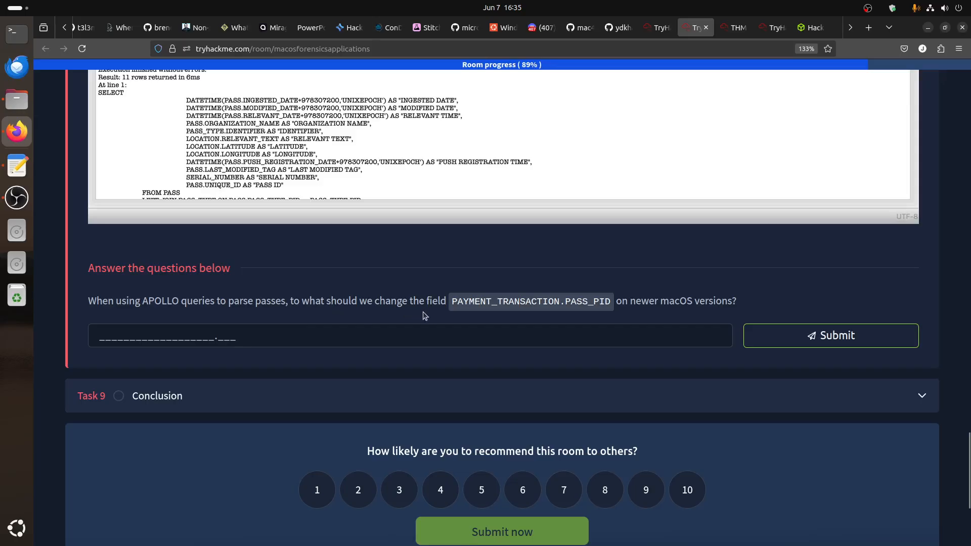
{"action": "scroll", "coordinate": [480, 314], "scroll_direction": "up", "scroll_amount": 10}
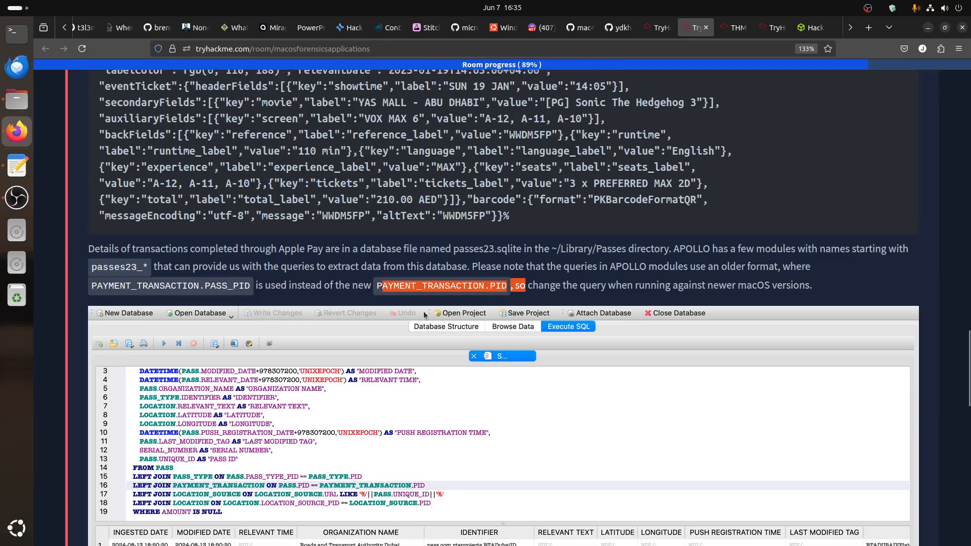
Copy the newer field name PAYMENT_TRANSACTION.PID from the notes and submit it as the Task 8 answer
{"action": "left_click", "coordinate": [376, 285]}
{"action": "left_click_drag", "start_coordinate": [378, 286], "coordinate": [511, 286]}
{"action": "right_click", "coordinate": [504, 287]}
{"action": "left_click", "coordinate": [519, 296]}
{"action": "scroll", "coordinate": [524, 316], "scroll_direction": "down", "scroll_amount": 10}
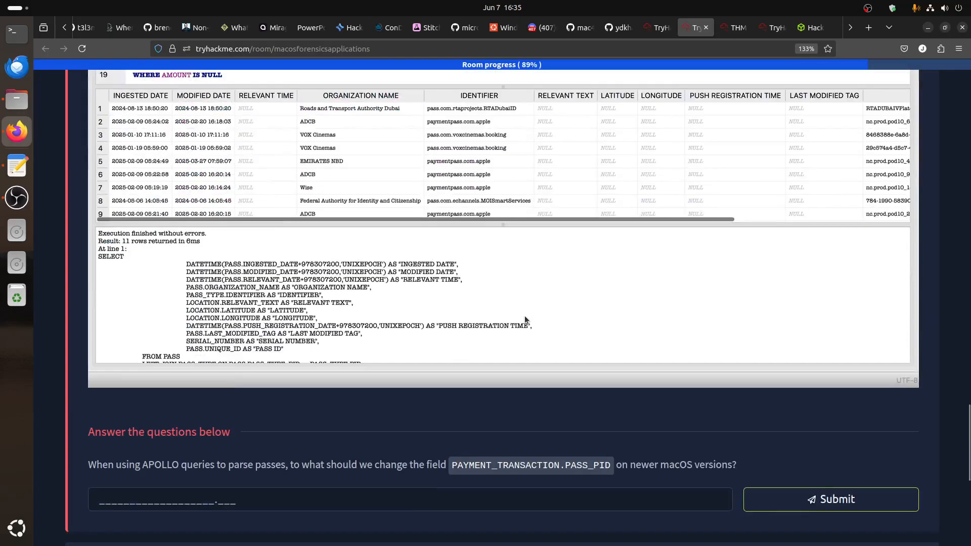
{"action": "left_click", "coordinate": [361, 290]}
{"action": "key", "text": "ctrl+v"}
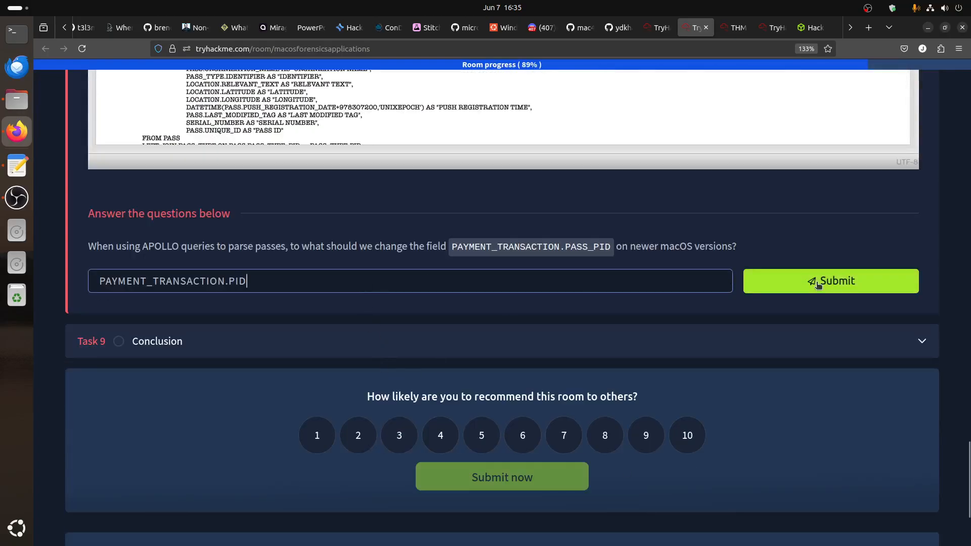
{"action": "left_click", "coordinate": [757, 282]}
{"action": "scroll", "coordinate": [520, 260], "scroll_direction": "up", "scroll_amount": 7}
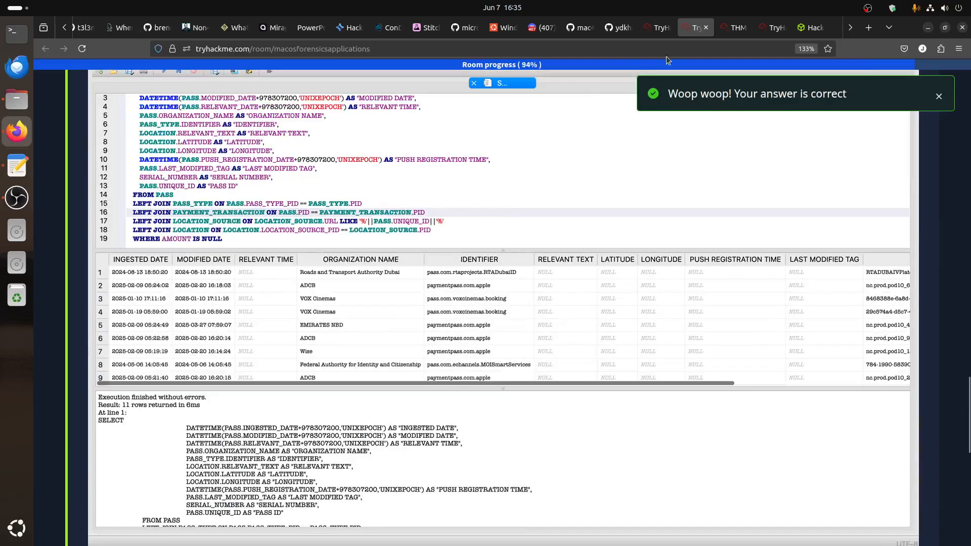
Switch to the virtual machine, minimize the database browser and bring up the terminal session in the APOLLO folder
{"action": "left_click", "coordinate": [729, 30]}
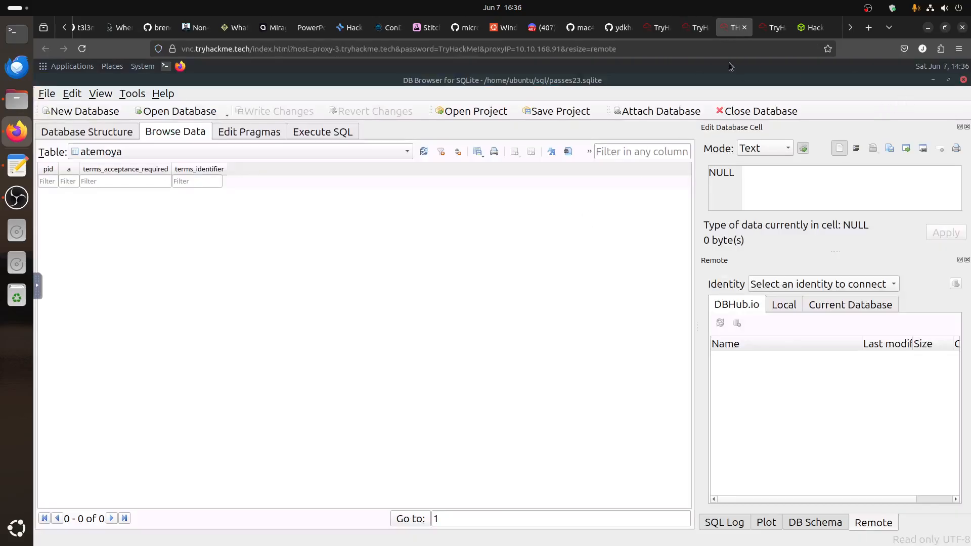
{"action": "left_click", "coordinate": [934, 80]}
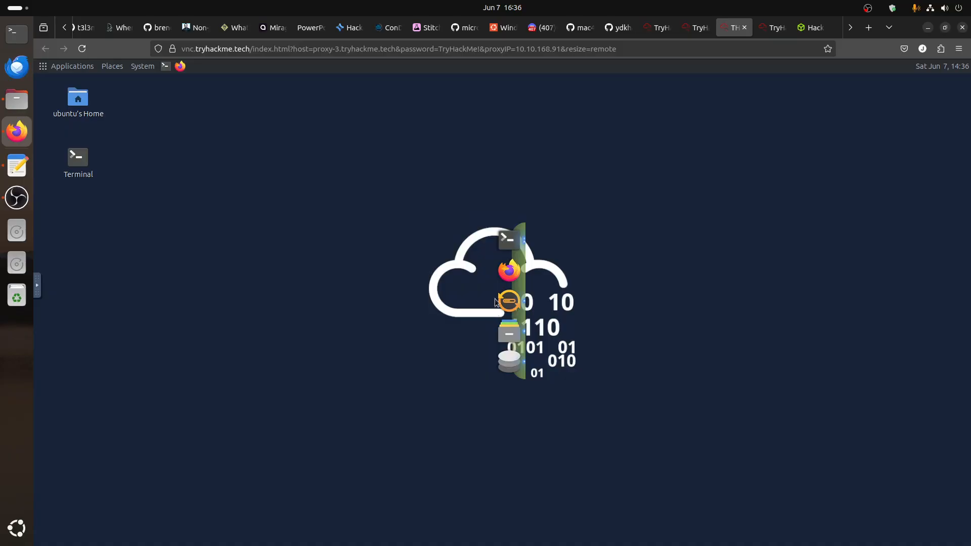
{"action": "left_click", "coordinate": [504, 238]}
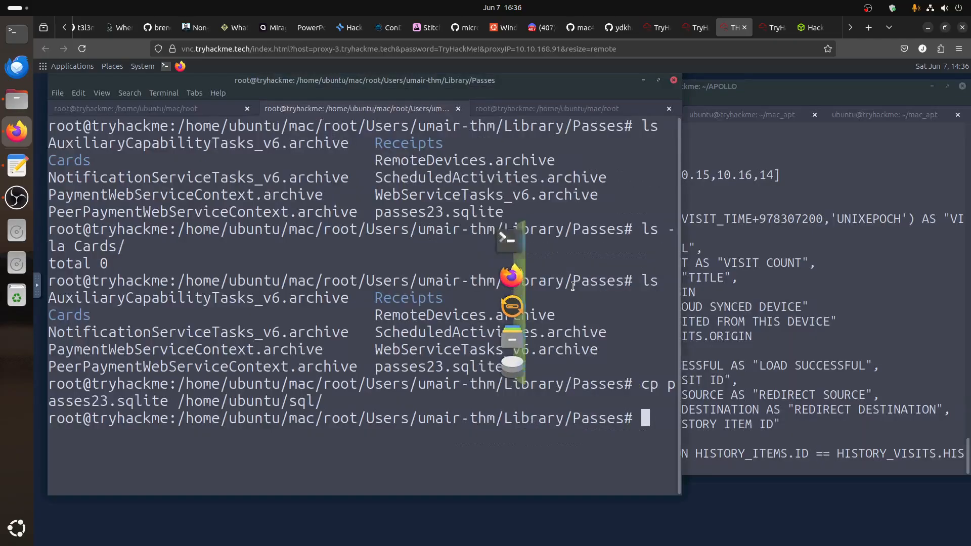
{"action": "left_click", "coordinate": [764, 254]}
{"action": "key", "text": "Return"}
{"action": "key", "text": "Return"}
Look up which files in APOLLO's modules folder have names starting with passes23_
{"action": "type", "text": "cat "}
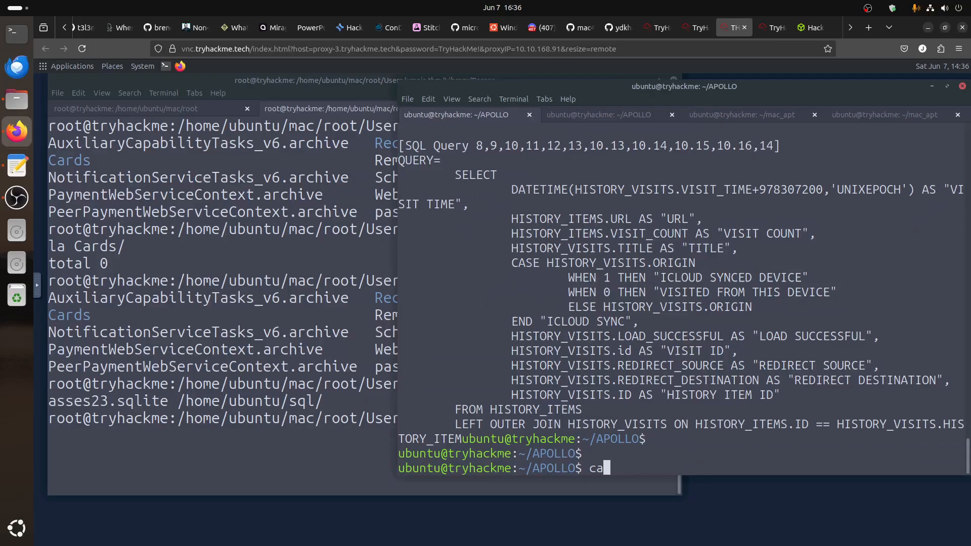
{"action": "type", "text": "pa"}
{"action": "key", "text": "BackSpace"}
{"action": "key", "text": "BackSpace"}
{"action": "type", "text": "mo"}
{"action": "key", "text": "Tab"}
{"action": "type", "text": "pas"}
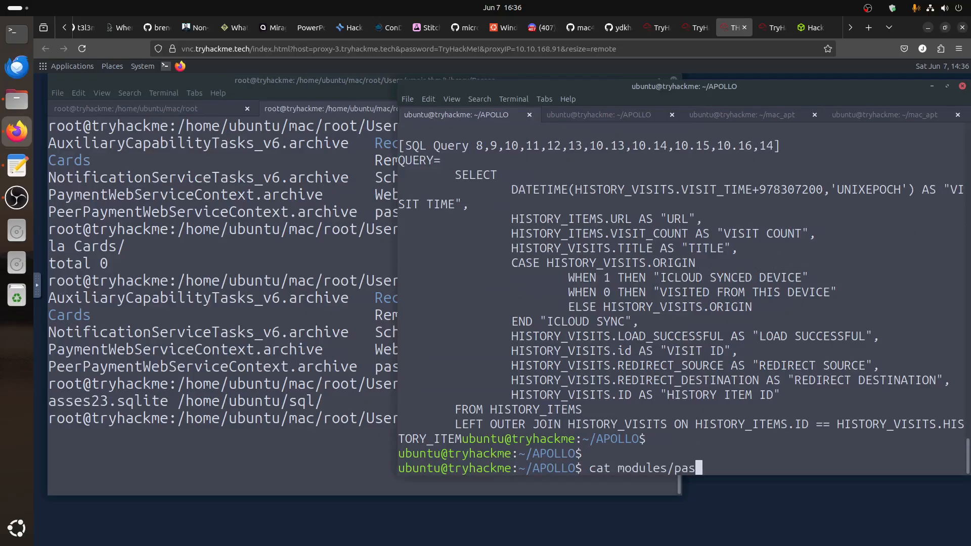
{"action": "key", "text": "Tab"}
{"action": "key", "text": "Tab"}
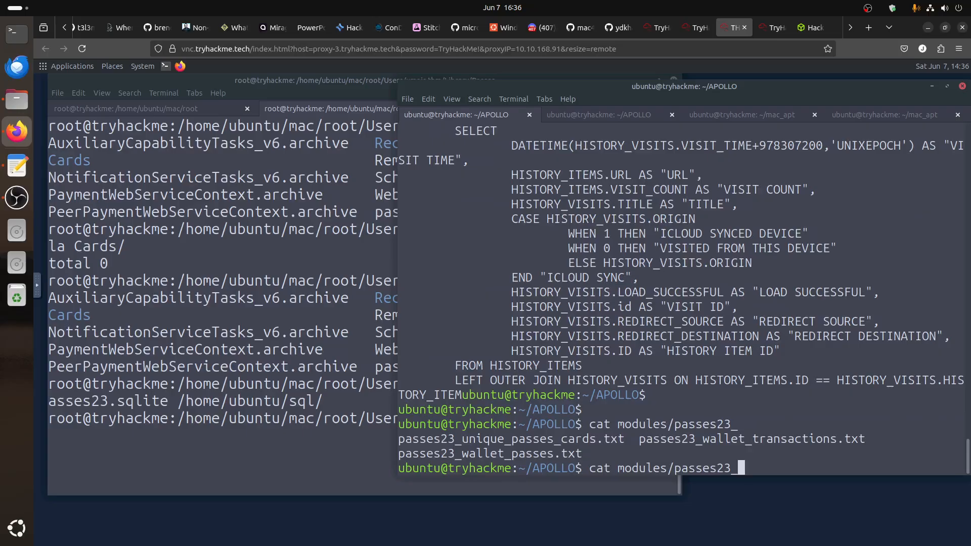
Print the contents of modules/passes23_wallet_passes.txt with cat
{"action": "type", "text": "w"}
{"action": "key", "text": "Tab"}
{"action": "type", "text": "."}
{"action": "key", "text": "BackSpace"}
{"action": "type", "text": "p"}
{"action": "key", "text": "Tab"}
{"action": "key", "text": "Return"}
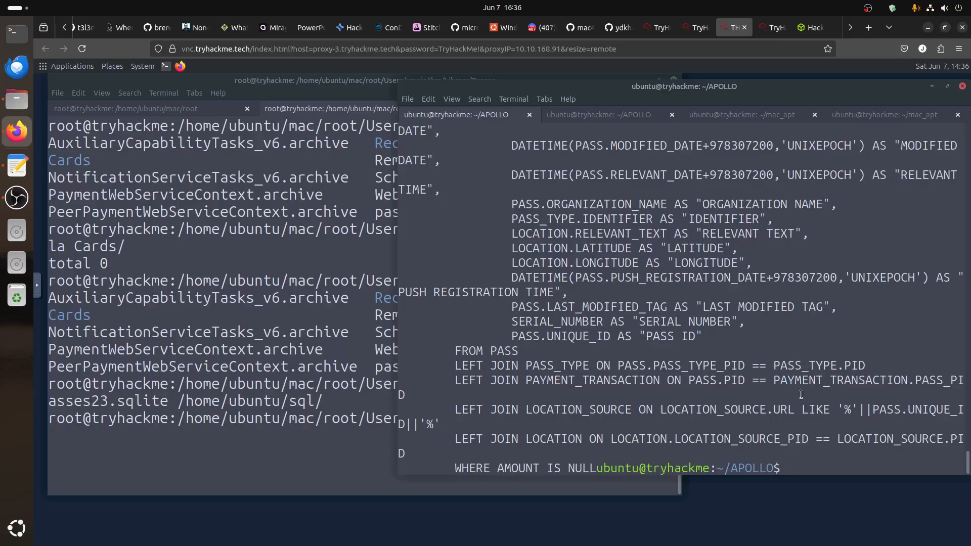
Mark PAYMENT_TRANSACTION.PASS_PID in the room notes and in the matching join line of the printed APOLLO query
{"action": "left_click", "coordinate": [701, 28]}
{"action": "scroll", "coordinate": [332, 330], "scroll_direction": "down", "scroll_amount": 7}
{"action": "scroll", "coordinate": [396, 358], "scroll_direction": "up", "scroll_amount": 16}
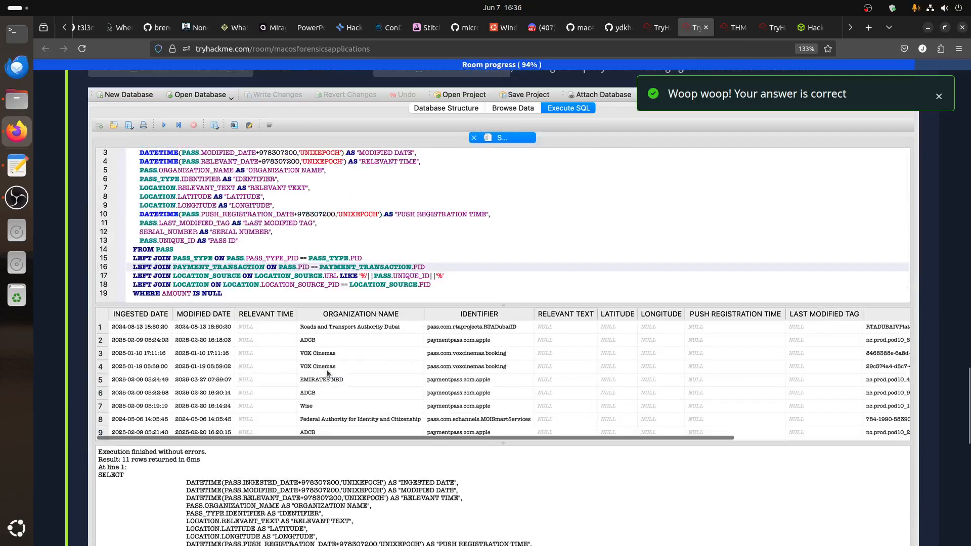
{"action": "scroll", "coordinate": [275, 329], "scroll_direction": "down", "scroll_amount": 5}
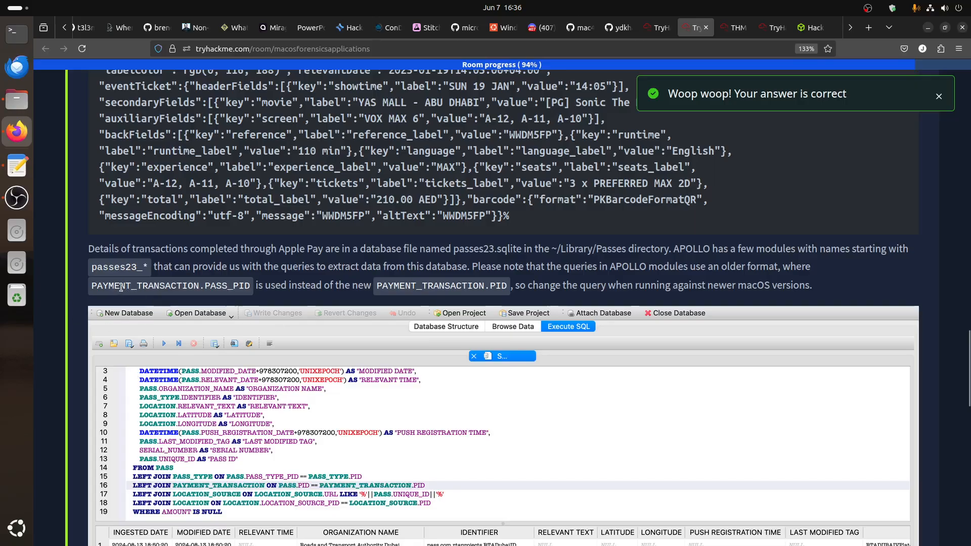
{"action": "left_click_drag", "start_coordinate": [95, 286], "coordinate": [250, 286]}
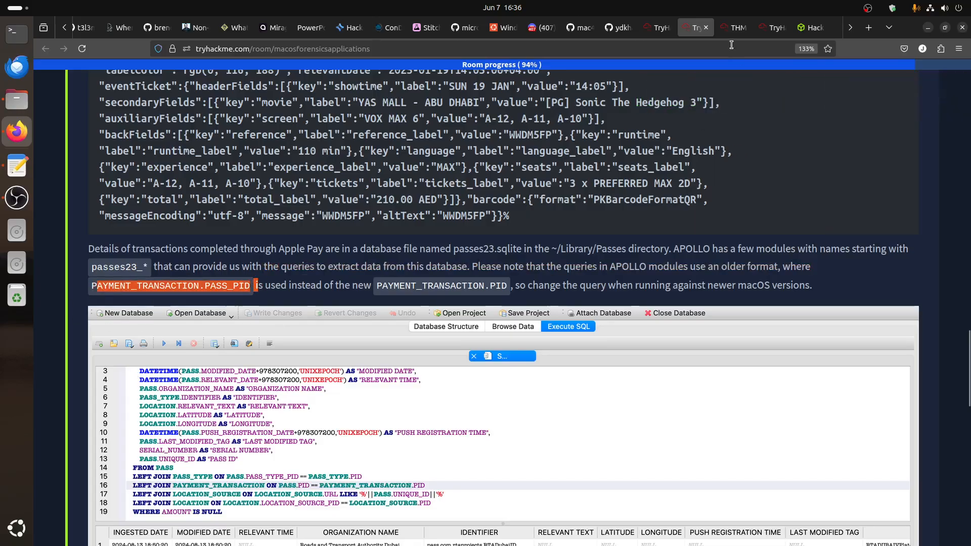
{"action": "key", "text": "ctrl+Tab"}
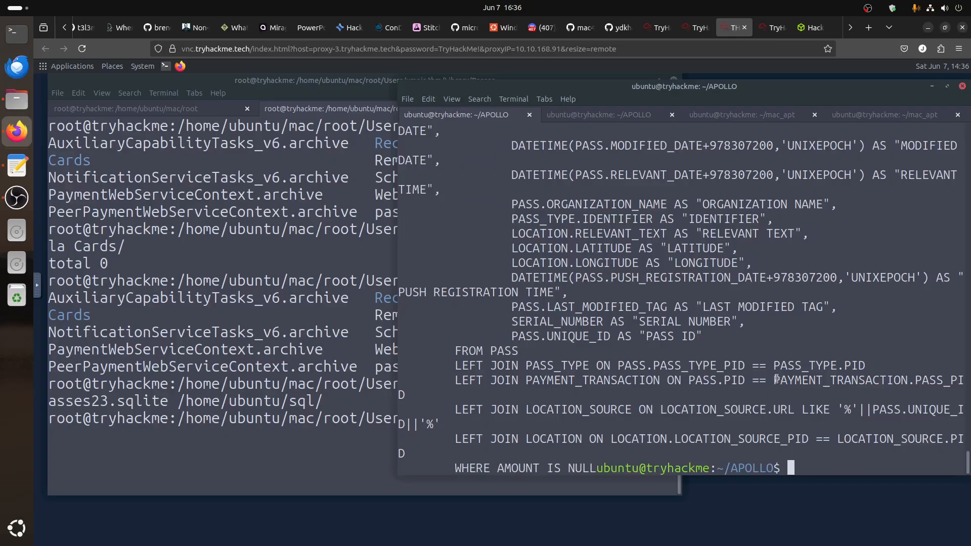
{"action": "left_click_drag", "start_coordinate": [767, 381], "coordinate": [958, 380]}
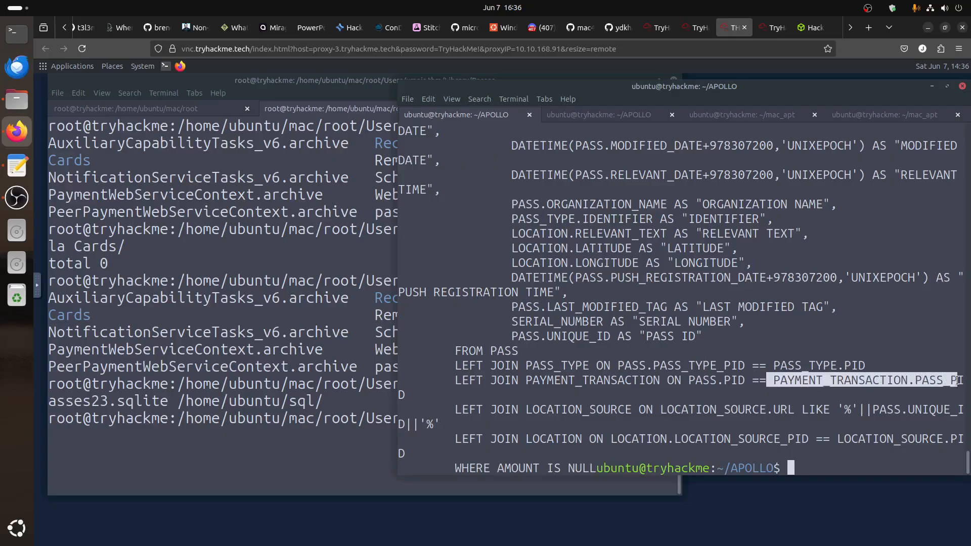
Mark the replacement field PAYMENT_TRANSACTION.PID in the room notes and review the Task 8 question and query example
{"action": "left_click", "coordinate": [695, 28]}
{"action": "left_click_drag", "start_coordinate": [501, 286], "coordinate": [378, 289]}
{"action": "scroll", "coordinate": [415, 326], "scroll_direction": "down", "scroll_amount": 10}
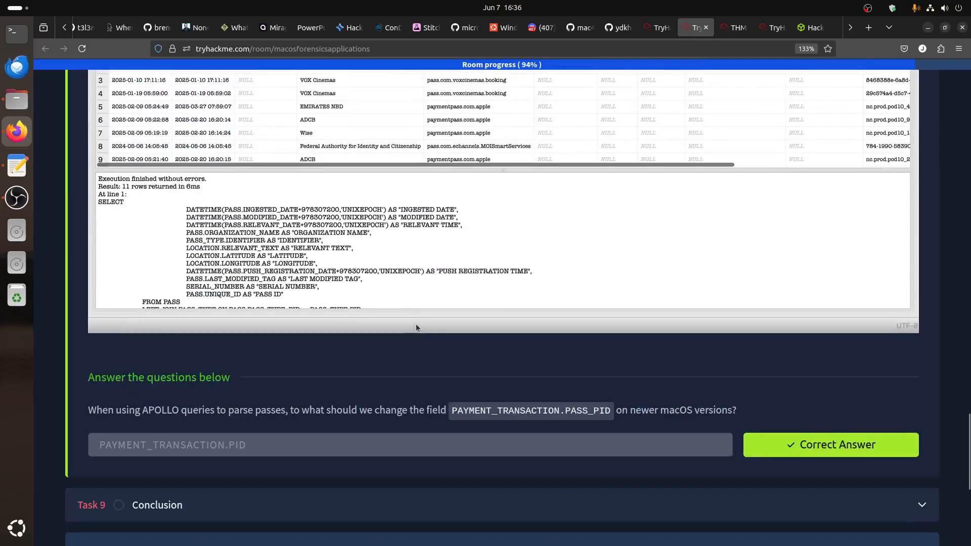
{"action": "scroll", "coordinate": [416, 324], "scroll_direction": "up", "scroll_amount": 8}
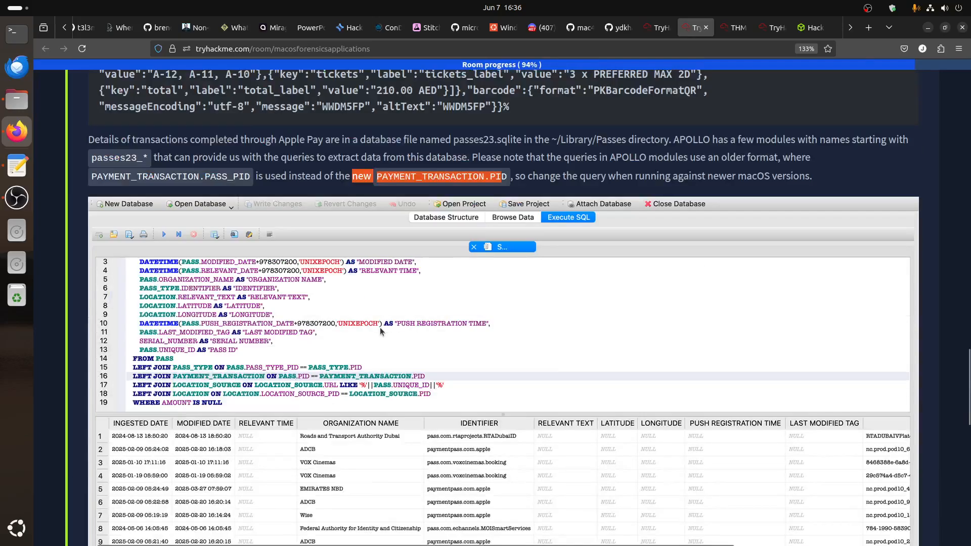
Recall the mac_apt.py command that runs the NOTES module on mac-disk.img in the mac_apt terminal session
{"action": "left_click", "coordinate": [732, 32]}
{"action": "left_click", "coordinate": [742, 115]}
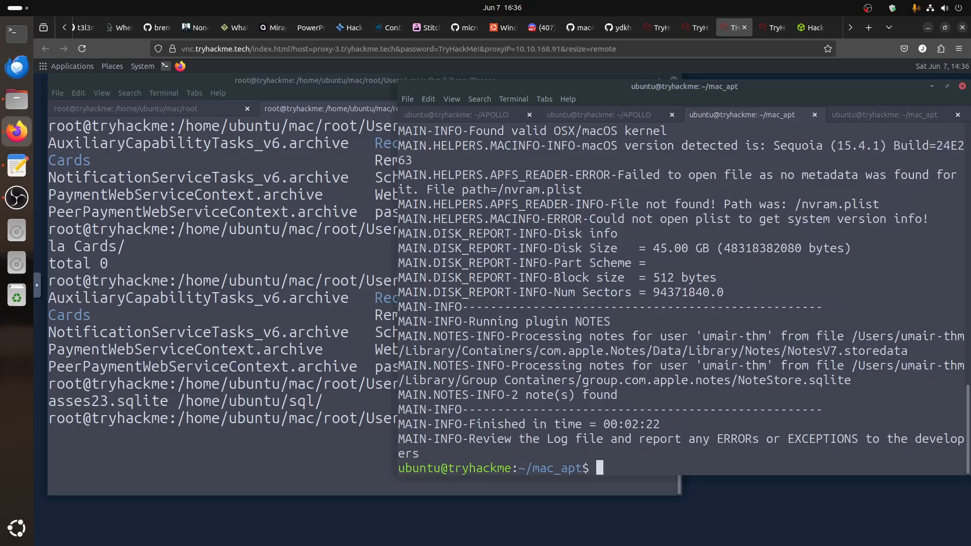
{"action": "key", "text": "Up"}
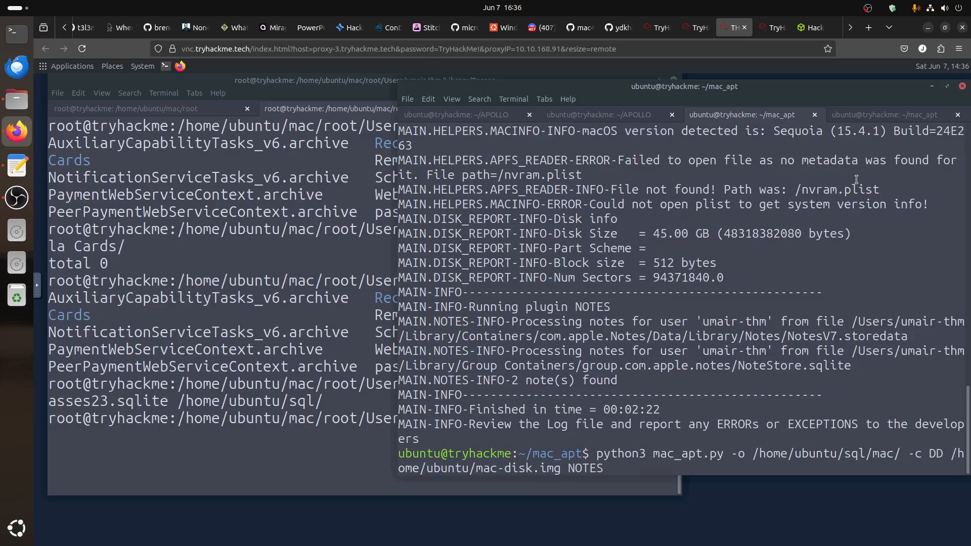
Minimize both terminals and open Notes.csv from the mac folder inside sql
{"action": "left_click", "coordinate": [933, 87]}
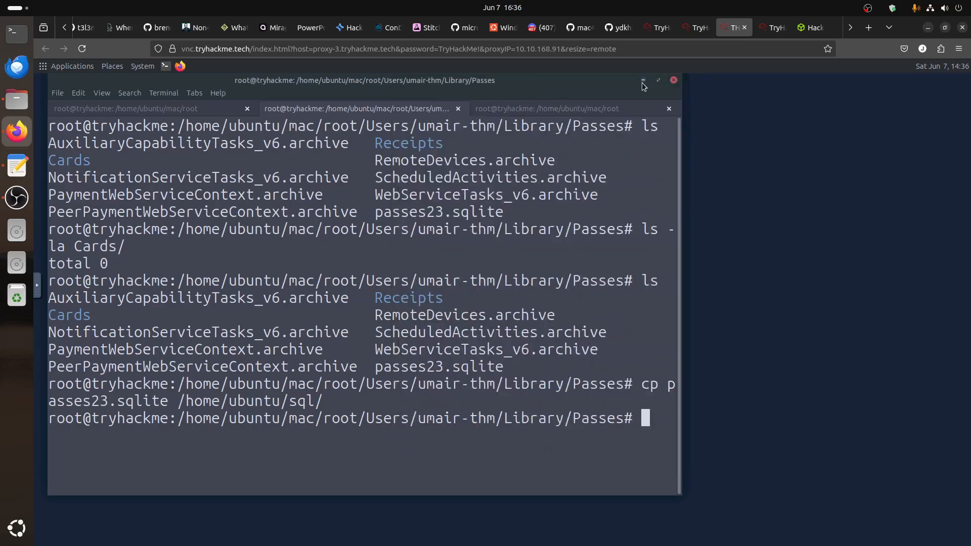
{"action": "left_click", "coordinate": [642, 80]}
{"action": "left_click", "coordinate": [508, 333]}
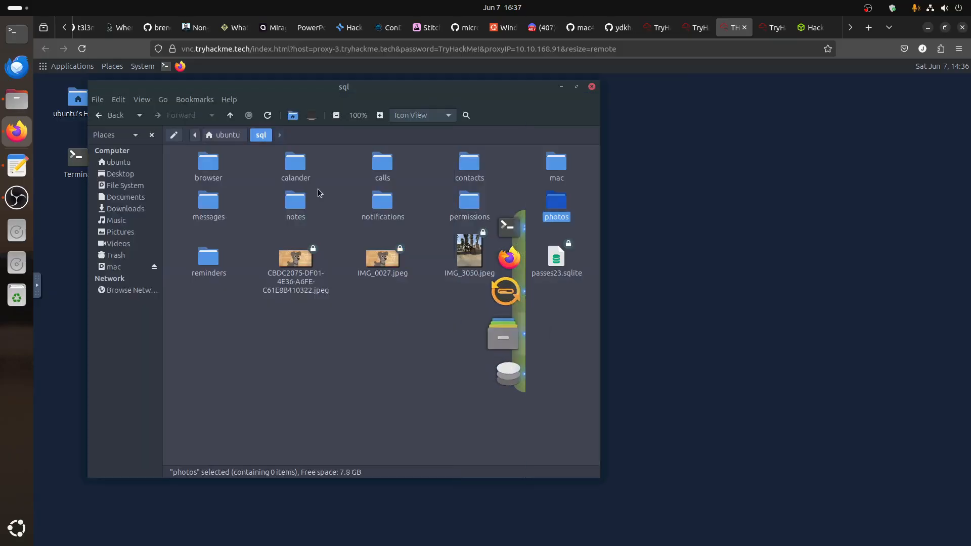
{"action": "double_click", "coordinate": [554, 167]}
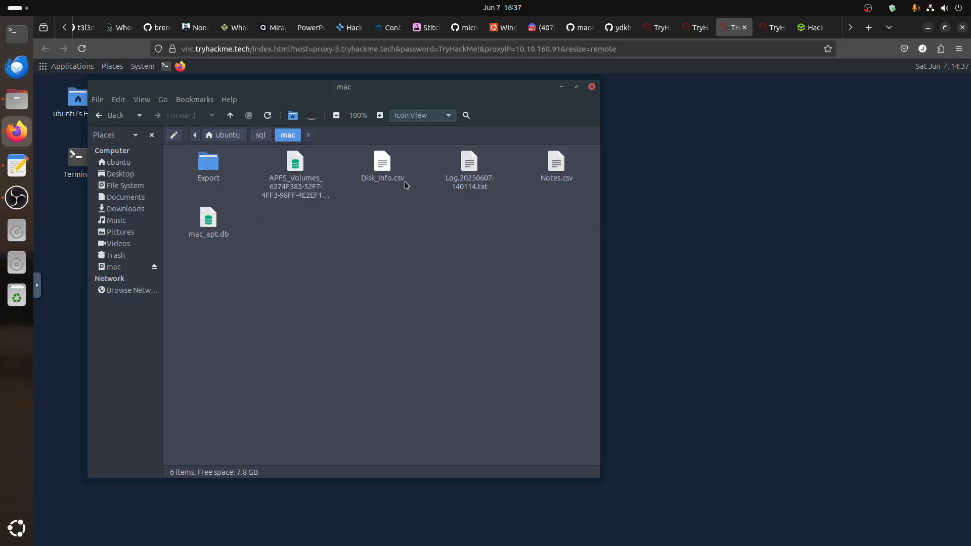
{"action": "double_click", "coordinate": [556, 163]}
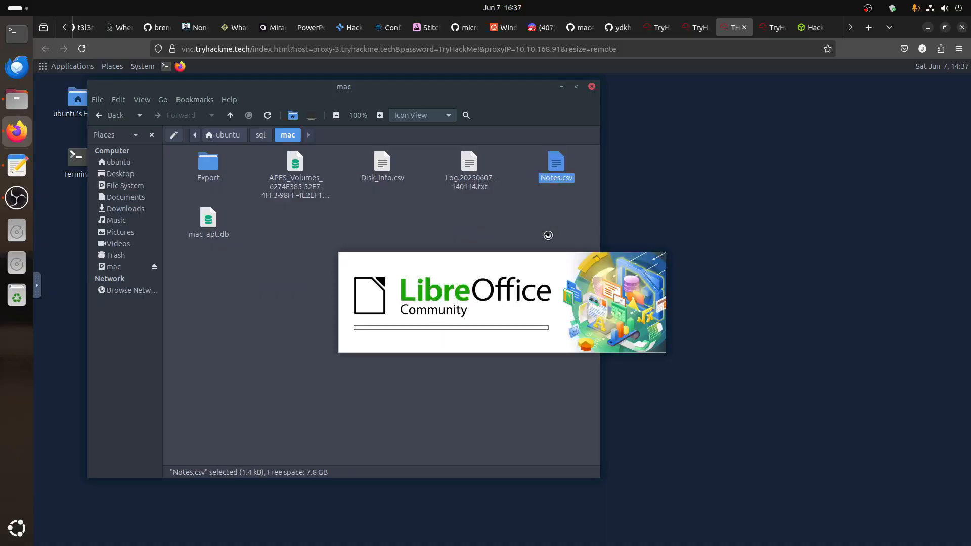
Expand Task 6 in the room and review its Notes section and the answered questions on notes and attachments
{"action": "left_click", "coordinate": [693, 27]}
{"action": "scroll", "coordinate": [149, 272], "scroll_direction": "up", "scroll_amount": 15}
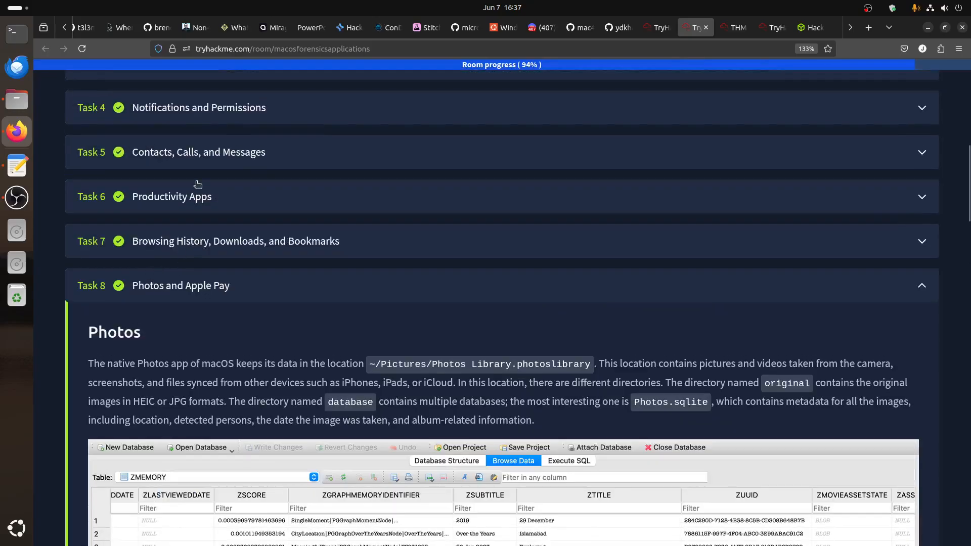
{"action": "left_click", "coordinate": [196, 185]}
{"action": "scroll", "coordinate": [345, 367], "scroll_direction": "down", "scroll_amount": 10}
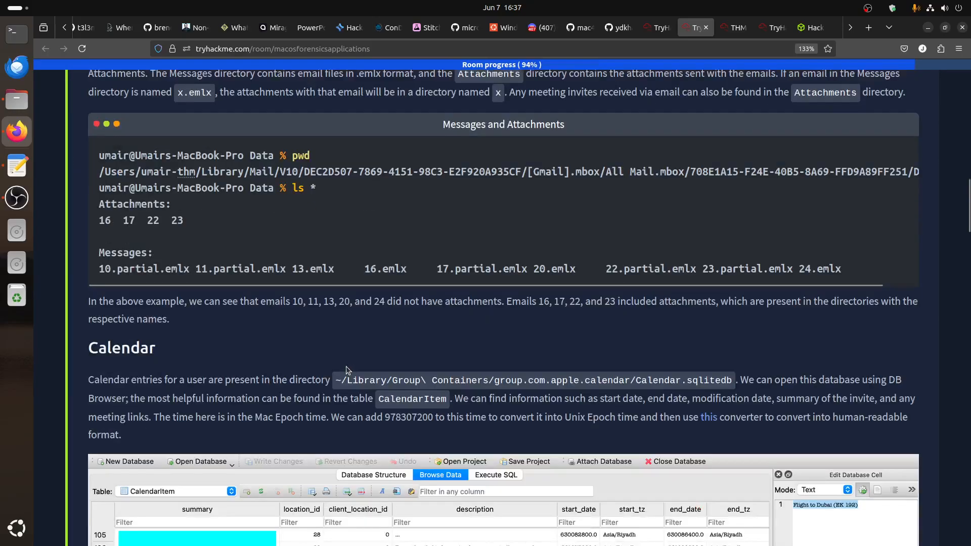
{"action": "scroll", "coordinate": [346, 364], "scroll_direction": "down", "scroll_amount": 15}
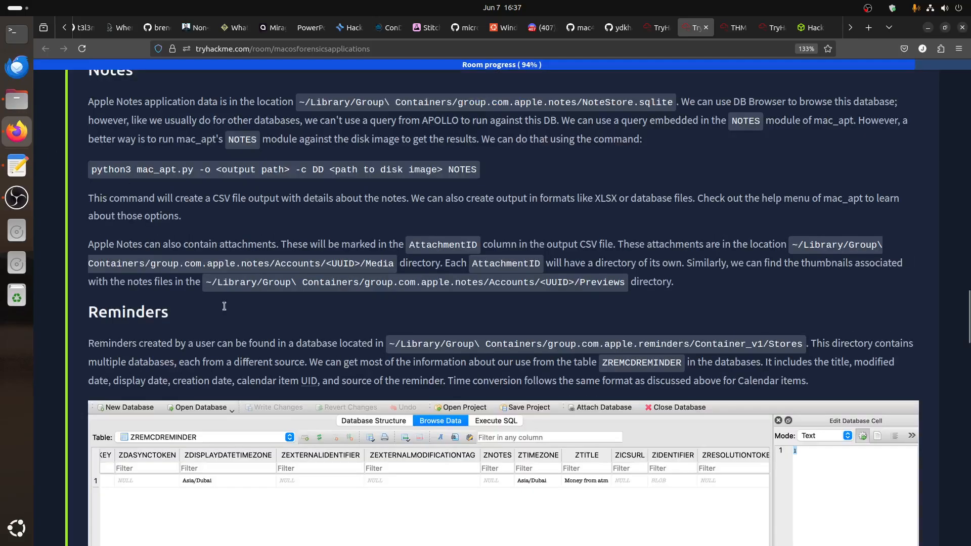
{"action": "scroll", "coordinate": [367, 349], "scroll_direction": "down", "scroll_amount": 7}
{"action": "scroll", "coordinate": [429, 283], "scroll_direction": "down", "scroll_amount": 14}
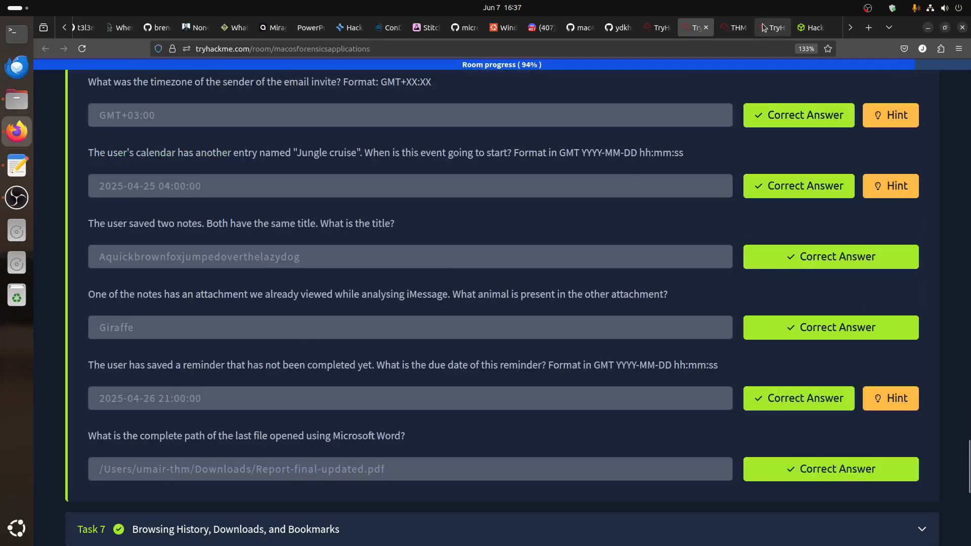
Import Notes.csv into the spreadsheet with the default text import options
{"action": "left_click", "coordinate": [736, 28]}
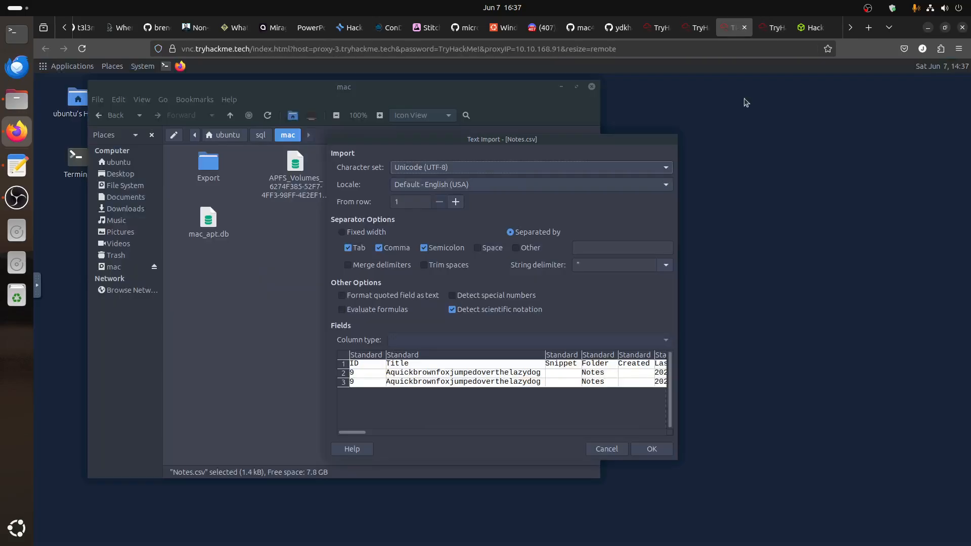
{"action": "left_click", "coordinate": [653, 449]}
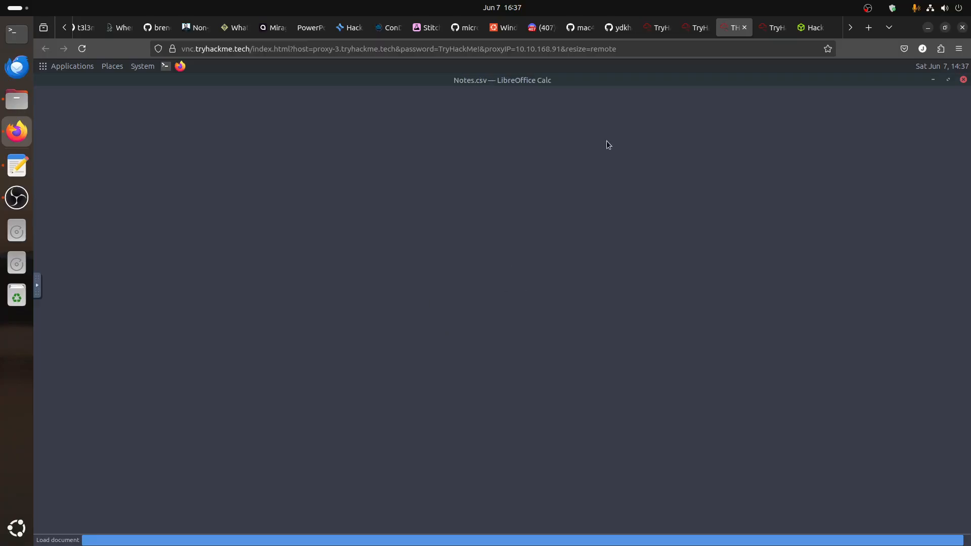
Read the Task 6 Notes section on running mac_apt's NOTES module and its CSV output
{"action": "left_click", "coordinate": [688, 36]}
{"action": "scroll", "coordinate": [417, 318], "scroll_direction": "up", "scroll_amount": 15}
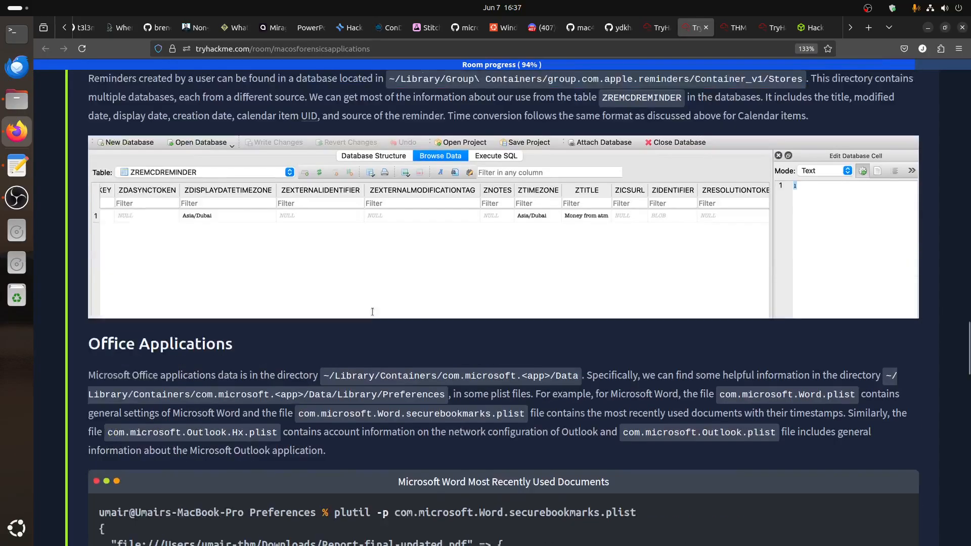
{"action": "scroll", "coordinate": [372, 313], "scroll_direction": "up", "scroll_amount": 5}
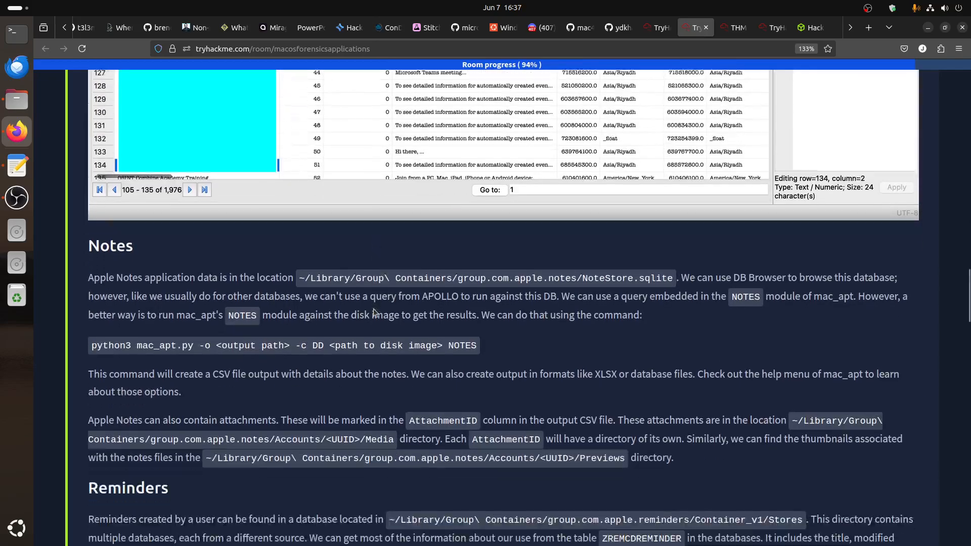
{"action": "left_click_drag", "start_coordinate": [145, 314], "coordinate": [197, 409]}
{"action": "left_click", "coordinate": [378, 397]}
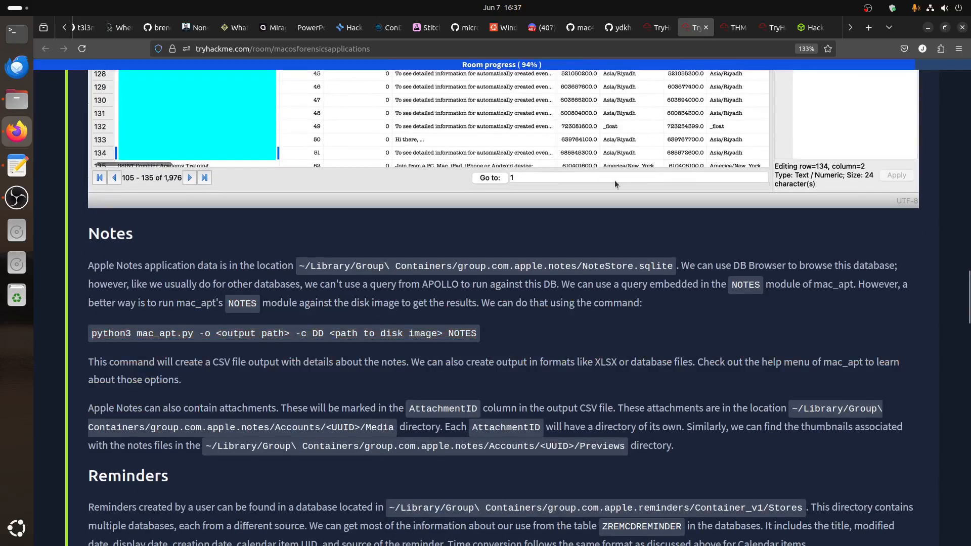
Return to the imported Notes.csv, dismiss the tip of the day and select the first note's title in cell B2
{"action": "left_click", "coordinate": [730, 32]}
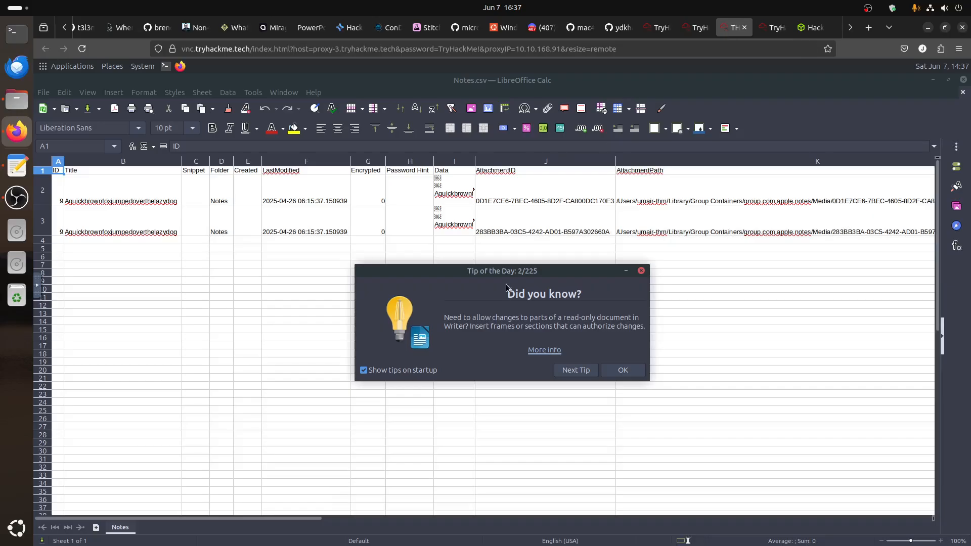
{"action": "left_click", "coordinate": [613, 371]}
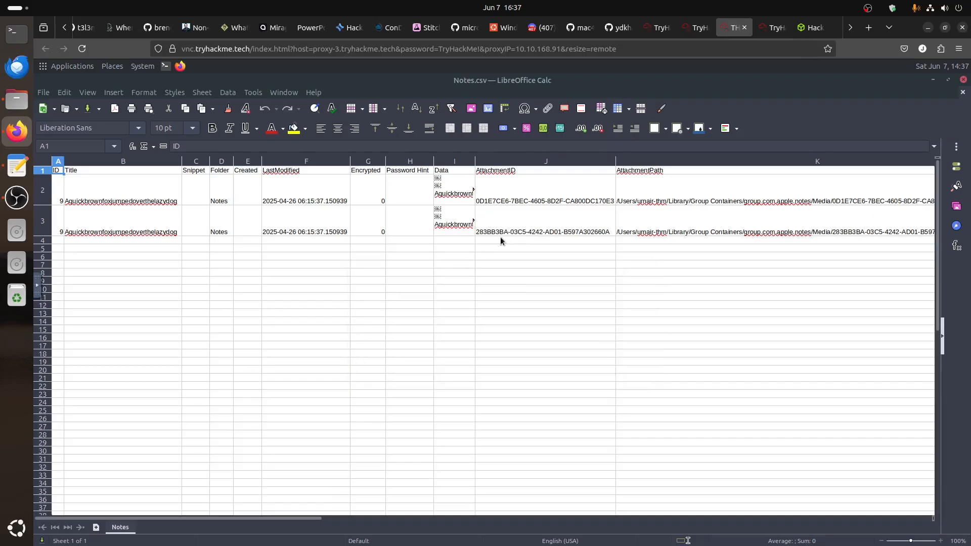
{"action": "left_click", "coordinate": [114, 201]}
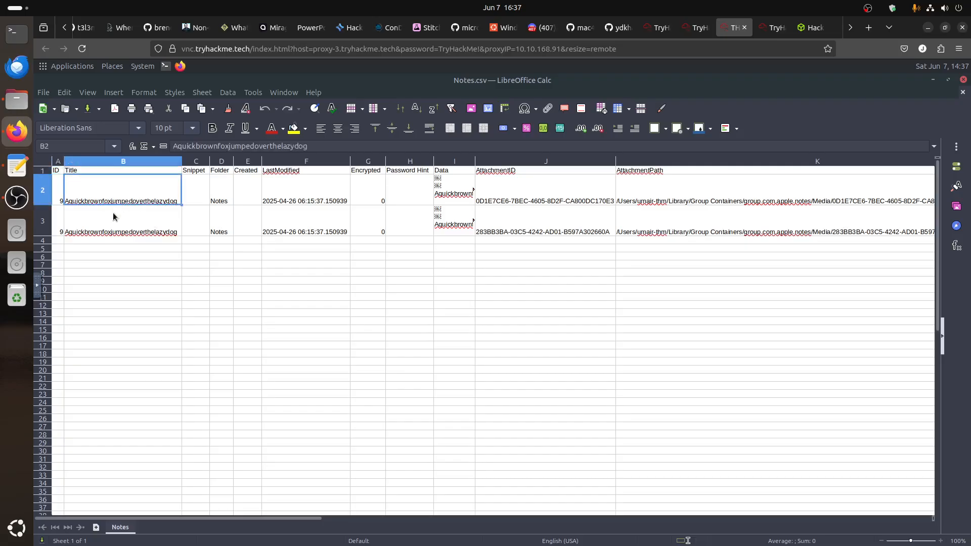
Compare the titles of the two notes in cells B2 and B3 of the imported Notes.csv
{"action": "left_click", "coordinate": [112, 232]}
{"action": "left_click", "coordinate": [108, 198]}
{"action": "left_click", "coordinate": [108, 216]}
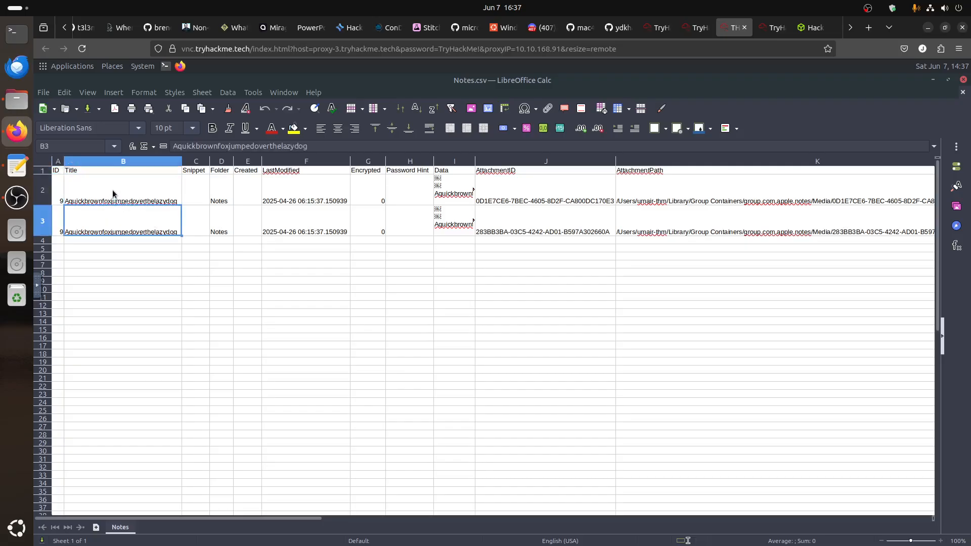
{"action": "left_click", "coordinate": [113, 191]}
{"action": "left_click", "coordinate": [110, 217]}
Examine the EmbedSummary entries of both note attachments in cells M2 and M3 to identify the animal in each picture
{"action": "left_click_drag", "start_coordinate": [291, 518], "coordinate": [560, 518]}
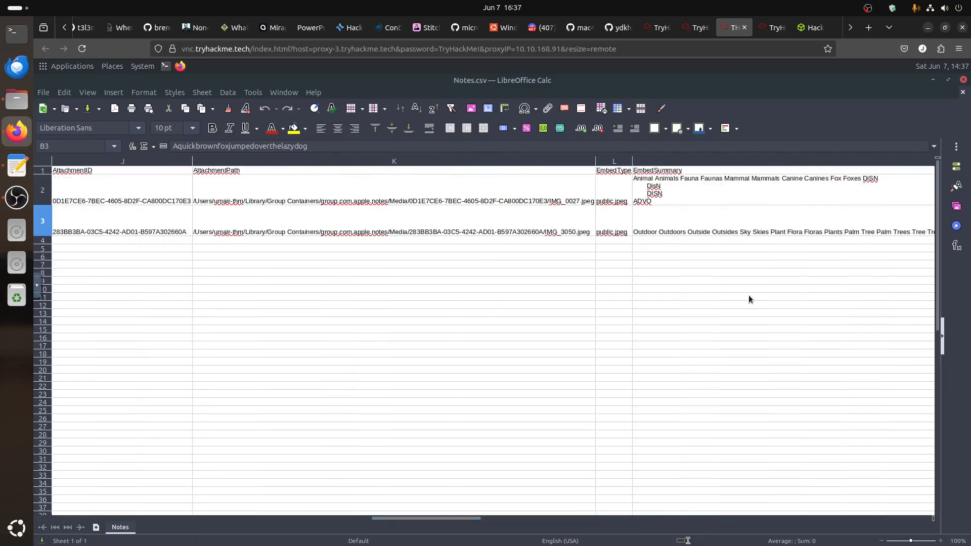
{"action": "left_click", "coordinate": [757, 235]}
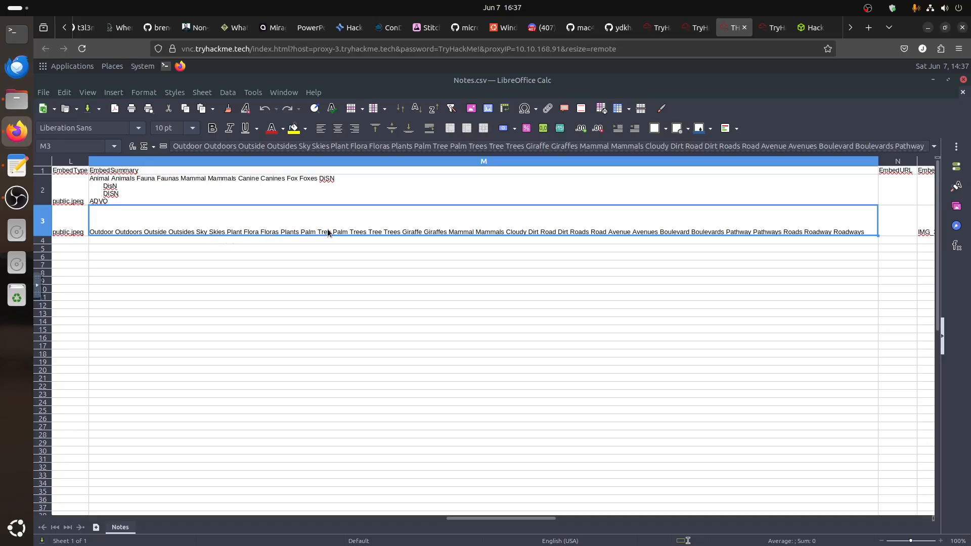
{"action": "left_click", "coordinate": [139, 187]}
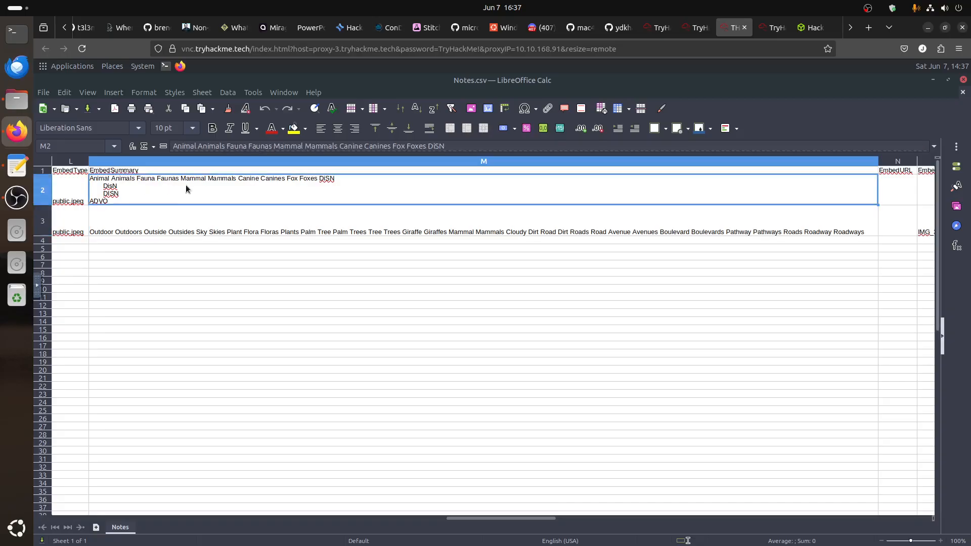
{"action": "left_click", "coordinate": [317, 223]}
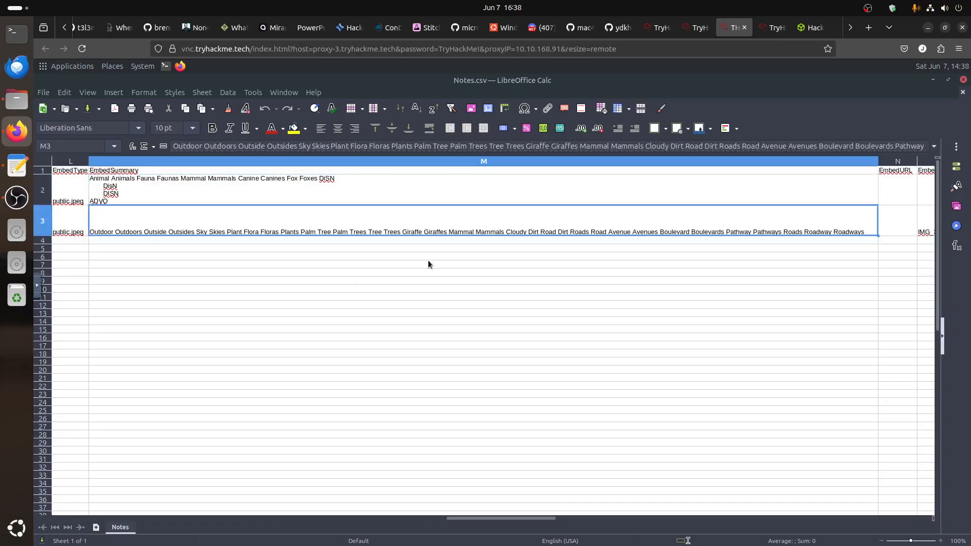
Return to the TryHackMe room, mark the Task 9 Conclusion as complete and dismiss the congratulation and sharing pages
{"action": "left_click", "coordinate": [697, 27]}
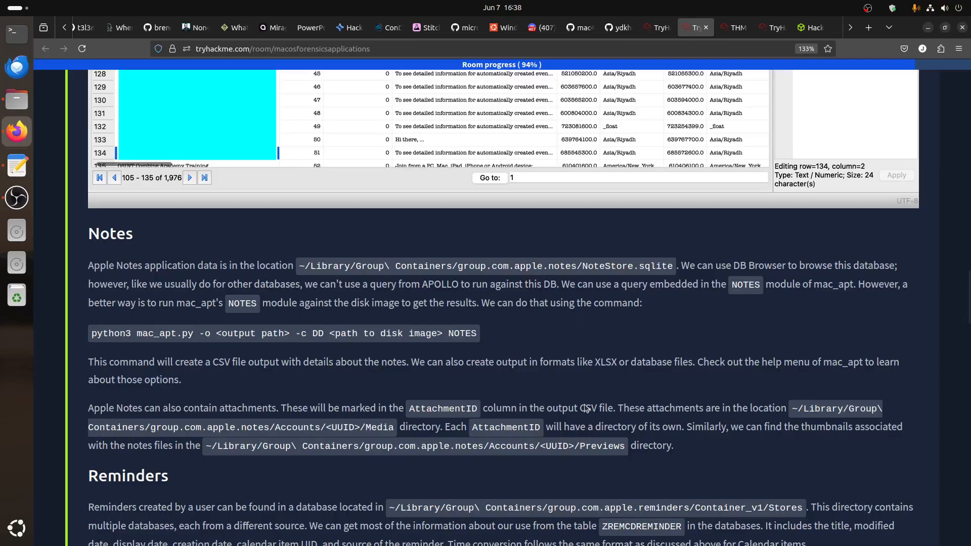
{"action": "scroll", "coordinate": [596, 417], "scroll_direction": "down", "scroll_amount": 7}
{"action": "scroll", "coordinate": [595, 417], "scroll_direction": "down", "scroll_amount": 15}
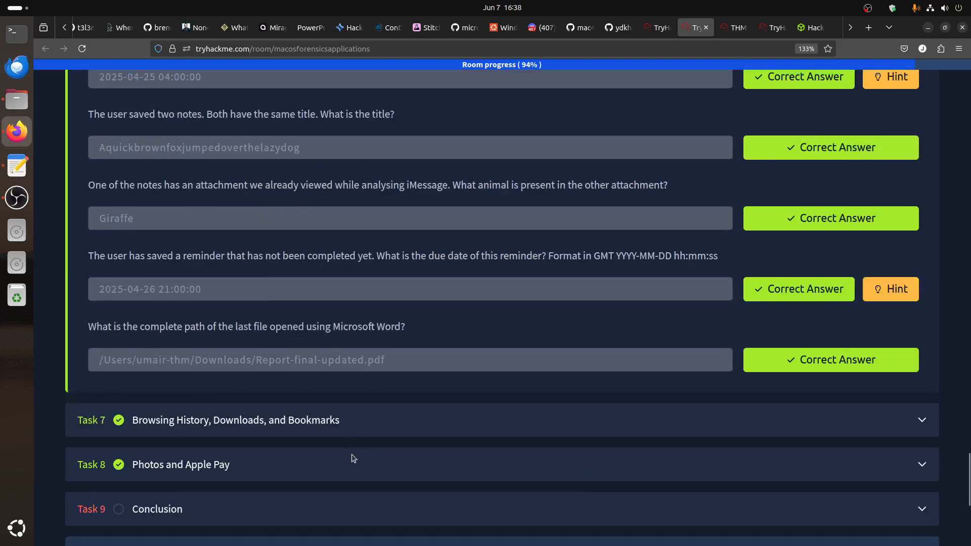
{"action": "scroll", "coordinate": [354, 459], "scroll_direction": "down", "scroll_amount": 5}
{"action": "left_click", "coordinate": [291, 192]}
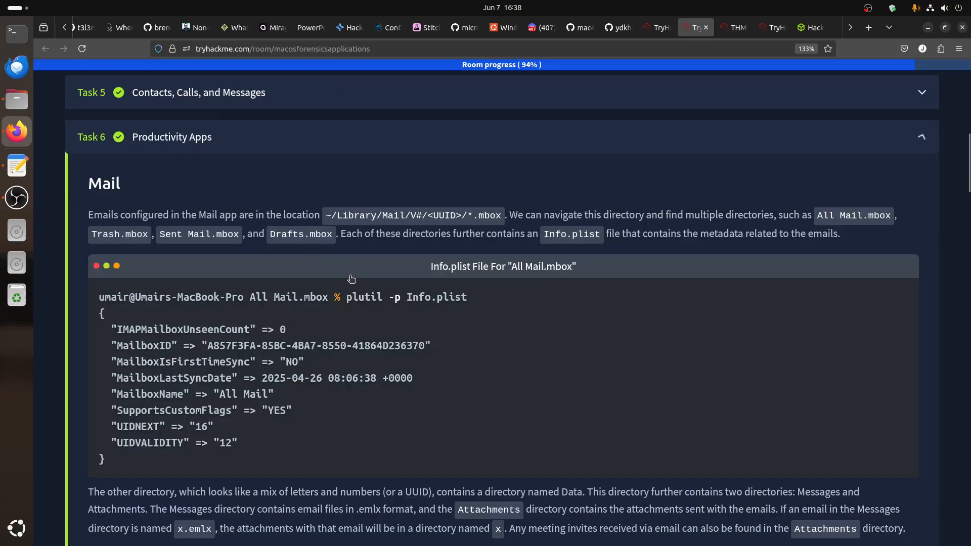
{"action": "scroll", "coordinate": [557, 397], "scroll_direction": "down", "scroll_amount": 6}
{"action": "left_click", "coordinate": [818, 191]}
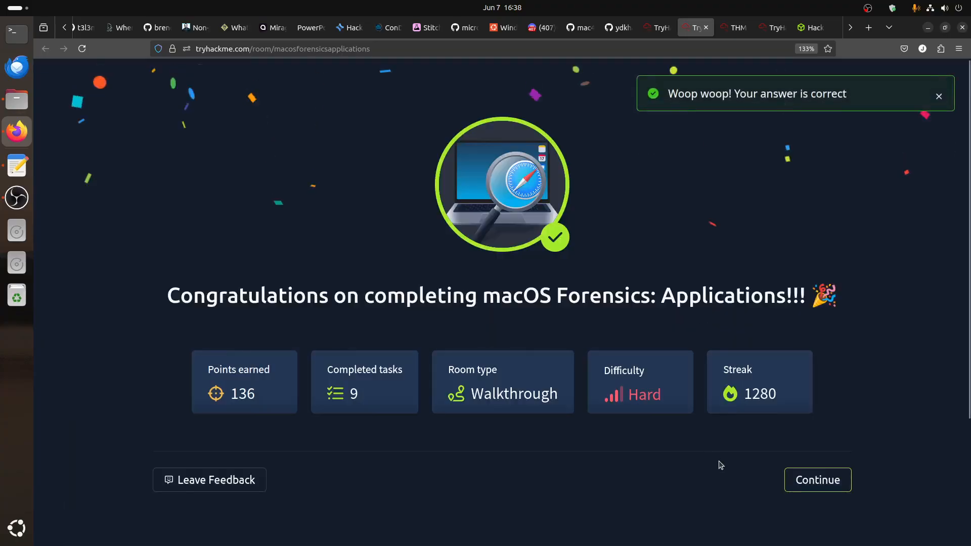
{"action": "left_click", "coordinate": [832, 482]}
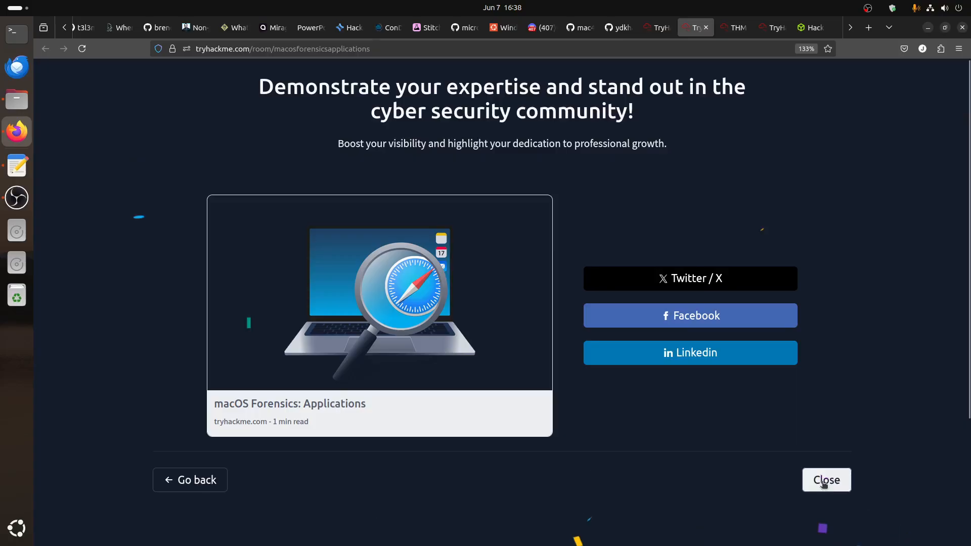
{"action": "left_click", "coordinate": [824, 482]}
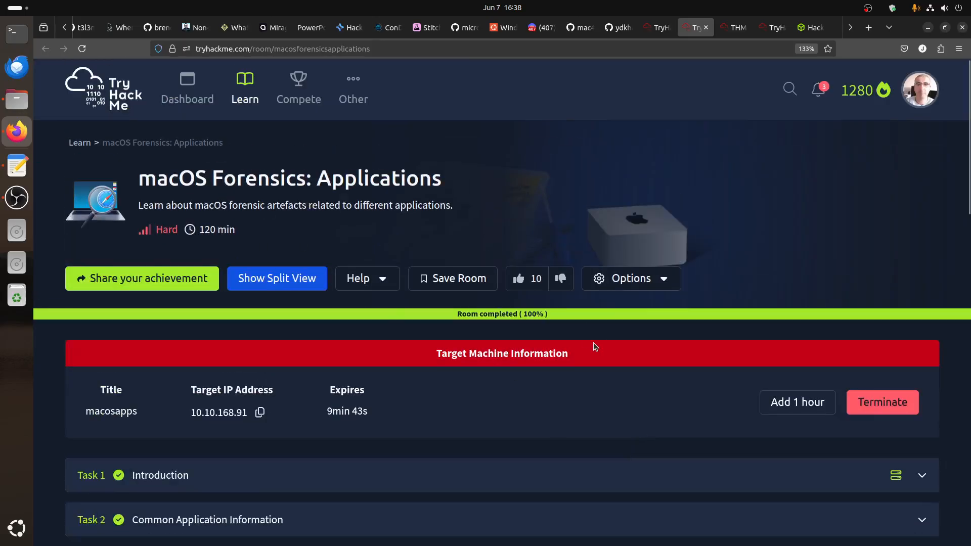
Switch back to the remote machine showing the imported Notes.csv spreadsheet
{"action": "left_click", "coordinate": [756, 31]}
{"action": "left_click", "coordinate": [727, 32]}
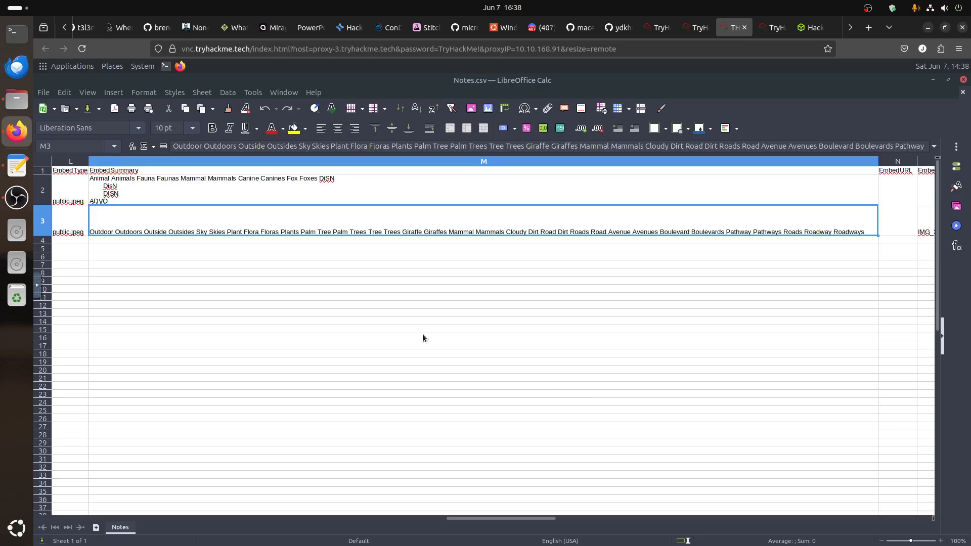
{"action": "left_click", "coordinate": [16, 198]}
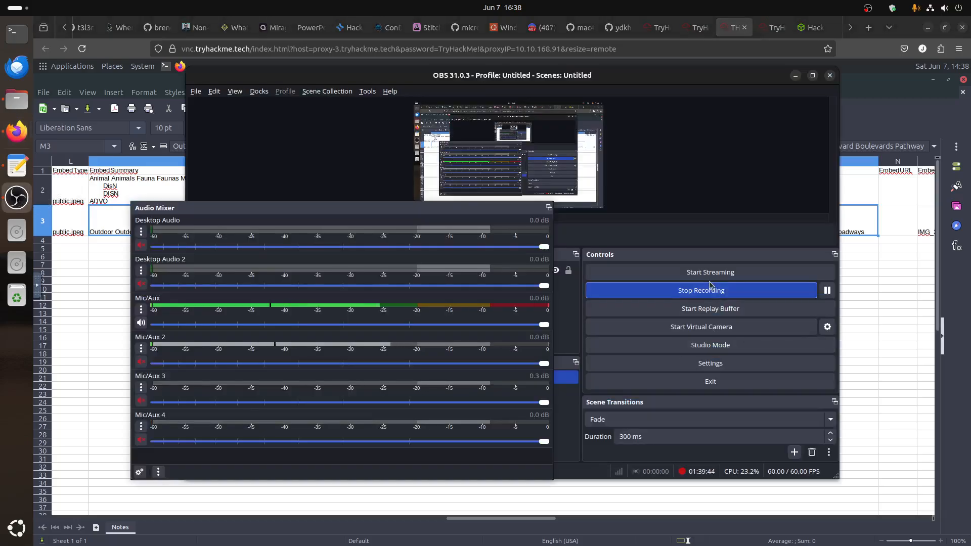